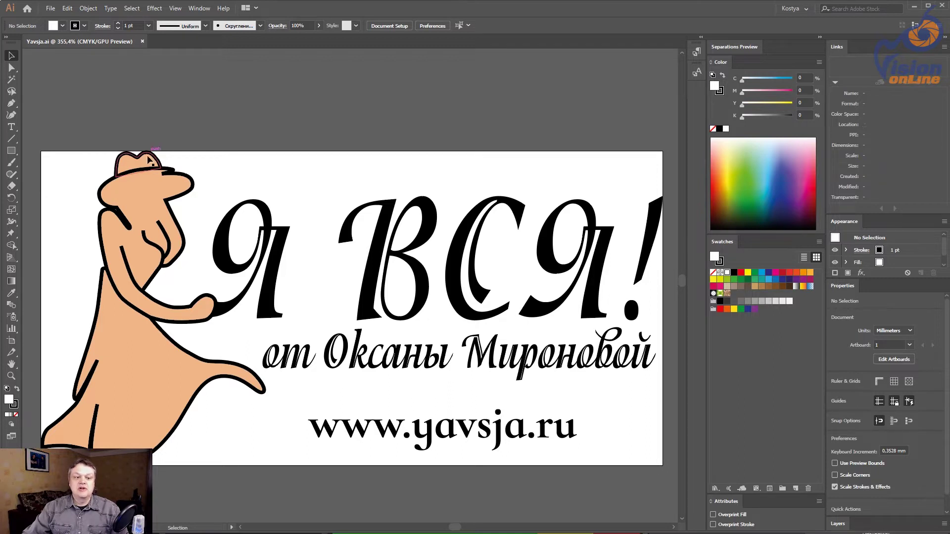
Step: Toggle outline view and the transparency grid on the logo, then zoom out to 200%
{"action": "key", "text": "ctrl+y"}
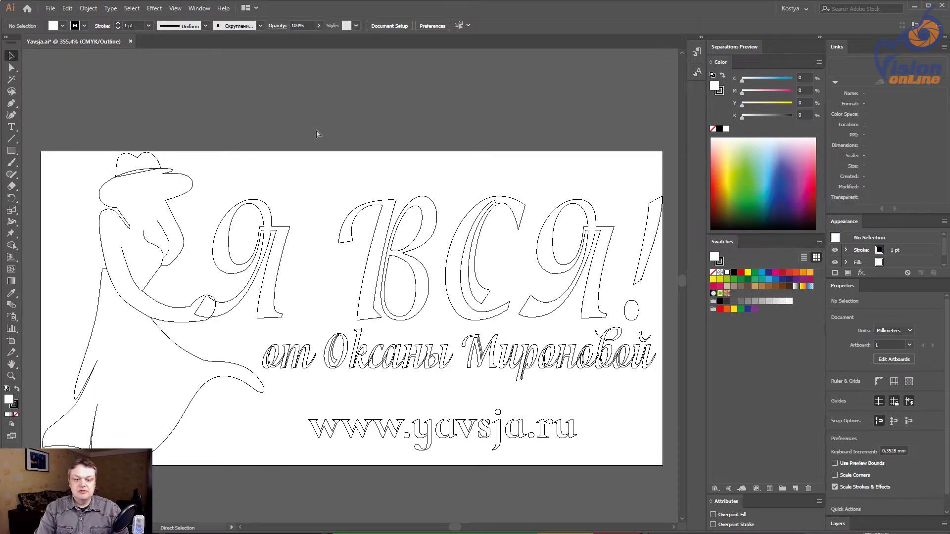
{"action": "key", "text": "ctrl+y"}
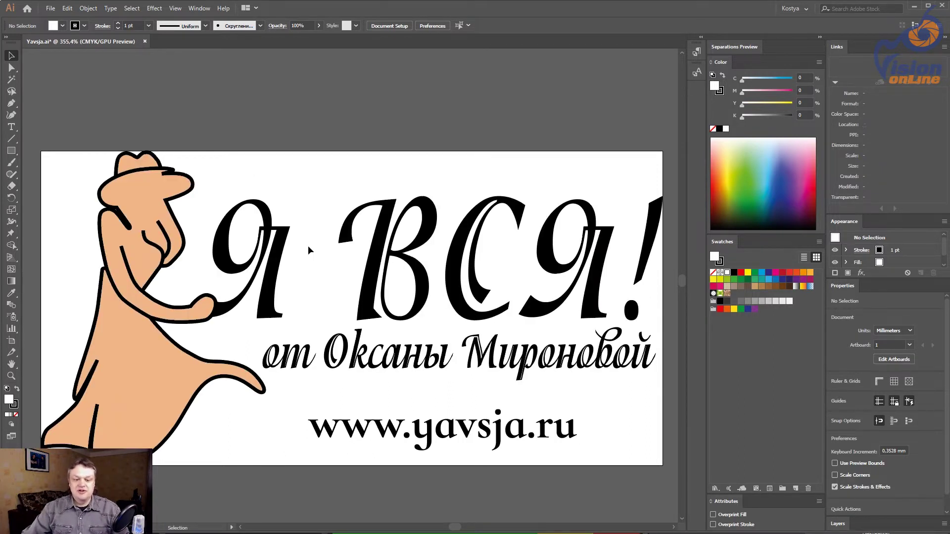
{"action": "key", "text": "shift+ctrl+d"}
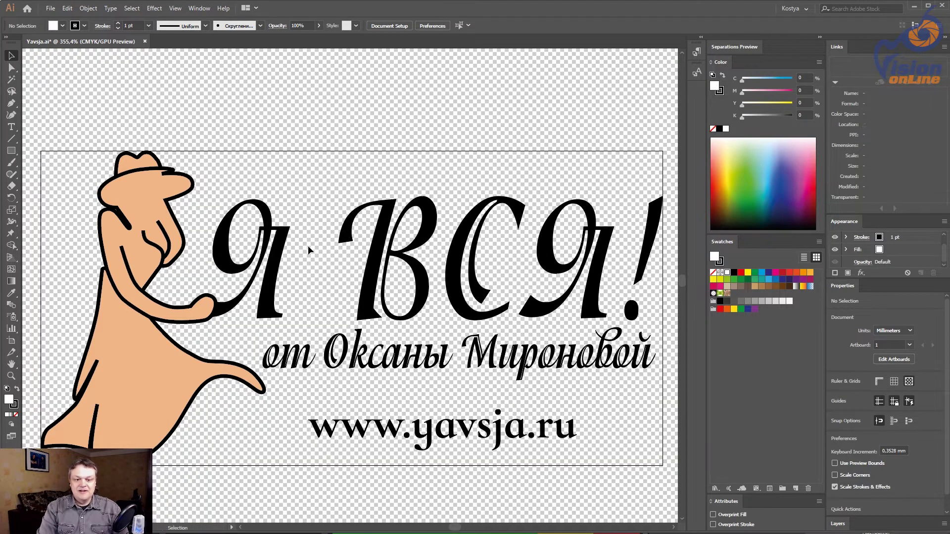
{"action": "key", "text": "shift+ctrl+d"}
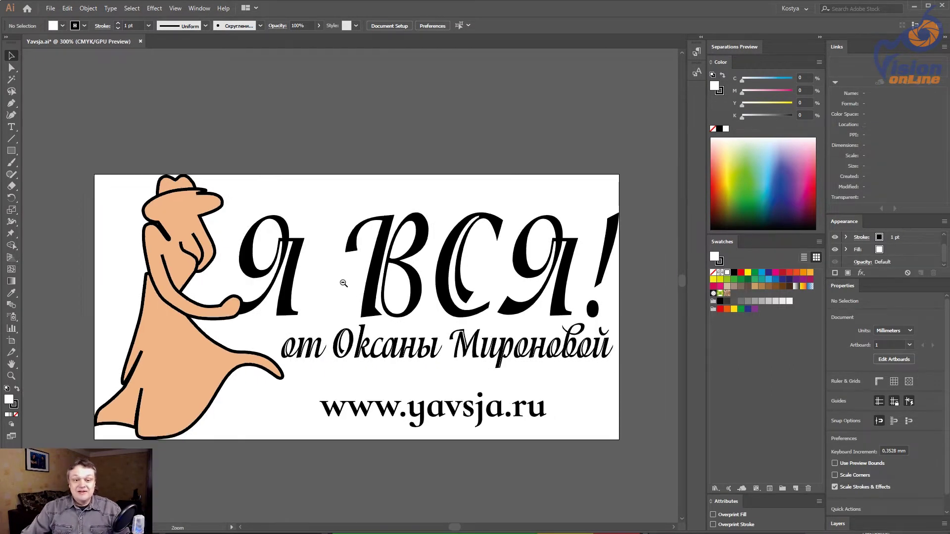
{"action": "key", "text": "ctrl+minus"}
{"action": "key", "text": "ctrl+minus"}
Step: Review the Google Docs booklet text and price lists, then return to the Illustrator logo
{"action": "scroll", "coordinate": [489, 381], "scroll_direction": "down", "scroll_amount": 1}
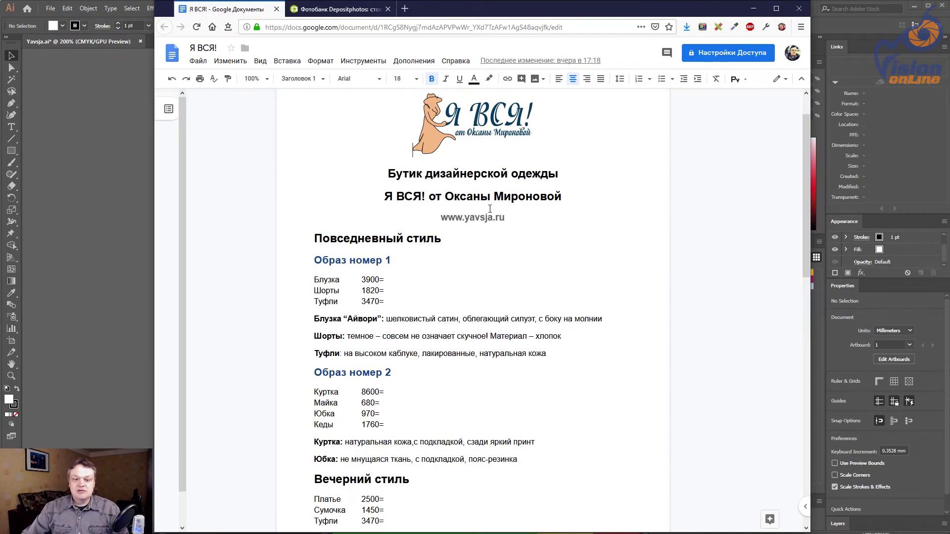
{"action": "scroll", "coordinate": [478, 211], "scroll_direction": "down", "scroll_amount": 2}
{"action": "scroll", "coordinate": [477, 212], "scroll_direction": "down", "scroll_amount": 2}
{"action": "scroll", "coordinate": [477, 211], "scroll_direction": "down", "scroll_amount": 2}
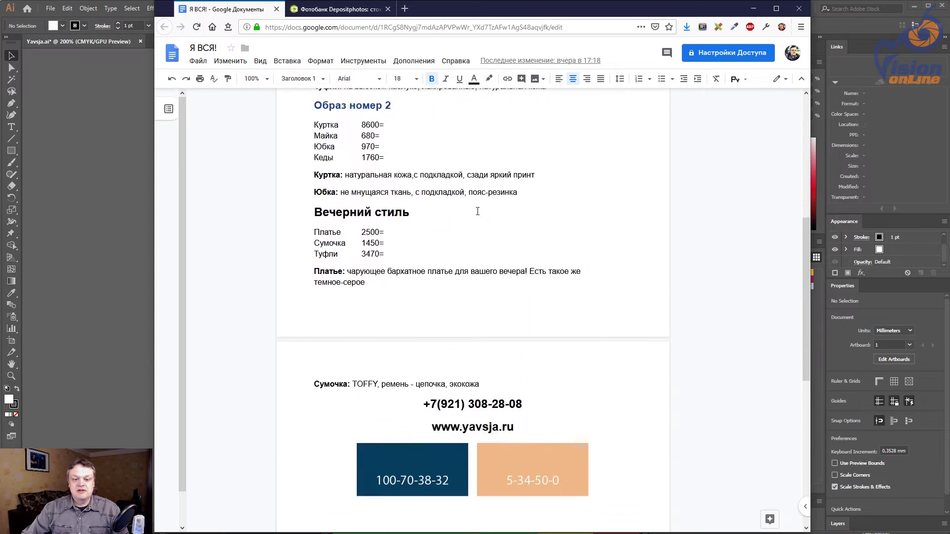
{"action": "scroll", "coordinate": [478, 212], "scroll_direction": "down", "scroll_amount": 3}
{"action": "scroll", "coordinate": [478, 211], "scroll_direction": "down", "scroll_amount": 2}
{"action": "scroll", "coordinate": [477, 211], "scroll_direction": "down", "scroll_amount": 4}
{"action": "scroll", "coordinate": [477, 212], "scroll_direction": "up", "scroll_amount": 10}
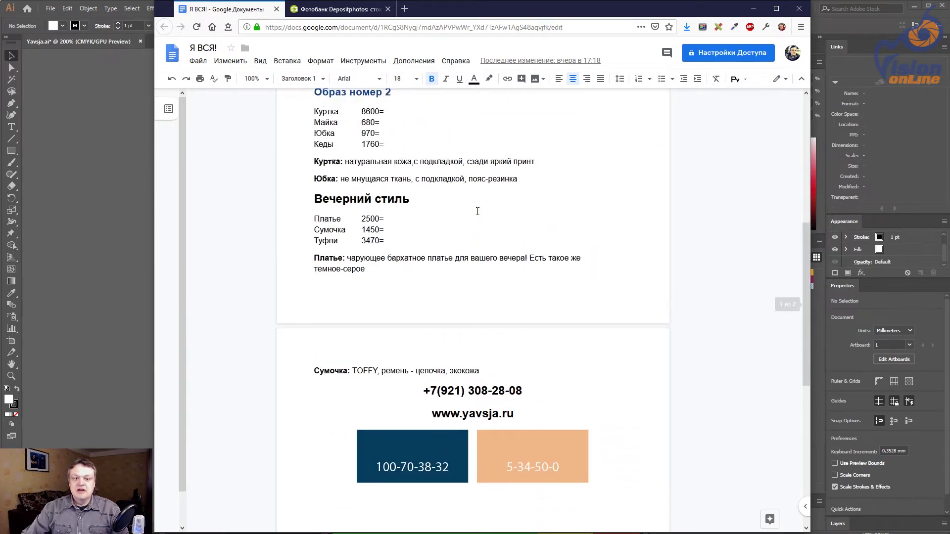
{"action": "scroll", "coordinate": [477, 211], "scroll_direction": "up", "scroll_amount": 7}
{"action": "scroll", "coordinate": [477, 211], "scroll_direction": "up", "scroll_amount": 3}
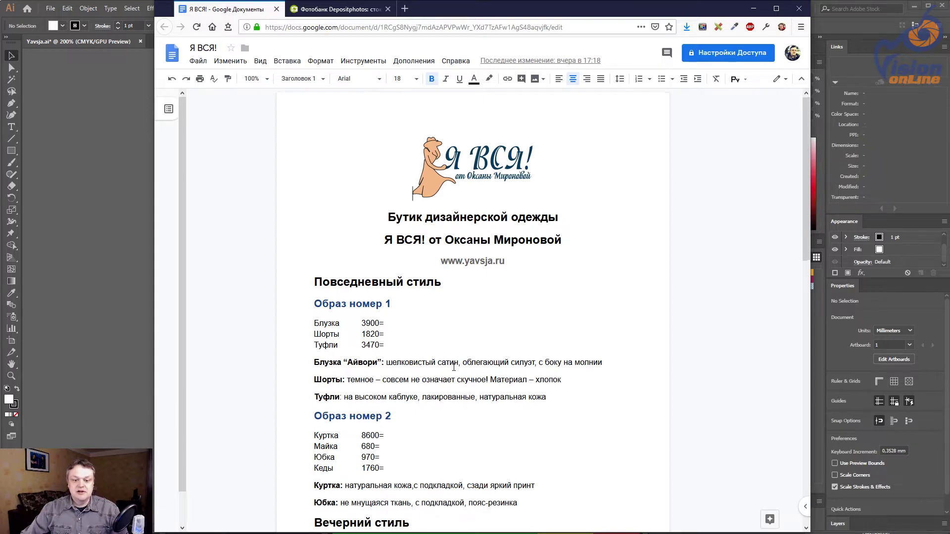
{"action": "scroll", "coordinate": [453, 368], "scroll_direction": "down", "scroll_amount": 3}
{"action": "scroll", "coordinate": [454, 368], "scroll_direction": "down", "scroll_amount": 2}
{"action": "scroll", "coordinate": [454, 368], "scroll_direction": "down", "scroll_amount": 3}
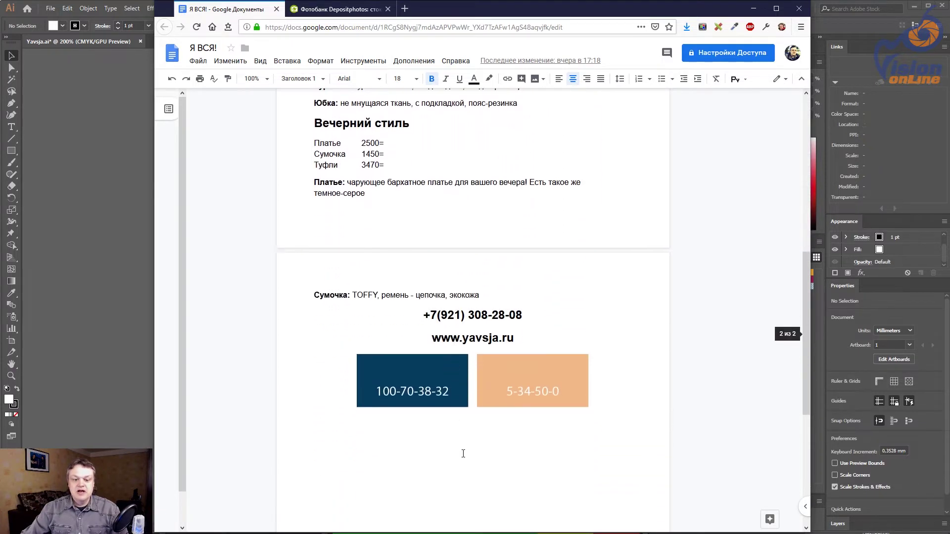
{"action": "scroll", "coordinate": [495, 272], "scroll_direction": "up", "scroll_amount": 7}
{"action": "scroll", "coordinate": [494, 271], "scroll_direction": "up", "scroll_amount": 1}
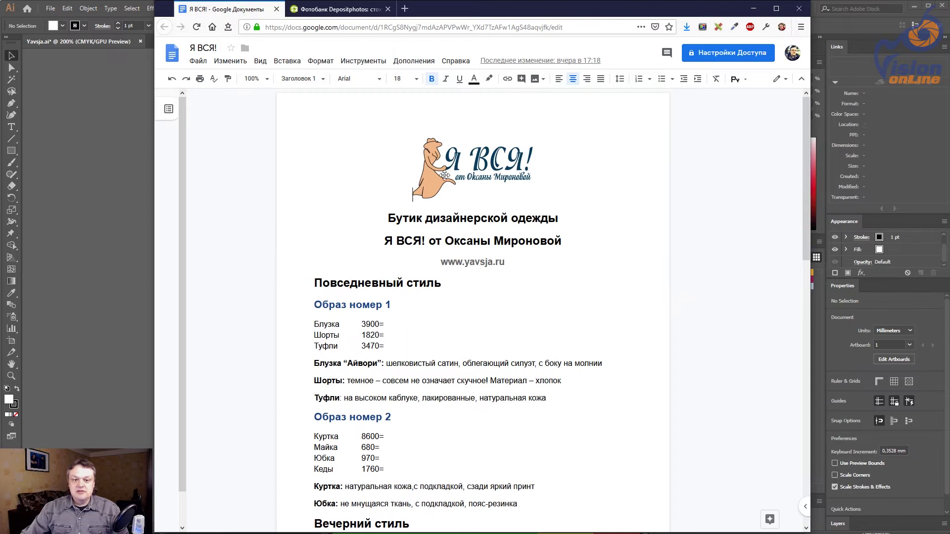
{"action": "scroll", "coordinate": [497, 285], "scroll_direction": "down", "scroll_amount": 2}
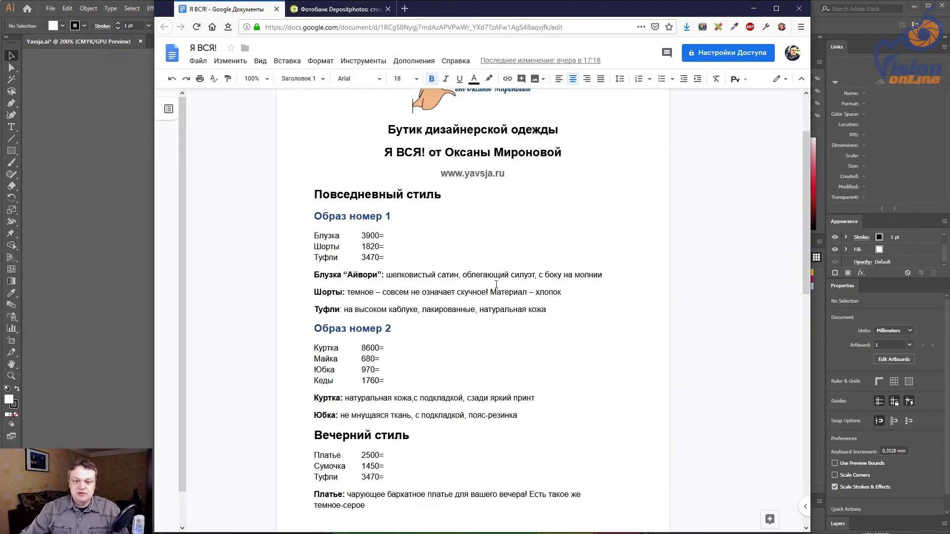
{"action": "scroll", "coordinate": [497, 285], "scroll_direction": "down", "scroll_amount": 5}
{"action": "scroll", "coordinate": [494, 297], "scroll_direction": "down", "scroll_amount": 2}
{"action": "scroll", "coordinate": [439, 371], "scroll_direction": "down", "scroll_amount": 1}
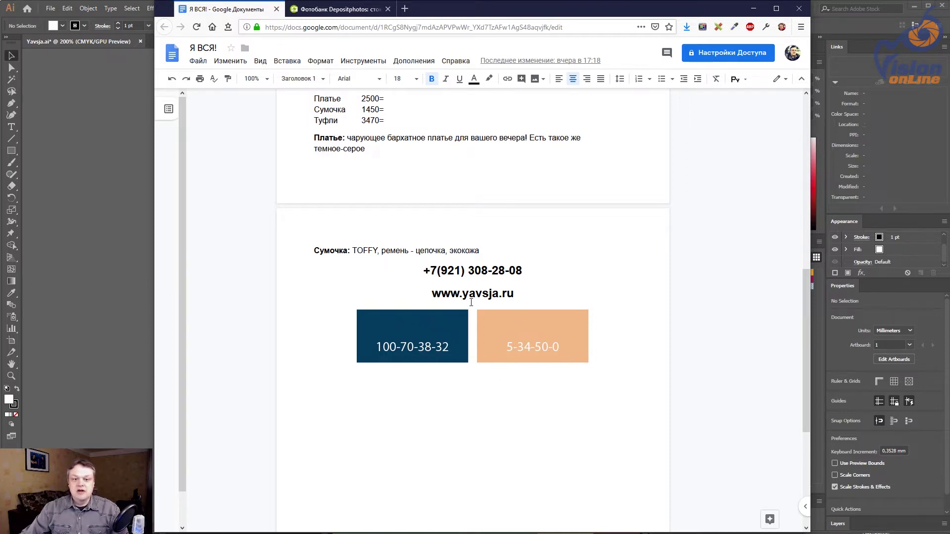
{"action": "scroll", "coordinate": [471, 303], "scroll_direction": "up", "scroll_amount": 7}
{"action": "scroll", "coordinate": [442, 175], "scroll_direction": "up", "scroll_amount": 3}
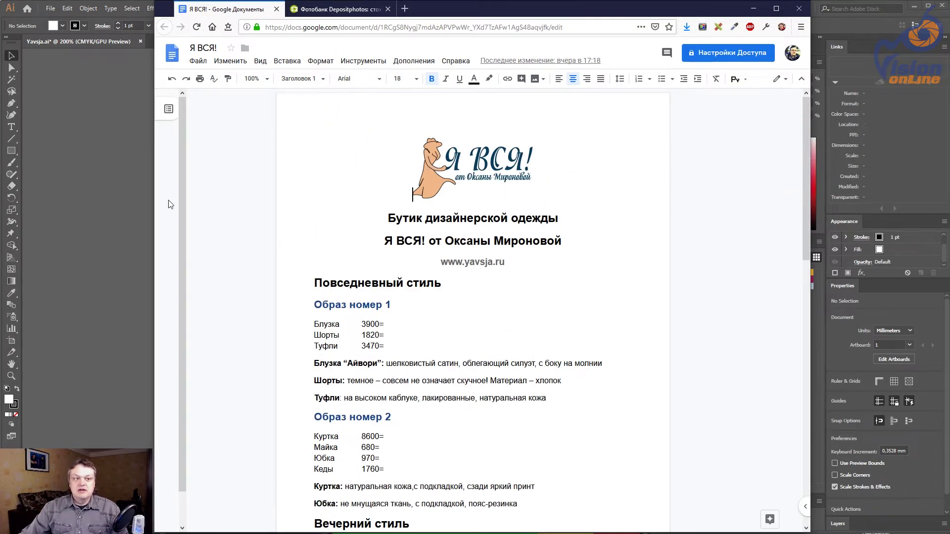
{"action": "left_click", "coordinate": [94, 172]}
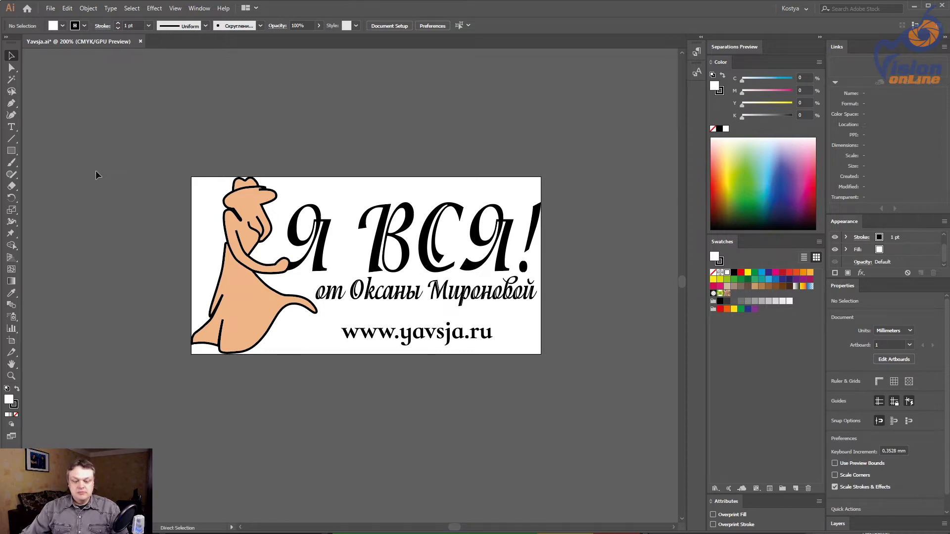
Step: Close the Yavsja.ai logo file and start a new document from the Print presets
{"action": "key", "text": "ctrl+w"}
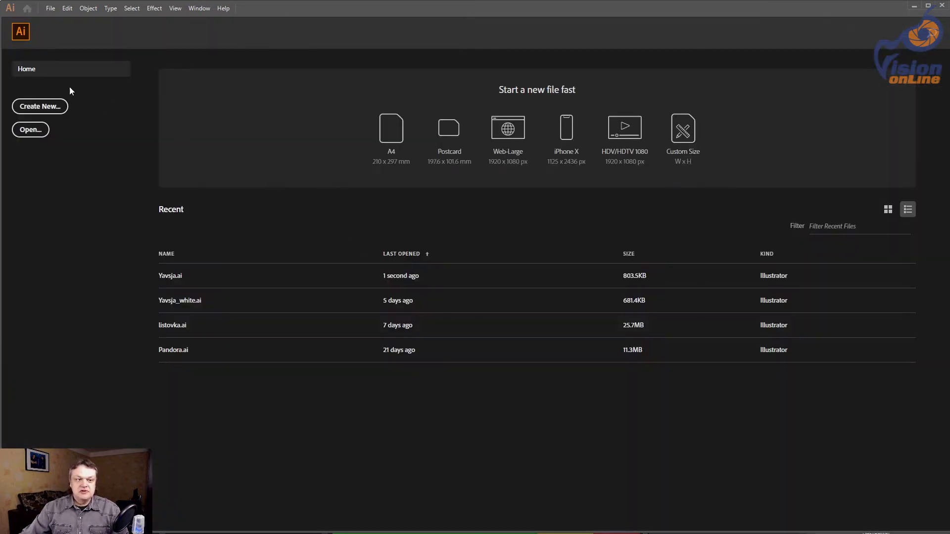
{"action": "left_click", "coordinate": [39, 106]}
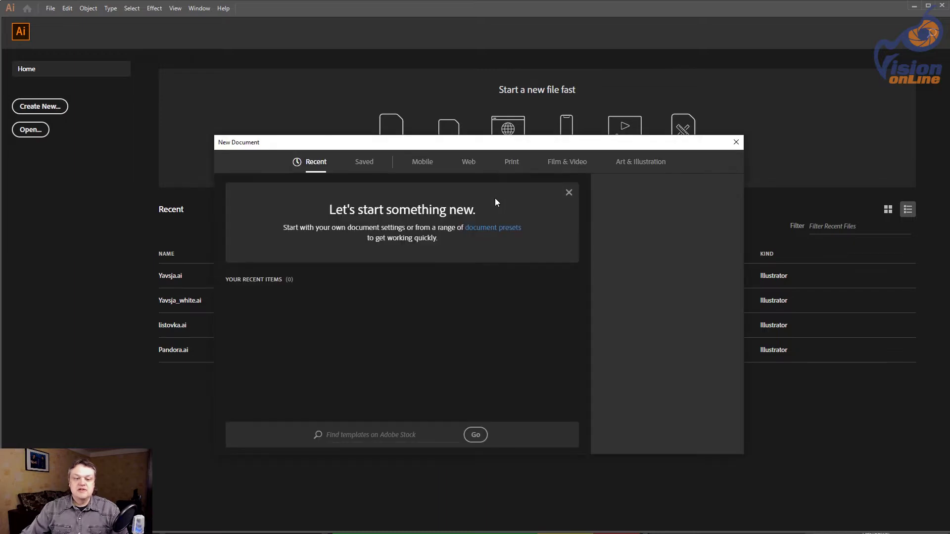
{"action": "left_click", "coordinate": [510, 168]}
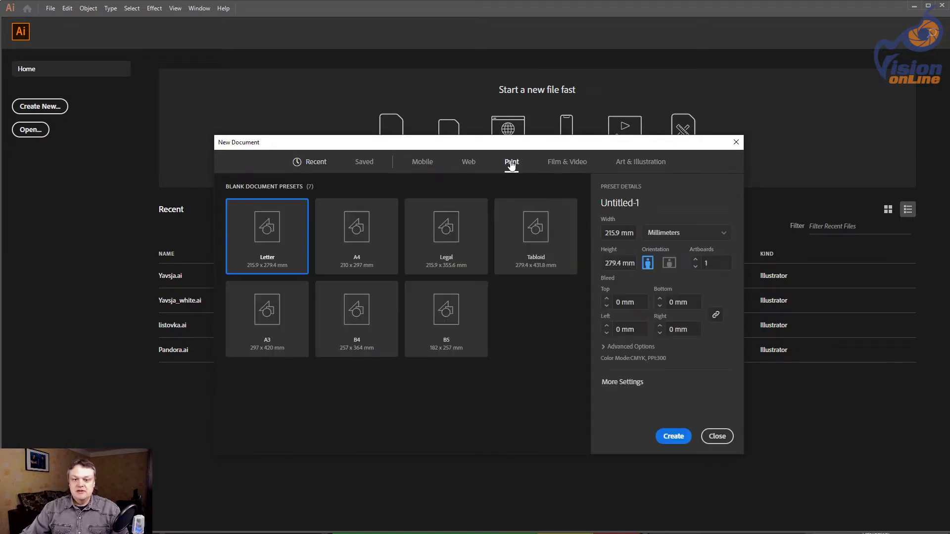
Step: Create a 297 × 297 mm print document with 3 mm bleed on every side
{"action": "left_click", "coordinate": [612, 231]}
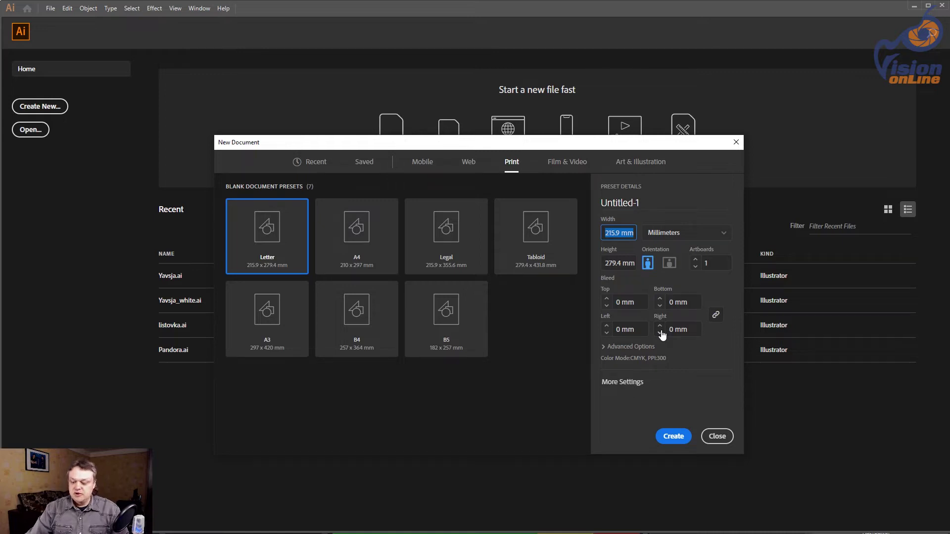
{"action": "type", "text": "297"}
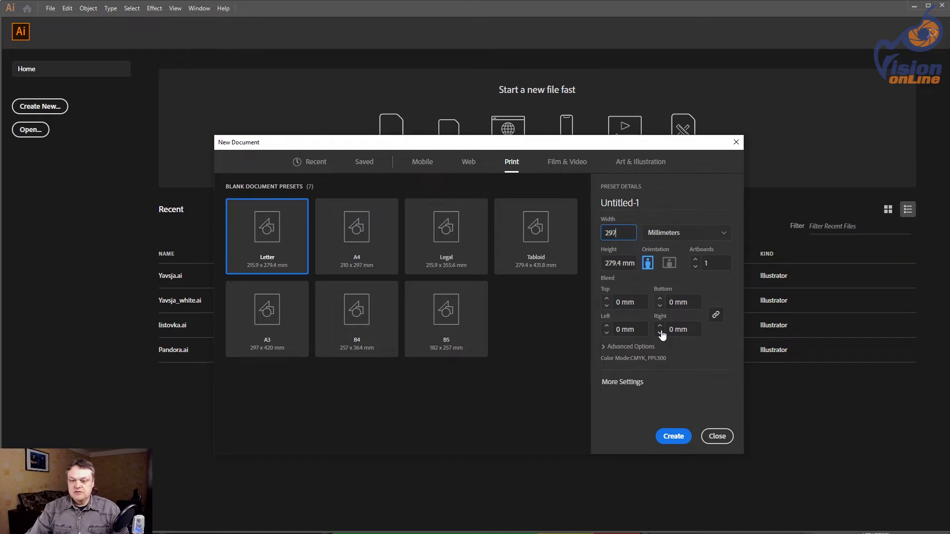
{"action": "key", "text": "Tab"}
{"action": "type", "text": "2"}
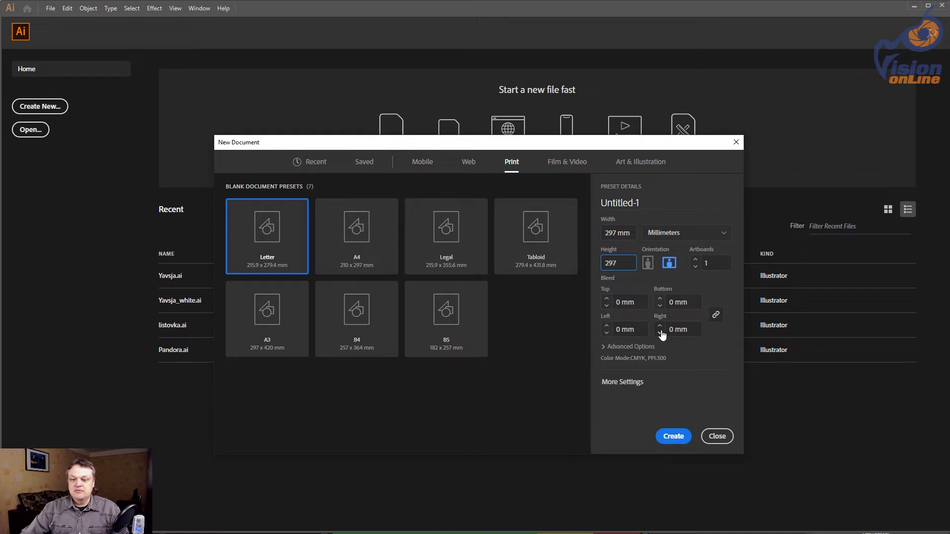
{"action": "key", "text": "Tab"}
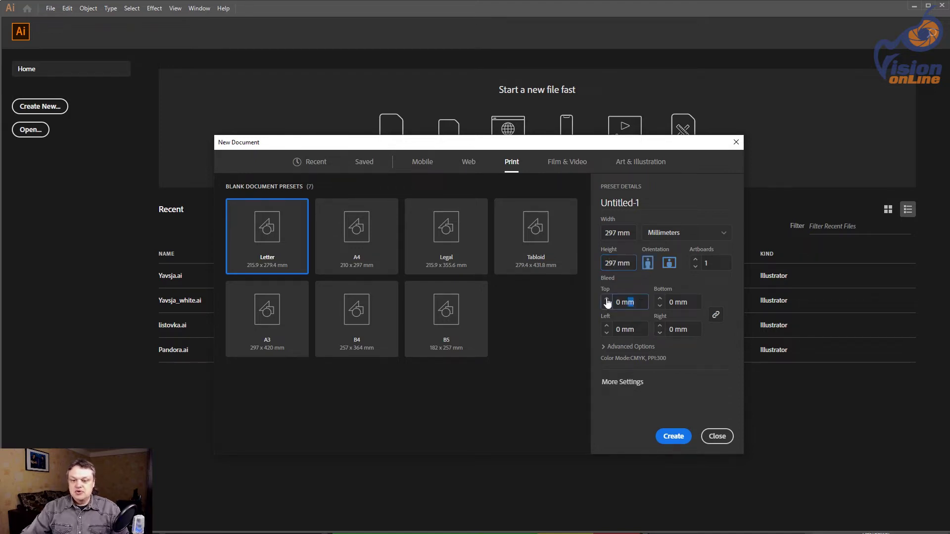
{"action": "type", "text": "3"}
{"action": "key", "text": "Tab"}
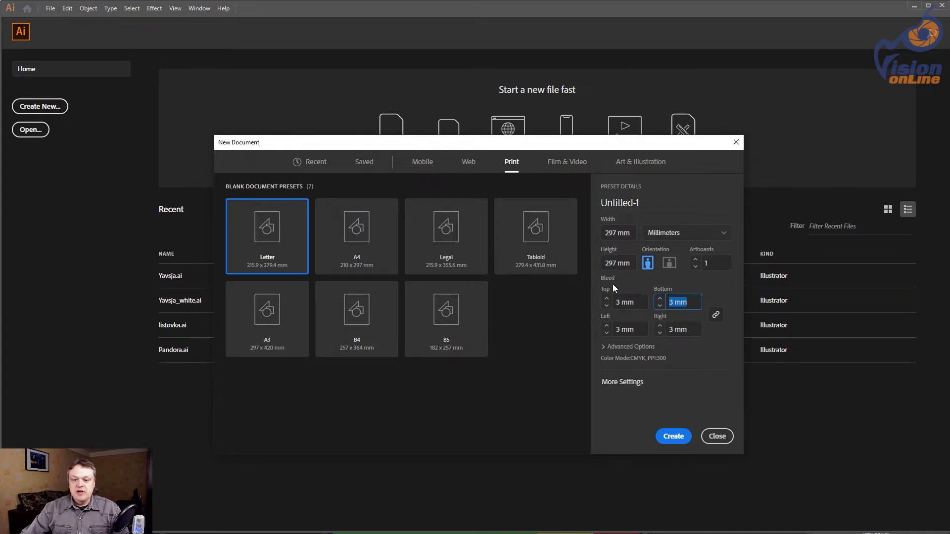
{"action": "left_click", "coordinate": [673, 436]}
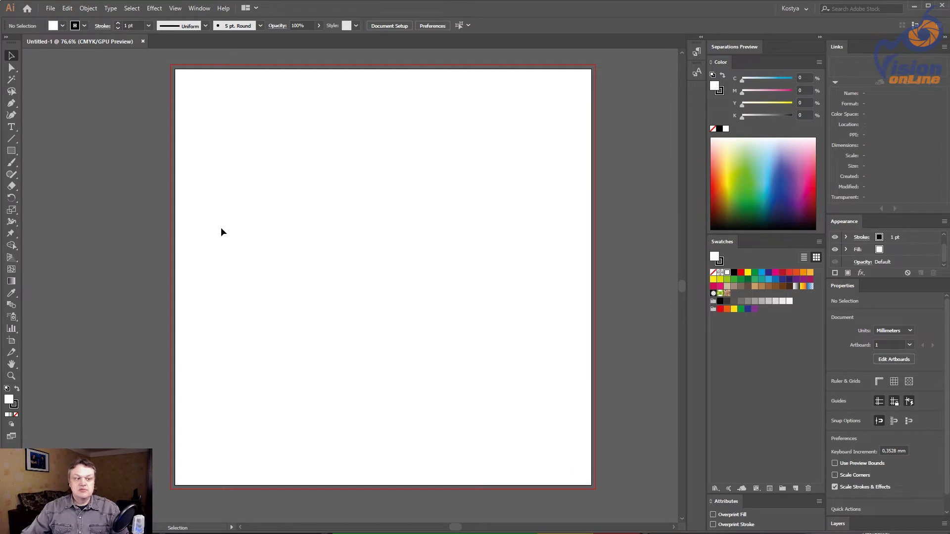
Step: Draw a vertical line, centre it on the artboard and convert it into a guide
{"action": "left_click", "coordinate": [11, 139]}
{"action": "left_click_drag", "start_coordinate": [384, 62], "coordinate": [405, 513]}
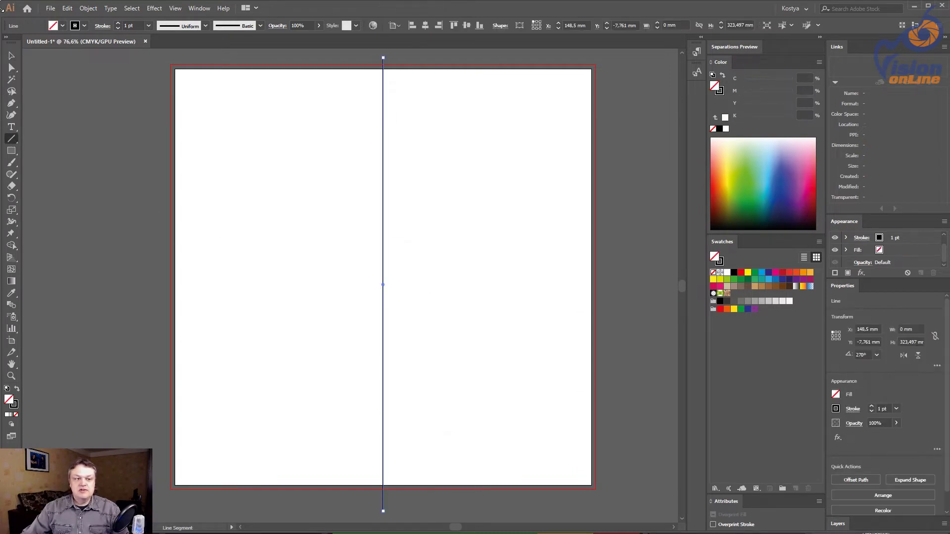
{"action": "left_click", "coordinate": [12, 55]}
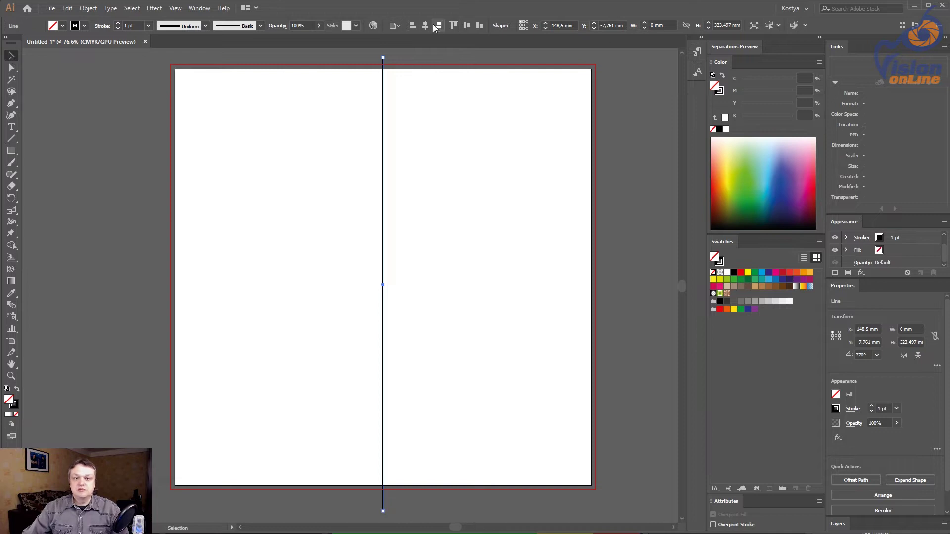
{"action": "left_click", "coordinate": [467, 25]}
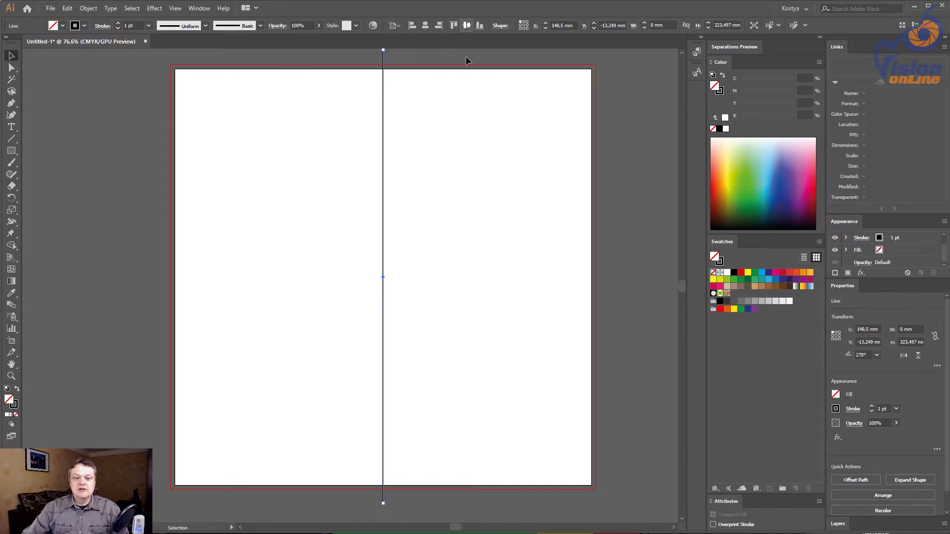
{"action": "right_click", "coordinate": [389, 279]}
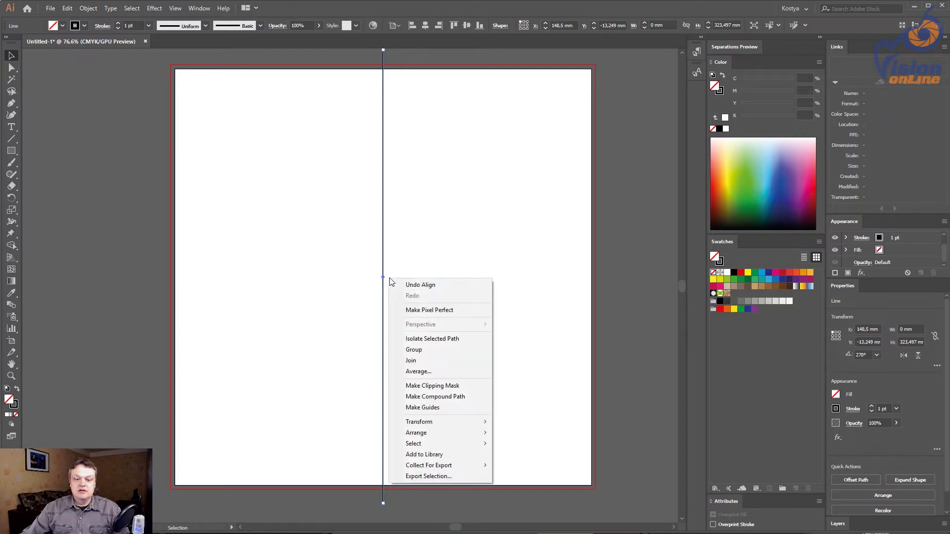
{"action": "left_click", "coordinate": [438, 407]}
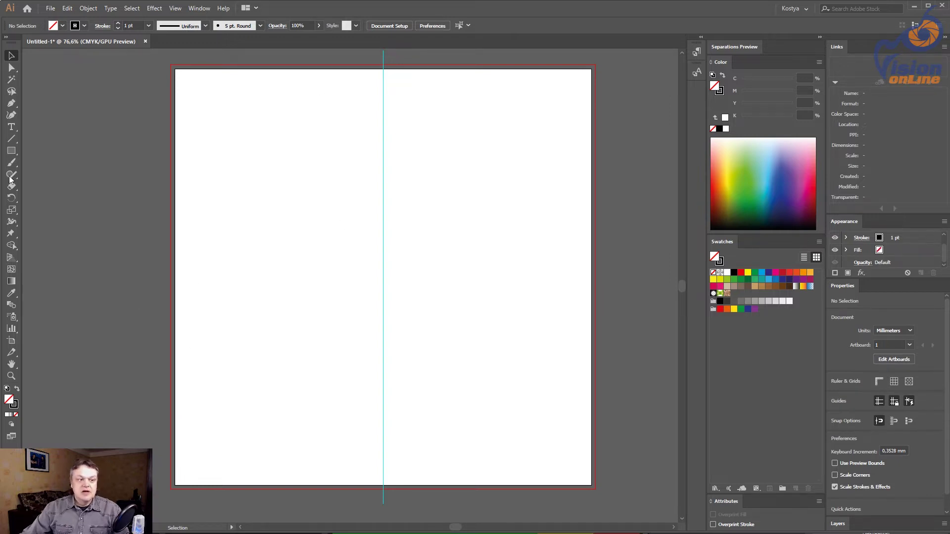
{"action": "left_click", "coordinate": [11, 151]}
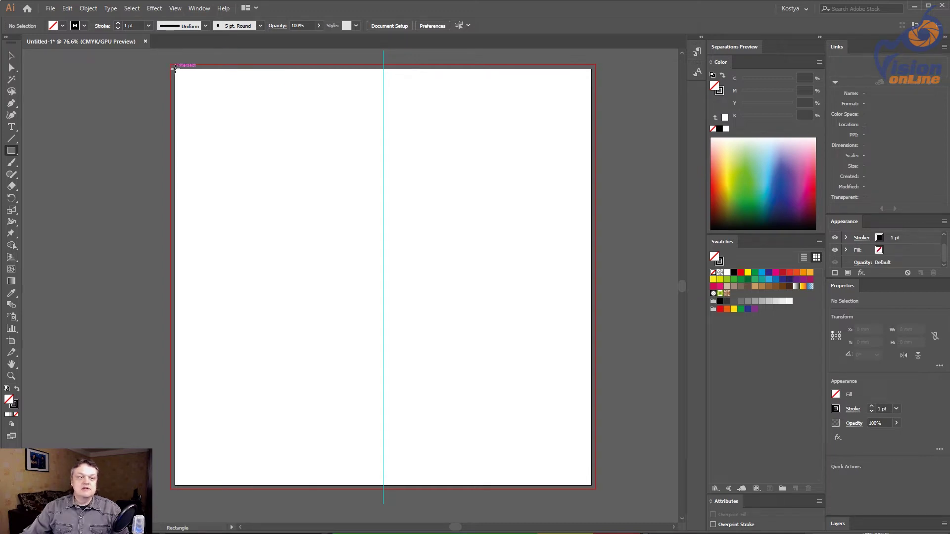
Step: Draw a 148,5 × 297 mm rectangle at X 0, Y 0 and verify it in Transform
{"action": "left_click", "coordinate": [175, 71]}
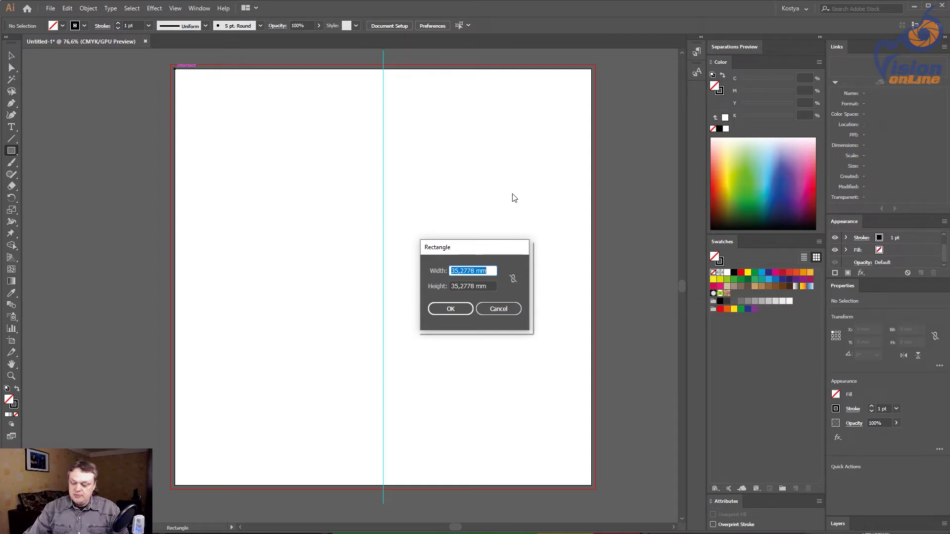
{"action": "type", "text": "148,5"}
{"action": "key", "text": "Tab"}
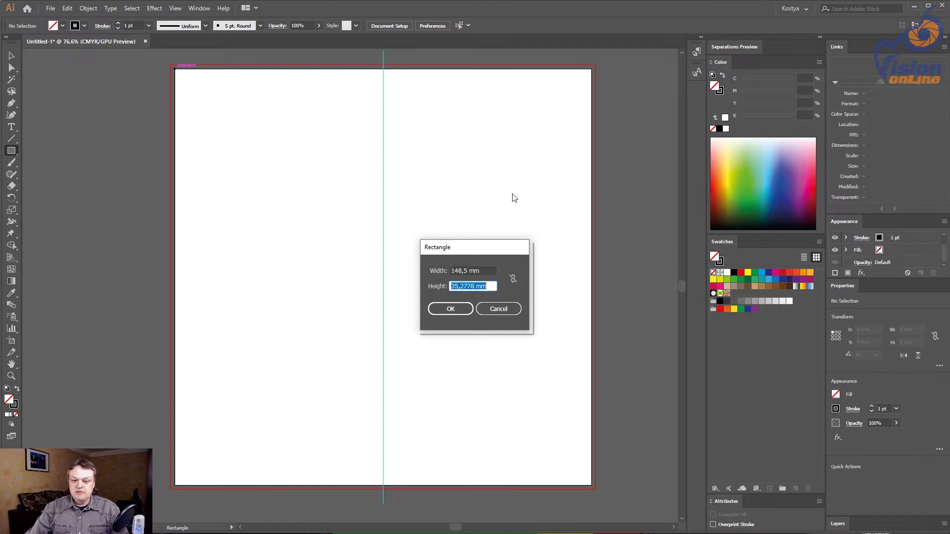
{"action": "type", "text": "297"}
{"action": "key", "text": "Return"}
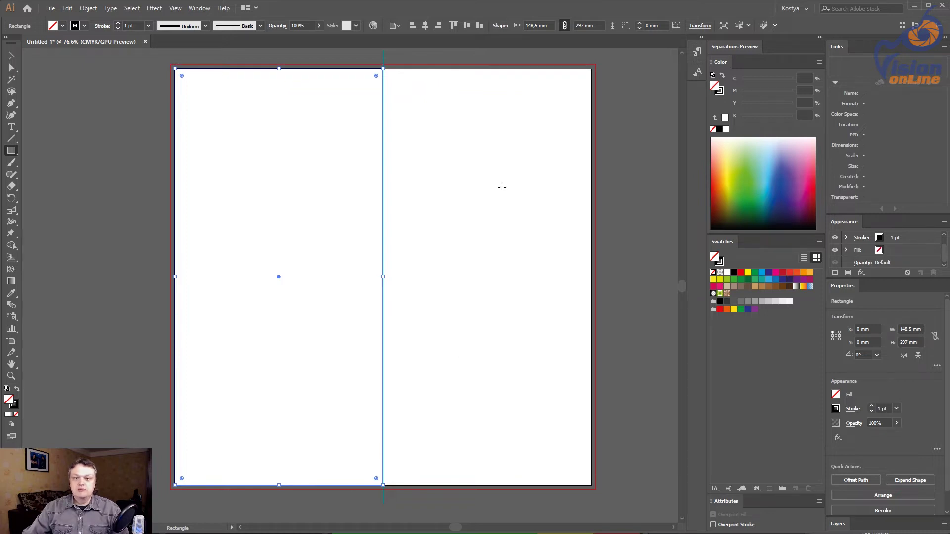
{"action": "left_click", "coordinate": [701, 26]}
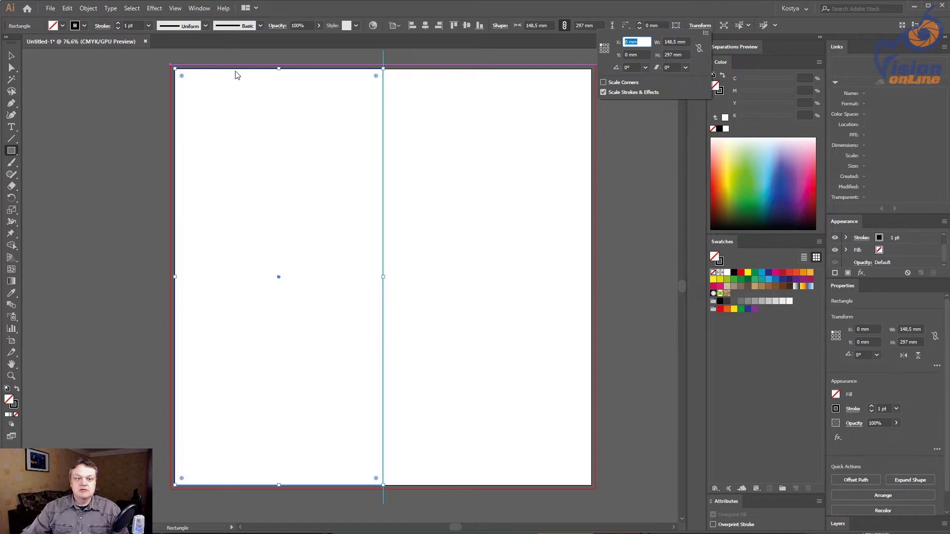
{"action": "left_click", "coordinate": [235, 70]}
Step: Copy the page rectangle 148,5 mm to the right to cover the right half
{"action": "left_click", "coordinate": [11, 56]}
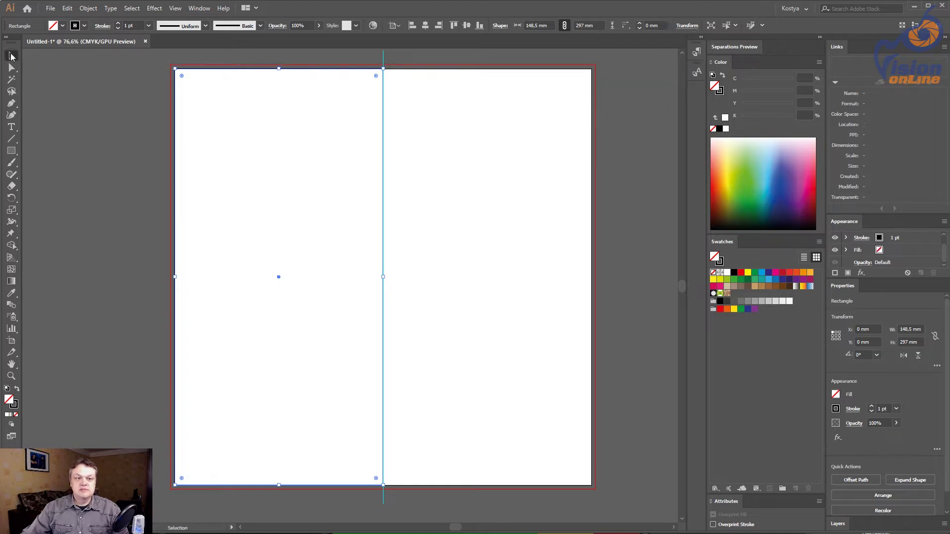
{"action": "double_click", "coordinate": [11, 56]}
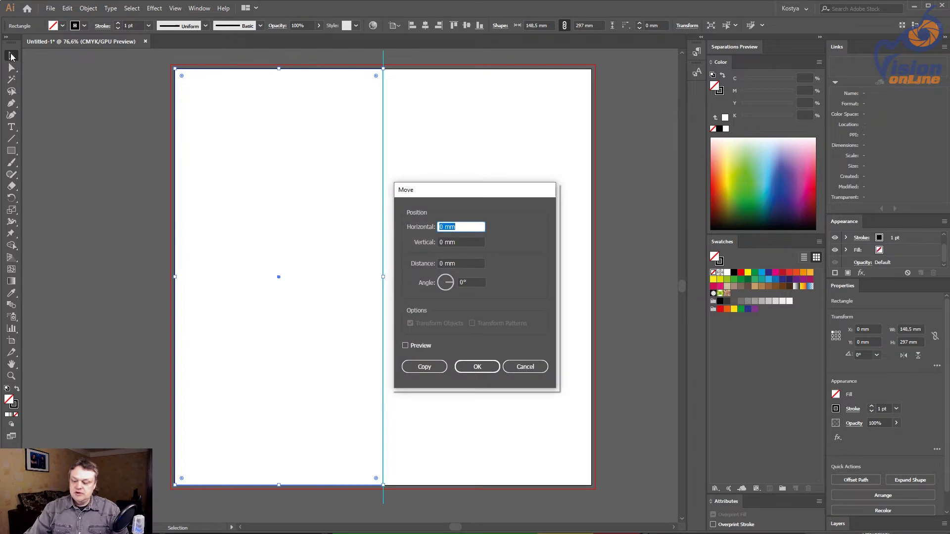
{"action": "type", "text": "148,5"}
{"action": "key", "text": "Tab"}
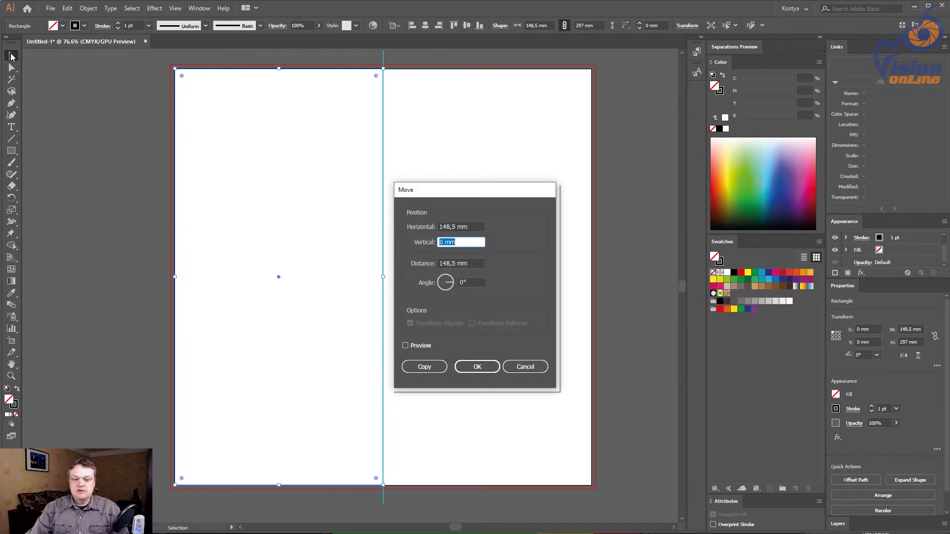
{"action": "left_click", "coordinate": [427, 364]}
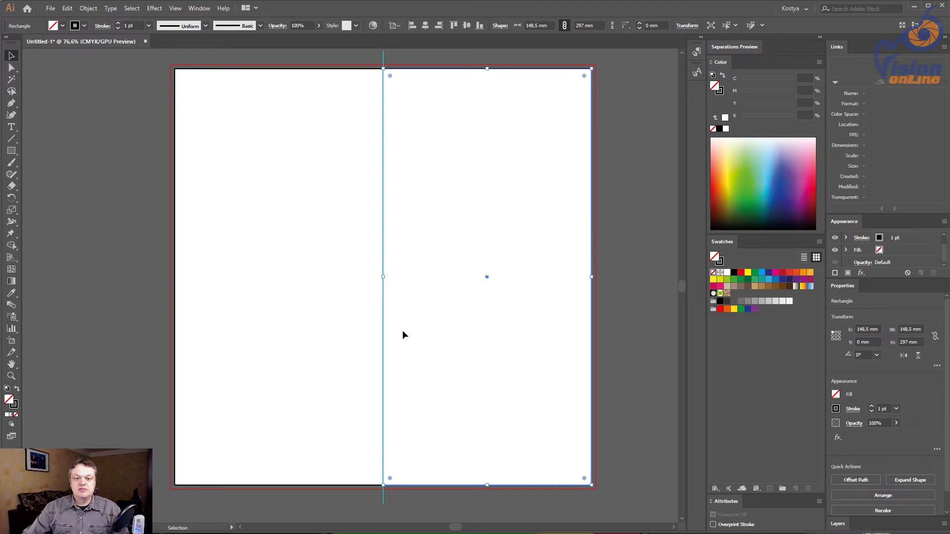
Step: Offset the left page rectangle inward by -10 mm
{"action": "left_click", "coordinate": [308, 72]}
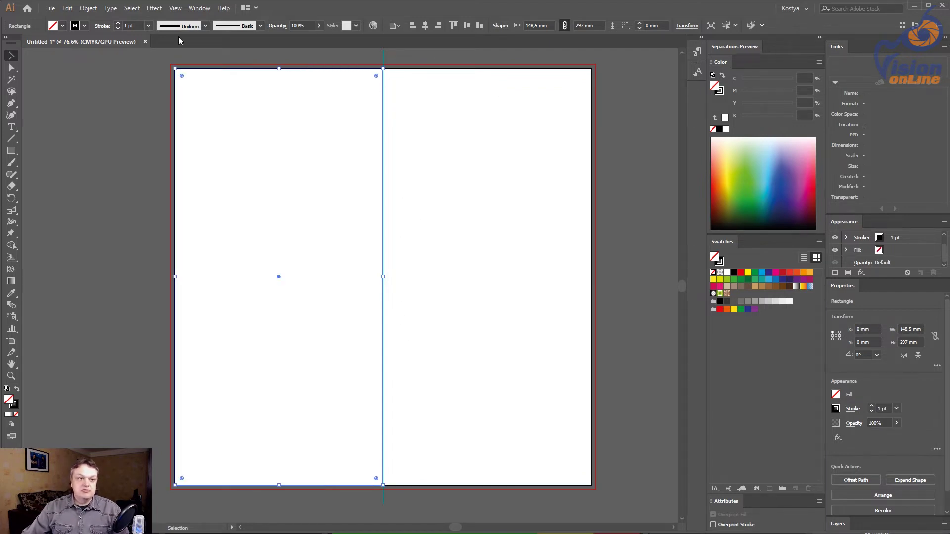
{"action": "left_click", "coordinate": [68, 9]}
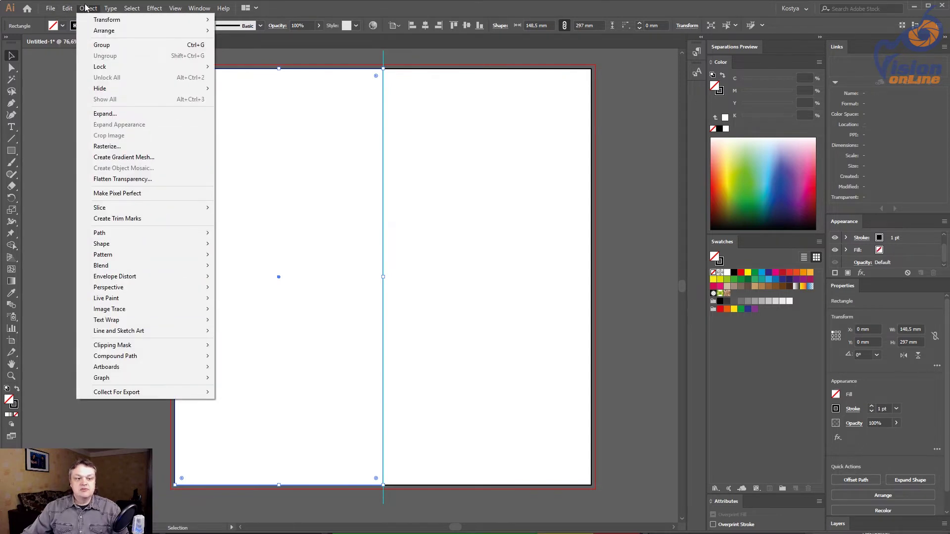
{"action": "mouse_move", "coordinate": [87, 8]}
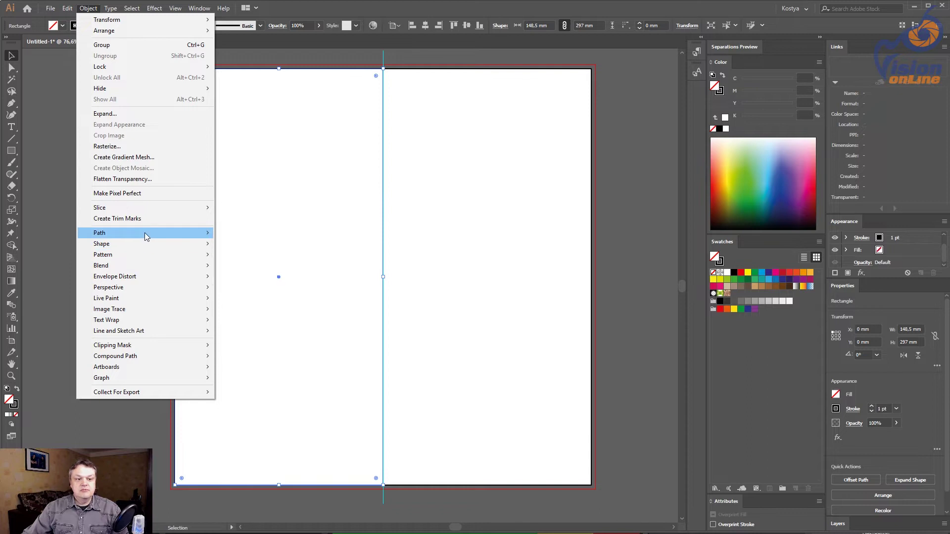
{"action": "mouse_move", "coordinate": [99, 232]}
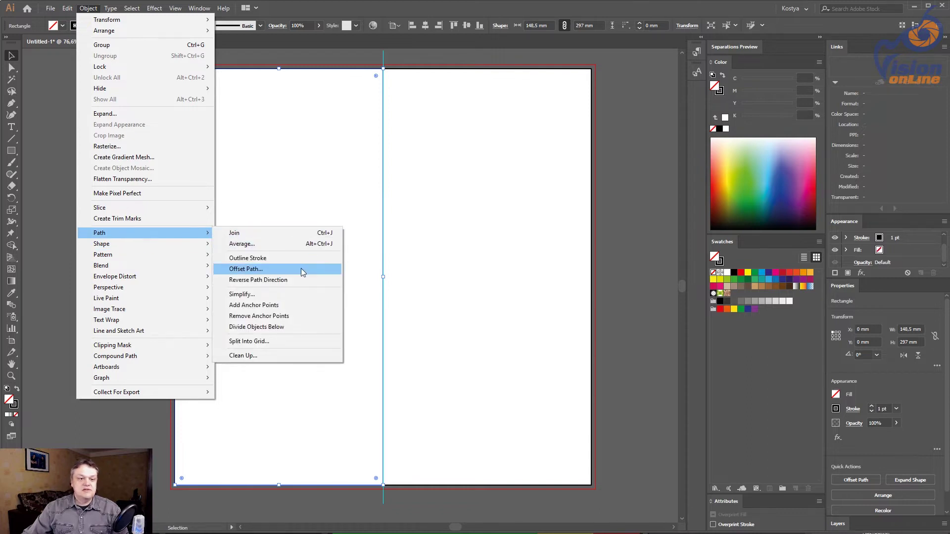
{"action": "left_click", "coordinate": [300, 268]}
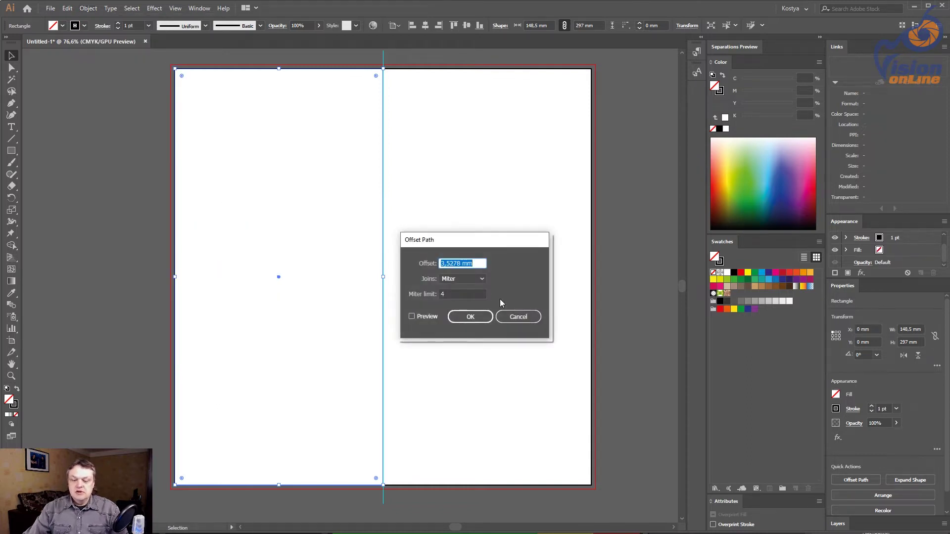
{"action": "type", "text": "10"}
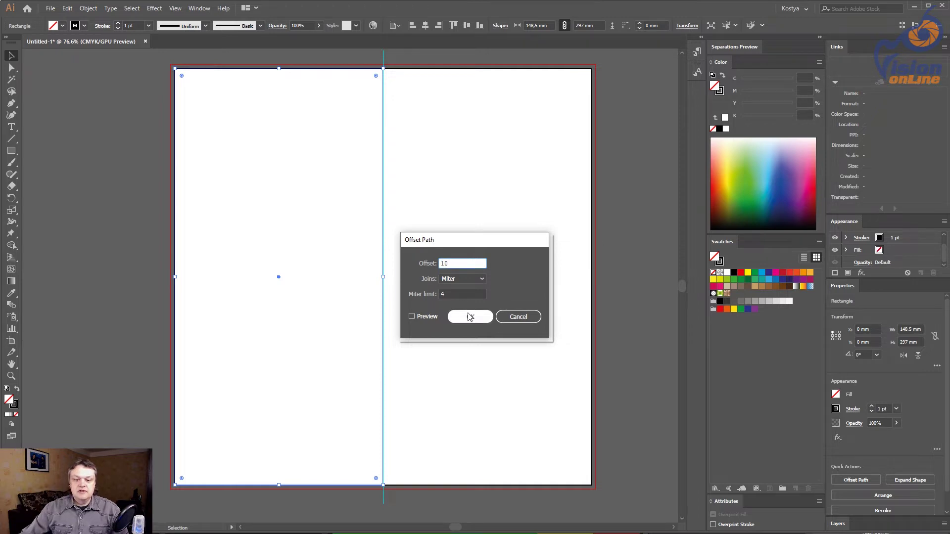
{"action": "left_click", "coordinate": [469, 316]}
{"action": "key", "text": "ctrl+z"}
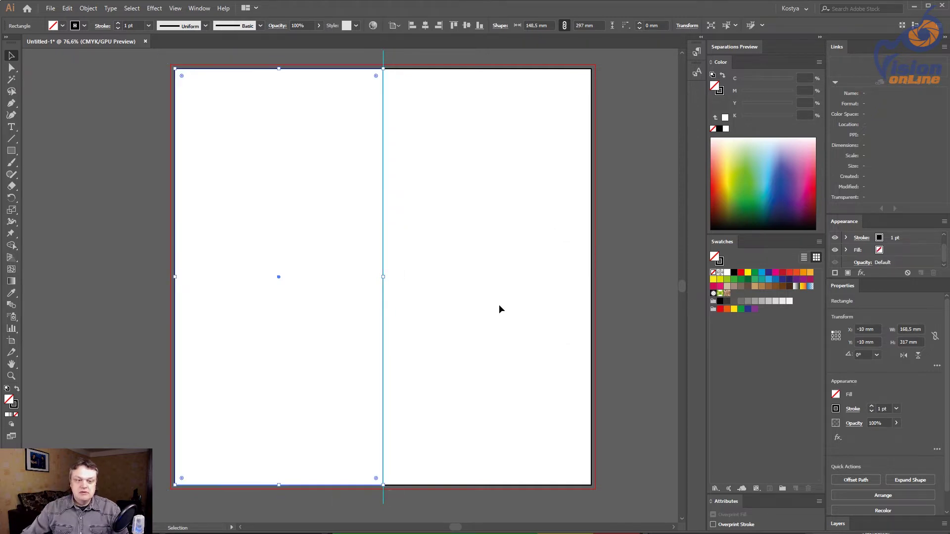
{"action": "left_click", "coordinate": [94, 8]}
{"action": "mouse_move", "coordinate": [99, 233]}
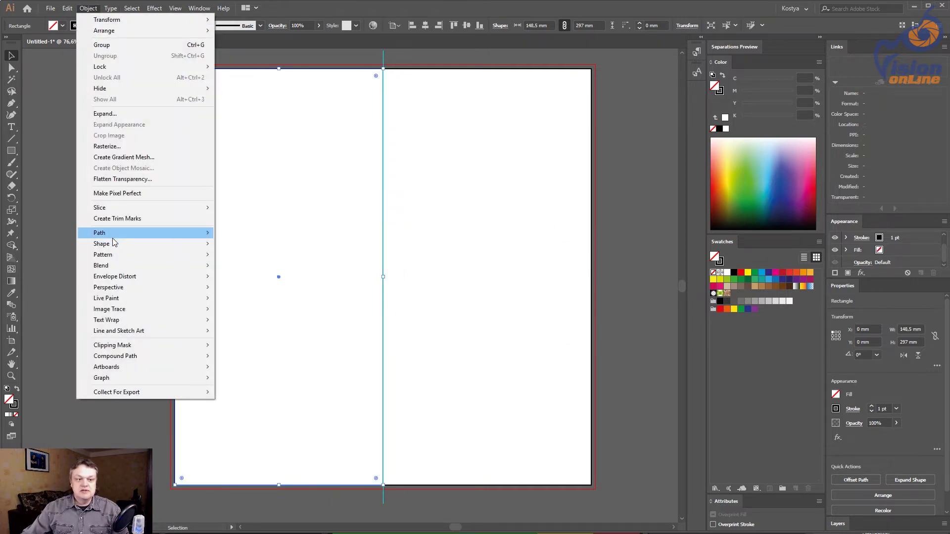
{"action": "left_click", "coordinate": [279, 270]}
{"action": "key", "text": "BackSpace"}
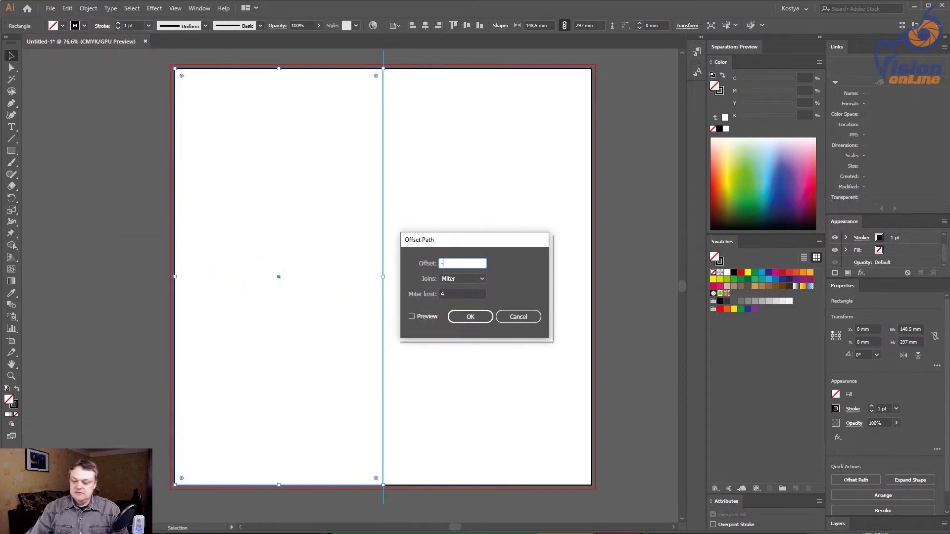
{"action": "type", "text": "-10"}
{"action": "key", "text": "Return"}
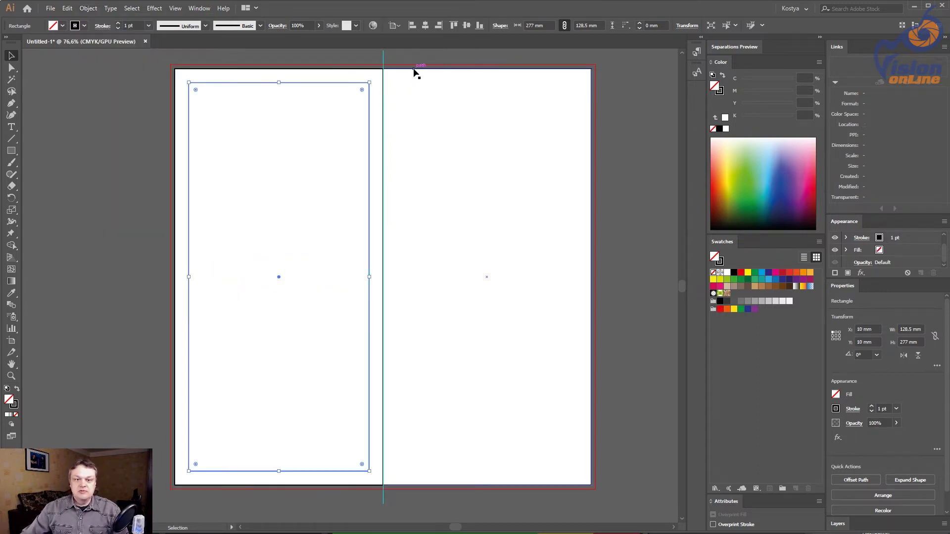
Step: Apply the same -10 mm offset to the right rectangle and select both inset rectangles
{"action": "left_click", "coordinate": [412, 70]}
{"action": "left_click", "coordinate": [84, 9]}
{"action": "mouse_move", "coordinate": [100, 233]}
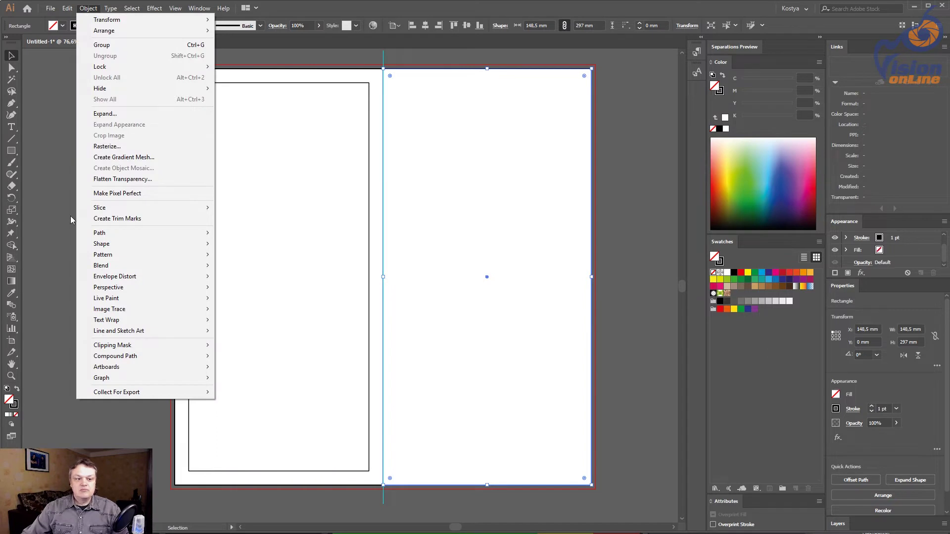
{"action": "left_click", "coordinate": [304, 269]}
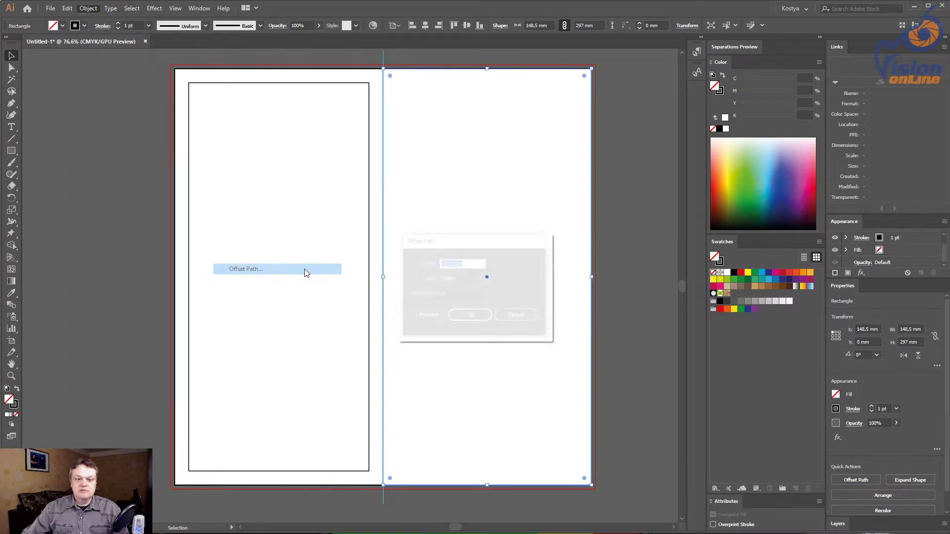
{"action": "key", "text": "Return"}
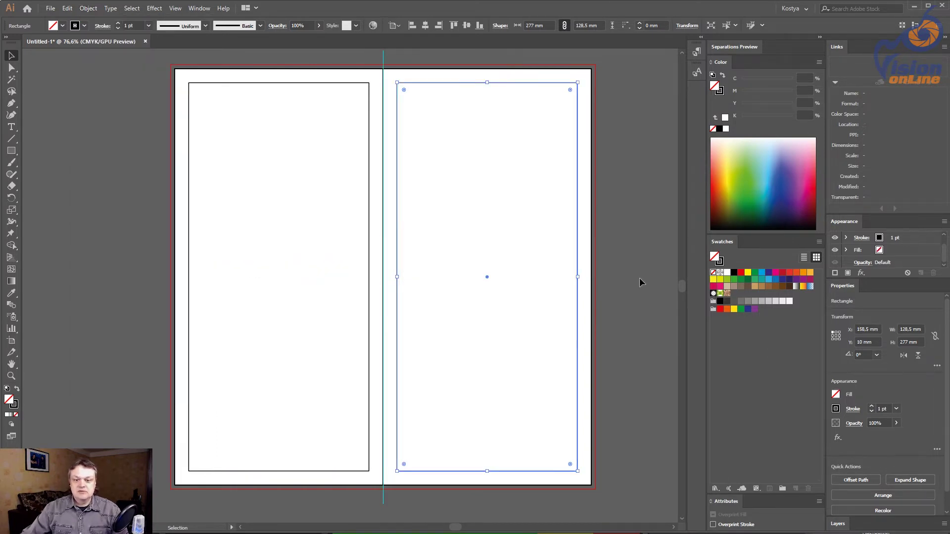
{"action": "left_click", "coordinate": [639, 278]}
{"action": "left_click", "coordinate": [398, 123]}
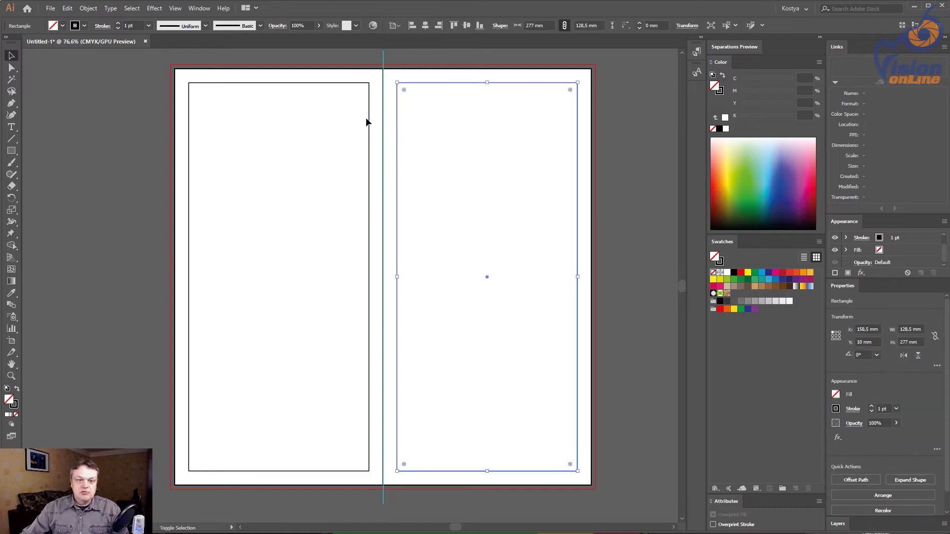
{"action": "left_click", "coordinate": [369, 117], "text": "shift"}
Step: Convert both inset rectangles into guides and preview the spread without guides
{"action": "right_click", "coordinate": [369, 118]}
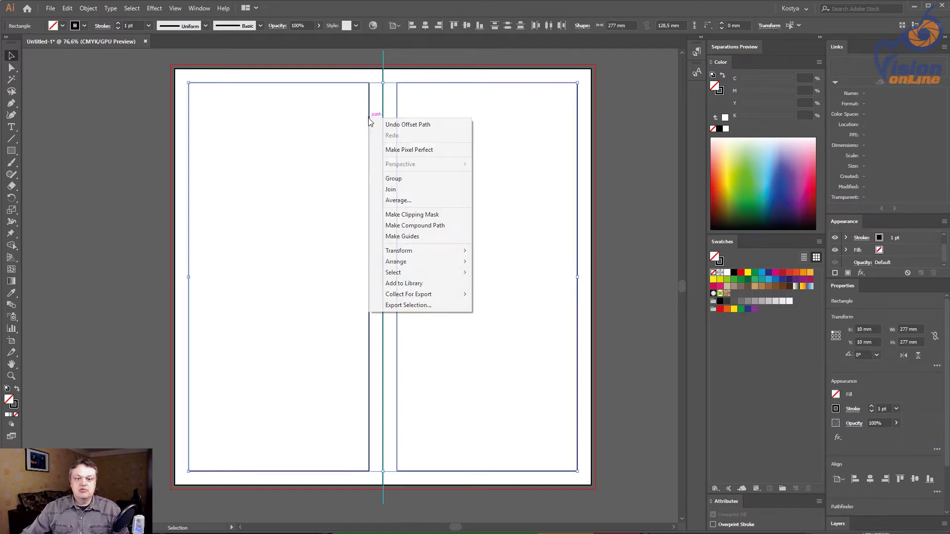
{"action": "left_click", "coordinate": [445, 236]}
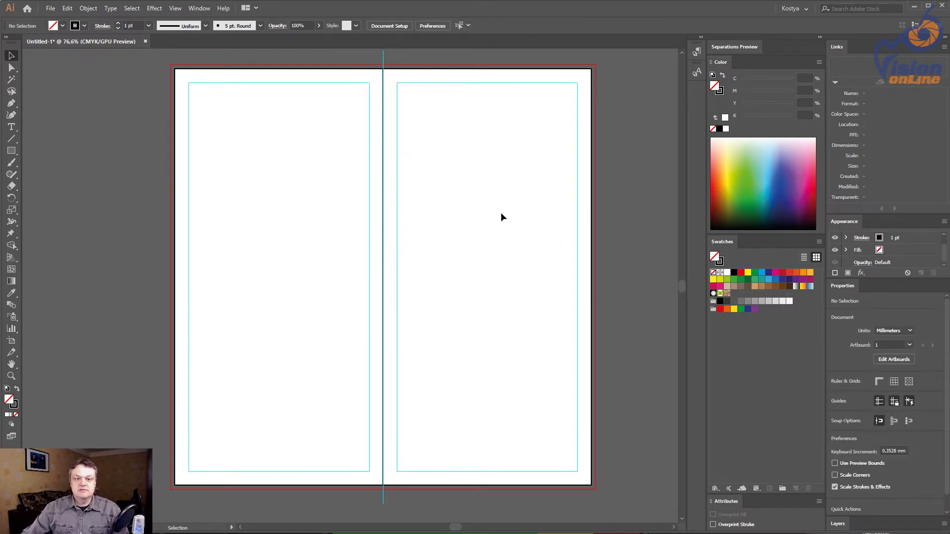
{"action": "key", "text": "ctrl+minus"}
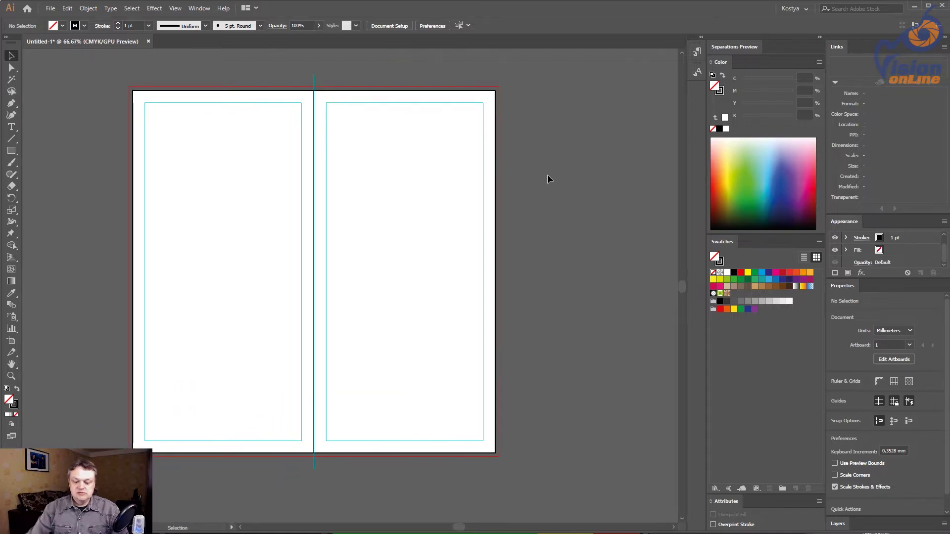
{"action": "key", "text": "ctrl+semicolon"}
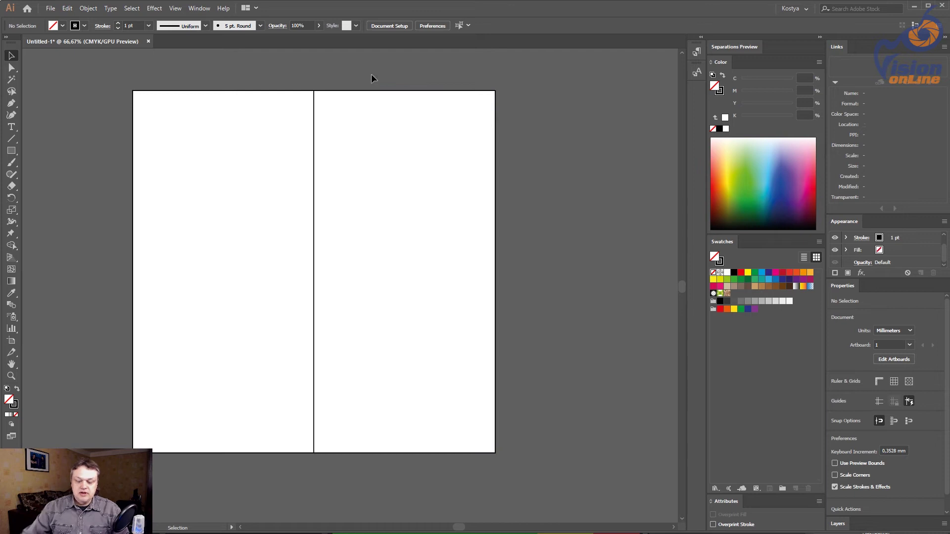
{"action": "key", "text": "ctrl+semicolon"}
Step: Zoom out to 50% and unlock the guides
{"action": "key", "text": "ctrl+minus"}
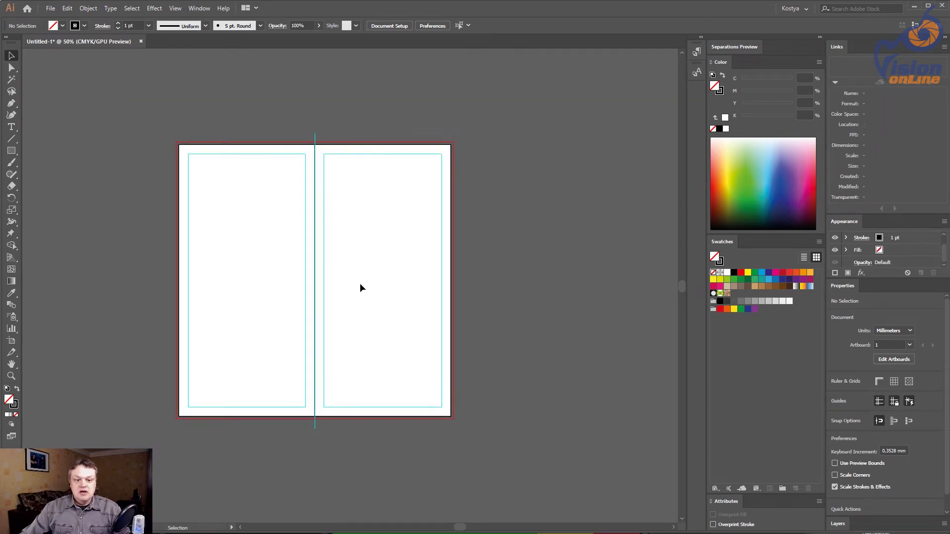
{"action": "left_click_drag", "start_coordinate": [360, 284], "coordinate": [336, 281]}
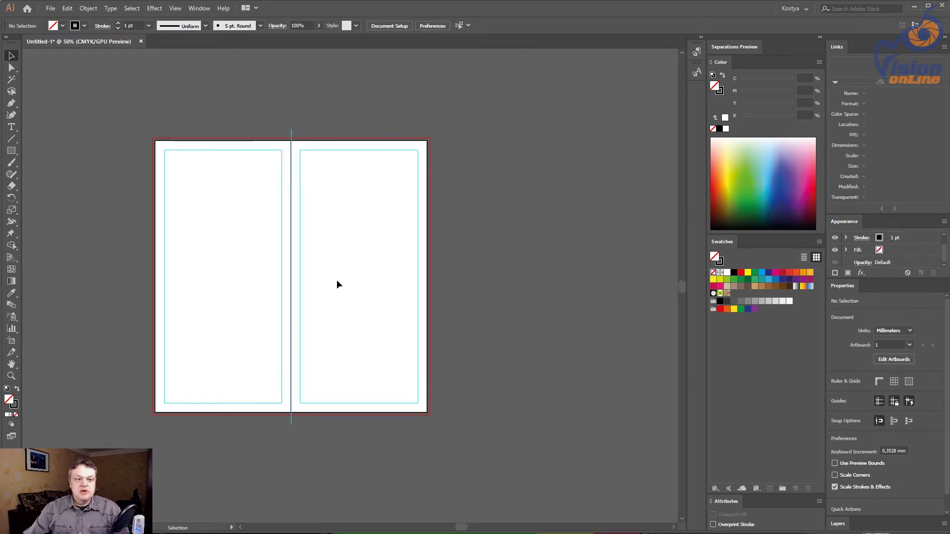
{"action": "right_click", "coordinate": [340, 90]}
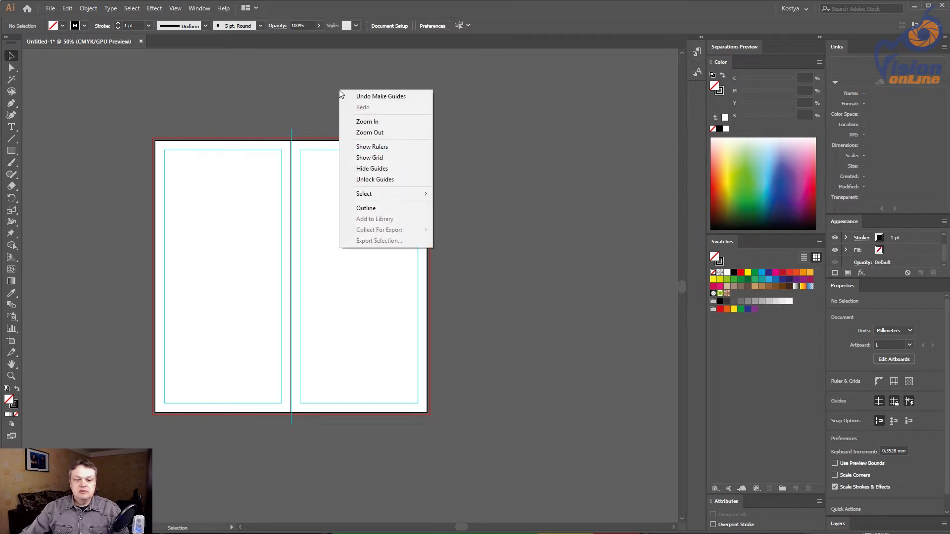
{"action": "left_click", "coordinate": [387, 182]}
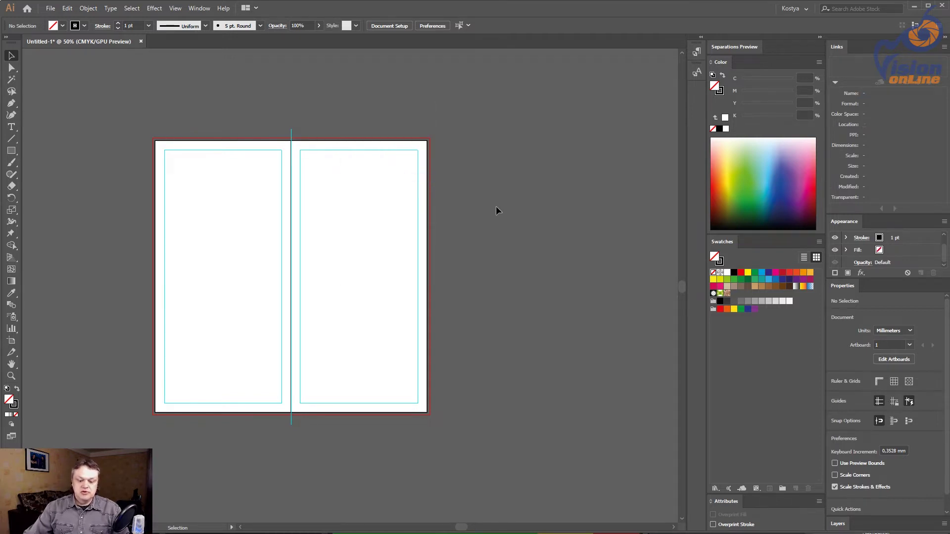
Step: Duplicate the artboard with its guides to the right, then lock the guides
{"action": "key", "text": "shift+o"}
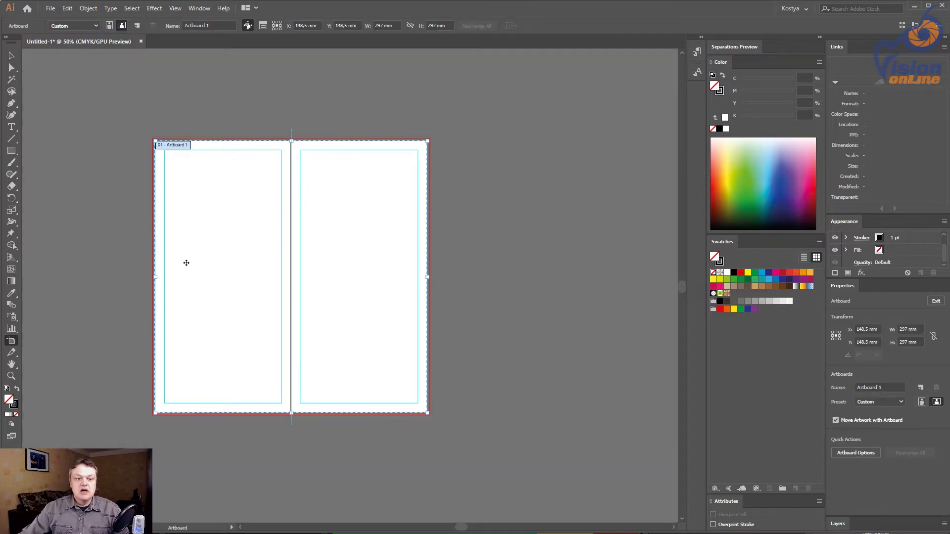
{"action": "left_click_drag", "start_coordinate": [186, 263], "coordinate": [501, 256]}
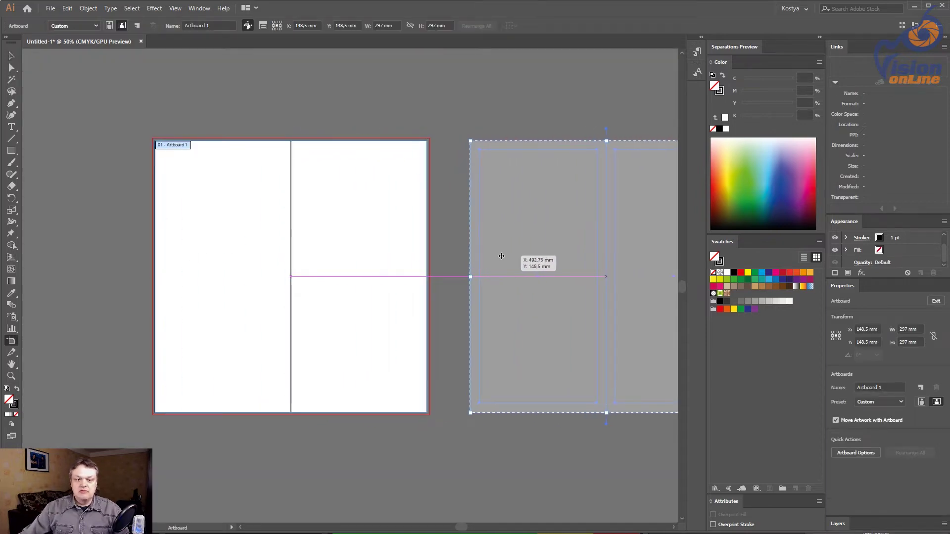
{"action": "left_click_drag", "start_coordinate": [496, 212], "coordinate": [410, 205]}
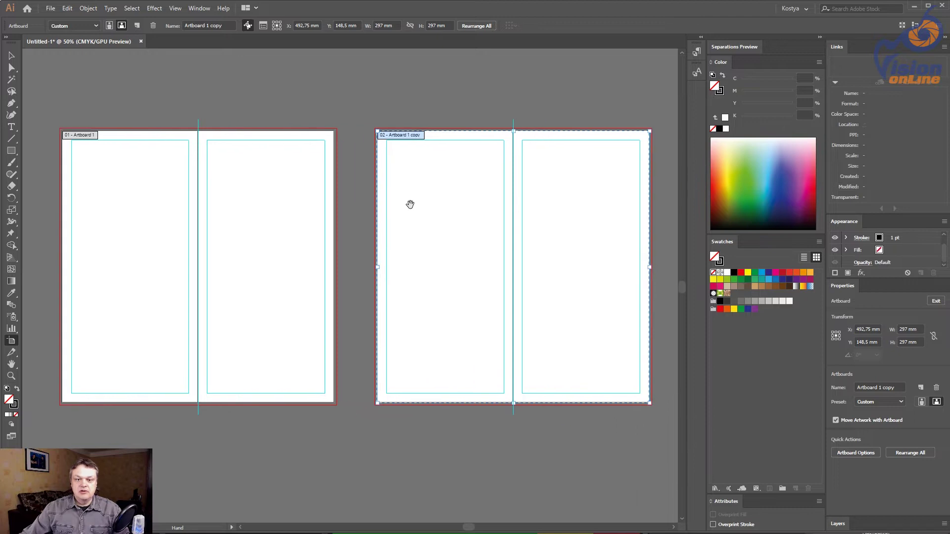
{"action": "left_click", "coordinate": [12, 56]}
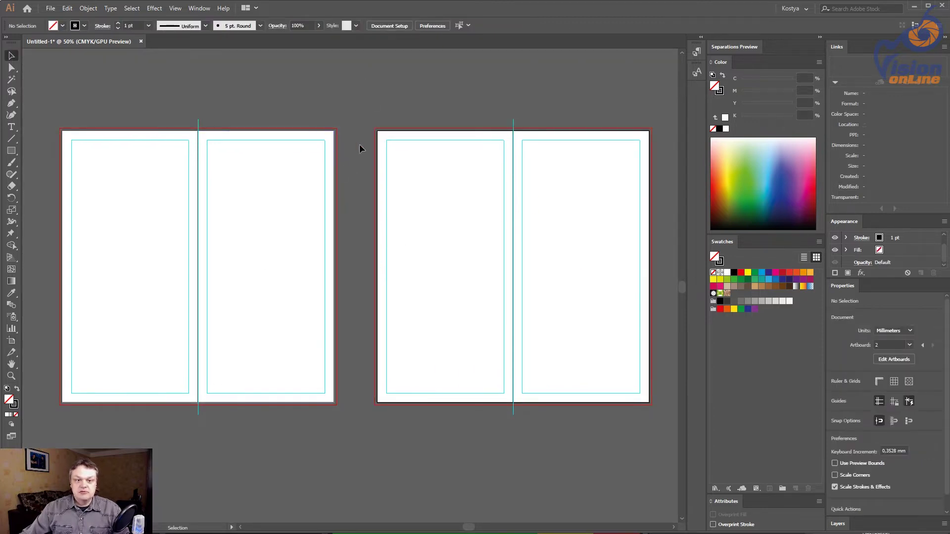
{"action": "right_click", "coordinate": [367, 96]}
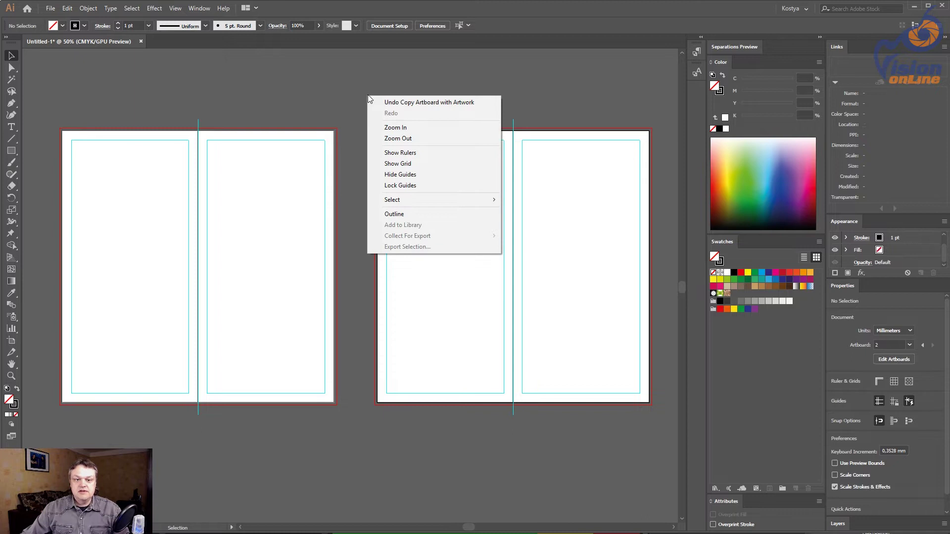
{"action": "left_click", "coordinate": [408, 185]}
{"action": "left_click_drag", "start_coordinate": [285, 136], "coordinate": [302, 159]}
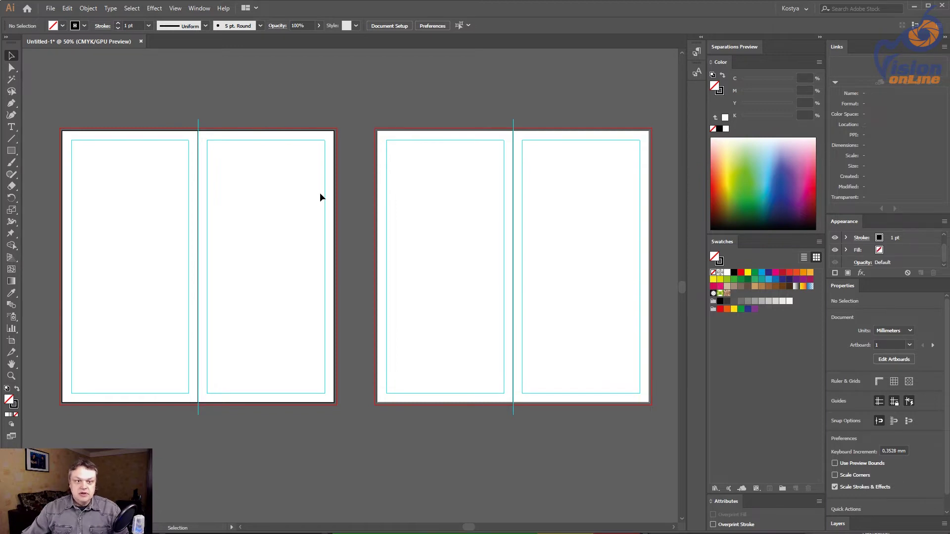
Step: Save the booklet under the new name Yavja_Booklet.ai
{"action": "key", "text": "ctrl"}
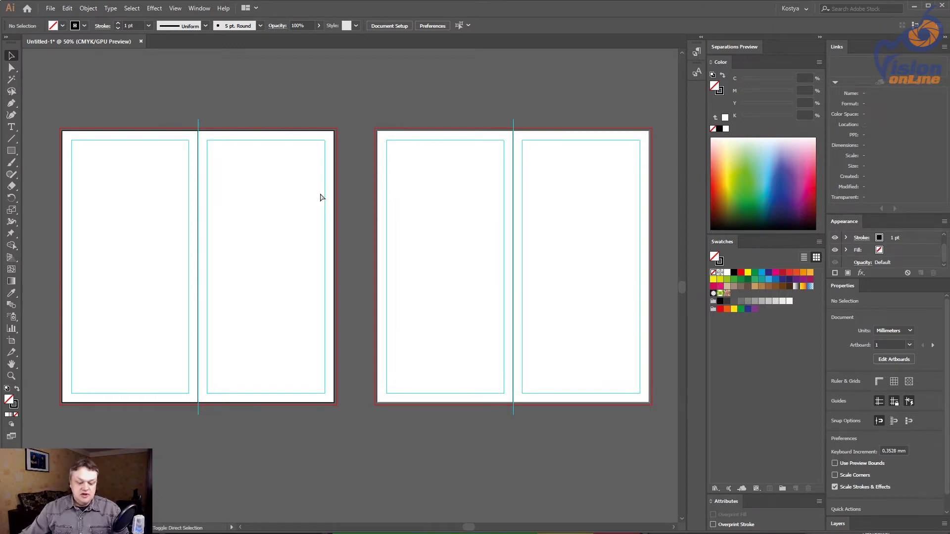
{"action": "key", "text": "ctrl+s"}
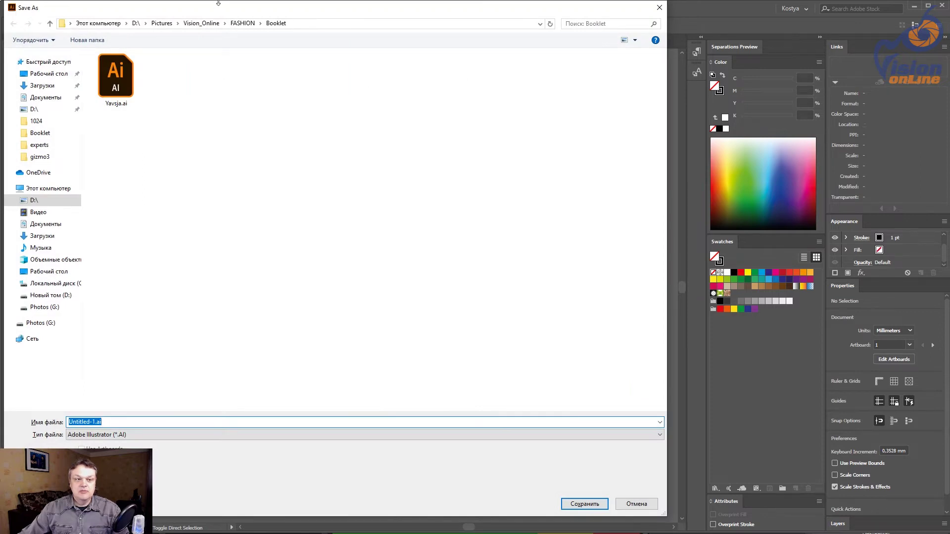
{"action": "left_click_drag", "start_coordinate": [350, 11], "coordinate": [424, 22]}
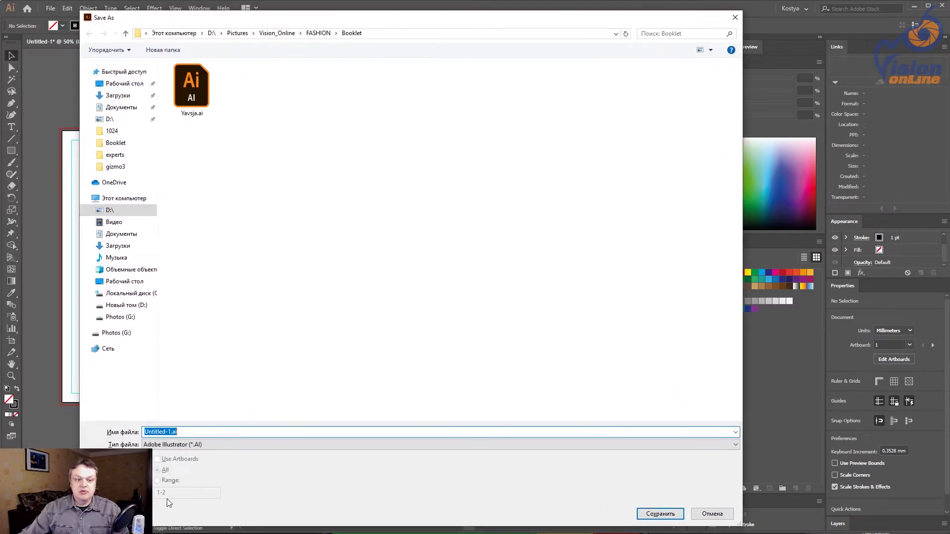
{"action": "left_click", "coordinate": [110, 435]}
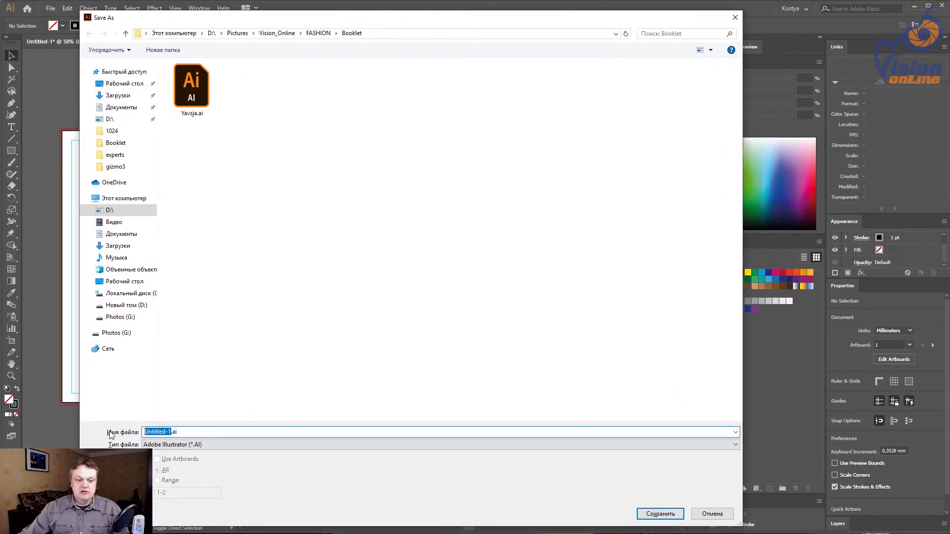
{"action": "type", "text": "Y"}
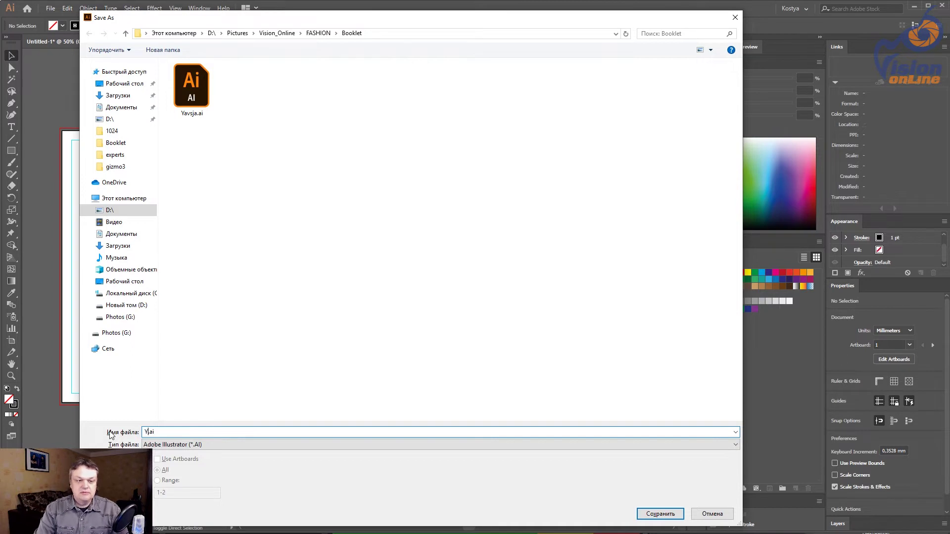
{"action": "type", "text": "av"}
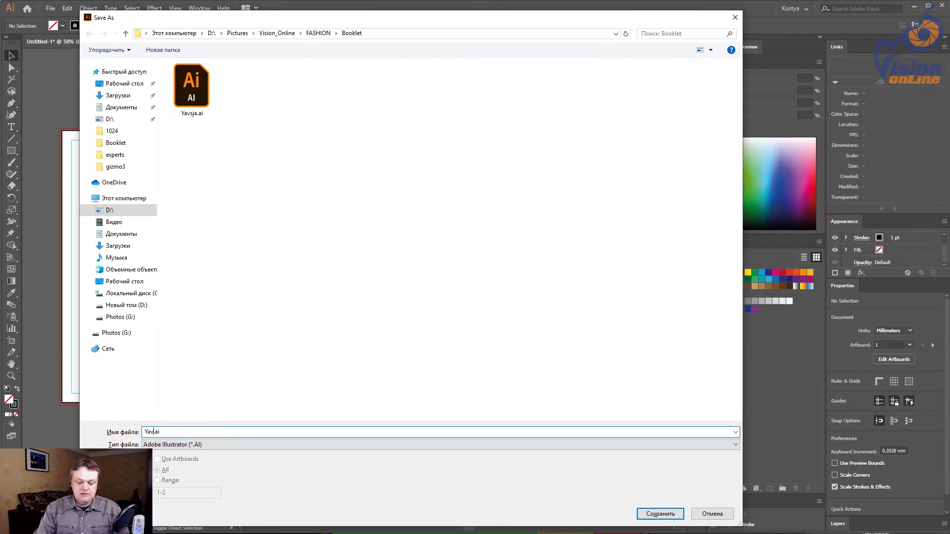
{"action": "type", "text": "ja_B"}
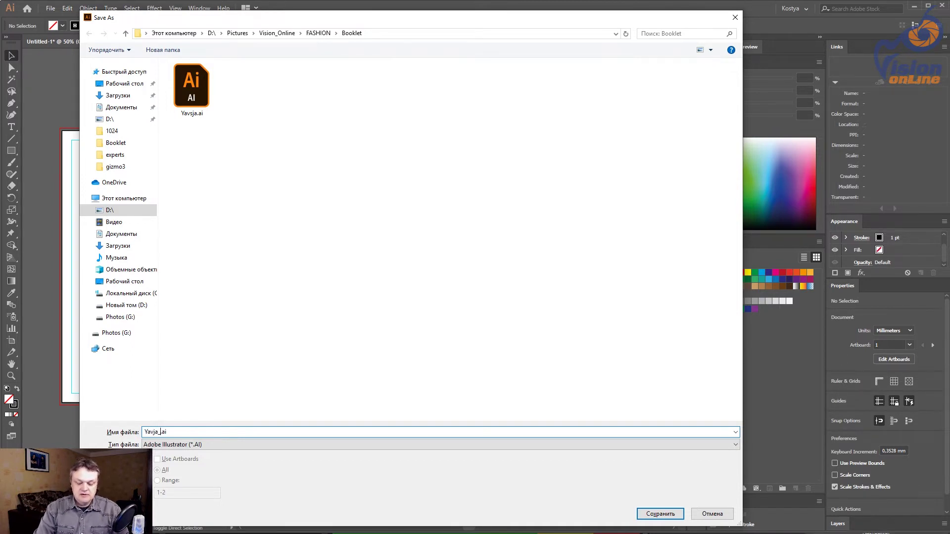
{"action": "type", "text": "ooklety"}
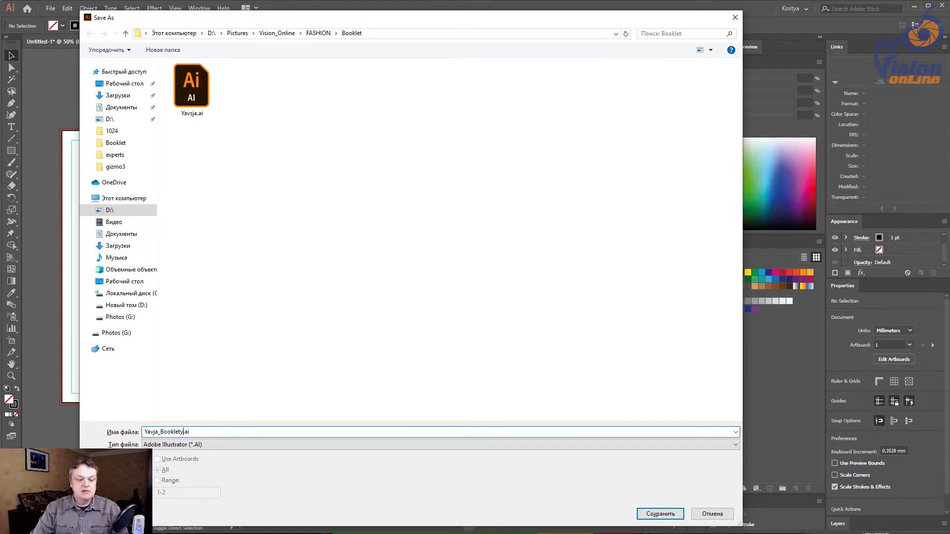
{"action": "key", "text": "BackSpace"}
{"action": "key", "text": "Return"}
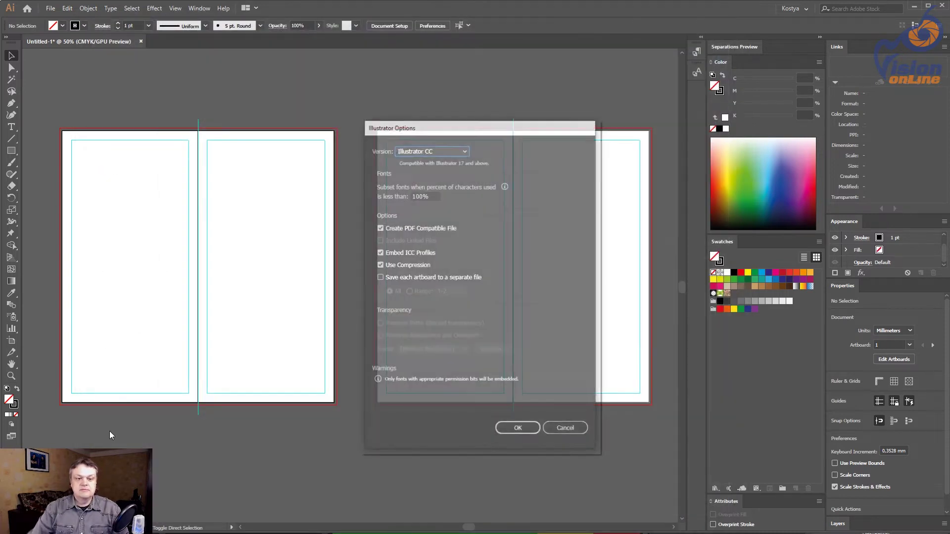
Step: Turn off Embed ICC Profiles and Create PDF Compatible File in Illustrator Options
{"action": "left_click", "coordinate": [399, 253]}
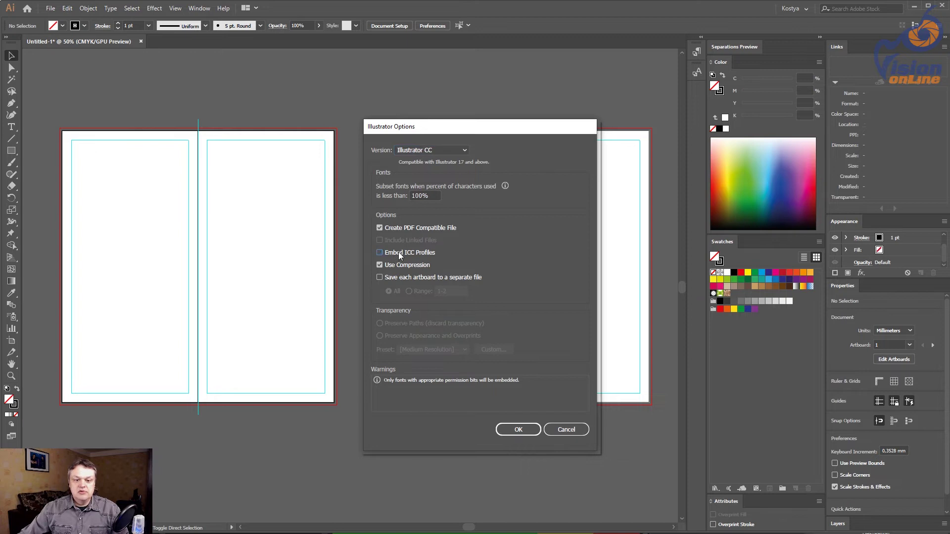
{"action": "left_click", "coordinate": [379, 228]}
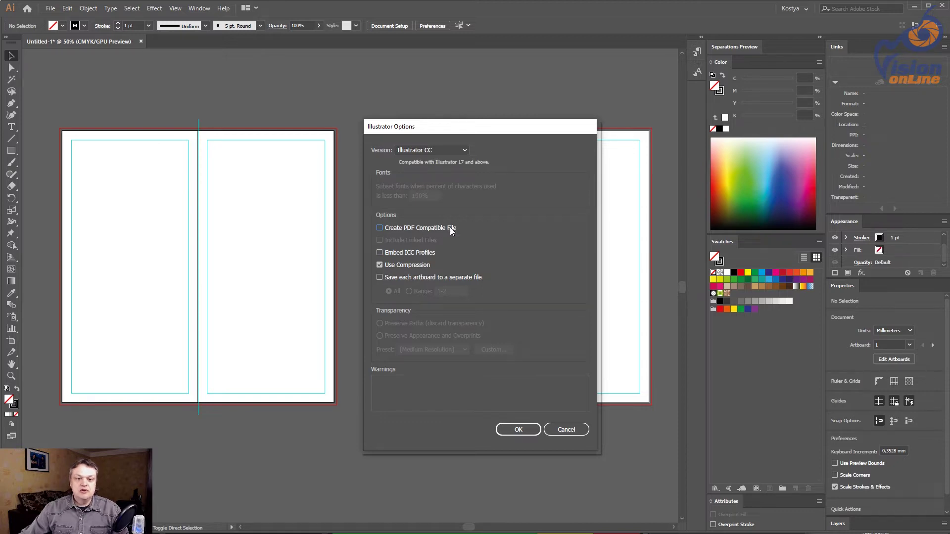
{"action": "left_click", "coordinate": [518, 430]}
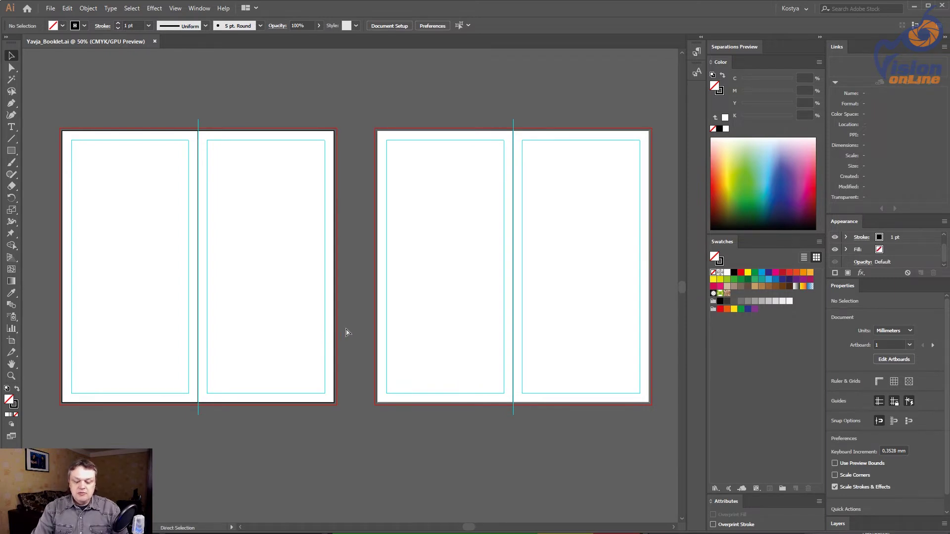
Step: Outline the Yavsja.ai logo text and paste the logo onto the booklet's second panel
{"action": "key", "text": "ctrl+o"}
{"action": "double_click", "coordinate": [261, 86]}
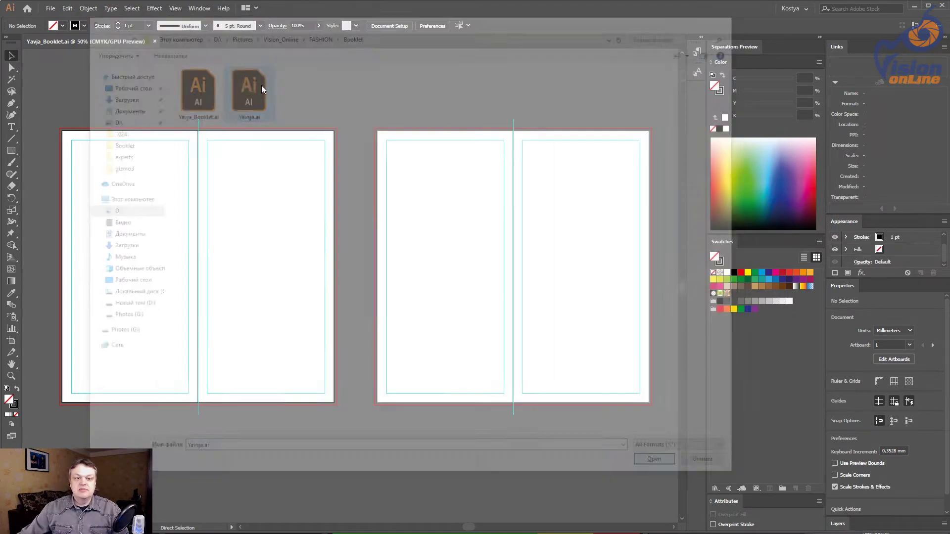
{"action": "key", "text": "ctrl+a"}
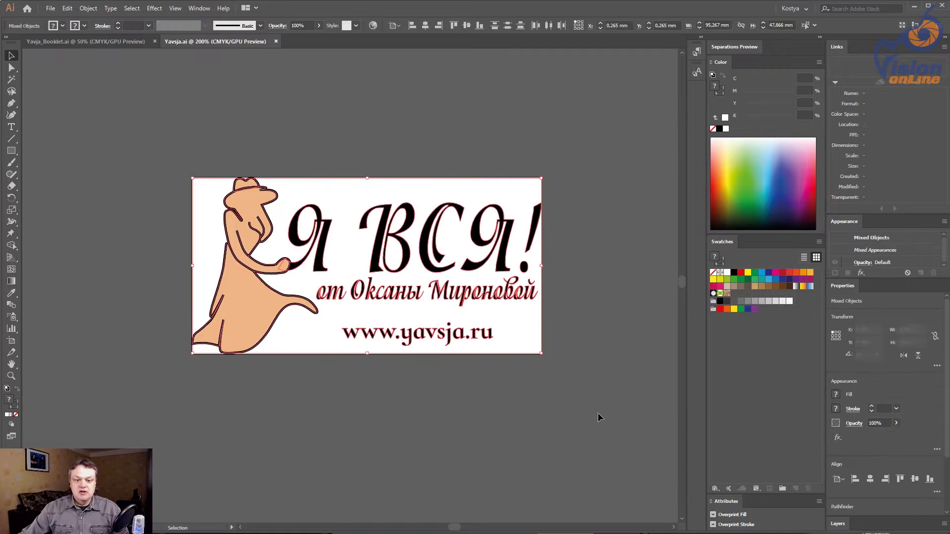
{"action": "key", "text": "ctrl+shift+o"}
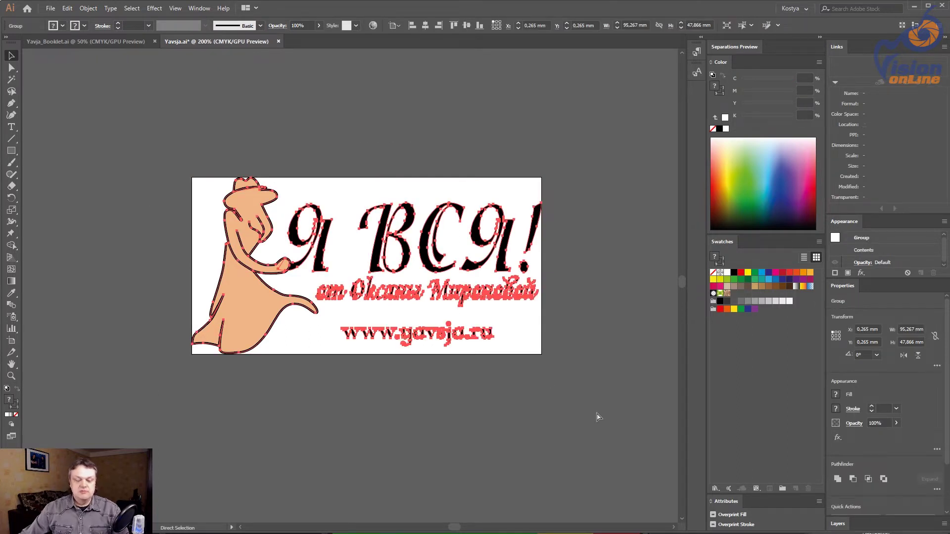
{"action": "key", "text": "Delete"}
{"action": "left_click", "coordinate": [118, 42]}
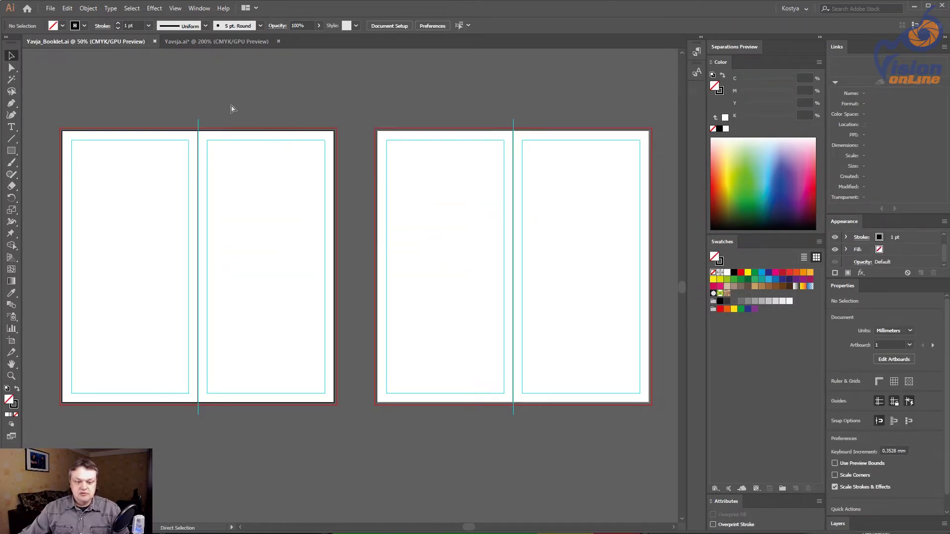
{"action": "key", "text": "ctrl+v"}
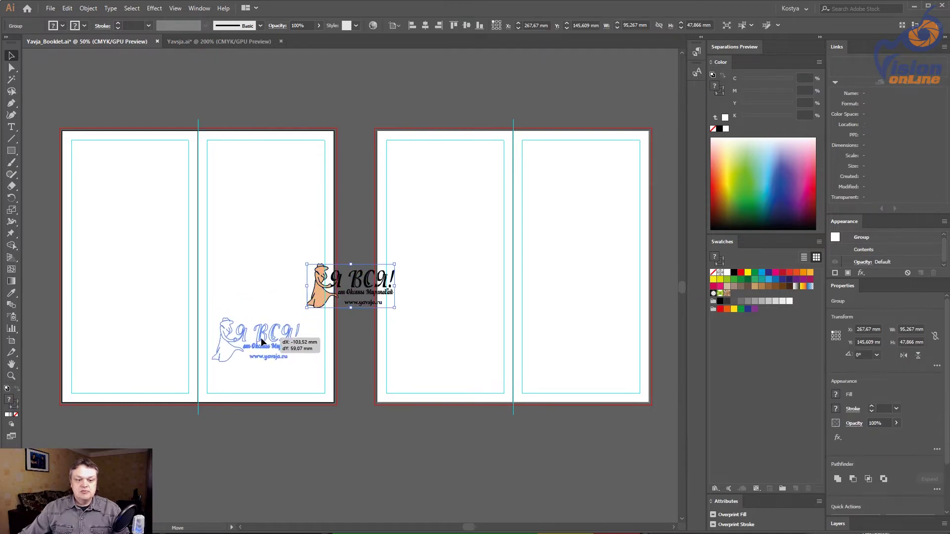
{"action": "left_click_drag", "start_coordinate": [355, 287], "coordinate": [268, 339]}
{"action": "left_click", "coordinate": [184, 106]}
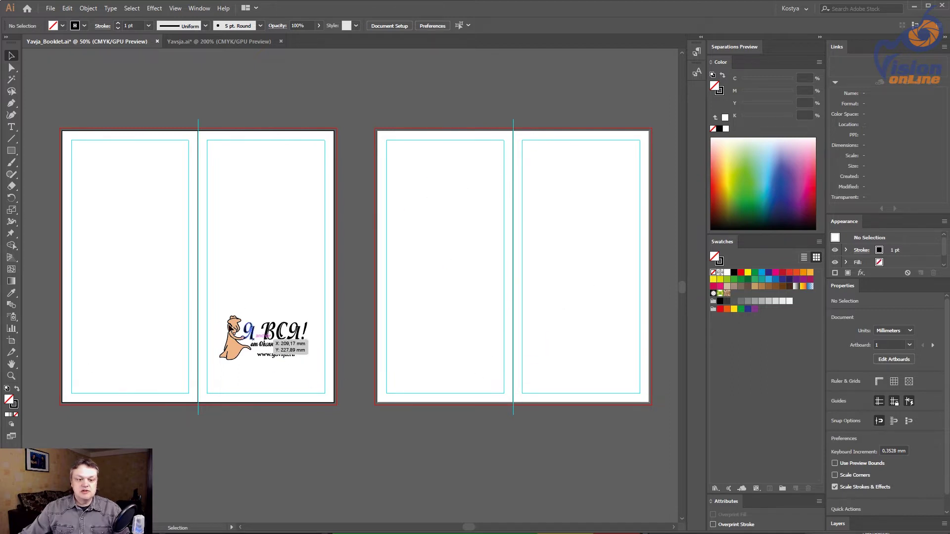
Step: Lower the logo on its panel and copy it to the left panel's bottom corner
{"action": "left_click_drag", "start_coordinate": [162, 285], "coordinate": [379, 438]}
{"action": "mouse_move", "coordinate": [353, 188]}
{"action": "left_mouse_down"}
{"action": "mouse_move", "coordinate": [339, 266]}
{"action": "mouse_move", "coordinate": [373, 317]}
{"action": "left_mouse_up"}
{"action": "key", "text": "ctrl+shift+a"}
{"action": "key", "text": "ctrl+minus"}
{"action": "key", "text": "ctrl+minus"}
{"action": "key", "text": "ctrl+minus"}
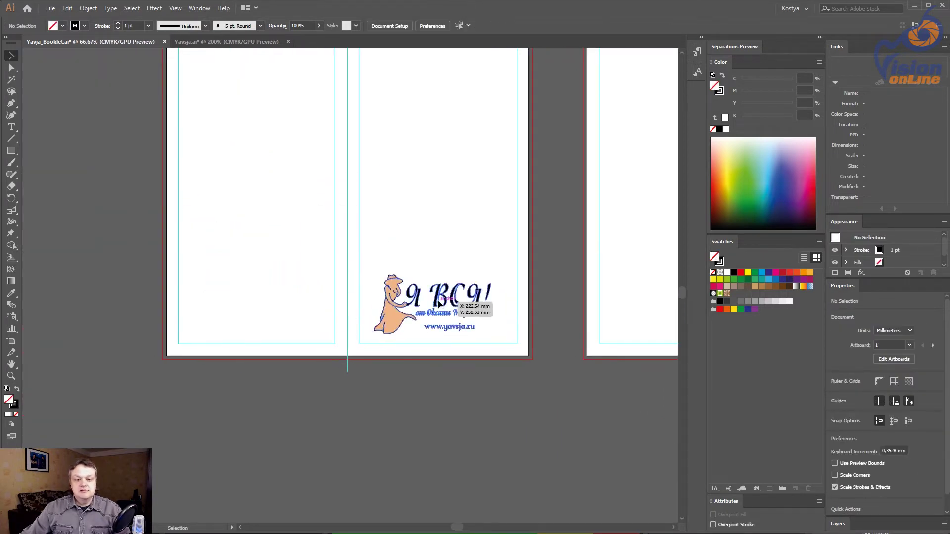
{"action": "left_click_drag", "start_coordinate": [443, 305], "coordinate": [235, 326]}
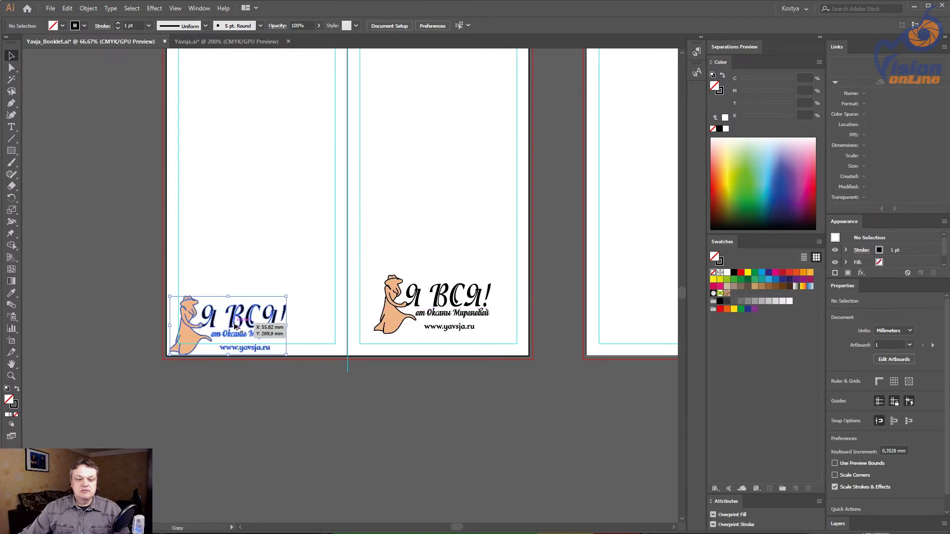
{"action": "left_click", "coordinate": [290, 253]}
{"action": "left_click_drag", "start_coordinate": [171, 286], "coordinate": [318, 344]}
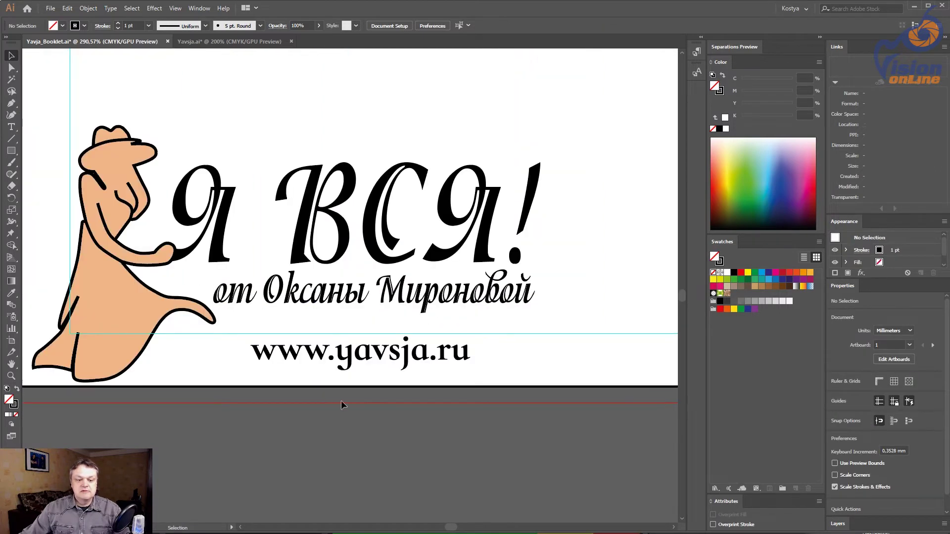
{"action": "left_click", "coordinate": [375, 359]}
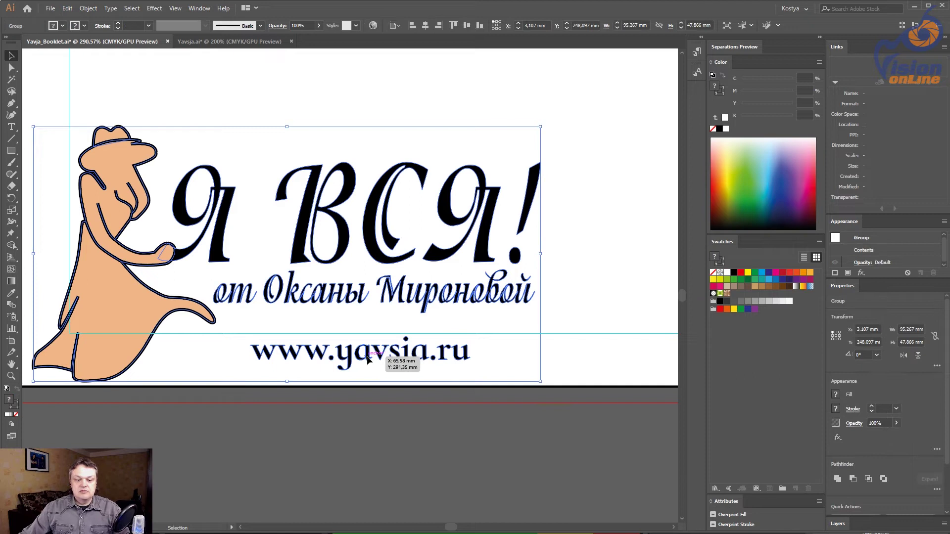
{"action": "double_click", "coordinate": [367, 358]}
{"action": "left_click", "coordinate": [367, 357]}
{"action": "key", "text": "Delete"}
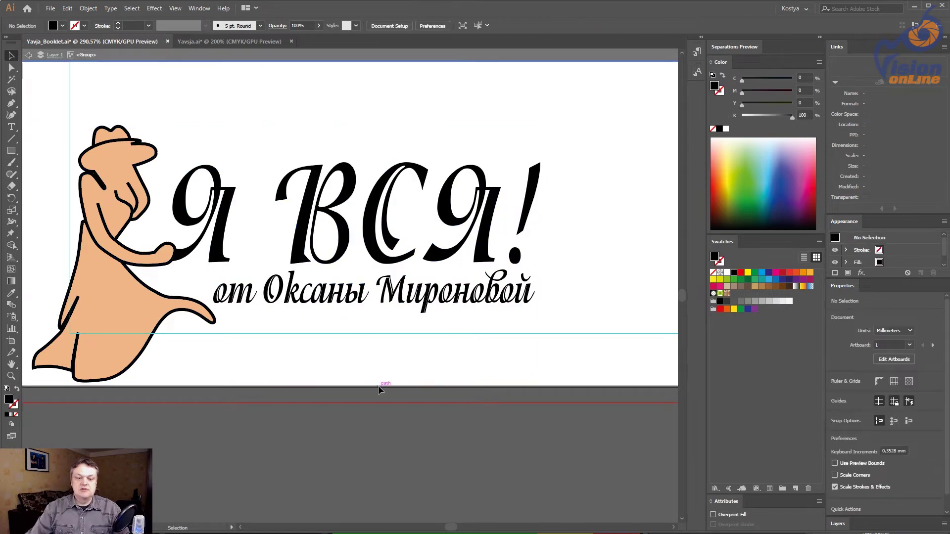
{"action": "double_click", "coordinate": [376, 376]}
{"action": "left_click_drag", "start_coordinate": [357, 316], "coordinate": [470, 223]}
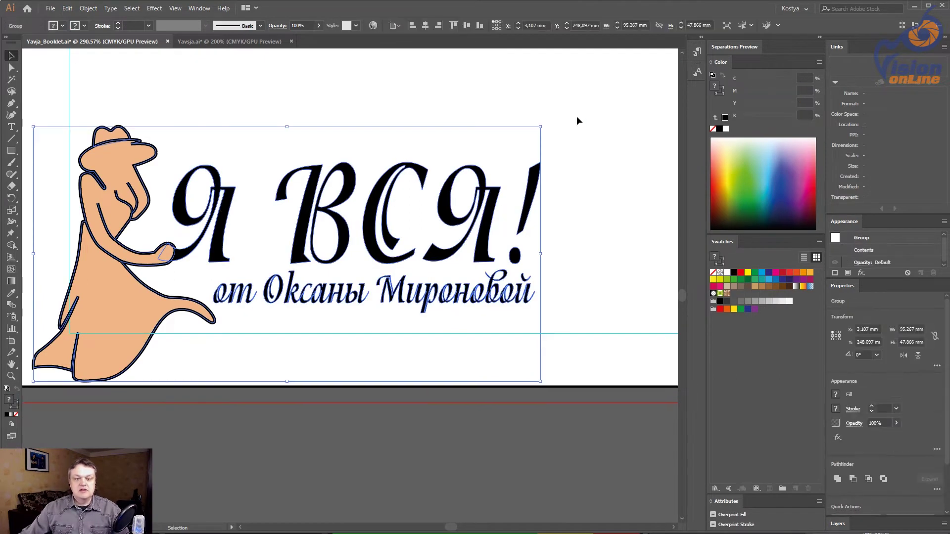
{"action": "left_click_drag", "start_coordinate": [539, 127], "coordinate": [438, 178]}
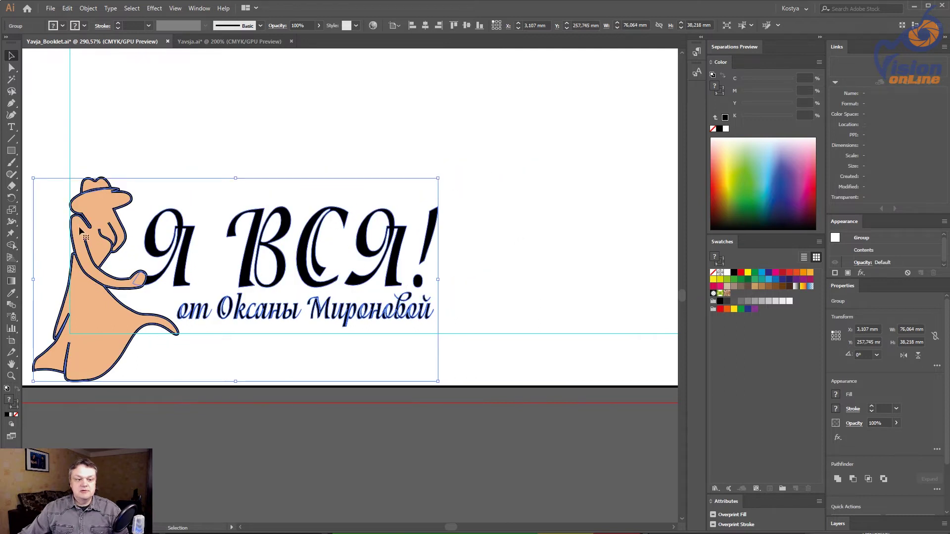
{"action": "left_click_drag", "start_coordinate": [88, 232], "coordinate": [97, 206]}
{"action": "left_click", "coordinate": [486, 270]}
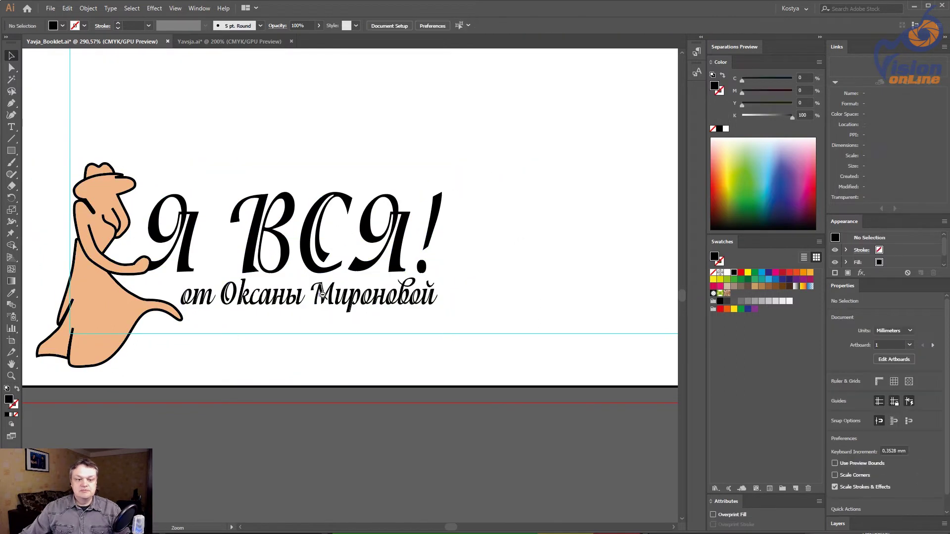
Step: Move the right panel's logo up slightly and delete its web address line
{"action": "scroll", "coordinate": [413, 262], "scroll_direction": "down", "scroll_amount": 5, "text": "alt"}
{"action": "left_click_drag", "start_coordinate": [382, 247], "coordinate": [158, 277]}
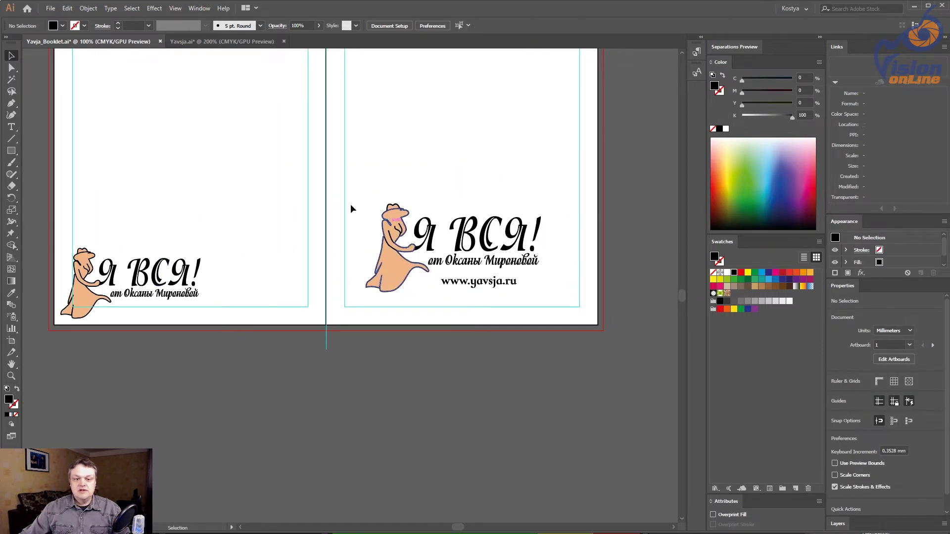
{"action": "left_click_drag", "start_coordinate": [271, 161], "coordinate": [576, 309]}
{"action": "left_click_drag", "start_coordinate": [424, 236], "coordinate": [423, 218]}
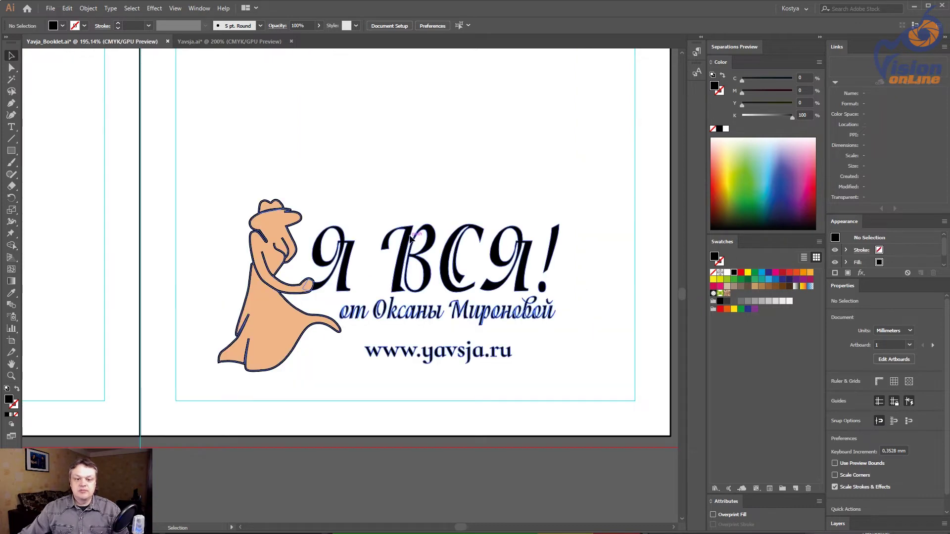
{"action": "double_click", "coordinate": [449, 332]}
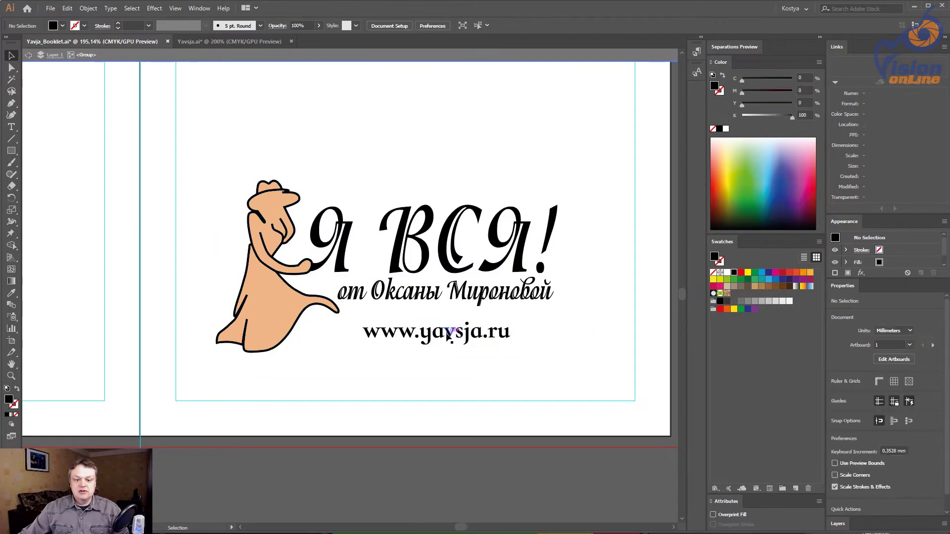
{"action": "left_click", "coordinate": [447, 334]}
{"action": "key", "text": "Delete"}
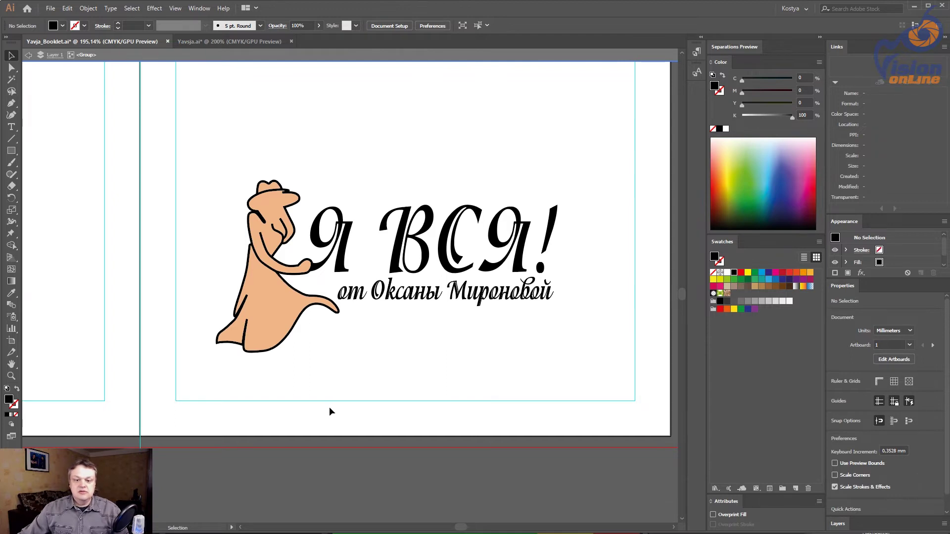
{"action": "double_click", "coordinate": [361, 373]}
Step: Centre the first spread in view and save the booklet
{"action": "key", "text": "ctrl+minus"}
{"action": "key", "text": "ctrl+minus"}
{"action": "key", "text": "ctrl+minus"}
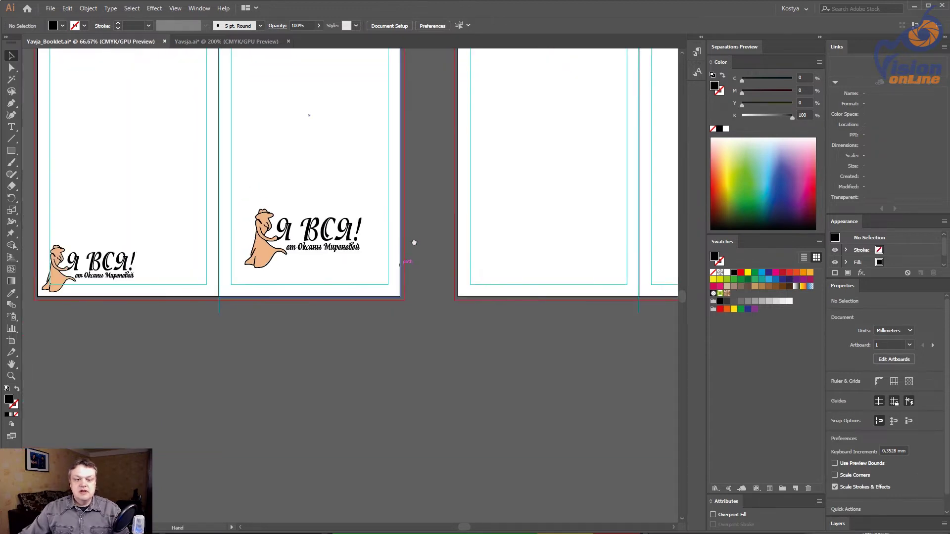
{"action": "left_click_drag", "start_coordinate": [414, 242], "coordinate": [474, 325]}
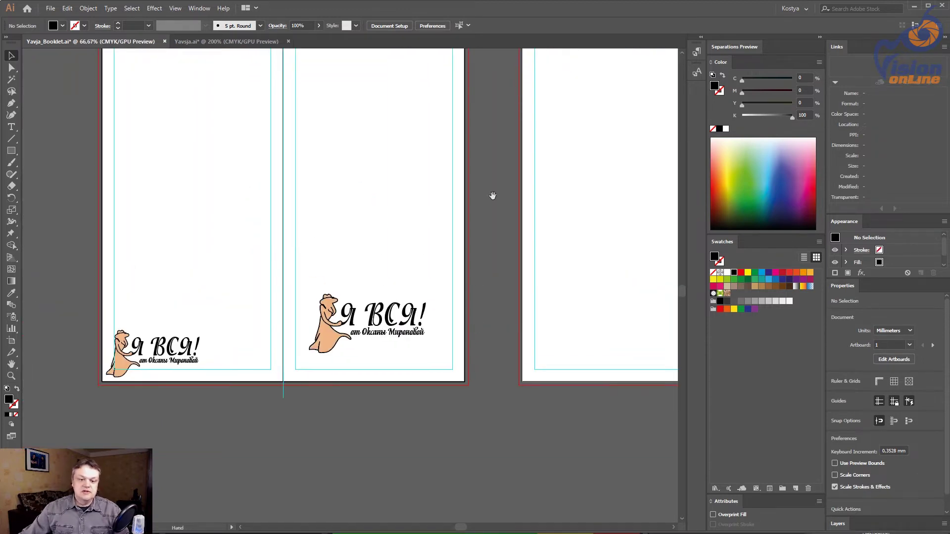
{"action": "left_click_drag", "start_coordinate": [490, 193], "coordinate": [496, 235]}
{"action": "left_click_drag", "start_coordinate": [483, 191], "coordinate": [482, 199]}
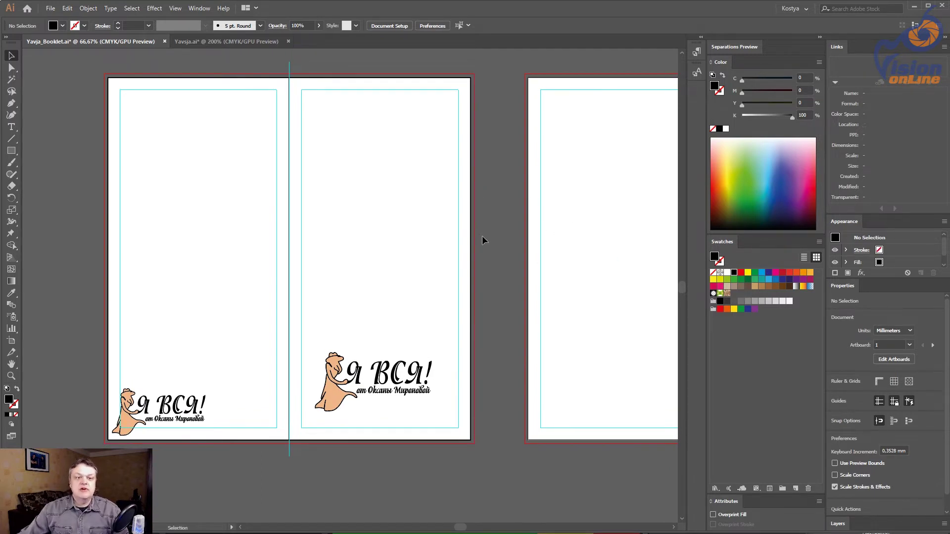
{"action": "key", "text": "ctrl+s"}
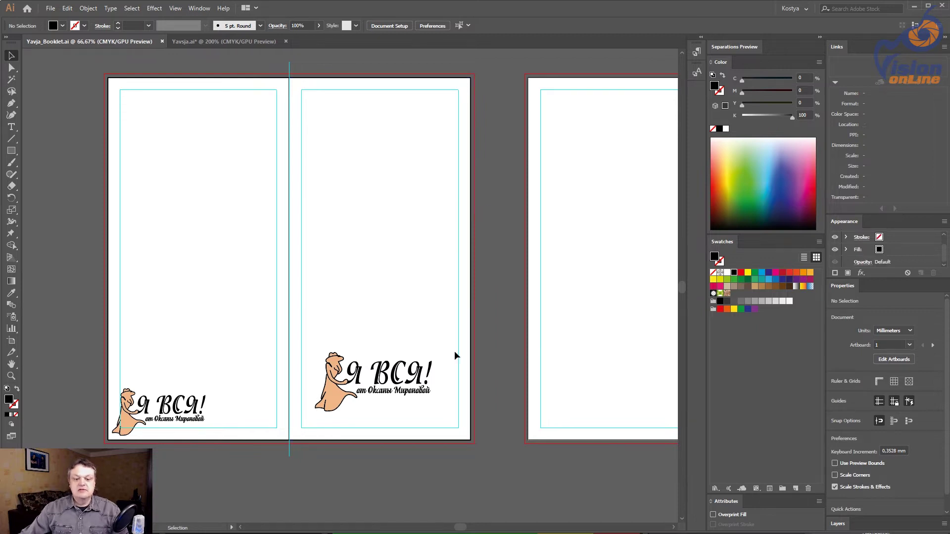
{"action": "left_click_drag", "start_coordinate": [497, 352], "coordinate": [421, 301]}
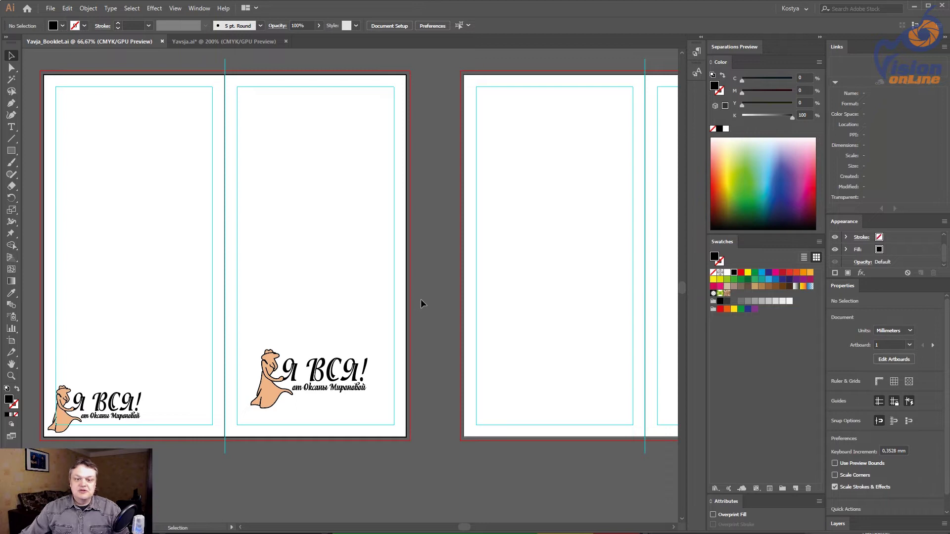
Step: Paste the Google Docs heading 'Бутик дизайнерской одежды' as text atop the right panel
{"action": "left_click", "coordinate": [206, 515]}
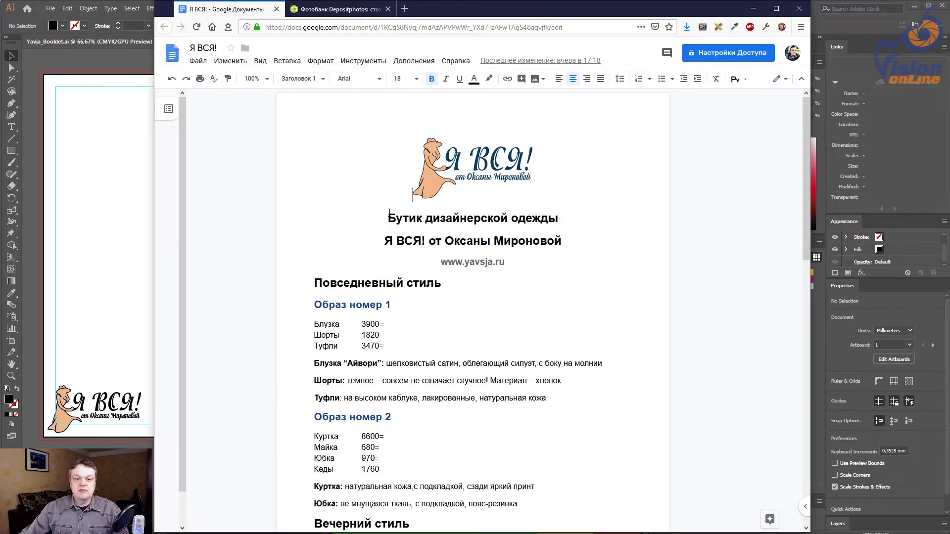
{"action": "left_click_drag", "start_coordinate": [389, 211], "coordinate": [559, 216]}
{"action": "key", "text": "ctrl+c"}
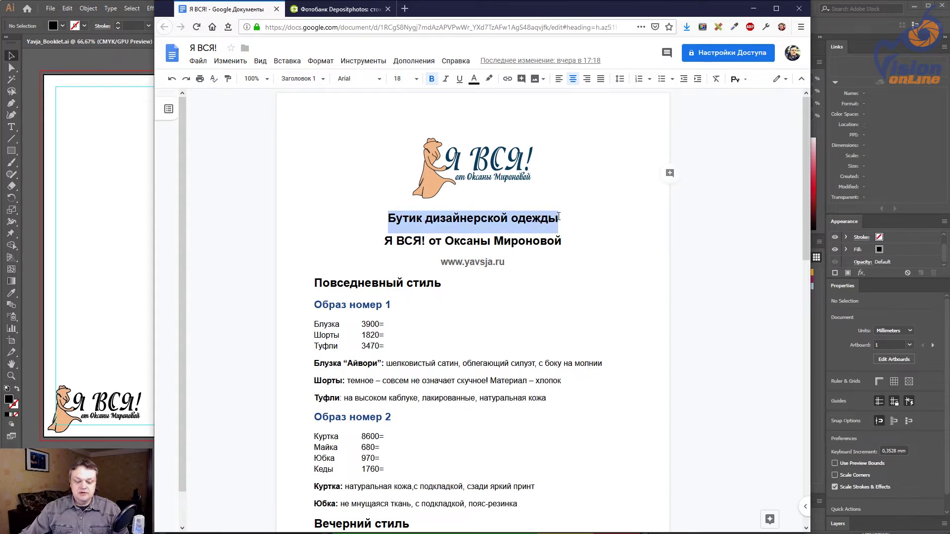
{"action": "left_click", "coordinate": [99, 164]}
{"action": "left_click_drag", "start_coordinate": [196, 74], "coordinate": [461, 183]}
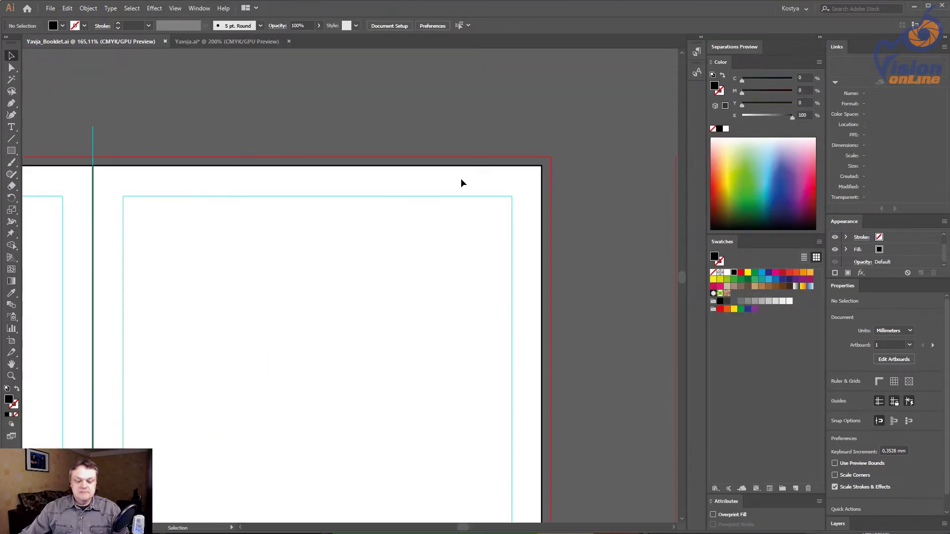
{"action": "key", "text": "t"}
{"action": "left_click", "coordinate": [188, 216]}
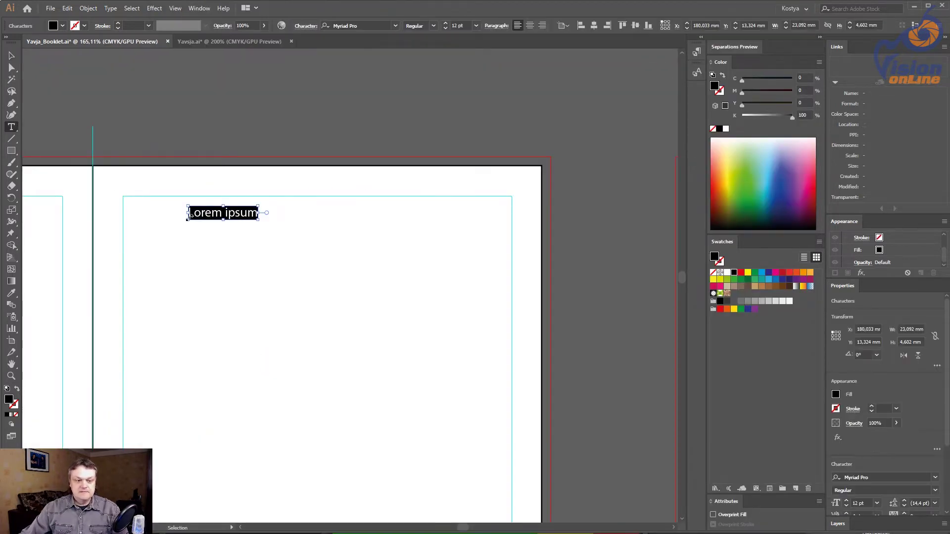
{"action": "key", "text": "ctrl+v"}
{"action": "key", "text": "Escape"}
{"action": "left_click", "coordinate": [289, 281]}
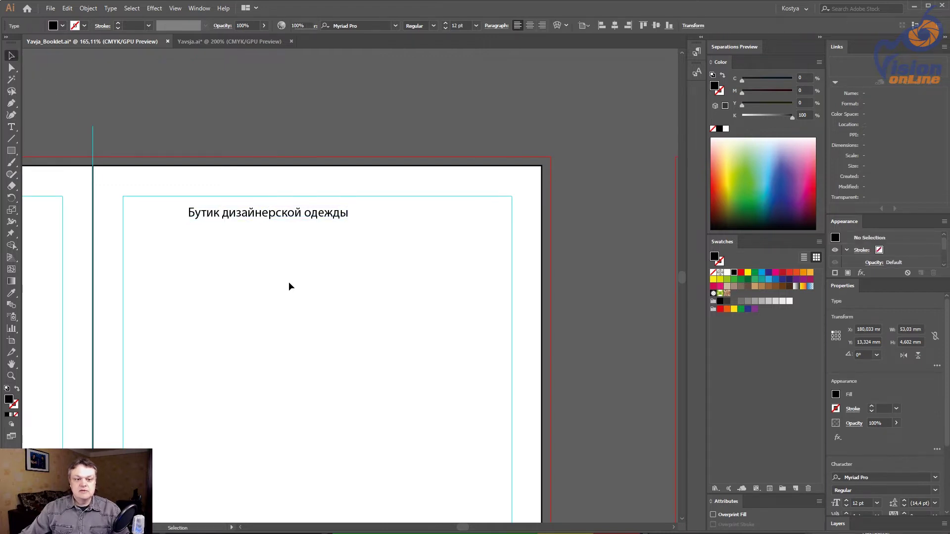
{"action": "key", "text": "ctrl+minus"}
{"action": "left_click_drag", "start_coordinate": [352, 303], "coordinate": [334, 228]}
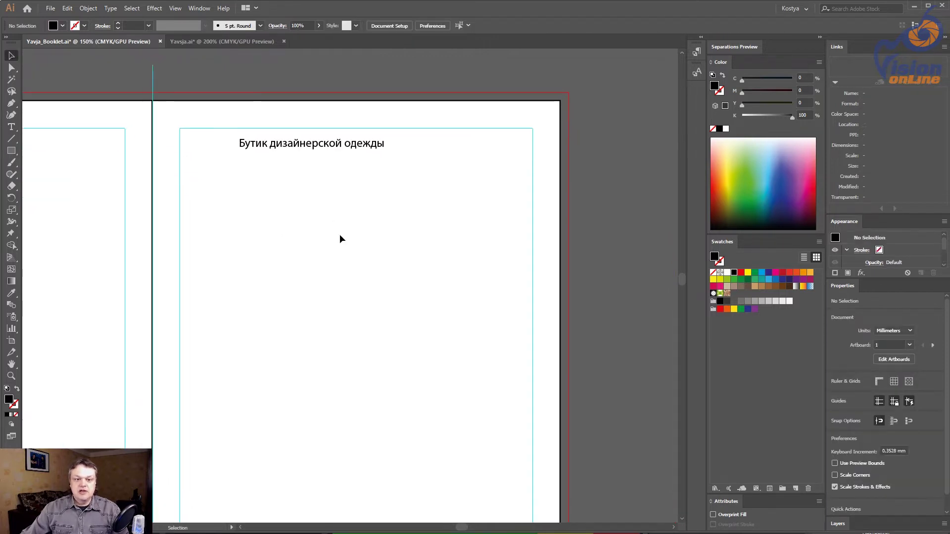
Step: Close the Yavsja.ai document, answering its save prompt
{"action": "key", "text": "ctrl+Tab"}
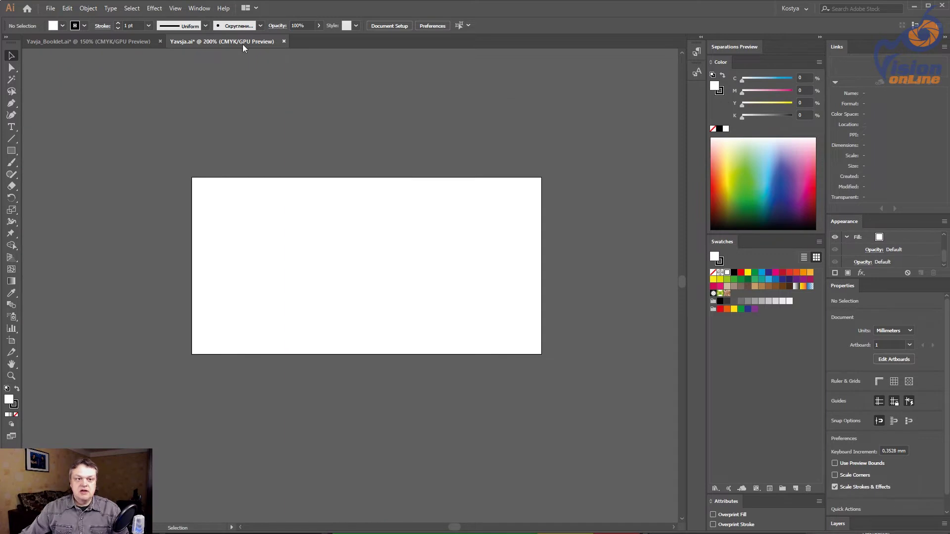
{"action": "left_click", "coordinate": [283, 41]}
{"action": "left_click", "coordinate": [523, 285]}
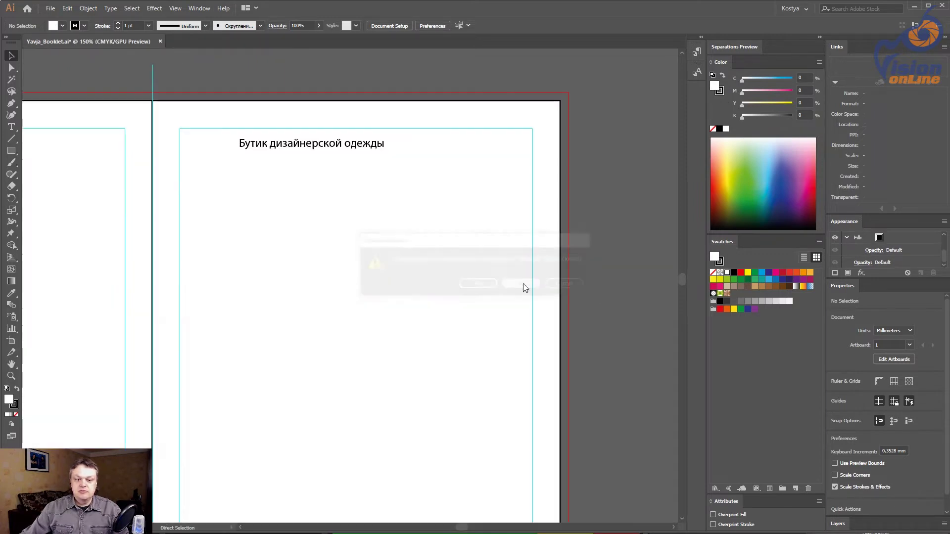
{"action": "key", "text": "alt+Tab"}
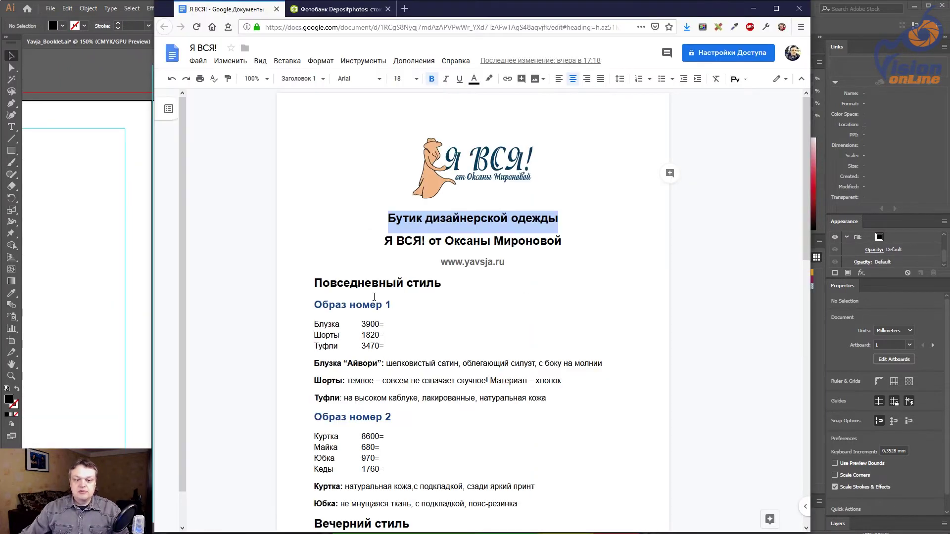
{"action": "left_click_drag", "start_coordinate": [380, 244], "coordinate": [568, 240]}
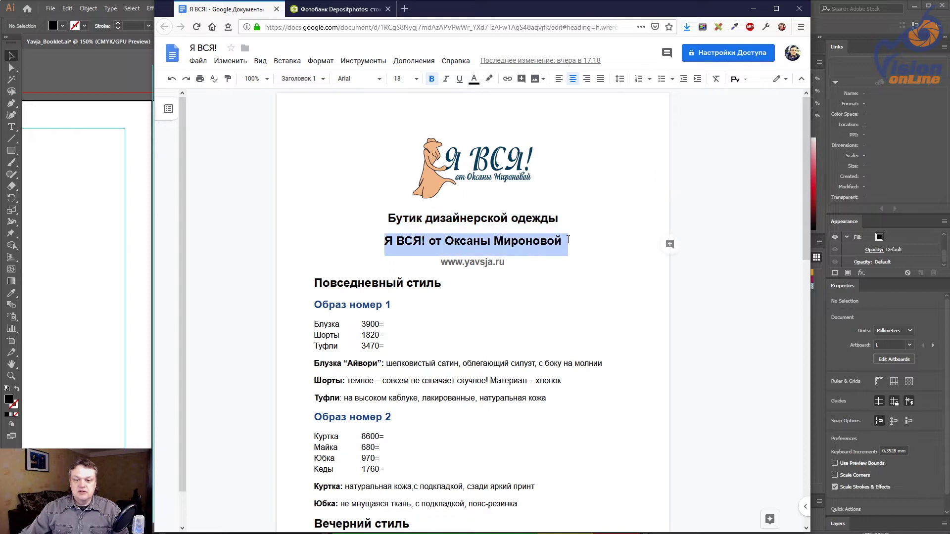
{"action": "double_click", "coordinate": [473, 261]}
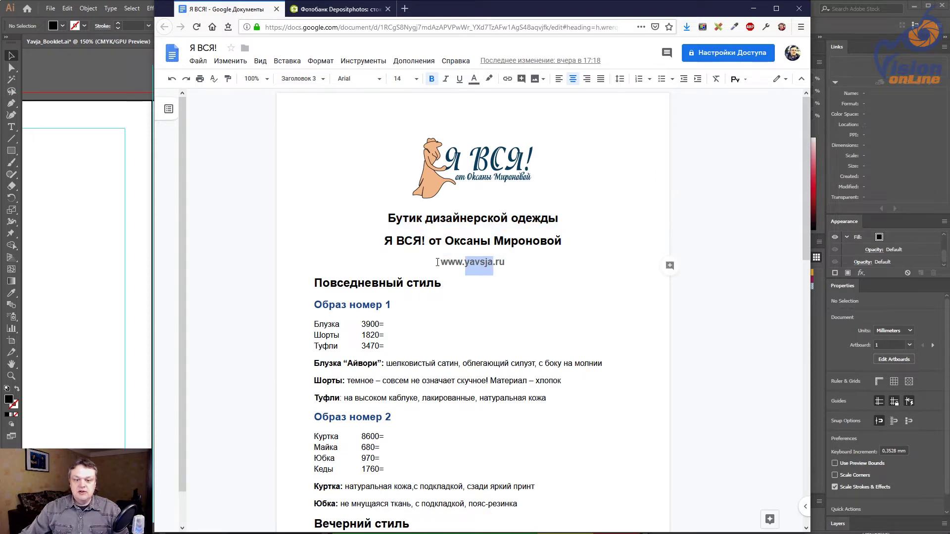
{"action": "left_click_drag", "start_coordinate": [437, 262], "coordinate": [508, 262]}
{"action": "key", "text": "ctrl+c"}
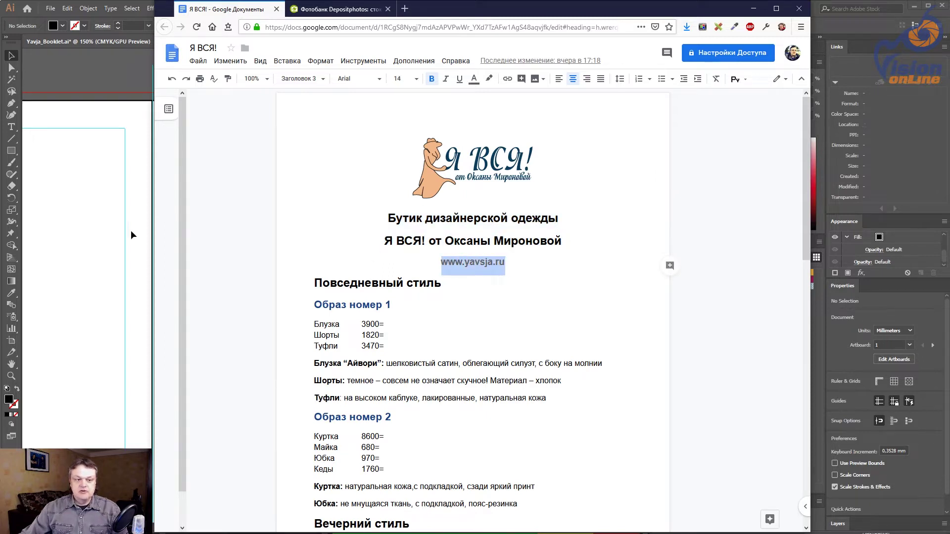
{"action": "left_click", "coordinate": [132, 234]}
{"action": "left_click_drag", "start_coordinate": [181, 317], "coordinate": [249, 169]}
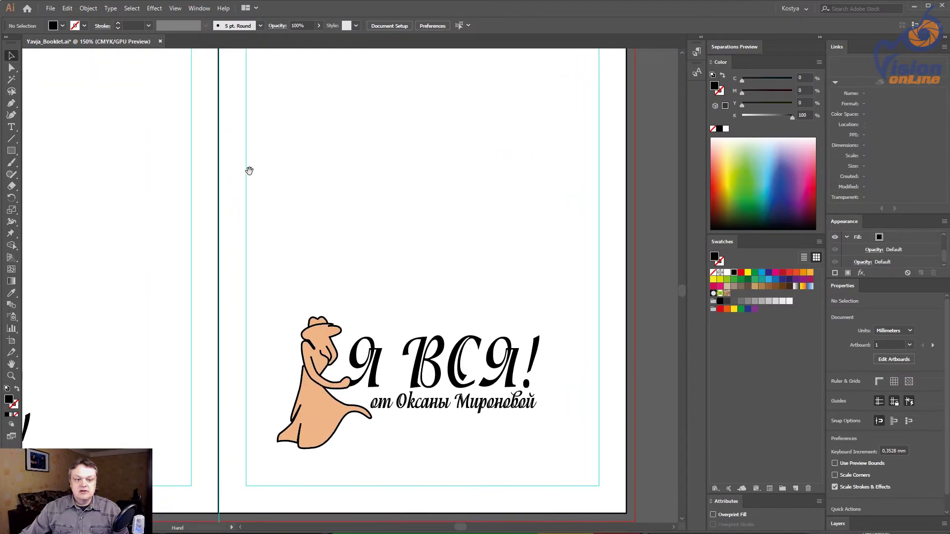
{"action": "left_click", "coordinate": [17, 127]}
{"action": "left_click", "coordinate": [372, 462]}
{"action": "key", "text": "ctrl+v"}
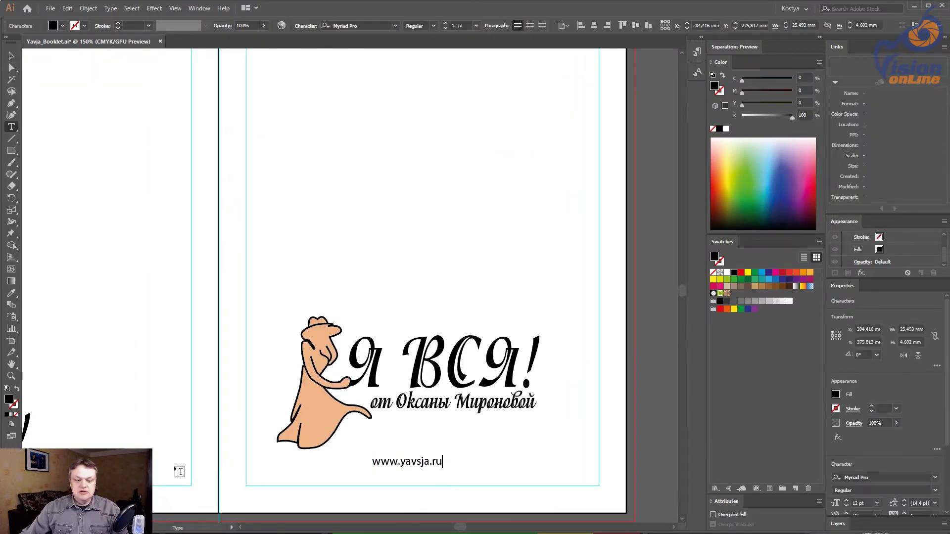
{"action": "left_click", "coordinate": [12, 56]}
{"action": "left_click_drag", "start_coordinate": [328, 263], "coordinate": [483, 161]}
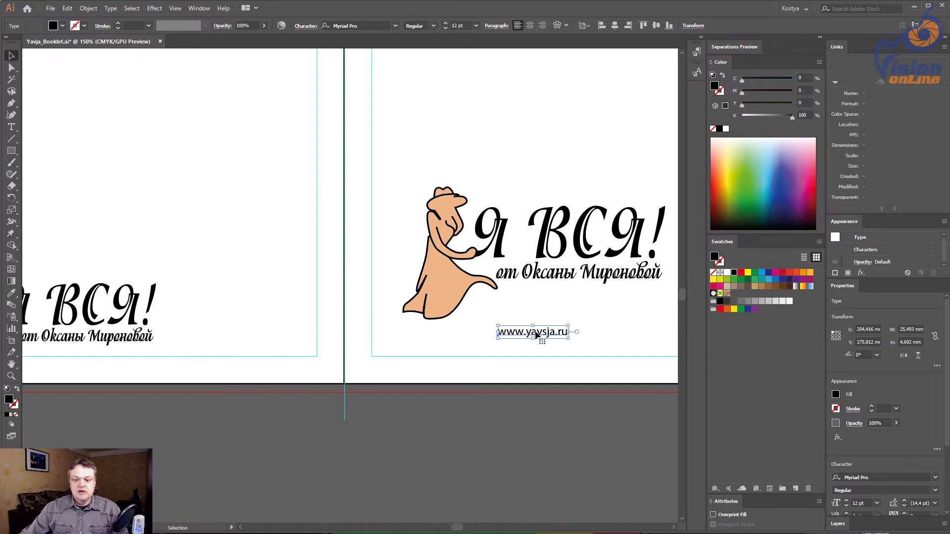
{"action": "left_click_drag", "start_coordinate": [537, 335], "coordinate": [246, 351], "text": "alt"}
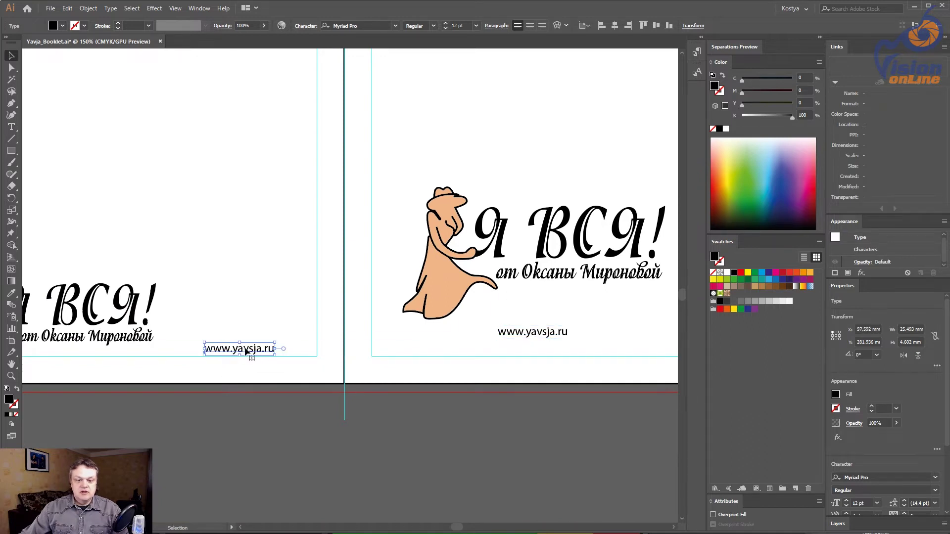
{"action": "key", "text": "Delete"}
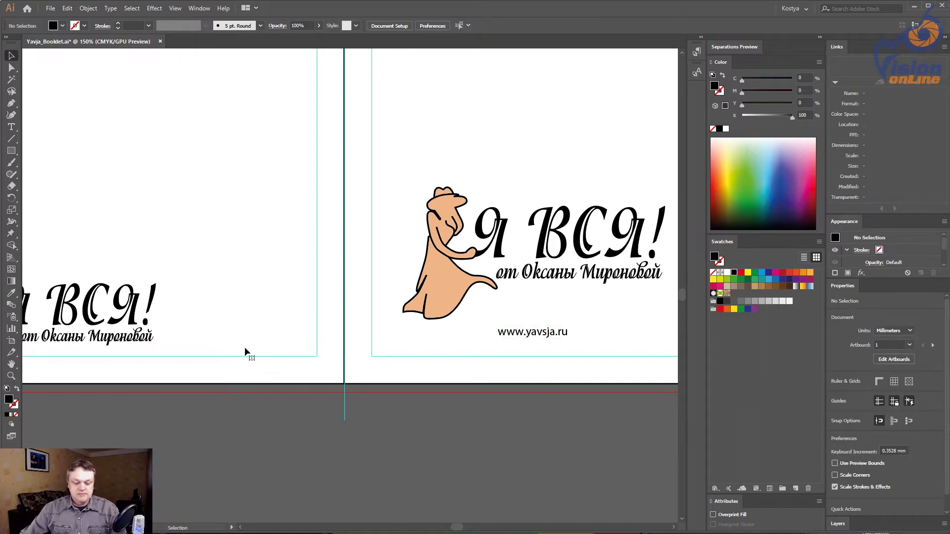
{"action": "key", "text": "alt+Tab"}
{"action": "scroll", "coordinate": [317, 191], "scroll_direction": "down", "scroll_amount": 1}
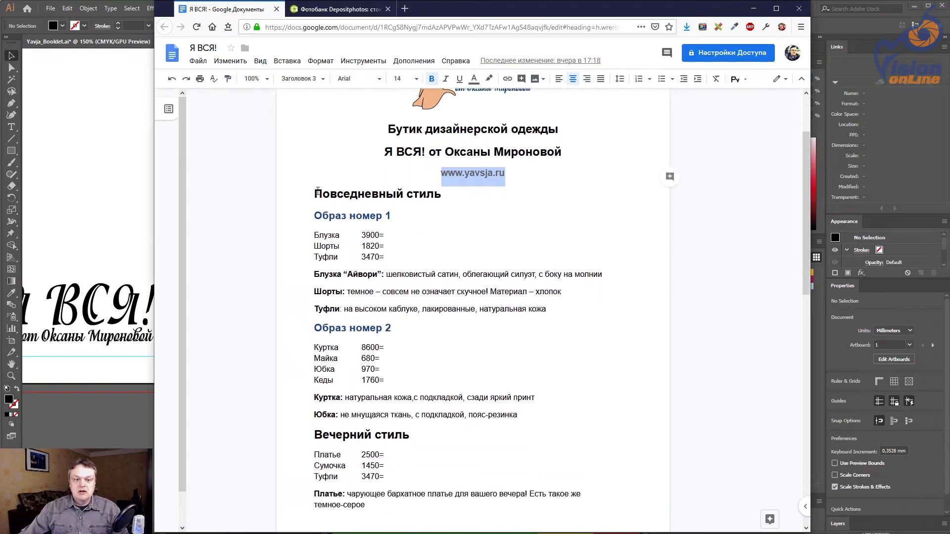
Step: Paste 'Повседневный стиль' on the second spread, rotated 90° along the first panel's left edge
{"action": "left_click_drag", "start_coordinate": [318, 192], "coordinate": [444, 190]}
{"action": "key", "text": "ctrl+c"}
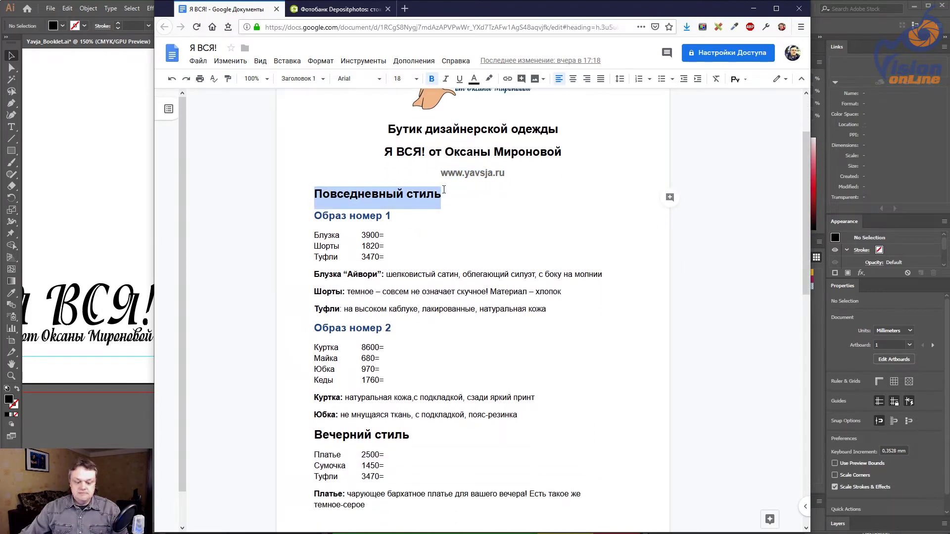
{"action": "key", "text": "alt+Tab"}
{"action": "key", "text": "ctrl+minus"}
{"action": "key", "text": "ctrl+minus"}
{"action": "left_click_drag", "start_coordinate": [443, 229], "coordinate": [260, 305]}
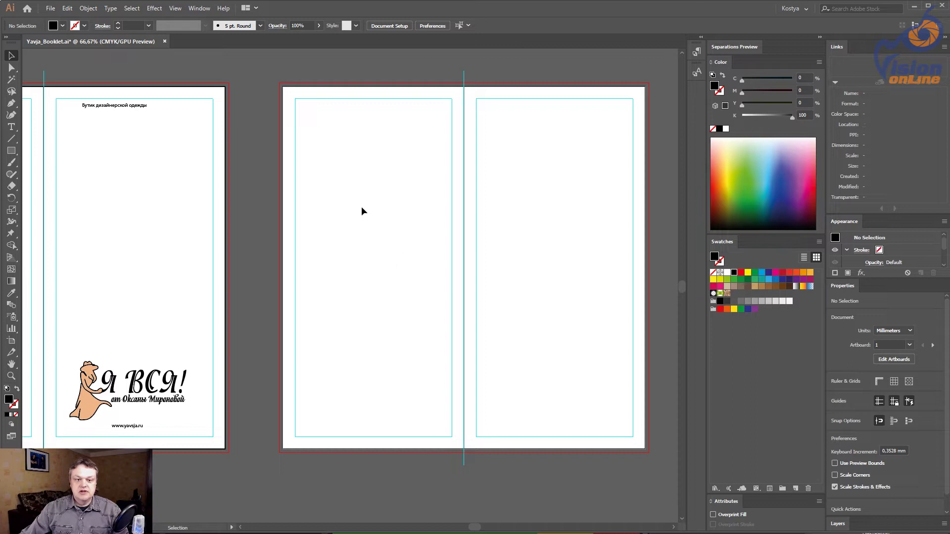
{"action": "left_click", "coordinate": [11, 127]}
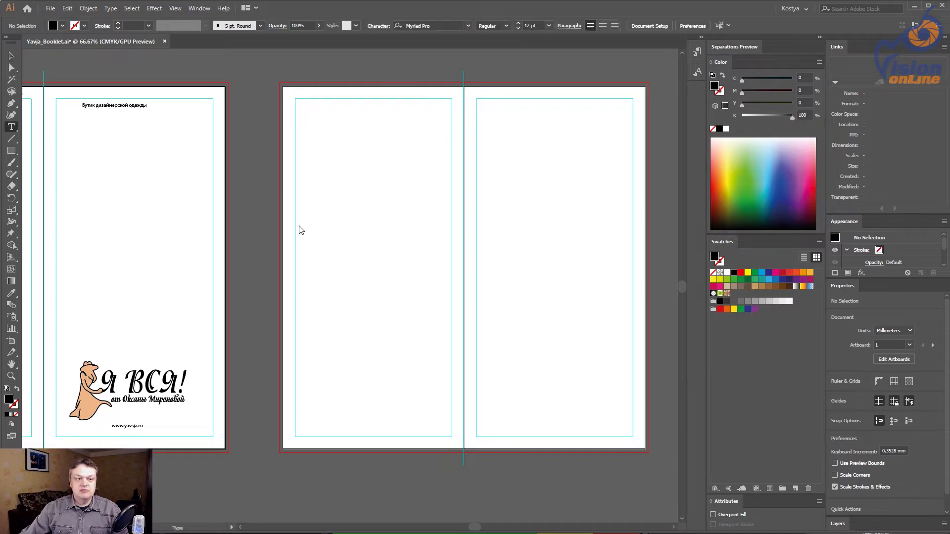
{"action": "left_click", "coordinate": [337, 215]}
{"action": "key", "text": "ctrl+v"}
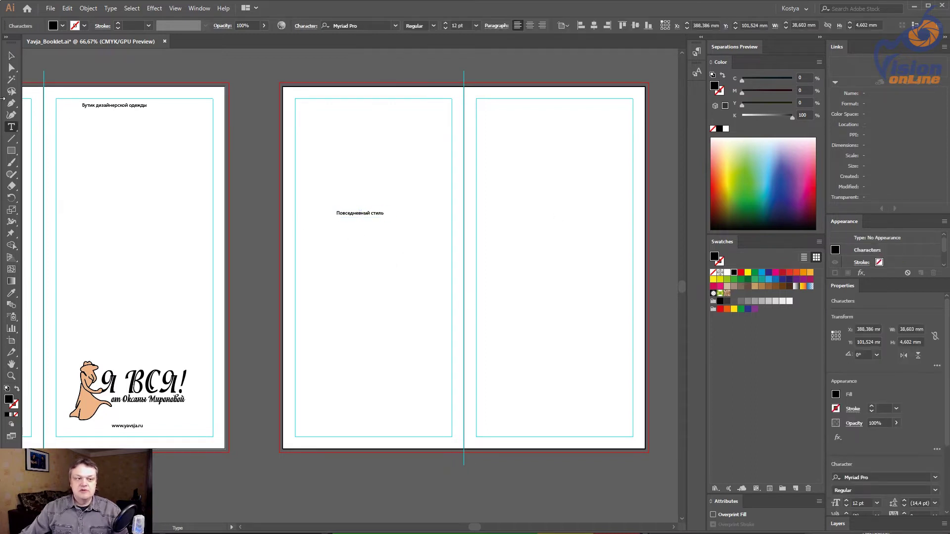
{"action": "left_click", "coordinate": [11, 55]}
{"action": "left_click_drag", "start_coordinate": [389, 221], "coordinate": [409, 151]}
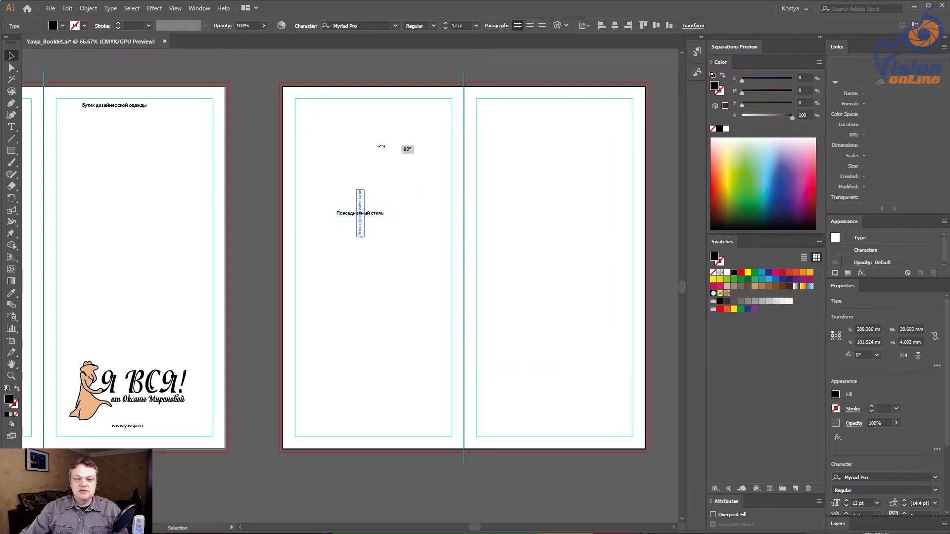
{"action": "left_click_drag", "start_coordinate": [361, 222], "coordinate": [298, 179]}
{"action": "left_click", "coordinate": [351, 230]}
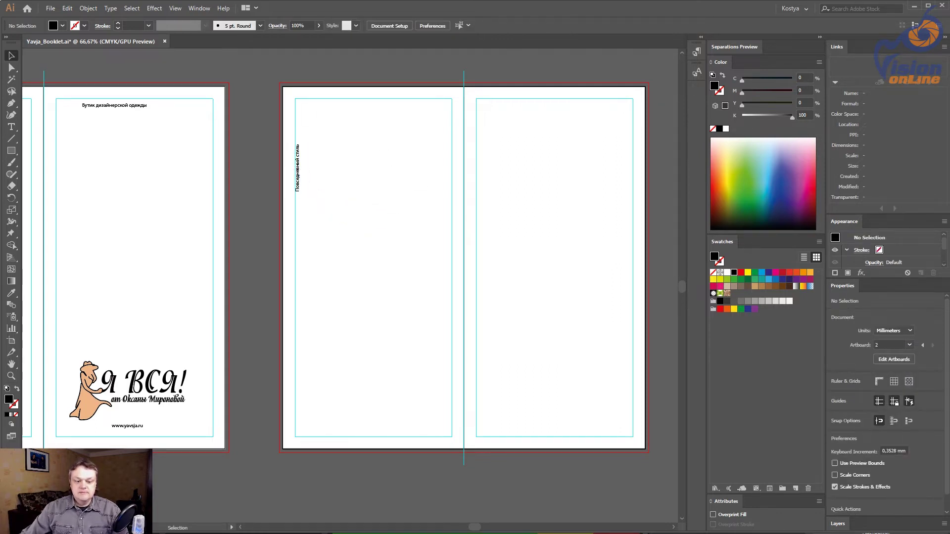
{"action": "key", "text": "alt+Tab"}
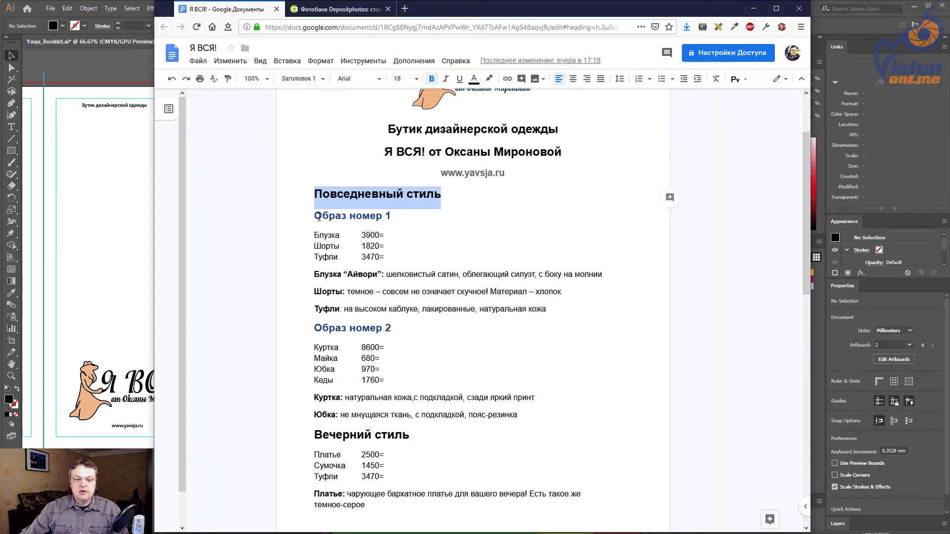
Step: Paste the Блузка, Шорты, Туфли price list into a fitted text frame atop the first panel
{"action": "left_click_drag", "start_coordinate": [318, 217], "coordinate": [387, 215]}
{"action": "left_click", "coordinate": [410, 216]}
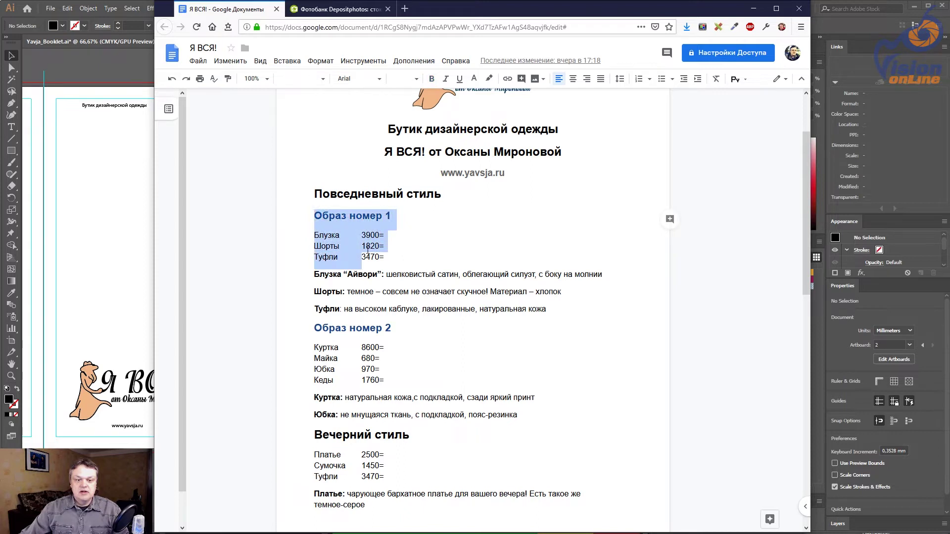
{"action": "left_click_drag", "start_coordinate": [386, 260], "coordinate": [313, 234]}
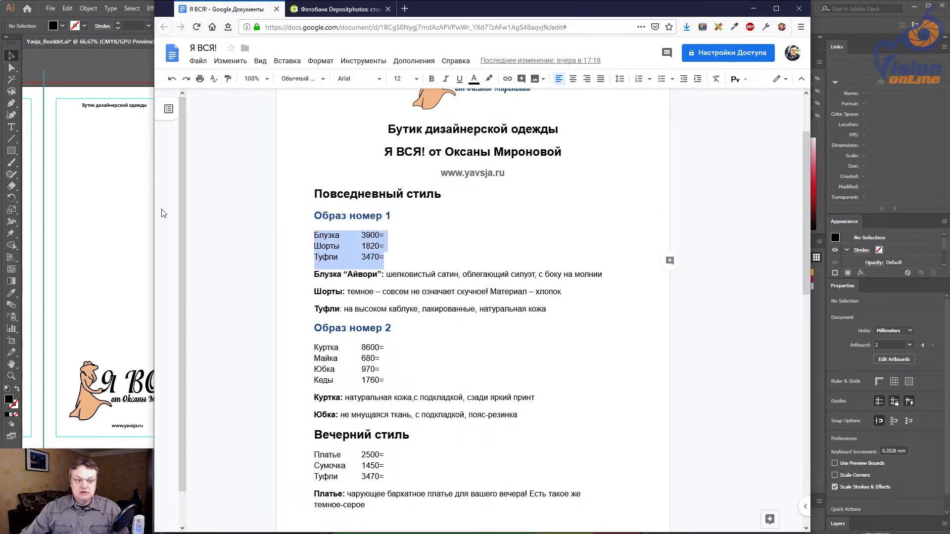
{"action": "left_click", "coordinate": [123, 196]}
{"action": "left_click", "coordinate": [11, 127]}
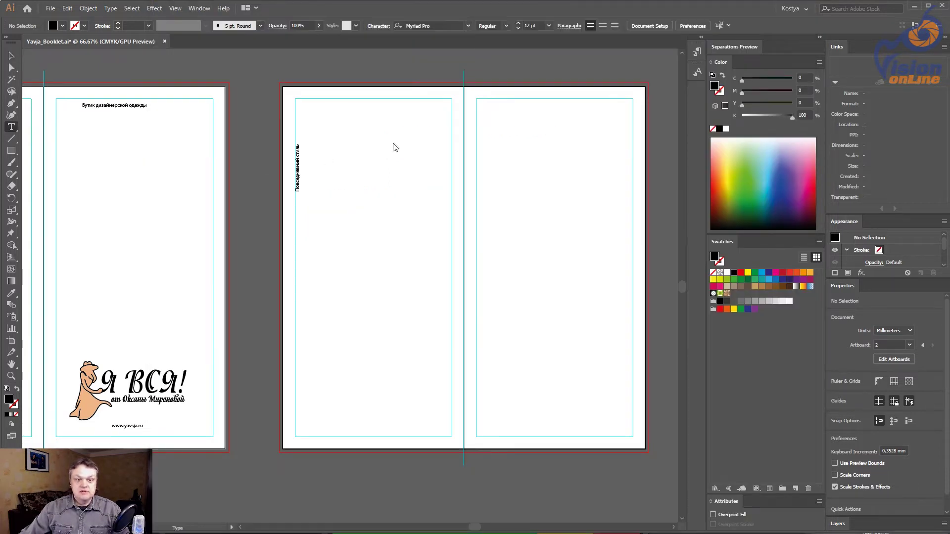
{"action": "left_click_drag", "start_coordinate": [373, 107], "coordinate": [444, 155]}
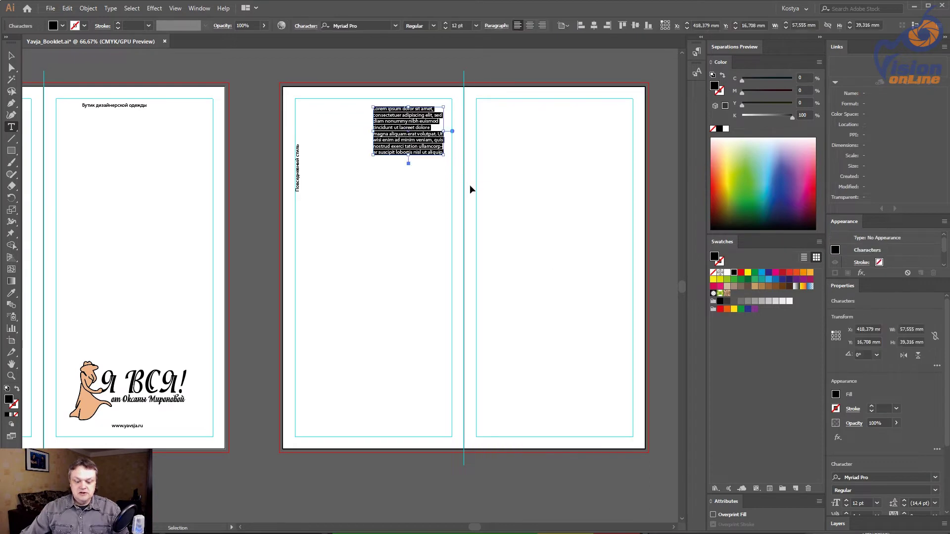
{"action": "key", "text": "ctrl+v"}
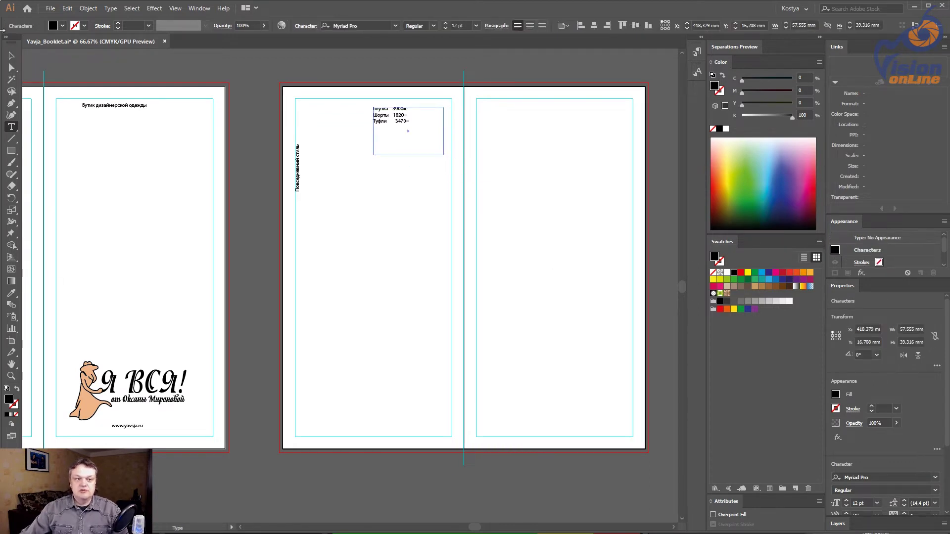
{"action": "key", "text": "Escape"}
{"action": "left_click_drag", "start_coordinate": [441, 156], "coordinate": [443, 131]}
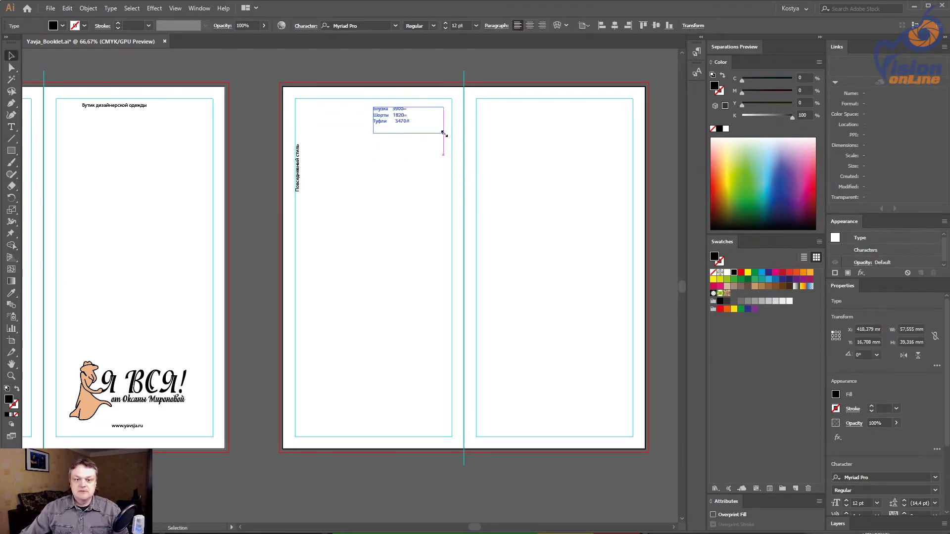
{"action": "left_click", "coordinate": [403, 197]}
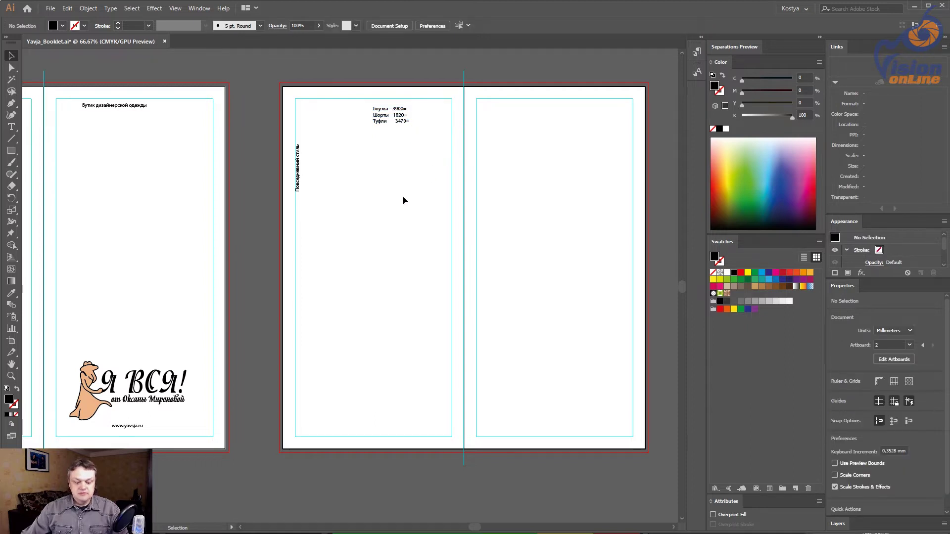
Step: Paste the Блузка and Шорты descriptions into text frames below the price list
{"action": "key", "text": "alt+Tab"}
{"action": "left_click_drag", "start_coordinate": [315, 275], "coordinate": [611, 282]}
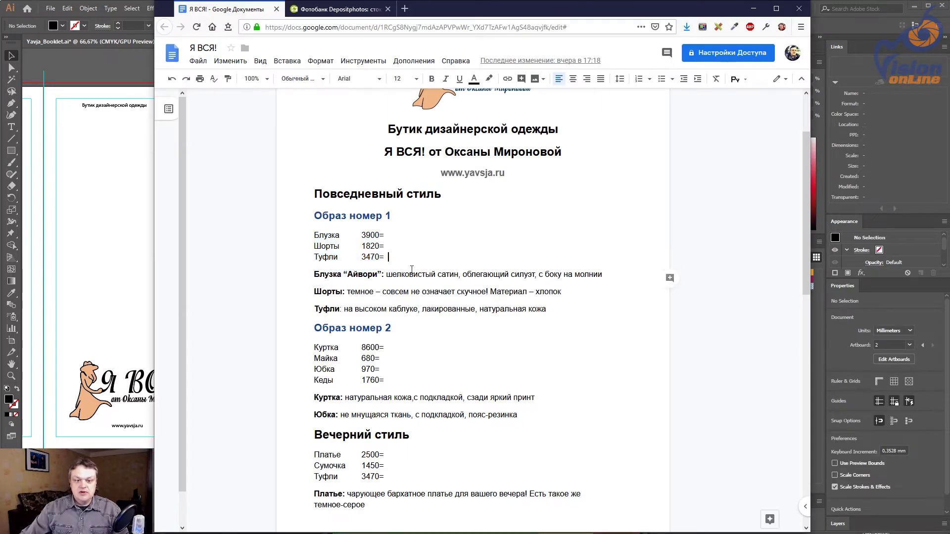
{"action": "left_click", "coordinate": [132, 161]}
{"action": "left_click", "coordinate": [12, 128]}
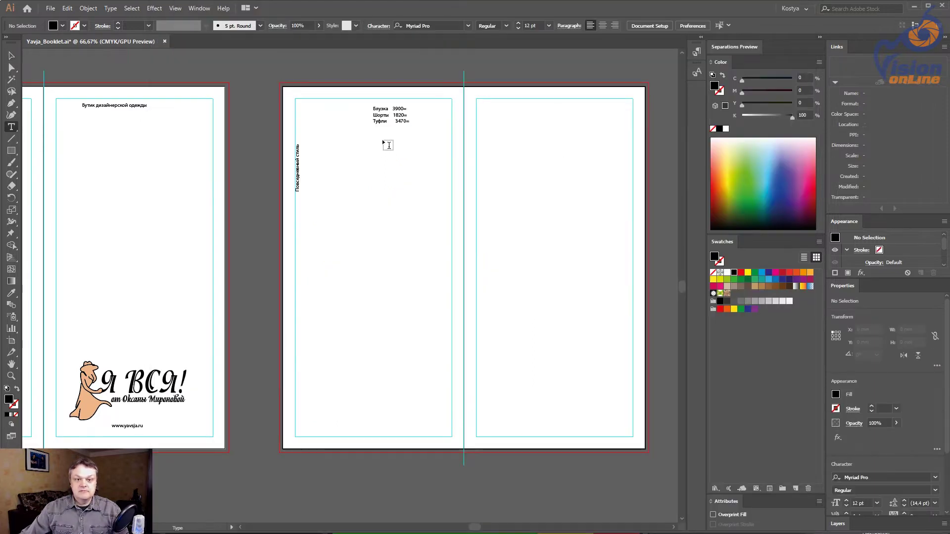
{"action": "left_click_drag", "start_coordinate": [383, 140], "coordinate": [435, 185]}
{"action": "key", "text": "ctrl+v"}
{"action": "key", "text": "alt+Tab"}
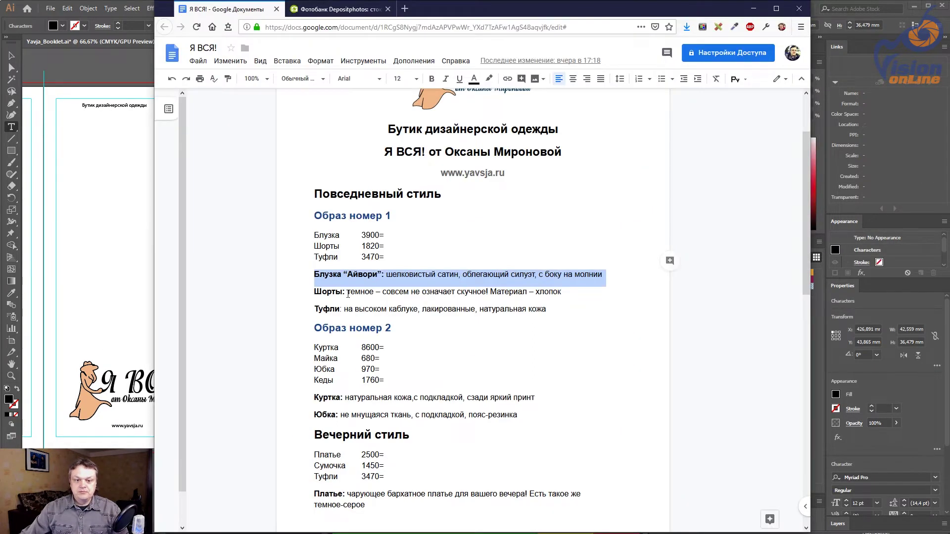
{"action": "left_click_drag", "start_coordinate": [315, 291], "coordinate": [564, 292]}
{"action": "key", "text": "ctrl+c"}
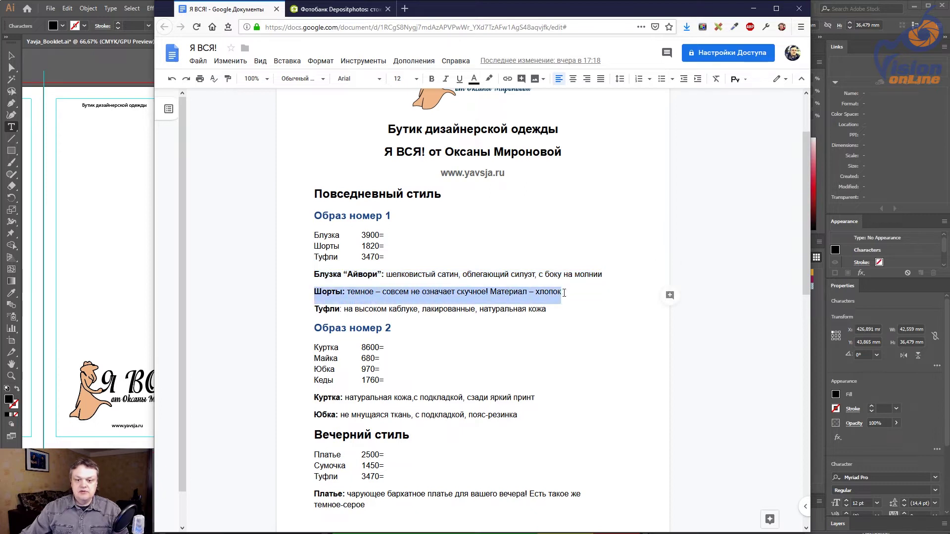
{"action": "key", "text": "alt+Tab"}
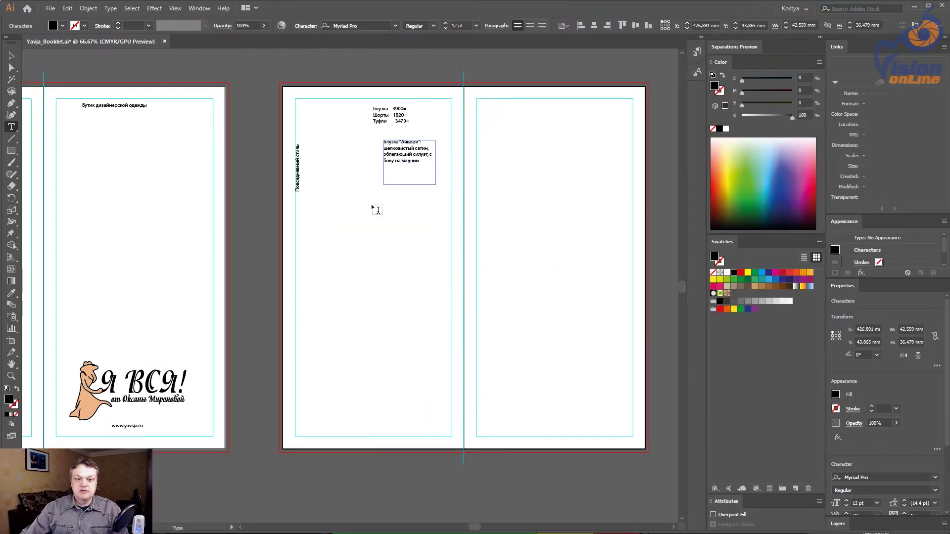
{"action": "left_click_drag", "start_coordinate": [385, 198], "coordinate": [434, 232]}
{"action": "key", "text": "ctrl+v"}
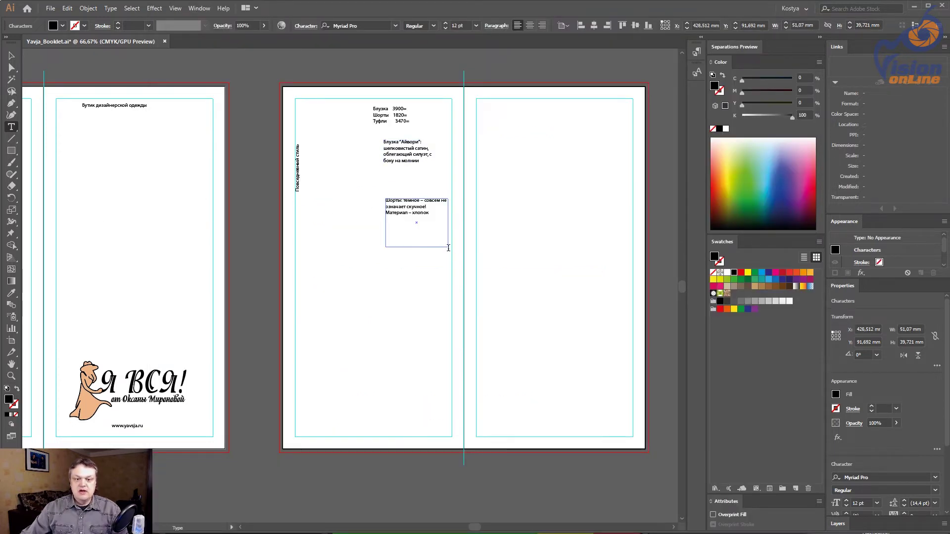
Step: Paste the Туфли description below the Шорты frame, then select the Куртка–Кеды price lines
{"action": "key", "text": "alt+Tab"}
{"action": "left_click_drag", "start_coordinate": [315, 309], "coordinate": [548, 314]}
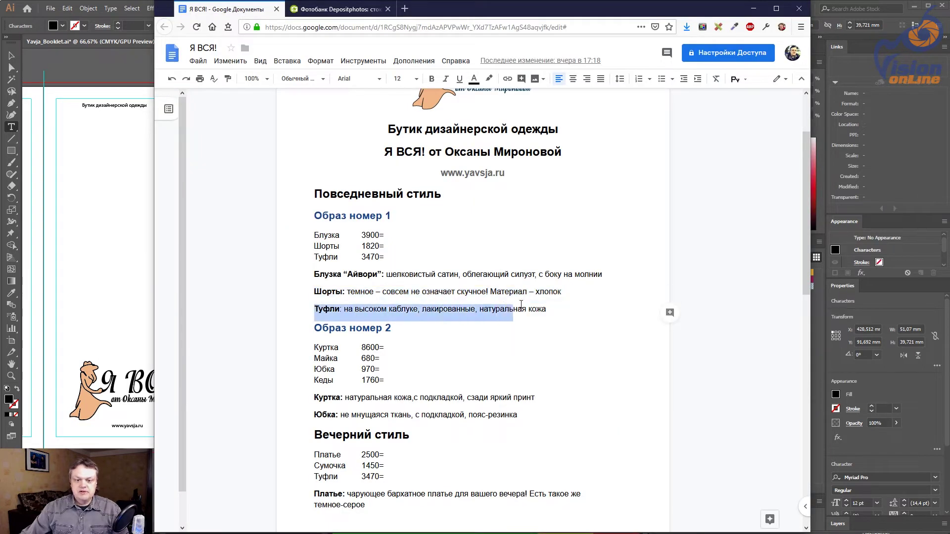
{"action": "key", "text": "alt+Tab"}
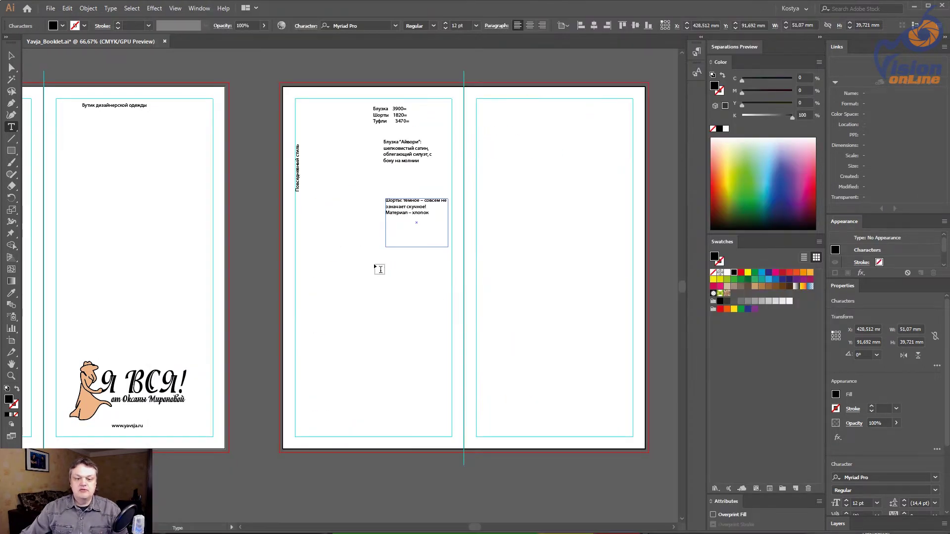
{"action": "left_click_drag", "start_coordinate": [387, 258], "coordinate": [446, 312]}
{"action": "key", "text": "ctrl+v"}
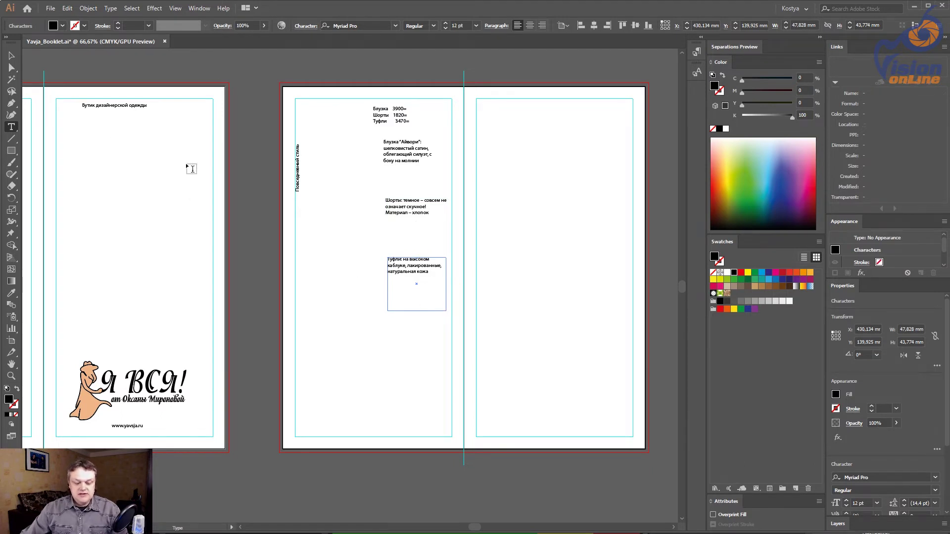
{"action": "key", "text": "alt+Tab"}
{"action": "left_click_drag", "start_coordinate": [314, 342], "coordinate": [396, 378]}
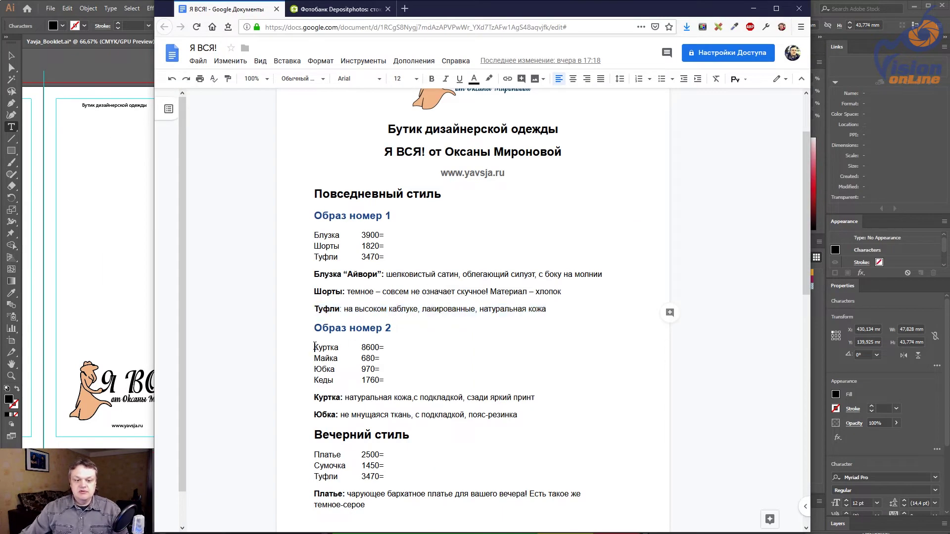
Step: Add the Куртка–Кеды price list and Куртка description in frames on the right panel
{"action": "key", "text": "alt+Tab"}
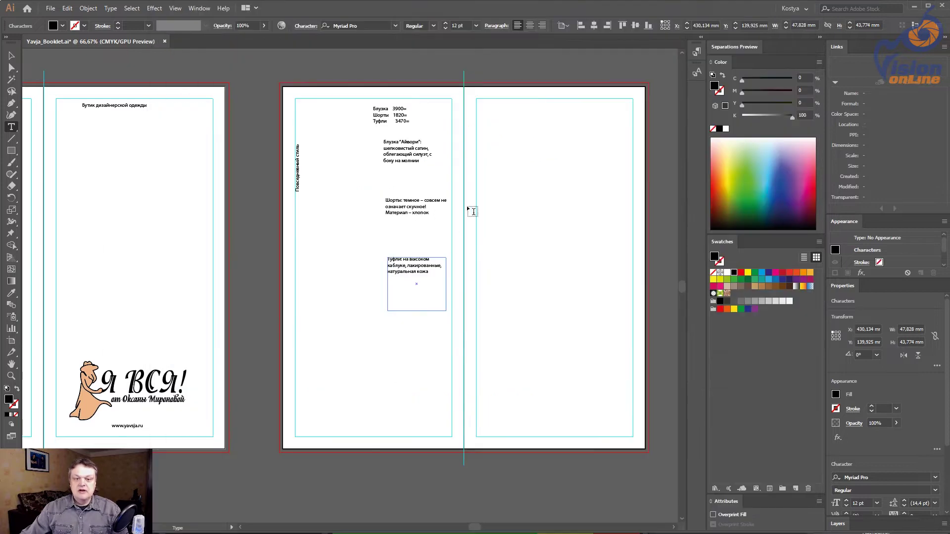
{"action": "left_click_drag", "start_coordinate": [484, 107], "coordinate": [553, 168]}
{"action": "key", "text": "ctrl+v"}
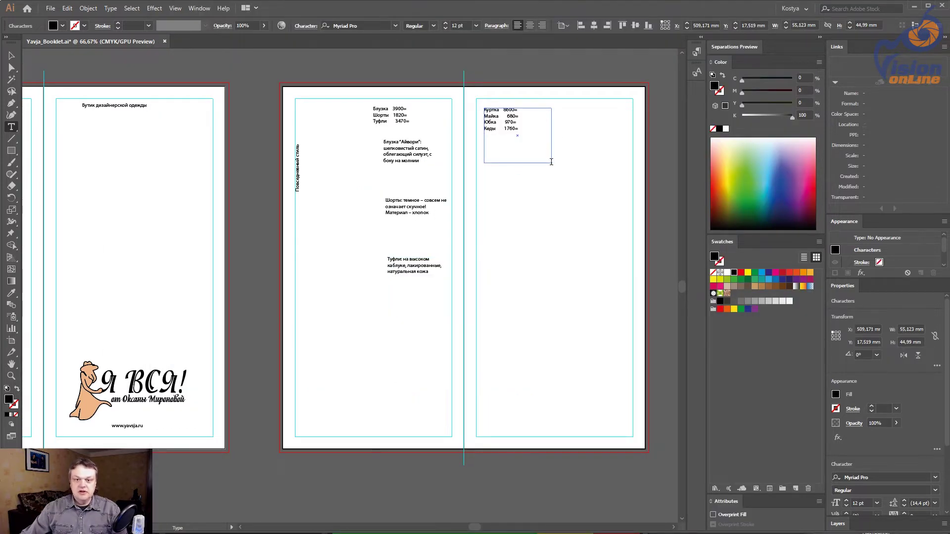
{"action": "key", "text": "alt+Tab"}
{"action": "left_click_drag", "start_coordinate": [315, 399], "coordinate": [537, 399]}
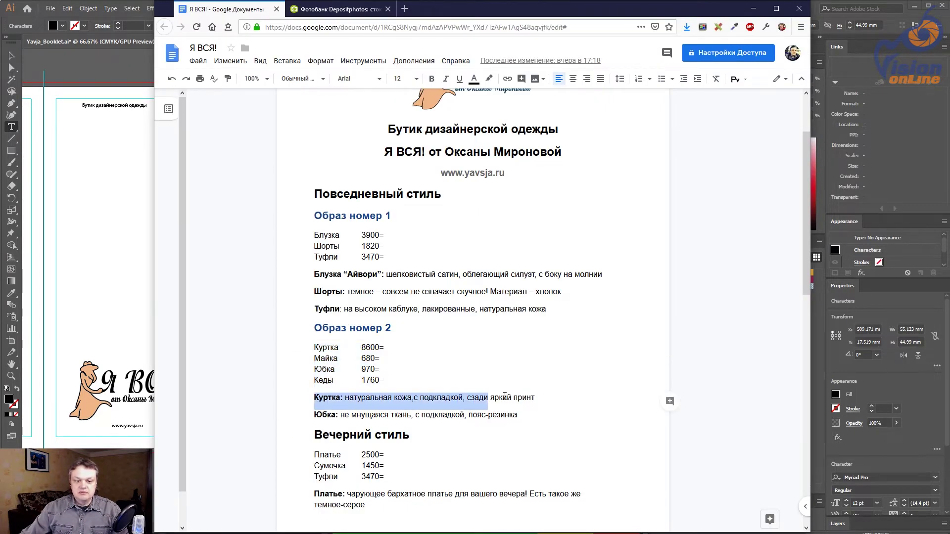
{"action": "key", "text": "ctrl+c"}
{"action": "key", "text": "alt+Tab"}
{"action": "left_click_drag", "start_coordinate": [488, 181], "coordinate": [562, 222]}
{"action": "key", "text": "ctrl+v"}
{"action": "key", "text": "alt+Tab"}
{"action": "key", "text": "alt+Tab"}
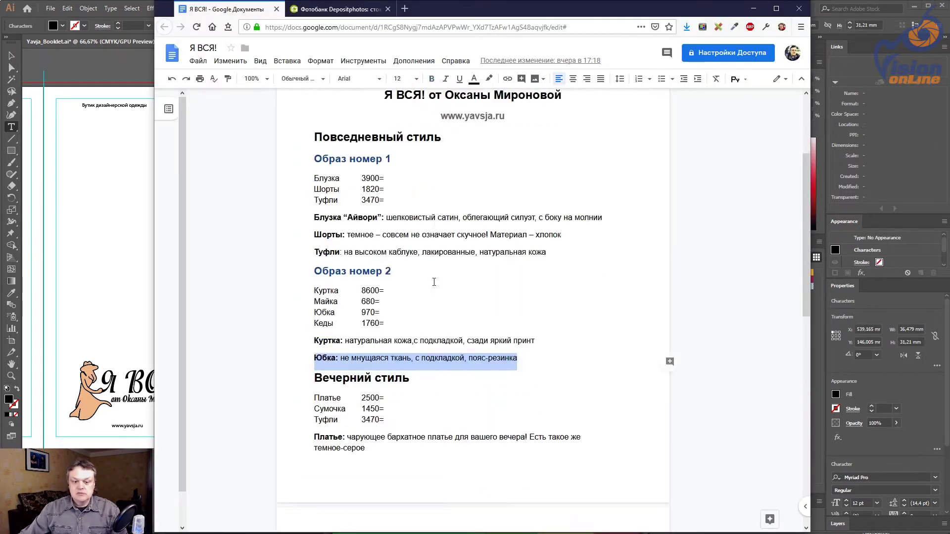
{"action": "key", "text": "alt+Tab"}
Step: Add the Юбка description frame and turn the Вечерний стиль heading vertical
{"action": "left_click_drag", "start_coordinate": [99, 205], "coordinate": [360, 231]}
{"action": "left_click", "coordinate": [175, 200]}
{"action": "key", "text": "ctrl+v"}
{"action": "key", "text": "Escape"}
{"action": "key", "text": "ctrl+plus"}
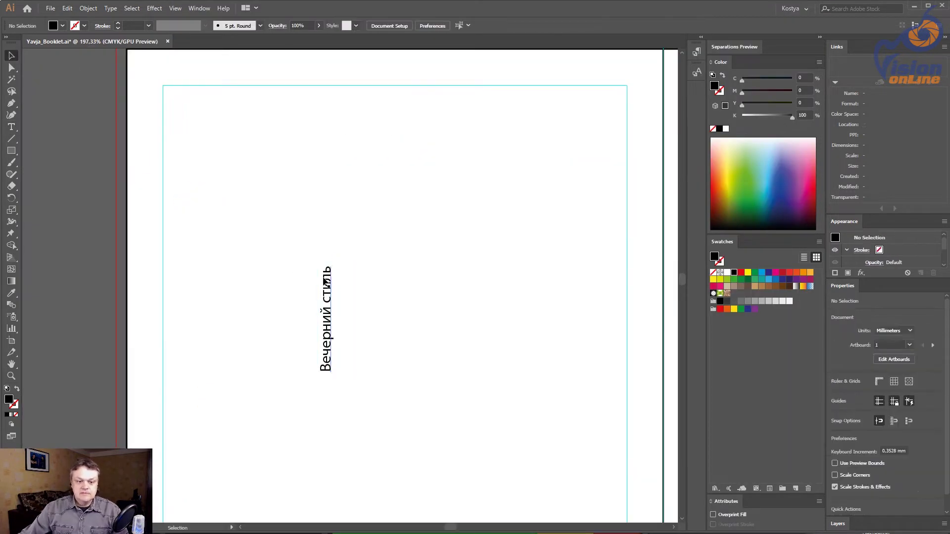
{"action": "key", "text": "ctrl+minus"}
Step: Add the evening Платье–Туфли price list and the Платье description in text frames
{"action": "key", "text": "alt+Tab"}
{"action": "left_click_drag", "start_coordinate": [315, 278], "coordinate": [384, 299]}
{"action": "key", "text": "ctrl+c"}
{"action": "key", "text": "alt+Tab"}
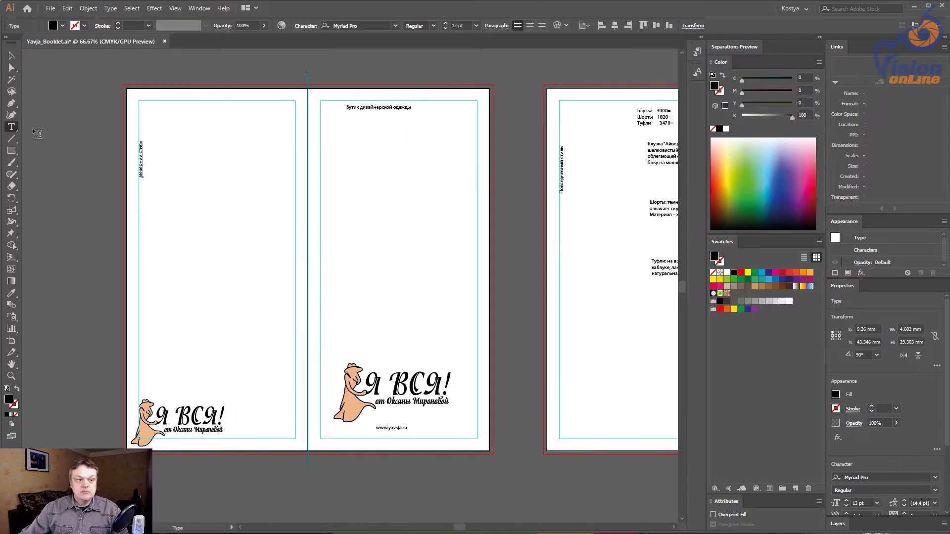
{"action": "key", "text": "ctrl+v"}
{"action": "left_click_drag", "start_coordinate": [242, 194], "coordinate": [288, 249]}
{"action": "key", "text": "ctrl+v"}
Step: Add the Сумочка description and a frame with the phone number and website
{"action": "left_click_drag", "start_coordinate": [239, 294], "coordinate": [291, 344]}
{"action": "key", "text": "alt+Tab"}
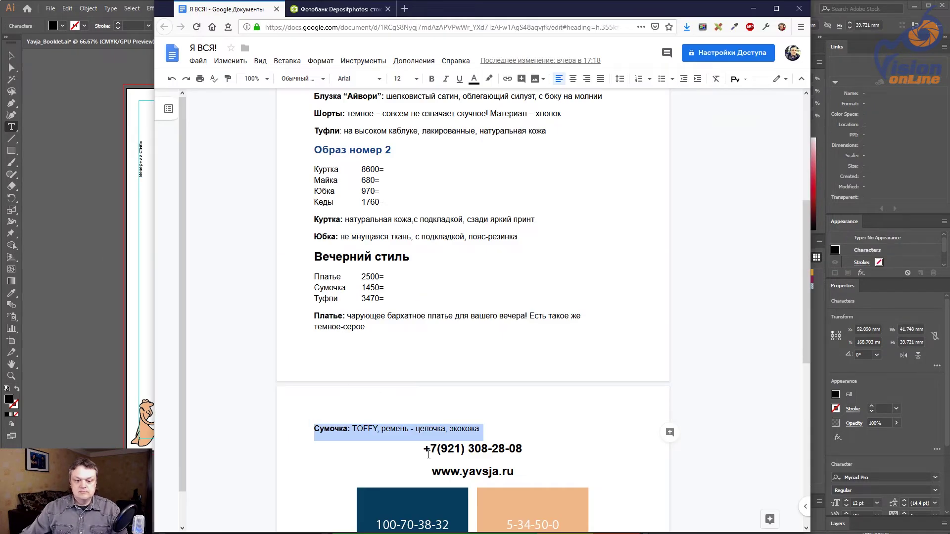
{"action": "key", "text": "alt+Tab"}
{"action": "key", "text": "ctrl+v"}
{"action": "left_click_drag", "start_coordinate": [237, 401], "coordinate": [307, 443]}
{"action": "key", "text": "ctrl+v"}
{"action": "scroll", "coordinate": [302, 209], "scroll_direction": "down", "scroll_amount": 2, "text": "alt"}
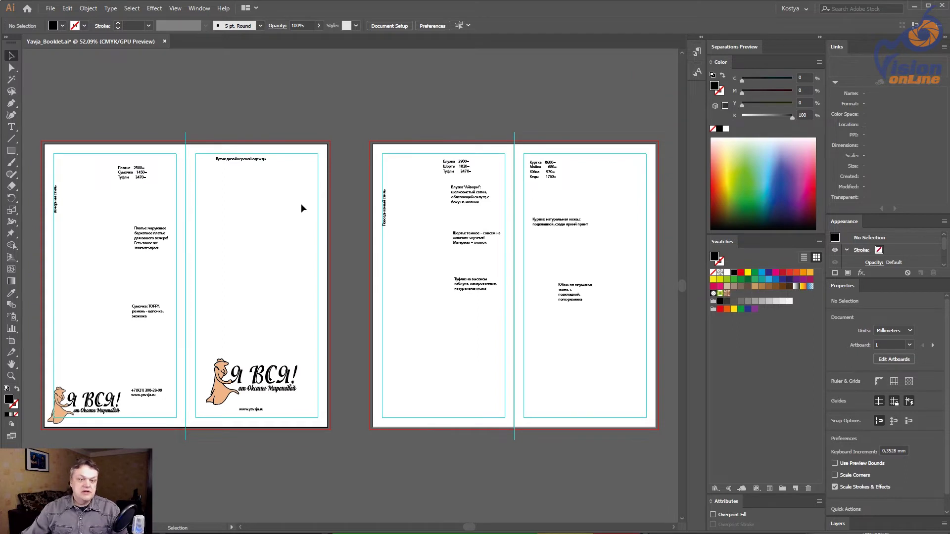
{"action": "key", "text": "alt+Tab"}
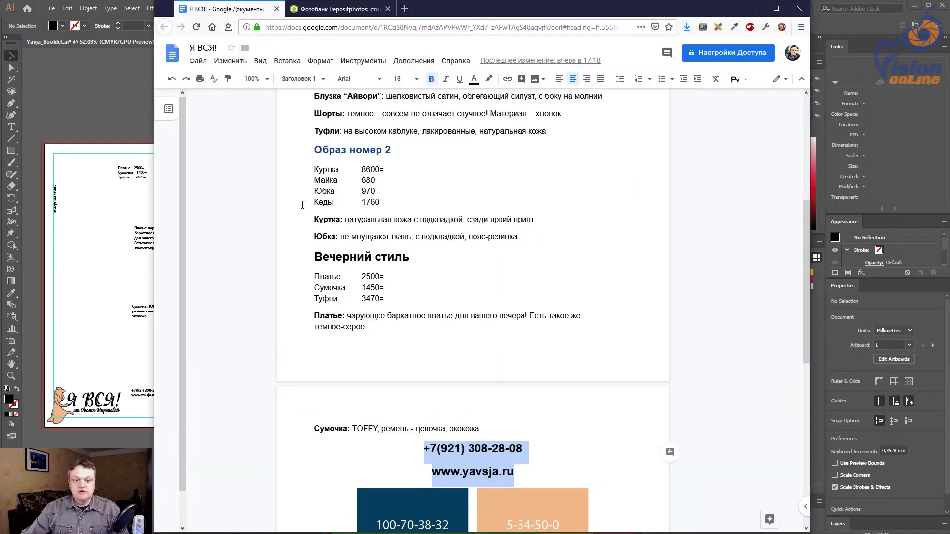
{"action": "scroll", "coordinate": [505, 259], "scroll_direction": "down", "scroll_amount": 1}
{"action": "scroll", "coordinate": [447, 258], "scroll_direction": "down", "scroll_amount": 4}
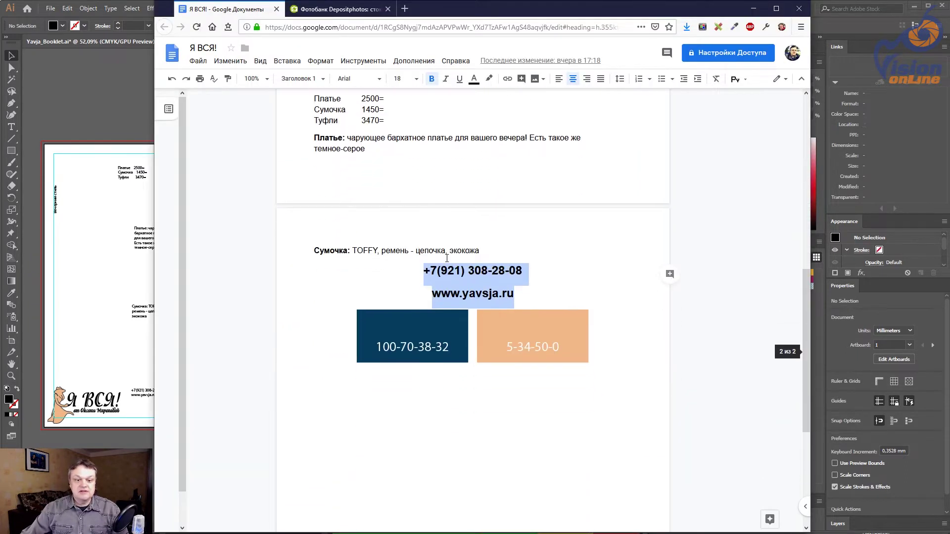
{"action": "left_click", "coordinate": [399, 345]}
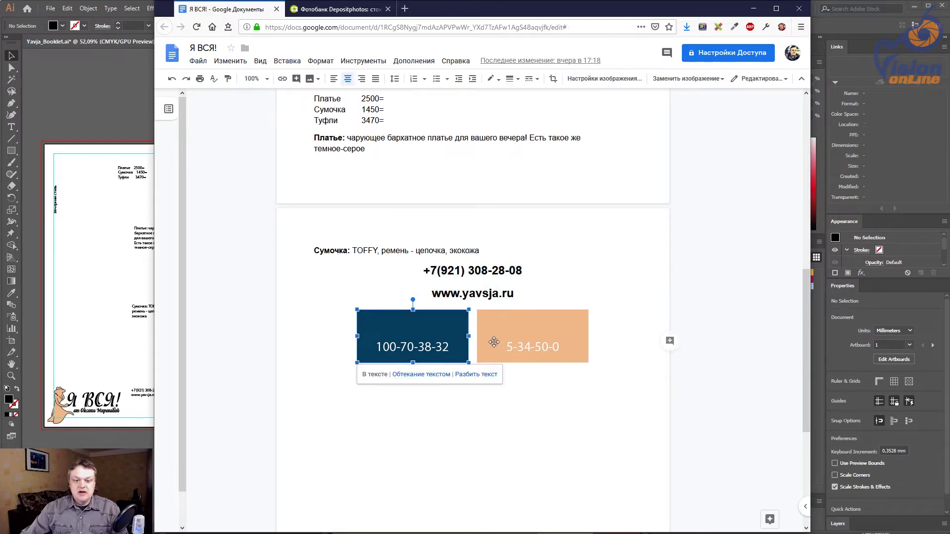
{"action": "left_click", "coordinate": [502, 343]}
{"action": "left_click", "coordinate": [410, 341]}
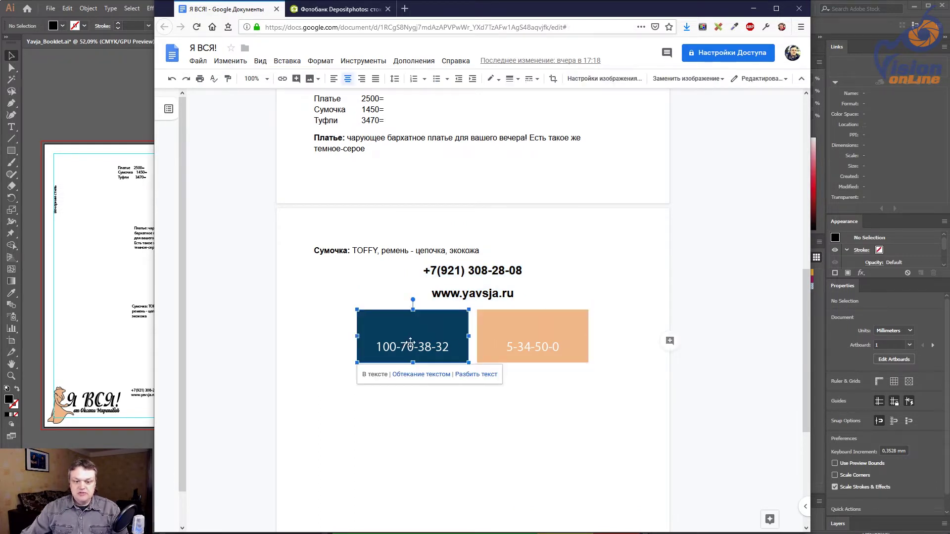
{"action": "key", "text": "alt+Tab"}
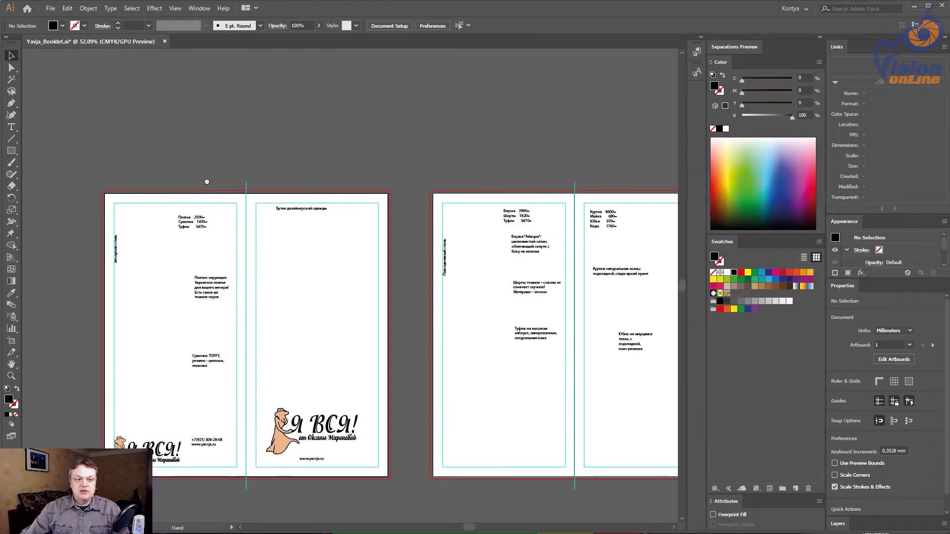
{"action": "left_click_drag", "start_coordinate": [276, 213], "coordinate": [283, 218]}
{"action": "key", "text": "ctrl+v"}
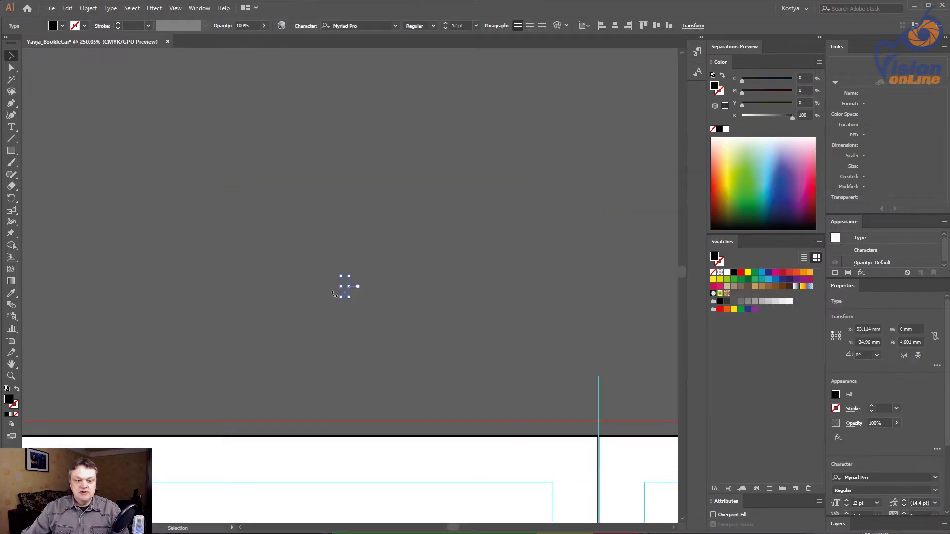
{"action": "key", "text": "ctrl+z"}
{"action": "key", "text": "alt+Tab"}
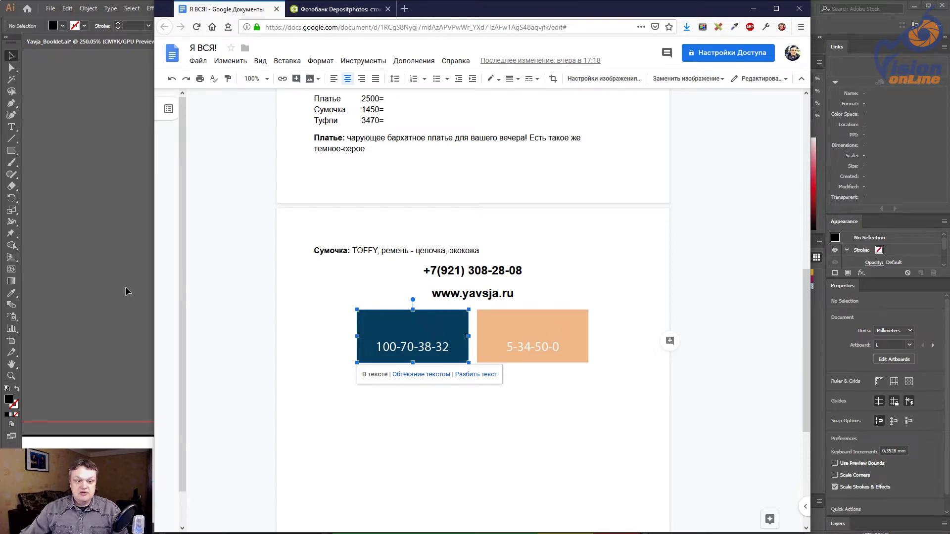
{"action": "left_click", "coordinate": [103, 281]}
Step: Draw a rectangle above the spread and duplicate it to the right
{"action": "left_click", "coordinate": [8, 148]}
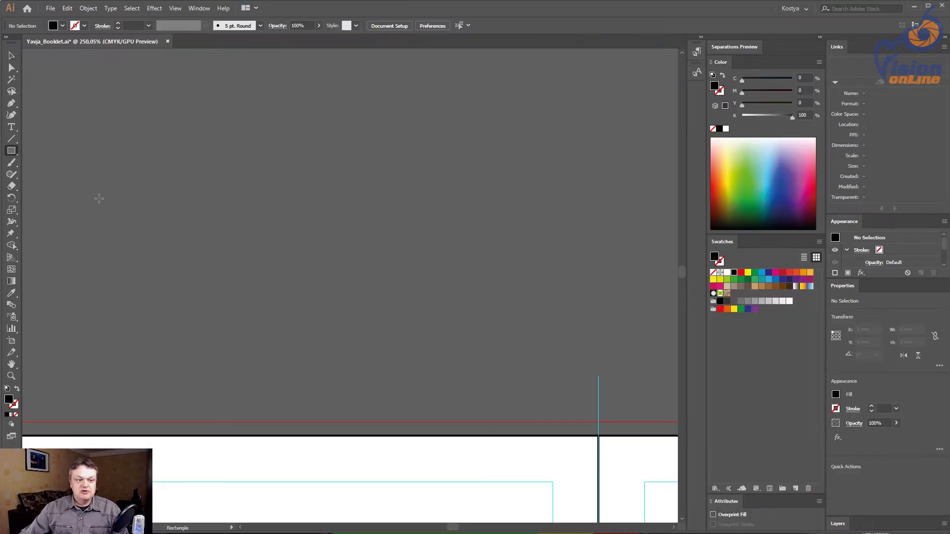
{"action": "left_click_drag", "start_coordinate": [81, 197], "coordinate": [276, 304]}
{"action": "left_click", "coordinate": [11, 56]}
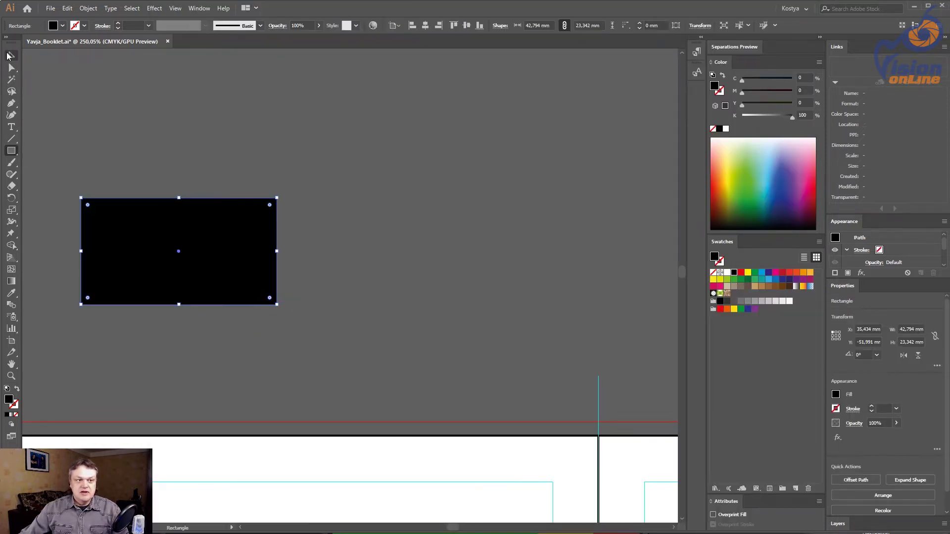
{"action": "left_click_drag", "start_coordinate": [126, 284], "coordinate": [352, 284]}
{"action": "key", "text": "alt+Tab"}
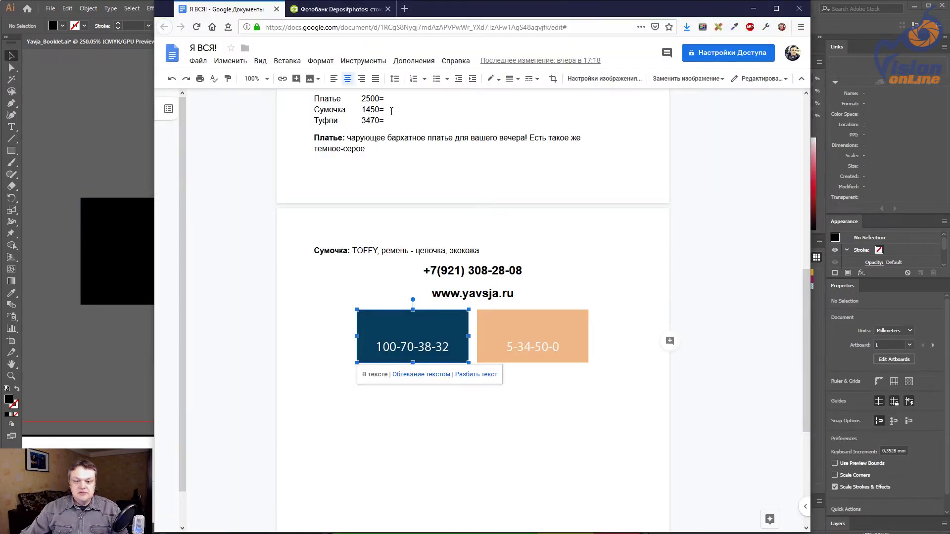
{"action": "key", "text": "alt+Tab"}
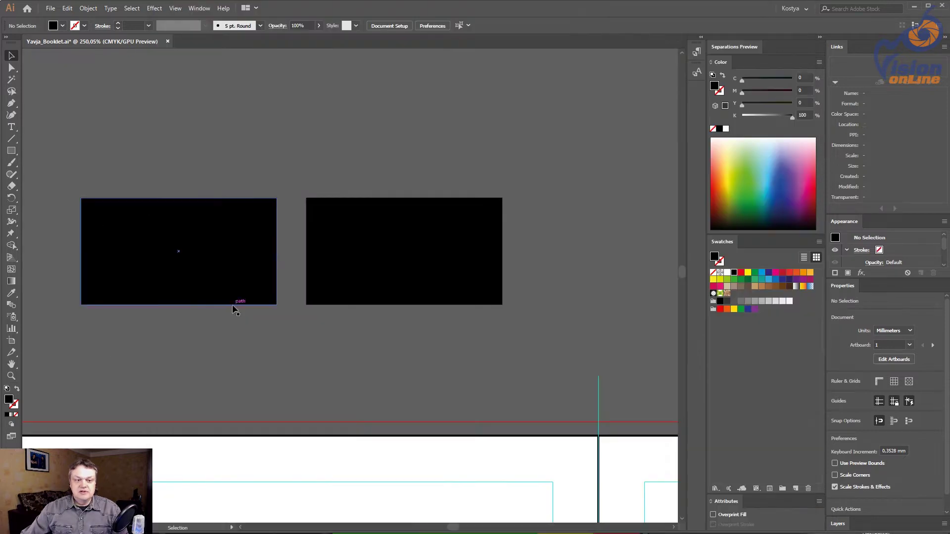
Step: Fill the left rectangle with dark blue C100 M70 Y38 K32
{"action": "left_click", "coordinate": [223, 261]}
{"action": "left_click", "coordinate": [801, 79]}
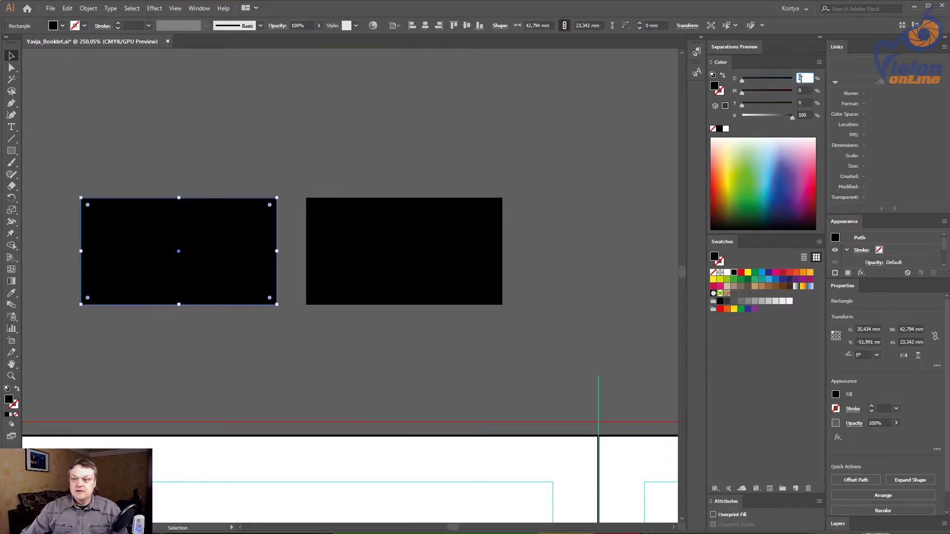
{"action": "type", "text": "100"}
{"action": "key", "text": "Tab"}
{"action": "type", "text": "70"}
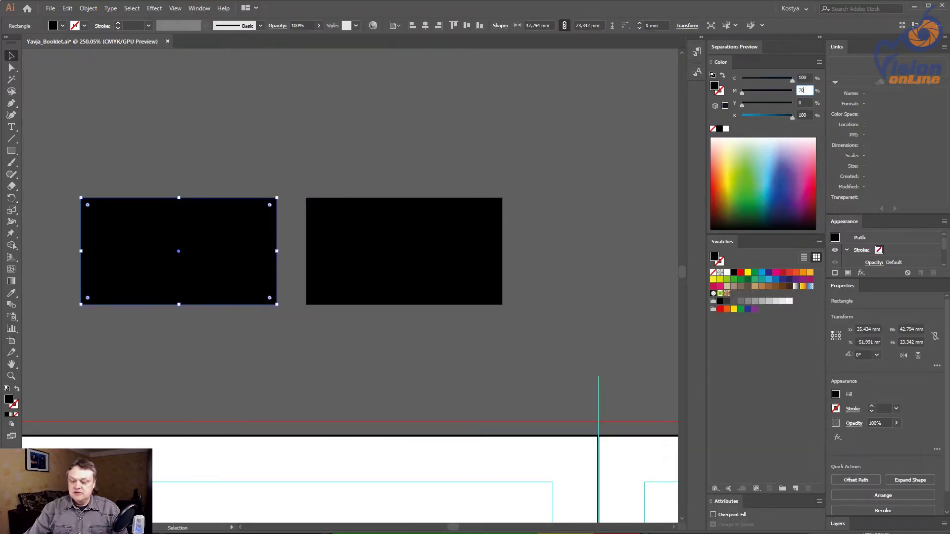
{"action": "key", "text": "Tab"}
{"action": "key", "text": "Tab"}
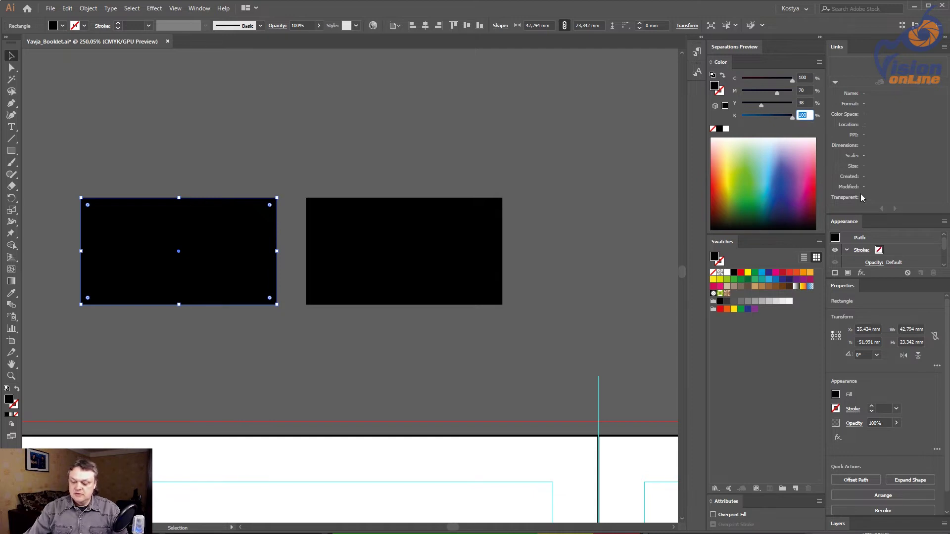
{"action": "type", "text": "32"}
{"action": "key", "text": "Return"}
{"action": "left_click", "coordinate": [361, 155]}
{"action": "key", "text": "alt+Tab"}
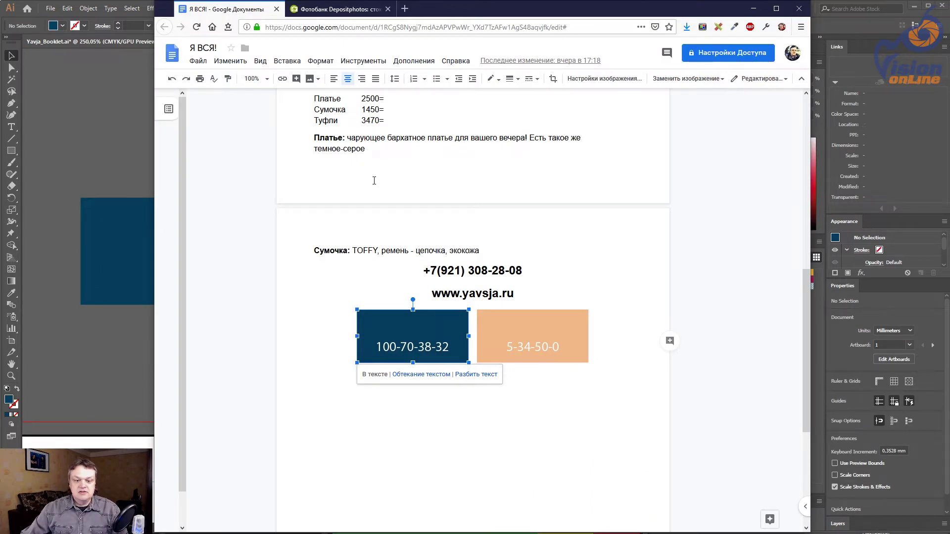
Step: Fill the right rectangle with peach C5 M34 Y50 K0
{"action": "key", "text": "alt+Tab"}
{"action": "left_click", "coordinate": [382, 285]}
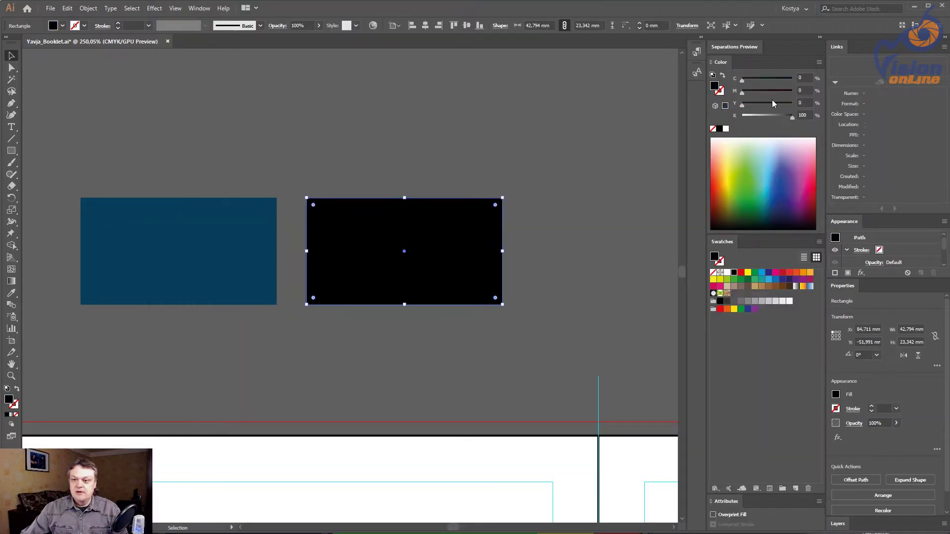
{"action": "left_click", "coordinate": [801, 77]}
{"action": "key", "text": "Tab"}
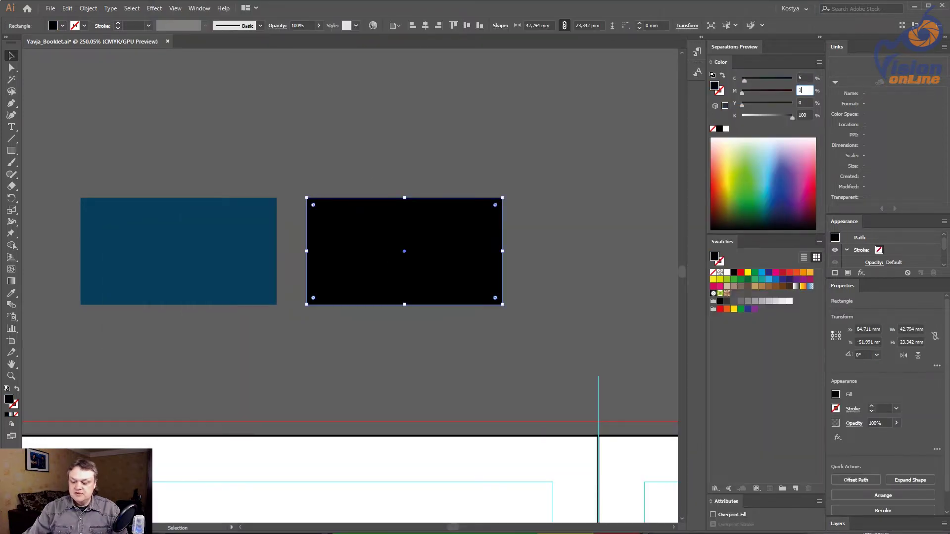
{"action": "type", "text": "34"}
{"action": "key", "text": "Tab"}
{"action": "type", "text": "0"}
{"action": "key", "text": "Tab"}
{"action": "type", "text": "0"}
{"action": "key", "text": "Return"}
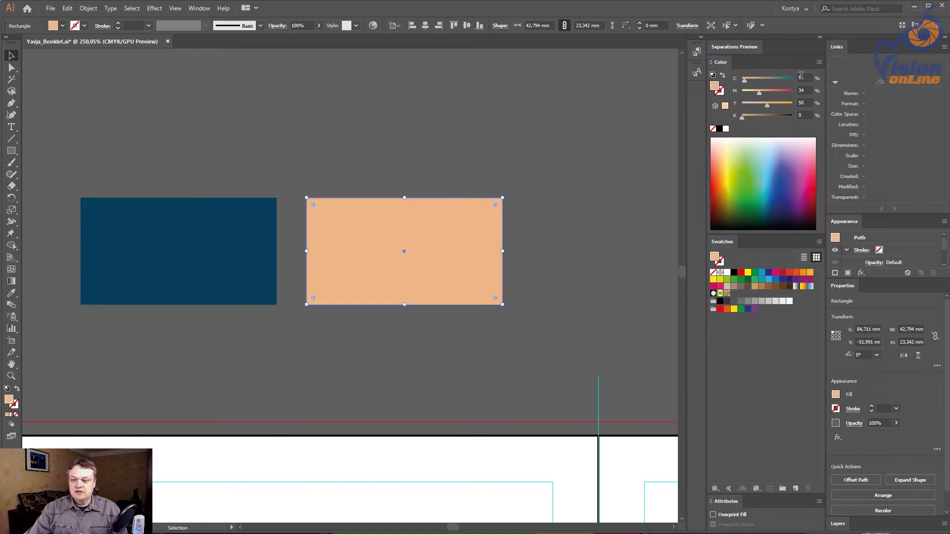
{"action": "left_click", "coordinate": [393, 153]}
{"action": "key", "text": "alt+Tab"}
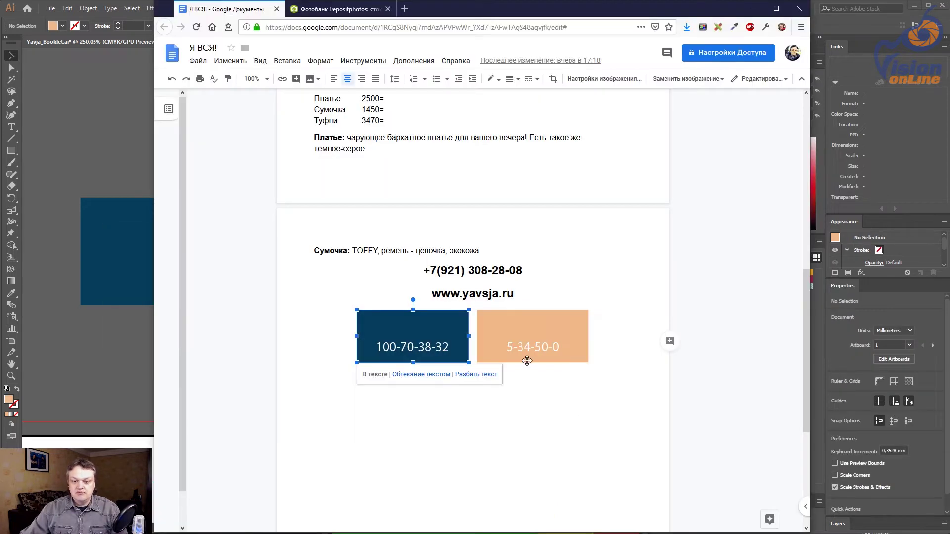
Step: Move both colour rectangles higher up together
{"action": "key", "text": "alt+Tab"}
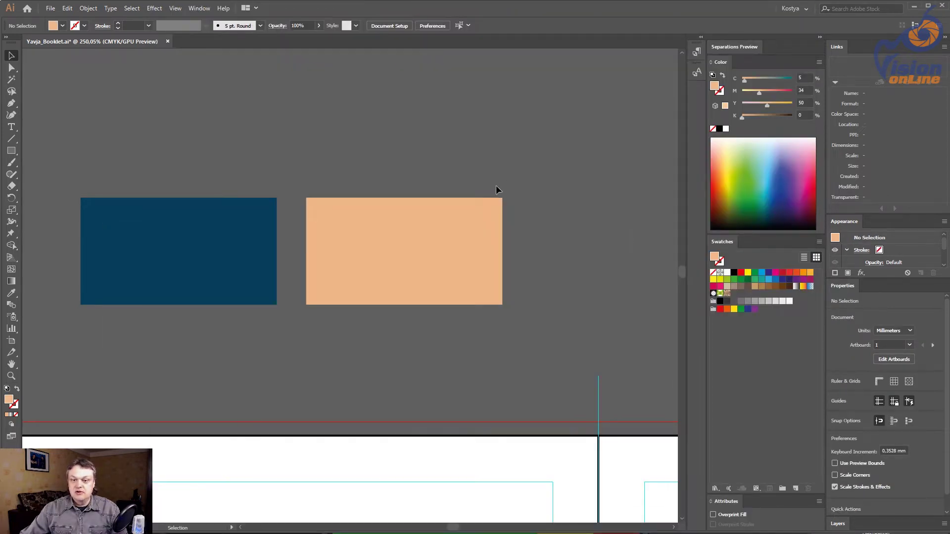
{"action": "left_click", "coordinate": [462, 223]}
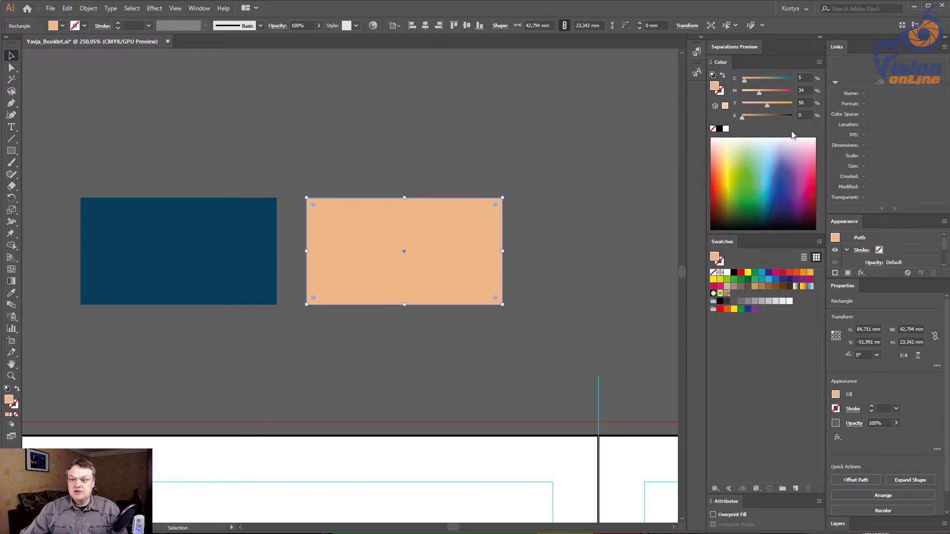
{"action": "left_click", "coordinate": [340, 360]}
{"action": "key", "text": "ctrl+minus"}
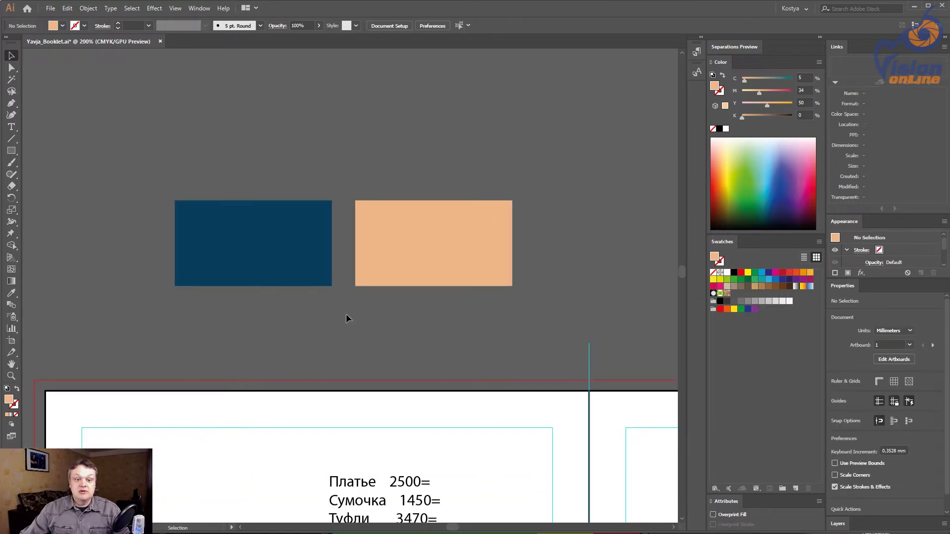
{"action": "left_click_drag", "start_coordinate": [423, 250], "coordinate": [424, 194]}
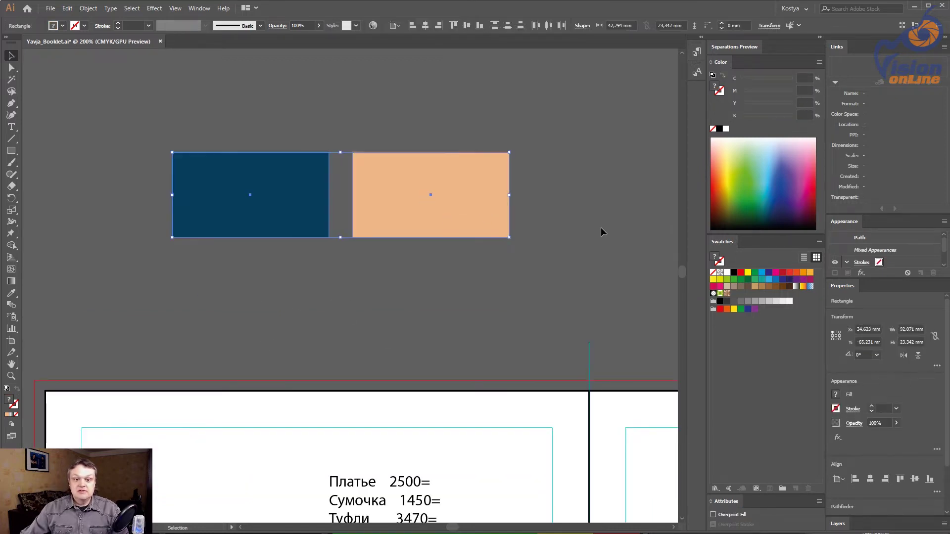
{"action": "left_click", "coordinate": [547, 238]}
Step: Save the dark blue and peach fills as swatches in the Swatches panel
{"action": "left_click", "coordinate": [322, 199]}
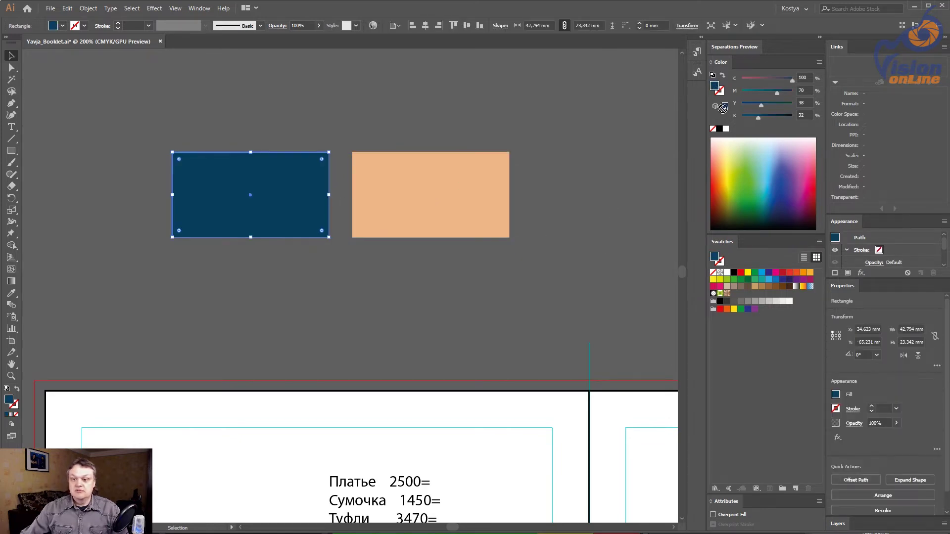
{"action": "mouse_move", "coordinate": [714, 86]}
{"action": "left_mouse_down"}
{"action": "mouse_move", "coordinate": [744, 329]}
{"action": "mouse_move", "coordinate": [763, 310]}
{"action": "left_mouse_up"}
{"action": "left_click", "coordinate": [453, 175]}
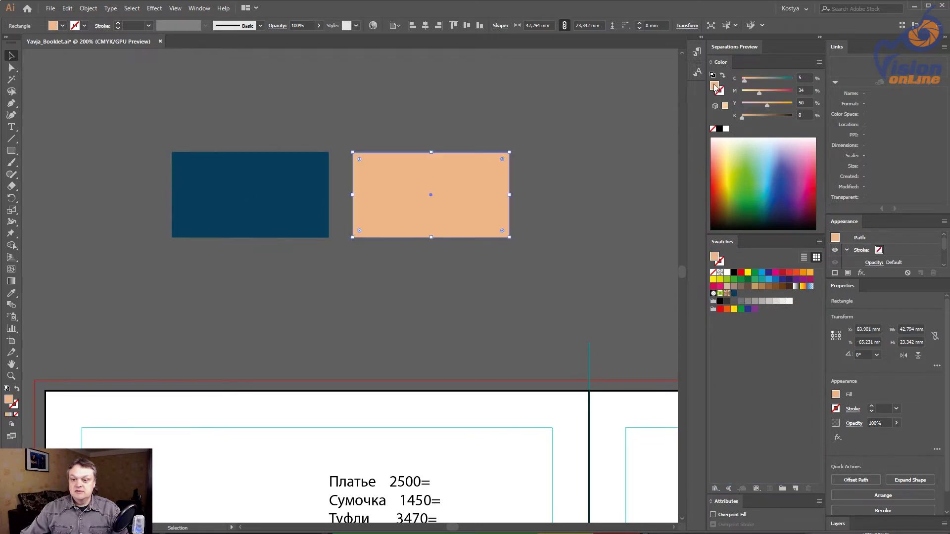
{"action": "mouse_move", "coordinate": [714, 86]}
{"action": "left_mouse_down"}
{"action": "mouse_move", "coordinate": [755, 292]}
{"action": "mouse_move", "coordinate": [742, 296]}
{"action": "left_mouse_up"}
Step: Switch the Swatches panel to Small List View
{"action": "left_click", "coordinate": [819, 242]}
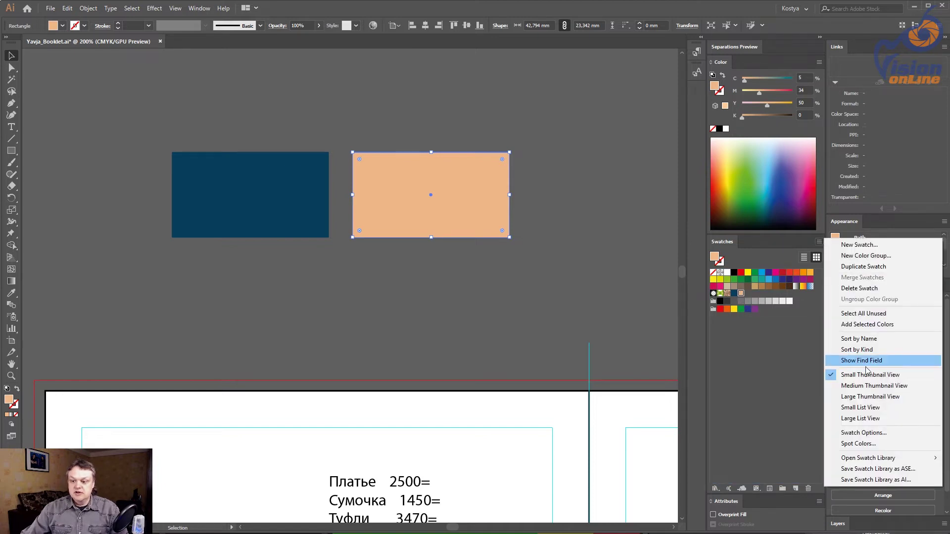
{"action": "left_click", "coordinate": [866, 408]}
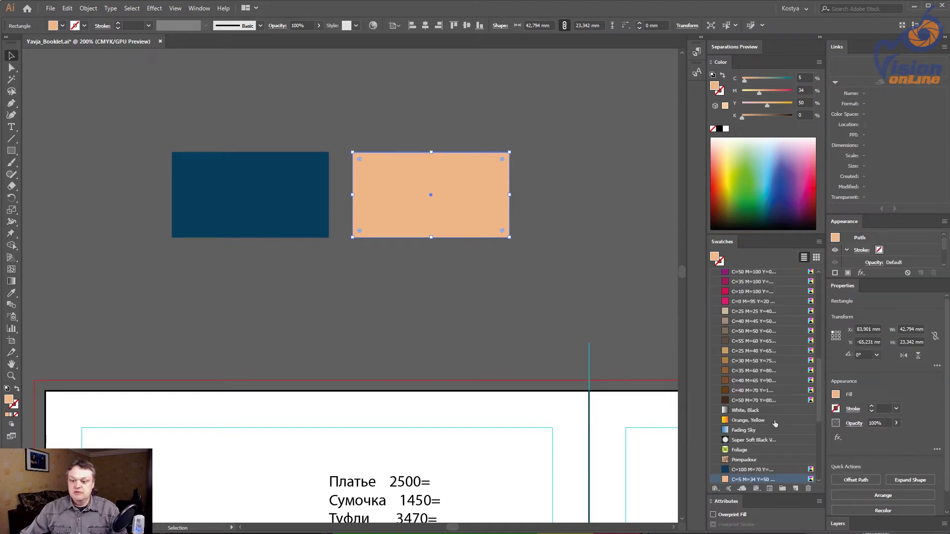
{"action": "scroll", "coordinate": [791, 420], "scroll_direction": "down", "scroll_amount": 2}
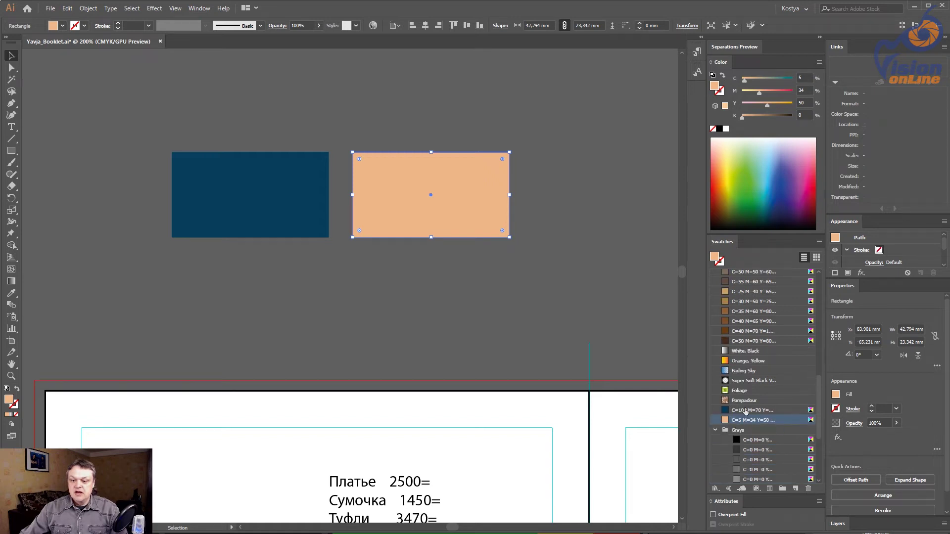
Step: Rename the dark blue swatch to Dark Blue, undoing an accidental fill change
{"action": "double_click", "coordinate": [745, 410]}
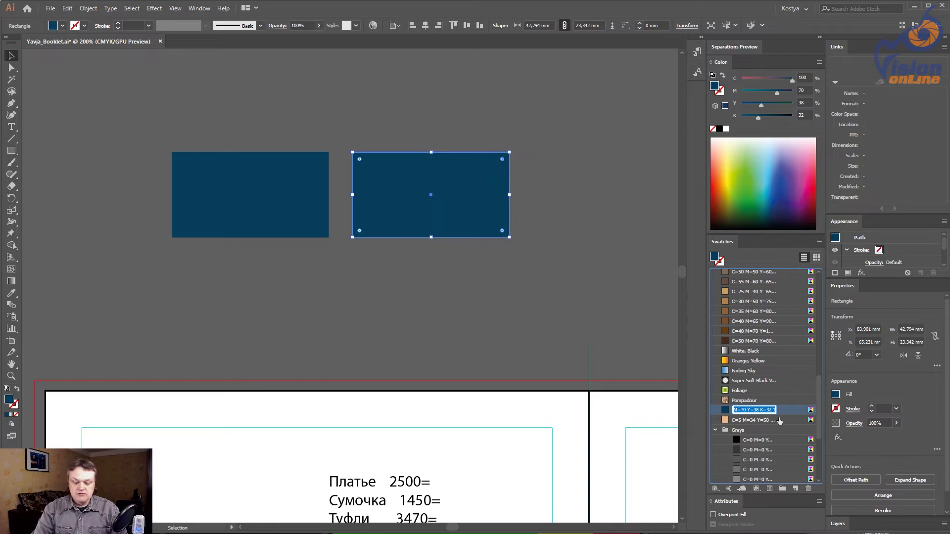
{"action": "type", "text": "Dark B"}
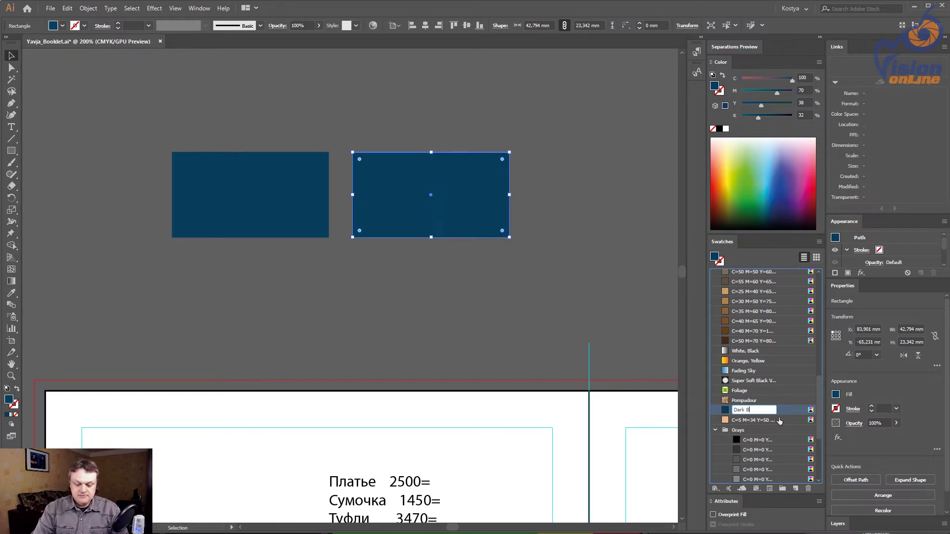
{"action": "type", "text": "lue"}
{"action": "key", "text": "Return"}
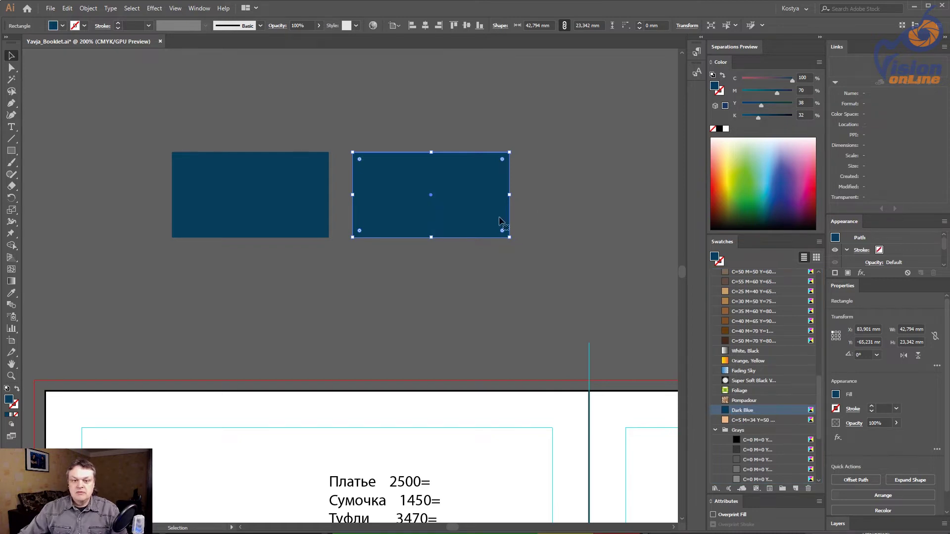
{"action": "key", "text": "ctrl+z"}
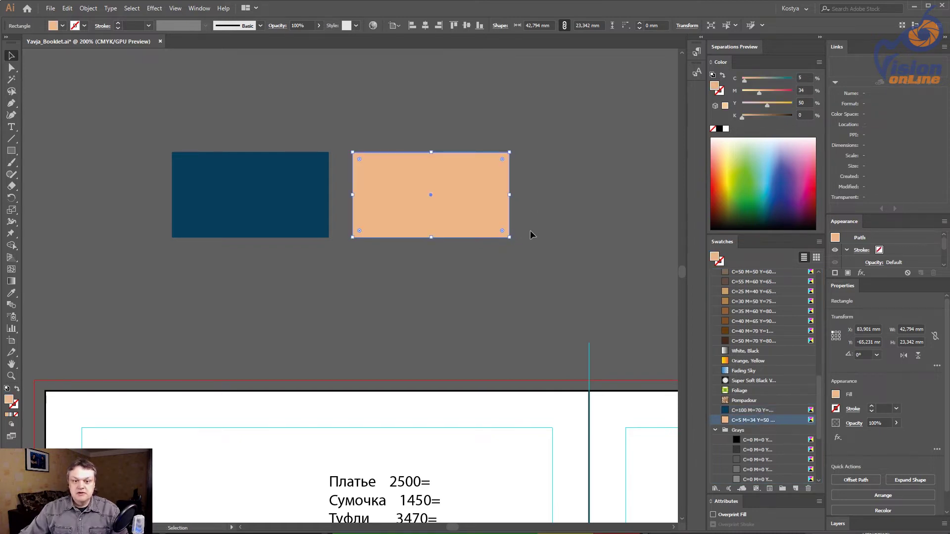
{"action": "left_click", "coordinate": [418, 286]}
{"action": "left_click", "coordinate": [292, 209]}
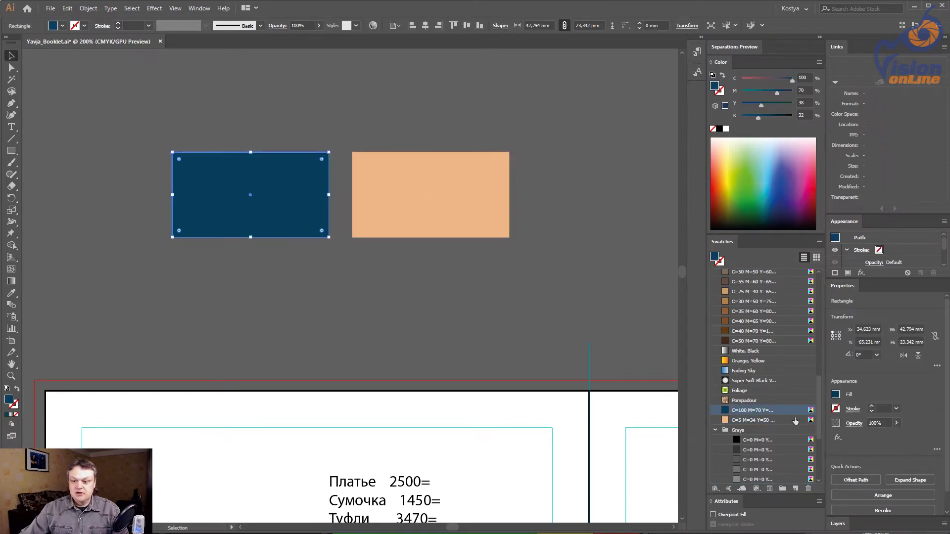
{"action": "double_click", "coordinate": [742, 412]}
{"action": "type", "text": "Dark Blue"}
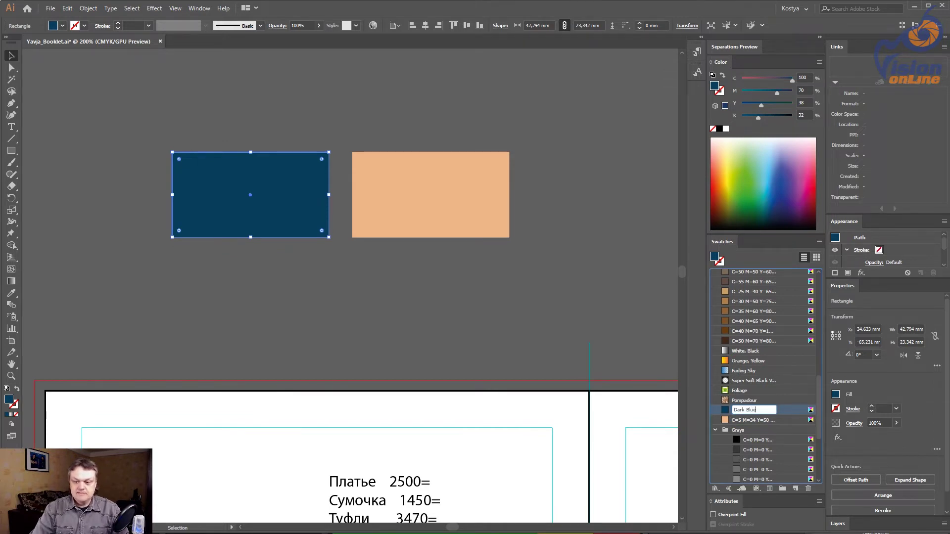
{"action": "key", "text": "Return"}
Step: Rename the peach swatch to Light Orange
{"action": "left_click", "coordinate": [486, 205]}
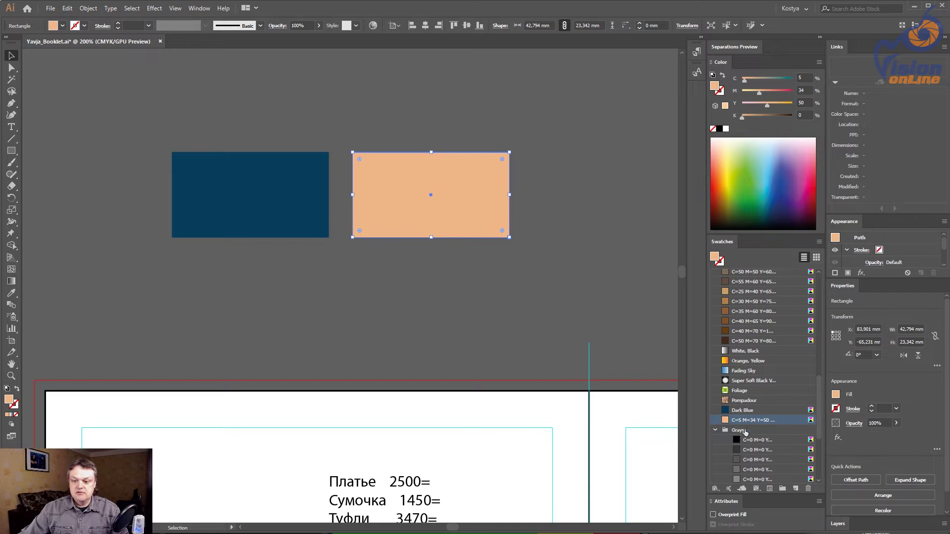
{"action": "double_click", "coordinate": [743, 420]}
{"action": "type", "text": "Light Orange"}
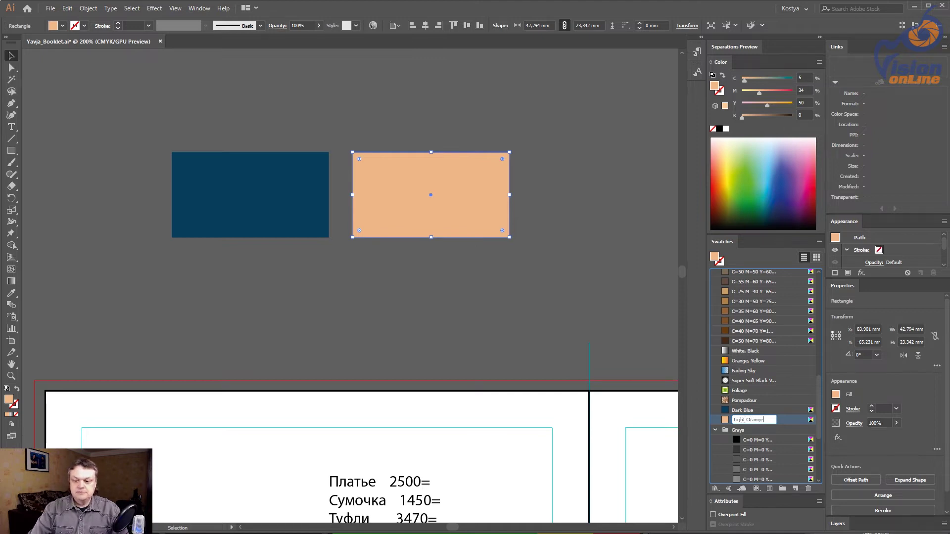
{"action": "key", "text": "Return"}
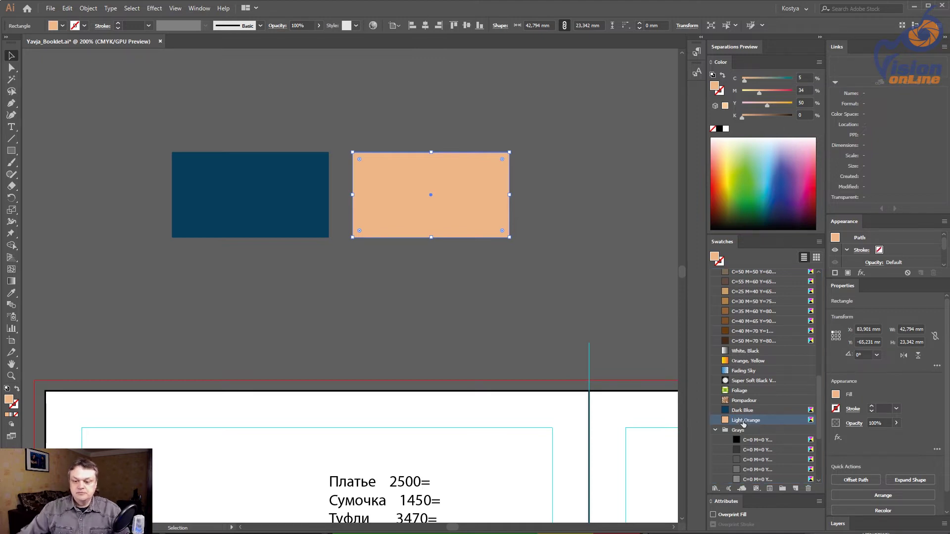
{"action": "left_click", "coordinate": [440, 283]}
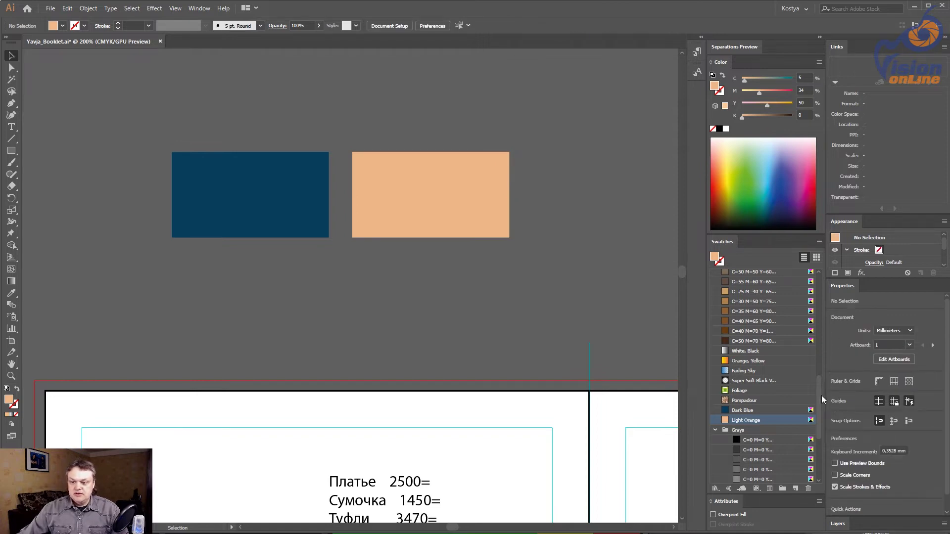
Step: Select all unused swatches and delete them
{"action": "left_click_drag", "start_coordinate": [819, 397], "coordinate": [818, 274]}
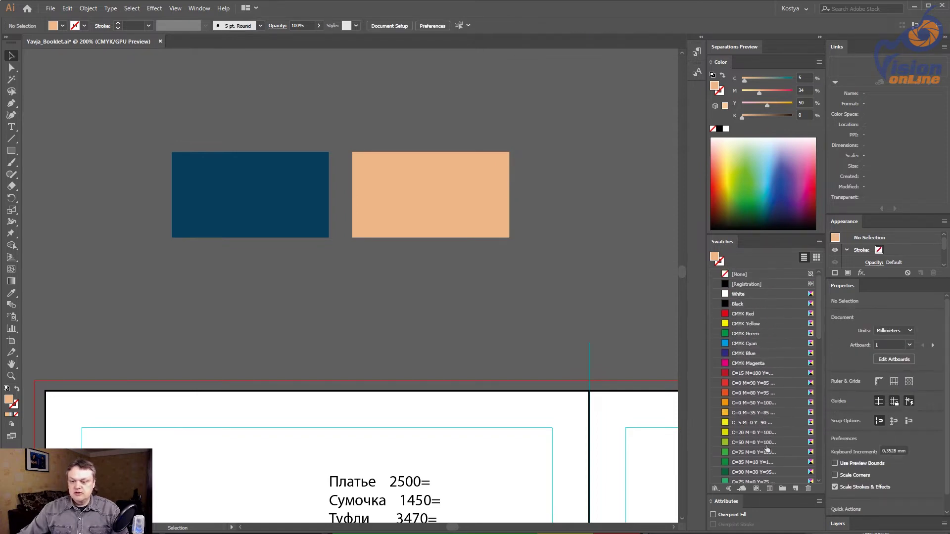
{"action": "scroll", "coordinate": [778, 394], "scroll_direction": "down", "scroll_amount": 3}
{"action": "scroll", "coordinate": [779, 394], "scroll_direction": "down", "scroll_amount": 5}
{"action": "scroll", "coordinate": [777, 394], "scroll_direction": "down", "scroll_amount": 5}
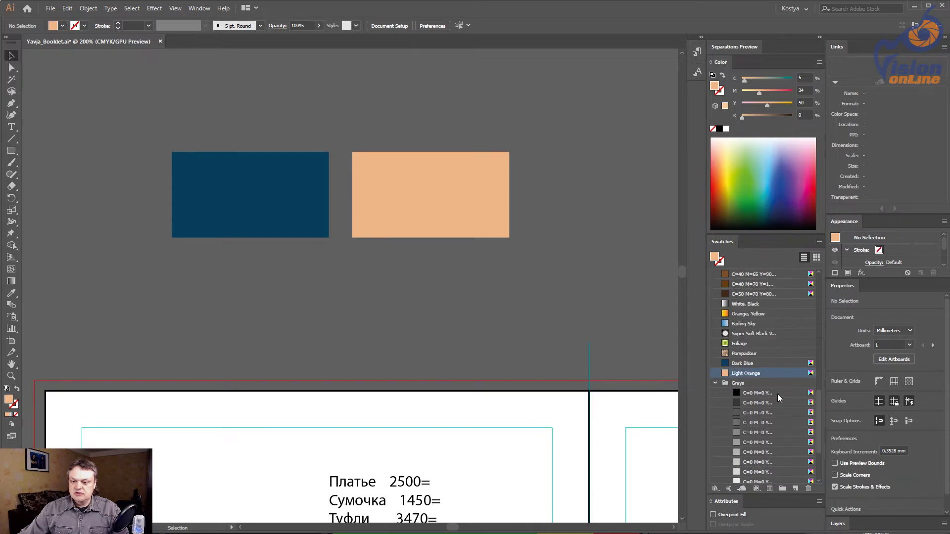
{"action": "scroll", "coordinate": [777, 394], "scroll_direction": "up", "scroll_amount": 2}
{"action": "left_click", "coordinate": [818, 241]}
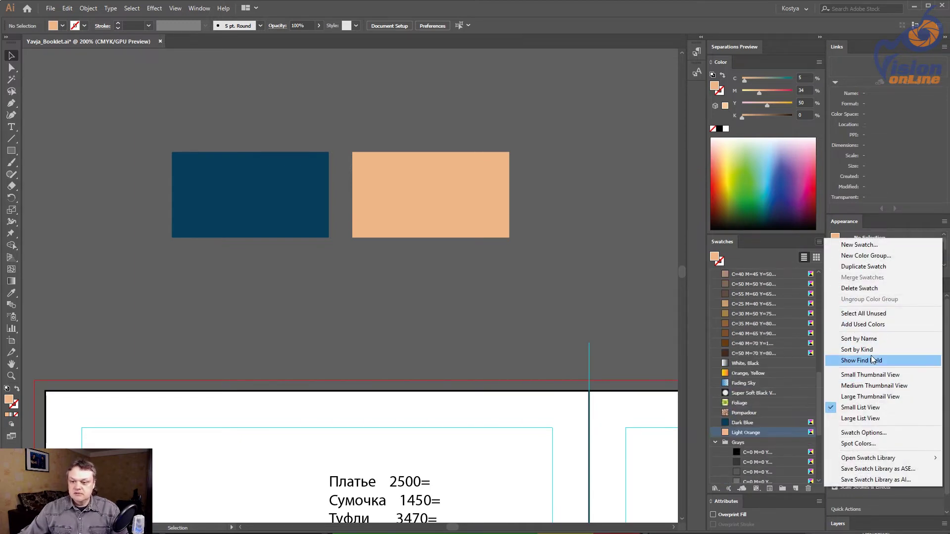
{"action": "left_click", "coordinate": [888, 314]}
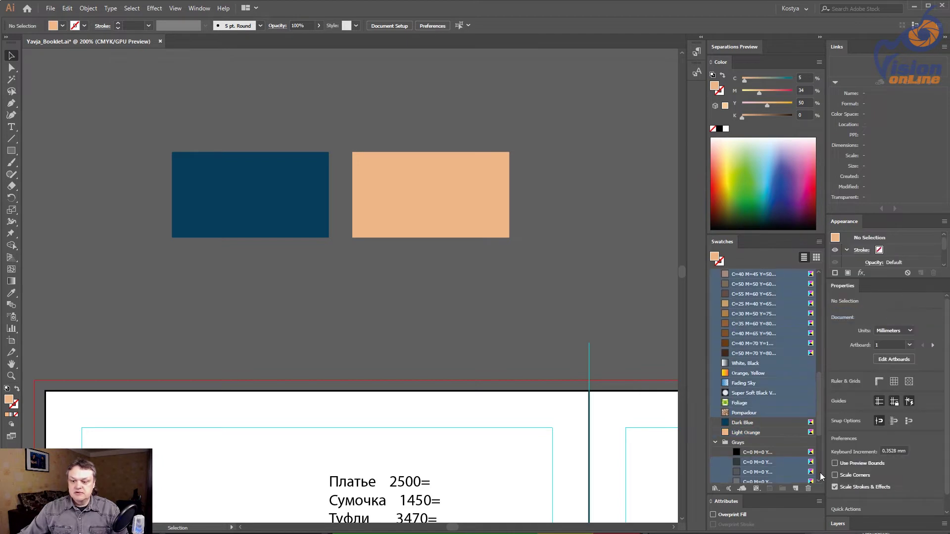
{"action": "left_click", "coordinate": [808, 488]}
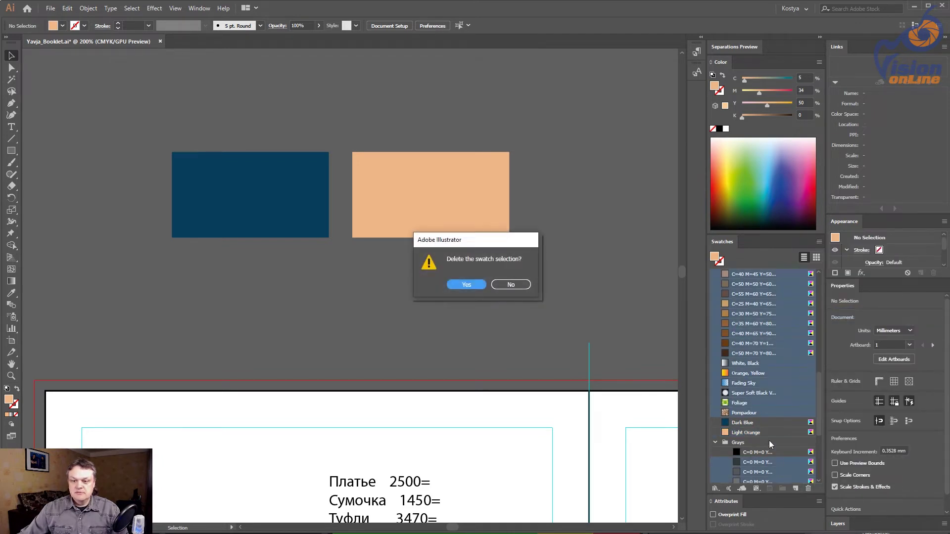
{"action": "left_click", "coordinate": [469, 285]}
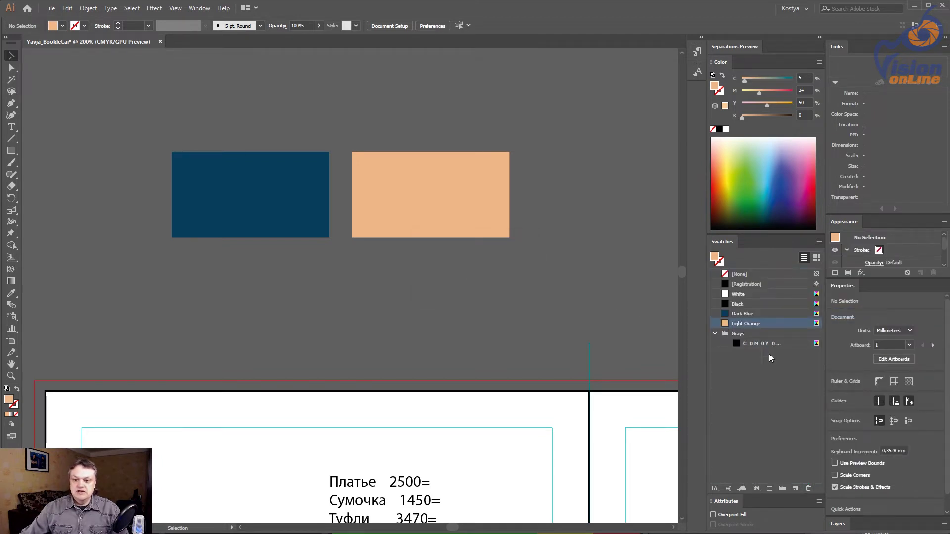
Step: Delete the Grays swatch group and confirm
{"action": "left_click", "coordinate": [749, 334]}
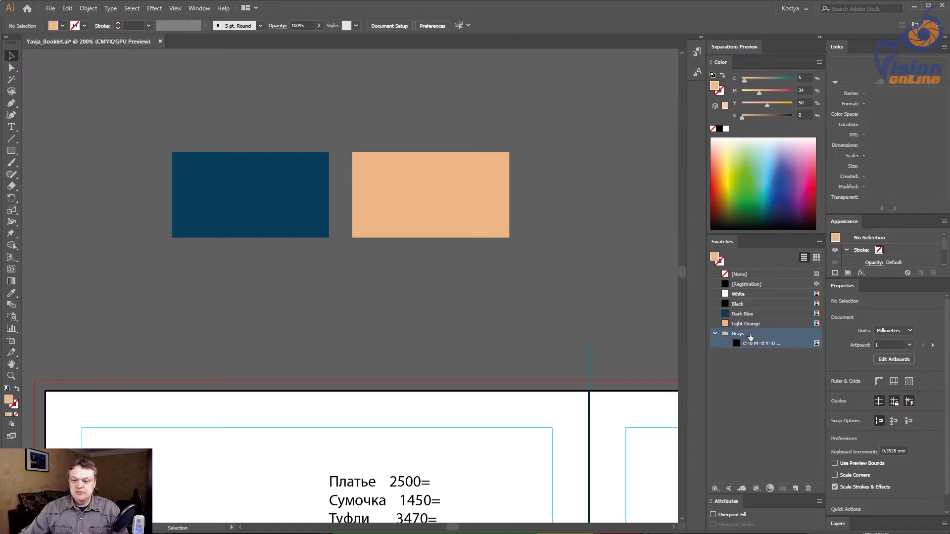
{"action": "left_click", "coordinate": [808, 489]}
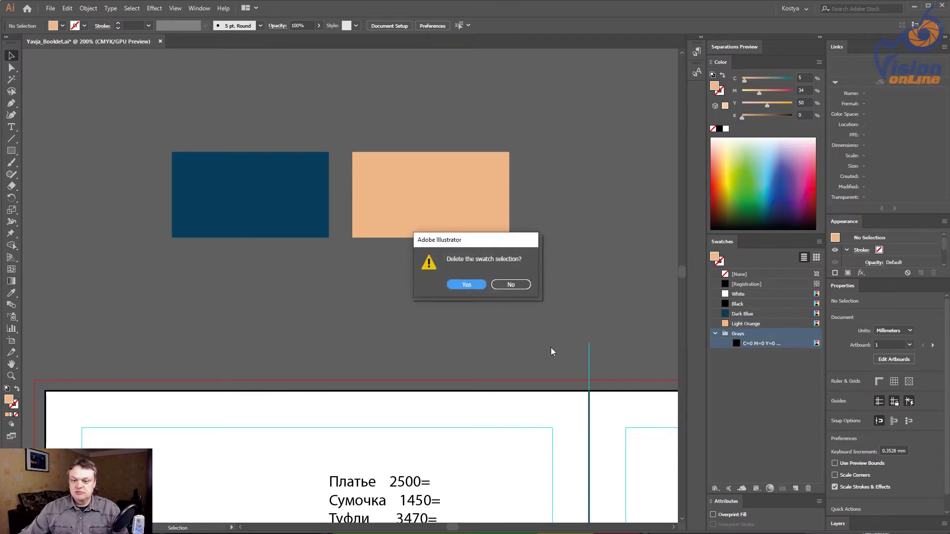
{"action": "left_click", "coordinate": [469, 285]}
Step: Move the blue and orange sample rectangles slightly lower above the booklet
{"action": "key", "text": "ctrl+minus"}
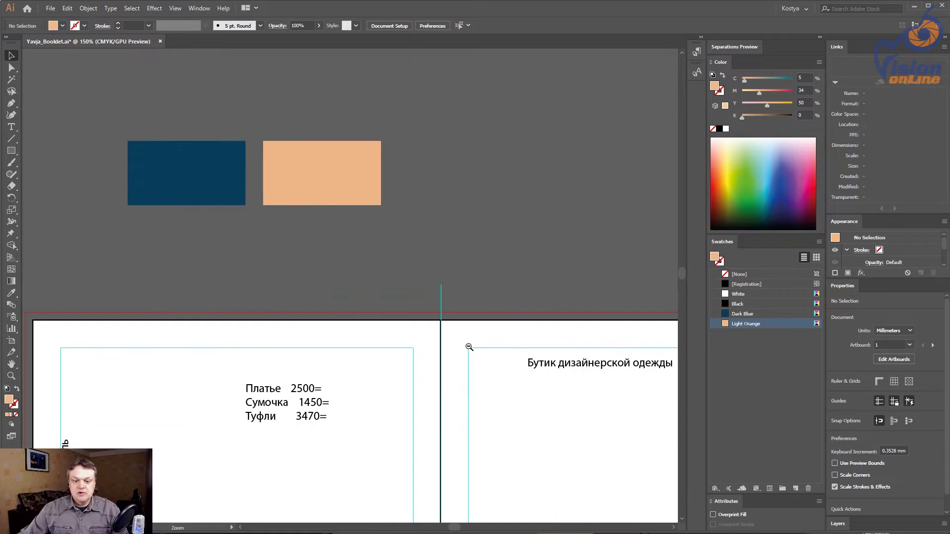
{"action": "key", "text": "ctrl+minus"}
{"action": "key", "text": "ctrl+minus"}
{"action": "mouse_move", "coordinate": [432, 373]}
{"action": "left_mouse_down"}
{"action": "mouse_move", "coordinate": [465, 247]}
{"action": "mouse_move", "coordinate": [461, 303]}
{"action": "left_mouse_up"}
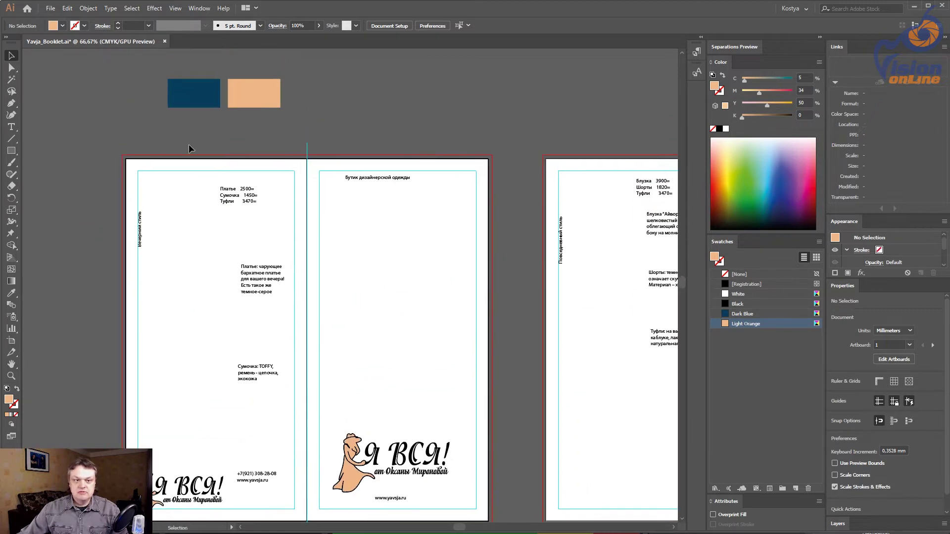
{"action": "mouse_move", "coordinate": [201, 130]}
{"action": "left_mouse_down"}
{"action": "mouse_move", "coordinate": [276, 88]}
{"action": "mouse_move", "coordinate": [257, 122]}
{"action": "left_mouse_up"}
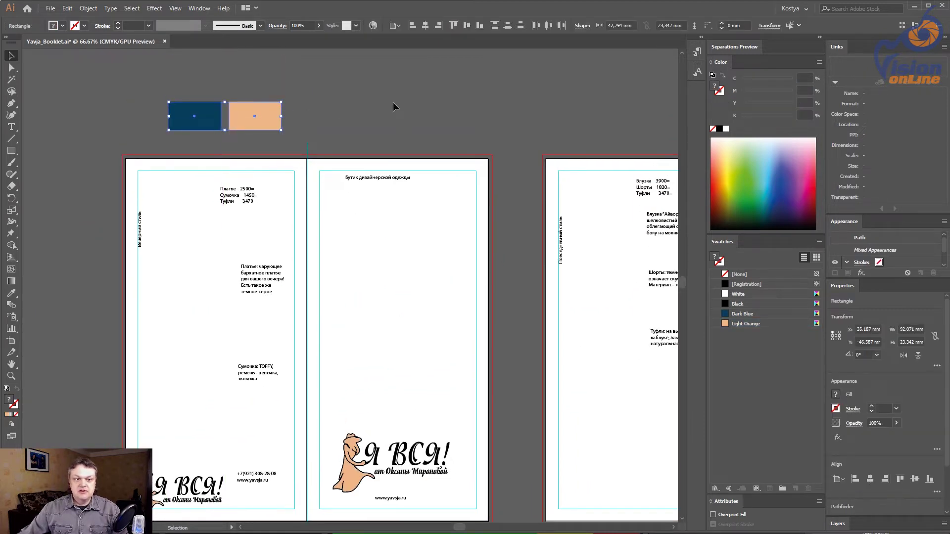
{"action": "left_click", "coordinate": [393, 102]}
Step: Save the booklet, fit all artboards in view, and switch to Lightroom Classic
{"action": "key", "text": "ctrl+s"}
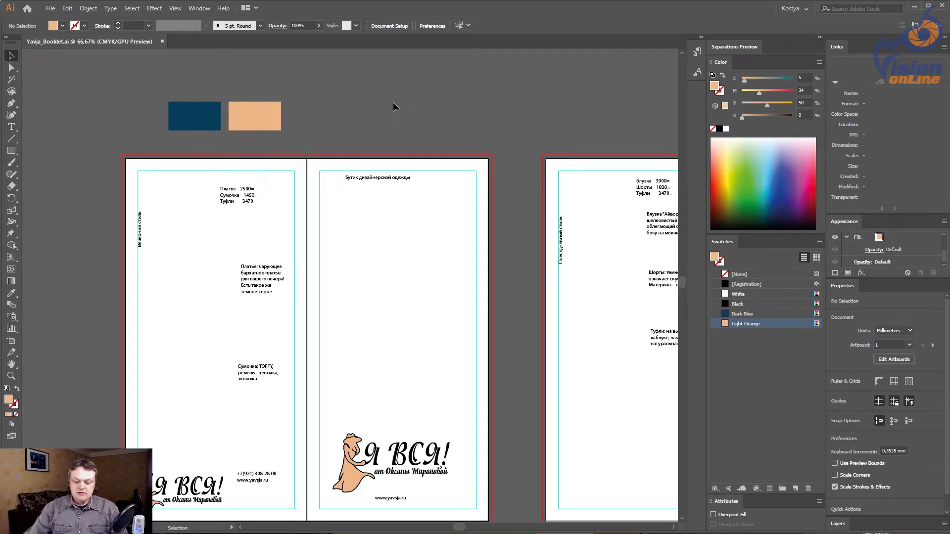
{"action": "key", "text": "ctrl+alt+0"}
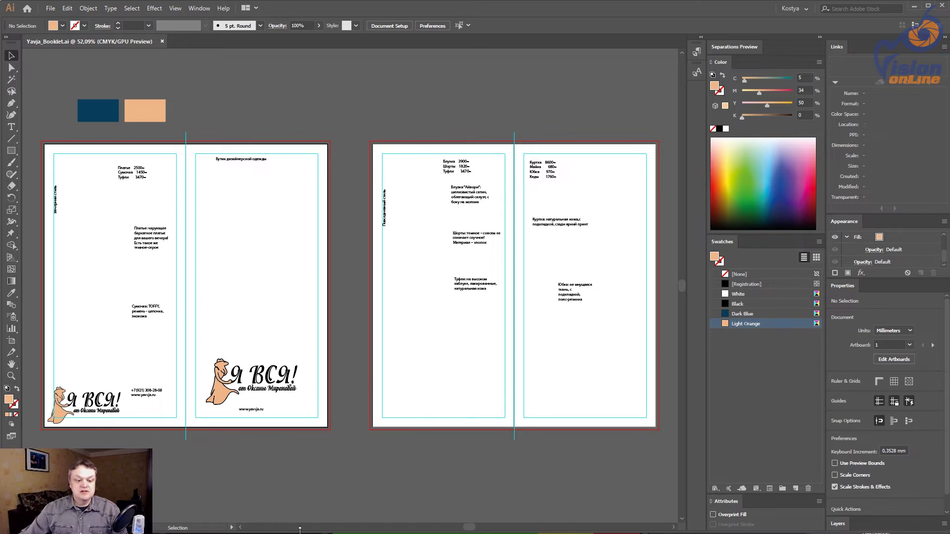
{"action": "left_click", "coordinate": [230, 521]}
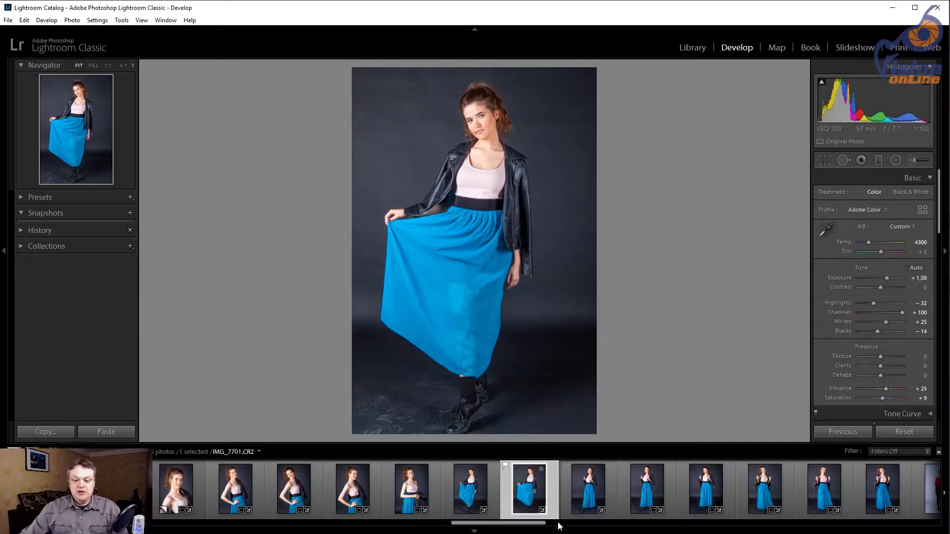
Step: Browse the filmstrip comparing teal-dress photos such as IMG_7754 and IMG_7759
{"action": "left_click_drag", "start_coordinate": [525, 527], "coordinate": [787, 525]}
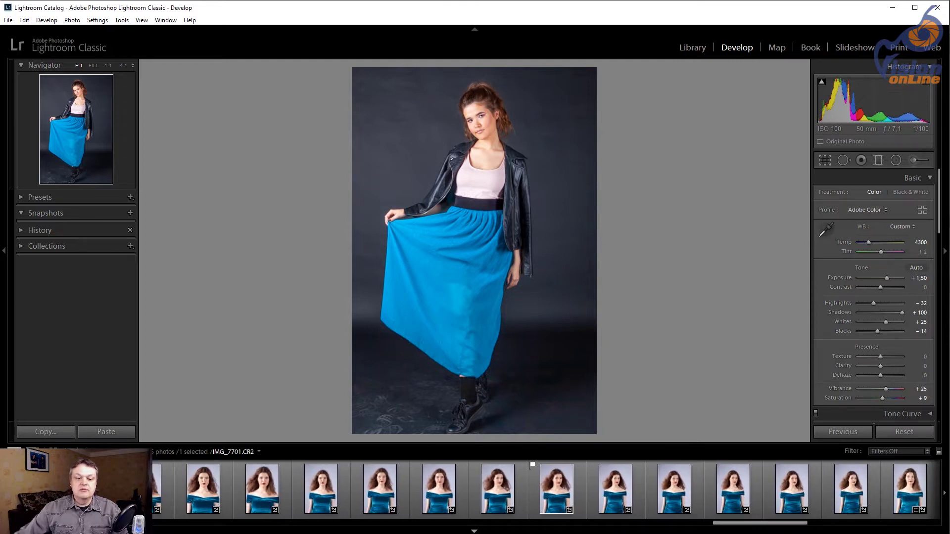
{"action": "left_click", "coordinate": [559, 494]}
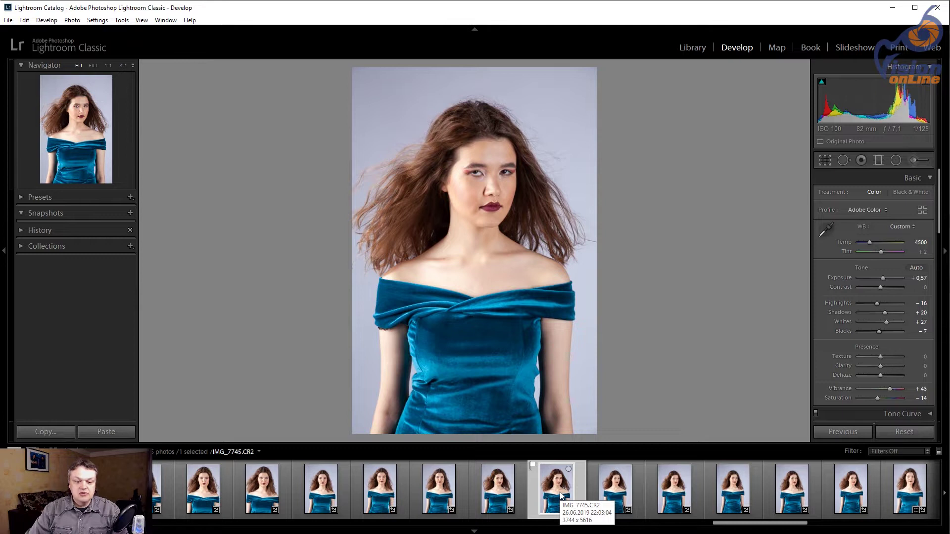
{"action": "key", "text": "Left"}
{"action": "key", "text": "Left"}
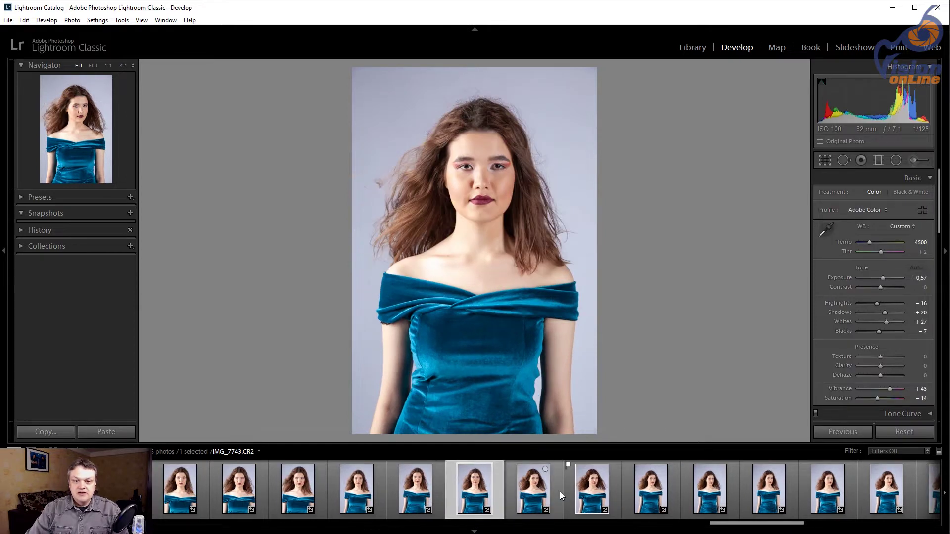
{"action": "key", "text": "Right"}
{"action": "key", "text": "Right"}
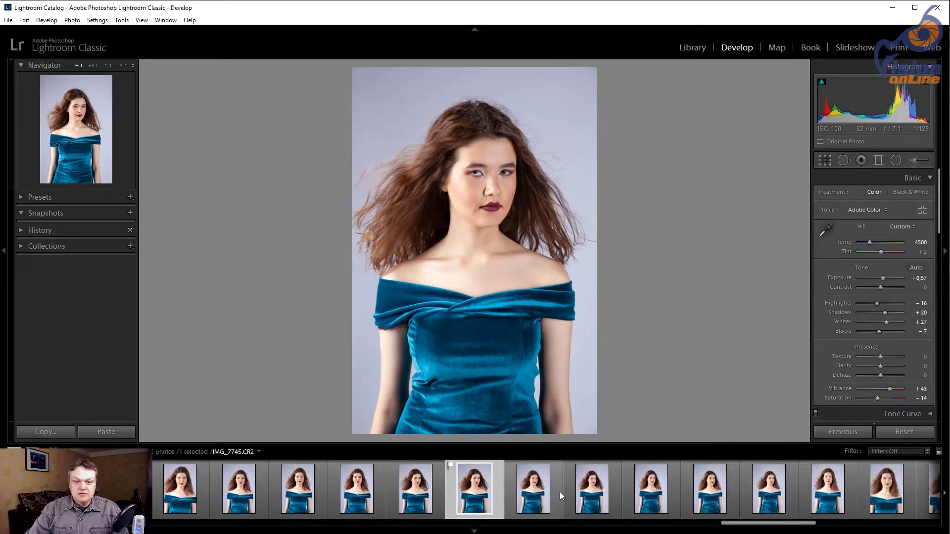
{"action": "key", "text": "Right"}
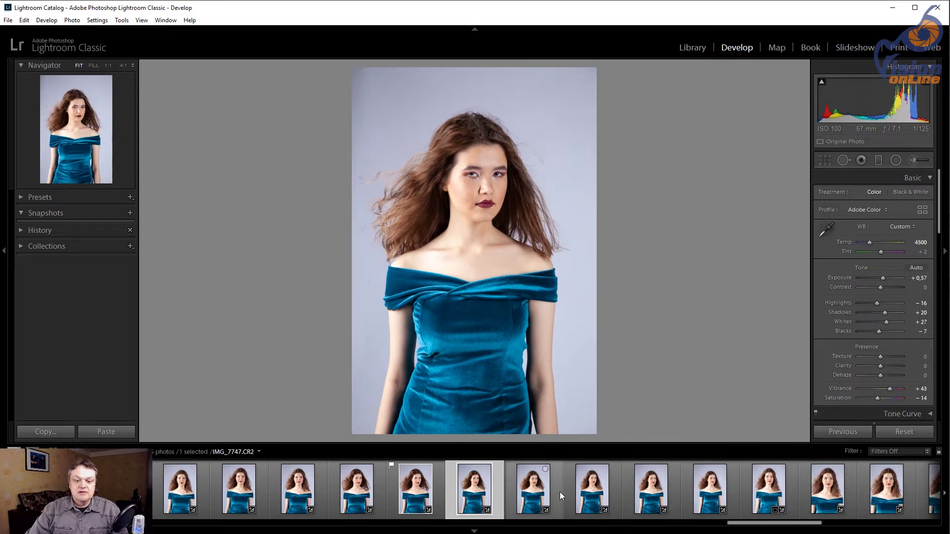
{"action": "key", "text": "Right"}
{"action": "key", "text": "Right"}
{"action": "key", "text": "Right"}
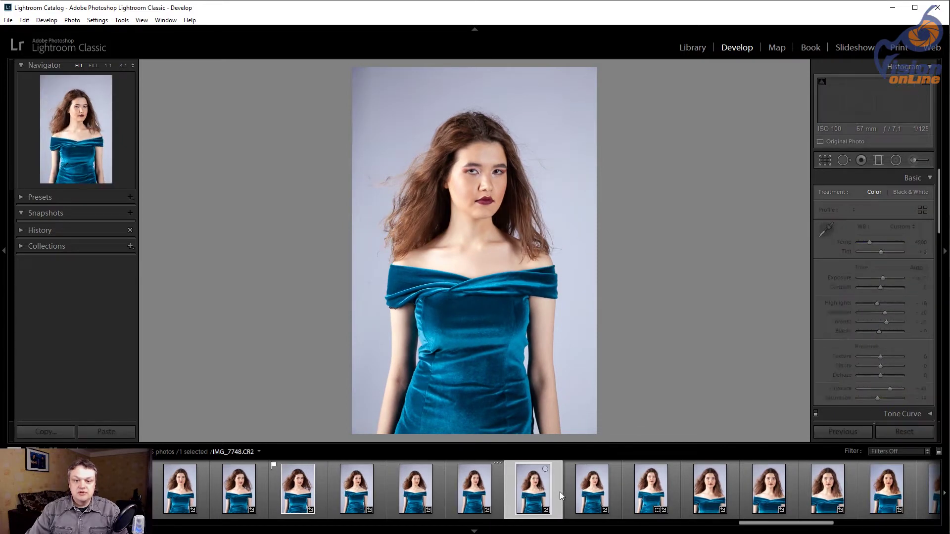
{"action": "key", "text": "Right"}
{"action": "key", "text": "Right"}
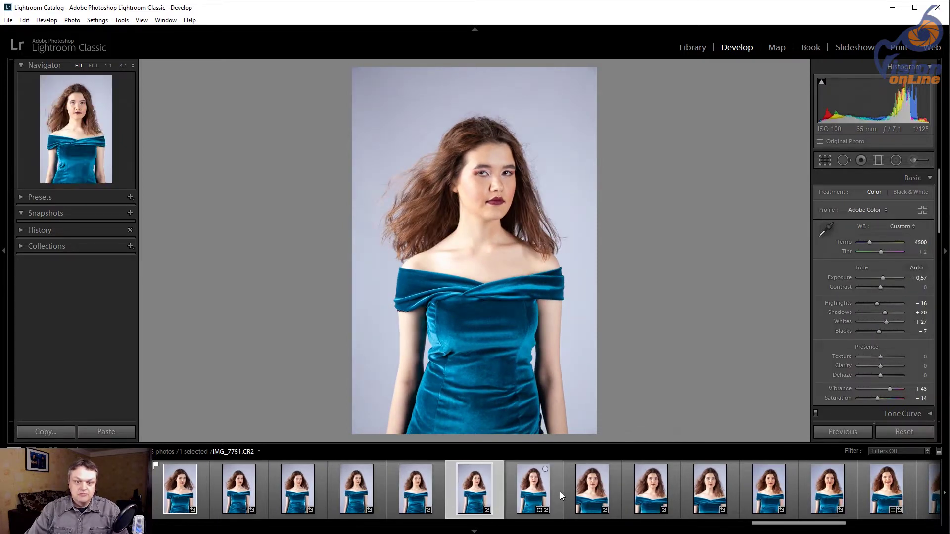
{"action": "key", "text": "Right"}
{"action": "key", "text": "Right"}
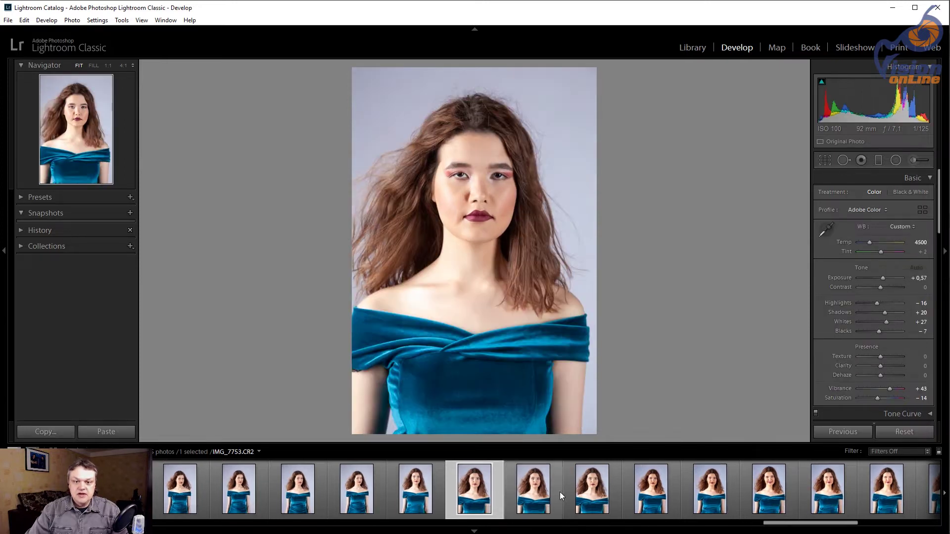
{"action": "key", "text": "Right"}
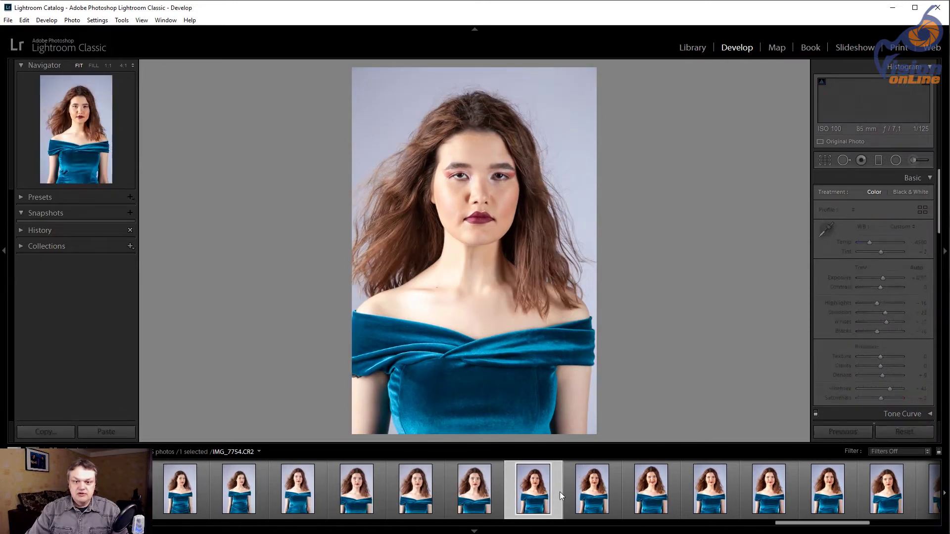
{"action": "key", "text": "Right"}
{"action": "key", "text": "Right"}
{"action": "key", "text": "Right"}
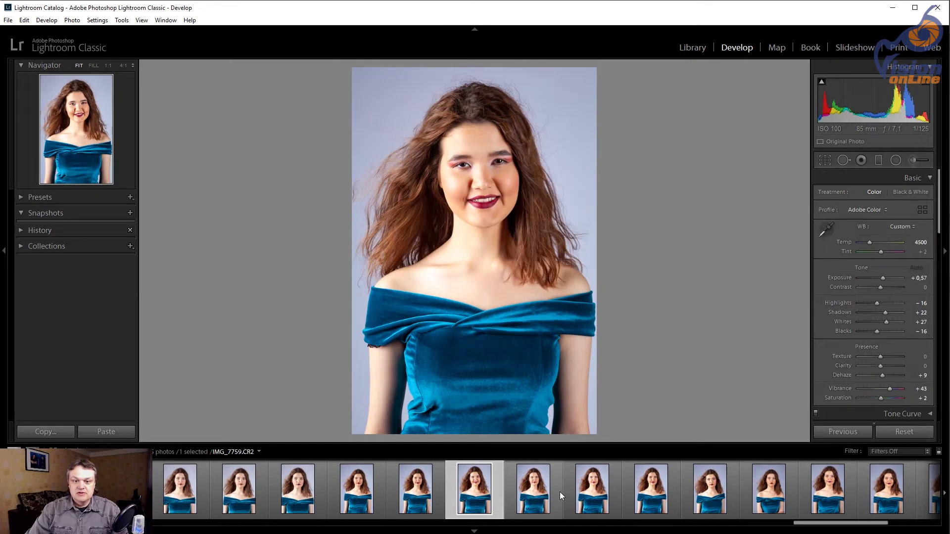
{"action": "key", "text": "Left"}
{"action": "key", "text": "Left"}
{"action": "key", "text": "Left"}
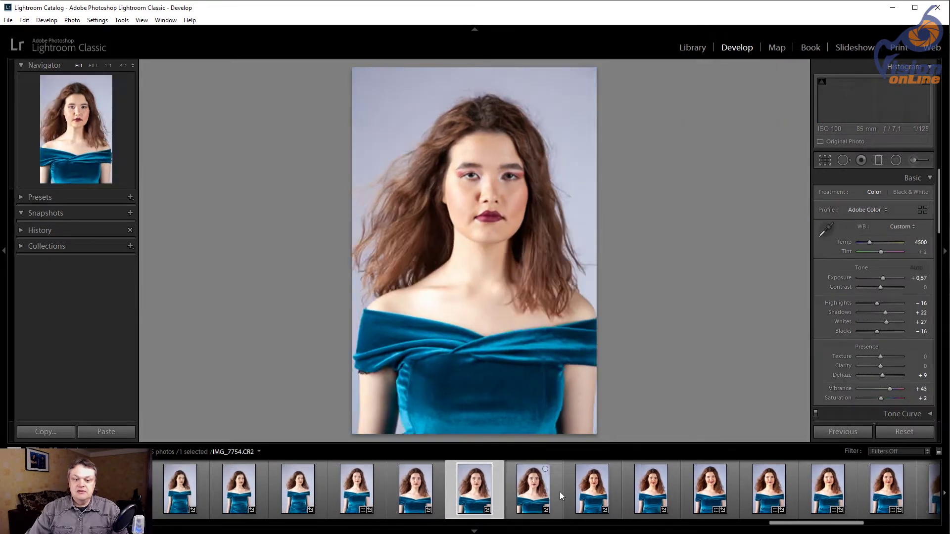
{"action": "key", "text": "Right"}
{"action": "key", "text": "Right"}
{"action": "key", "text": "Right"}
{"action": "key", "text": "Right"}
{"action": "key", "text": "Right"}
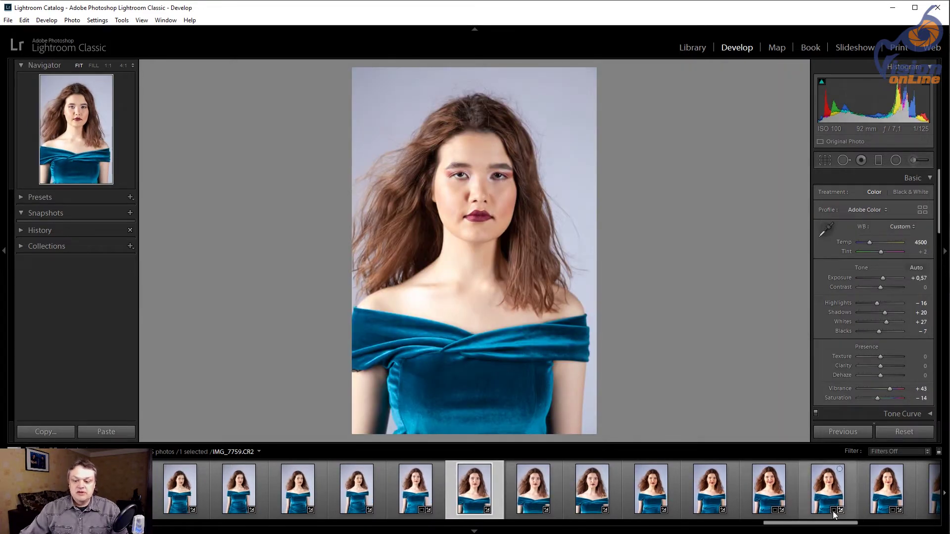
Step: Pick the full-length photo IMG_7727 and return to Illustrator
{"action": "left_click_drag", "start_coordinate": [820, 527], "coordinate": [753, 528]}
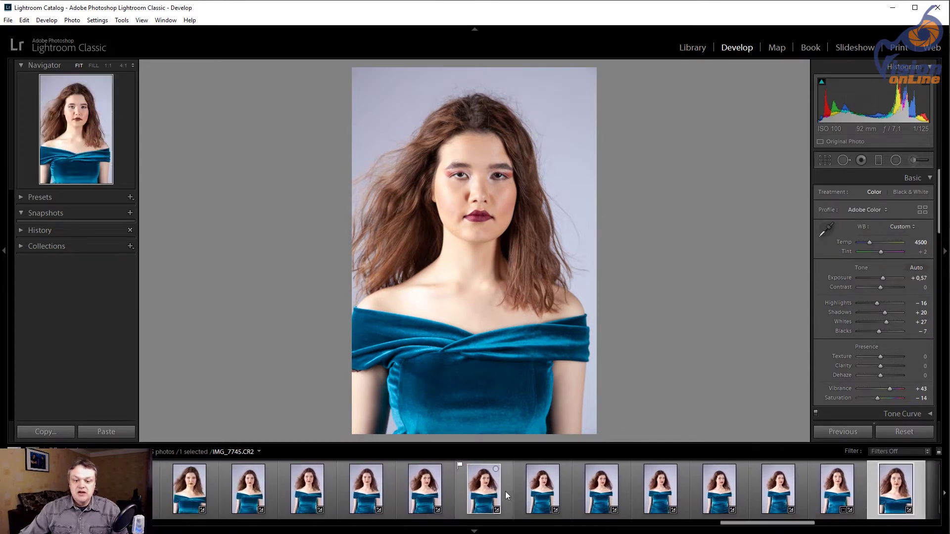
{"action": "left_click", "coordinate": [497, 492]}
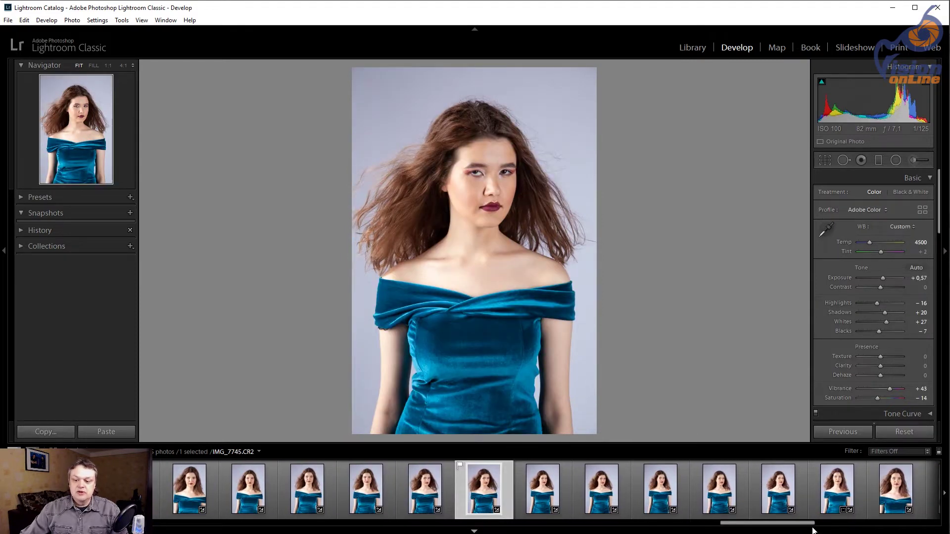
{"action": "left_click_drag", "start_coordinate": [800, 526], "coordinate": [698, 533]}
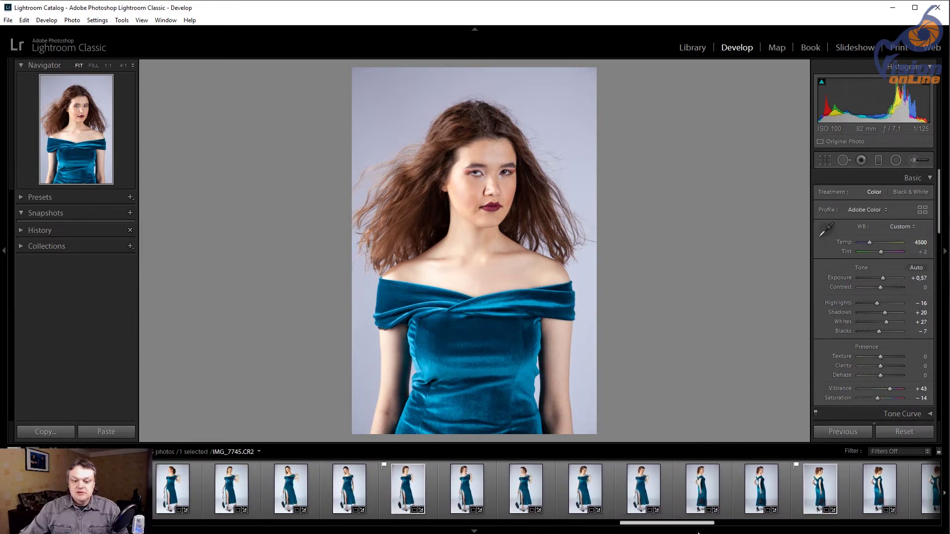
{"action": "left_click", "coordinate": [402, 490]}
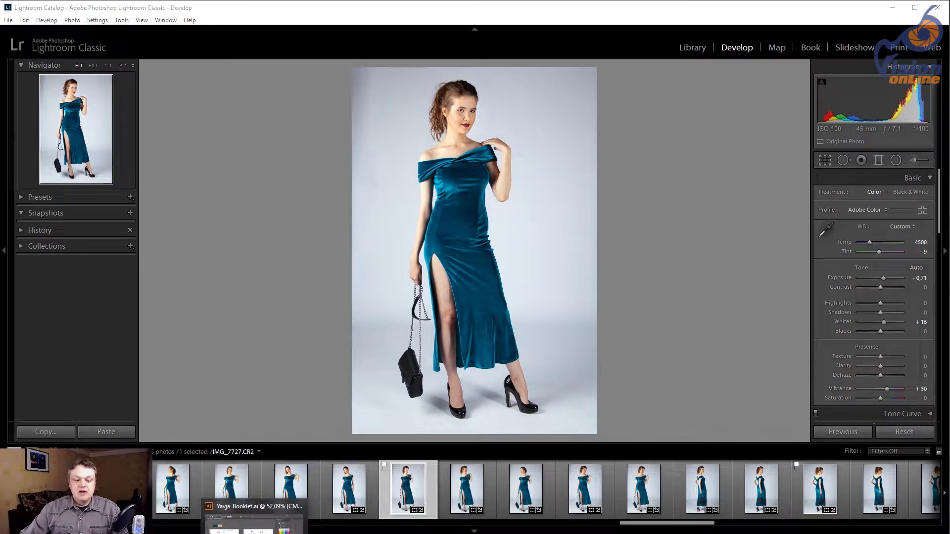
{"action": "left_click", "coordinate": [255, 522]}
Step: Place IMG_7727.jpg from the Studio folder onto the canvas
{"action": "key", "text": "shift+ctrl+p"}
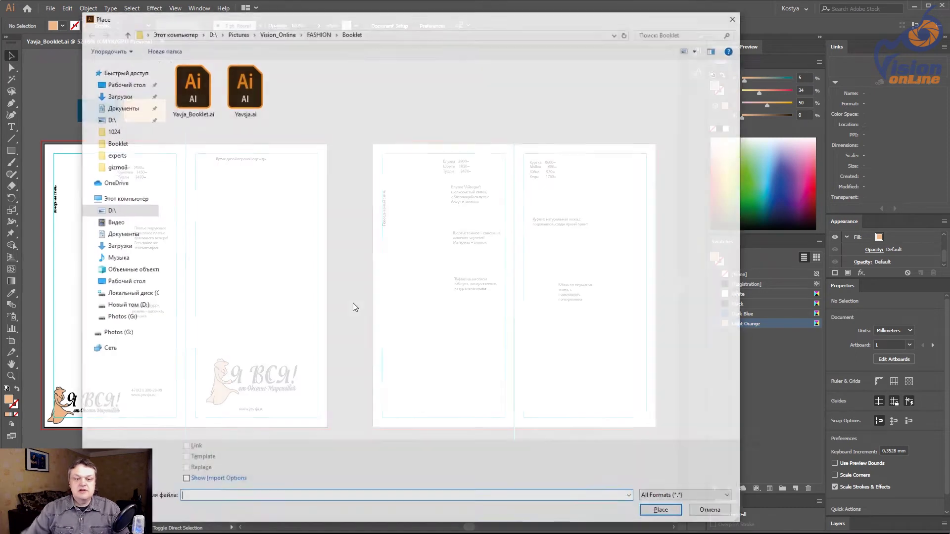
{"action": "left_click", "coordinate": [326, 35]}
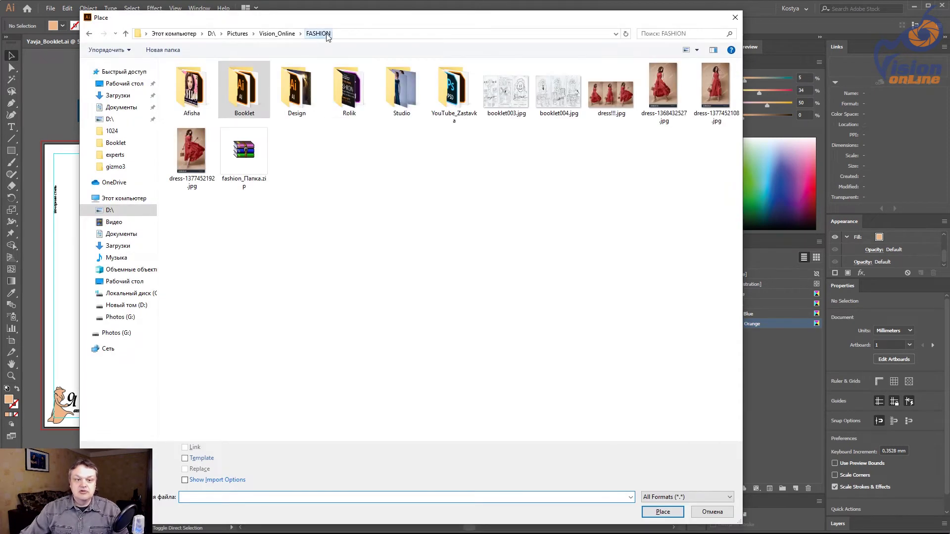
{"action": "double_click", "coordinate": [403, 96]}
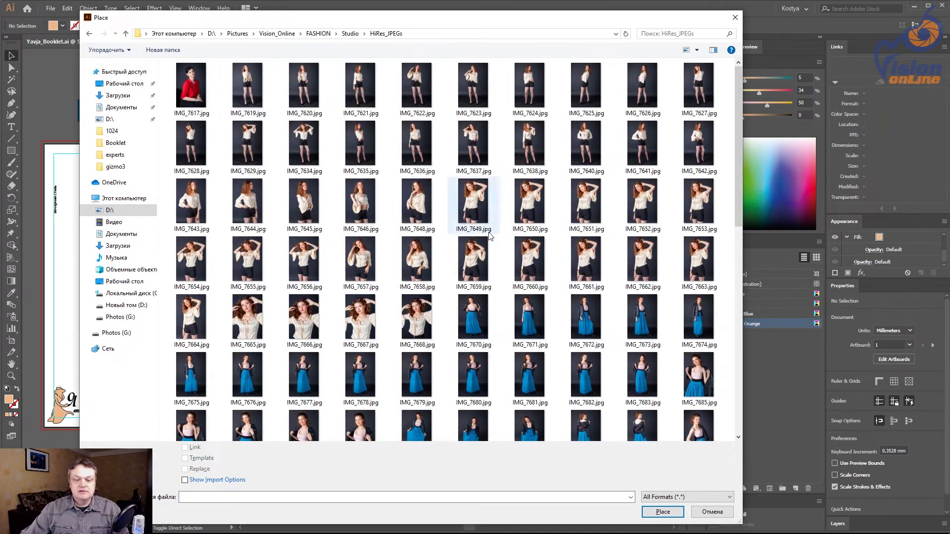
{"action": "scroll", "coordinate": [559, 234], "scroll_direction": "down", "scroll_amount": 5}
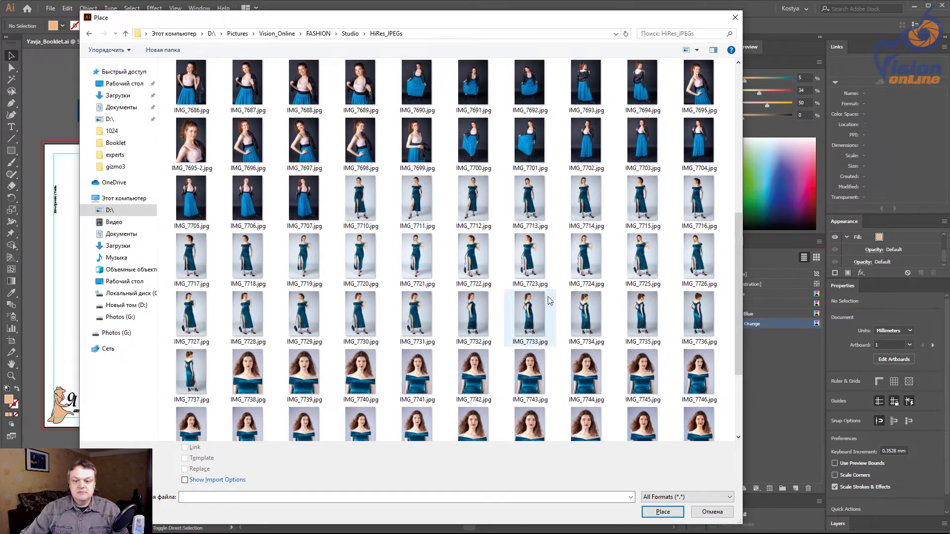
{"action": "double_click", "coordinate": [197, 325]}
{"action": "left_click", "coordinate": [212, 226]}
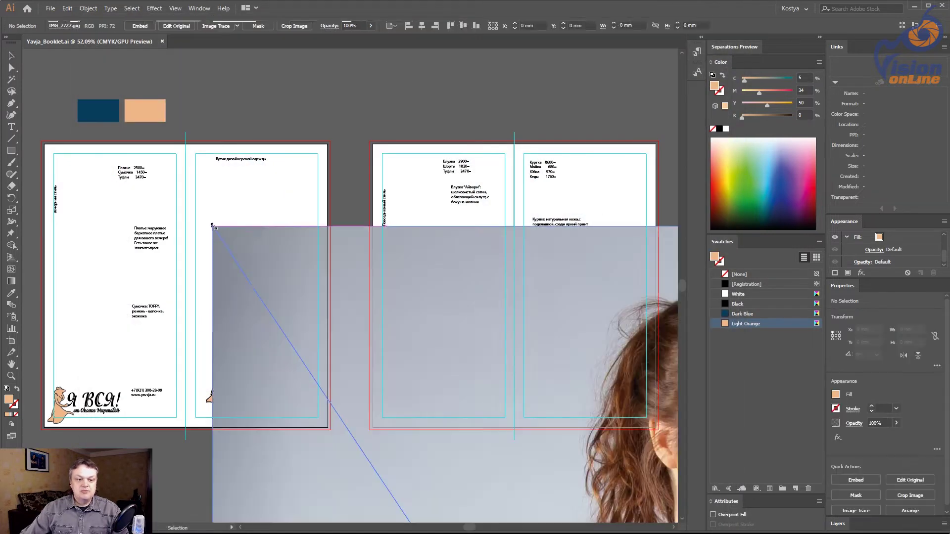
Step: Scale the photo to page size, position it on the right panel behind the logo, and select it with the page-edge shape
{"action": "key", "text": "ctrl+minus"}
{"action": "key", "text": "ctrl+minus"}
{"action": "key", "text": "ctrl+minus"}
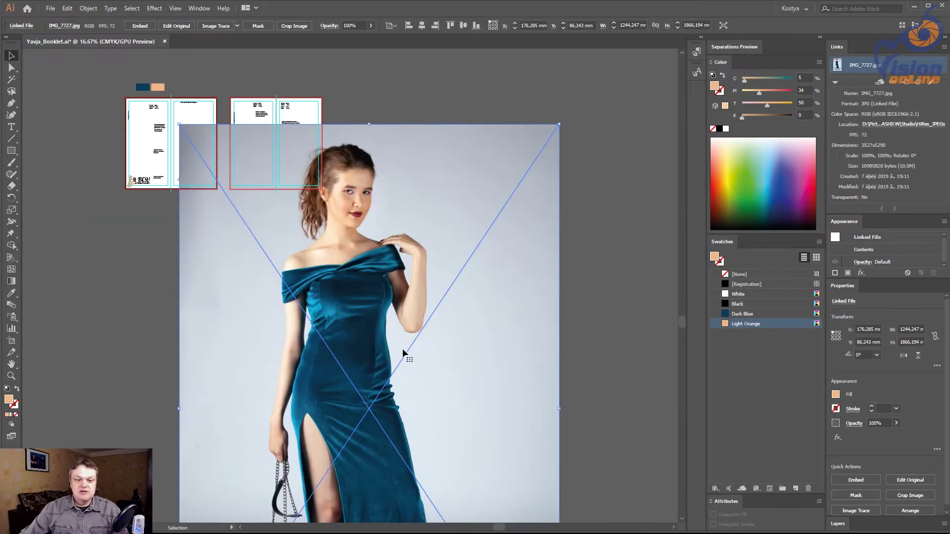
{"action": "left_click_drag", "start_coordinate": [403, 360], "coordinate": [422, 277]}
{"action": "key", "text": "ctrl+minus"}
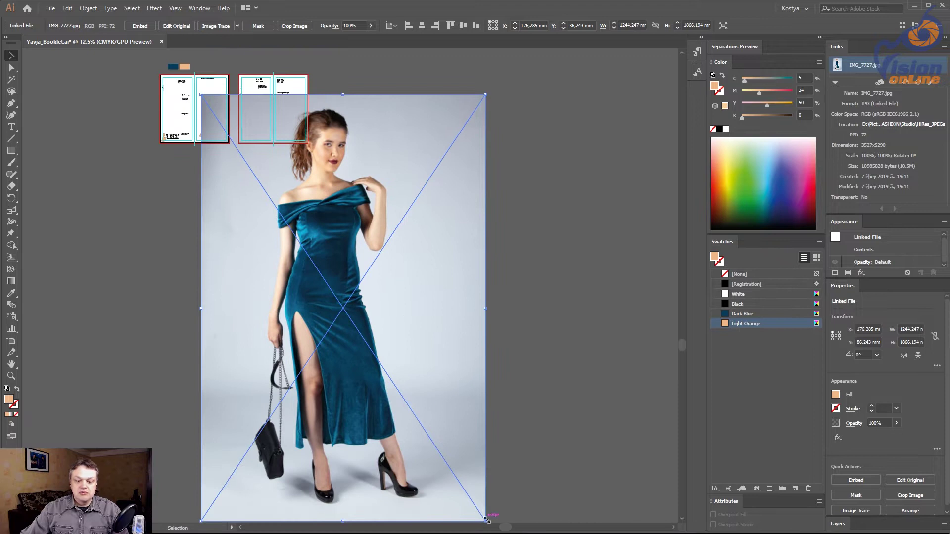
{"action": "left_click_drag", "start_coordinate": [486, 519], "coordinate": [231, 142]}
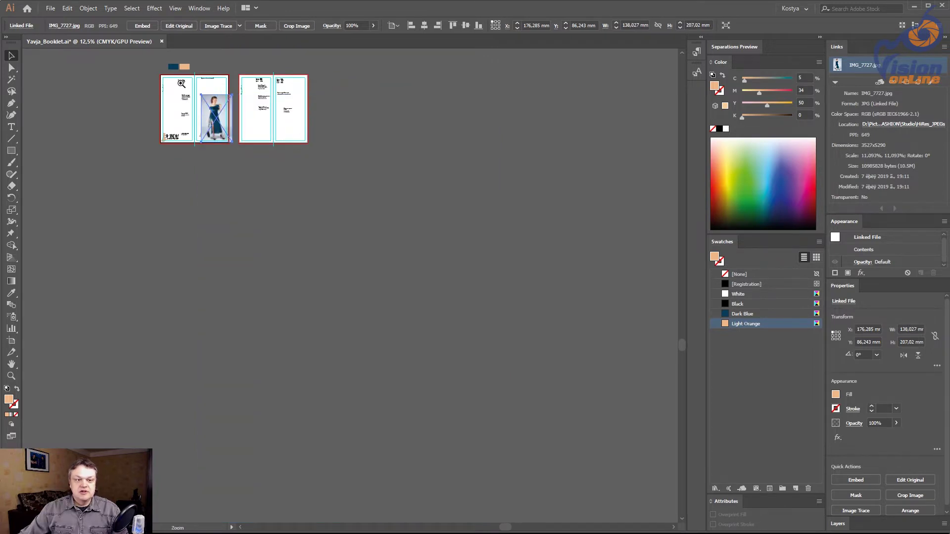
{"action": "left_click_drag", "start_coordinate": [181, 83], "coordinate": [294, 170]}
{"action": "mouse_move", "coordinate": [271, 237]}
{"action": "left_mouse_down"}
{"action": "mouse_move", "coordinate": [239, 181]}
{"action": "mouse_move", "coordinate": [259, 163]}
{"action": "left_mouse_up"}
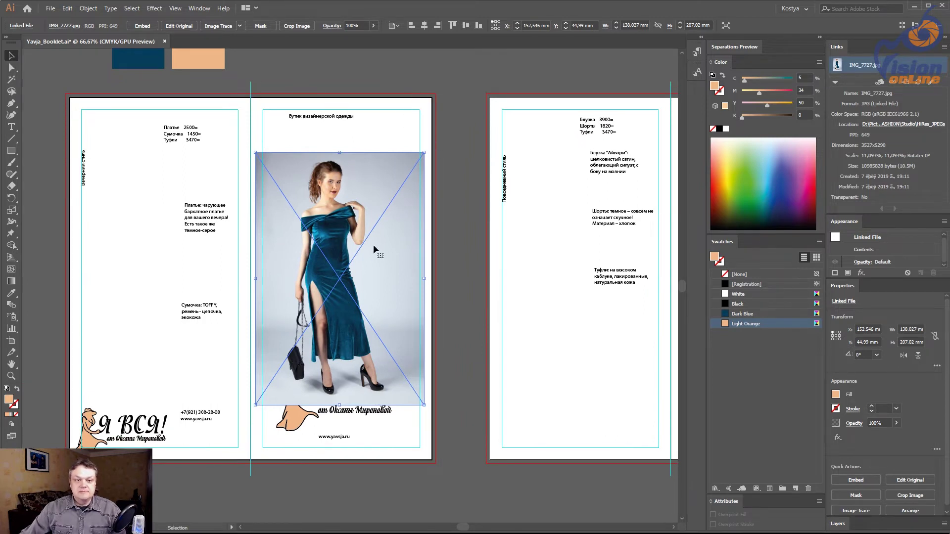
{"action": "key", "text": "ctrl+bracketleft"}
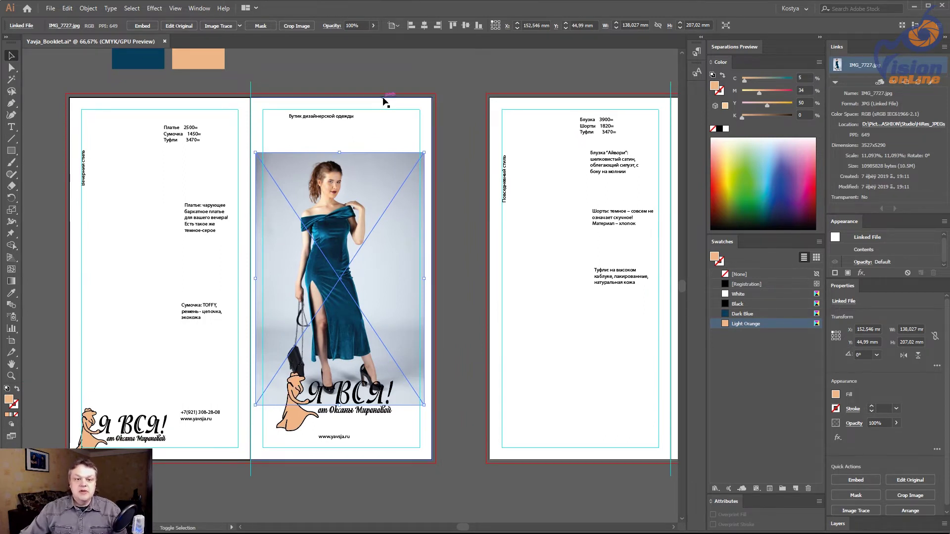
{"action": "left_click", "coordinate": [384, 99], "text": "shift"}
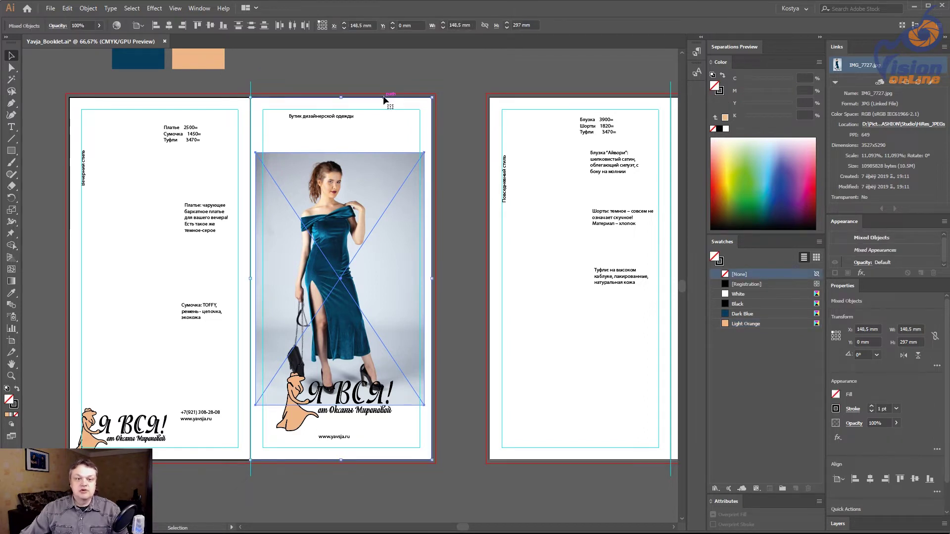
Step: Clip the photo to the page shape and enlarge it inside the clip group
{"action": "right_click", "coordinate": [384, 99]}
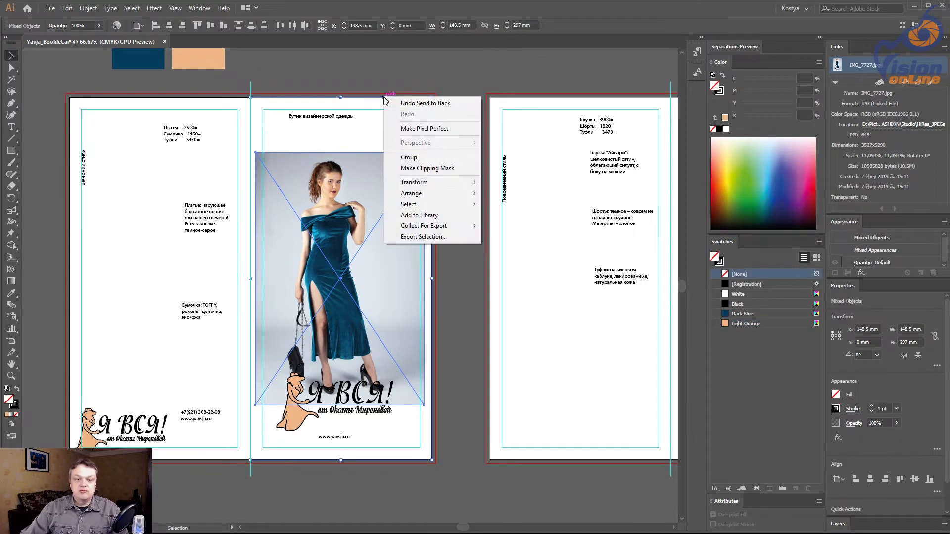
{"action": "left_click", "coordinate": [426, 165]}
{"action": "key", "text": "ctrl+minus"}
{"action": "key", "text": "ctrl+minus"}
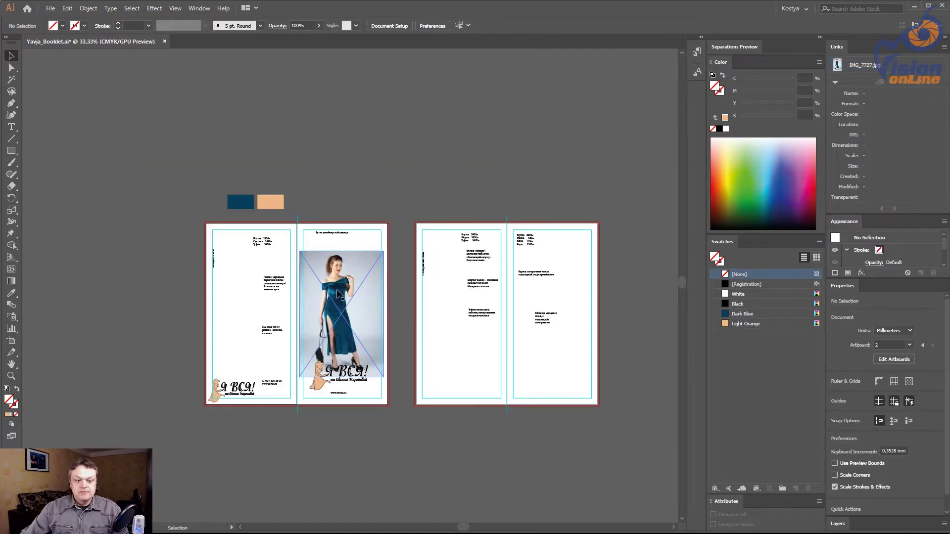
{"action": "double_click", "coordinate": [338, 297]}
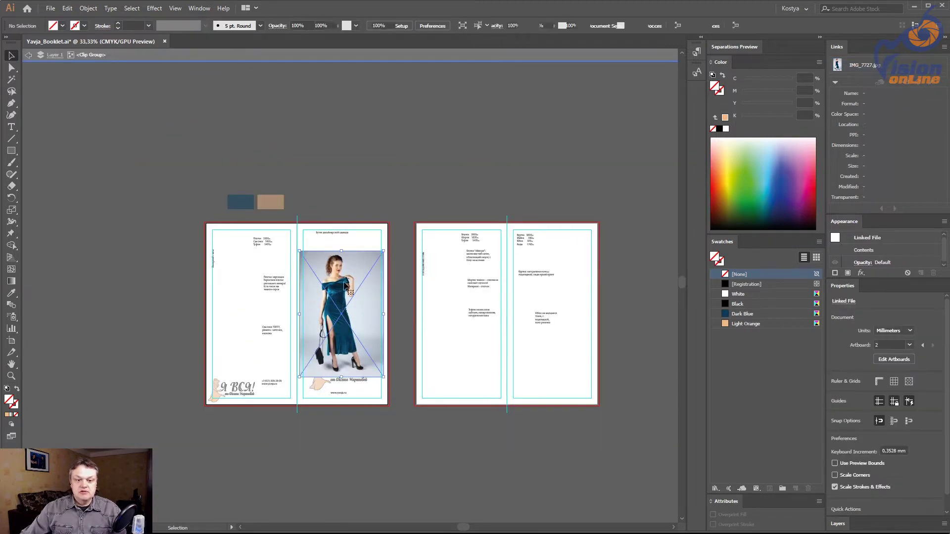
{"action": "left_click_drag", "start_coordinate": [385, 252], "coordinate": [386, 132]}
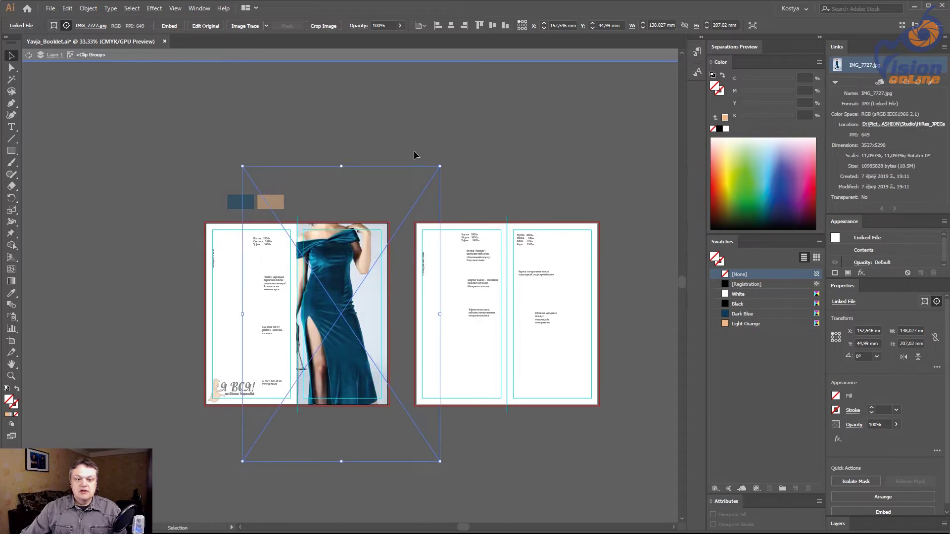
{"action": "left_click", "coordinate": [387, 133]}
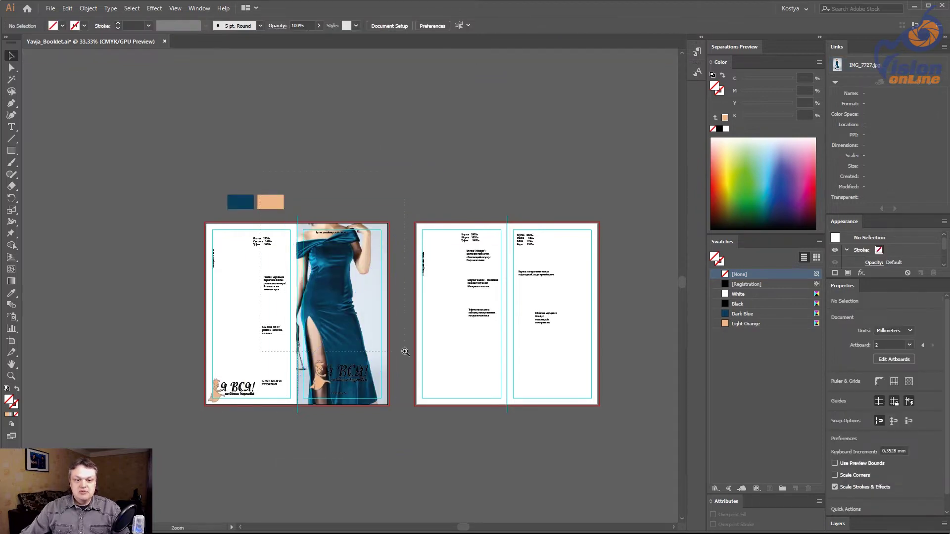
Step: Nudge the clipped photo down and right to reveal the model's face
{"action": "scroll", "coordinate": [323, 247], "scroll_direction": "up", "scroll_amount": 3}
{"action": "left_click_drag", "start_coordinate": [396, 314], "coordinate": [395, 356]}
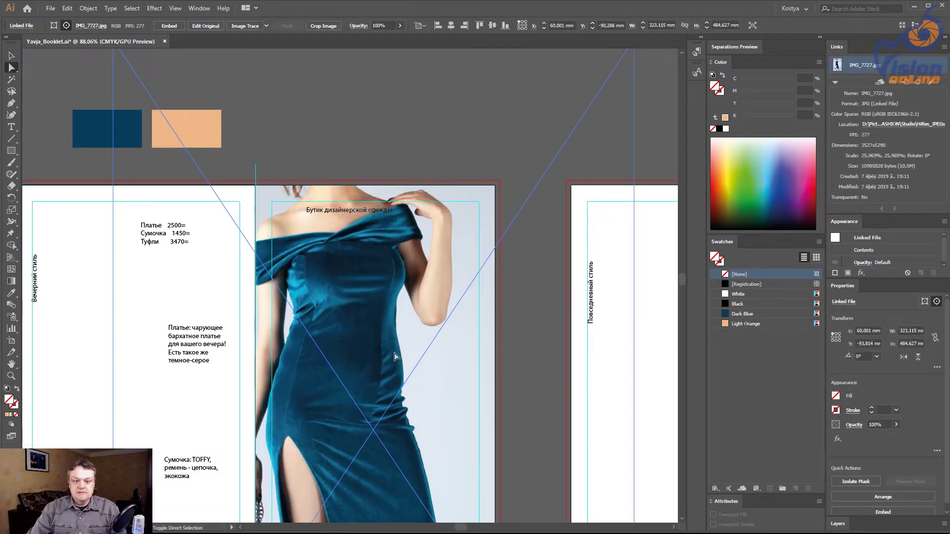
{"action": "key", "text": "shift+Down"}
{"action": "key", "text": "shift+Down"}
{"action": "key", "text": "shift+Down"}
{"action": "key", "text": "shift+Down"}
{"action": "key", "text": "shift+Down"}
{"action": "key", "text": "shift+Down"}
{"action": "key", "text": "shift+Right"}
{"action": "key", "text": "shift+Right"}
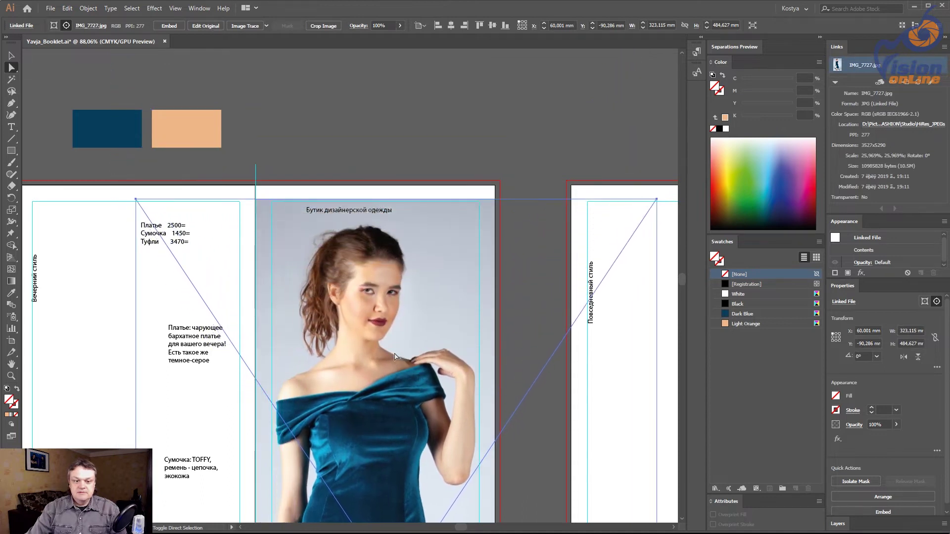
{"action": "key", "text": "shift+Right"}
{"action": "key", "text": "shift+Right"}
{"action": "key", "text": "ctrl+minus"}
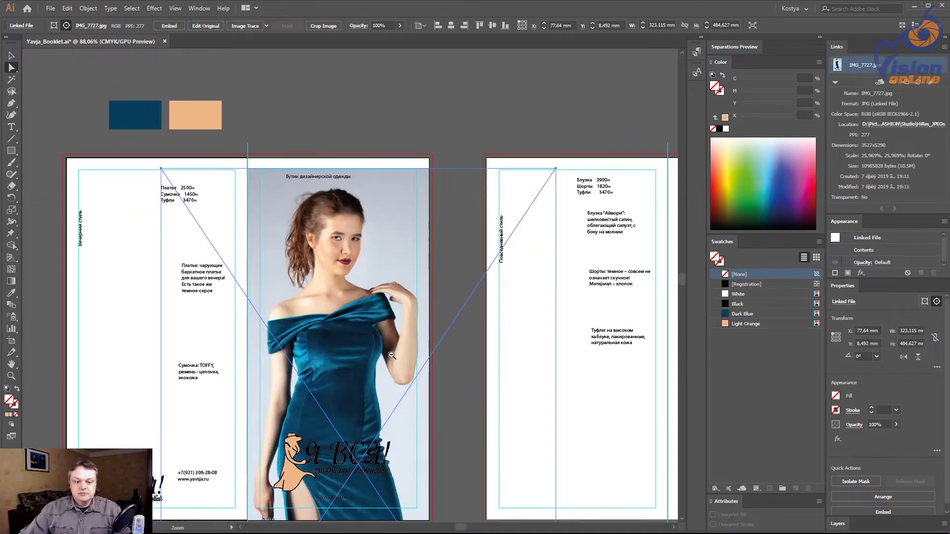
{"action": "key", "text": "shift+Right"}
{"action": "key", "text": "ctrl+minus"}
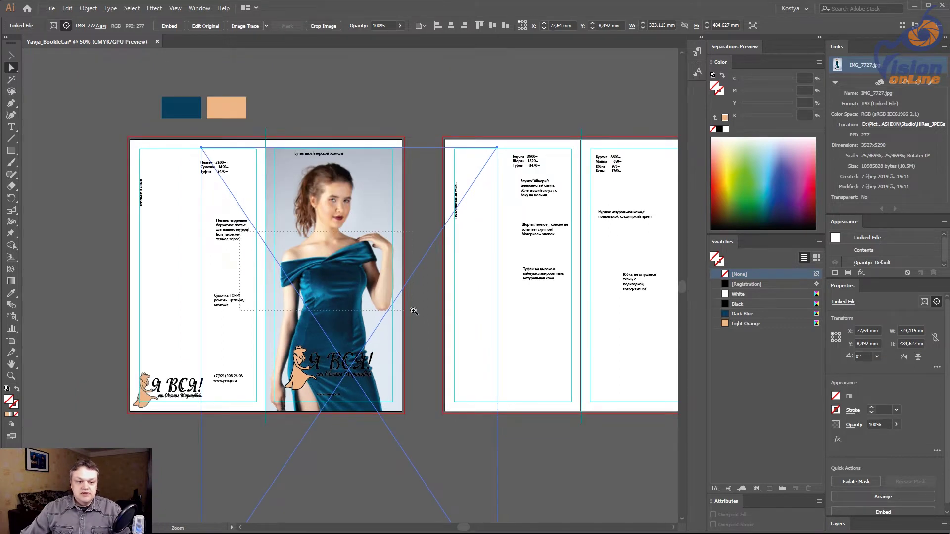
{"action": "scroll", "coordinate": [284, 267], "scroll_direction": "up", "scroll_amount": 5}
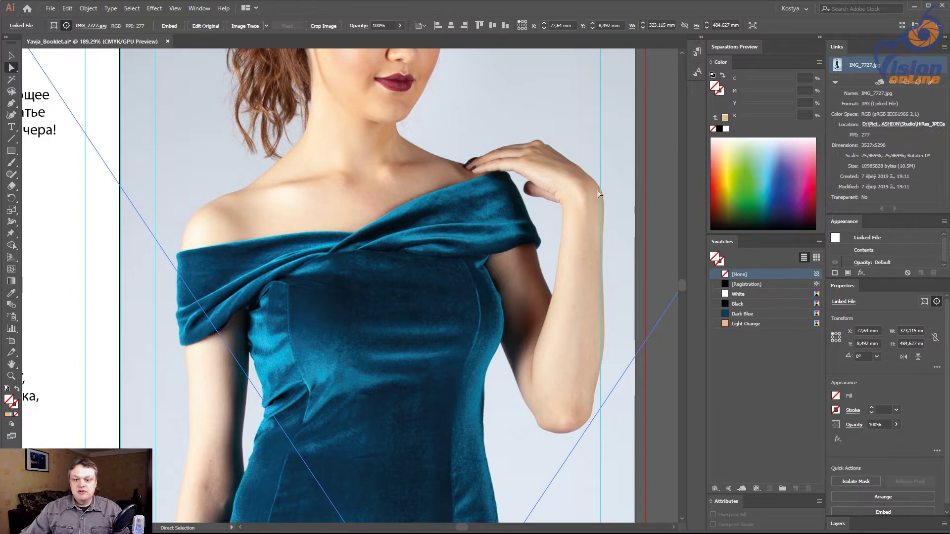
{"action": "key", "text": "ctrl+alt+0"}
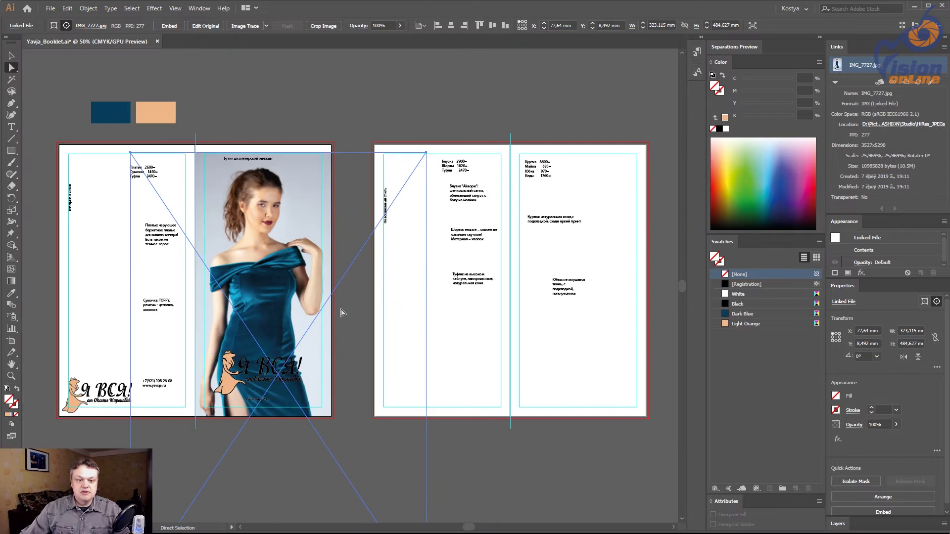
{"action": "scroll", "coordinate": [341, 312], "scroll_direction": "down", "scroll_amount": 3}
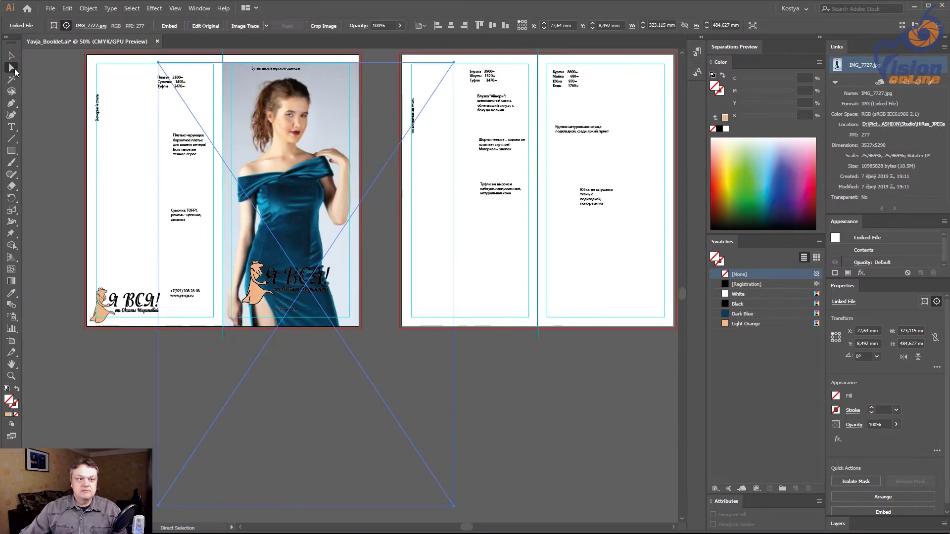
Step: Resize the whole photo from its corner handles to about 367 mm wide
{"action": "left_click", "coordinate": [12, 56]}
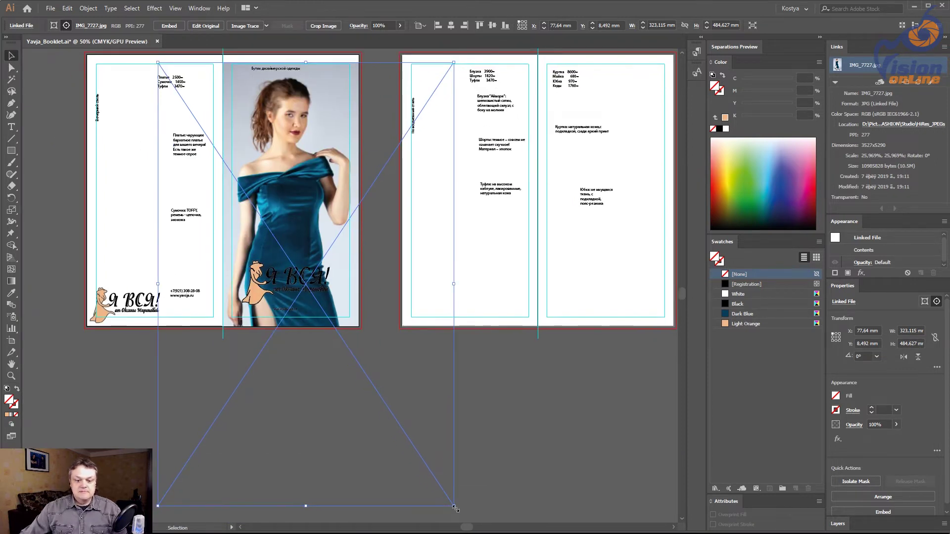
{"action": "left_click_drag", "start_coordinate": [455, 508], "coordinate": [499, 504]}
{"action": "scroll", "coordinate": [405, 352], "scroll_direction": "up", "scroll_amount": 5}
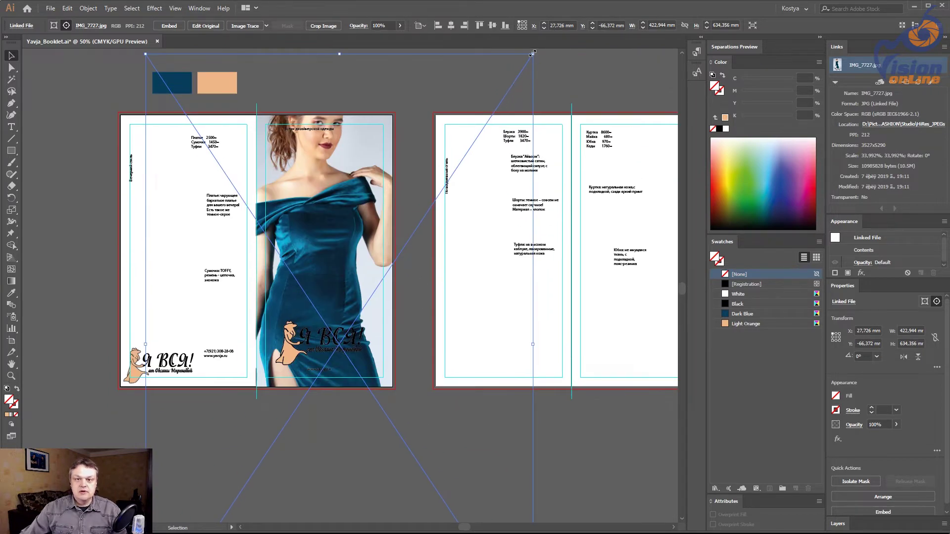
{"action": "left_click_drag", "start_coordinate": [533, 52], "coordinate": [511, 86]}
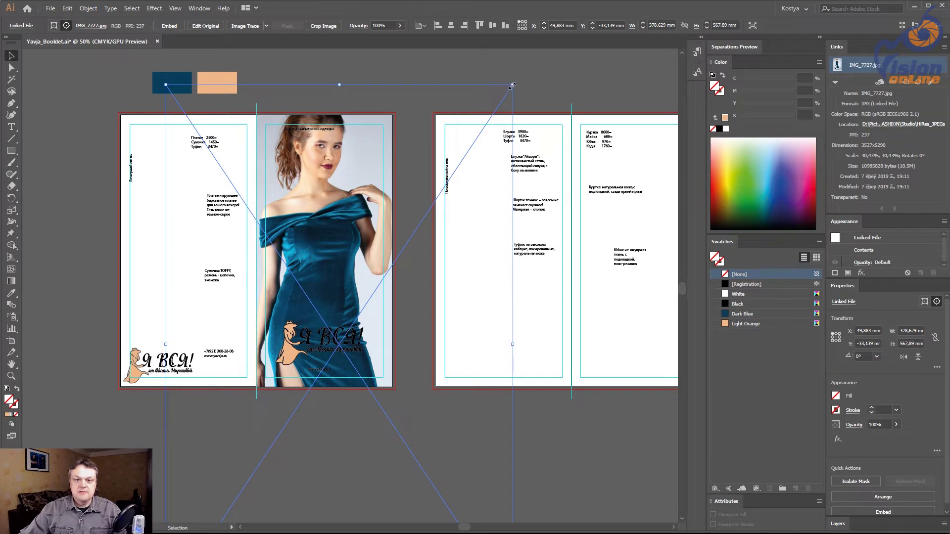
{"action": "left_click_drag", "start_coordinate": [512, 84], "coordinate": [507, 92]}
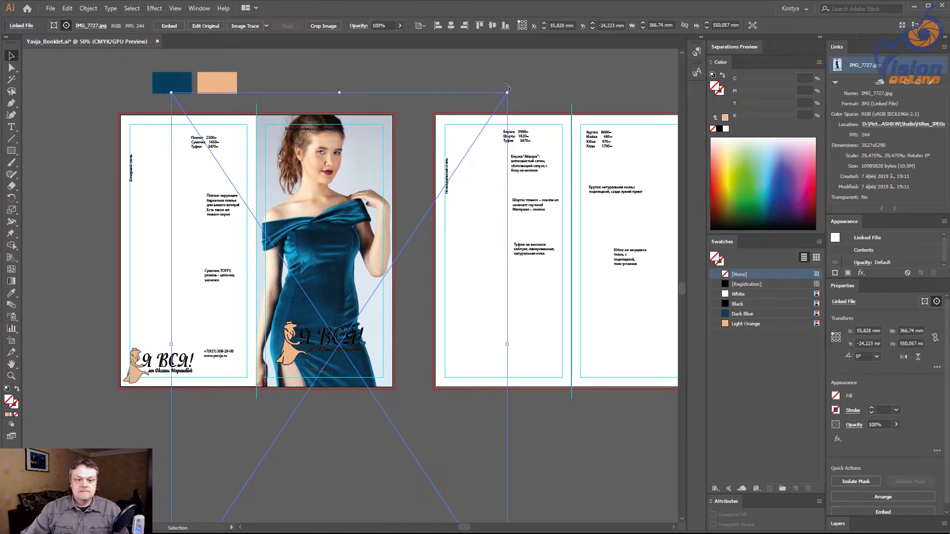
Step: Nudge the photo down about 28 mm and trim its width slightly from the bottom-left
{"action": "key", "text": "Right"}
{"action": "key", "text": "shift+Down"}
{"action": "key", "text": "shift+Down"}
{"action": "key", "text": "shift+Down"}
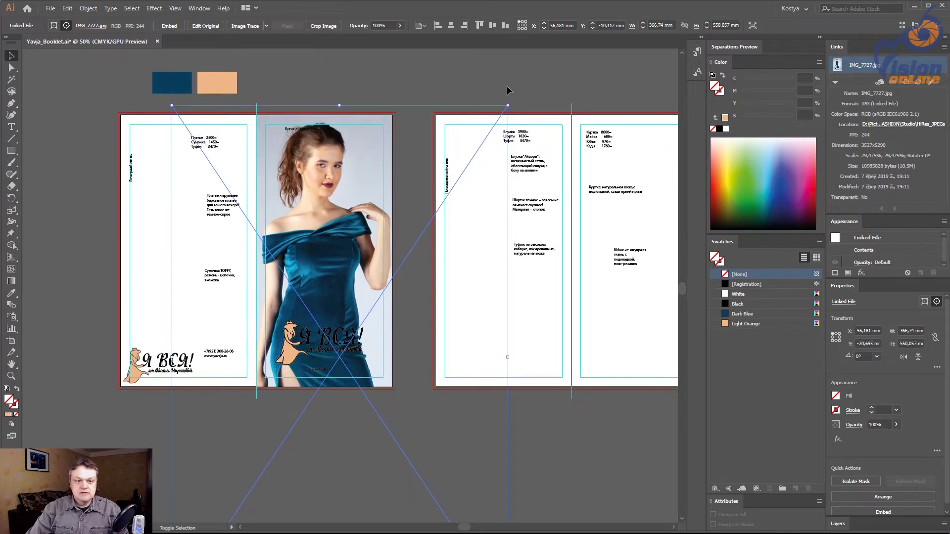
{"action": "key", "text": "shift+Down"}
{"action": "key", "text": "shift+Down"}
{"action": "key", "text": "shift+Down"}
{"action": "key", "text": "shift+Down"}
{"action": "key", "text": "shift+Down"}
{"action": "key", "text": "shift+Down"}
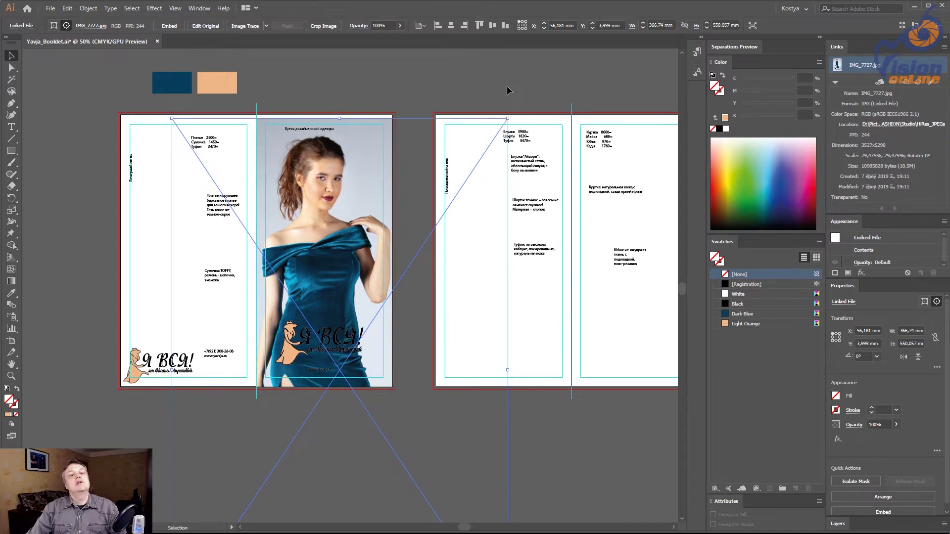
{"action": "key", "text": "shift+Down"}
{"action": "key", "text": "Down"}
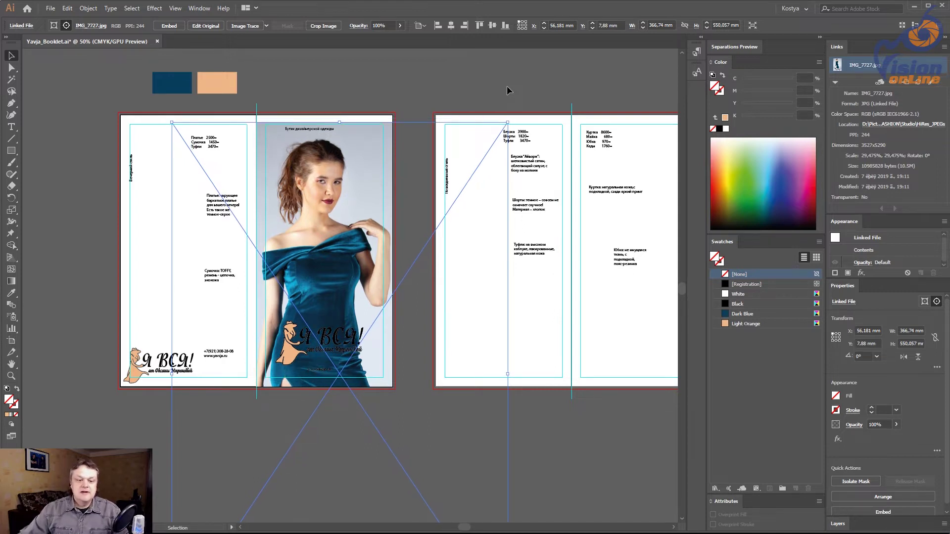
{"action": "left_click_drag", "start_coordinate": [391, 191], "coordinate": [399, 154]}
{"action": "scroll", "coordinate": [279, 354], "scroll_direction": "down", "scroll_amount": 2}
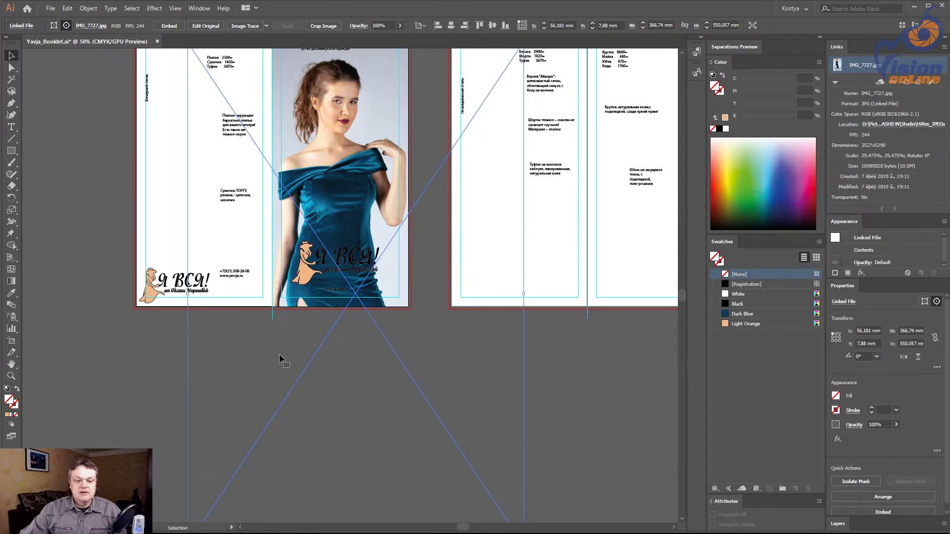
{"action": "scroll", "coordinate": [239, 365], "scroll_direction": "down", "scroll_amount": 3}
{"action": "left_click_drag", "start_coordinate": [202, 476], "coordinate": [203, 475]}
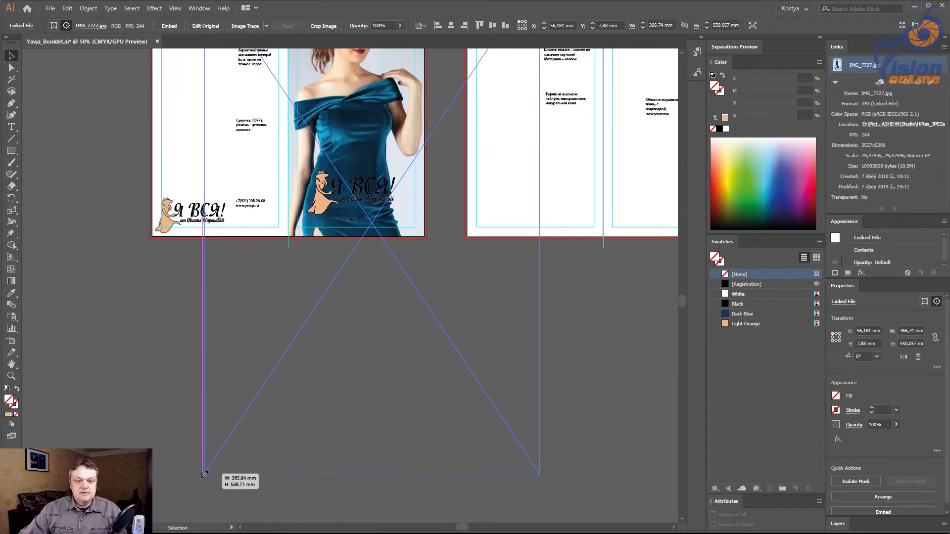
{"action": "left_click", "coordinate": [183, 293]}
{"action": "scroll", "coordinate": [188, 316], "scroll_direction": "up", "scroll_amount": 5}
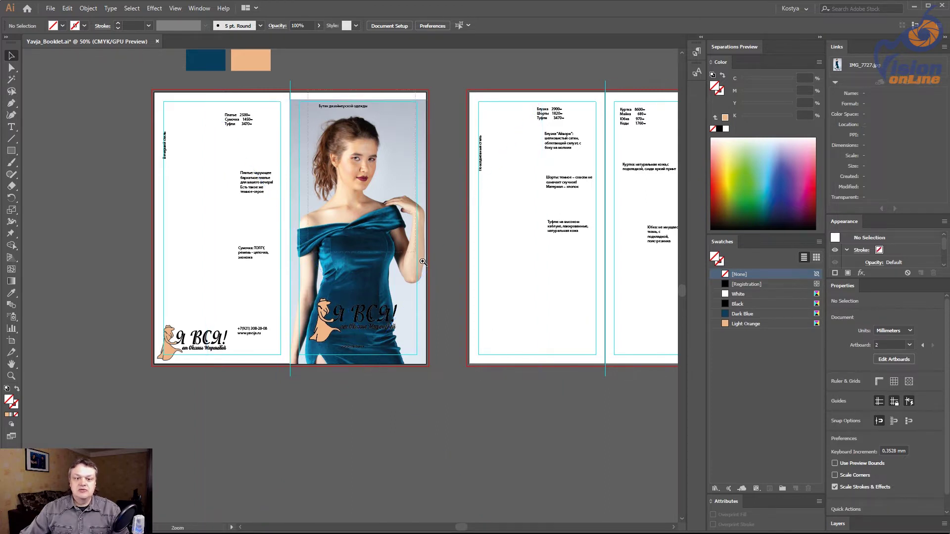
Step: Review the clipped photo on the first spread and save the booklet with Ctrl+S
{"action": "scroll", "coordinate": [443, 297], "scroll_direction": "up", "scroll_amount": 3}
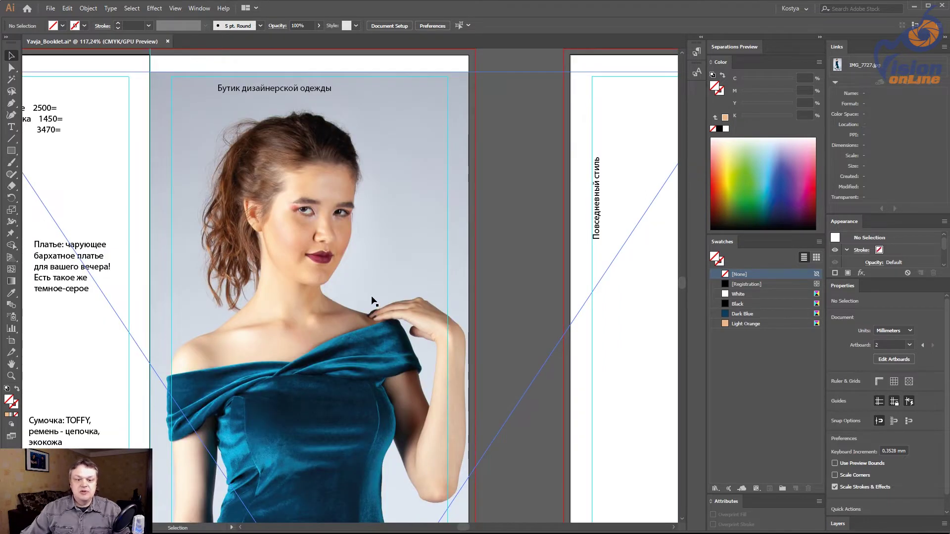
{"action": "scroll", "coordinate": [372, 300], "scroll_direction": "down", "scroll_amount": 1}
{"action": "scroll", "coordinate": [372, 301], "scroll_direction": "down", "scroll_amount": 2}
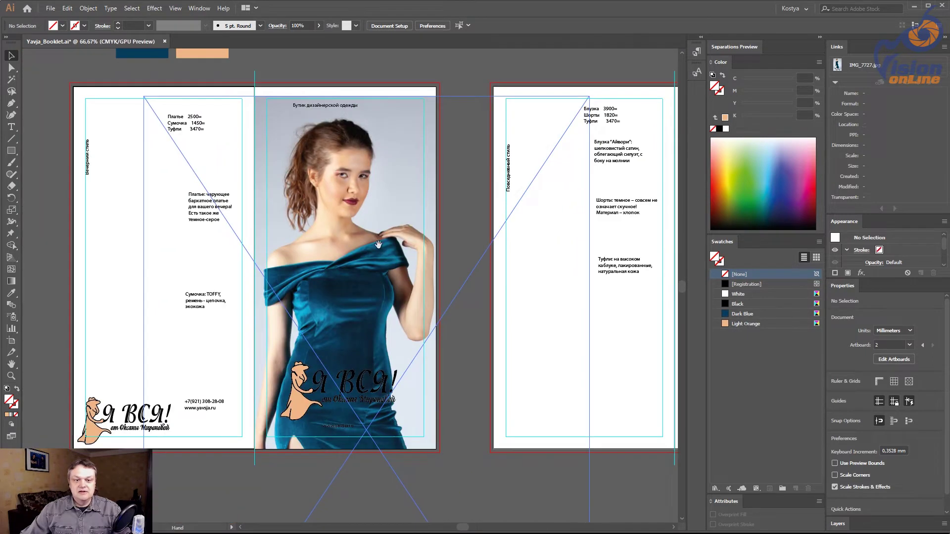
{"action": "scroll", "coordinate": [376, 250], "scroll_direction": "down", "scroll_amount": 1}
{"action": "scroll", "coordinate": [374, 258], "scroll_direction": "down", "scroll_amount": 1}
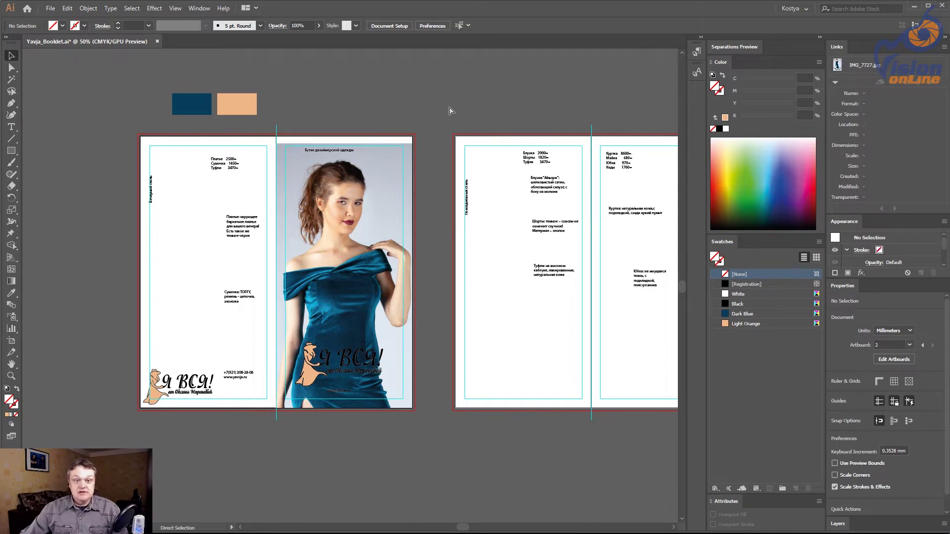
{"action": "key", "text": "ctrl+s"}
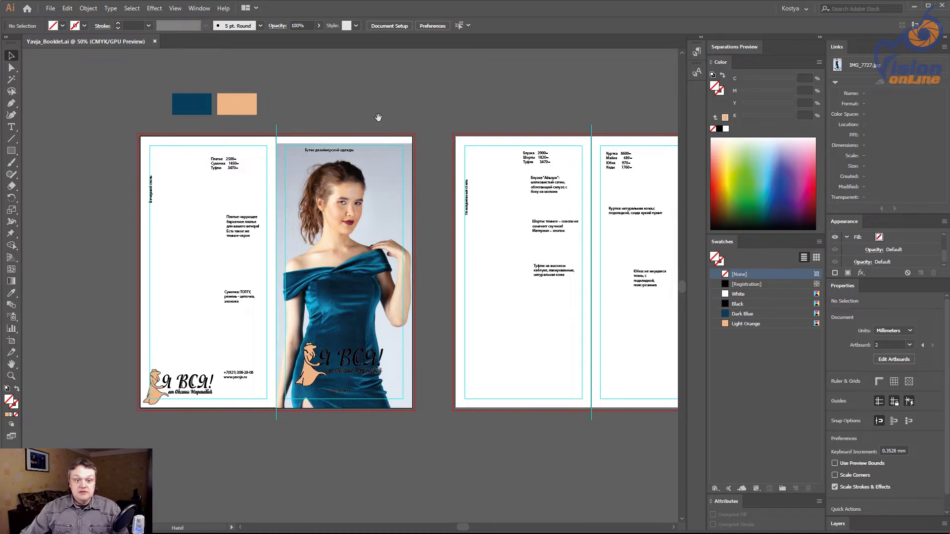
{"action": "left_click_drag", "start_coordinate": [377, 117], "coordinate": [418, 118]}
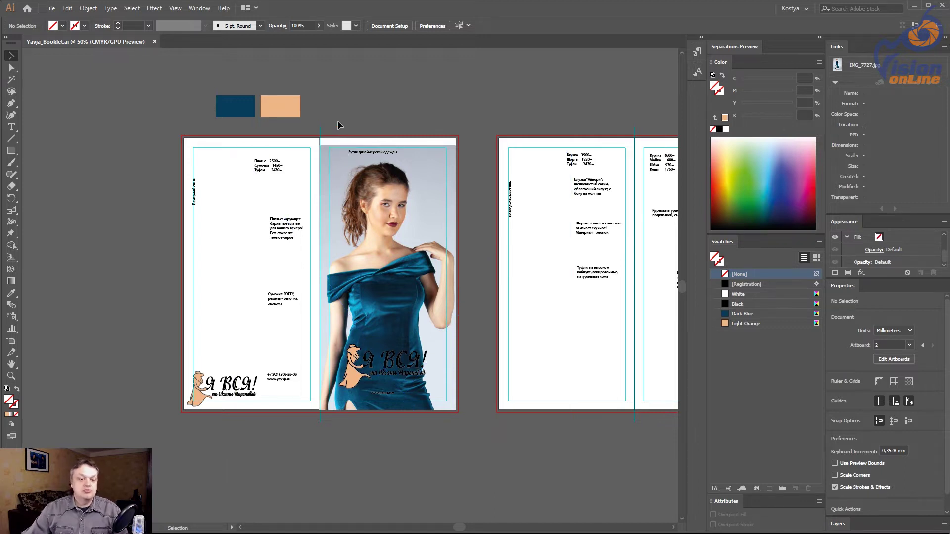
{"action": "key", "text": "ctrl+z"}
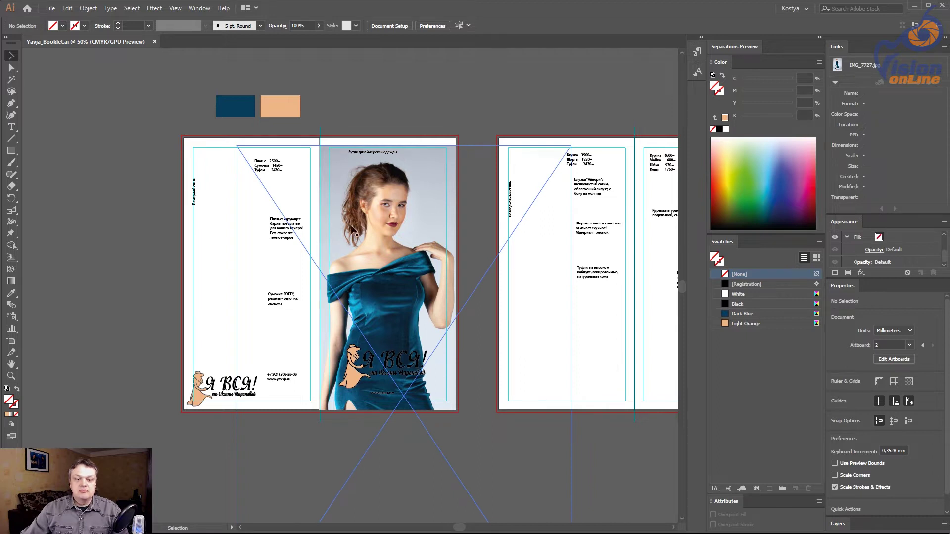
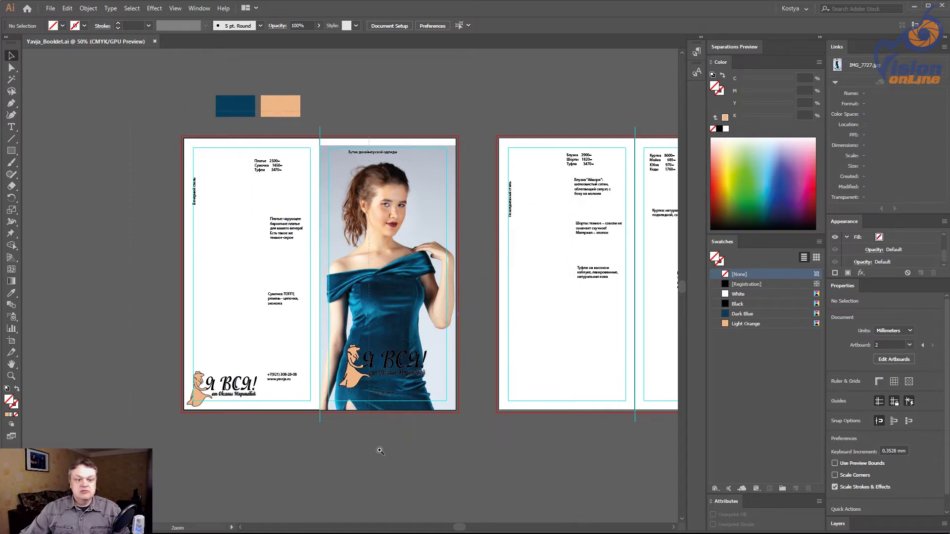
Step: Zoom in on the first booklet spread, then switch over to Lightroom Classic
{"action": "left_click_drag", "start_coordinate": [380, 451], "coordinate": [415, 403]}
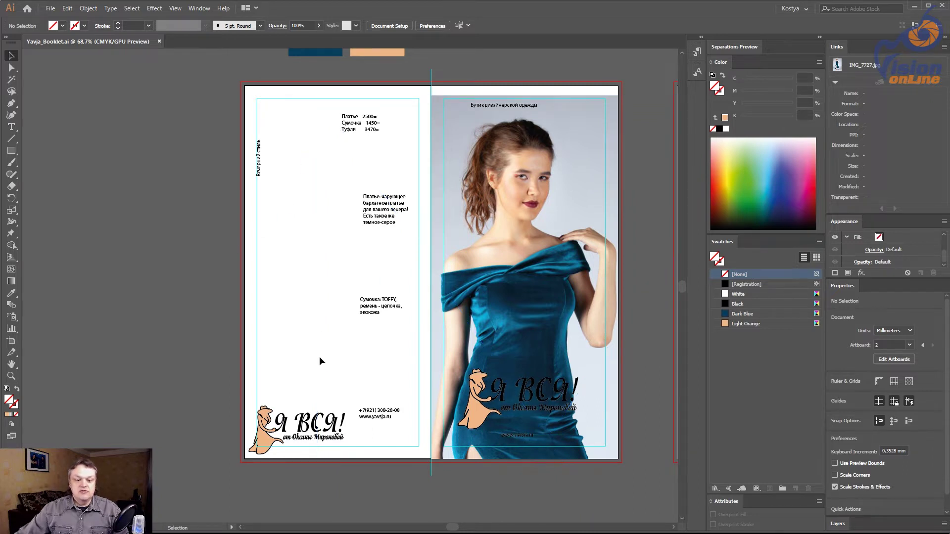
{"action": "key", "text": "alt+Tab"}
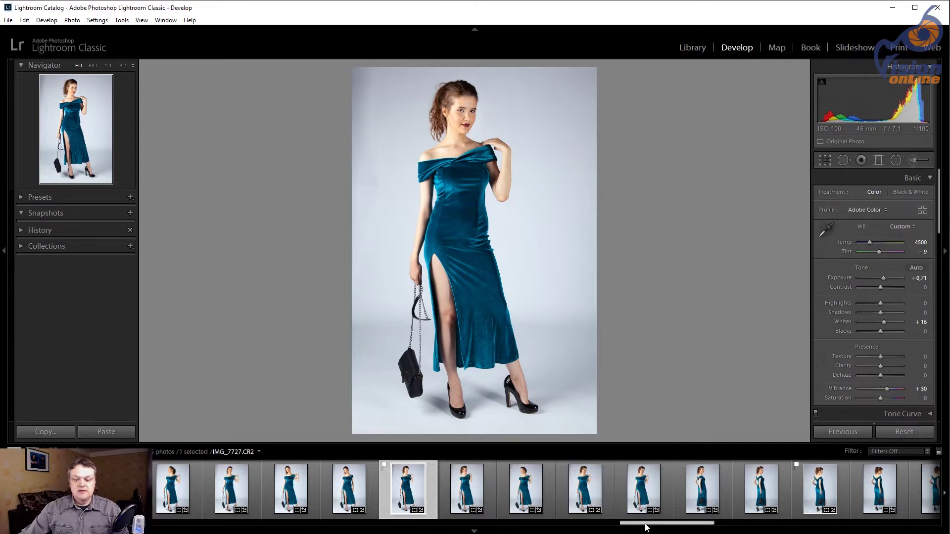
Step: Open the back-view dress photo IMG_7734.CR2 from the filmstrip in Develop
{"action": "left_click_drag", "start_coordinate": [647, 527], "coordinate": [670, 529]}
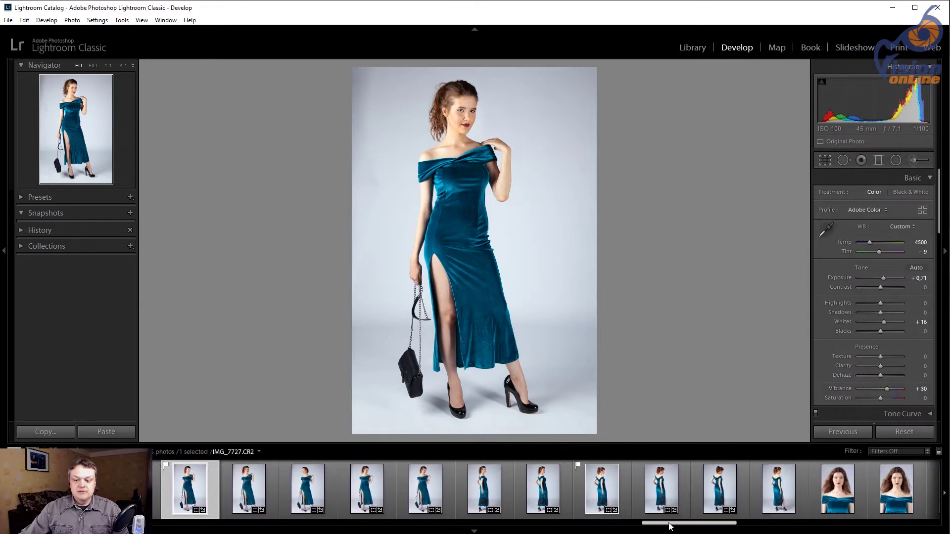
{"action": "mouse_move", "coordinate": [601, 488]}
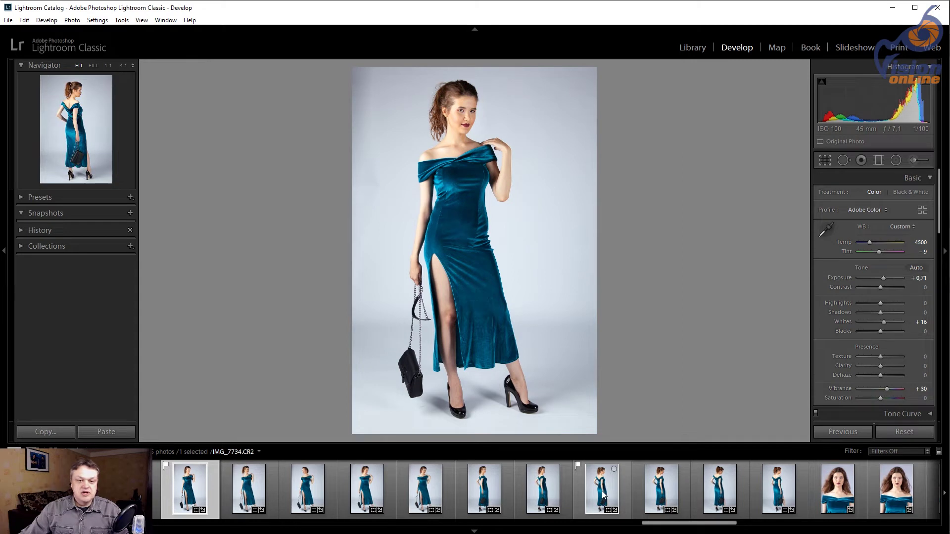
{"action": "left_click", "coordinate": [603, 494]}
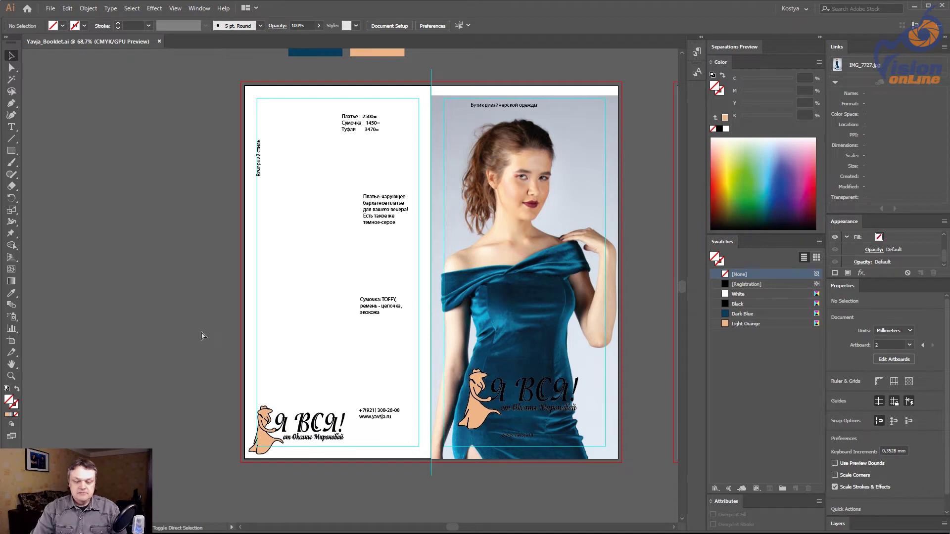
Step: Place IMG_7734.jpg onto the Illustrator canvas
{"action": "key", "text": "ctrl+shift+p"}
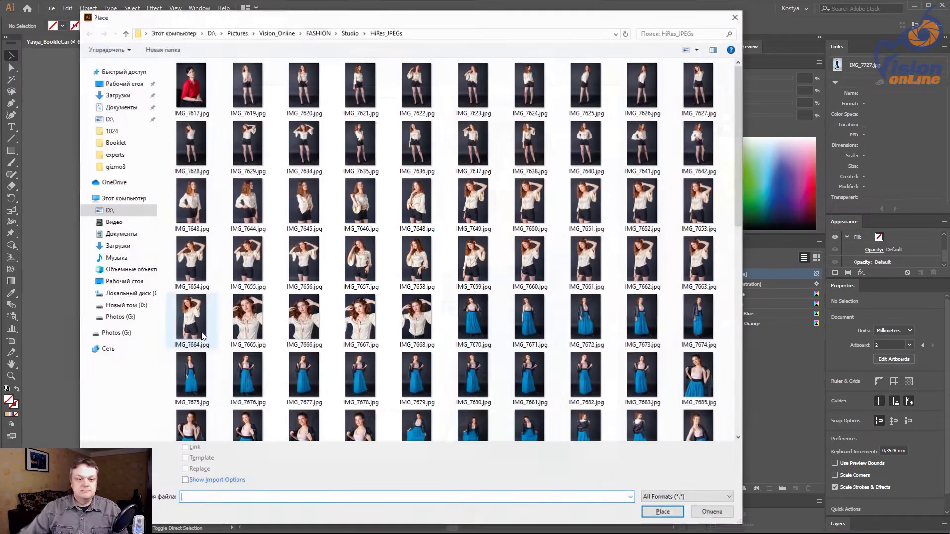
{"action": "left_click_drag", "start_coordinate": [740, 166], "coordinate": [777, 328]}
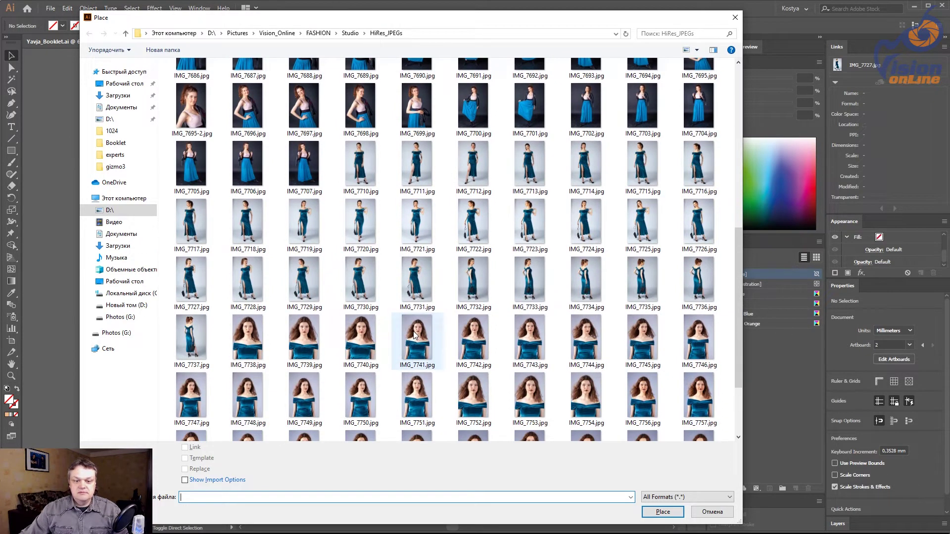
{"action": "double_click", "coordinate": [598, 291]}
{"action": "left_click", "coordinate": [173, 194]}
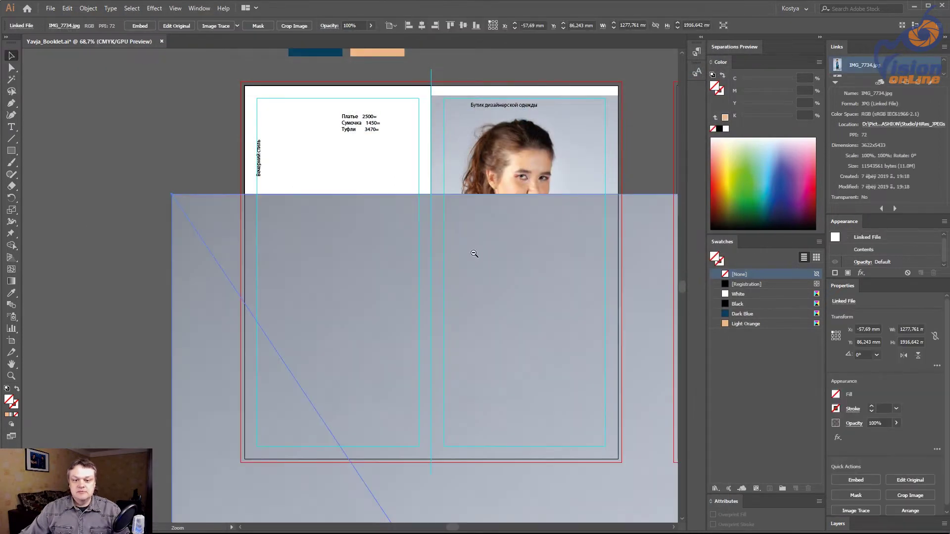
Step: Scale the placed IMG_7734 photo down to a small thumbnail
{"action": "scroll", "coordinate": [473, 254], "scroll_direction": "down", "scroll_amount": 3}
{"action": "scroll", "coordinate": [303, 402], "scroll_direction": "down", "scroll_amount": 2}
{"action": "scroll", "coordinate": [303, 402], "scroll_direction": "down", "scroll_amount": 1}
{"action": "left_click_drag", "start_coordinate": [304, 402], "coordinate": [316, 168]}
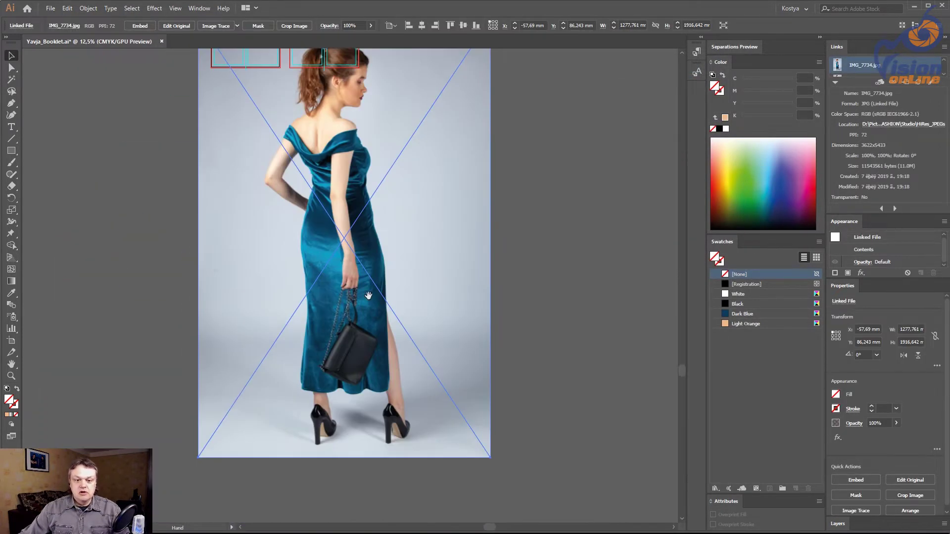
{"action": "left_click_drag", "start_coordinate": [492, 458], "coordinate": [224, 58]}
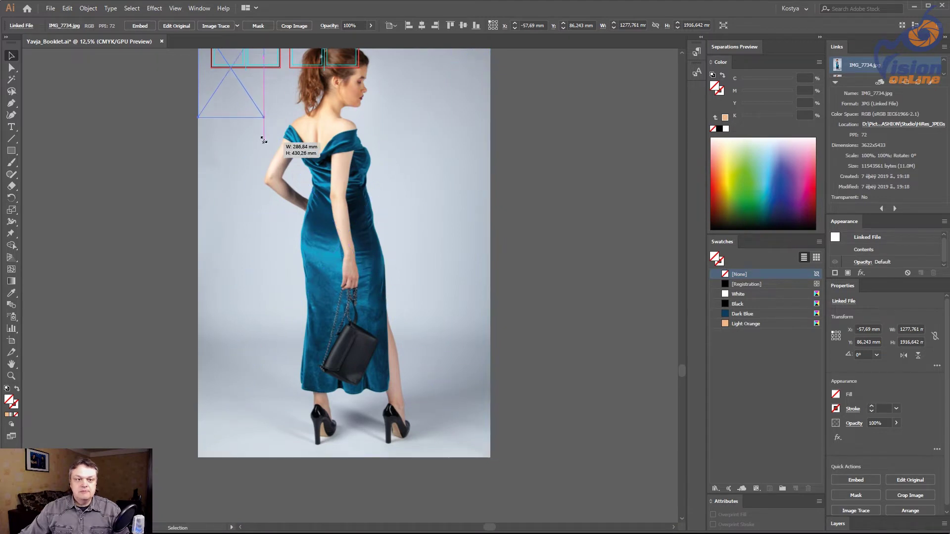
{"action": "mouse_move", "coordinate": [243, 97]}
{"action": "left_mouse_down"}
{"action": "mouse_move", "coordinate": [266, 273]}
{"action": "mouse_move", "coordinate": [348, 244]}
{"action": "left_mouse_up"}
Step: Position the thumbnail on the left page beside the price text and save the booklet
{"action": "scroll", "coordinate": [215, 202], "scroll_direction": "up", "scroll_amount": 4}
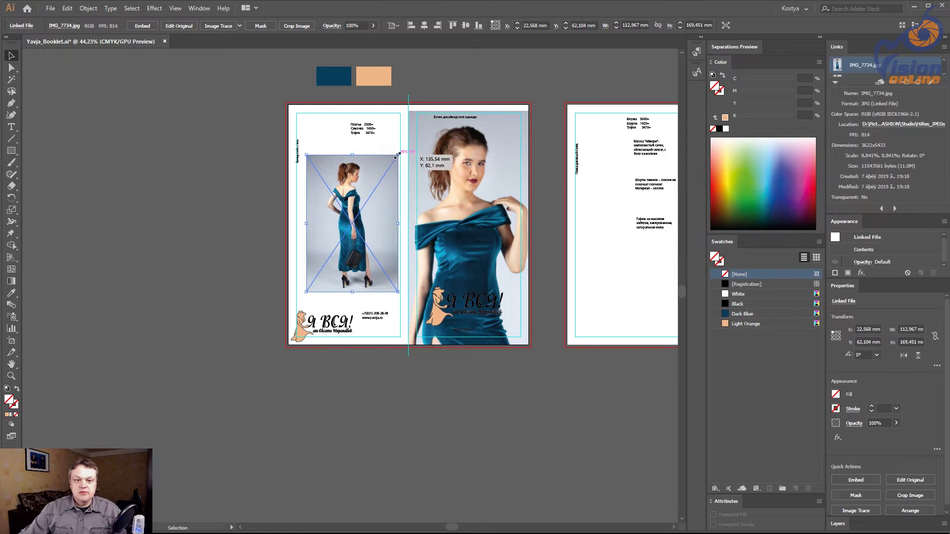
{"action": "left_click_drag", "start_coordinate": [398, 155], "coordinate": [381, 176]}
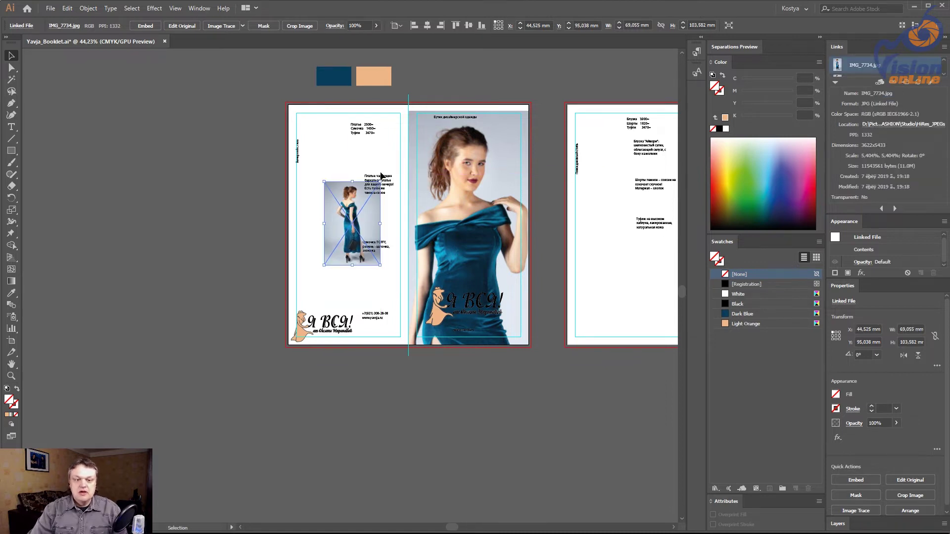
{"action": "left_click", "coordinate": [265, 217]}
{"action": "left_click_drag", "start_coordinate": [355, 217], "coordinate": [378, 211]}
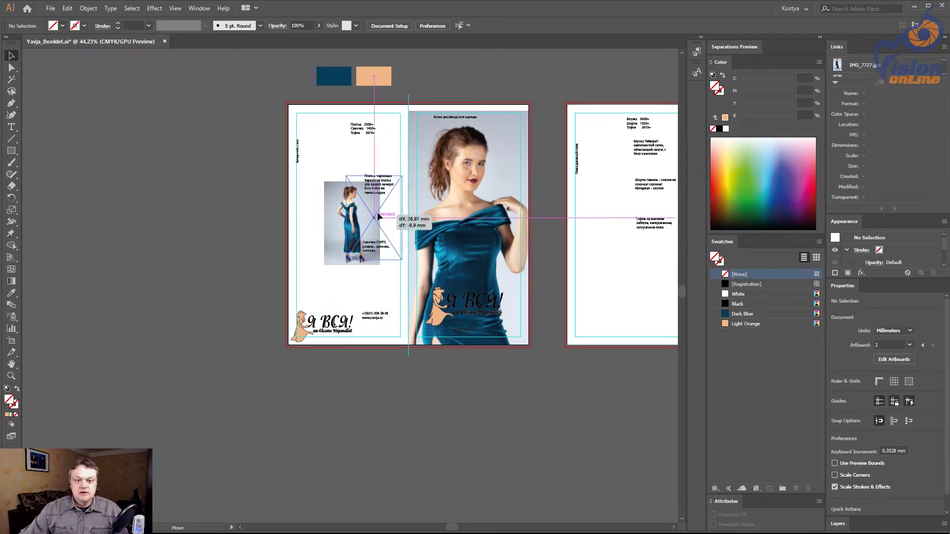
{"action": "left_click", "coordinate": [184, 217]}
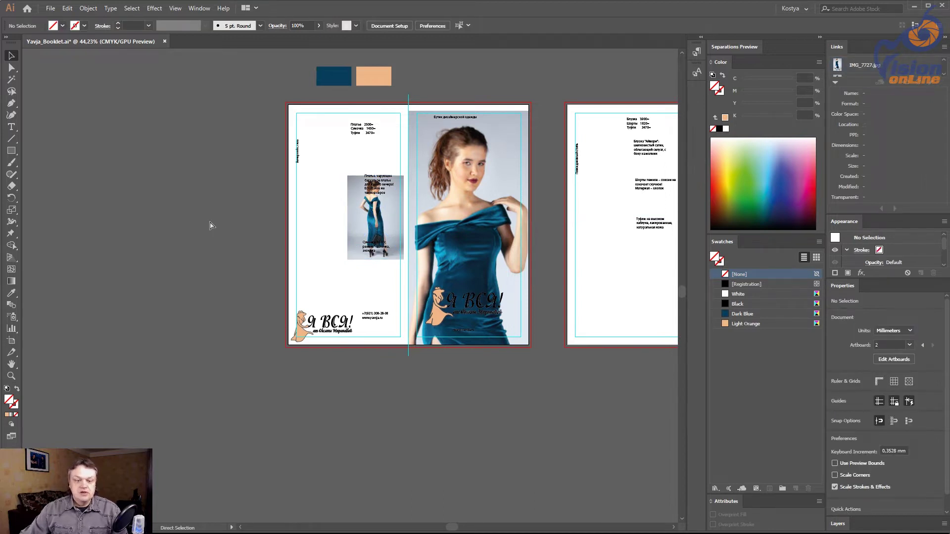
{"action": "key", "text": "ctrl+s"}
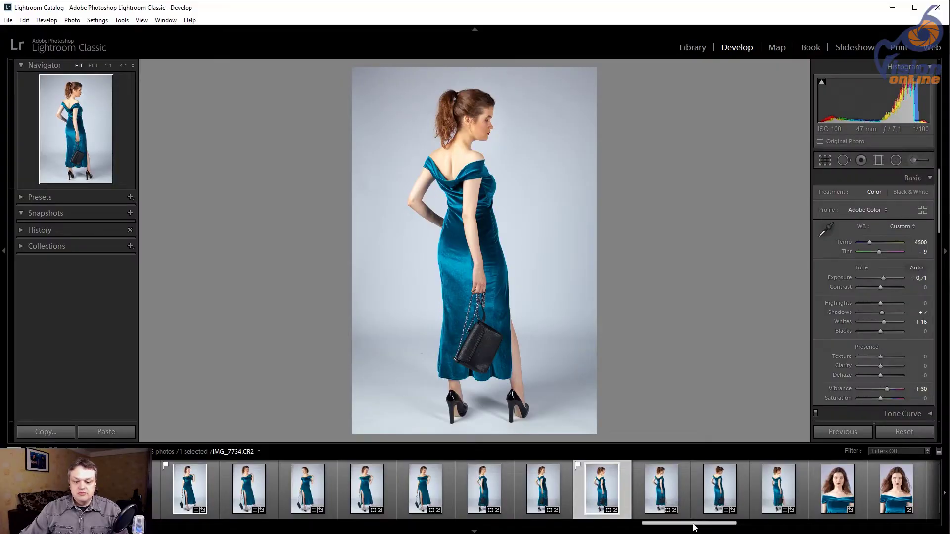
Step: Pick the front-view photo IMG_7722.CR2 in Lightroom, then return to the Illustrator booklet
{"action": "left_click_drag", "start_coordinate": [693, 527], "coordinate": [655, 527]}
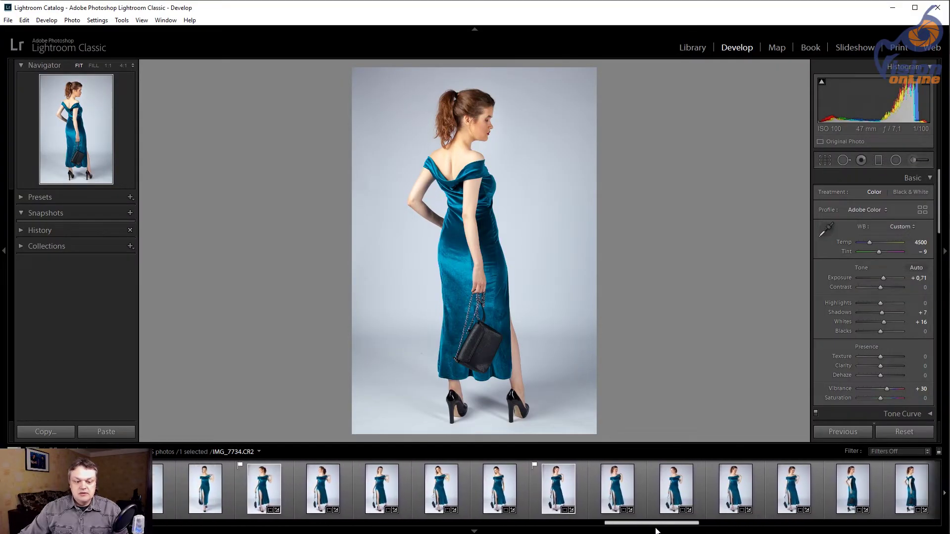
{"action": "left_click", "coordinate": [263, 490]}
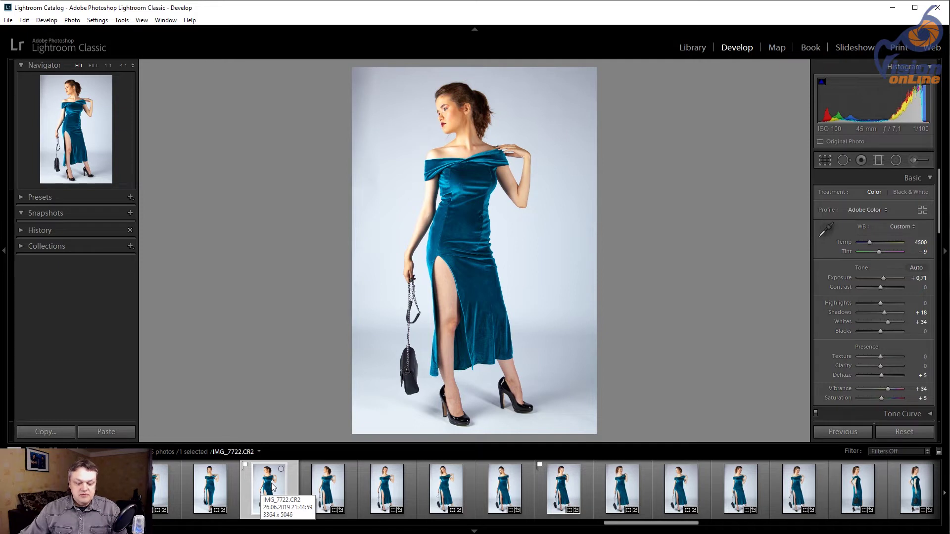
{"action": "key", "text": "alt+Tab"}
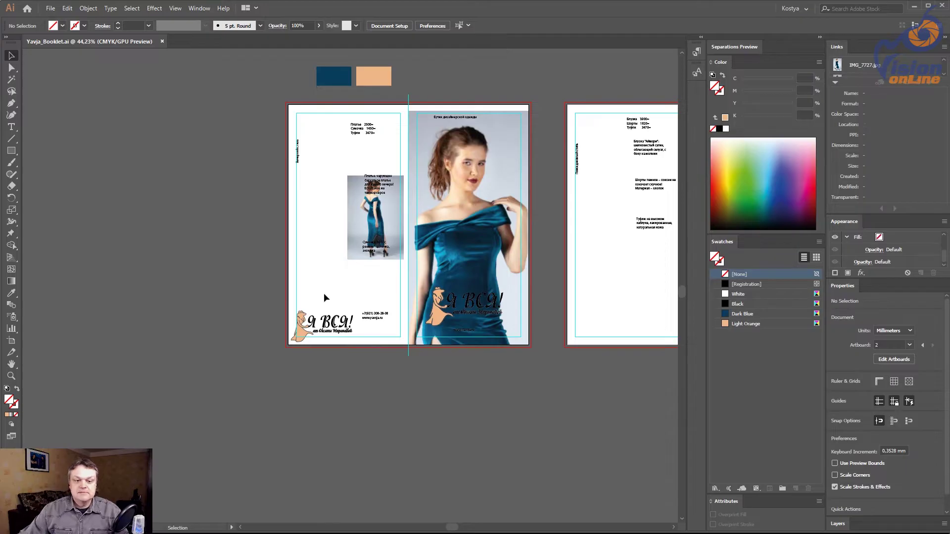
Step: Place IMG_7722.jpg onto the canvas and zoom out to see it whole
{"action": "key", "text": "shift+ctrl+p"}
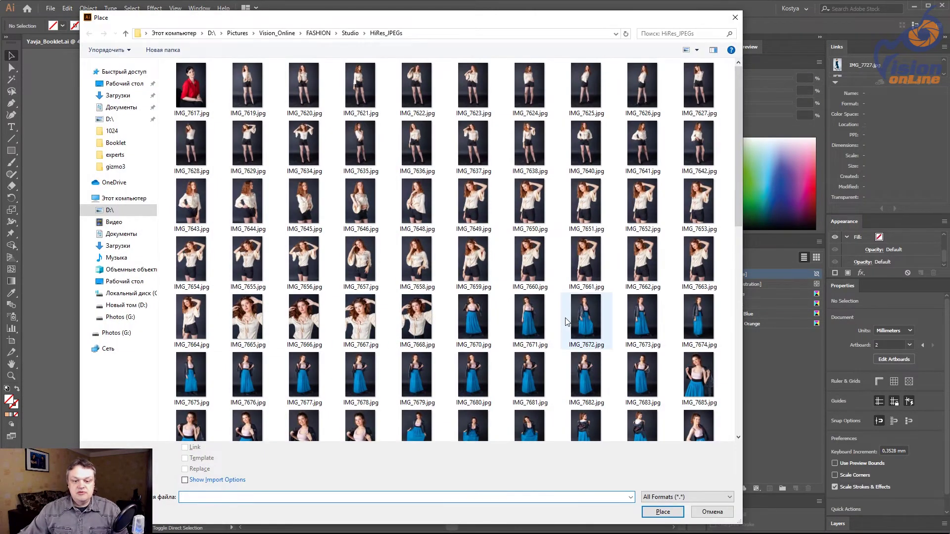
{"action": "scroll", "coordinate": [566, 322], "scroll_direction": "down", "scroll_amount": 8}
{"action": "scroll", "coordinate": [567, 321], "scroll_direction": "up", "scroll_amount": 2}
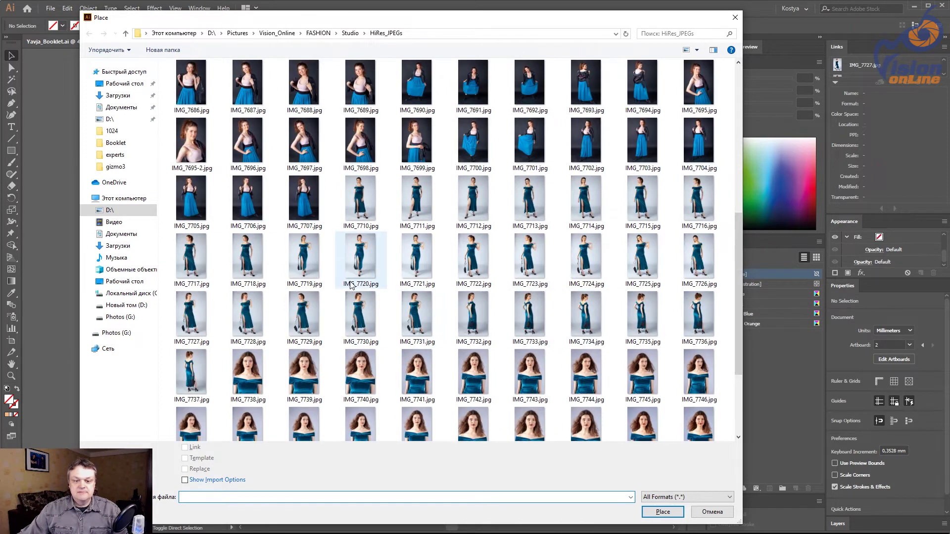
{"action": "double_click", "coordinate": [474, 257]}
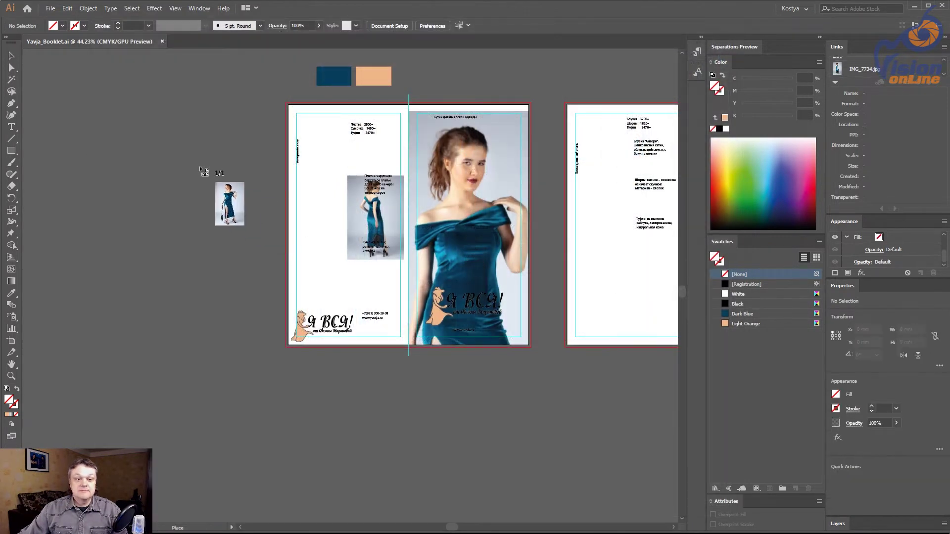
{"action": "left_click", "coordinate": [199, 167]}
{"action": "left_click", "coordinate": [433, 315], "text": "ctrl+alt"}
{"action": "left_click", "coordinate": [433, 315], "text": "ctrl+alt"}
{"action": "left_click", "coordinate": [432, 315], "text": "ctrl+alt"}
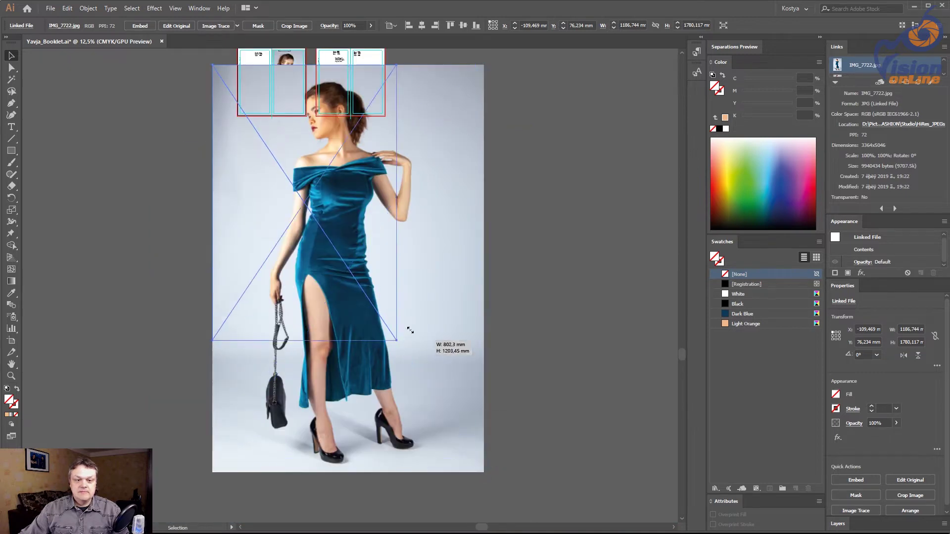
Step: Scale IMG_7722 to about 174 × 261 mm over the left page and send it to back
{"action": "left_click_drag", "start_coordinate": [485, 475], "coordinate": [283, 170]}
{"action": "scroll", "coordinate": [225, 245], "scroll_direction": "up", "scroll_amount": 5}
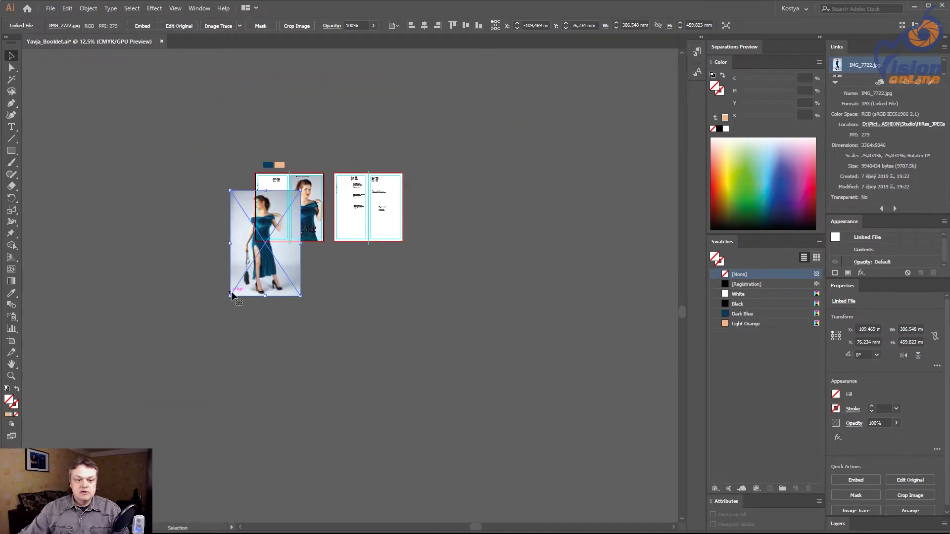
{"action": "left_click_drag", "start_coordinate": [232, 296], "coordinate": [260, 250]}
{"action": "left_click_drag", "start_coordinate": [218, 174], "coordinate": [301, 240]}
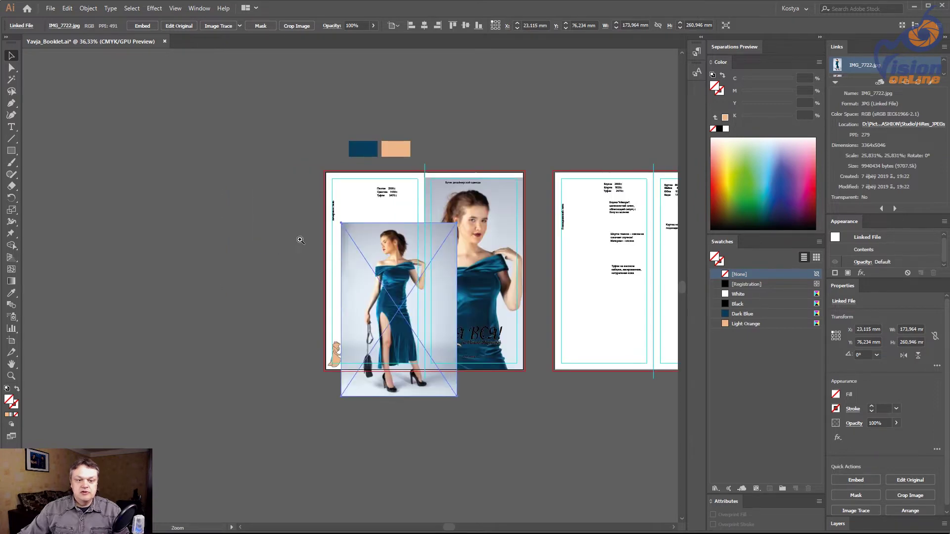
{"action": "left_click_drag", "start_coordinate": [380, 284], "coordinate": [352, 239]}
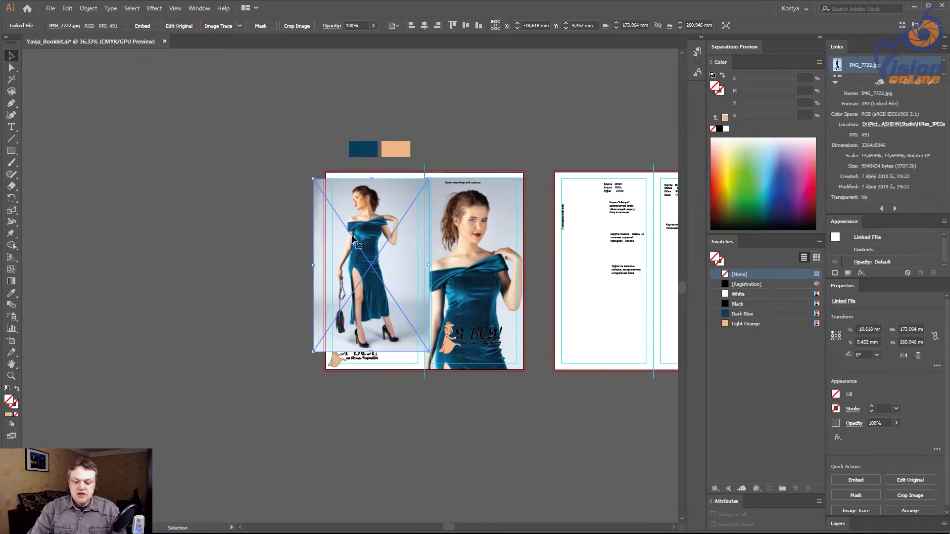
{"action": "key", "text": "ctrl+shift+bracketleft"}
Step: Nudge the left-page photo up so its top sits about 2.4 mm below the page top
{"action": "scroll", "coordinate": [371, 172], "scroll_direction": "up", "scroll_amount": 5}
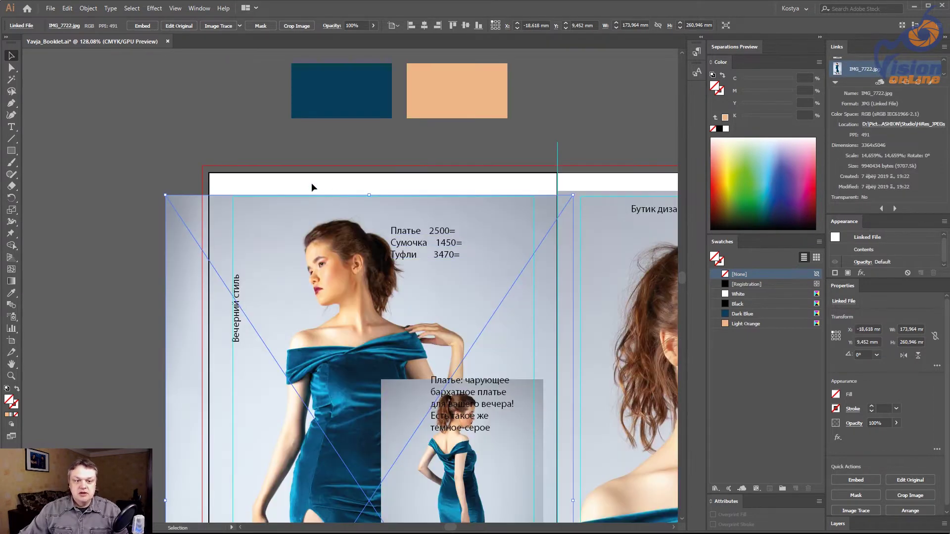
{"action": "left_click", "coordinate": [257, 176], "text": "shift"}
{"action": "right_click", "coordinate": [257, 176]}
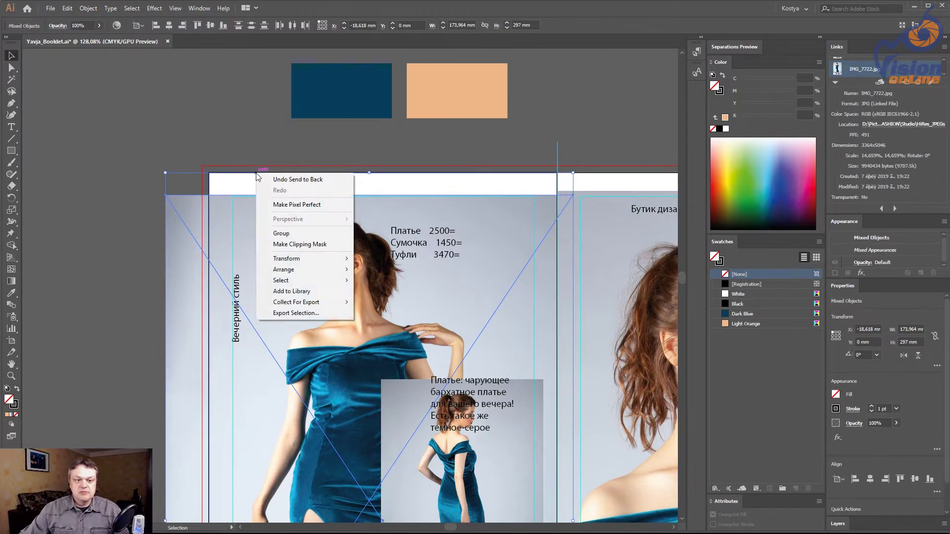
{"action": "left_click", "coordinate": [292, 245]}
{"action": "left_click", "coordinate": [124, 229]}
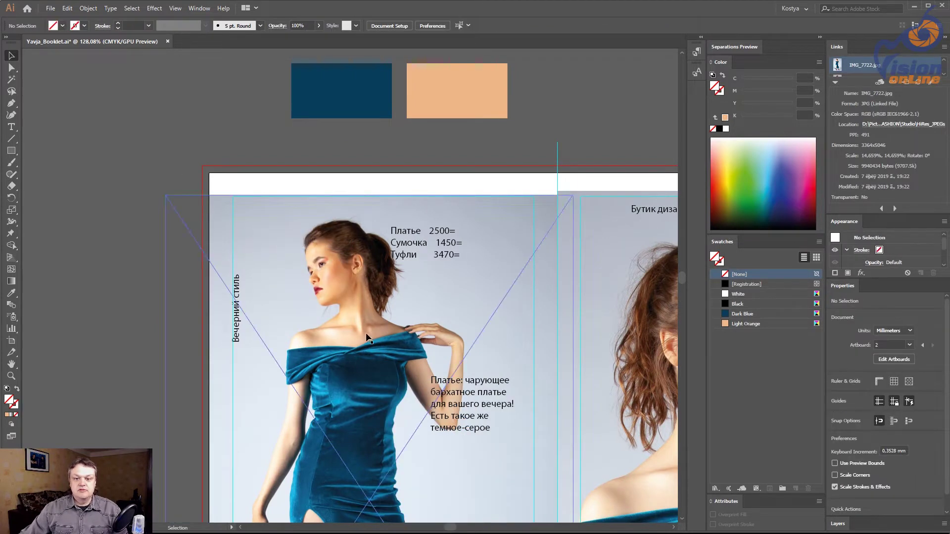
{"action": "key", "text": "ctrl+minus"}
{"action": "key", "text": "ctrl+minus"}
{"action": "left_click_drag", "start_coordinate": [363, 337], "coordinate": [348, 278]}
{"action": "key", "text": "a"}
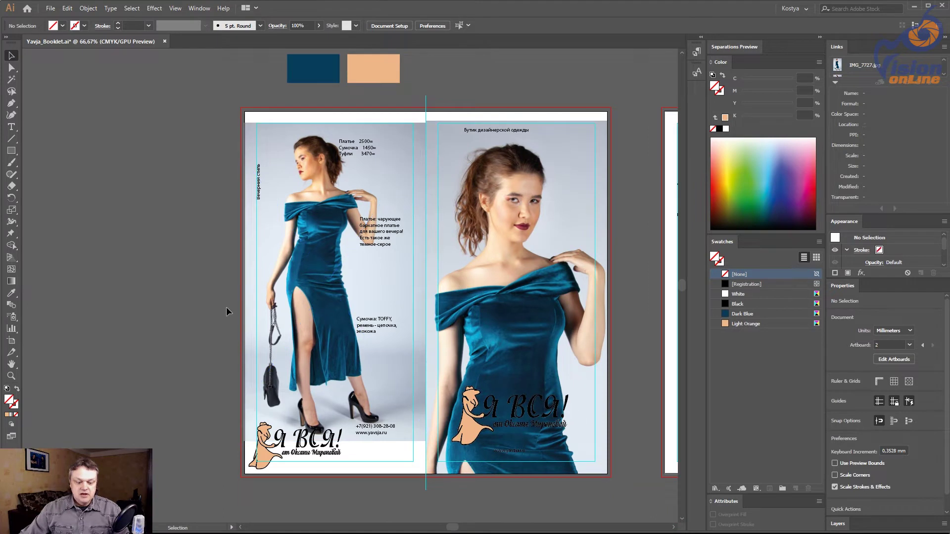
{"action": "left_click", "coordinate": [291, 309]}
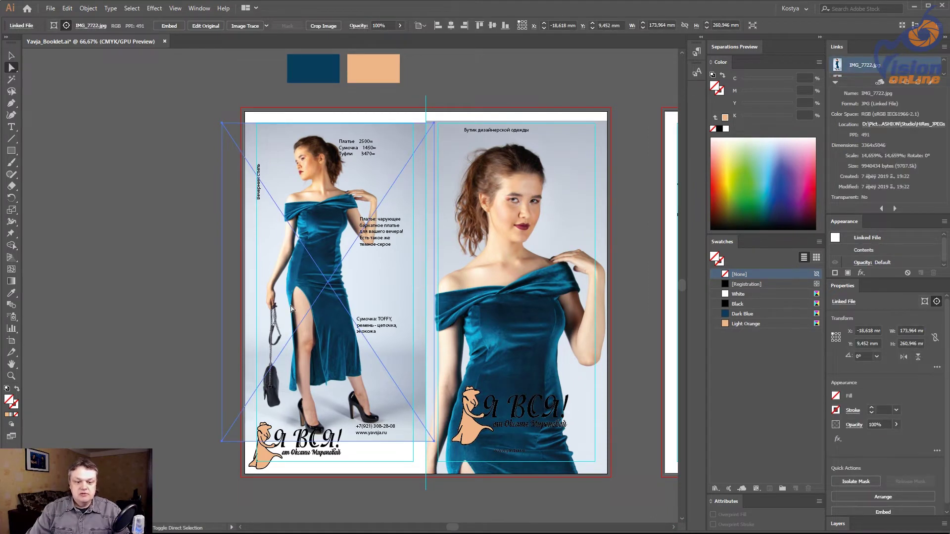
{"action": "key", "text": "shift+Up"}
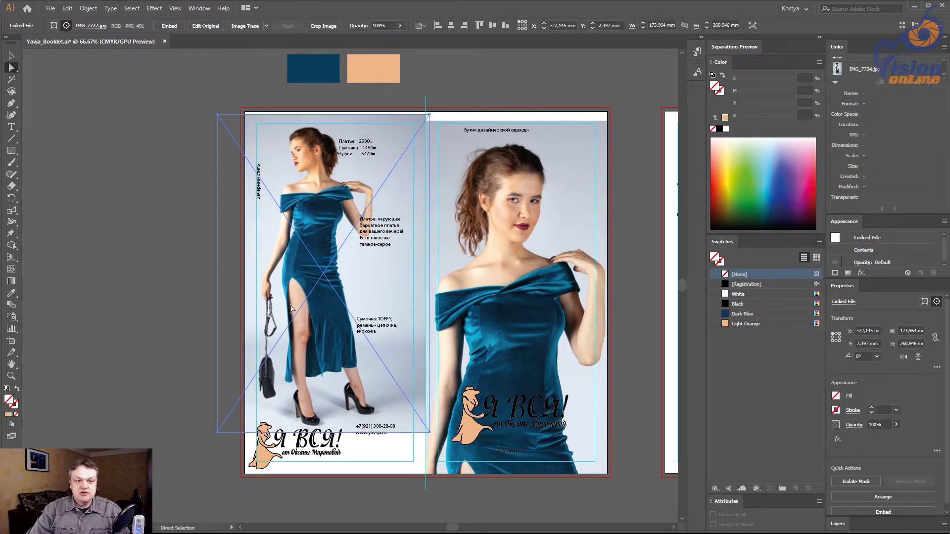
{"action": "key", "text": "shift+Left"}
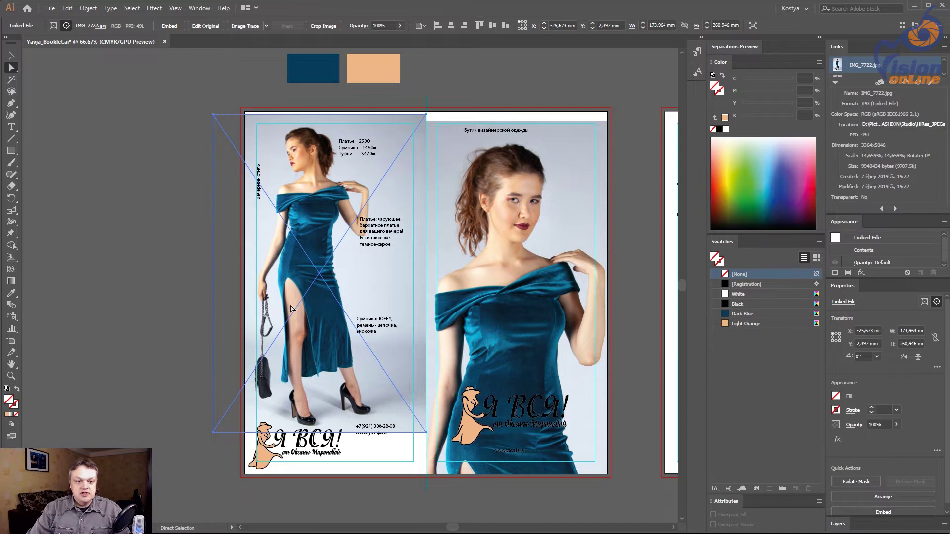
Step: Zoom in on the dress and bag, then pan to check the shoes, text and logo
{"action": "key", "text": "ctrl+space"}
{"action": "left_click_drag", "start_coordinate": [370, 360], "coordinate": [154, 258]}
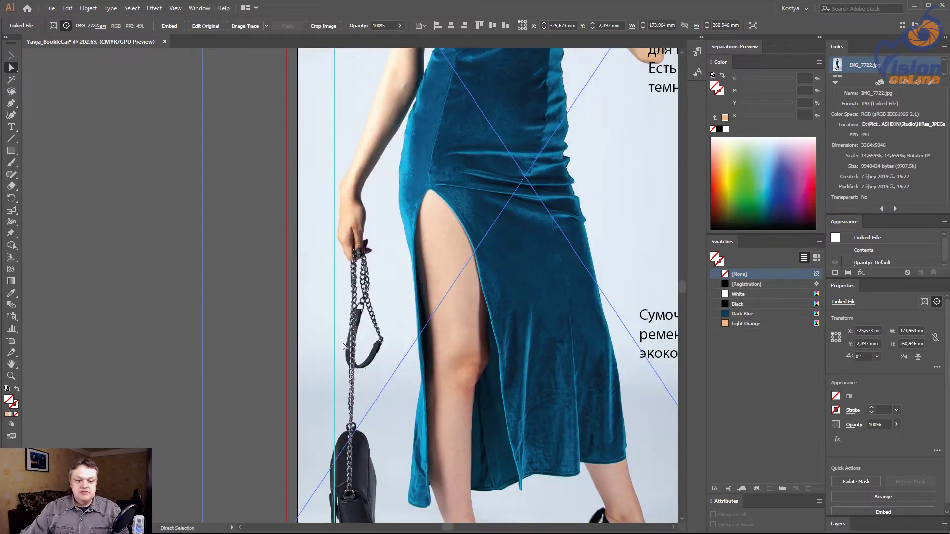
{"action": "left_click", "coordinate": [369, 398], "text": "ctrl+alt"}
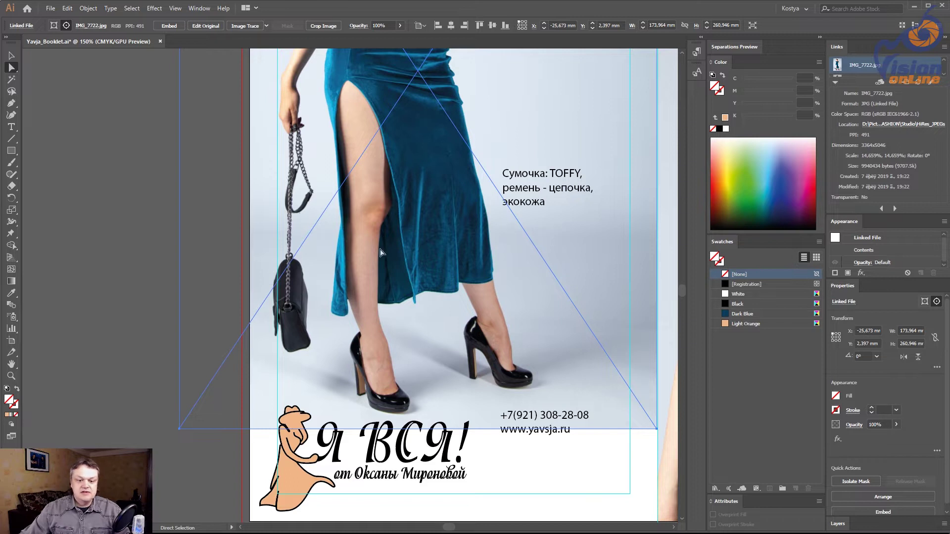
{"action": "left_click_drag", "start_coordinate": [380, 252], "coordinate": [329, 227]}
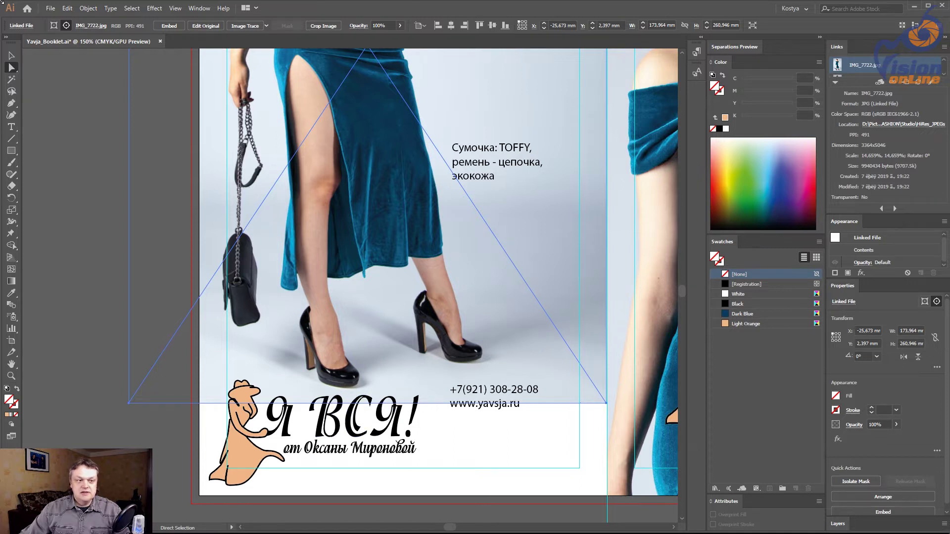
{"action": "left_click", "coordinate": [11, 56]}
Step: Shrink the left-page logo group slightly from its corner
{"action": "left_click", "coordinate": [347, 421]}
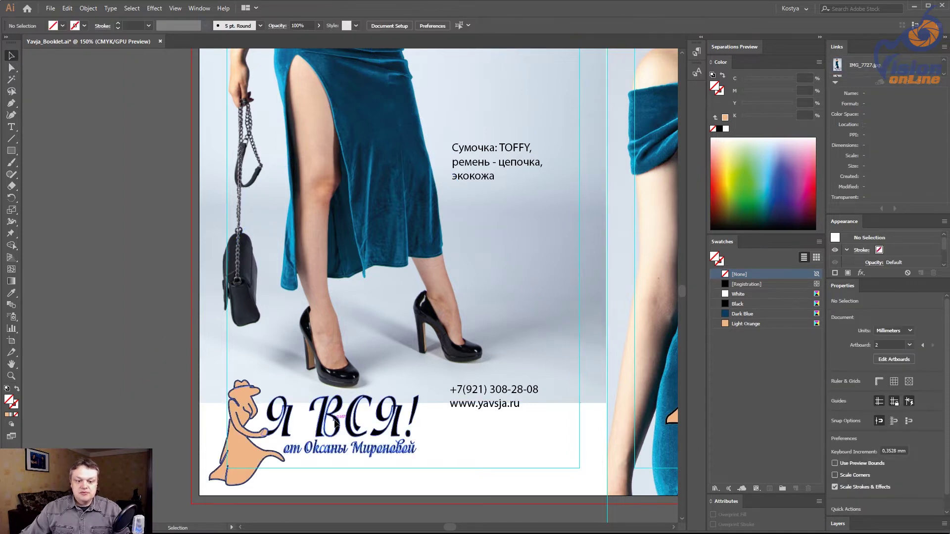
{"action": "left_click_drag", "start_coordinate": [419, 380], "coordinate": [401, 390]}
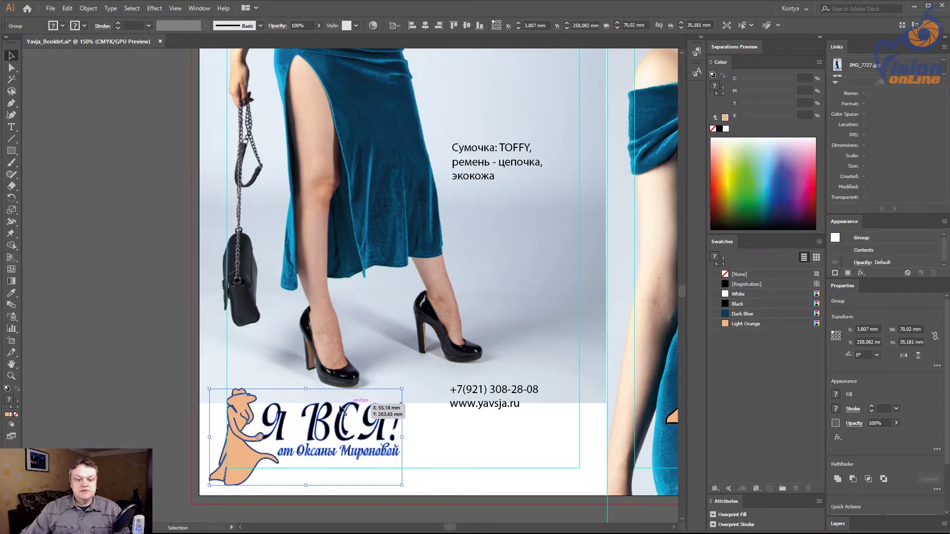
{"action": "left_click", "coordinate": [157, 209]}
{"action": "scroll", "coordinate": [157, 210], "scroll_direction": "up", "scroll_amount": 4}
{"action": "scroll", "coordinate": [222, 183], "scroll_direction": "up", "scroll_amount": 4}
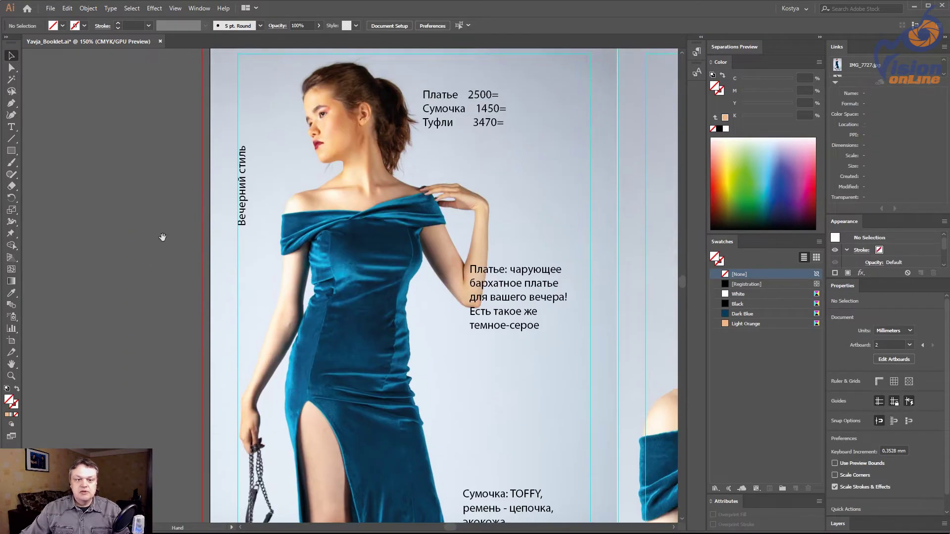
{"action": "scroll", "coordinate": [297, 153], "scroll_direction": "up", "scroll_amount": 2}
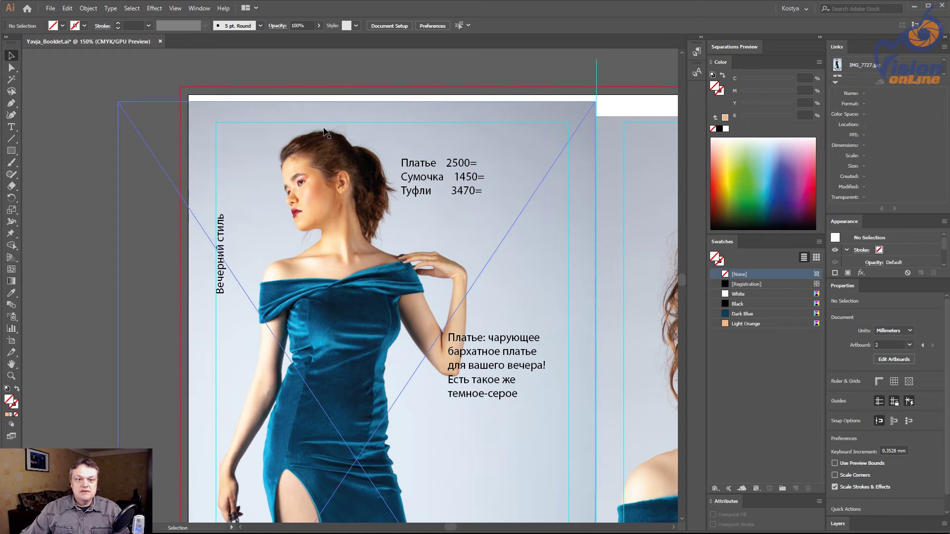
Step: Nudge the left-page dress photo up one small step
{"action": "key", "text": "a"}
{"action": "left_click", "coordinate": [334, 151]}
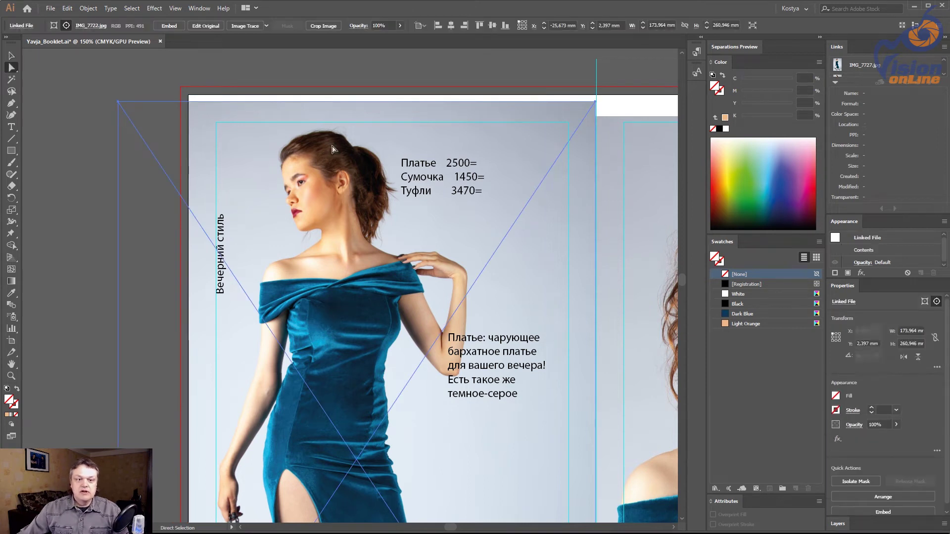
{"action": "key", "text": "Up"}
{"action": "key", "text": "Up"}
{"action": "key", "text": "Up"}
{"action": "key", "text": "Up"}
{"action": "key", "text": "Up"}
{"action": "key", "text": "Up"}
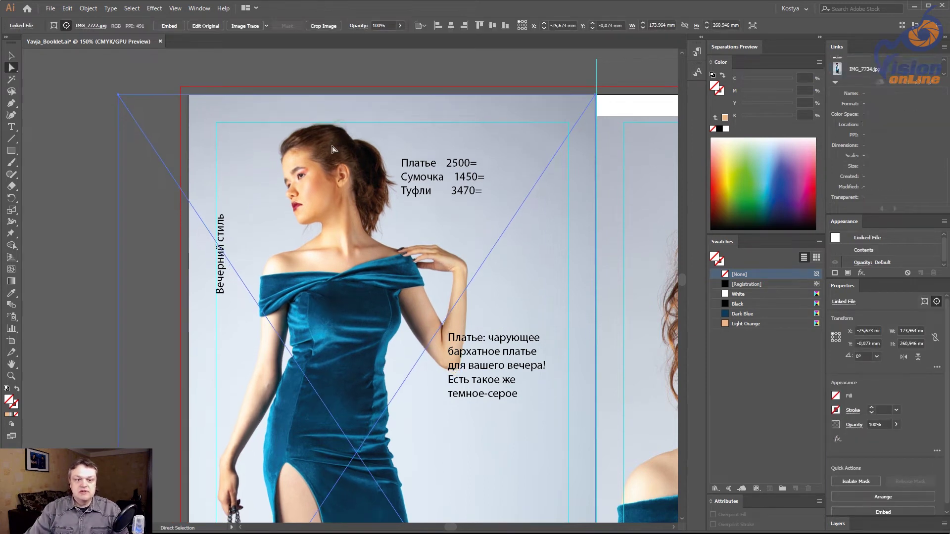
{"action": "key", "text": "Down"}
{"action": "key", "text": "Down"}
{"action": "key", "text": "Down"}
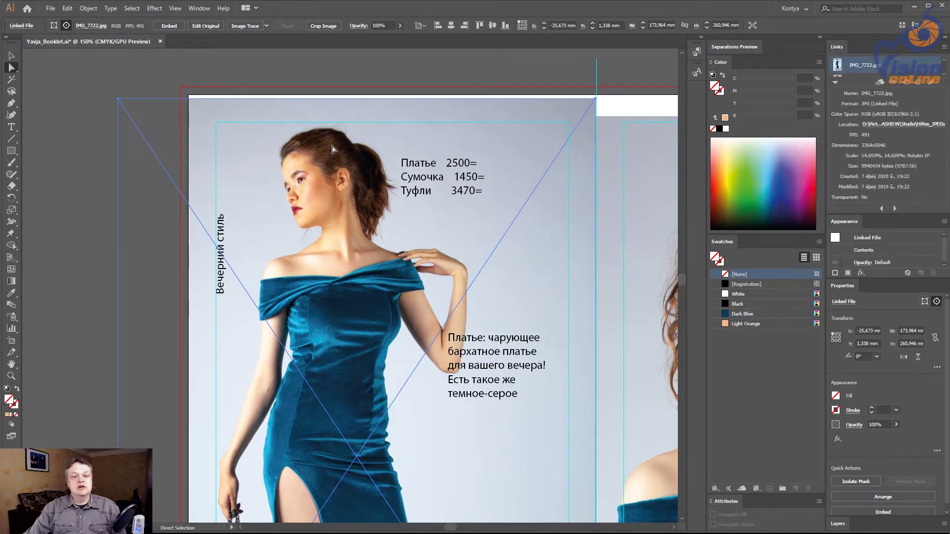
{"action": "key", "text": "Up"}
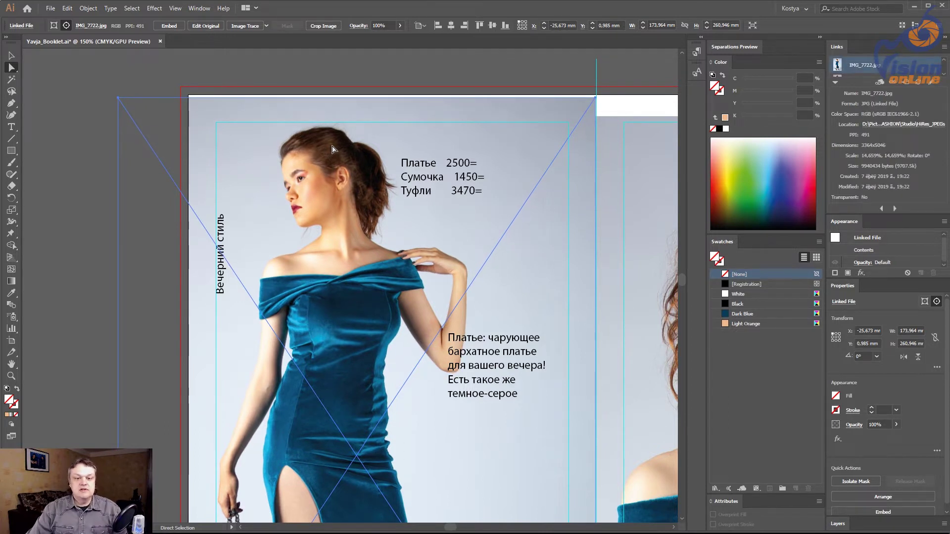
{"action": "key", "text": "ctrl+minus"}
{"action": "key", "text": "ctrl+minus"}
{"action": "scroll", "coordinate": [361, 107], "scroll_direction": "down", "scroll_amount": 4}
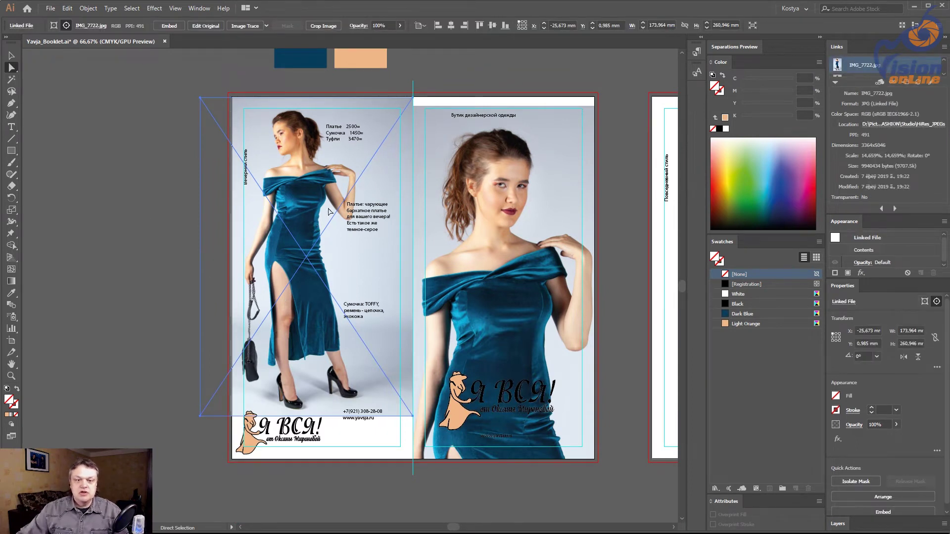
Step: Zoom in on the seam and move the photo's edge to meet it
{"action": "key", "text": "ctrl+space"}
{"action": "left_click_drag", "start_coordinate": [424, 115], "coordinate": [383, 82]}
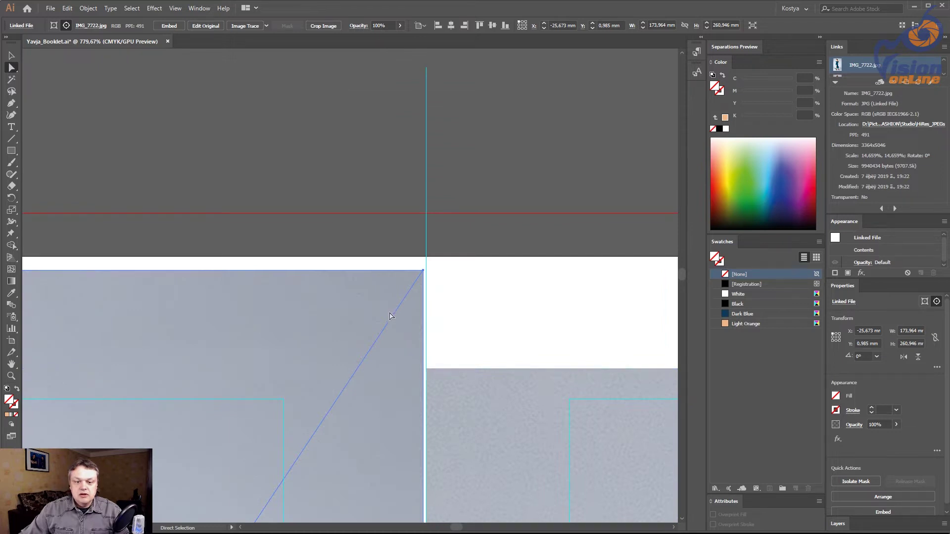
{"action": "left_click_drag", "start_coordinate": [354, 330], "coordinate": [357, 331]}
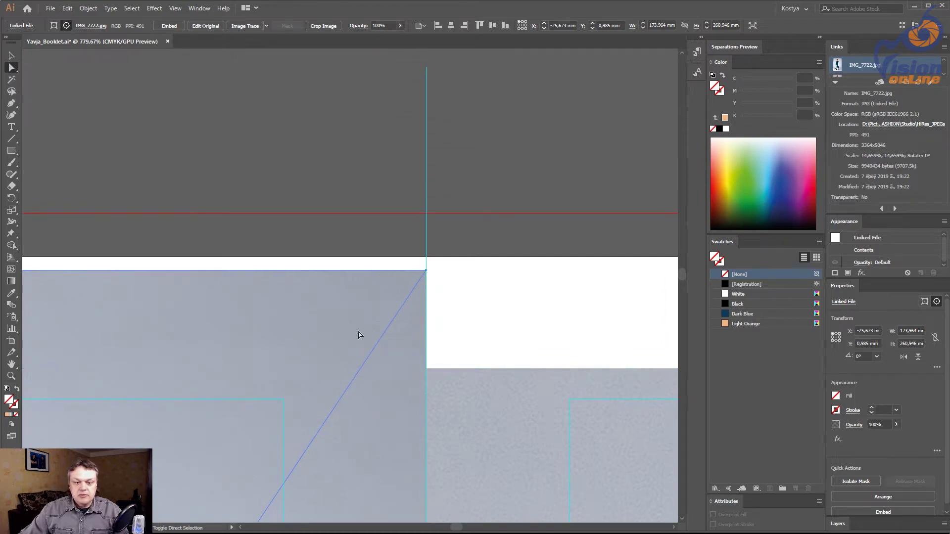
{"action": "left_click", "coordinate": [363, 208]}
{"action": "key", "text": "ctrl+0"}
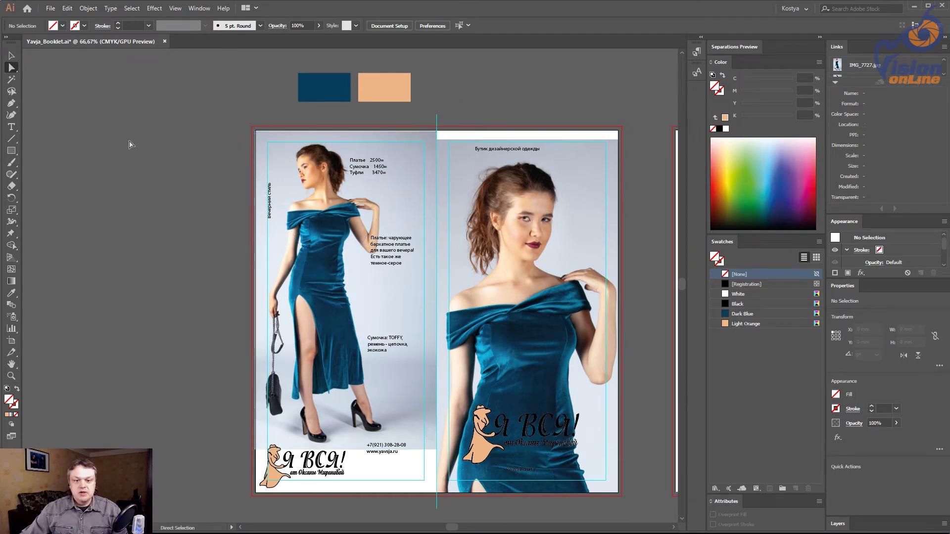
Step: Resize the dress photo to about 168 × 252 mm and nudge it right and down to the seam
{"action": "left_click", "coordinate": [384, 309]}
{"action": "left_click", "coordinate": [11, 56]}
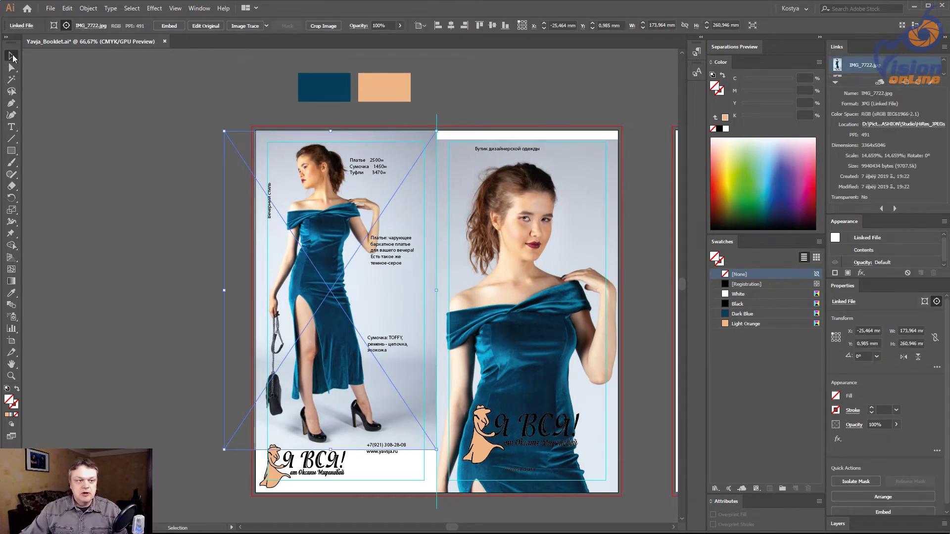
{"action": "left_click_drag", "start_coordinate": [436, 450], "coordinate": [431, 446]}
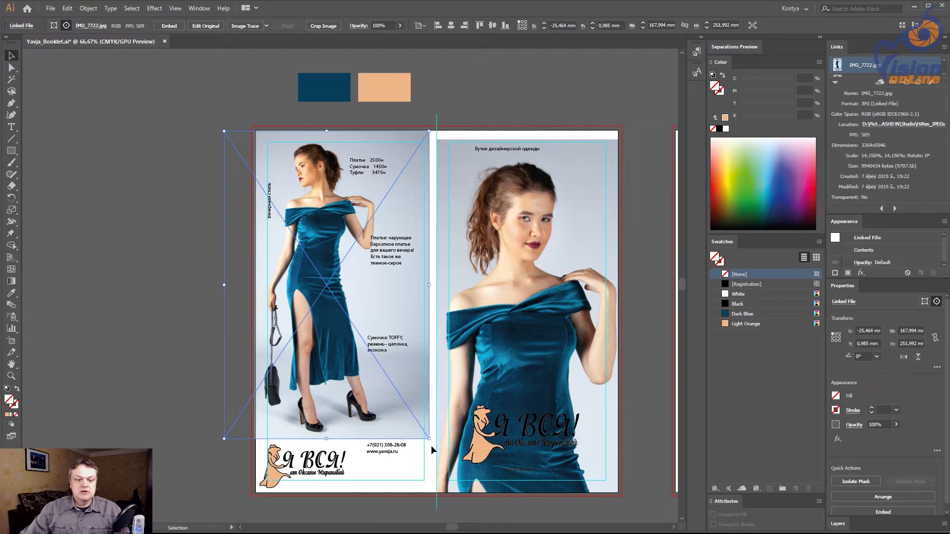
{"action": "key", "text": "shift+Right"}
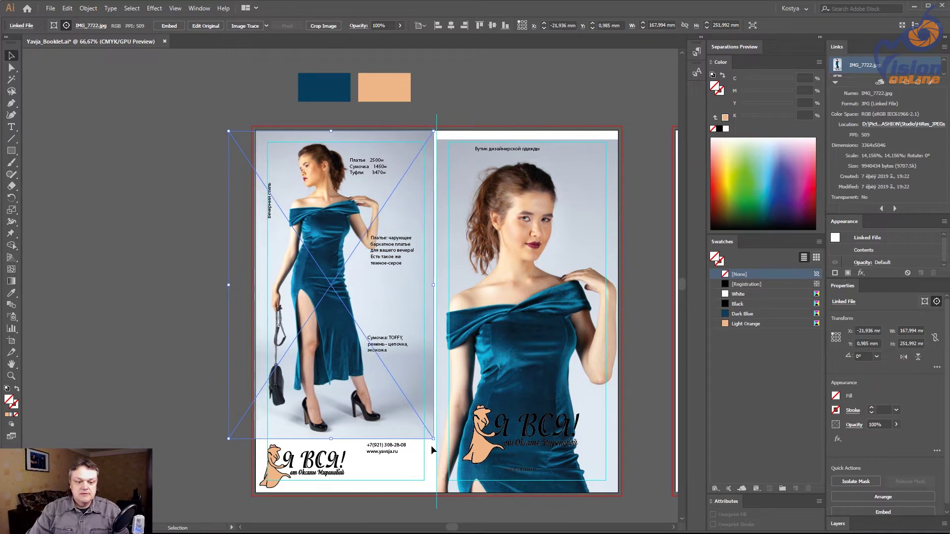
{"action": "key", "text": "Down"}
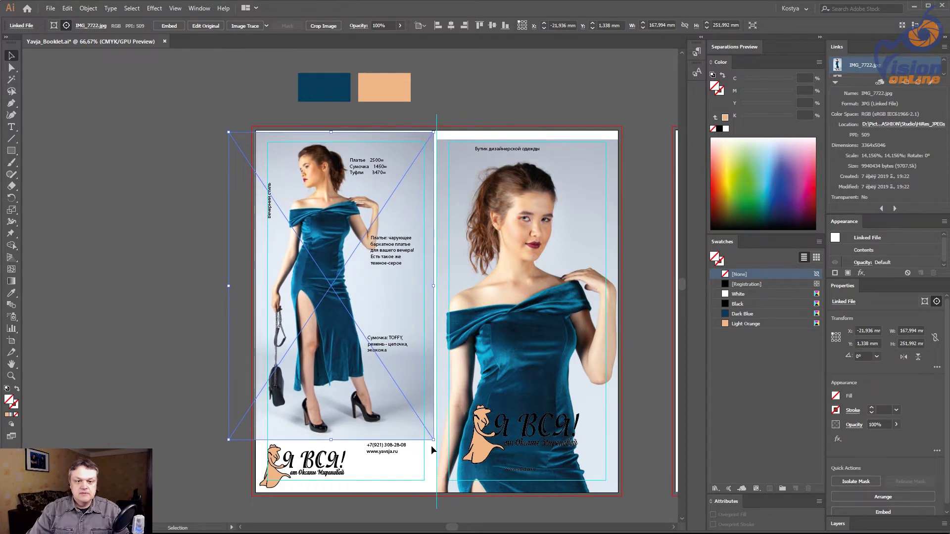
{"action": "left_click", "coordinate": [493, 115]}
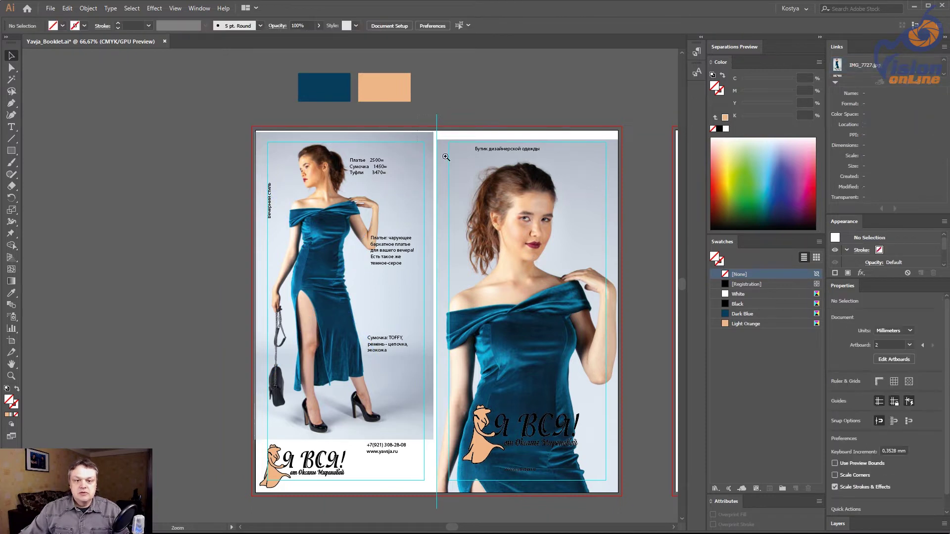
{"action": "scroll", "coordinate": [439, 136], "scroll_direction": "up", "scroll_amount": 10, "text": "alt"}
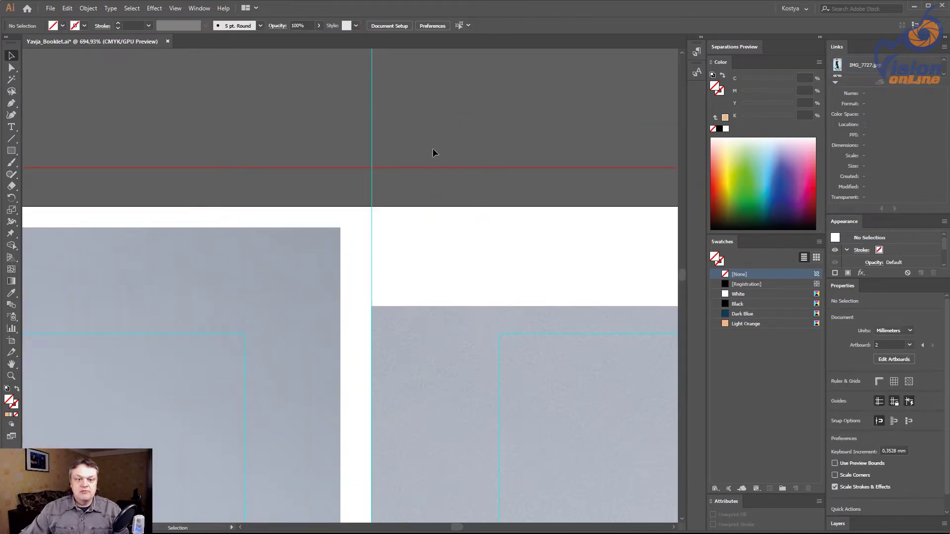
{"action": "key", "text": "ctrl+alt+0"}
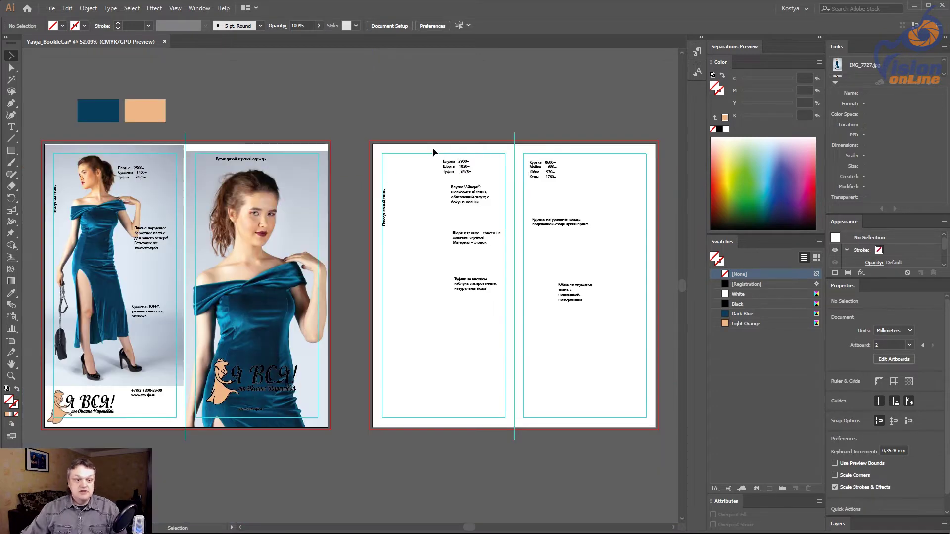
Step: Zoom on the inset and move the Платье text above it and the Сумочка text lower
{"action": "left_click", "coordinate": [89, 213]}
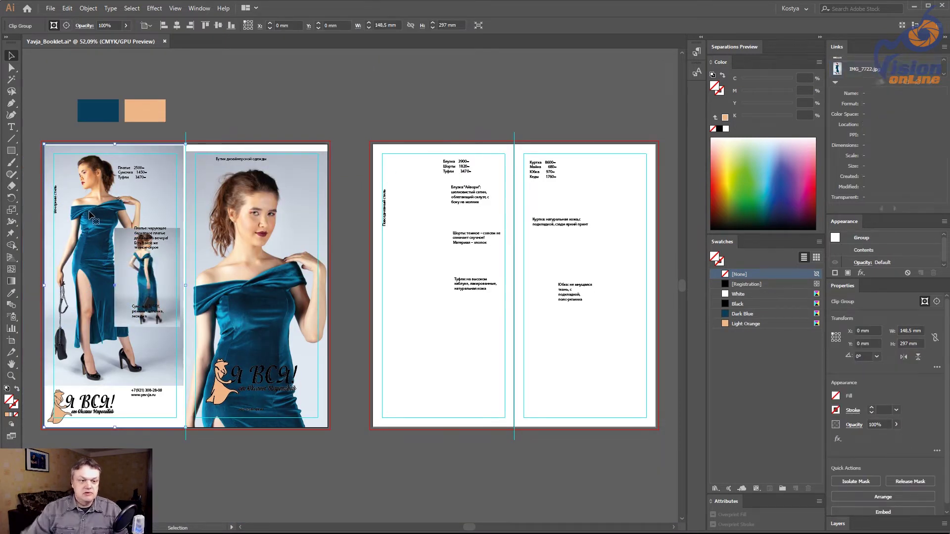
{"action": "left_click", "coordinate": [284, 124]}
{"action": "key", "text": "z"}
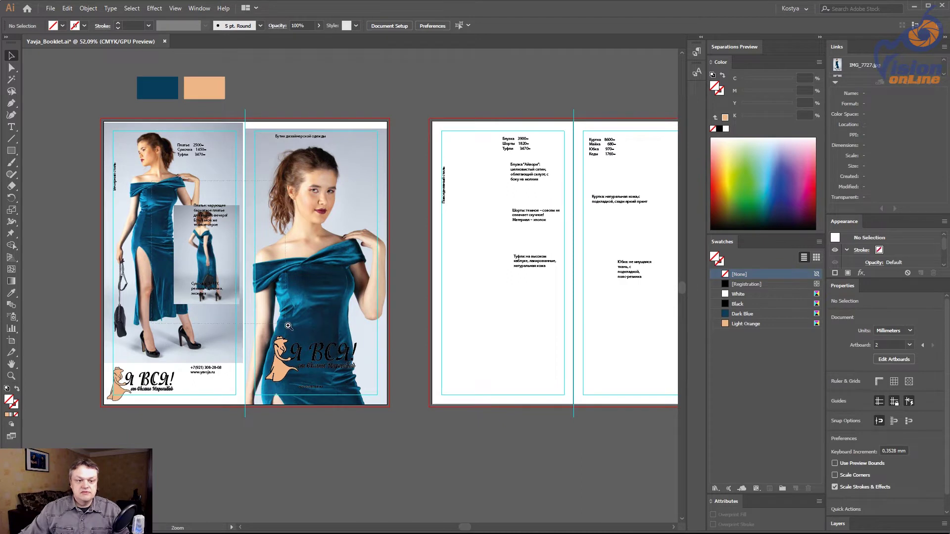
{"action": "left_click_drag", "start_coordinate": [288, 326], "coordinate": [293, 335]}
{"action": "left_click", "coordinate": [297, 159]}
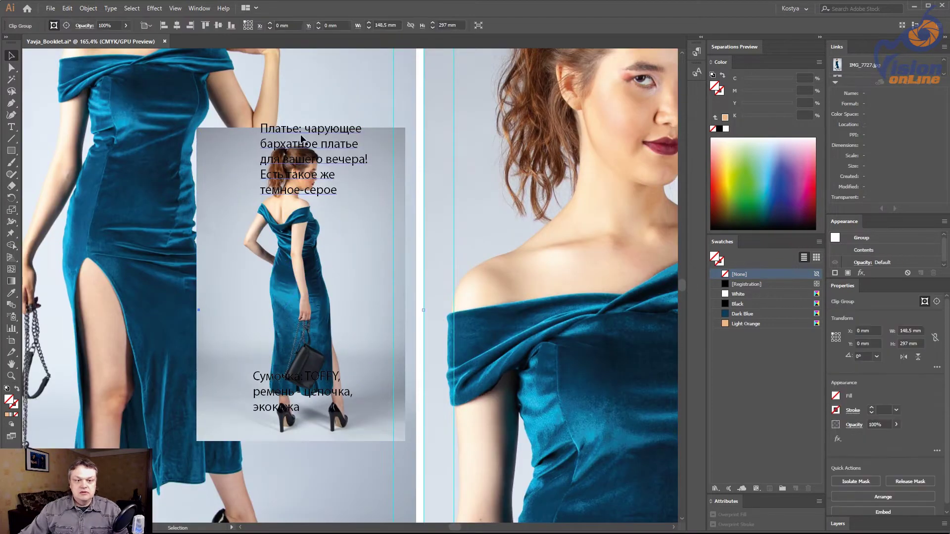
{"action": "mouse_move", "coordinate": [297, 163]}
{"action": "left_mouse_down"}
{"action": "mouse_move", "coordinate": [305, 256]}
{"action": "mouse_move", "coordinate": [372, 93]}
{"action": "left_mouse_up"}
{"action": "mouse_move", "coordinate": [271, 506]}
{"action": "left_mouse_down"}
{"action": "mouse_move", "coordinate": [303, 346]}
{"action": "mouse_move", "coordinate": [349, 483]}
{"action": "left_mouse_up"}
{"action": "left_click", "coordinate": [302, 346]}
{"action": "scroll", "coordinate": [402, 267], "scroll_direction": "up", "scroll_amount": 3}
Step: Shrink the back-view inset to about 51 × 76 mm, shifting it up-right
{"action": "left_click", "coordinate": [372, 207]}
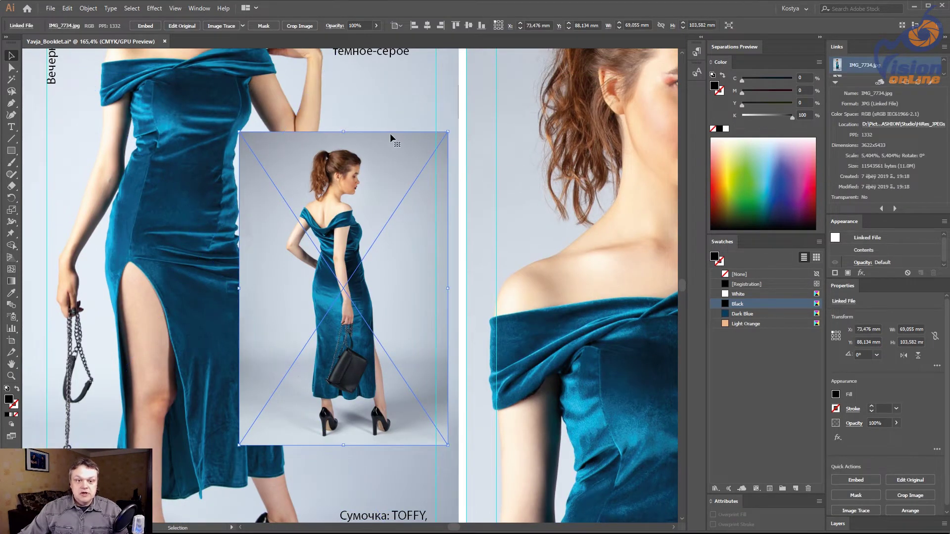
{"action": "left_click_drag", "start_coordinate": [448, 132], "coordinate": [431, 174]}
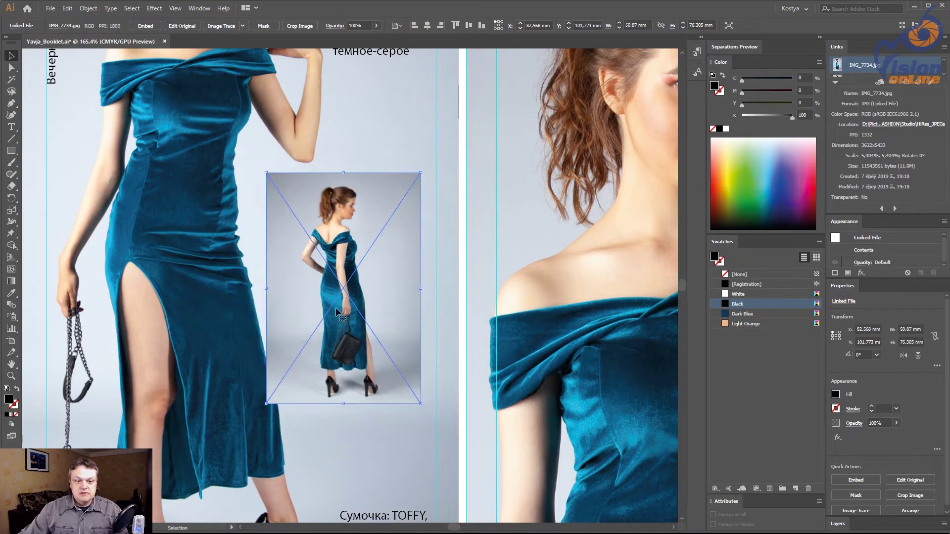
{"action": "left_click_drag", "start_coordinate": [335, 308], "coordinate": [351, 290]}
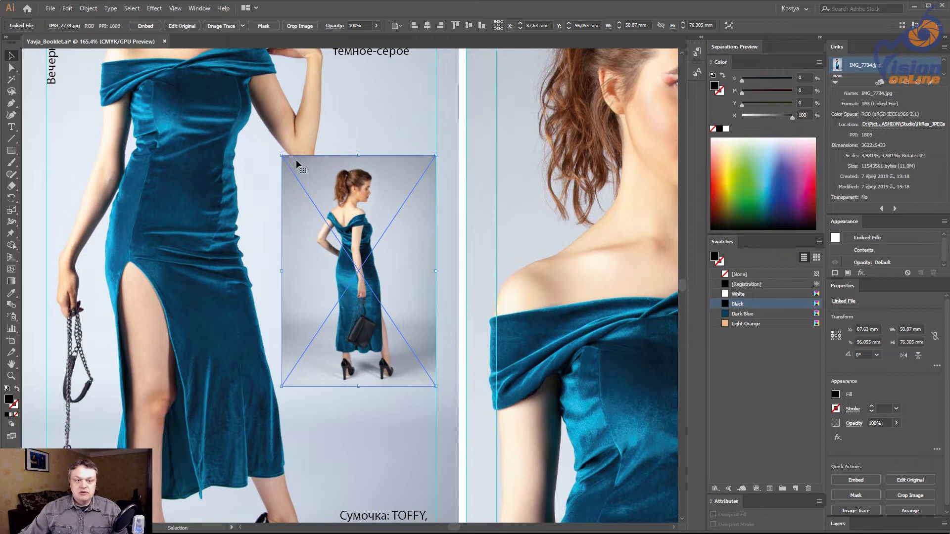
{"action": "key", "text": "m"}
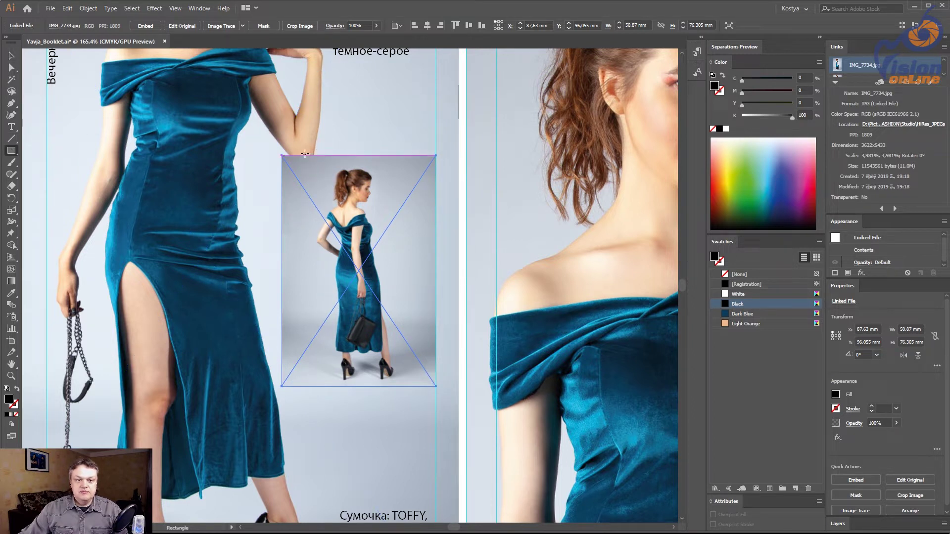
Step: Clip the back-view inset to a narrow 34.96 × 76.3 mm crop and shift it right and down
{"action": "left_click_drag", "start_coordinate": [305, 154], "coordinate": [412, 386]}
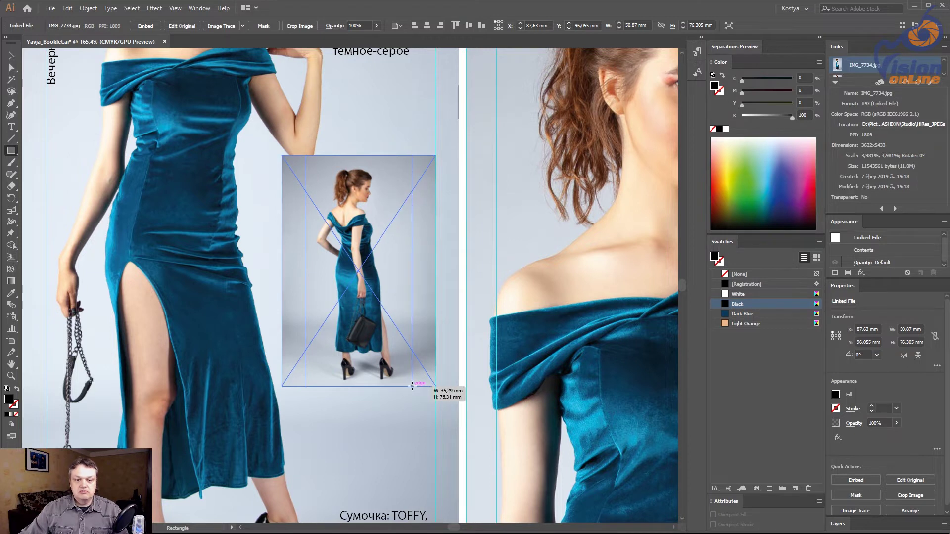
{"action": "left_click_drag", "start_coordinate": [411, 385], "coordinate": [410, 386]}
{"action": "key", "text": "v"}
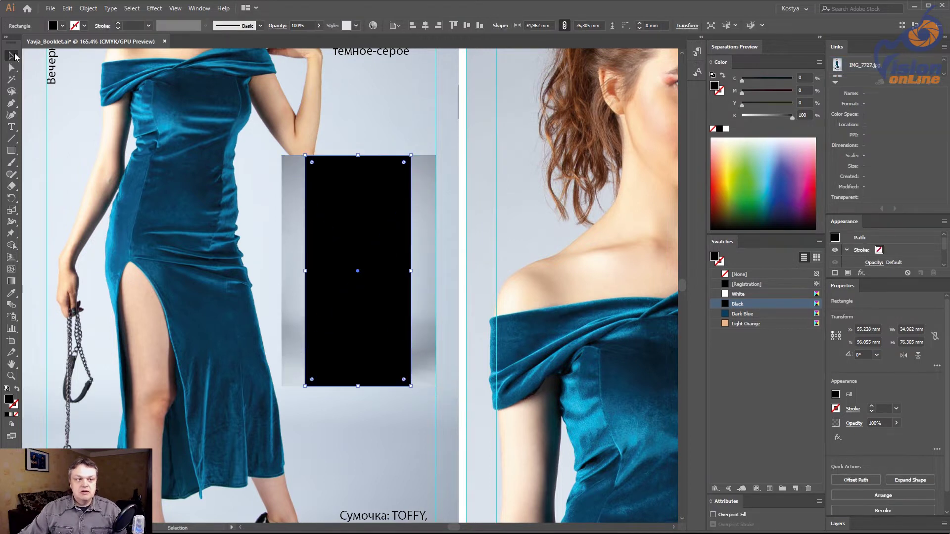
{"action": "left_click", "coordinate": [297, 257], "text": "shift"}
{"action": "right_click", "coordinate": [296, 254]}
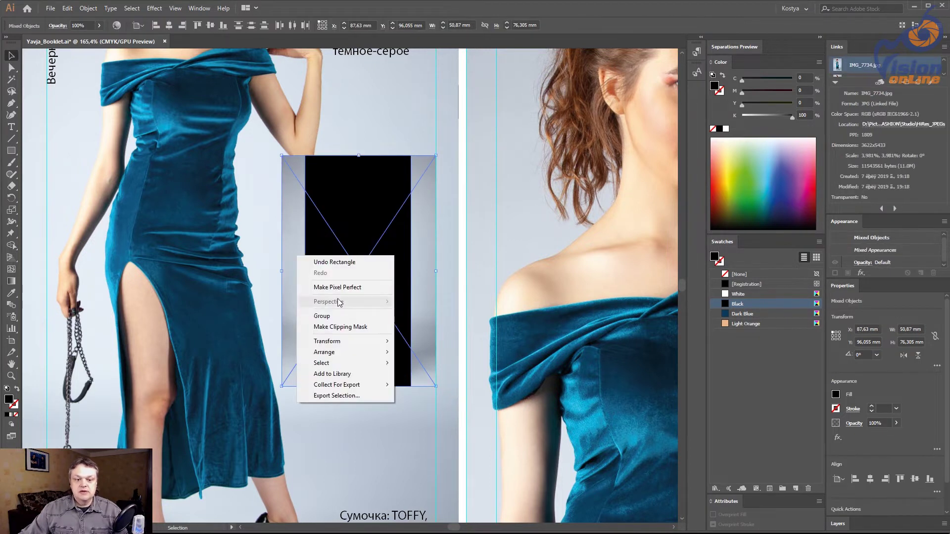
{"action": "left_click", "coordinate": [361, 325]}
{"action": "left_click_drag", "start_coordinate": [361, 278], "coordinate": [384, 283]}
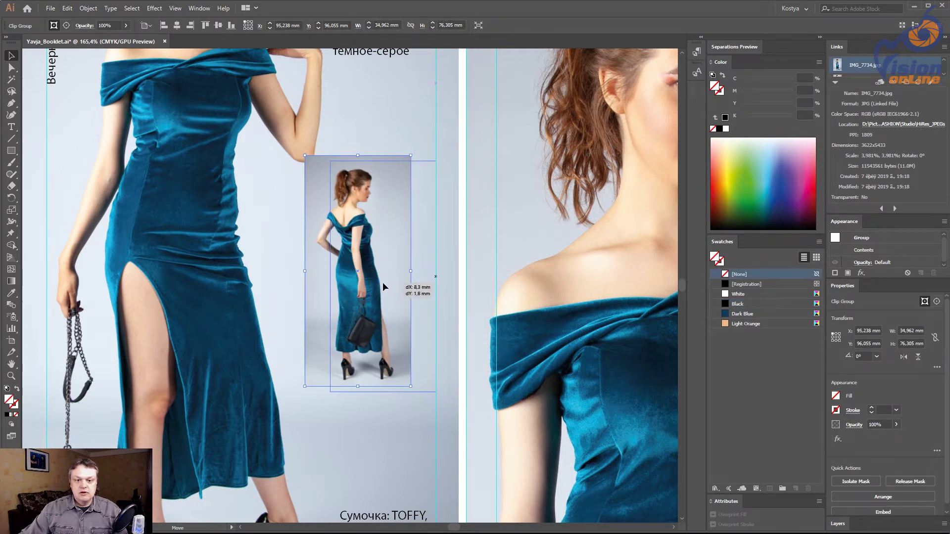
{"action": "key", "text": "ctrl+1"}
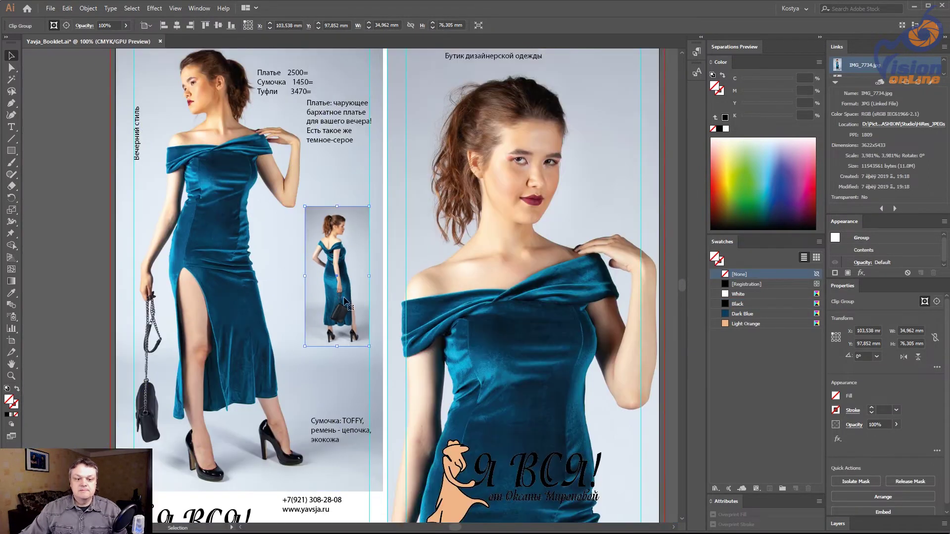
{"action": "left_click", "coordinate": [106, 187]}
{"action": "scroll", "coordinate": [99, 207], "scroll_direction": "up", "scroll_amount": 3}
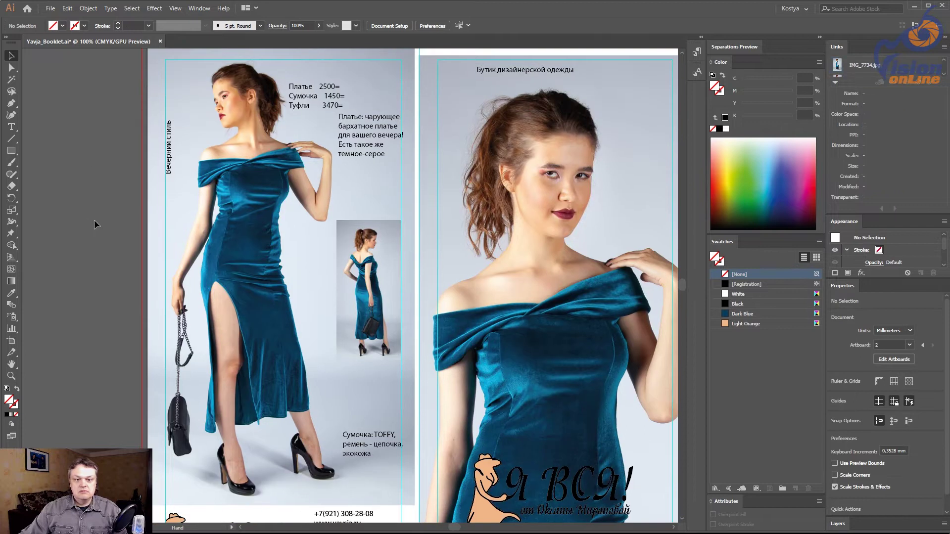
Step: Move the price list higher and further right on the page
{"action": "left_click_drag", "start_coordinate": [326, 96], "coordinate": [355, 81]}
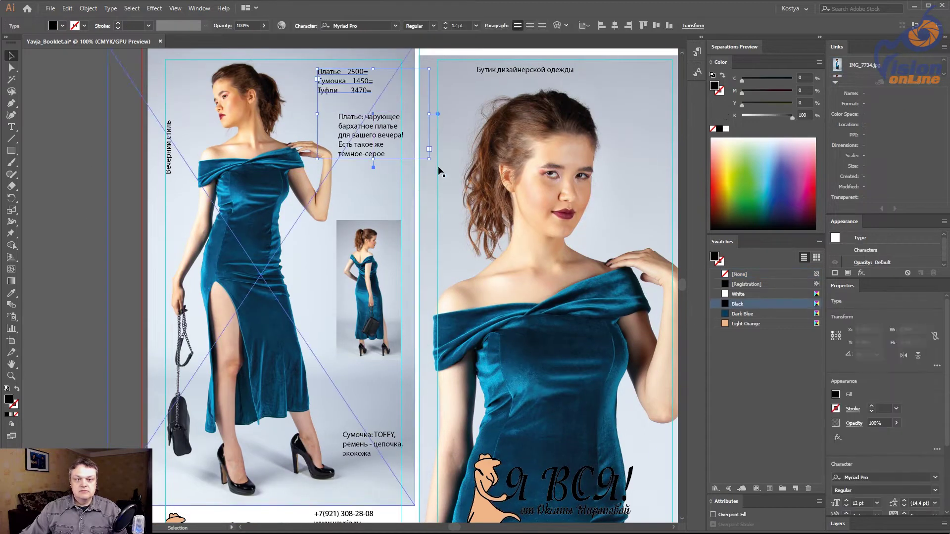
{"action": "left_click", "coordinate": [84, 176]}
{"action": "left_click_drag", "start_coordinate": [388, 273], "coordinate": [400, 238]}
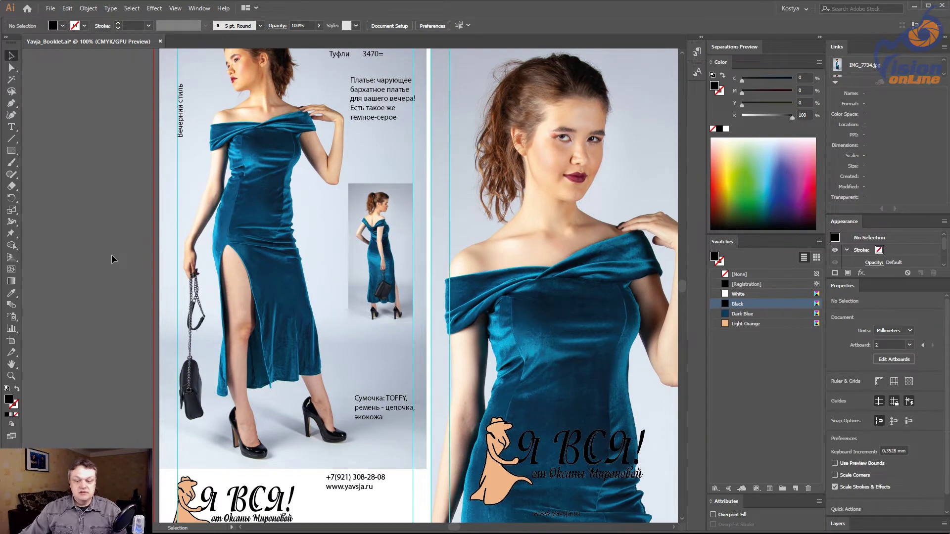
Step: Give the cropped inset's clipping frame a 0.5 pt Dark Blue stroke and zoom in to check it
{"action": "key", "text": "a"}
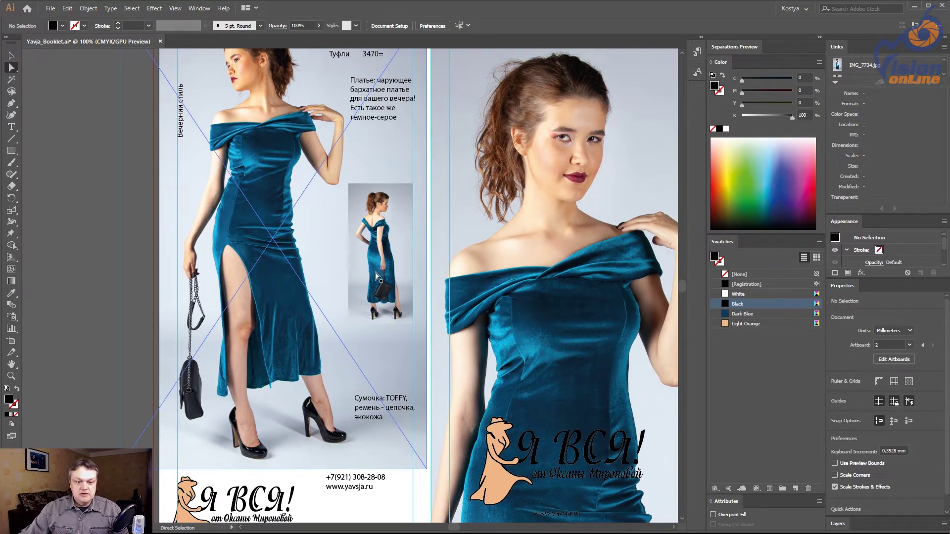
{"action": "left_click", "coordinate": [349, 253]}
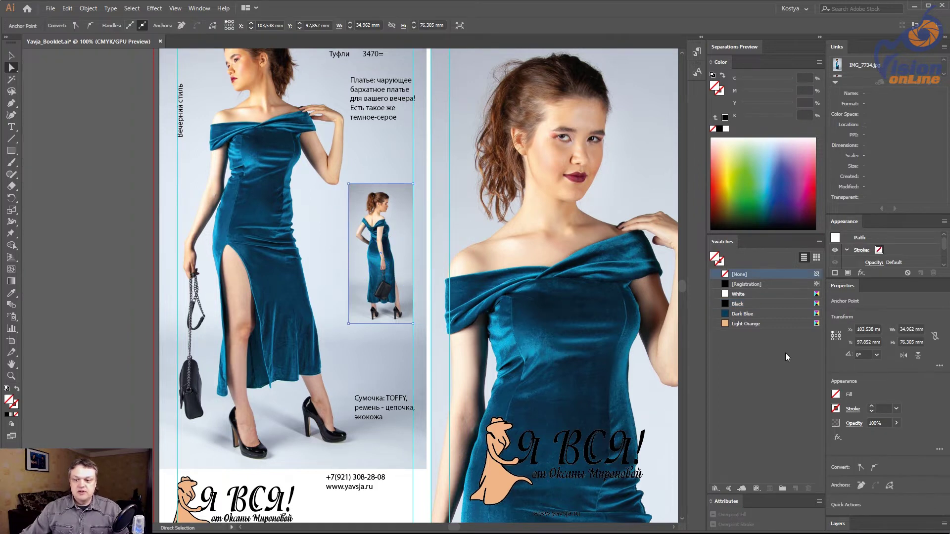
{"action": "left_click", "coordinate": [742, 314]}
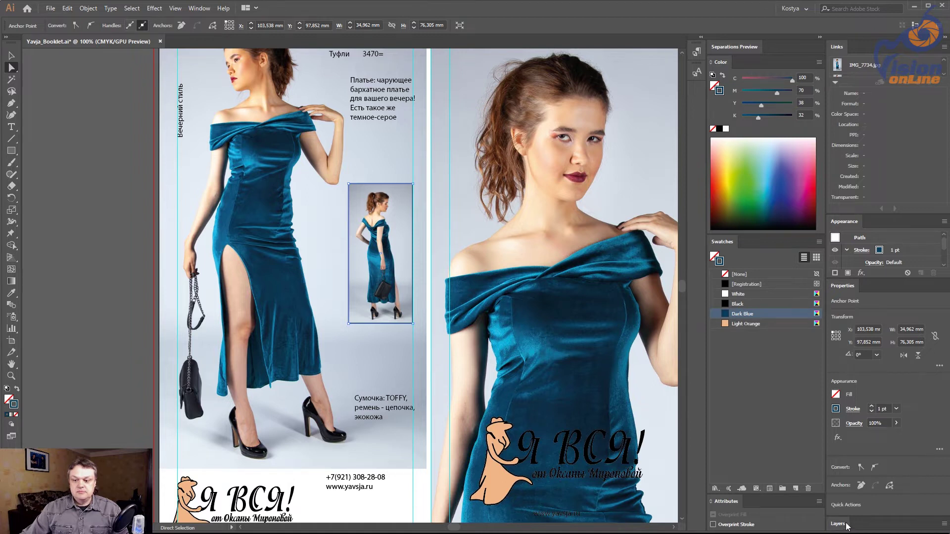
{"action": "left_click", "coordinate": [897, 409]}
{"action": "left_click", "coordinate": [910, 181]}
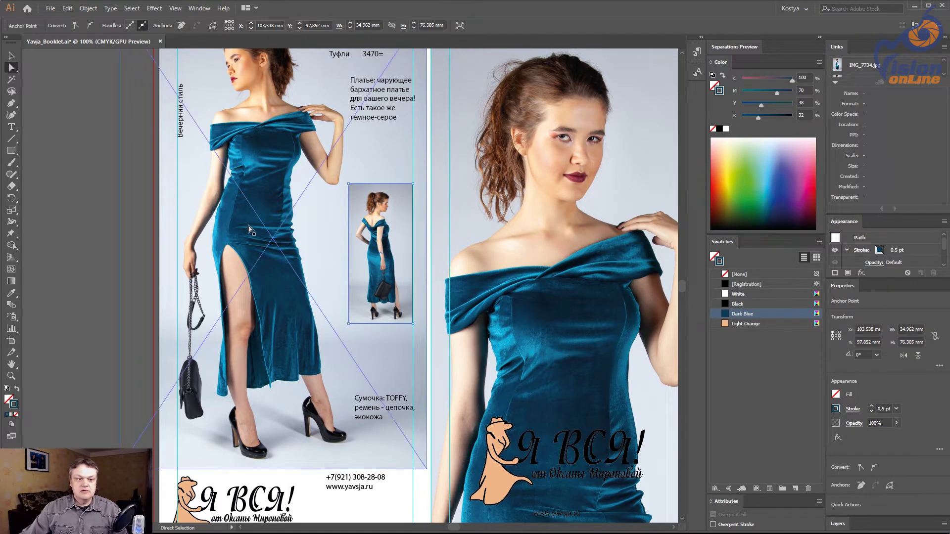
{"action": "key", "text": "ctrl+shift+a"}
{"action": "left_click_drag", "start_coordinate": [250, 154], "coordinate": [465, 314]}
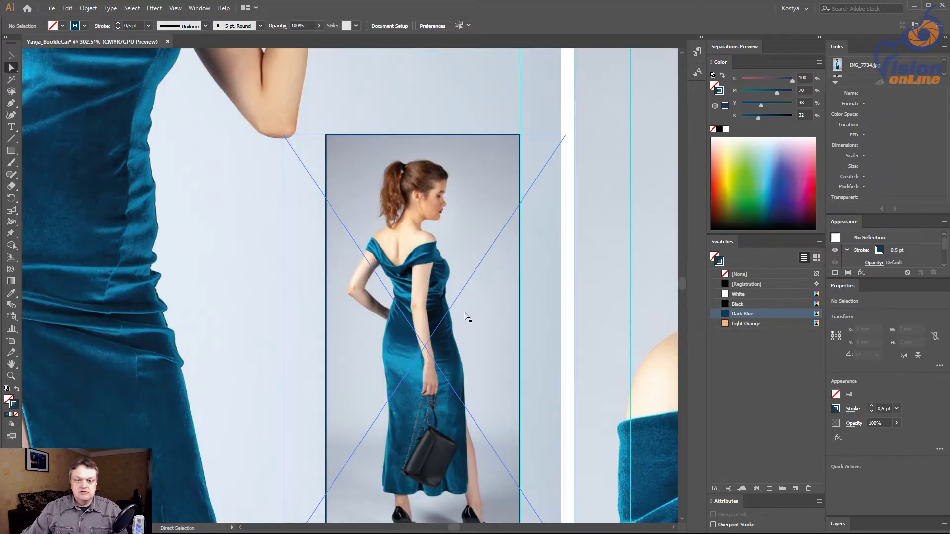
Step: Zoom in to check the inset photo's blue border, then save the booklet file
{"action": "key", "text": "ctrl+1"}
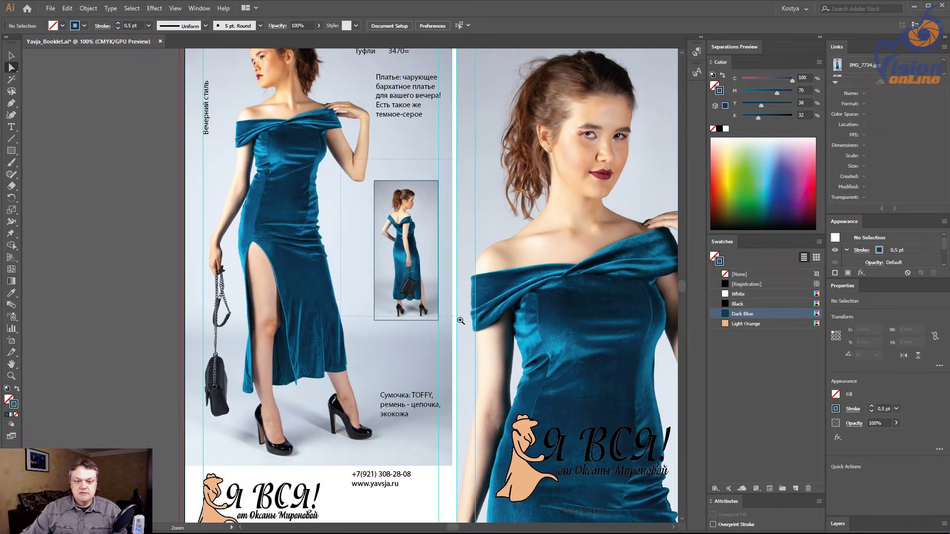
{"action": "left_click_drag", "start_coordinate": [376, 148], "coordinate": [463, 326]}
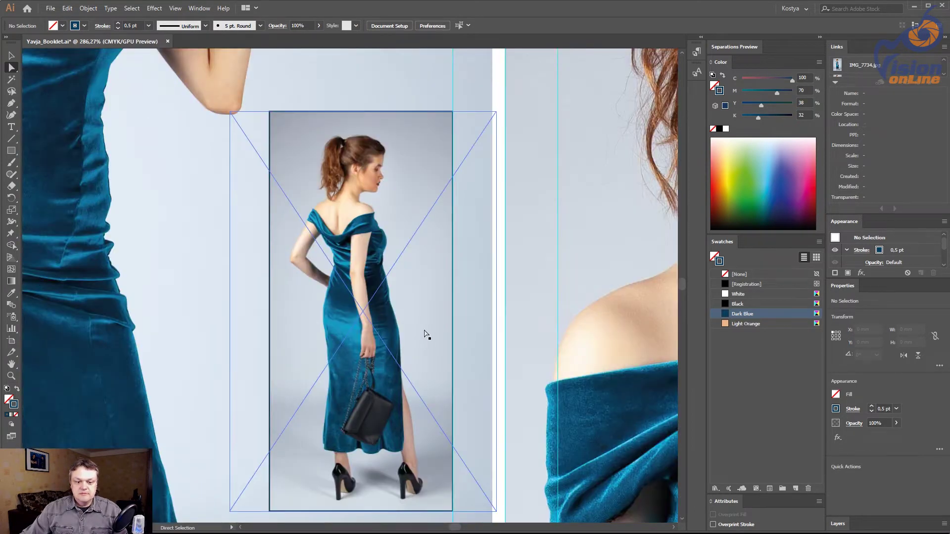
{"action": "key", "text": "ctrl+1"}
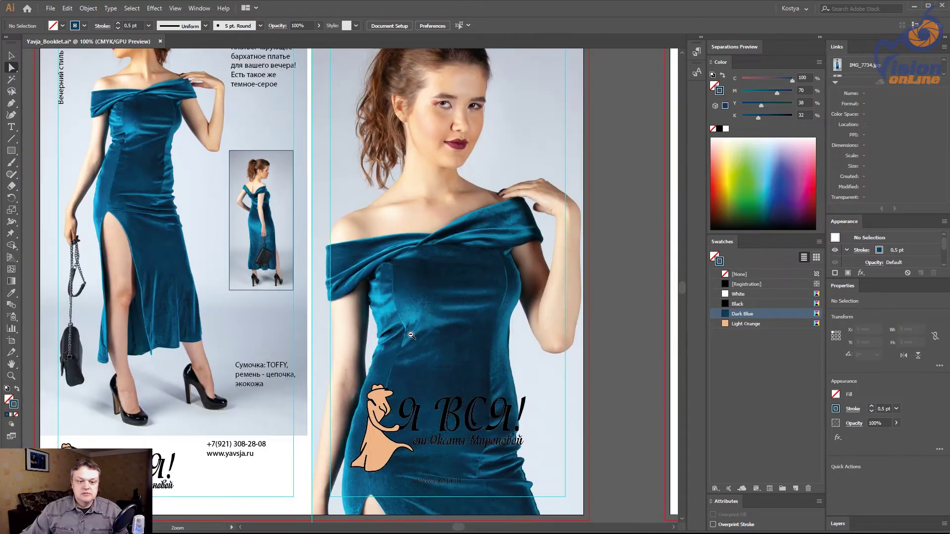
{"action": "left_click_drag", "start_coordinate": [137, 189], "coordinate": [117, 262]}
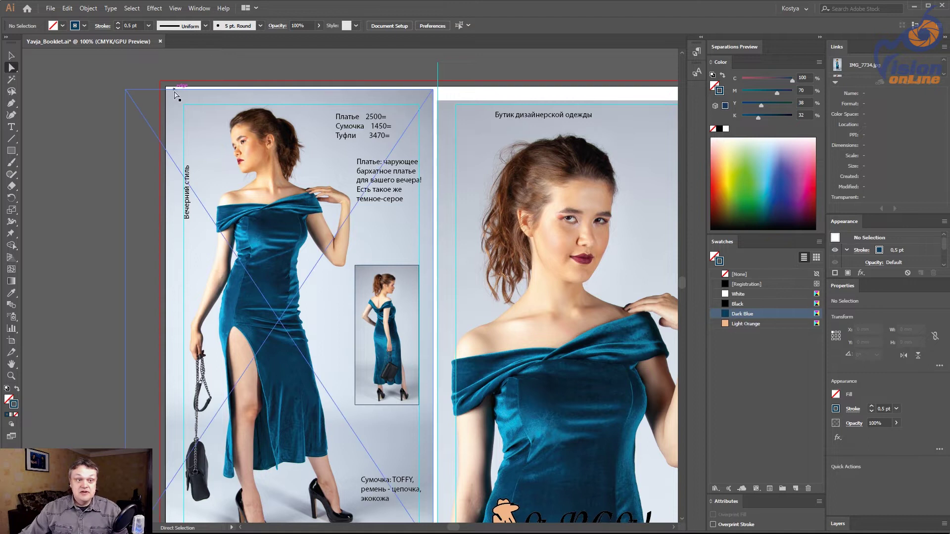
{"action": "scroll", "coordinate": [336, 316], "scroll_direction": "down", "scroll_amount": 3}
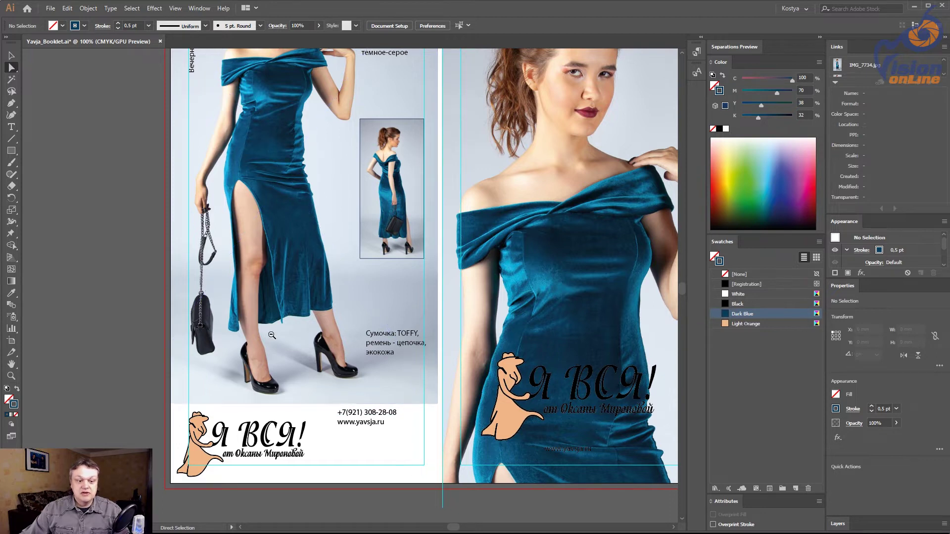
{"action": "key", "text": "ctrl+minus"}
{"action": "left_click_drag", "start_coordinate": [229, 254], "coordinate": [153, 313]}
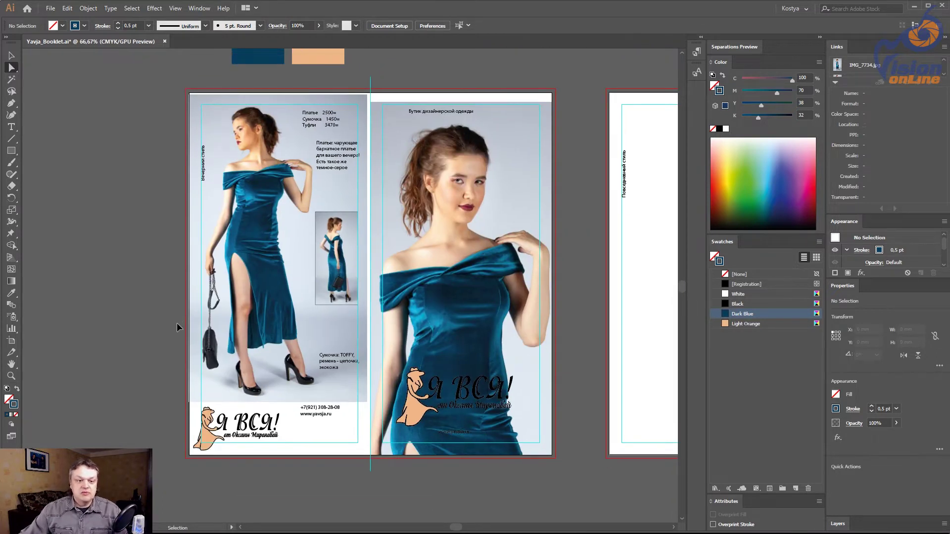
{"action": "key", "text": "ctrl+s"}
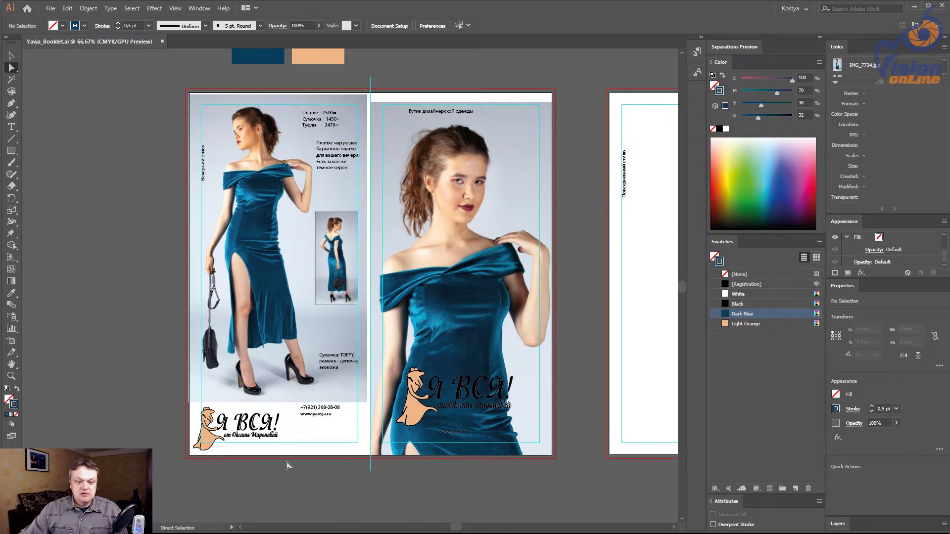
Step: Pan across to centre the second spread with the casual-style price and description pages
{"action": "key", "text": "ctrl+shift+i"}
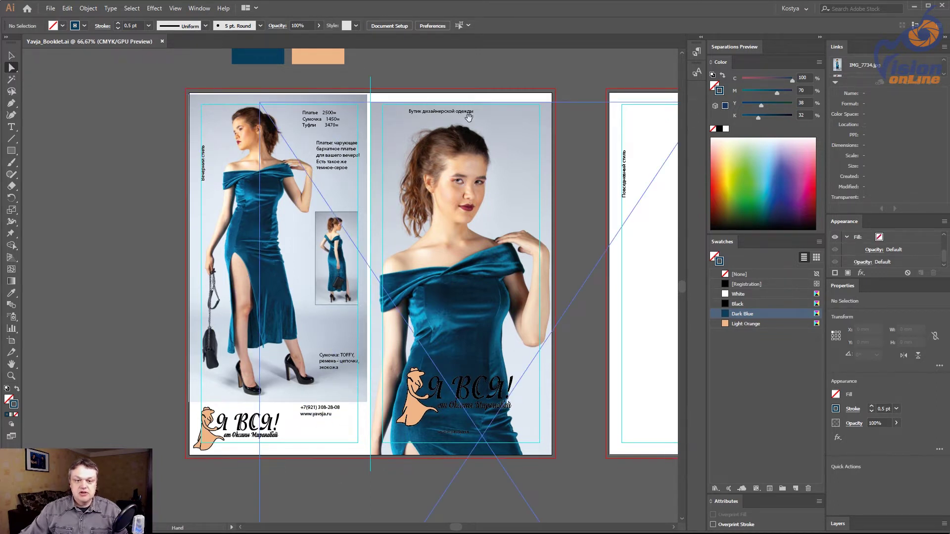
{"action": "left_click_drag", "start_coordinate": [505, 282], "coordinate": [408, 257]}
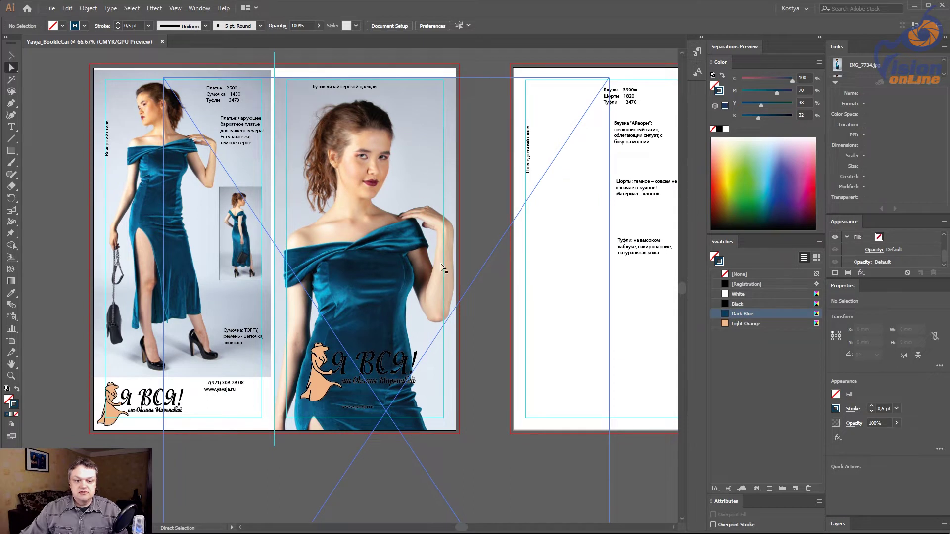
{"action": "mouse_move", "coordinate": [443, 267]}
{"action": "left_mouse_down"}
{"action": "mouse_move", "coordinate": [302, 386]}
{"action": "mouse_move", "coordinate": [156, 441]}
{"action": "left_mouse_up"}
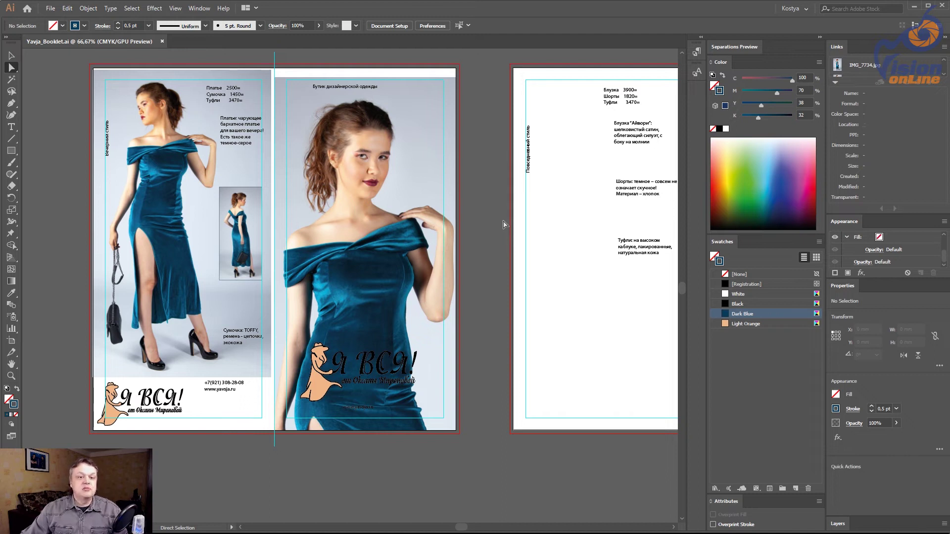
{"action": "mouse_move", "coordinate": [485, 186]}
{"action": "left_mouse_down"}
{"action": "mouse_move", "coordinate": [359, 213]}
{"action": "mouse_move", "coordinate": [464, 244]}
{"action": "left_mouse_up"}
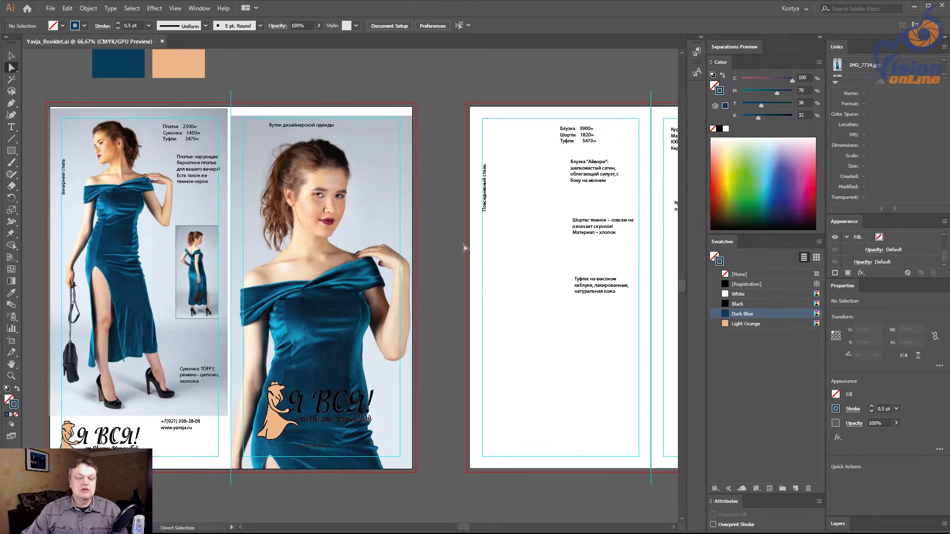
{"action": "left_click_drag", "start_coordinate": [457, 270], "coordinate": [272, 259]}
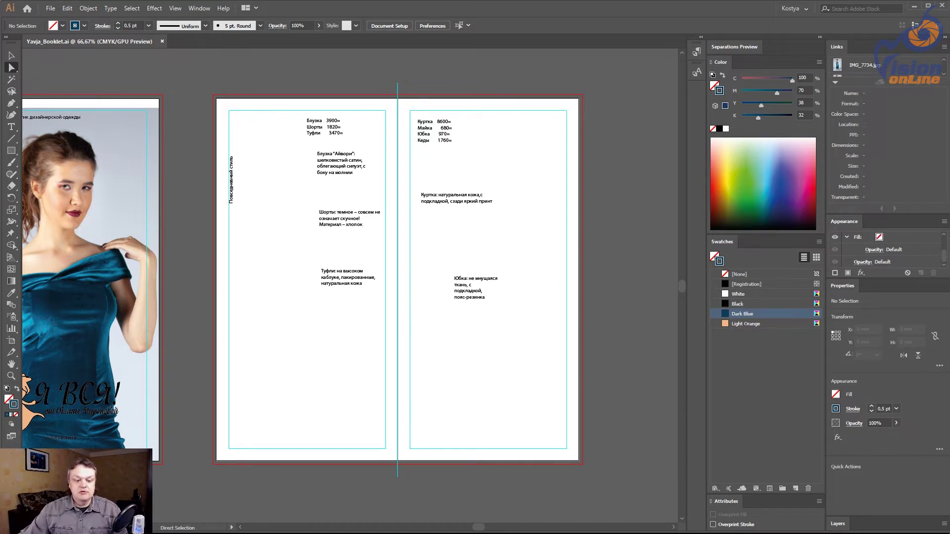
Step: Pick the cream-blouse photo IMG_7627 in Lightroom's filmstrip and return to Illustrator
{"action": "left_click", "coordinate": [230, 515]}
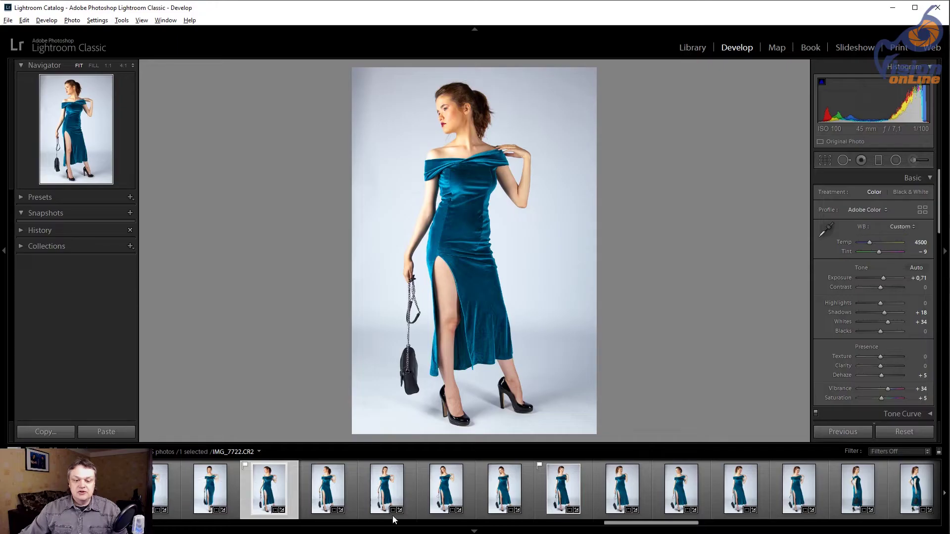
{"action": "left_click_drag", "start_coordinate": [652, 522], "coordinate": [124, 526]}
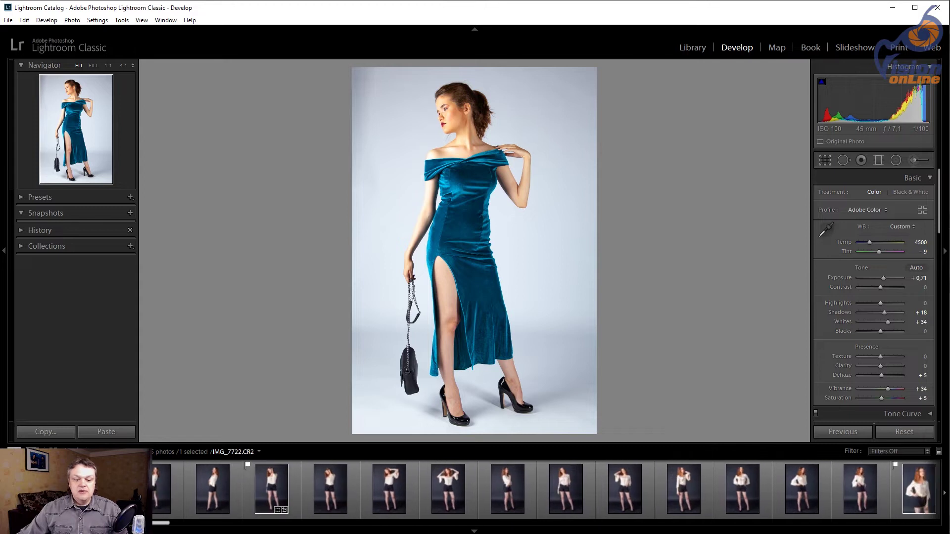
{"action": "left_click", "coordinate": [263, 482]}
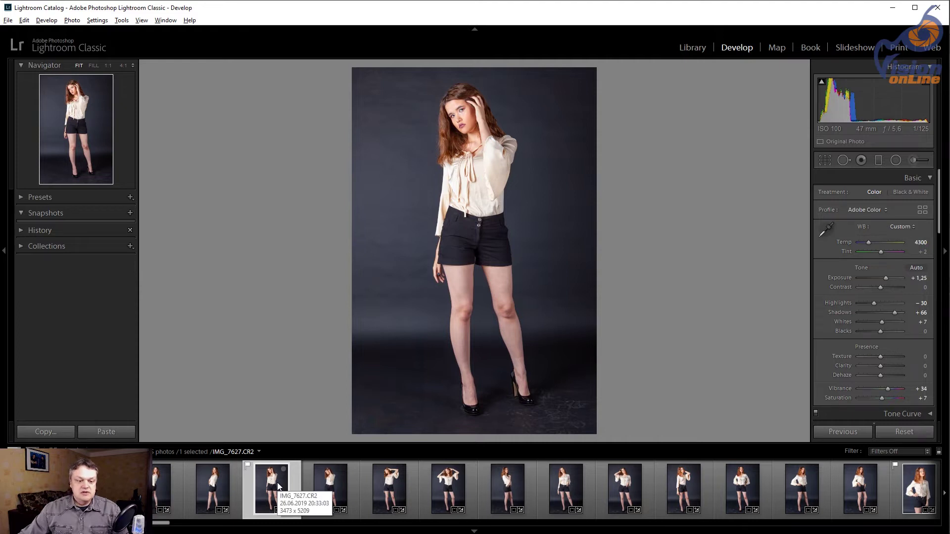
{"action": "key", "text": "alt+Tab"}
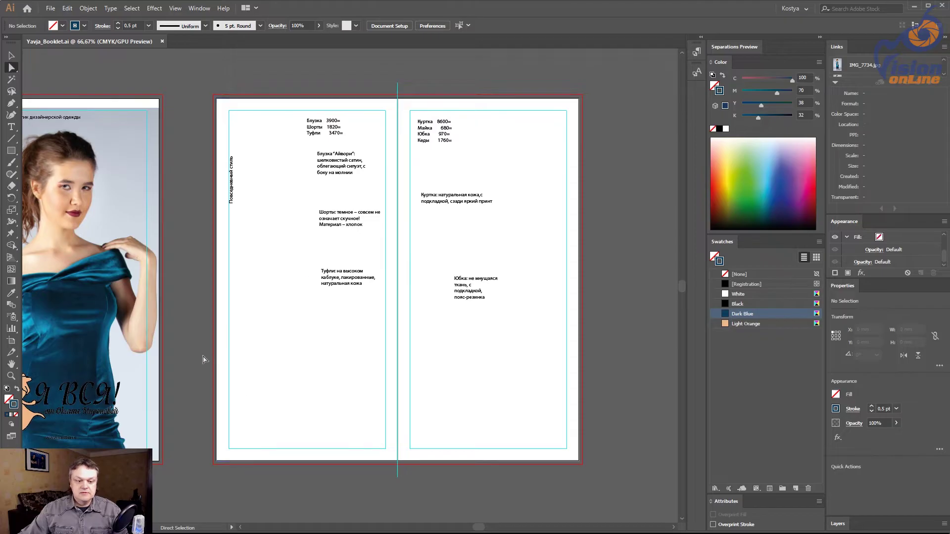
Step: Place IMG_7627.jpg on the second spread and scale it down to the page height
{"action": "key", "text": "shift+ctrl+p"}
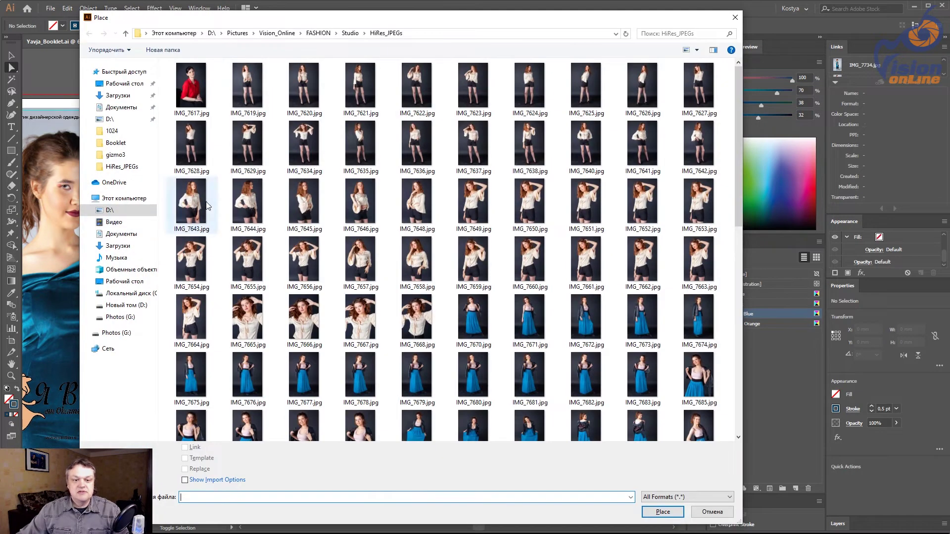
{"action": "double_click", "coordinate": [699, 88]}
{"action": "left_click", "coordinate": [259, 127]}
{"action": "left_click", "coordinate": [371, 277], "text": "ctrl+alt"}
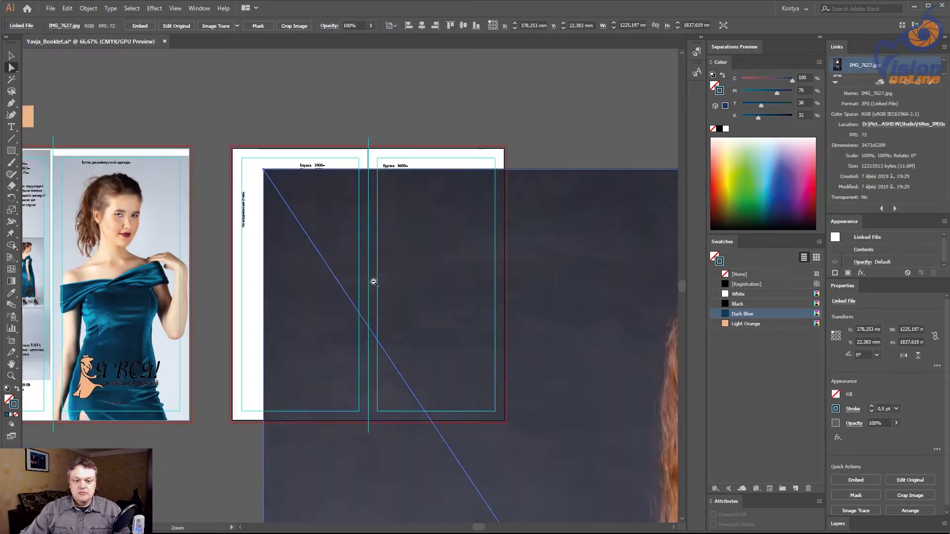
{"action": "left_click", "coordinate": [374, 282], "text": "ctrl+alt"}
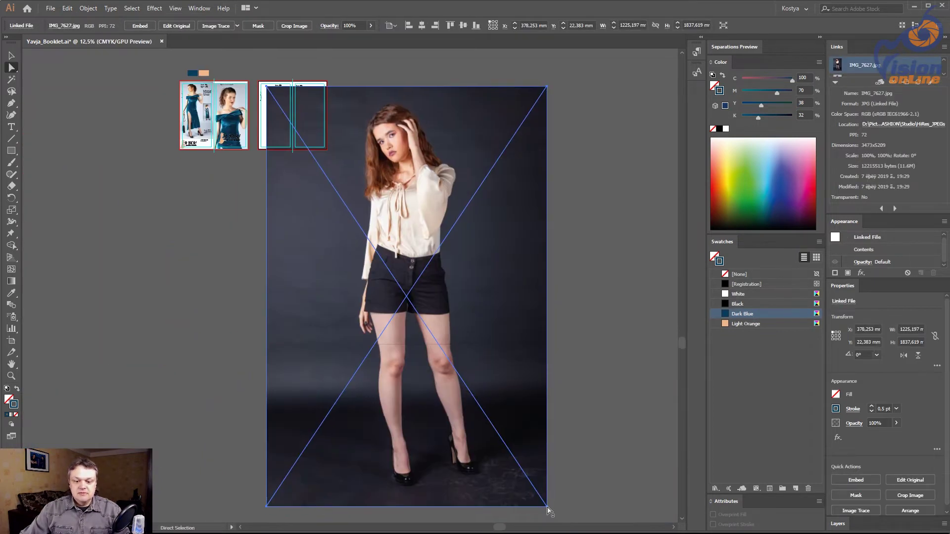
{"action": "left_click_drag", "start_coordinate": [548, 507], "coordinate": [307, 147]}
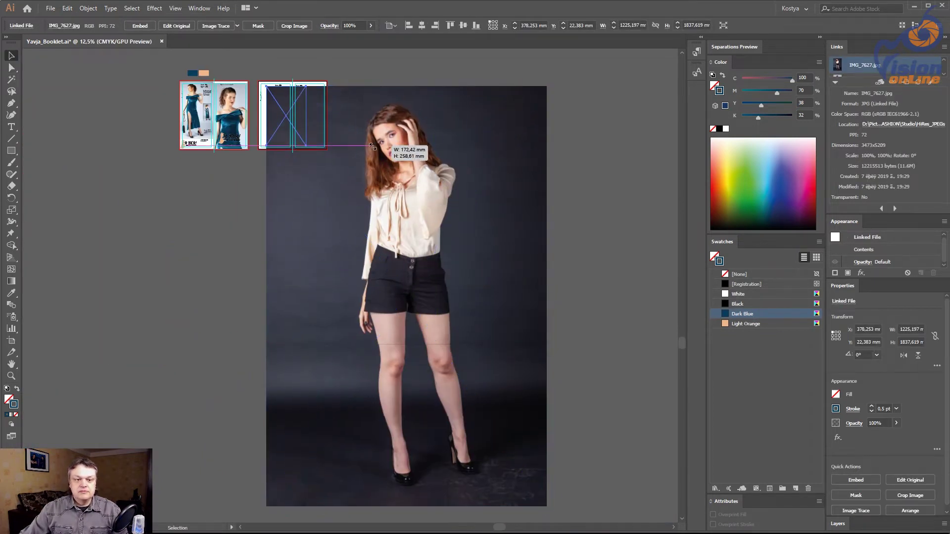
{"action": "key", "text": "ctrl+0"}
Step: Send the photo behind the captions and nudge it up and left to the page edge
{"action": "left_click_drag", "start_coordinate": [326, 228], "coordinate": [305, 228]}
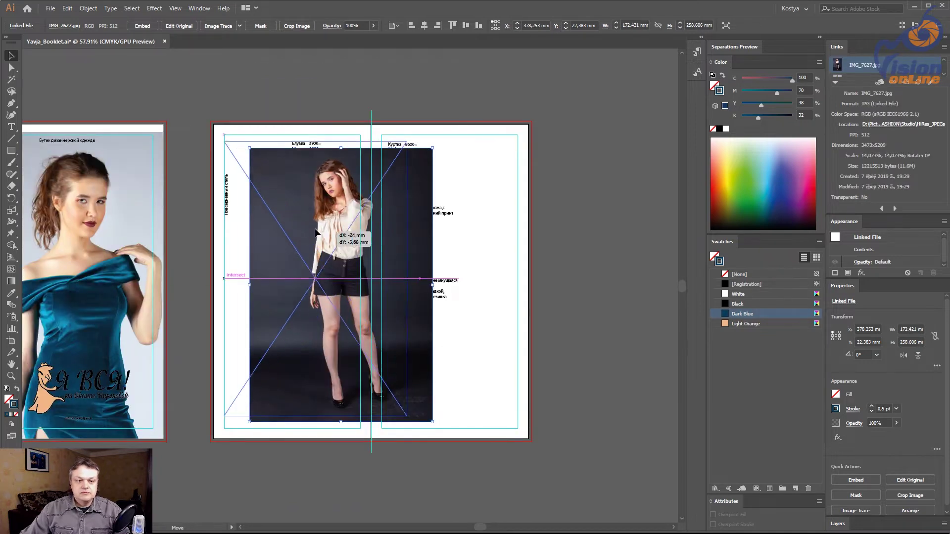
{"action": "key", "text": "ctrl+shift+bracketleft"}
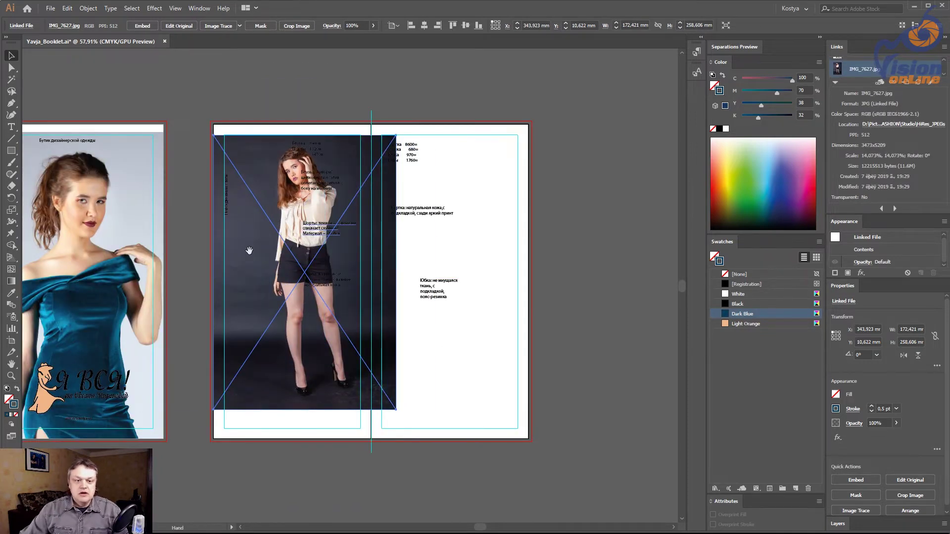
{"action": "left_click_drag", "start_coordinate": [246, 249], "coordinate": [462, 272]}
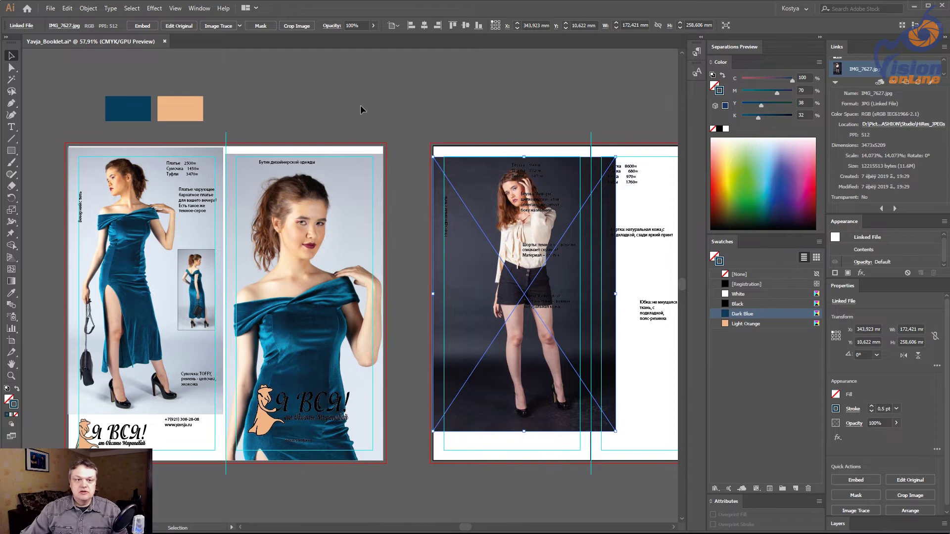
{"action": "left_click", "coordinate": [360, 104]}
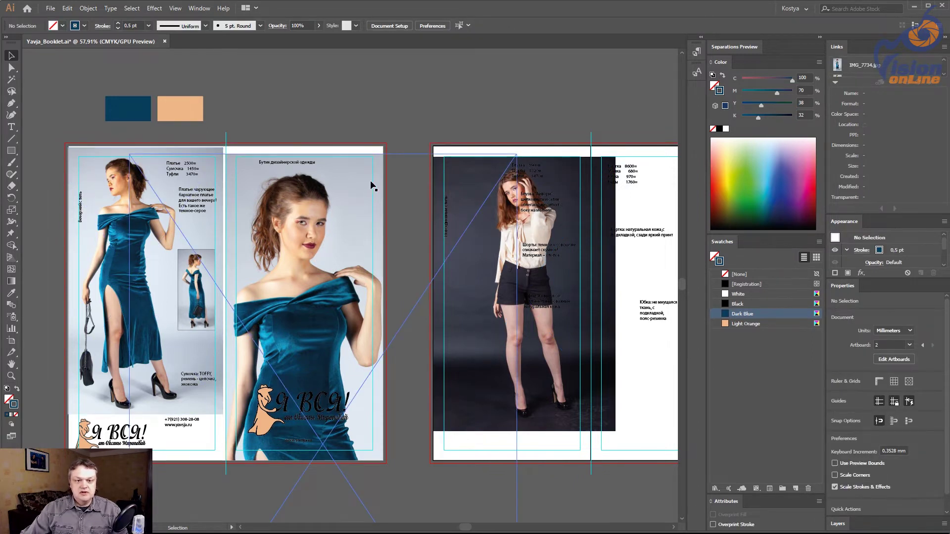
{"action": "left_click", "coordinate": [511, 255]}
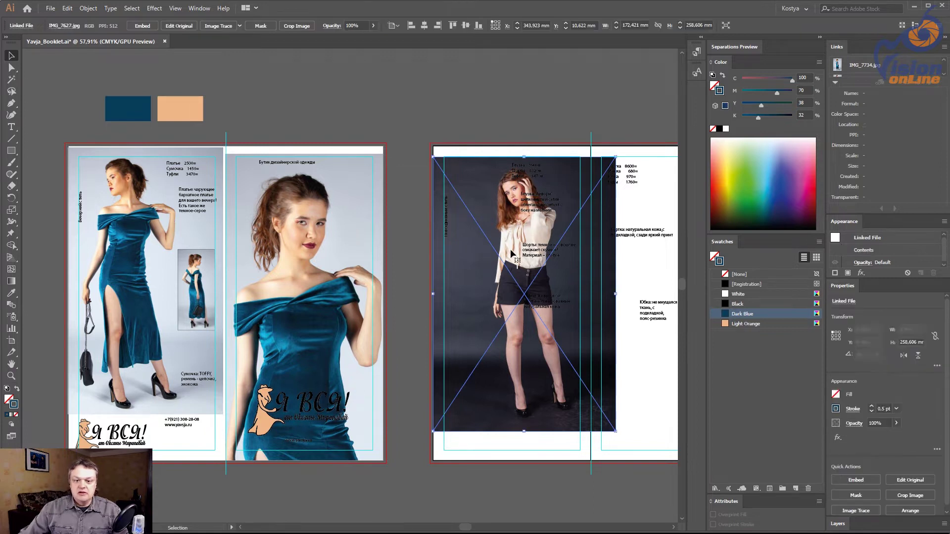
{"action": "key", "text": "shift+Left"}
{"action": "key", "text": "shift+Left"}
{"action": "key", "text": "shift+Up"}
{"action": "key", "text": "shift+Up"}
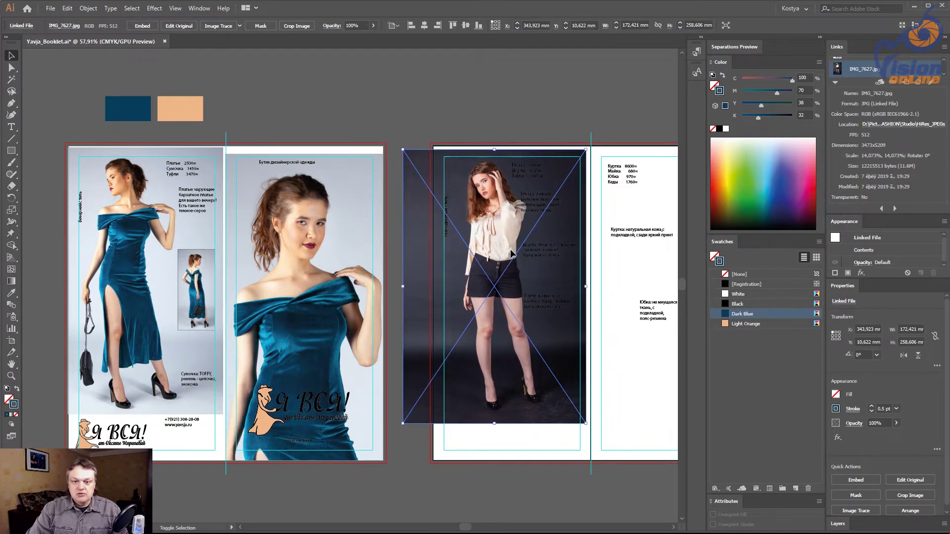
{"action": "key", "text": "shift+Left"}
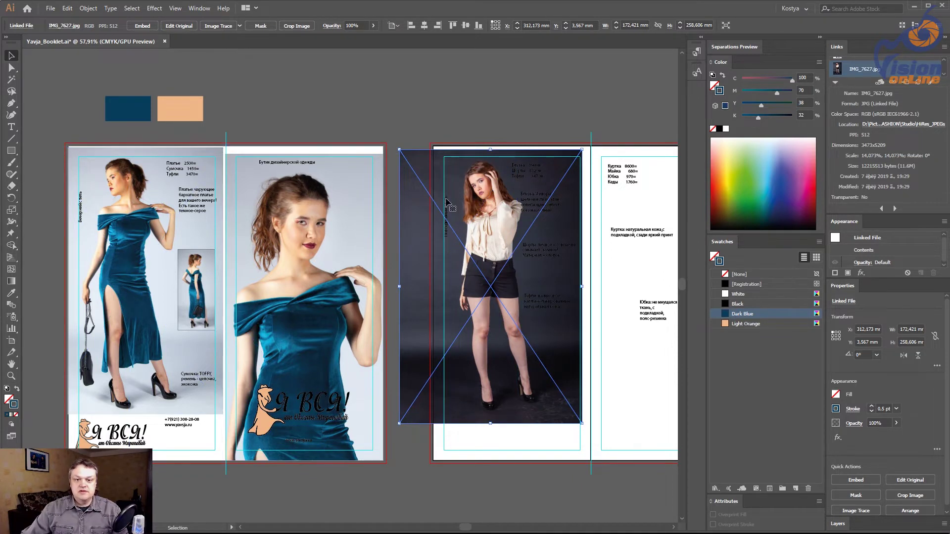
Step: Zoom in and select the model photo together with the page-sized rectangle
{"action": "left_click", "coordinate": [498, 112]}
{"action": "scroll", "coordinate": [475, 213], "scroll_direction": "right", "scroll_amount": 2}
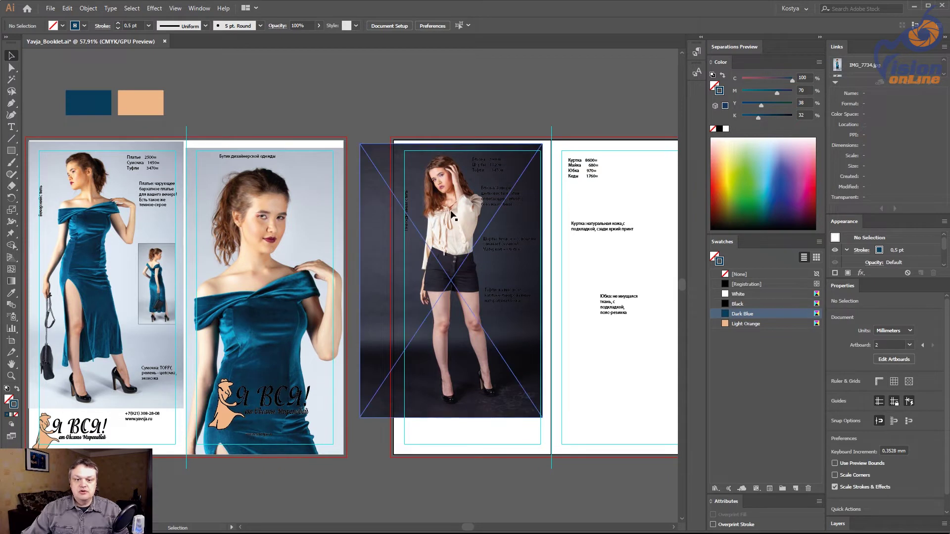
{"action": "key", "text": "ctrl+space"}
{"action": "left_click_drag", "start_coordinate": [472, 209], "coordinate": [291, 332]}
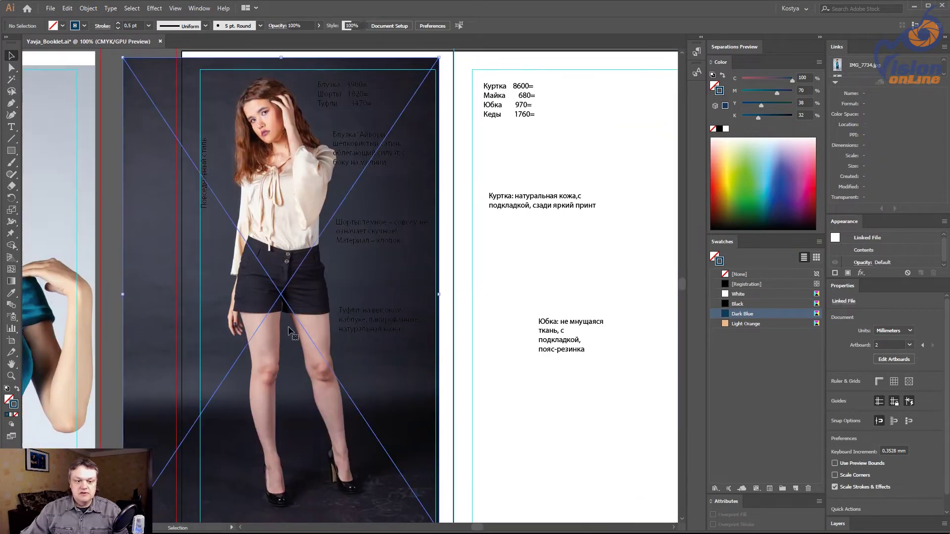
{"action": "left_click", "coordinate": [291, 331]}
{"action": "key", "text": "space"}
{"action": "left_click_drag", "start_coordinate": [203, 233], "coordinate": [227, 280]}
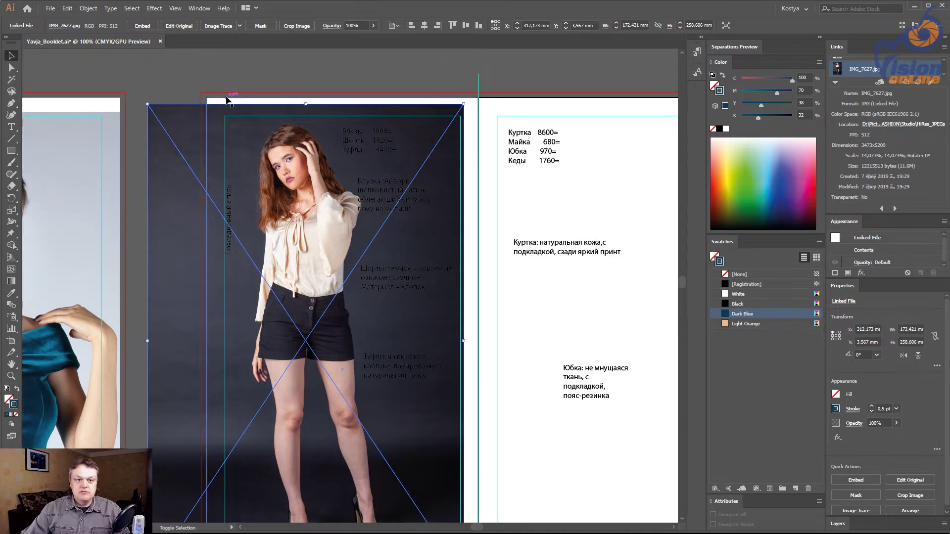
{"action": "left_click", "coordinate": [227, 99], "text": "shift"}
Step: Crop the photo to the page rectangle with a clipping mask
{"action": "right_click", "coordinate": [227, 99]}
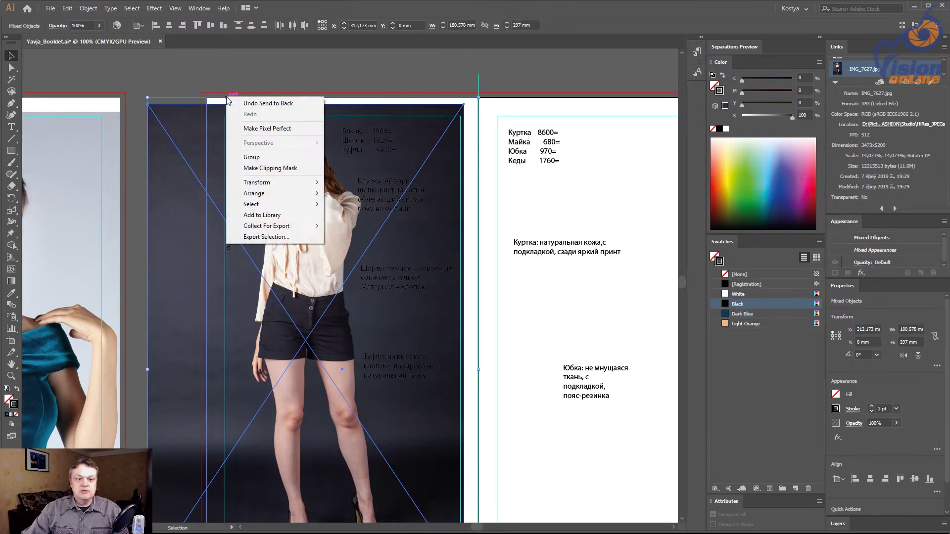
{"action": "left_click", "coordinate": [280, 167]}
{"action": "left_click", "coordinate": [367, 75]}
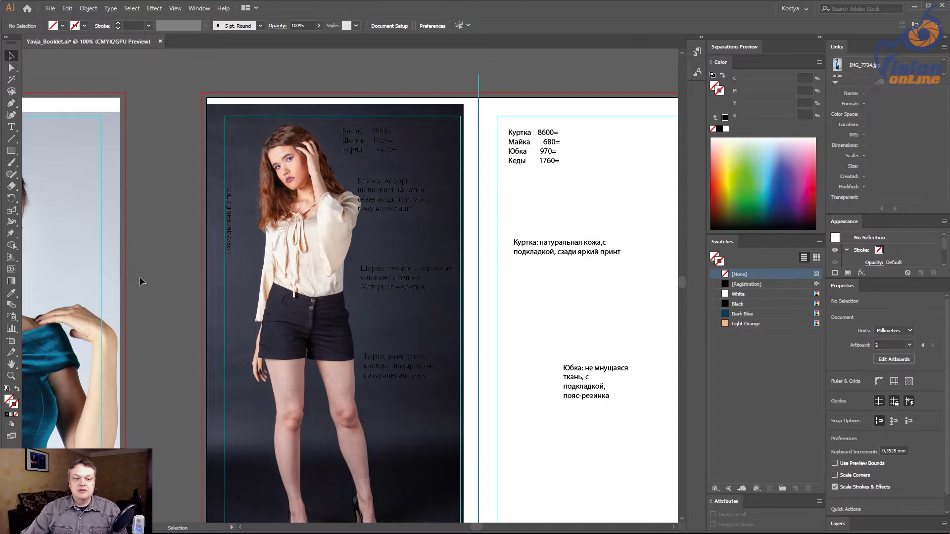
Step: Recolour the Повседневный стиль, price list, Блузка, Шорты and Туфли captions white
{"action": "left_click", "coordinate": [231, 218]}
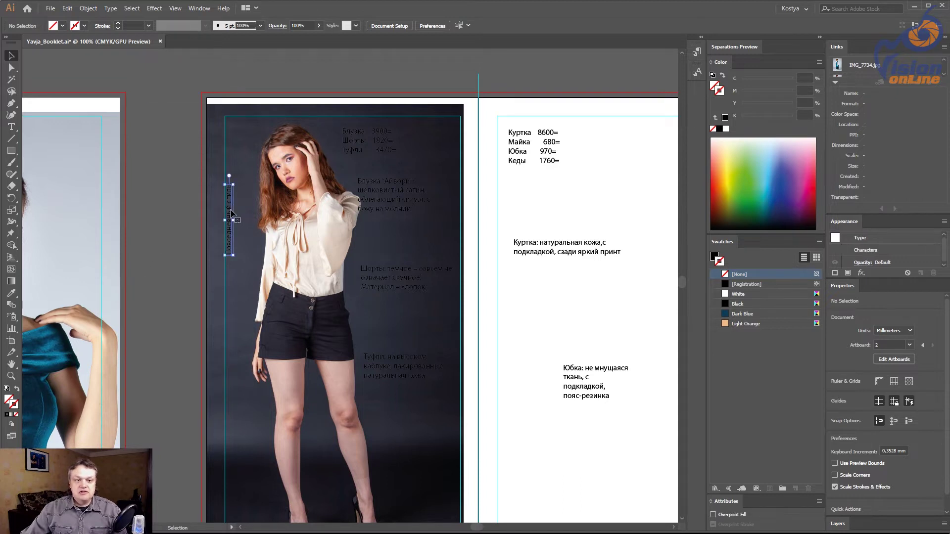
{"action": "left_click", "coordinate": [349, 143], "text": "shift"}
{"action": "left_click", "coordinate": [387, 190], "text": "shift"}
{"action": "left_click", "coordinate": [393, 277], "text": "shift"}
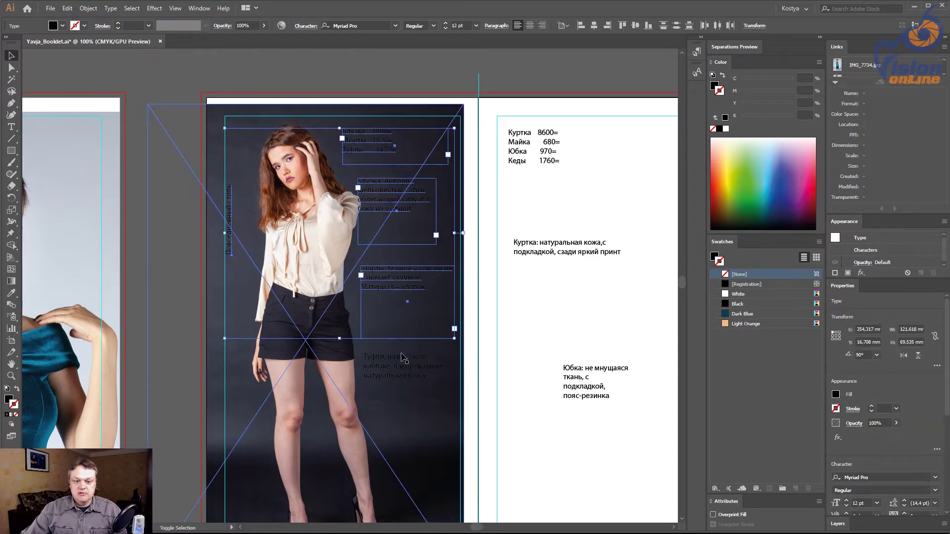
{"action": "left_click", "coordinate": [401, 358], "text": "shift"}
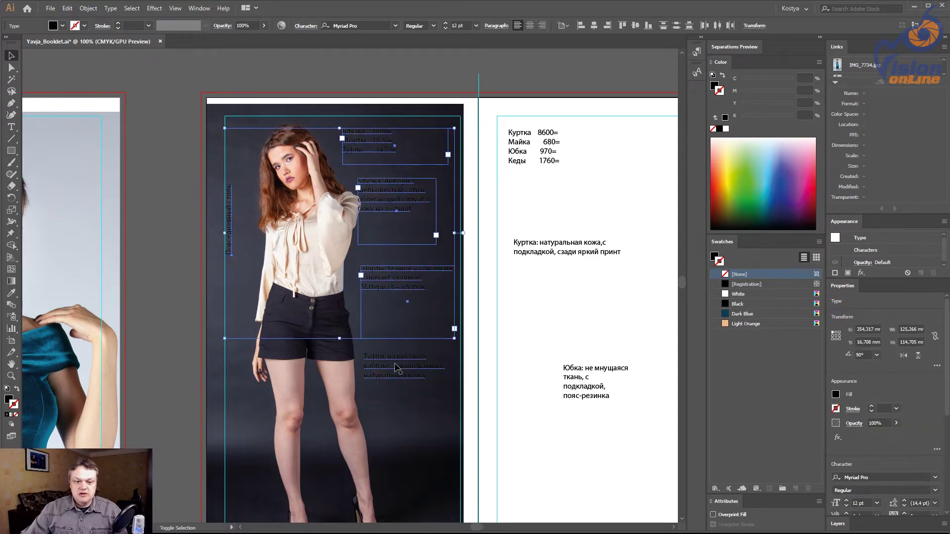
{"action": "left_click", "coordinate": [713, 85]}
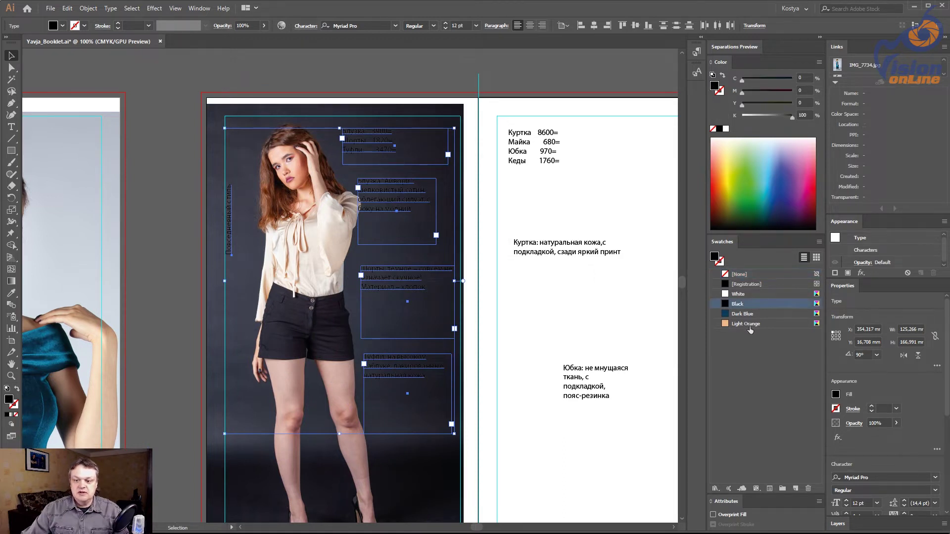
{"action": "left_click", "coordinate": [738, 294]}
{"action": "left_click", "coordinate": [368, 79]}
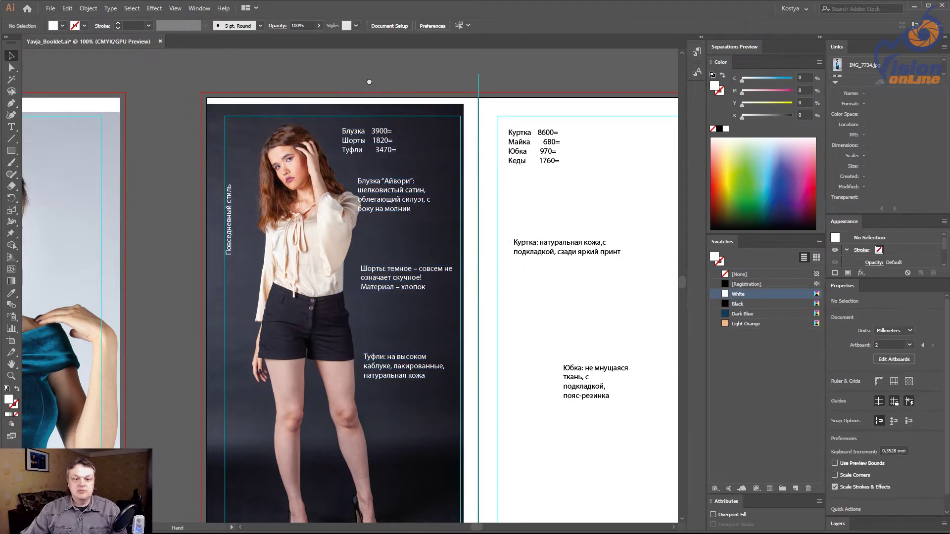
Step: Reposition the price list and the Блузка, Шорты and Туфли captions over the photo
{"action": "left_click_drag", "start_coordinate": [369, 82], "coordinate": [366, 58]}
{"action": "left_click_drag", "start_coordinate": [366, 116], "coordinate": [390, 104]}
{"action": "left_click_drag", "start_coordinate": [388, 171], "coordinate": [404, 166]}
{"action": "left_click_drag", "start_coordinate": [391, 254], "coordinate": [398, 241]}
{"action": "left_click_drag", "start_coordinate": [384, 353], "coordinate": [390, 338]}
{"action": "left_click", "coordinate": [176, 295]}
Step: Show the rulers and drag a horizontal guide near the page top
{"action": "left_click_drag", "start_coordinate": [177, 331], "coordinate": [162, 225]}
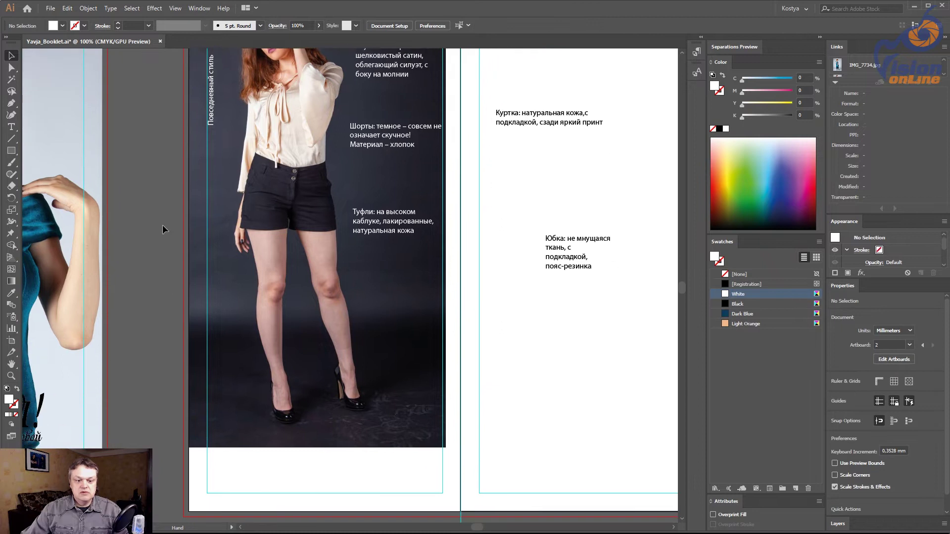
{"action": "left_click_drag", "start_coordinate": [160, 274], "coordinate": [346, 277]}
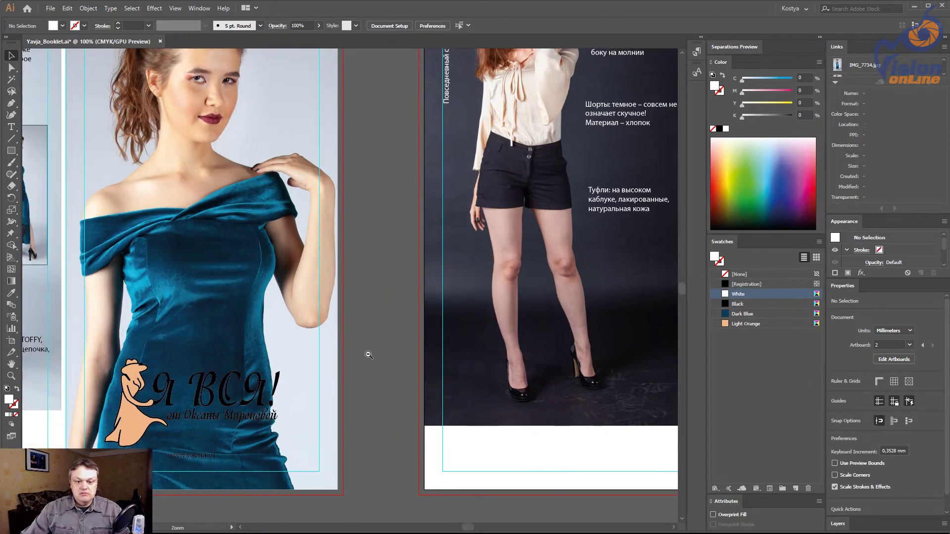
{"action": "key", "text": "ctrl+minus"}
{"action": "key", "text": "ctrl+minus"}
{"action": "left_click_drag", "start_coordinate": [349, 342], "coordinate": [334, 391]}
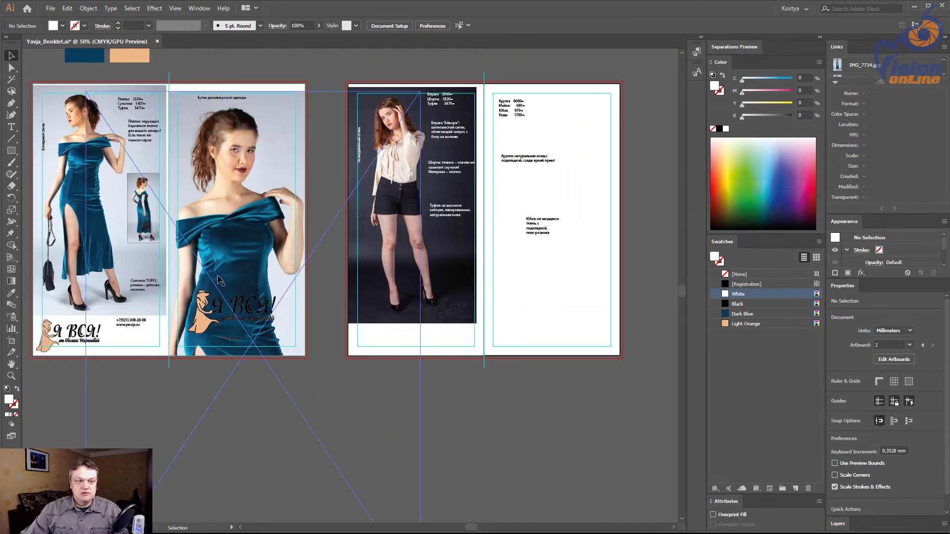
{"action": "key", "text": "ctrl+r"}
{"action": "key", "text": "v"}
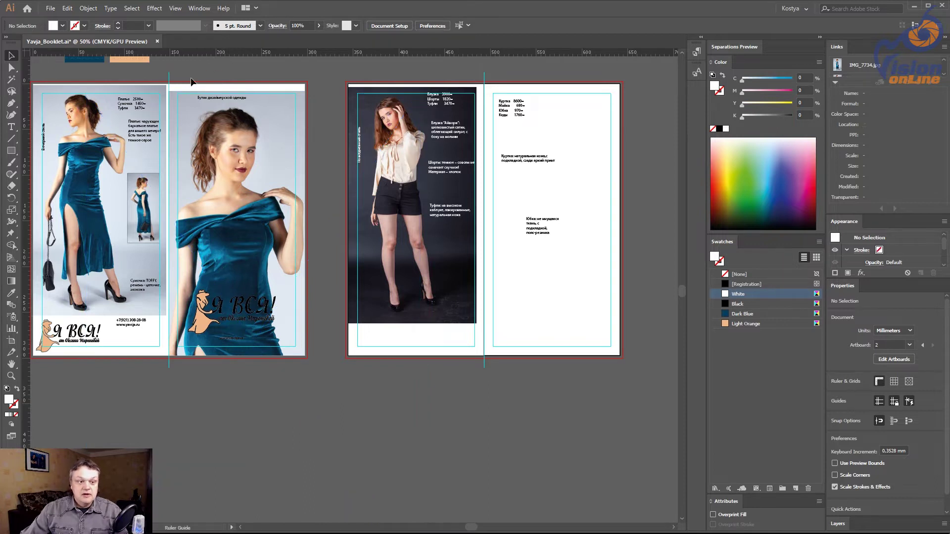
{"action": "mouse_move", "coordinate": [190, 82]}
{"action": "left_mouse_down"}
{"action": "mouse_move", "coordinate": [113, 316]}
{"action": "mouse_move", "coordinate": [374, 314]}
{"action": "left_mouse_up"}
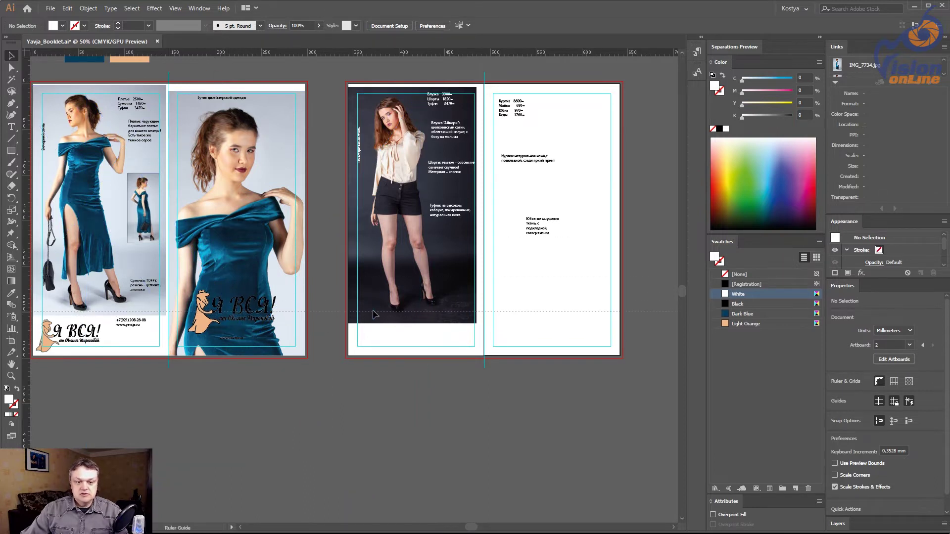
{"action": "mouse_move", "coordinate": [374, 314]}
{"action": "left_mouse_down"}
{"action": "mouse_move", "coordinate": [391, 104]}
{"action": "mouse_move", "coordinate": [375, 4]}
{"action": "mouse_move", "coordinate": [408, 68]}
{"action": "left_mouse_up"}
{"action": "scroll", "coordinate": [394, 81], "scroll_direction": "right", "scroll_amount": 3}
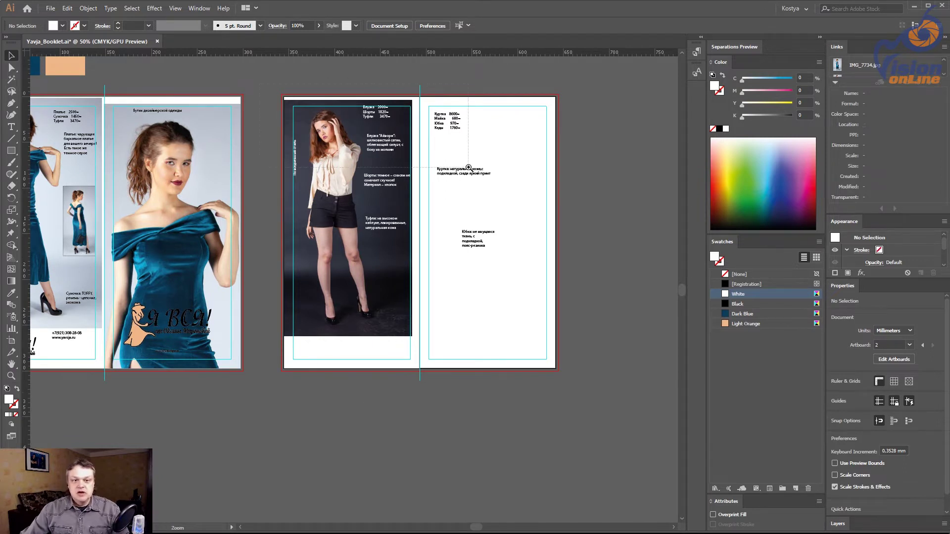
{"action": "left_click_drag", "start_coordinate": [355, 121], "coordinate": [490, 282]}
{"action": "key", "text": "a"}
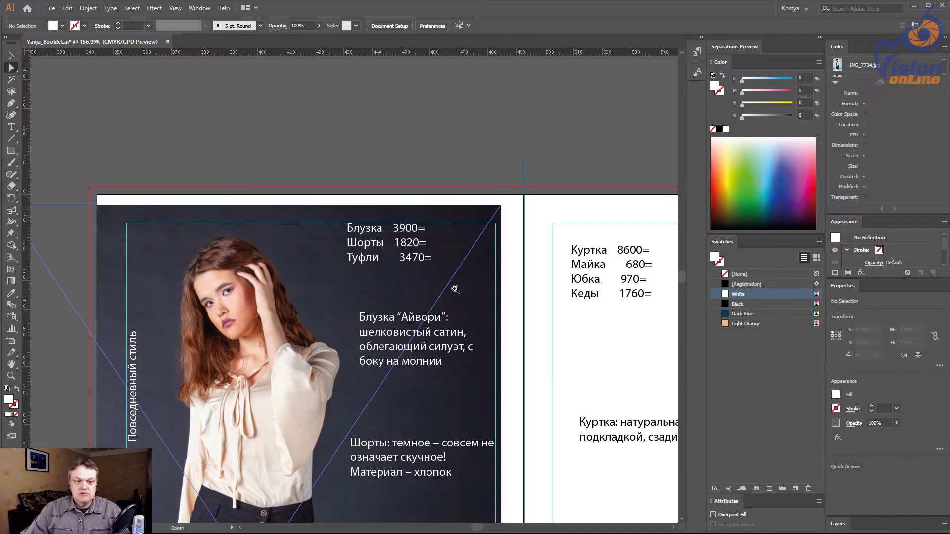
{"action": "key", "text": "ctrl+minus"}
{"action": "key", "text": "ctrl+minus"}
{"action": "key", "text": "ctrl+minus"}
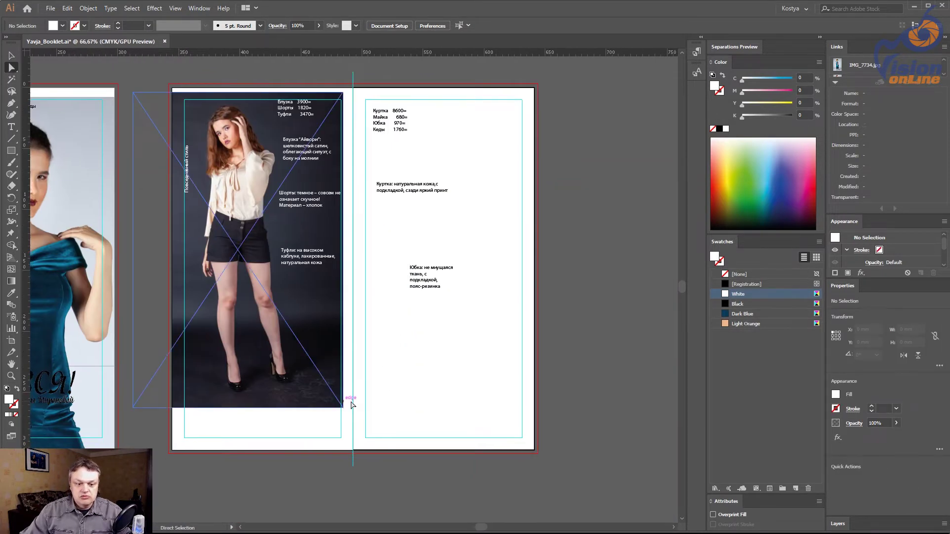
Step: Enlarge the clipped IMG_7627 photo to about 173.7 × 260.8 mm and nudge it left
{"action": "left_click", "coordinate": [321, 403]}
{"action": "key", "text": "v"}
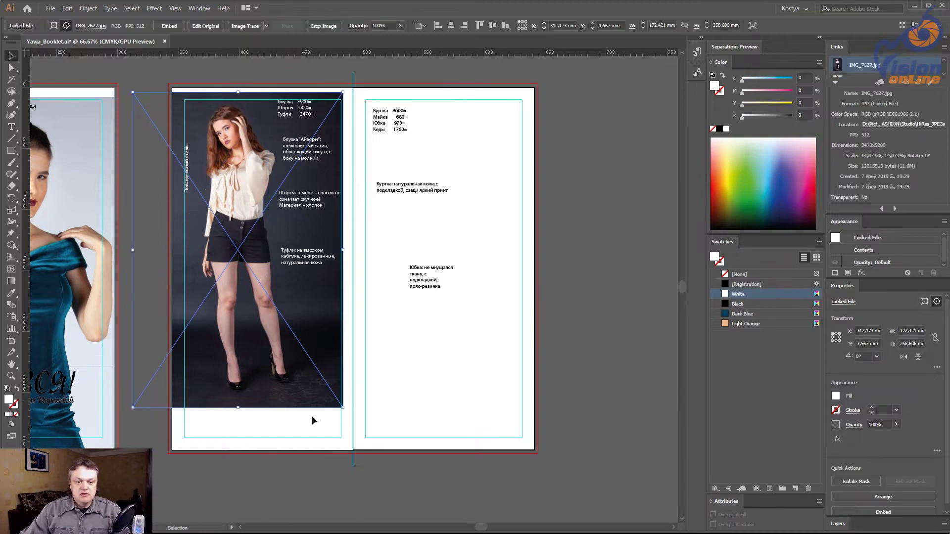
{"action": "left_click_drag", "start_coordinate": [343, 408], "coordinate": [345, 410]}
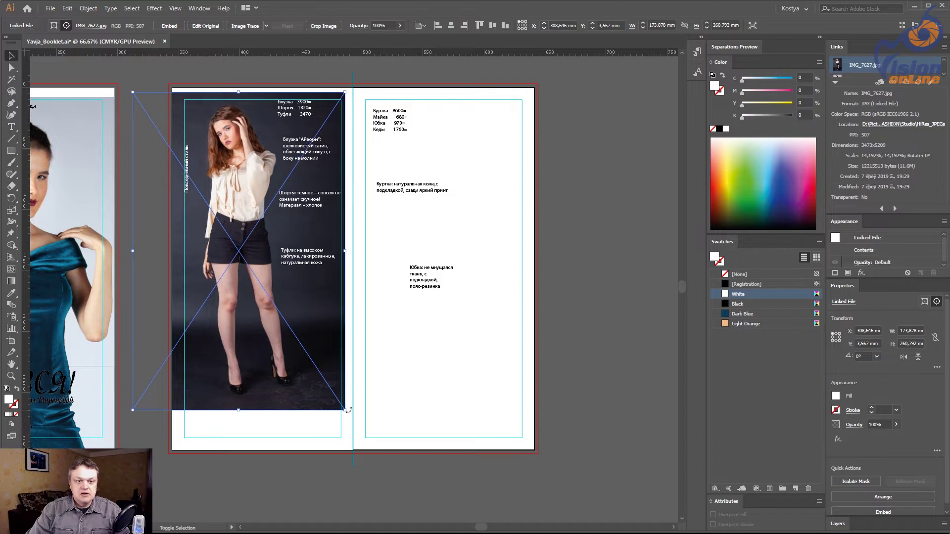
{"action": "key", "text": "Left"}
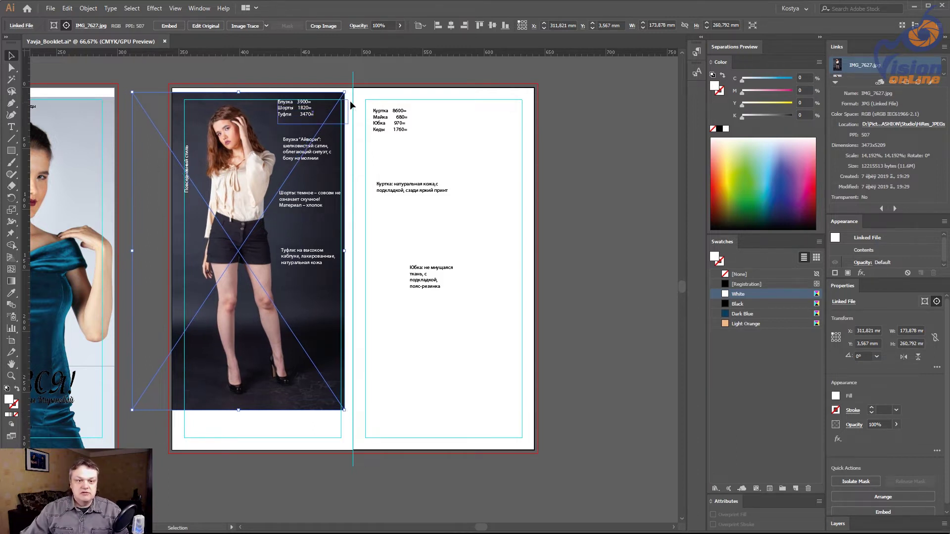
{"action": "left_click", "coordinate": [375, 69]}
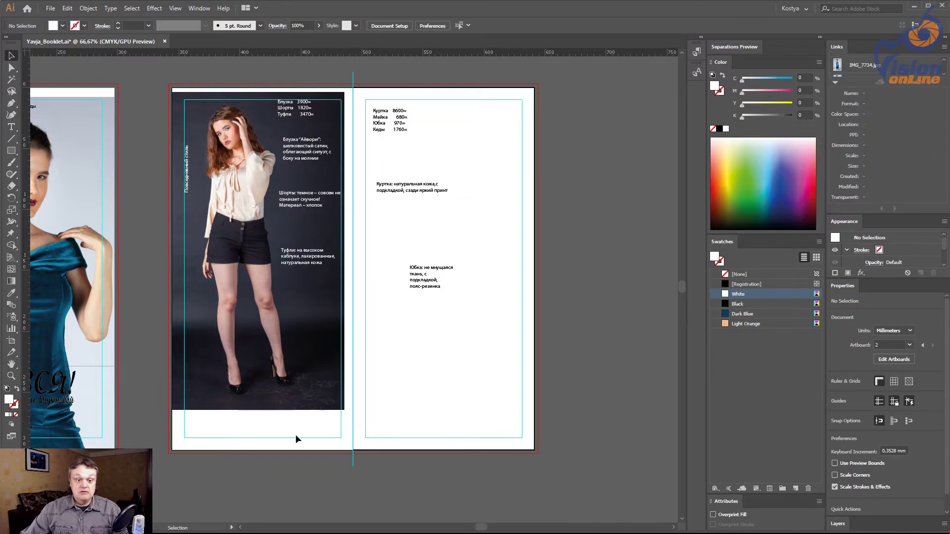
{"action": "key", "text": "a"}
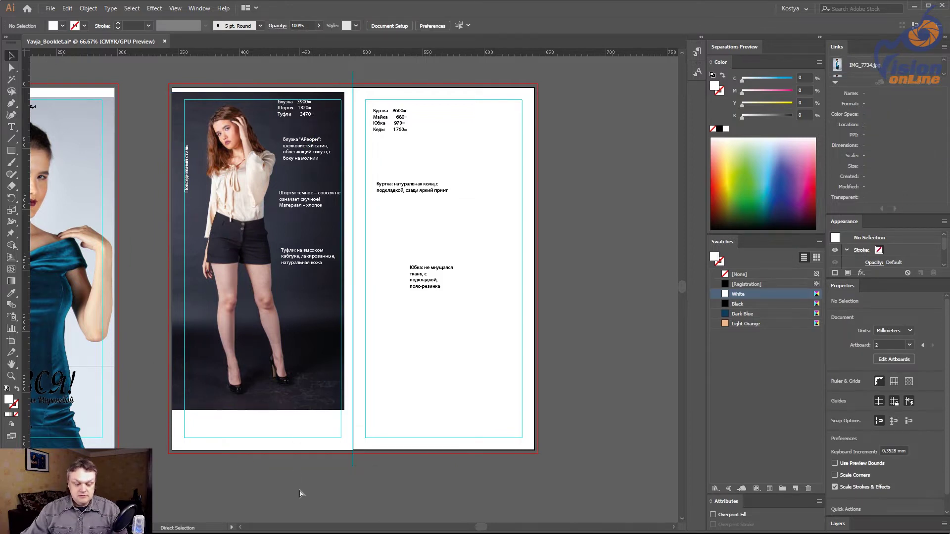
{"action": "key", "text": "v"}
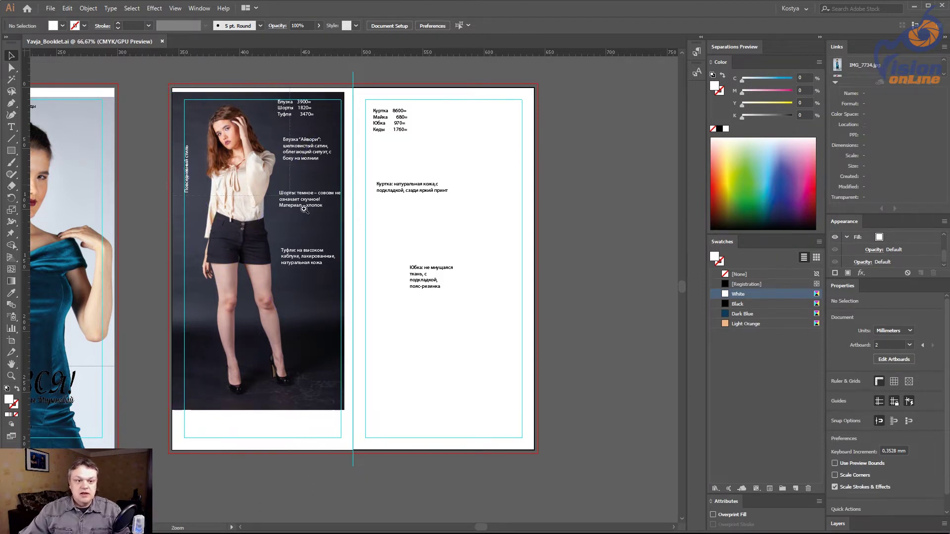
{"action": "left_click_drag", "start_coordinate": [198, 106], "coordinate": [337, 238]}
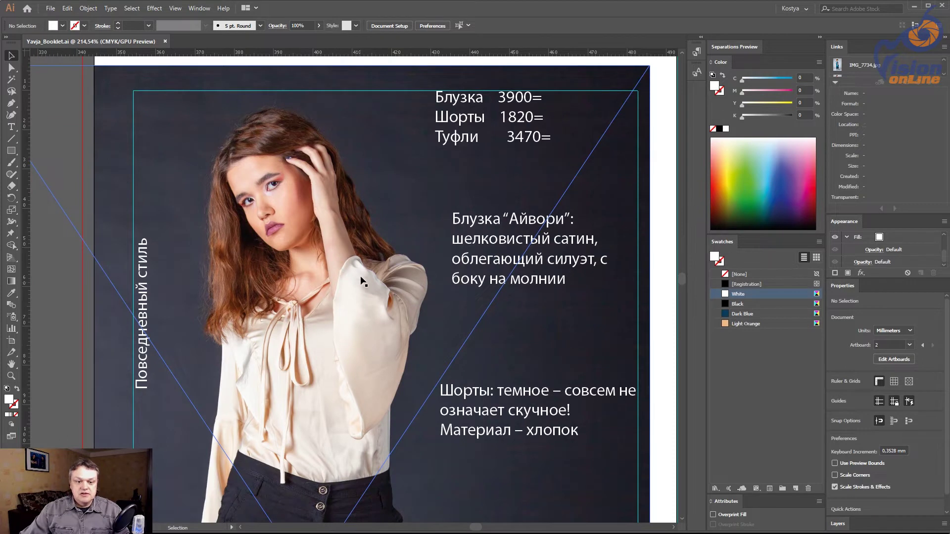
{"action": "left_click_drag", "start_coordinate": [368, 402], "coordinate": [375, 292]}
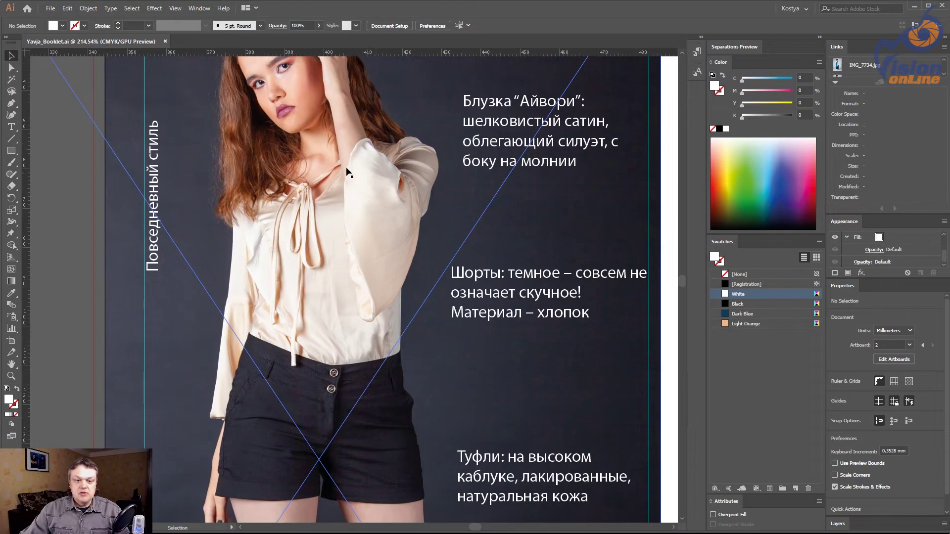
{"action": "left_click", "coordinate": [389, 295], "text": "ctrl+alt"}
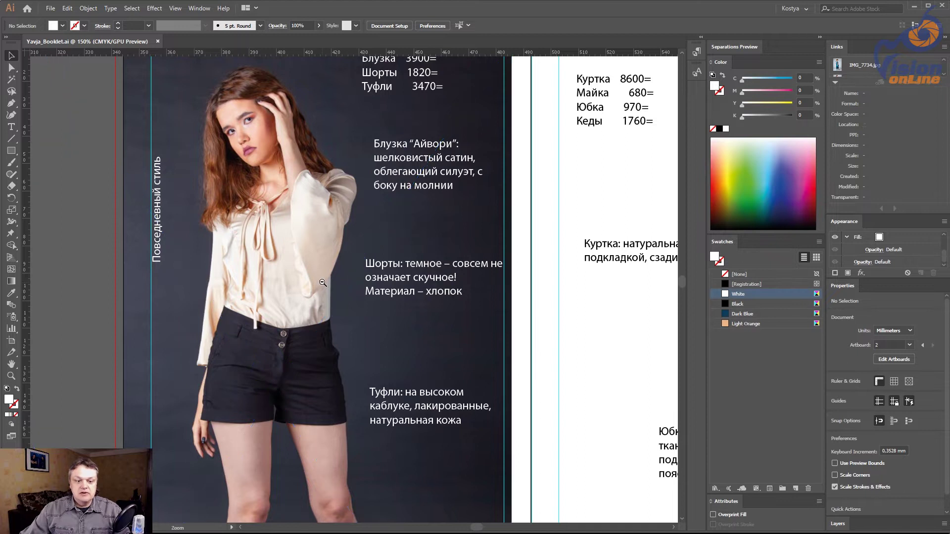
{"action": "left_click", "coordinate": [332, 295], "text": "ctrl+alt"}
{"action": "left_click", "coordinate": [341, 273], "text": "ctrl+alt"}
{"action": "left_click_drag", "start_coordinate": [342, 274], "coordinate": [322, 227]}
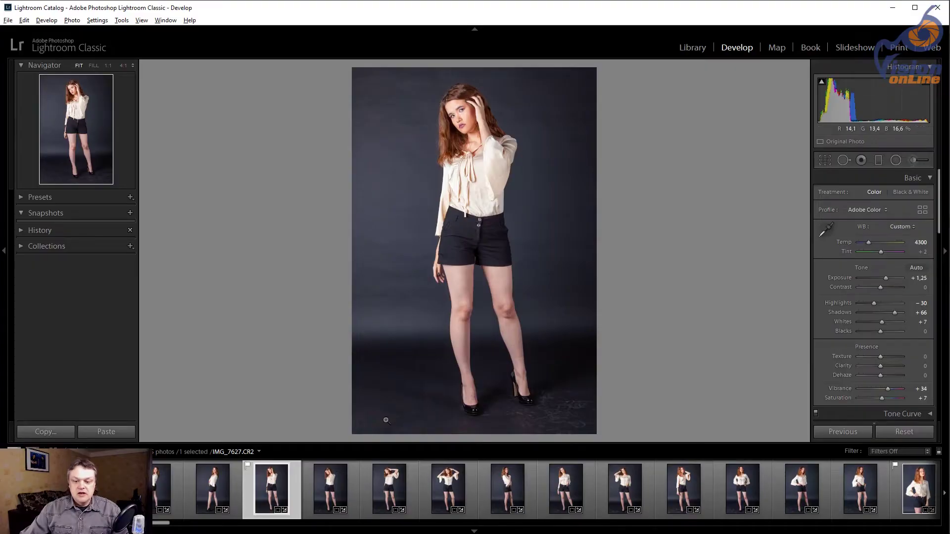
Step: Select IMG_7643 from the Lightroom filmstrip, then switch back to the Illustrator booklet
{"action": "left_click", "coordinate": [918, 489]}
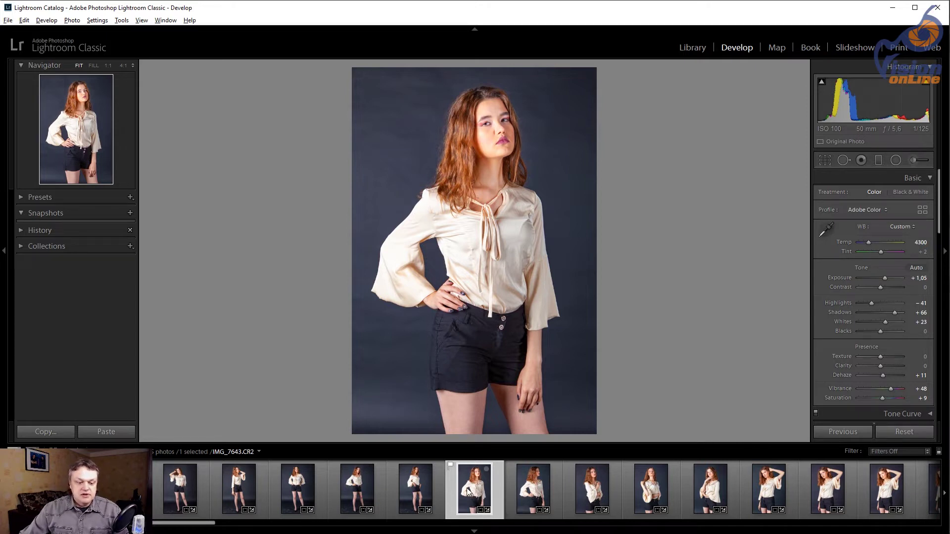
{"action": "key", "text": "alt+Tab"}
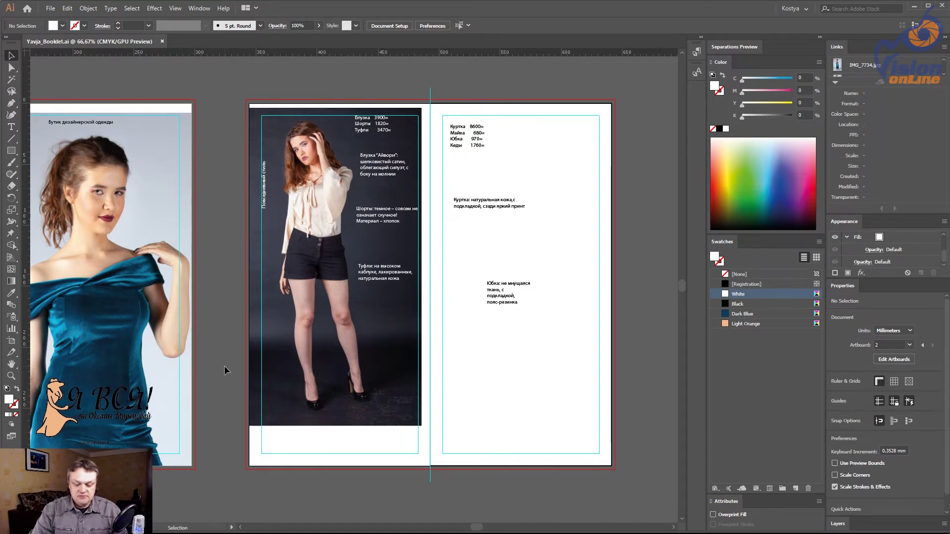
Step: Place IMG_7643.jpg, shrink it to about 91 × 137 mm and move it onto the dark model page
{"action": "key", "text": "ctrl+shift+p"}
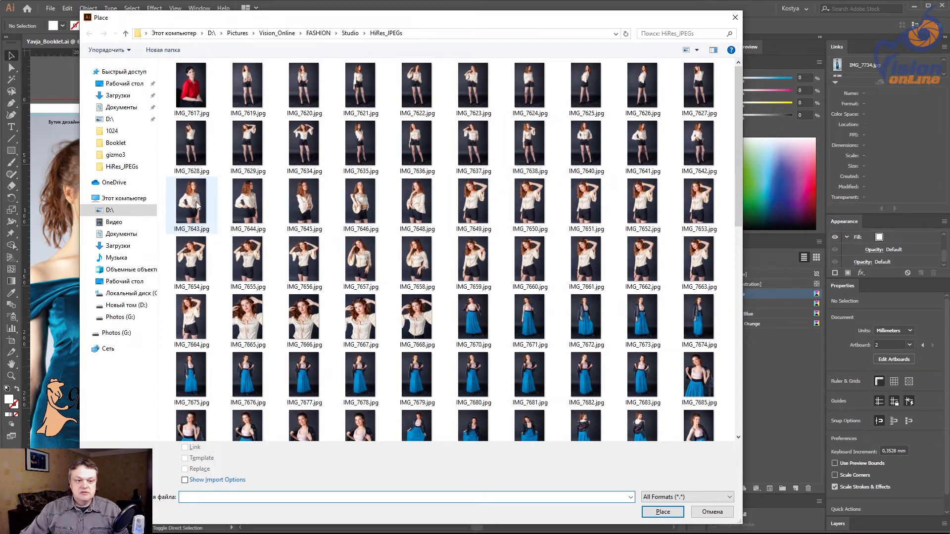
{"action": "double_click", "coordinate": [197, 206]}
{"action": "left_click", "coordinate": [216, 315]}
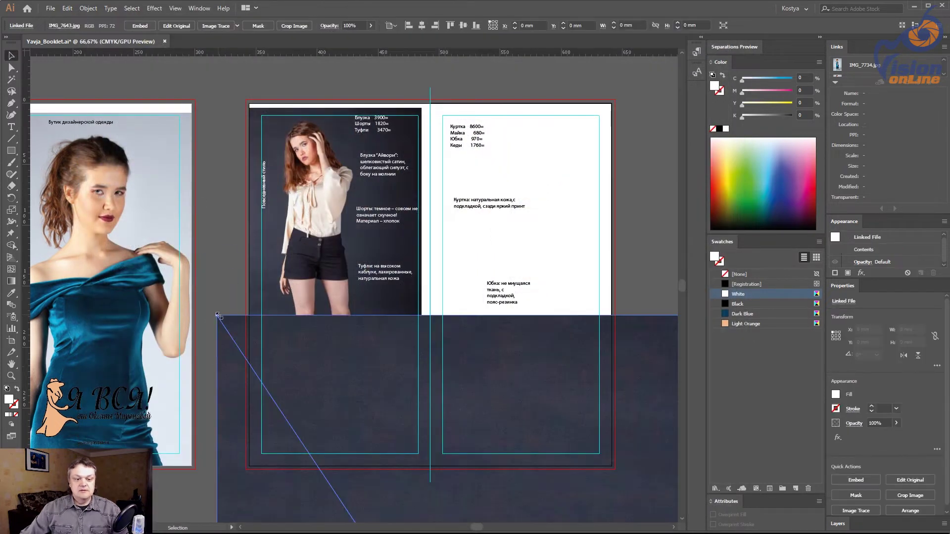
{"action": "left_click", "coordinate": [403, 347], "text": "alt"}
{"action": "left_click", "coordinate": [403, 346], "text": "alt"}
{"action": "left_click", "coordinate": [398, 347], "text": "alt"}
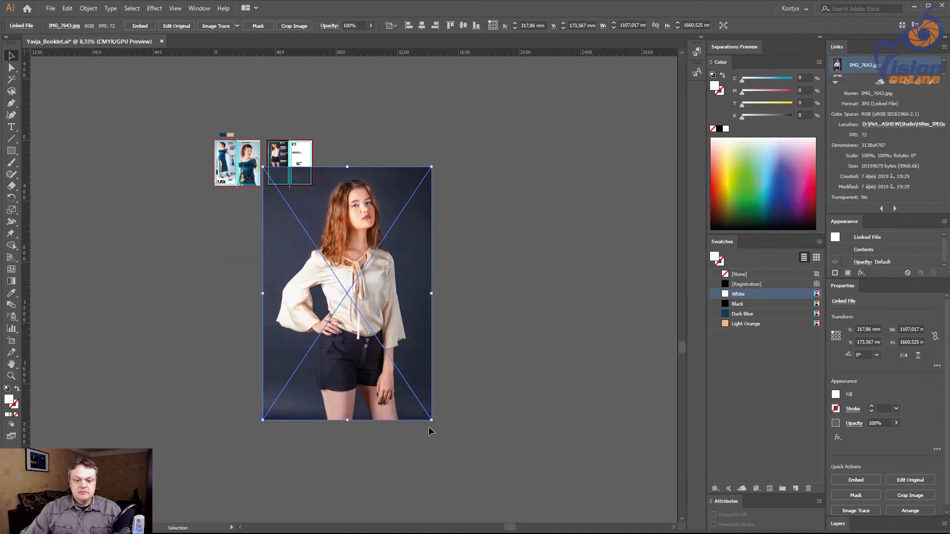
{"action": "left_click_drag", "start_coordinate": [431, 419], "coordinate": [301, 192]}
{"action": "left_click_drag", "start_coordinate": [299, 188], "coordinate": [302, 209]}
{"action": "left_click_drag", "start_coordinate": [297, 312], "coordinate": [314, 295]}
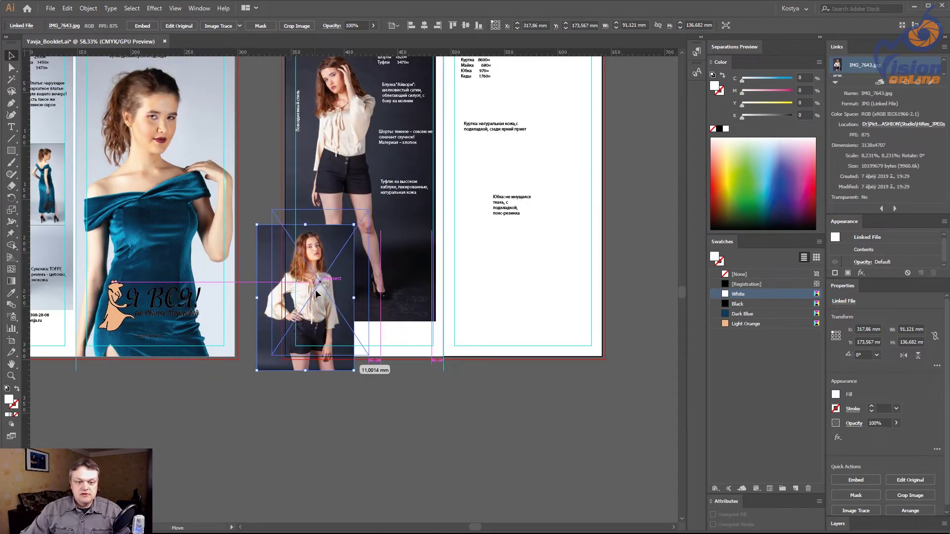
Step: Shrink the inset photo further to about 72 × 108 mm and nudge it down to the page edge
{"action": "left_click_drag", "start_coordinate": [242, 184], "coordinate": [435, 382]}
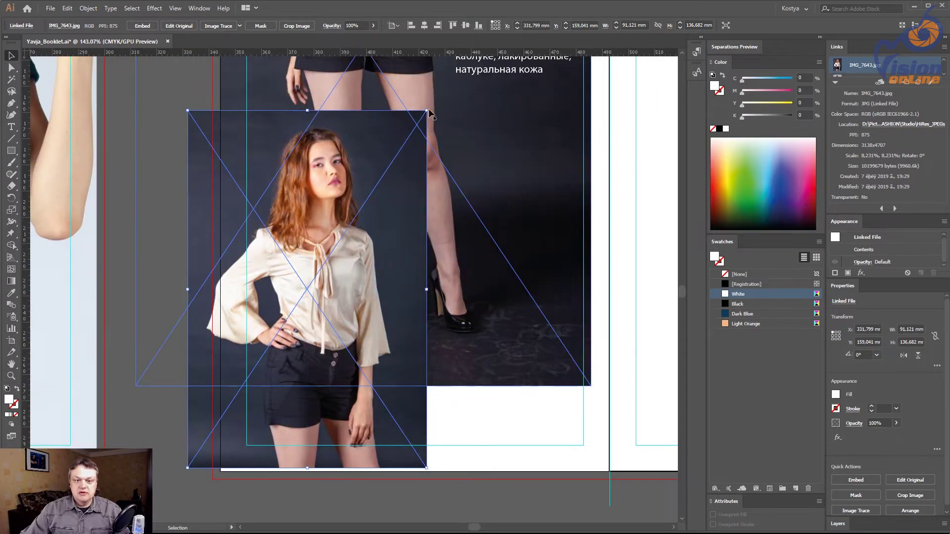
{"action": "left_click_drag", "start_coordinate": [427, 111], "coordinate": [388, 150]}
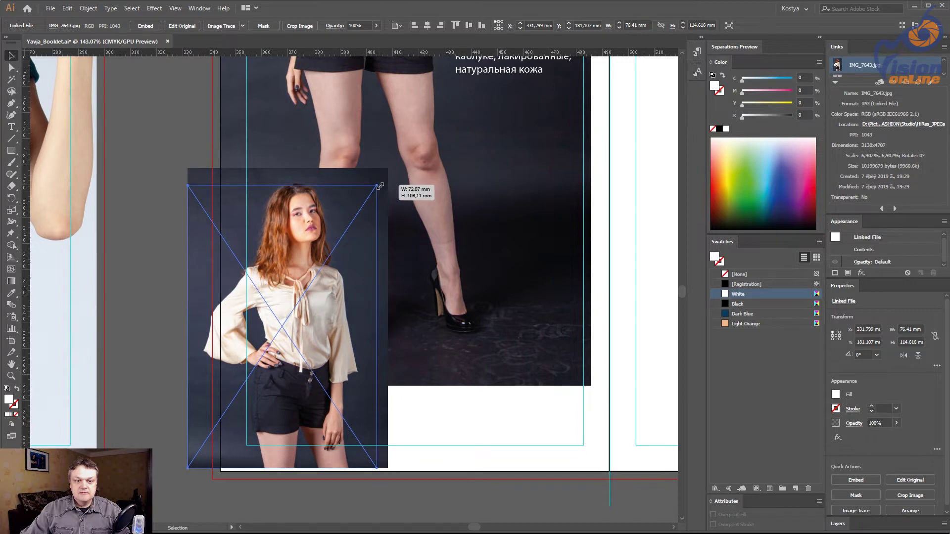
{"action": "left_click_drag", "start_coordinate": [387, 169], "coordinate": [376, 186]}
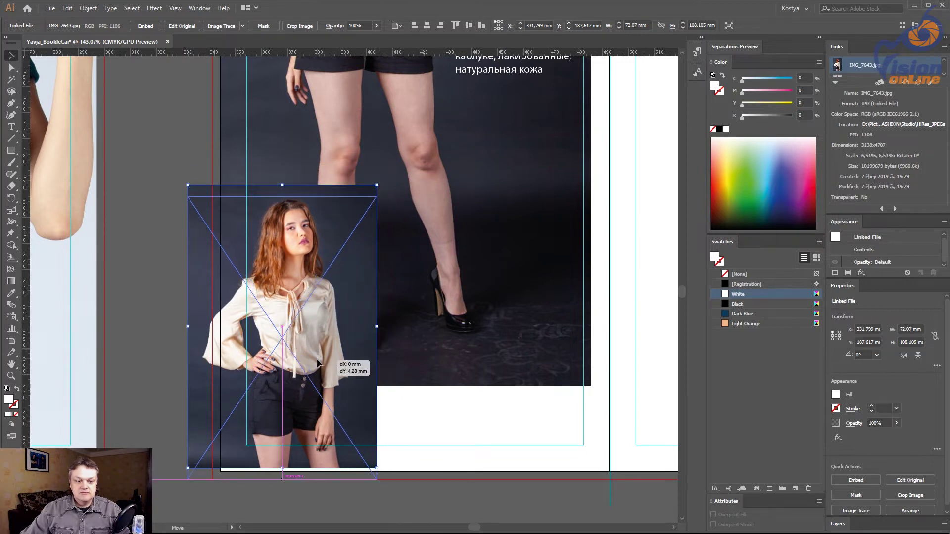
{"action": "left_click_drag", "start_coordinate": [318, 351], "coordinate": [315, 386]}
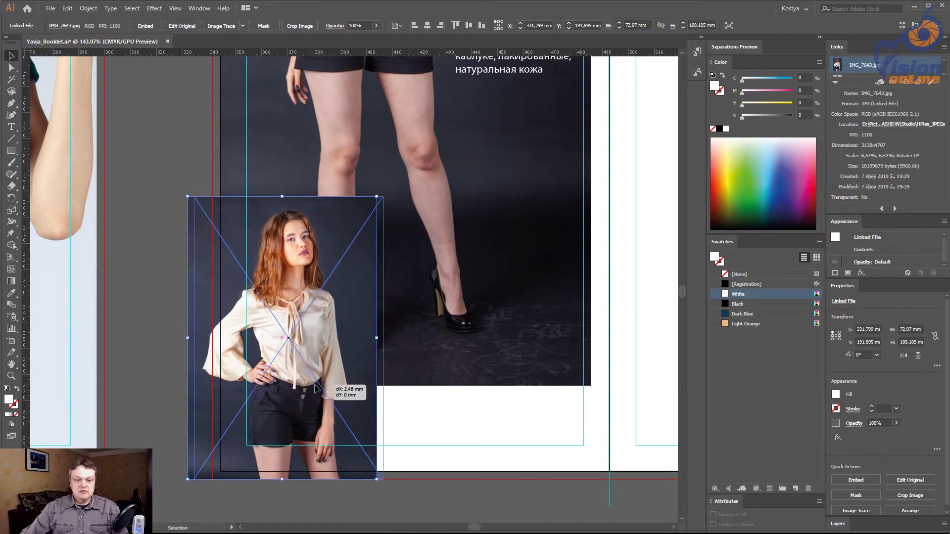
Step: Draw a crop rectangle over the IMG_7643 inset and clip the photo to it
{"action": "left_click", "coordinate": [157, 263]}
{"action": "key", "text": "m"}
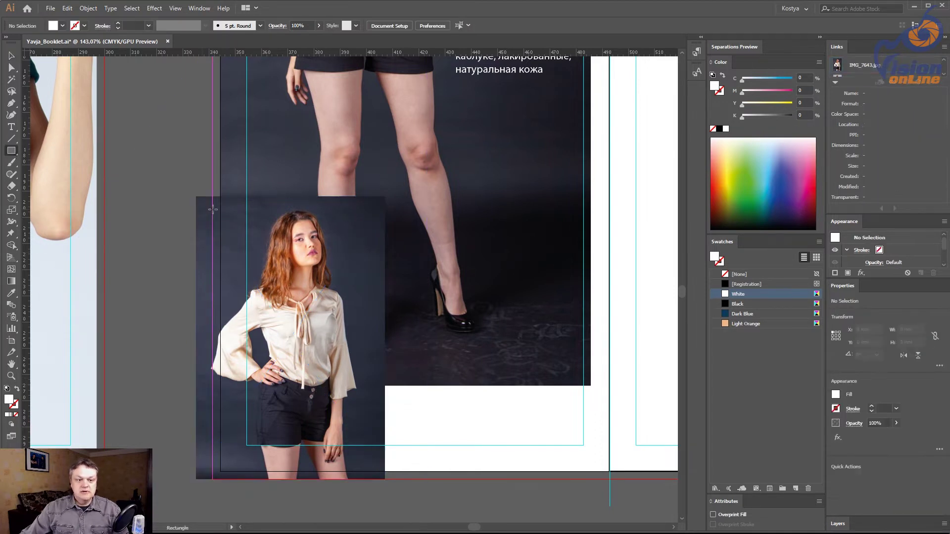
{"action": "left_click_drag", "start_coordinate": [213, 209], "coordinate": [379, 478]}
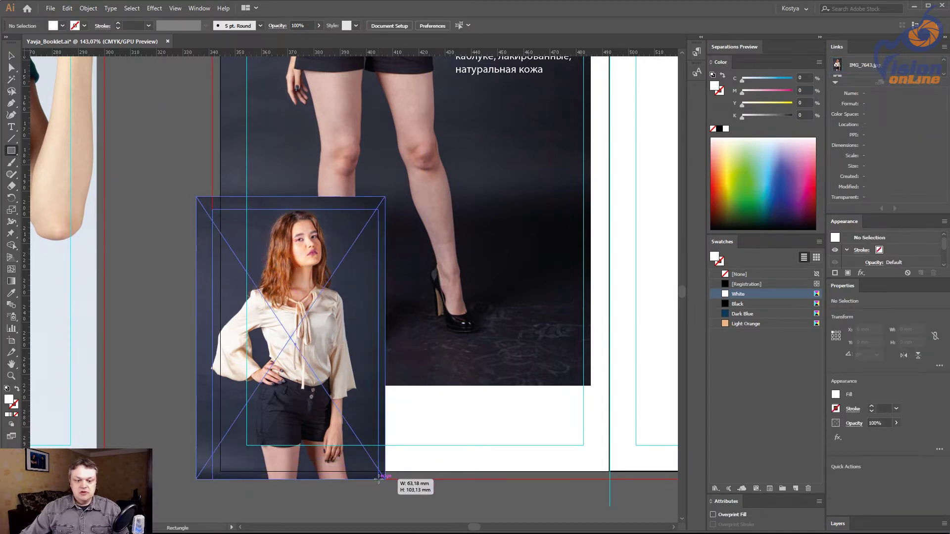
{"action": "left_click_drag", "start_coordinate": [379, 478], "coordinate": [377, 478]}
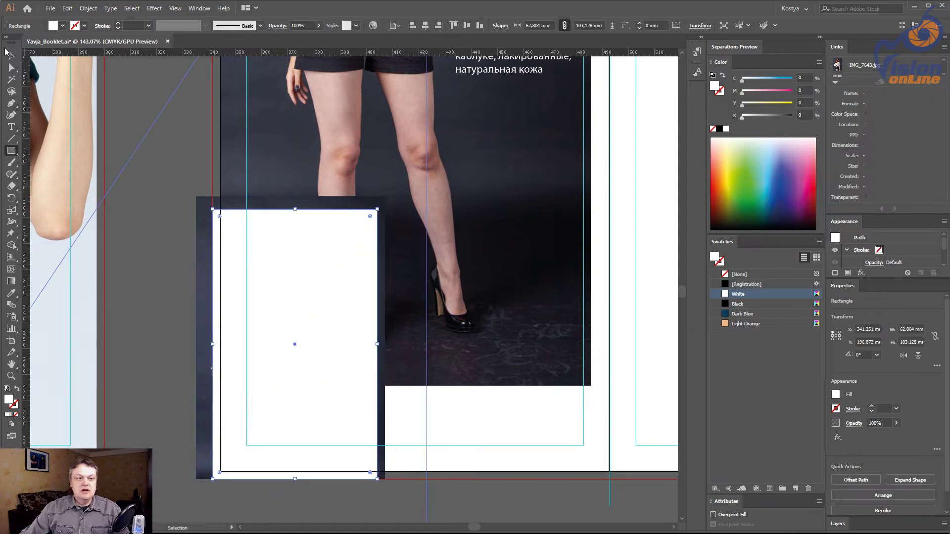
{"action": "key", "text": "v"}
{"action": "left_click", "coordinate": [203, 213]}
{"action": "left_click", "coordinate": [292, 210]}
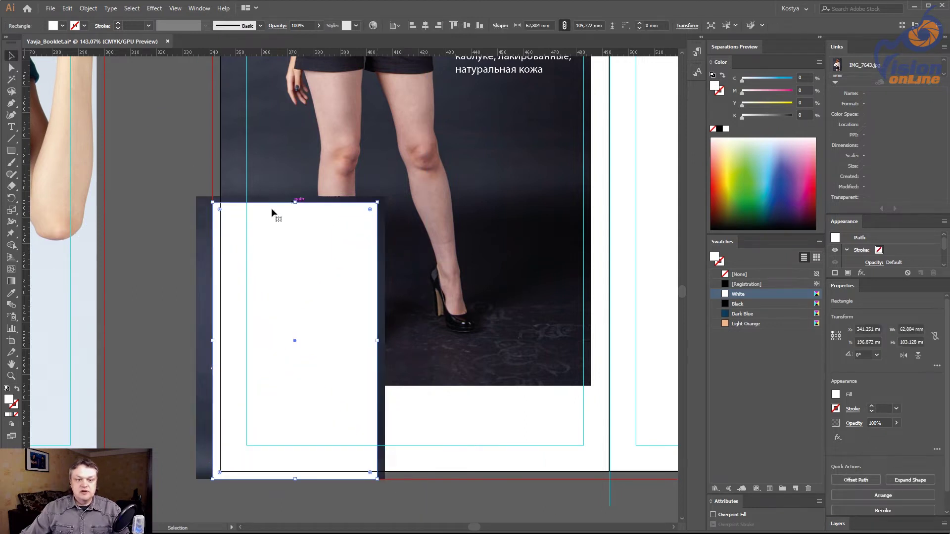
{"action": "left_click", "coordinate": [211, 227], "text": "shift"}
{"action": "right_click", "coordinate": [211, 228]}
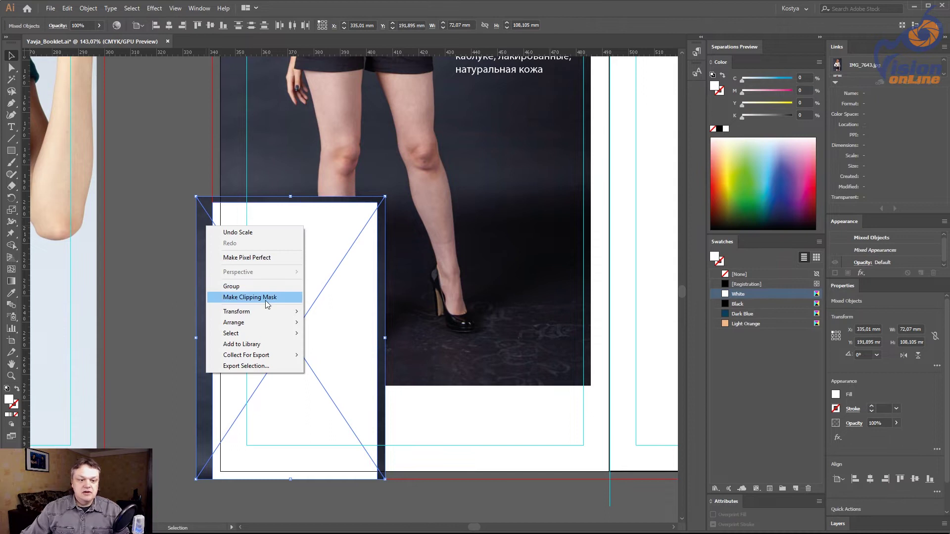
{"action": "left_click", "coordinate": [265, 301]}
{"action": "left_click", "coordinate": [109, 245]}
Step: Give the inset's crop outline a white 0.5 pt stroke
{"action": "key", "text": "a"}
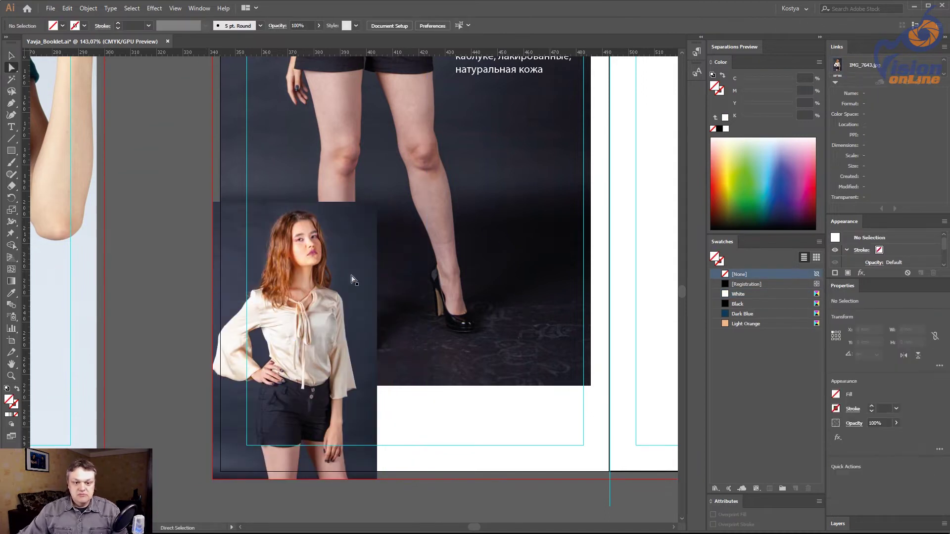
{"action": "left_click", "coordinate": [377, 285]}
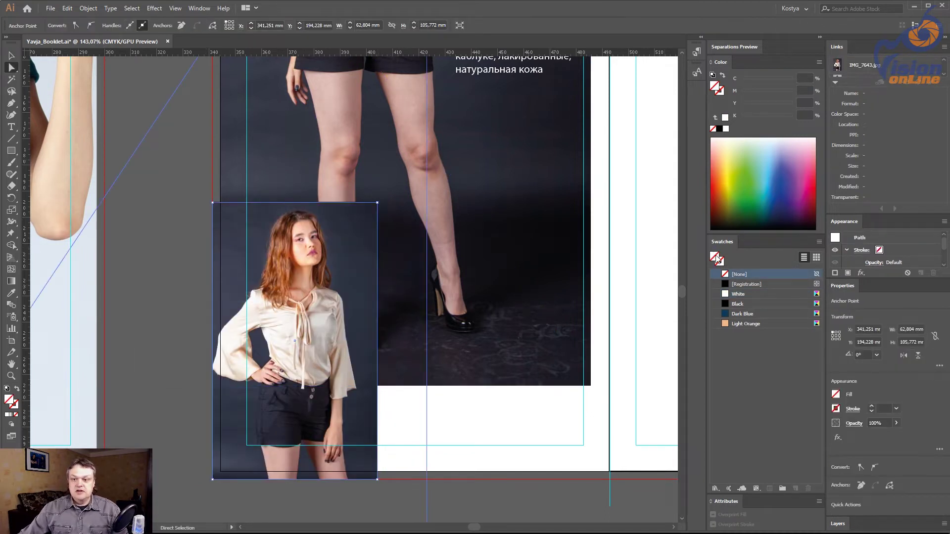
{"action": "left_click", "coordinate": [738, 294]}
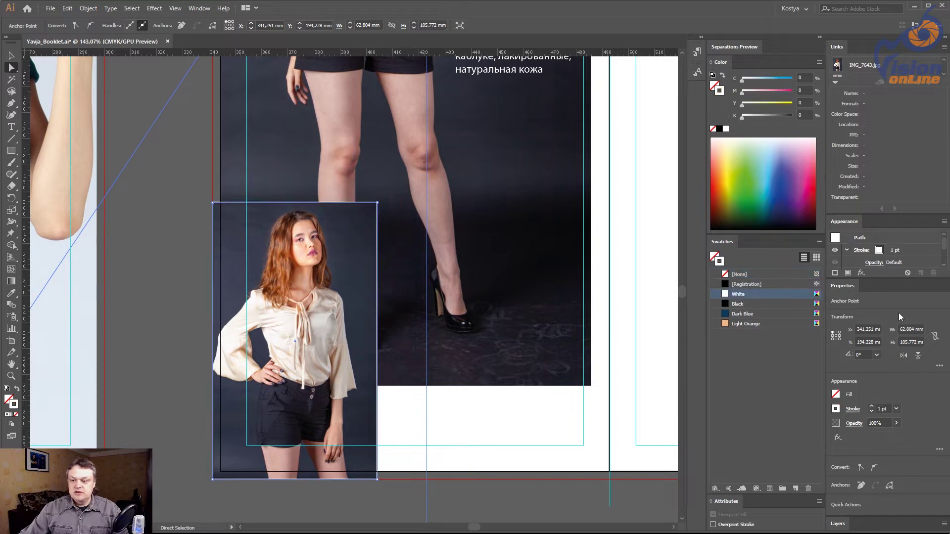
{"action": "left_click", "coordinate": [896, 410]}
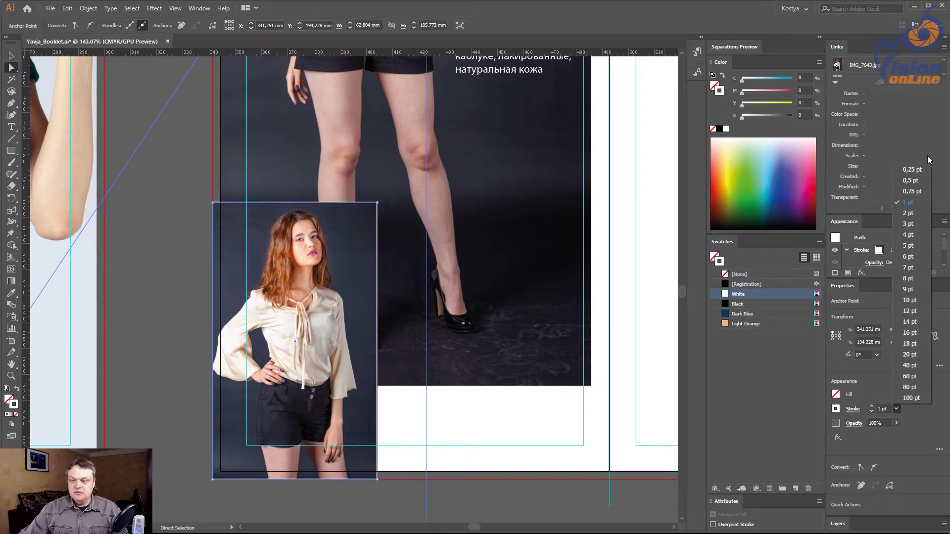
{"action": "left_click", "coordinate": [911, 181]}
{"action": "left_click", "coordinate": [168, 249]}
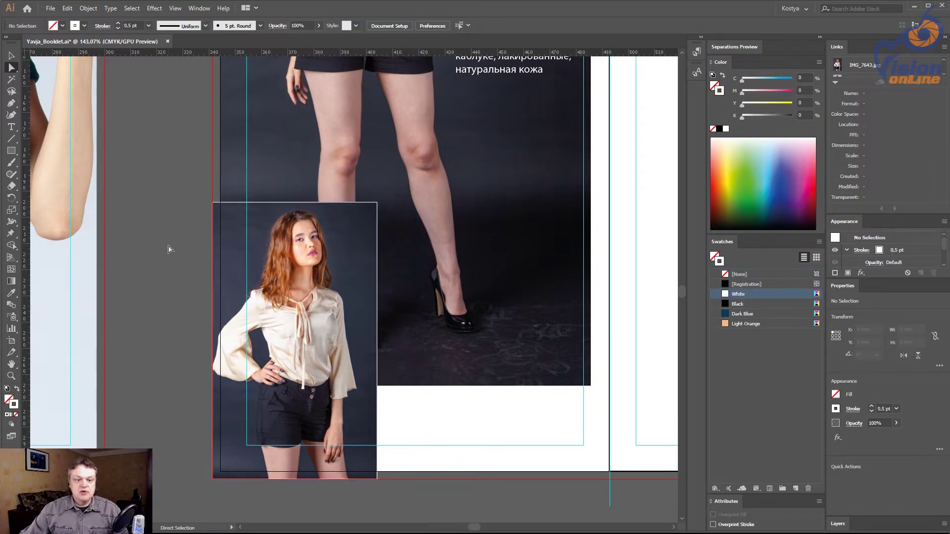
Step: Resize the cropped photo group from its corner to about 53 × 90 mm
{"action": "key", "text": "v"}
{"action": "left_click", "coordinate": [306, 257]}
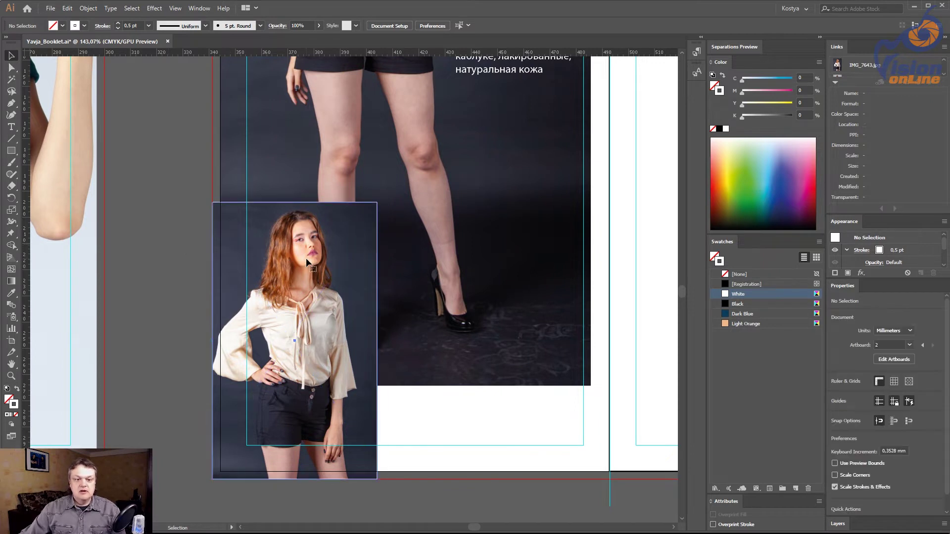
{"action": "left_click_drag", "start_coordinate": [377, 202], "coordinate": [364, 225]}
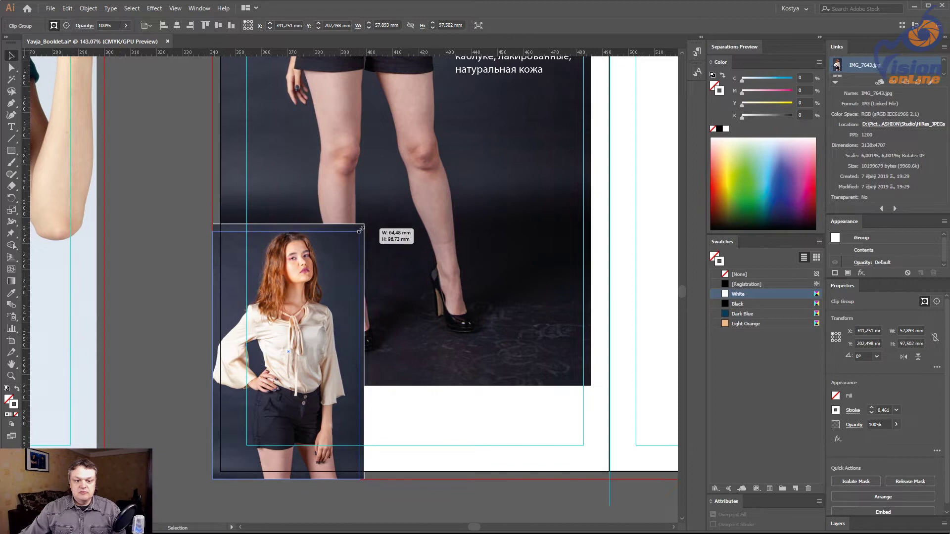
{"action": "left_click_drag", "start_coordinate": [362, 230], "coordinate": [360, 231]}
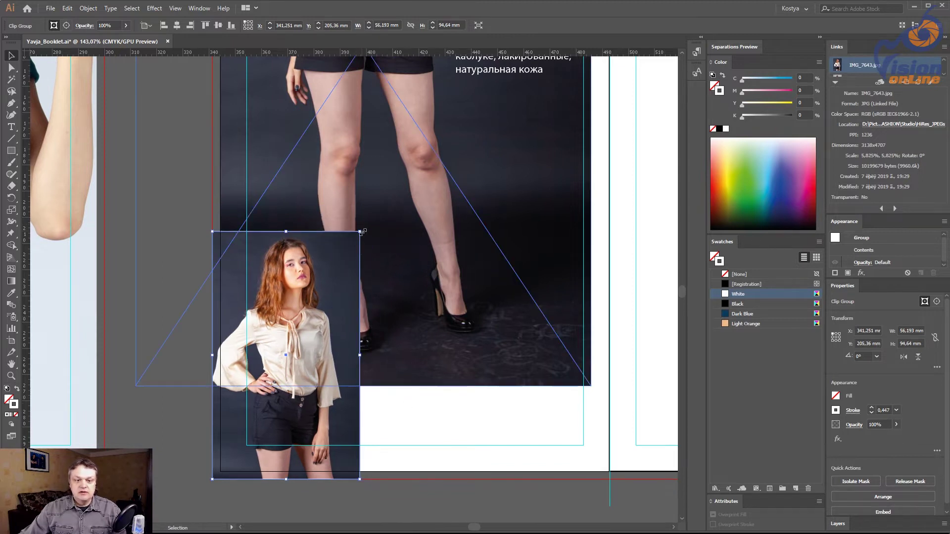
{"action": "mouse_move", "coordinate": [363, 231]}
{"action": "left_mouse_down"}
{"action": "mouse_move", "coordinate": [338, 270]}
{"action": "mouse_move", "coordinate": [389, 207]}
{"action": "left_mouse_up"}
{"action": "left_click", "coordinate": [201, 210]}
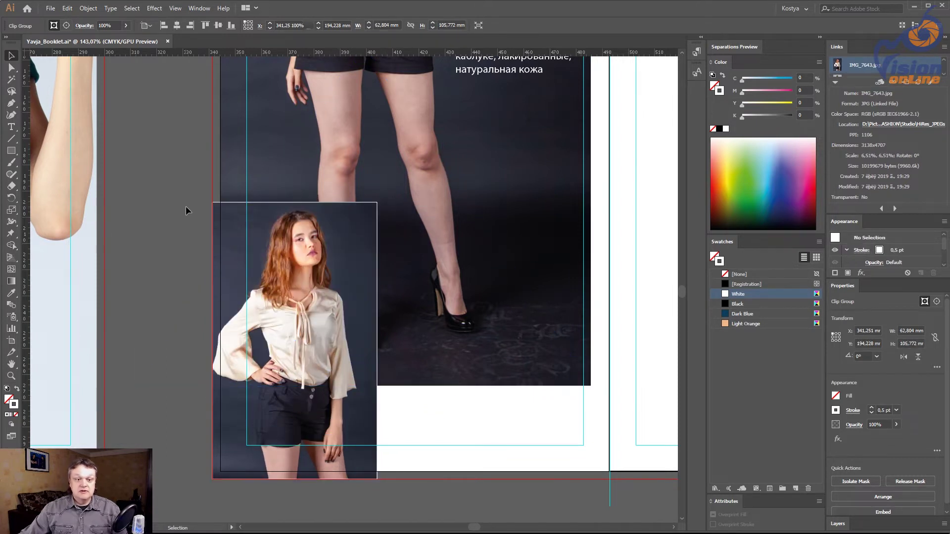
Step: Enlarge the small inset photo at the dark page's lower left slightly
{"action": "key", "text": "ctrl+1"}
{"action": "left_click_drag", "start_coordinate": [362, 258], "coordinate": [290, 309]}
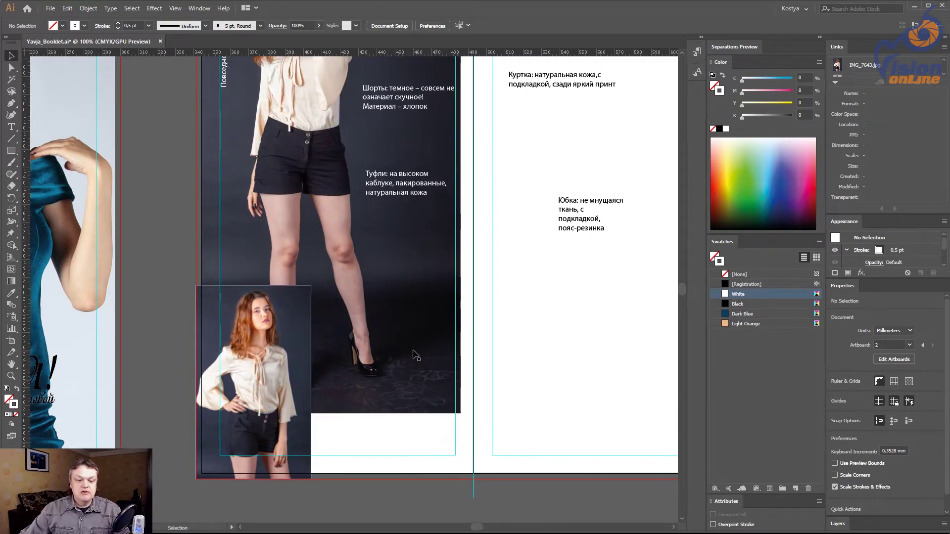
{"action": "left_click_drag", "start_coordinate": [567, 384], "coordinate": [504, 403]}
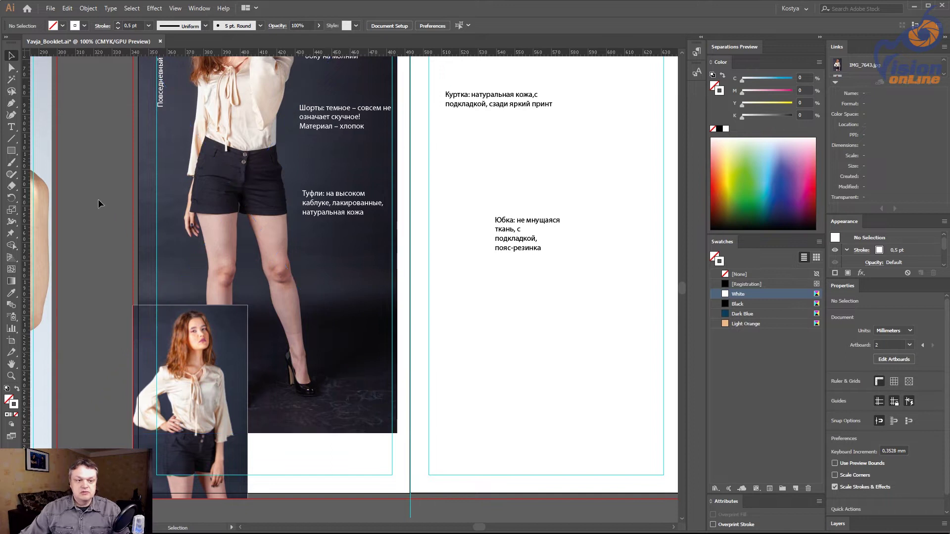
{"action": "key", "text": "ctrl+minus"}
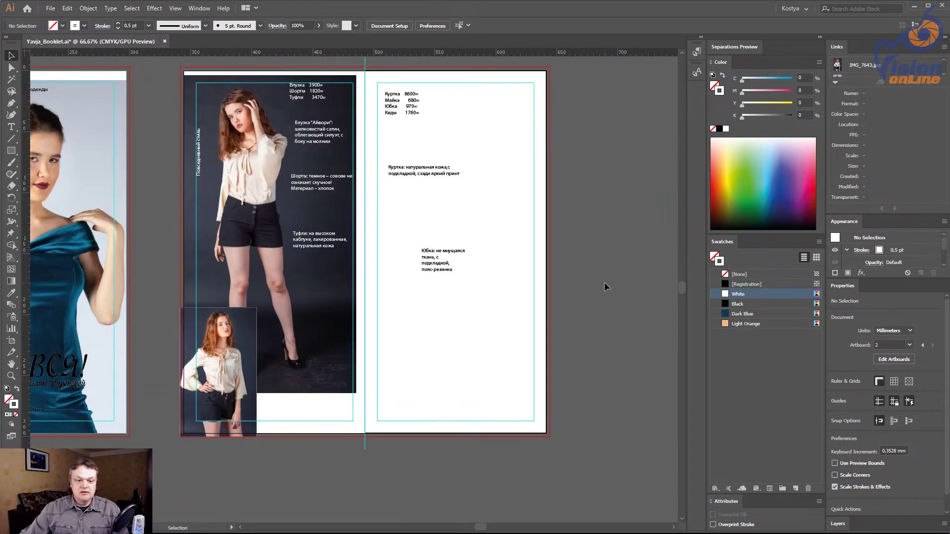
{"action": "left_click", "coordinate": [250, 341]}
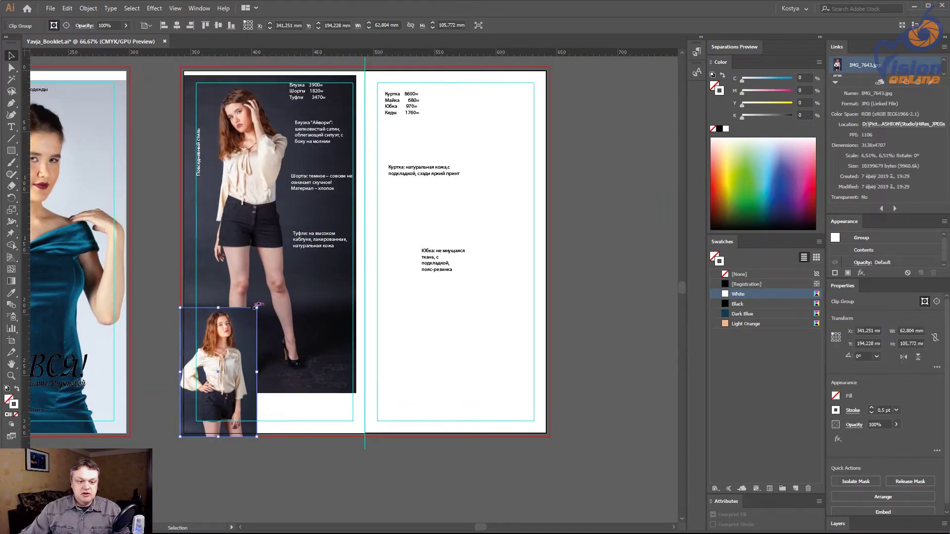
{"action": "left_click_drag", "start_coordinate": [257, 307], "coordinate": [259, 304]}
{"action": "left_click", "coordinate": [603, 315]}
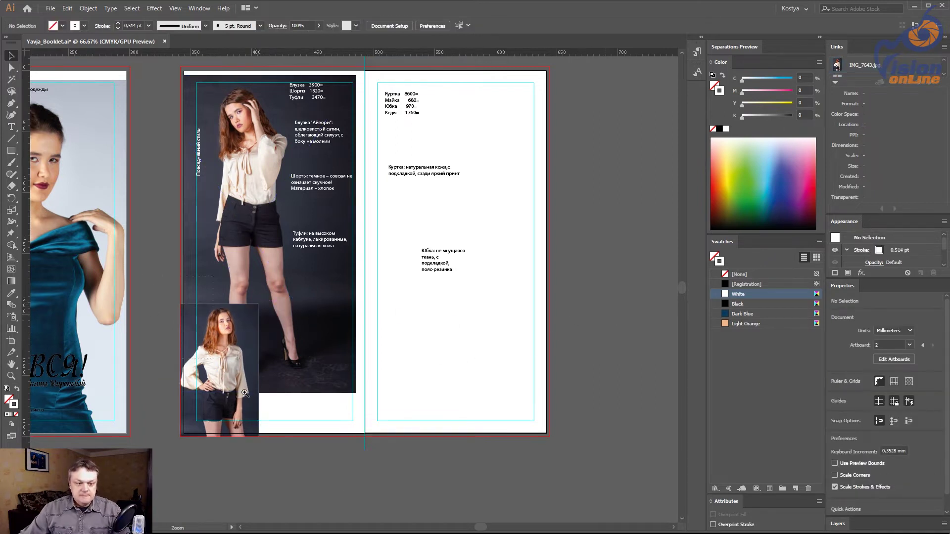
Step: Zoom in on the inset and Direct-Select the image inside its frame
{"action": "left_click_drag", "start_coordinate": [350, 496], "coordinate": [150, 281]}
{"action": "key", "text": "a"}
{"action": "left_click", "coordinate": [295, 301]}
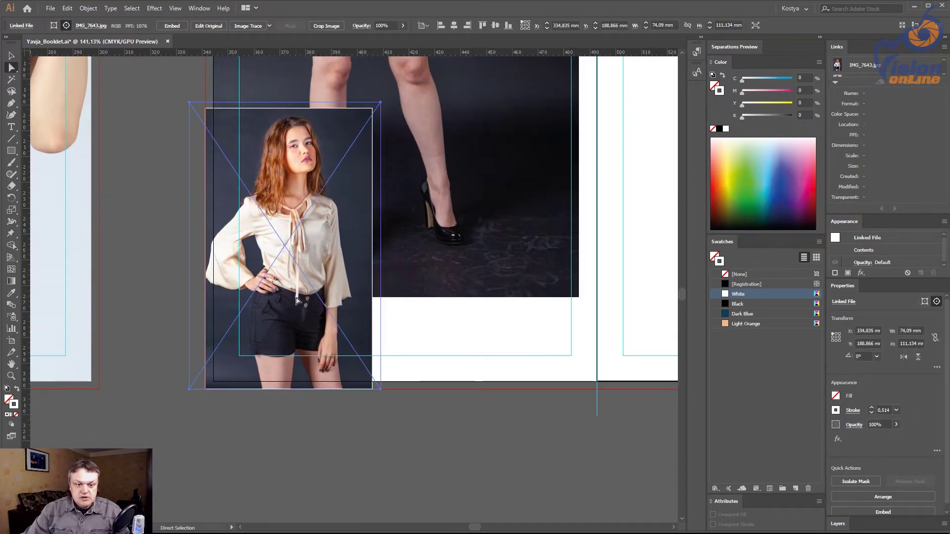
Step: Nudge the model image inside the inset frame to the right
{"action": "key", "text": "shift+Right"}
{"action": "key", "text": "Right"}
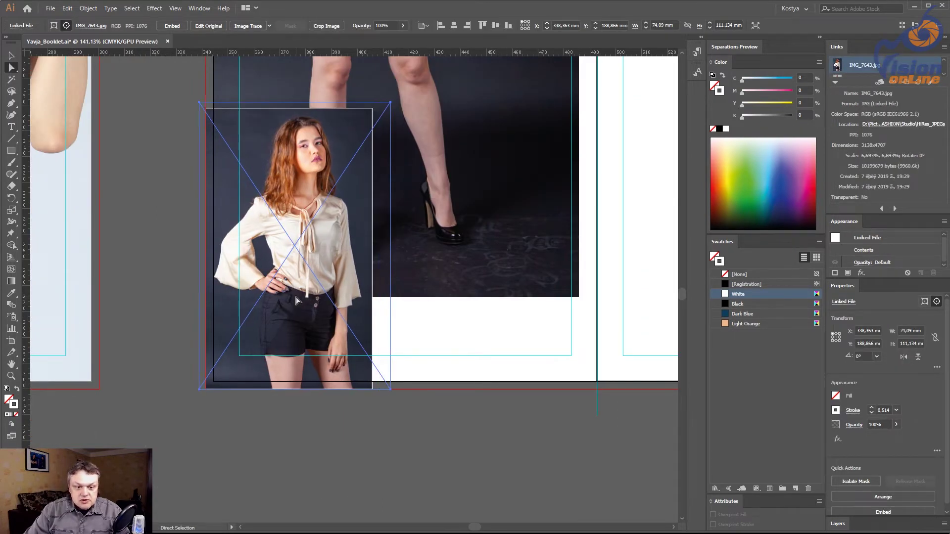
{"action": "key", "text": "Right"}
{"action": "key", "text": "Right"}
{"action": "key", "text": "Right"}
{"action": "key", "text": "Right"}
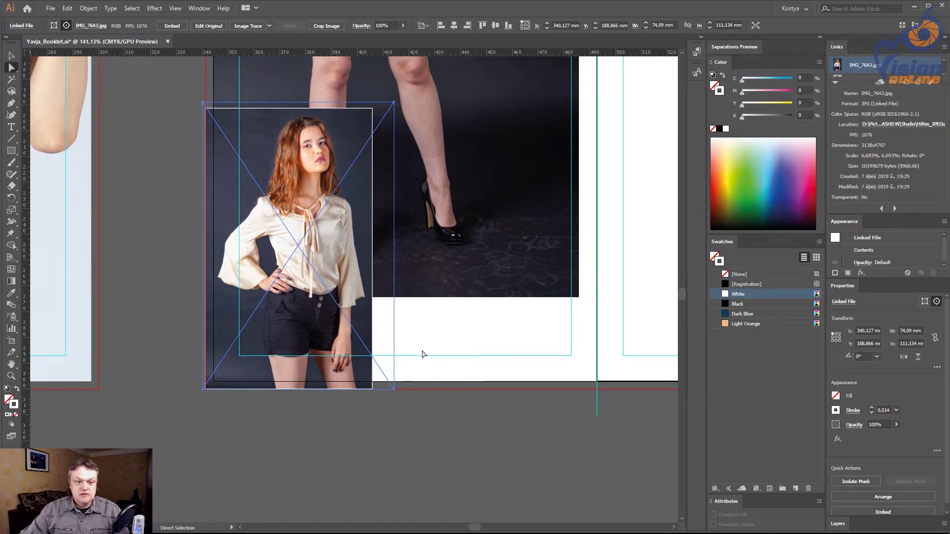
{"action": "left_click", "coordinate": [410, 458]}
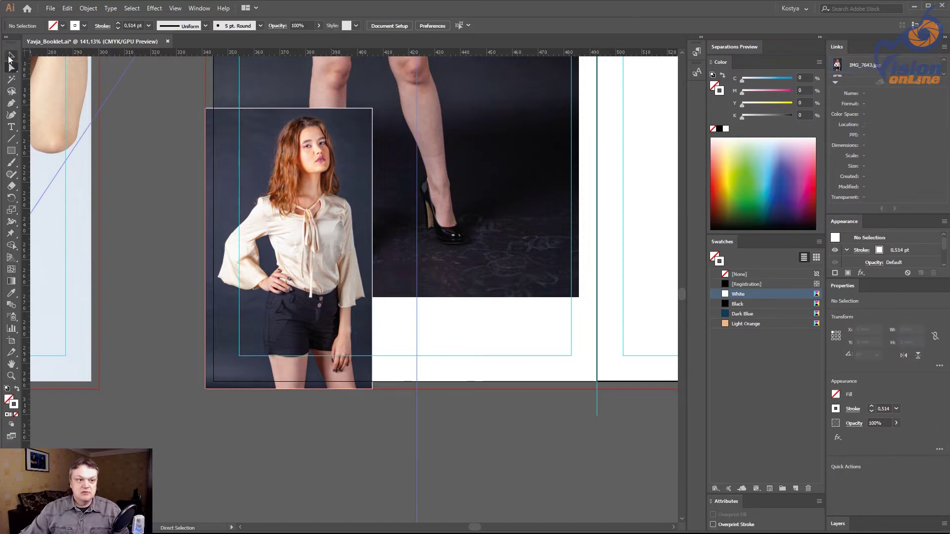
Step: Nudge the large dark photo 20 pt right inside its mask
{"action": "left_click", "coordinate": [10, 56]}
{"action": "key", "text": "ctrl+minus"}
{"action": "key", "text": "ctrl+minus"}
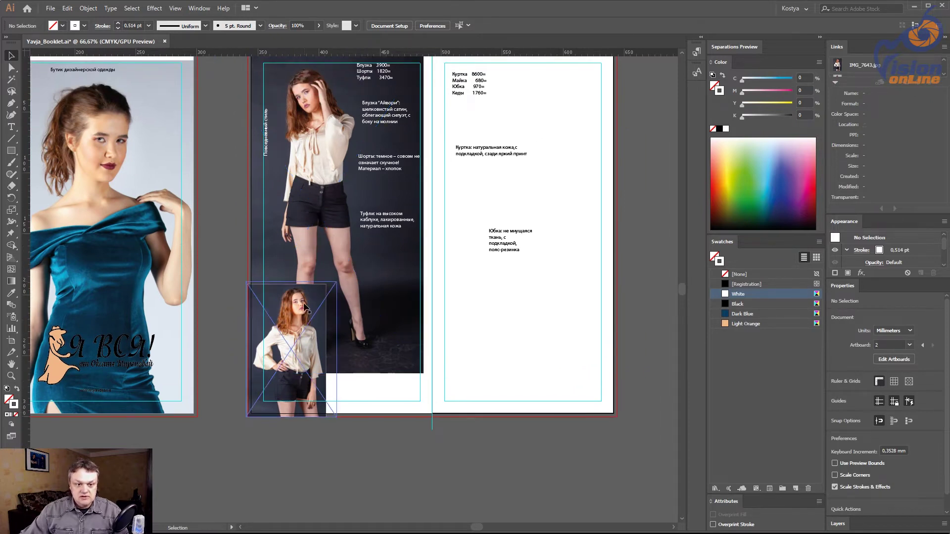
{"action": "left_click", "coordinate": [346, 188], "text": "ctrl"}
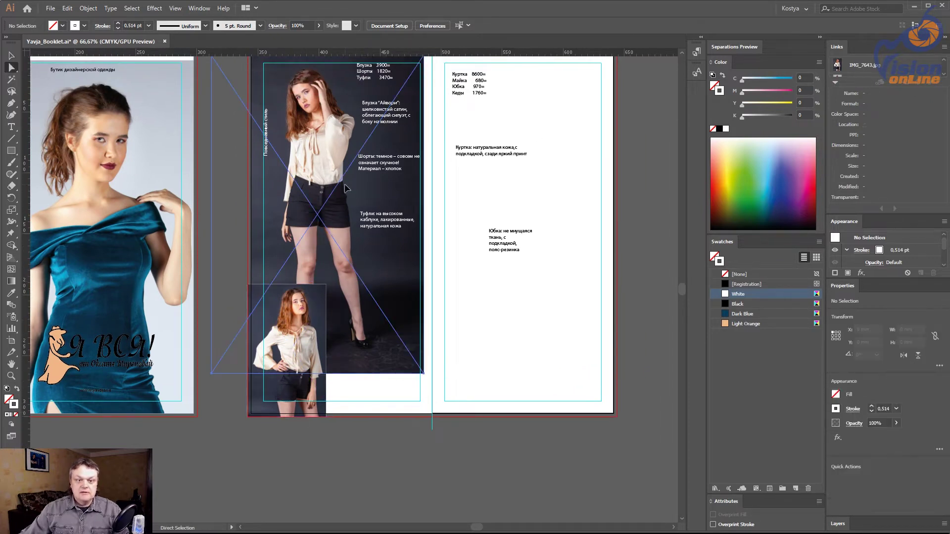
{"action": "key", "text": "shift+Right"}
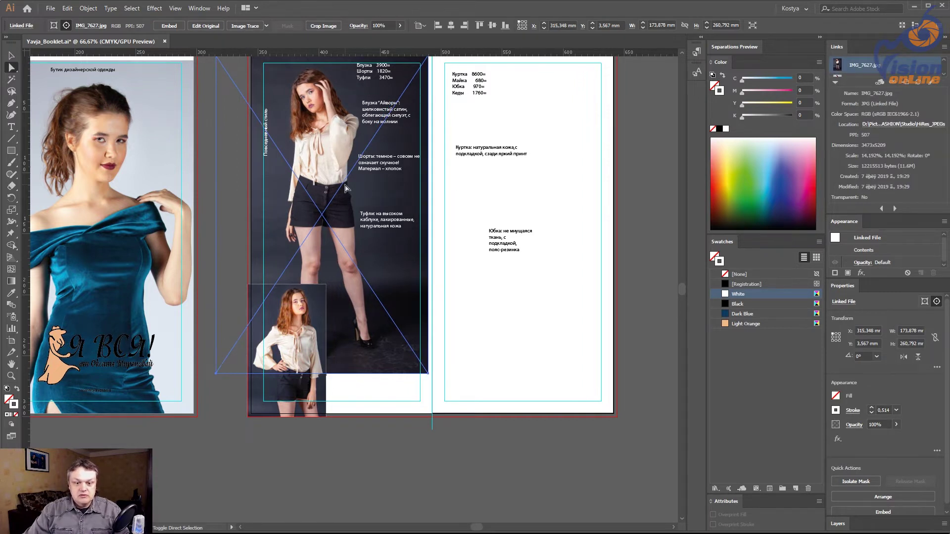
{"action": "key", "text": "shift+Right"}
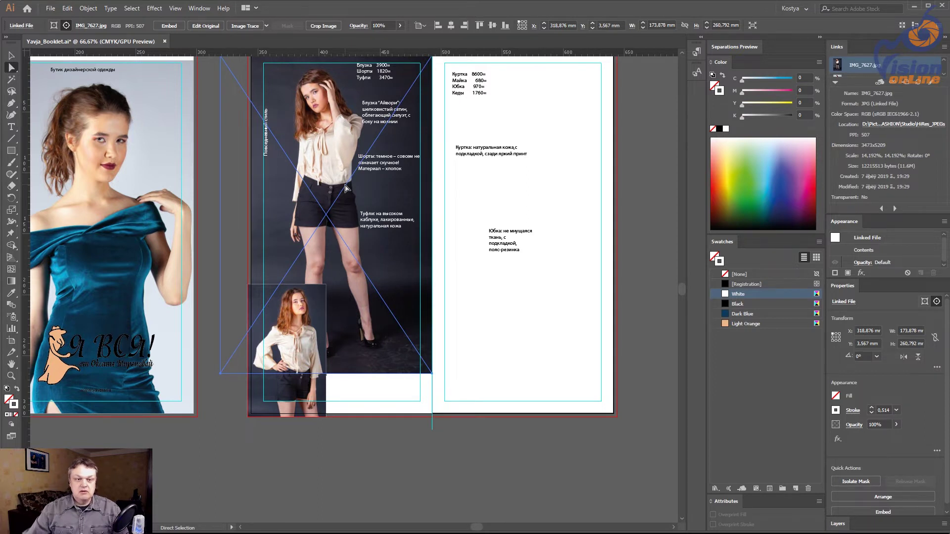
{"action": "key", "text": "ctrl+shift+a"}
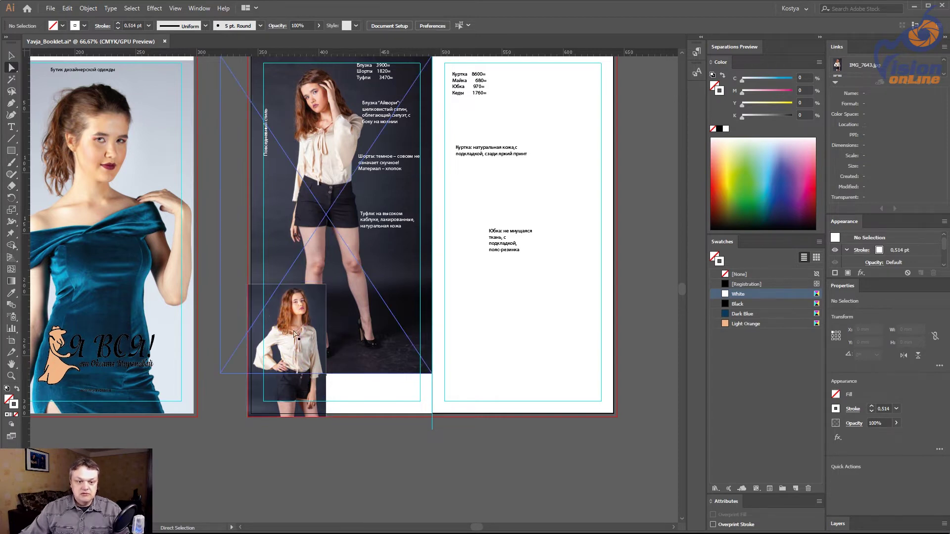
Step: Select the whole inset photo group to check it, then deselect
{"action": "scroll", "coordinate": [258, 412], "scroll_direction": "up", "scroll_amount": 4}
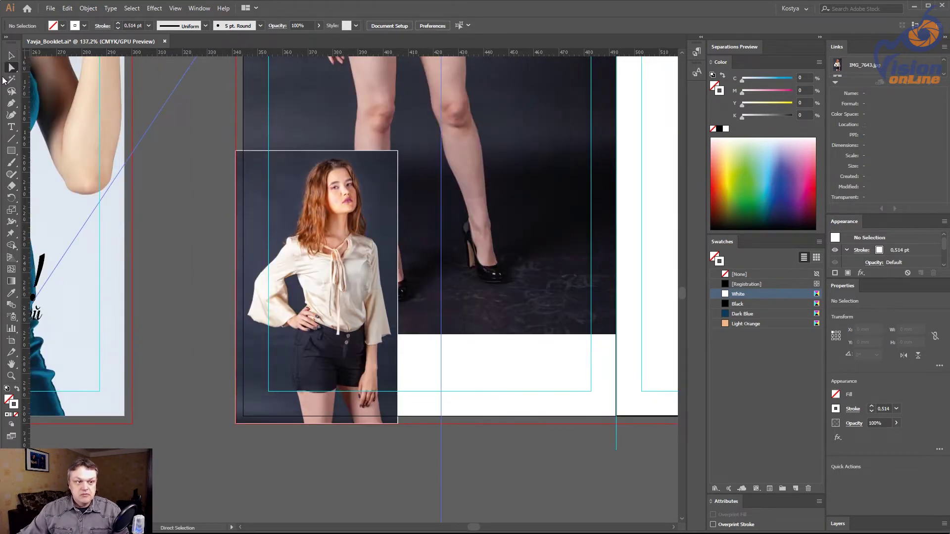
{"action": "left_click", "coordinate": [10, 55]}
{"action": "left_click", "coordinate": [293, 295]}
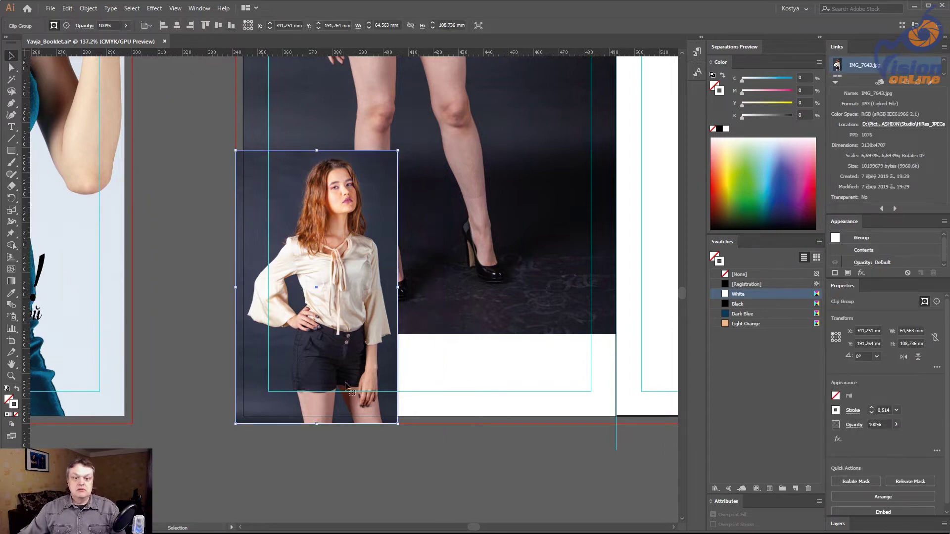
{"action": "left_click", "coordinate": [409, 470]}
{"action": "scroll", "coordinate": [317, 255], "scroll_direction": "down", "scroll_amount": 4}
Step: Check the dark photo's top edge at the spine seam up close
{"action": "left_click_drag", "start_coordinate": [315, 255], "coordinate": [318, 283]}
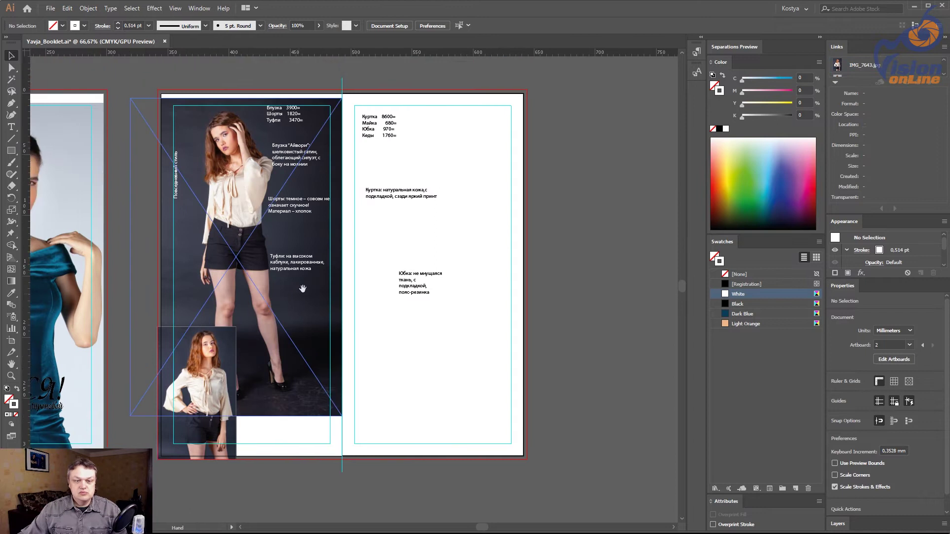
{"action": "left_click_drag", "start_coordinate": [310, 75], "coordinate": [353, 118]}
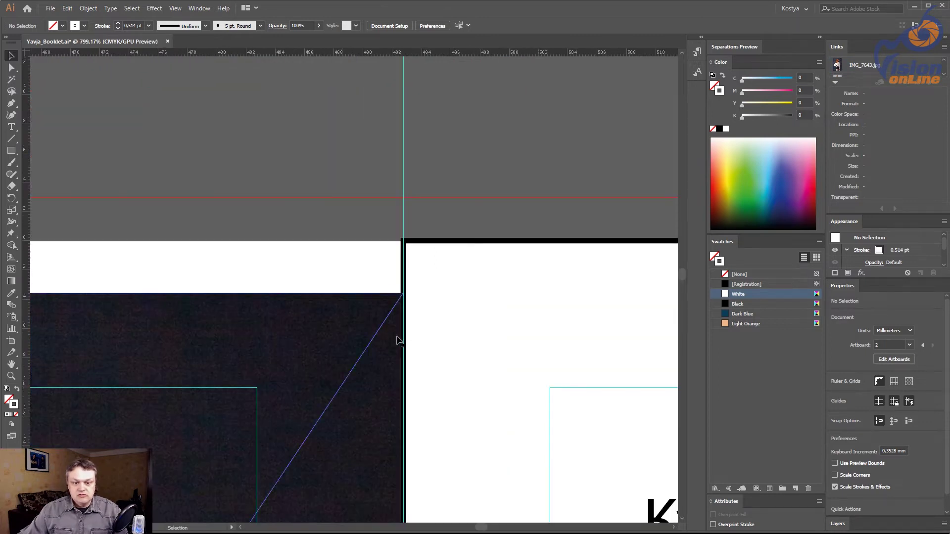
{"action": "key", "text": "a"}
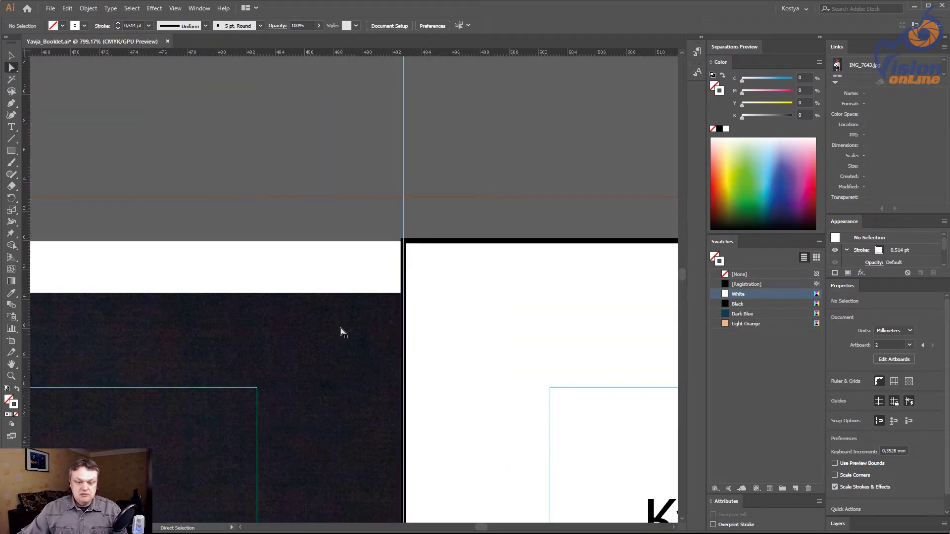
{"action": "left_click", "coordinate": [343, 331]}
{"action": "left_click", "coordinate": [458, 171]}
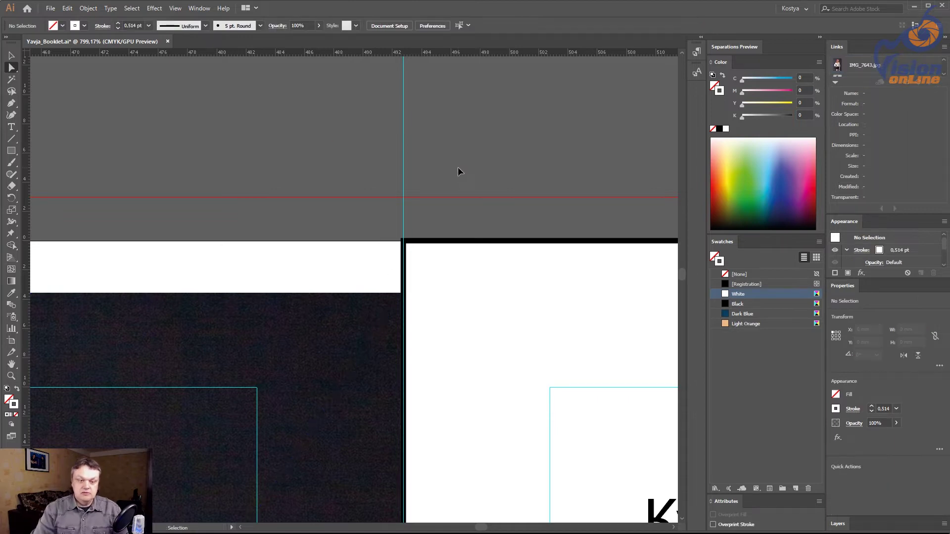
Step: Bring the right-hand spread into view and save the booklet document
{"action": "key", "text": "ctrl+alt+0"}
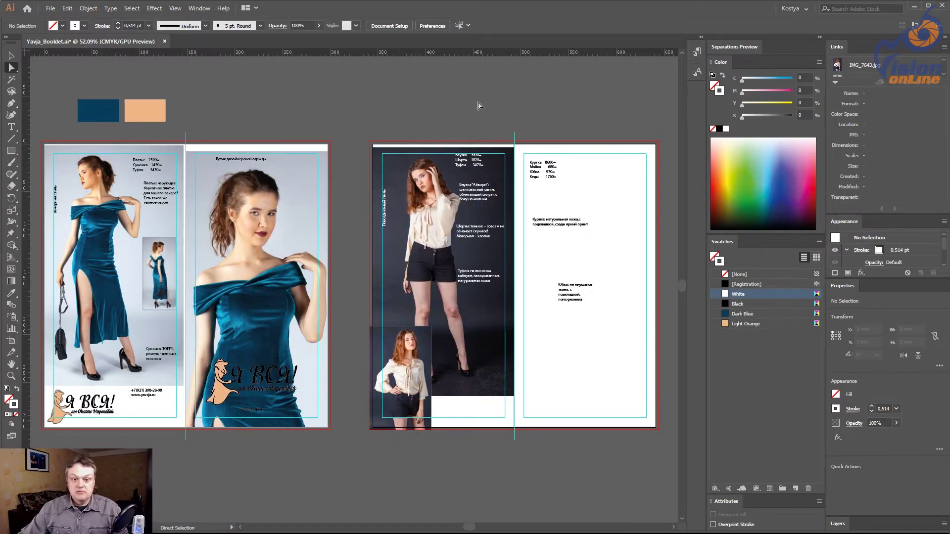
{"action": "key", "text": "z"}
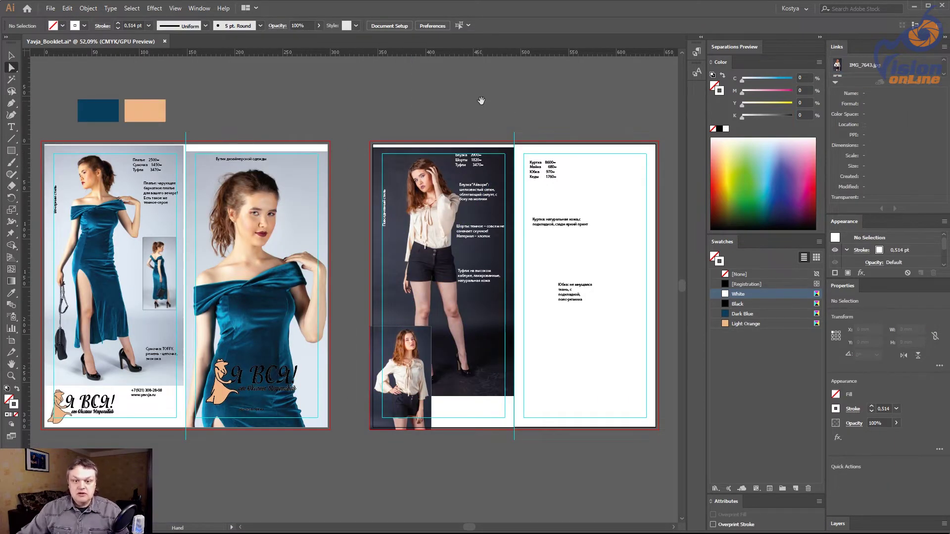
{"action": "left_click_drag", "start_coordinate": [478, 106], "coordinate": [370, 96]}
{"action": "left_click_drag", "start_coordinate": [622, 477], "coordinate": [581, 388]}
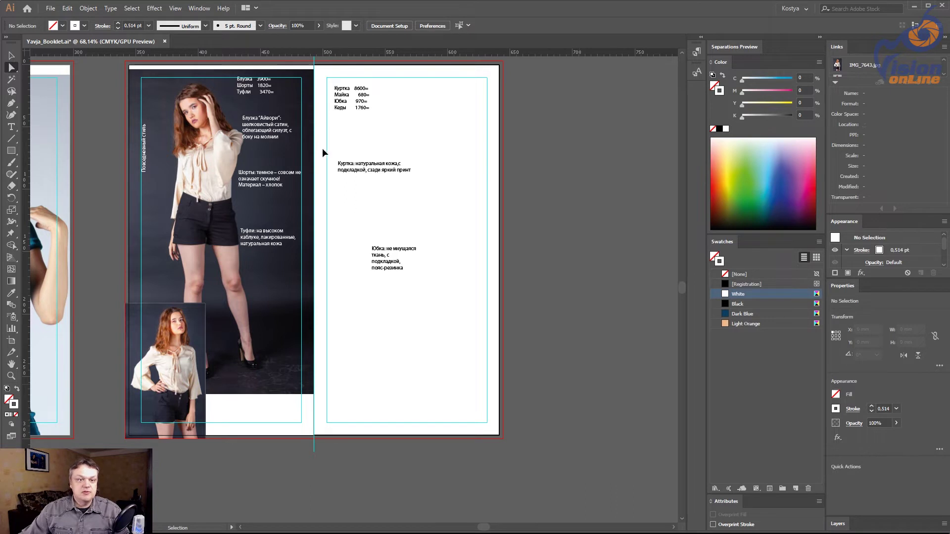
{"action": "key", "text": "ctrl+s"}
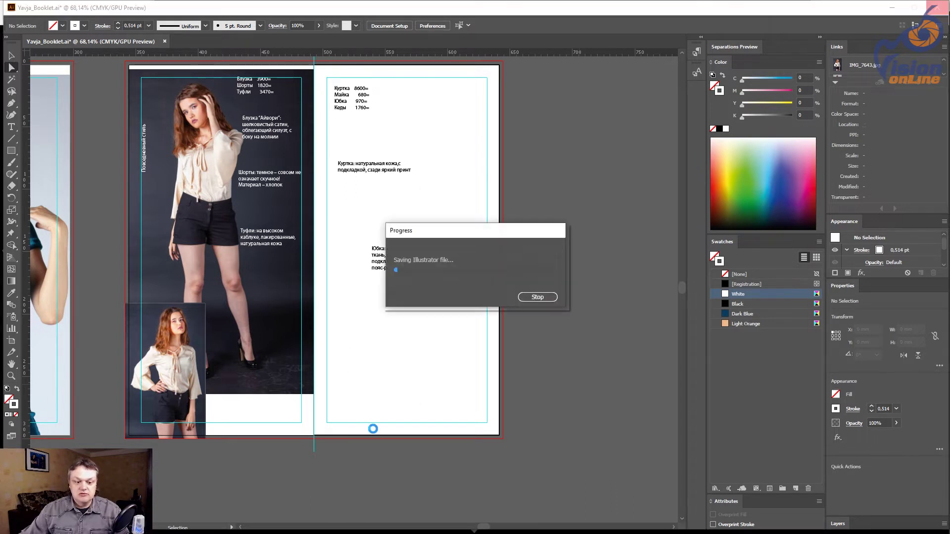
Step: In Lightroom Classic's filmstrip, pick the blue-skirt shot IMG_7676
{"action": "key", "text": "alt+Tab"}
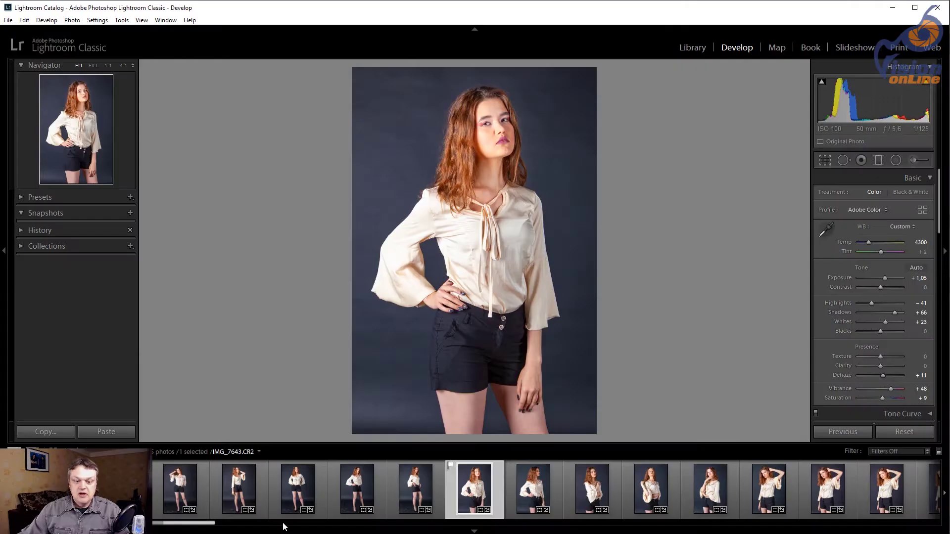
{"action": "left_click_drag", "start_coordinate": [197, 529], "coordinate": [386, 532]}
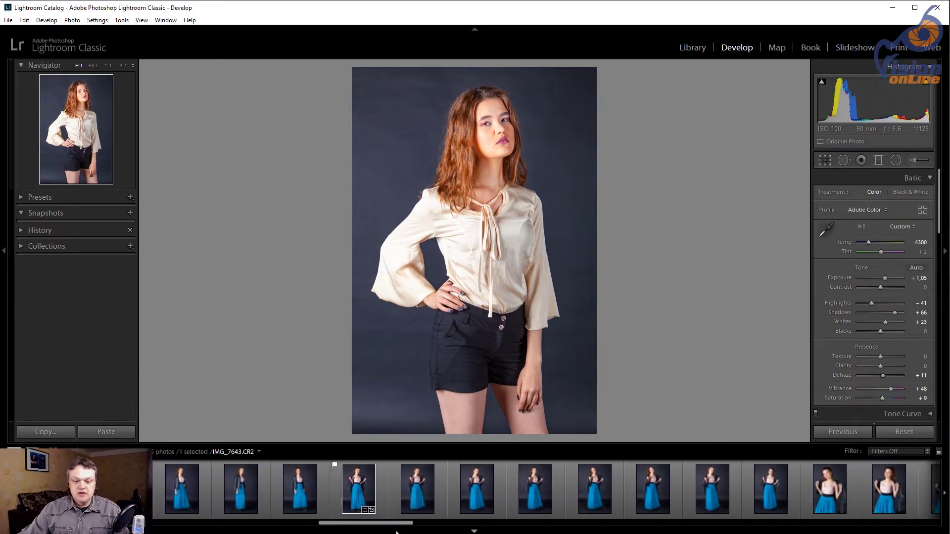
{"action": "left_click", "coordinate": [360, 492]}
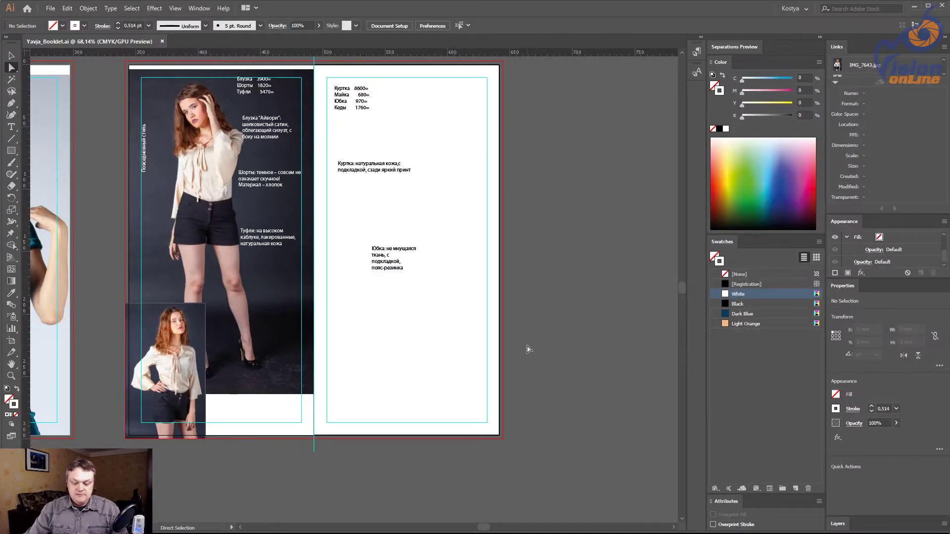
Step: Place IMG_7676 into the booklet document
{"action": "key", "text": "ctrl+shift+p"}
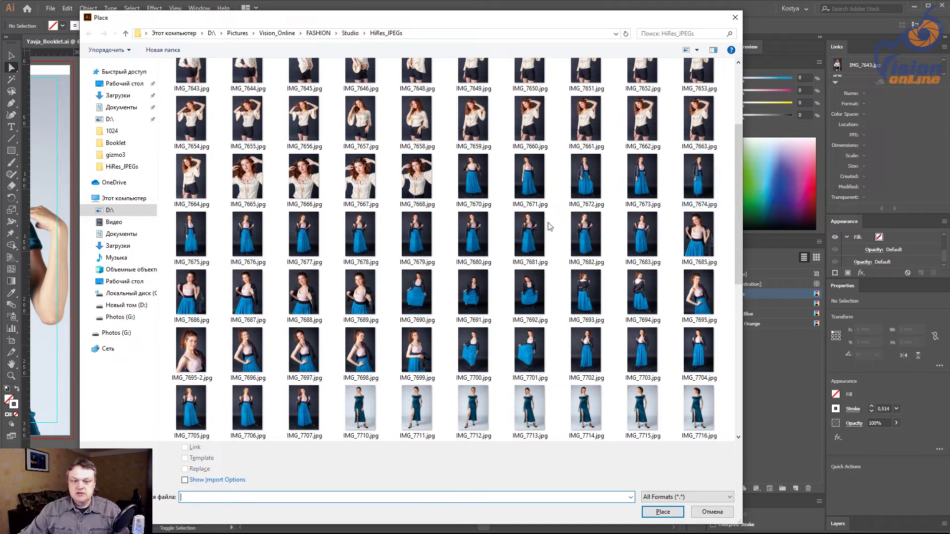
{"action": "double_click", "coordinate": [251, 244]}
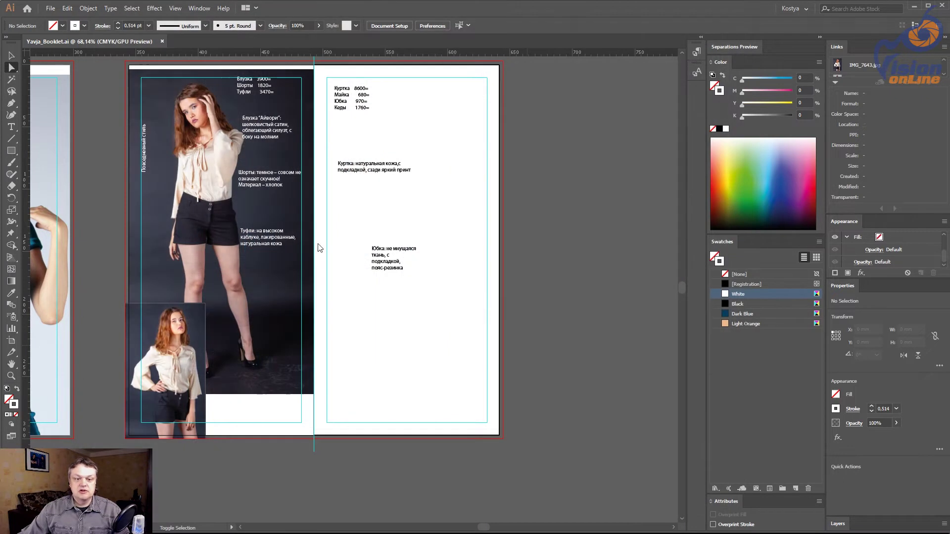
{"action": "left_click", "coordinate": [542, 180]}
{"action": "key", "text": "z"}
{"action": "left_click", "coordinate": [416, 236], "text": "alt"}
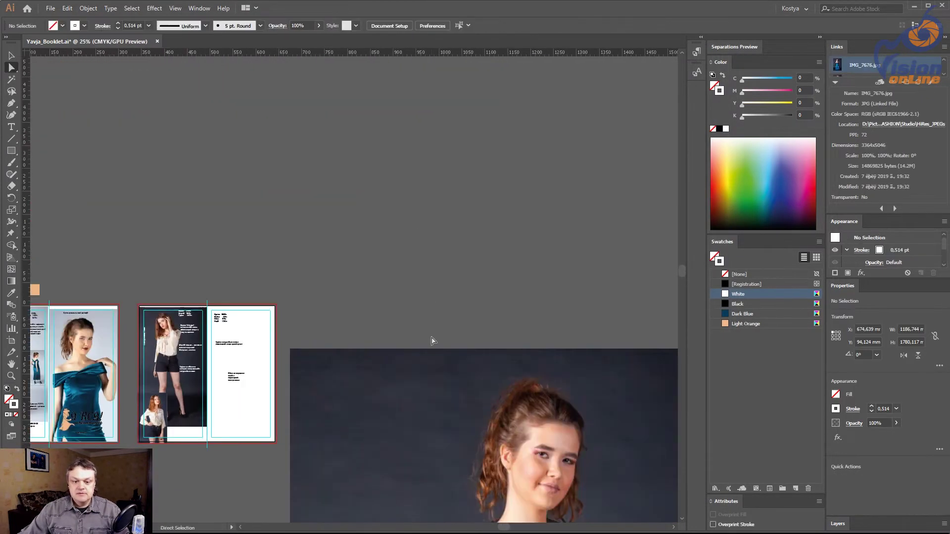
{"action": "left_click_drag", "start_coordinate": [432, 339], "coordinate": [426, 84]}
{"action": "left_click", "coordinate": [465, 297], "text": "alt"}
{"action": "left_click_drag", "start_coordinate": [464, 296], "coordinate": [454, 174]}
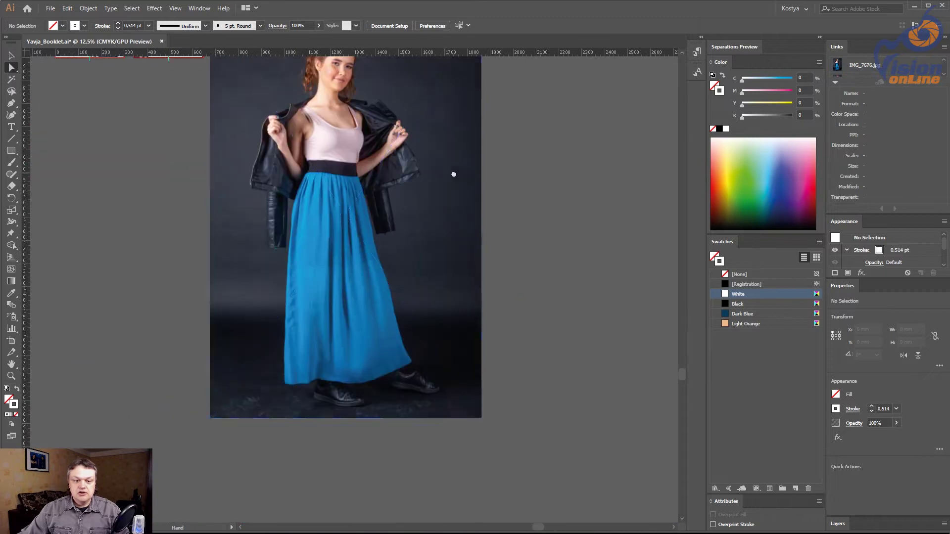
Step: Scale the blue-skirt photo down and move it onto the right page
{"action": "left_click", "coordinate": [479, 417]}
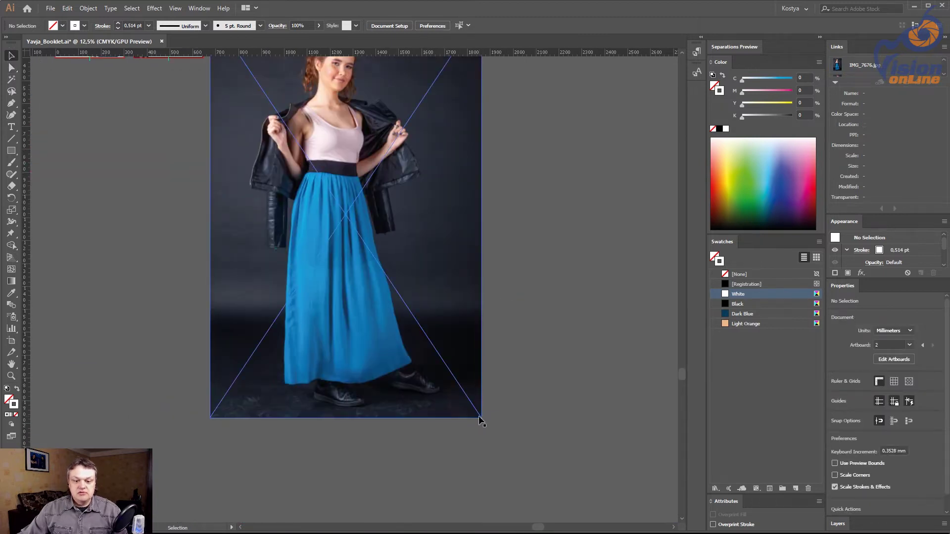
{"action": "key", "text": "v"}
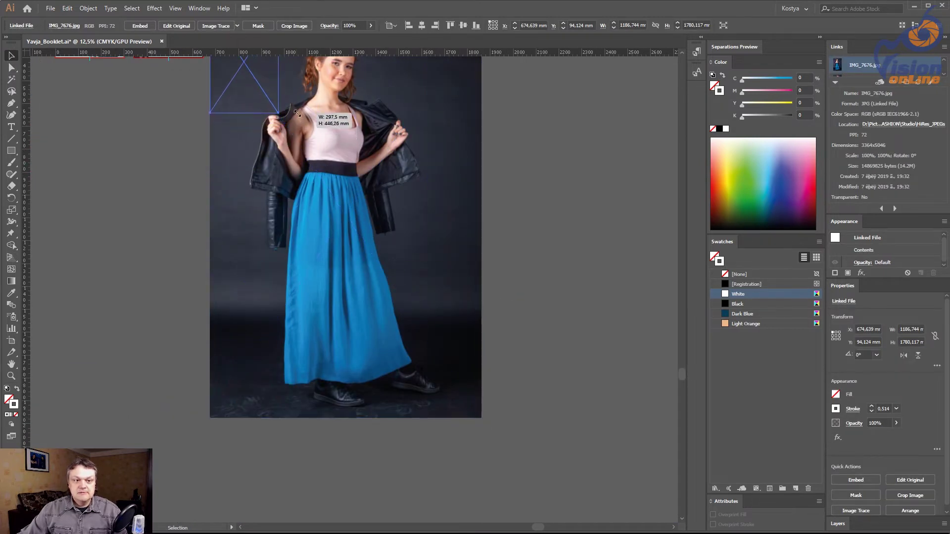
{"action": "left_click_drag", "start_coordinate": [479, 416], "coordinate": [278, 158]}
{"action": "scroll", "coordinate": [346, 248], "scroll_direction": "up", "scroll_amount": 5}
{"action": "scroll", "coordinate": [346, 247], "scroll_direction": "left", "scroll_amount": 2}
{"action": "left_click_drag", "start_coordinate": [383, 377], "coordinate": [367, 357]}
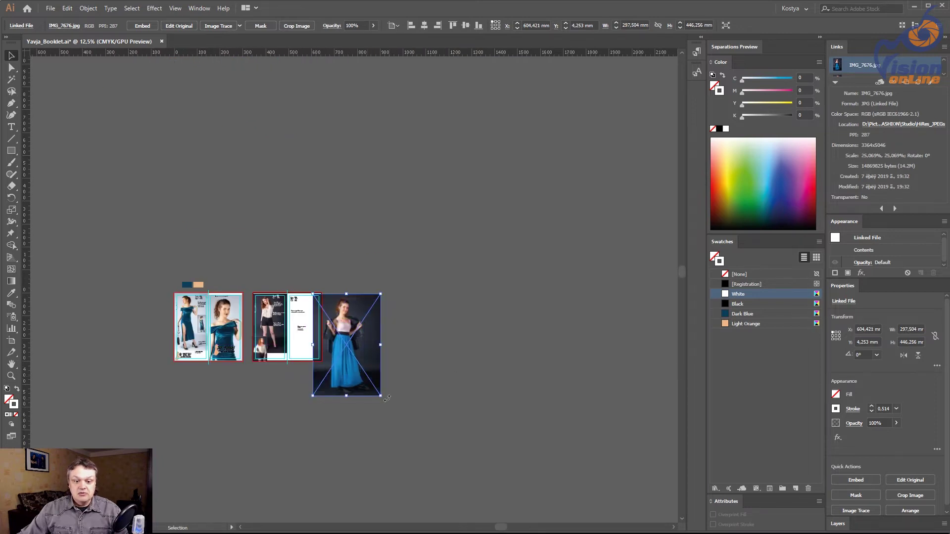
{"action": "left_click_drag", "start_coordinate": [387, 398], "coordinate": [340, 337]}
{"action": "key", "text": "ctrl+space"}
{"action": "left_click_drag", "start_coordinate": [226, 239], "coordinate": [390, 393]}
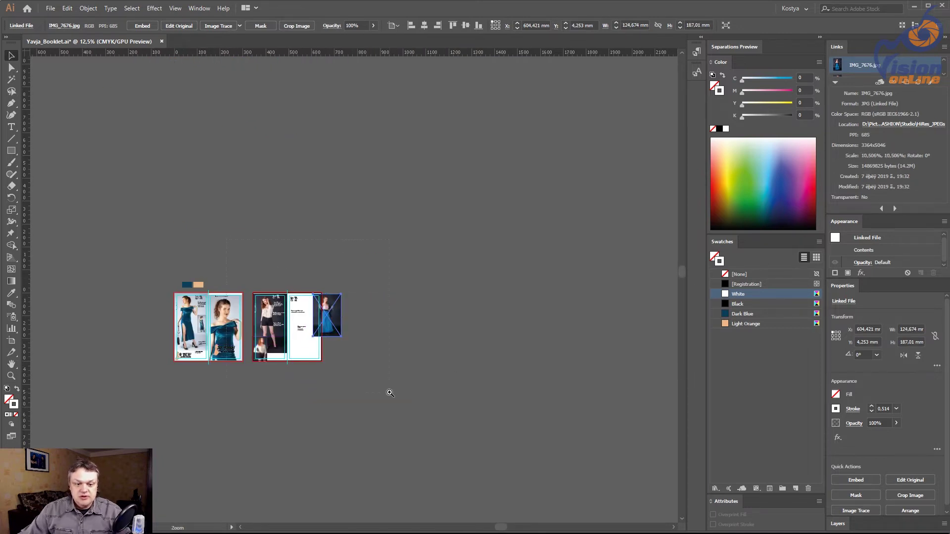
{"action": "left_click_drag", "start_coordinate": [407, 297], "coordinate": [327, 345]}
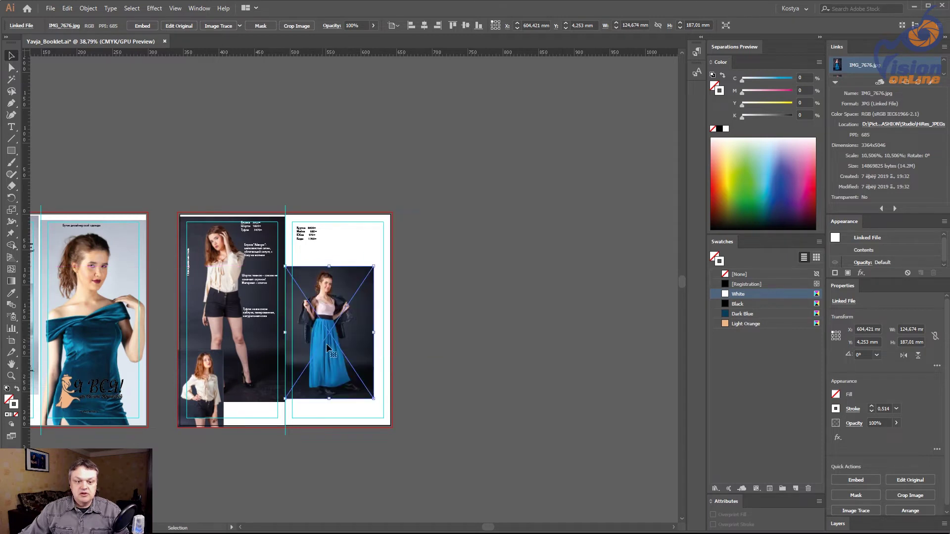
Step: Send the photo behind the page text and enlarge it to fill the right page
{"action": "key", "text": "ctrl+["}
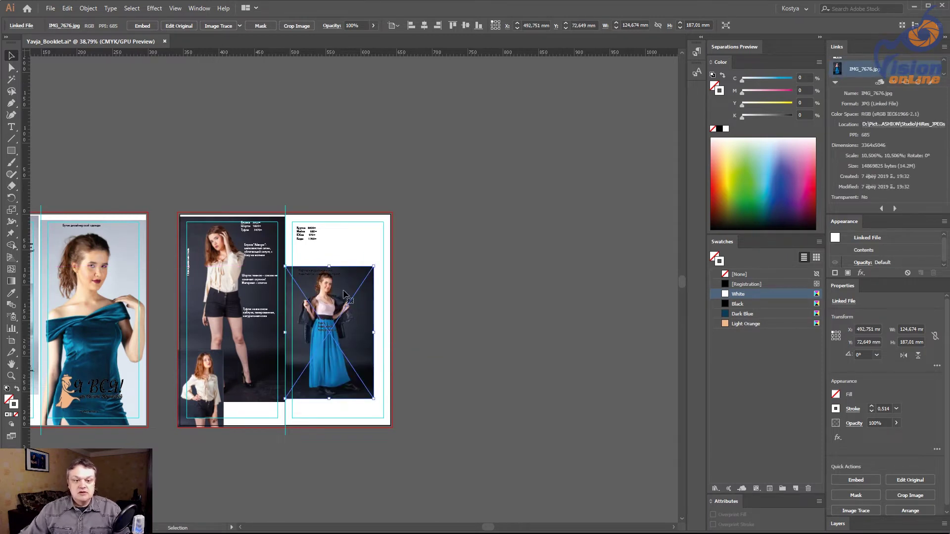
{"action": "scroll", "coordinate": [369, 366], "scroll_direction": "up", "scroll_amount": 2}
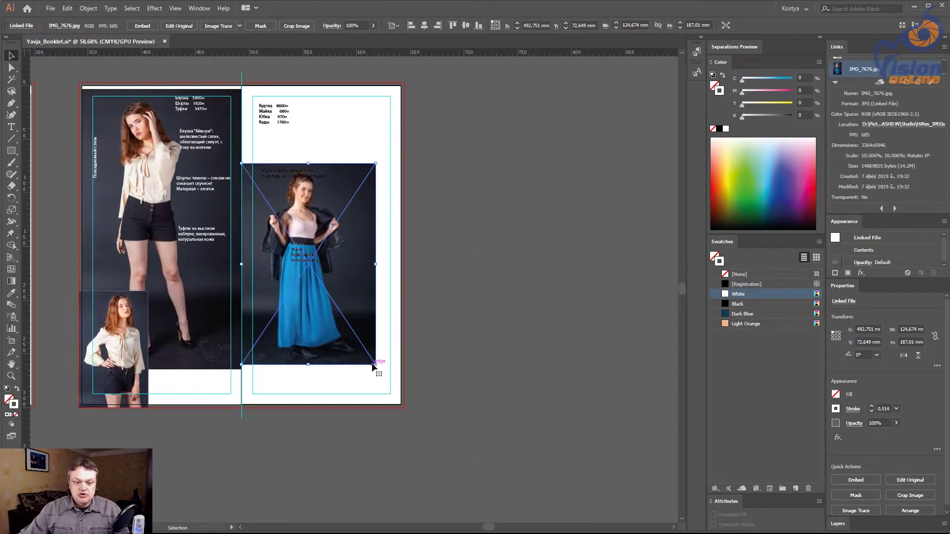
{"action": "left_click_drag", "start_coordinate": [374, 364], "coordinate": [418, 398]}
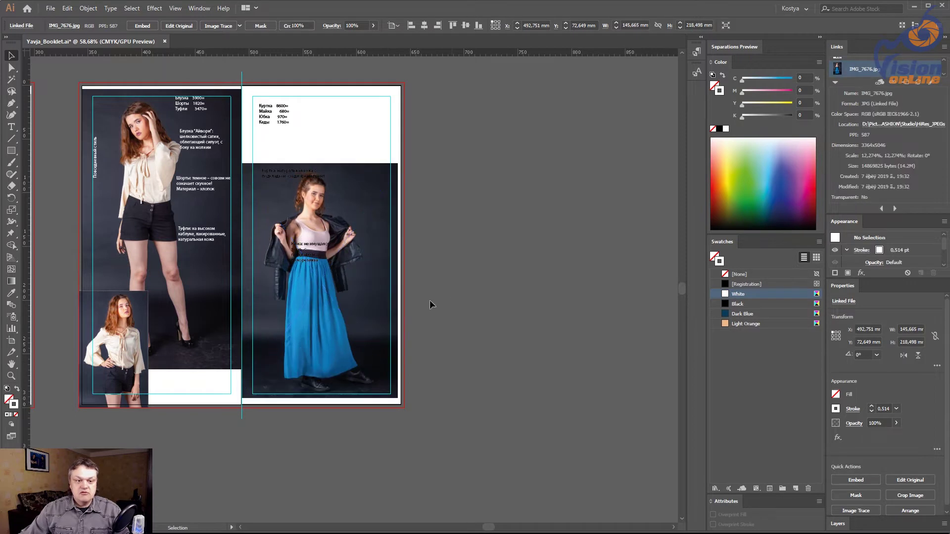
{"action": "left_click_drag", "start_coordinate": [321, 300], "coordinate": [221, 231]}
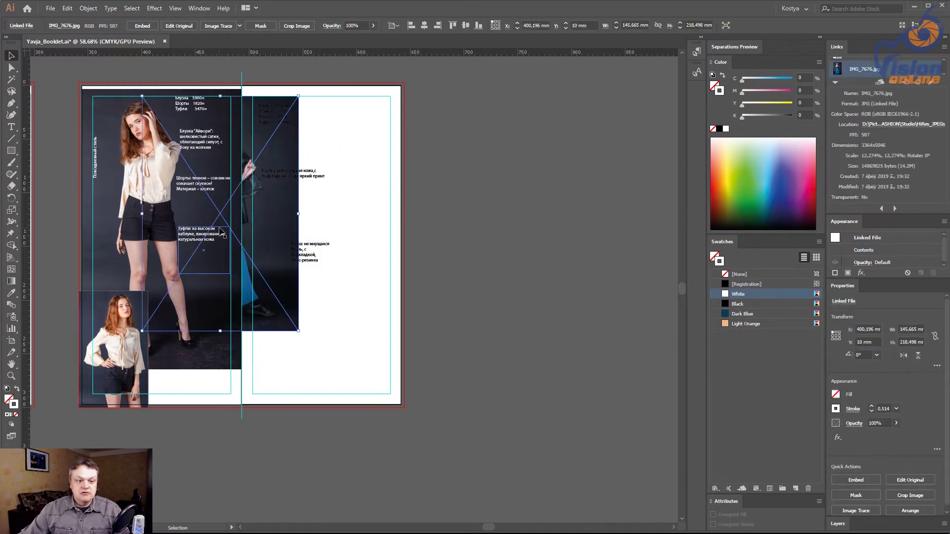
{"action": "left_click_drag", "start_coordinate": [272, 268], "coordinate": [319, 267]}
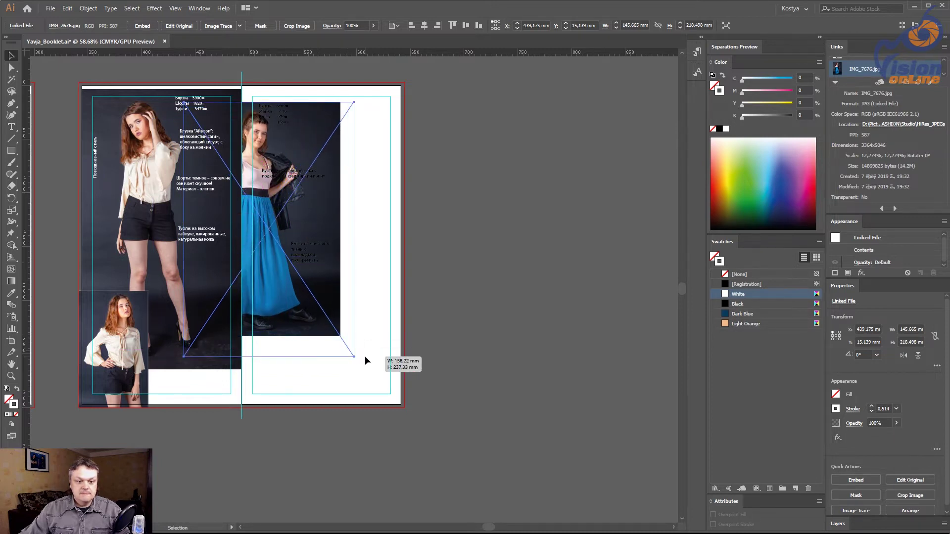
{"action": "left_click_drag", "start_coordinate": [340, 335], "coordinate": [364, 355]}
{"action": "left_click_drag", "start_coordinate": [277, 271], "coordinate": [328, 331]}
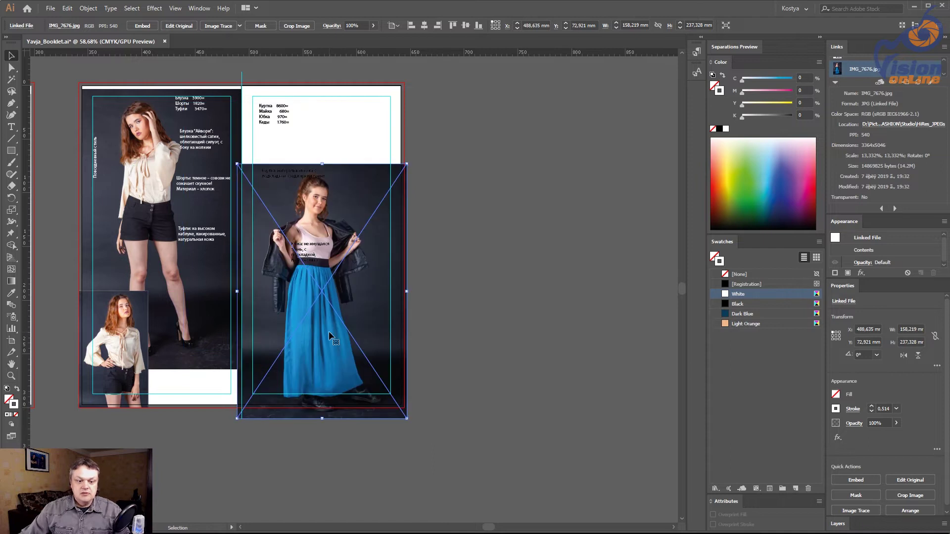
Step: Nudge the photo up and left to line it up with the page edges
{"action": "key", "text": "shift+Up"}
{"action": "key", "text": "shift+Up"}
{"action": "key", "text": "shift+Left"}
{"action": "key", "text": "shift+Left"}
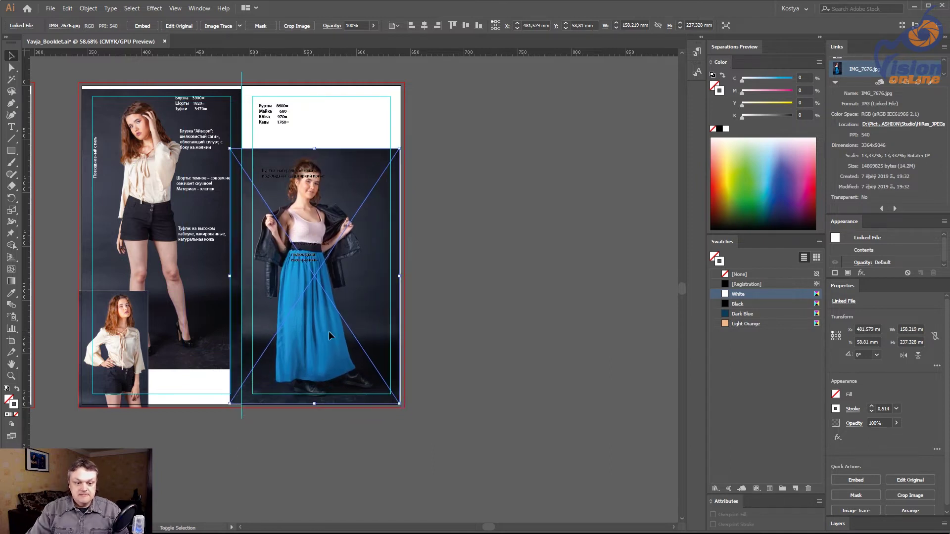
{"action": "key", "text": "shift+Up"}
{"action": "key", "text": "shift+Up"}
{"action": "key", "text": "shift+Up"}
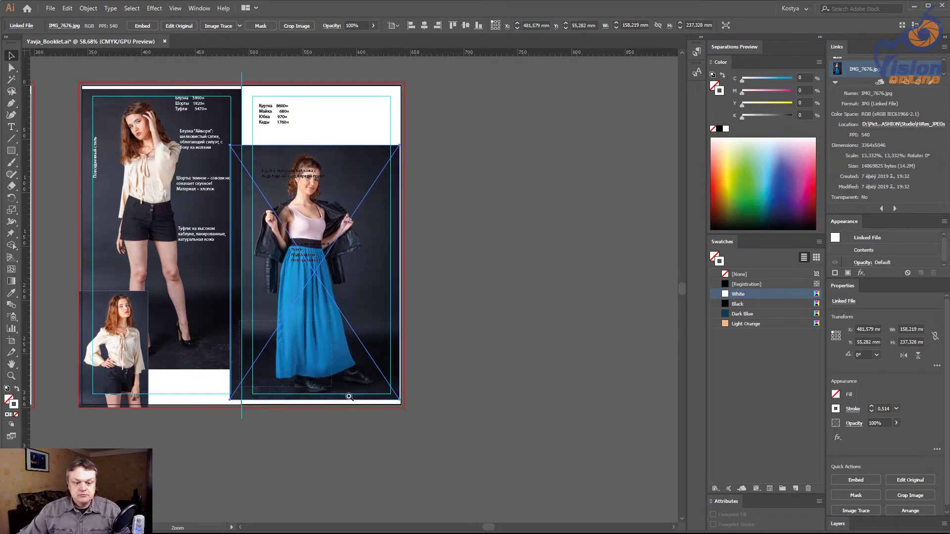
{"action": "scroll", "coordinate": [345, 390], "scroll_direction": "up", "scroll_amount": 5, "text": "alt"}
{"action": "scroll", "coordinate": [371, 337], "scroll_direction": "down", "scroll_amount": 1, "text": "alt"}
{"action": "scroll", "coordinate": [409, 311], "scroll_direction": "down", "scroll_amount": 1, "text": "alt"}
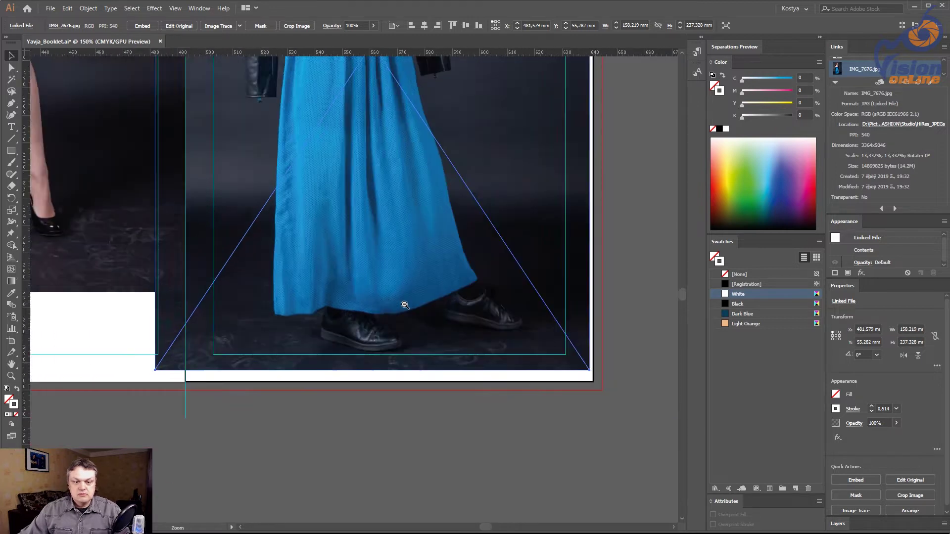
{"action": "scroll", "coordinate": [399, 313], "scroll_direction": "down", "scroll_amount": 1, "text": "alt"}
{"action": "scroll", "coordinate": [407, 384], "scroll_direction": "down", "scroll_amount": 1, "text": "alt"}
{"action": "scroll", "coordinate": [406, 382], "scroll_direction": "up", "scroll_amount": 2}
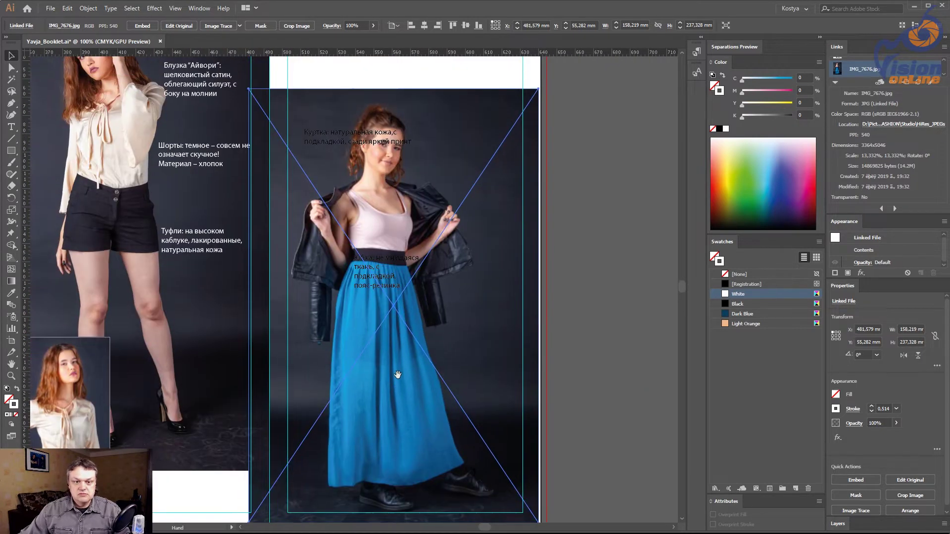
{"action": "key", "text": "shift+Left"}
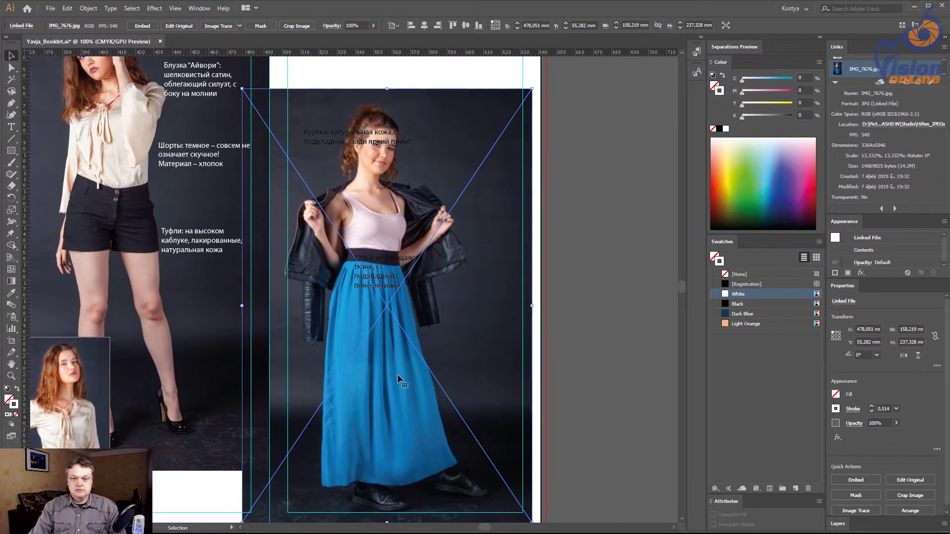
{"action": "scroll", "coordinate": [476, 391], "scroll_direction": "down", "scroll_amount": 4}
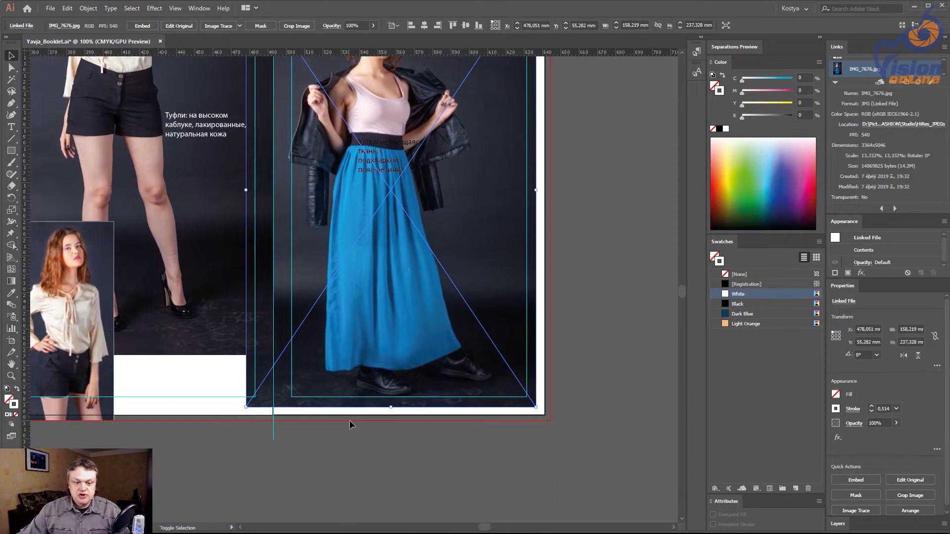
Step: Clip the blue-skirt photo to the page-sized rectangle with Make Clipping Mask
{"action": "left_click", "coordinate": [569, 418]}
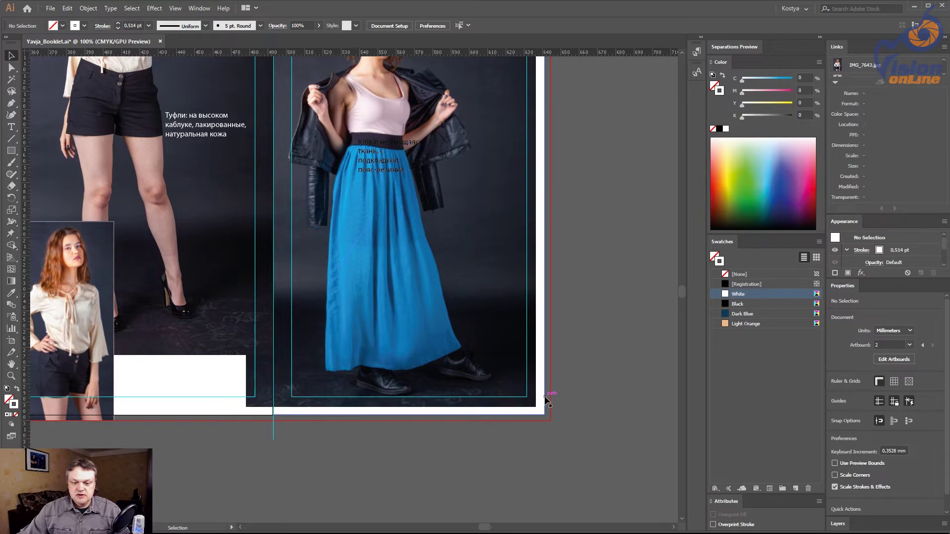
{"action": "left_click", "coordinate": [545, 399]}
{"action": "left_click", "coordinate": [527, 398]}
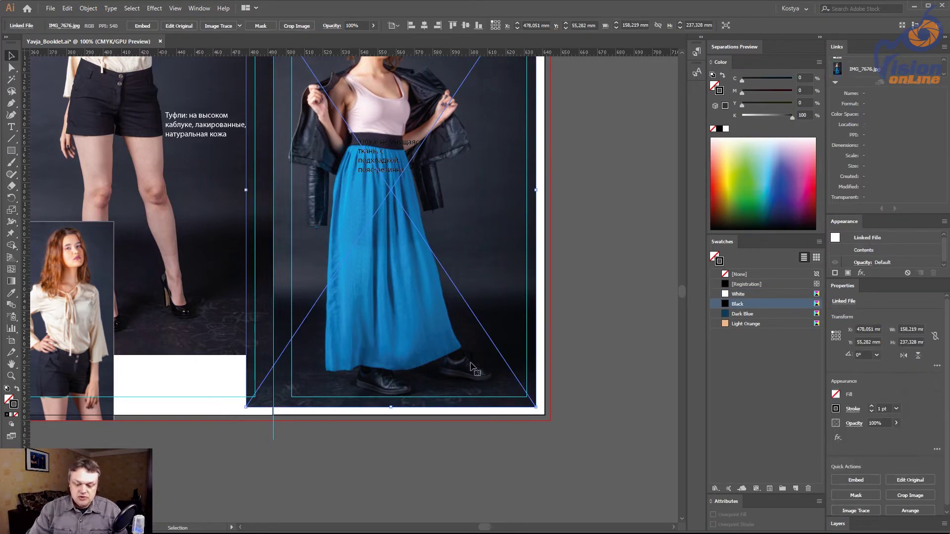
{"action": "left_click", "coordinate": [545, 372], "text": "shift"}
{"action": "right_click", "coordinate": [545, 371]}
{"action": "left_click", "coordinate": [589, 444]}
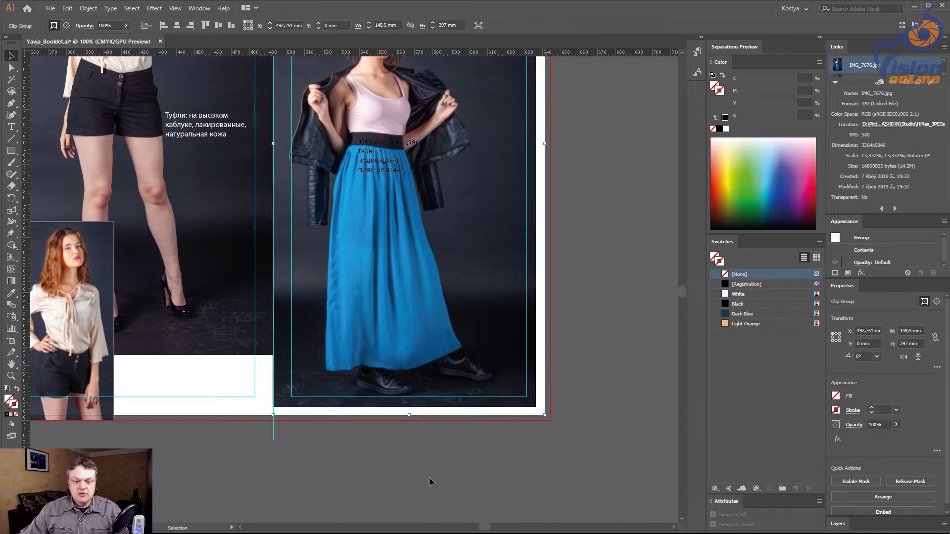
{"action": "left_click", "coordinate": [367, 466]}
{"action": "scroll", "coordinate": [581, 349], "scroll_direction": "up", "scroll_amount": 5}
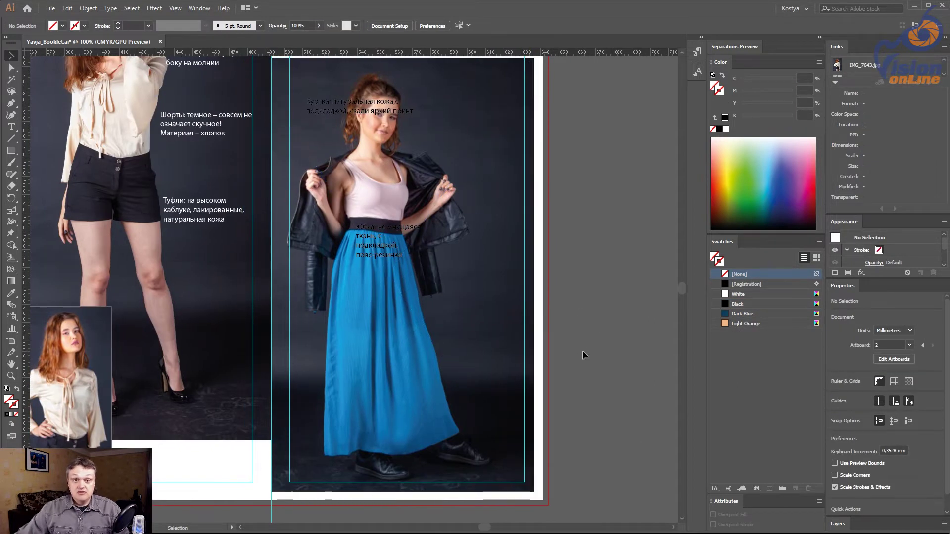
{"action": "left_click_drag", "start_coordinate": [515, 190], "coordinate": [532, 309]}
Step: Move the Куртка jacket text beside the jacket, make it White, and narrow its frame
{"action": "left_click_drag", "start_coordinate": [335, 229], "coordinate": [461, 250]}
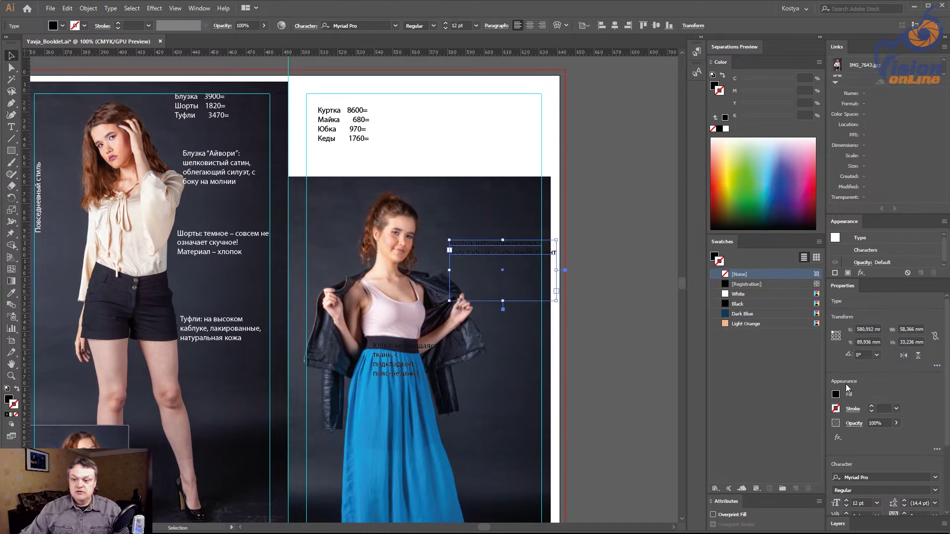
{"action": "left_click", "coordinate": [714, 255]}
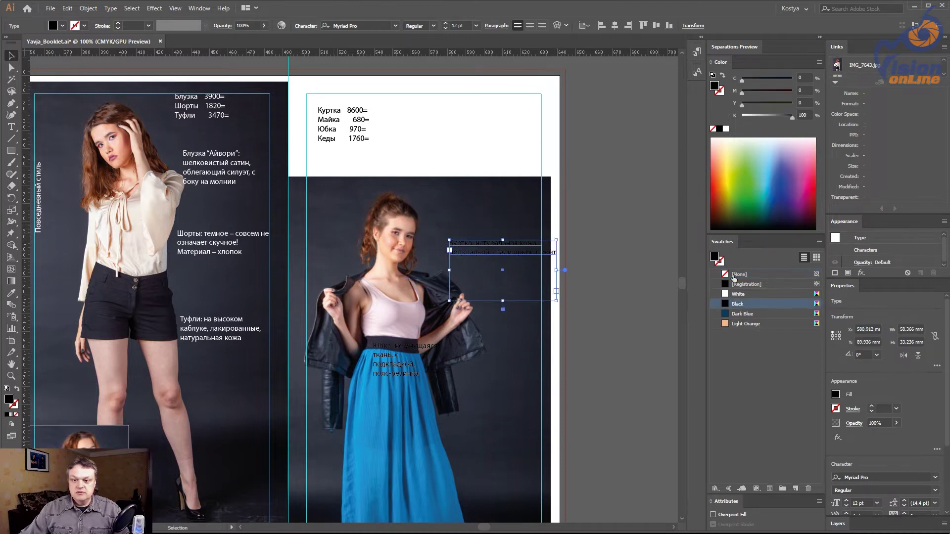
{"action": "left_click", "coordinate": [746, 294]}
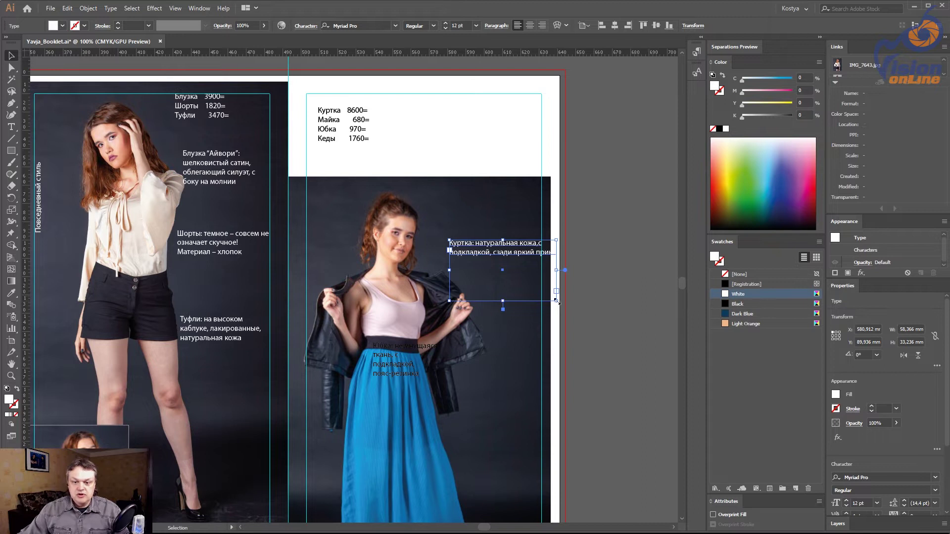
{"action": "left_click_drag", "start_coordinate": [556, 301], "coordinate": [529, 300]}
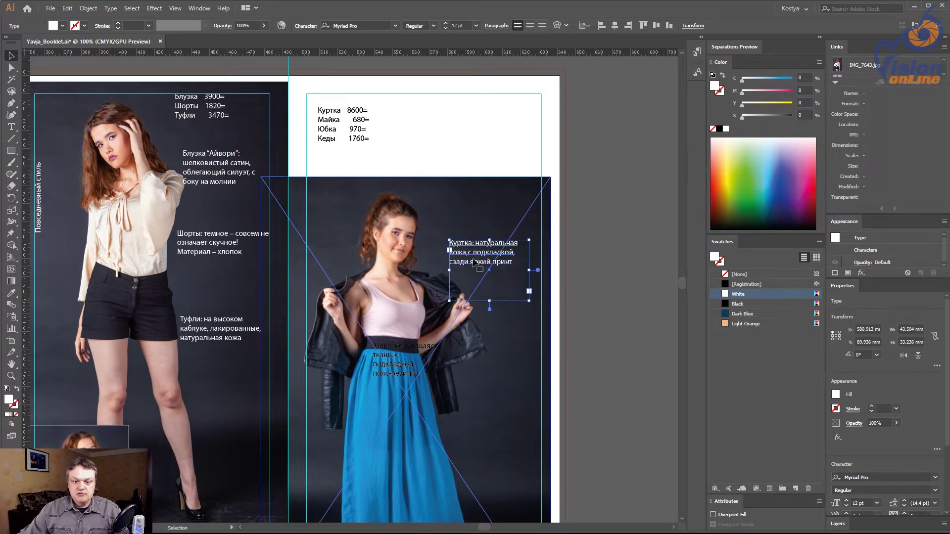
{"action": "left_click_drag", "start_coordinate": [474, 262], "coordinate": [492, 271]}
{"action": "left_click", "coordinate": [590, 313]}
{"action": "key", "text": "ctrl+y"}
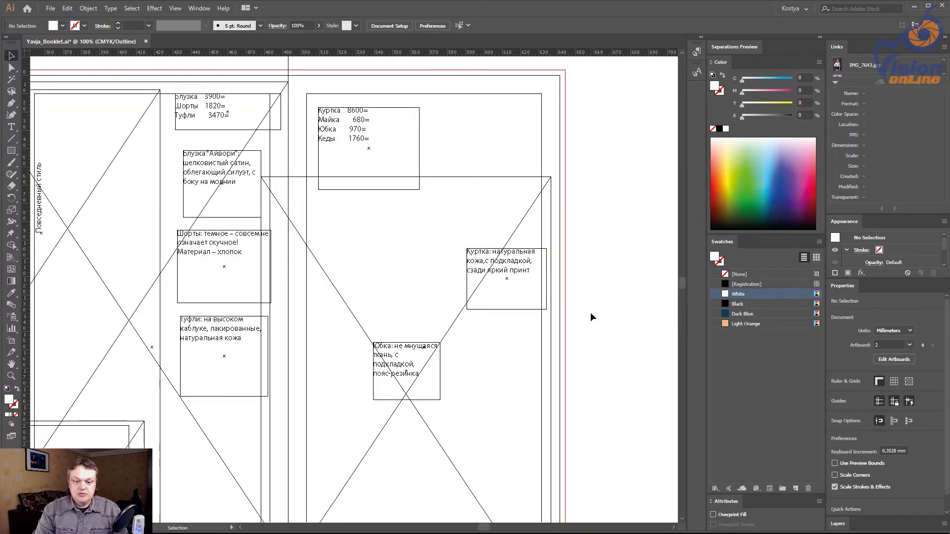
{"action": "key", "text": "ctrl+y"}
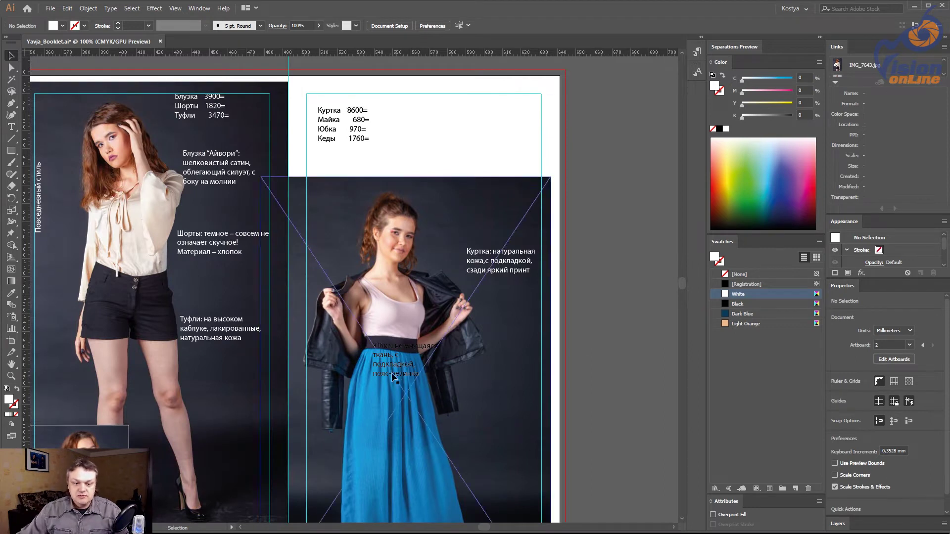
Step: Move the Юбка skirt text beside the skirt and make it and the price list White
{"action": "left_click_drag", "start_coordinate": [394, 377], "coordinate": [505, 381]}
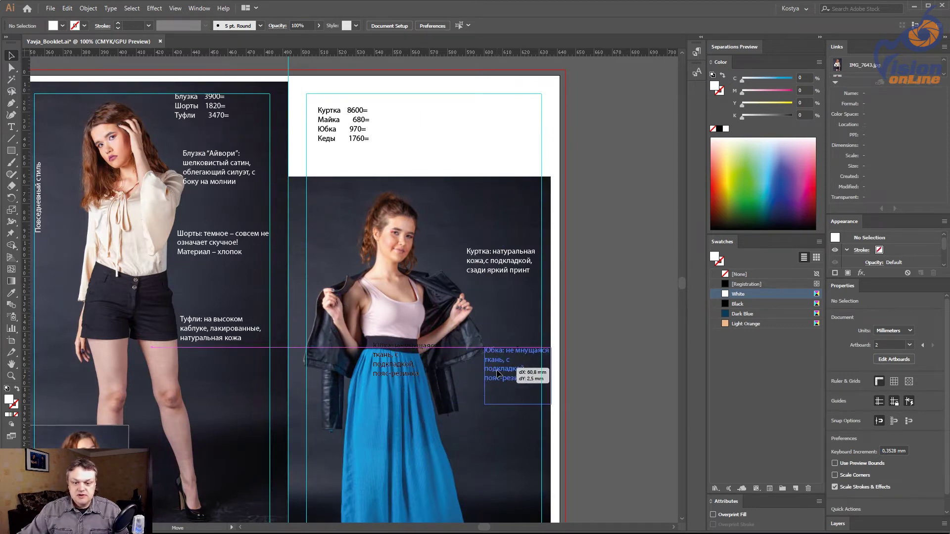
{"action": "left_click", "coordinate": [736, 294]}
{"action": "left_click", "coordinate": [341, 121]}
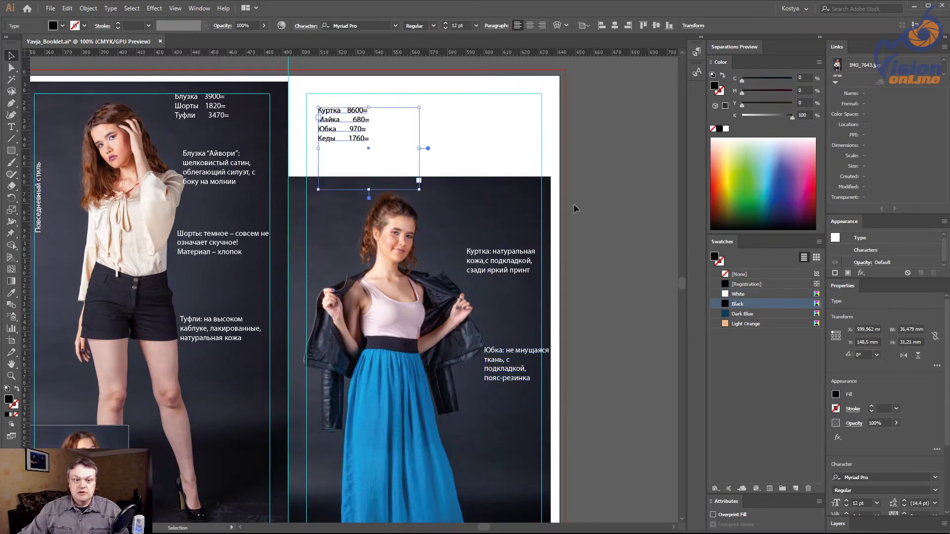
{"action": "left_click", "coordinate": [738, 295]}
{"action": "left_click", "coordinate": [387, 268]}
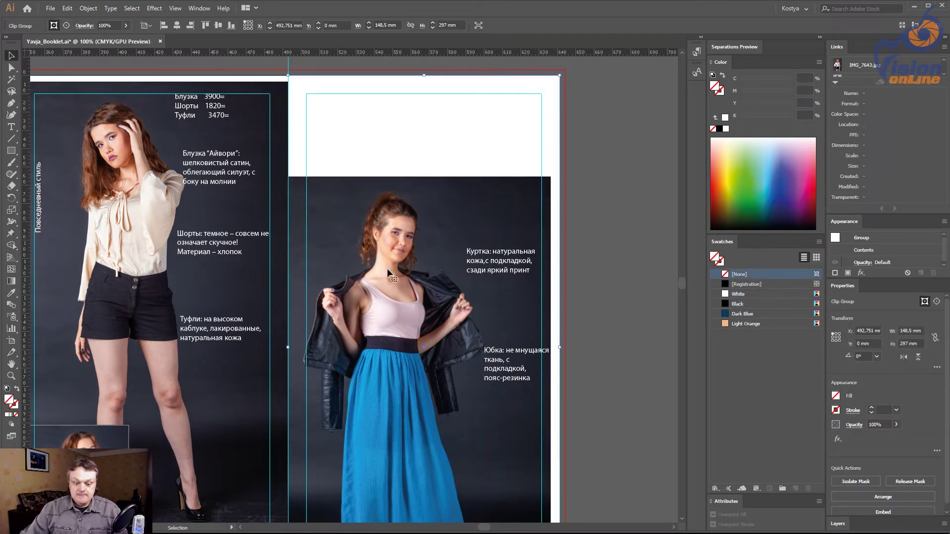
{"action": "left_click", "coordinate": [565, 281]}
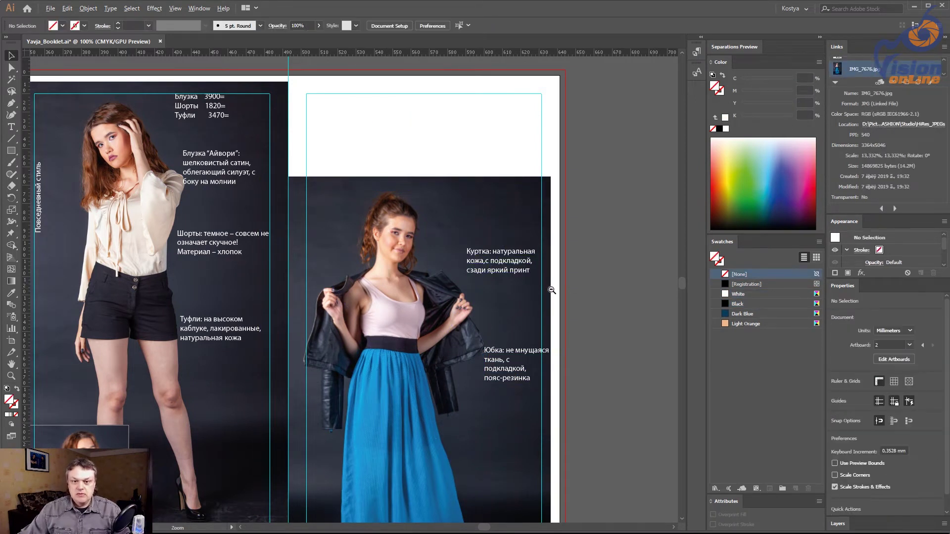
{"action": "key", "text": "ctrl+minus"}
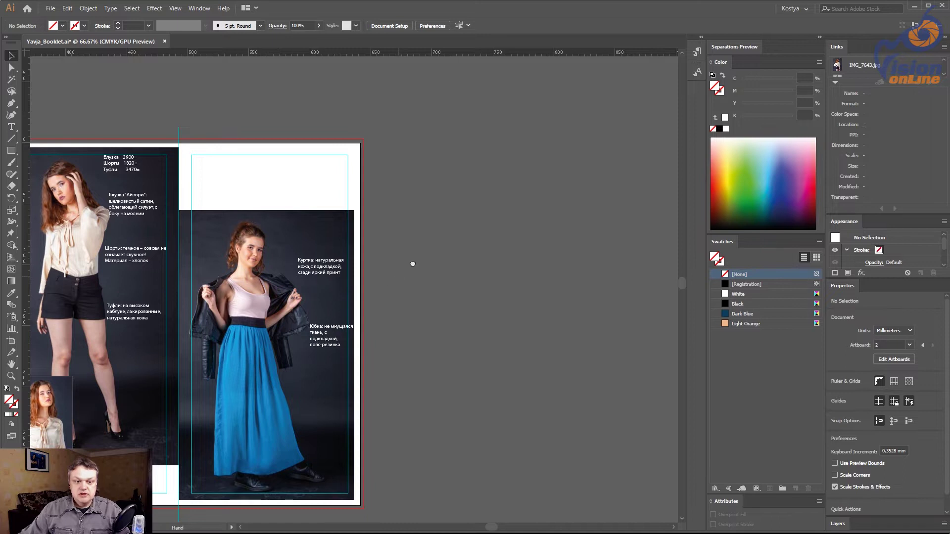
{"action": "left_click_drag", "start_coordinate": [412, 263], "coordinate": [437, 254]}
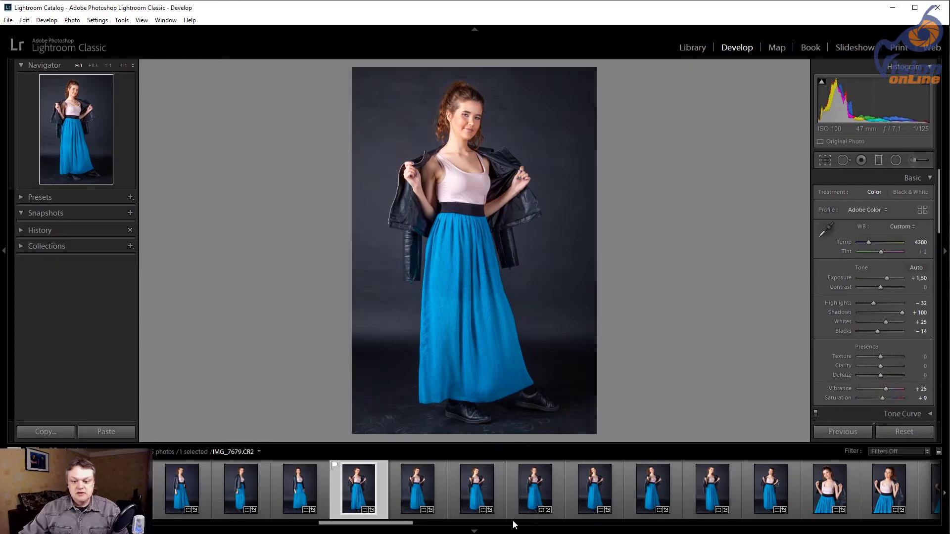
Step: Pick the skirt-holding shot IMG_7701 from Lightroom's filmstrip
{"action": "left_click_drag", "start_coordinate": [353, 530], "coordinate": [482, 532]}
{"action": "left_click", "coordinate": [529, 497]}
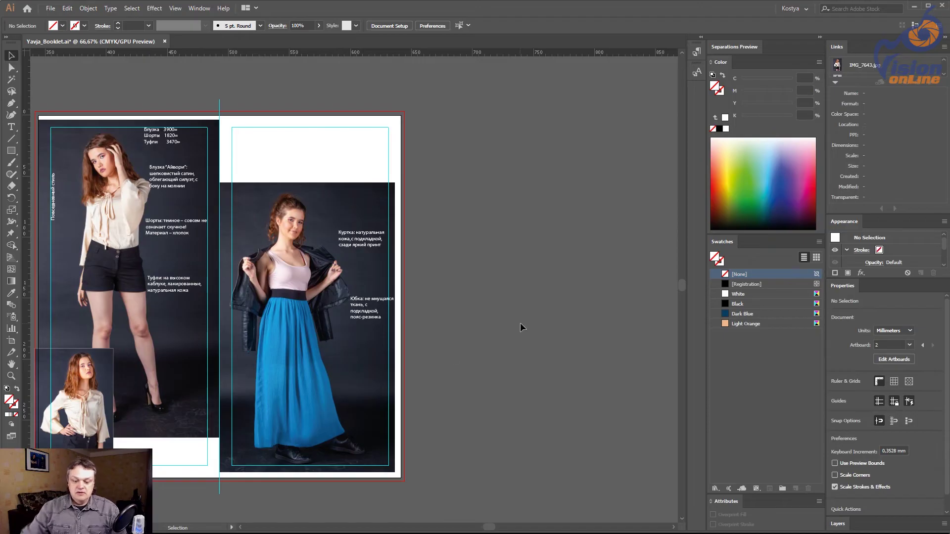
{"action": "key", "text": "ctrl+shift+p"}
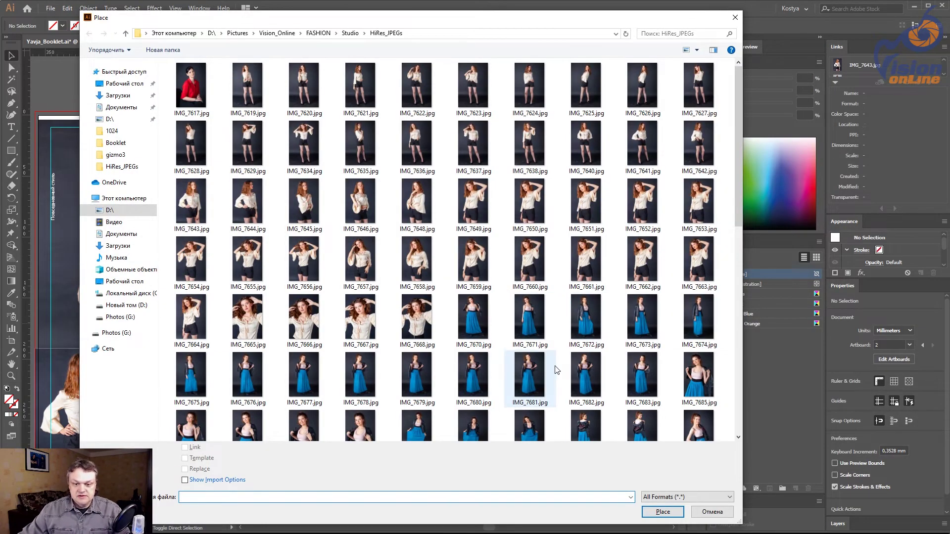
Step: Place IMG_7701.jpg from the HiRes_JPEGs folder onto the canvas
{"action": "scroll", "coordinate": [544, 361], "scroll_direction": "down", "scroll_amount": 5}
{"action": "scroll", "coordinate": [523, 384], "scroll_direction": "up", "scroll_amount": 2}
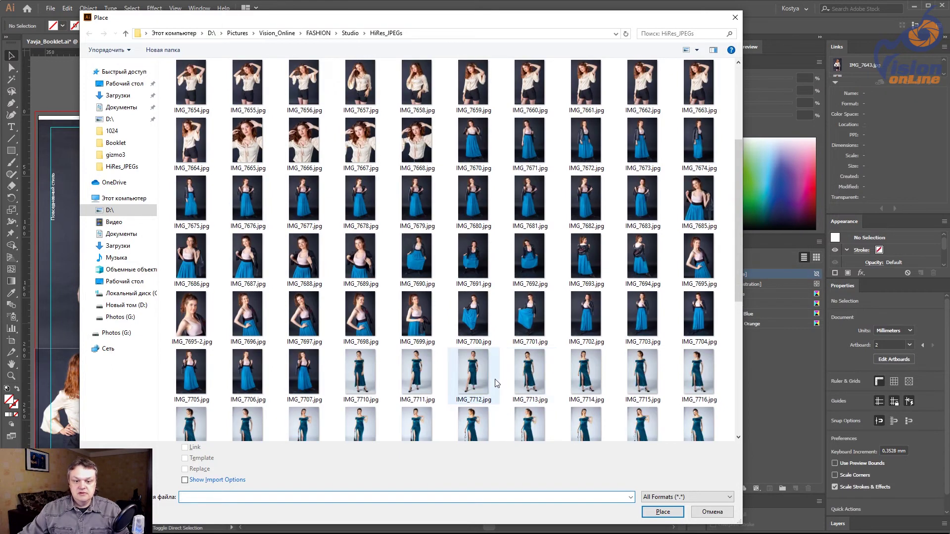
{"action": "double_click", "coordinate": [529, 314]}
{"action": "left_click", "coordinate": [445, 173]}
{"action": "left_click", "coordinate": [478, 280], "text": "ctrl+alt"}
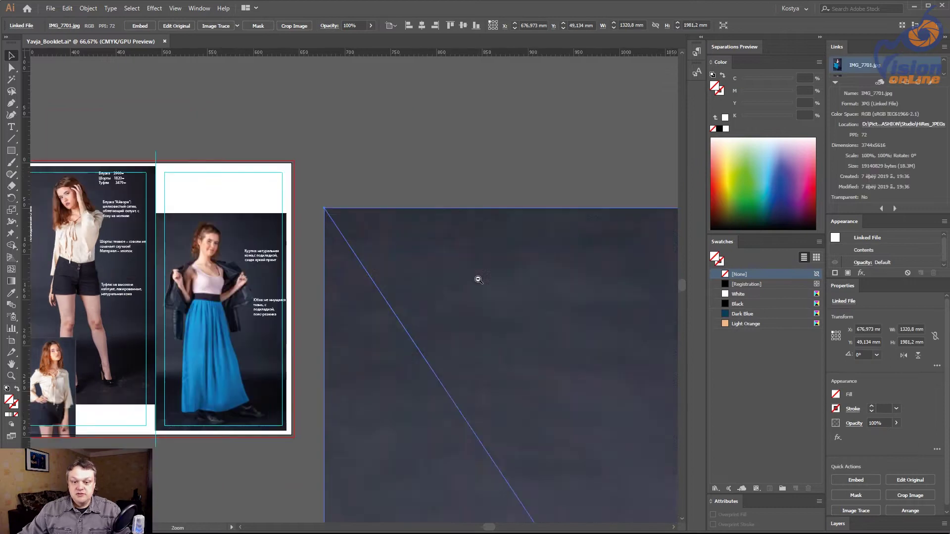
{"action": "left_click", "coordinate": [484, 176], "text": "ctrl+alt"}
{"action": "left_click", "coordinate": [407, 303], "text": "ctrl+alt"}
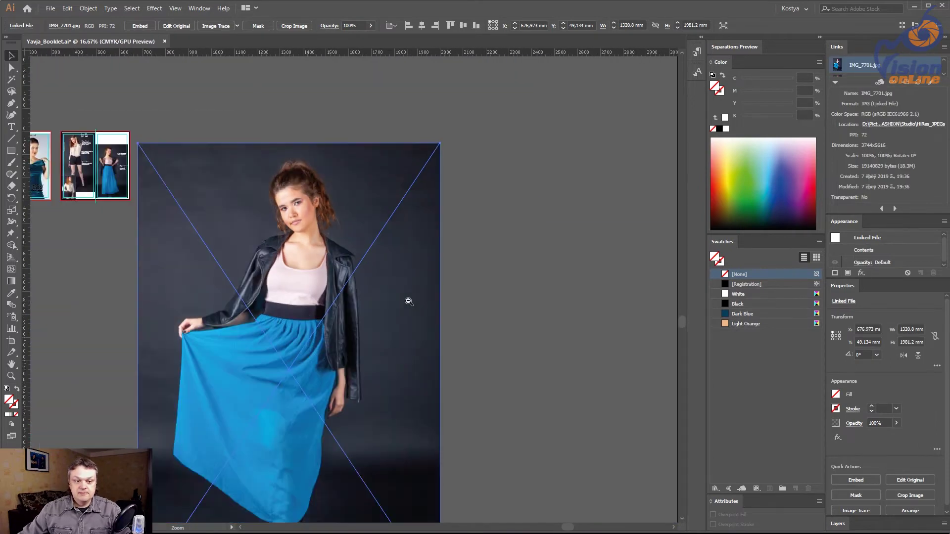
{"action": "left_click", "coordinate": [434, 445], "text": "ctrl+alt"}
Step: Scale the photo to about 87 × 131 mm and move it to the right page's top-right corner
{"action": "mouse_move", "coordinate": [564, 382]}
{"action": "left_mouse_down"}
{"action": "mouse_move", "coordinate": [430, 156]}
{"action": "mouse_move", "coordinate": [376, 99]}
{"action": "mouse_move", "coordinate": [329, 71]}
{"action": "left_mouse_up"}
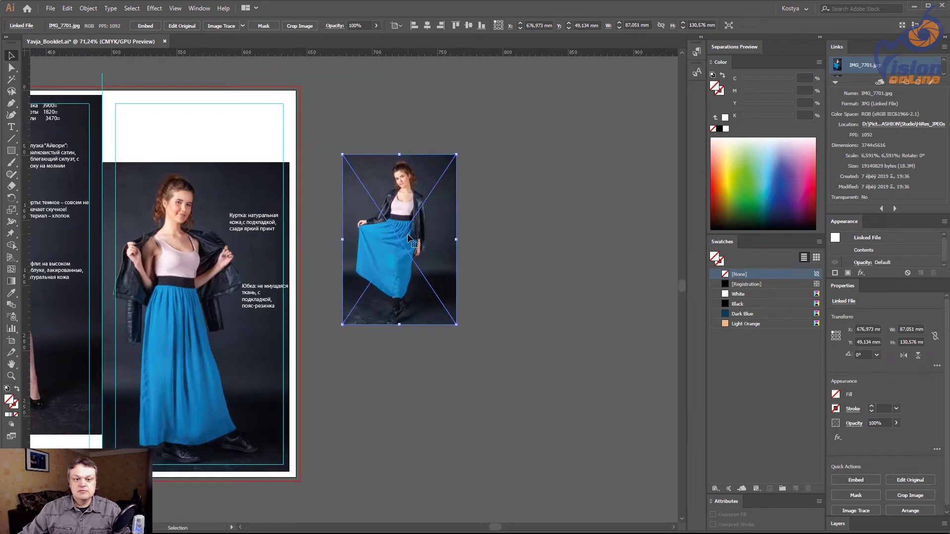
{"action": "left_click_drag", "start_coordinate": [408, 240], "coordinate": [280, 165]}
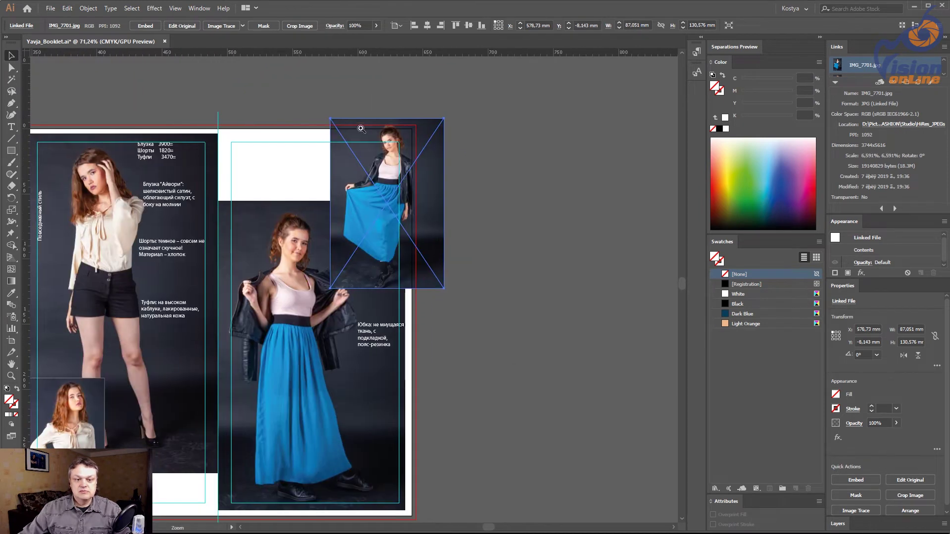
{"action": "left_click_drag", "start_coordinate": [494, 319], "coordinate": [483, 321]}
{"action": "left_click_drag", "start_coordinate": [387, 264], "coordinate": [586, 271]}
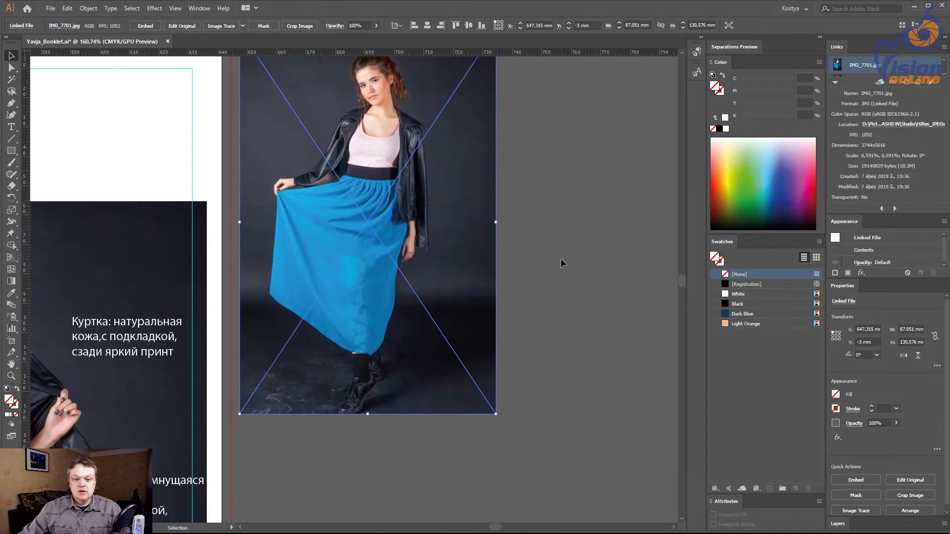
{"action": "left_click", "coordinate": [562, 261]}
Step: Draw a crop rectangle over the IMG_7701 photo, slightly narrower than it
{"action": "left_click_drag", "start_coordinate": [562, 260], "coordinate": [569, 255]}
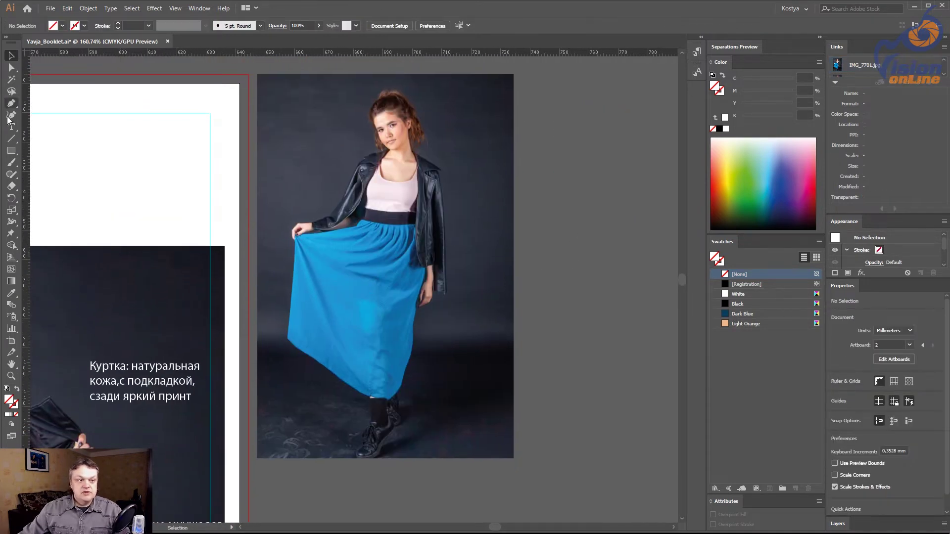
{"action": "left_click", "coordinate": [13, 154]}
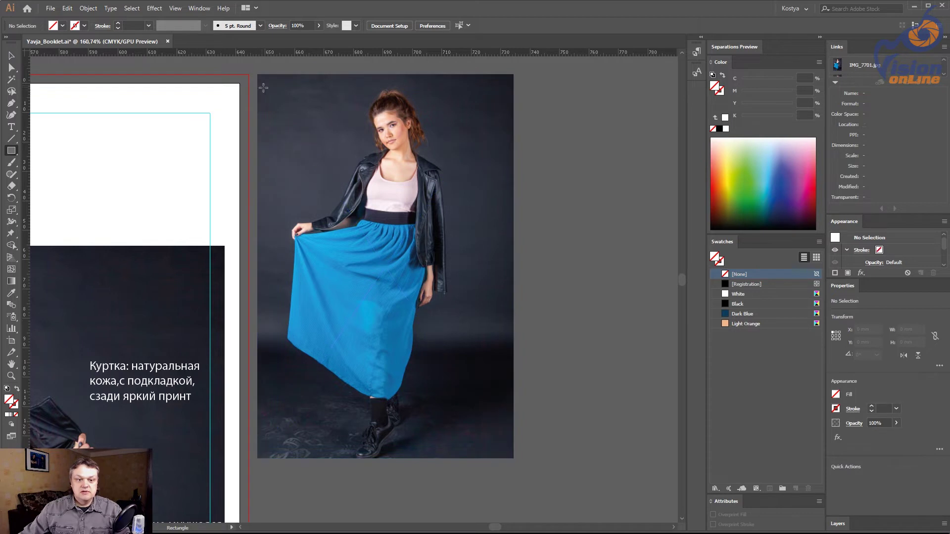
{"action": "left_click_drag", "start_coordinate": [271, 87], "coordinate": [487, 460]}
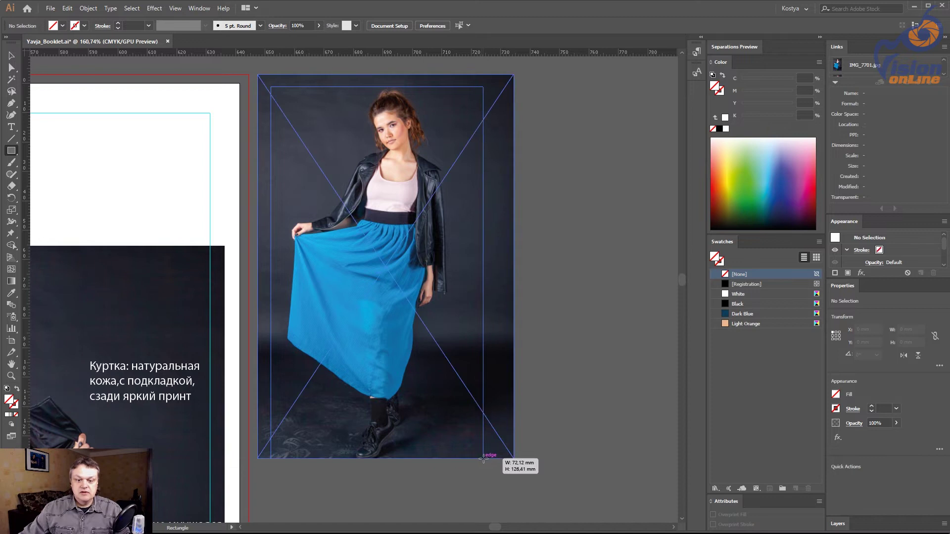
{"action": "left_click_drag", "start_coordinate": [487, 461], "coordinate": [483, 458]}
{"action": "left_click", "coordinate": [11, 56]}
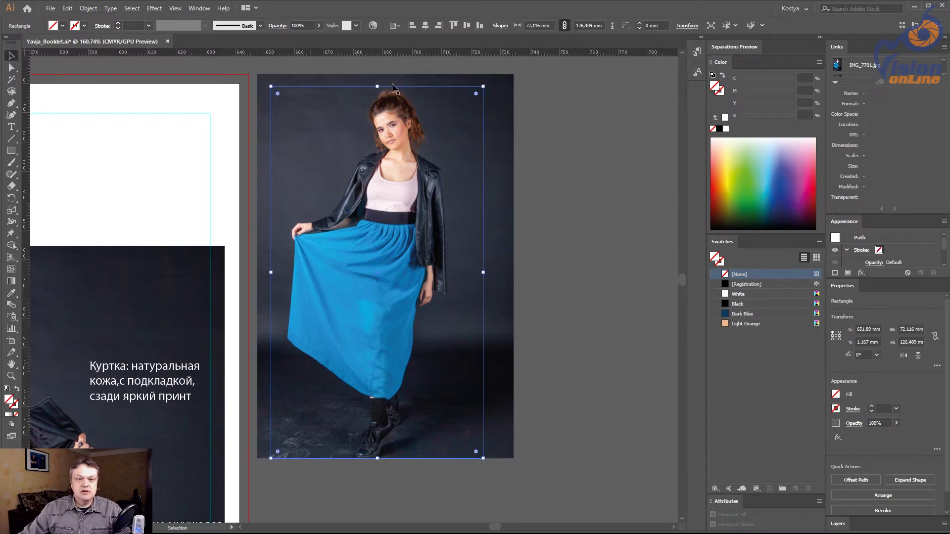
{"action": "left_click_drag", "start_coordinate": [377, 87], "coordinate": [378, 75]}
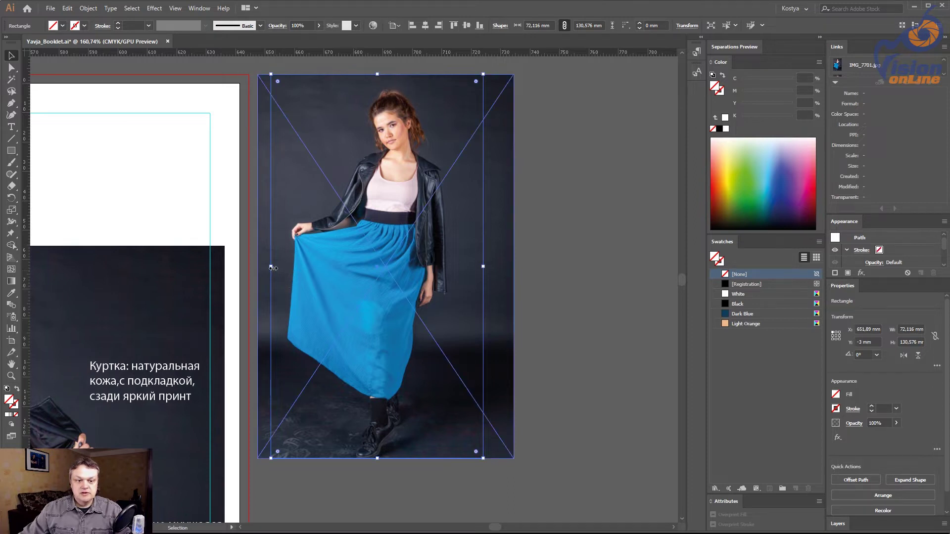
{"action": "left_click_drag", "start_coordinate": [271, 268], "coordinate": [275, 267]}
Step: Clip the photo to the rectangle, 70.6 mm wide, and shift it left onto the page
{"action": "left_click_drag", "start_coordinate": [578, 299], "coordinate": [375, 221]}
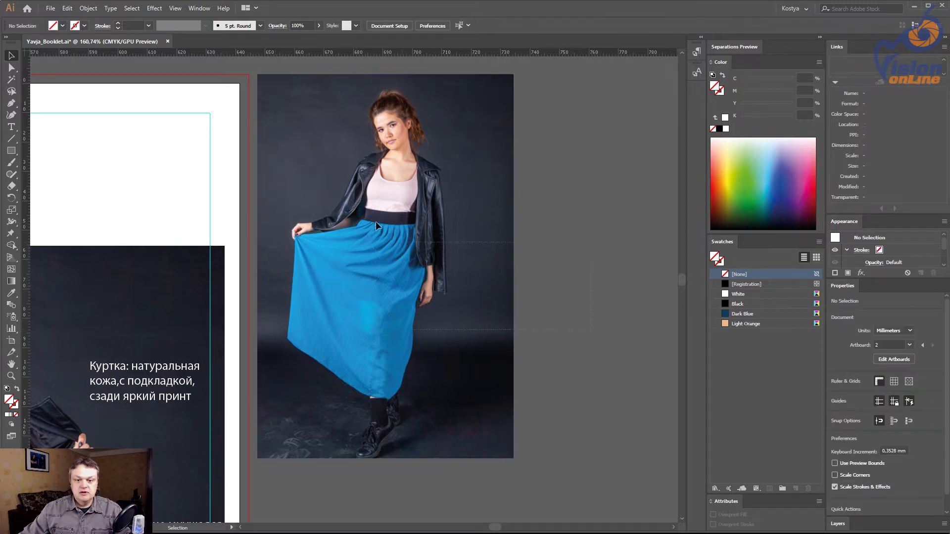
{"action": "right_click", "coordinate": [375, 221]}
{"action": "left_click", "coordinate": [411, 294]}
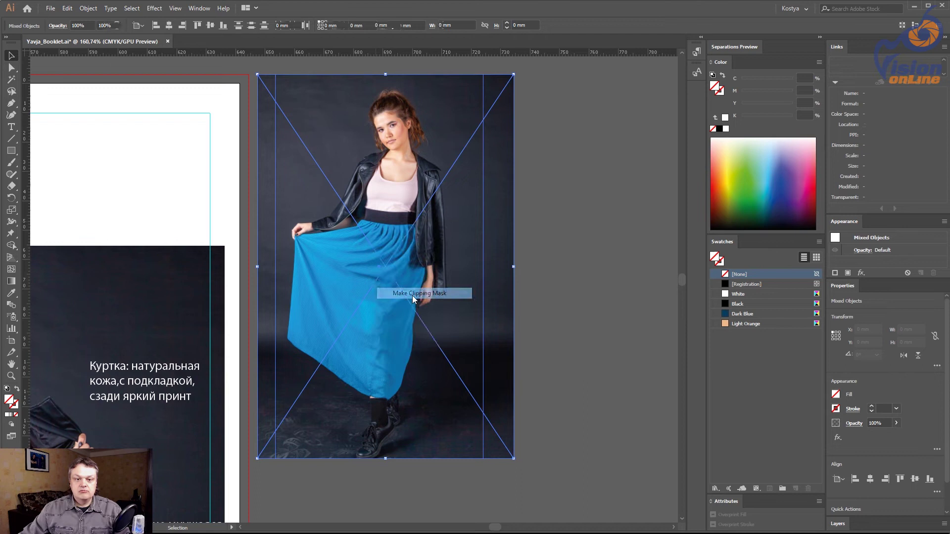
{"action": "left_click", "coordinate": [538, 275]}
{"action": "left_click_drag", "start_coordinate": [475, 268], "coordinate": [602, 251]}
{"action": "mouse_move", "coordinate": [515, 205]}
{"action": "left_mouse_down"}
{"action": "mouse_move", "coordinate": [307, 192]}
{"action": "mouse_move", "coordinate": [290, 204]}
{"action": "left_mouse_up"}
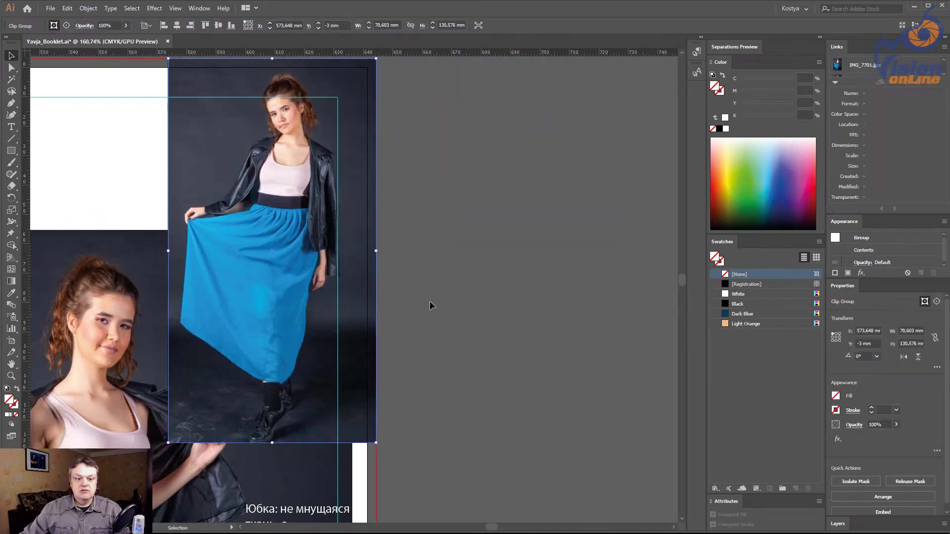
{"action": "left_click_drag", "start_coordinate": [429, 301], "coordinate": [533, 314]}
Step: In outline view, move the jacket caption down to sit right above the skirt caption
{"action": "key", "text": "ctrl+y"}
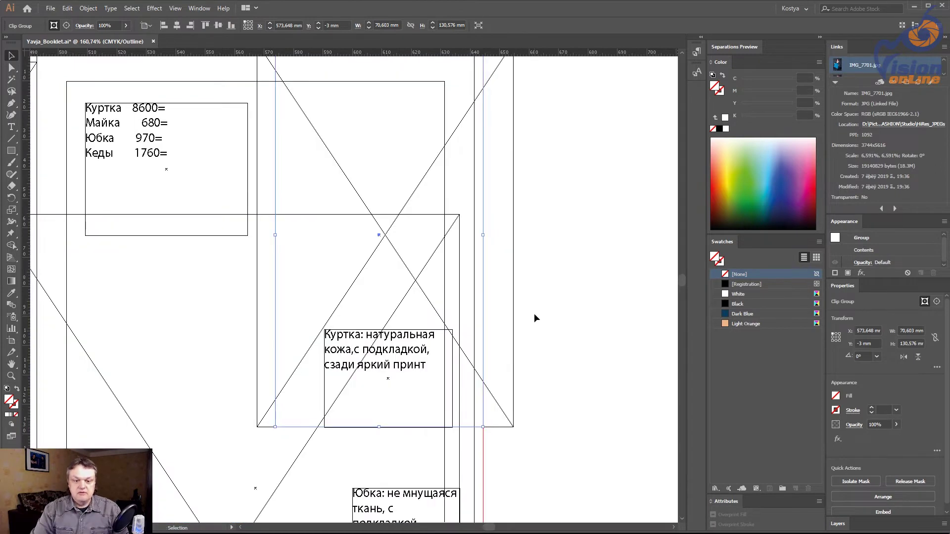
{"action": "left_click", "coordinate": [370, 357]}
{"action": "left_click_drag", "start_coordinate": [370, 357], "coordinate": [397, 467]}
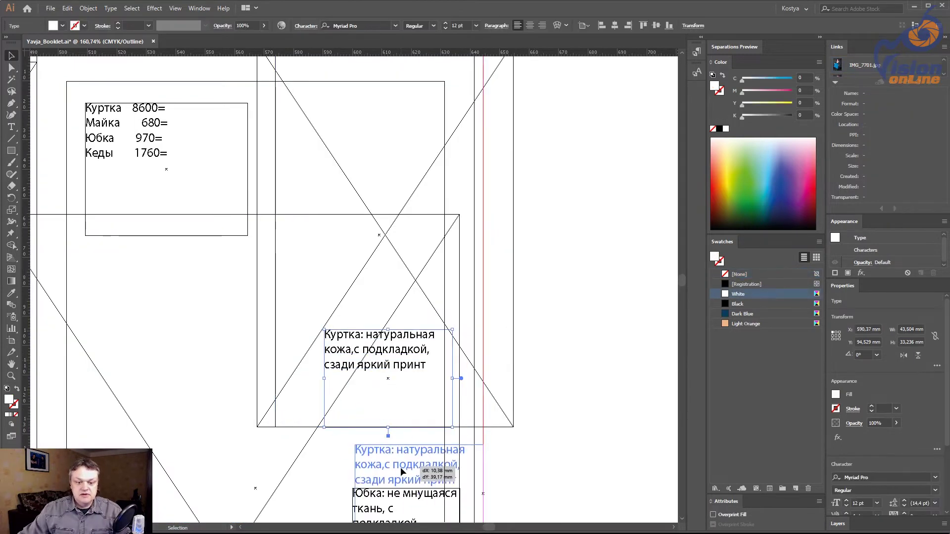
Step: Move the Юбка skirt caption lower, beneath the jacket caption
{"action": "scroll", "coordinate": [432, 435], "scroll_direction": "down", "scroll_amount": 5}
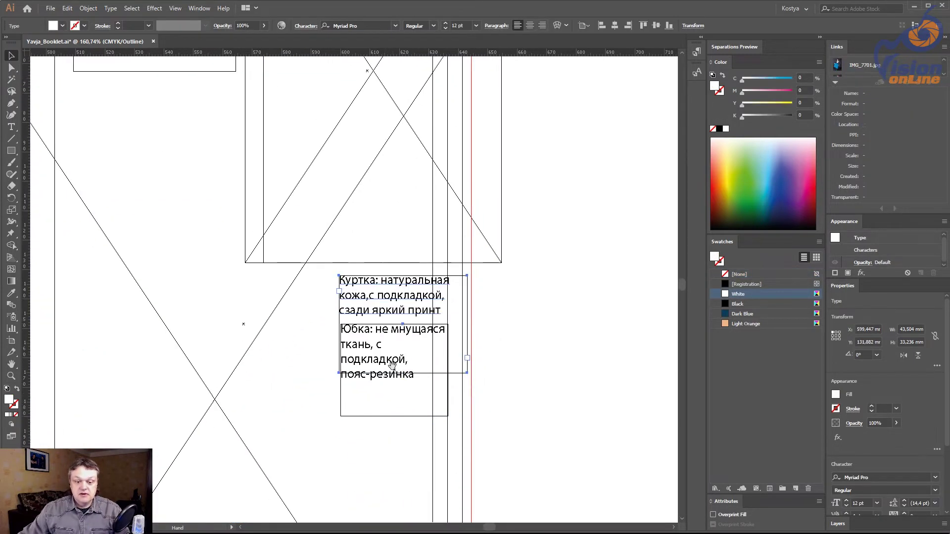
{"action": "left_click", "coordinate": [354, 390]}
{"action": "left_click_drag", "start_coordinate": [348, 379], "coordinate": [350, 425]}
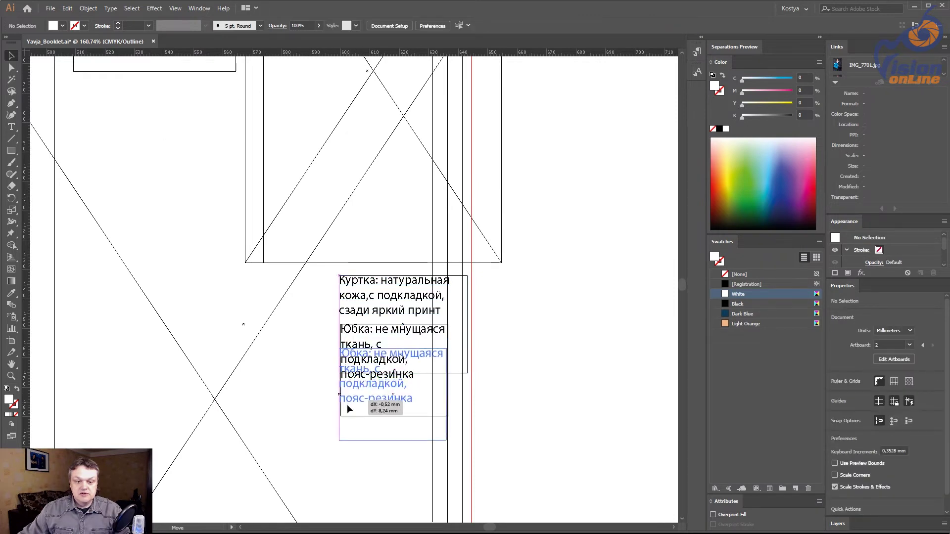
Step: Leave Outline mode with Ctrl+Y so the spread previews in full colour, then deselect
{"action": "left_click", "coordinate": [364, 316], "text": "shift"}
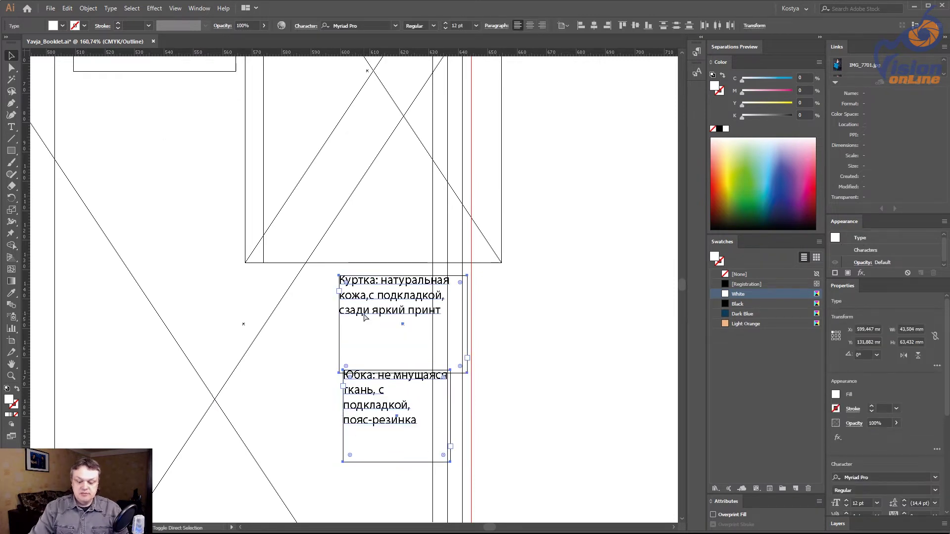
{"action": "key", "text": "ctrl+y"}
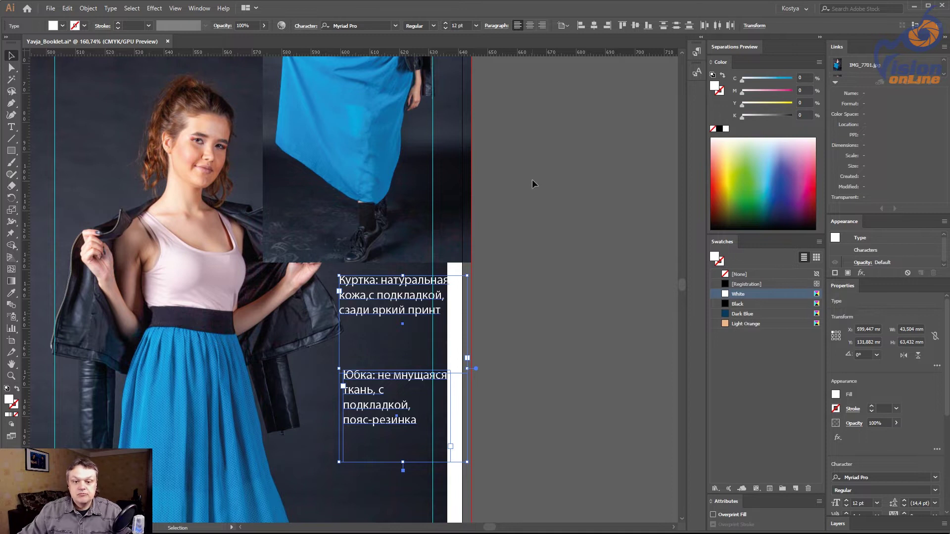
{"action": "left_click", "coordinate": [532, 184]}
{"action": "scroll", "coordinate": [433, 300], "scroll_direction": "up", "scroll_amount": 5}
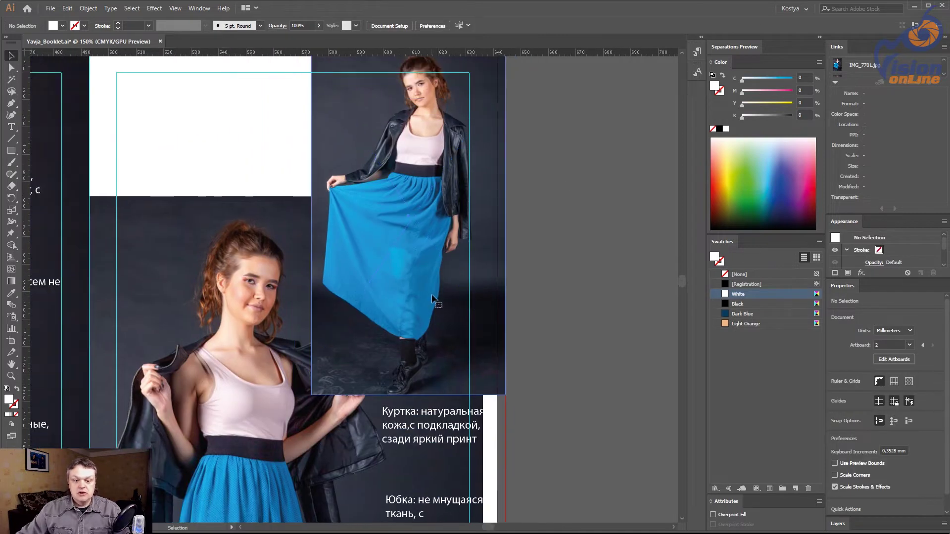
Step: Resize the cropped IMG_7701 inset photo from its corners and bring it fully into view
{"action": "left_click", "coordinate": [433, 299]}
{"action": "mouse_move", "coordinate": [311, 394]}
{"action": "left_mouse_down"}
{"action": "mouse_move", "coordinate": [368, 315]}
{"action": "mouse_move", "coordinate": [367, 289]}
{"action": "mouse_move", "coordinate": [398, 330]}
{"action": "left_mouse_up"}
{"action": "scroll", "coordinate": [601, 248], "scroll_direction": "left", "scroll_amount": 2}
{"action": "mouse_move", "coordinate": [638, 257]}
{"action": "left_mouse_down"}
{"action": "mouse_move", "coordinate": [611, 310]}
{"action": "mouse_move", "coordinate": [601, 308]}
{"action": "left_mouse_up"}
{"action": "left_click", "coordinate": [578, 287]}
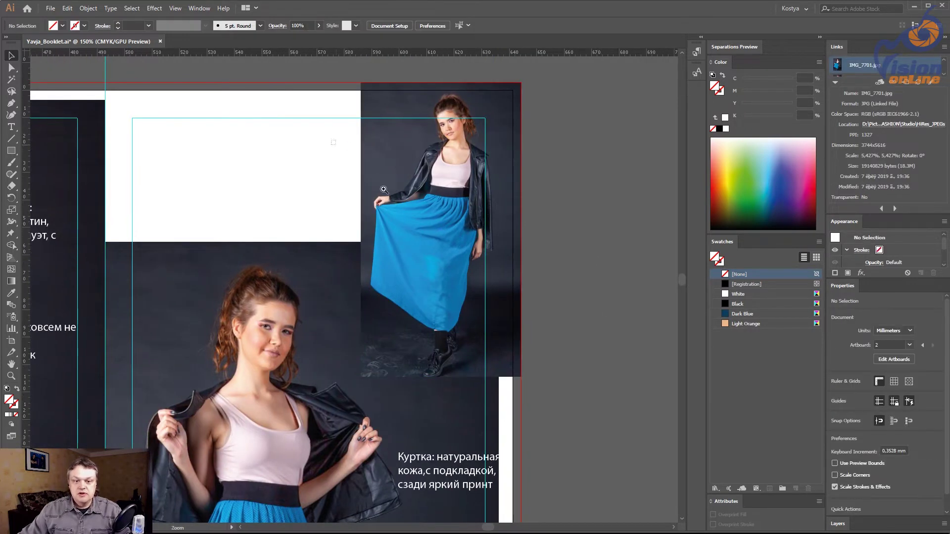
{"action": "scroll", "coordinate": [596, 345], "scroll_direction": "up", "scroll_amount": 4}
{"action": "scroll", "coordinate": [391, 323], "scroll_direction": "down", "scroll_amount": 4}
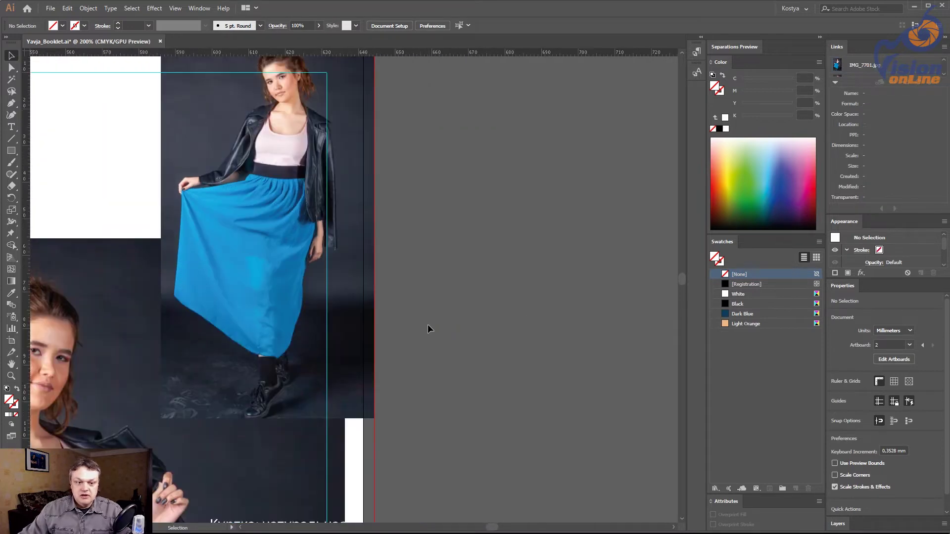
{"action": "scroll", "coordinate": [428, 325], "scroll_direction": "up", "scroll_amount": 2}
{"action": "left_click_drag", "start_coordinate": [537, 240], "coordinate": [541, 268]}
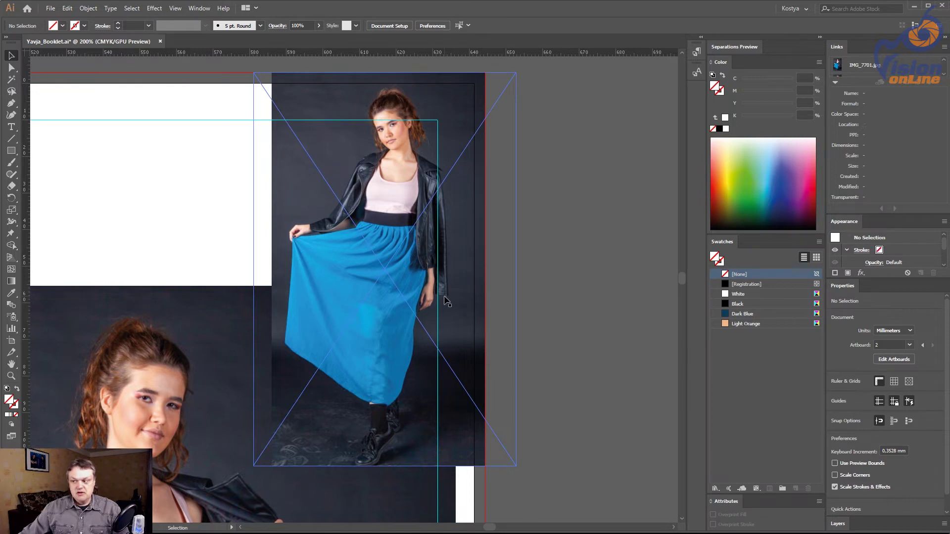
Step: Widen the inset's crop frame leftward, then readjust the inset from its bottom-left corner
{"action": "key", "text": "a"}
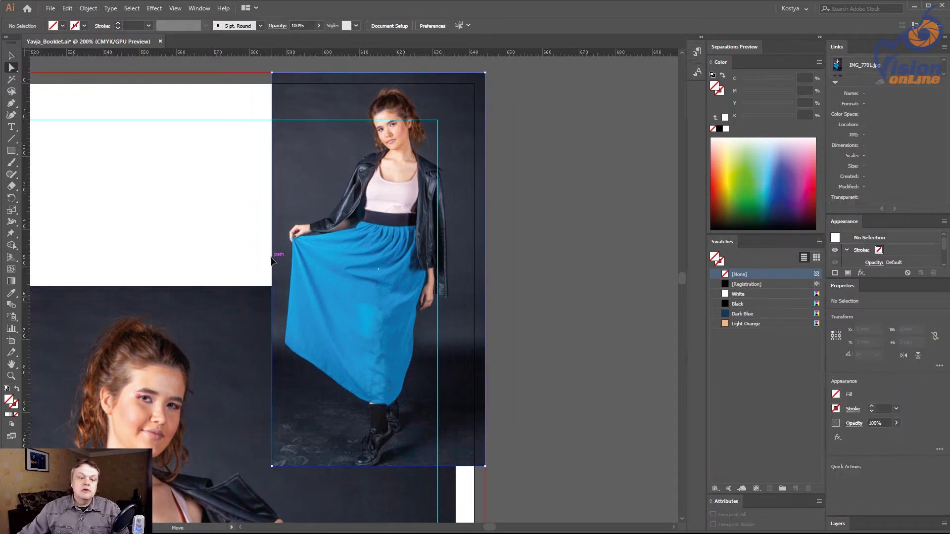
{"action": "left_click_drag", "start_coordinate": [272, 261], "coordinate": [264, 261]}
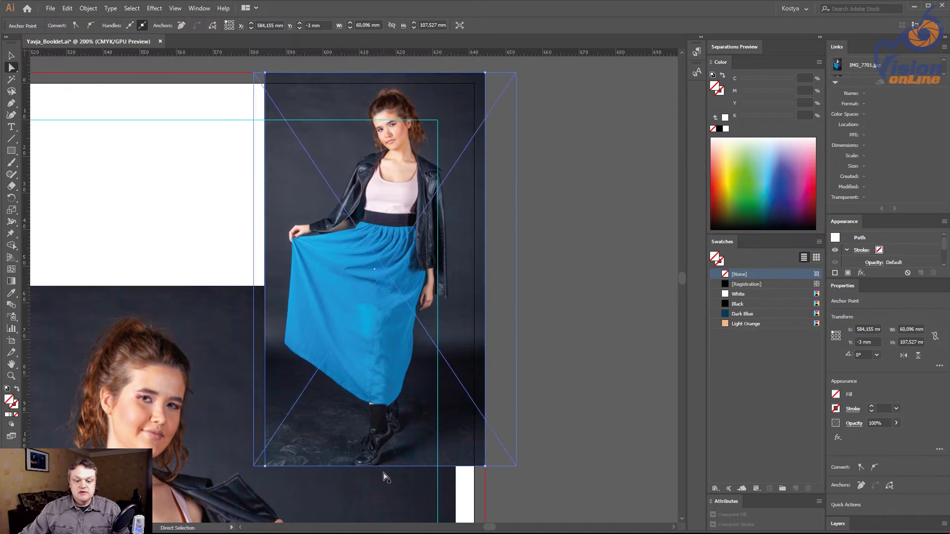
{"action": "left_click", "coordinate": [533, 175]}
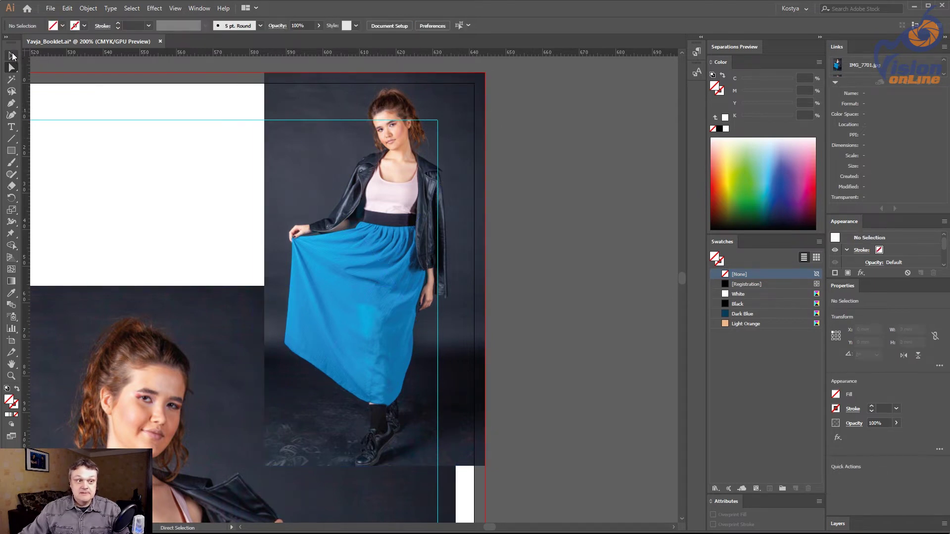
{"action": "left_click", "coordinate": [12, 56]}
{"action": "left_click", "coordinate": [277, 445]}
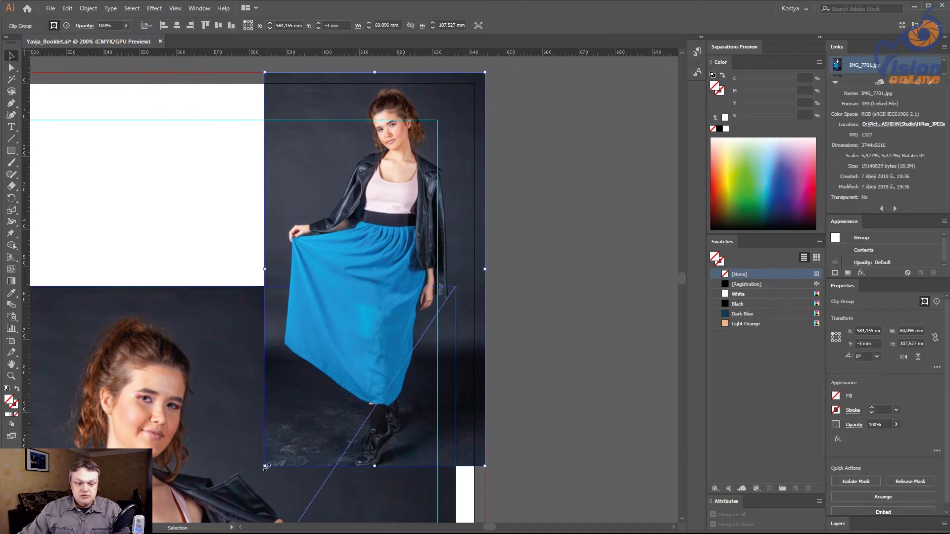
{"action": "left_click_drag", "start_coordinate": [265, 466], "coordinate": [274, 449]}
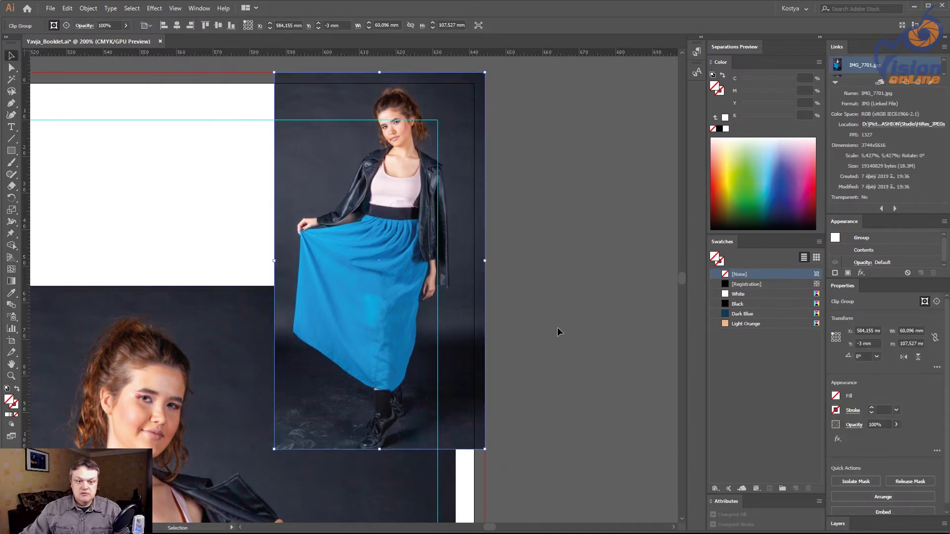
{"action": "left_click", "coordinate": [558, 326]}
Step: Drag the inset's clipping-path left edge slightly left, making the crop 58.745 mm wide
{"action": "key", "text": "a"}
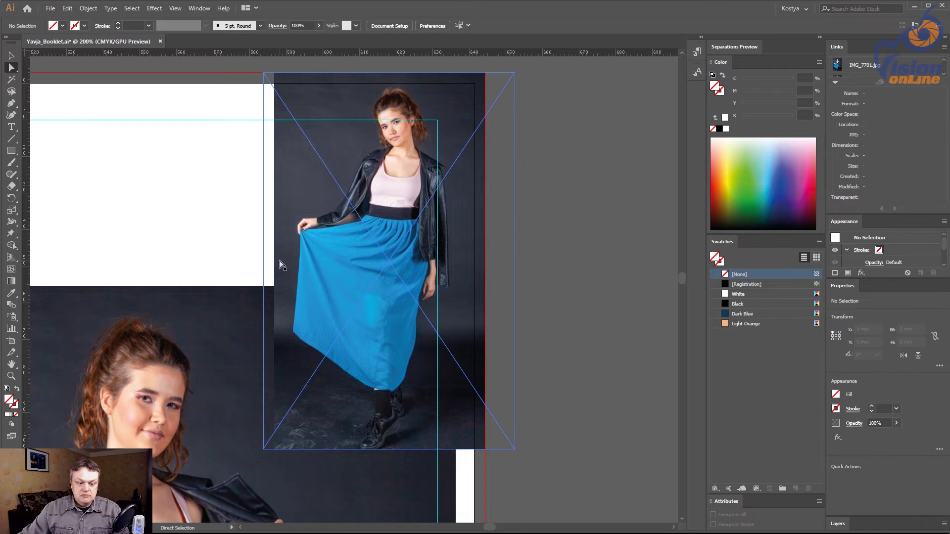
{"action": "left_click", "coordinate": [275, 269]}
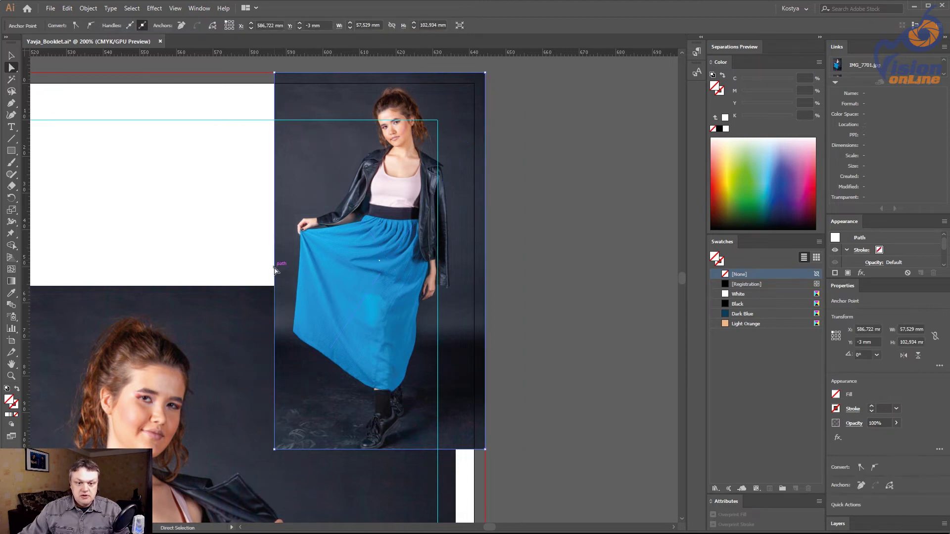
{"action": "left_click_drag", "start_coordinate": [275, 269], "coordinate": [271, 271]}
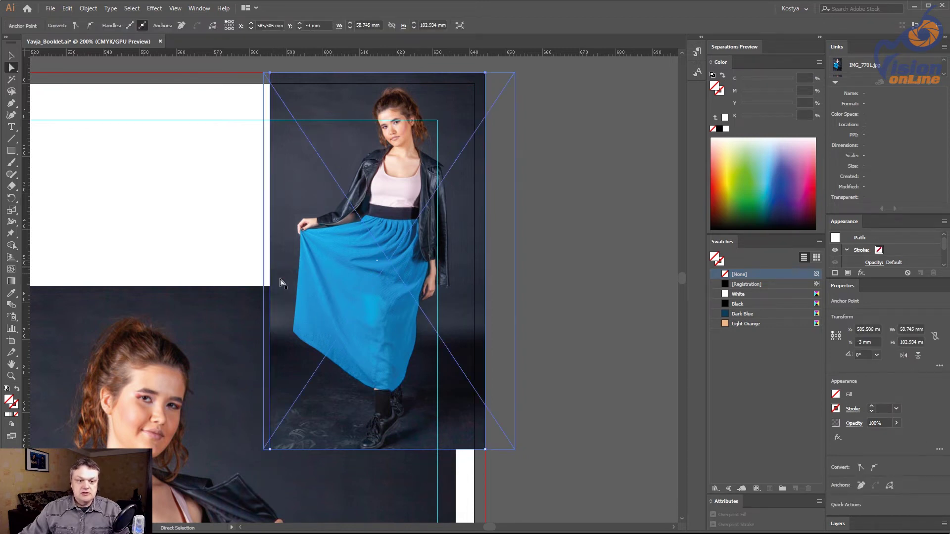
{"action": "left_click", "coordinate": [585, 286]}
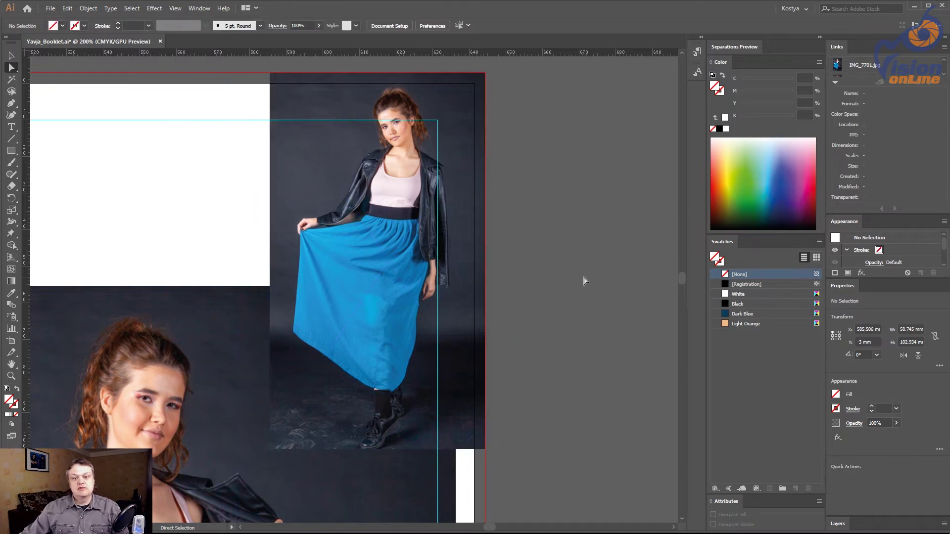
{"action": "left_click", "coordinate": [467, 453]}
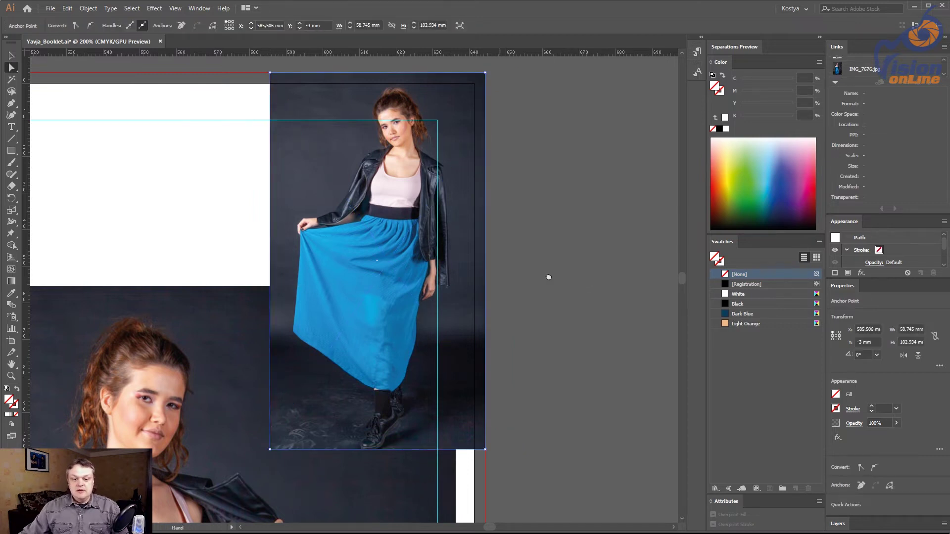
{"action": "mouse_move", "coordinate": [547, 276]}
{"action": "left_mouse_down"}
{"action": "mouse_move", "coordinate": [486, 68]}
{"action": "mouse_move", "coordinate": [498, 197]}
{"action": "mouse_move", "coordinate": [380, 408]}
{"action": "mouse_move", "coordinate": [272, 394]}
{"action": "mouse_move", "coordinate": [341, 250]}
{"action": "left_mouse_up"}
Step: Copy the left inset's thin white stroke onto the top-right inset with the Eyedropper
{"action": "key", "text": "i"}
{"action": "left_click", "coordinate": [301, 154]}
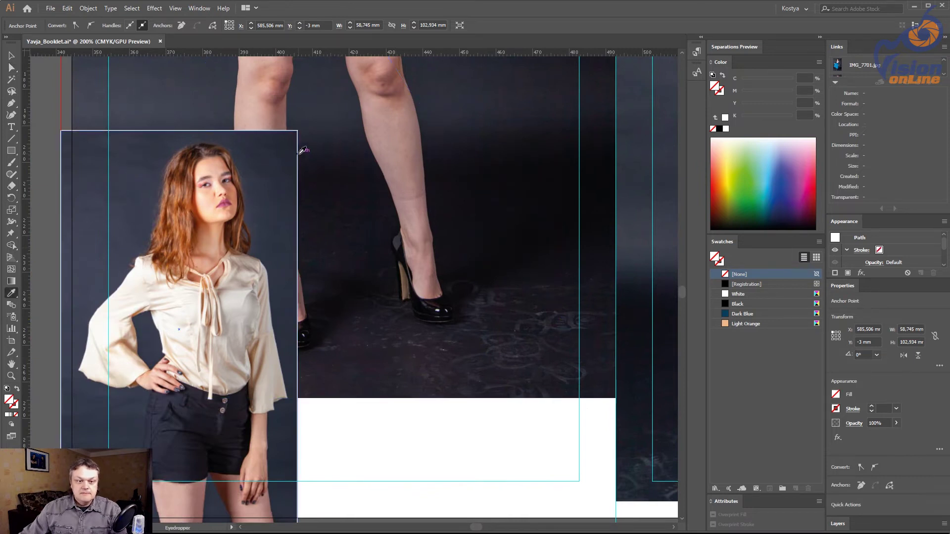
{"action": "left_click", "coordinate": [11, 56]}
{"action": "key", "text": "ctrl+minus"}
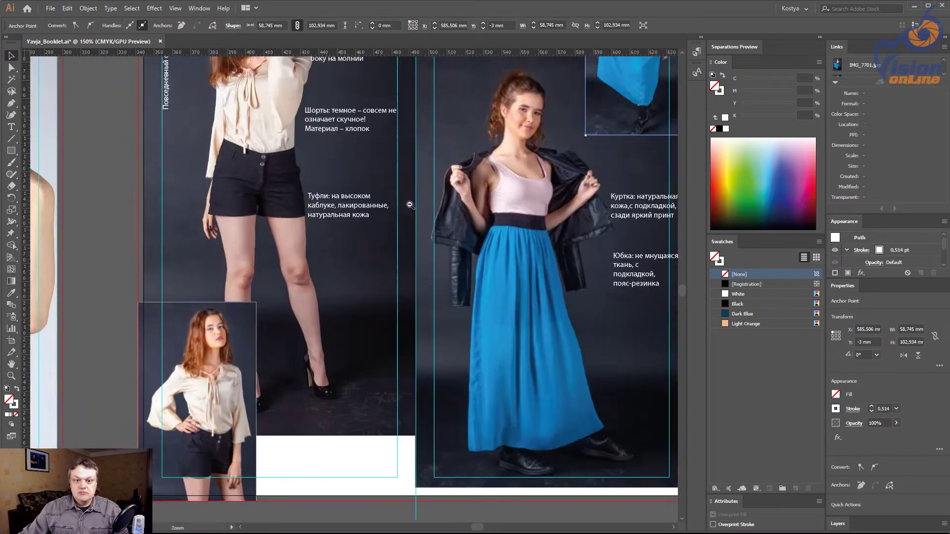
{"action": "key", "text": "ctrl+minus"}
{"action": "left_click_drag", "start_coordinate": [588, 243], "coordinate": [551, 231]}
{"action": "left_click", "coordinate": [577, 231]}
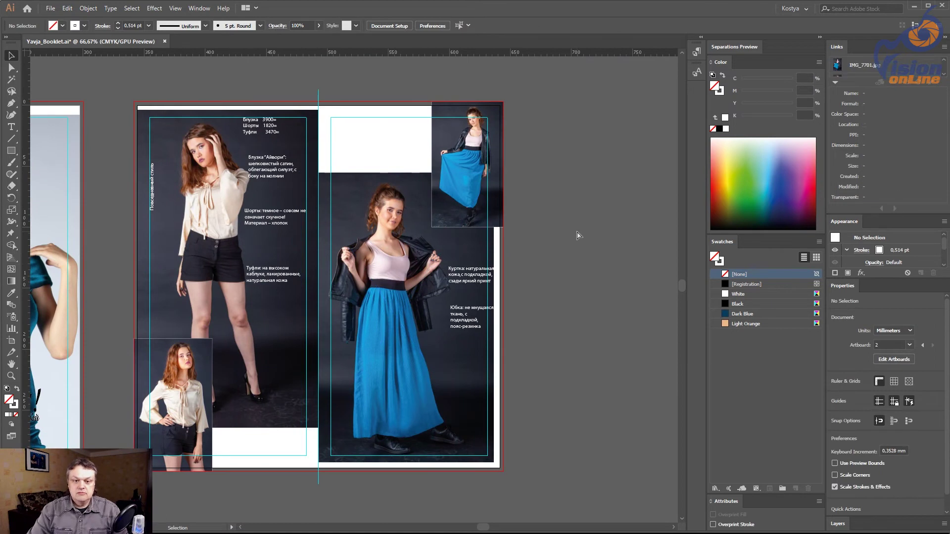
{"action": "key", "text": "ctrl+semicolon"}
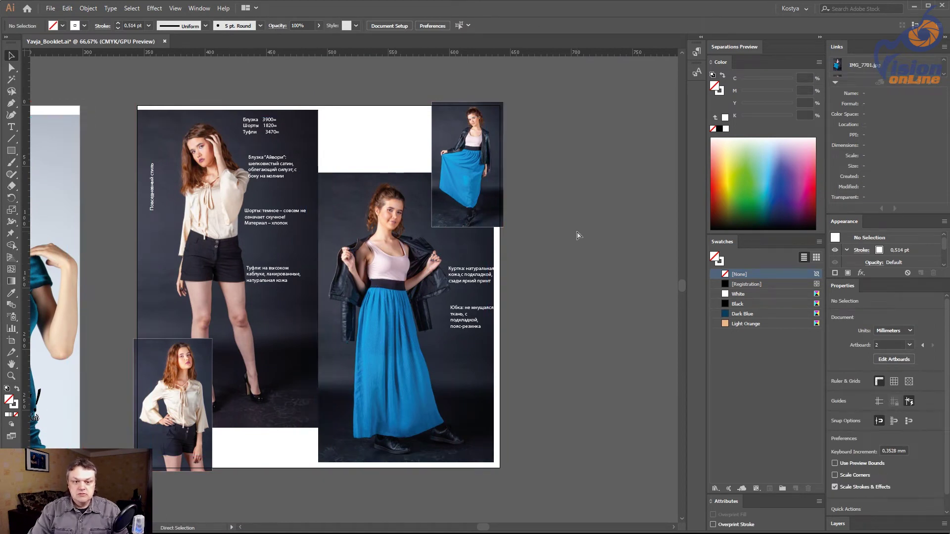
{"action": "key", "text": "ctrl+semicolon"}
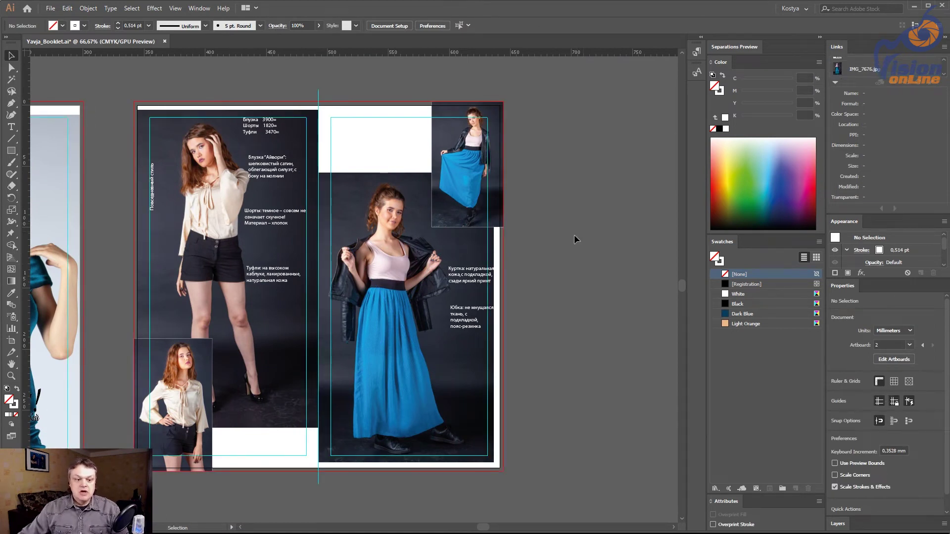
Step: Set the top-right inset's height to 107 mm and nudge it slightly left
{"action": "left_click", "coordinate": [197, 381]}
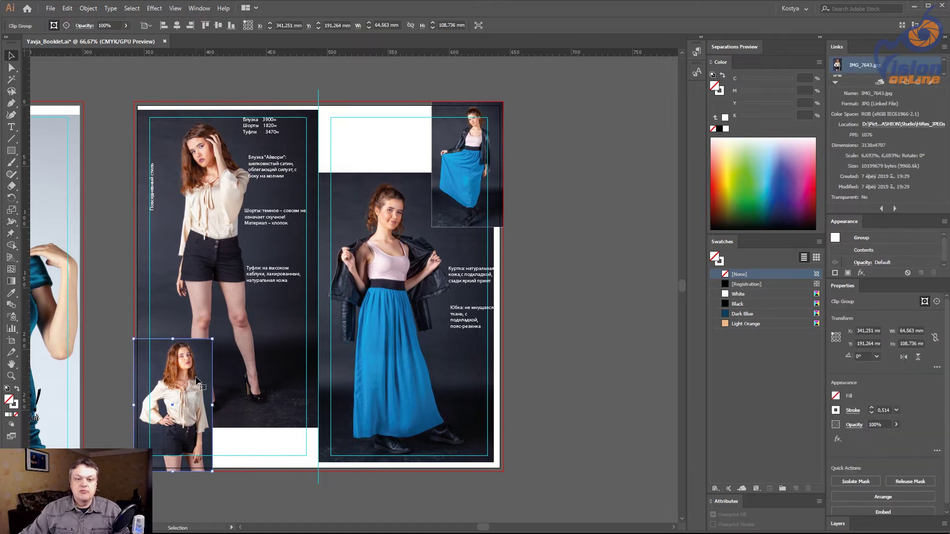
{"action": "left_click", "coordinate": [454, 152]}
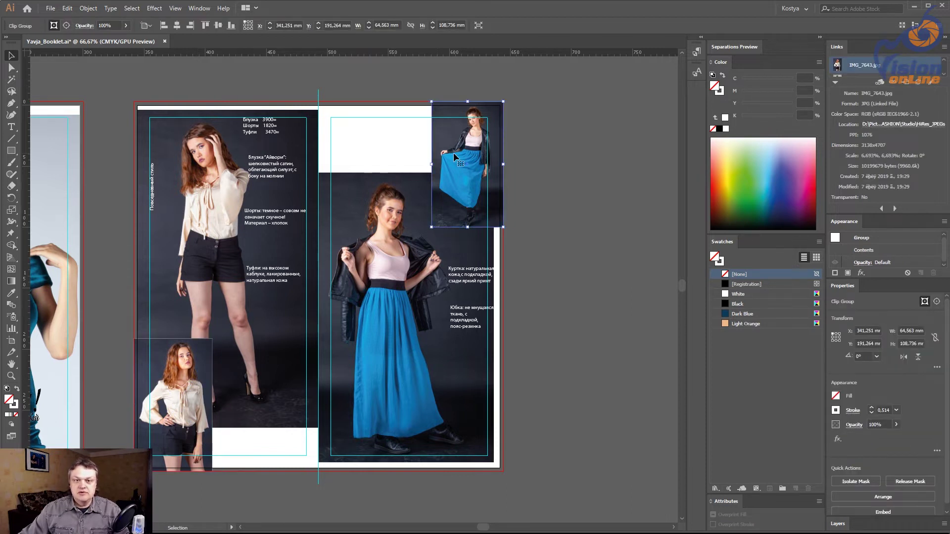
{"action": "left_click", "coordinate": [443, 25]}
{"action": "type", "text": "10"}
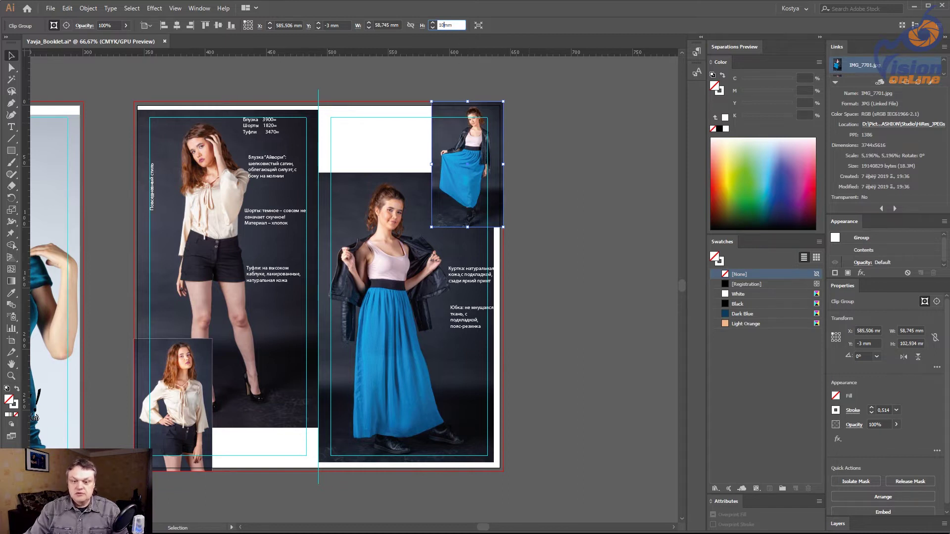
{"action": "type", "text": "7"}
{"action": "key", "text": "Return"}
{"action": "left_click", "coordinate": [548, 132]}
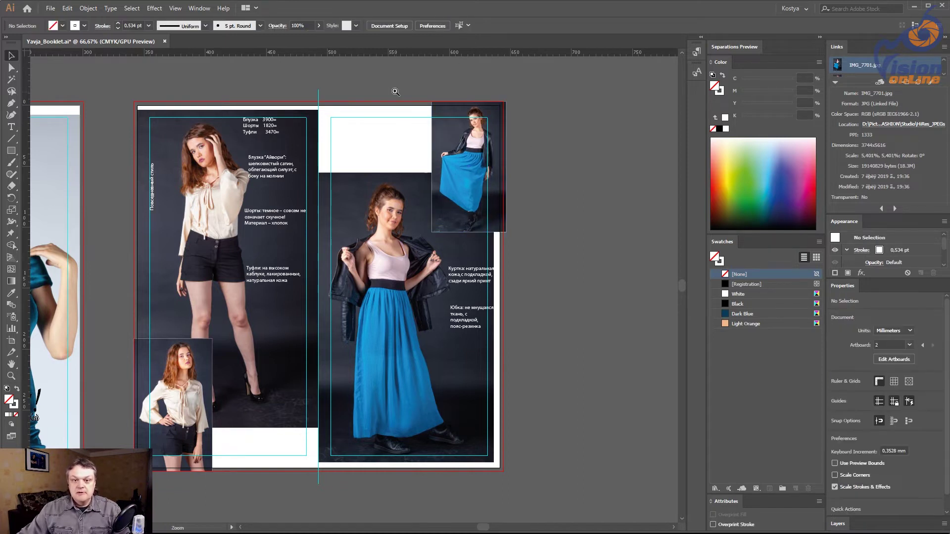
{"action": "left_click_drag", "start_coordinate": [406, 82], "coordinate": [528, 150]}
{"action": "left_click_drag", "start_coordinate": [499, 221], "coordinate": [485, 222]}
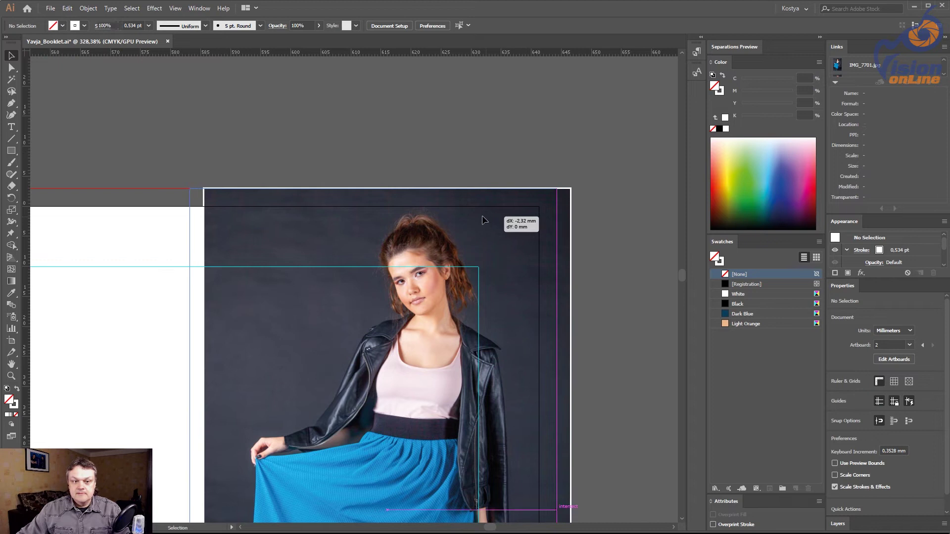
Step: Zoom in on the main blue-skirt photo at the top of the right page
{"action": "left_click", "coordinate": [443, 84]}
{"action": "left_click", "coordinate": [351, 347], "text": "alt"}
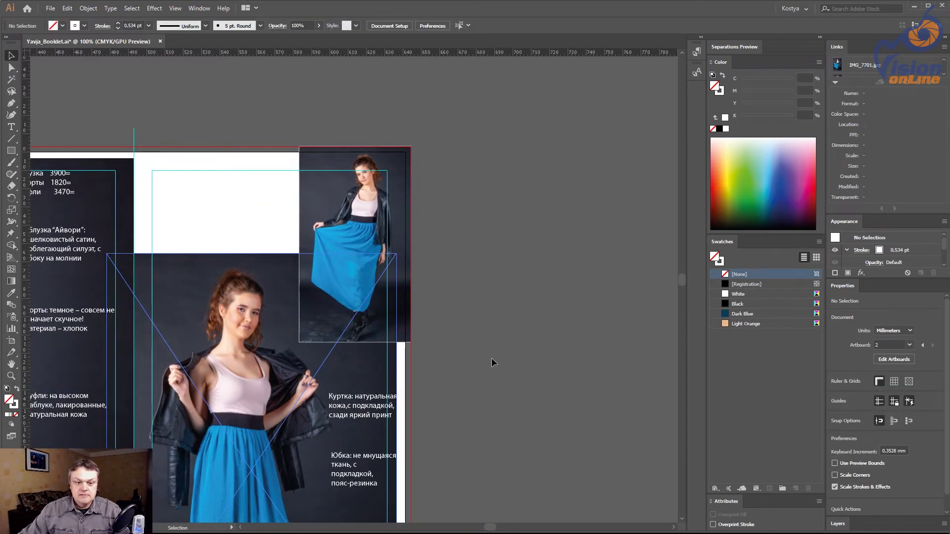
{"action": "mouse_move", "coordinate": [491, 358]}
{"action": "left_mouse_down"}
{"action": "mouse_move", "coordinate": [612, 253]}
{"action": "mouse_move", "coordinate": [607, 233]}
{"action": "left_mouse_up"}
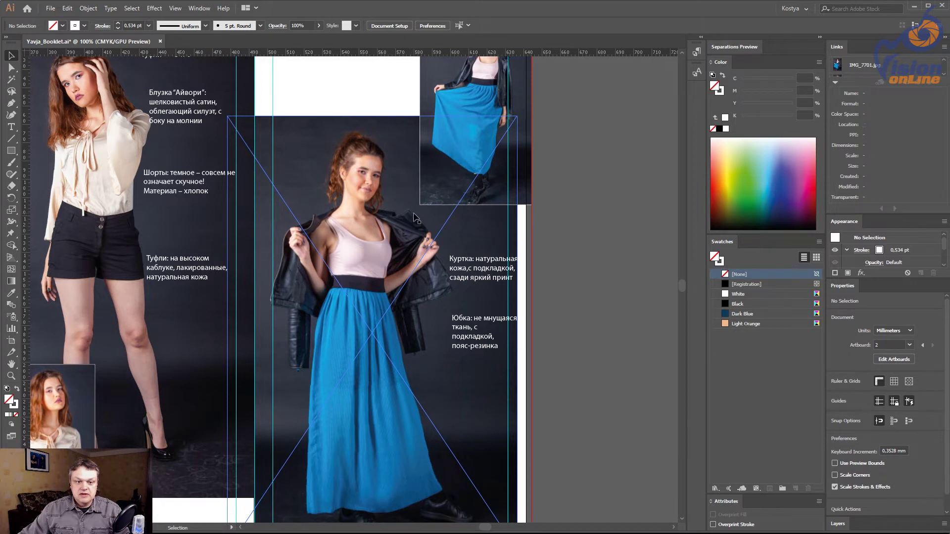
{"action": "left_click_drag", "start_coordinate": [433, 195], "coordinate": [405, 258]}
{"action": "left_click", "coordinate": [459, 224]}
{"action": "left_click", "coordinate": [575, 235]}
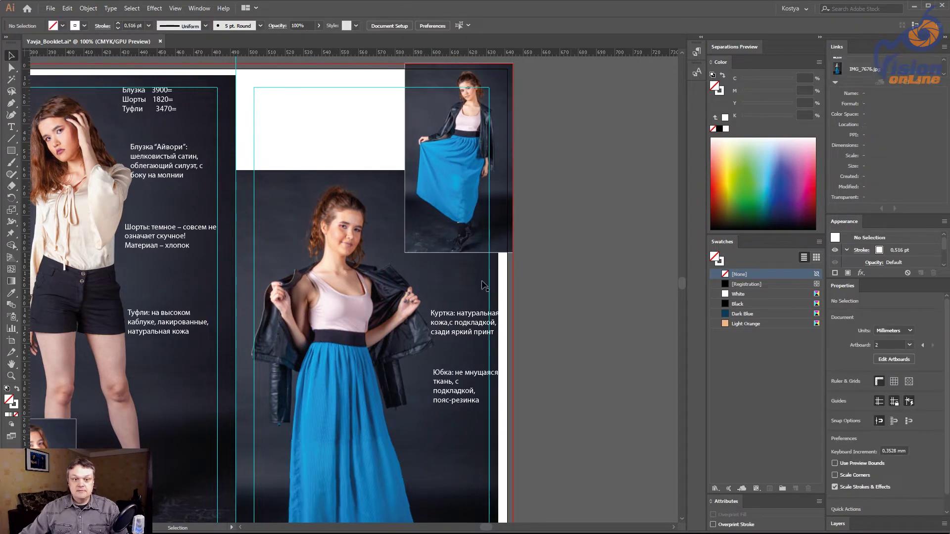
{"action": "left_click_drag", "start_coordinate": [481, 285], "coordinate": [492, 180]}
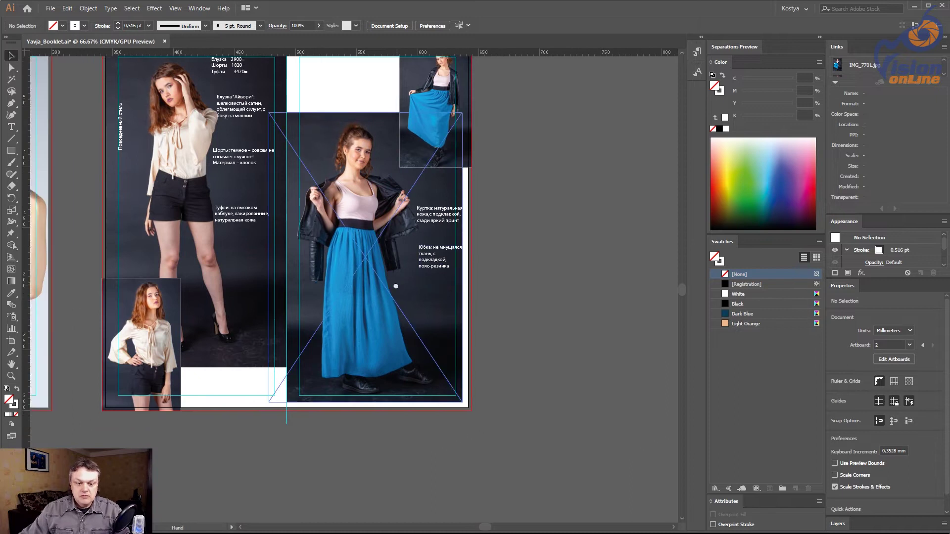
{"action": "left_click_drag", "start_coordinate": [396, 300], "coordinate": [542, 439]}
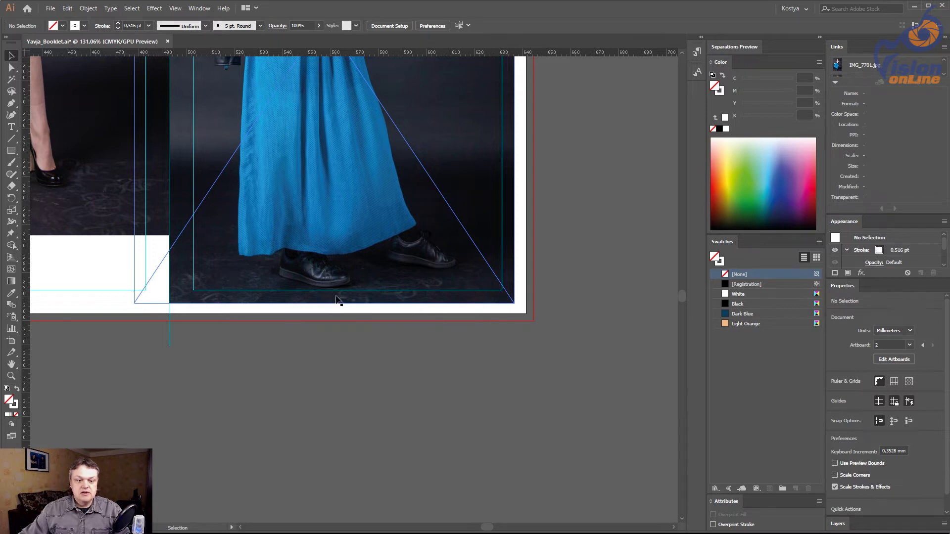
{"action": "left_click_drag", "start_coordinate": [329, 303], "coordinate": [360, 412]}
{"action": "left_click_drag", "start_coordinate": [322, 355], "coordinate": [321, 390]}
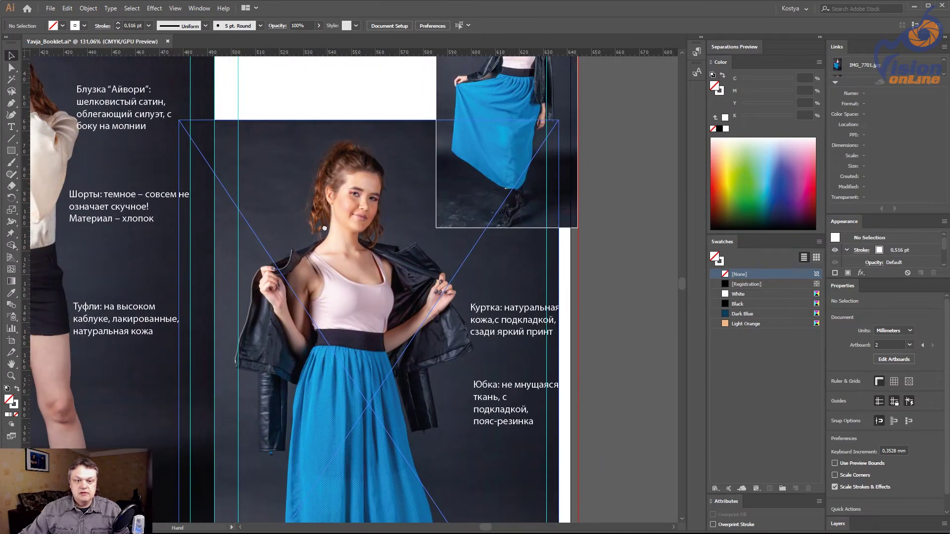
{"action": "scroll", "coordinate": [283, 323], "scroll_direction": "up", "scroll_amount": 2}
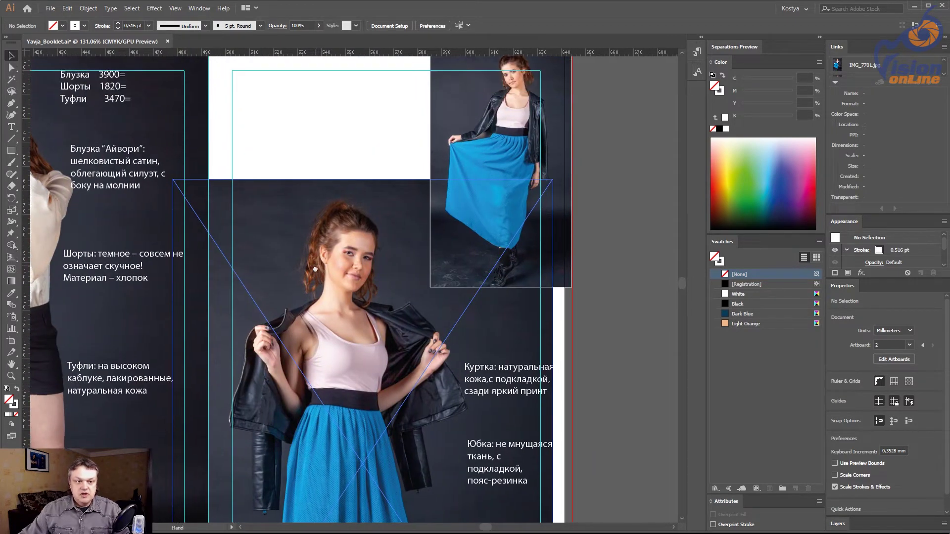
Step: Enlarge the IMG_7676 image inside its frame from the top-left corner to about 162.6 × 243.9 mm
{"action": "key", "text": "a"}
{"action": "left_click", "coordinate": [177, 191]}
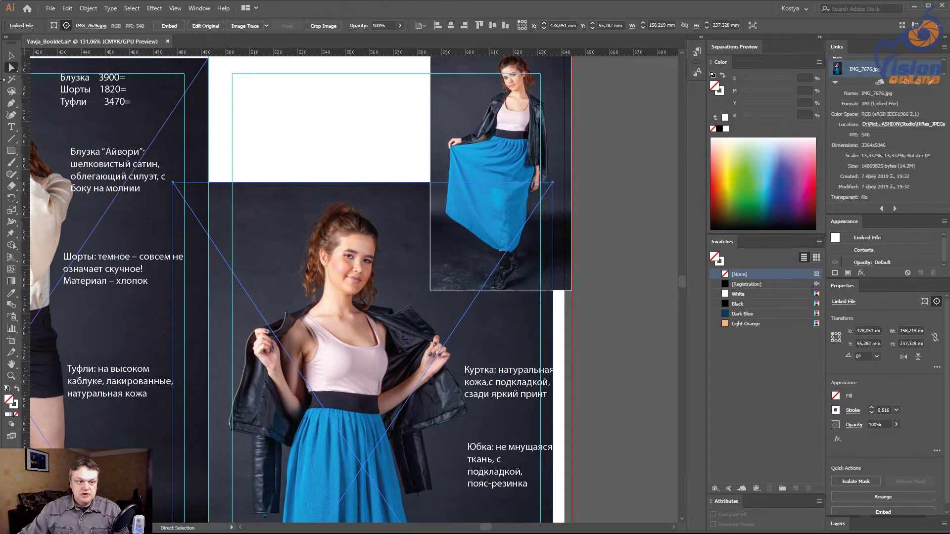
{"action": "key", "text": "v"}
{"action": "left_click_drag", "start_coordinate": [173, 182], "coordinate": [162, 166]}
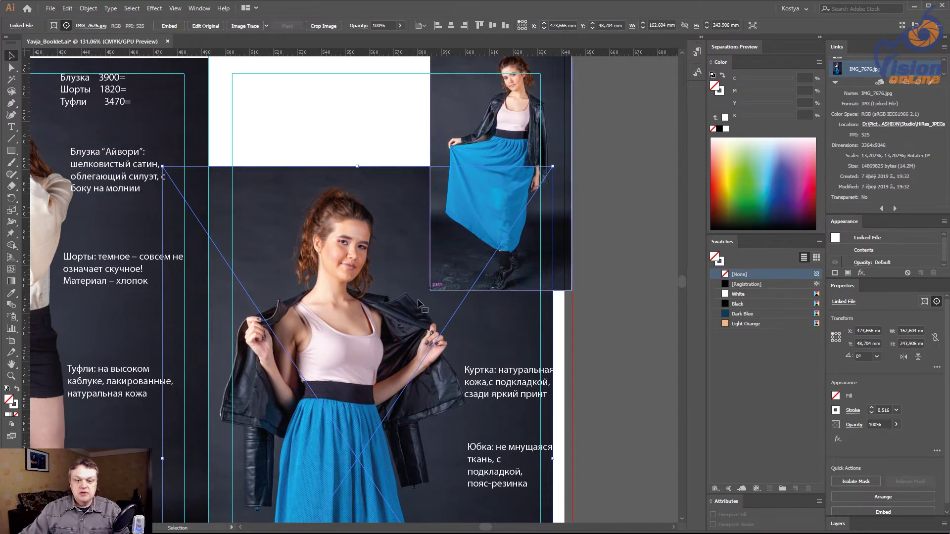
{"action": "left_click_drag", "start_coordinate": [418, 299], "coordinate": [576, 306]}
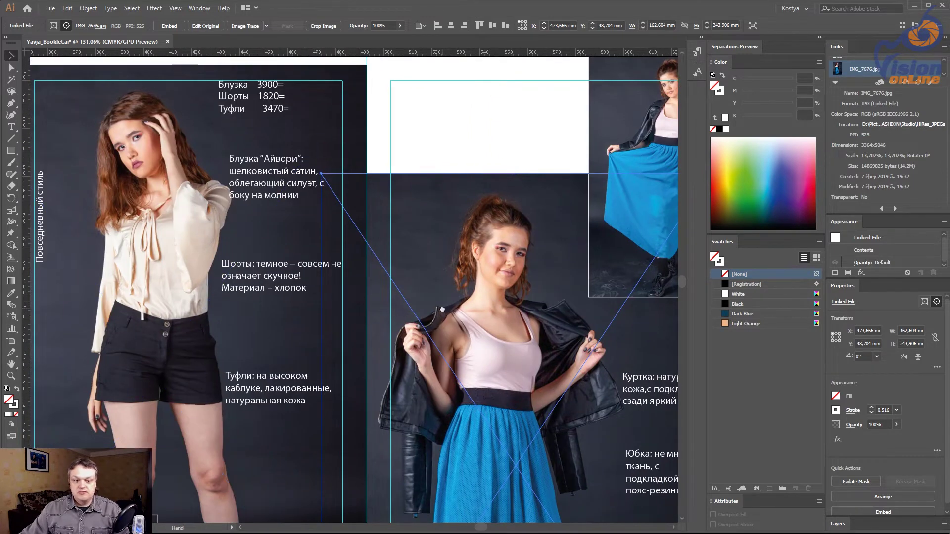
{"action": "scroll", "coordinate": [448, 310], "scroll_direction": "down", "scroll_amount": 3}
{"action": "scroll", "coordinate": [448, 311], "scroll_direction": "down", "scroll_amount": 3}
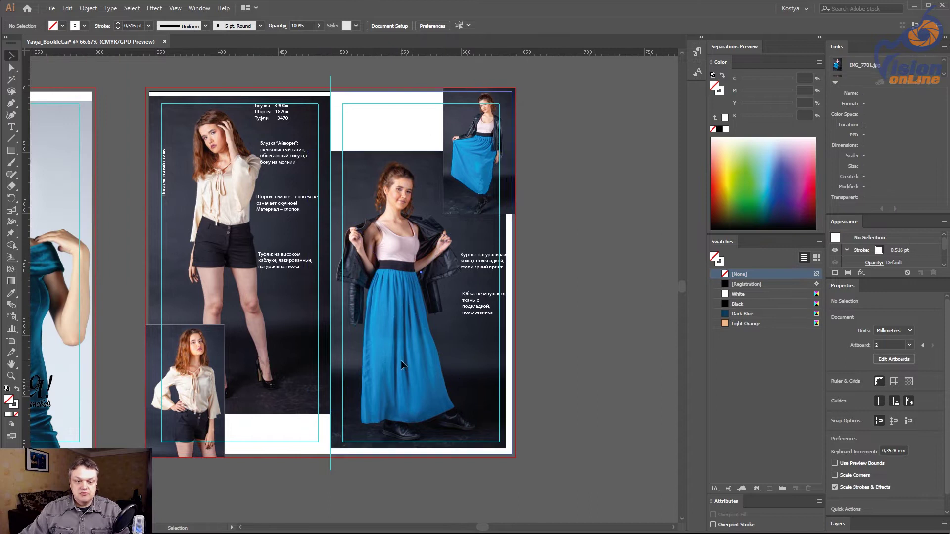
{"action": "mouse_move", "coordinate": [401, 360]}
{"action": "left_mouse_down"}
{"action": "mouse_move", "coordinate": [273, 326]}
{"action": "mouse_move", "coordinate": [392, 327]}
{"action": "left_mouse_up"}
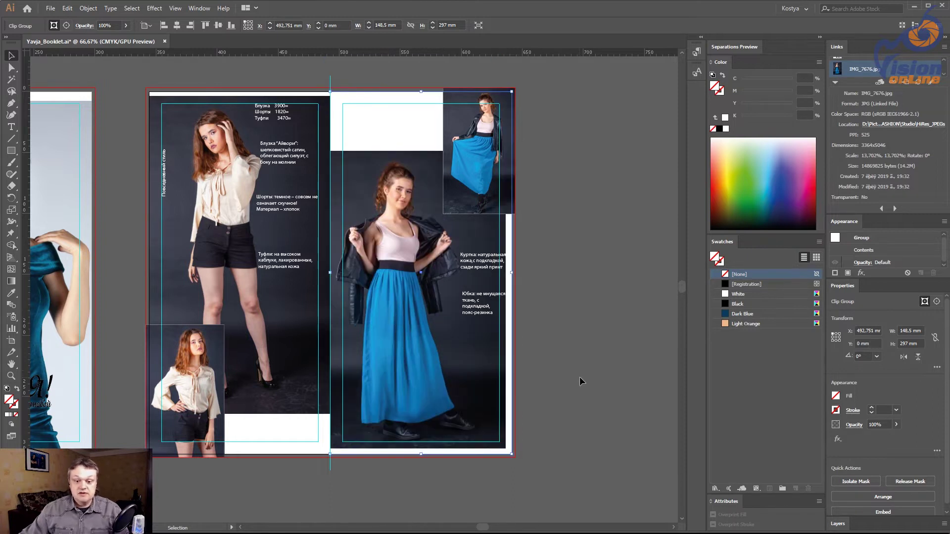
{"action": "left_click", "coordinate": [579, 376]}
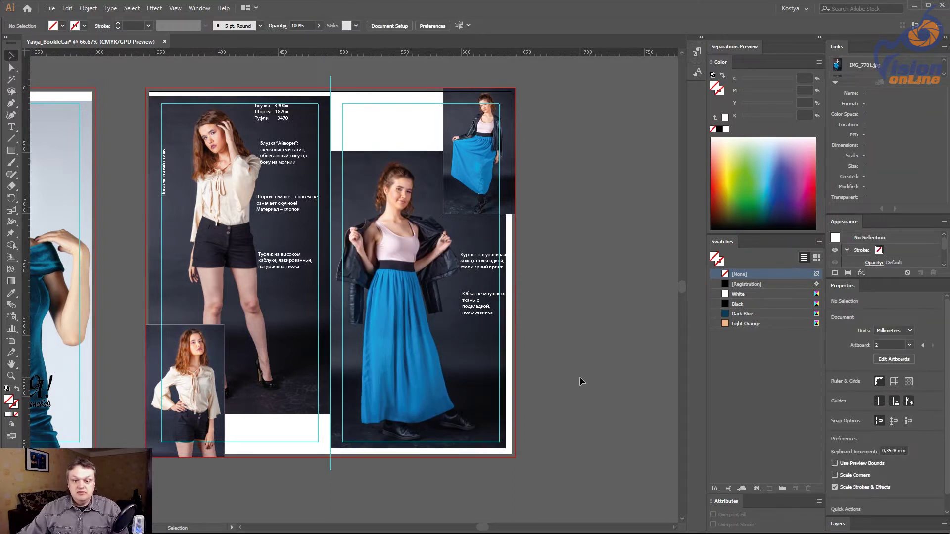
{"action": "scroll", "coordinate": [597, 385], "scroll_direction": "left", "scroll_amount": 2}
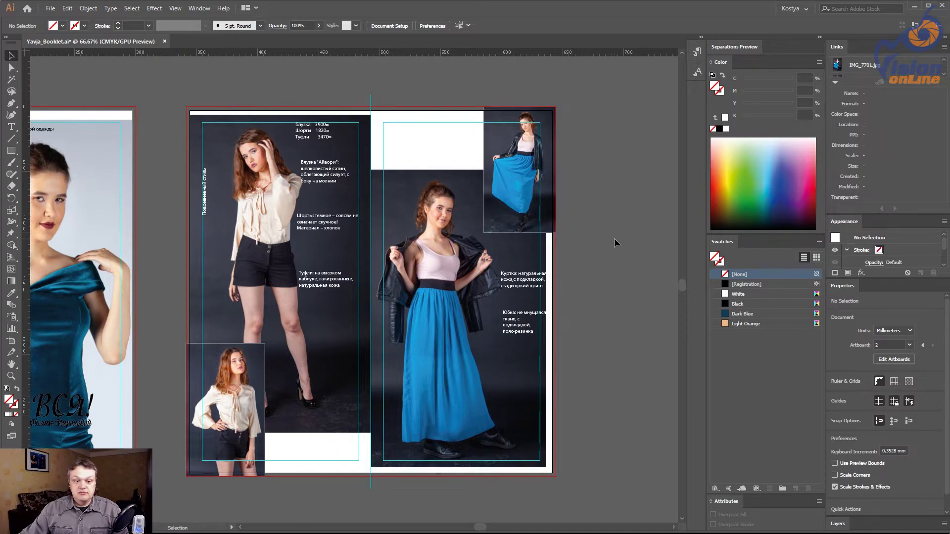
{"action": "scroll", "coordinate": [614, 238], "scroll_direction": "left", "scroll_amount": 2}
{"action": "scroll", "coordinate": [639, 304], "scroll_direction": "down", "scroll_amount": 1}
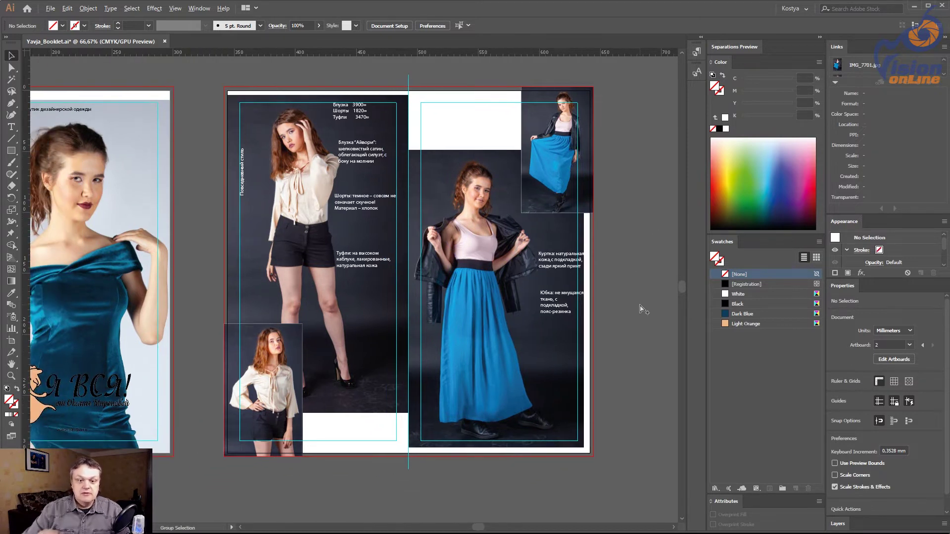
{"action": "scroll", "coordinate": [642, 309], "scroll_direction": "down", "scroll_amount": 2}
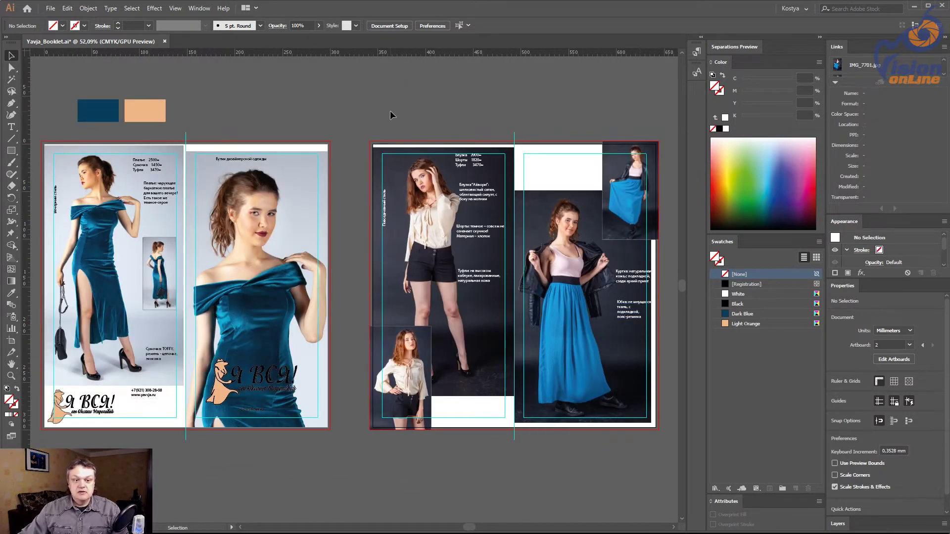
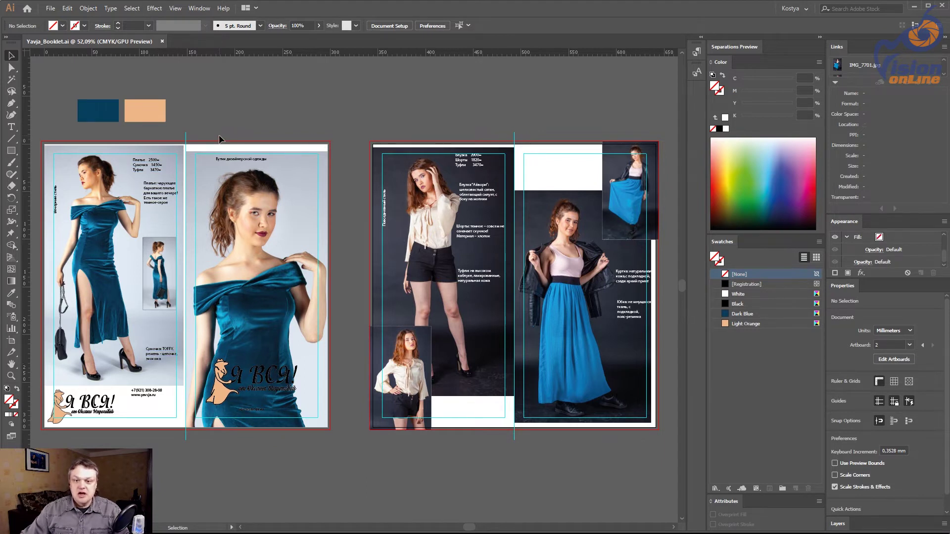
Step: Select and deselect the empty text frame above the skirt photo on the second spread
{"action": "left_click_drag", "start_coordinate": [574, 114], "coordinate": [524, 113]}
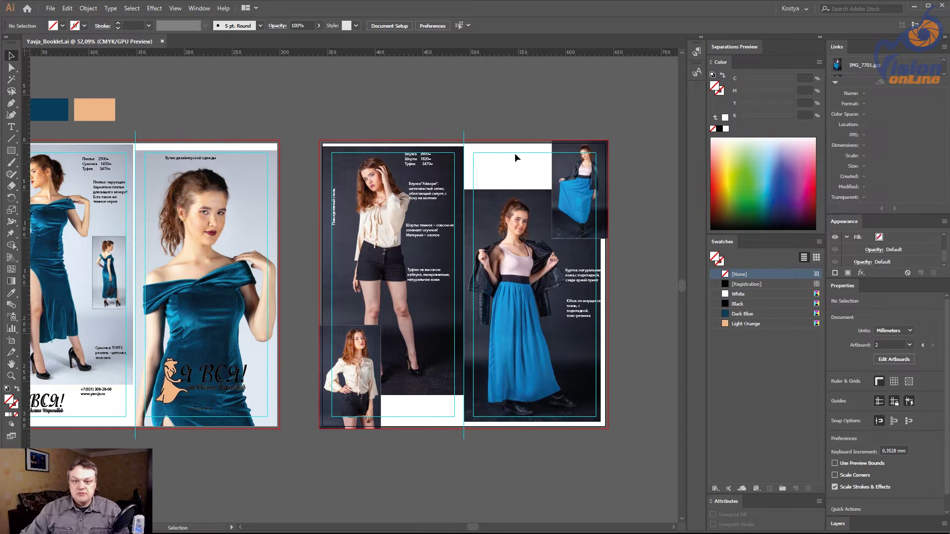
{"action": "left_click", "coordinate": [487, 176]}
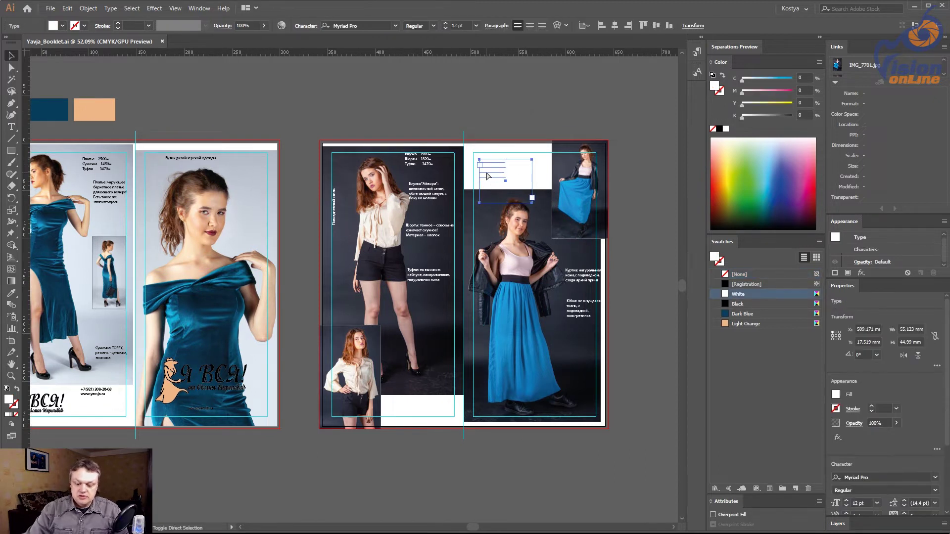
{"action": "left_click", "coordinate": [525, 117]}
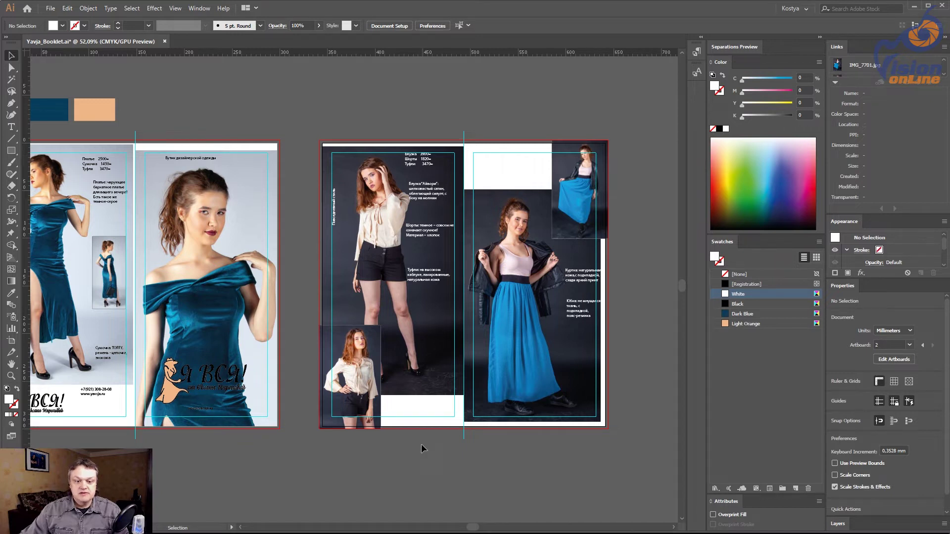
{"action": "scroll", "coordinate": [421, 443], "scroll_direction": "left", "scroll_amount": 2}
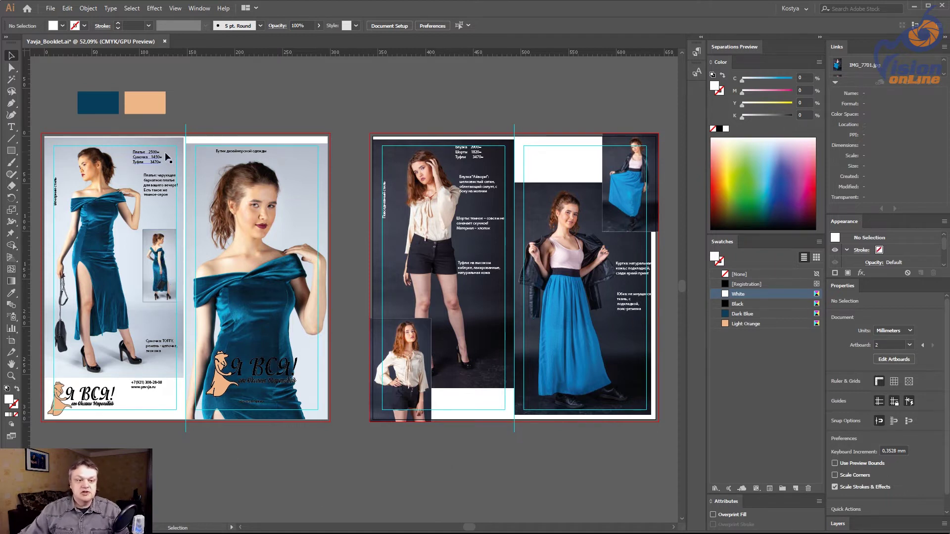
Step: Return to the evening-dress spread and zoom in and out to inspect its page
{"action": "left_click_drag", "start_coordinate": [210, 471], "coordinate": [316, 472]}
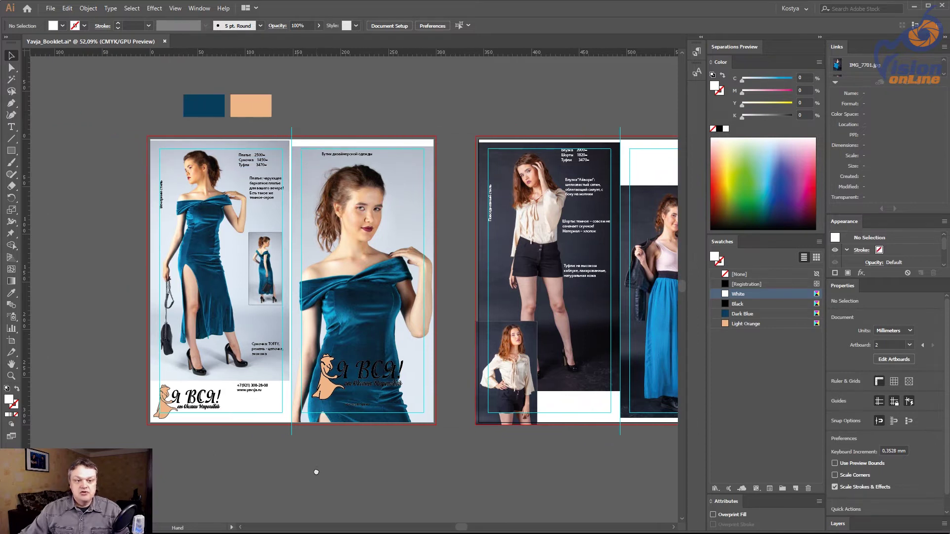
{"action": "key", "text": "a"}
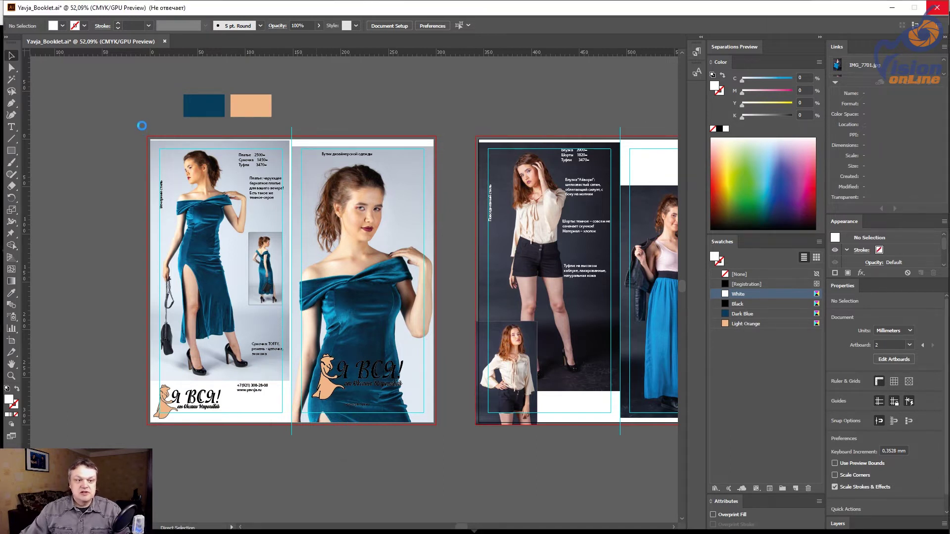
{"action": "left_click_drag", "start_coordinate": [132, 115], "coordinate": [339, 230]}
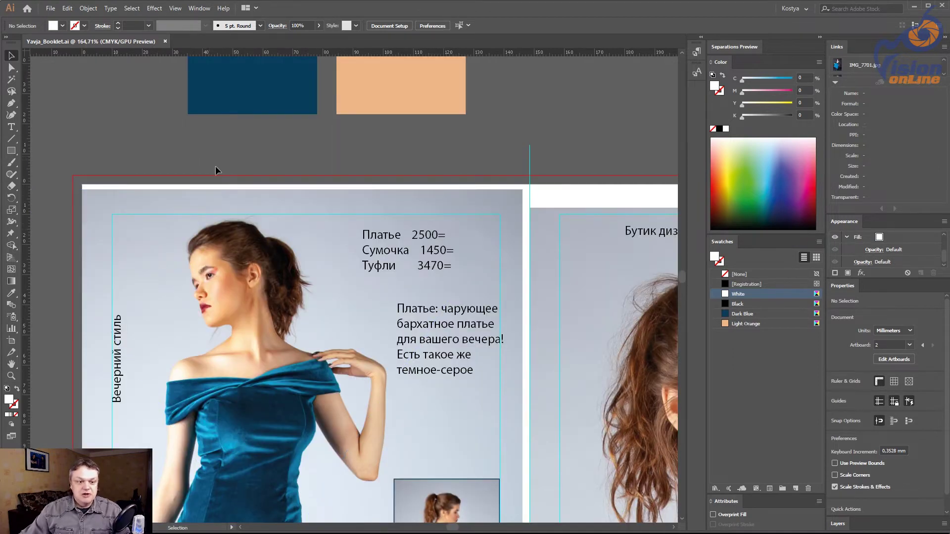
{"action": "key", "text": "ctrl+1"}
{"action": "left_click_drag", "start_coordinate": [340, 319], "coordinate": [315, 284]}
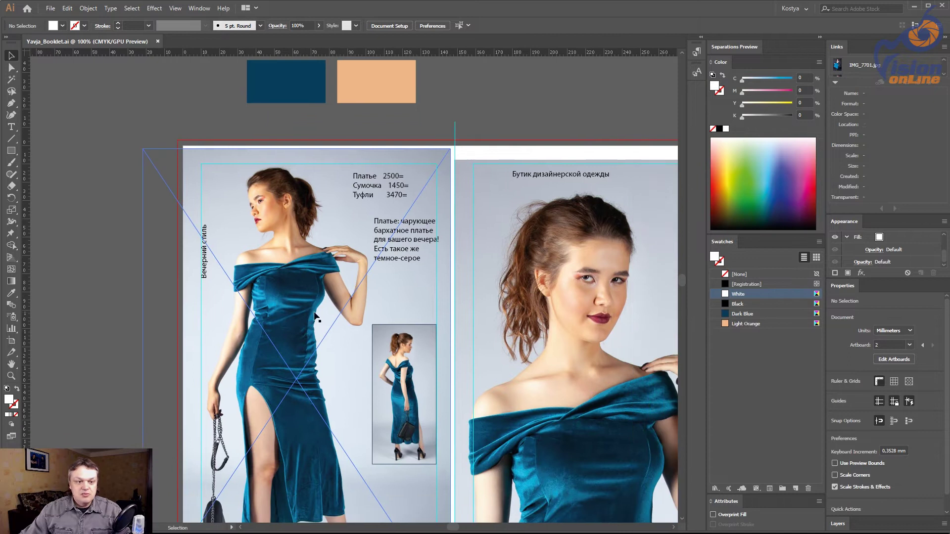
{"action": "left_click_drag", "start_coordinate": [319, 354], "coordinate": [300, 286]}
{"action": "left_click", "coordinate": [299, 286], "text": "alt"}
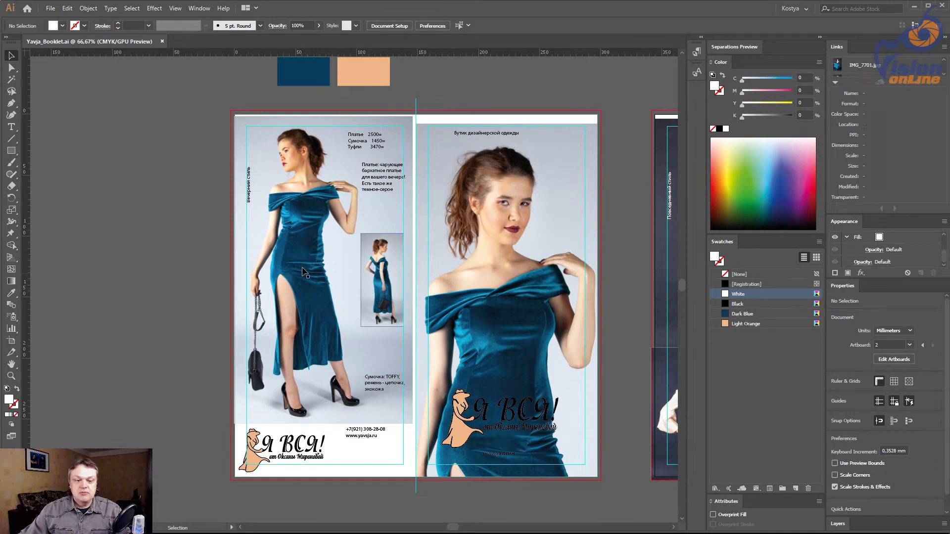
{"action": "scroll", "coordinate": [320, 229], "scroll_direction": "right", "scroll_amount": 2}
Step: Zoom in on the small dress and shorts-outfit inset photos, then zoom back out
{"action": "left_click_drag", "start_coordinate": [320, 229], "coordinate": [385, 346]}
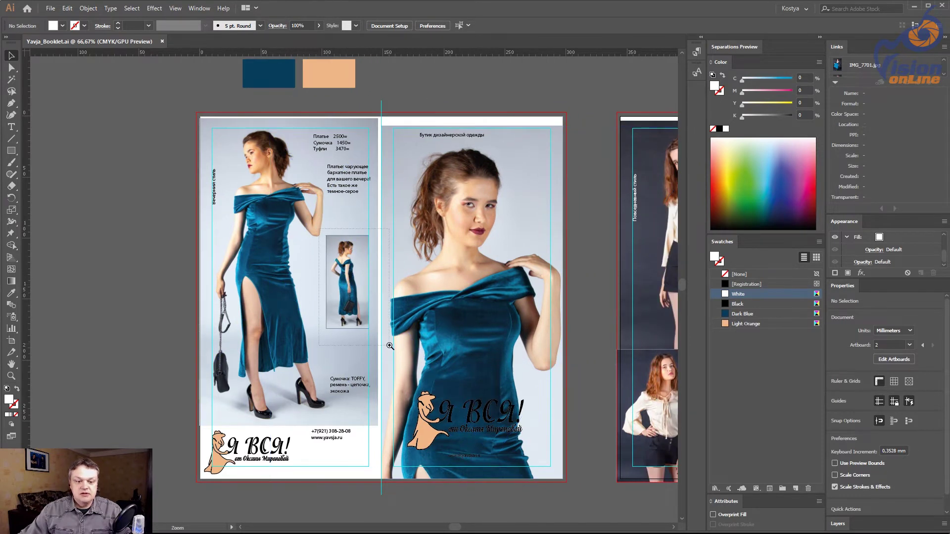
{"action": "scroll", "coordinate": [367, 340], "scroll_direction": "down", "scroll_amount": 4}
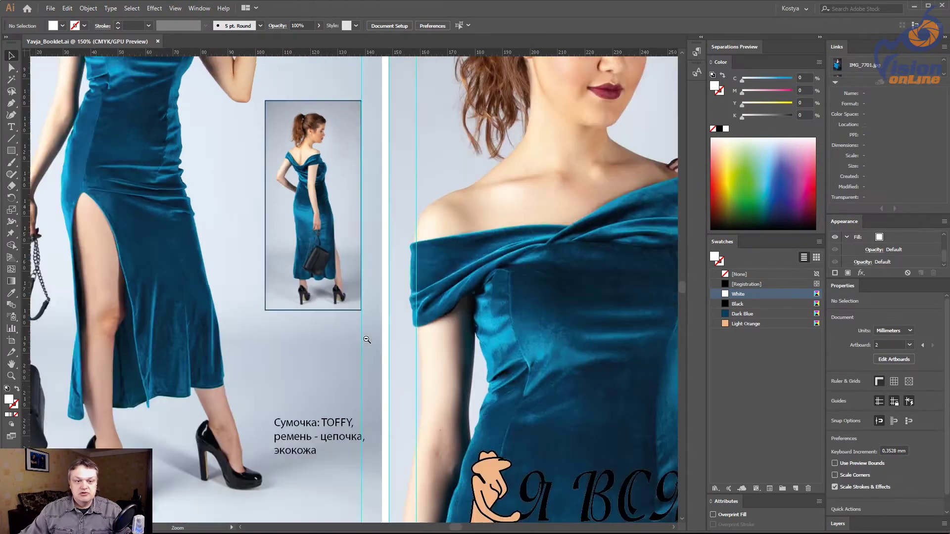
{"action": "scroll", "coordinate": [346, 297], "scroll_direction": "right", "scroll_amount": 4}
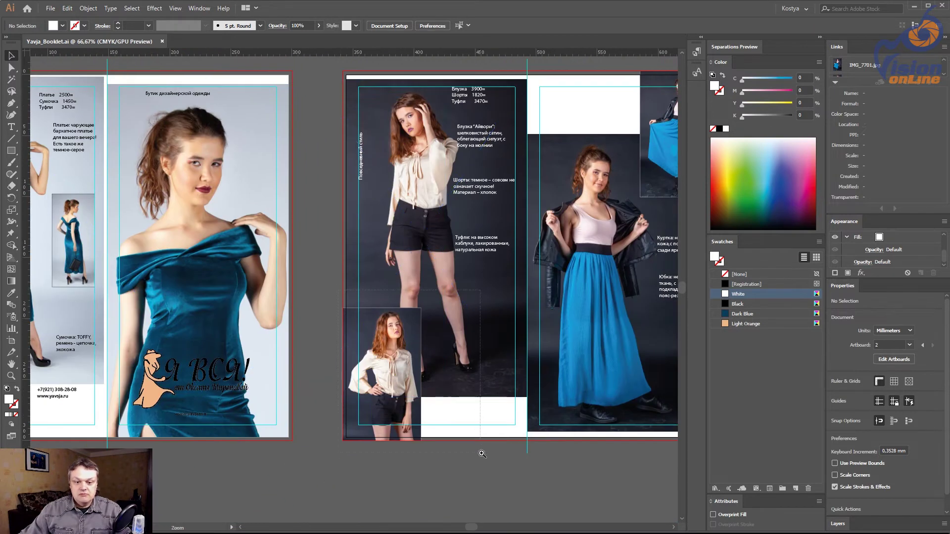
{"action": "left_click_drag", "start_coordinate": [339, 290], "coordinate": [482, 440]}
{"action": "key", "text": "v"}
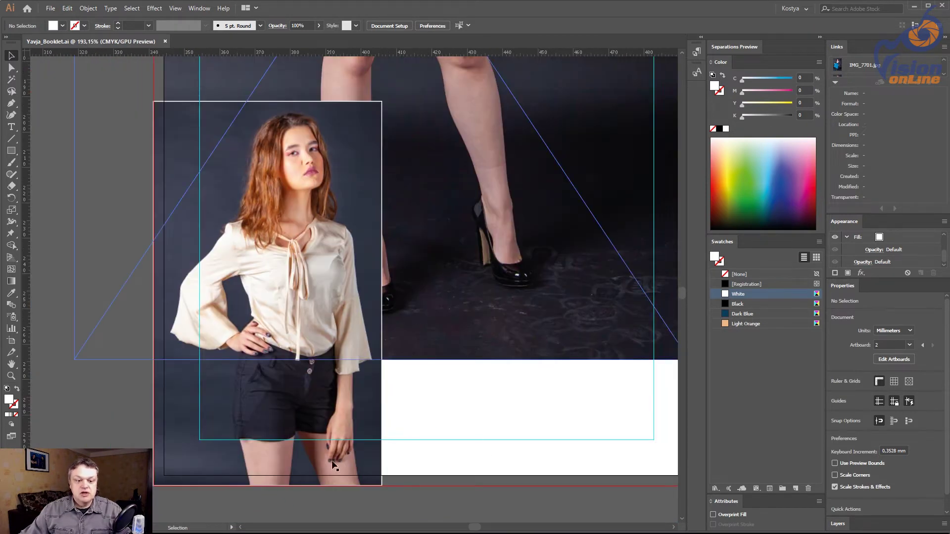
{"action": "key", "text": "z"}
{"action": "left_click", "coordinate": [397, 218], "text": "alt"}
{"action": "scroll", "coordinate": [398, 218], "scroll_direction": "down", "scroll_amount": 2}
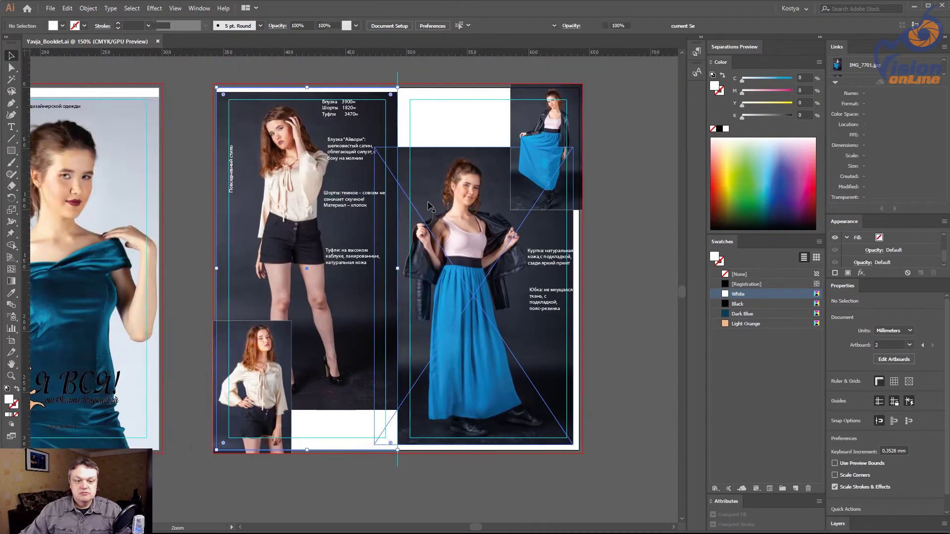
{"action": "scroll", "coordinate": [420, 247], "scroll_direction": "right", "scroll_amount": 3}
Step: Inspect the skirt inset photo's bottom edge, briefly toggling the perspective grid on and off
{"action": "left_click_drag", "start_coordinate": [446, 283], "coordinate": [315, 115]}
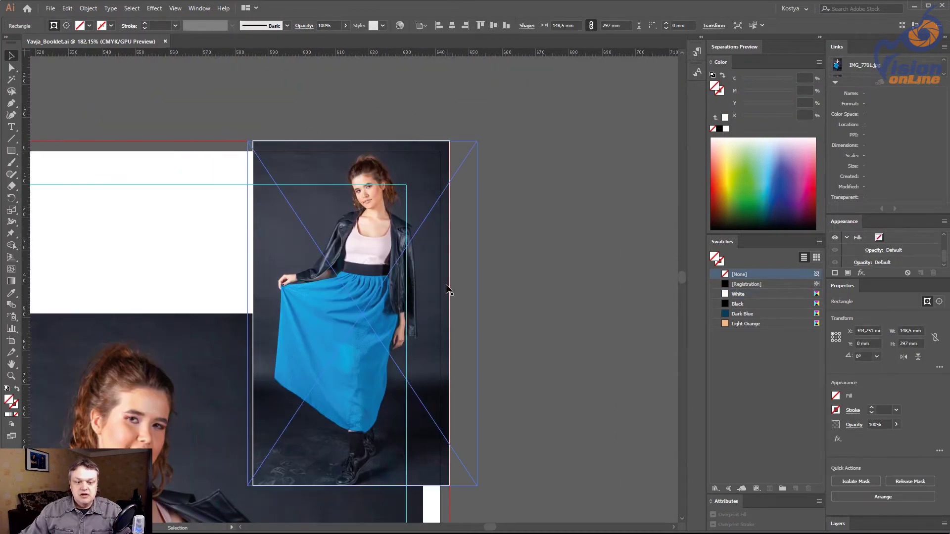
{"action": "mouse_move", "coordinate": [490, 498]}
{"action": "left_mouse_down"}
{"action": "mouse_move", "coordinate": [489, 431]}
{"action": "mouse_move", "coordinate": [247, 348]}
{"action": "left_mouse_up"}
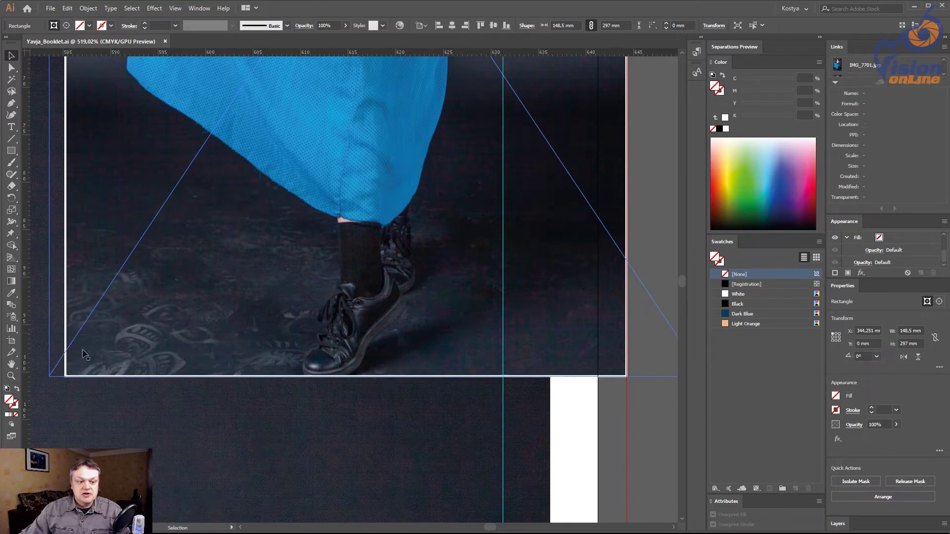
{"action": "left_click", "coordinate": [638, 476]}
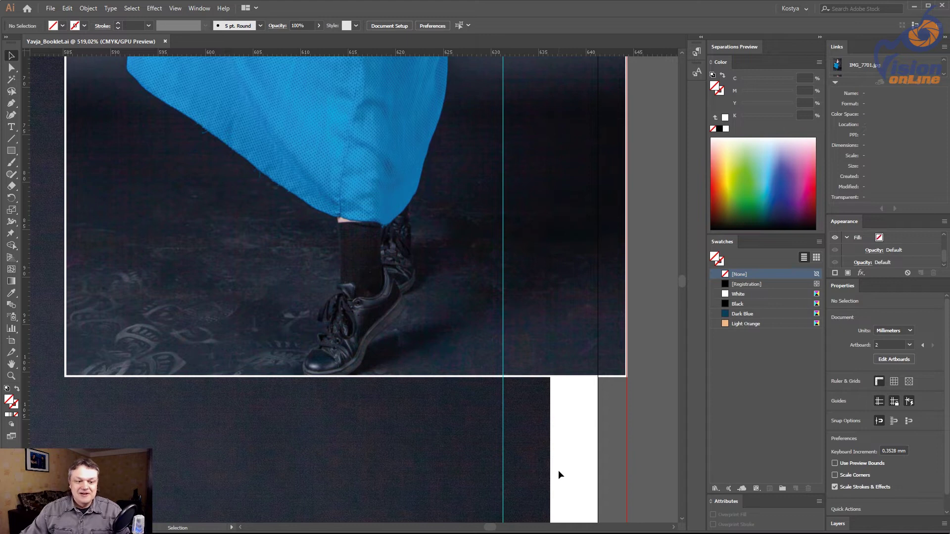
{"action": "key", "text": "ctrl+shift+i"}
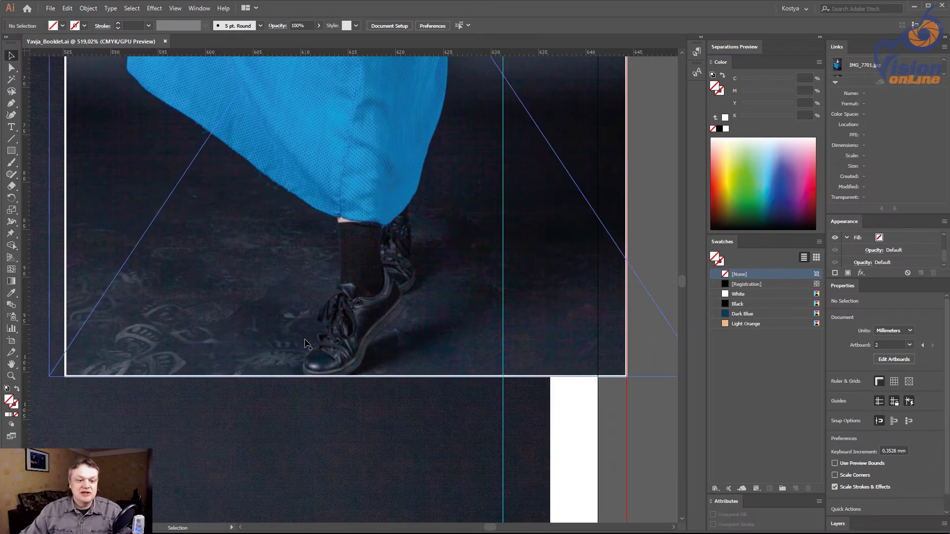
{"action": "key", "text": "ctrl+shift+i"}
{"action": "left_click", "coordinate": [343, 316], "text": "alt"}
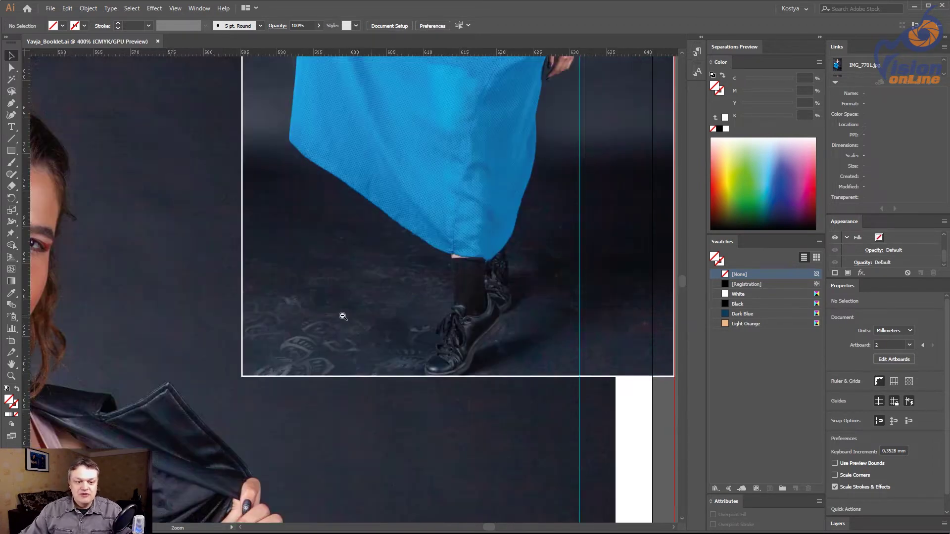
{"action": "left_click", "coordinate": [413, 330], "text": "alt"}
Step: Inspect the shorts photo's lower edge and the white gap below it
{"action": "scroll", "coordinate": [411, 333], "scroll_direction": "down", "scroll_amount": 2}
{"action": "scroll", "coordinate": [416, 347], "scroll_direction": "down", "scroll_amount": 5}
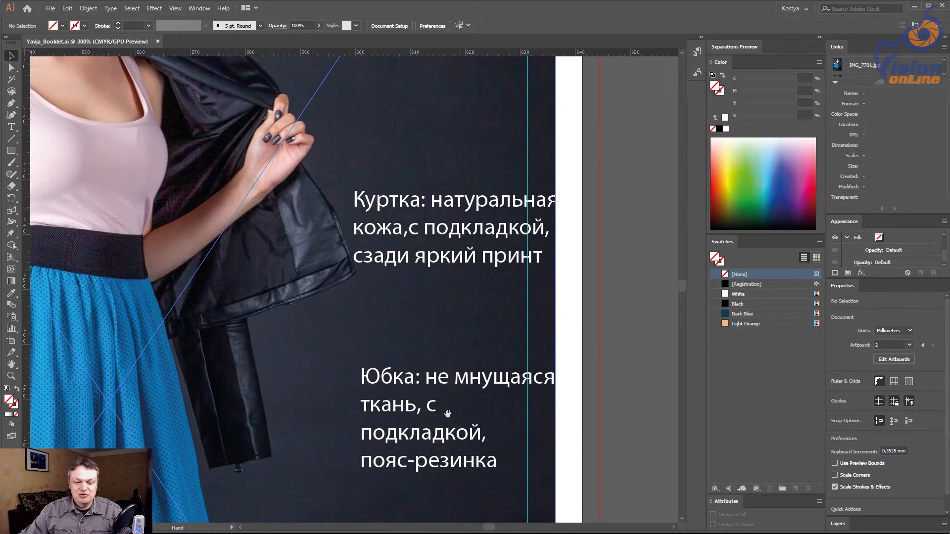
{"action": "scroll", "coordinate": [396, 381], "scroll_direction": "down", "scroll_amount": 6}
{"action": "scroll", "coordinate": [372, 385], "scroll_direction": "down", "scroll_amount": 6}
{"action": "scroll", "coordinate": [391, 347], "scroll_direction": "down", "scroll_amount": 3}
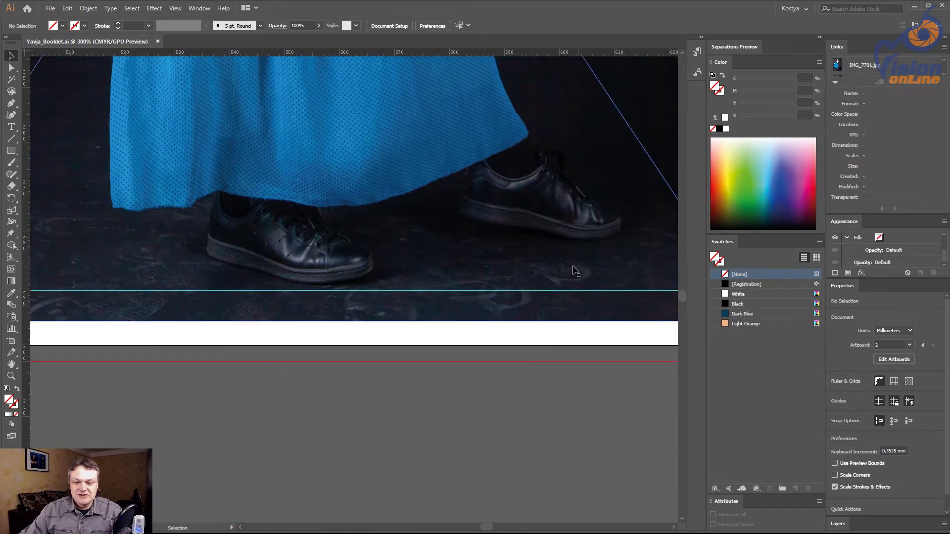
{"action": "left_click_drag", "start_coordinate": [465, 257], "coordinate": [562, 323]}
{"action": "left_click_drag", "start_coordinate": [241, 384], "coordinate": [660, 433]}
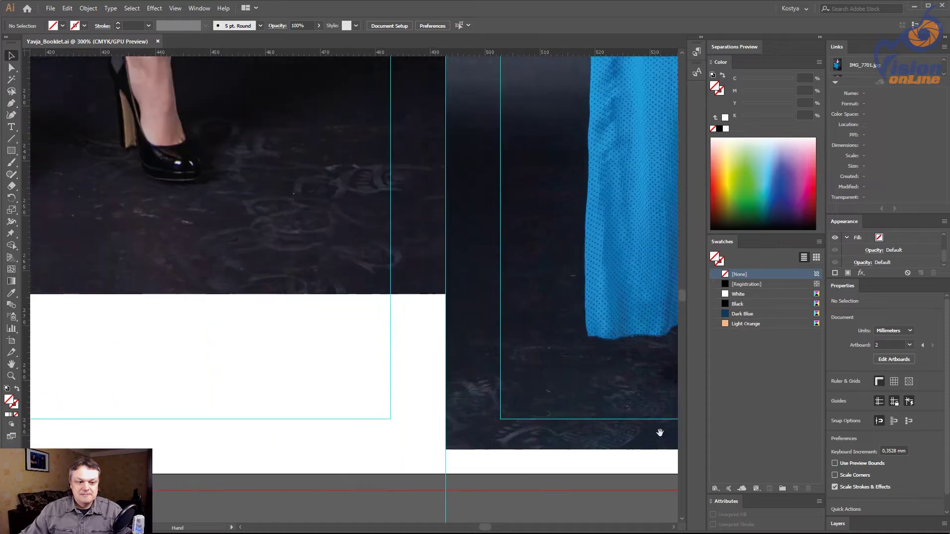
{"action": "scroll", "coordinate": [473, 434], "scroll_direction": "up", "scroll_amount": 3}
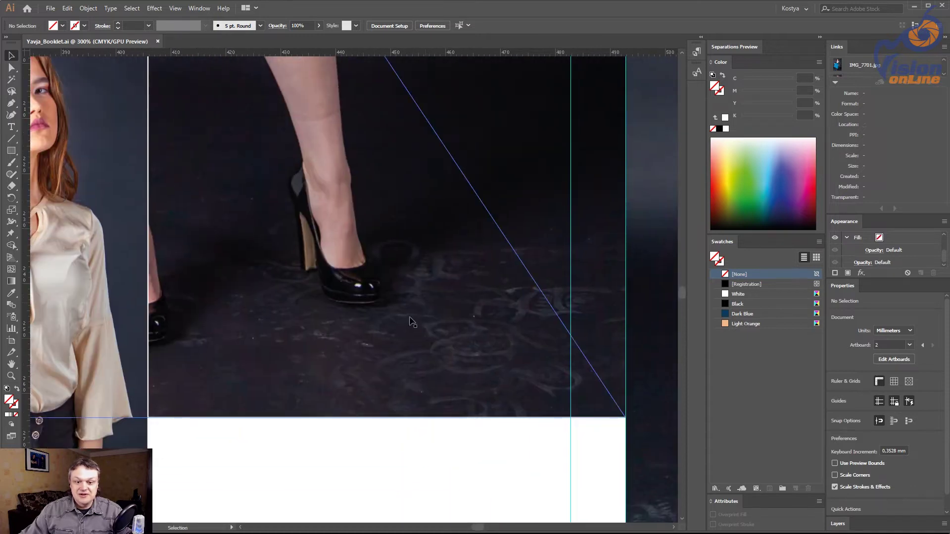
{"action": "mouse_move", "coordinate": [308, 413]}
{"action": "left_mouse_down"}
{"action": "mouse_move", "coordinate": [471, 213]}
{"action": "mouse_move", "coordinate": [239, 417]}
{"action": "left_mouse_up"}
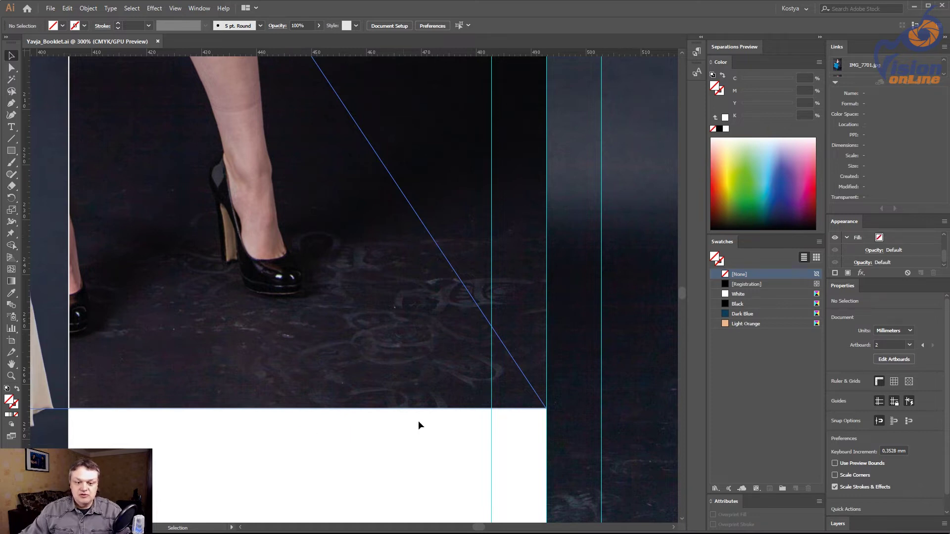
Step: Check the feet in the skirt-outfit photo, then the bag and shoes on the evening-dress spread
{"action": "scroll", "coordinate": [392, 328], "scroll_direction": "down", "scroll_amount": 3}
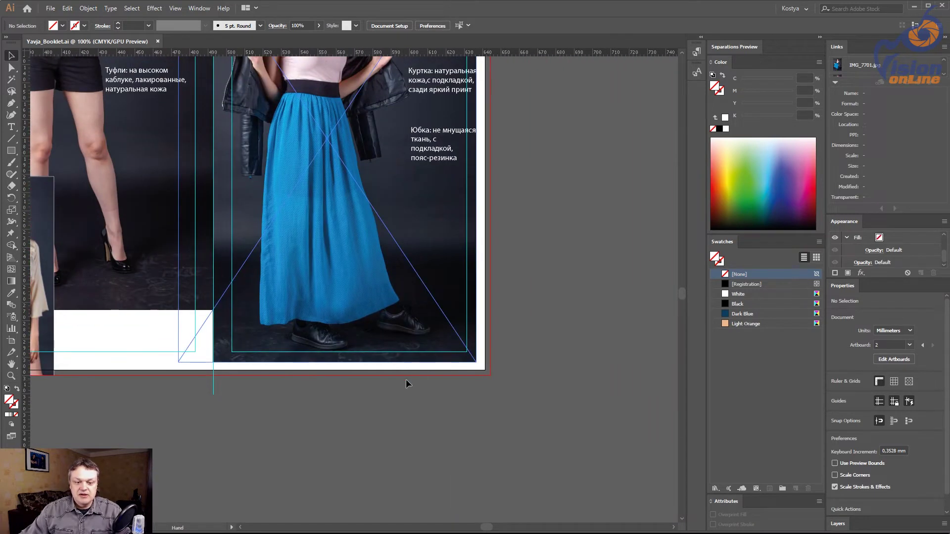
{"action": "left_click_drag", "start_coordinate": [530, 314], "coordinate": [483, 415]}
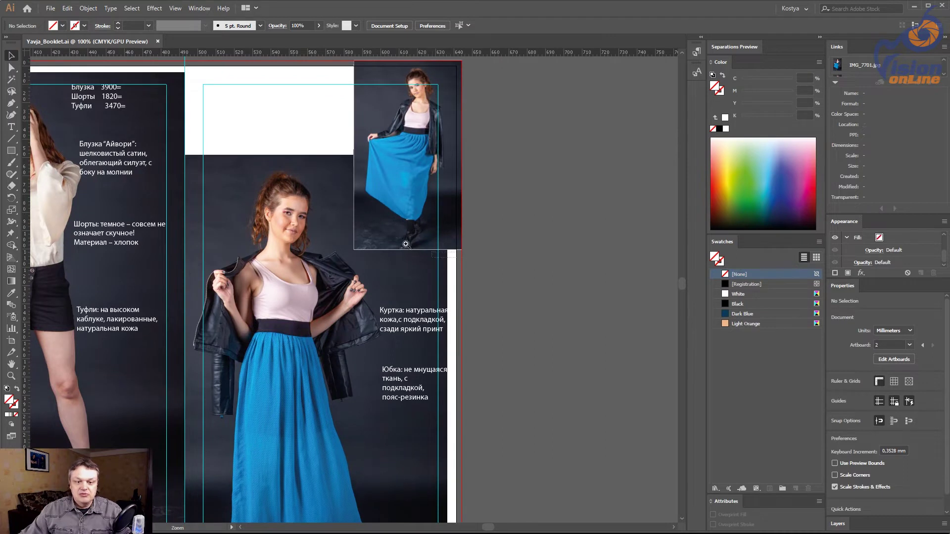
{"action": "left_click_drag", "start_coordinate": [406, 245], "coordinate": [330, 230]}
{"action": "left_click", "coordinate": [270, 288], "text": "alt"}
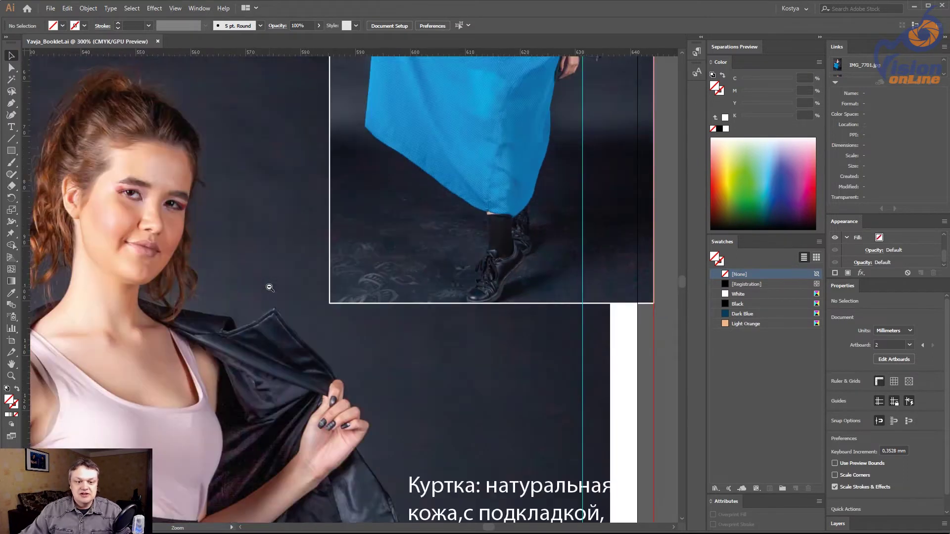
{"action": "left_click", "coordinate": [269, 287], "text": "alt"}
{"action": "left_click_drag", "start_coordinate": [373, 301], "coordinate": [395, 290]}
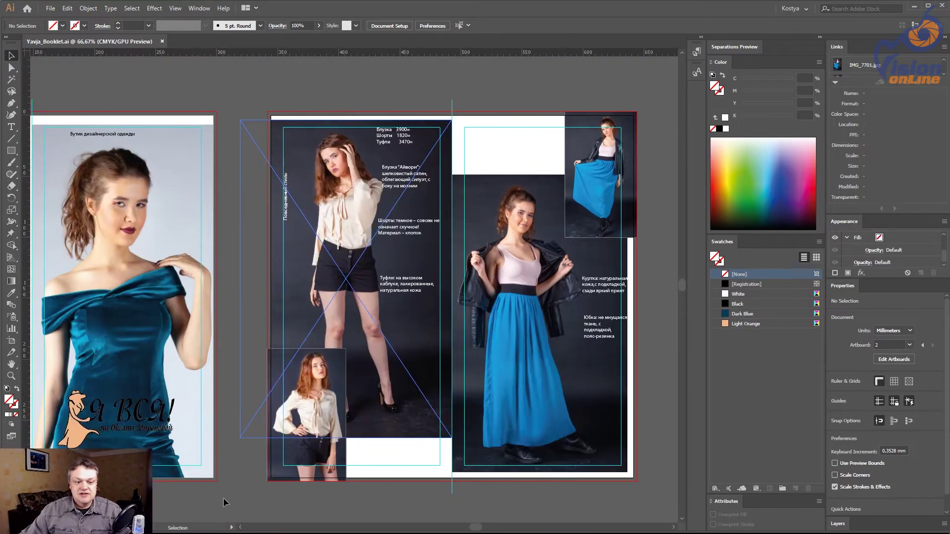
{"action": "left_click_drag", "start_coordinate": [224, 496], "coordinate": [448, 484]}
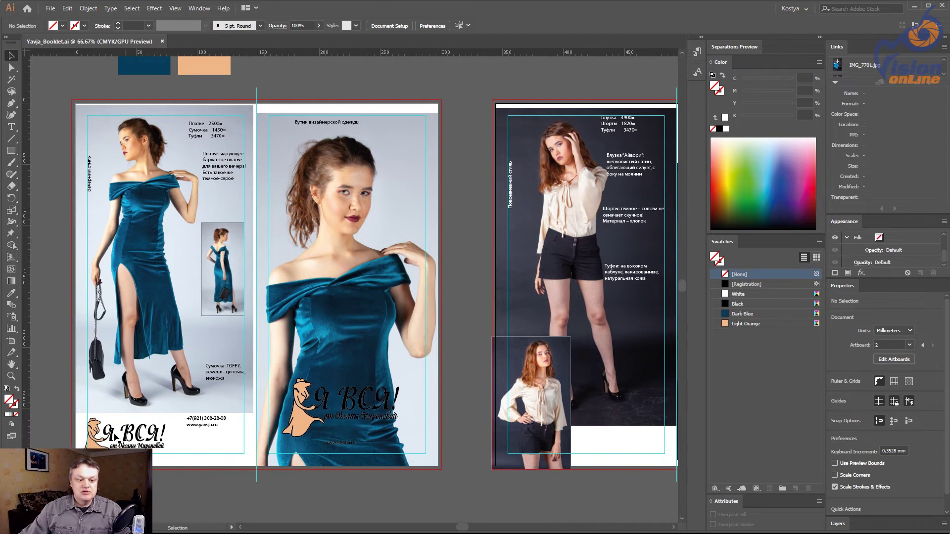
{"action": "left_click_drag", "start_coordinate": [43, 428], "coordinate": [270, 348]}
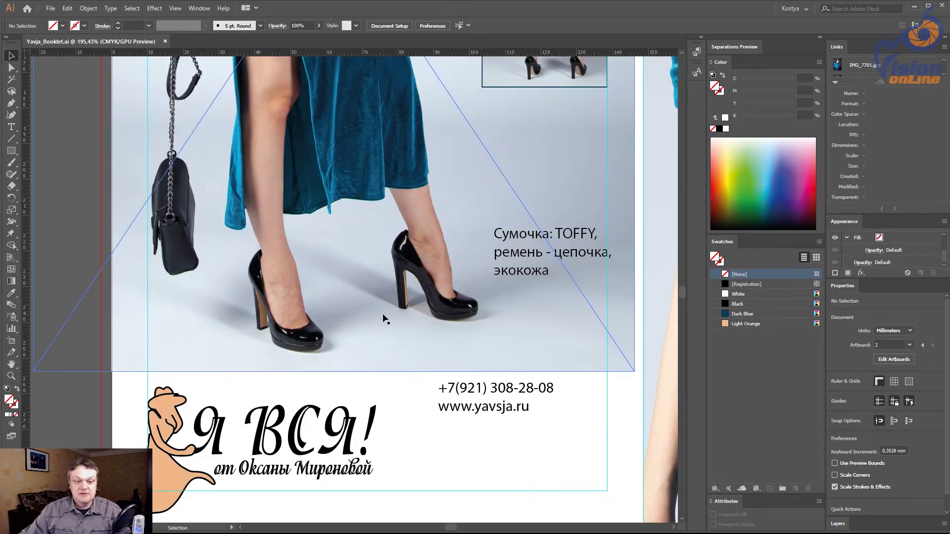
{"action": "scroll", "coordinate": [384, 320], "scroll_direction": "down", "scroll_amount": 3}
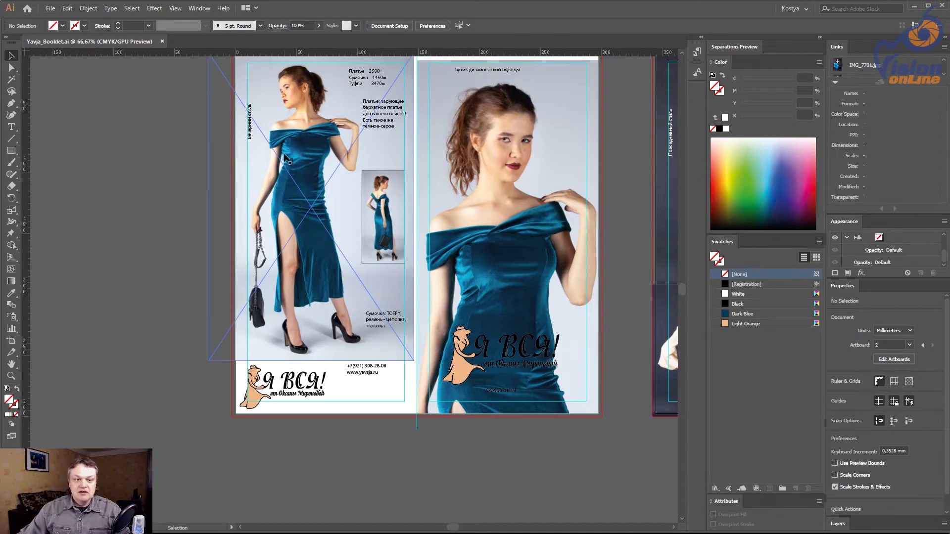
{"action": "left_click_drag", "start_coordinate": [284, 154], "coordinate": [284, 202]}
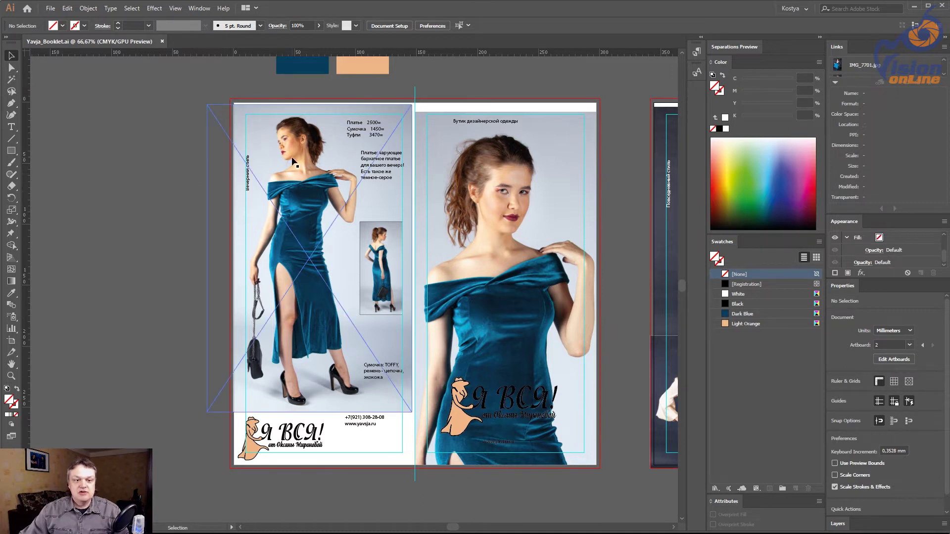
Step: Direct-select the left page's photo to identify it as linked IMG_7722.jpg, then deselect
{"action": "left_click", "coordinate": [303, 183]}
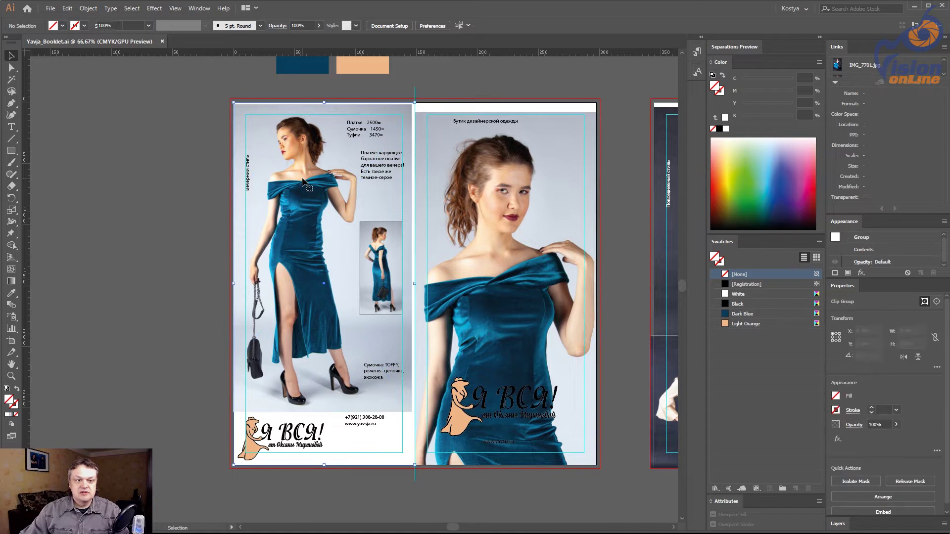
{"action": "left_click", "coordinate": [151, 171]}
{"action": "scroll", "coordinate": [329, 169], "scroll_direction": "up", "scroll_amount": 3}
{"action": "key", "text": "a"}
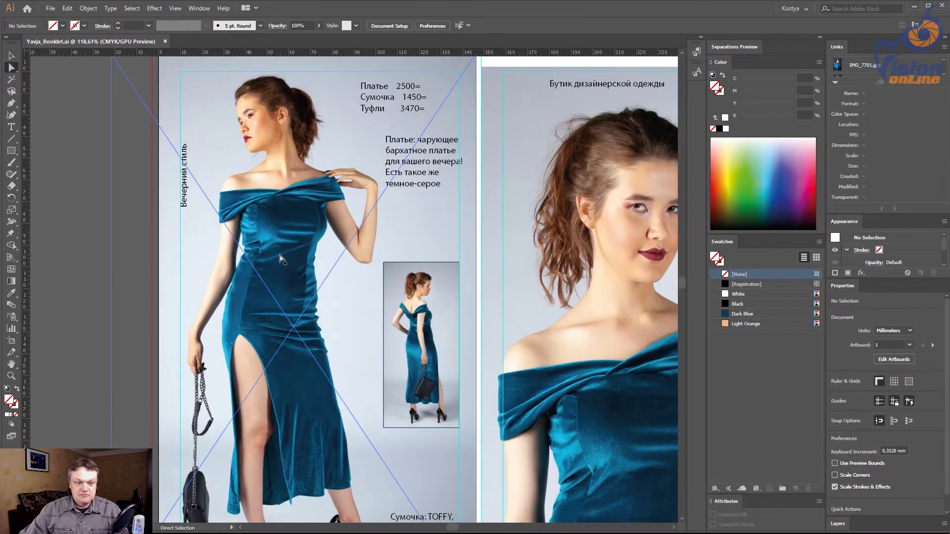
{"action": "left_click", "coordinate": [280, 257]}
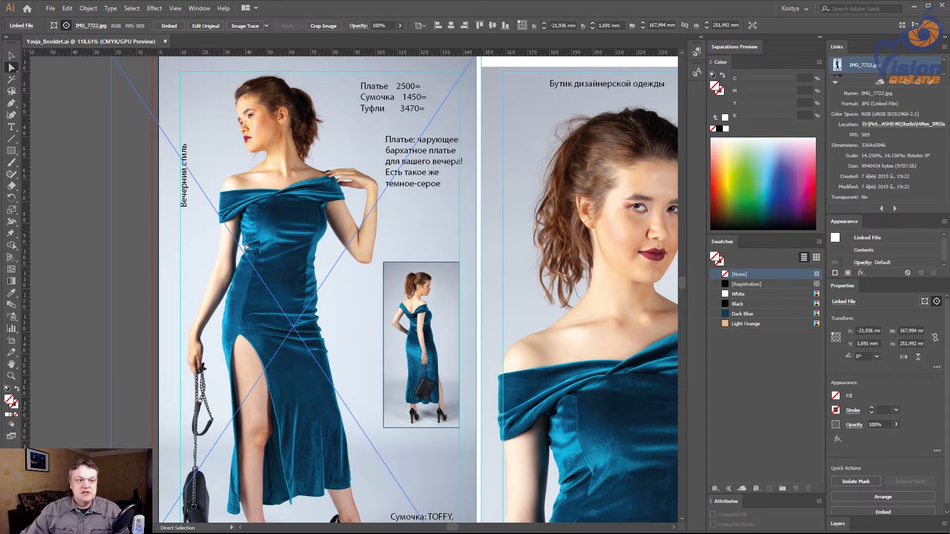
{"action": "left_click", "coordinate": [104, 236]}
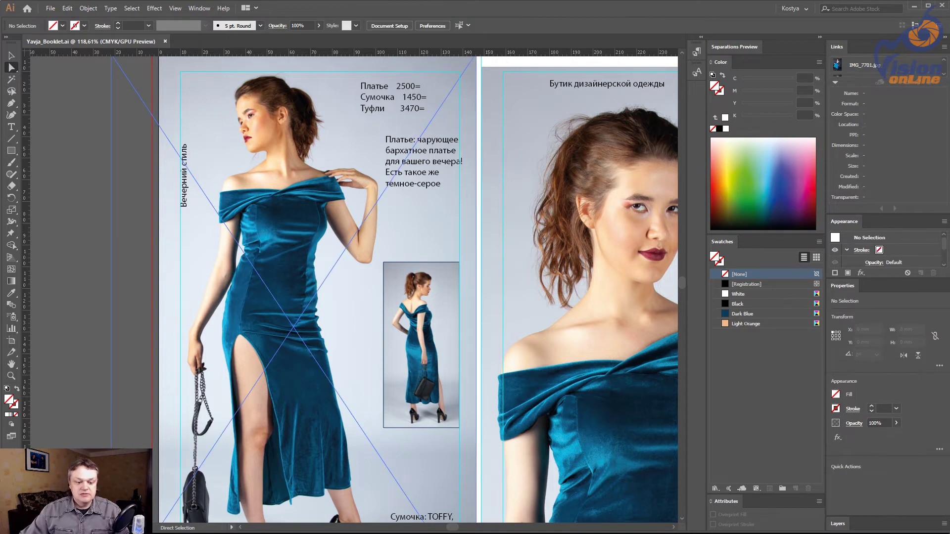
{"action": "key", "text": "ctrl+o"}
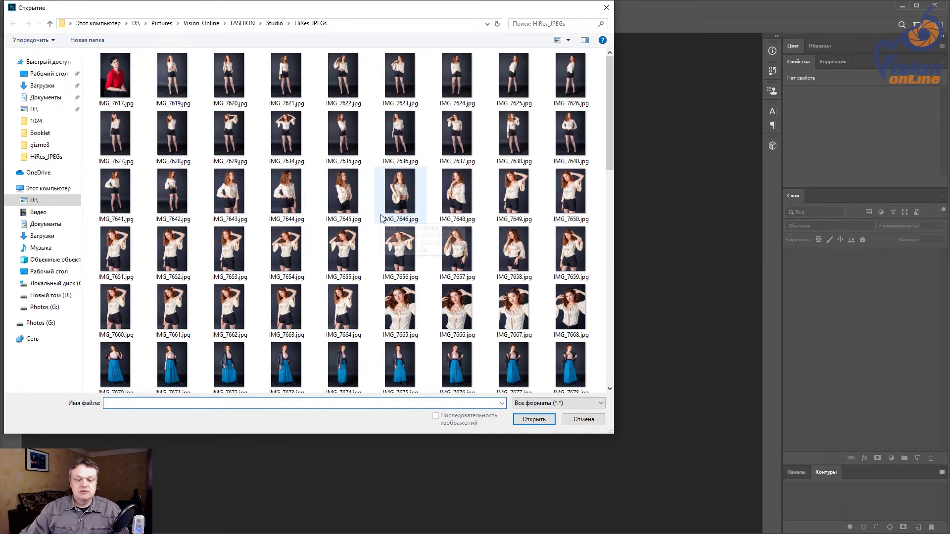
Step: Open IMG_7722.jpg and unlock its Background into layer Слой 0
{"action": "scroll", "coordinate": [381, 217], "scroll_direction": "down", "scroll_amount": 5}
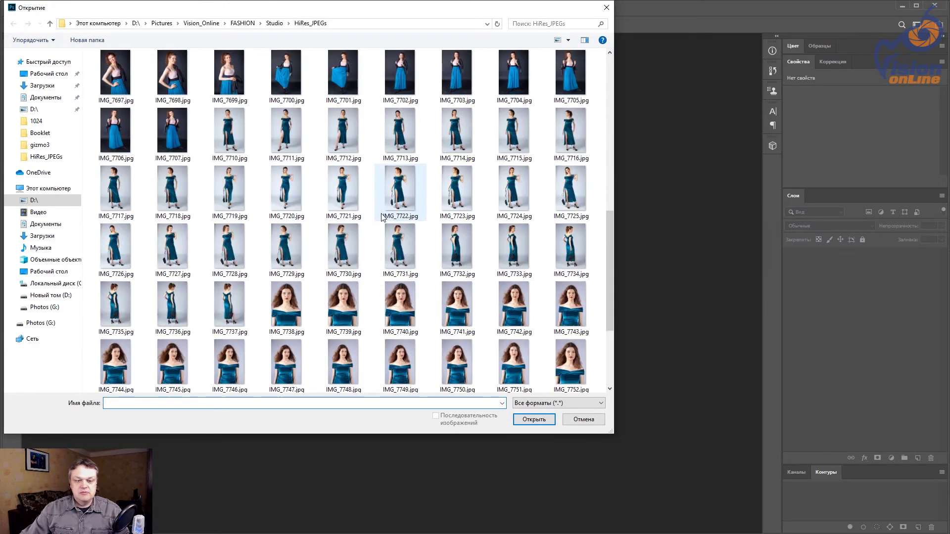
{"action": "double_click", "coordinate": [401, 200]}
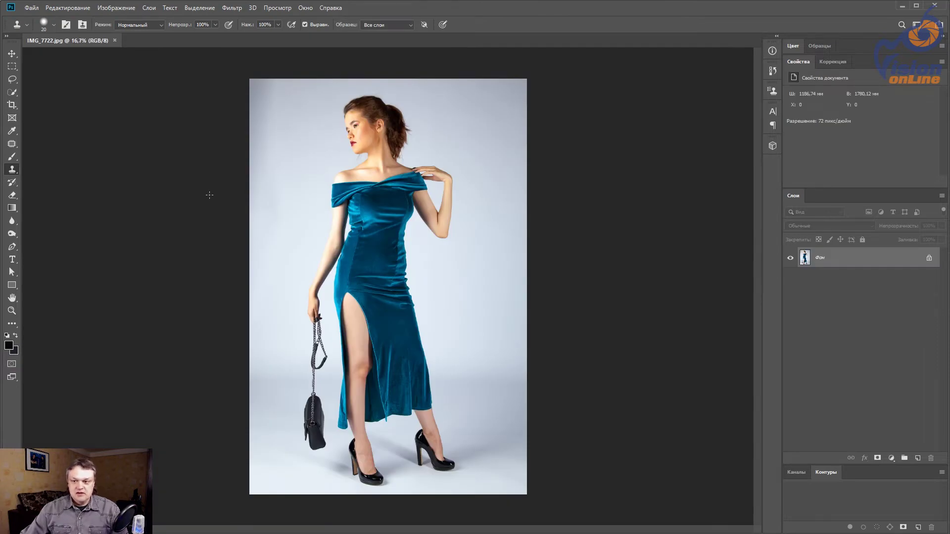
{"action": "left_click", "coordinate": [928, 258]}
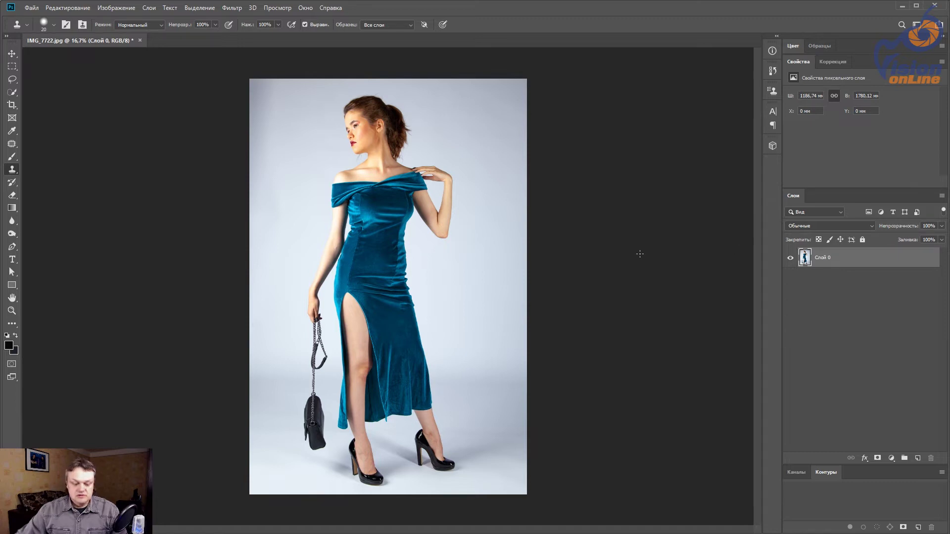
Step: Save it as IMG_7722.psd in the Booklet folder, accepting Maximize Compatibility
{"action": "key", "text": "ctrl+shift+s"}
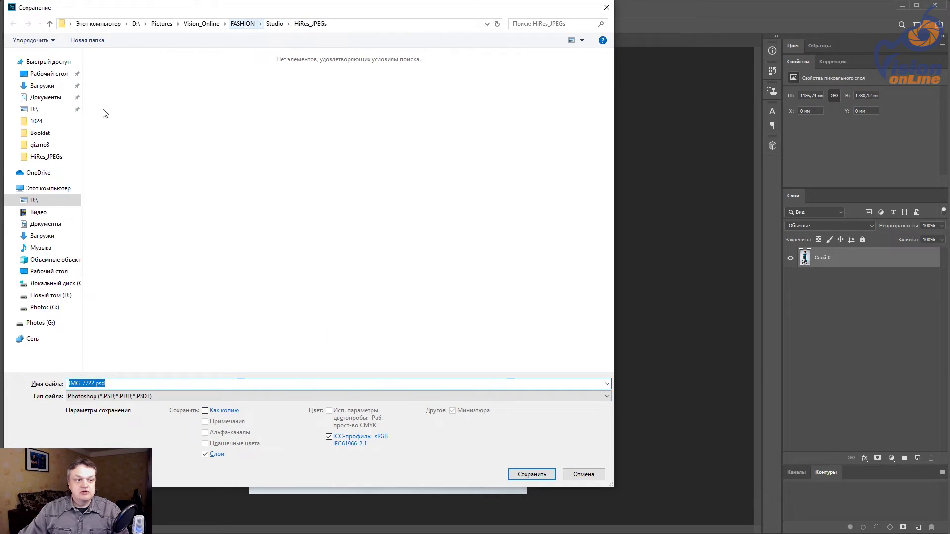
{"action": "left_click", "coordinate": [39, 134]}
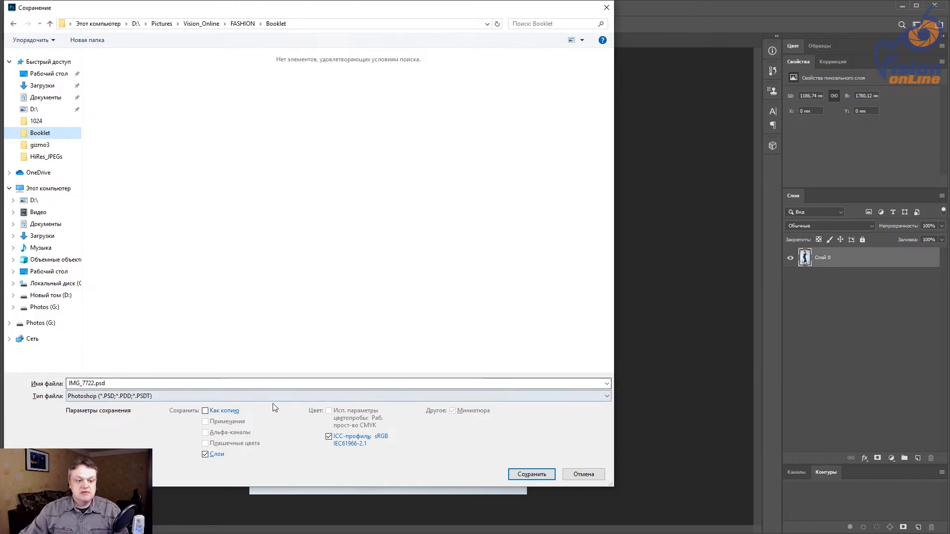
{"action": "left_click", "coordinate": [532, 475]}
{"action": "left_click", "coordinate": [615, 167]}
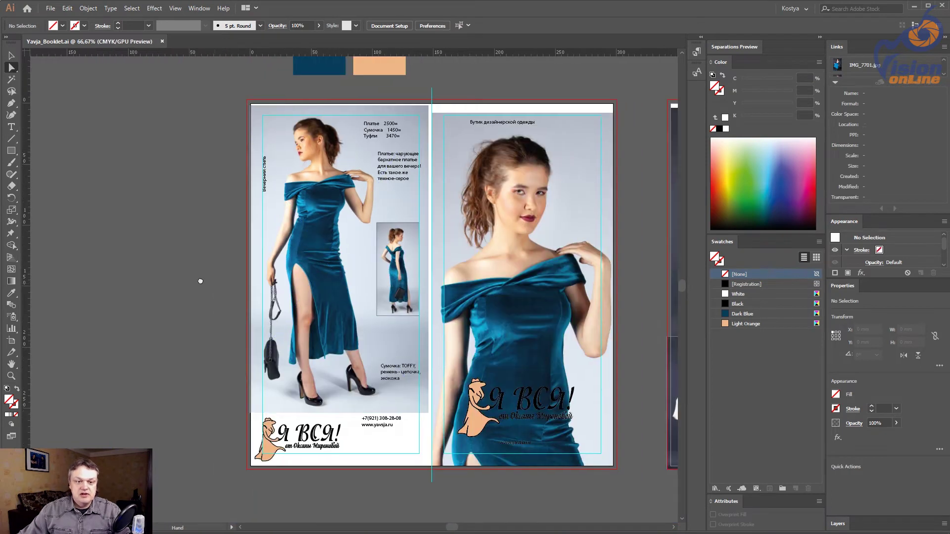
Step: Select the left linked photo and read its placed size, 167,994 × 251,992 mm
{"action": "left_click_drag", "start_coordinate": [200, 281], "coordinate": [185, 277]}
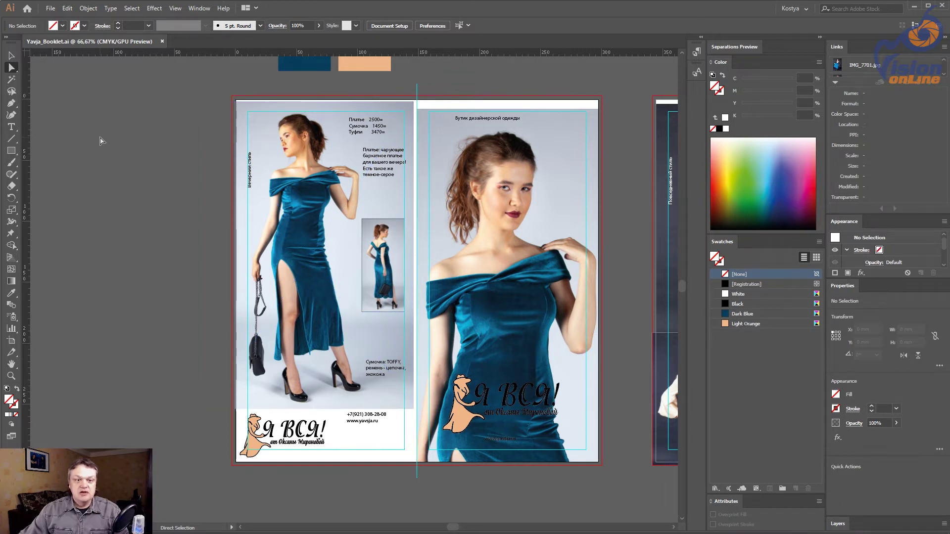
{"action": "left_click", "coordinate": [311, 220]}
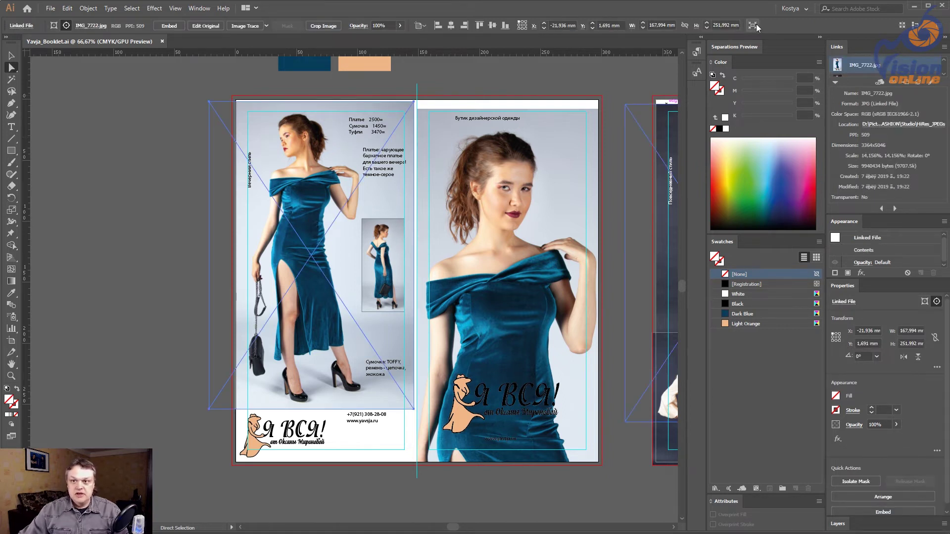
{"action": "left_click", "coordinate": [716, 23]}
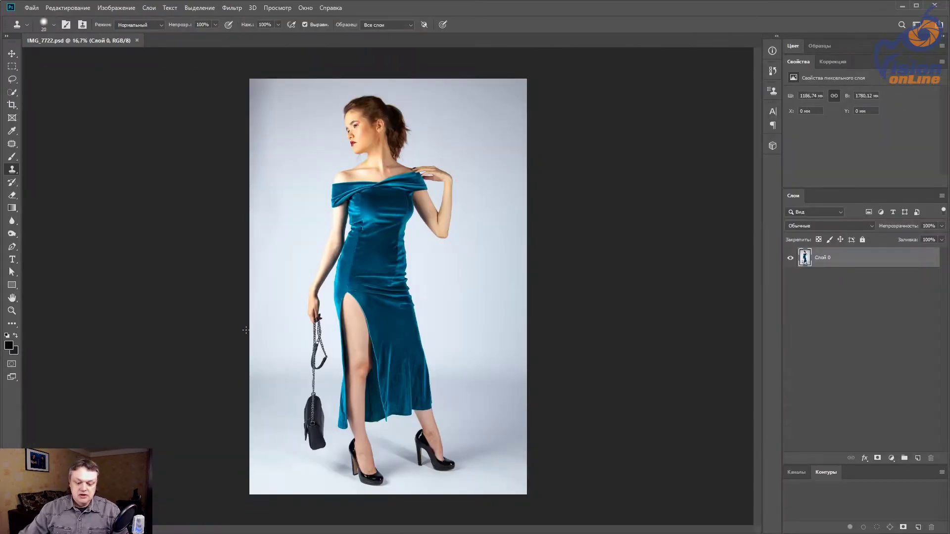
Step: Show rulers in millimetres after cancelling a first Image Size attempt
{"action": "key", "text": "ctrl+alt+i"}
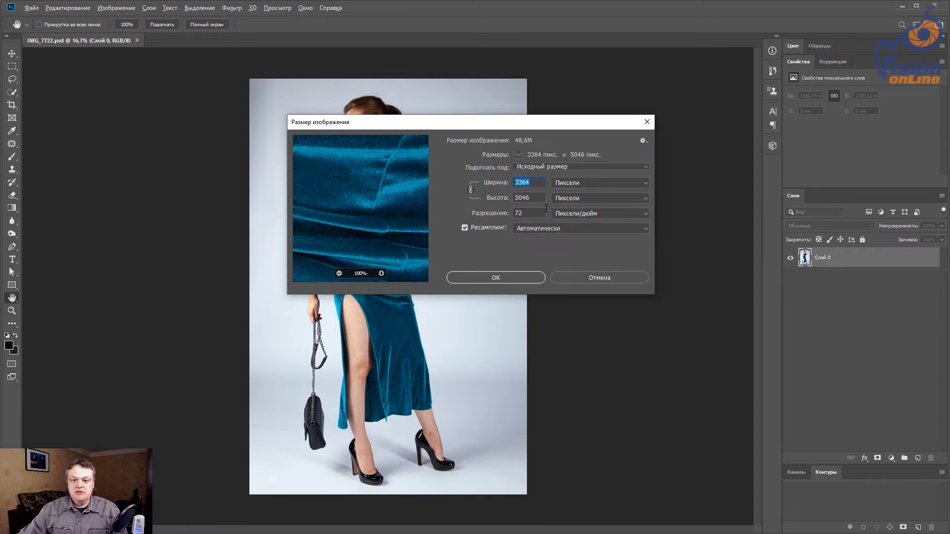
{"action": "key", "text": "Tab"}
{"action": "key", "text": "Tab"}
{"action": "type", "text": "300"}
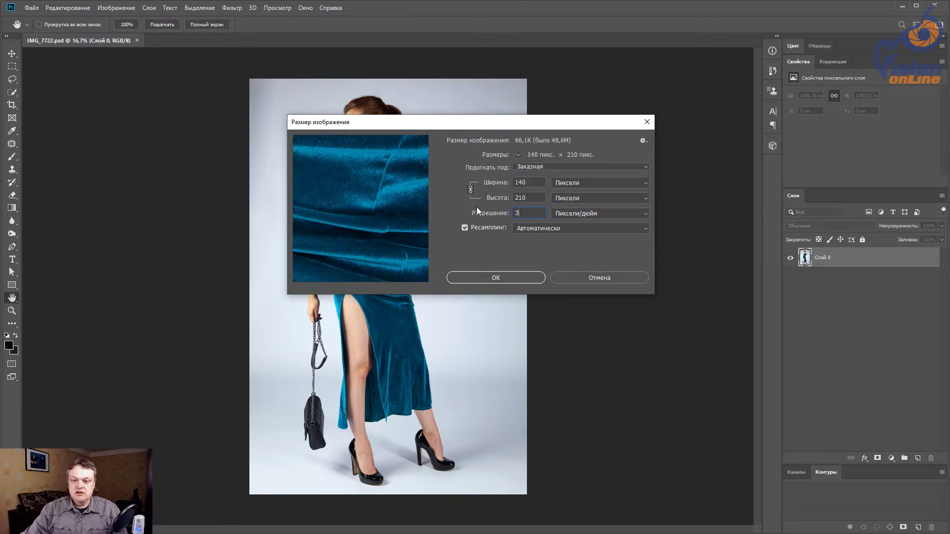
{"action": "key", "text": "Escape"}
{"action": "key", "text": "s"}
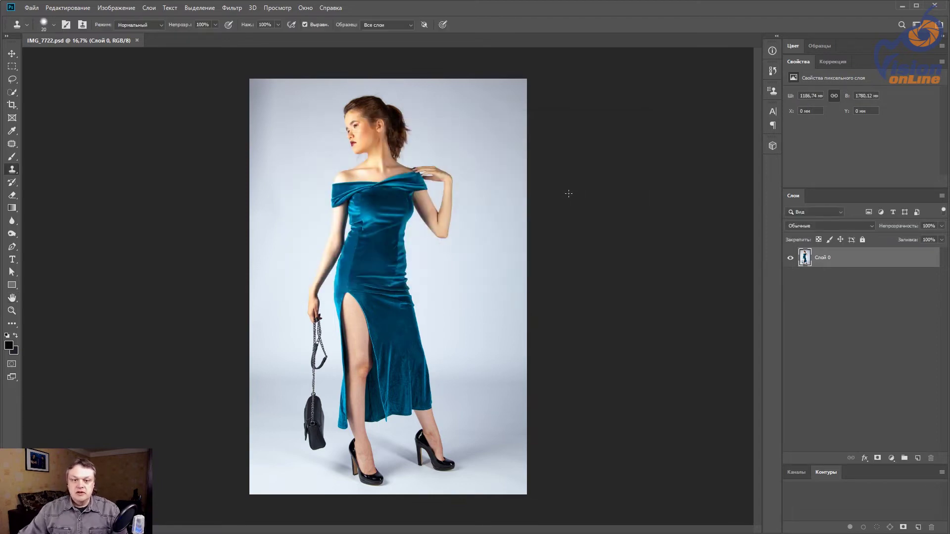
{"action": "key", "text": "ctrl+r"}
{"action": "right_click", "coordinate": [579, 56]}
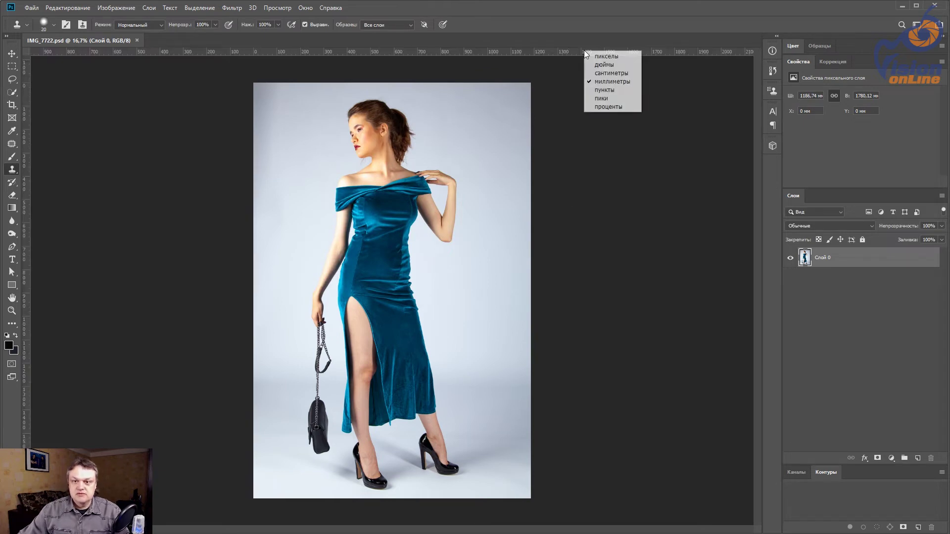
{"action": "left_click", "coordinate": [616, 81]}
{"action": "left_click", "coordinate": [613, 160]}
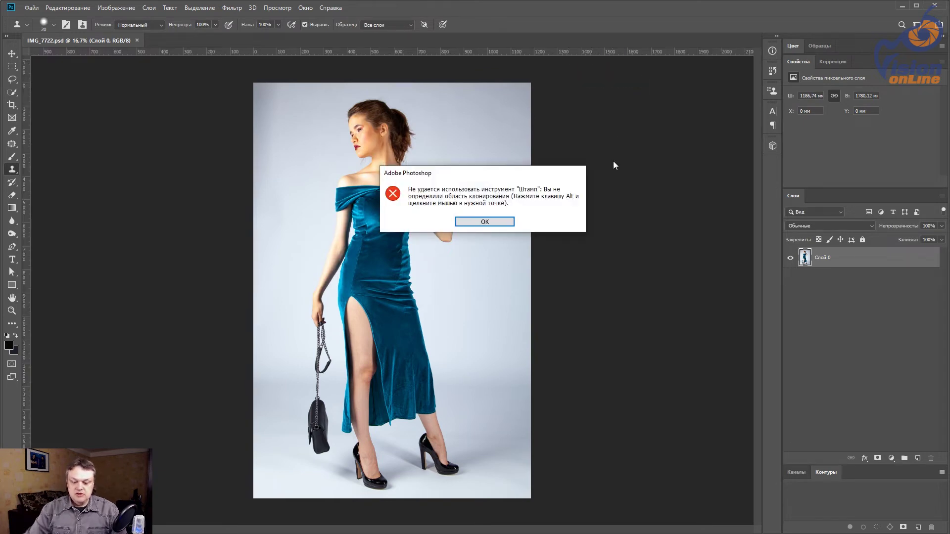
{"action": "key", "text": "Return"}
Step: Resize the image to 300 ppi and 251,992 mm height, then view at 100% and fit on screen
{"action": "key", "text": "ctrl+alt+i"}
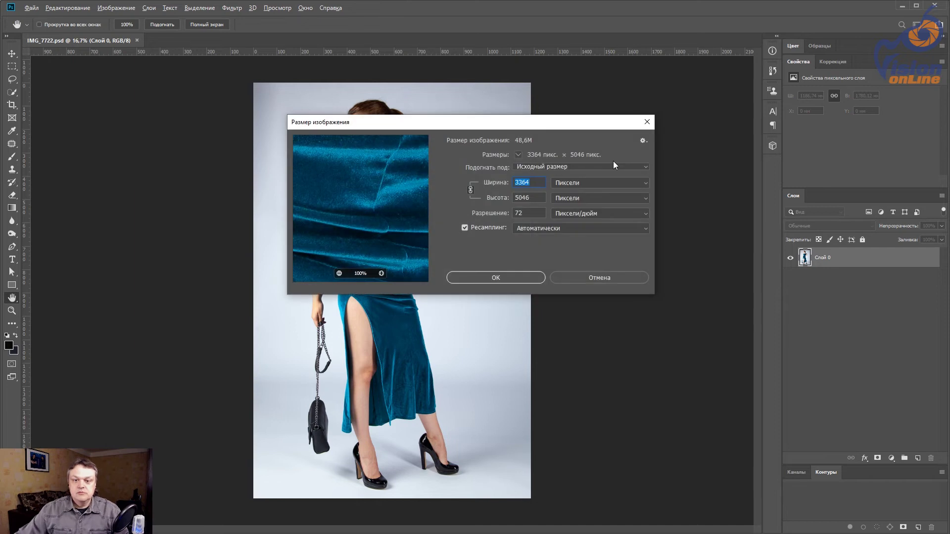
{"action": "left_click", "coordinate": [576, 184]}
{"action": "left_click", "coordinate": [592, 226]}
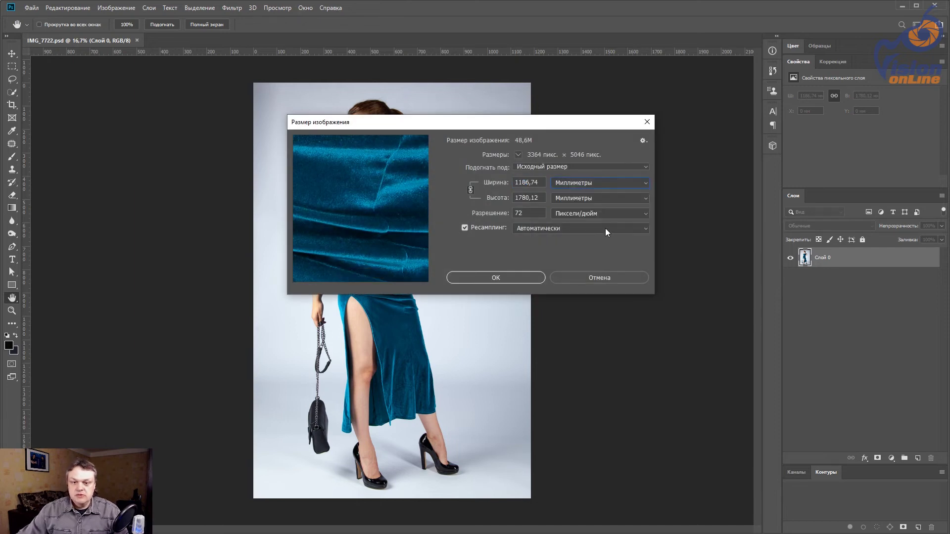
{"action": "type", "text": "300"}
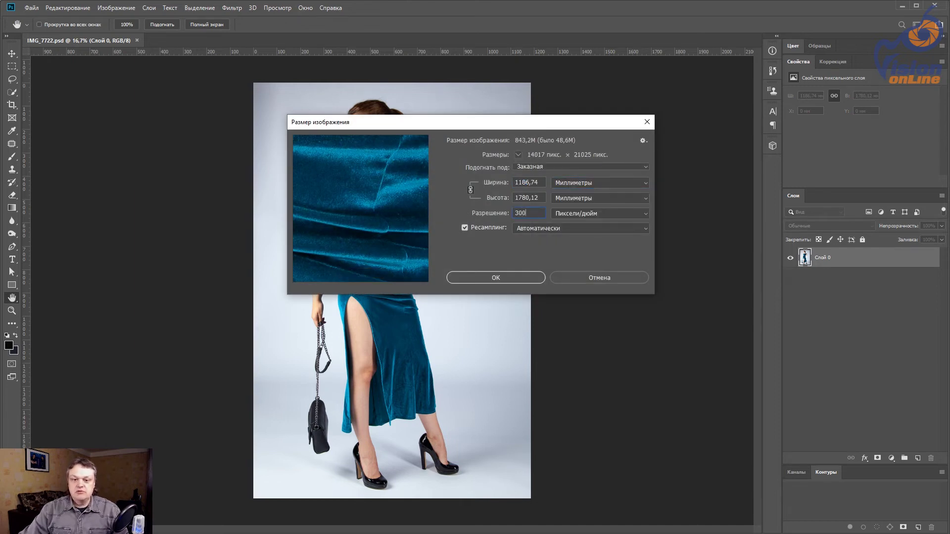
{"action": "left_click_drag", "start_coordinate": [538, 198], "coordinate": [461, 194]}
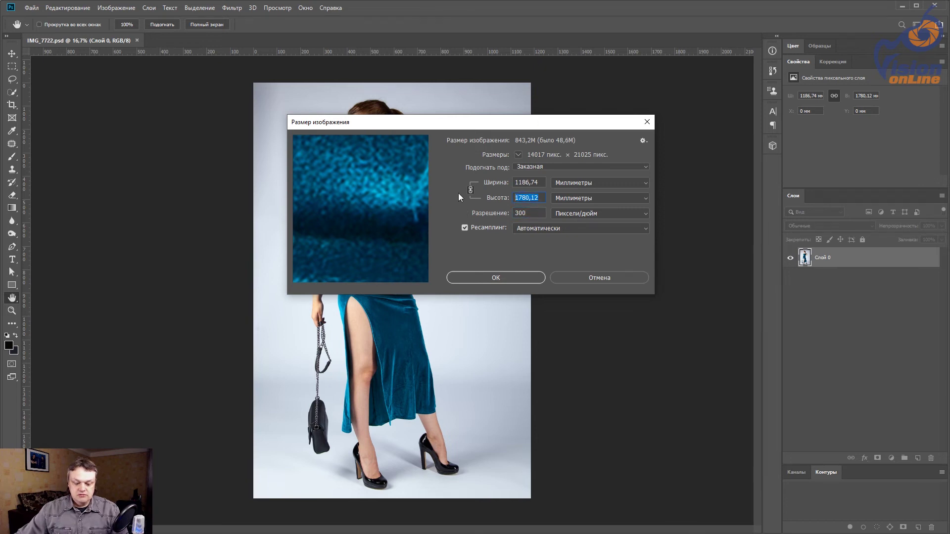
{"action": "type", "text": "251,992"}
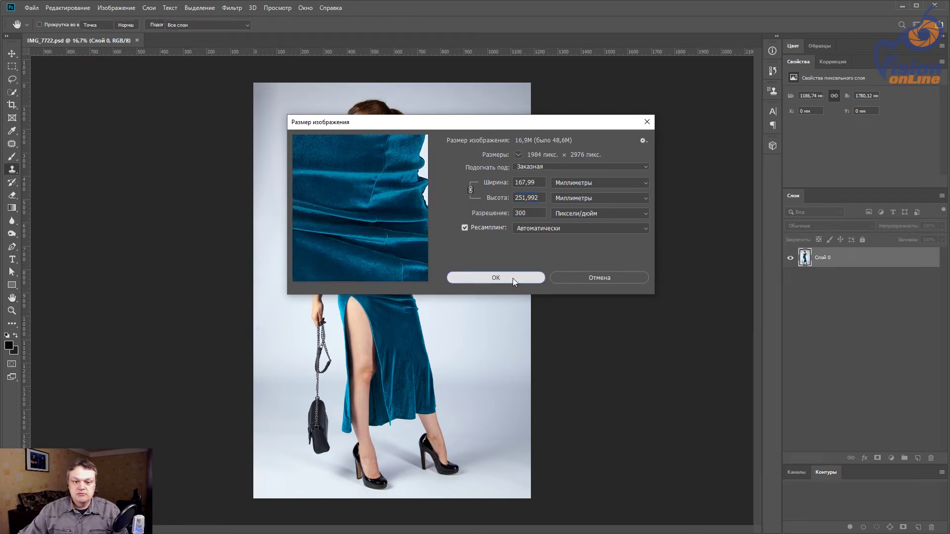
{"action": "left_click", "coordinate": [513, 278]}
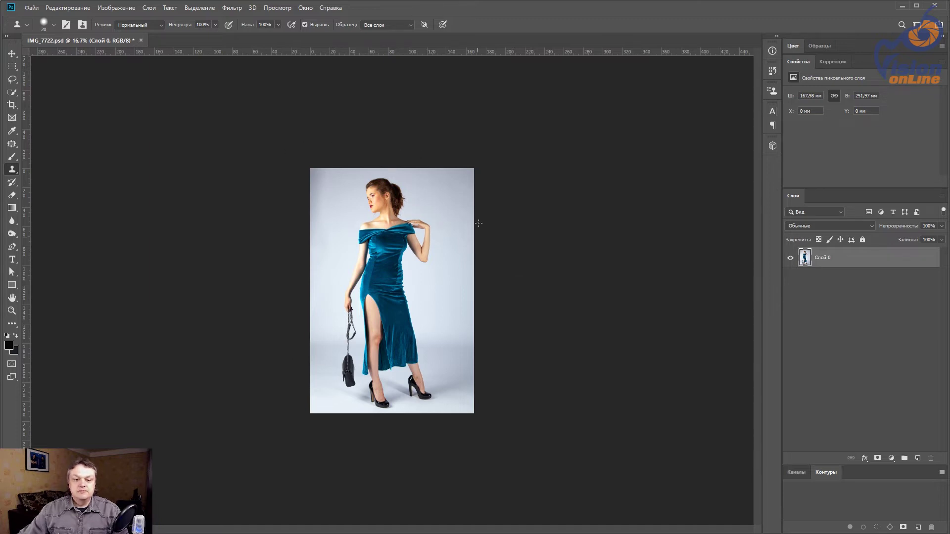
{"action": "double_click", "coordinate": [12, 311]}
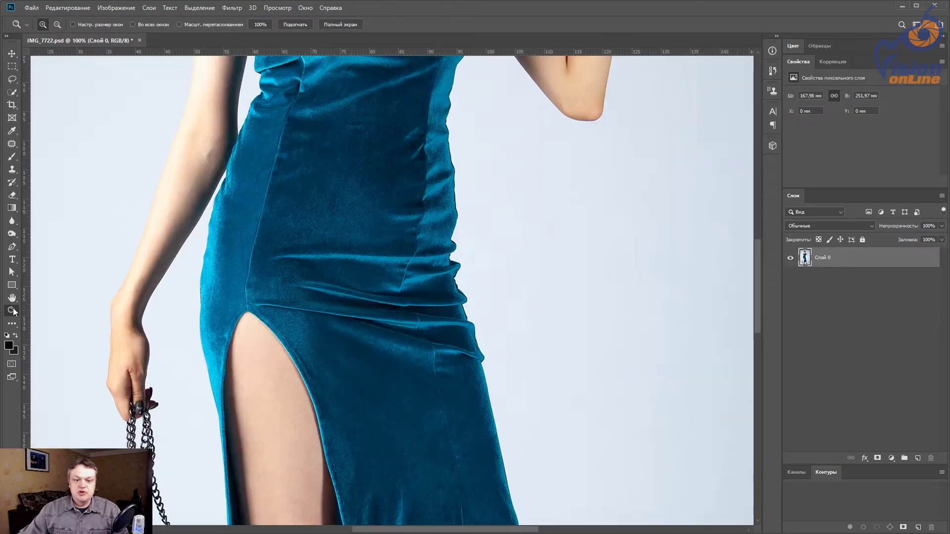
{"action": "double_click", "coordinate": [11, 300]}
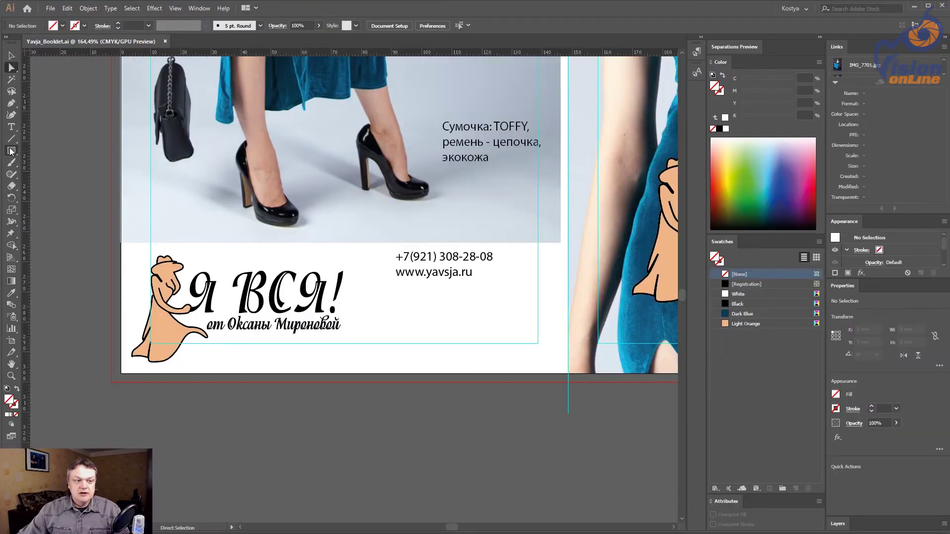
Step: Draw a rectangle spanning the gap below the photo and copy its 46,317 mm height
{"action": "left_click", "coordinate": [11, 151]}
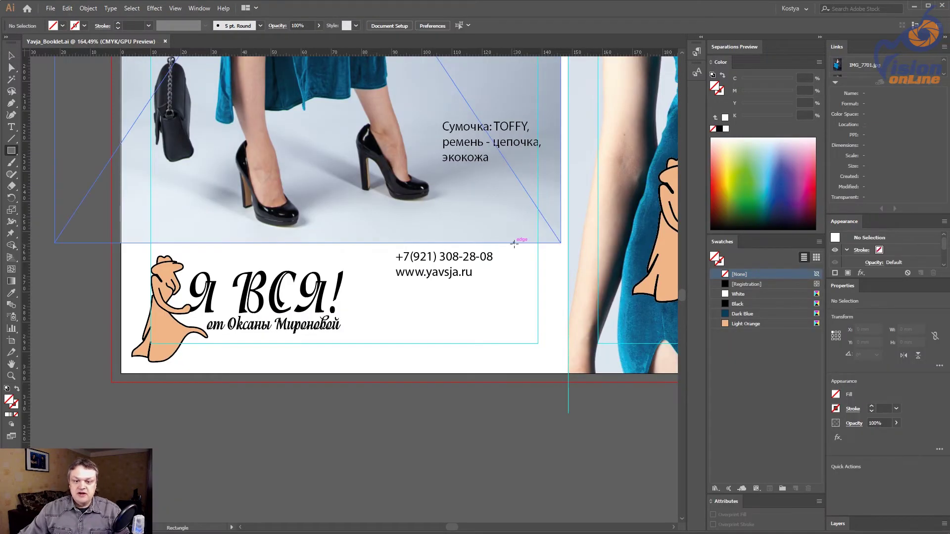
{"action": "mouse_move", "coordinate": [515, 243]}
{"action": "left_mouse_down"}
{"action": "mouse_move", "coordinate": [485, 384]}
{"action": "mouse_move", "coordinate": [453, 382]}
{"action": "left_mouse_up"}
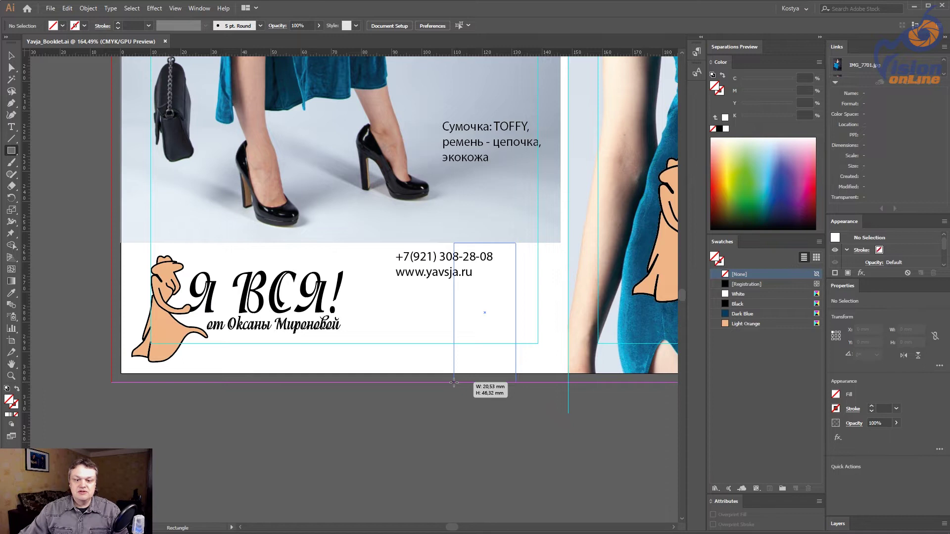
{"action": "left_click_drag", "start_coordinate": [454, 382], "coordinate": [454, 382]}
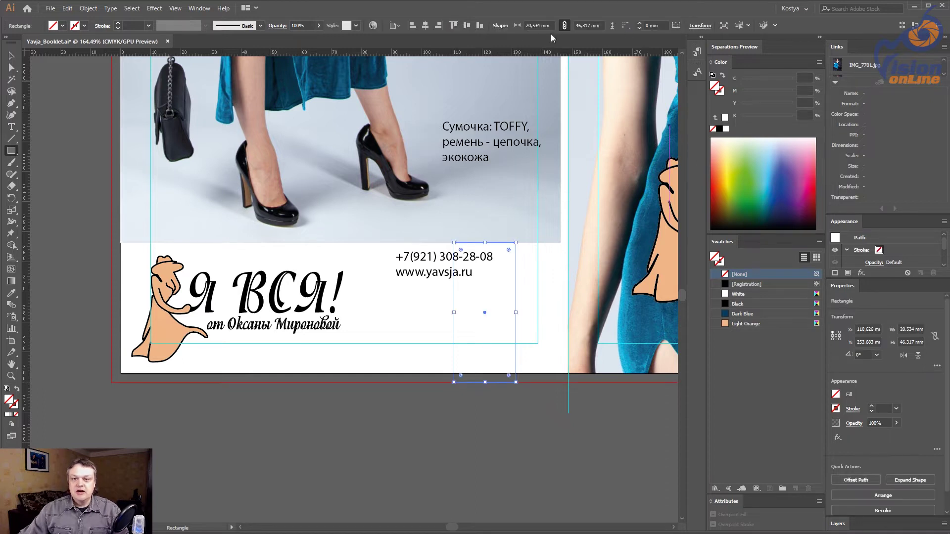
{"action": "left_click", "coordinate": [584, 25]}
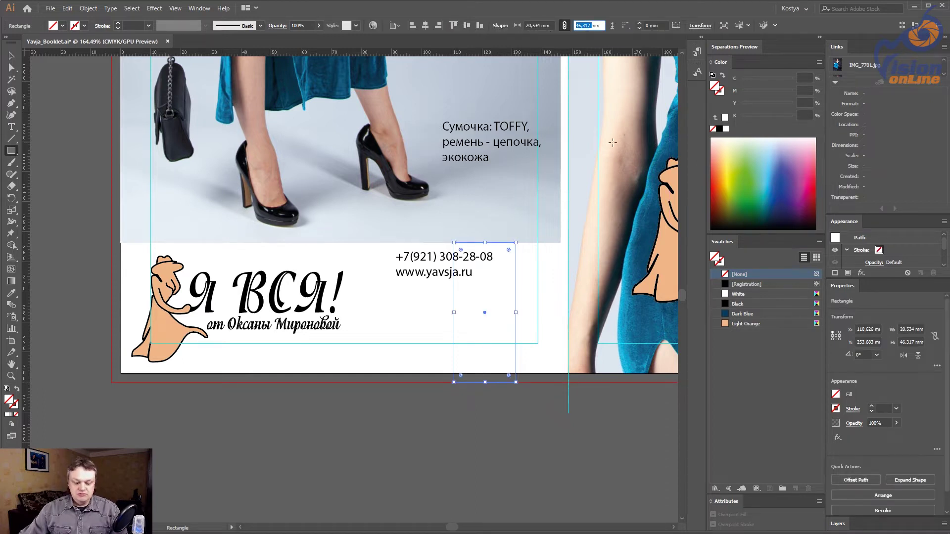
{"action": "key", "text": "Return"}
{"action": "key", "text": "v"}
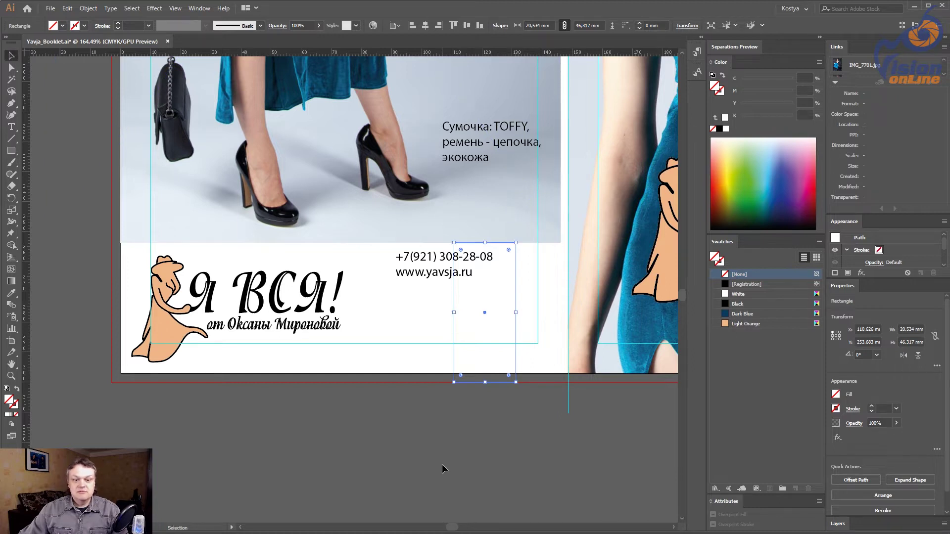
{"action": "left_click", "coordinate": [443, 469]}
{"action": "left_click", "coordinate": [453, 327]}
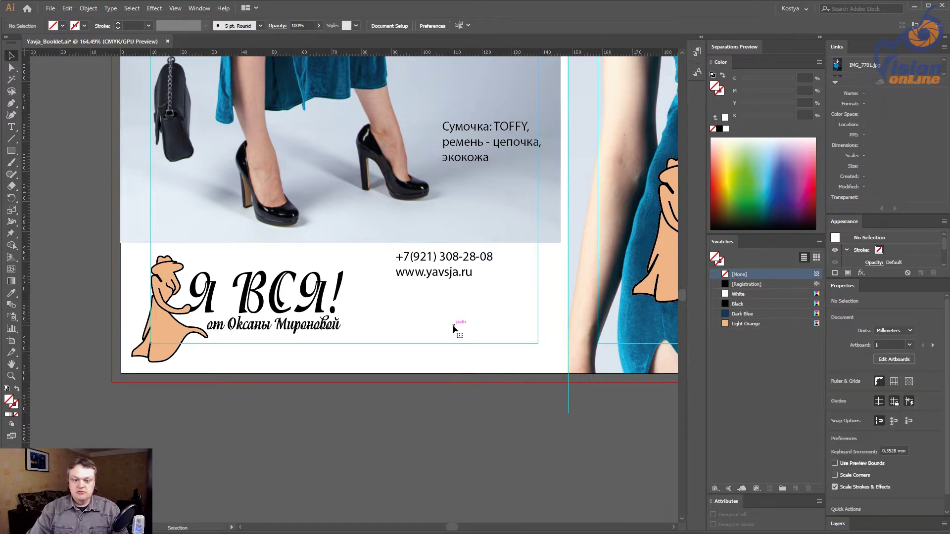
Step: Add 46,317 mm to IMG_7722.psd's canvas height, extending it at the bottom
{"action": "key", "text": "alt+Tab"}
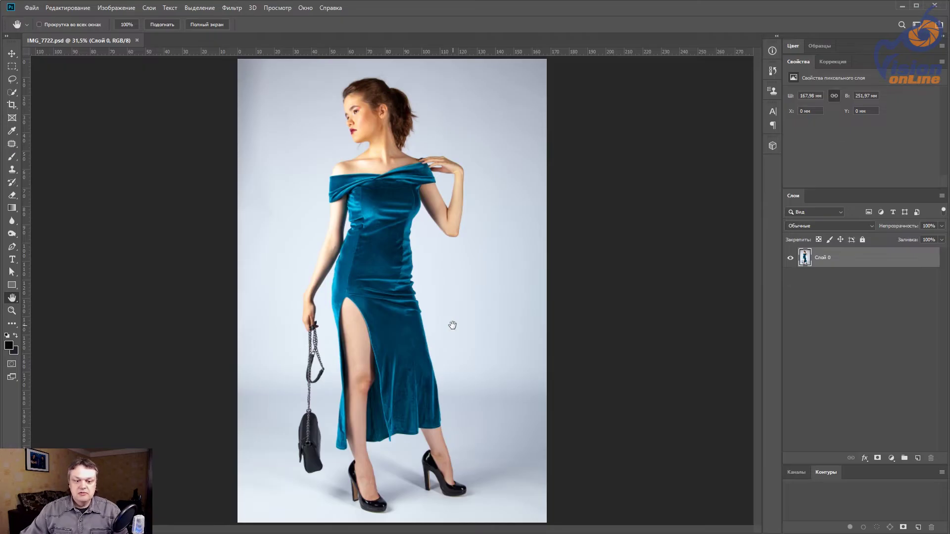
{"action": "key", "text": "ctrl+minus"}
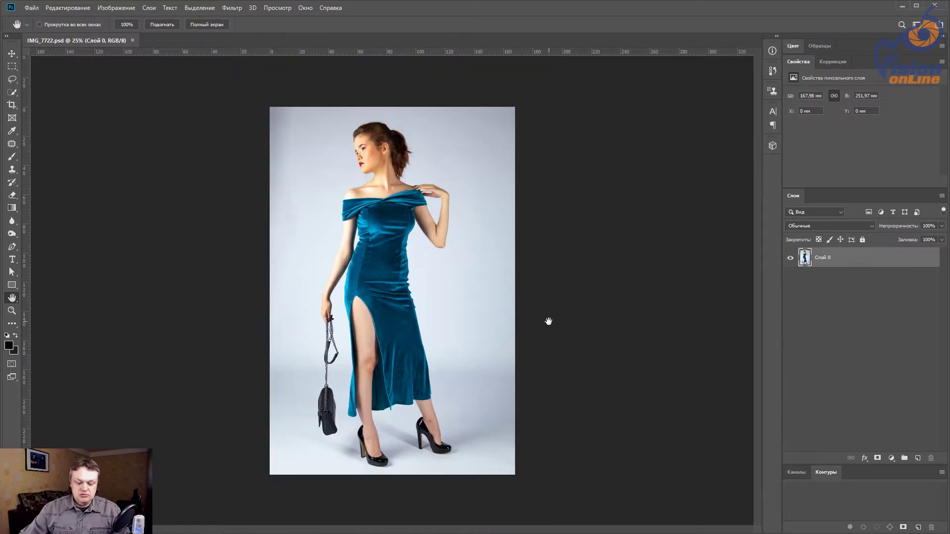
{"action": "key", "text": "ctrl+alt+c"}
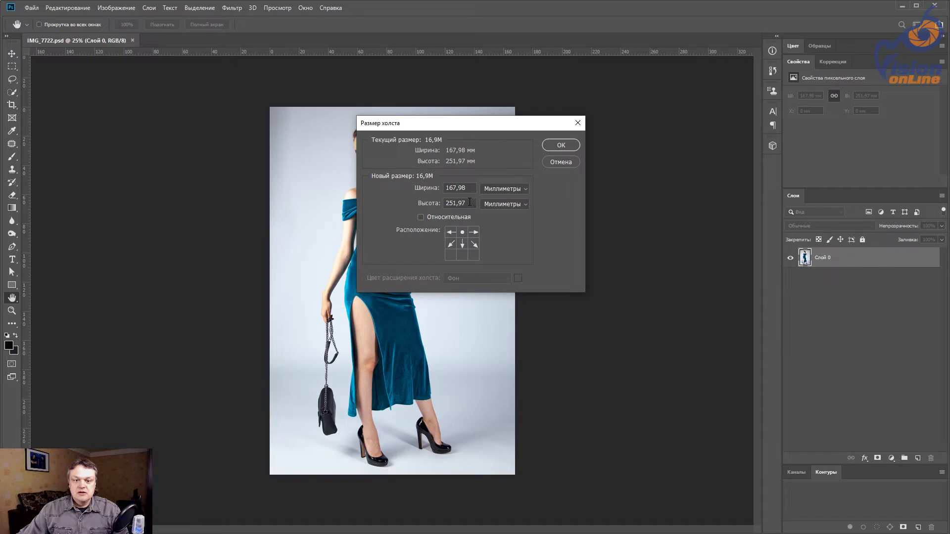
{"action": "type", "text": "+"}
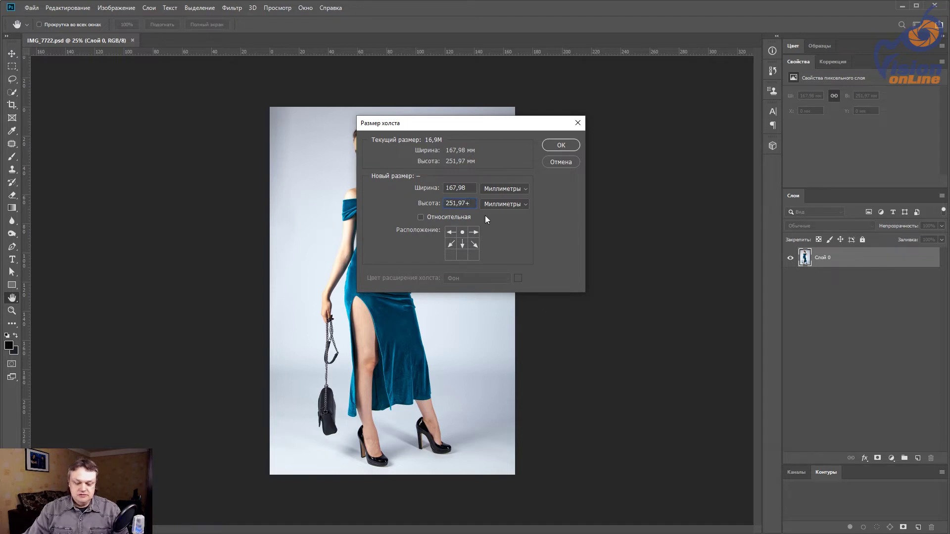
{"action": "type", "text": "46,317"}
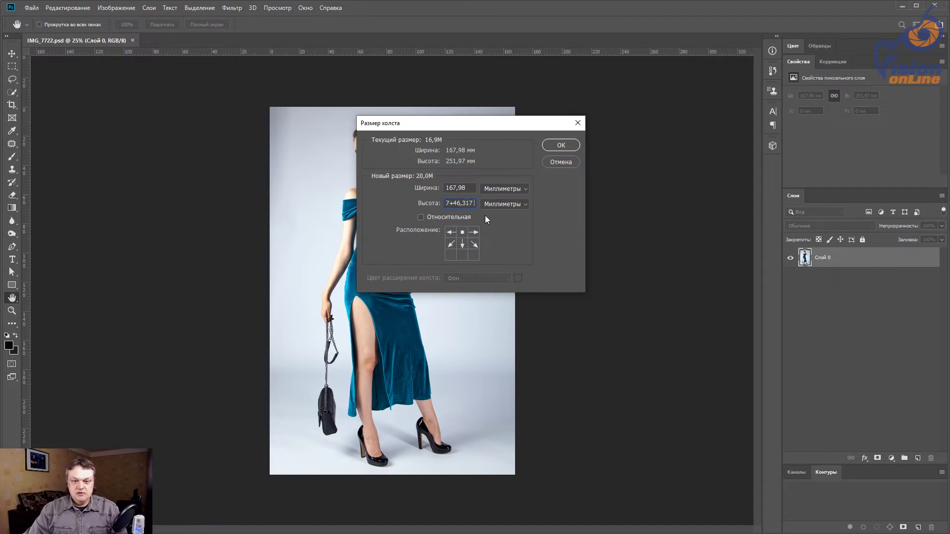
{"action": "left_click", "coordinate": [560, 145]}
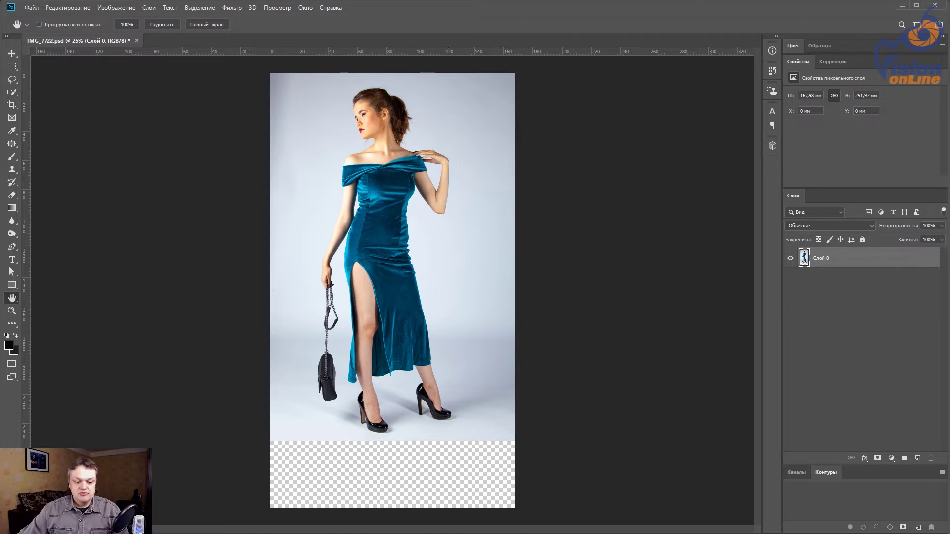
Step: Draw a rectangle across the gap beside the photo and copy its 2,442 mm width
{"action": "left_click", "coordinate": [255, 524]}
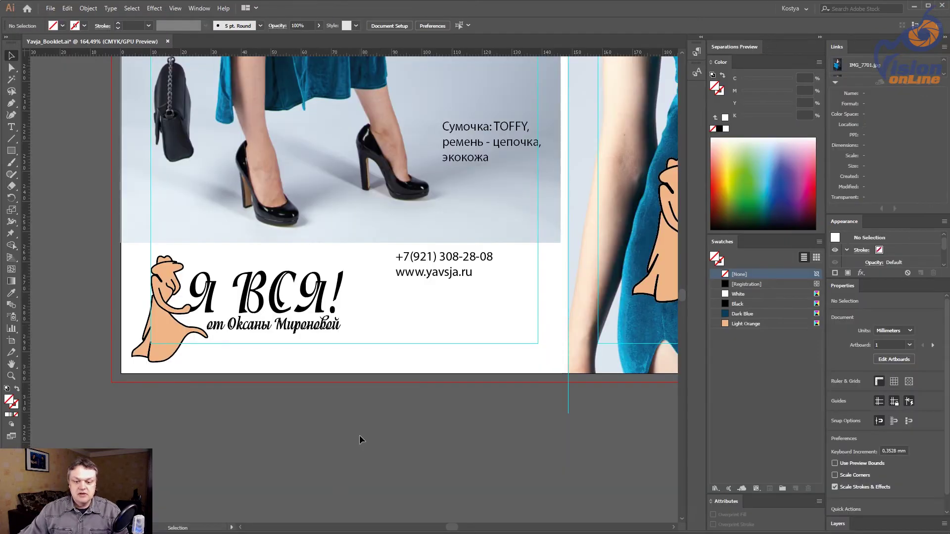
{"action": "scroll", "coordinate": [340, 480], "scroll_direction": "right", "scroll_amount": 3}
{"action": "scroll", "coordinate": [439, 263], "scroll_direction": "right", "scroll_amount": 1}
{"action": "scroll", "coordinate": [482, 291], "scroll_direction": "up", "scroll_amount": 10}
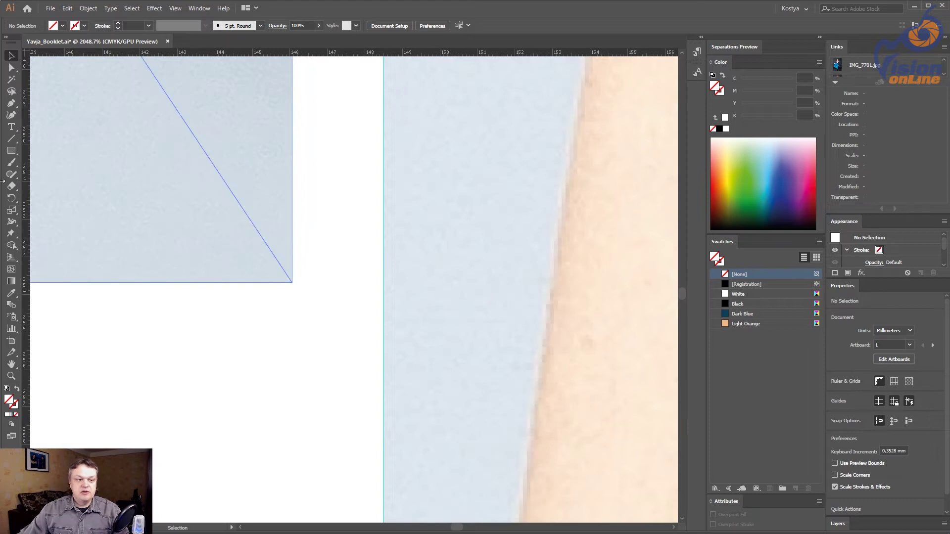
{"action": "left_click", "coordinate": [11, 150]}
{"action": "left_click_drag", "start_coordinate": [292, 184], "coordinate": [384, 216]}
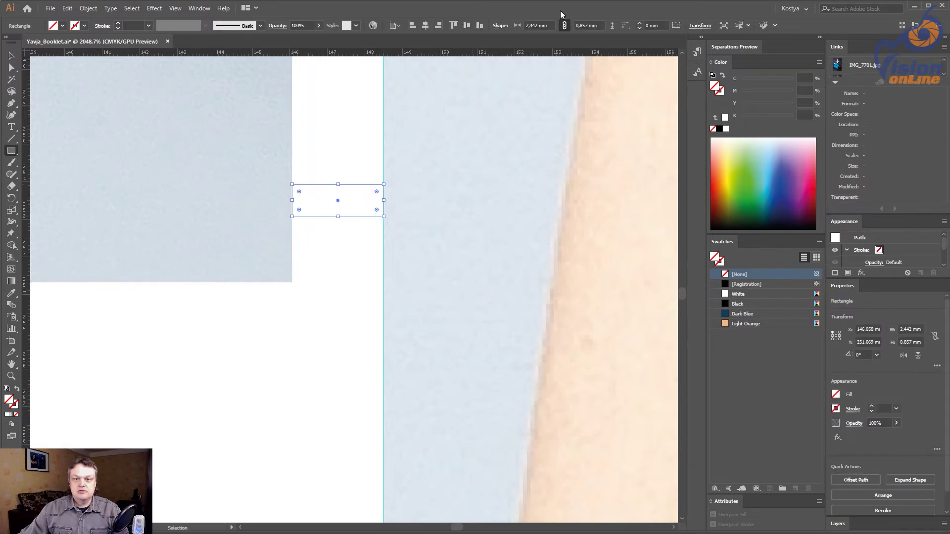
{"action": "double_click", "coordinate": [529, 25]}
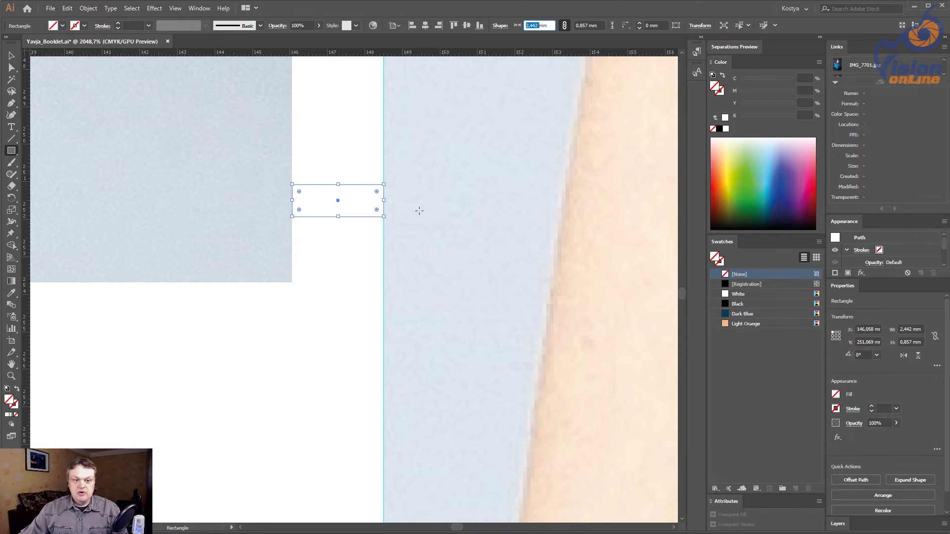
{"action": "left_click", "coordinate": [8, 56]}
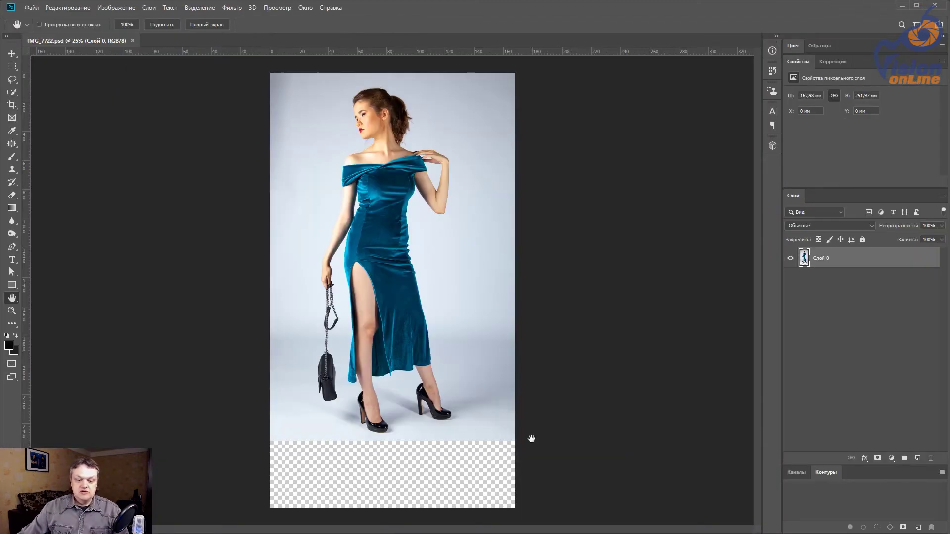
Step: Extend the canvas 2,442 mm to the right using the left-middle anchor
{"action": "key", "text": "ctrl+alt+c"}
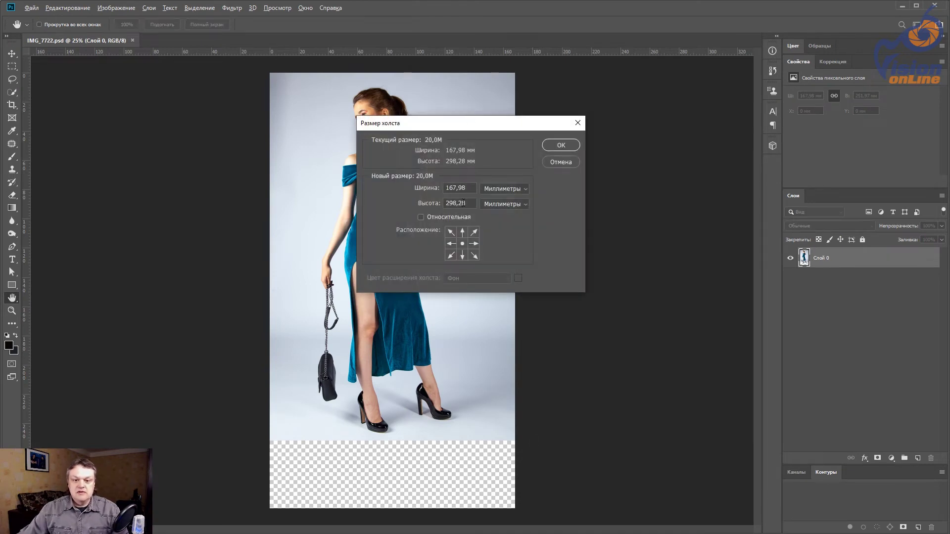
{"action": "left_click", "coordinate": [450, 243]}
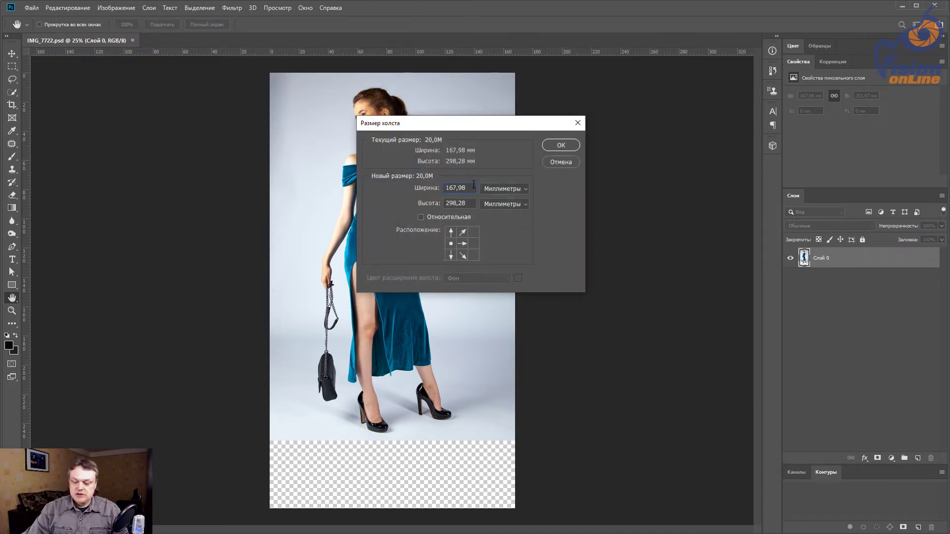
{"action": "left_click", "coordinate": [473, 188]}
{"action": "type", "text": "+2,442"}
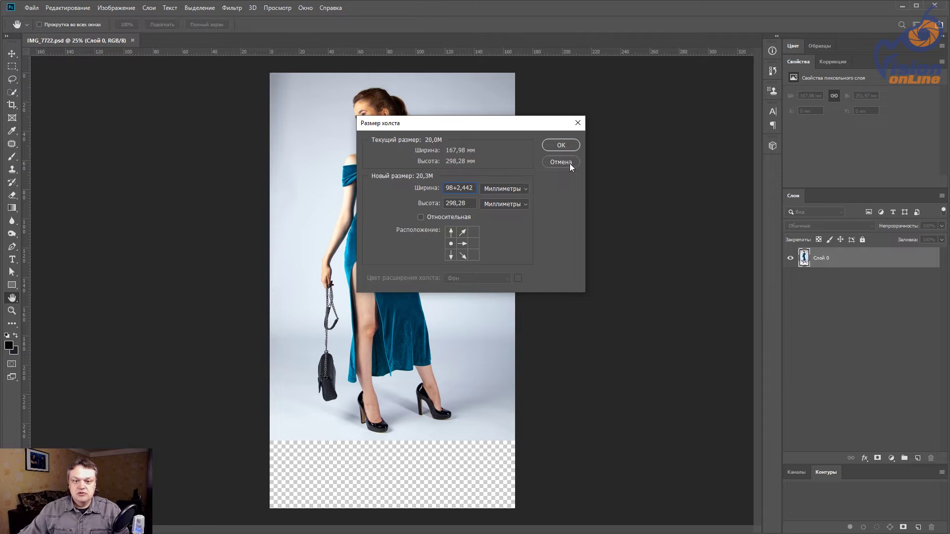
{"action": "left_click", "coordinate": [560, 145]}
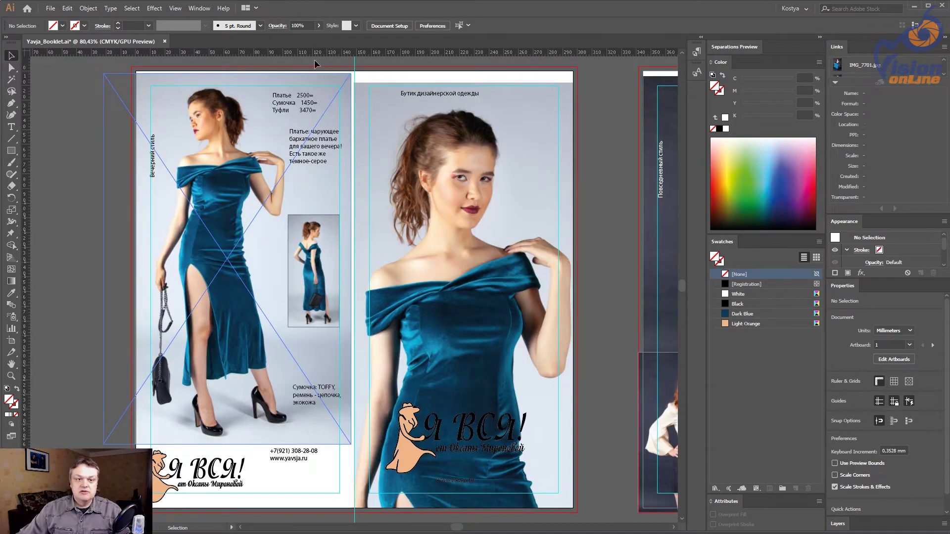
Step: Zoom onto the page's top edge and copy the 4,691 mm height of a rectangle spanning the gap
{"action": "left_click_drag", "start_coordinate": [304, 60], "coordinate": [348, 92]}
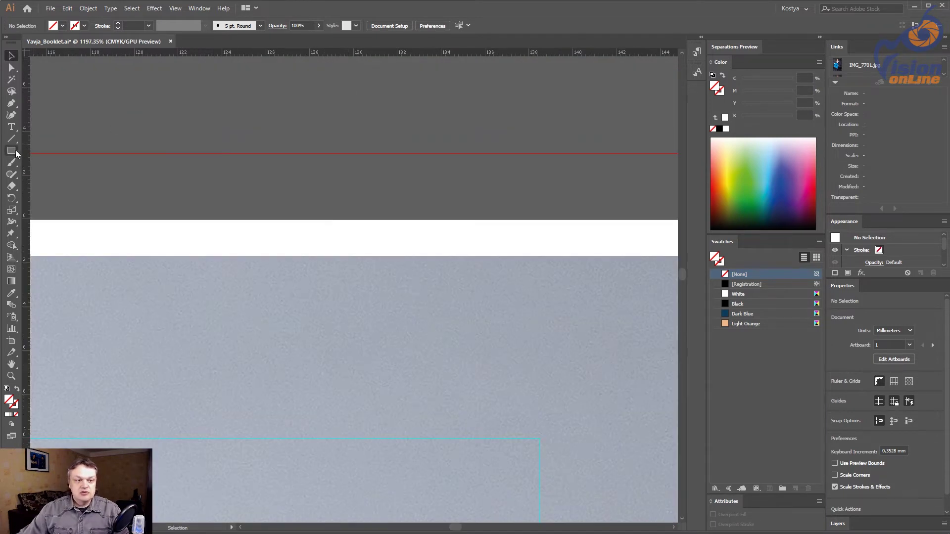
{"action": "left_click", "coordinate": [16, 151]}
{"action": "left_click_drag", "start_coordinate": [172, 256], "coordinate": [224, 154]}
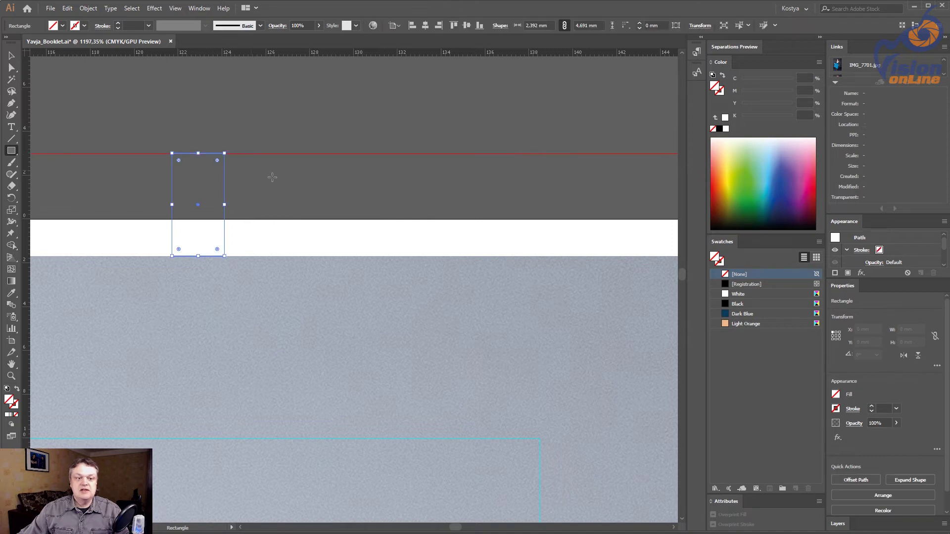
{"action": "left_click", "coordinate": [578, 25]}
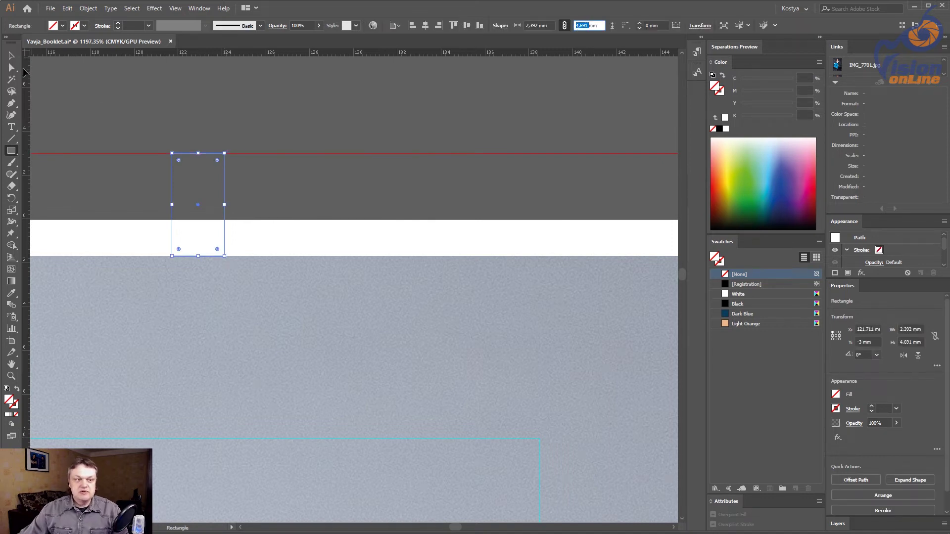
{"action": "left_click", "coordinate": [11, 56]}
{"action": "left_click", "coordinate": [168, 130]}
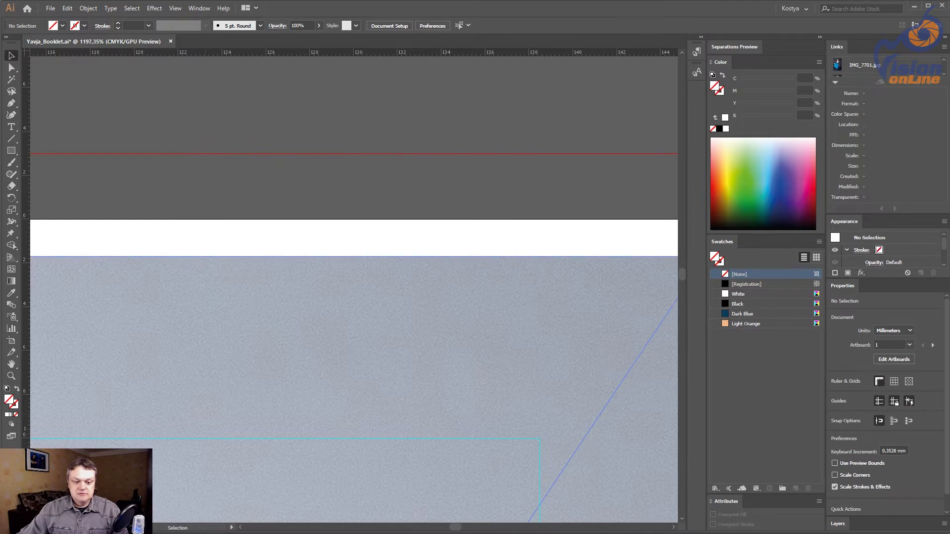
Step: Add 4,69 mm to the canvas top with a bottom-centre anchor, then check Image Size
{"action": "key", "text": "ctrl+alt+c"}
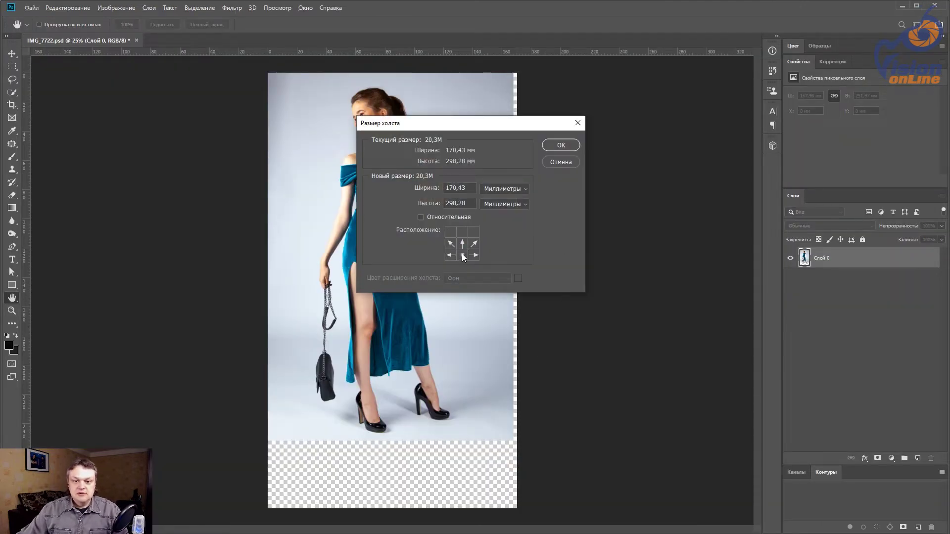
{"action": "left_click", "coordinate": [471, 205]}
{"action": "type", "text": "+"}
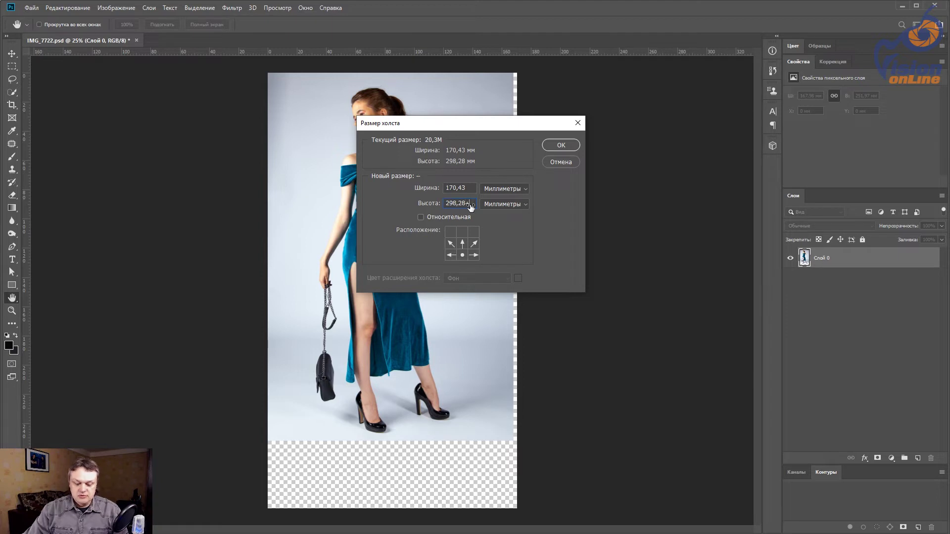
{"action": "type", "text": "4,69"}
{"action": "key", "text": "Return"}
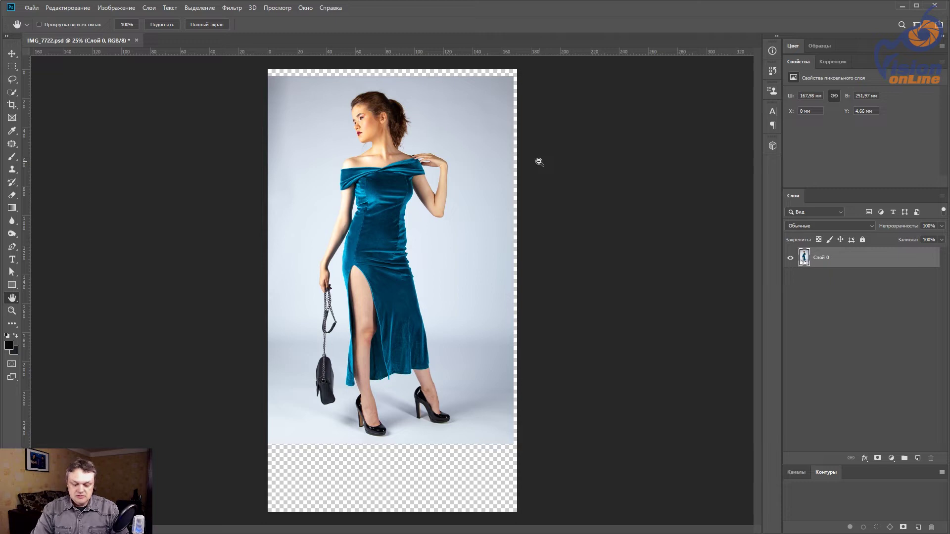
{"action": "key", "text": "ctrl+alt+i"}
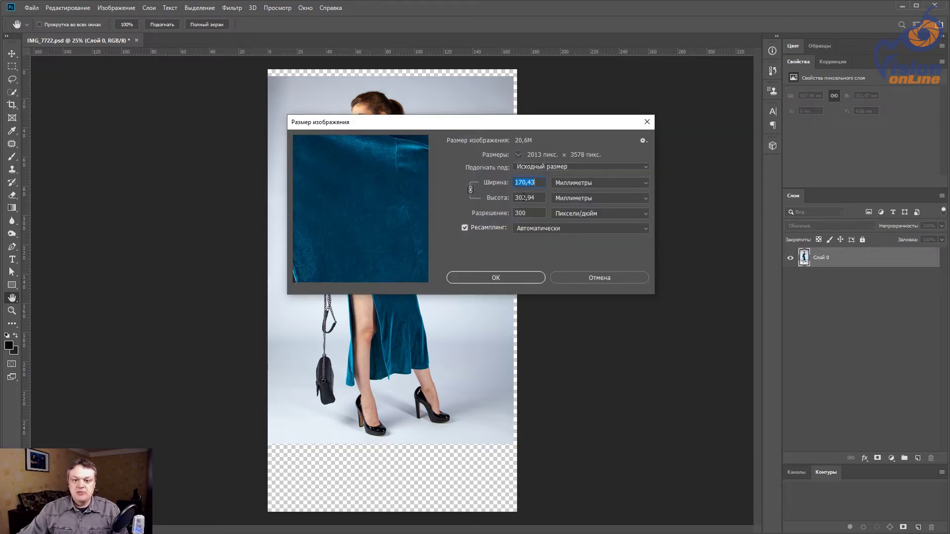
{"action": "left_click", "coordinate": [611, 277]}
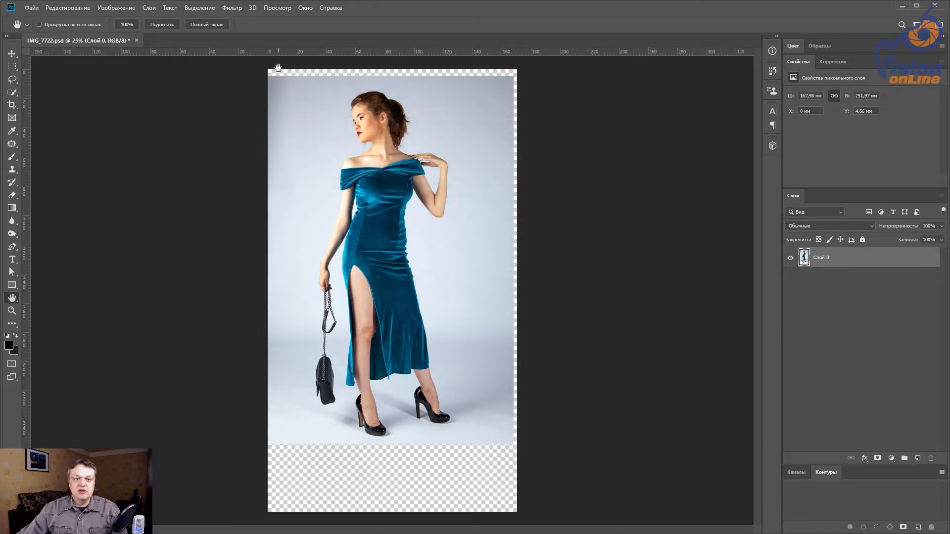
Step: Save the PSD and fit the booklet artboard in view in Illustrator
{"action": "key", "text": "ctrl+s"}
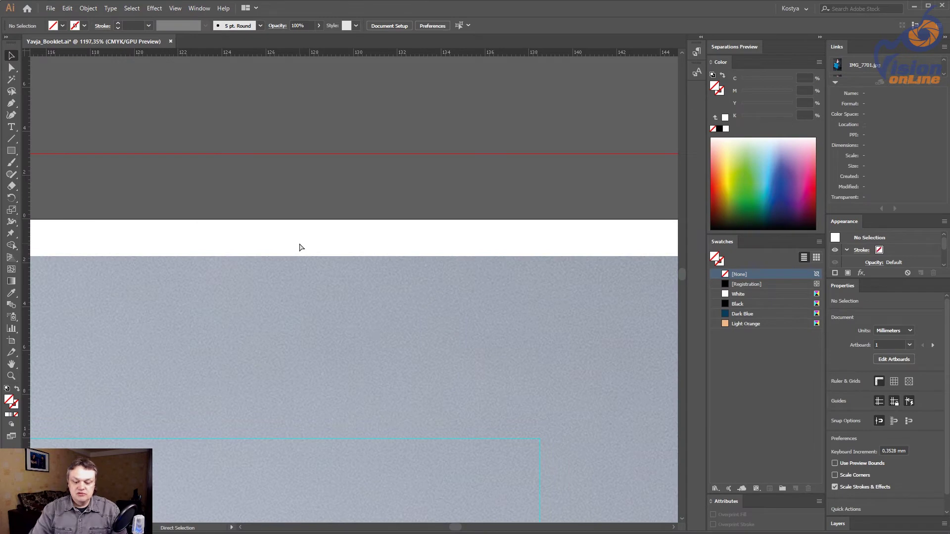
{"action": "key", "text": "ctrl+0"}
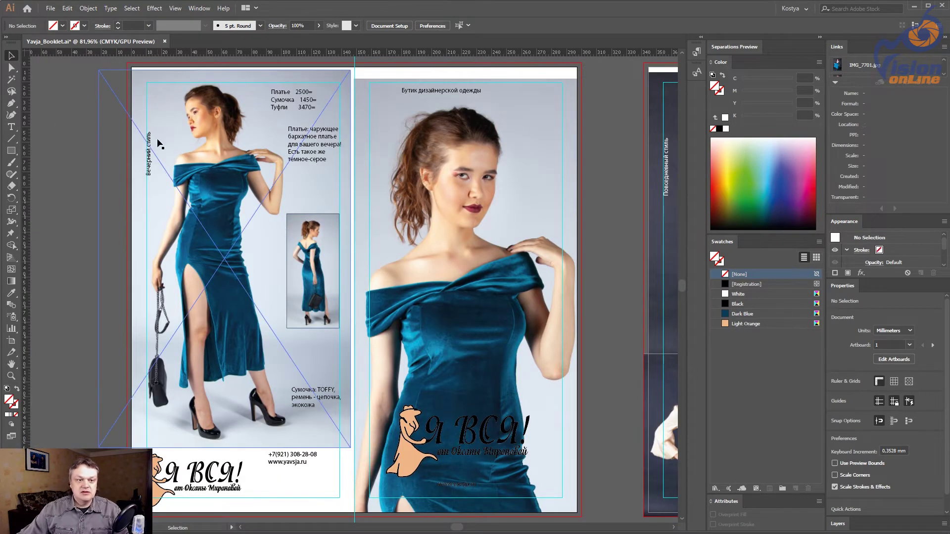
{"action": "left_click_drag", "start_coordinate": [102, 120], "coordinate": [168, 137]}
Step: Select and delete the old linked JPG photo on the left page
{"action": "right_click", "coordinate": [202, 168]}
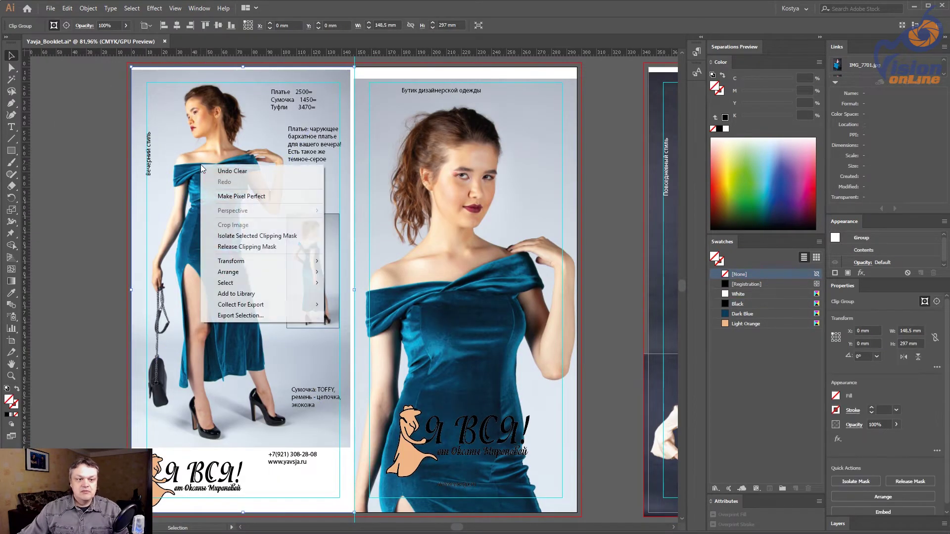
{"action": "left_click", "coordinate": [216, 241]}
{"action": "left_click", "coordinate": [110, 164]}
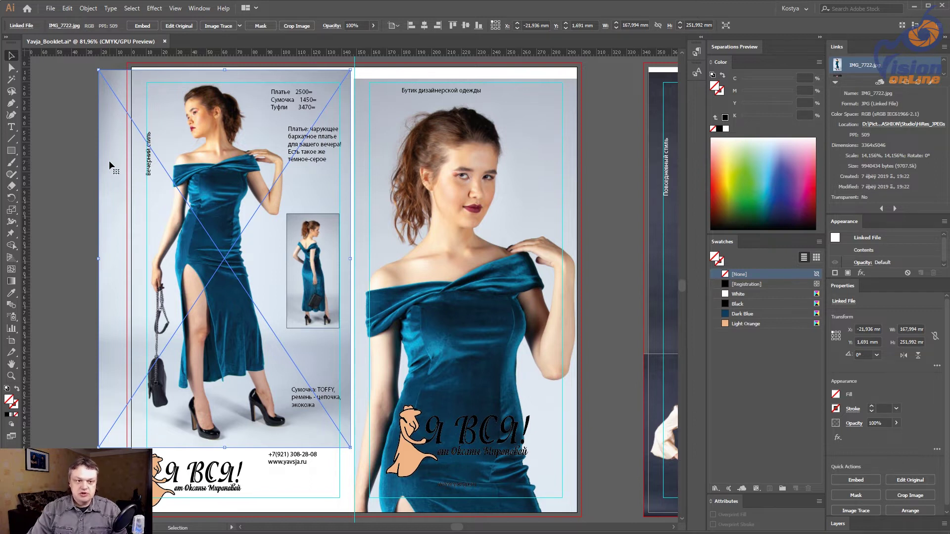
{"action": "key", "text": "Delete"}
Step: Place IMG_7722.psd from the Booklet folder and align it to the page top and bleed corner
{"action": "key", "text": "ctrl+shift+p"}
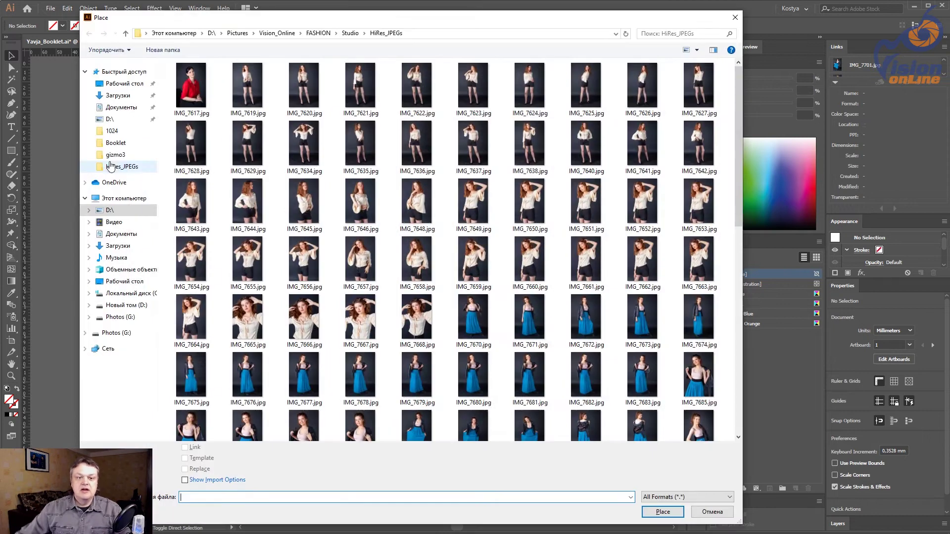
{"action": "left_click", "coordinate": [116, 143]}
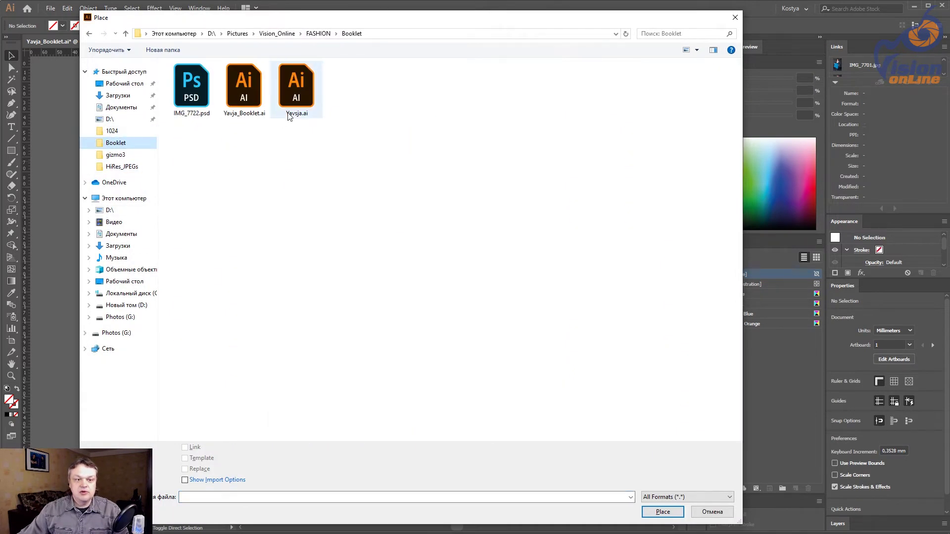
{"action": "double_click", "coordinate": [191, 85]}
{"action": "left_click", "coordinate": [105, 134]}
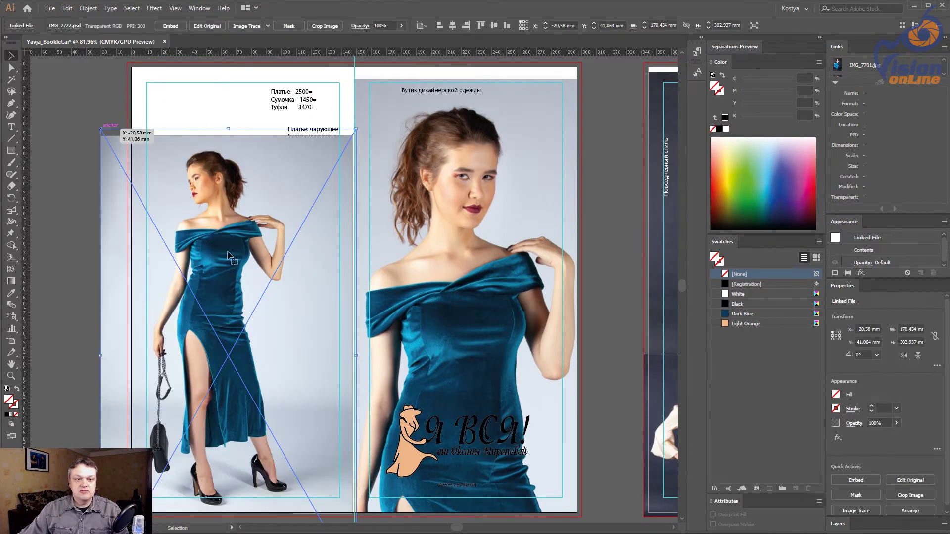
{"action": "left_click_drag", "start_coordinate": [253, 262], "coordinate": [252, 203]}
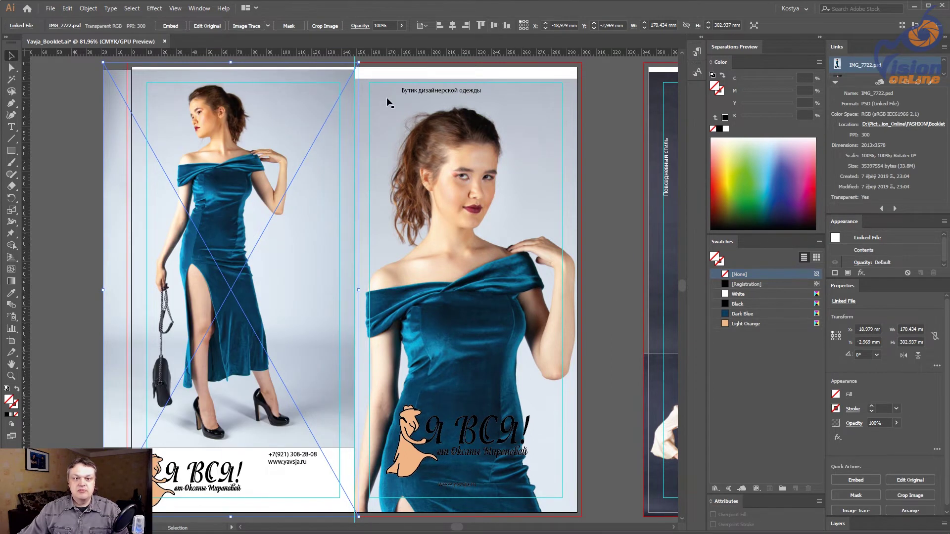
{"action": "left_click_drag", "start_coordinate": [378, 96], "coordinate": [394, 123]}
{"action": "left_click_drag", "start_coordinate": [328, 158], "coordinate": [327, 149]}
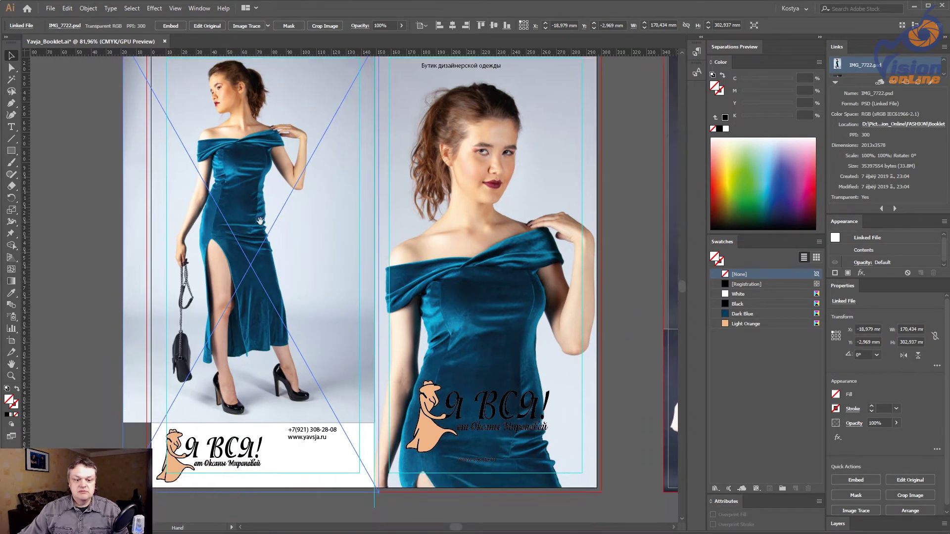
{"action": "scroll", "coordinate": [343, 113], "scroll_direction": "up", "scroll_amount": 10}
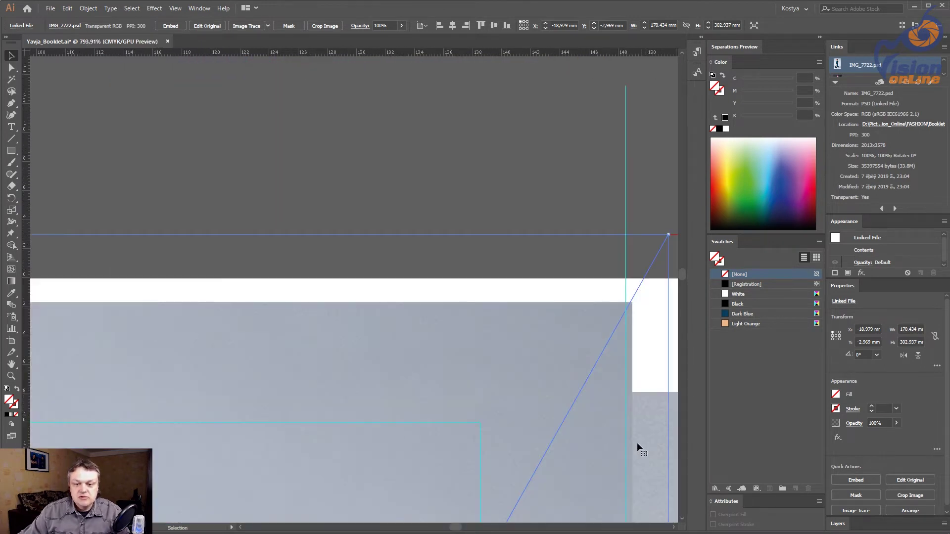
{"action": "left_click_drag", "start_coordinate": [637, 442], "coordinate": [529, 391]}
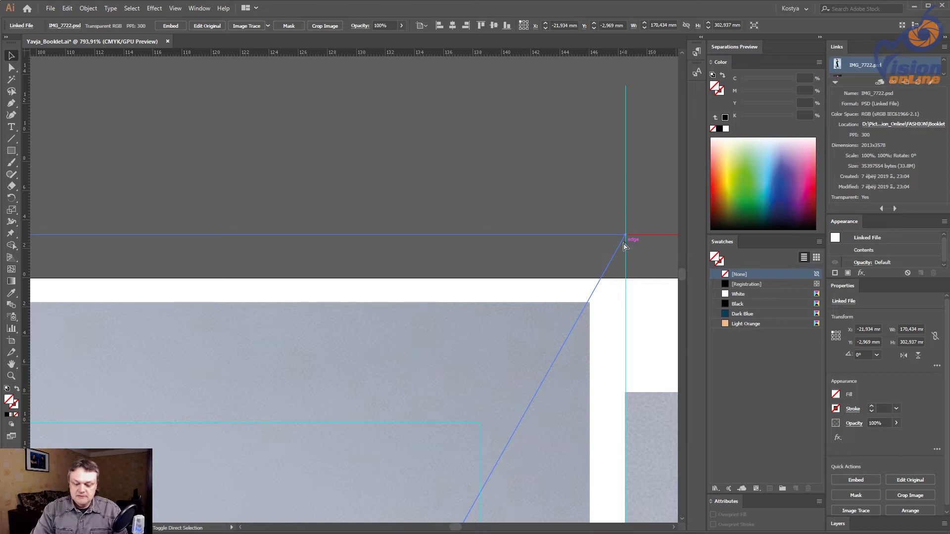
{"action": "left_click", "coordinate": [391, 128]}
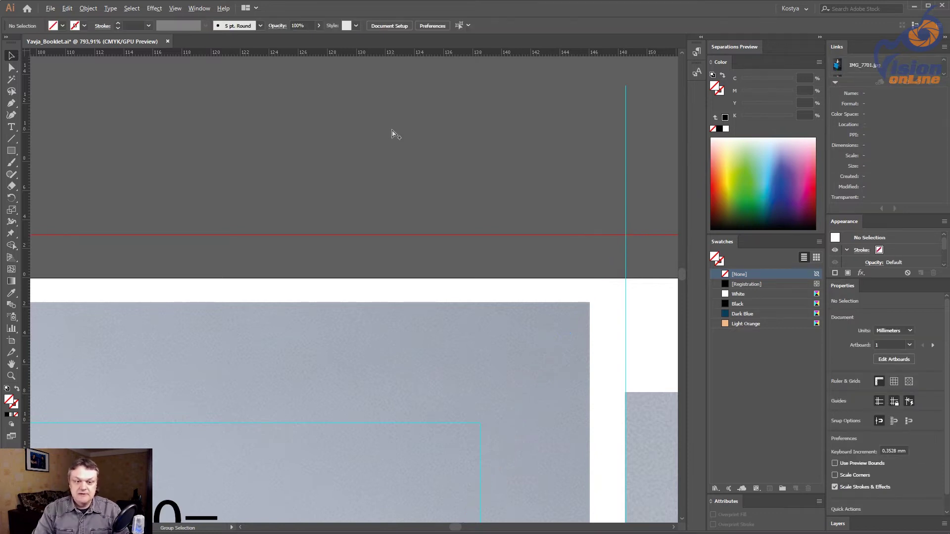
{"action": "key", "text": "ctrl+alt+0"}
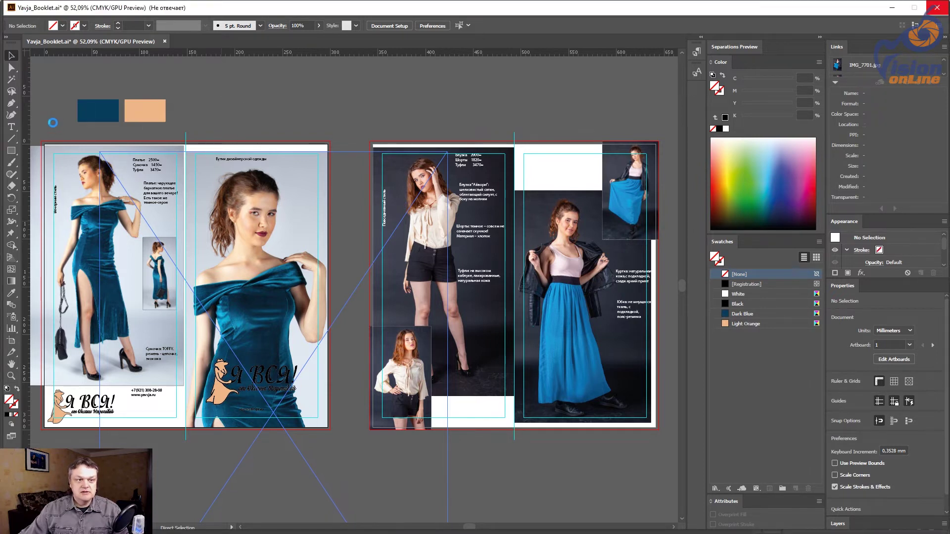
Step: Clip the IMG_7722 photo to the white page rectangle with a clipping mask
{"action": "left_click_drag", "start_coordinate": [52, 108], "coordinate": [148, 125]}
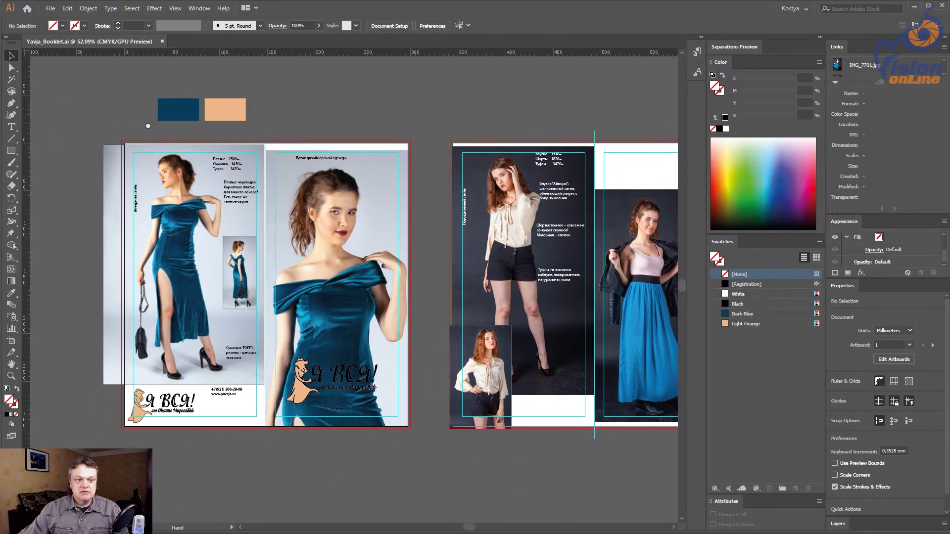
{"action": "scroll", "coordinate": [99, 130], "scroll_direction": "up", "scroll_amount": 5}
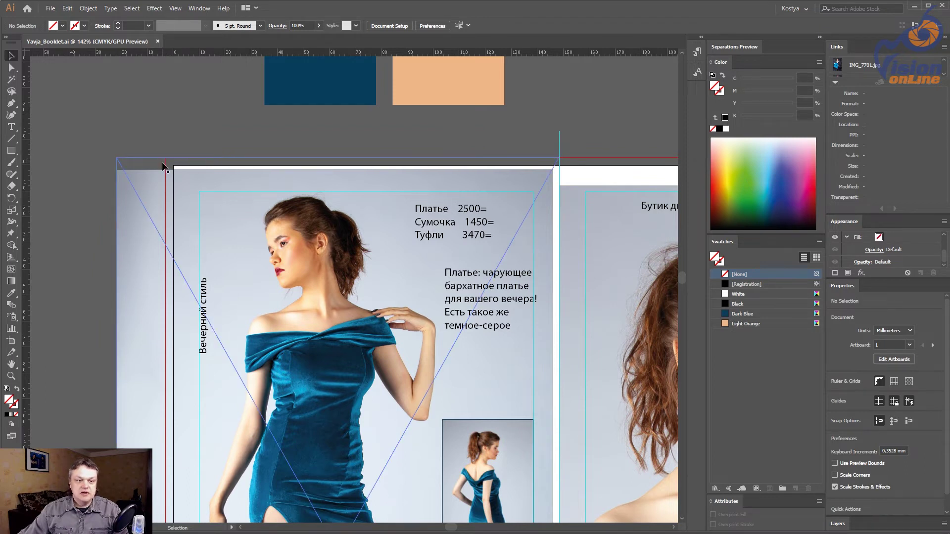
{"action": "left_click", "coordinate": [174, 166]}
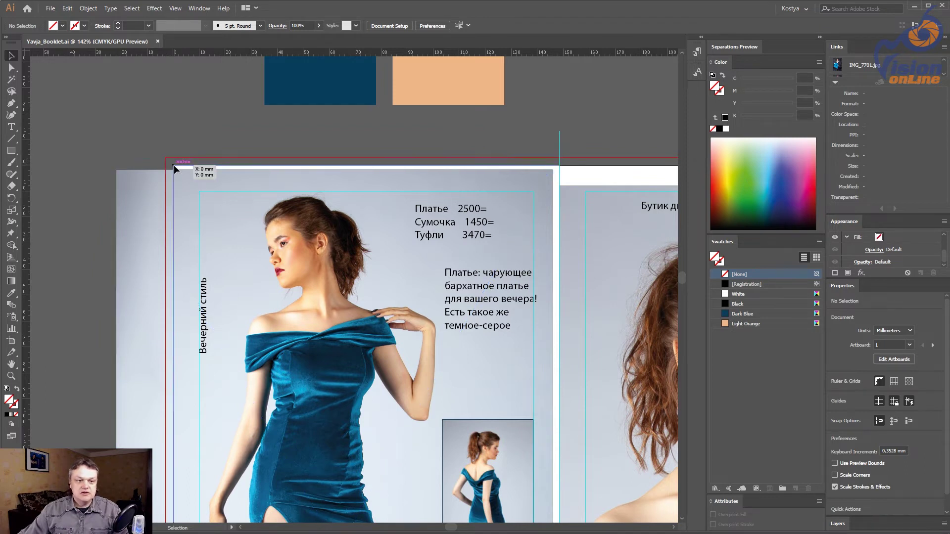
{"action": "left_click", "coordinate": [143, 179], "text": "shift"}
{"action": "right_click", "coordinate": [144, 179]}
{"action": "left_click", "coordinate": [185, 250]}
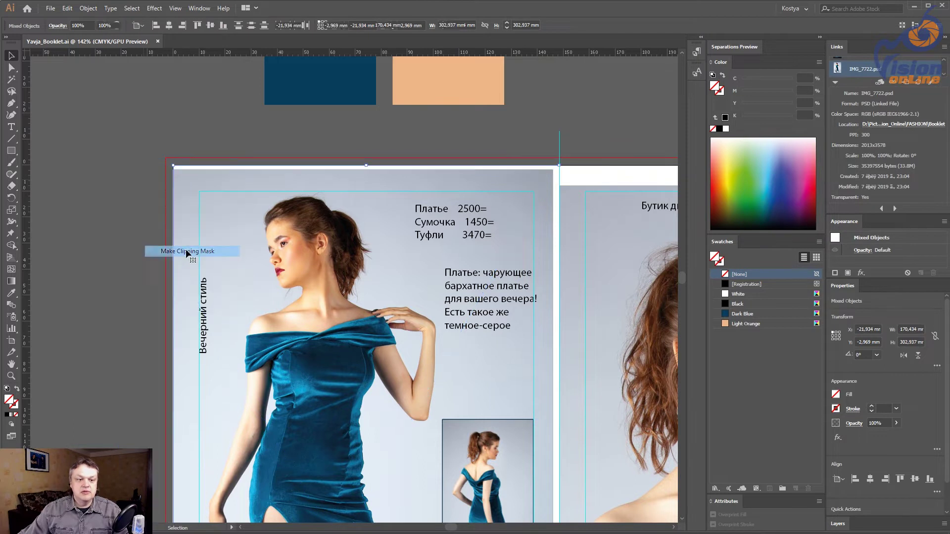
{"action": "left_click", "coordinate": [179, 120]}
{"action": "left_click", "coordinate": [180, 186]}
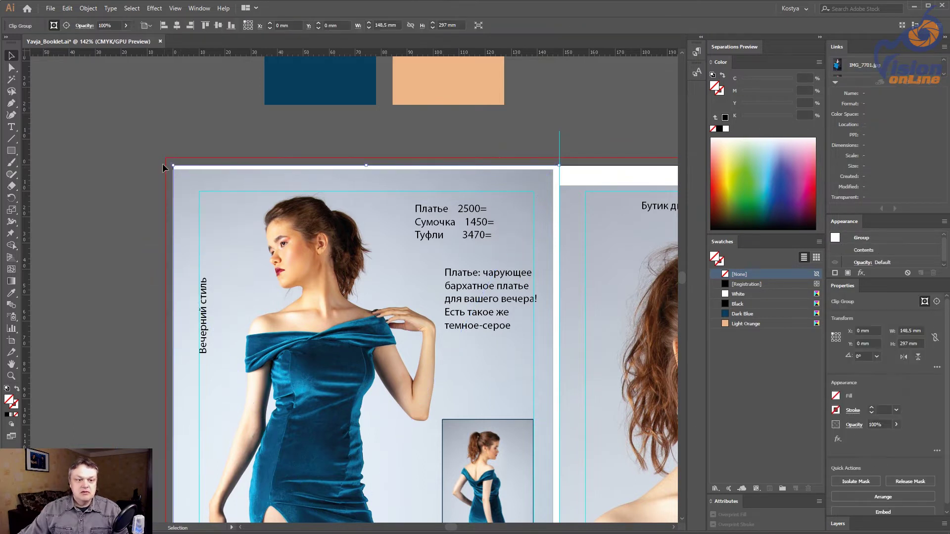
Step: With Direct Selection, pull the clip's top and side edges out to the red bleed line
{"action": "scroll", "coordinate": [163, 164], "scroll_direction": "up", "scroll_amount": 10}
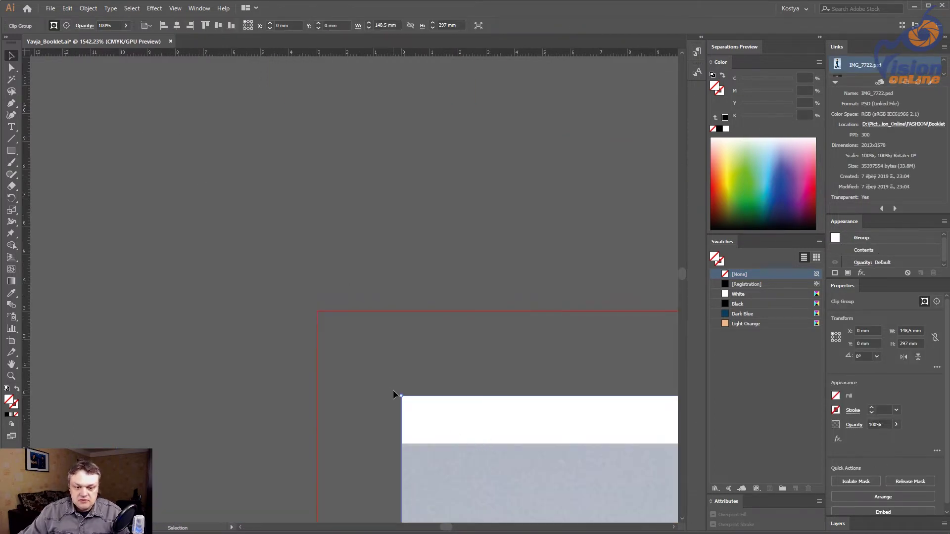
{"action": "left_click", "coordinate": [358, 262]}
{"action": "key", "text": "a"}
{"action": "left_click_drag", "start_coordinate": [443, 396], "coordinate": [436, 311]}
{"action": "mouse_move", "coordinate": [401, 345]}
{"action": "left_mouse_down"}
{"action": "mouse_move", "coordinate": [344, 351]}
{"action": "mouse_move", "coordinate": [315, 343]}
{"action": "left_mouse_up"}
{"action": "left_click", "coordinate": [392, 229]}
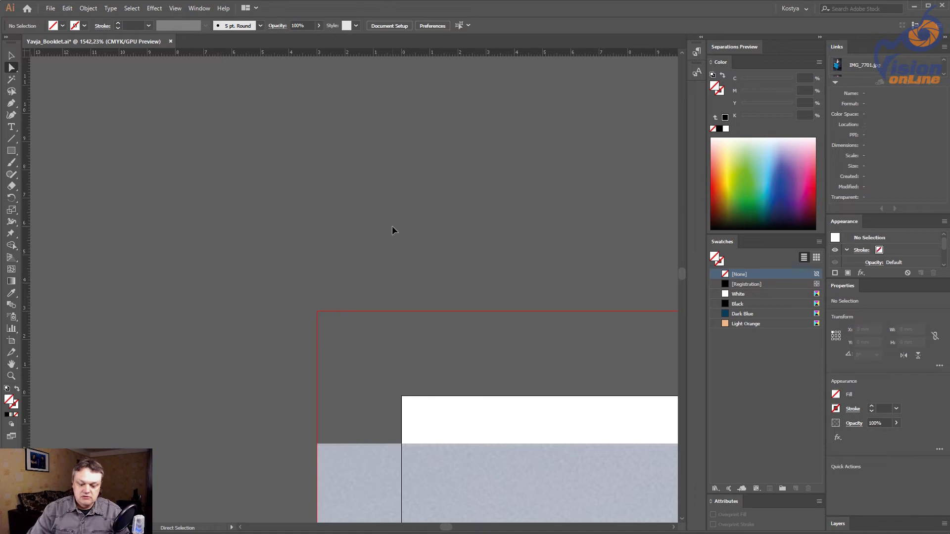
Step: Extend the clip's bottom-left corner to the bleed and check the whole spread
{"action": "key", "text": "ctrl+0"}
{"action": "scroll", "coordinate": [230, 372], "scroll_direction": "down", "scroll_amount": 5}
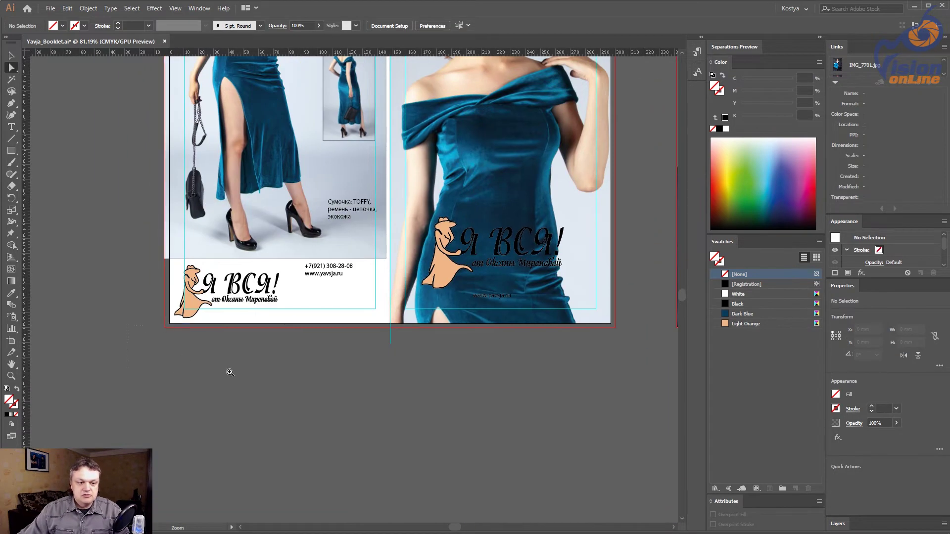
{"action": "left_click_drag", "start_coordinate": [231, 373], "coordinate": [131, 327]}
{"action": "left_click_drag", "start_coordinate": [79, 64], "coordinate": [310, 155]}
{"action": "left_click", "coordinate": [392, 215]}
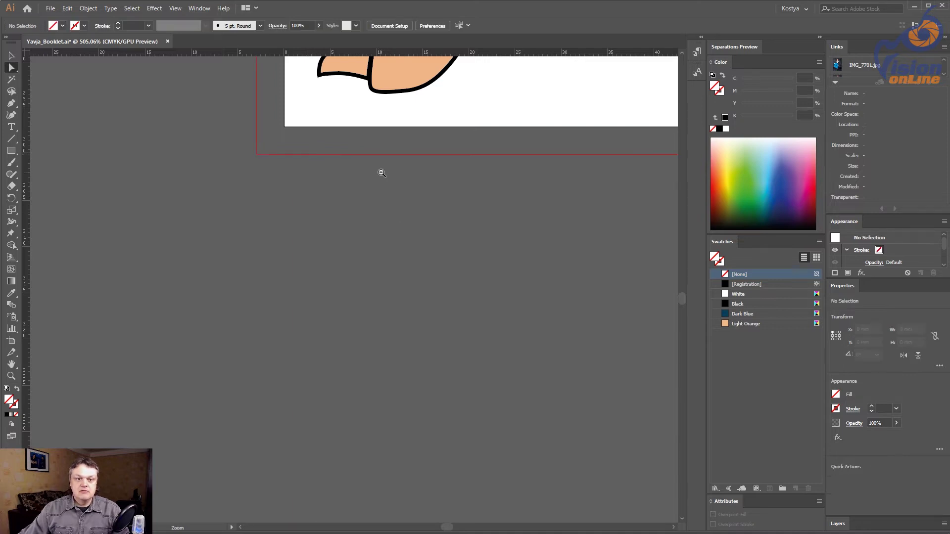
{"action": "key", "text": "ctrl+1"}
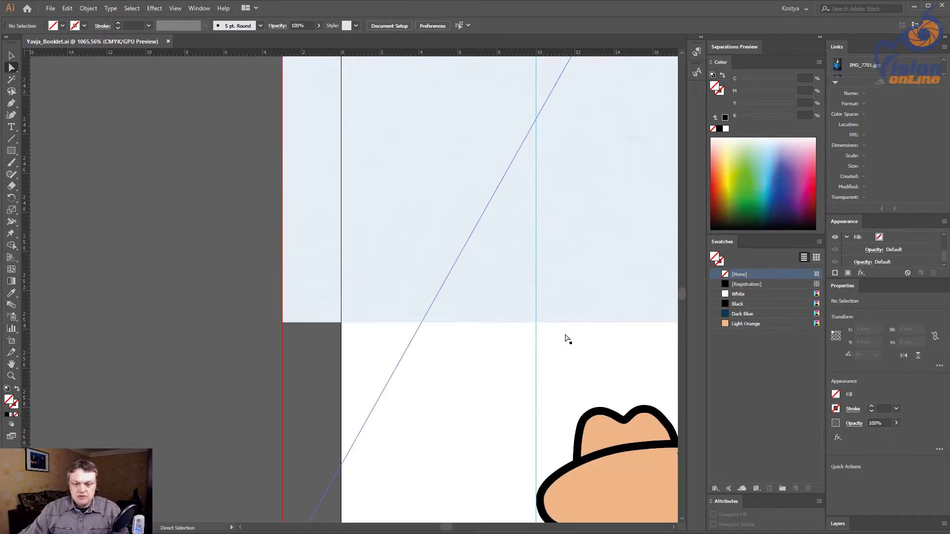
{"action": "key", "text": "ctrl+0"}
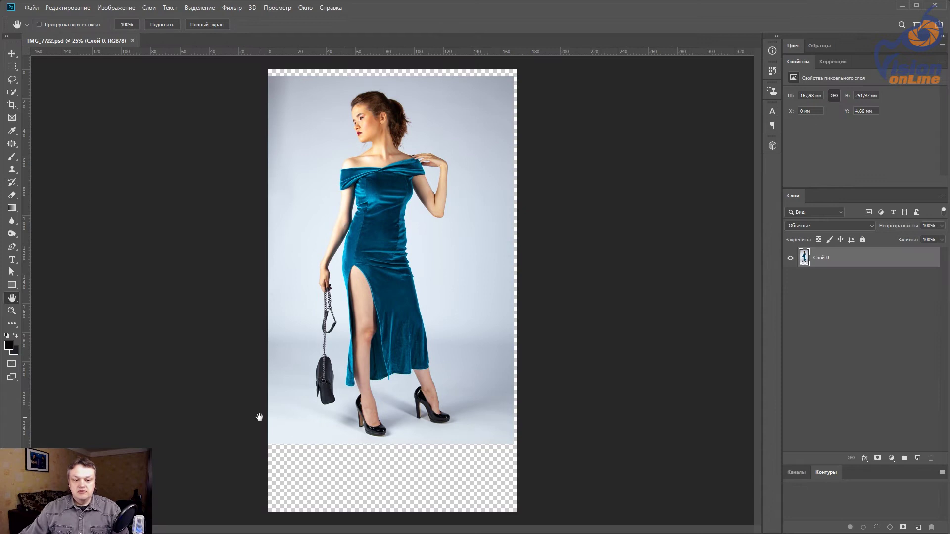
Step: Marquee-select the transparent strip below the photo
{"action": "left_click", "coordinate": [11, 67]}
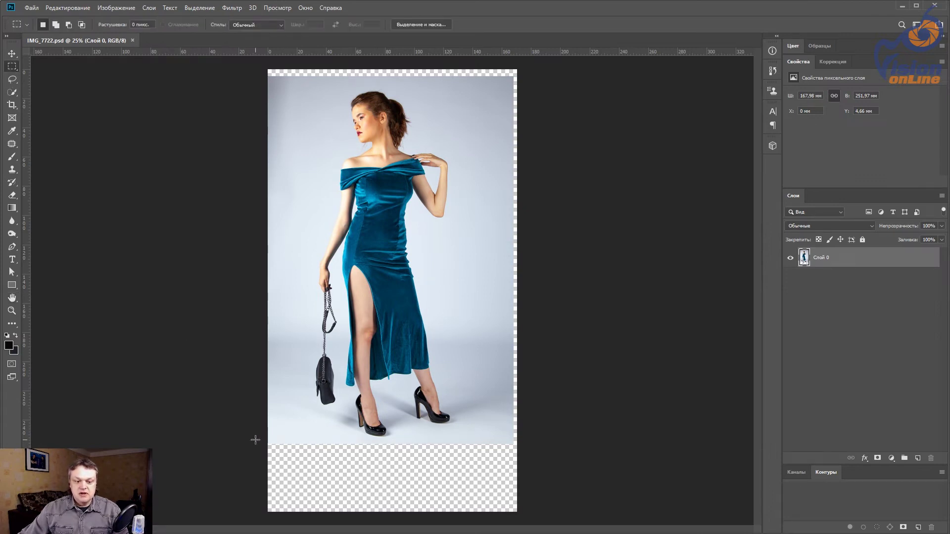
{"action": "left_click_drag", "start_coordinate": [259, 443], "coordinate": [519, 517]}
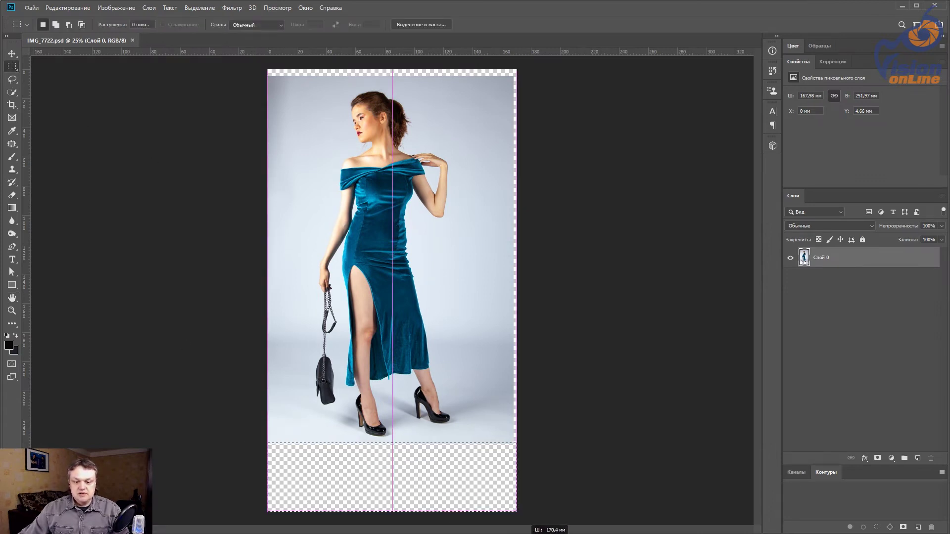
{"action": "left_click", "coordinate": [476, 443], "text": "ctrl"}
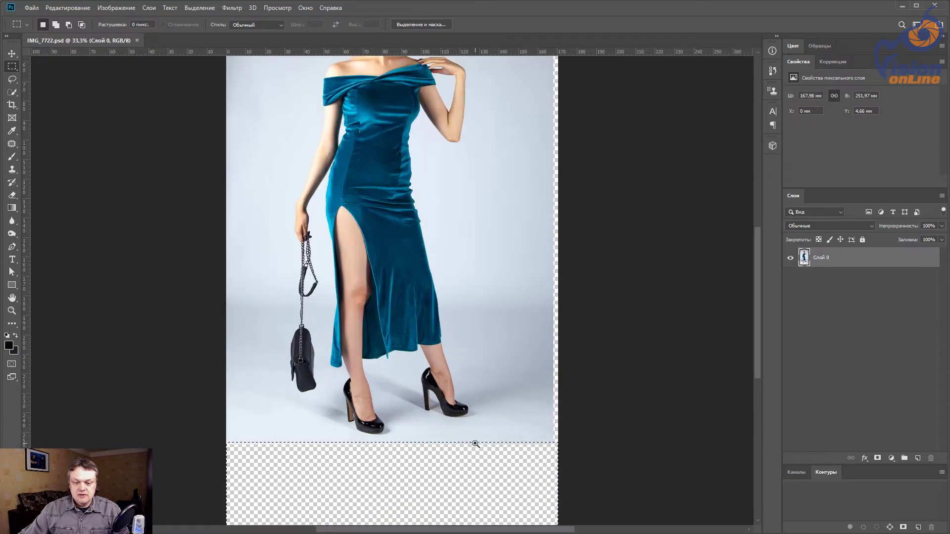
{"action": "left_click", "coordinate": [476, 443], "text": "ctrl"}
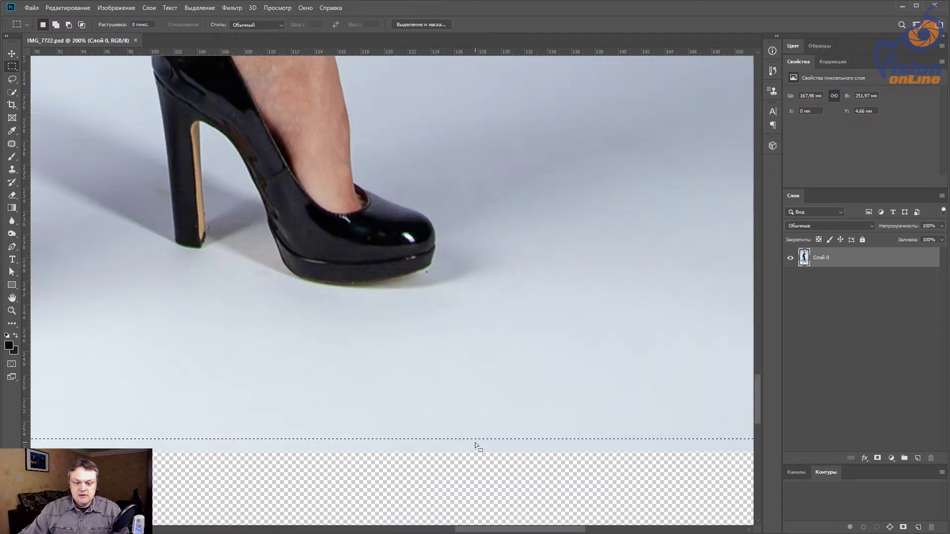
Step: Transform the selection so its top edge meets the photo's bottom edge
{"action": "left_click", "coordinate": [199, 7]}
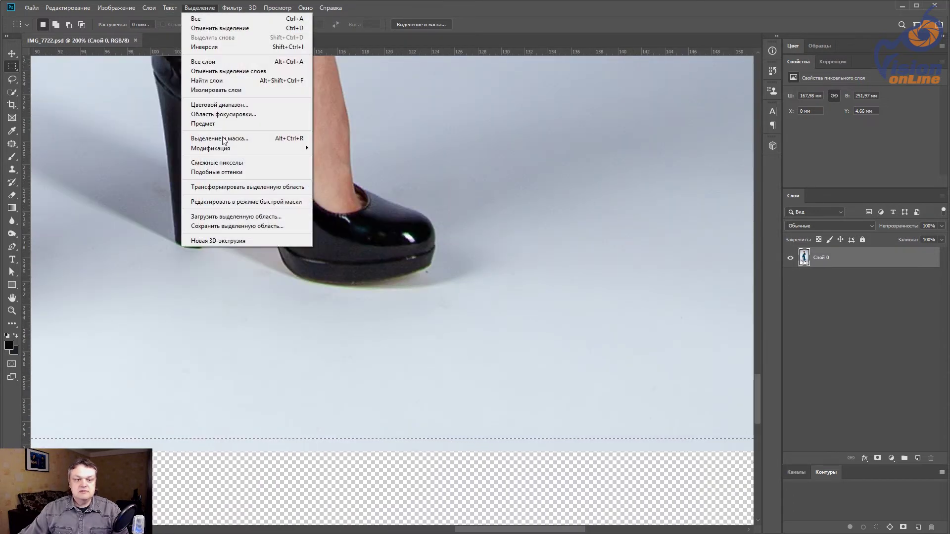
{"action": "left_click", "coordinate": [255, 187]}
{"action": "left_click_drag", "start_coordinate": [272, 421], "coordinate": [467, 411]}
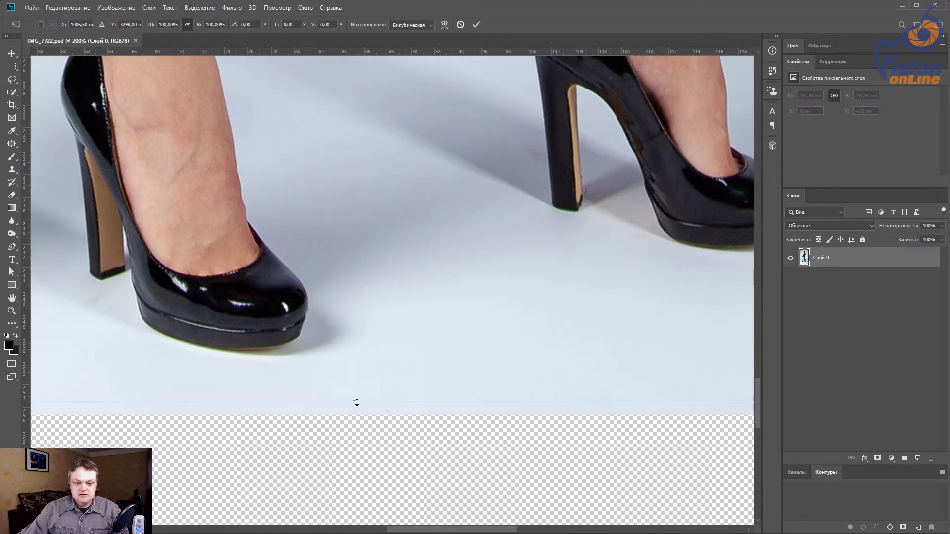
{"action": "left_click_drag", "start_coordinate": [355, 403], "coordinate": [354, 415]}
{"action": "key", "text": "Return"}
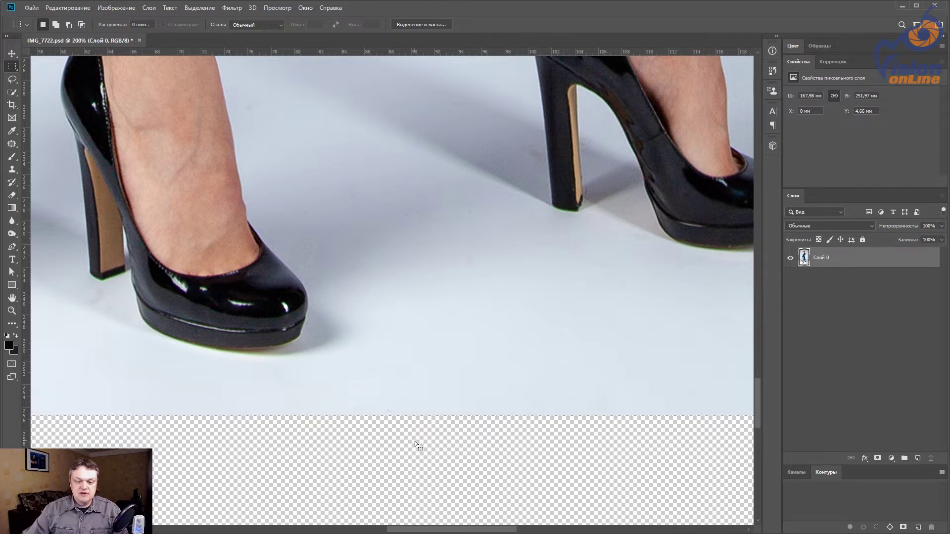
{"action": "left_click_drag", "start_coordinate": [414, 441], "coordinate": [397, 408]}
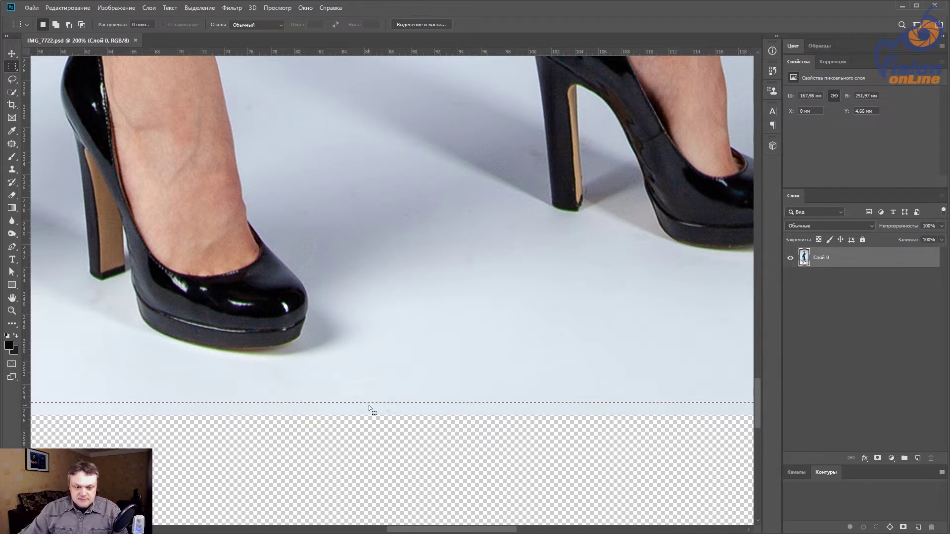
{"action": "left_click", "coordinate": [382, 422], "text": "alt"}
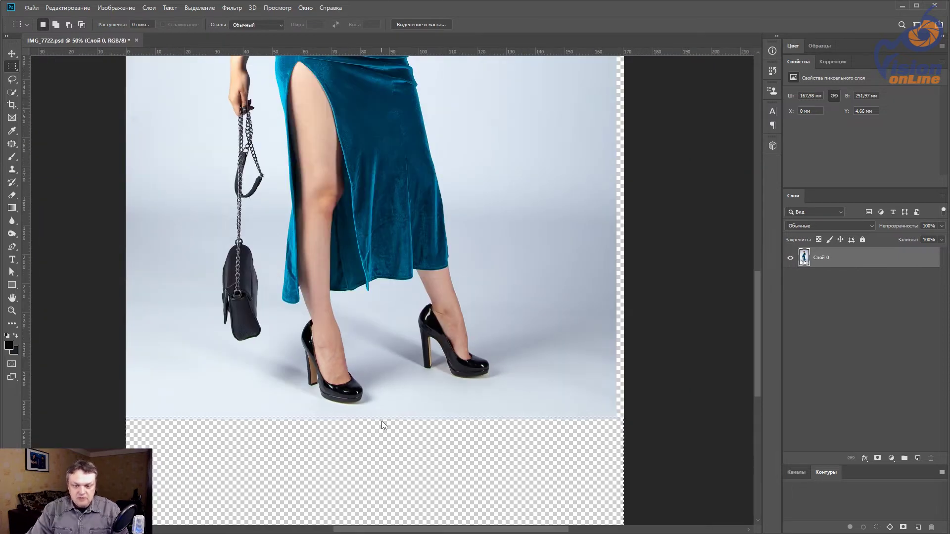
{"action": "left_click", "coordinate": [399, 407], "text": "alt"}
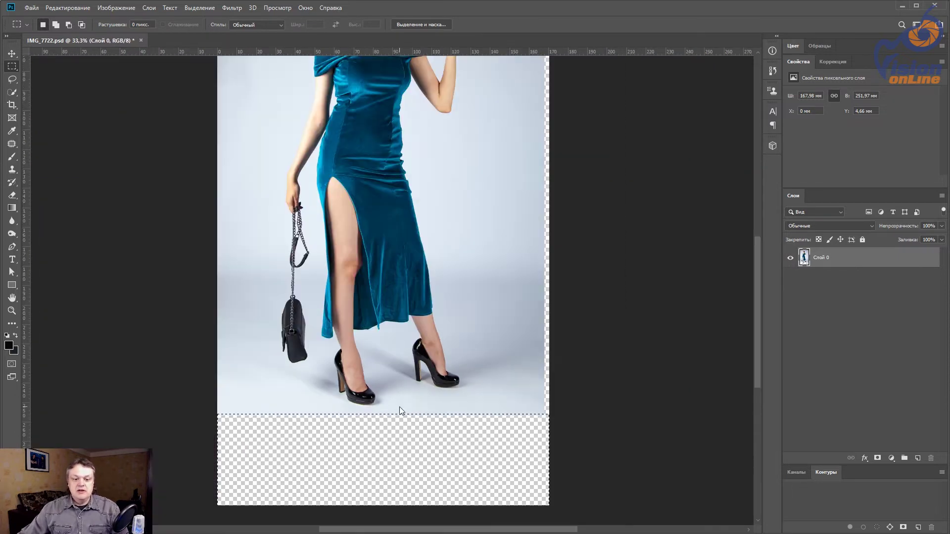
{"action": "left_click", "coordinate": [69, 8]}
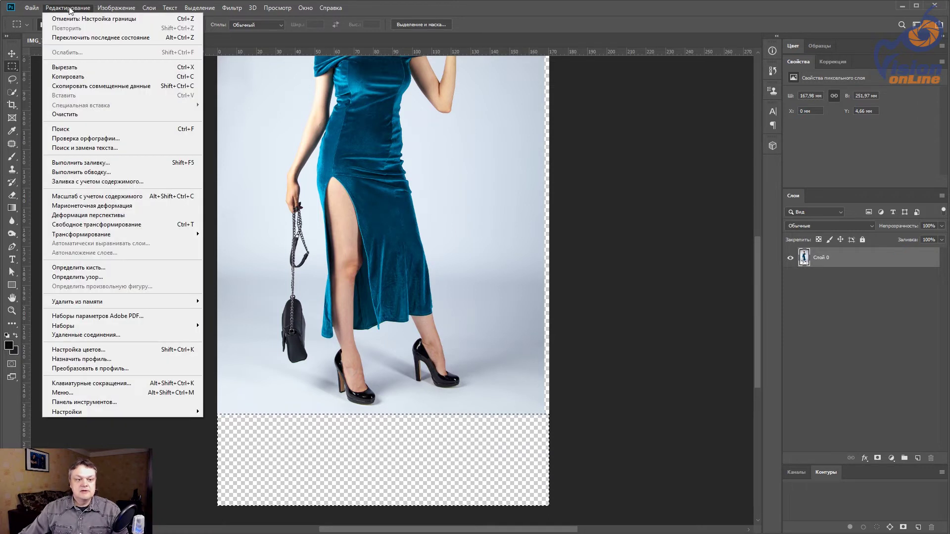
Step: Content-Aware Fill the bottom strip onto a new layer, then start a fill for the right-edge strip
{"action": "left_click", "coordinate": [109, 182]}
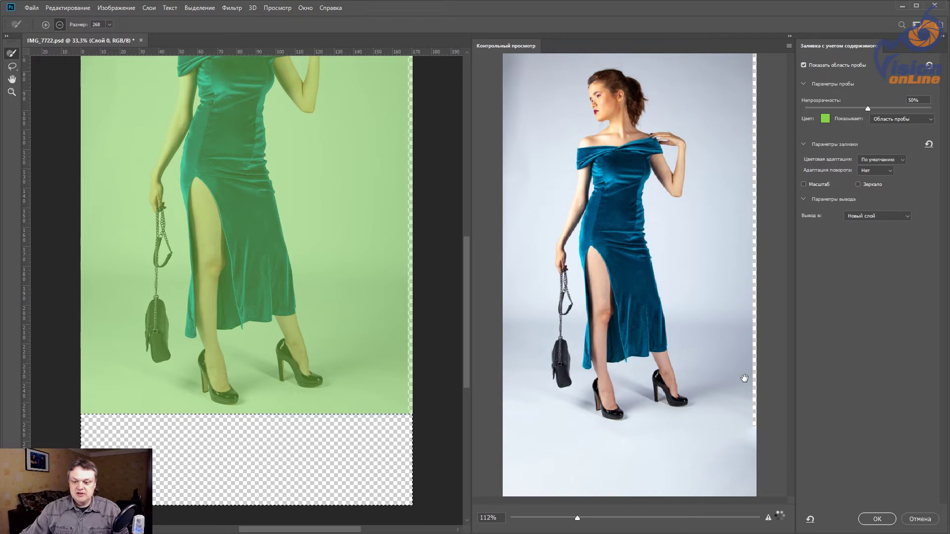
{"action": "left_click", "coordinate": [878, 519]}
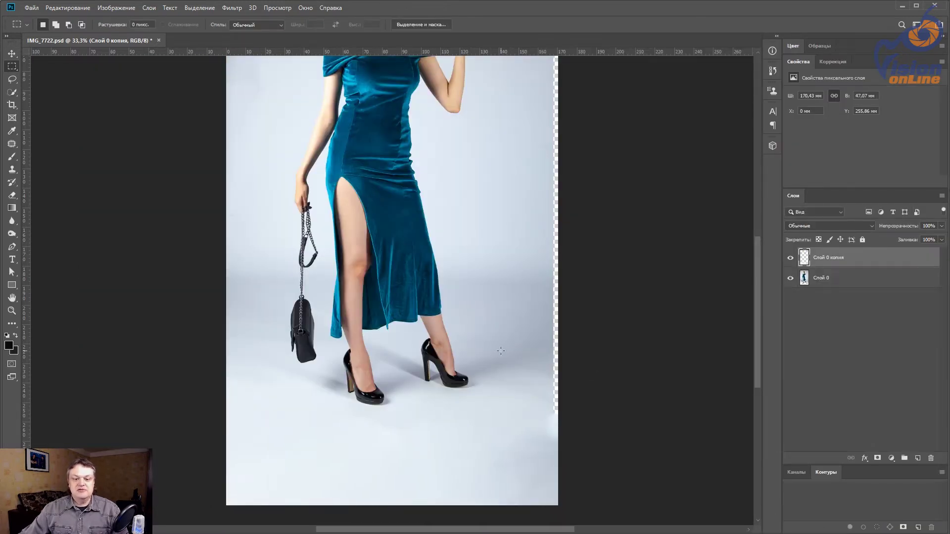
{"action": "scroll", "coordinate": [491, 357], "scroll_direction": "up", "scroll_amount": 2}
{"action": "scroll", "coordinate": [485, 412], "scroll_direction": "right", "scroll_amount": 3}
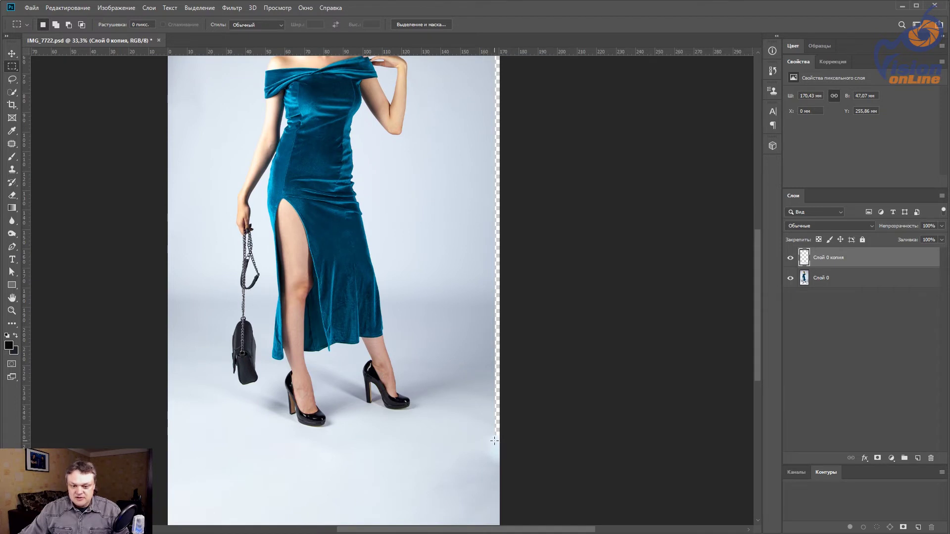
{"action": "scroll", "coordinate": [628, 165], "scroll_direction": "up", "scroll_amount": 5}
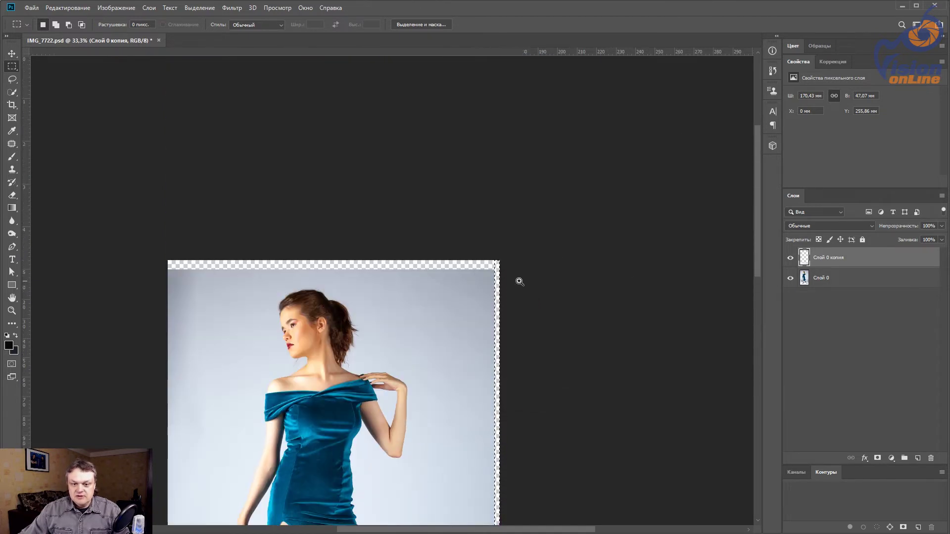
{"action": "scroll", "coordinate": [520, 282], "scroll_direction": "down", "scroll_amount": 2}
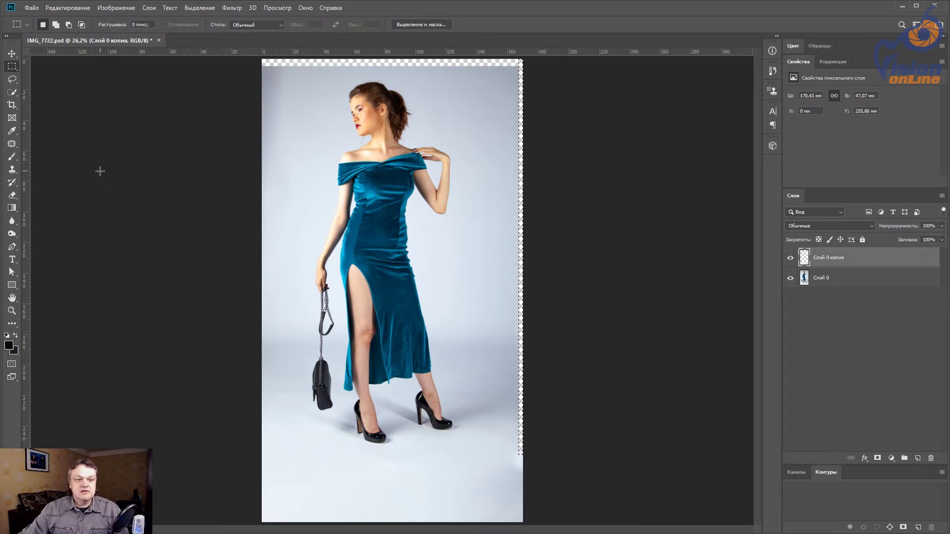
{"action": "left_click", "coordinate": [68, 8]}
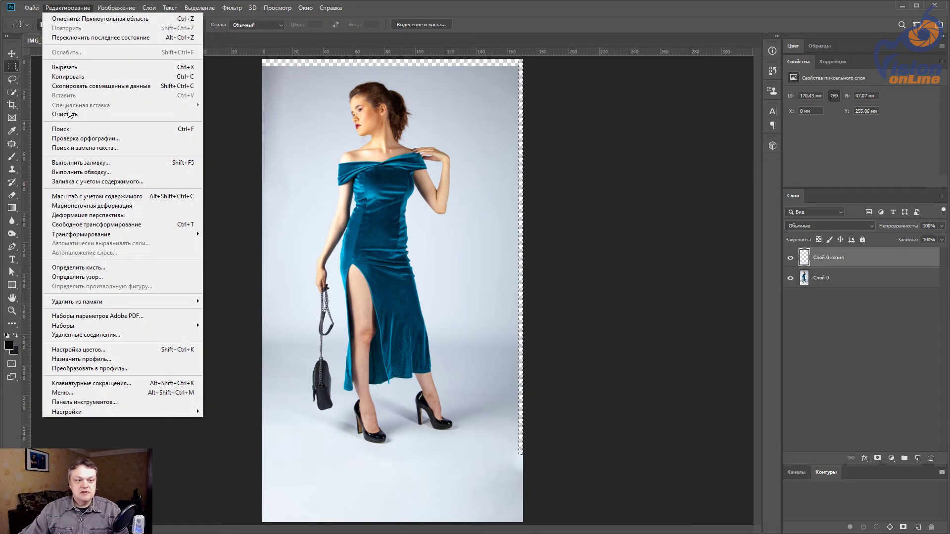
{"action": "left_click", "coordinate": [83, 182]}
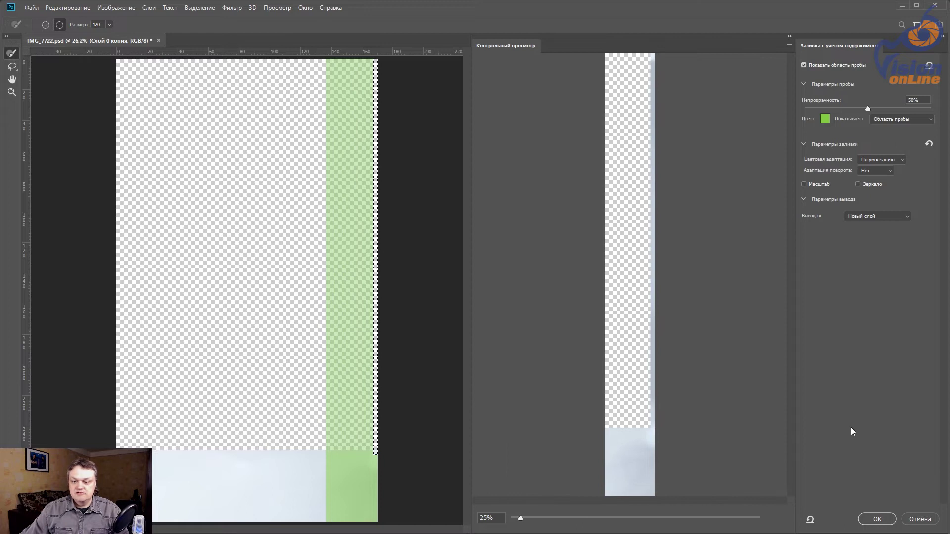
Step: From layer Слой 0, Content-Aware Fill the right-edge strip onto new layer Слой 0 копия 2
{"action": "key", "text": "Escape"}
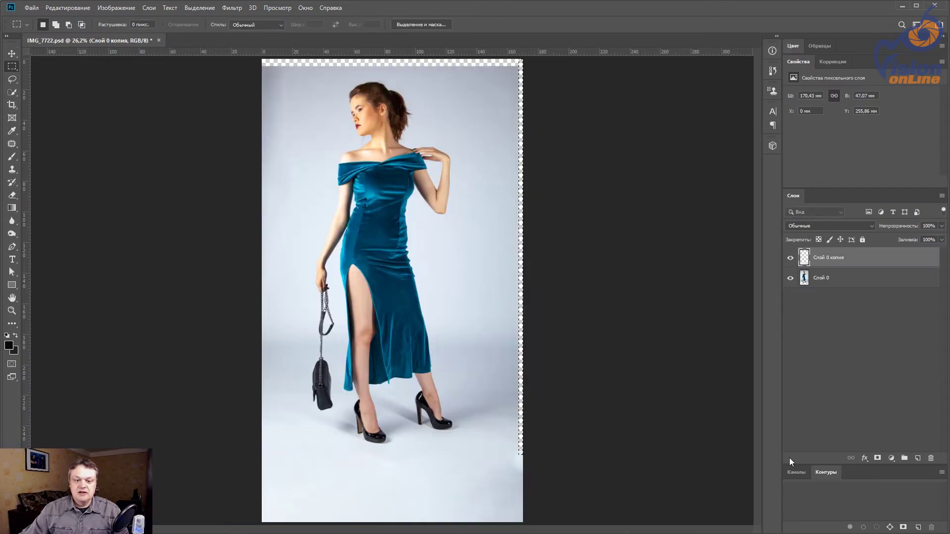
{"action": "left_click", "coordinate": [843, 278]}
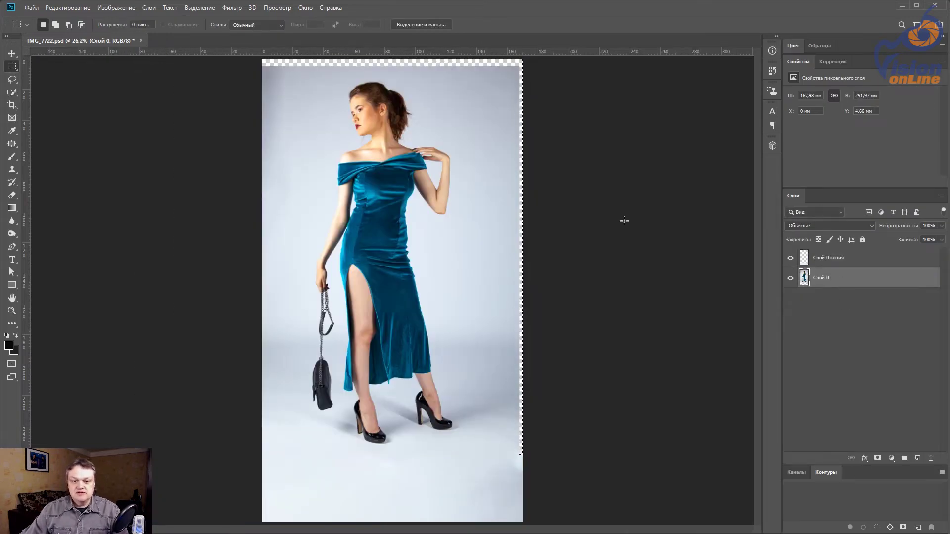
{"action": "left_click", "coordinate": [61, 8]}
{"action": "left_click", "coordinate": [105, 182]}
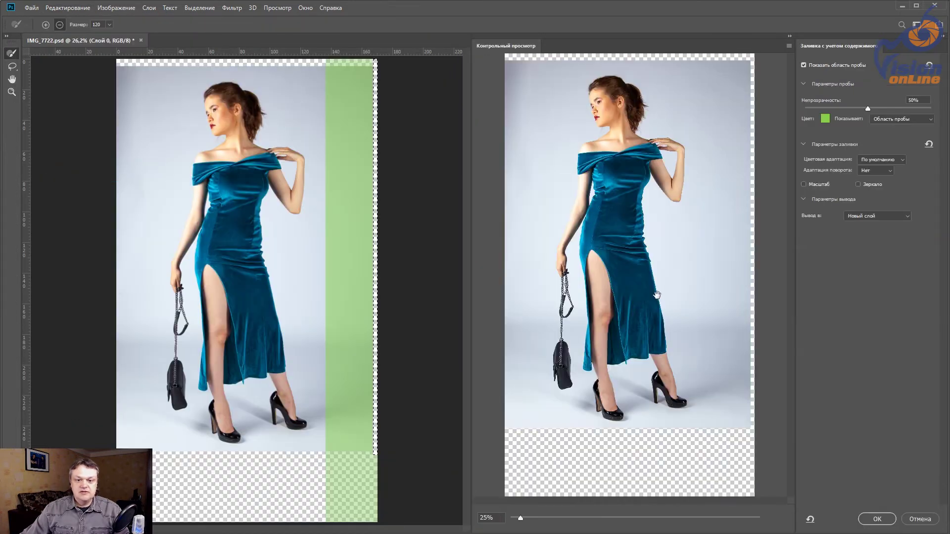
{"action": "left_click", "coordinate": [877, 519]}
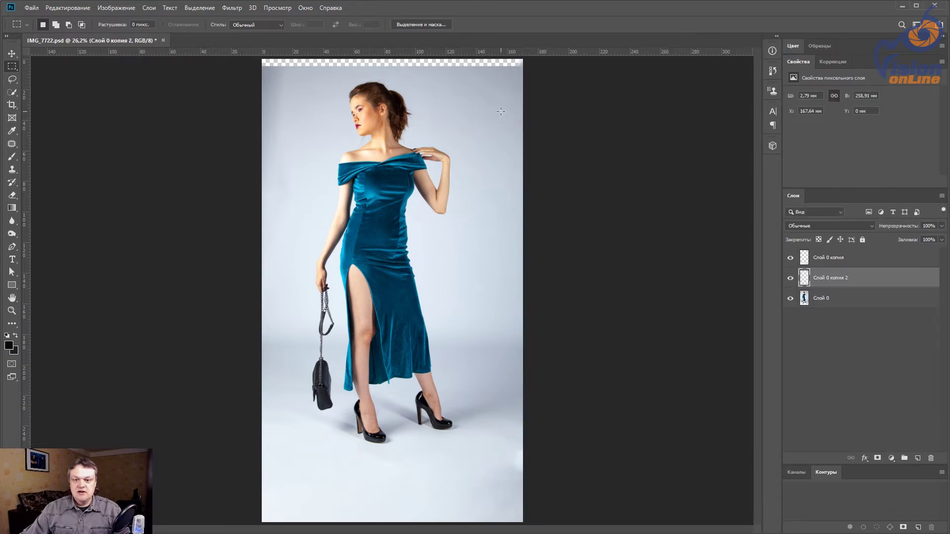
Step: Marquee-select the empty strip along the top and nudge it up to the edge
{"action": "left_click", "coordinate": [475, 99], "text": "ctrl"}
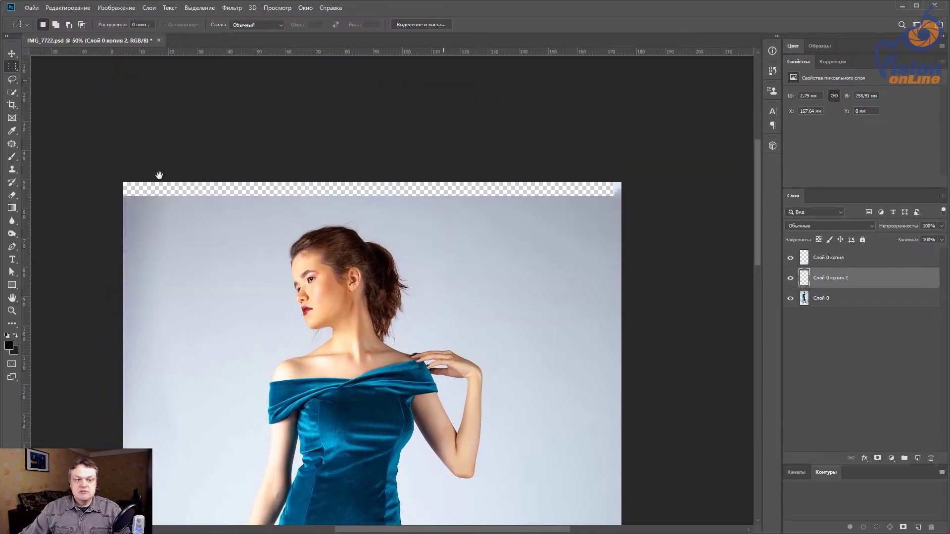
{"action": "left_click_drag", "start_coordinate": [124, 210], "coordinate": [138, 199]}
{"action": "left_click_drag", "start_coordinate": [625, 133], "coordinate": [671, 124]}
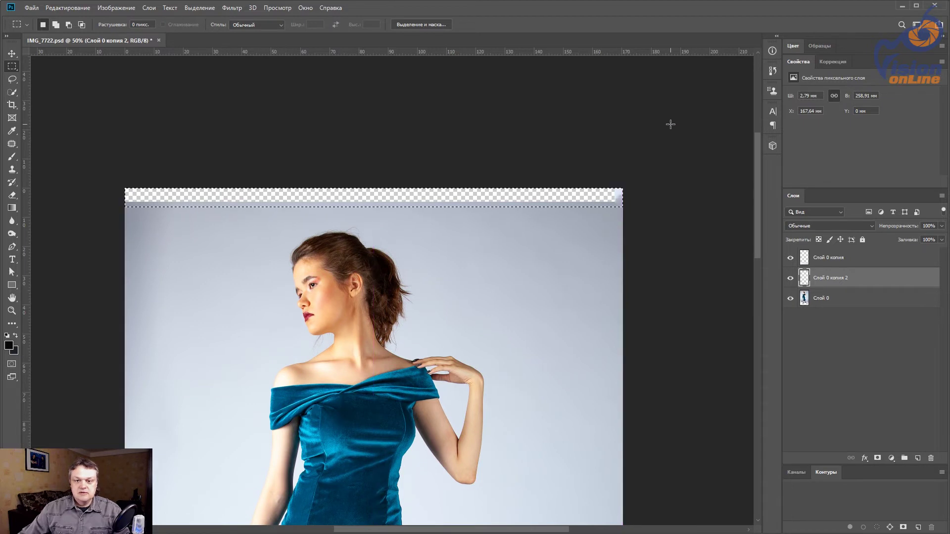
{"action": "key", "text": "shift+Up"}
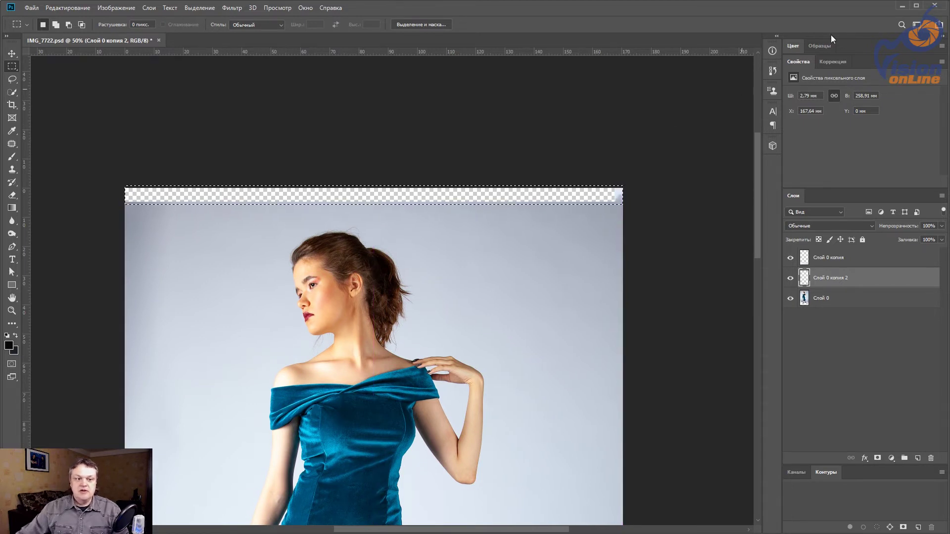
Step: Content-Aware Fill the top strip from Слой 0 onto new layer Слой 0 копия 3
{"action": "scroll", "coordinate": [305, 204], "scroll_direction": "up", "scroll_amount": 2}
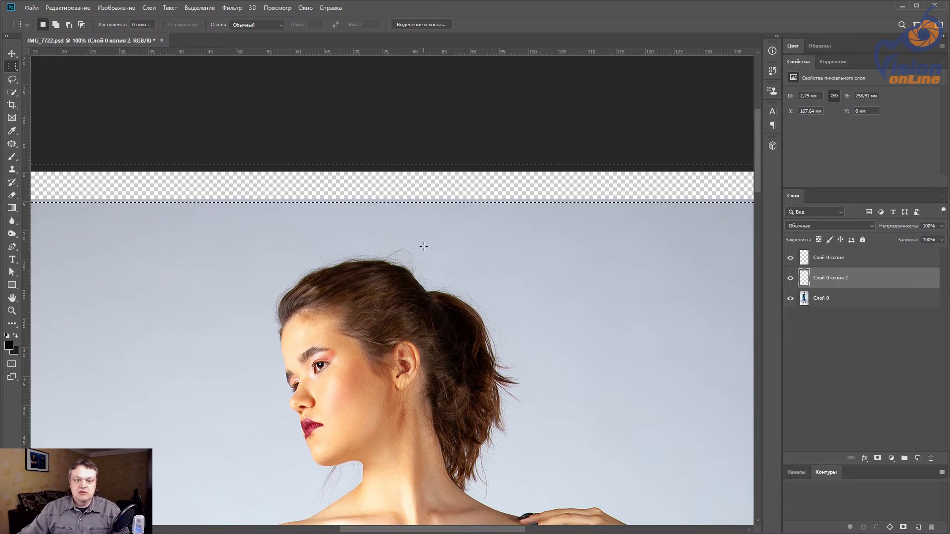
{"action": "scroll", "coordinate": [431, 268], "scroll_direction": "down", "scroll_amount": 1}
{"action": "scroll", "coordinate": [430, 268], "scroll_direction": "down", "scroll_amount": 1}
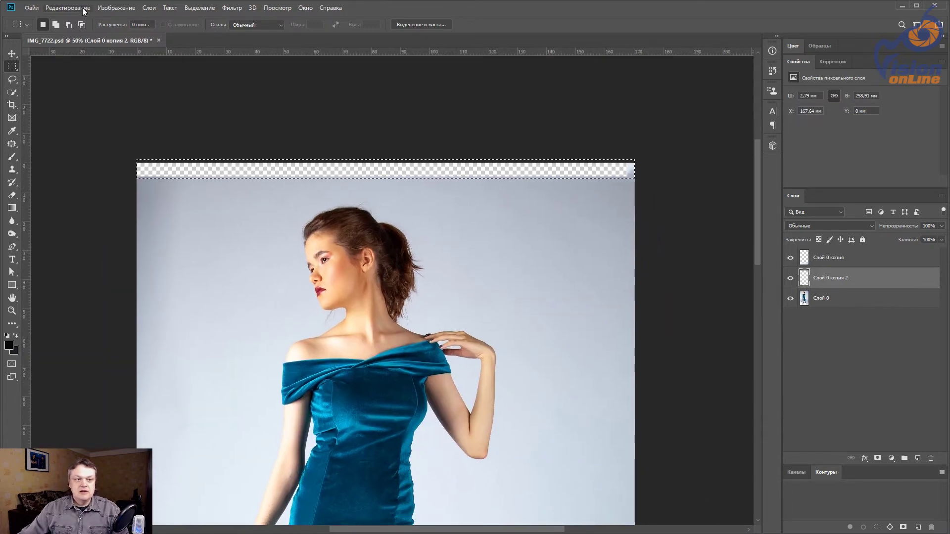
{"action": "left_click", "coordinate": [68, 8]}
{"action": "left_click", "coordinate": [96, 181]}
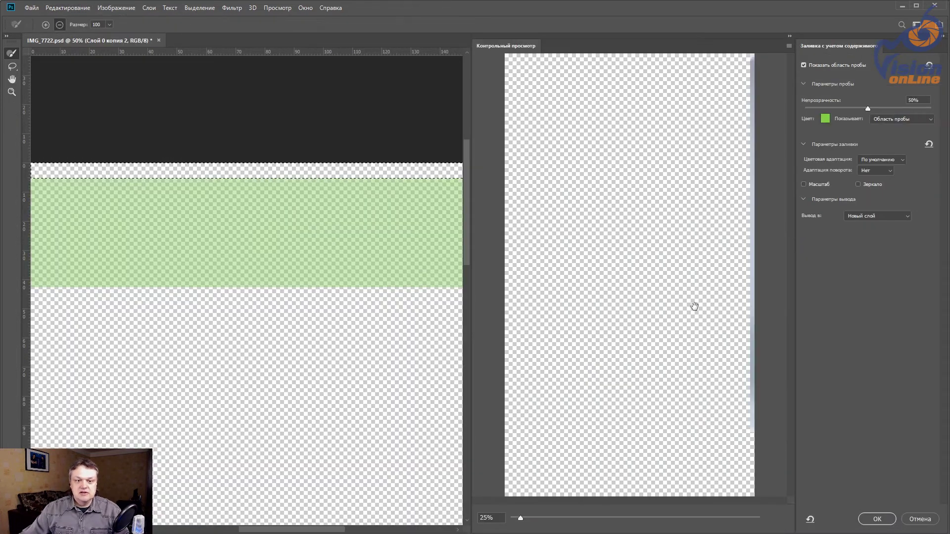
{"action": "left_click", "coordinate": [872, 518]}
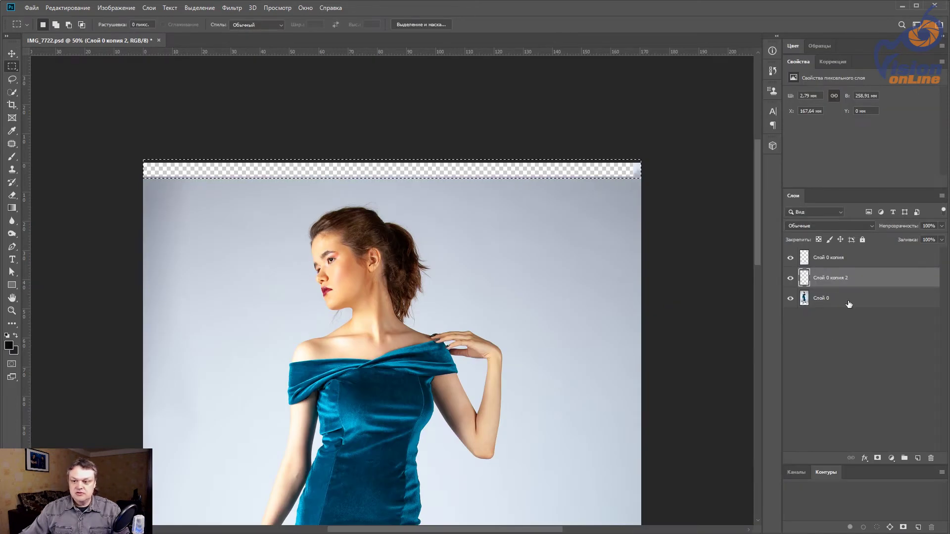
{"action": "left_click", "coordinate": [849, 297]}
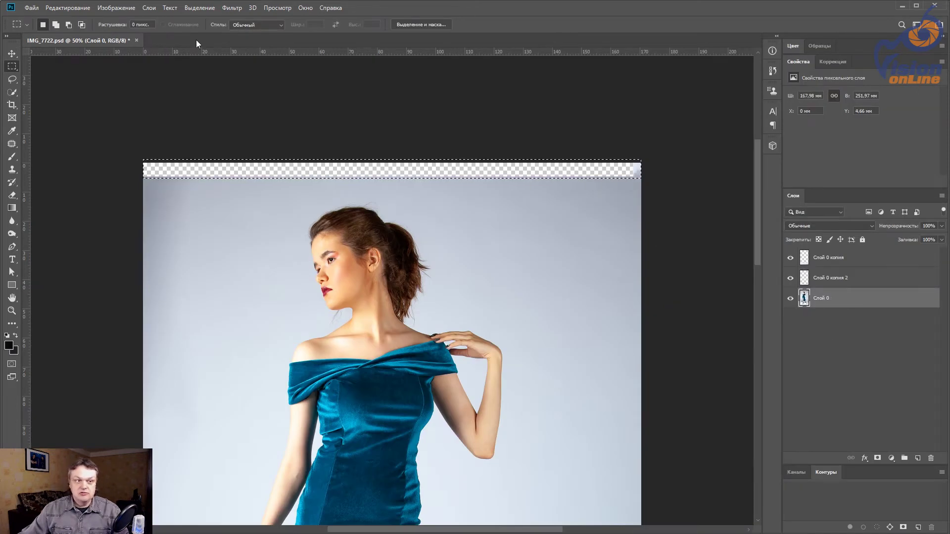
{"action": "left_click", "coordinate": [91, 8]}
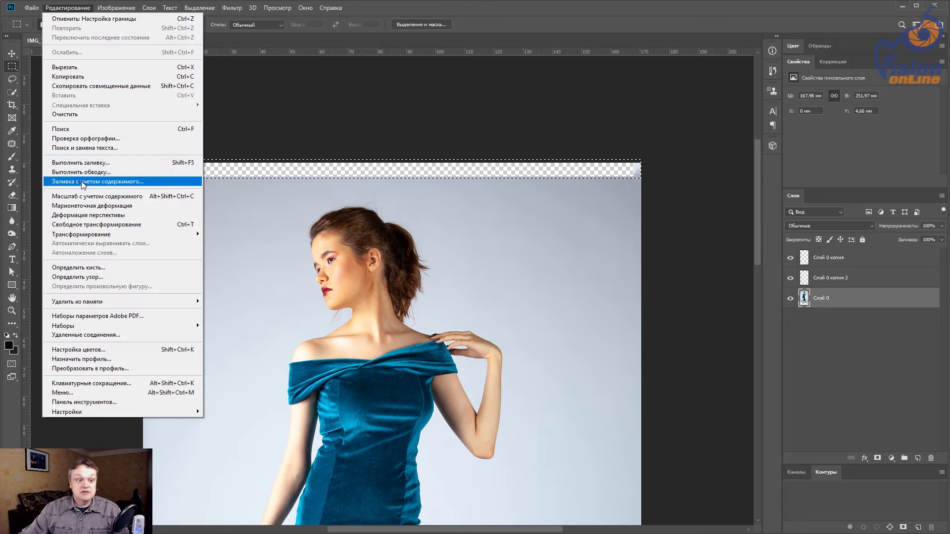
{"action": "left_click", "coordinate": [82, 181]}
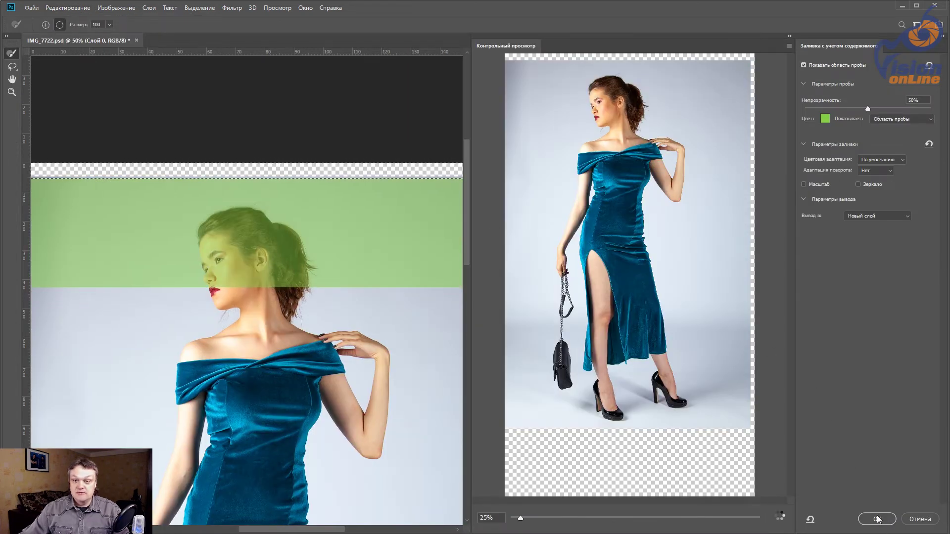
{"action": "left_click", "coordinate": [880, 517]}
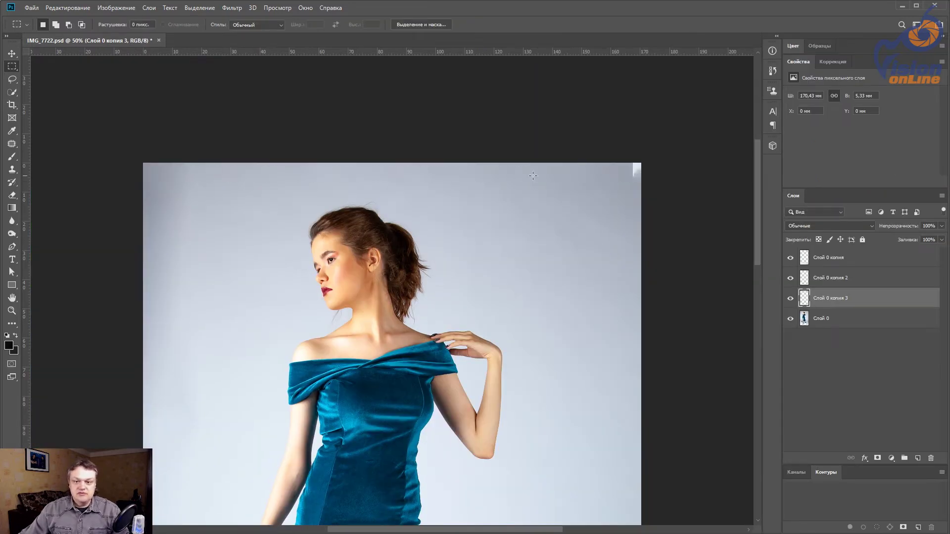
Step: Clone Stamp at size 35 grey backdrop over the white top-right corner patch on both fill layers
{"action": "scroll", "coordinate": [638, 169], "scroll_direction": "up", "scroll_amount": 4}
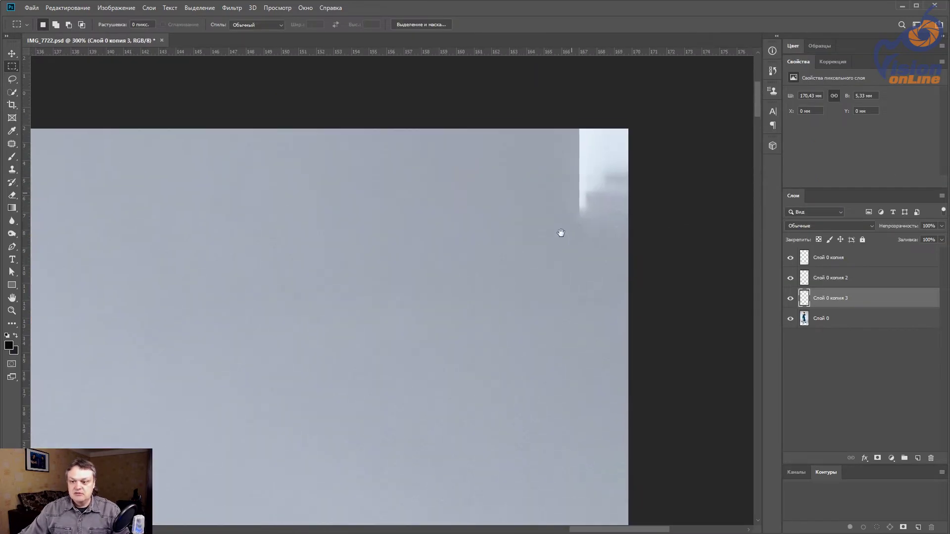
{"action": "left_click", "coordinate": [894, 322]}
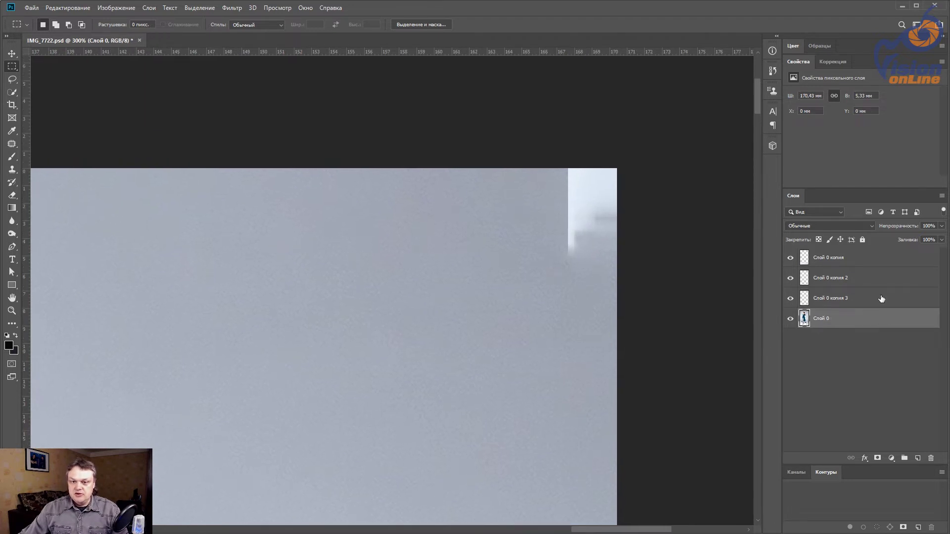
{"action": "left_click", "coordinate": [881, 299]}
{"action": "key", "text": "s"}
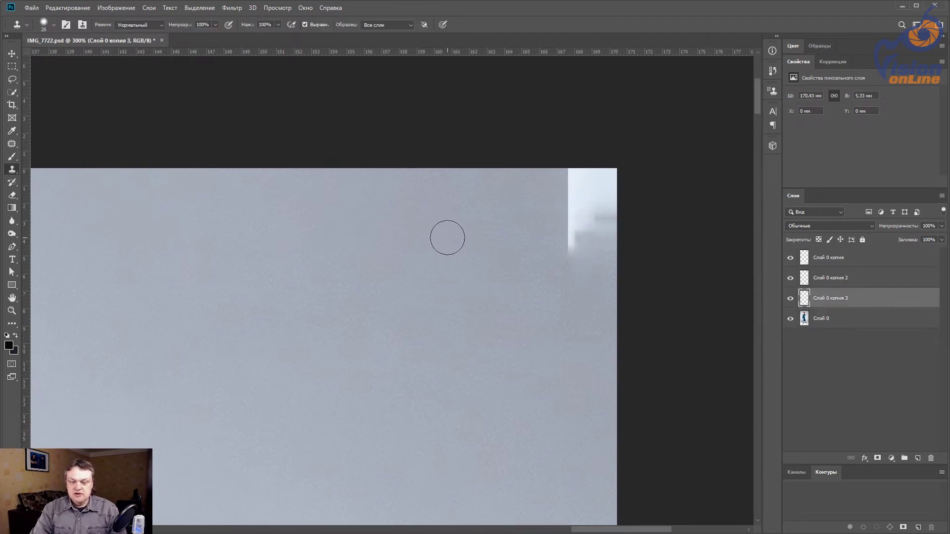
{"action": "key", "text": "bracketright"}
{"action": "left_click", "coordinate": [531, 249], "text": "alt"}
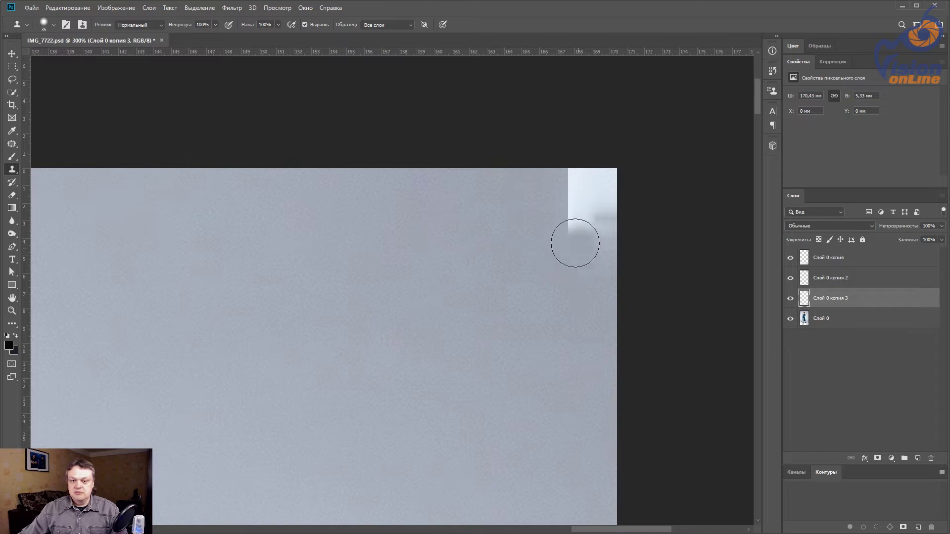
{"action": "left_click_drag", "start_coordinate": [577, 242], "coordinate": [582, 189]}
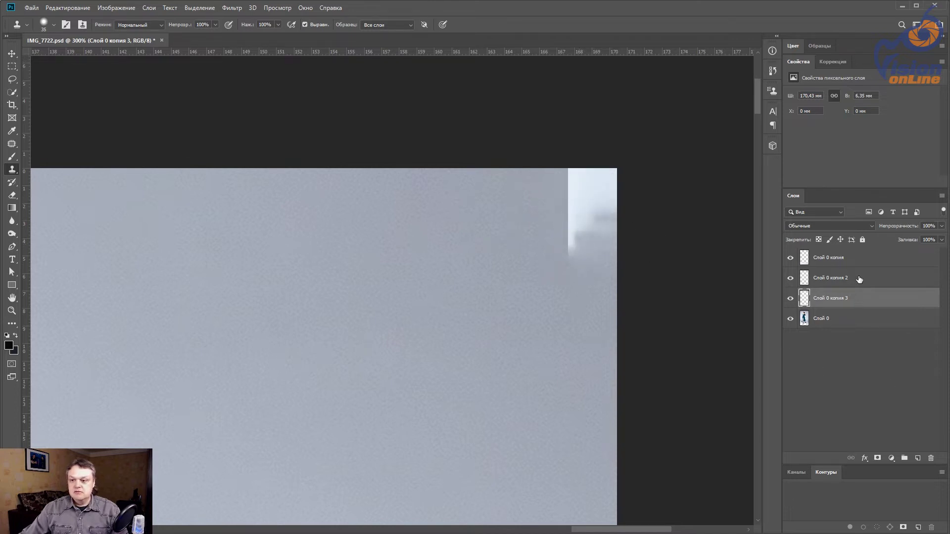
{"action": "left_click", "coordinate": [858, 258]}
{"action": "left_click", "coordinate": [487, 267], "text": "alt"}
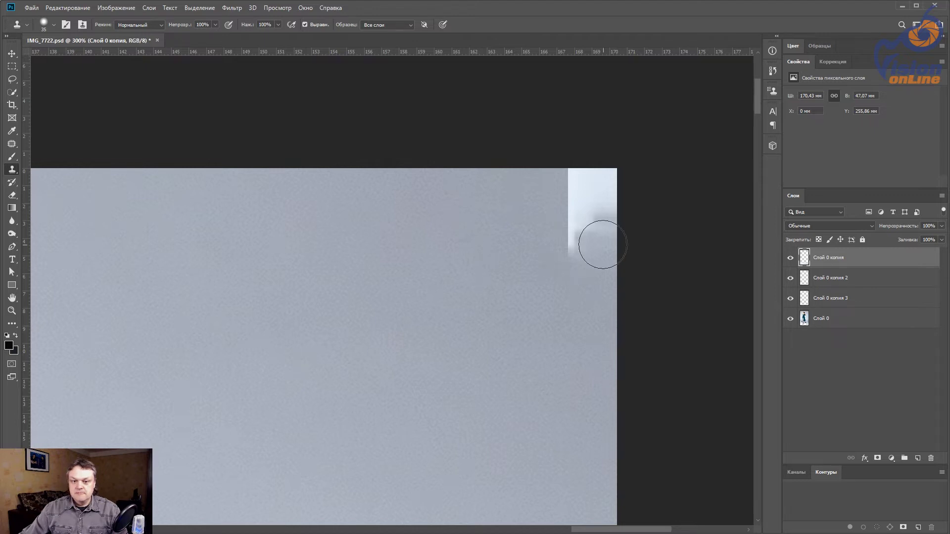
{"action": "mouse_move", "coordinate": [600, 244]}
{"action": "left_mouse_down"}
{"action": "mouse_move", "coordinate": [601, 198]}
{"action": "mouse_move", "coordinate": [596, 260]}
{"action": "left_mouse_up"}
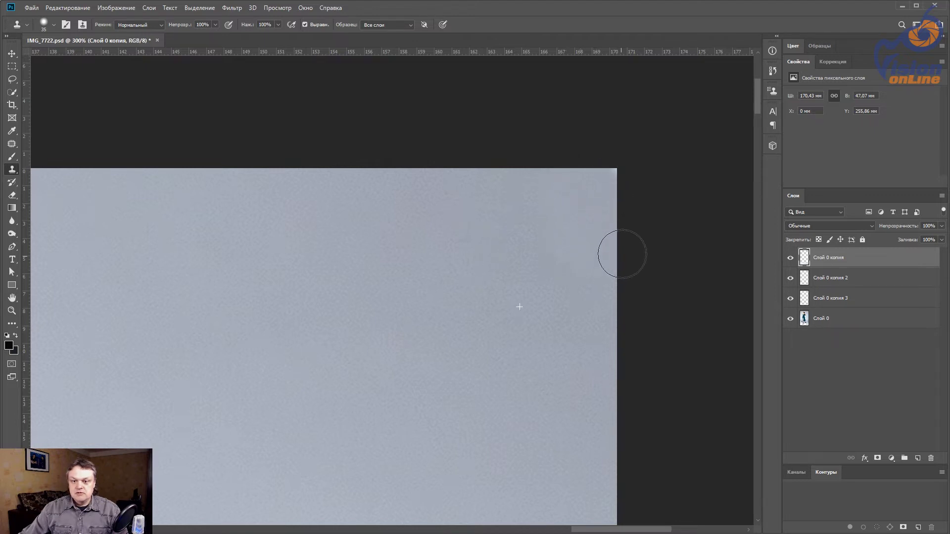
{"action": "key", "text": "ctrl+0"}
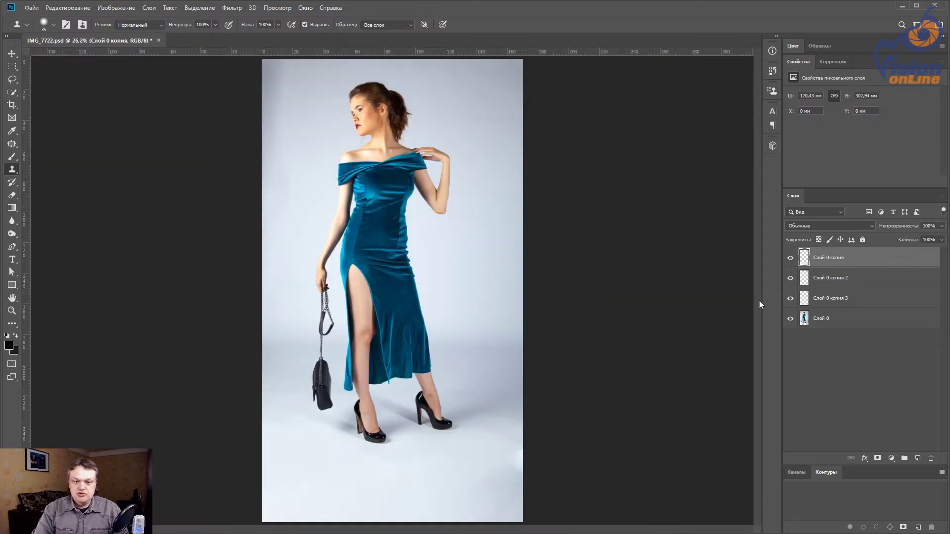
Step: Choose the Patch tool and make the base layer Слой 0 active
{"action": "left_click_drag", "start_coordinate": [520, 469], "coordinate": [568, 337]}
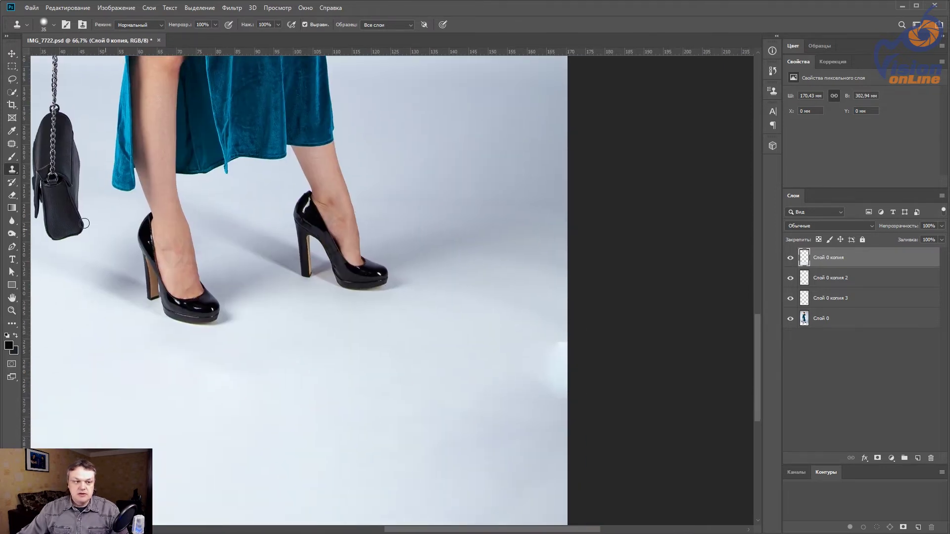
{"action": "left_click", "coordinate": [13, 144]}
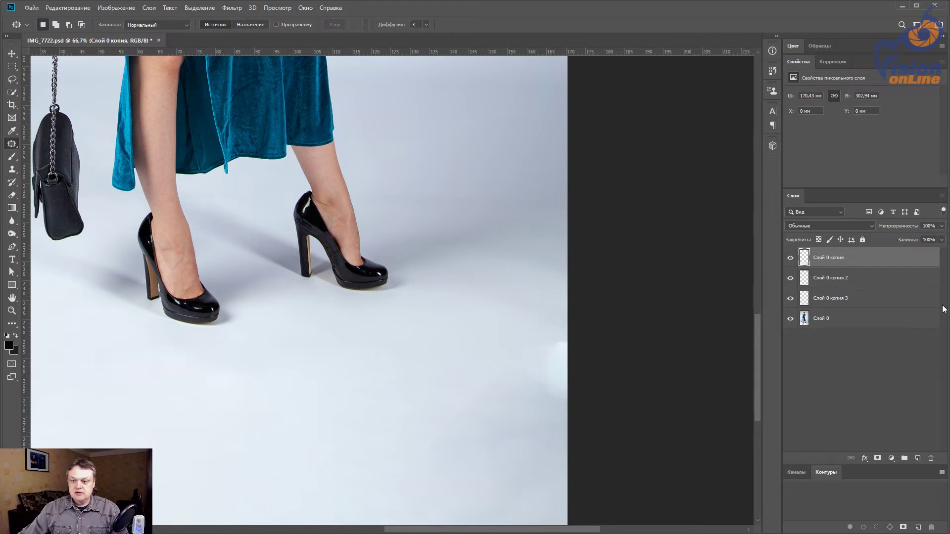
{"action": "left_click", "coordinate": [898, 316]}
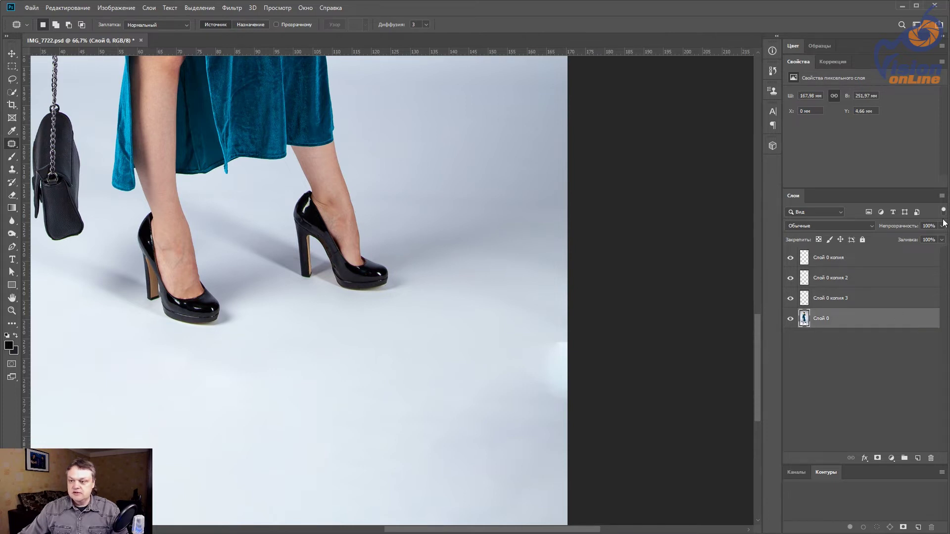
{"action": "key", "text": "ctrl+0"}
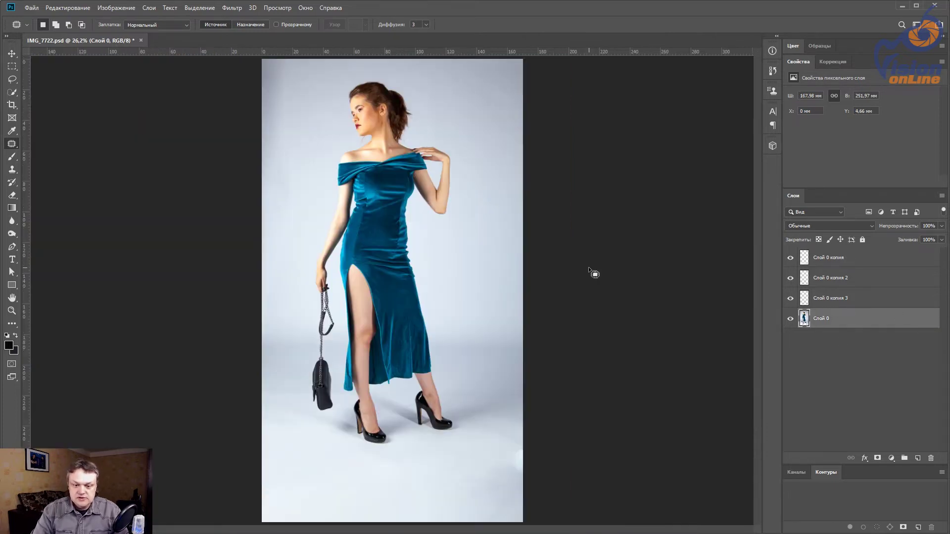
{"action": "scroll", "coordinate": [515, 457], "scroll_direction": "up", "scroll_amount": 1}
{"action": "scroll", "coordinate": [615, 443], "scroll_direction": "up", "scroll_amount": 1}
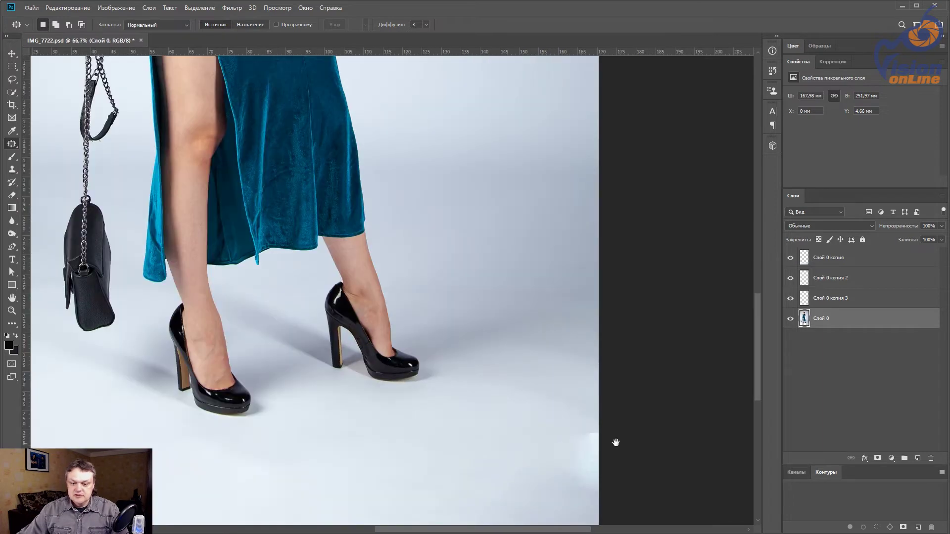
{"action": "scroll", "coordinate": [615, 443], "scroll_direction": "up", "scroll_amount": 1}
Step: Check each fill layer's visibility, then Merge Visible into a single layer
{"action": "left_click", "coordinate": [790, 298]}
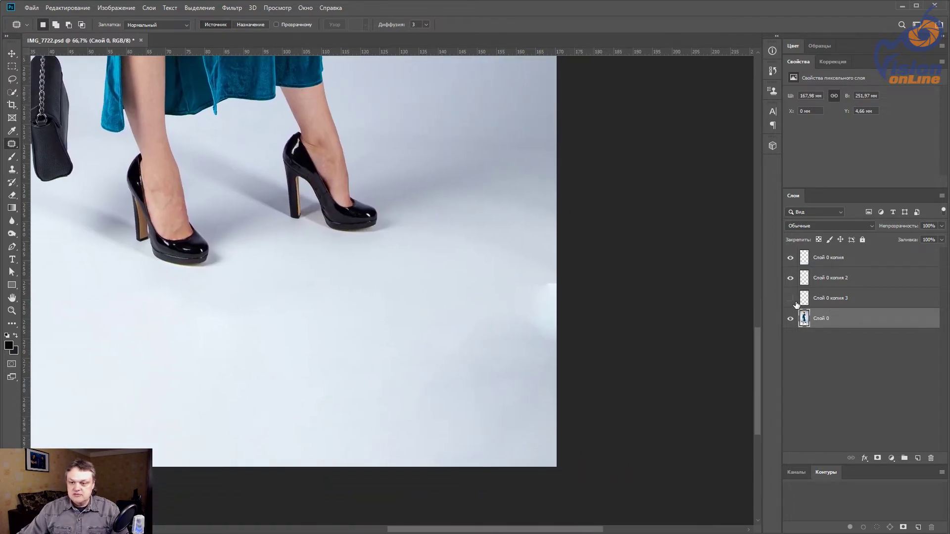
{"action": "left_click", "coordinate": [792, 279]}
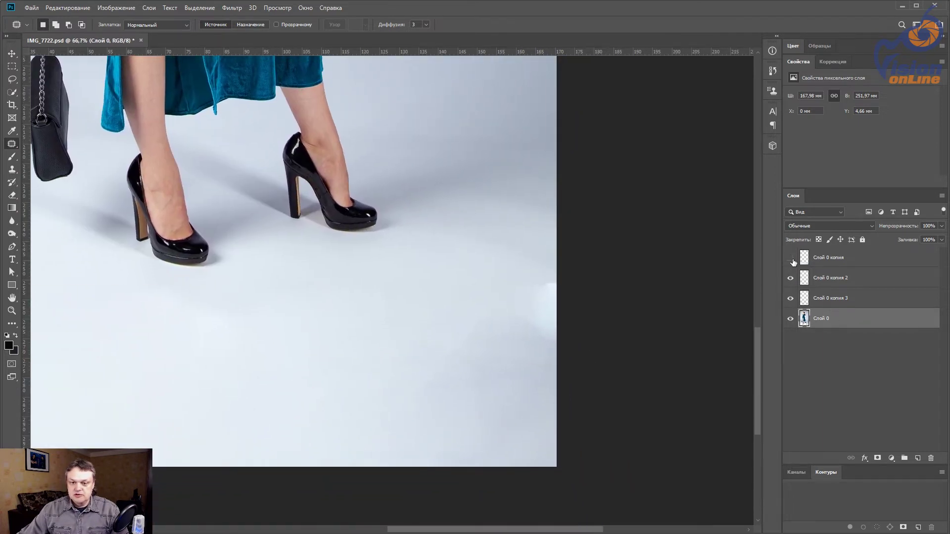
{"action": "left_click", "coordinate": [790, 258]}
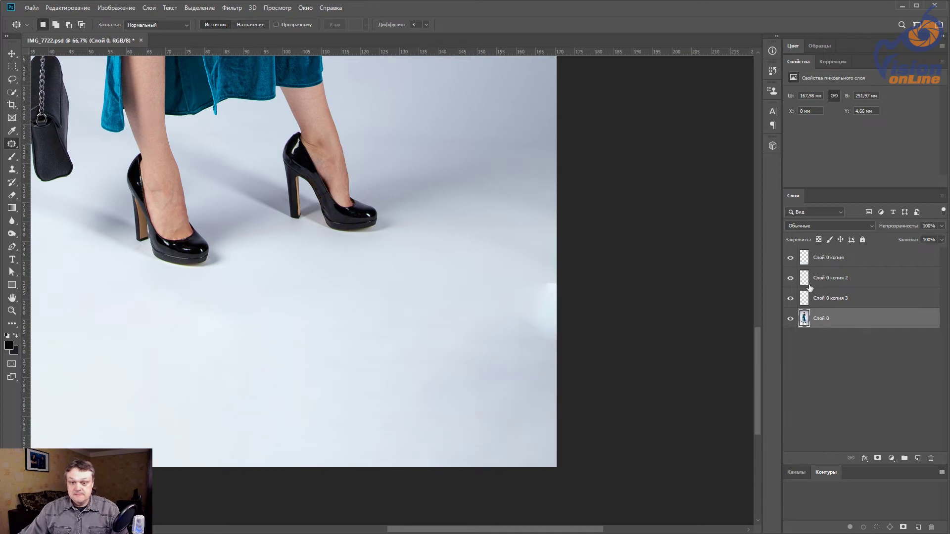
{"action": "left_click", "coordinate": [944, 197]}
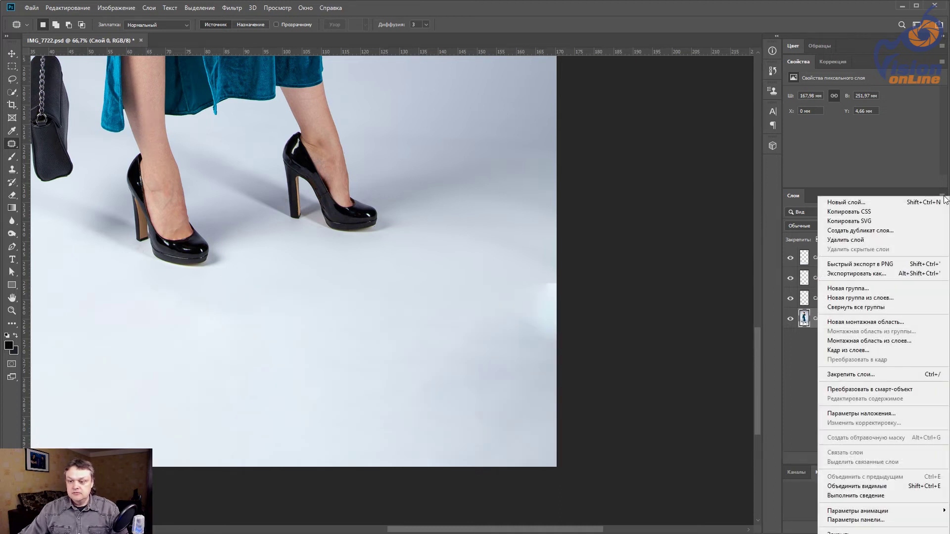
{"action": "left_click", "coordinate": [866, 486]}
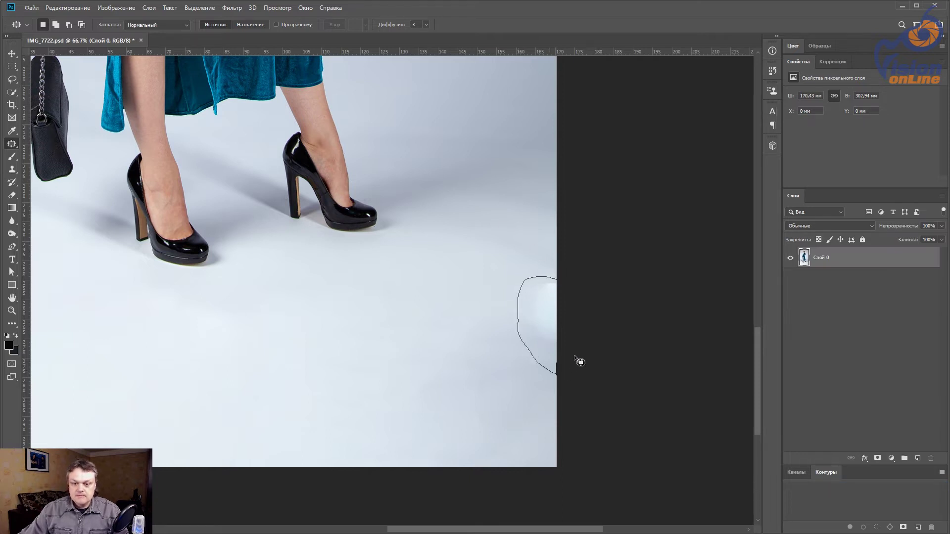
Step: Patch the bright blotch at the floor's right edge with clean floor and save IMG_7722.psd
{"action": "left_click_drag", "start_coordinate": [566, 272], "coordinate": [564, 275]}
{"action": "mouse_move", "coordinate": [522, 314]}
{"action": "left_mouse_down"}
{"action": "mouse_move", "coordinate": [437, 332]}
{"action": "mouse_move", "coordinate": [450, 294]}
{"action": "left_mouse_up"}
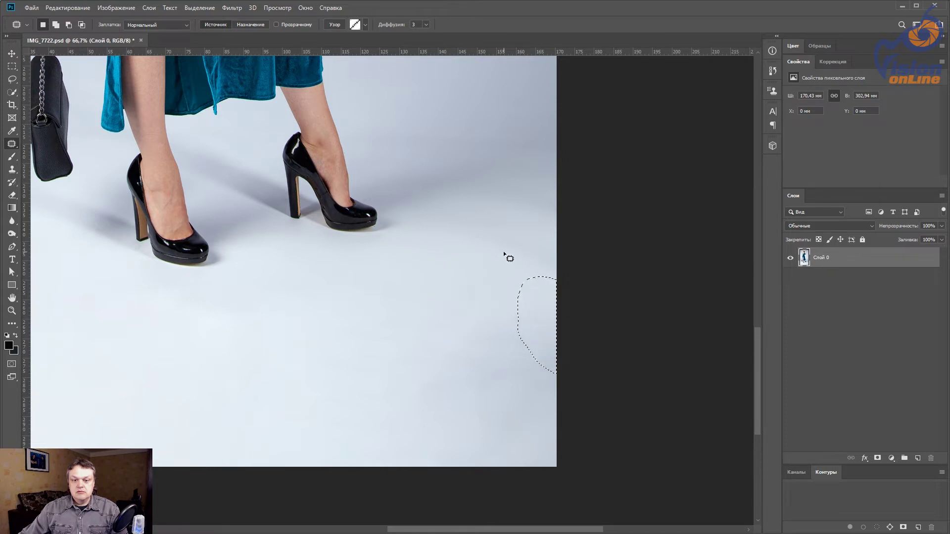
{"action": "key", "text": "ctrl+d"}
{"action": "scroll", "coordinate": [367, 290], "scroll_direction": "down", "scroll_amount": 2}
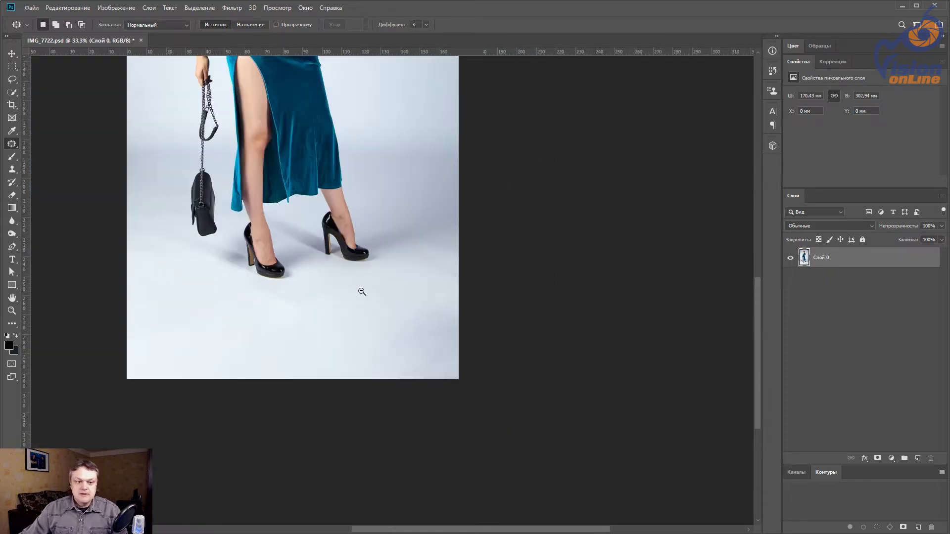
{"action": "scroll", "coordinate": [361, 291], "scroll_direction": "down", "scroll_amount": 1}
{"action": "left_click_drag", "start_coordinate": [458, 211], "coordinate": [513, 373]}
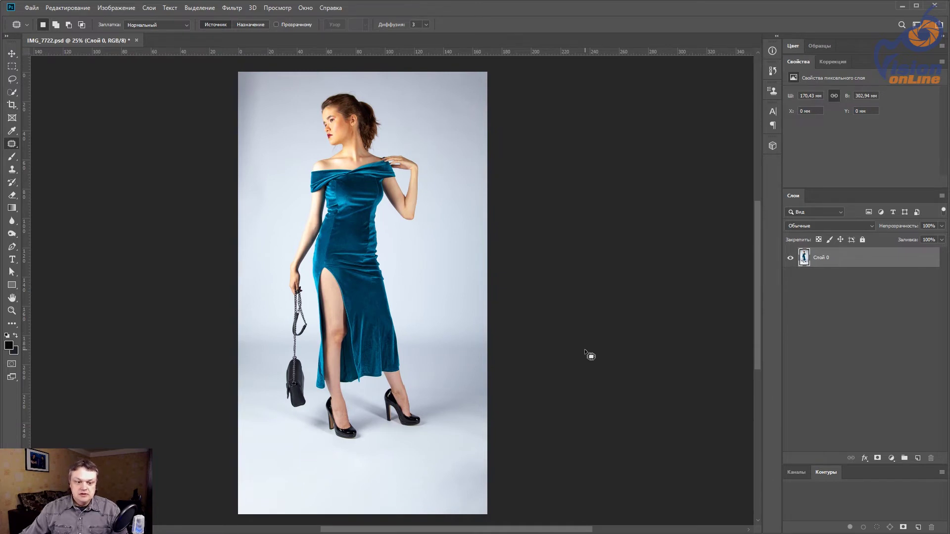
{"action": "scroll", "coordinate": [278, 391], "scroll_direction": "up", "scroll_amount": 2}
{"action": "scroll", "coordinate": [279, 391], "scroll_direction": "up", "scroll_amount": 2}
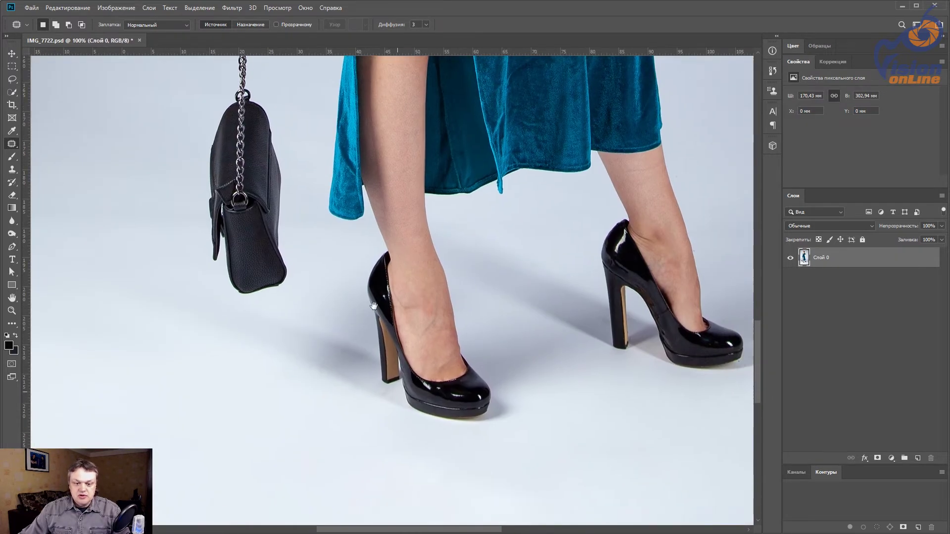
{"action": "mouse_move", "coordinate": [394, 390]}
{"action": "left_mouse_down"}
{"action": "mouse_move", "coordinate": [558, 206]}
{"action": "mouse_move", "coordinate": [567, 214]}
{"action": "mouse_move", "coordinate": [523, 350]}
{"action": "mouse_move", "coordinate": [564, 365]}
{"action": "mouse_move", "coordinate": [678, 346]}
{"action": "mouse_move", "coordinate": [521, 438]}
{"action": "mouse_move", "coordinate": [560, 277]}
{"action": "mouse_move", "coordinate": [600, 284]}
{"action": "mouse_move", "coordinate": [559, 195]}
{"action": "left_mouse_up"}
{"action": "scroll", "coordinate": [541, 201], "scroll_direction": "left", "scroll_amount": 3}
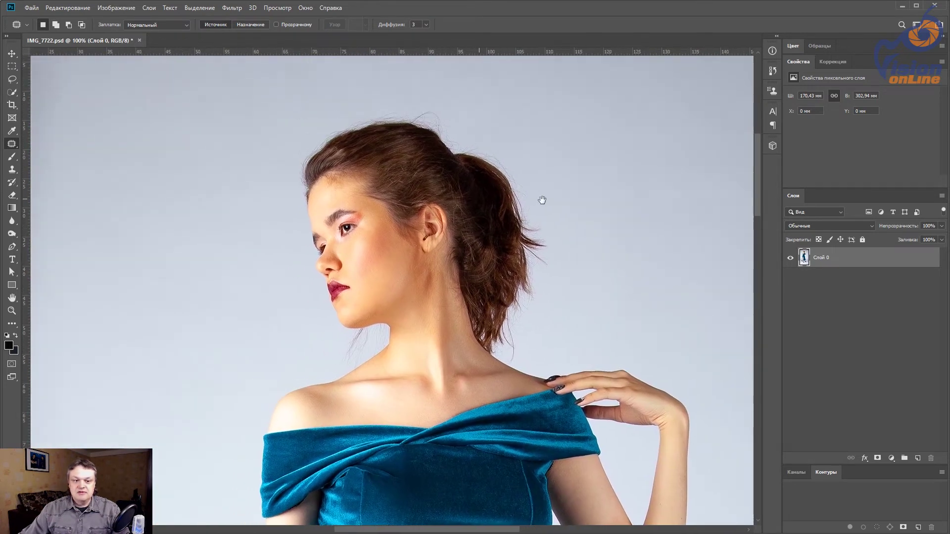
{"action": "key", "text": "ctrl+0"}
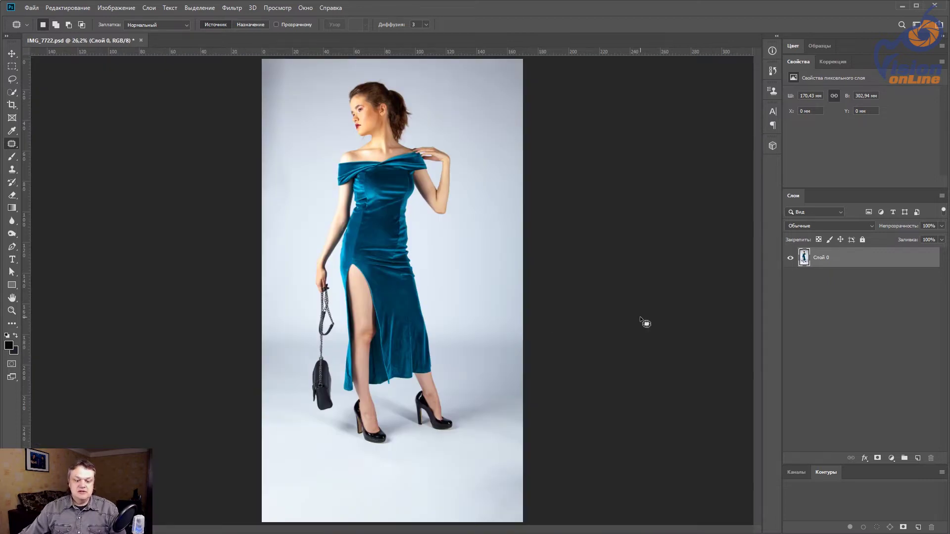
{"action": "key", "text": "ctrl+s"}
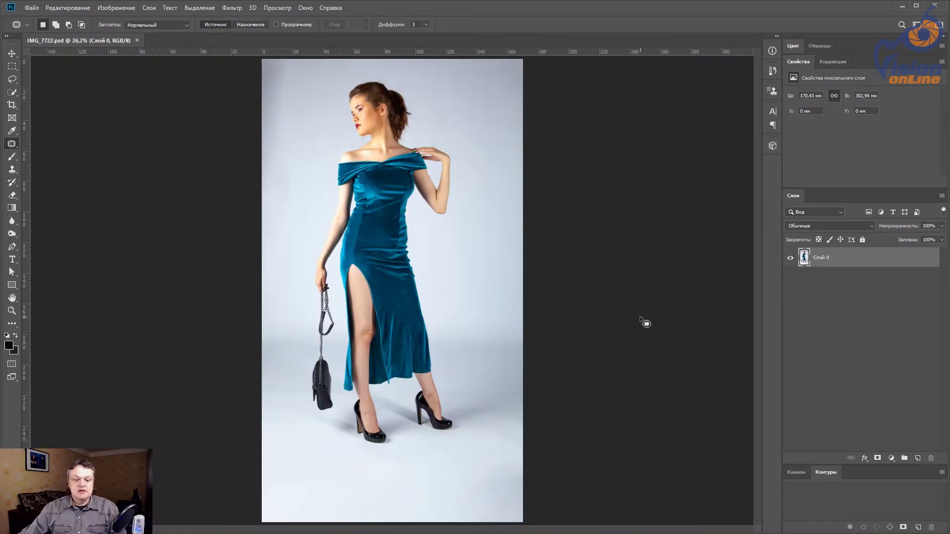
Step: Close IMG_7722.psd and accept the modified-link update in the Illustrator booklet
{"action": "key", "text": "ctrl+w"}
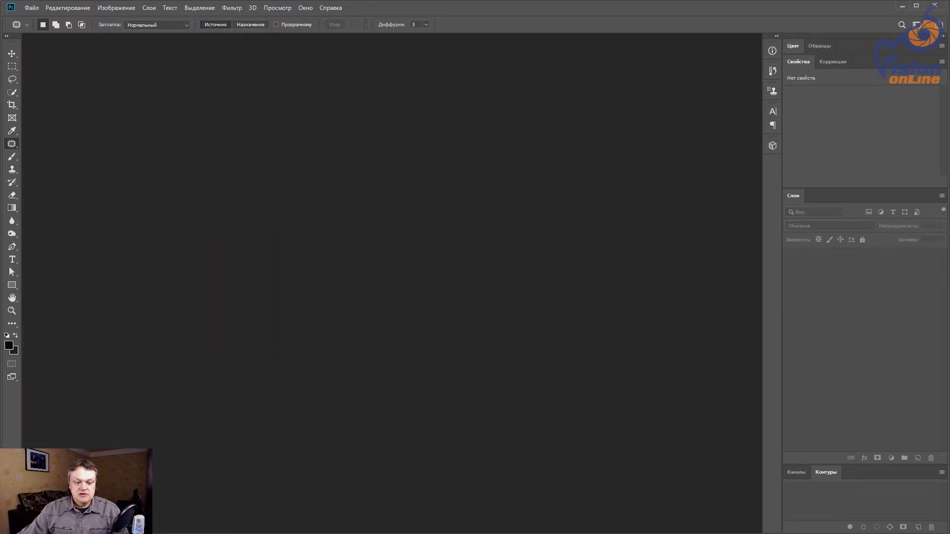
{"action": "key", "text": "alt+Tab"}
{"action": "left_click", "coordinate": [535, 286]}
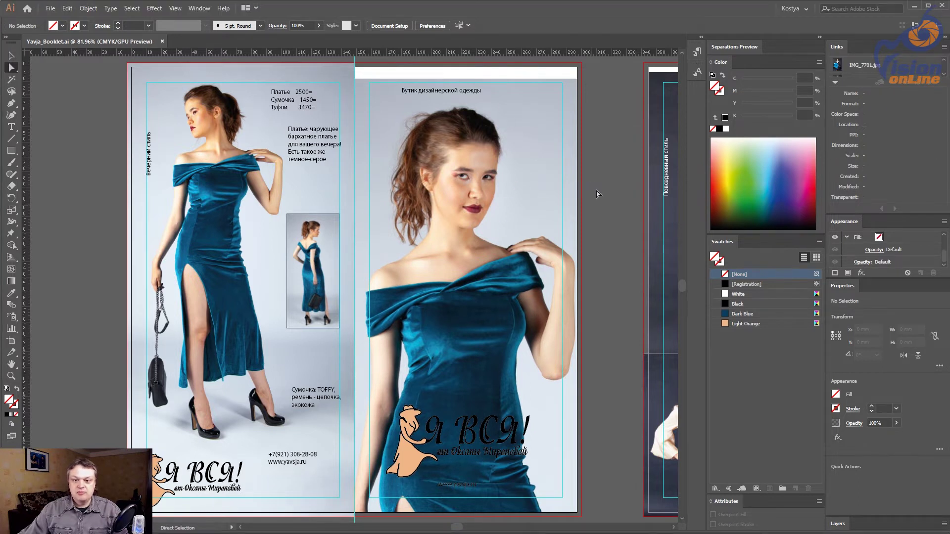
Step: Pan to the casual-style spread and select the shorts-outfit photo to confirm it links IMG_7627.jpg
{"action": "left_click_drag", "start_coordinate": [593, 187], "coordinate": [270, 189]}
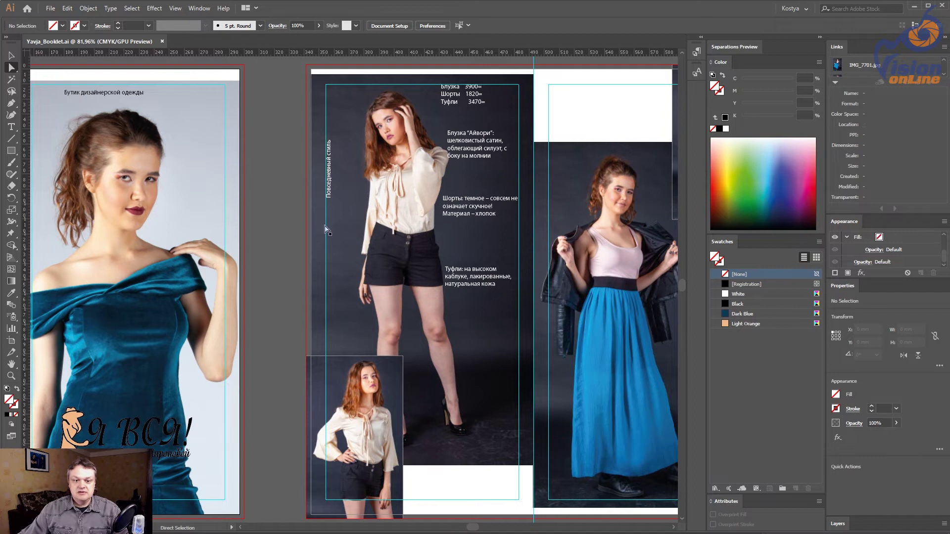
{"action": "scroll", "coordinate": [198, 197], "scroll_direction": "left", "scroll_amount": 5}
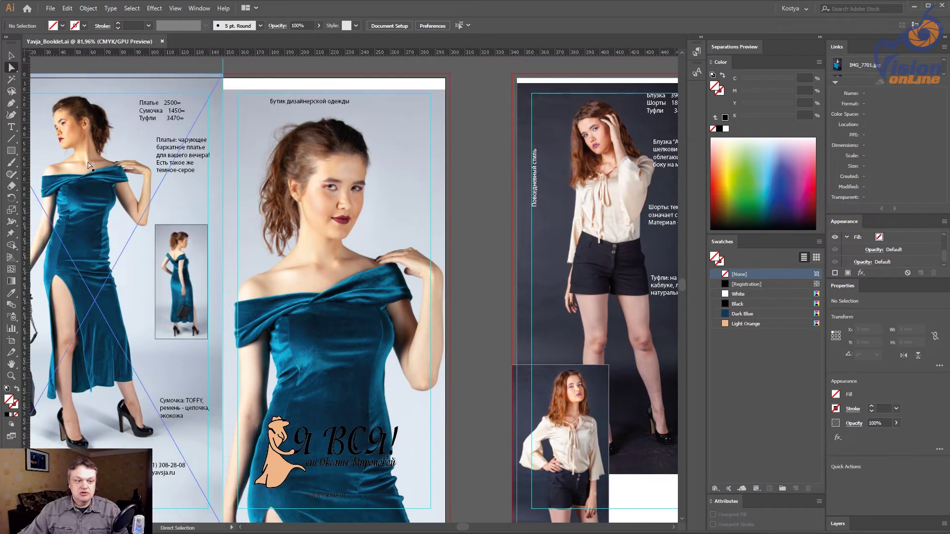
{"action": "left_click_drag", "start_coordinate": [653, 263], "coordinate": [391, 236]}
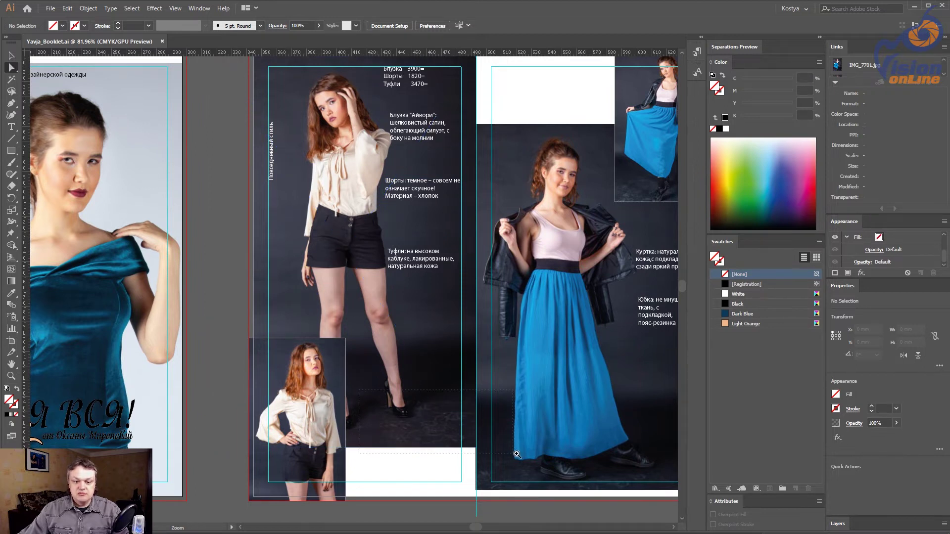
{"action": "scroll", "coordinate": [360, 309], "scroll_direction": "up", "scroll_amount": 5}
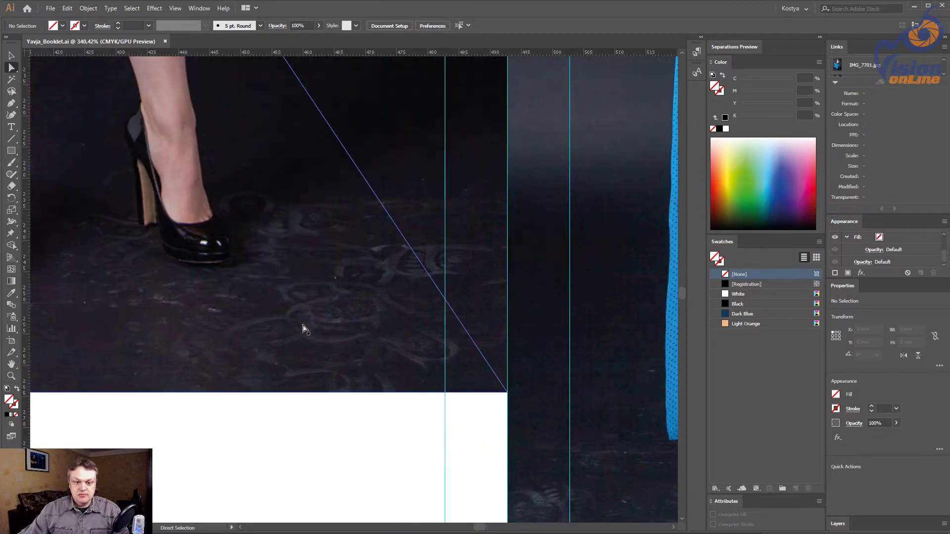
{"action": "scroll", "coordinate": [303, 330], "scroll_direction": "down", "scroll_amount": 5}
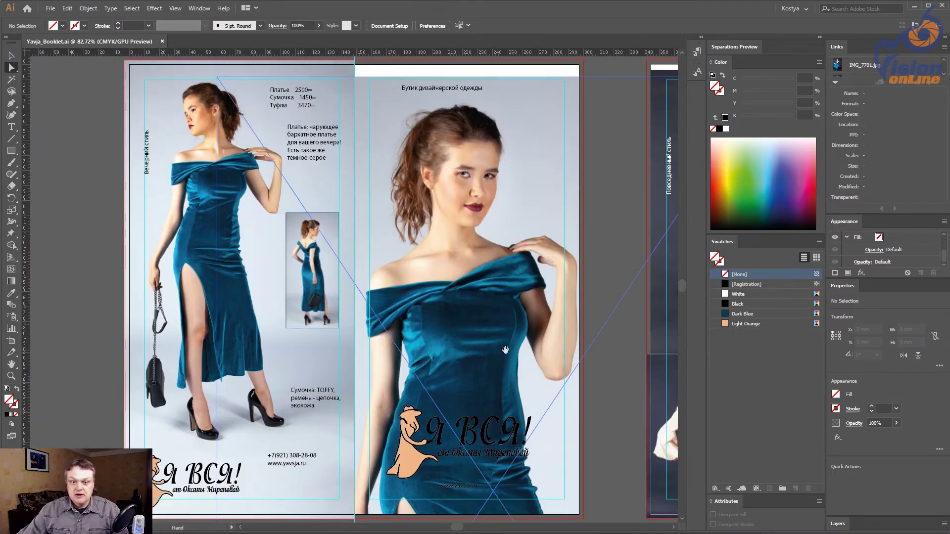
{"action": "left_click_drag", "start_coordinate": [505, 350], "coordinate": [102, 288]}
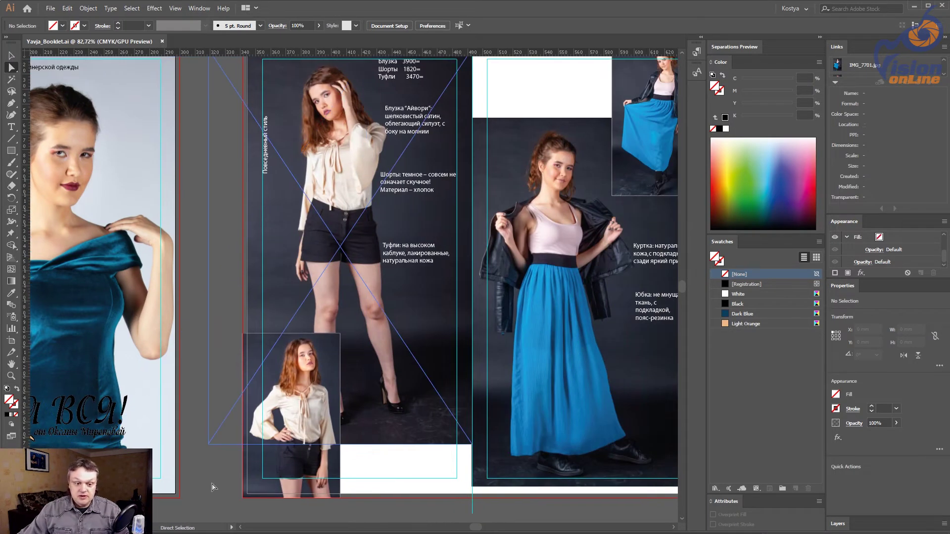
{"action": "scroll", "coordinate": [213, 487], "scroll_direction": "up", "scroll_amount": 1}
{"action": "scroll", "coordinate": [213, 488], "scroll_direction": "right", "scroll_amount": 1}
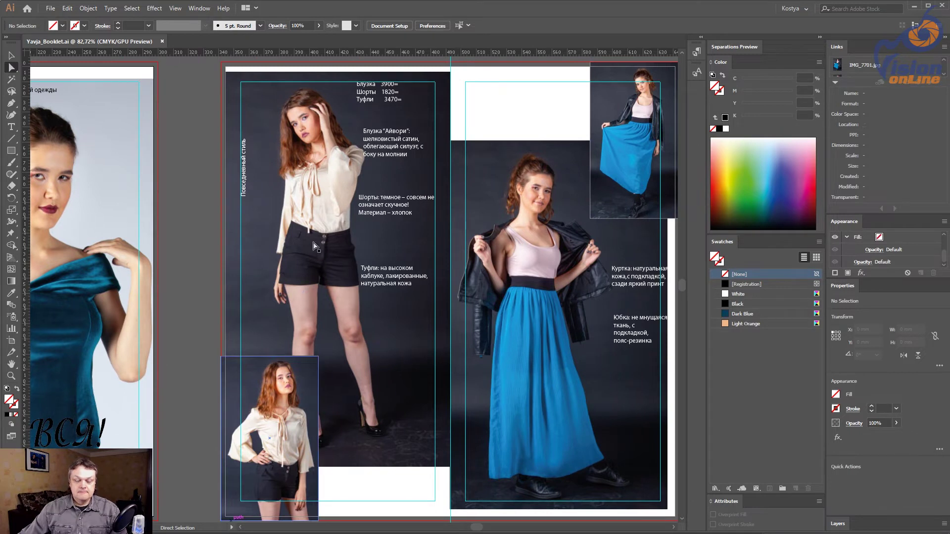
{"action": "left_click", "coordinate": [323, 191]}
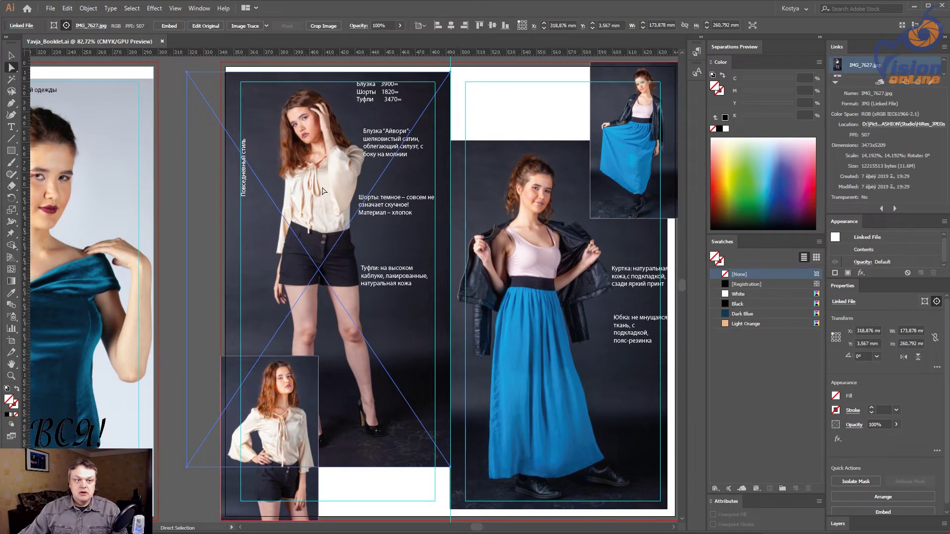
{"action": "left_click", "coordinate": [180, 124]}
{"action": "left_click", "coordinate": [301, 167]}
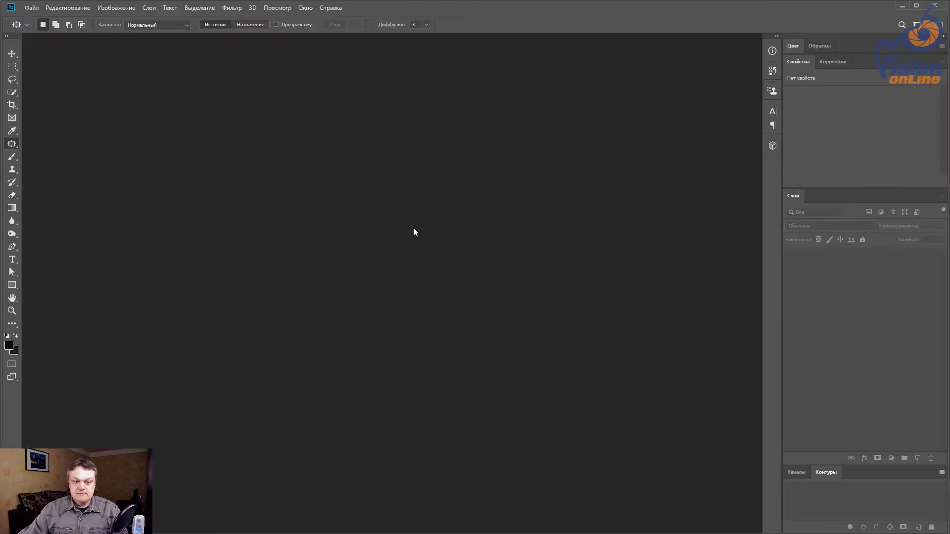
Step: Open IMG_7627.jpg from the FASHION\Studio\HiRes_JPEGs folder in Photoshop
{"action": "key", "text": "ctrl+o"}
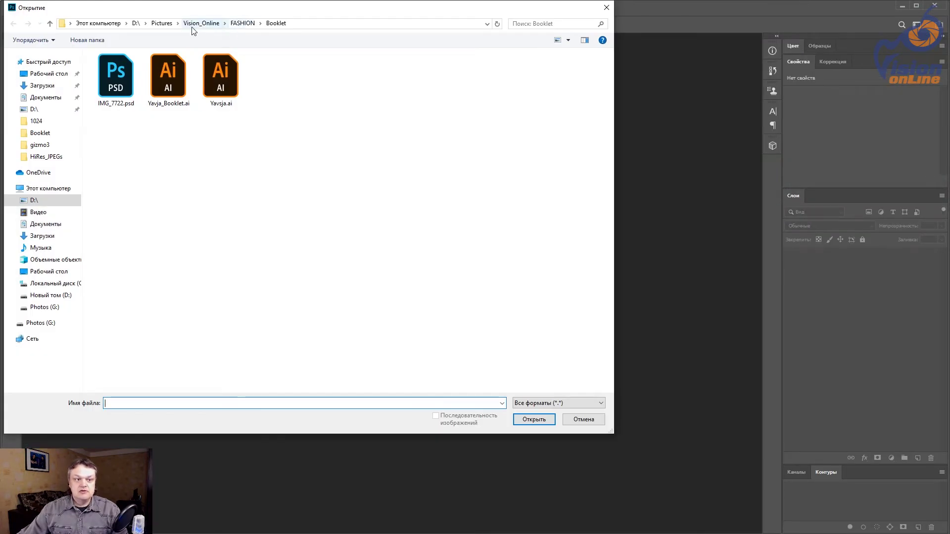
{"action": "left_click", "coordinate": [242, 25]}
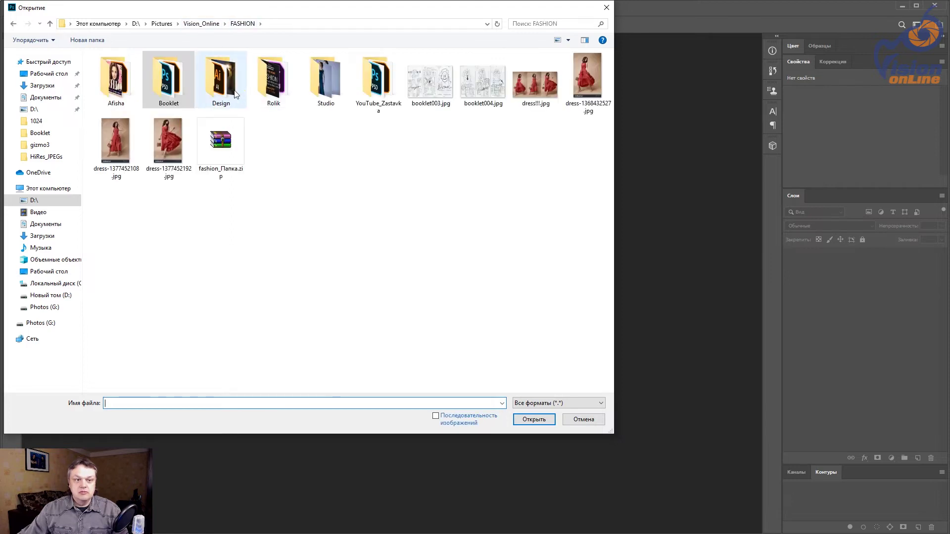
{"action": "double_click", "coordinate": [312, 89]}
{"action": "double_click", "coordinate": [177, 82]}
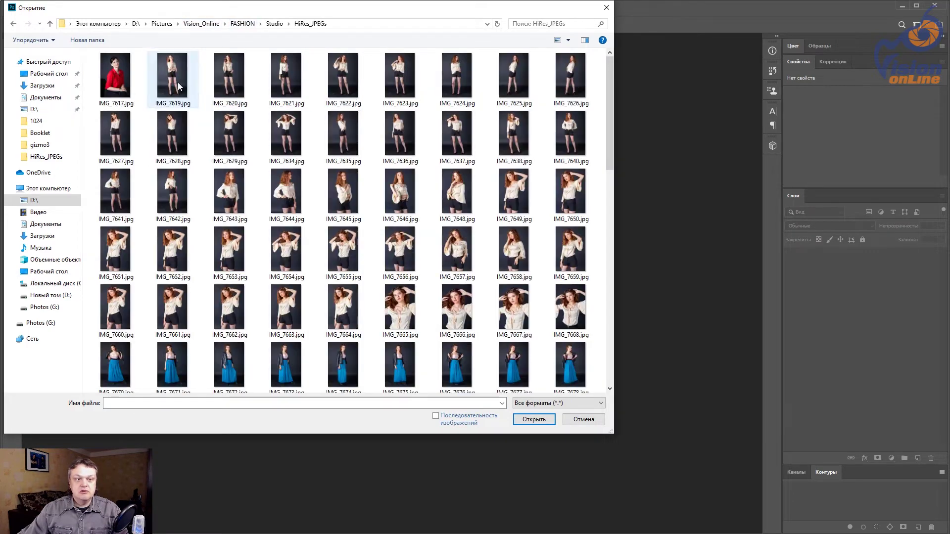
{"action": "scroll", "coordinate": [445, 240], "scroll_direction": "down", "scroll_amount": 2}
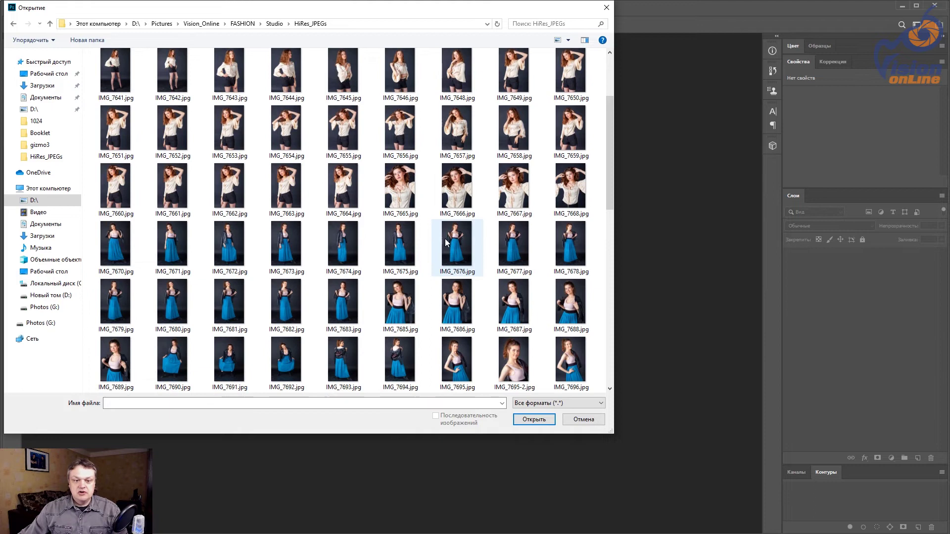
{"action": "mouse_move", "coordinate": [455, 367]}
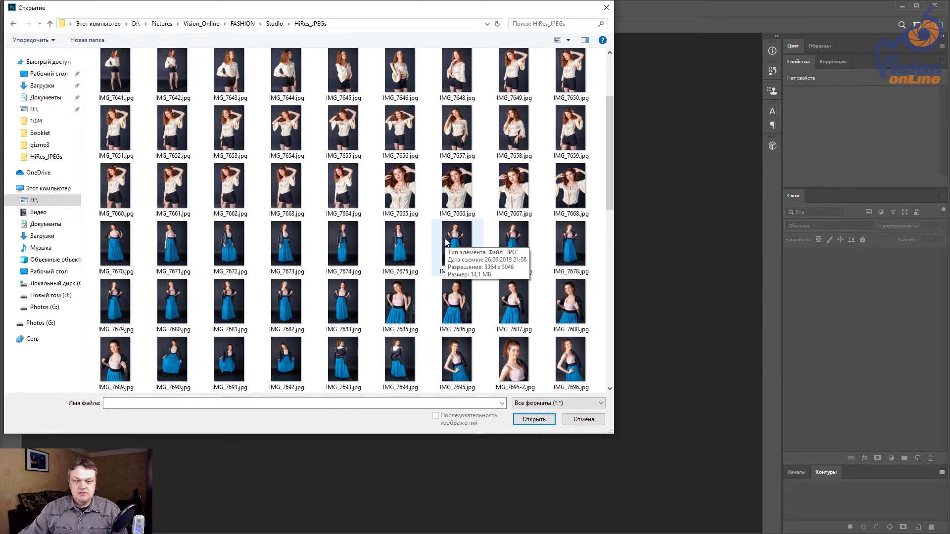
{"action": "scroll", "coordinate": [445, 243], "scroll_direction": "up", "scroll_amount": 2}
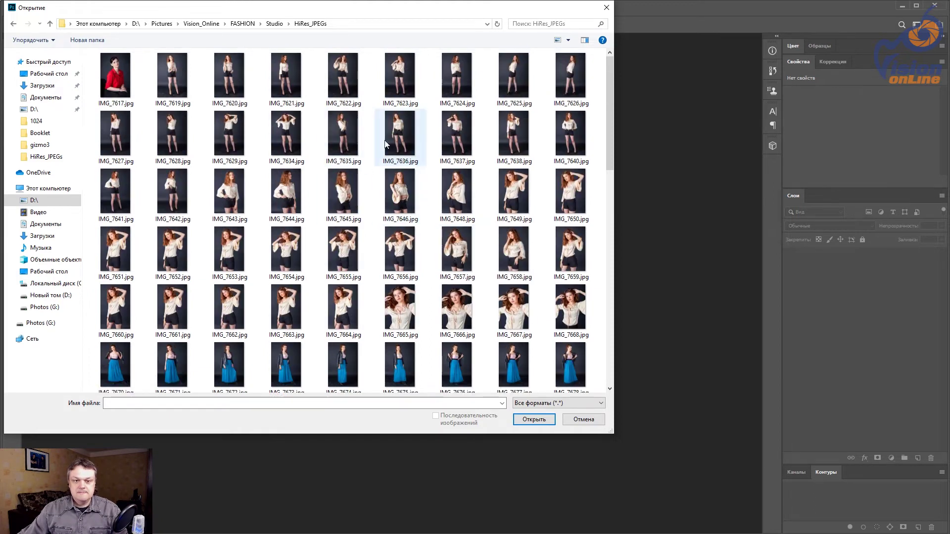
{"action": "double_click", "coordinate": [125, 136]}
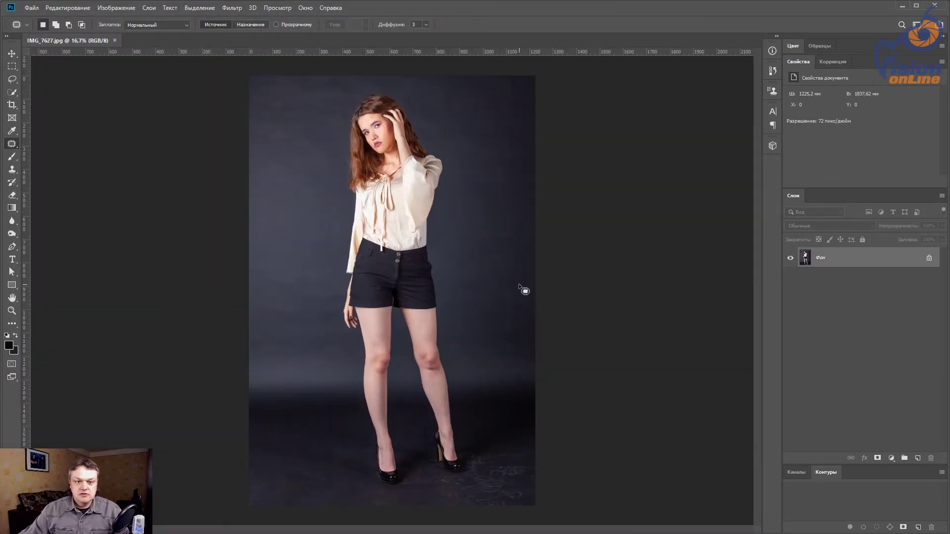
Step: Deselect the linked photo in Illustrator, then unlock the Photoshop background into layer Слой 0
{"action": "key", "text": "alt+Tab"}
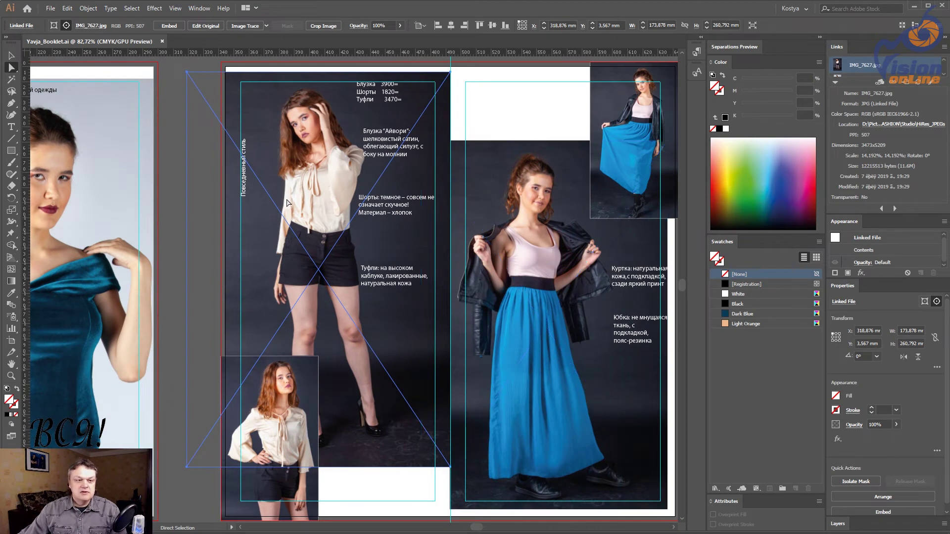
{"action": "left_click", "coordinate": [178, 178]}
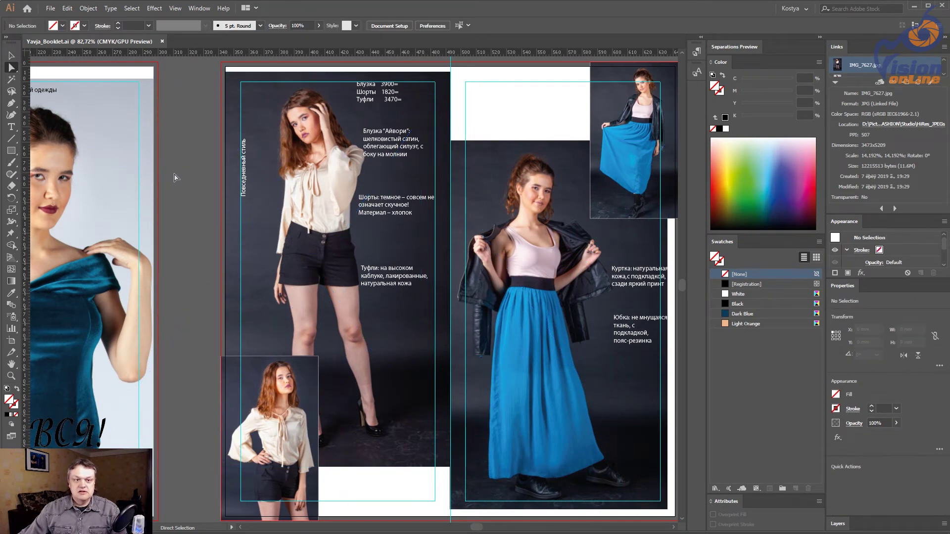
{"action": "key", "text": "alt+Tab"}
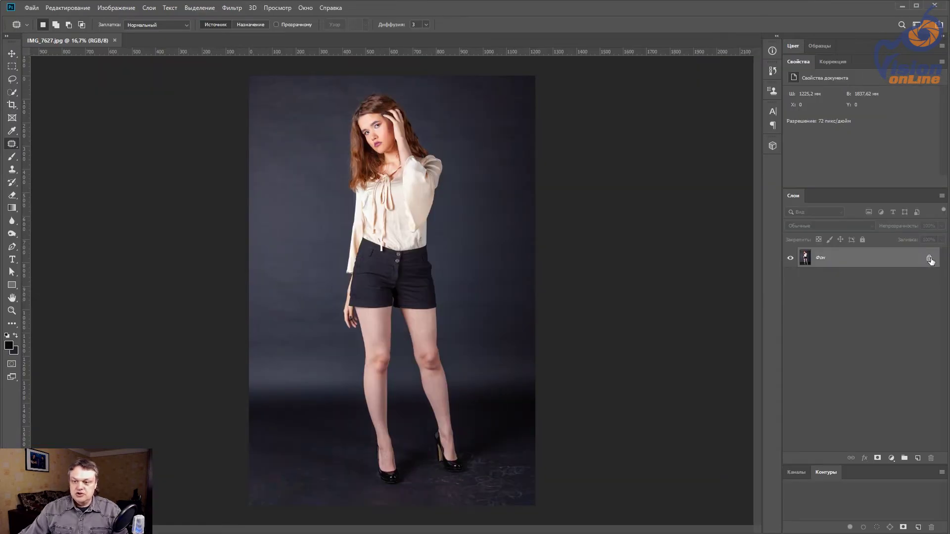
{"action": "left_click", "coordinate": [930, 260]}
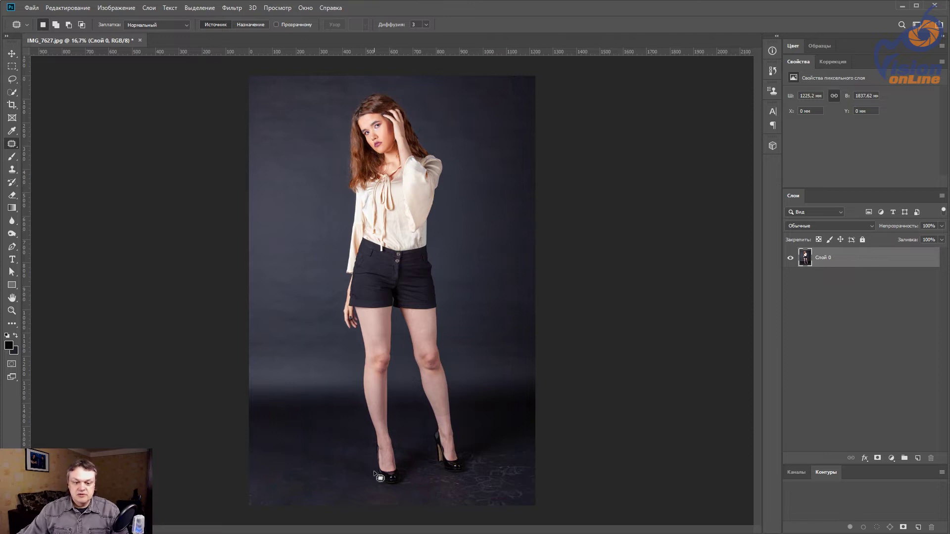
Step: Hide the rulers and zoom and pan around the photo to inspect the floor beside both shoes
{"action": "scroll", "coordinate": [380, 477], "scroll_direction": "up", "scroll_amount": 1}
{"action": "scroll", "coordinate": [340, 477], "scroll_direction": "up", "scroll_amount": 2}
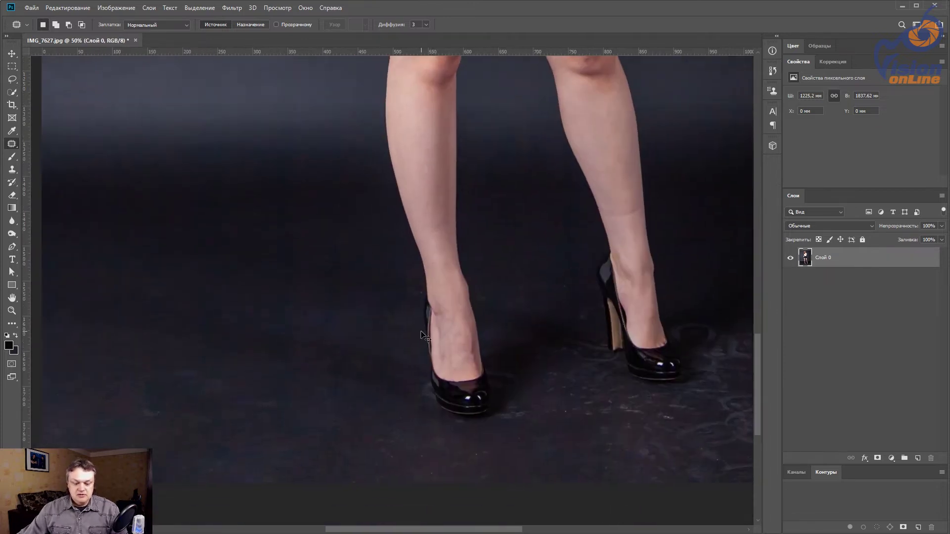
{"action": "key", "text": "ctrl+r"}
{"action": "scroll", "coordinate": [544, 417], "scroll_direction": "down", "scroll_amount": 1}
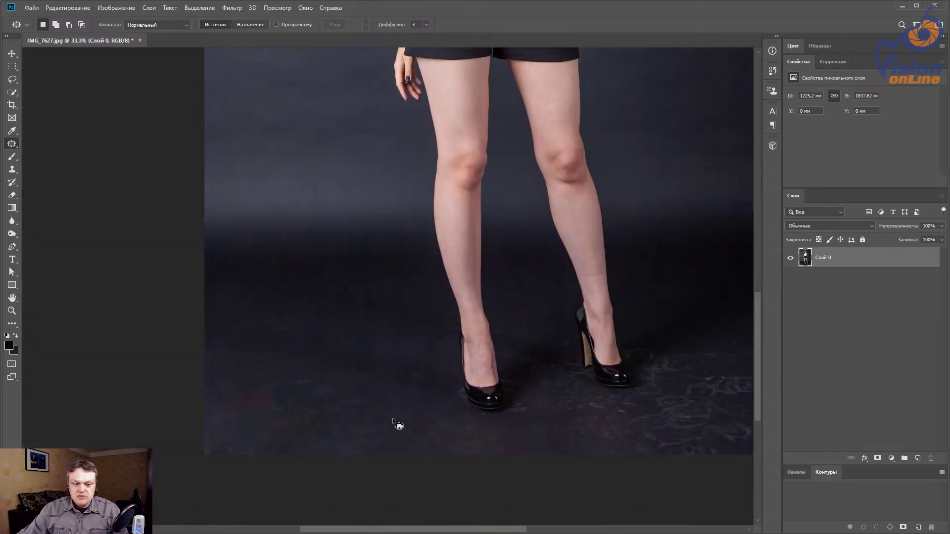
{"action": "left_click_drag", "start_coordinate": [551, 408], "coordinate": [496, 412]}
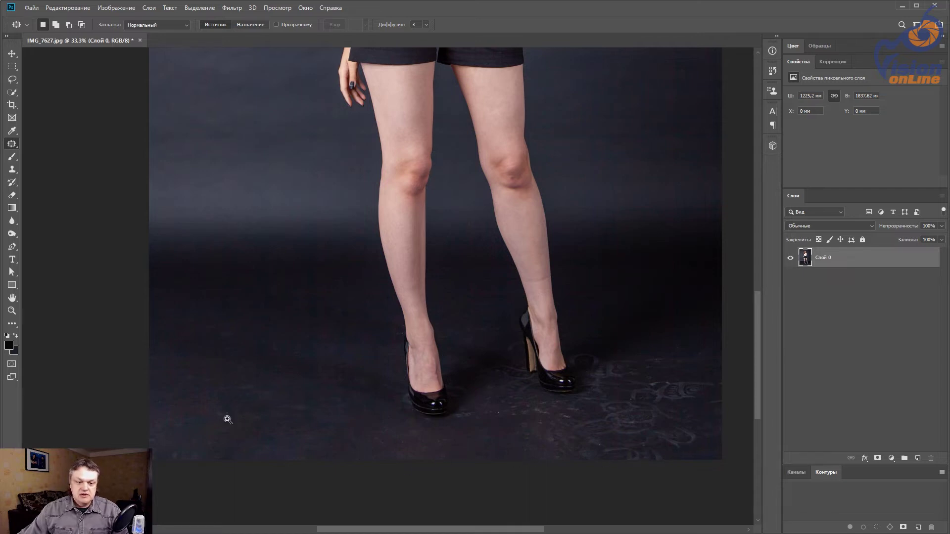
{"action": "scroll", "coordinate": [226, 418], "scroll_direction": "up", "scroll_amount": 2}
{"action": "scroll", "coordinate": [344, 422], "scroll_direction": "down", "scroll_amount": 1}
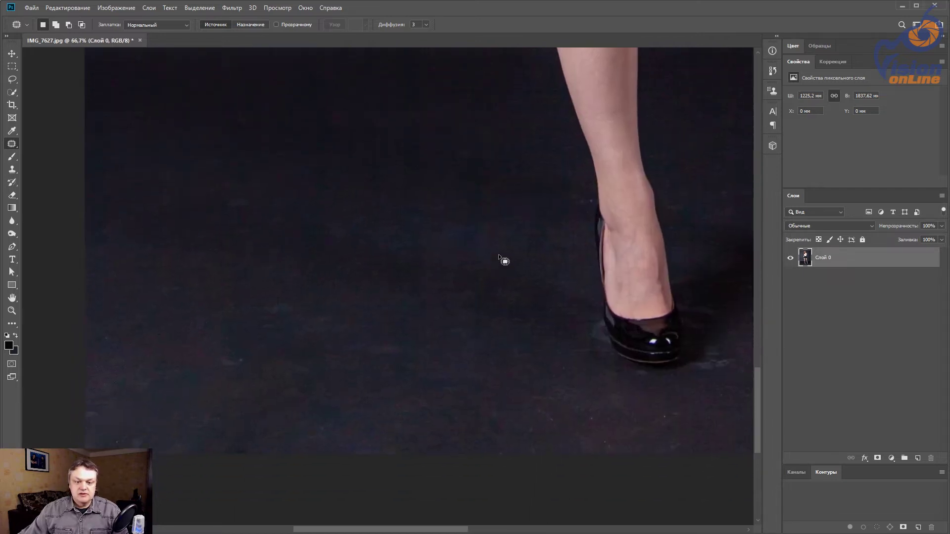
{"action": "left_click", "coordinate": [474, 386], "text": "alt"}
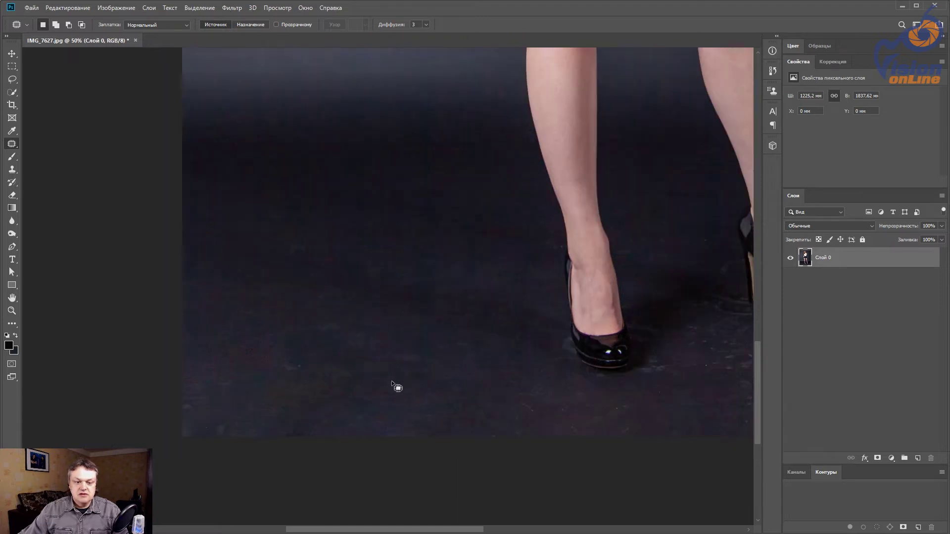
{"action": "mouse_move", "coordinate": [461, 292]}
{"action": "left_mouse_down"}
{"action": "mouse_move", "coordinate": [405, 316]}
{"action": "mouse_move", "coordinate": [265, 320]}
{"action": "left_mouse_up"}
{"action": "mouse_move", "coordinate": [664, 374]}
{"action": "left_mouse_down"}
{"action": "mouse_move", "coordinate": [500, 366]}
{"action": "mouse_move", "coordinate": [377, 329]}
{"action": "left_mouse_up"}
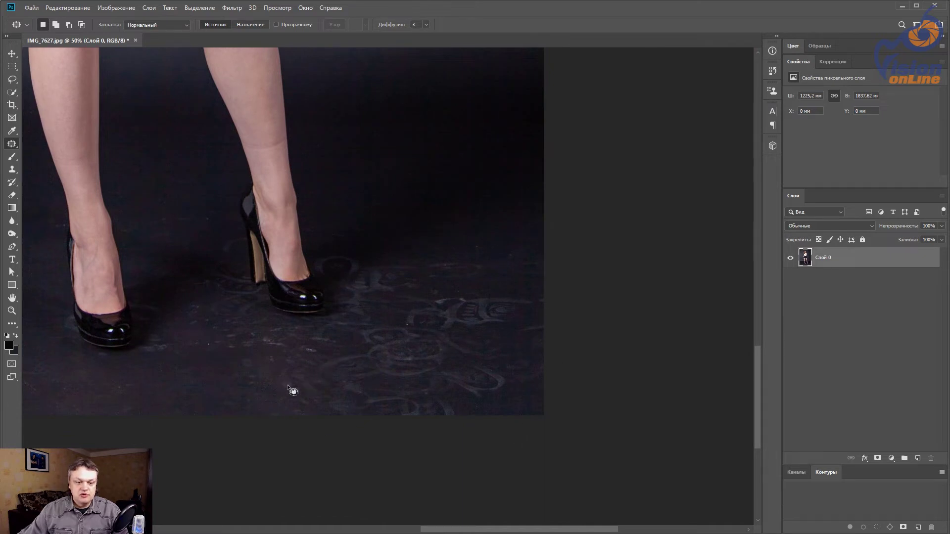
{"action": "left_click_drag", "start_coordinate": [318, 367], "coordinate": [496, 387]}
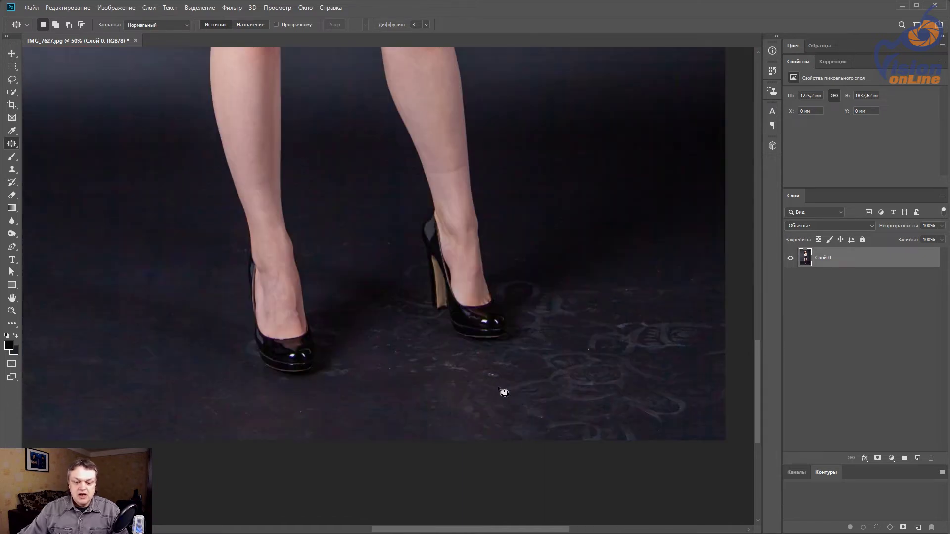
{"action": "key", "text": "ctrl+1"}
{"action": "key", "text": "ctrl+0"}
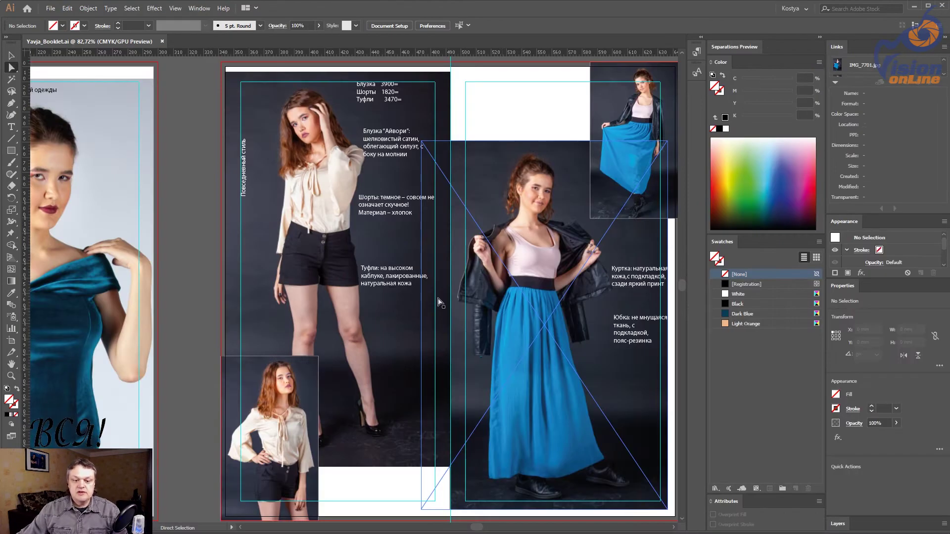
{"action": "scroll", "coordinate": [167, 195], "scroll_direction": "down", "scroll_amount": 2}
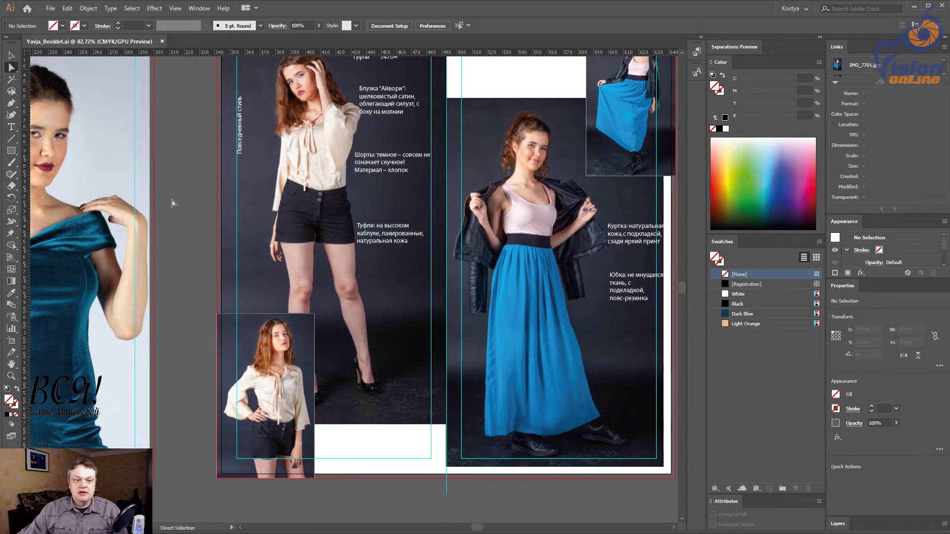
Step: Draw a 7,98 × 35,64 mm rectangle measuring the white gap below the left-page photo
{"action": "left_click", "coordinate": [12, 55]}
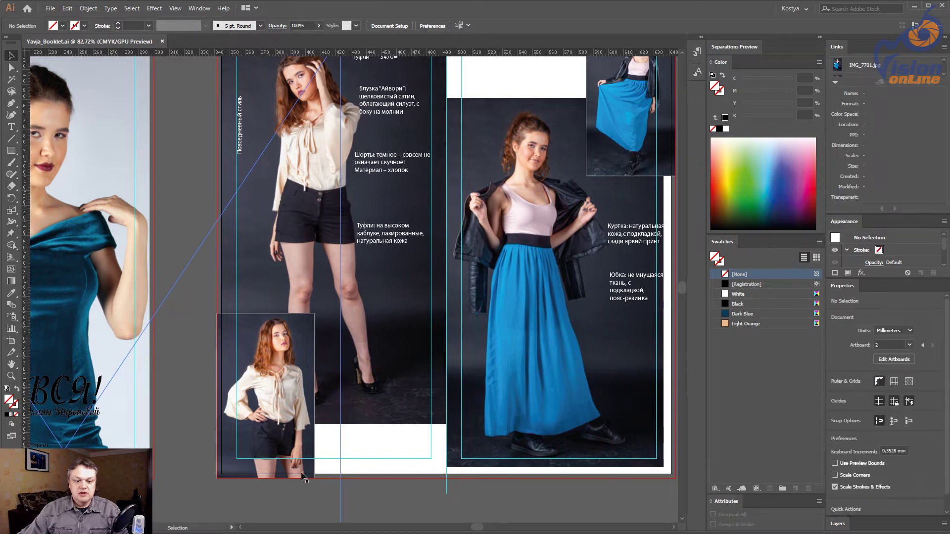
{"action": "left_click_drag", "start_coordinate": [411, 494], "coordinate": [421, 452]}
{"action": "left_click_drag", "start_coordinate": [428, 373], "coordinate": [447, 352]}
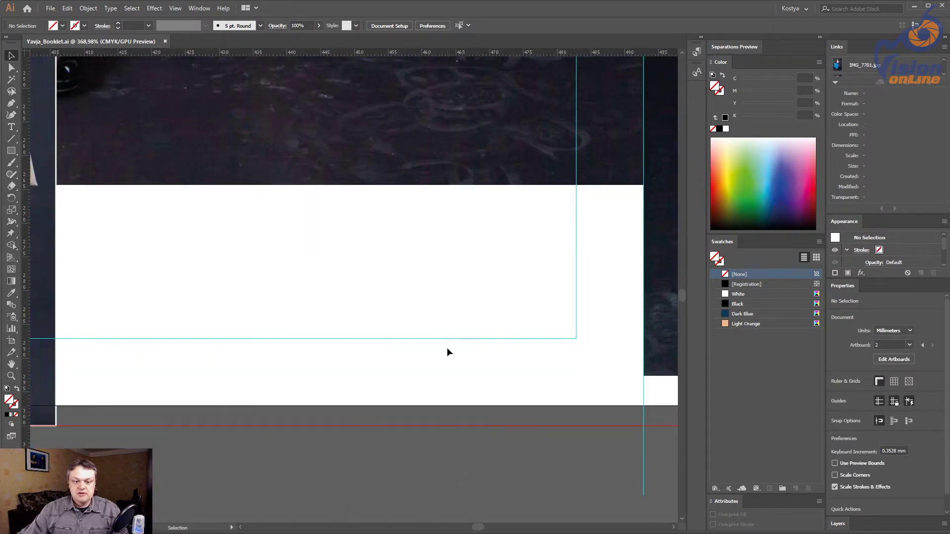
{"action": "left_click", "coordinate": [10, 151]}
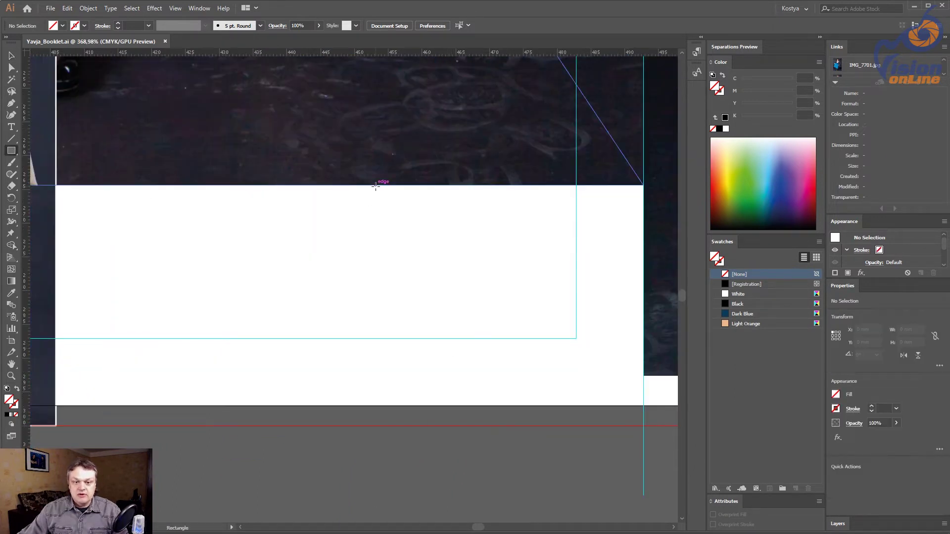
{"action": "left_click_drag", "start_coordinate": [377, 186], "coordinate": [430, 425]}
{"action": "left_click", "coordinate": [586, 25]}
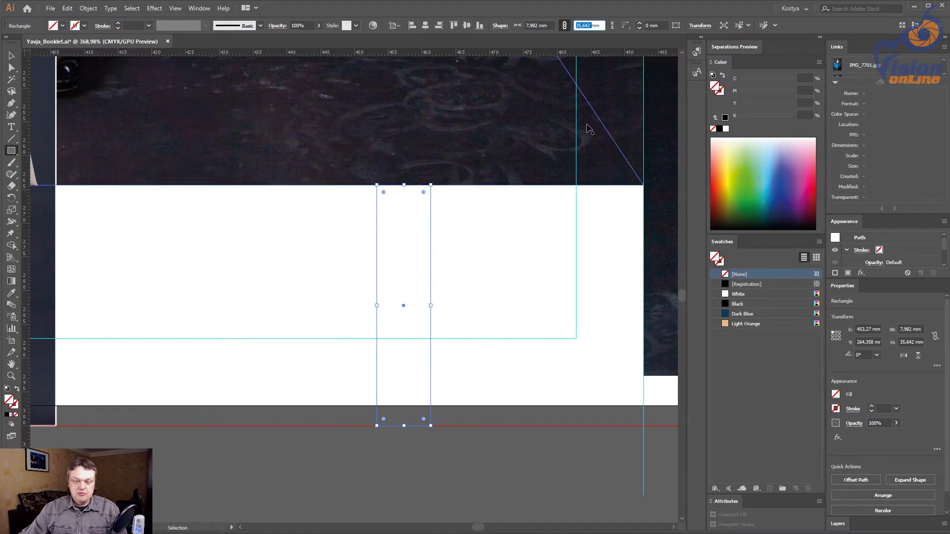
{"action": "left_click", "coordinate": [14, 56]}
{"action": "key", "text": "ctrl+shift+a"}
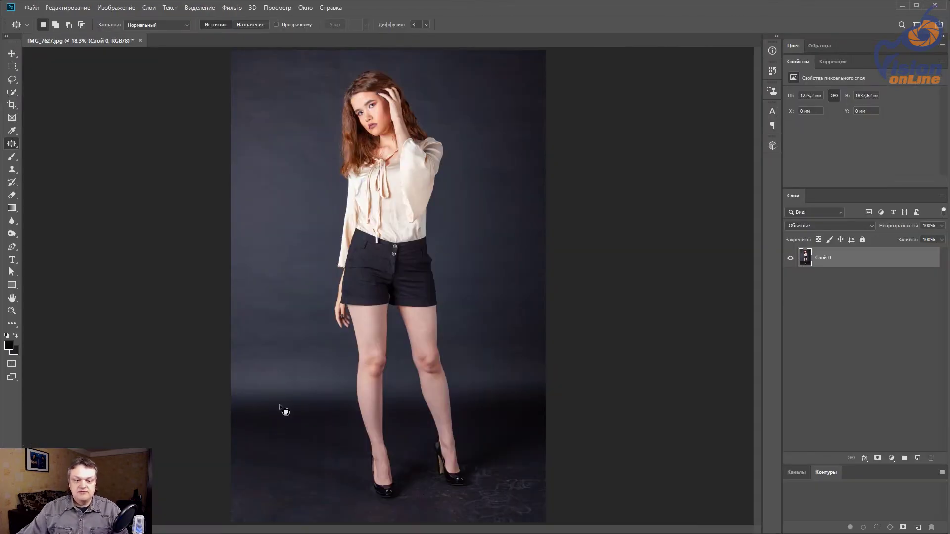
Step: Review Canvas Size and Image Size (1225,2 × 1837,62 mm, 72 ppi) without changes, then fit the spread
{"action": "key", "text": "ctrl+alt+c"}
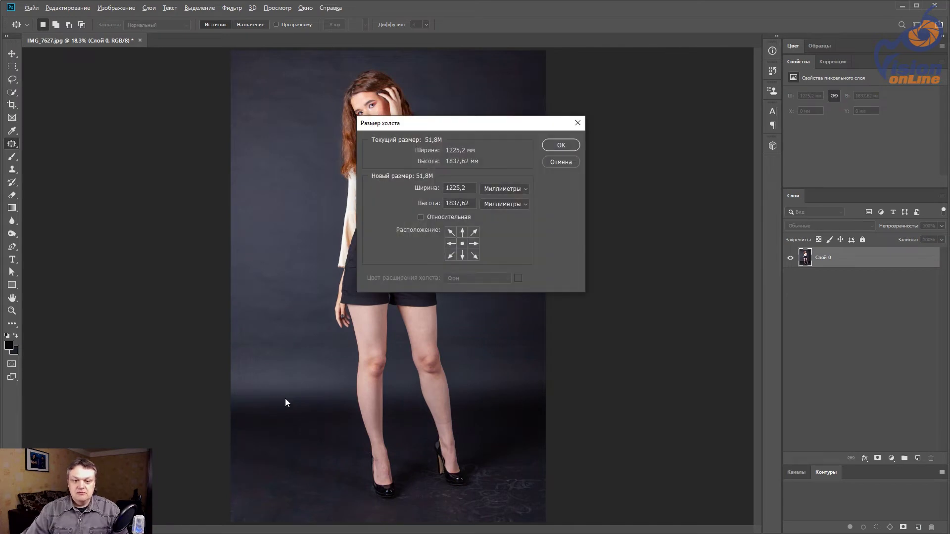
{"action": "left_click", "coordinate": [462, 233]}
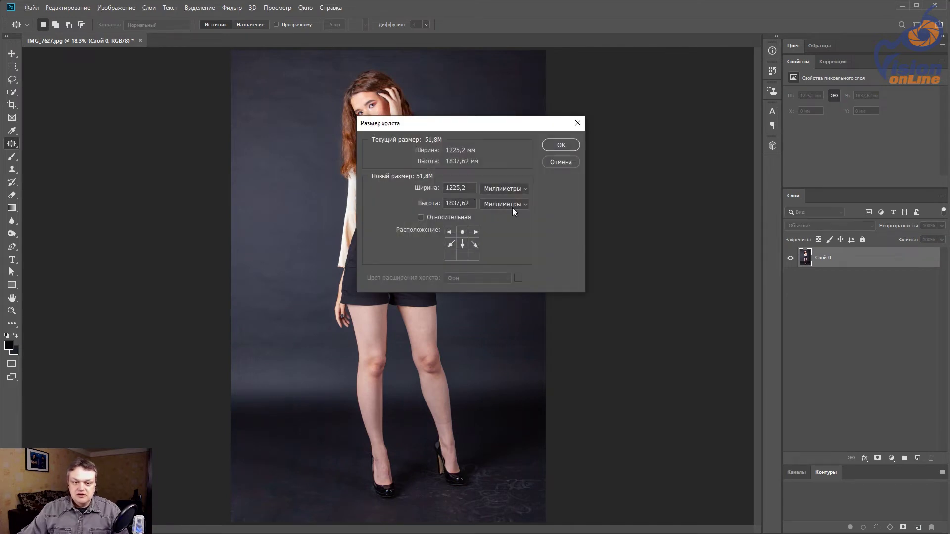
{"action": "key", "text": "Escape"}
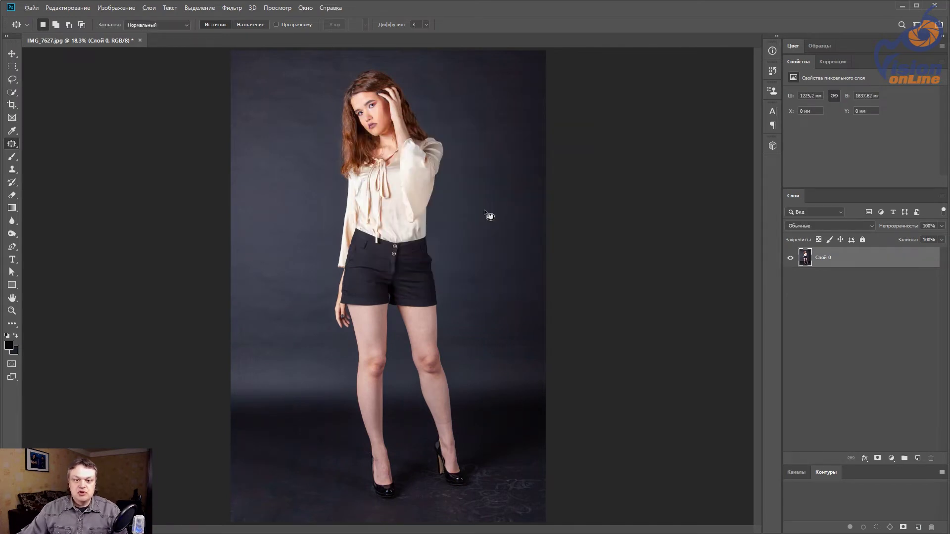
{"action": "key", "text": "ctrl+alt+i"}
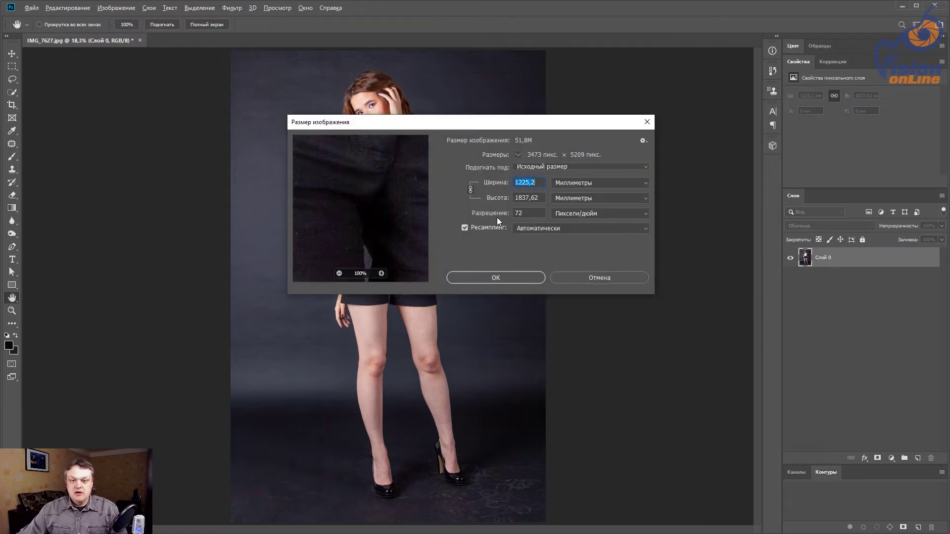
{"action": "key", "text": "Escape"}
{"action": "key", "text": "j"}
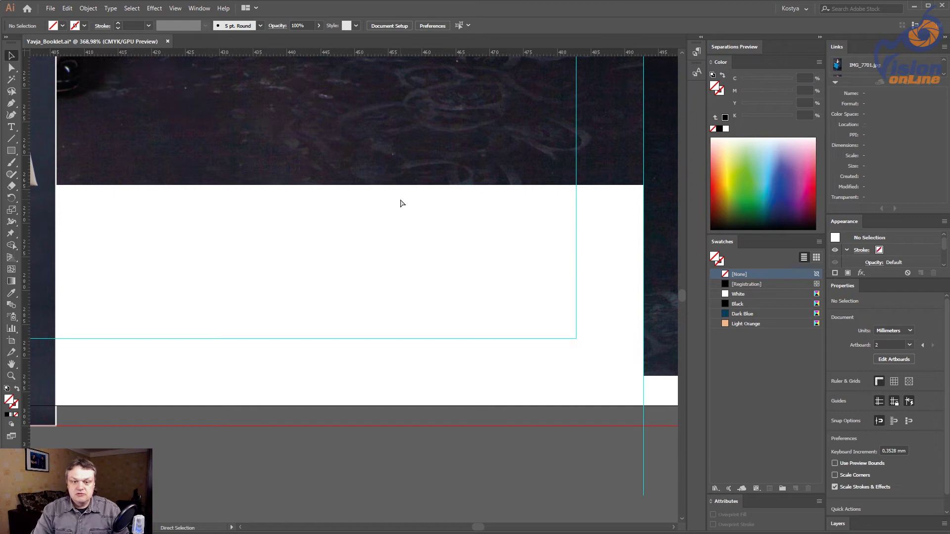
{"action": "key", "text": "ctrl+0"}
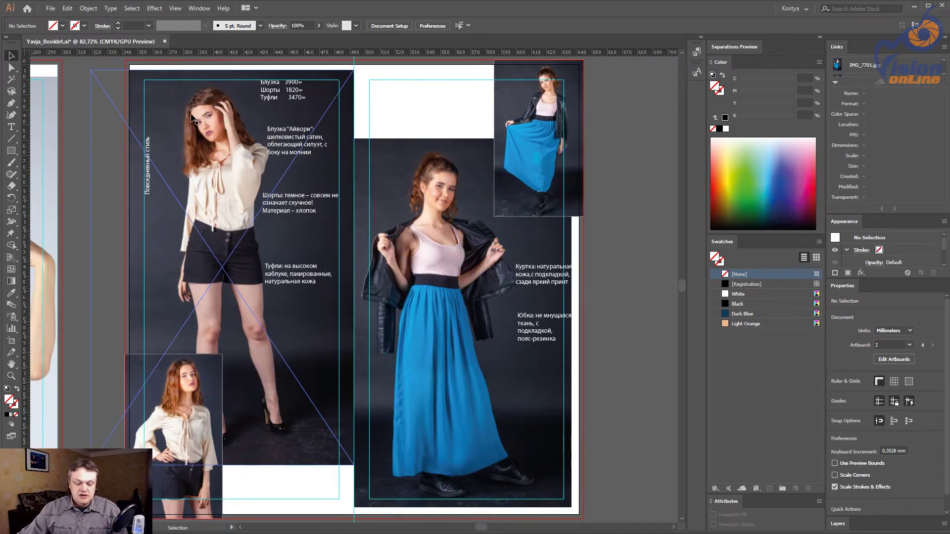
Step: Select the shorts photo inside its clip and check its height value
{"action": "key", "text": "a"}
{"action": "left_click", "coordinate": [192, 117]}
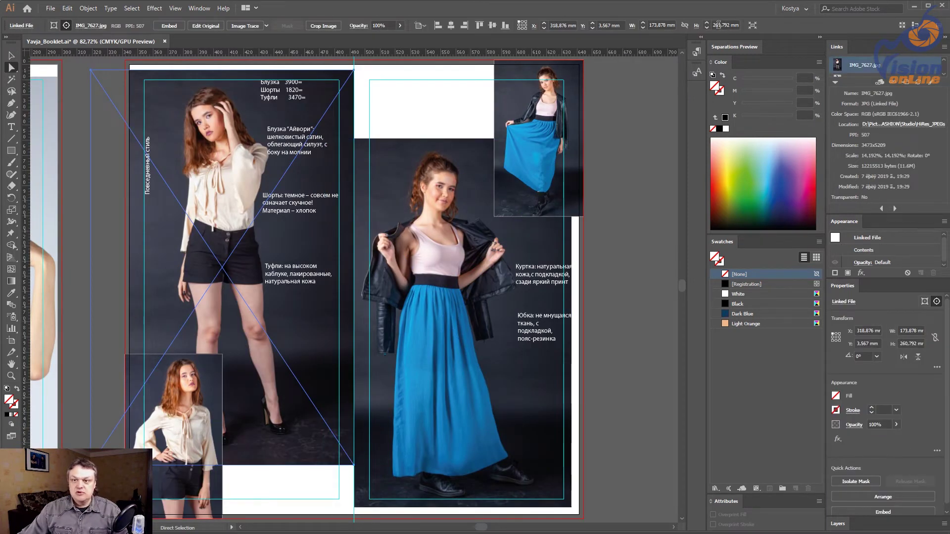
{"action": "left_click", "coordinate": [716, 24]}
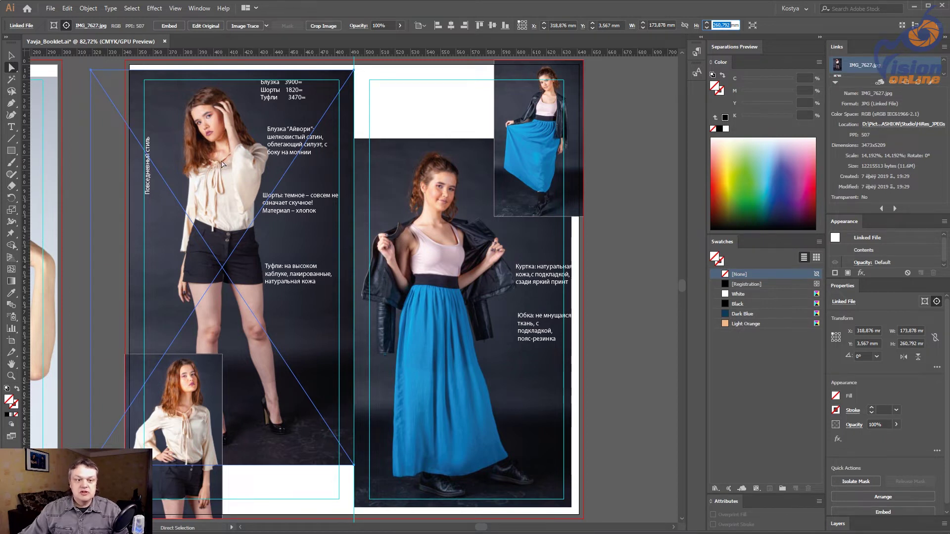
{"action": "key", "text": "Escape"}
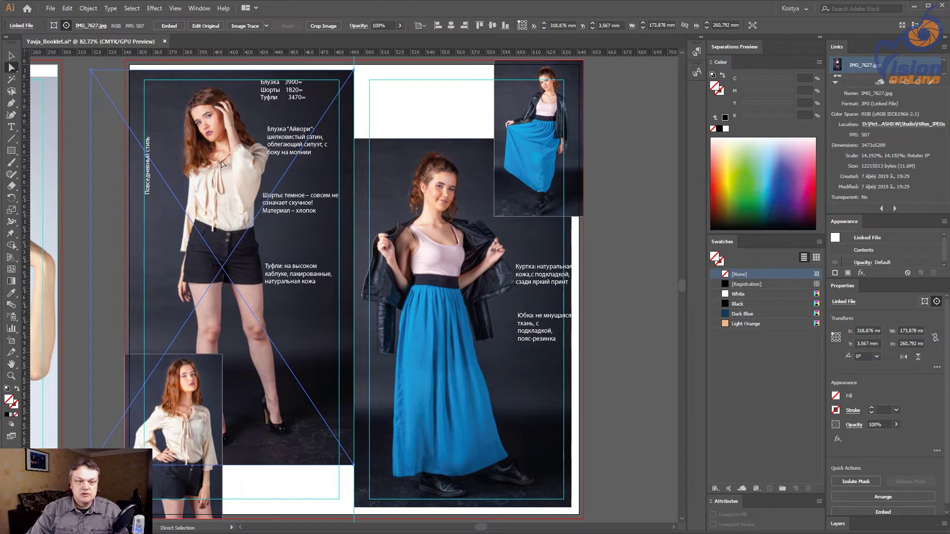
Step: Nudge the shorts photo back to Y 1,45 mm and copy its 260,792 mm height
{"action": "key", "text": "Up"}
{"action": "key", "text": "Up"}
{"action": "key", "text": "Up"}
{"action": "key", "text": "Up"}
{"action": "key", "text": "Up"}
{"action": "key", "text": "Up"}
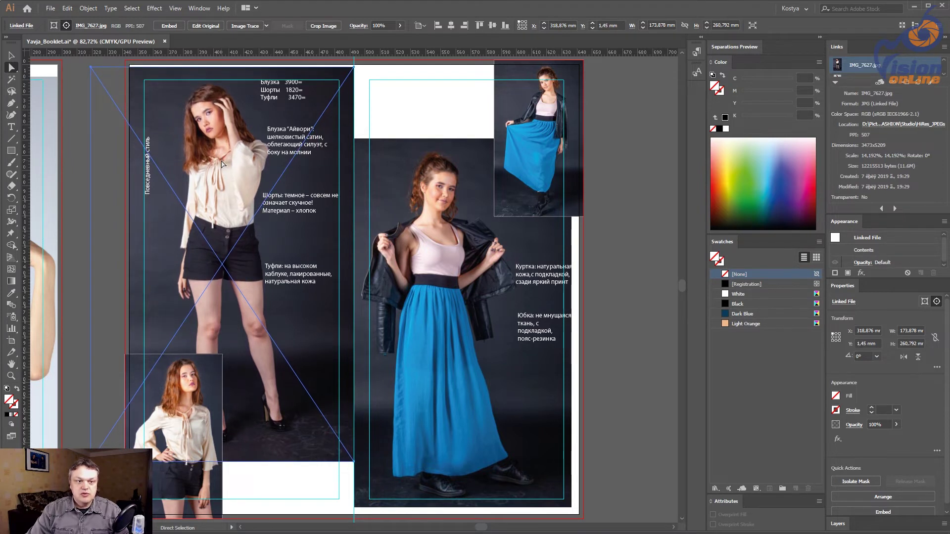
{"action": "key", "text": "Down"}
{"action": "scroll", "coordinate": [102, 153], "scroll_direction": "left", "scroll_amount": 5}
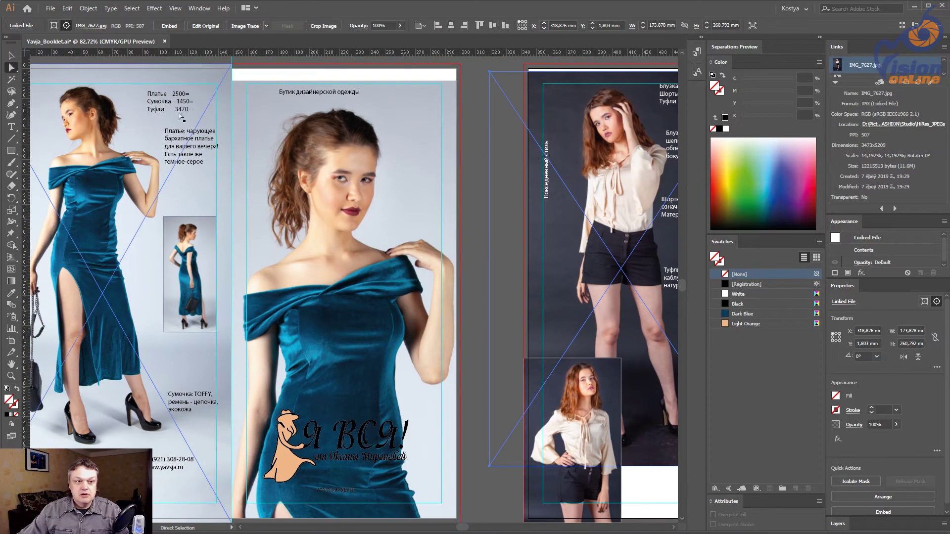
{"action": "scroll", "coordinate": [340, 86], "scroll_direction": "right", "scroll_amount": 3}
{"action": "scroll", "coordinate": [512, 104], "scroll_direction": "right", "scroll_amount": 2}
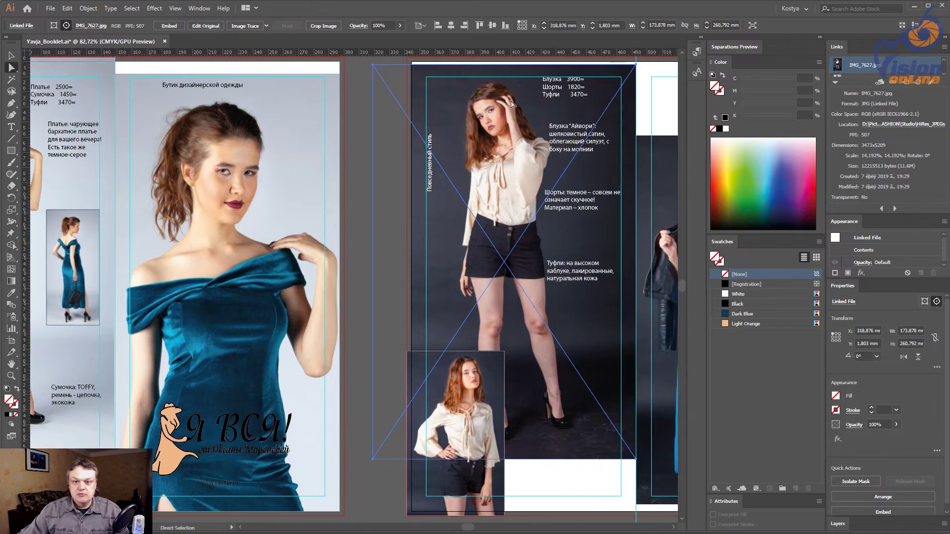
{"action": "key", "text": "Up"}
{"action": "key", "text": "Down"}
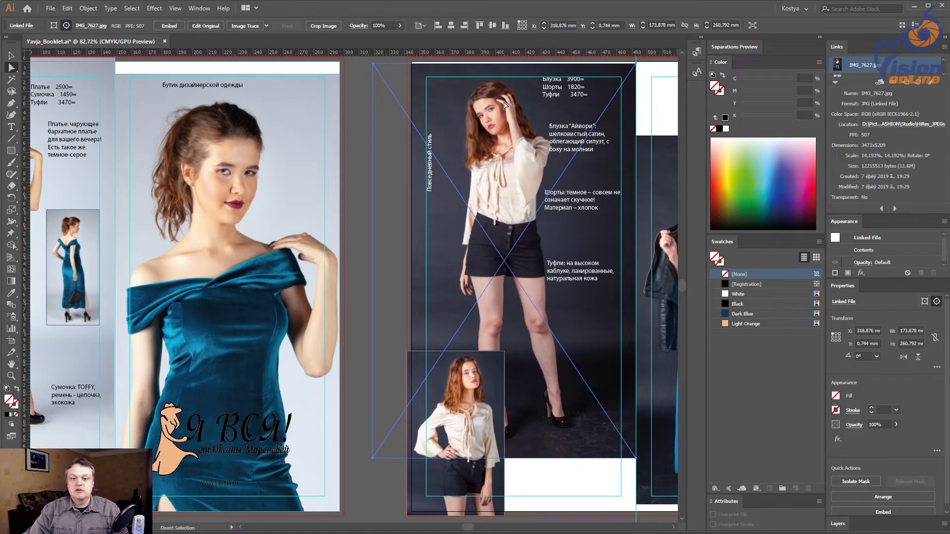
{"action": "key", "text": "Up"}
{"action": "left_click_drag", "start_coordinate": [505, 104], "coordinate": [398, 136]}
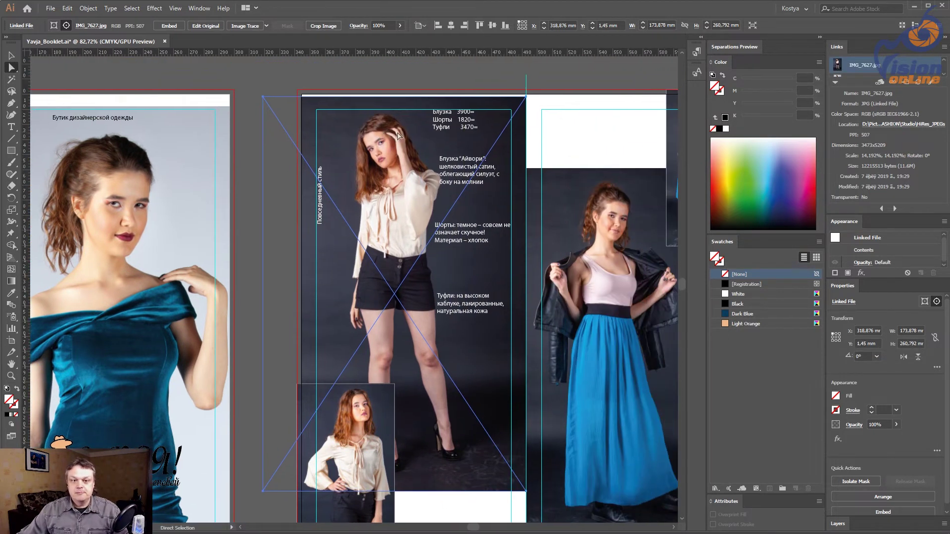
{"action": "left_click", "coordinate": [439, 84]}
{"action": "key", "text": "ctrl+z"}
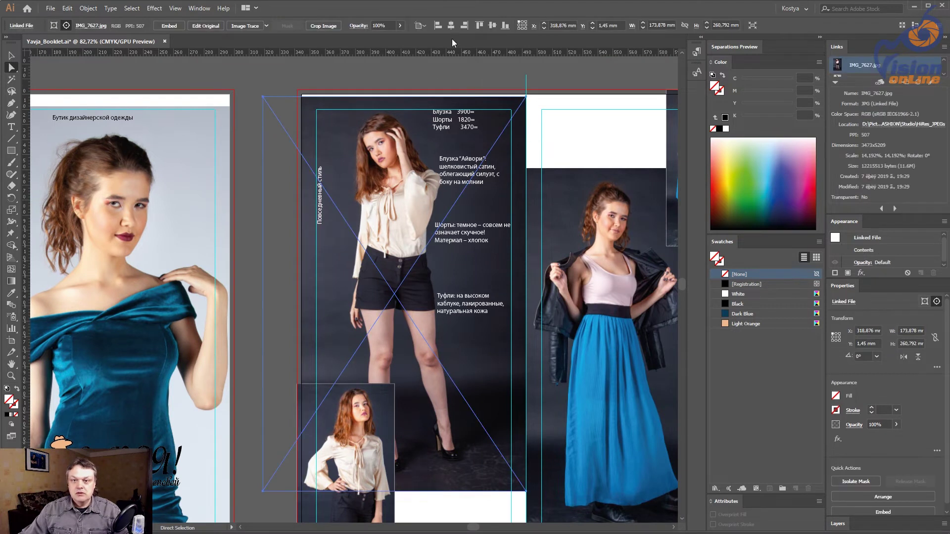
{"action": "left_click", "coordinate": [714, 25]}
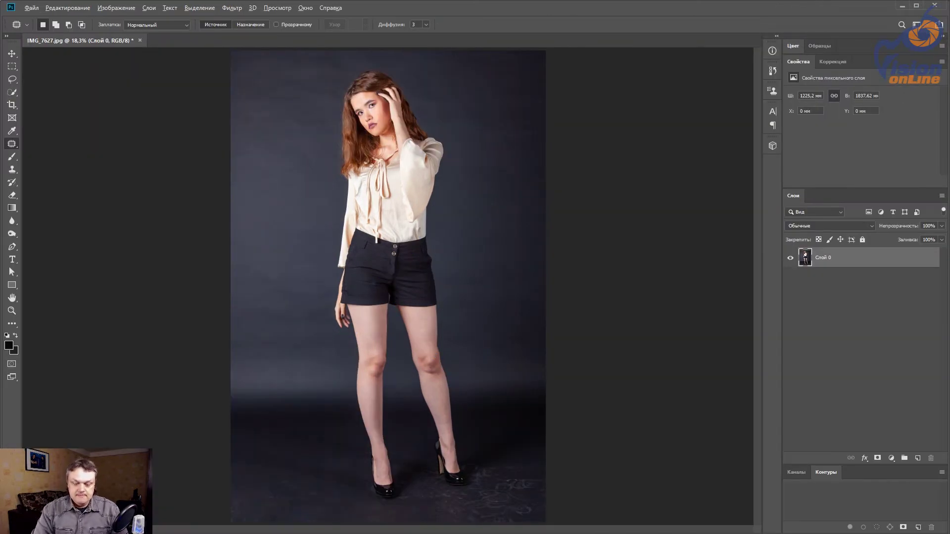
Step: Resample the photo to 300 ppi with height 260,792 mm and fit it in the window
{"action": "key", "text": "ctrl+alt+i"}
{"action": "left_click", "coordinate": [532, 213]}
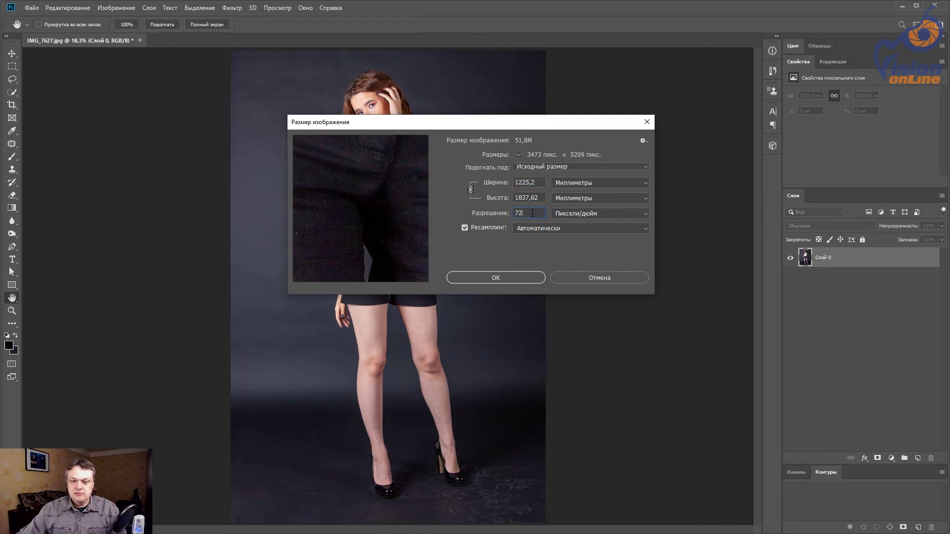
{"action": "type", "text": "300"}
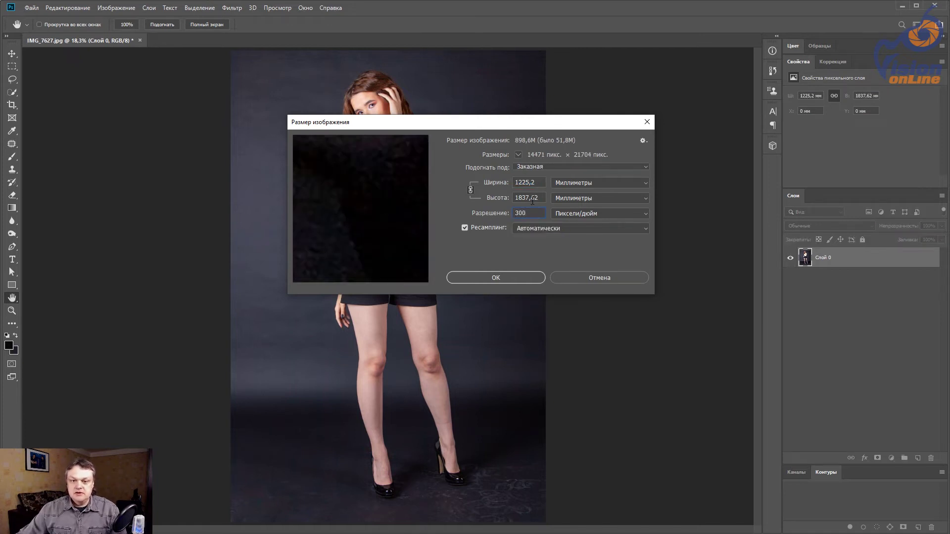
{"action": "double_click", "coordinate": [536, 198]}
{"action": "type", "text": "260,792"}
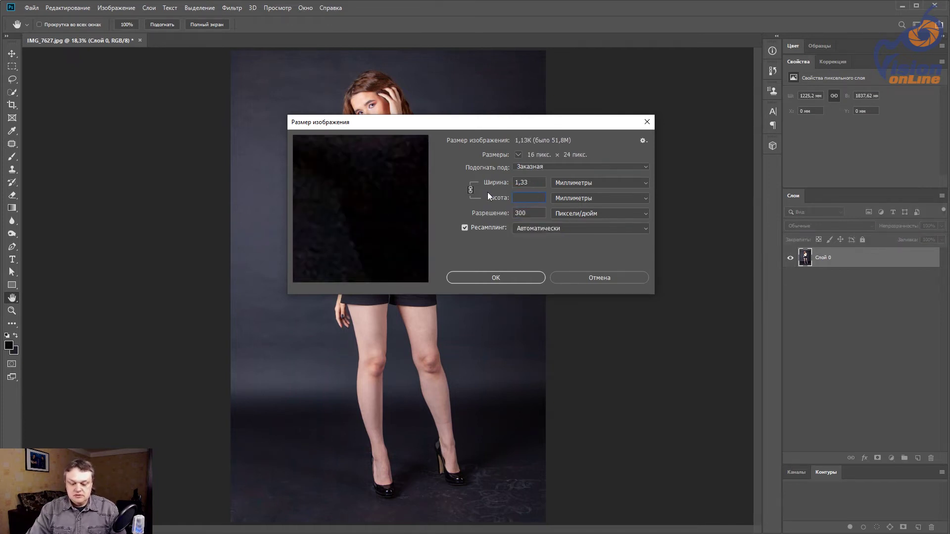
{"action": "key", "text": "Return"}
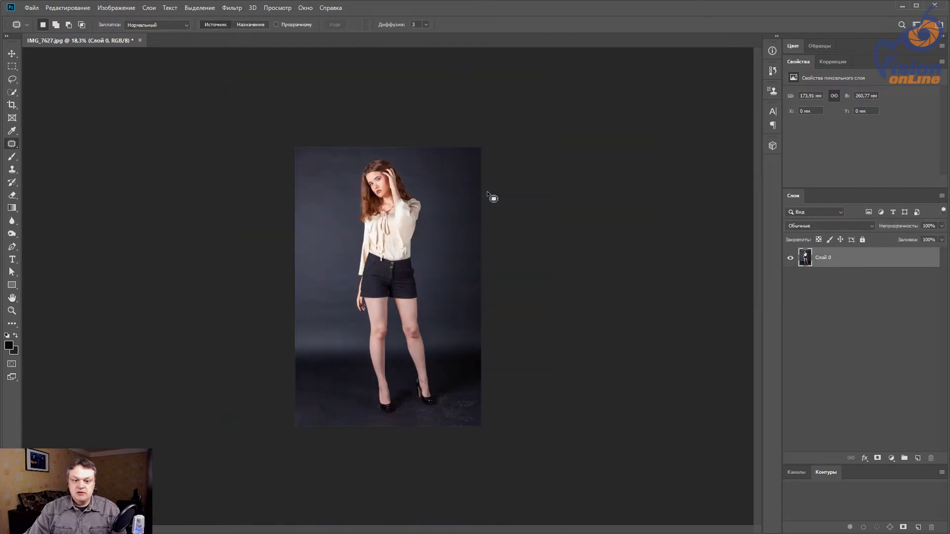
{"action": "double_click", "coordinate": [14, 298]}
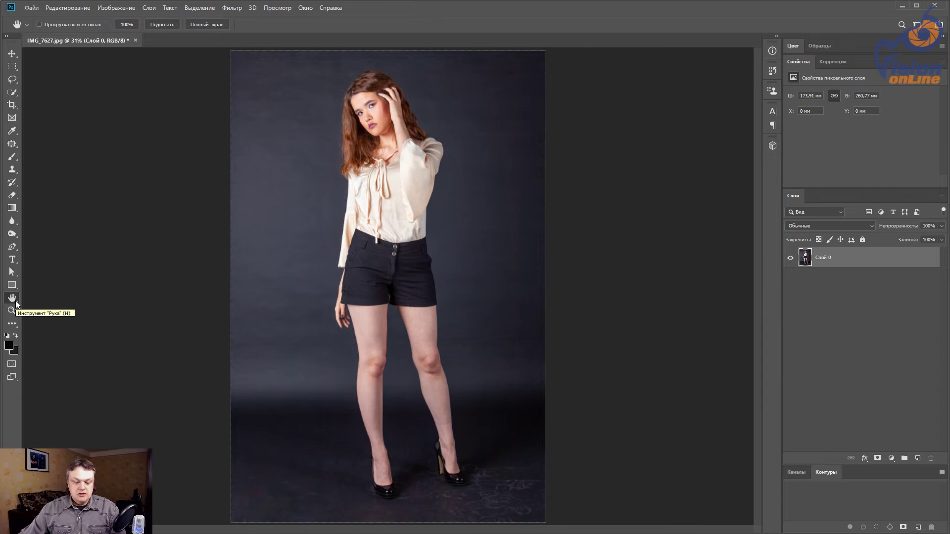
Step: Save the resized photo as IMG_7627.psd in the FASHION\Booklet folder with Maximize Compatibility
{"action": "key", "text": "ctrl+s"}
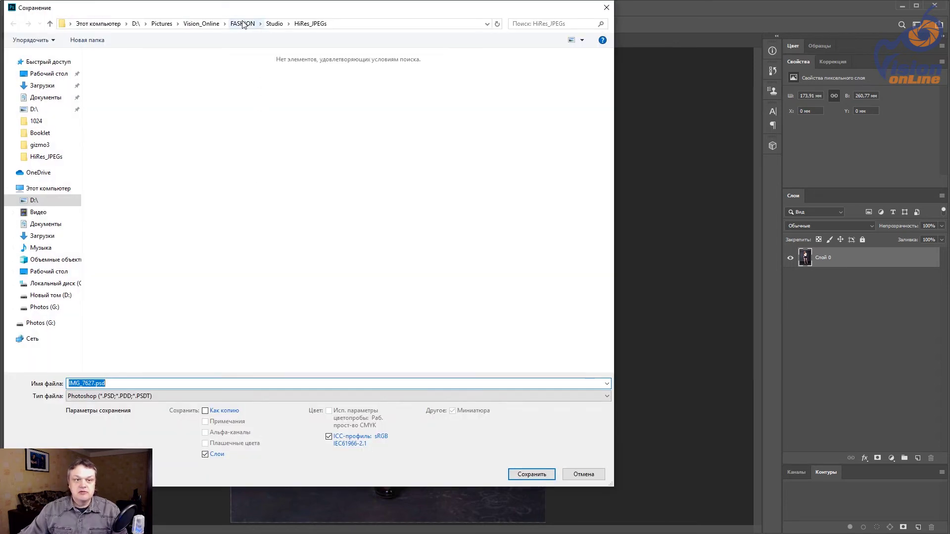
{"action": "left_click", "coordinate": [201, 24]}
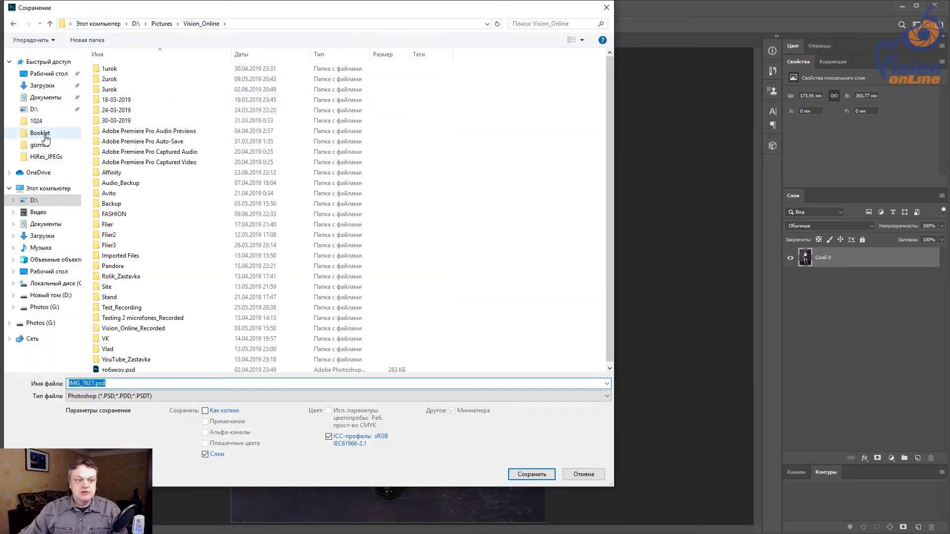
{"action": "left_click", "coordinate": [64, 131]}
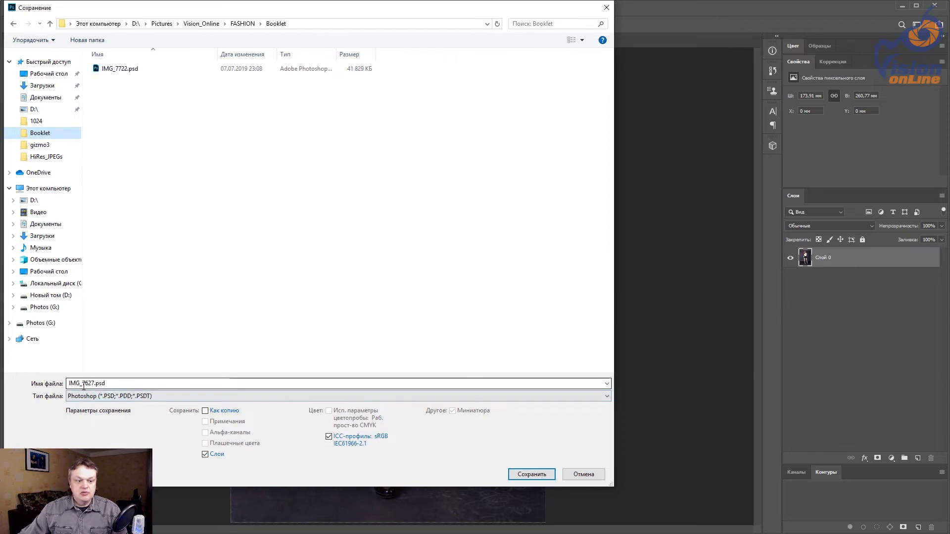
{"action": "left_click", "coordinate": [547, 475]}
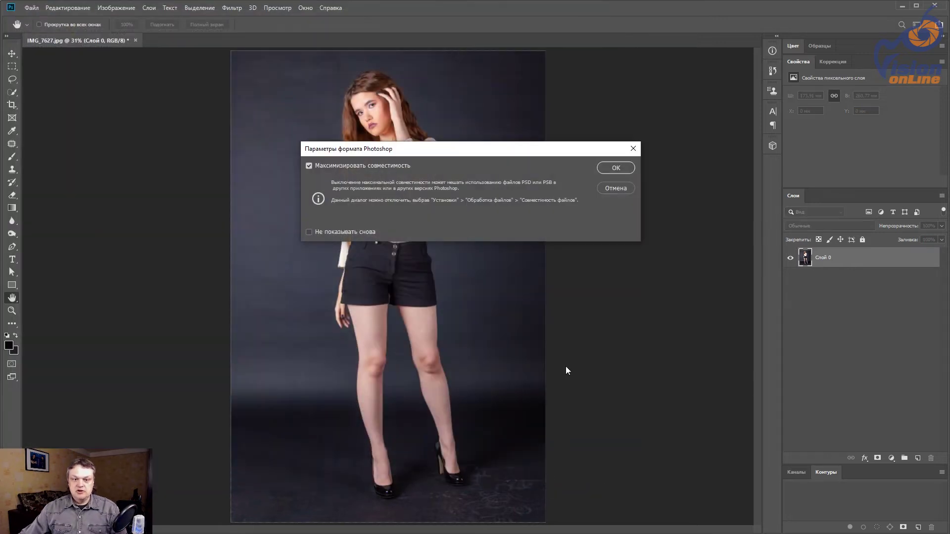
{"action": "left_click", "coordinate": [621, 168]}
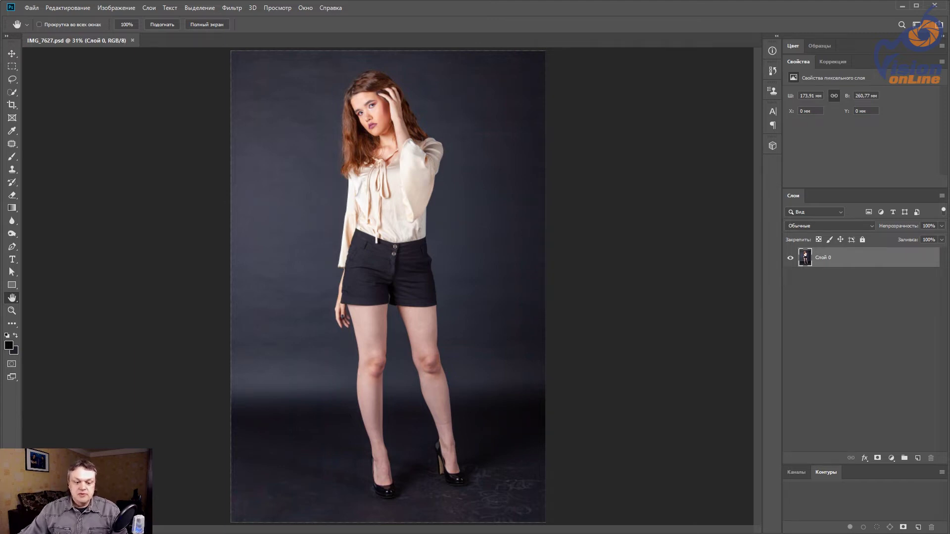
{"action": "left_click", "coordinate": [255, 533]}
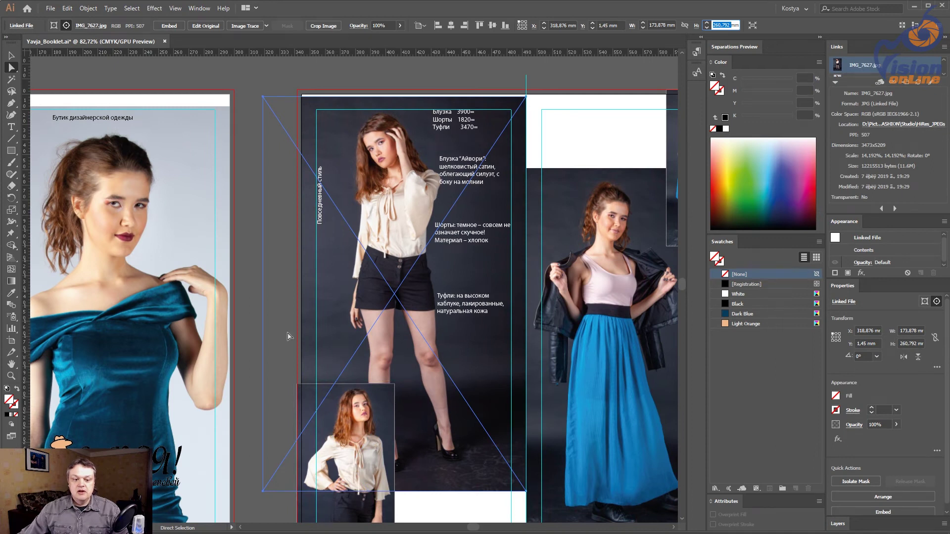
Step: Draw an 11,6 × 37,759 mm rectangle measuring the gap from the photo bottom to the bleed
{"action": "left_click", "coordinate": [285, 82]}
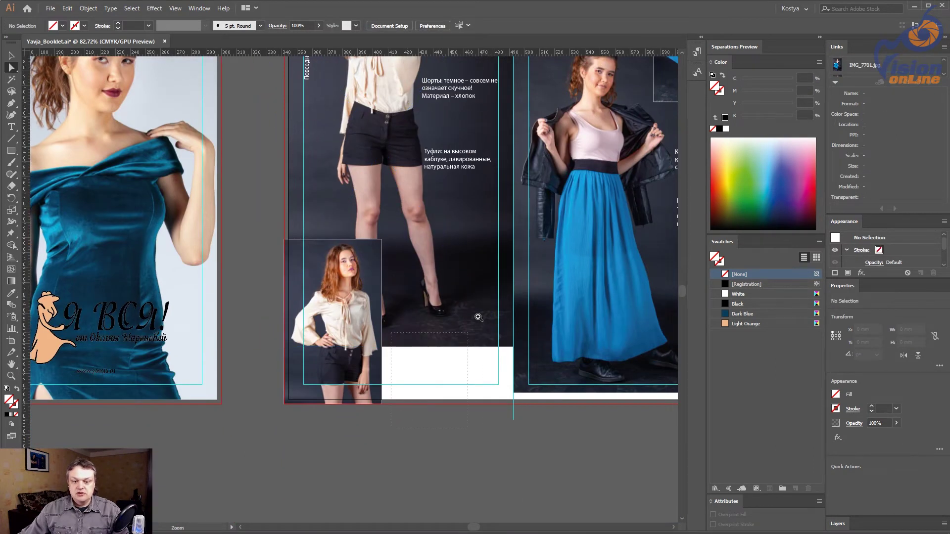
{"action": "left_click_drag", "start_coordinate": [412, 286], "coordinate": [487, 301]}
{"action": "left_click", "coordinate": [19, 154]}
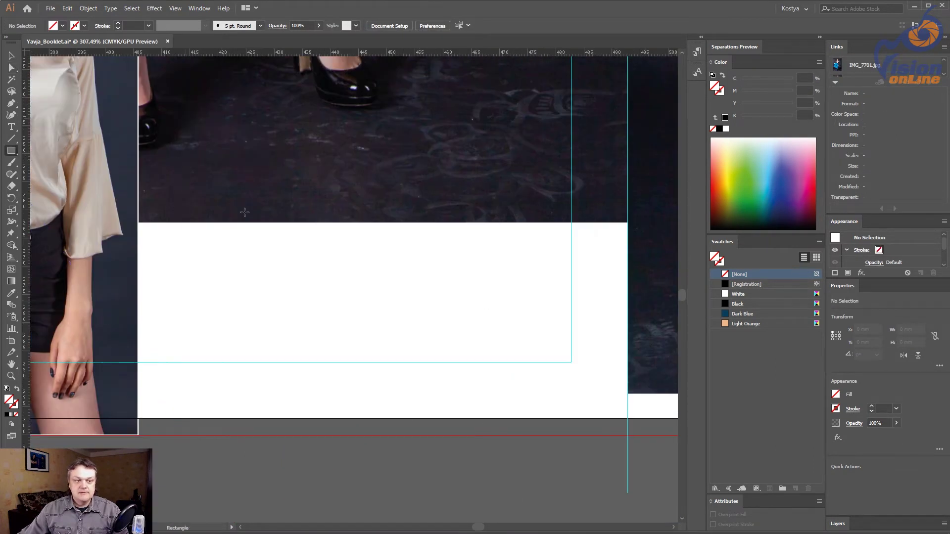
{"action": "left_click_drag", "start_coordinate": [310, 223], "coordinate": [376, 435]}
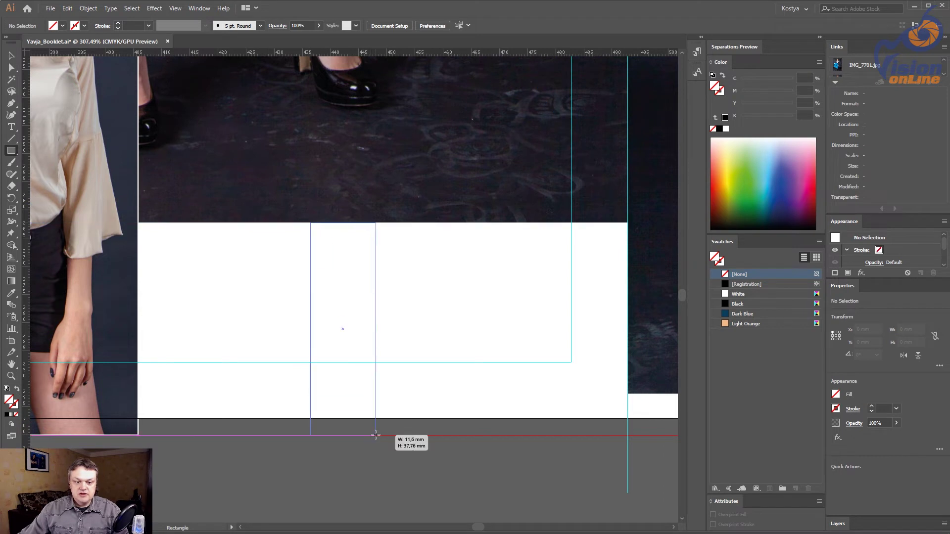
{"action": "left_click", "coordinate": [581, 25]}
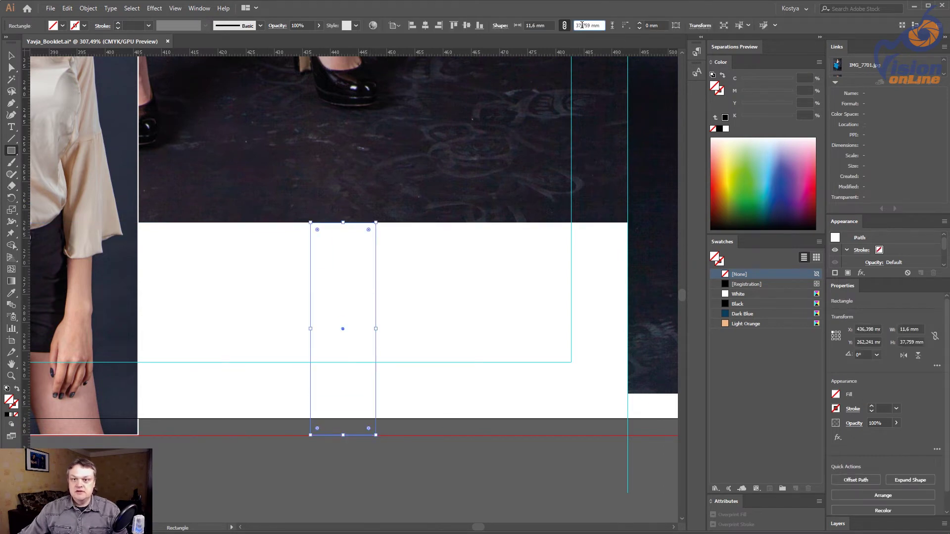
{"action": "left_click", "coordinate": [12, 57]}
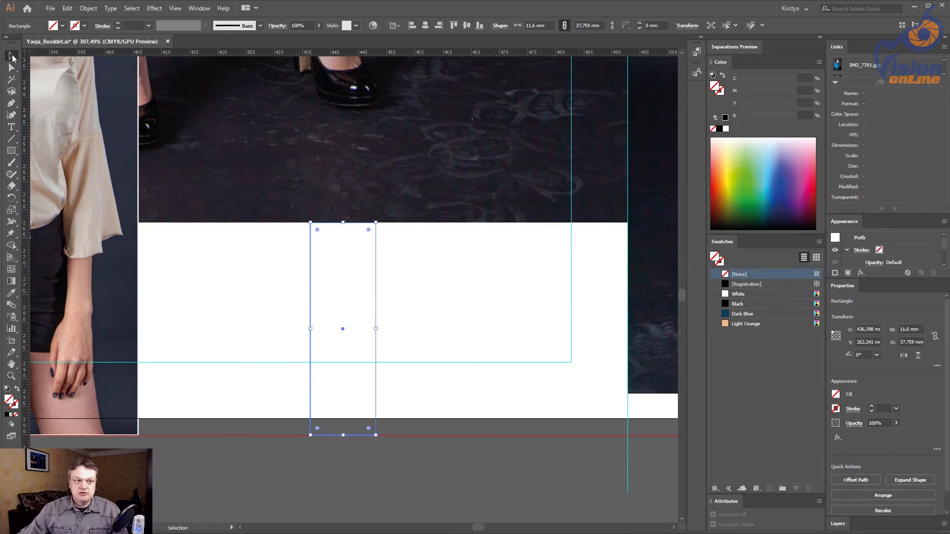
{"action": "key", "text": "ctrl+shift+a"}
{"action": "key", "text": "alt+Tab"}
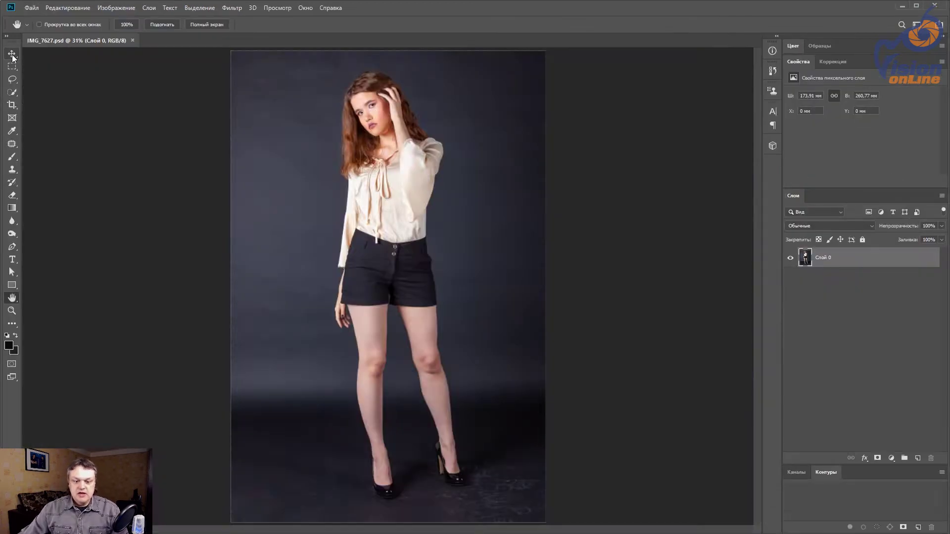
Step: Extend the IMG_7627.psd canvas height to 50, anchored top-centre so it grows downward
{"action": "key", "text": "ctrl+alt+c"}
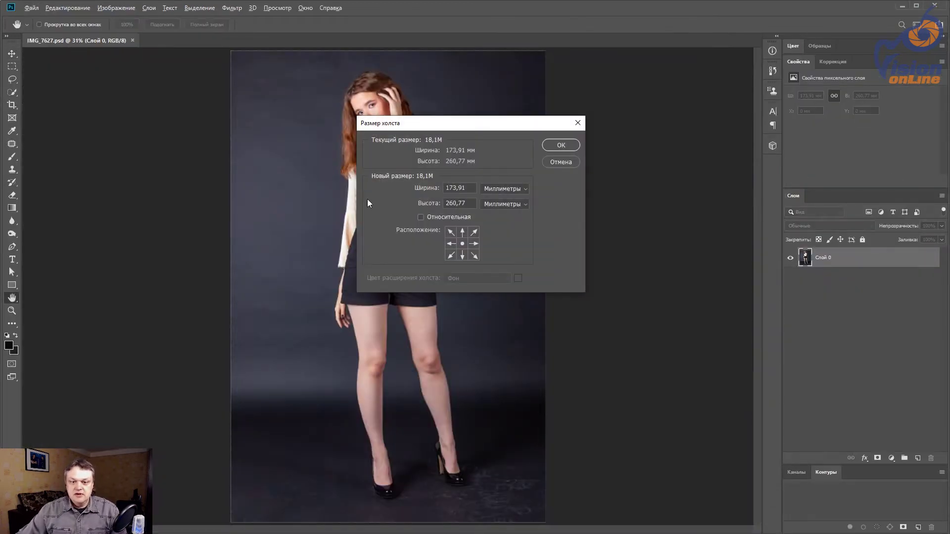
{"action": "left_click", "coordinate": [461, 232]}
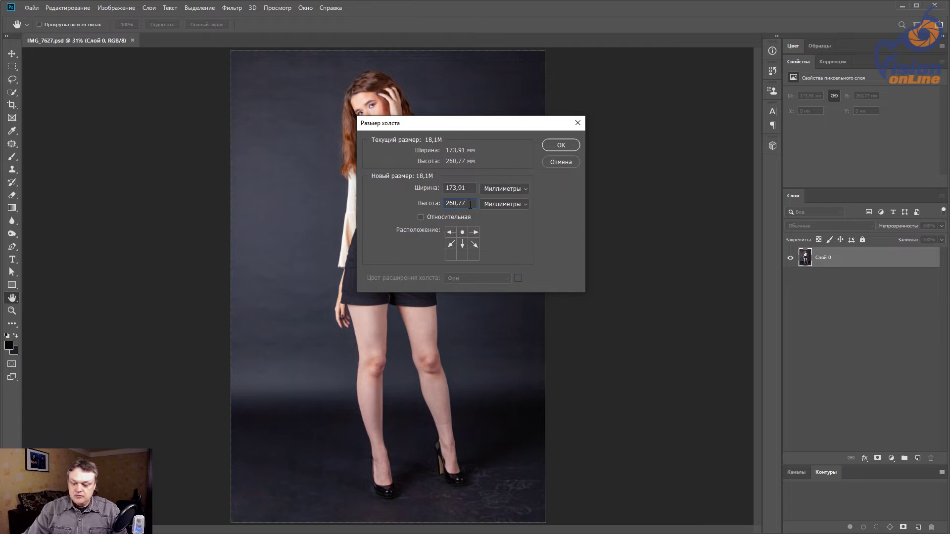
{"action": "type", "text": "+50"}
{"action": "key", "text": "Return"}
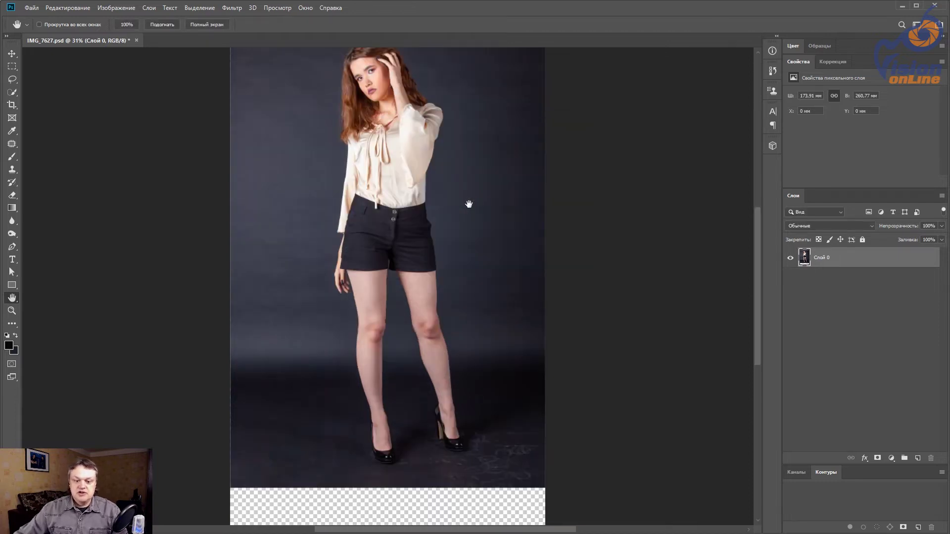
{"action": "scroll", "coordinate": [477, 453], "scroll_direction": "down", "scroll_amount": 1}
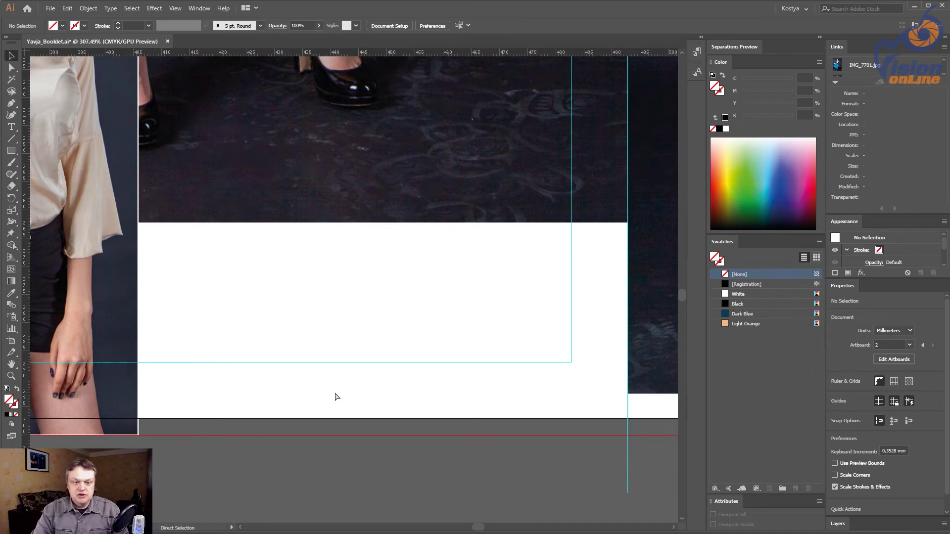
Step: Measure the 4,45 mm gap between the shorts photo's top and the bleed line with a rectangle
{"action": "key", "text": "z"}
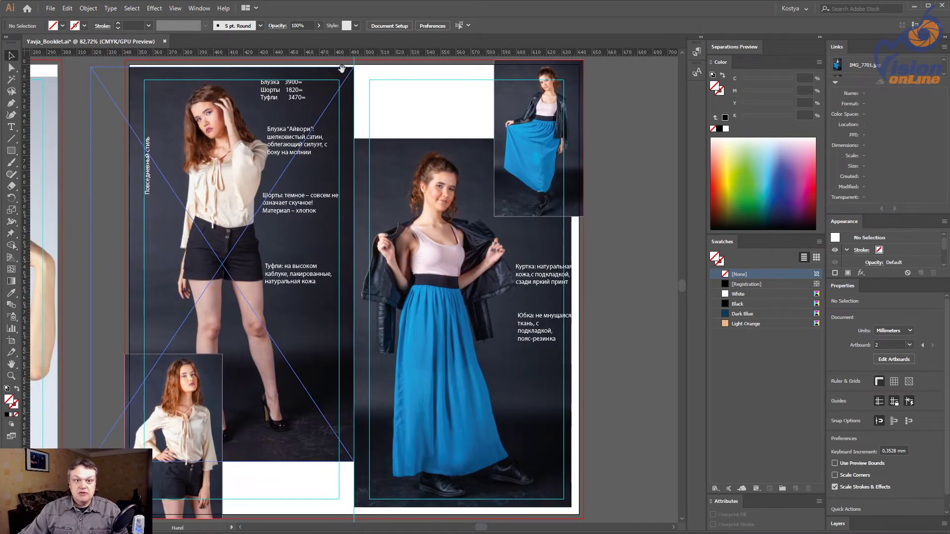
{"action": "left_click_drag", "start_coordinate": [289, 77], "coordinate": [322, 111]}
{"action": "left_click", "coordinate": [11, 150]}
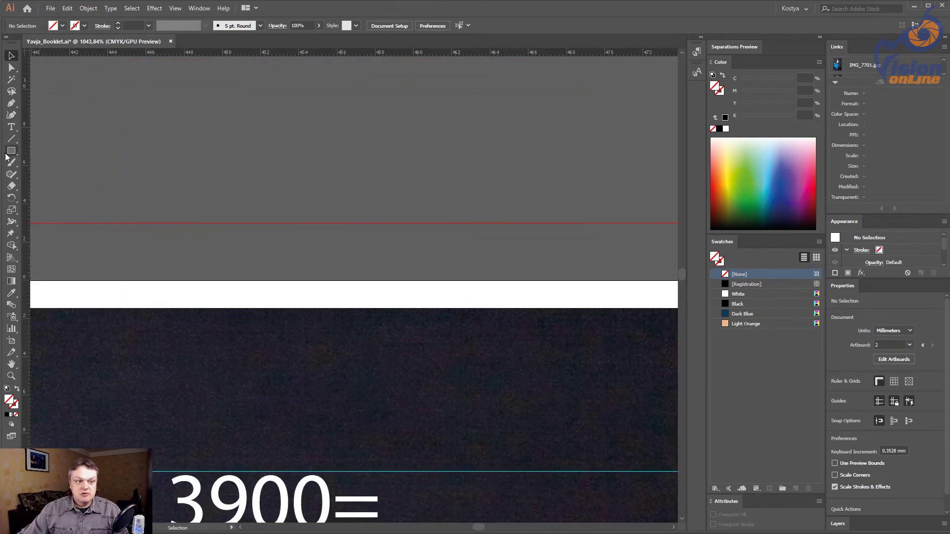
{"action": "left_click_drag", "start_coordinate": [308, 308], "coordinate": [346, 224]}
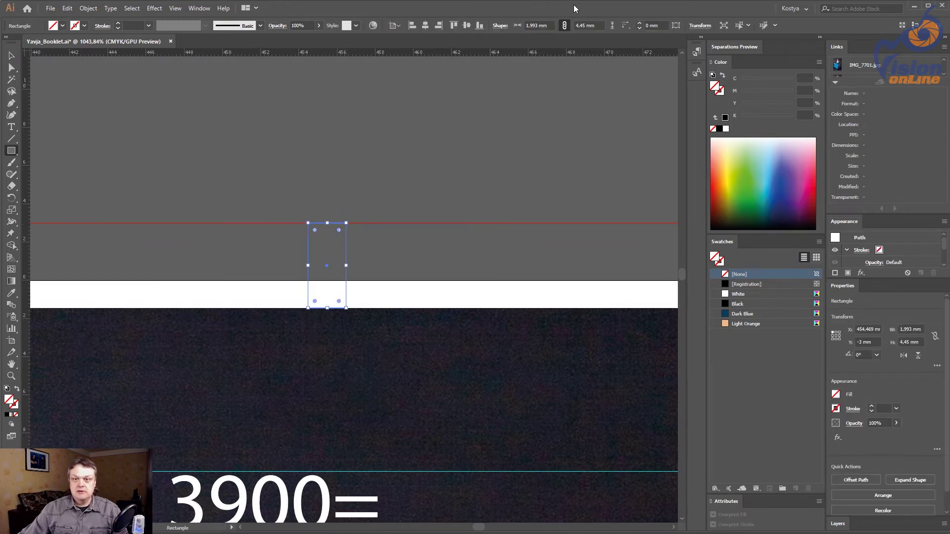
{"action": "left_click", "coordinate": [582, 25]}
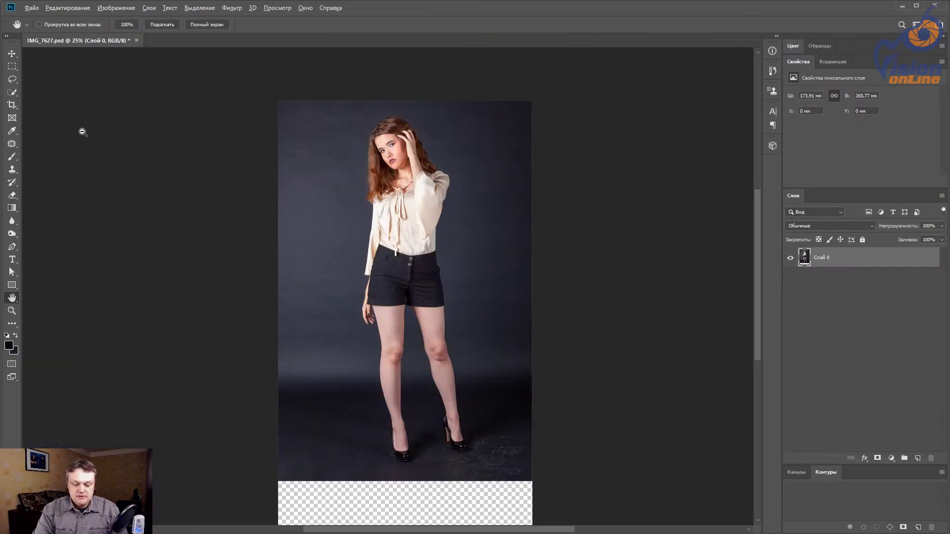
{"action": "key", "text": "ctrl+alt+c"}
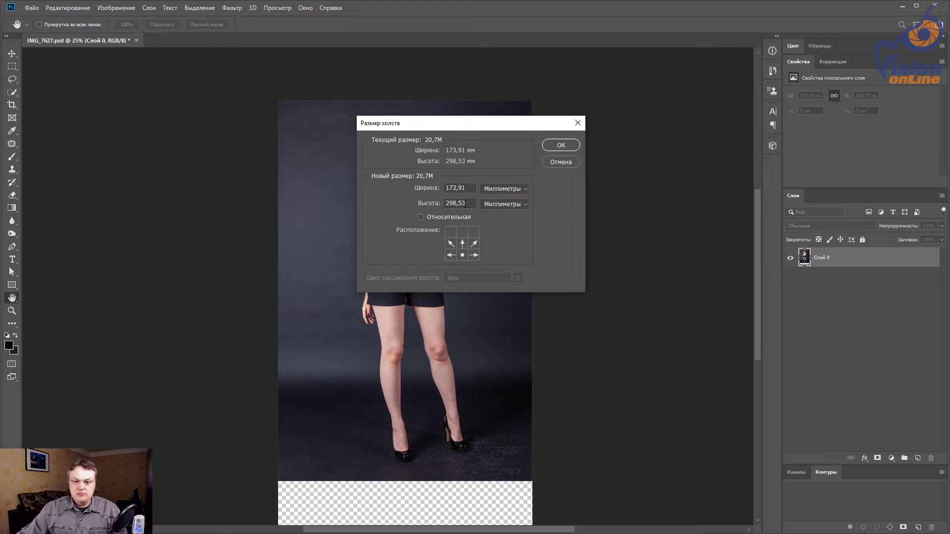
Step: Set the canvas height to 9 and save the extended IMG_7627.psd
{"action": "type", "text": "9"}
{"action": "key", "text": "Return"}
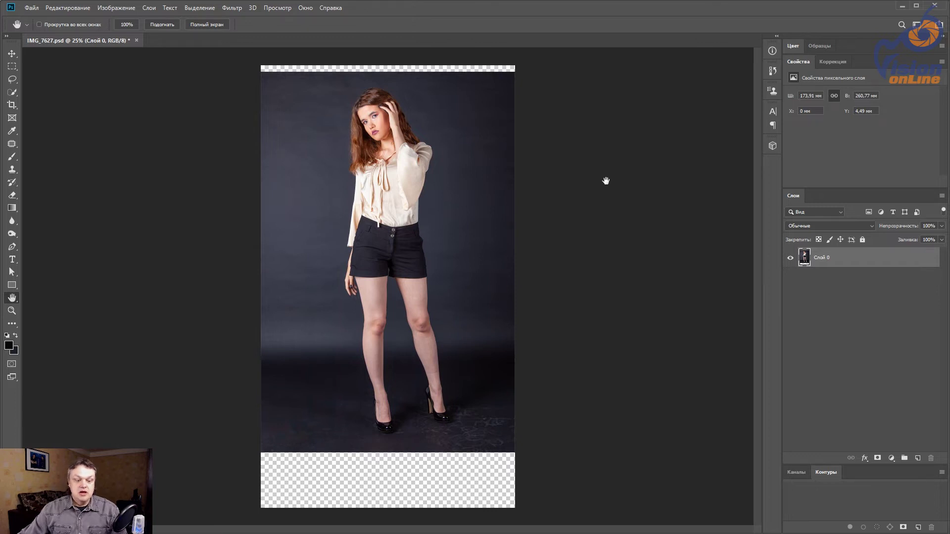
{"action": "key", "text": "ctrl+s"}
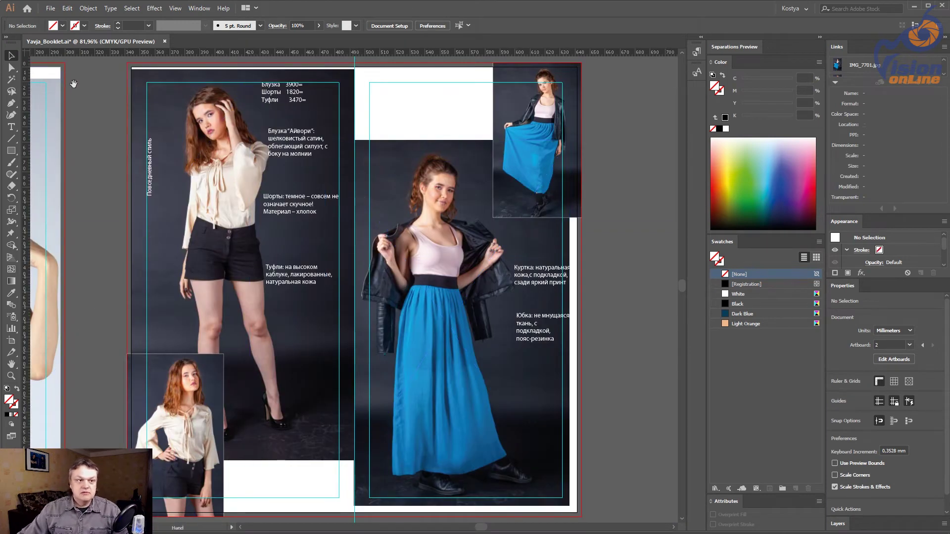
Step: Release the clipping mask on the old shorts photo on the left page
{"action": "left_click_drag", "start_coordinate": [73, 84], "coordinate": [126, 90]}
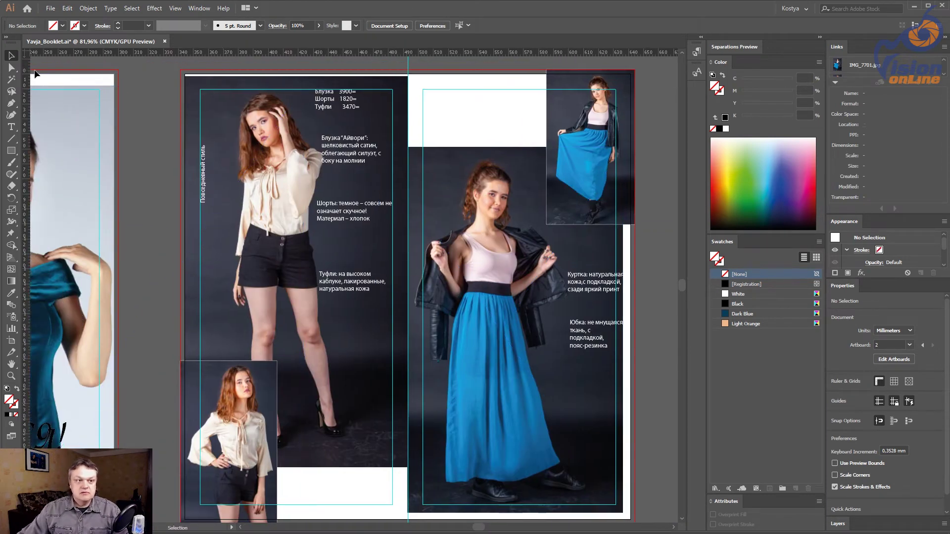
{"action": "key", "text": "a"}
{"action": "left_click", "coordinate": [13, 56]}
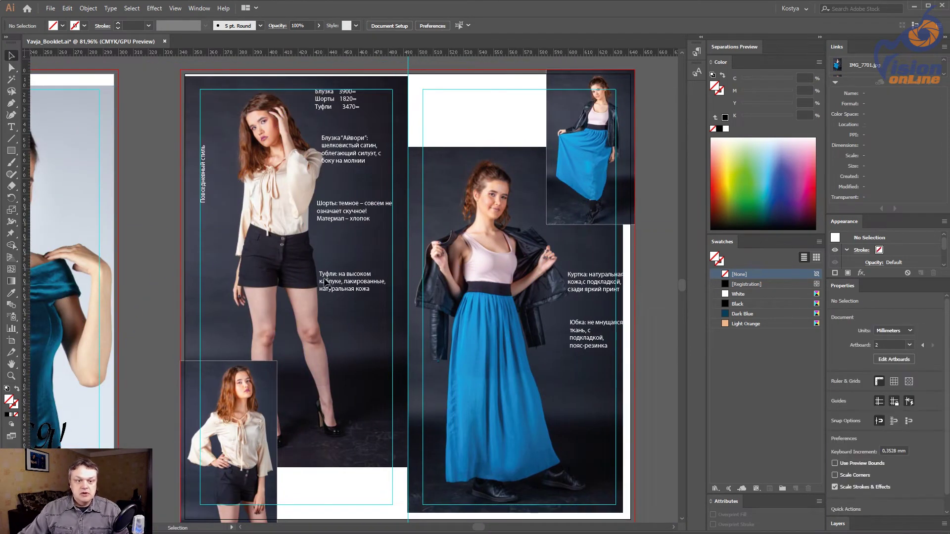
{"action": "left_click", "coordinate": [281, 238]}
{"action": "right_click", "coordinate": [281, 237]}
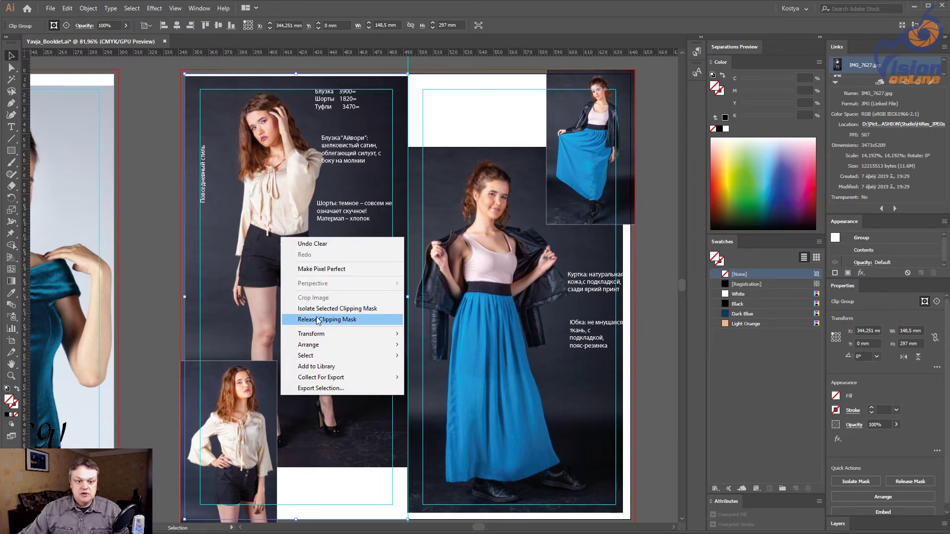
{"action": "left_click", "coordinate": [327, 319]}
Step: Delete the released old shorts photo and bring up the Place dialog
{"action": "key", "text": "ctrl+shift+a"}
{"action": "left_click", "coordinate": [154, 104]}
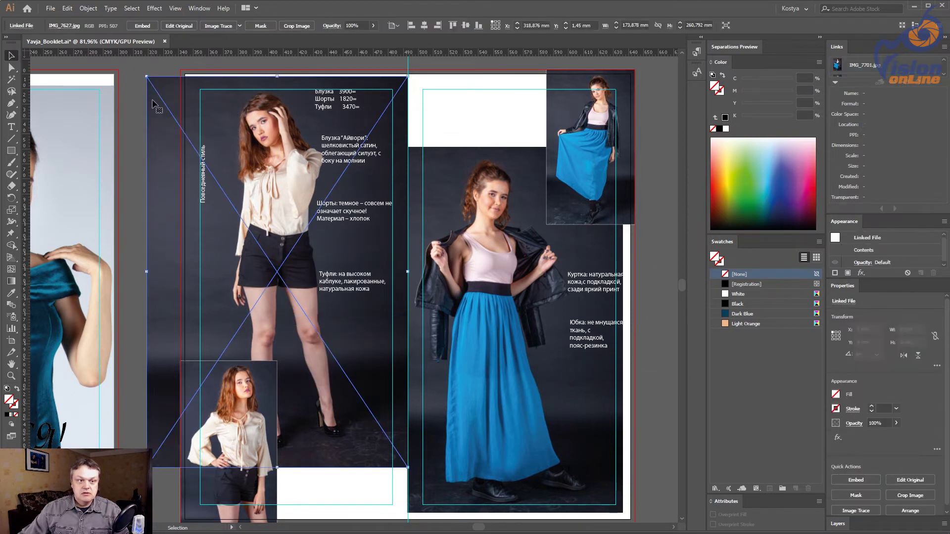
{"action": "key", "text": "Delete"}
{"action": "key", "text": "ctrl+shift+p"}
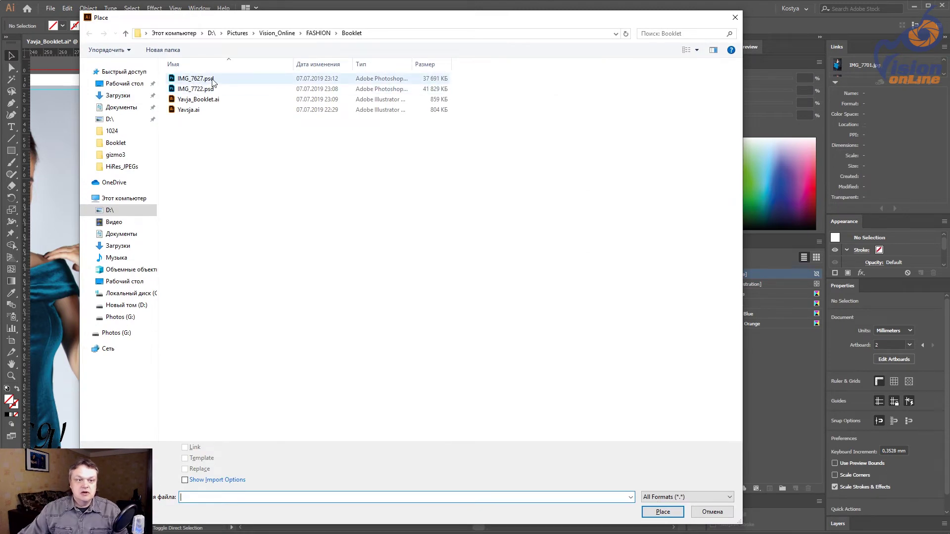
{"action": "mouse_move", "coordinate": [194, 78]}
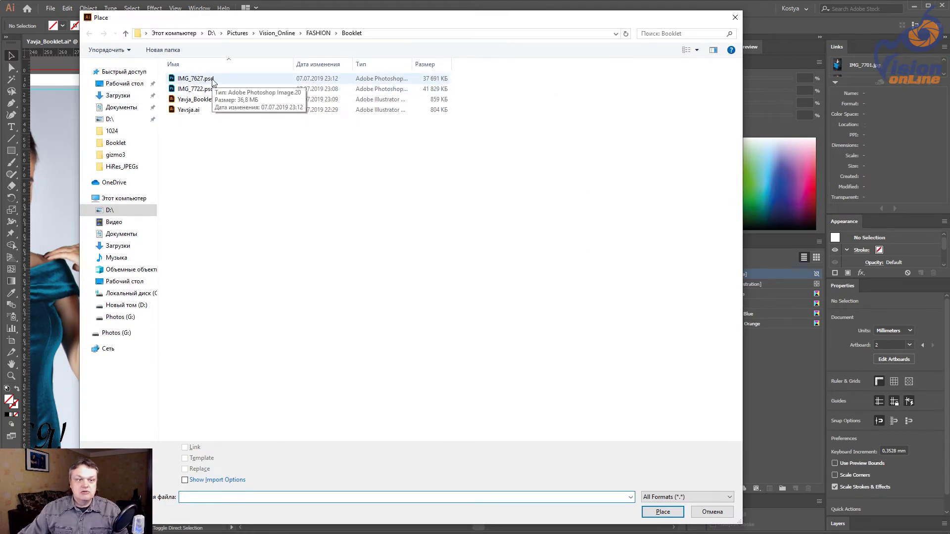
Step: Place IMG_7627.psd over the left page, vertically centred, with its right edge on the spine
{"action": "double_click", "coordinate": [196, 78]}
{"action": "left_click", "coordinate": [169, 121]}
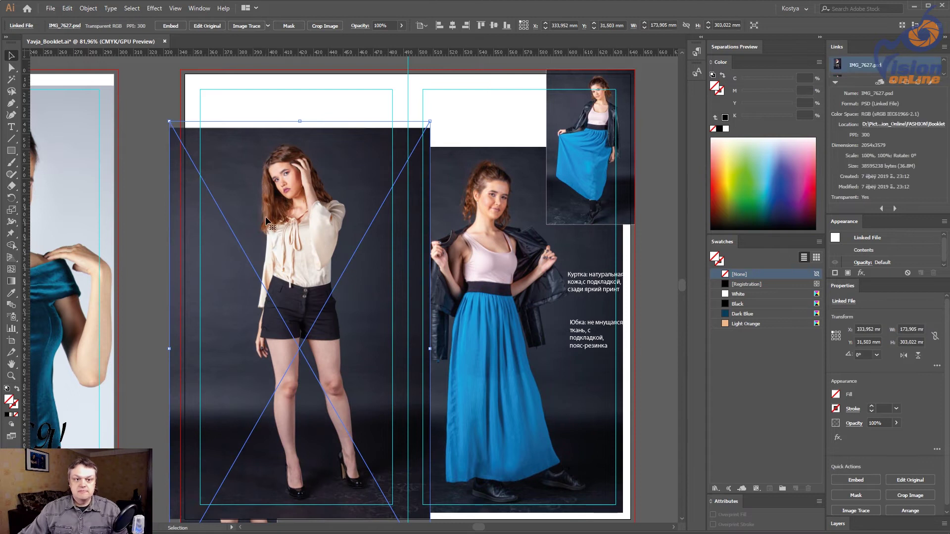
{"action": "left_click_drag", "start_coordinate": [265, 216], "coordinate": [242, 161]}
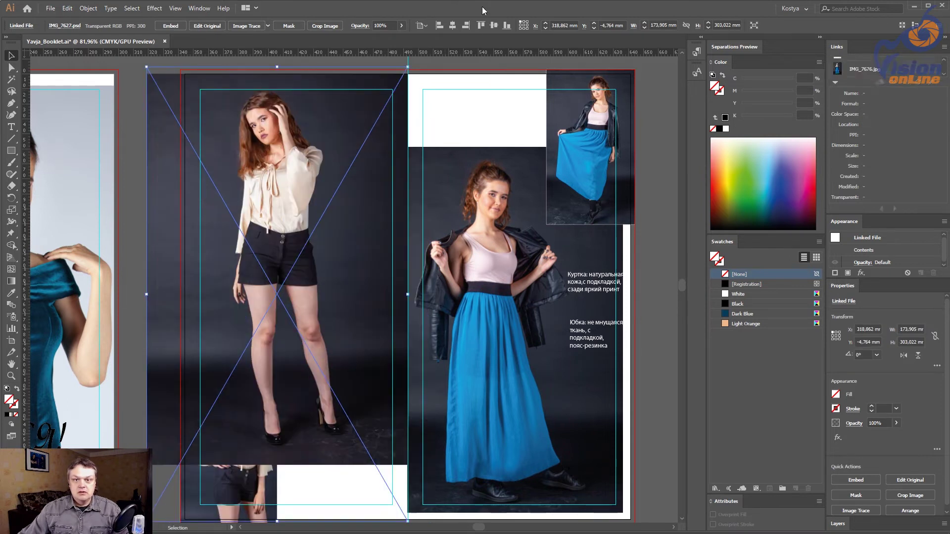
{"action": "left_click", "coordinate": [493, 25]}
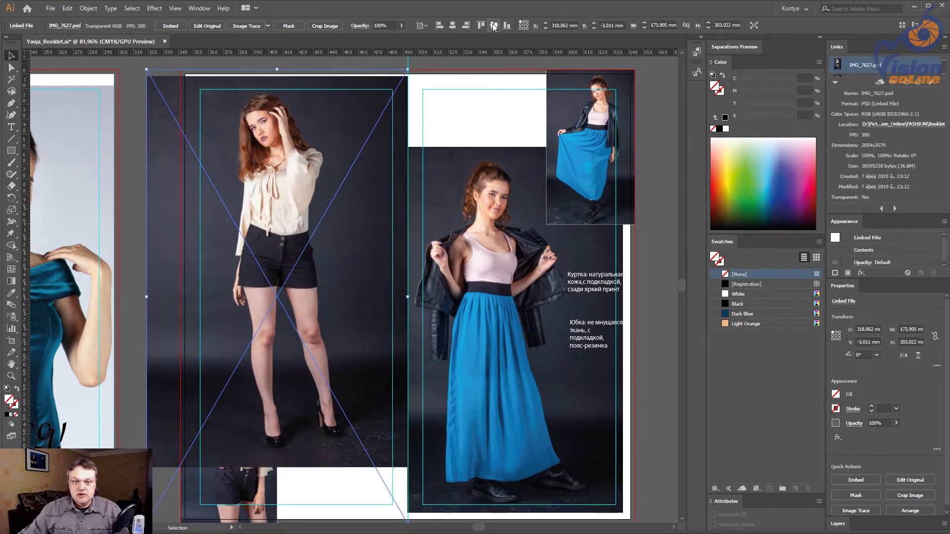
{"action": "left_click_drag", "start_coordinate": [395, 63], "coordinate": [429, 87]}
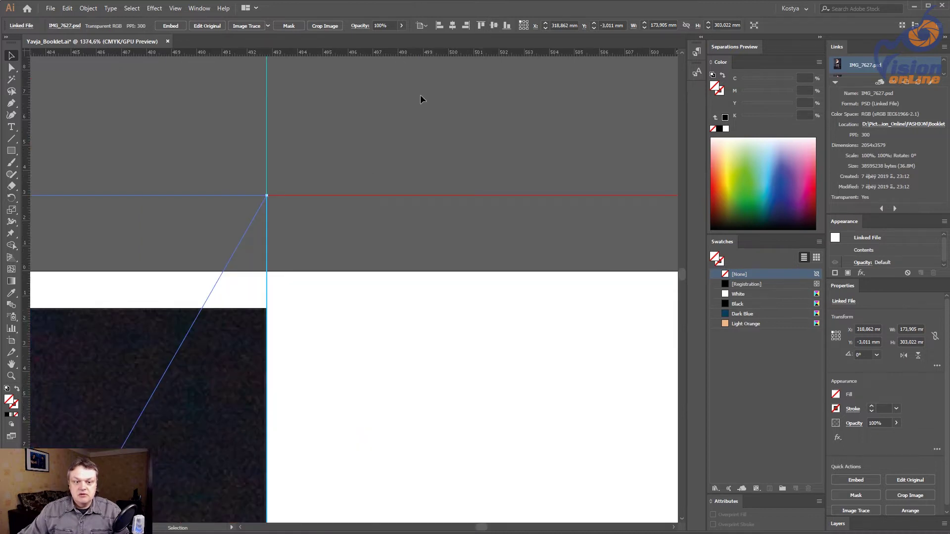
{"action": "left_click_drag", "start_coordinate": [164, 365], "coordinate": [148, 383]}
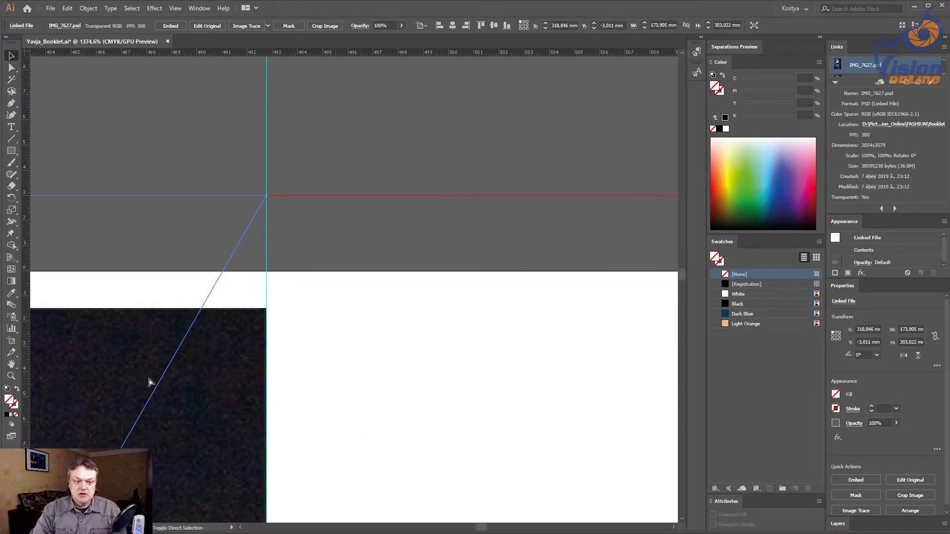
{"action": "left_click", "coordinate": [177, 159]}
Step: Clip the shorts photo to the left page's frame rectangle
{"action": "left_click", "coordinate": [284, 345], "text": "alt"}
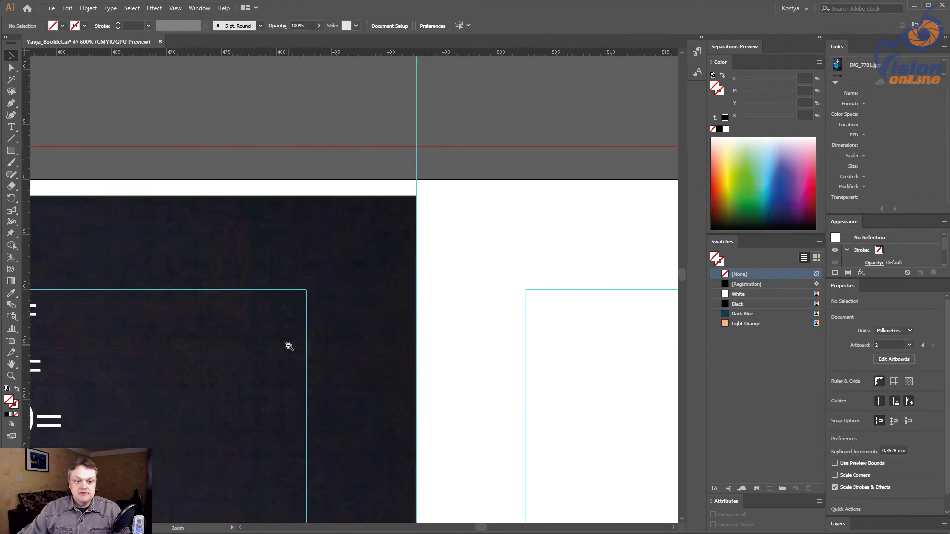
{"action": "left_click", "coordinate": [291, 345], "text": "alt"}
{"action": "scroll", "coordinate": [108, 181], "scroll_direction": "up", "scroll_amount": 3}
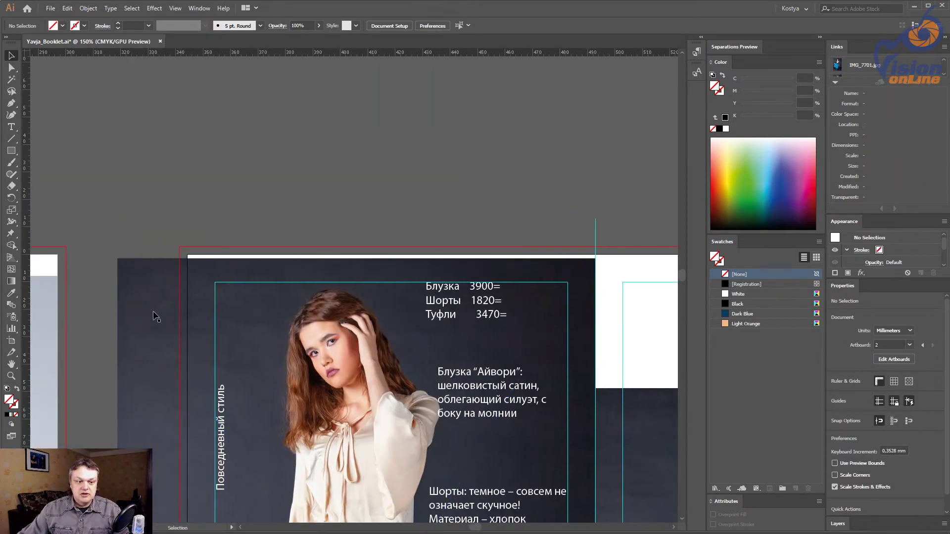
{"action": "left_click", "coordinate": [207, 259]}
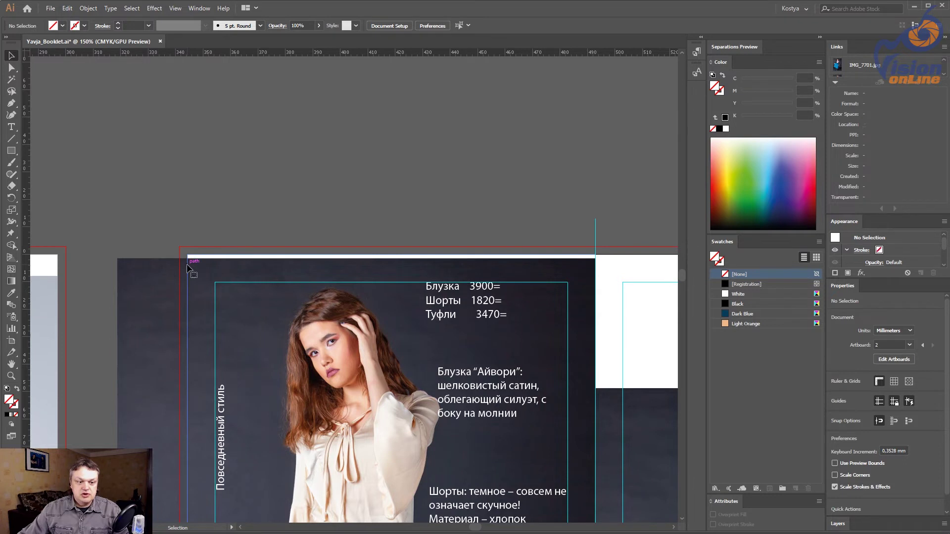
{"action": "right_click", "coordinate": [156, 298]}
{"action": "left_click", "coordinate": [213, 372]}
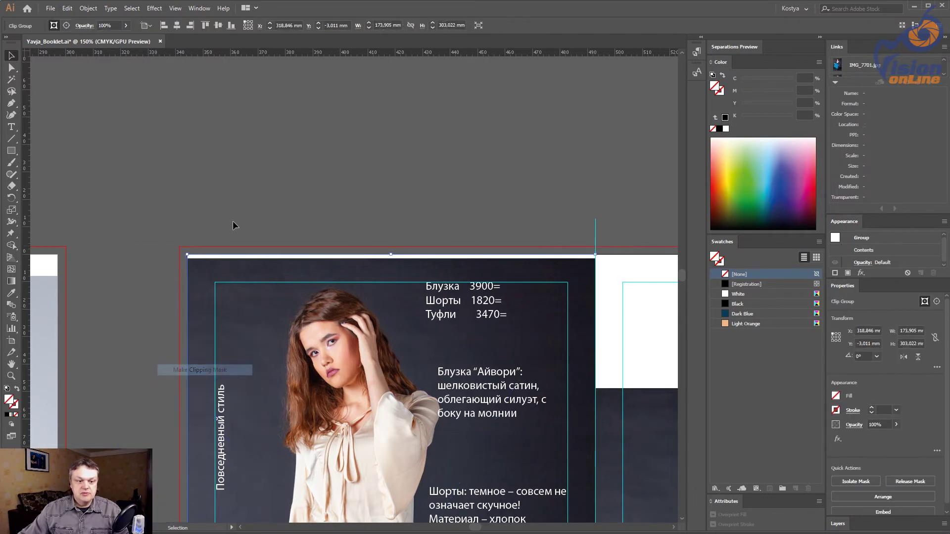
{"action": "left_click", "coordinate": [197, 212]}
Step: Drag the clipping path's left, top and bottom edges out to the bleed lines
{"action": "scroll", "coordinate": [184, 277], "scroll_direction": "up", "scroll_amount": 5}
{"action": "key", "text": "a"}
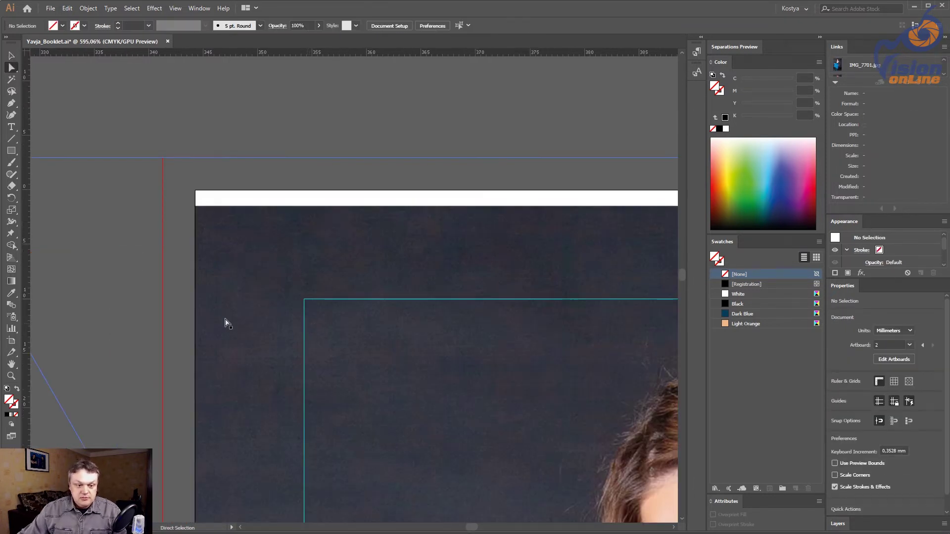
{"action": "left_click_drag", "start_coordinate": [197, 311], "coordinate": [162, 316]}
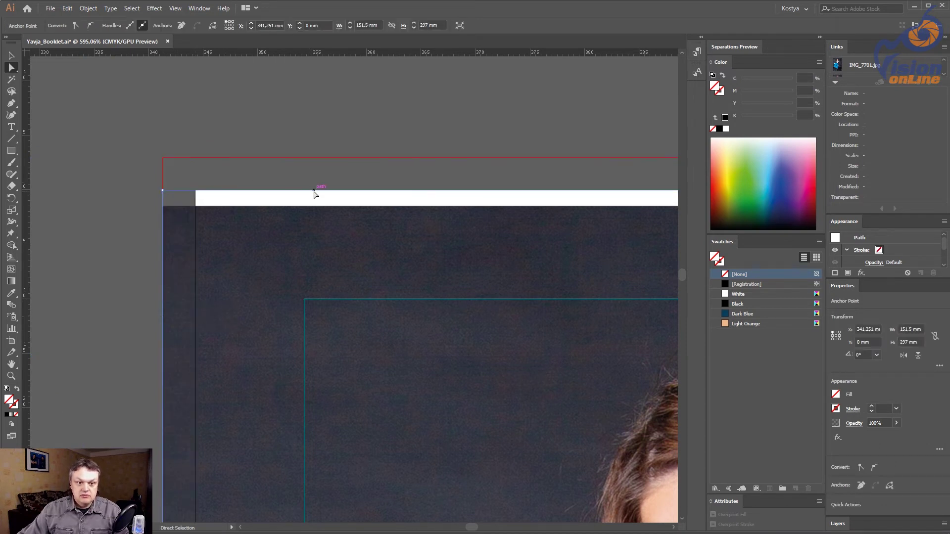
{"action": "left_click_drag", "start_coordinate": [314, 192], "coordinate": [315, 158]}
{"action": "left_click", "coordinate": [272, 131]}
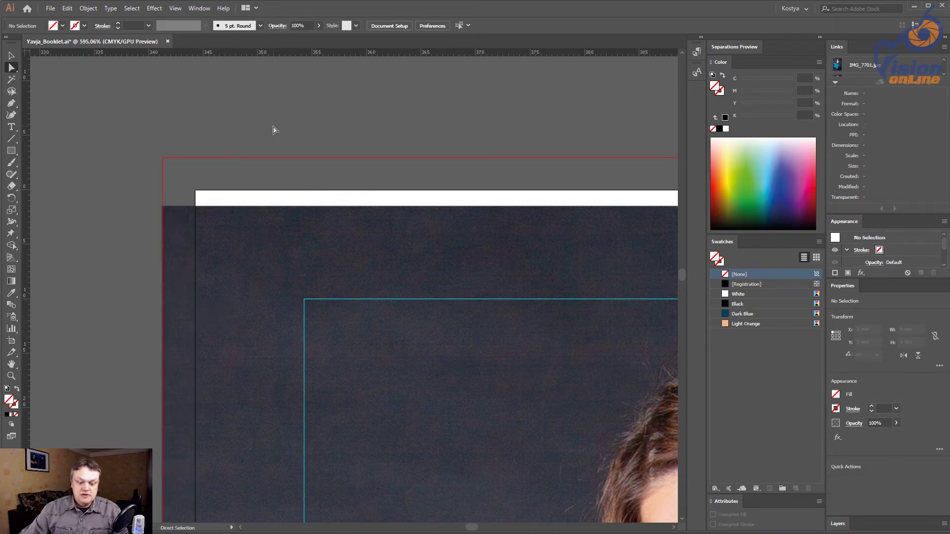
{"action": "key", "text": "ctrl+alt+0"}
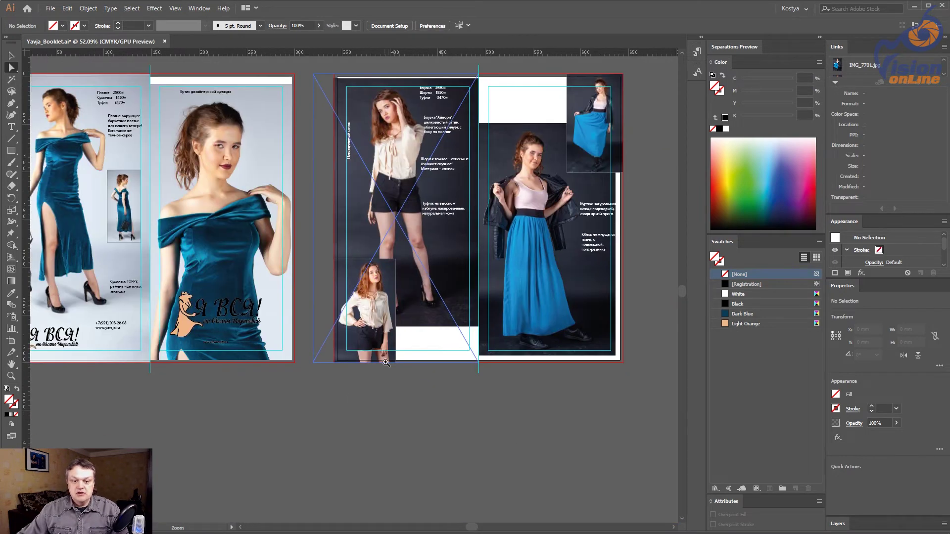
{"action": "left_click_drag", "start_coordinate": [431, 386], "coordinate": [535, 475]}
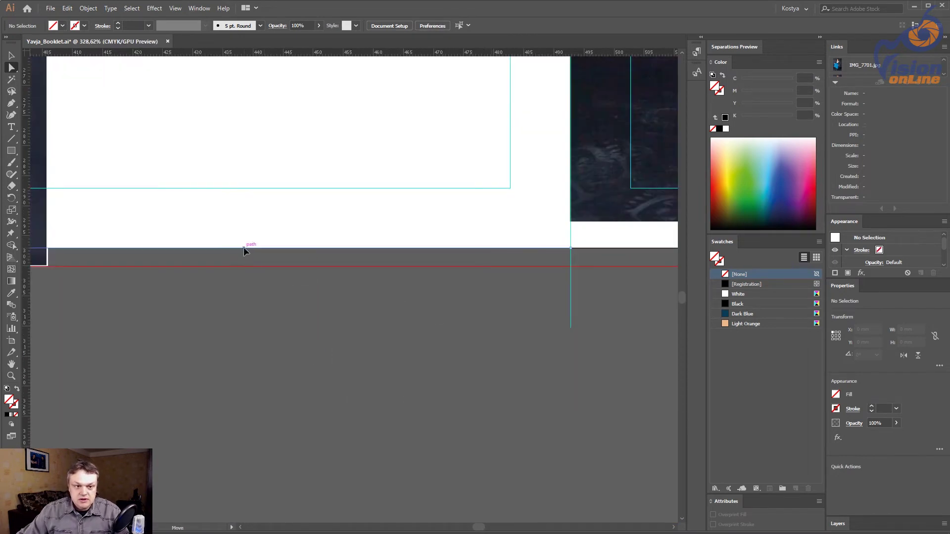
{"action": "left_click_drag", "start_coordinate": [246, 248], "coordinate": [243, 266]}
{"action": "left_click", "coordinate": [436, 353]}
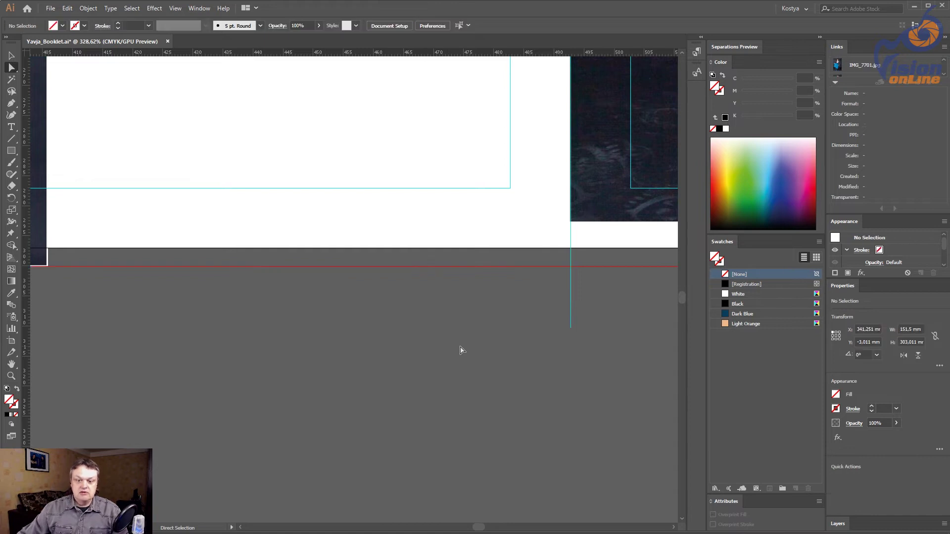
{"action": "key", "text": "ctrl+alt+0"}
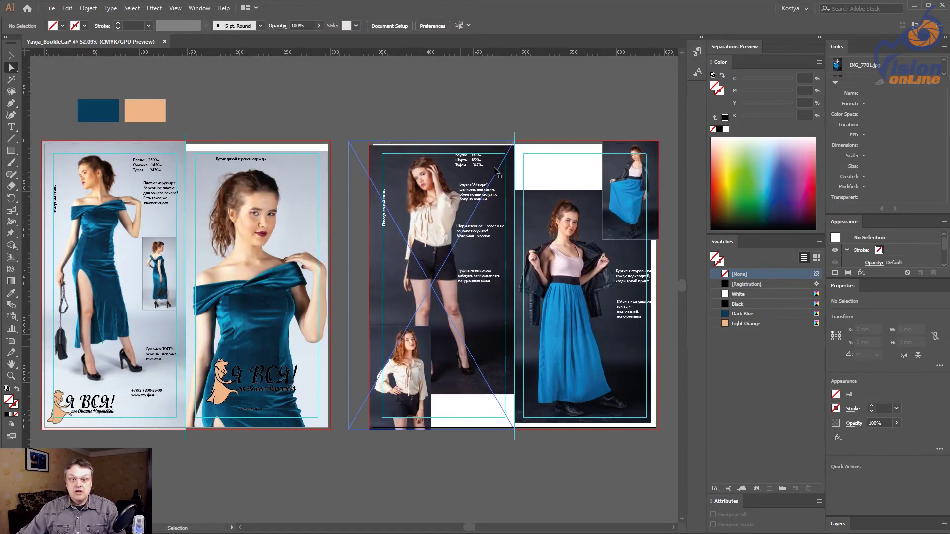
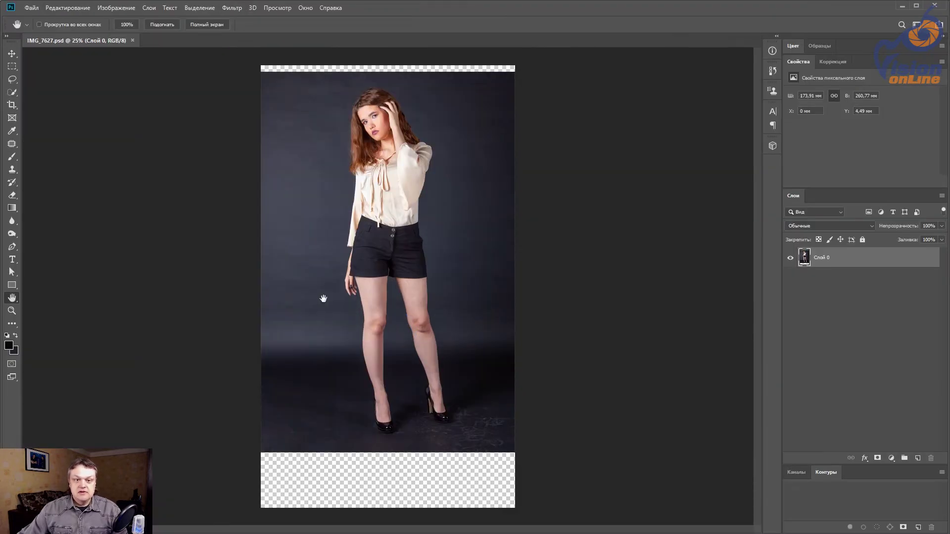
Step: Marquee the transparent top strip and Content-Aware Fill it onto new layer Слой 0 копия
{"action": "left_click", "coordinate": [339, 75]}
{"action": "left_click_drag", "start_coordinate": [340, 74], "coordinate": [365, 250]}
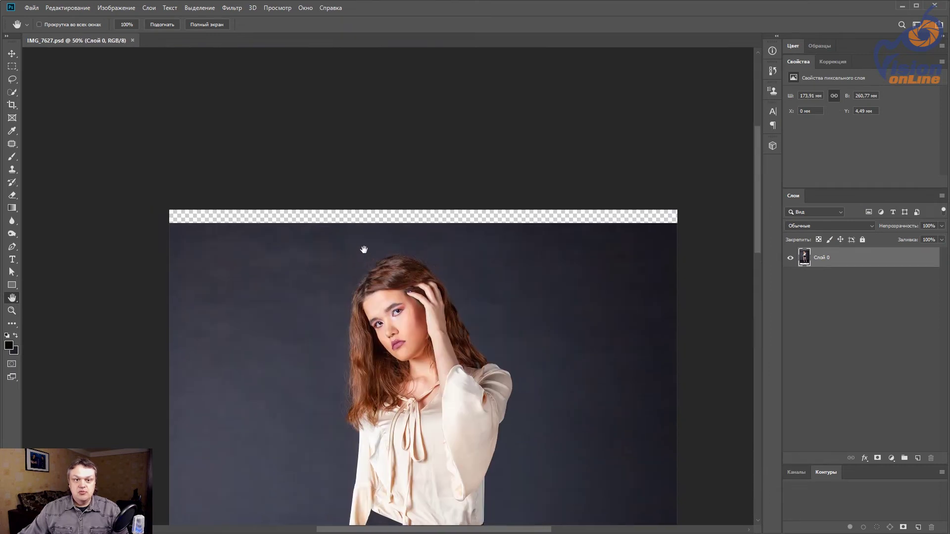
{"action": "left_click", "coordinate": [12, 68]}
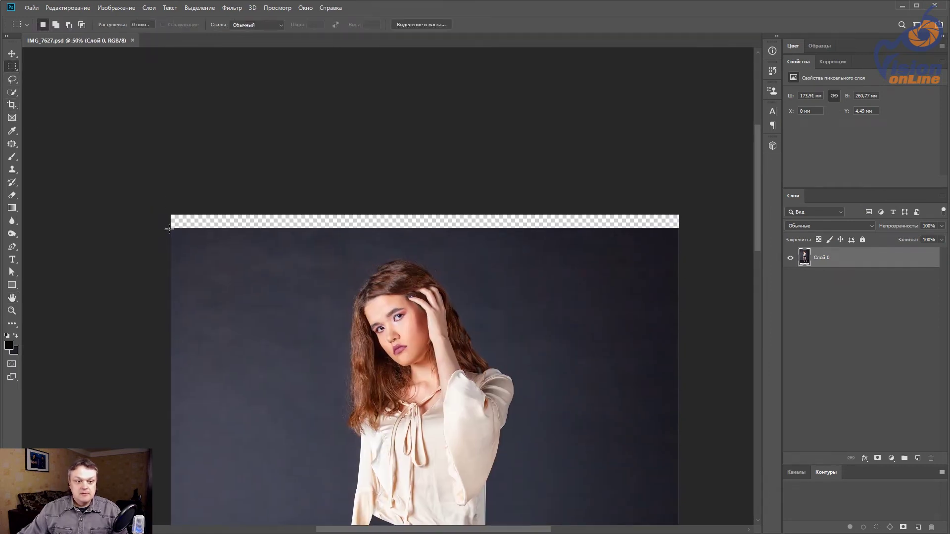
{"action": "left_click_drag", "start_coordinate": [169, 230], "coordinate": [665, 164]}
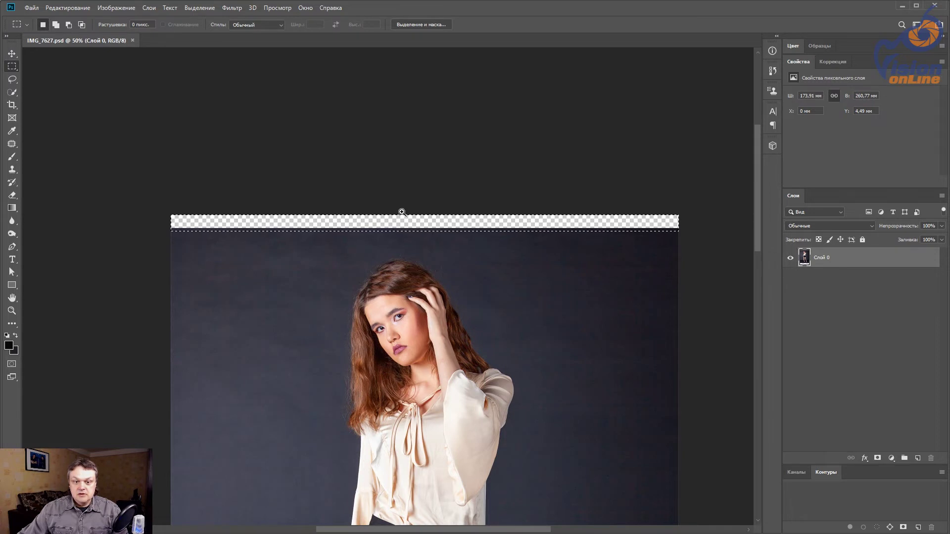
{"action": "scroll", "coordinate": [401, 212], "scroll_direction": "up", "scroll_amount": 3}
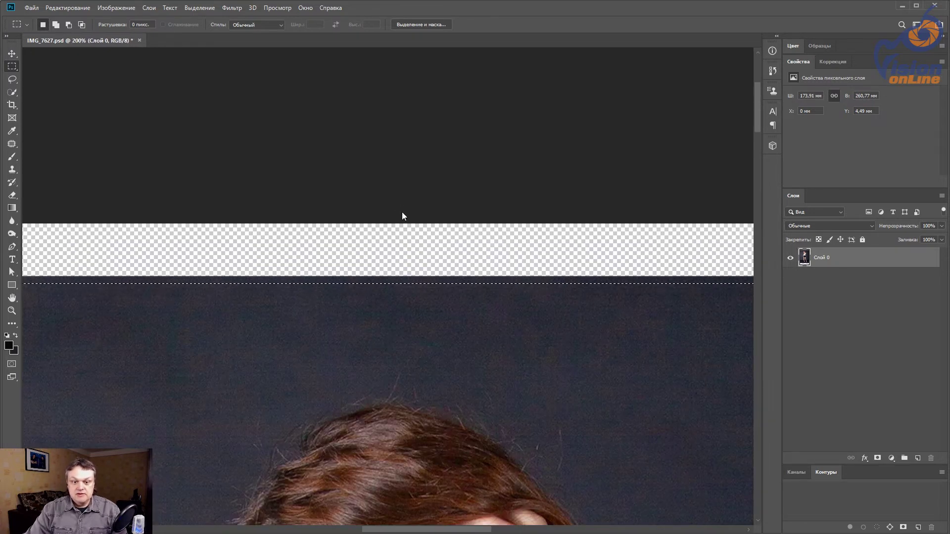
{"action": "left_click", "coordinate": [68, 7]}
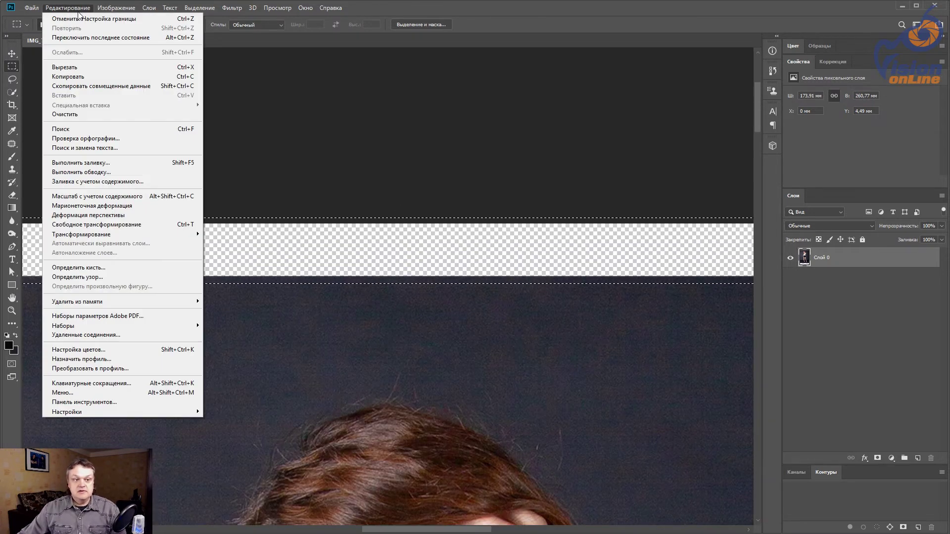
{"action": "left_click", "coordinate": [111, 181]}
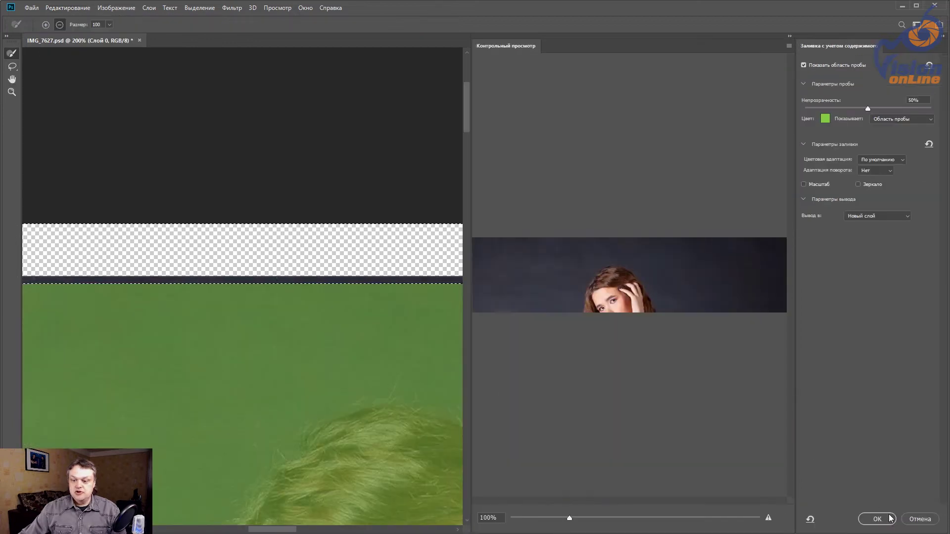
{"action": "left_click", "coordinate": [877, 519]}
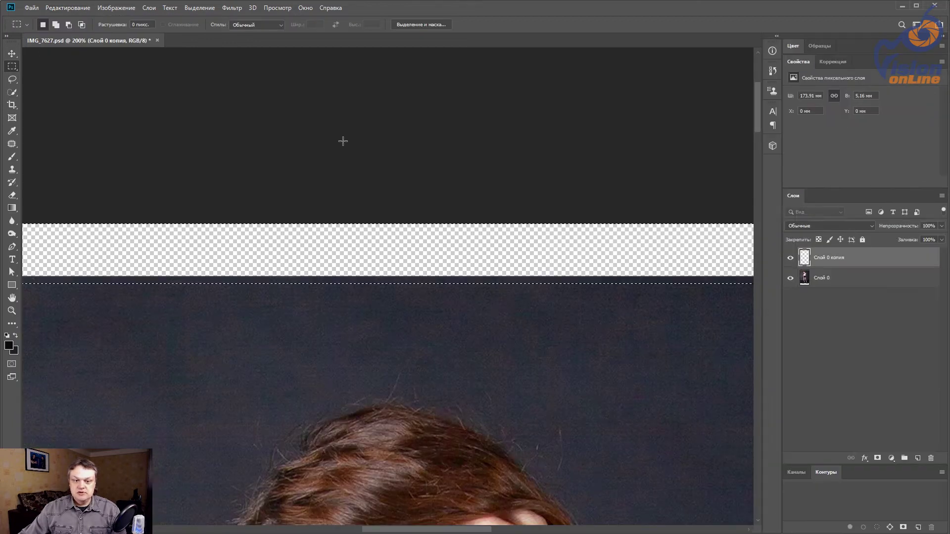
Step: Inspect the filled top backdrop up close, then return to 100% zoom
{"action": "left_click", "coordinate": [378, 255], "text": "ctrl+alt"}
{"action": "left_click", "coordinate": [422, 200], "text": "ctrl"}
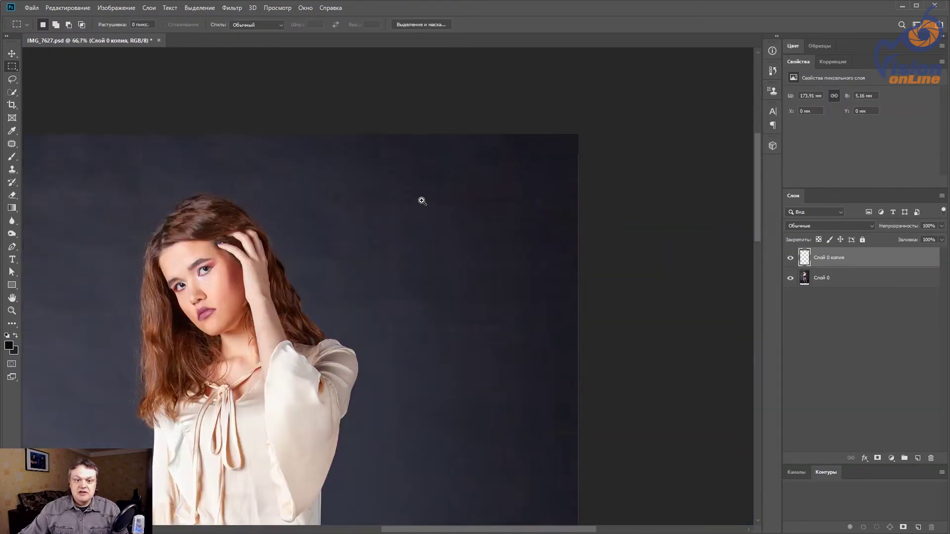
{"action": "mouse_move", "coordinate": [415, 191]}
{"action": "left_mouse_down"}
{"action": "mouse_move", "coordinate": [393, 278]}
{"action": "mouse_move", "coordinate": [562, 258]}
{"action": "mouse_move", "coordinate": [641, 263]}
{"action": "left_mouse_up"}
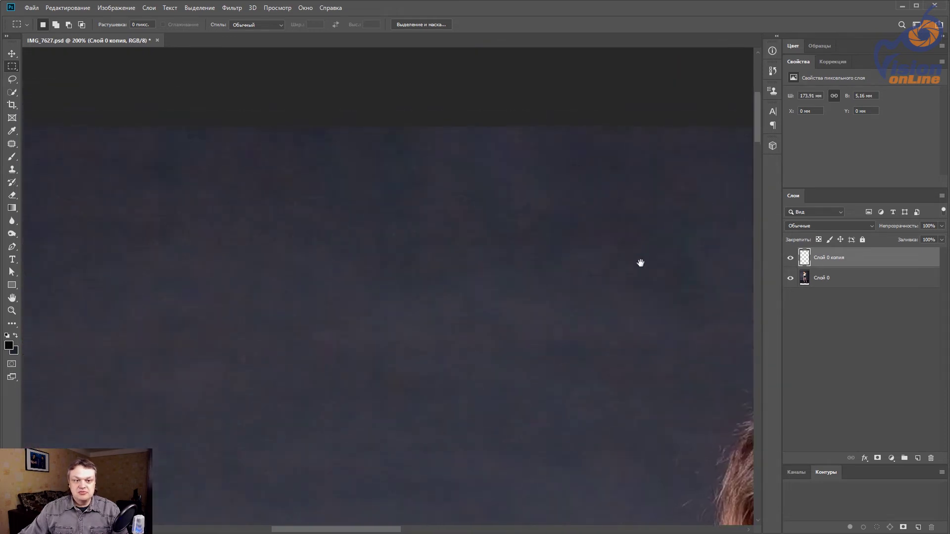
{"action": "left_click_drag", "start_coordinate": [483, 221], "coordinate": [323, 228]}
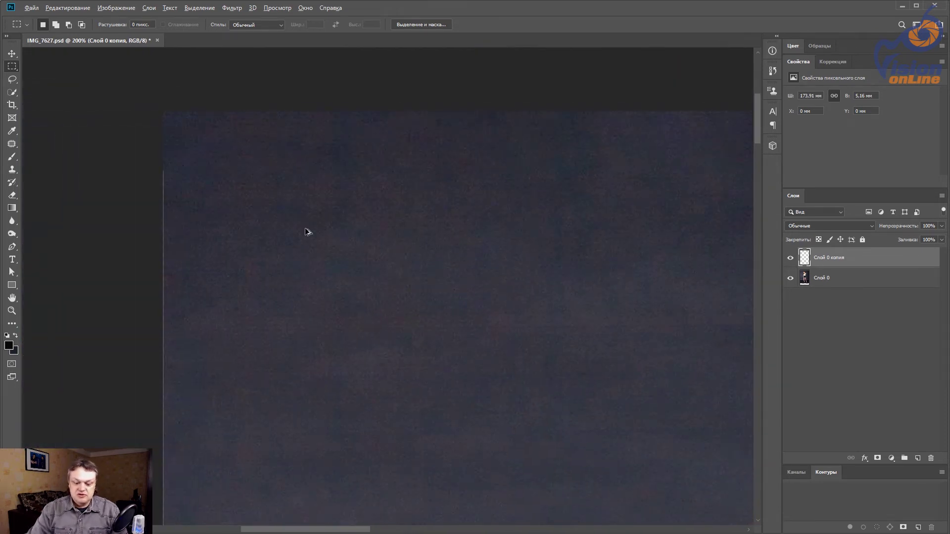
{"action": "key", "text": "ctrl+minus"}
{"action": "scroll", "coordinate": [675, 354], "scroll_direction": "down", "scroll_amount": 2}
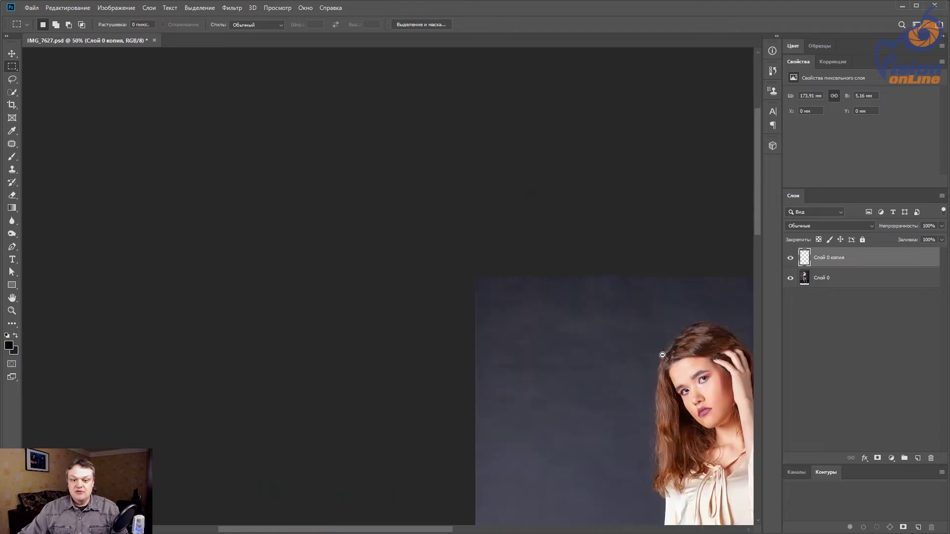
{"action": "scroll", "coordinate": [584, 349], "scroll_direction": "down", "scroll_amount": 1}
Step: Bring the empty bottom strip into view and make the original Слой 0 layer active
{"action": "left_click_drag", "start_coordinate": [584, 349], "coordinate": [383, 199]}
{"action": "left_click_drag", "start_coordinate": [498, 254], "coordinate": [590, 294]}
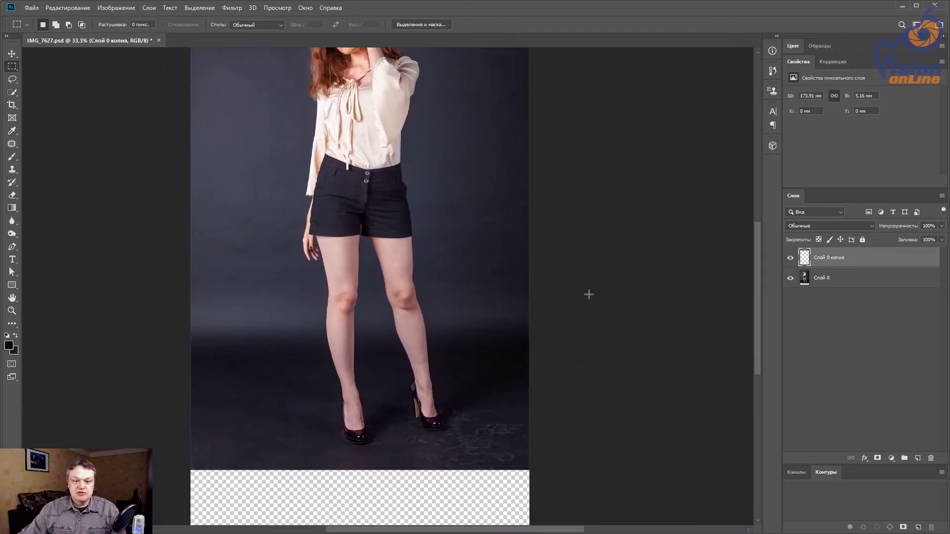
{"action": "scroll", "coordinate": [609, 287], "scroll_direction": "down", "scroll_amount": 3}
{"action": "scroll", "coordinate": [616, 283], "scroll_direction": "down", "scroll_amount": 1}
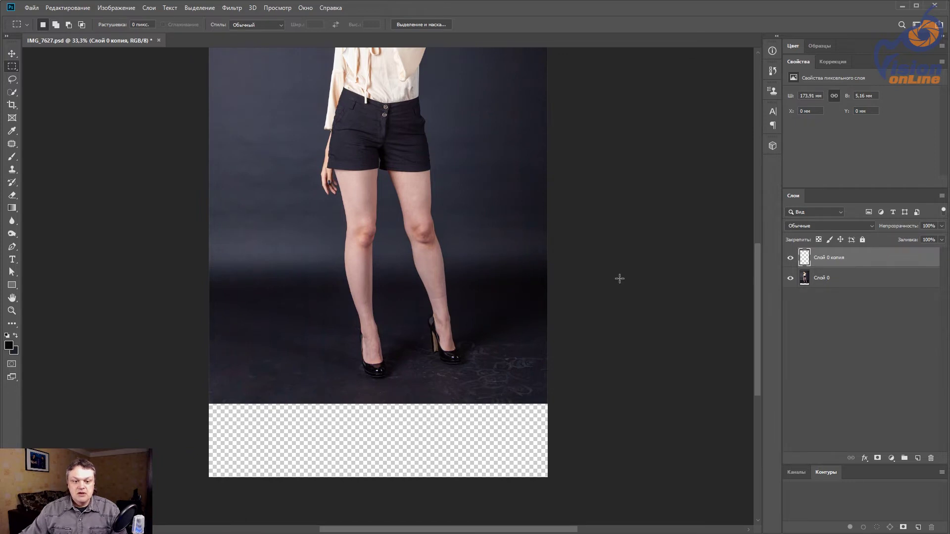
{"action": "mouse_move", "coordinate": [580, 168]}
{"action": "left_mouse_down"}
{"action": "mouse_move", "coordinate": [529, 350]}
{"action": "mouse_move", "coordinate": [526, 182]}
{"action": "left_mouse_up"}
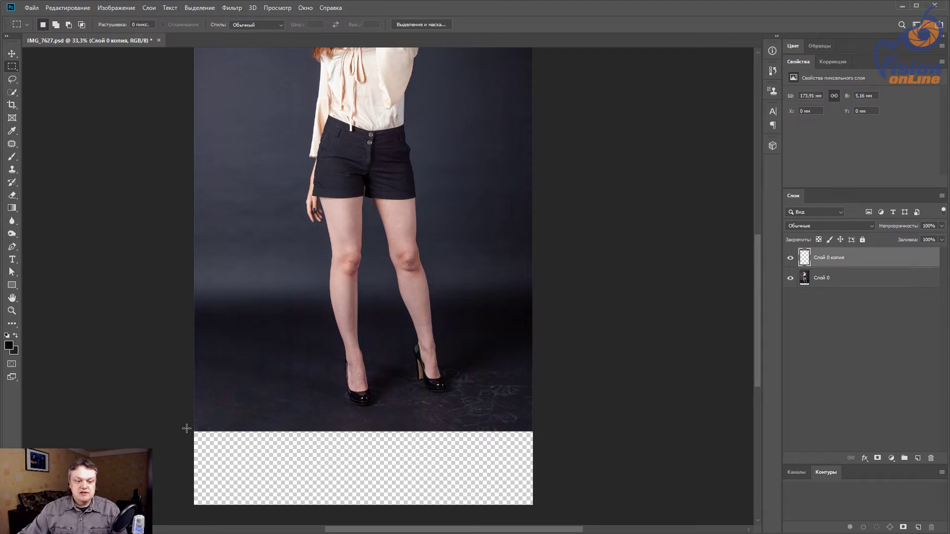
{"action": "scroll", "coordinate": [594, 420], "scroll_direction": "down", "scroll_amount": 5}
{"action": "scroll", "coordinate": [593, 419], "scroll_direction": "down", "scroll_amount": 5}
{"action": "left_click_drag", "start_coordinate": [565, 336], "coordinate": [591, 490]}
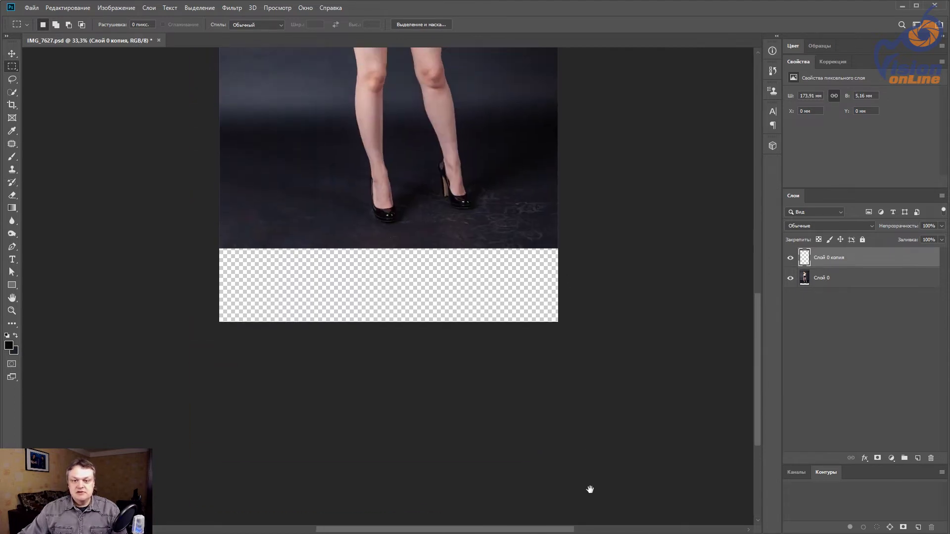
{"action": "left_click", "coordinate": [878, 284]}
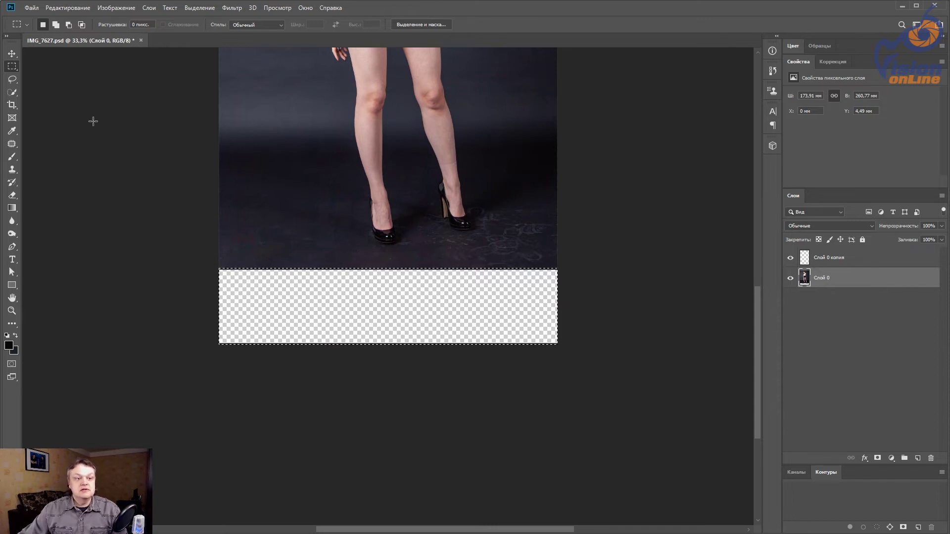
{"action": "left_click", "coordinate": [58, 6]}
{"action": "left_click", "coordinate": [115, 183]}
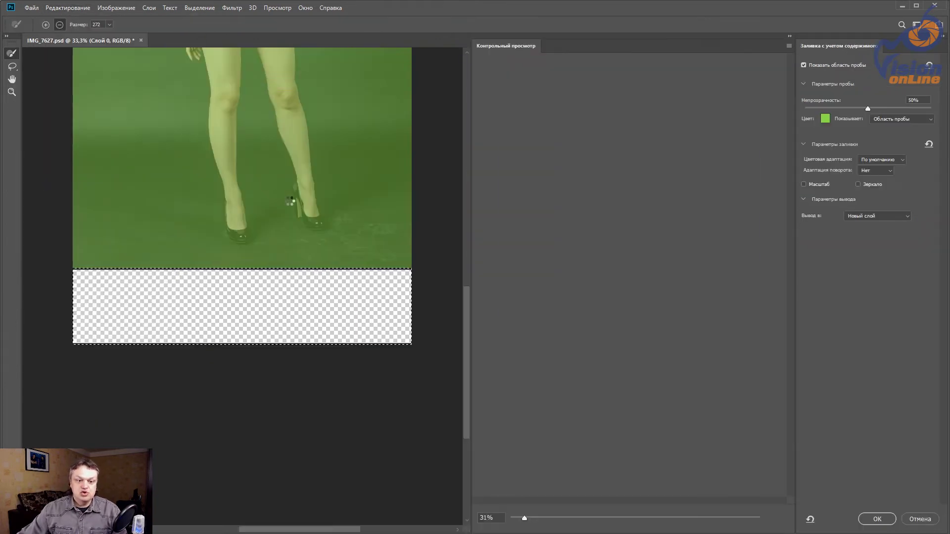
{"action": "left_click", "coordinate": [876, 519]}
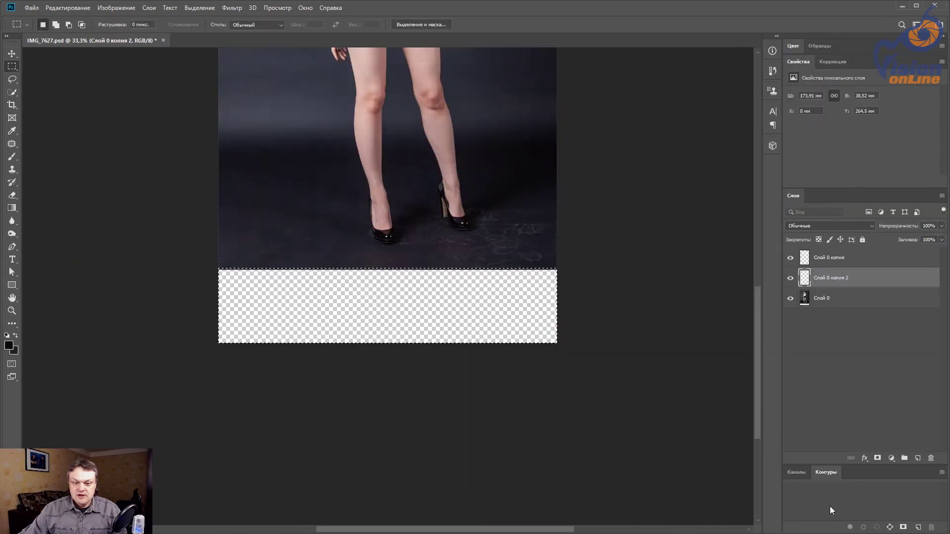
{"action": "key", "text": "ctrl+d"}
{"action": "left_click_drag", "start_coordinate": [505, 225], "coordinate": [479, 273]}
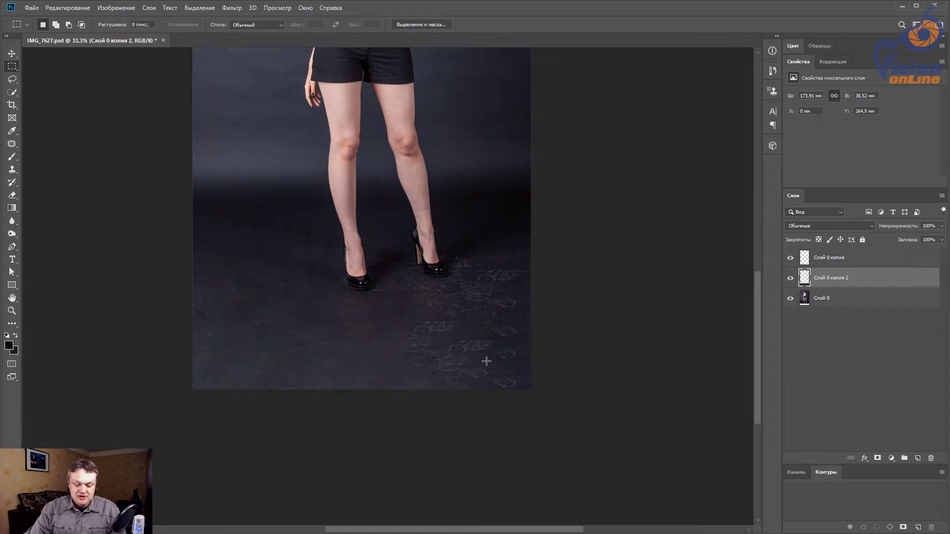
{"action": "key", "text": "Delete"}
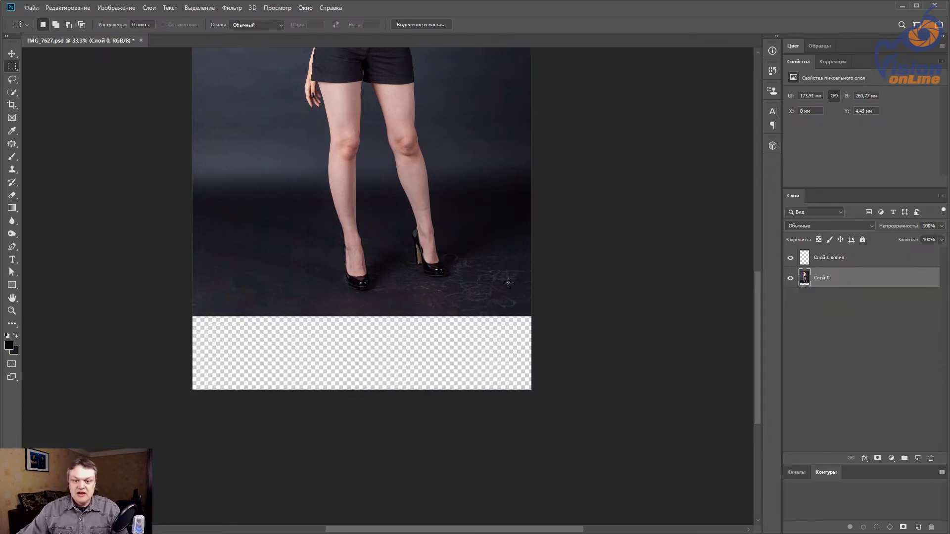
Step: Merge the top fill layer into Слой 0 via Merge Visible, after undoing a trial Flatten Image
{"action": "left_click", "coordinate": [488, 297]}
{"action": "left_click", "coordinate": [485, 297]}
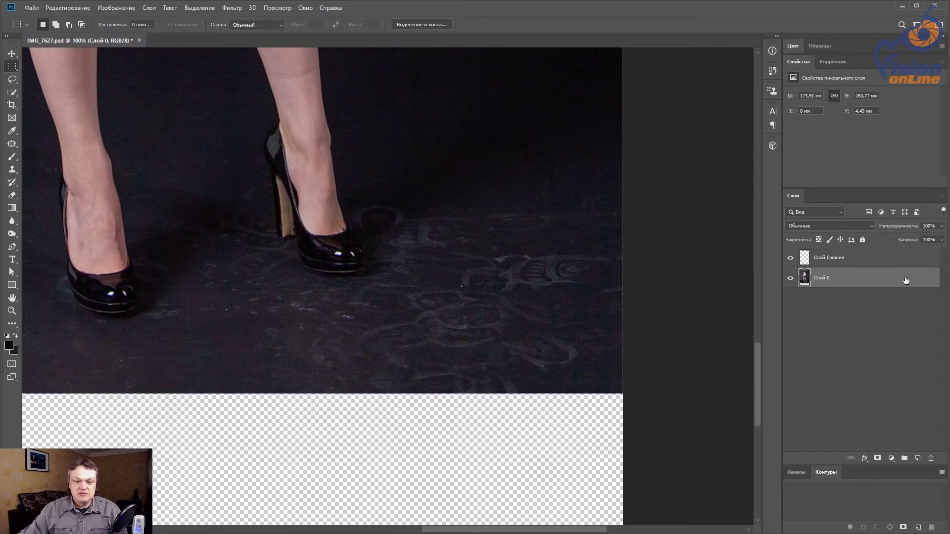
{"action": "left_click", "coordinate": [941, 196]}
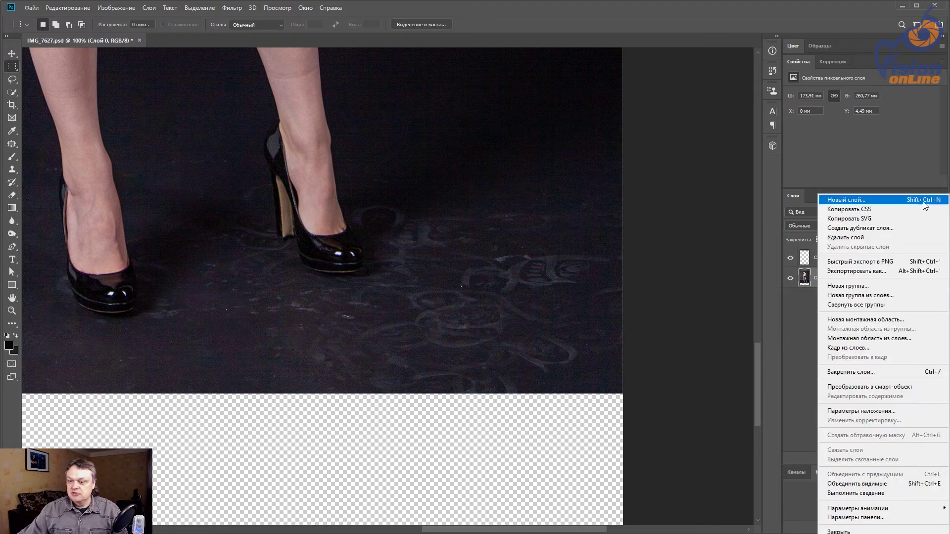
{"action": "left_click", "coordinate": [866, 494]}
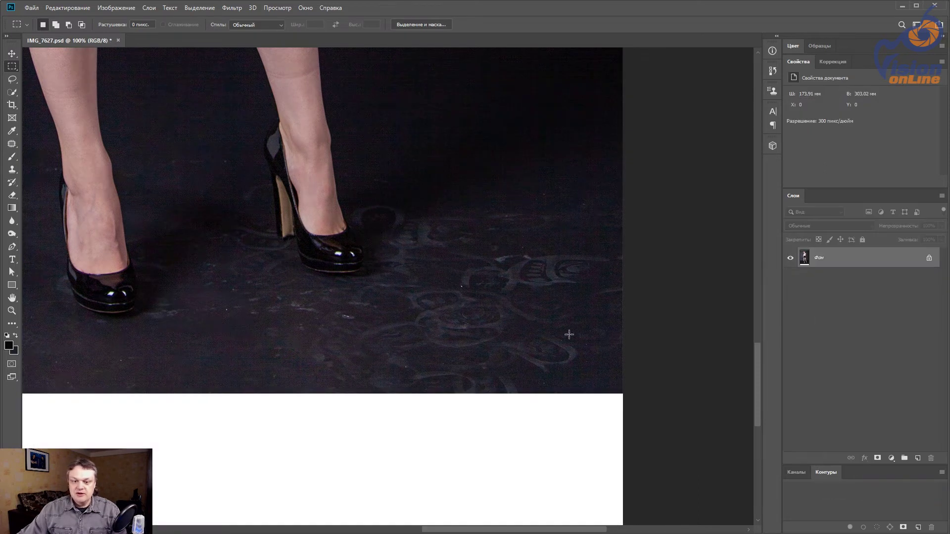
{"action": "key", "text": "ctrl+z"}
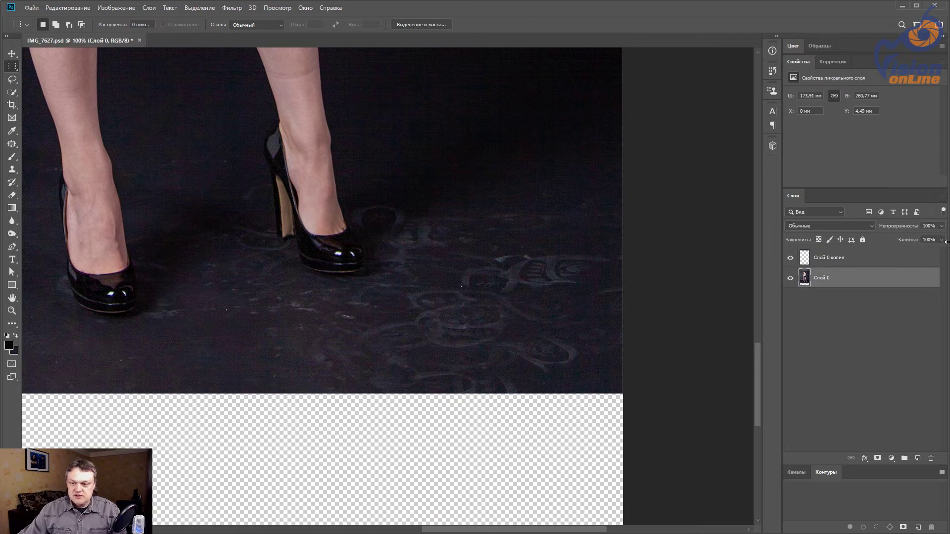
{"action": "left_click", "coordinate": [942, 197]}
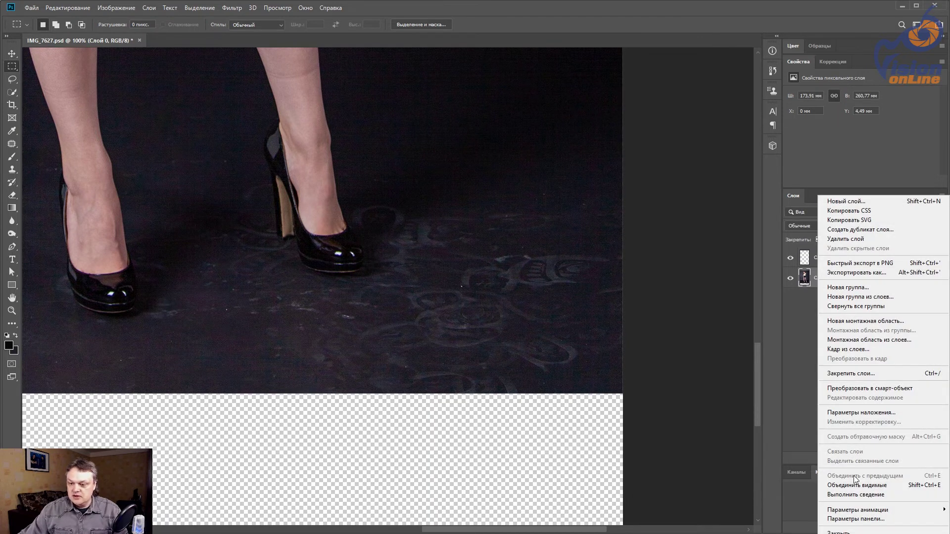
{"action": "left_click", "coordinate": [857, 484]}
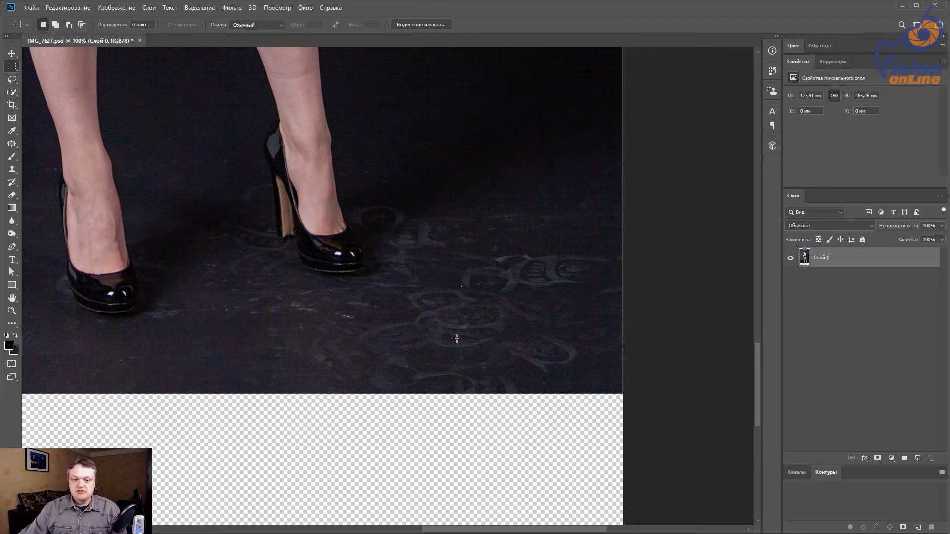
{"action": "left_click_drag", "start_coordinate": [151, 328], "coordinate": [364, 340]}
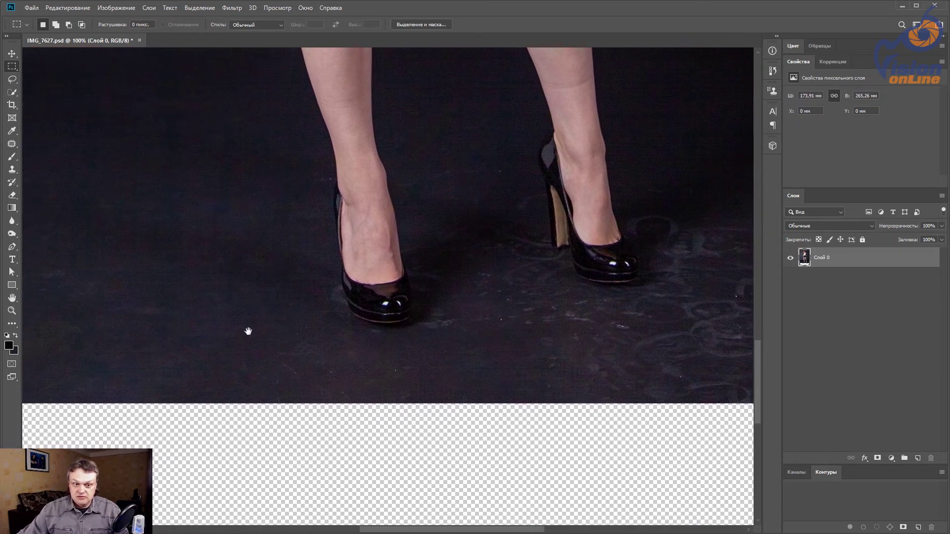
Step: Zoom to 200% on the dark floor left of the shoe and pick the Clone Stamp (S)
{"action": "left_click_drag", "start_coordinate": [248, 333], "coordinate": [430, 338]}
{"action": "left_click_drag", "start_coordinate": [238, 335], "coordinate": [288, 314]}
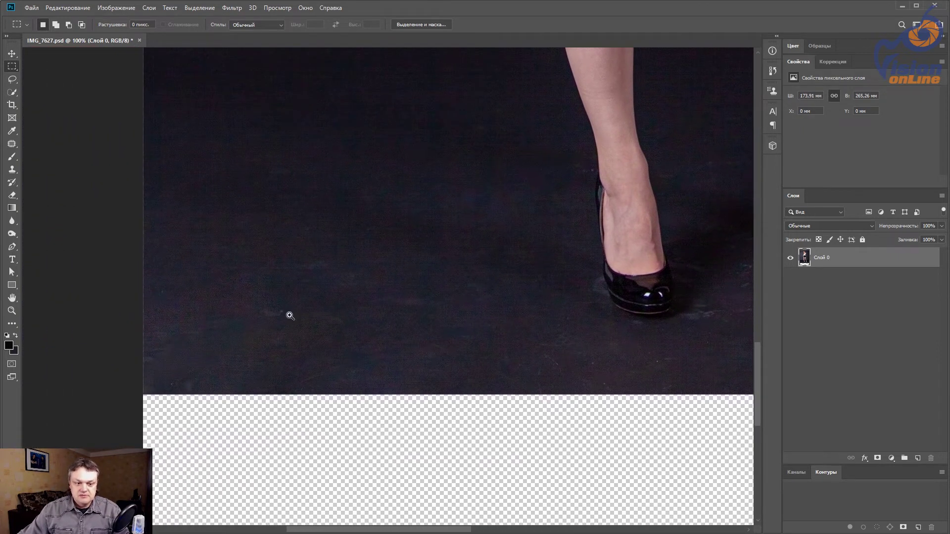
{"action": "scroll", "coordinate": [289, 313], "scroll_direction": "up", "scroll_amount": 2}
{"action": "scroll", "coordinate": [327, 318], "scroll_direction": "down", "scroll_amount": 2}
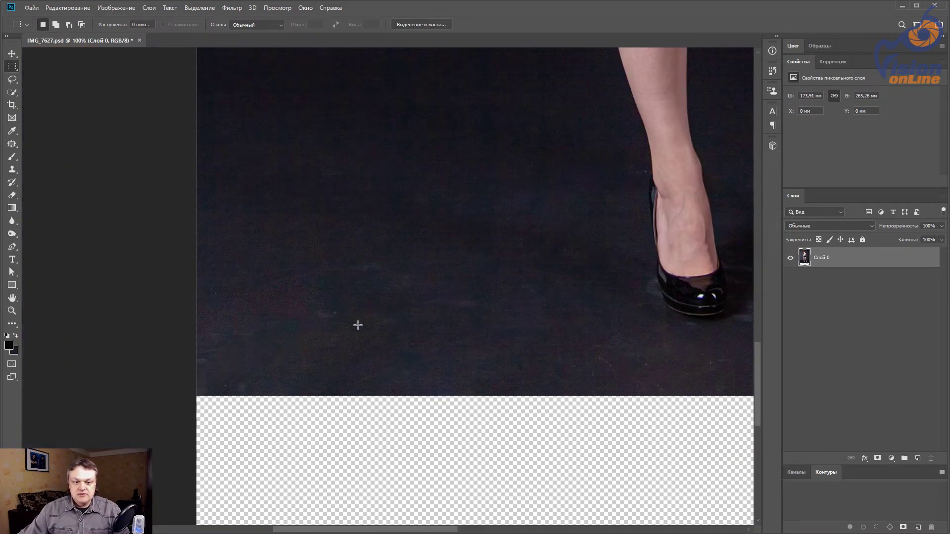
{"action": "scroll", "coordinate": [324, 348], "scroll_direction": "up", "scroll_amount": 1}
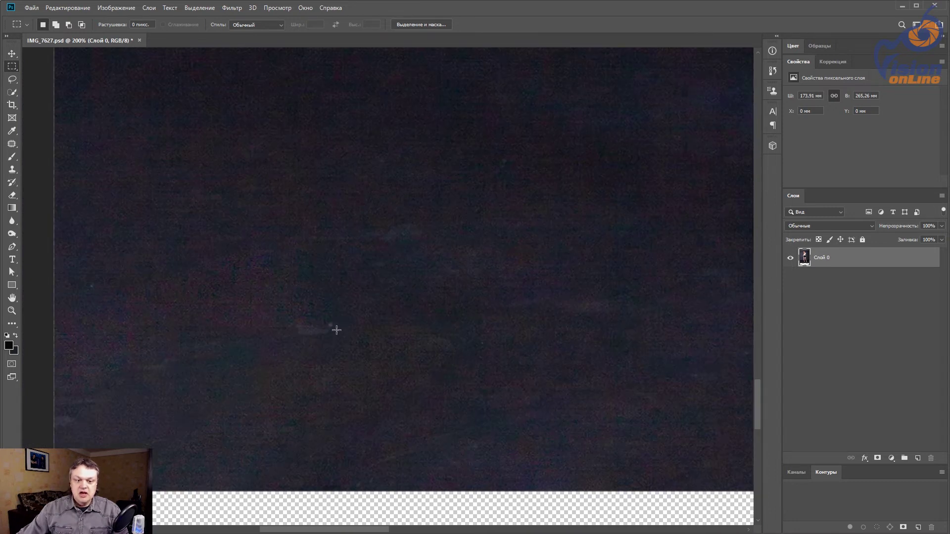
{"action": "key", "text": "s"}
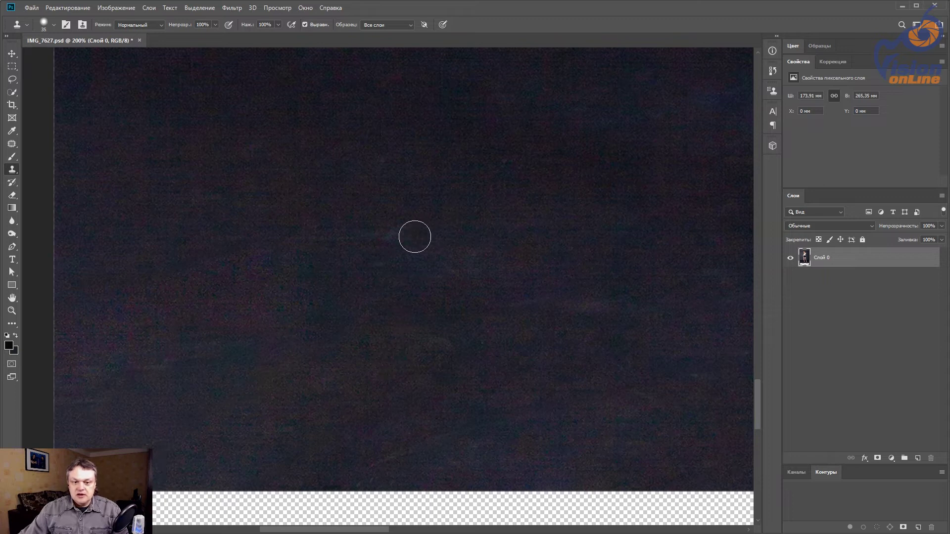
Step: Clone away light specks on the floor left of the shoe
{"action": "mouse_move", "coordinate": [481, 255]}
{"action": "left_mouse_down"}
{"action": "mouse_move", "coordinate": [357, 340]}
{"action": "mouse_move", "coordinate": [334, 307]}
{"action": "left_mouse_up"}
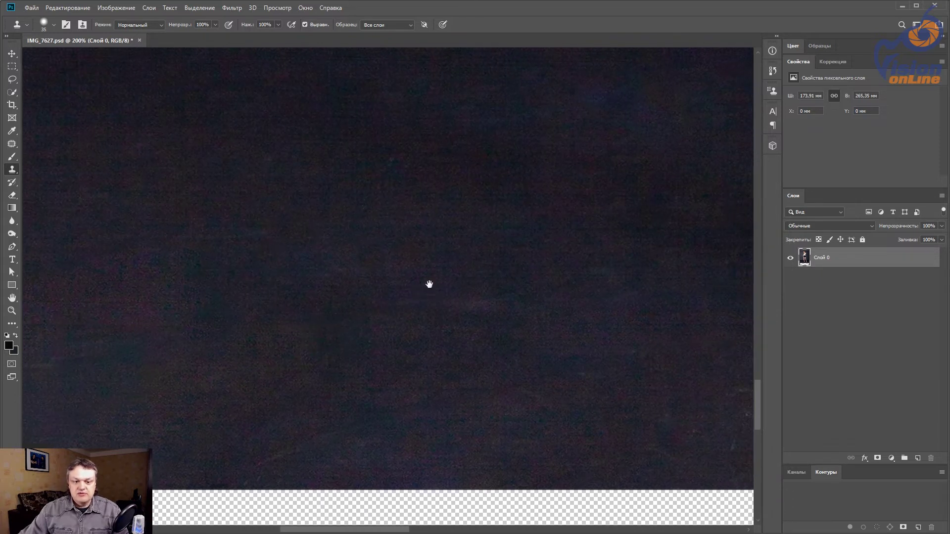
{"action": "left_click_drag", "start_coordinate": [429, 282], "coordinate": [366, 340]}
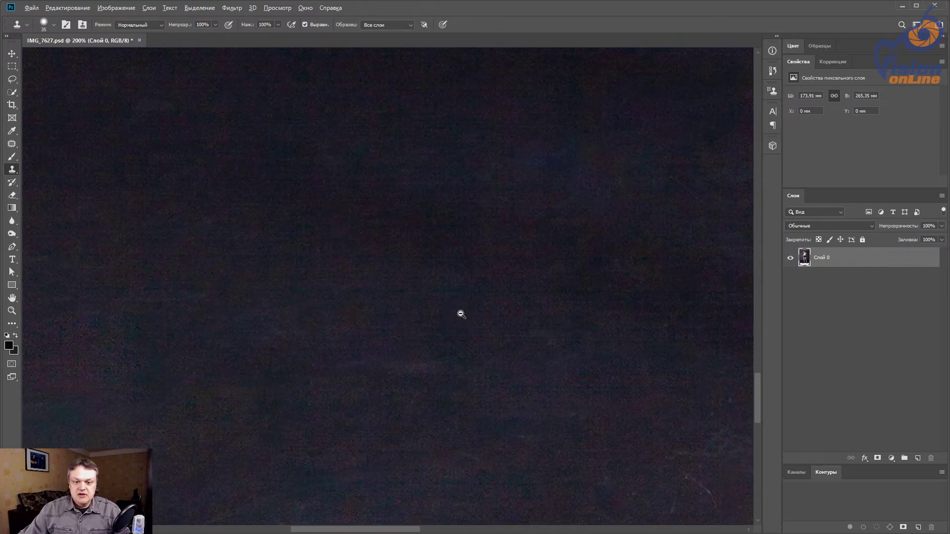
{"action": "key", "text": "ctrl+minus"}
{"action": "left_click_drag", "start_coordinate": [477, 316], "coordinate": [393, 315]}
{"action": "left_click_drag", "start_coordinate": [299, 315], "coordinate": [430, 381]}
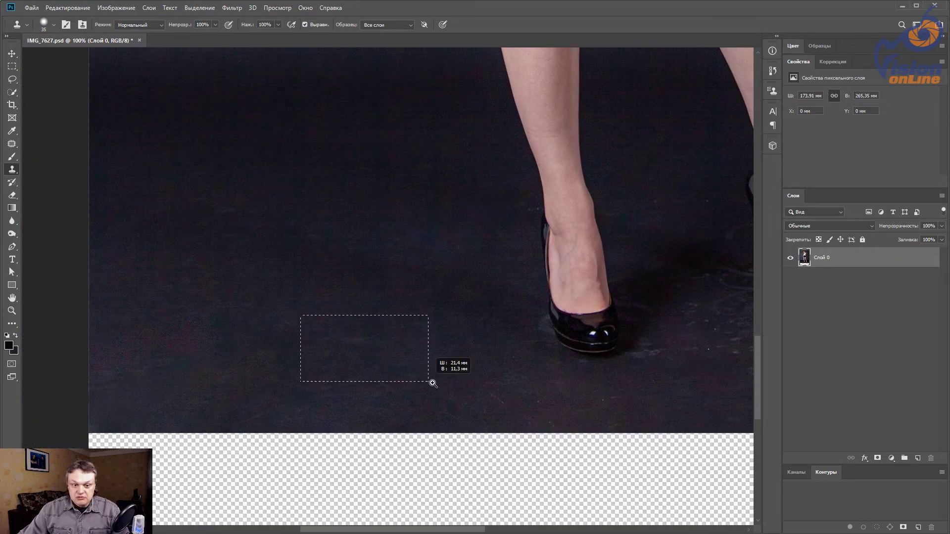
{"action": "key", "text": "ctrl+minus"}
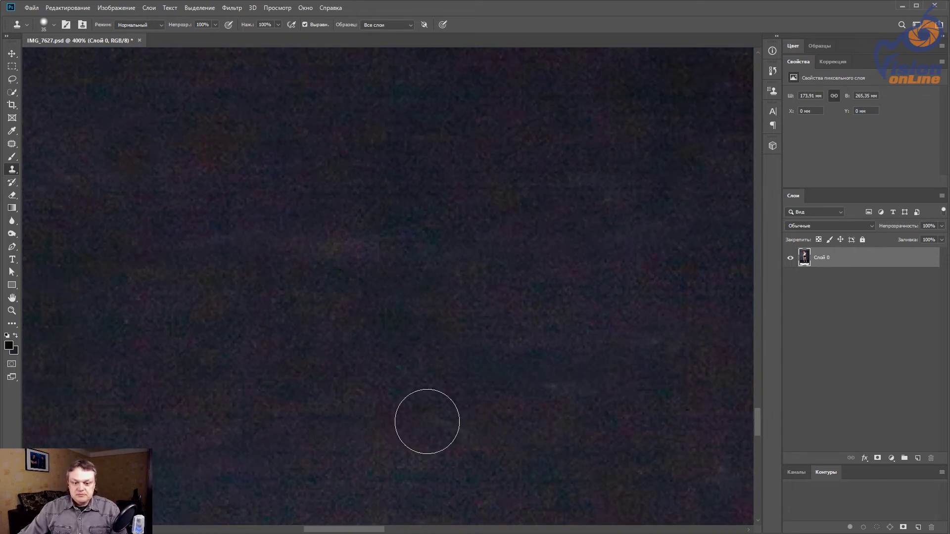
Step: Clone out the speck beside the ankle with a smaller brush
{"action": "left_click", "coordinate": [486, 380], "text": "alt"}
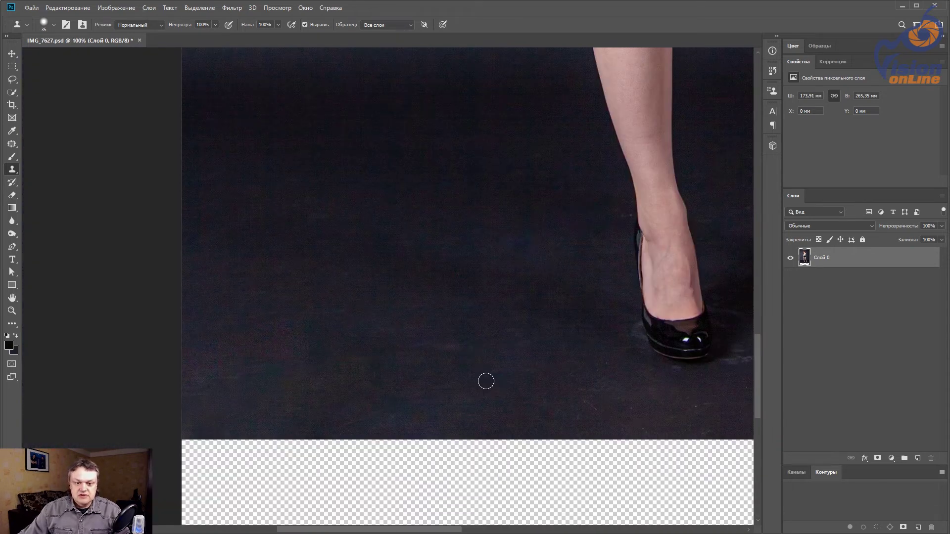
{"action": "left_click_drag", "start_coordinate": [485, 381], "coordinate": [460, 382]}
{"action": "left_click", "coordinate": [598, 247], "text": "ctrl"}
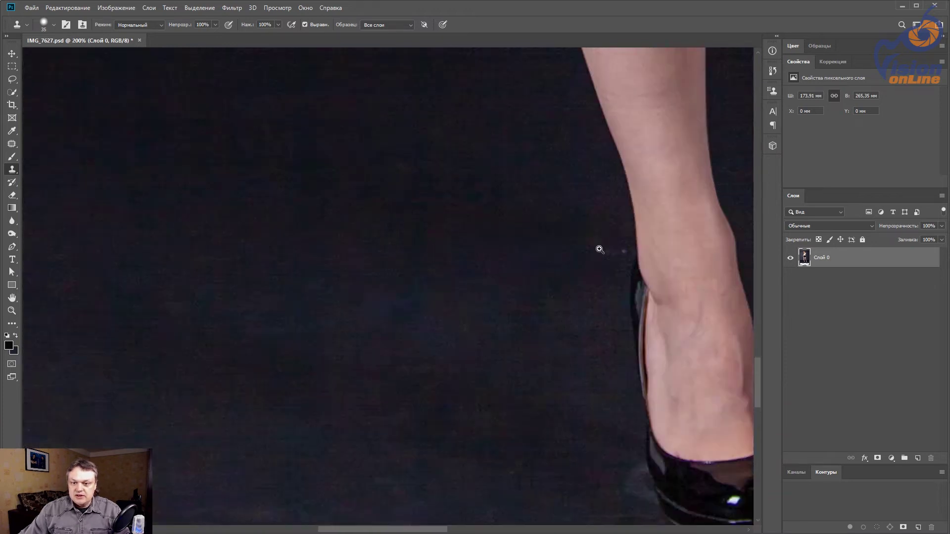
{"action": "left_click_drag", "start_coordinate": [595, 250], "coordinate": [506, 281]}
{"action": "key", "text": "bracketleft"}
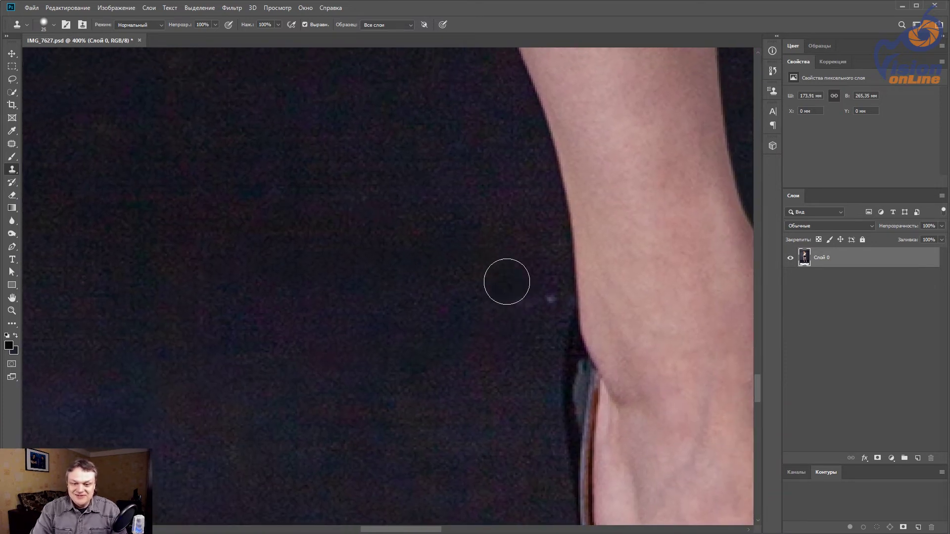
{"action": "key", "text": "bracketleft"}
{"action": "key", "text": "bracketleft"}
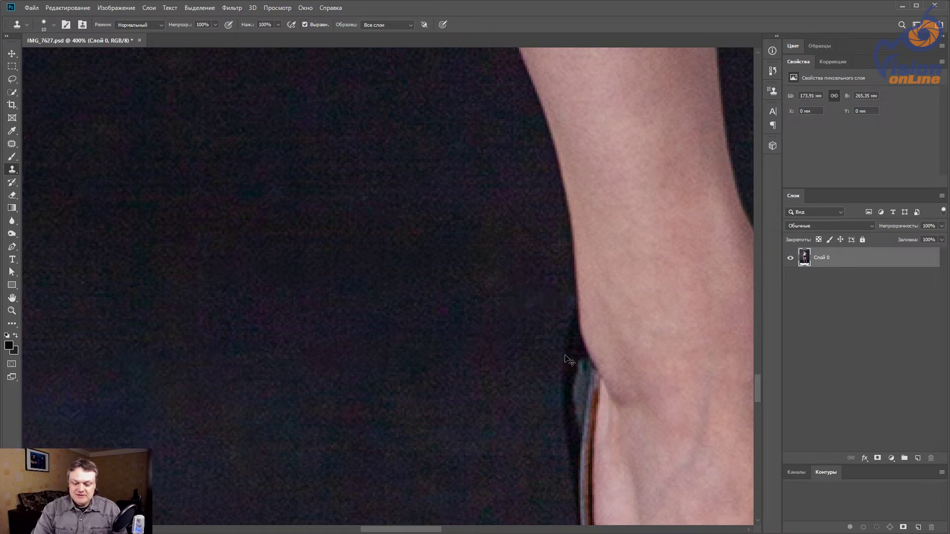
{"action": "key", "text": "ctrl+0"}
Step: Clone floor specks by the left shoe with an enlarged brush
{"action": "left_click", "coordinate": [322, 428]}
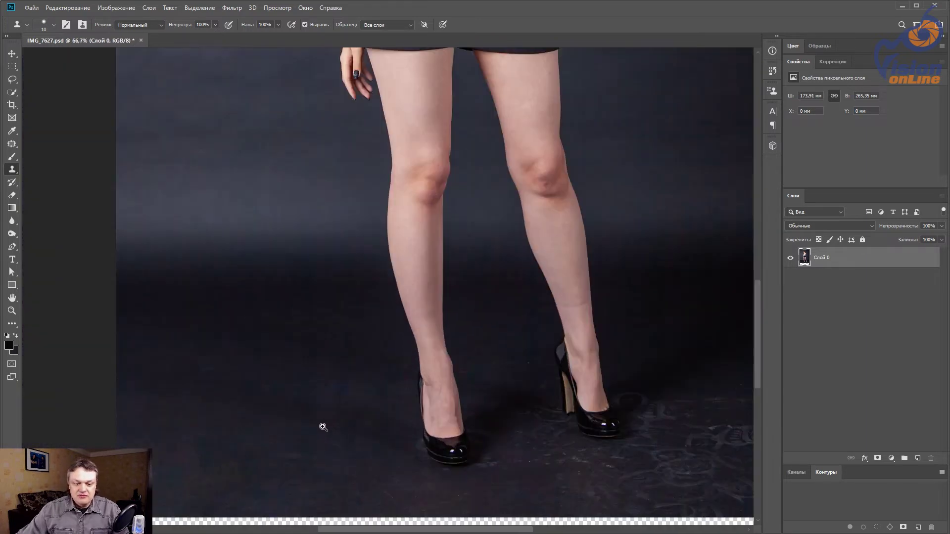
{"action": "scroll", "coordinate": [333, 414], "scroll_direction": "down", "scroll_amount": 1}
{"action": "scroll", "coordinate": [342, 393], "scroll_direction": "down", "scroll_amount": 1}
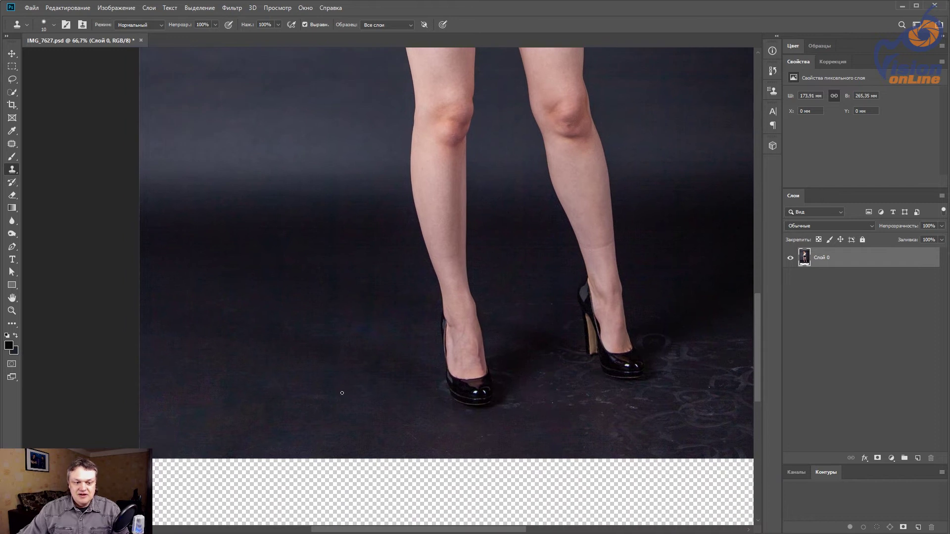
{"action": "left_click_drag", "start_coordinate": [443, 391], "coordinate": [363, 384]}
{"action": "left_click", "coordinate": [371, 387]}
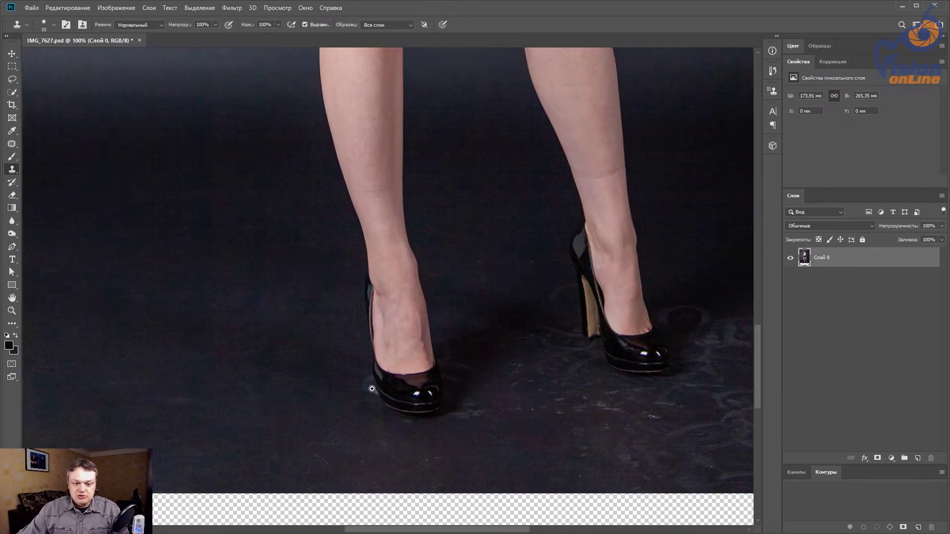
{"action": "left_click", "coordinate": [364, 391]}
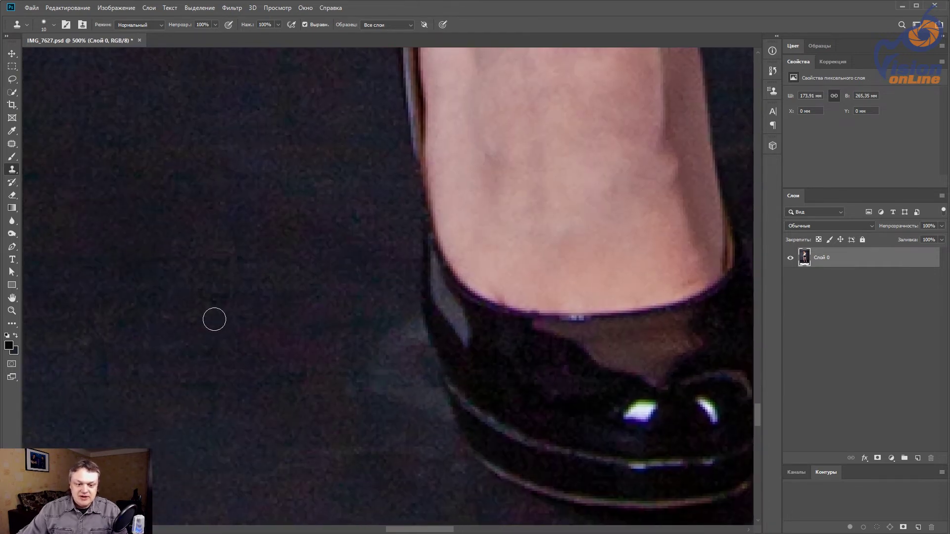
{"action": "key", "text": "bracketright"}
{"action": "key", "text": "bracketright"}
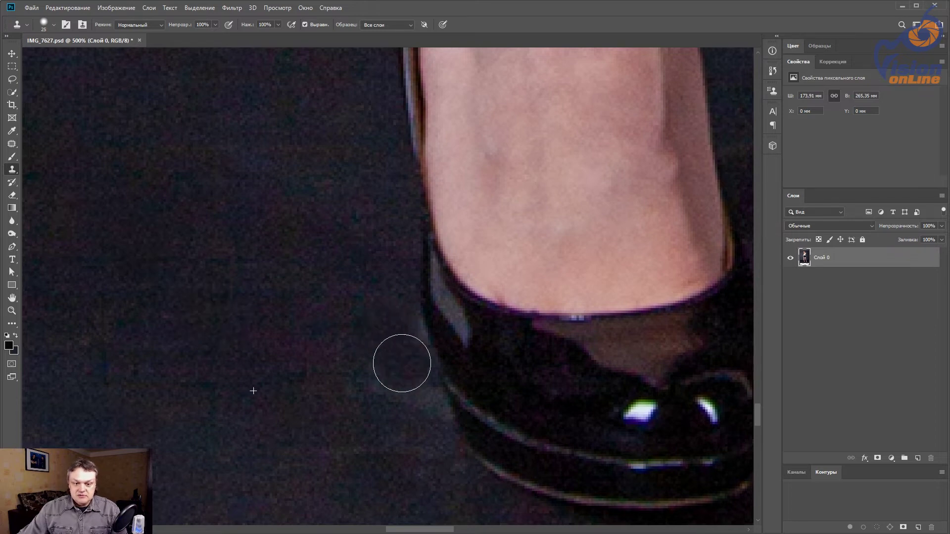
Step: Scan the floor around the shoes for remaining specks, shrinking the clone brush
{"action": "scroll", "coordinate": [424, 434], "scroll_direction": "down", "scroll_amount": 5}
{"action": "scroll", "coordinate": [304, 476], "scroll_direction": "up", "scroll_amount": 2}
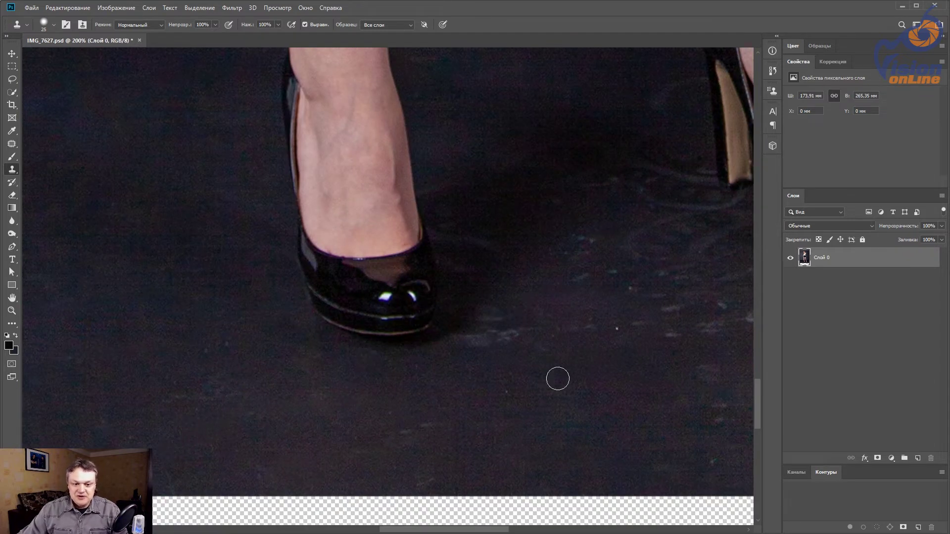
{"action": "scroll", "coordinate": [525, 359], "scroll_direction": "right", "scroll_amount": 3}
{"action": "scroll", "coordinate": [344, 318], "scroll_direction": "up", "scroll_amount": 2}
{"action": "scroll", "coordinate": [322, 396], "scroll_direction": "down", "scroll_amount": 1}
{"action": "scroll", "coordinate": [314, 446], "scroll_direction": "down", "scroll_amount": 3}
{"action": "scroll", "coordinate": [346, 395], "scroll_direction": "right", "scroll_amount": 3}
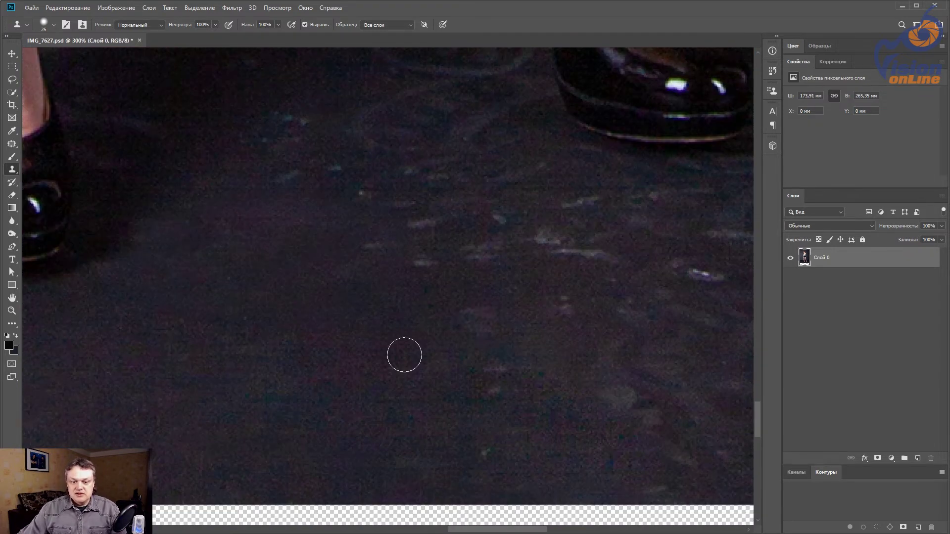
{"action": "scroll", "coordinate": [333, 309], "scroll_direction": "right", "scroll_amount": 4}
{"action": "scroll", "coordinate": [481, 214], "scroll_direction": "up", "scroll_amount": 4}
{"action": "scroll", "coordinate": [609, 300], "scroll_direction": "up", "scroll_amount": 2}
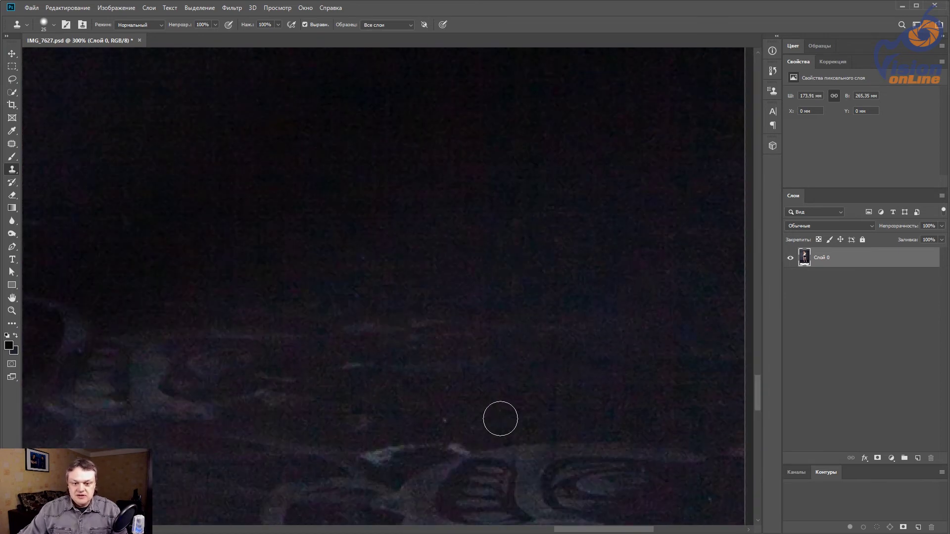
{"action": "scroll", "coordinate": [396, 391], "scroll_direction": "left", "scroll_amount": 3}
{"action": "scroll", "coordinate": [446, 373], "scroll_direction": "up", "scroll_amount": 1}
{"action": "key", "text": "bracketleft"}
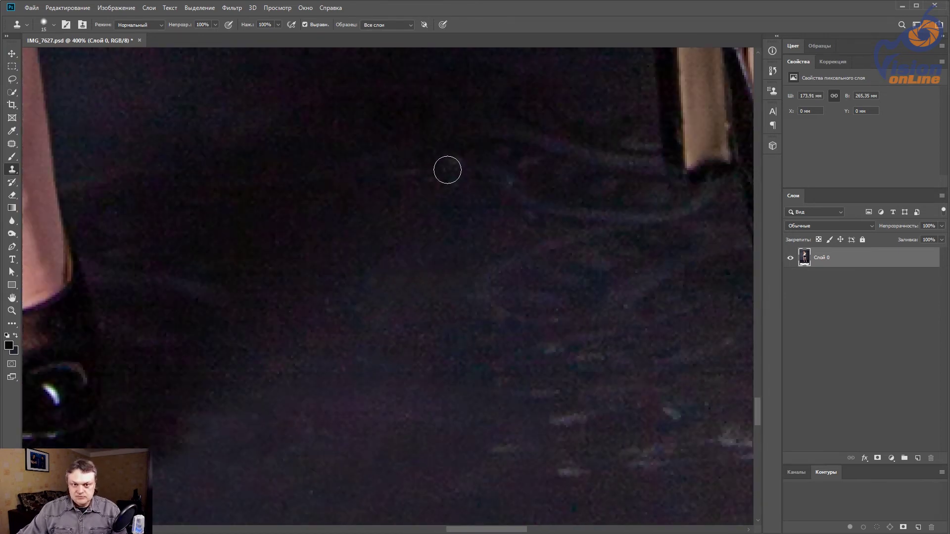
{"action": "scroll", "coordinate": [465, 238], "scroll_direction": "down", "scroll_amount": 1}
{"action": "scroll", "coordinate": [511, 333], "scroll_direction": "down", "scroll_amount": 3}
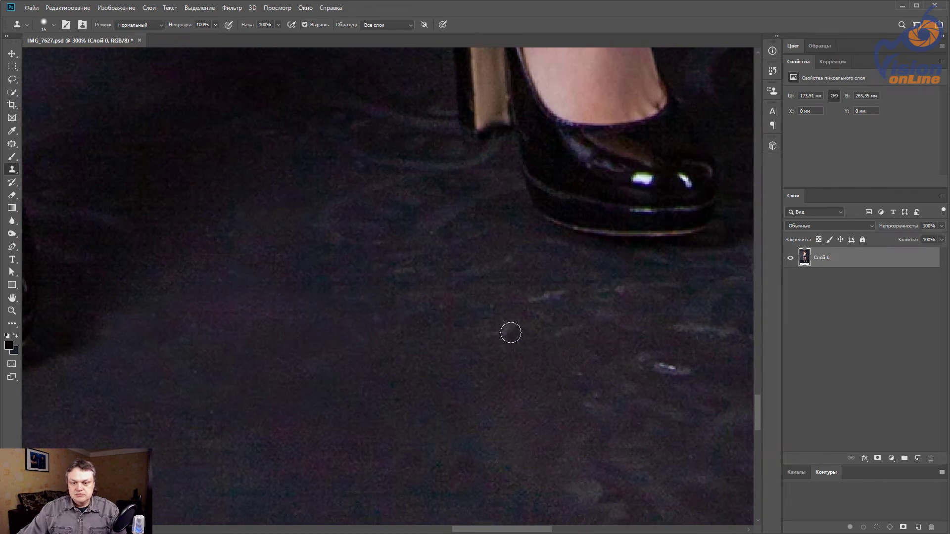
{"action": "scroll", "coordinate": [616, 509], "scroll_direction": "down", "scroll_amount": 1}
Step: Lasso the patterned floor area to the right of the shoes
{"action": "left_click_drag", "start_coordinate": [617, 509], "coordinate": [437, 335]}
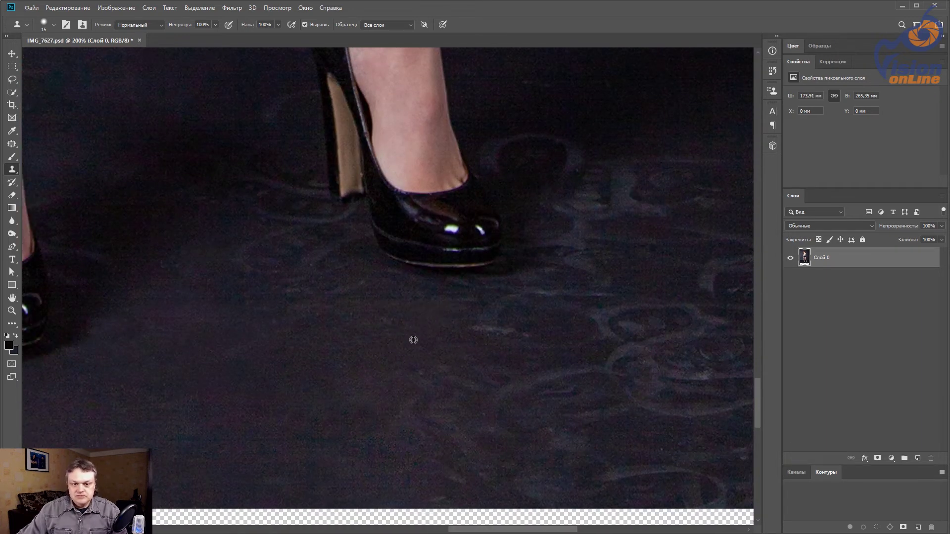
{"action": "scroll", "coordinate": [312, 352], "scroll_direction": "down", "scroll_amount": 1}
{"action": "scroll", "coordinate": [289, 370], "scroll_direction": "up", "scroll_amount": 2}
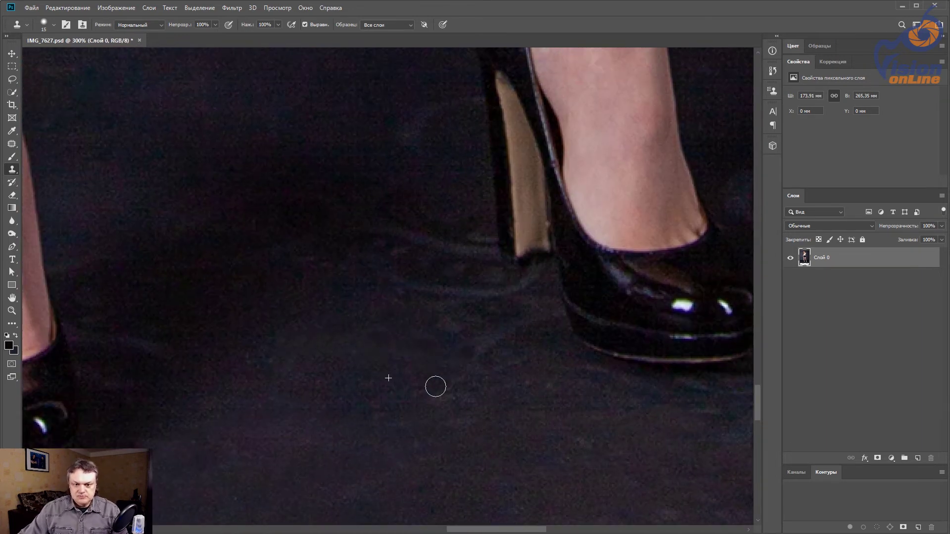
{"action": "scroll", "coordinate": [471, 346], "scroll_direction": "down", "scroll_amount": 1}
{"action": "scroll", "coordinate": [268, 87], "scroll_direction": "right", "scroll_amount": 3}
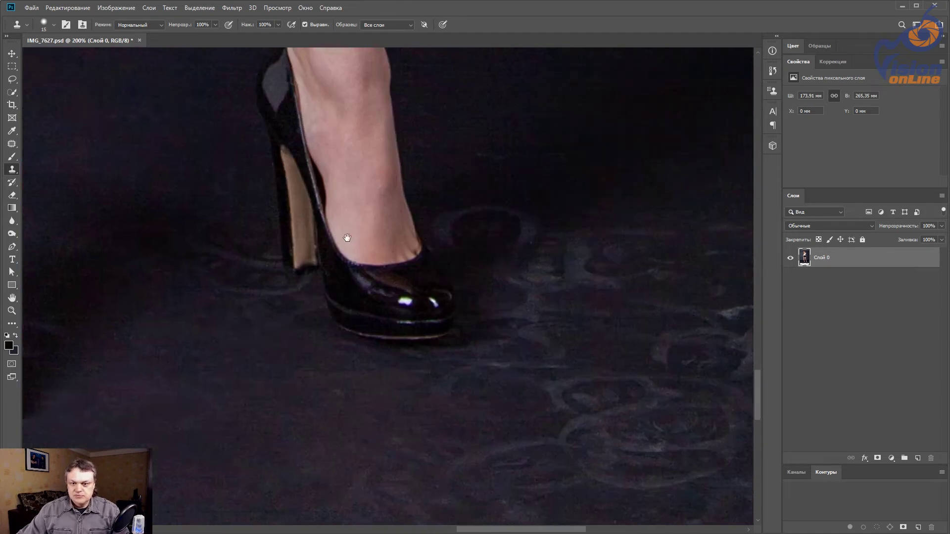
{"action": "scroll", "coordinate": [530, 193], "scroll_direction": "down", "scroll_amount": 1}
{"action": "key", "text": "l"}
{"action": "left_click_drag", "start_coordinate": [349, 285], "coordinate": [324, 213]}
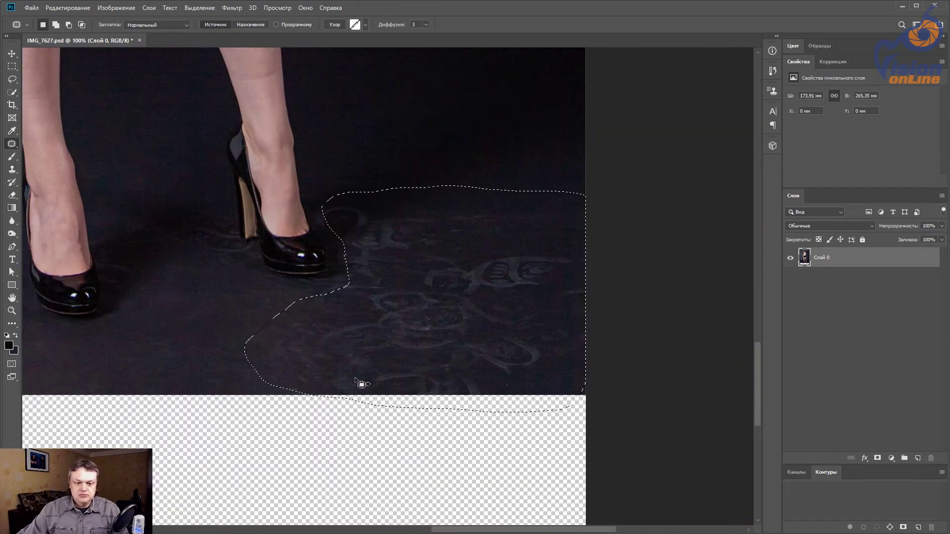
Step: Trim the floor selection off the transparent strip and extend it along the floor edge in Quick Mask
{"action": "key", "text": "m"}
{"action": "left_click_drag", "start_coordinate": [248, 439], "coordinate": [660, 393]}
{"action": "left_click_drag", "start_coordinate": [568, 369], "coordinate": [622, 393]}
{"action": "scroll", "coordinate": [471, 303], "scroll_direction": "up", "scroll_amount": 1}
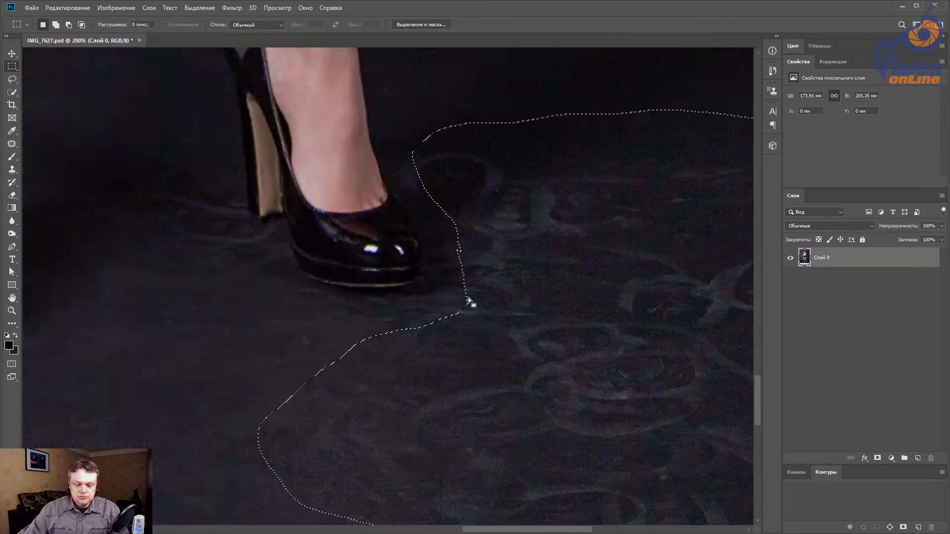
{"action": "key", "text": "q"}
{"action": "key", "text": "e"}
{"action": "mouse_move", "coordinate": [476, 381]}
{"action": "left_mouse_down"}
{"action": "mouse_move", "coordinate": [341, 359]}
{"action": "mouse_move", "coordinate": [407, 144]}
{"action": "mouse_move", "coordinate": [414, 161]}
{"action": "mouse_move", "coordinate": [557, 182]}
{"action": "left_mouse_up"}
{"action": "key", "text": "bracketleft"}
{"action": "key", "text": "bracketleft"}
{"action": "key", "text": "bracketleft"}
Step: Exclude the area just under the sole from the mask and turn it back into a selection
{"action": "scroll", "coordinate": [509, 237], "scroll_direction": "down", "scroll_amount": 2}
{"action": "scroll", "coordinate": [509, 237], "scroll_direction": "up", "scroll_amount": 1}
{"action": "scroll", "coordinate": [430, 233], "scroll_direction": "up", "scroll_amount": 2}
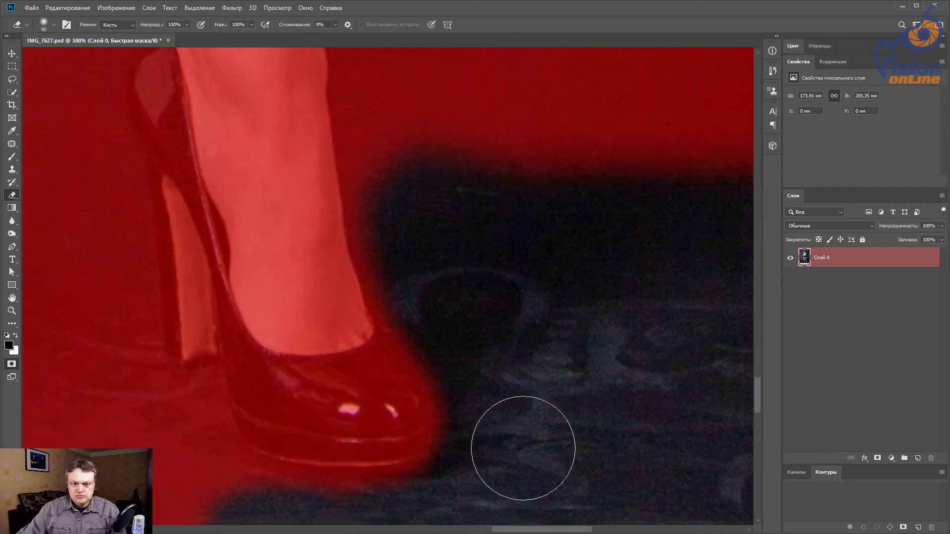
{"action": "scroll", "coordinate": [519, 449], "scroll_direction": "down", "scroll_amount": 1}
{"action": "key", "text": "b"}
{"action": "scroll", "coordinate": [489, 346], "scroll_direction": "up", "scroll_amount": 2}
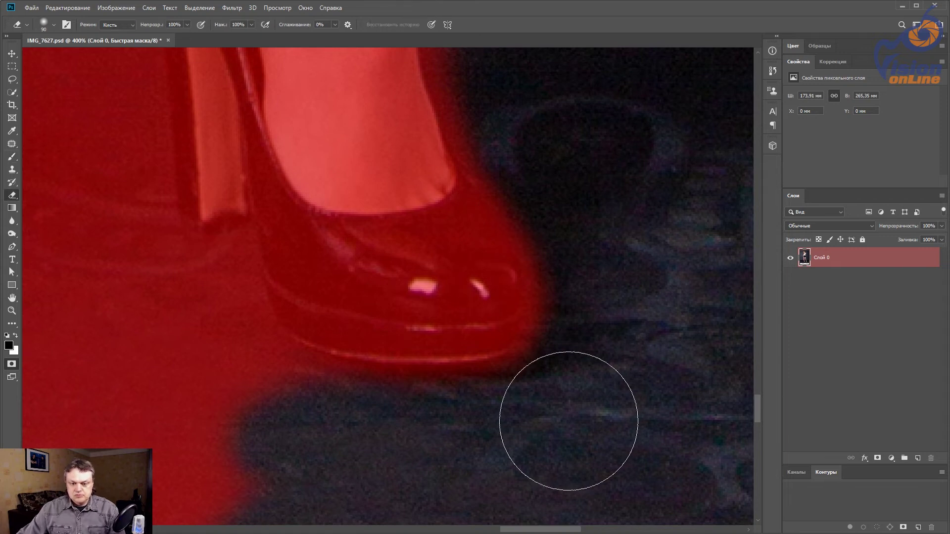
{"action": "left_click_drag", "start_coordinate": [396, 372], "coordinate": [478, 372]}
{"action": "key", "text": "q"}
{"action": "scroll", "coordinate": [394, 324], "scroll_direction": "down", "scroll_amount": 3}
Step: Clone clean floor texture over the creases beside the shoe
{"action": "key", "text": "j"}
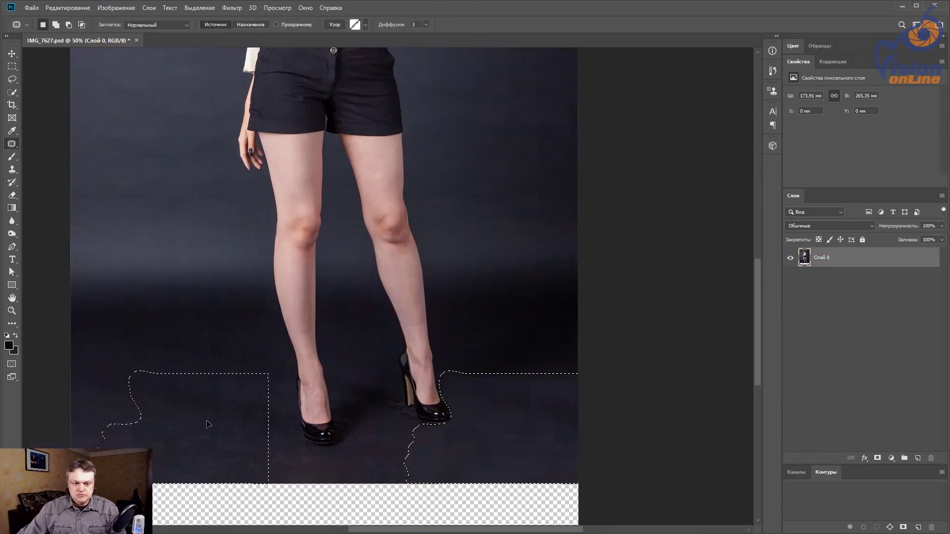
{"action": "scroll", "coordinate": [462, 417], "scroll_direction": "up", "scroll_amount": 3}
{"action": "key", "text": "s"}
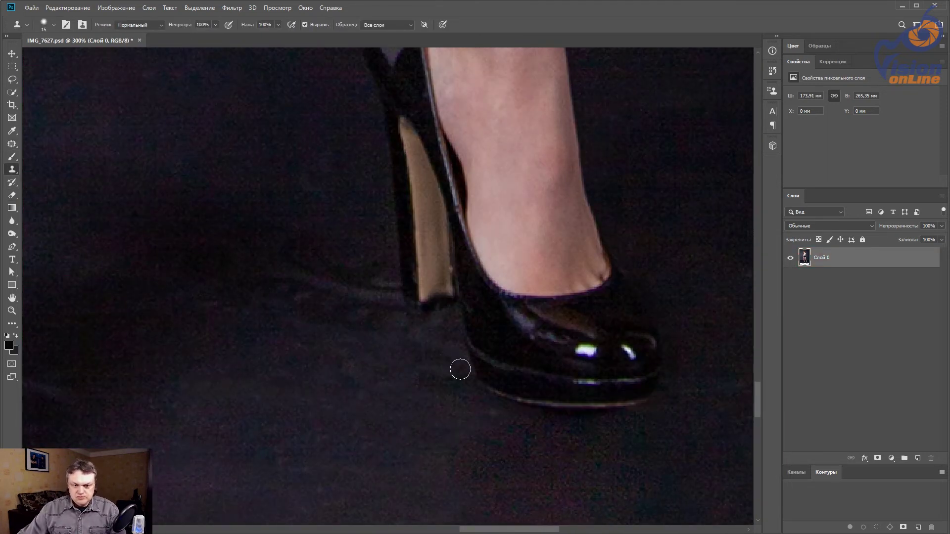
{"action": "left_click_drag", "start_coordinate": [310, 282], "coordinate": [306, 339]}
{"action": "scroll", "coordinate": [529, 428], "scroll_direction": "down", "scroll_amount": 1}
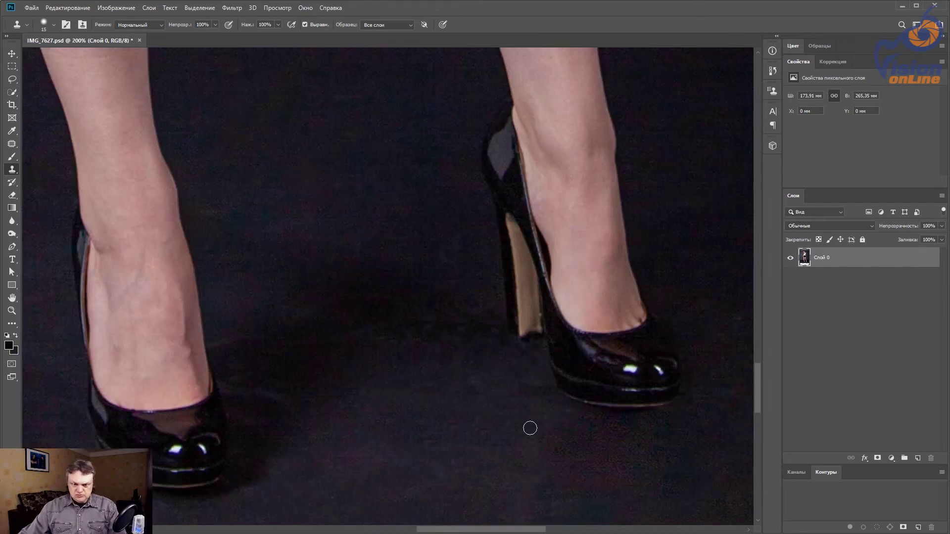
{"action": "left_click_drag", "start_coordinate": [451, 419], "coordinate": [341, 410]}
Step: Switch to the Dodge tool with exposure set to 38%
{"action": "key", "text": "o"}
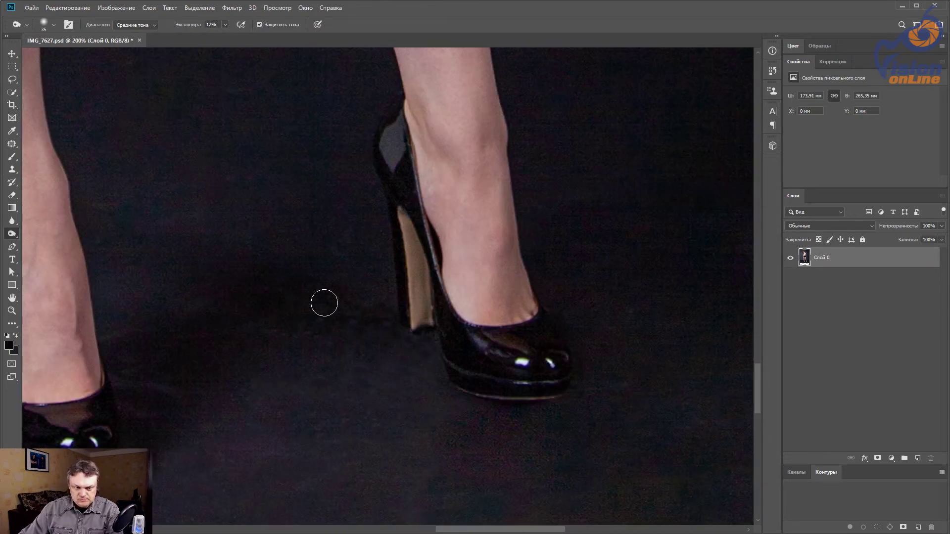
{"action": "key", "text": "3"}
{"action": "key", "text": "8"}
{"action": "scroll", "coordinate": [346, 396], "scroll_direction": "down", "scroll_amount": 3}
{"action": "scroll", "coordinate": [332, 384], "scroll_direction": "up", "scroll_amount": 1}
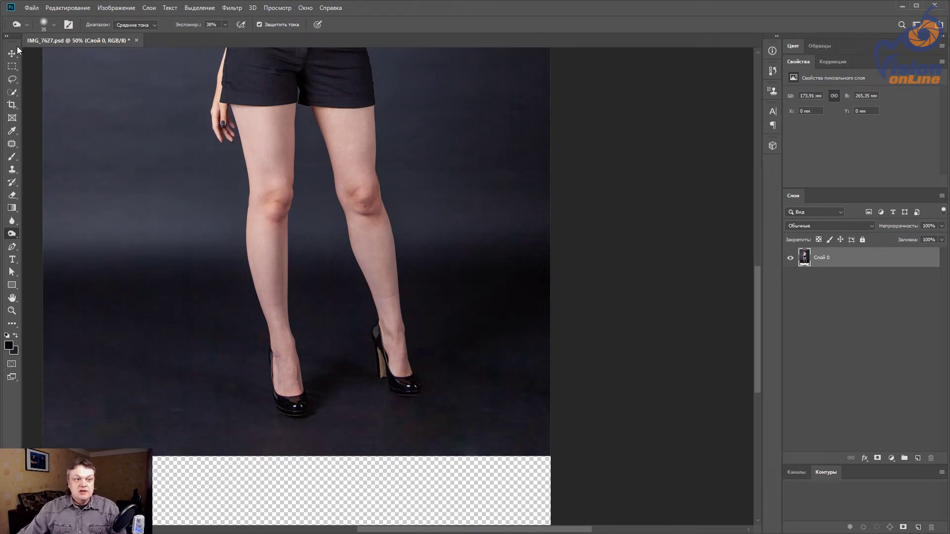
Step: Marquee the transparent bottom strip and Content-Aware Fill it onto new layer Слой 0 копия
{"action": "left_click", "coordinate": [12, 66]}
{"action": "left_click_drag", "start_coordinate": [342, 399], "coordinate": [387, 258]}
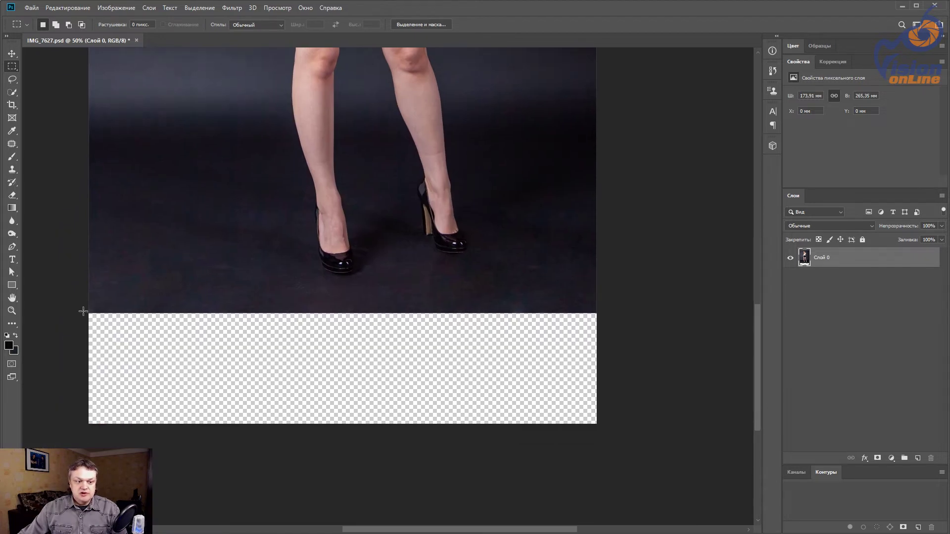
{"action": "left_click_drag", "start_coordinate": [83, 311], "coordinate": [626, 509]}
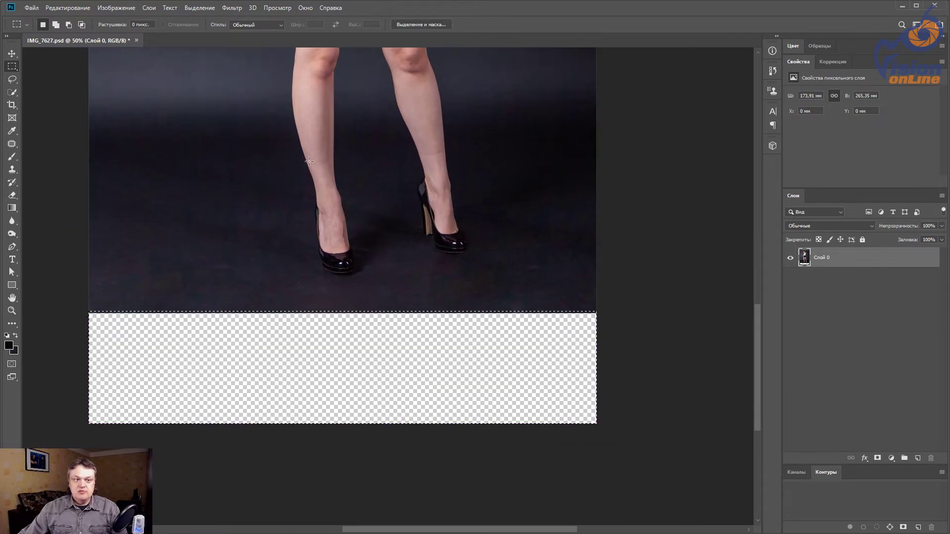
{"action": "left_click", "coordinate": [64, 8]}
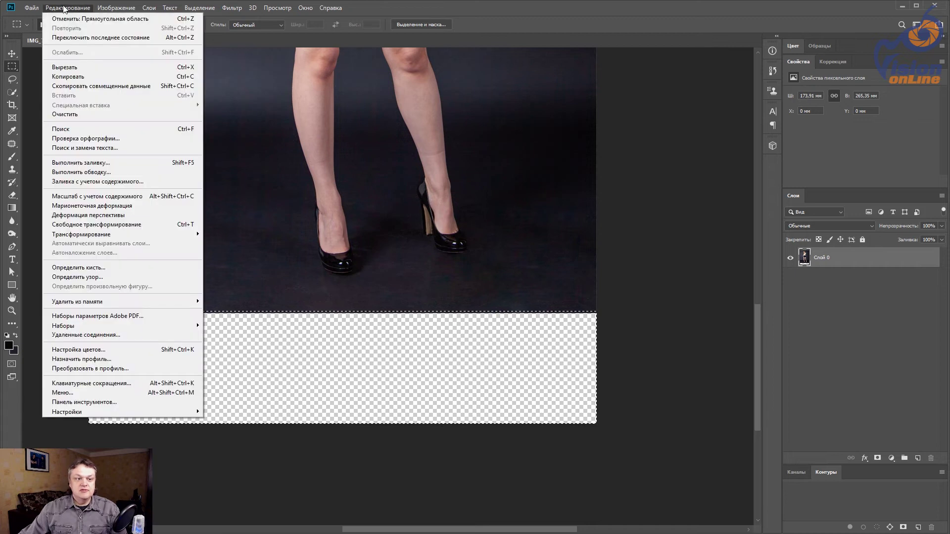
{"action": "left_click", "coordinate": [108, 182]}
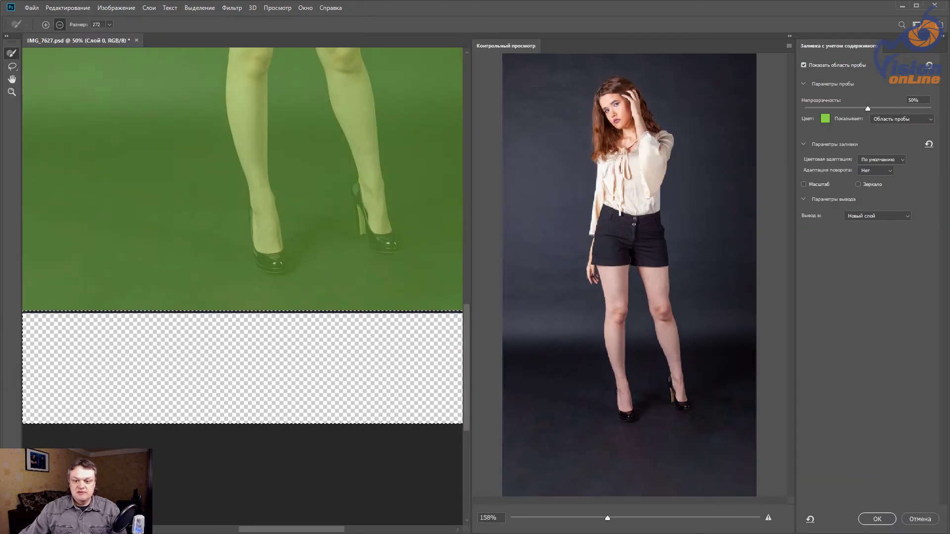
{"action": "key", "text": "Return"}
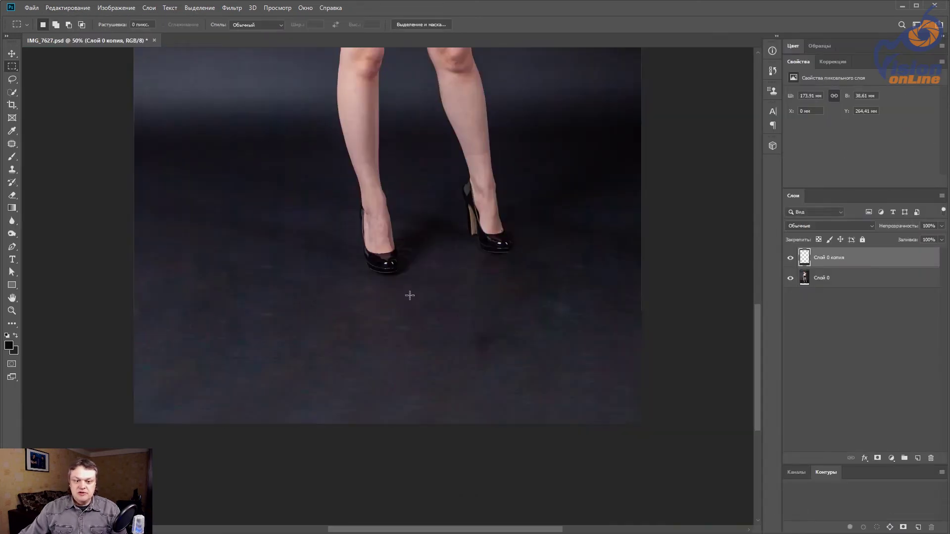
Step: Compare with the fill layer hidden, then patch a floor spot and the blotch right of the shoes
{"action": "left_click_drag", "start_coordinate": [509, 373], "coordinate": [457, 371]}
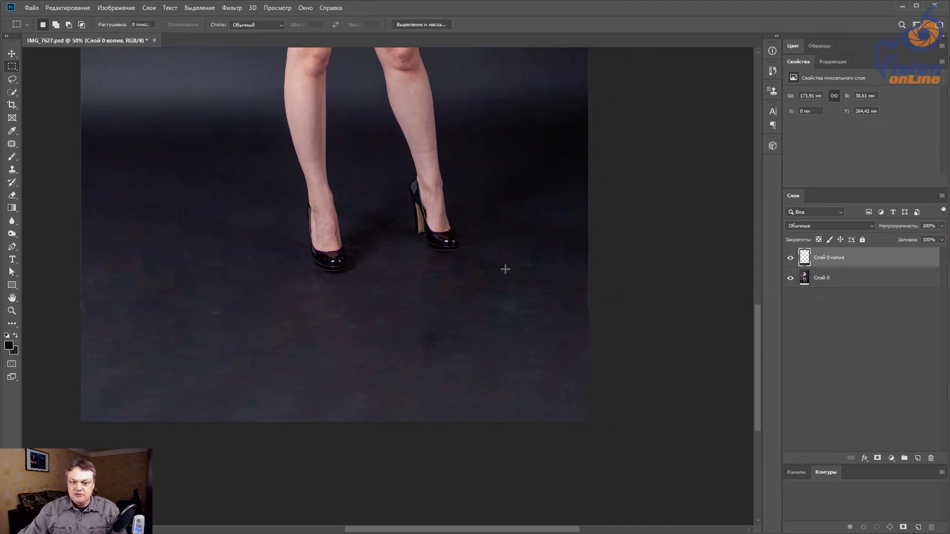
{"action": "left_click", "coordinate": [790, 257]}
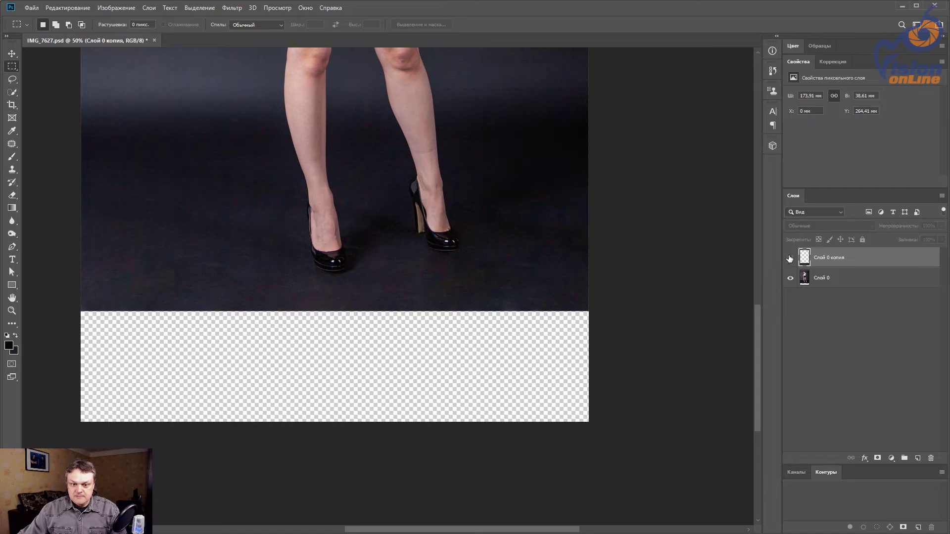
{"action": "key", "text": "j"}
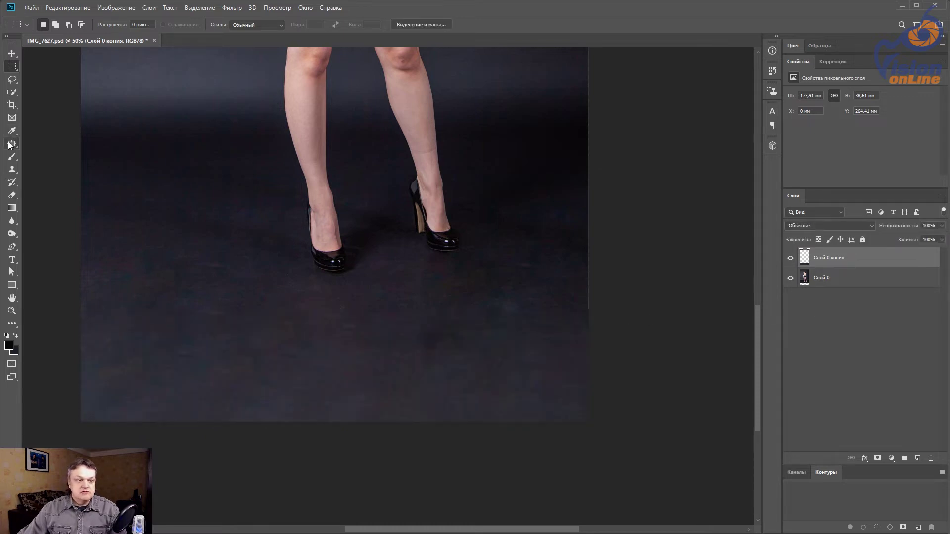
{"action": "left_click_drag", "start_coordinate": [435, 310], "coordinate": [403, 336]}
{"action": "key", "text": "ctrl+d"}
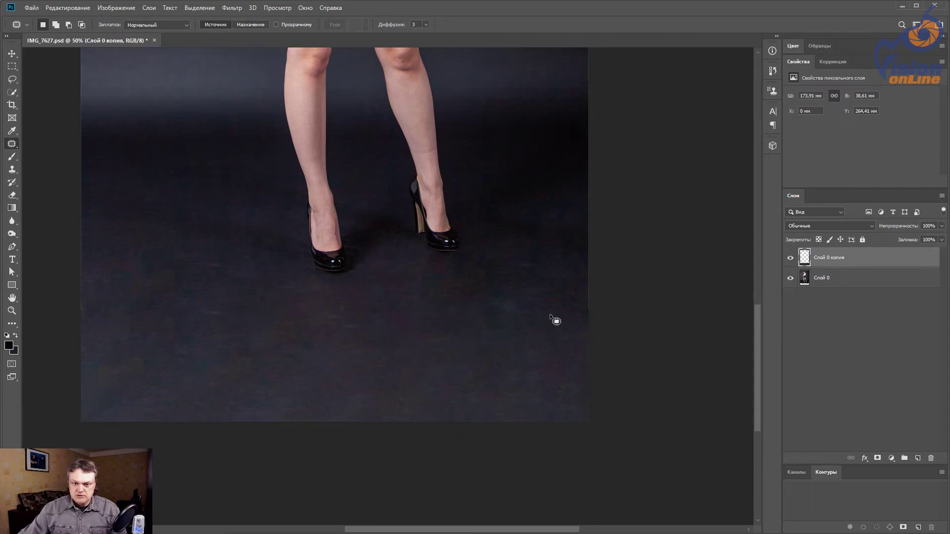
{"action": "left_click_drag", "start_coordinate": [483, 296], "coordinate": [462, 345]}
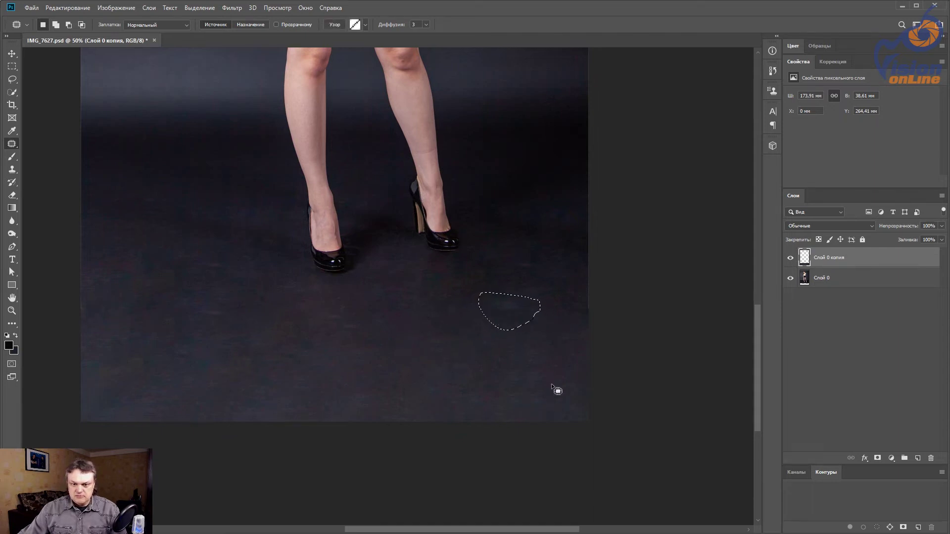
{"action": "key", "text": "ctrl+d"}
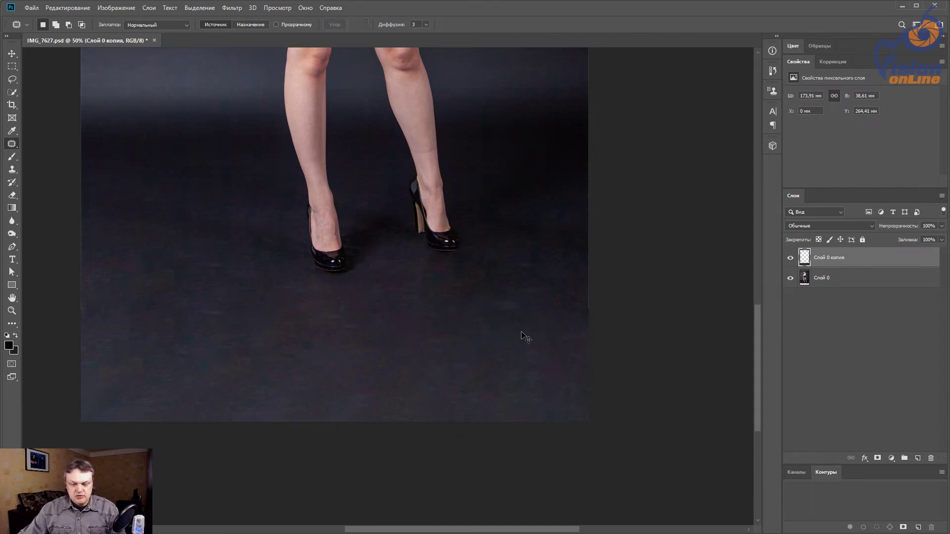
{"action": "key", "text": "ctrl+shift+d"}
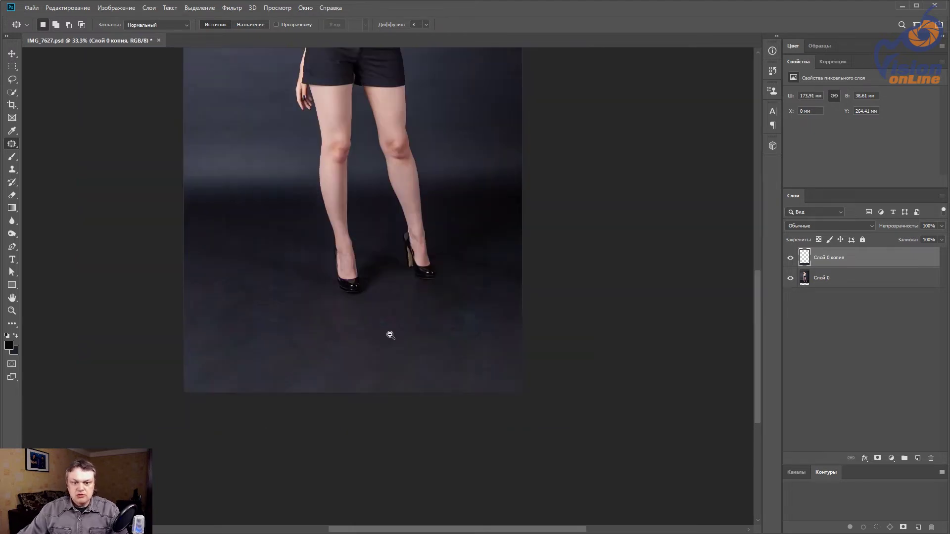
Step: Review the whole retouched photo, then save and close IMG_7627.psd
{"action": "scroll", "coordinate": [389, 335], "scroll_direction": "down", "scroll_amount": 1}
{"action": "scroll", "coordinate": [512, 334], "scroll_direction": "down", "scroll_amount": 1}
{"action": "left_click_drag", "start_coordinate": [510, 353], "coordinate": [497, 371]}
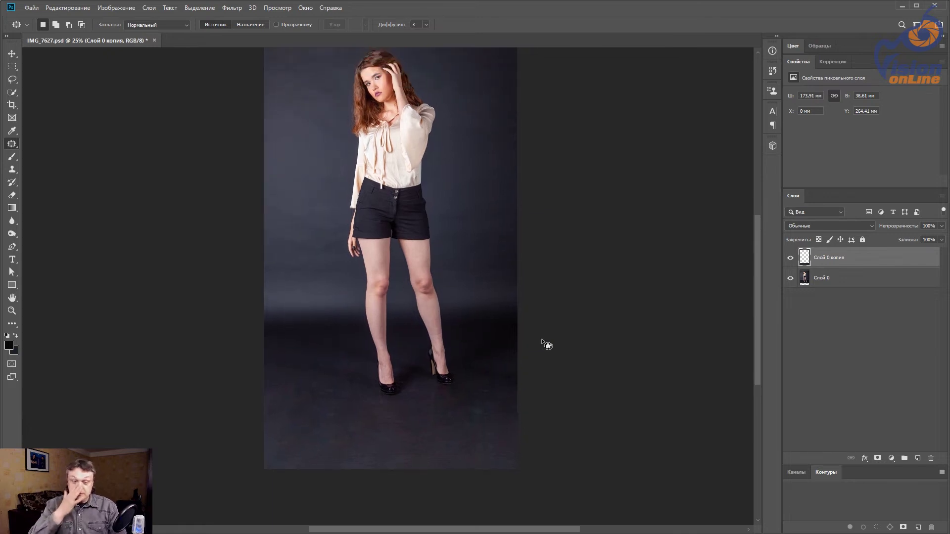
{"action": "left_click_drag", "start_coordinate": [396, 206], "coordinate": [403, 234]}
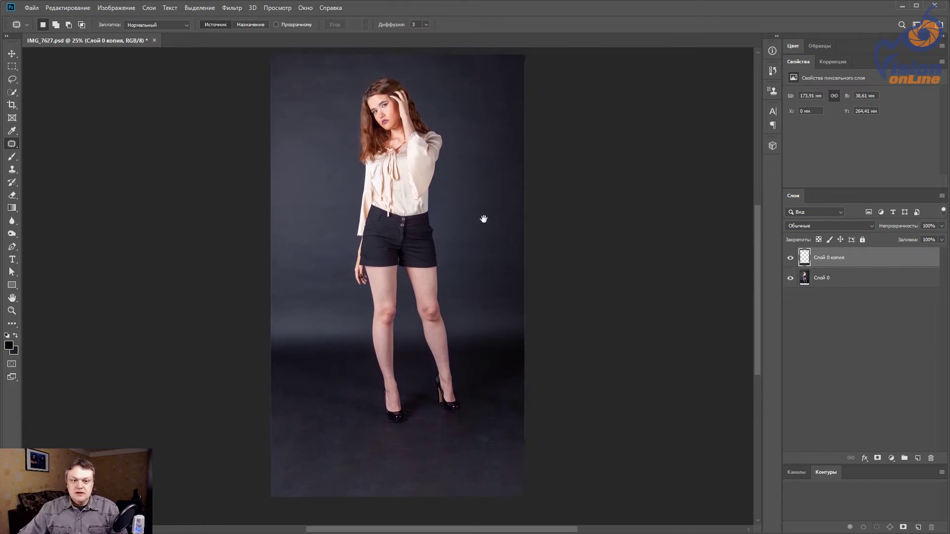
{"action": "left_click_drag", "start_coordinate": [484, 219], "coordinate": [474, 193]}
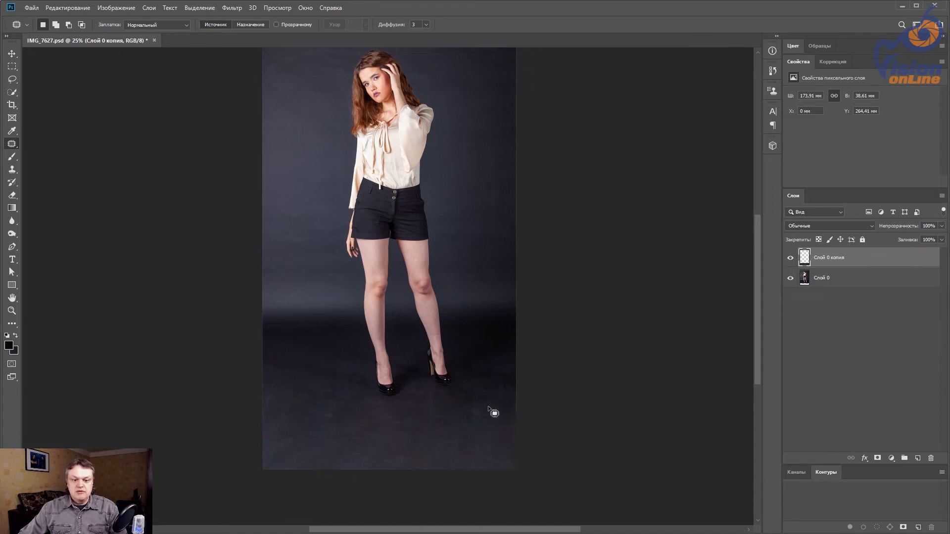
{"action": "left_click_drag", "start_coordinate": [548, 279], "coordinate": [540, 294]}
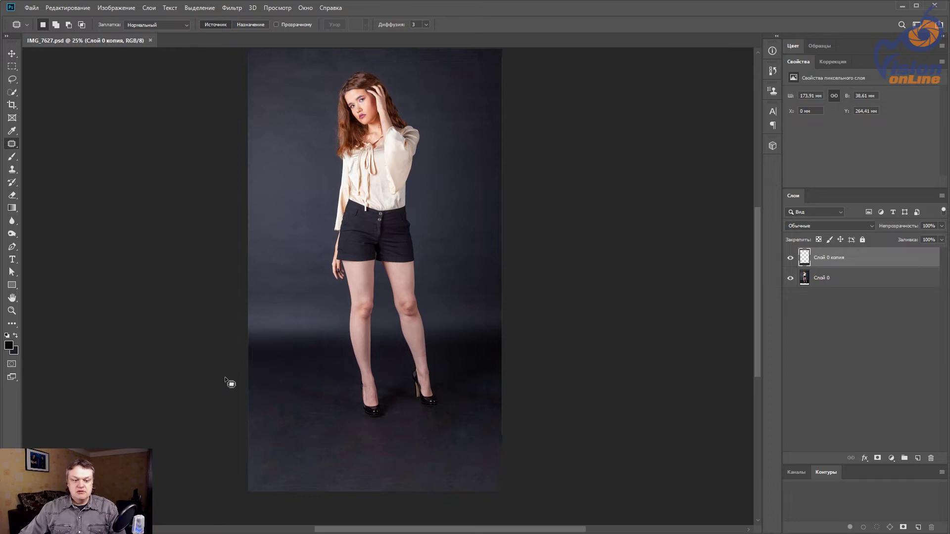
{"action": "key", "text": "ctrl+w"}
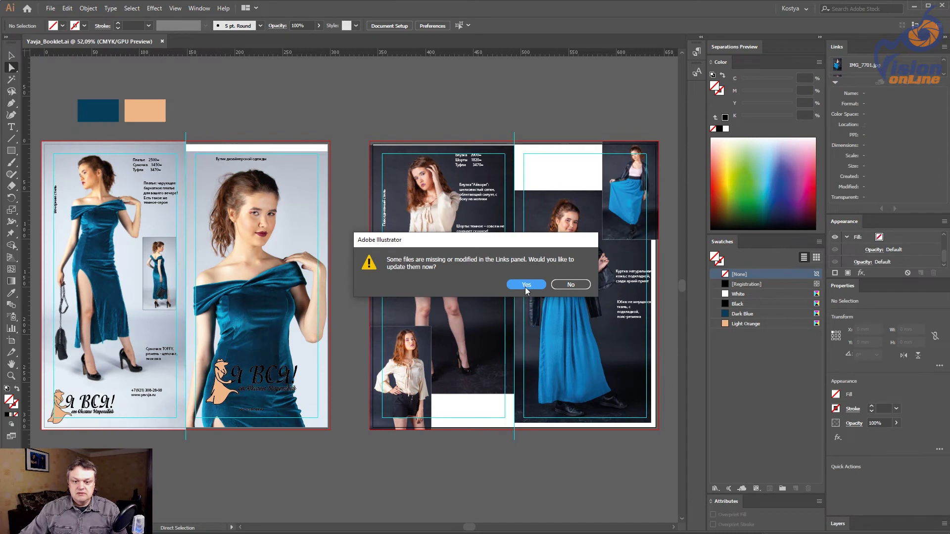
Step: Update the modified linked photos and move the price list down toward the page bottom
{"action": "left_click", "coordinate": [527, 283]}
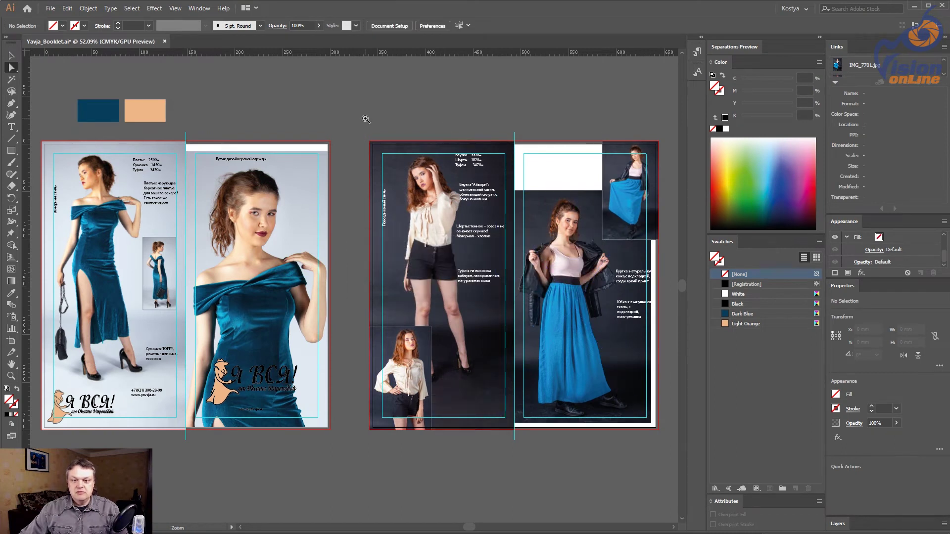
{"action": "scroll", "coordinate": [571, 346], "scroll_direction": "up", "scroll_amount": 4}
{"action": "scroll", "coordinate": [410, 291], "scroll_direction": "down", "scroll_amount": 3}
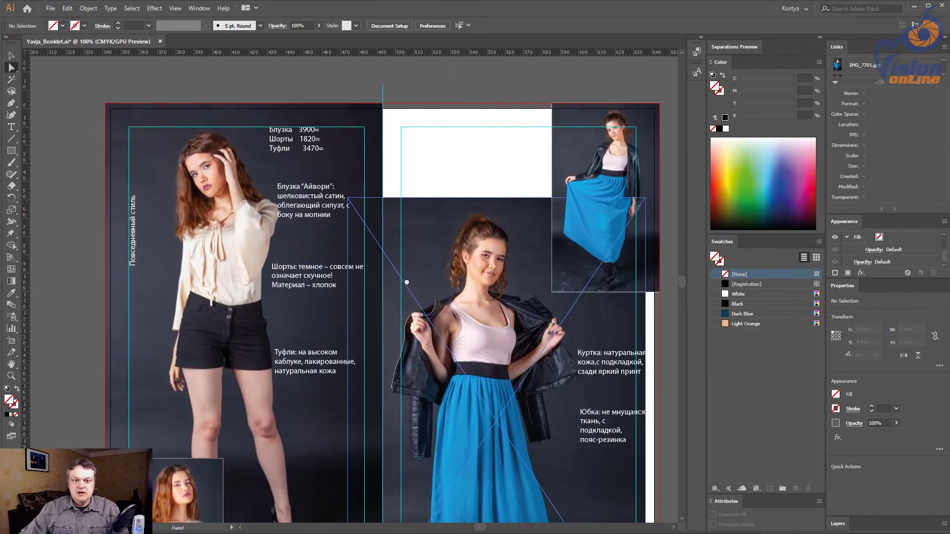
{"action": "scroll", "coordinate": [353, 73], "scroll_direction": "up", "scroll_amount": 2}
{"action": "scroll", "coordinate": [353, 73], "scroll_direction": "up", "scroll_amount": 1}
{"action": "left_click_drag", "start_coordinate": [352, 73], "coordinate": [341, 508]}
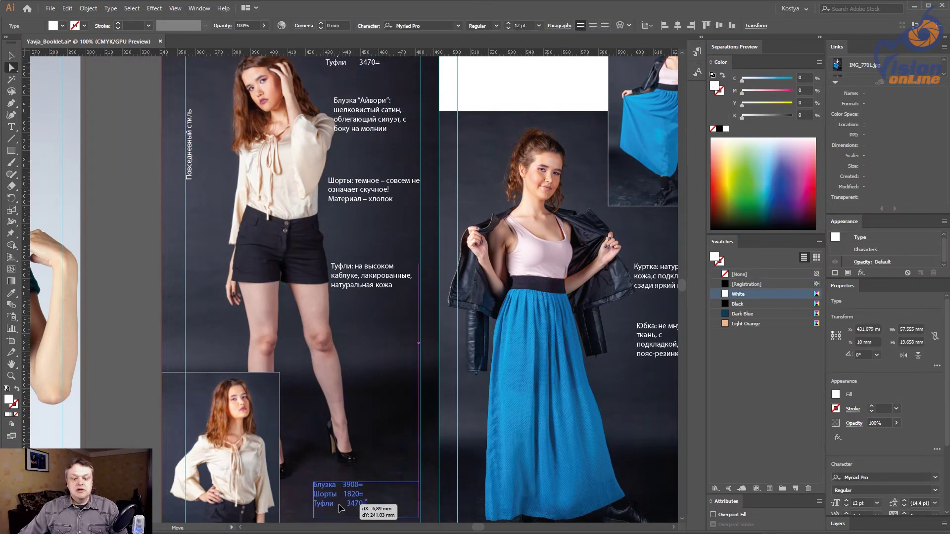
Step: Nudge the price list lower, enlarge its text frame downward, and fit the whole spread in view
{"action": "scroll", "coordinate": [346, 445], "scroll_direction": "down", "scroll_amount": 3}
{"action": "scroll", "coordinate": [409, 503], "scroll_direction": "up", "scroll_amount": 3}
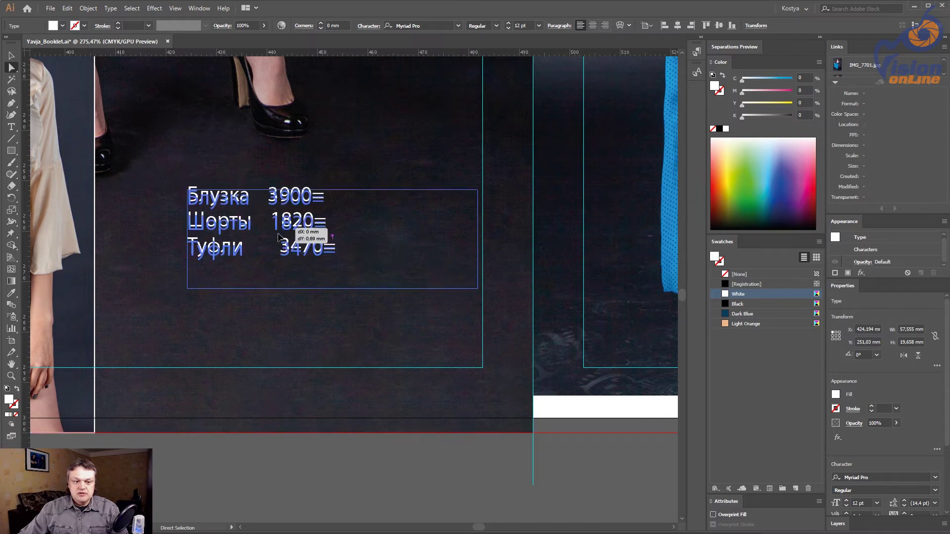
{"action": "left_click_drag", "start_coordinate": [278, 229], "coordinate": [281, 251]}
{"action": "left_click", "coordinate": [11, 55]}
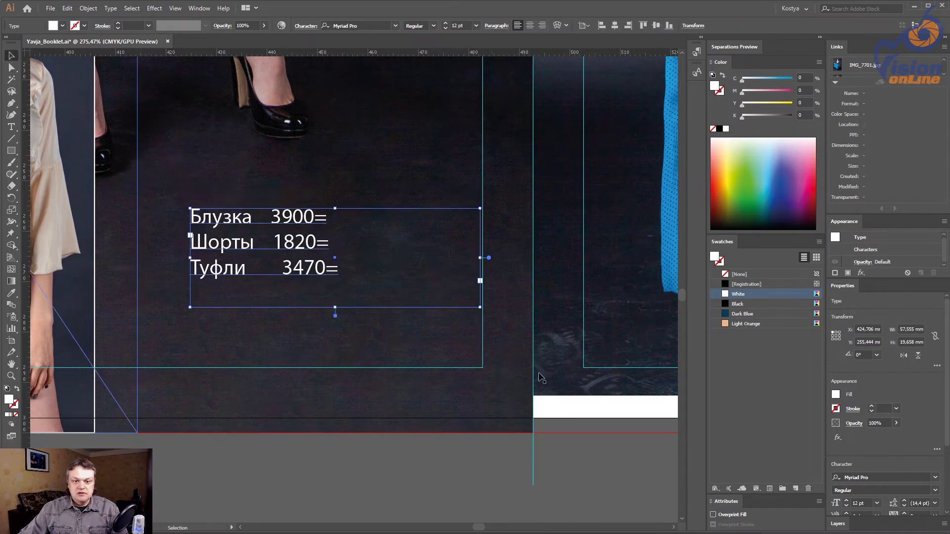
{"action": "left_click_drag", "start_coordinate": [479, 308], "coordinate": [483, 367]}
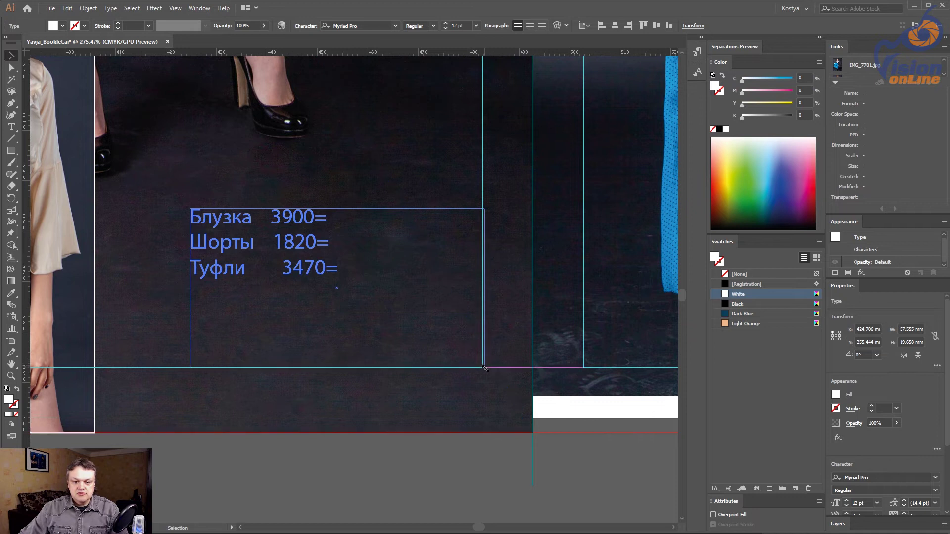
{"action": "key", "text": "ctrl+minus"}
{"action": "key", "text": "ctrl+minus"}
{"action": "key", "text": "ctrl+minus"}
{"action": "key", "text": "ctrl+minus"}
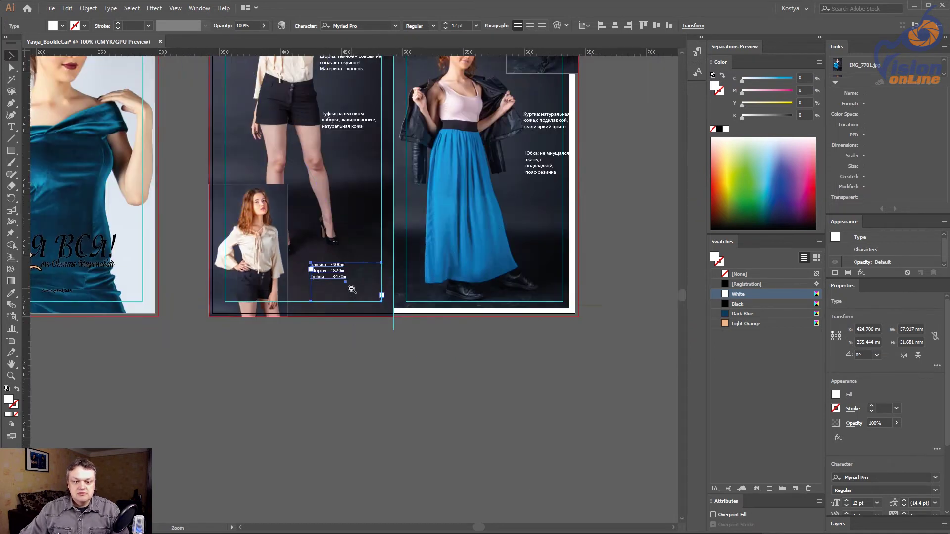
{"action": "key", "text": "ctrl+shift+a"}
{"action": "left_click_drag", "start_coordinate": [261, 94], "coordinate": [269, 117]}
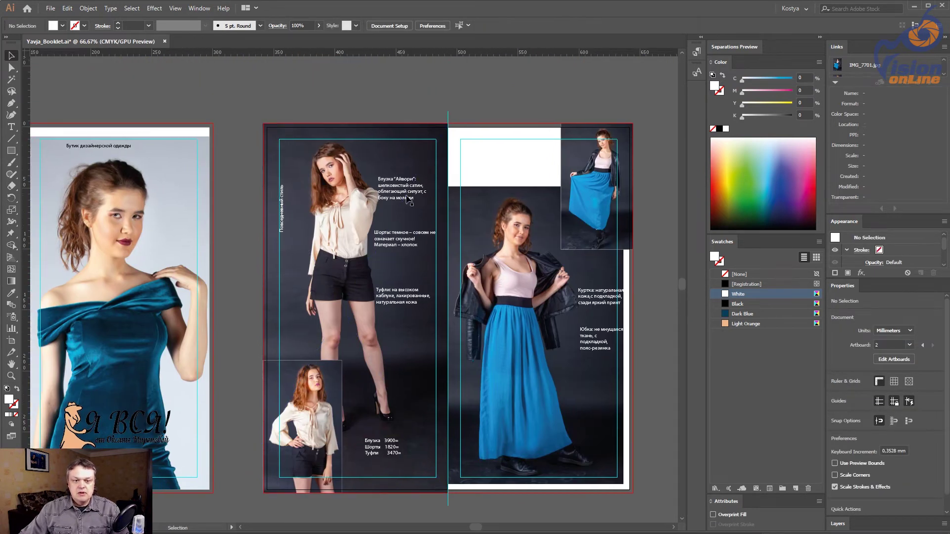
Step: Move the Блузка description up and narrow the Шорты and Туфли caption boxes beside the legs
{"action": "left_click_drag", "start_coordinate": [408, 185], "coordinate": [411, 154]}
{"action": "left_click", "coordinate": [405, 241]}
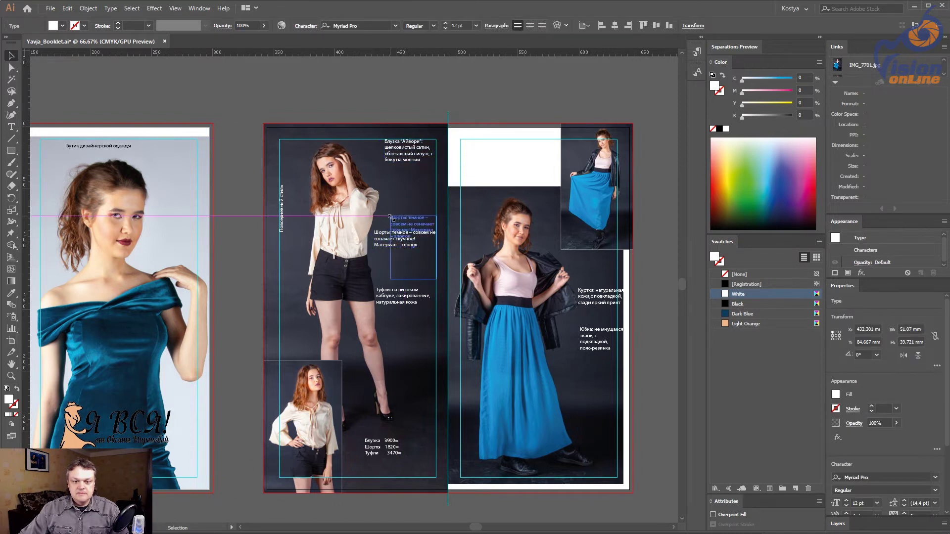
{"action": "left_click_drag", "start_coordinate": [374, 231], "coordinate": [390, 216]}
{"action": "left_click_drag", "start_coordinate": [405, 314], "coordinate": [394, 317]}
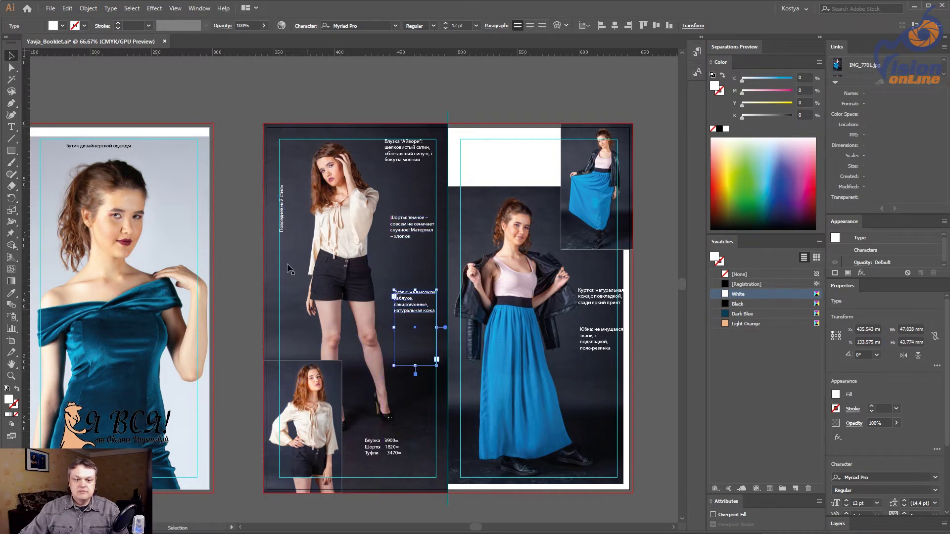
{"action": "left_click", "coordinate": [249, 232]}
Step: Save Yavja_Booklet.ai and pan across the spread
{"action": "left_click_drag", "start_coordinate": [406, 211], "coordinate": [363, 196]}
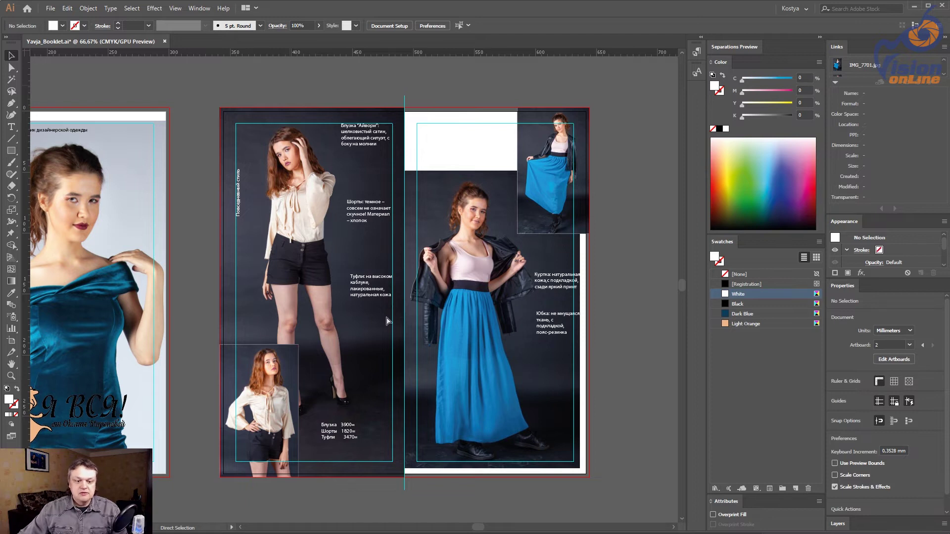
{"action": "key", "text": "ctrl+s"}
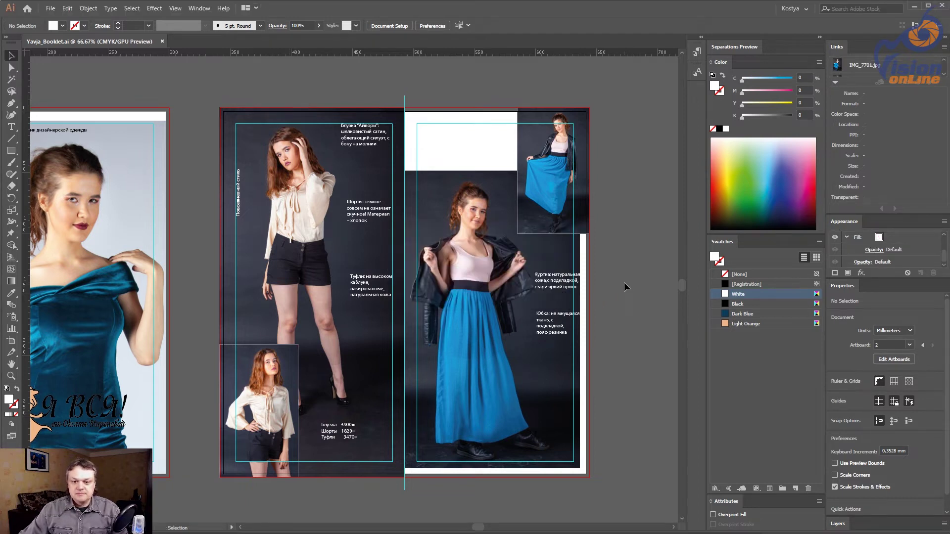
{"action": "left_click_drag", "start_coordinate": [609, 261], "coordinate": [561, 247]}
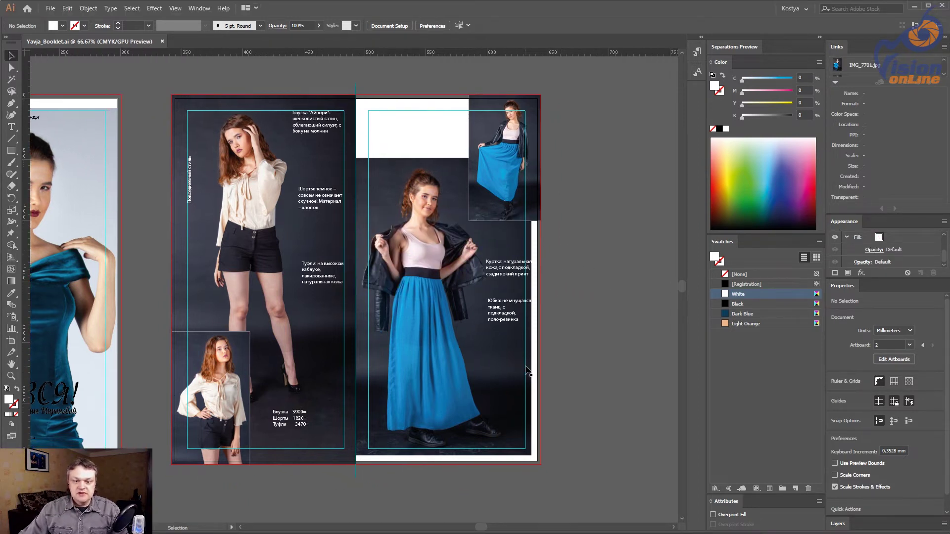
{"action": "left_click_drag", "start_coordinate": [625, 404], "coordinate": [598, 412]}
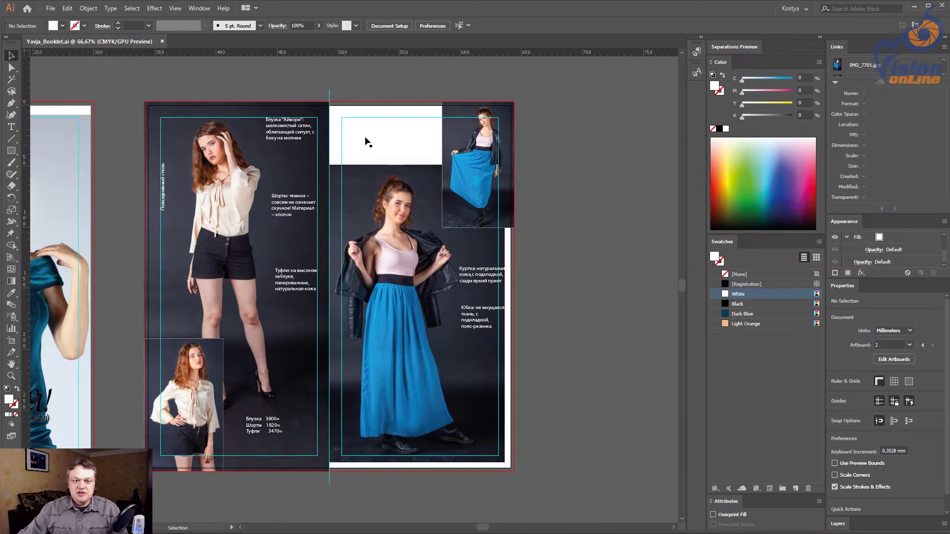
Step: Select the IMG_7676 photo inside its frame and read its size, 162,604 × 243,906 mm
{"action": "scroll", "coordinate": [550, 450], "scroll_direction": "down", "scroll_amount": 2}
{"action": "scroll", "coordinate": [550, 450], "scroll_direction": "up", "scroll_amount": 1}
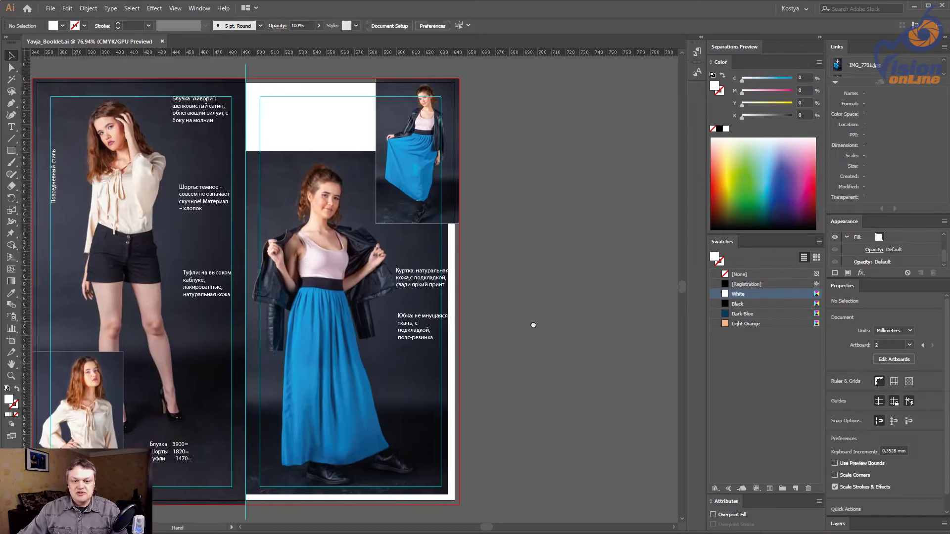
{"action": "key", "text": "a"}
{"action": "left_click", "coordinate": [344, 301]}
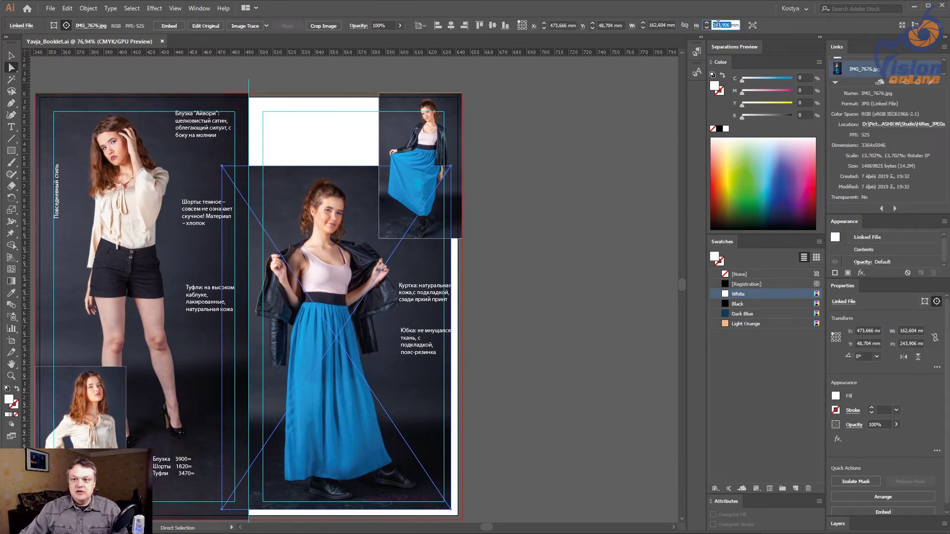
{"action": "left_click", "coordinate": [718, 25]}
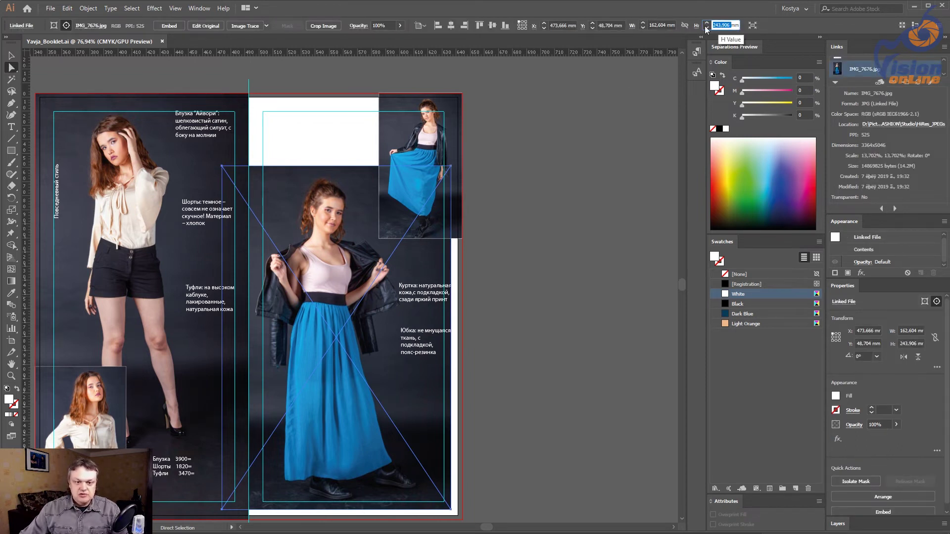
{"action": "left_click", "coordinate": [350, 285]}
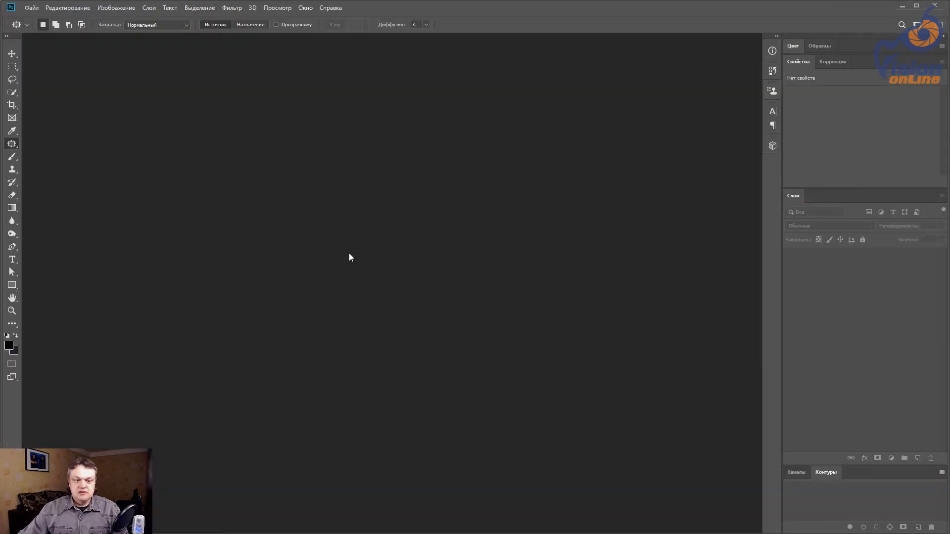
Step: In Photoshop, open IMG_7676.jpg from FASHION > Studio > HiRes_JPEGs
{"action": "key", "text": "ctrl+o"}
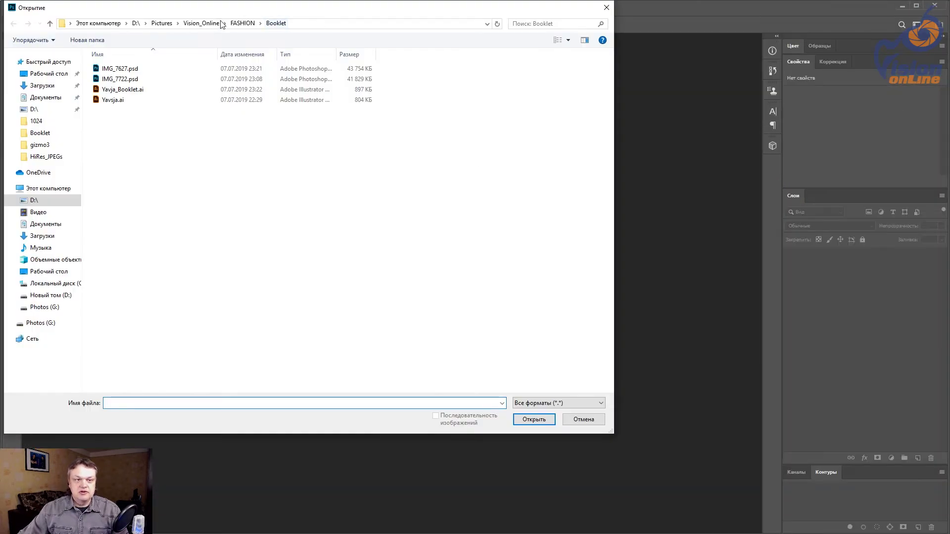
{"action": "left_click", "coordinate": [236, 25]}
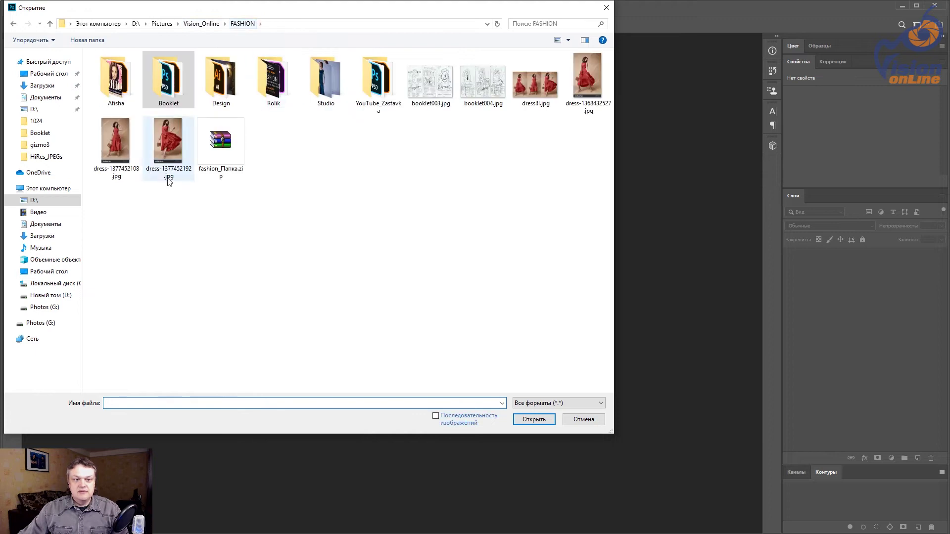
{"action": "double_click", "coordinate": [337, 91]}
{"action": "double_click", "coordinate": [172, 84]}
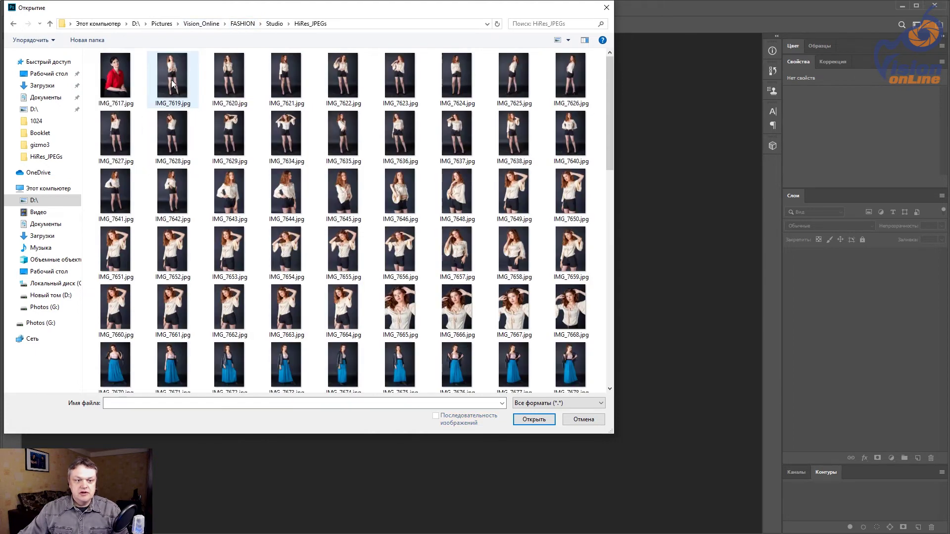
{"action": "scroll", "coordinate": [455, 315], "scroll_direction": "down", "scroll_amount": 5}
{"action": "scroll", "coordinate": [455, 316], "scroll_direction": "up", "scroll_amount": 3}
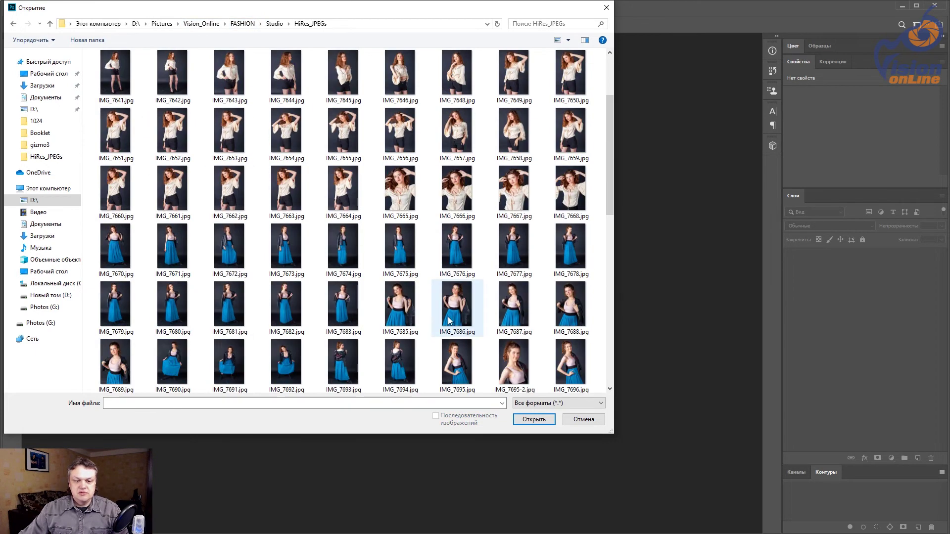
{"action": "scroll", "coordinate": [450, 320], "scroll_direction": "down", "scroll_amount": 2}
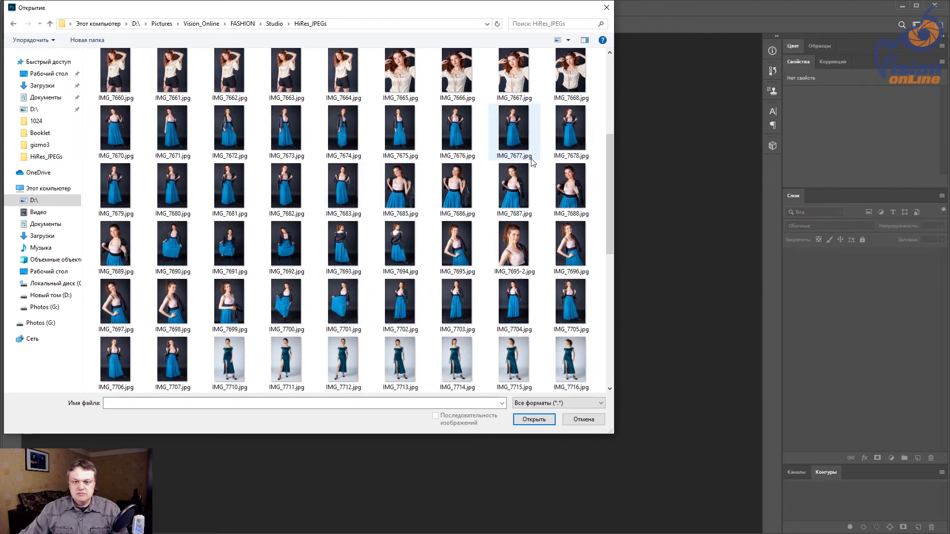
{"action": "double_click", "coordinate": [465, 140]}
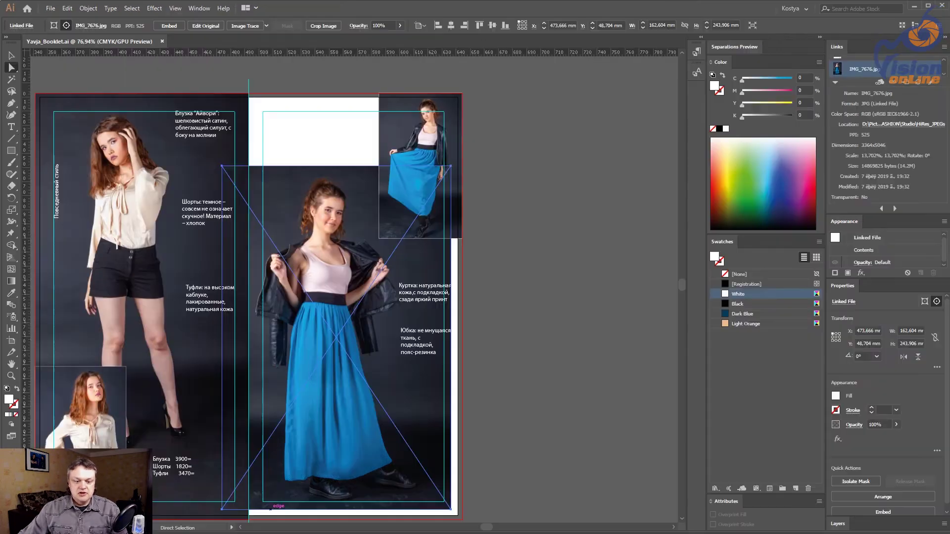
{"action": "left_click", "coordinate": [714, 24]}
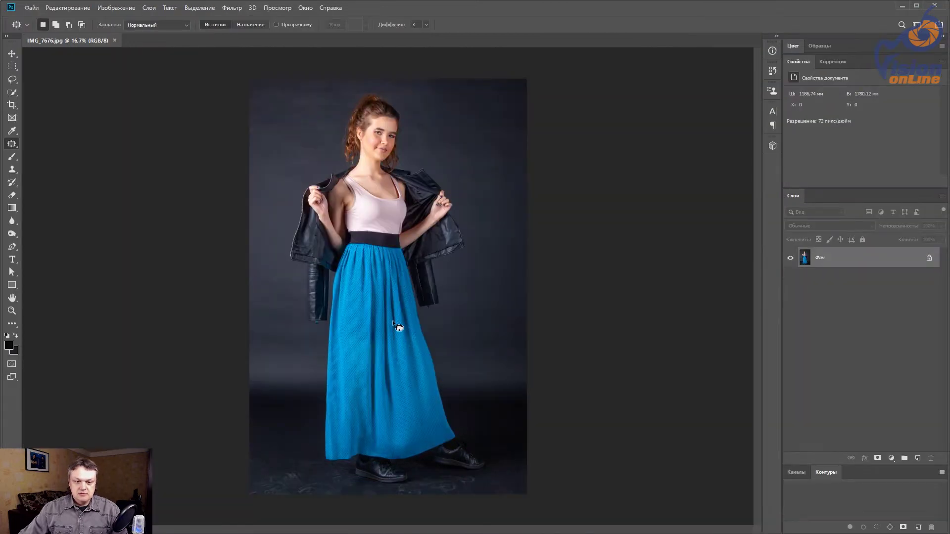
Step: Resize the image to 300 ppi, with height matching the placed photo (244 mm)
{"action": "key", "text": "ctrl+alt+i"}
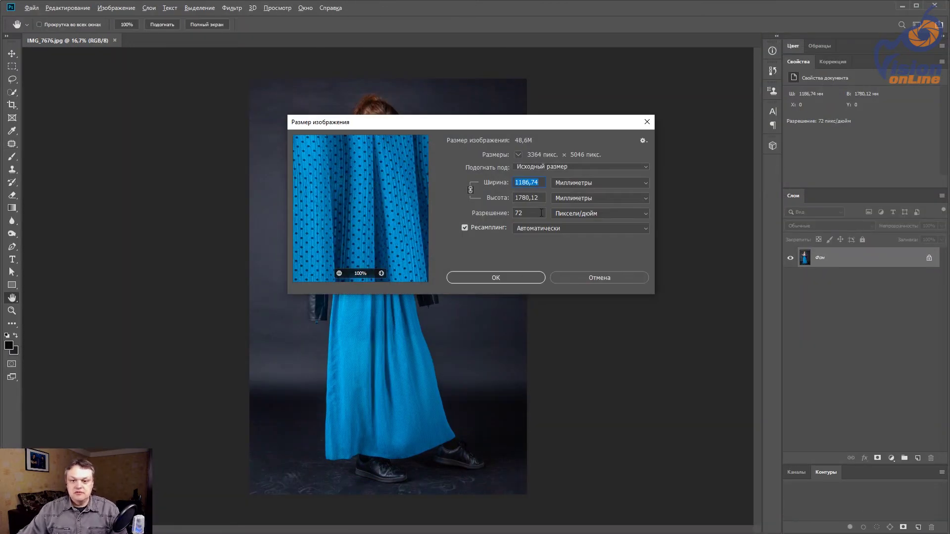
{"action": "double_click", "coordinate": [541, 212]}
{"action": "type", "text": "300"}
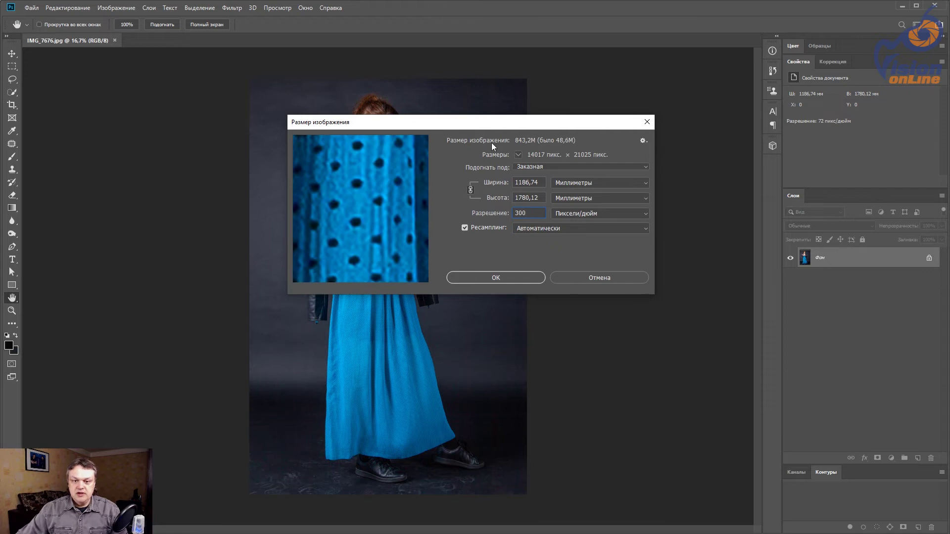
{"action": "double_click", "coordinate": [526, 197]}
{"action": "type", "text": "244"}
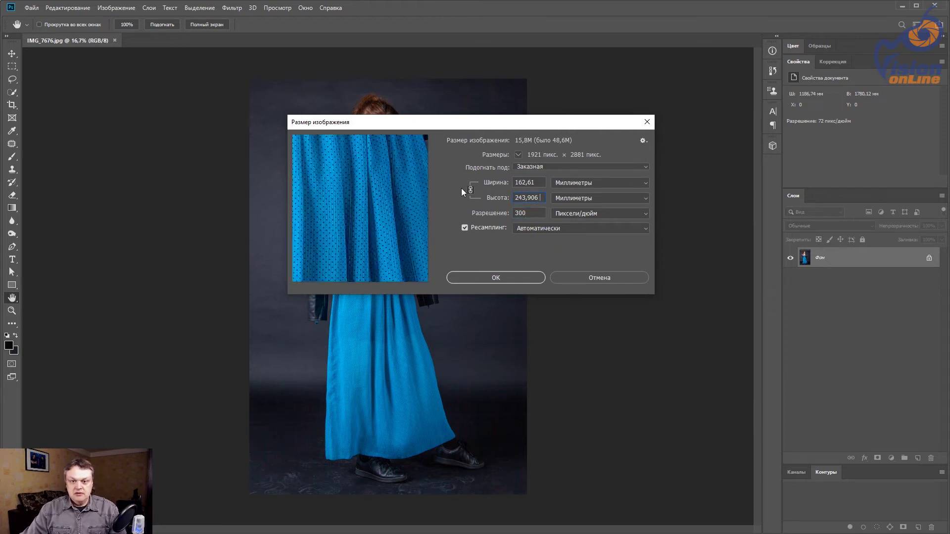
{"action": "key", "text": "Return"}
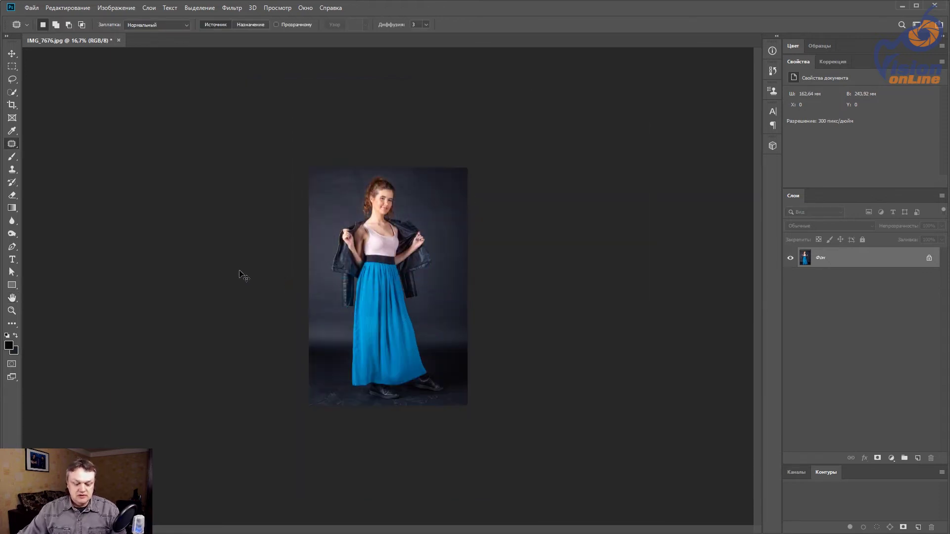
Step: Unlock the Background layer into the regular layer Слой 0
{"action": "key", "text": "ctrl+shift+s"}
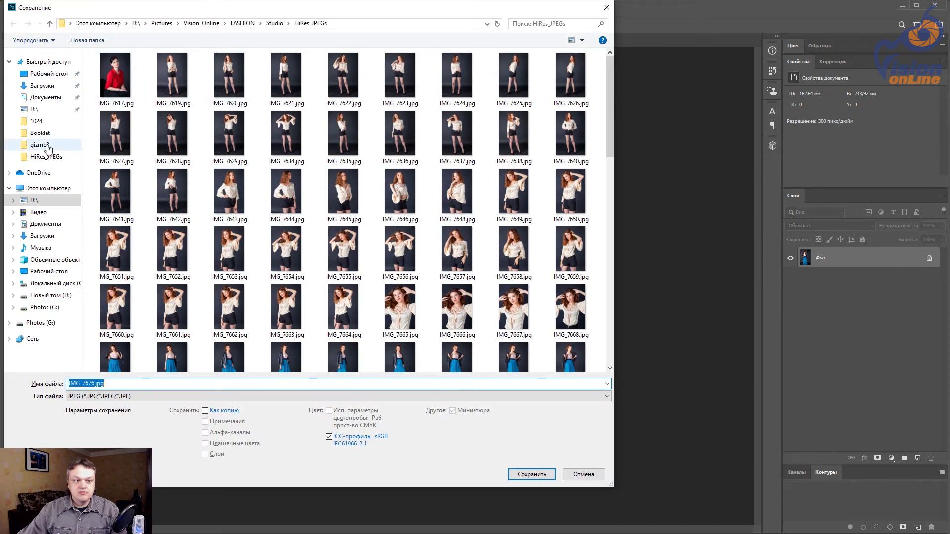
{"action": "left_click", "coordinate": [42, 133]}
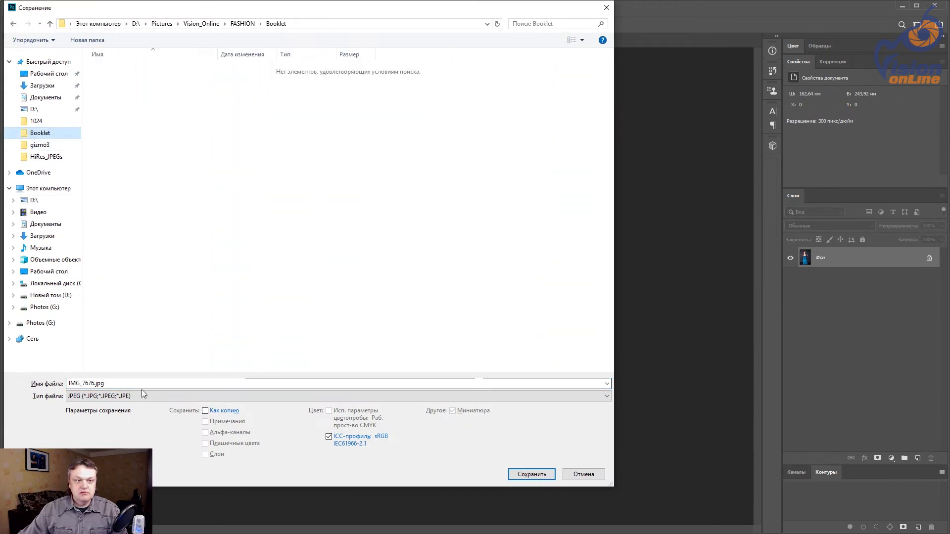
{"action": "key", "text": "Return"}
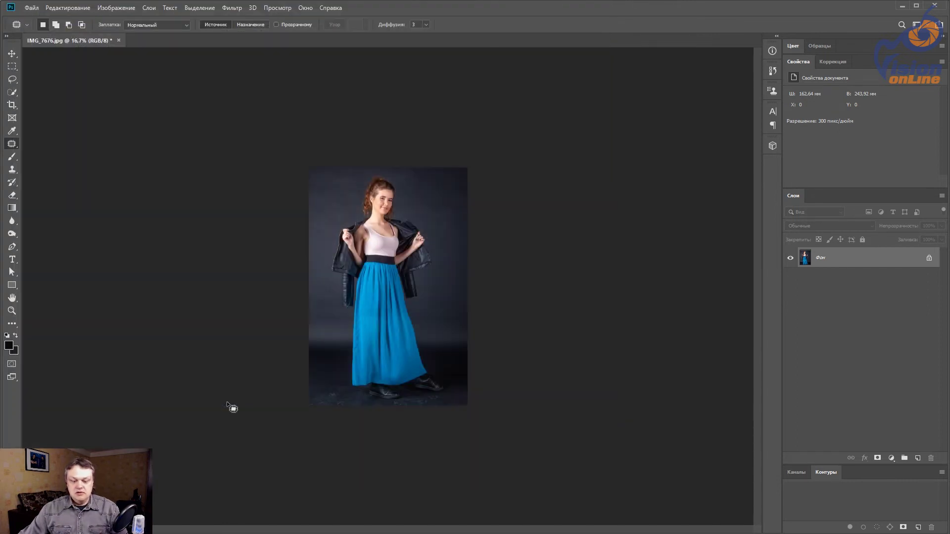
{"action": "left_click", "coordinate": [929, 258]}
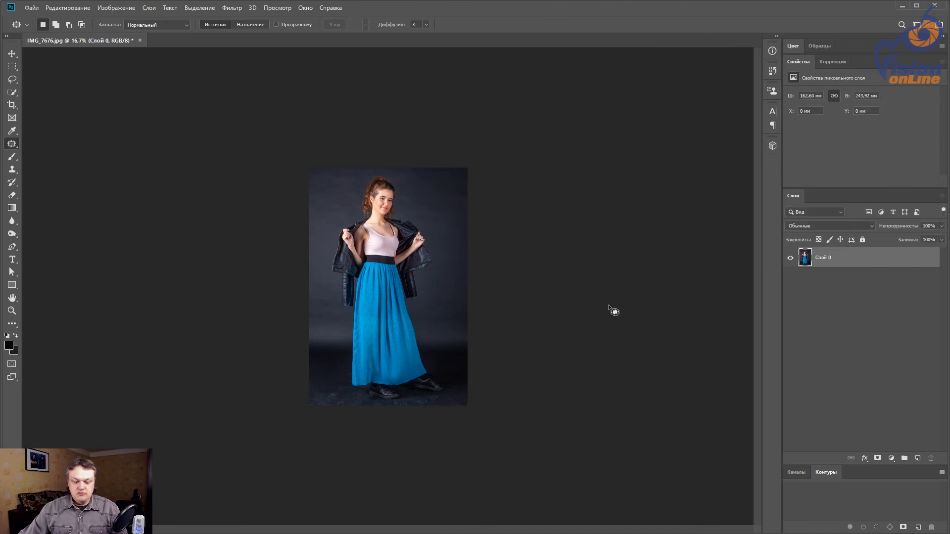
Step: Save the image as IMG_7676.psd in the Booklet folder
{"action": "key", "text": "ctrl+shift+s"}
{"action": "left_click", "coordinate": [69, 133]}
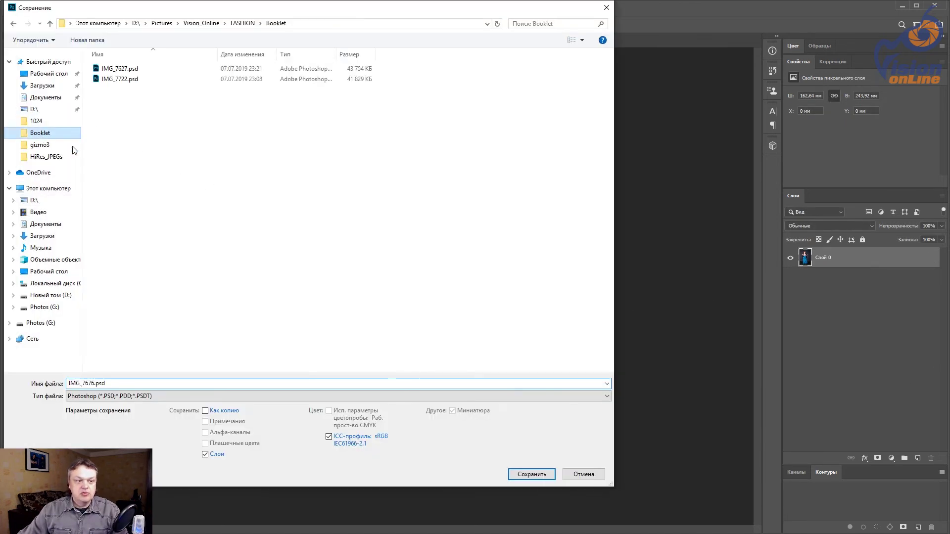
{"action": "left_click", "coordinate": [538, 476]}
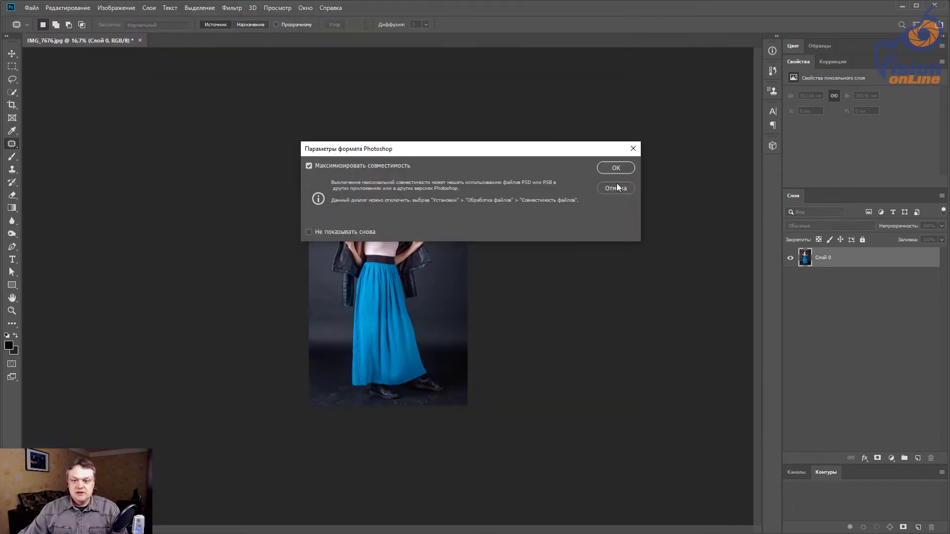
{"action": "left_click", "coordinate": [619, 165]}
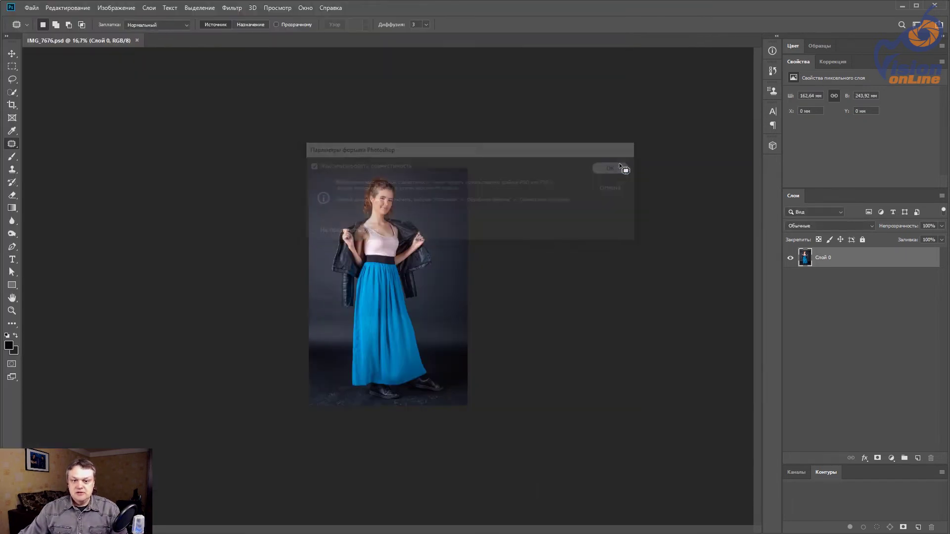
{"action": "key", "text": "ctrl+0"}
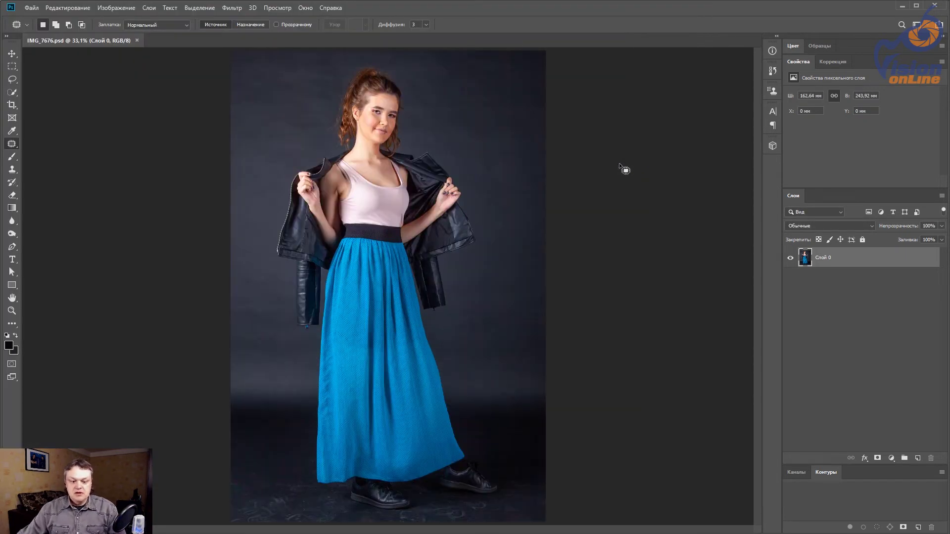
{"action": "key", "text": "alt+Tab"}
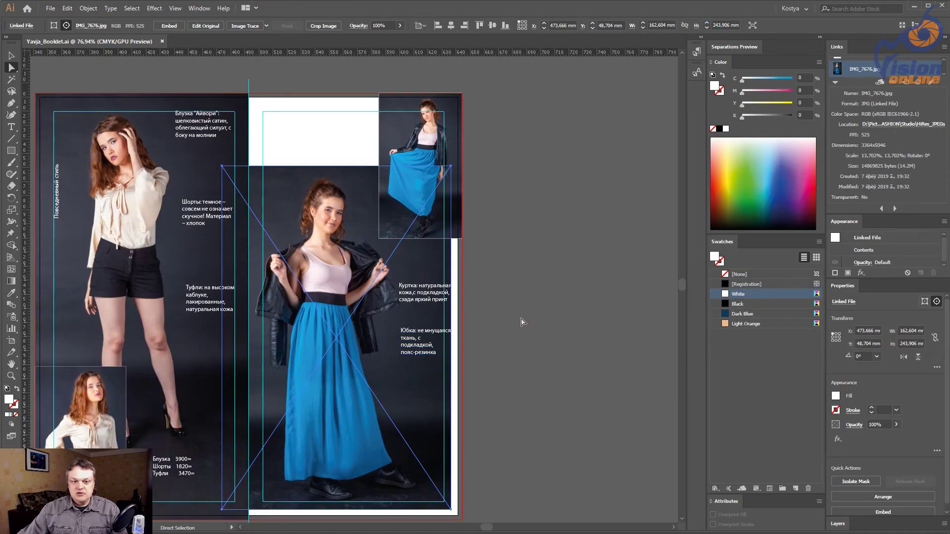
Step: Draw a rectangle from the photo's bottom edge to the bleed, measuring 7,39 mm high
{"action": "left_click", "coordinate": [342, 309]}
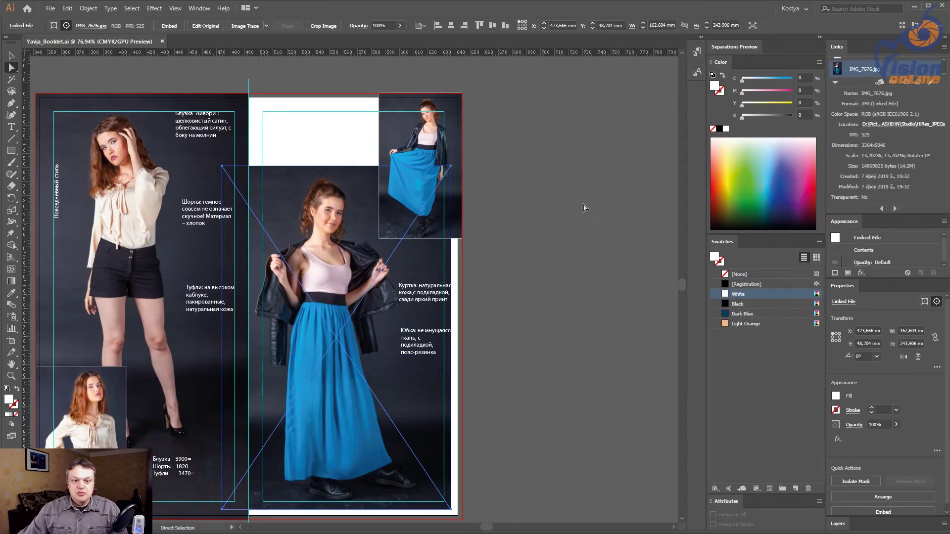
{"action": "left_click", "coordinate": [495, 389]}
{"action": "left_click_drag", "start_coordinate": [504, 398], "coordinate": [515, 354]}
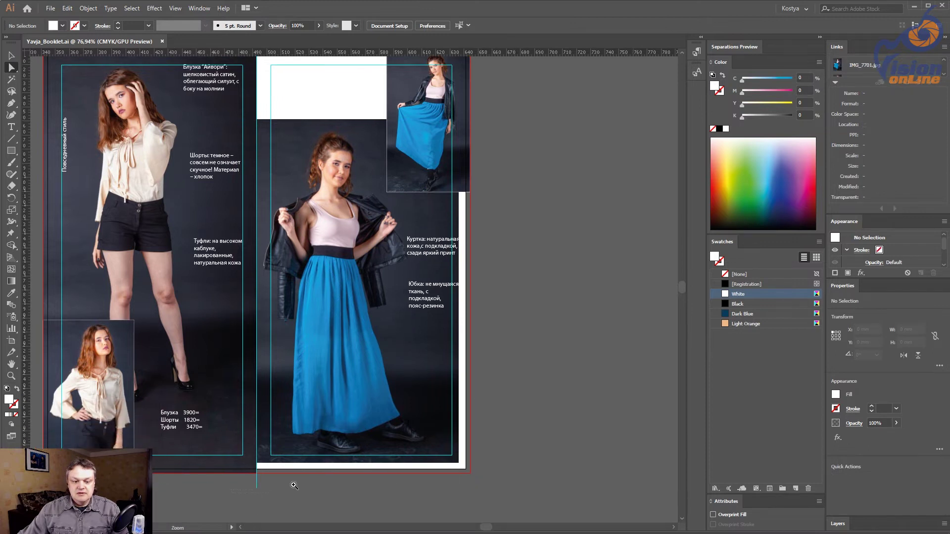
{"action": "scroll", "coordinate": [505, 462], "scroll_direction": "up", "scroll_amount": 3}
{"action": "left_click", "coordinate": [10, 150]}
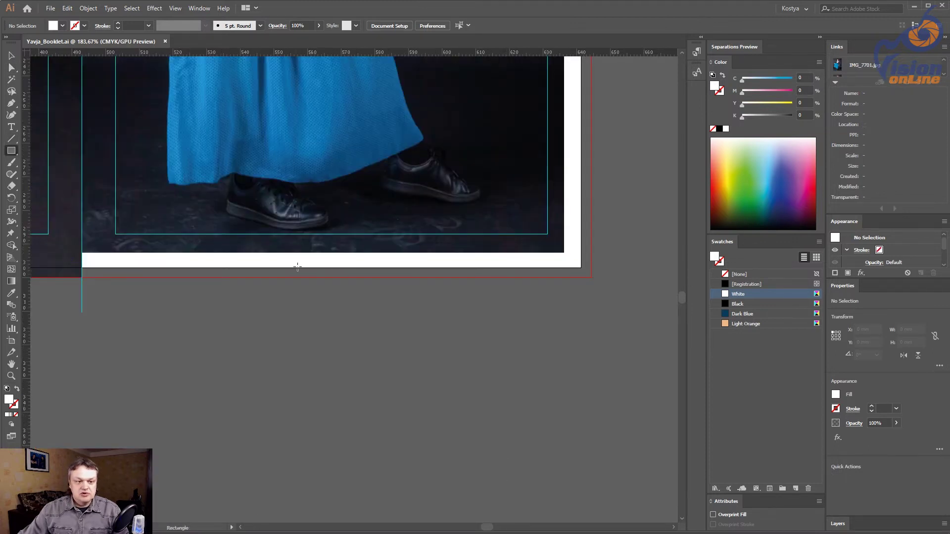
{"action": "left_click_drag", "start_coordinate": [257, 253], "coordinate": [282, 277]}
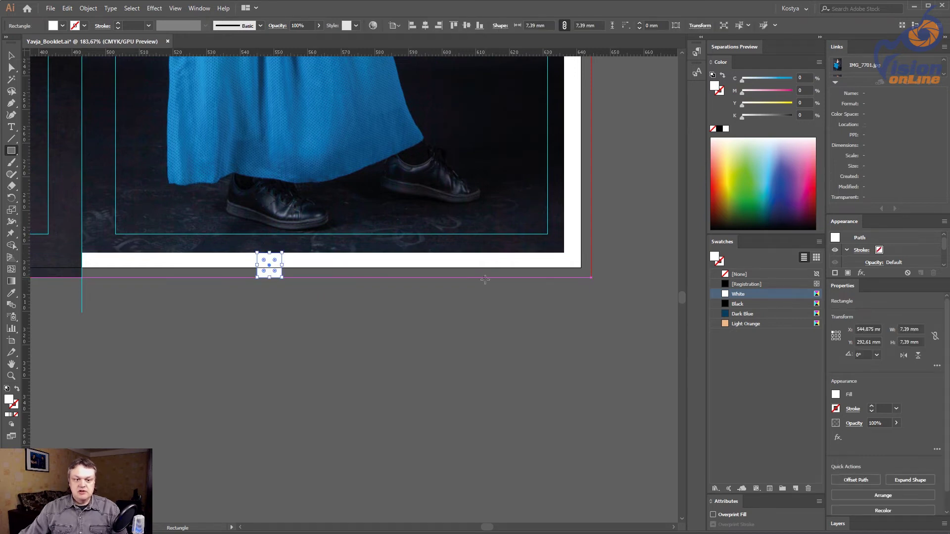
{"action": "key", "text": "a"}
{"action": "double_click", "coordinate": [584, 26]}
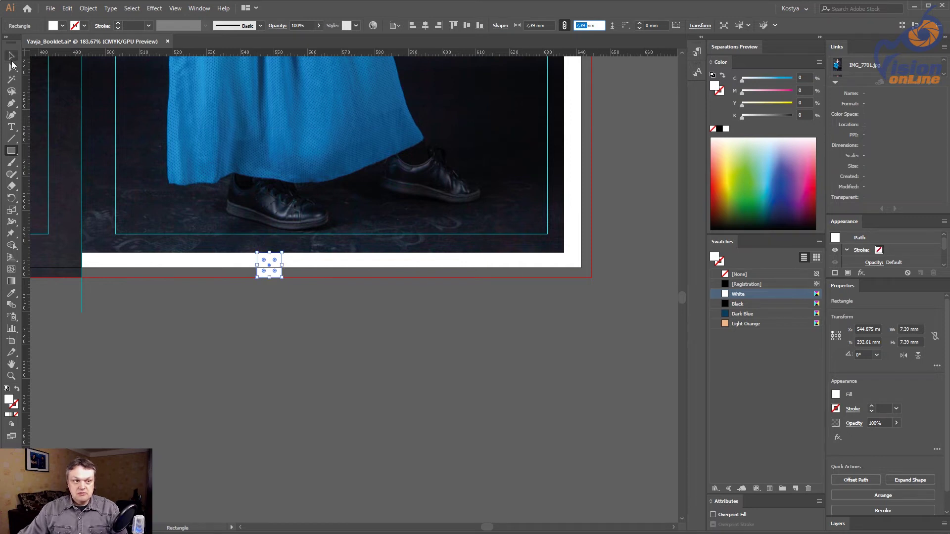
{"action": "left_click", "coordinate": [11, 57]}
Step: Add 7,39 mm to the IMG_7676 canvas height, anchored at the top
{"action": "key", "text": "alt+Tab"}
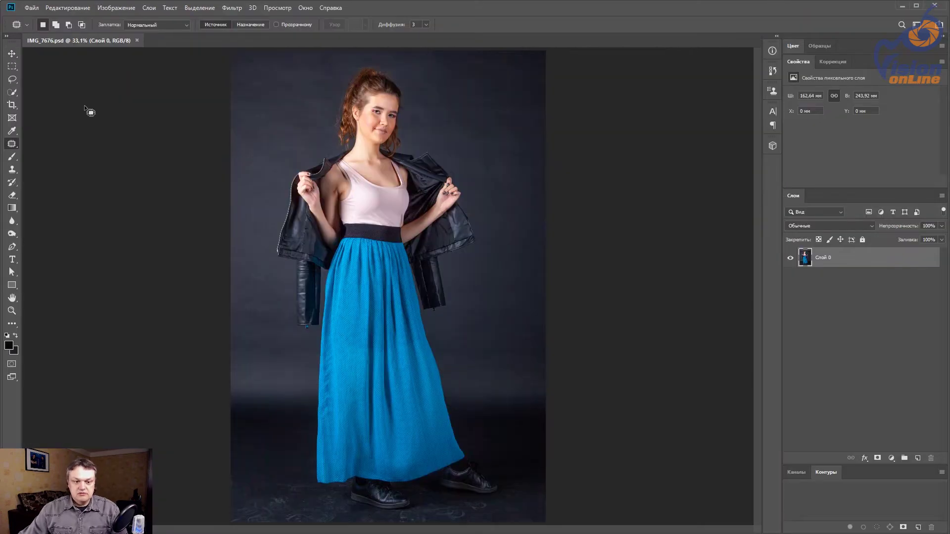
{"action": "key", "text": "ctrl+alt+c"}
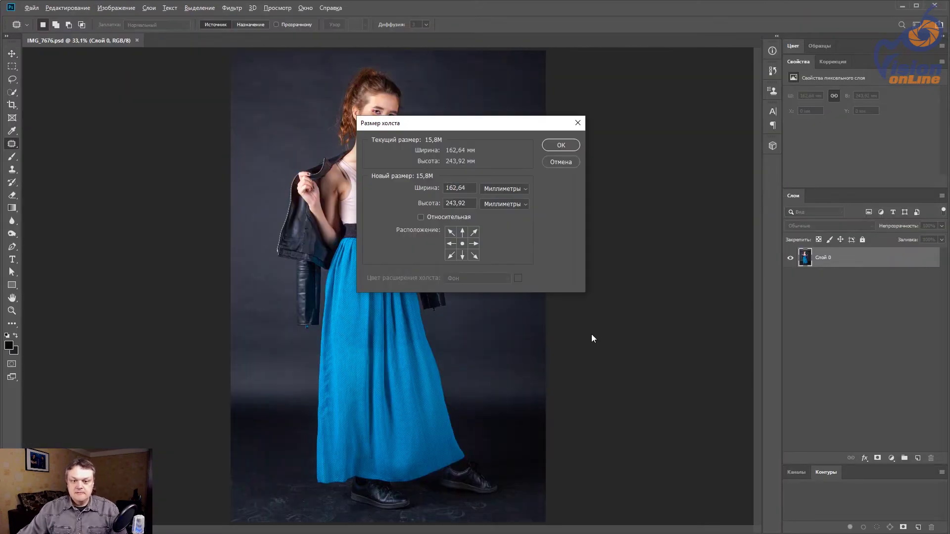
{"action": "left_click", "coordinate": [462, 232]}
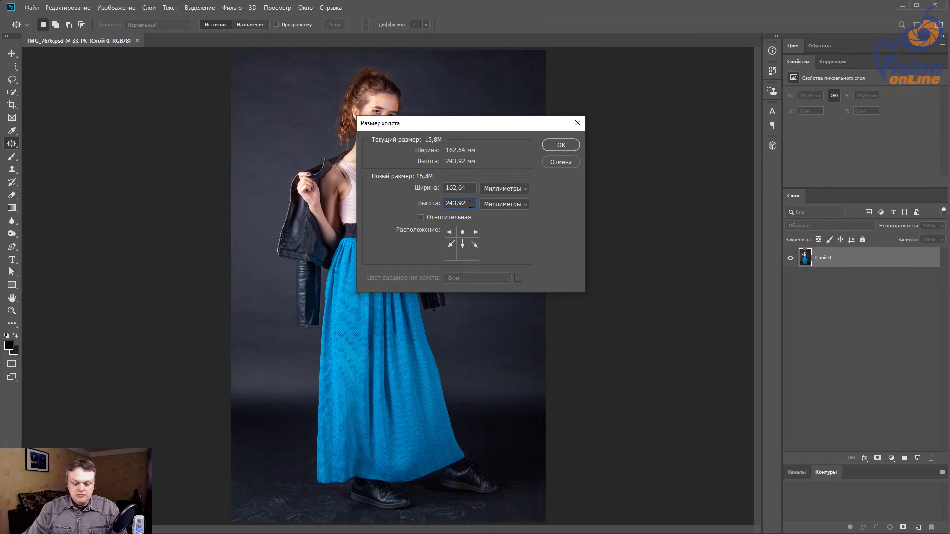
{"action": "left_click", "coordinate": [472, 221]}
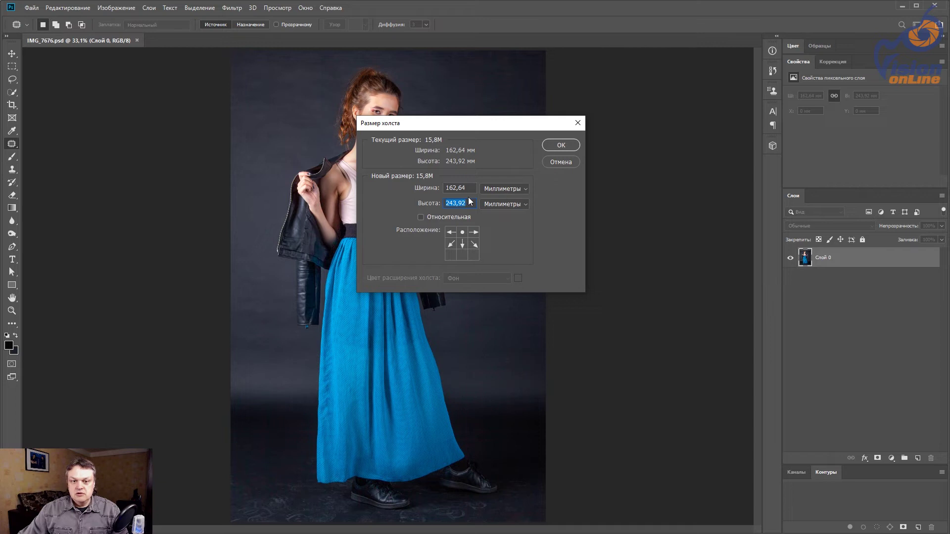
{"action": "left_click", "coordinate": [473, 206]}
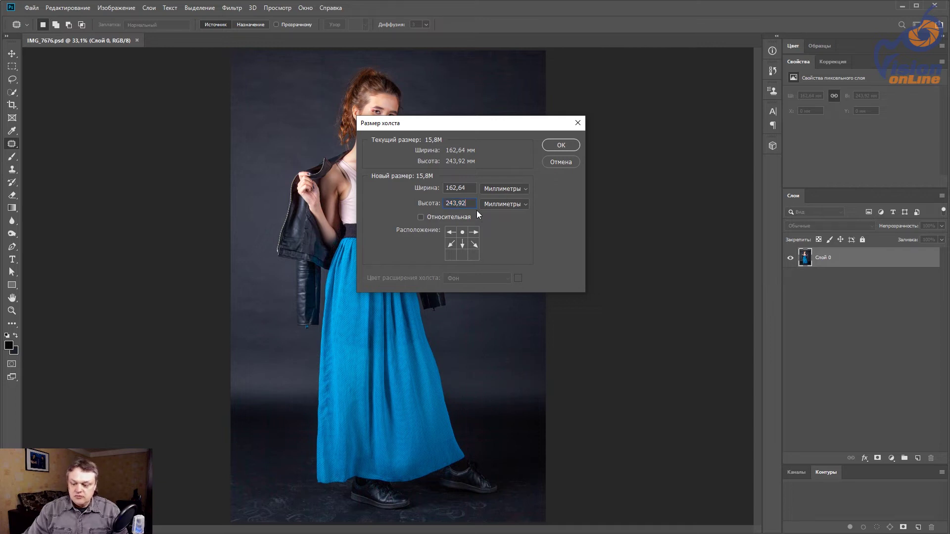
{"action": "type", "text": "+7,39"}
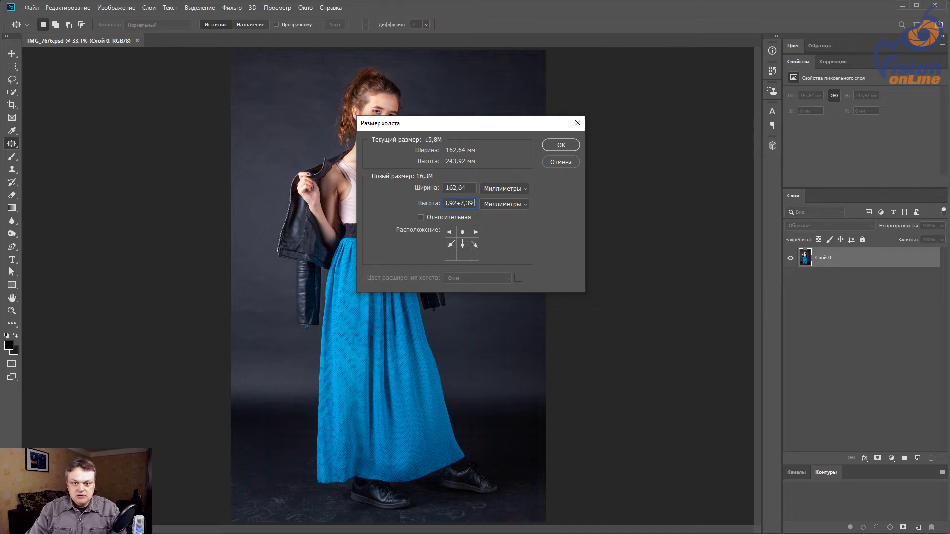
{"action": "key", "text": "Return"}
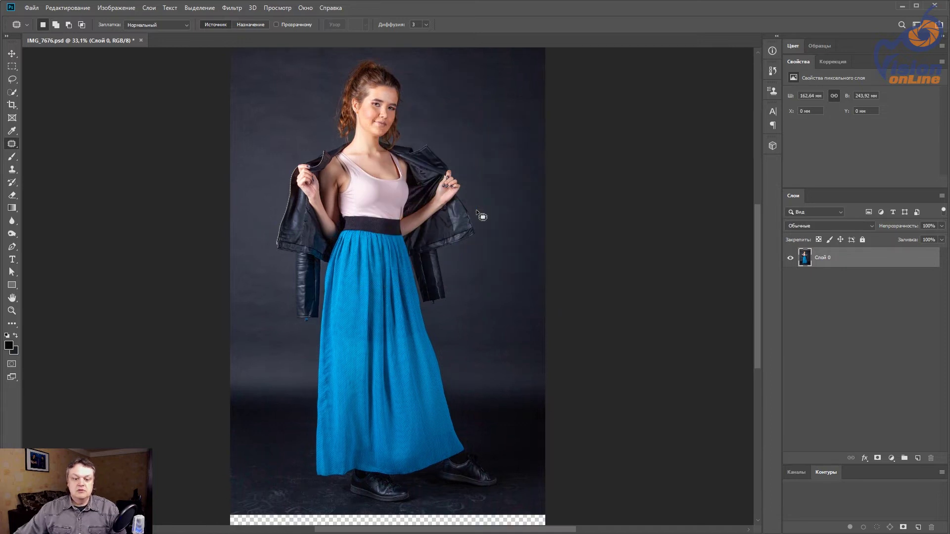
{"action": "key", "text": "alt+Tab"}
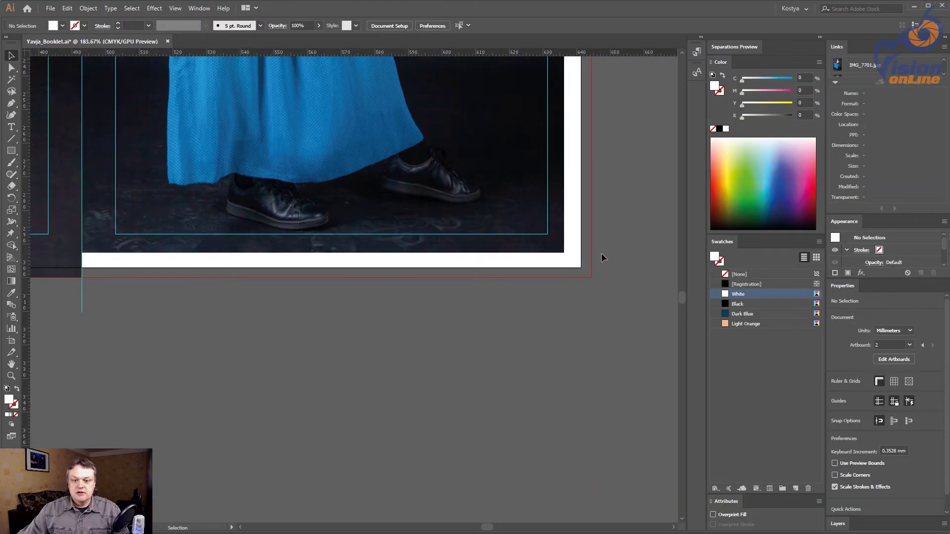
Step: Measure the 7,981 mm gap at the photo's right edge with a temporary rectangle, then delete it
{"action": "left_click_drag", "start_coordinate": [601, 255], "coordinate": [468, 268]}
{"action": "key", "text": "m"}
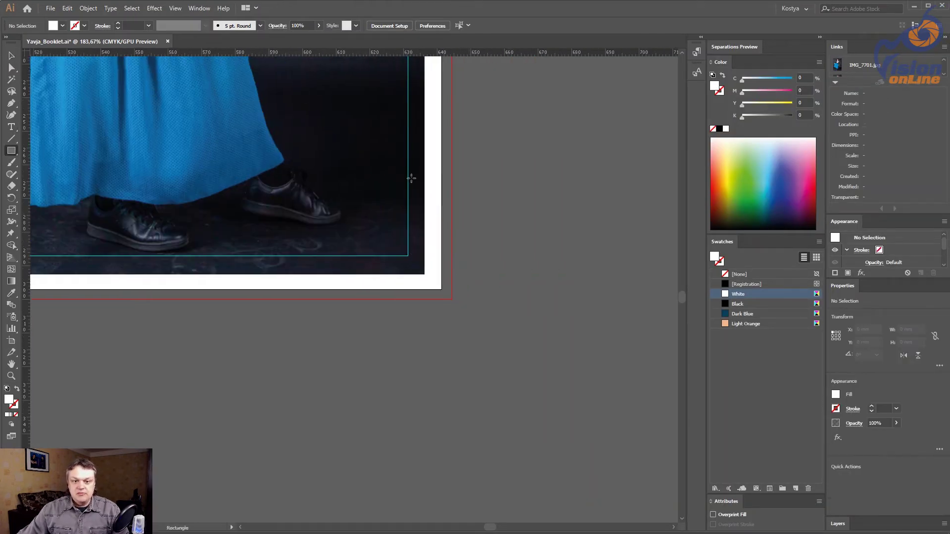
{"action": "left_click_drag", "start_coordinate": [425, 175], "coordinate": [452, 196]}
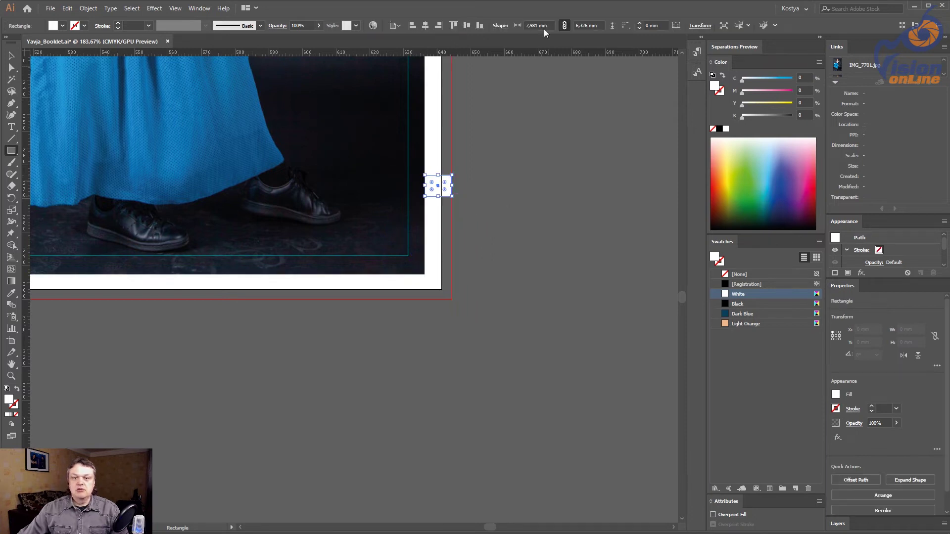
{"action": "double_click", "coordinate": [532, 25]}
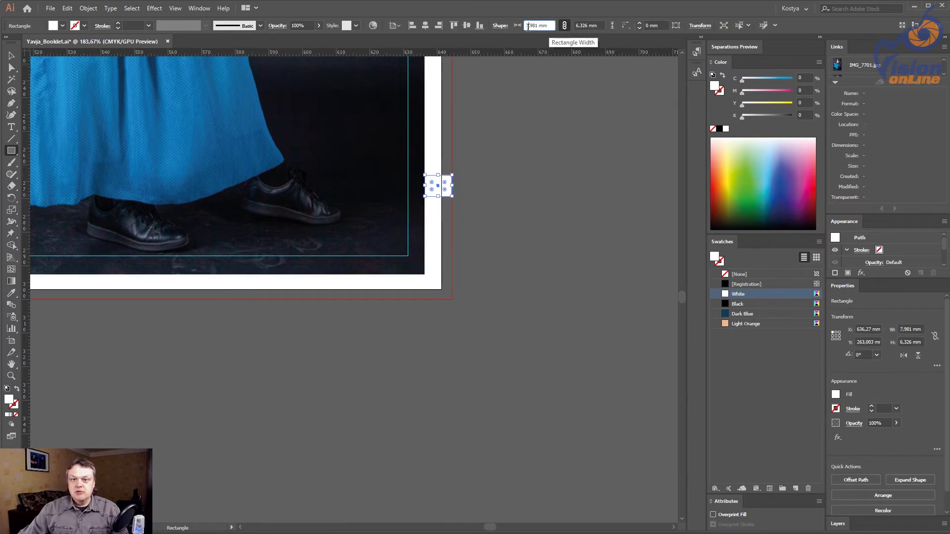
{"action": "key", "text": "v"}
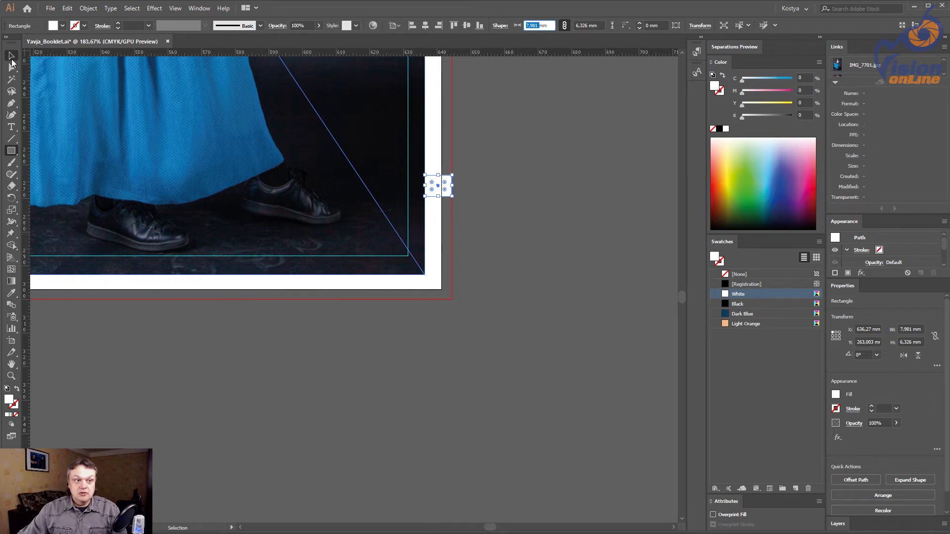
{"action": "key", "text": "Delete"}
Step: Add 8 mm to the canvas width, anchored at the left
{"action": "key", "text": "alt+Tab"}
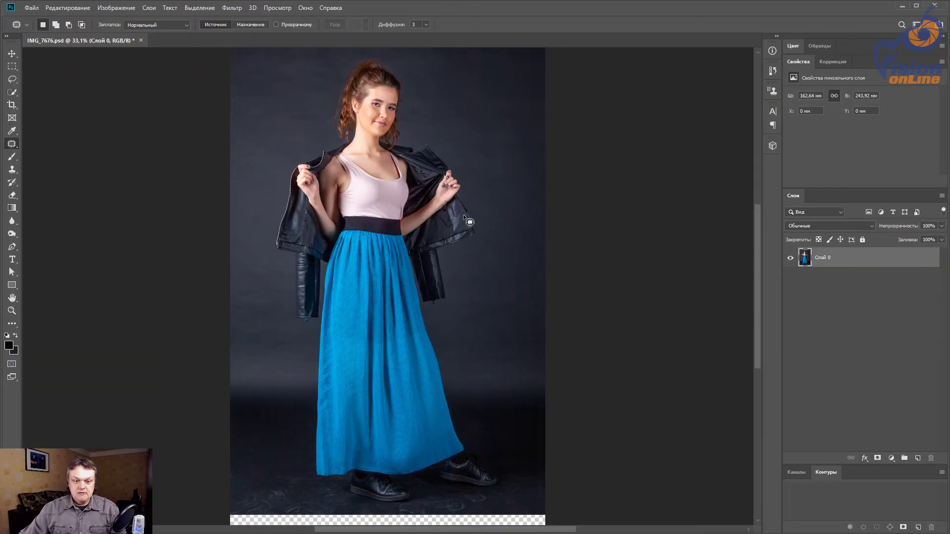
{"action": "key", "text": "ctrl+alt+c"}
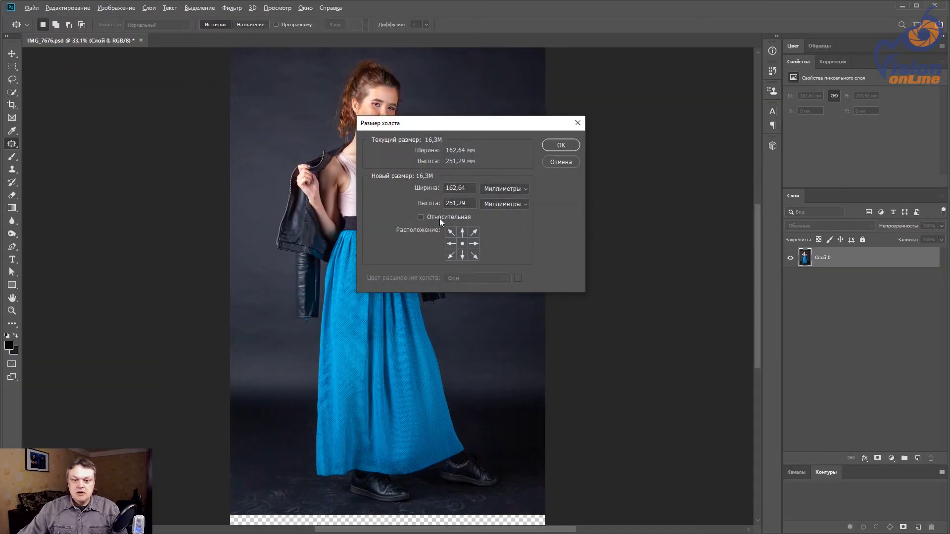
{"action": "left_click", "coordinate": [450, 243]}
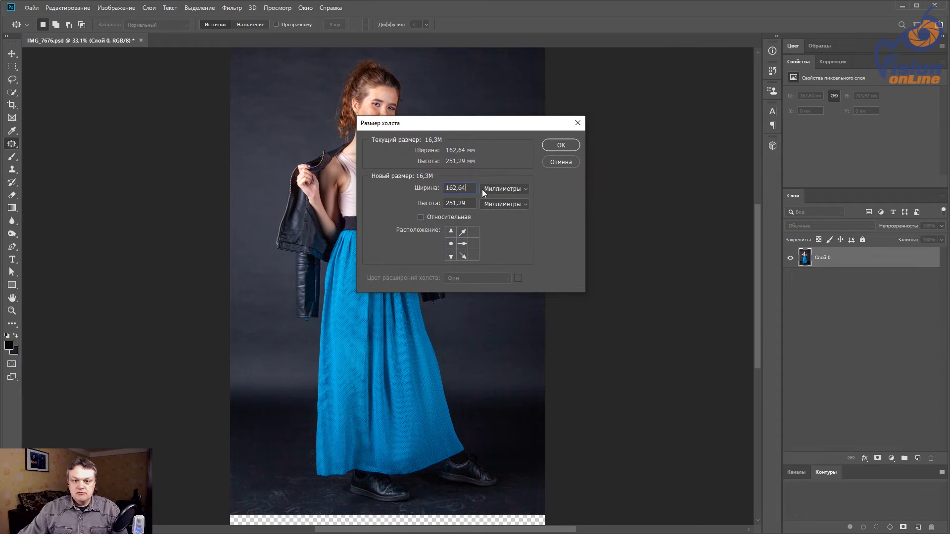
{"action": "type", "text": "+"}
{"action": "type", "text": "81"}
{"action": "key", "text": "Return"}
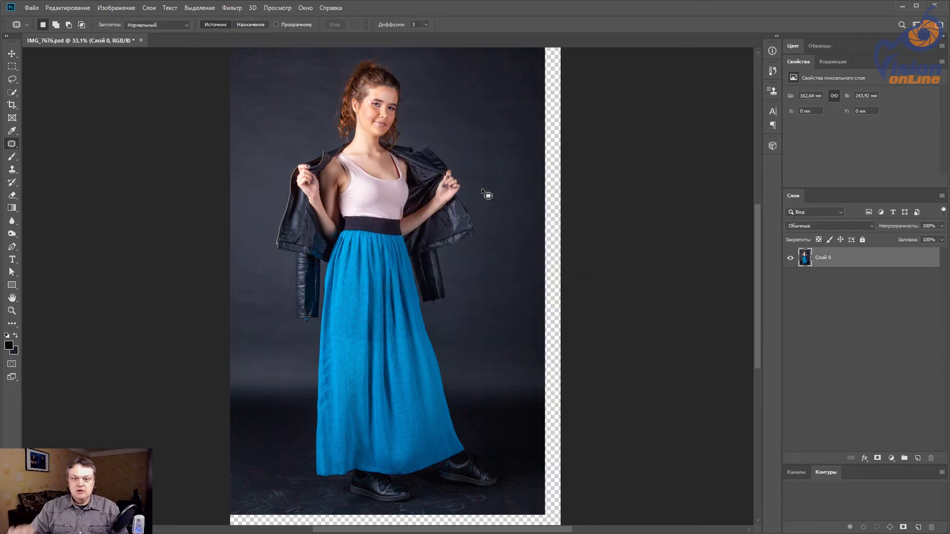
{"action": "left_click_drag", "start_coordinate": [573, 148], "coordinate": [576, 261]}
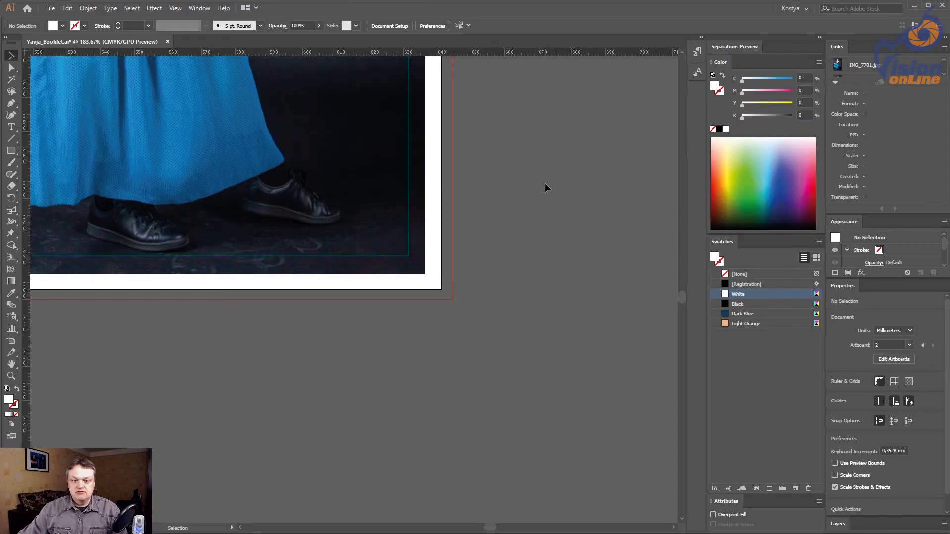
Step: Draw a rectangle from the top bleed down to the photo, measuring 51,704 mm high
{"action": "key", "text": "z"}
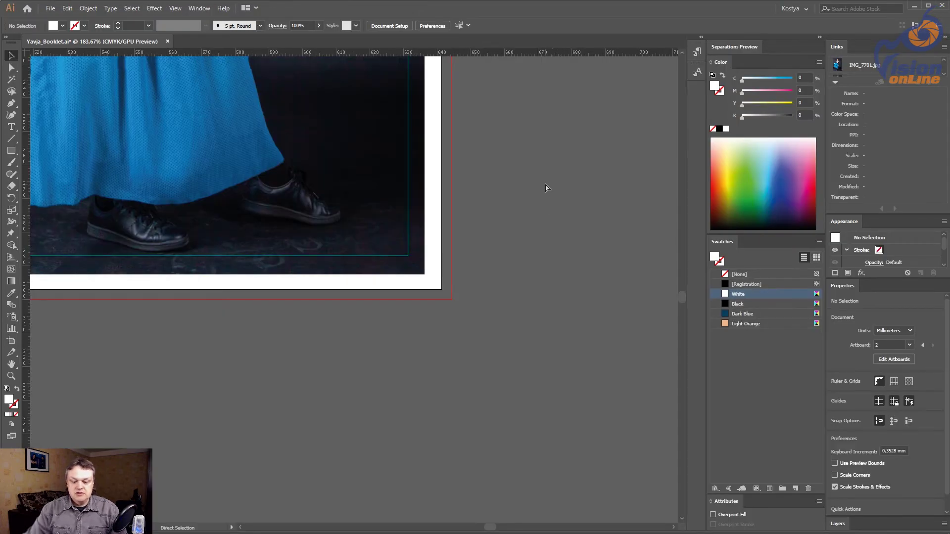
{"action": "left_click_drag", "start_coordinate": [545, 188], "coordinate": [529, 188]}
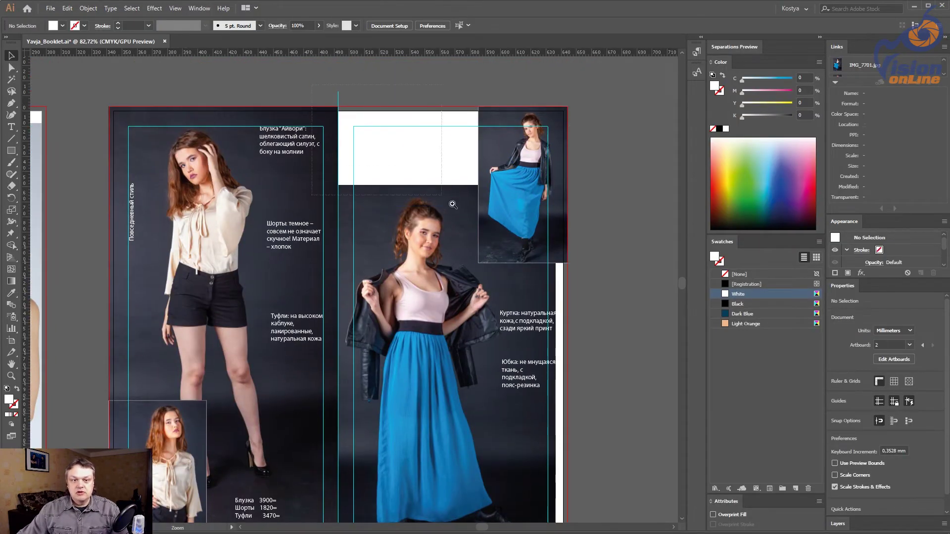
{"action": "left_click_drag", "start_coordinate": [313, 85], "coordinate": [559, 233]}
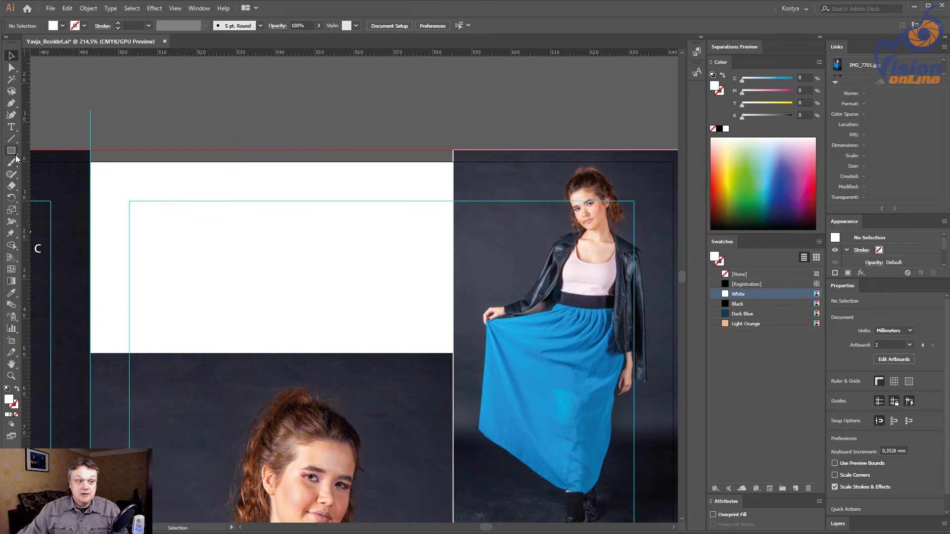
{"action": "left_click", "coordinate": [11, 150]}
{"action": "left_click_drag", "start_coordinate": [288, 353], "coordinate": [400, 149]}
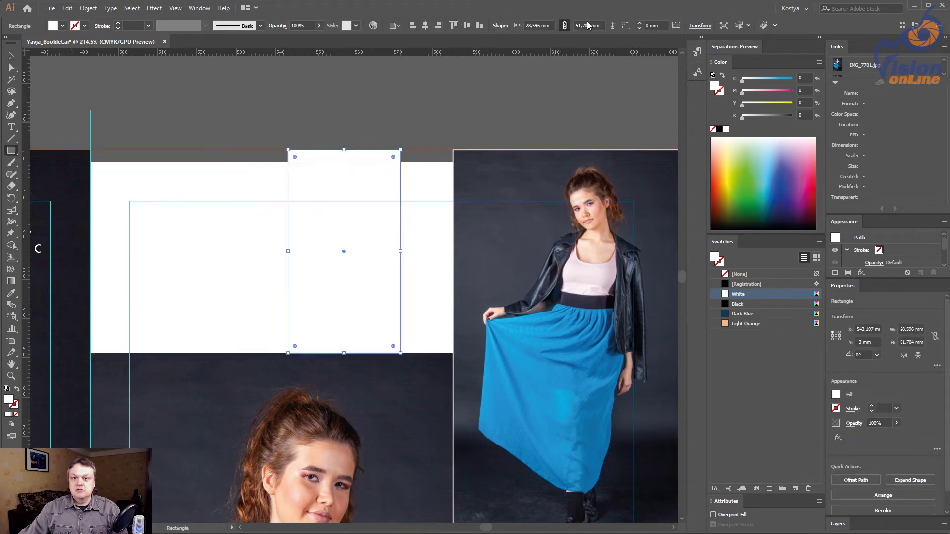
{"action": "double_click", "coordinate": [583, 25]}
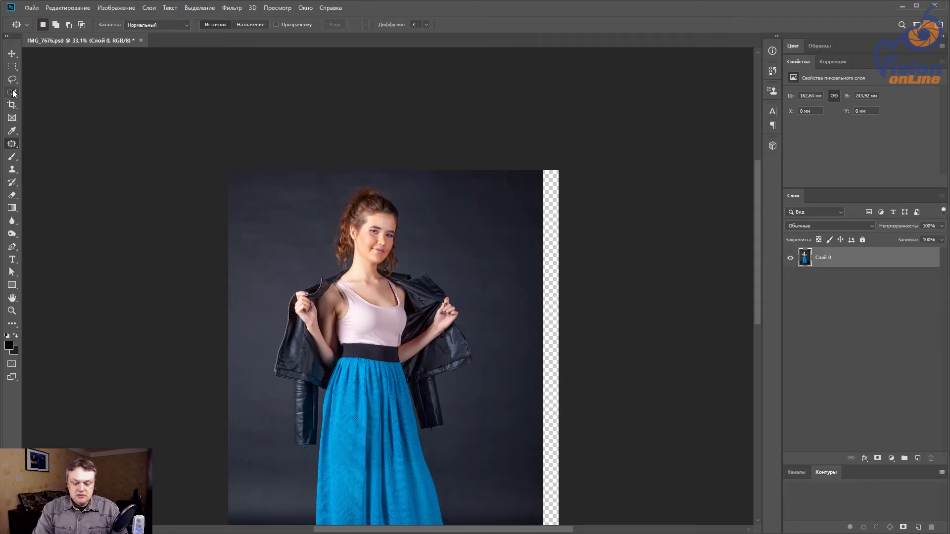
Step: Raise the IMG_7676.psd canvas height to 50, anchored at the bottom, and view the whole canvas
{"action": "key", "text": "ctrl+alt+c"}
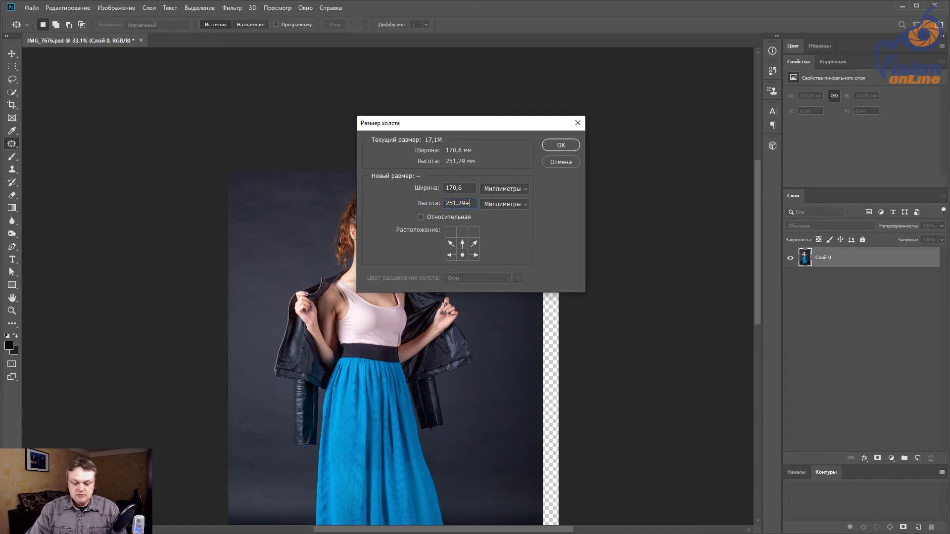
{"action": "type", "text": "50"}
{"action": "key", "text": "Return"}
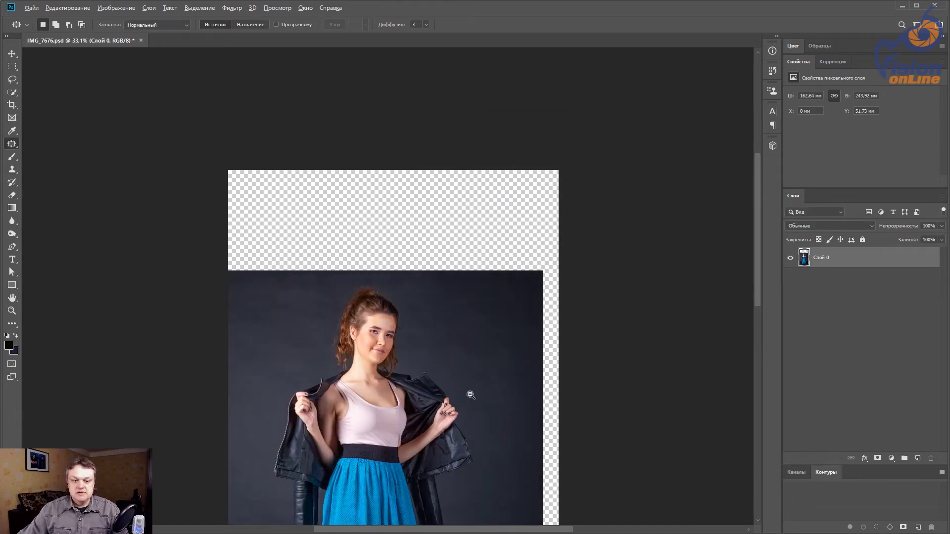
{"action": "left_click", "coordinate": [471, 395], "text": "alt"}
{"action": "left_click_drag", "start_coordinate": [524, 399], "coordinate": [484, 283]}
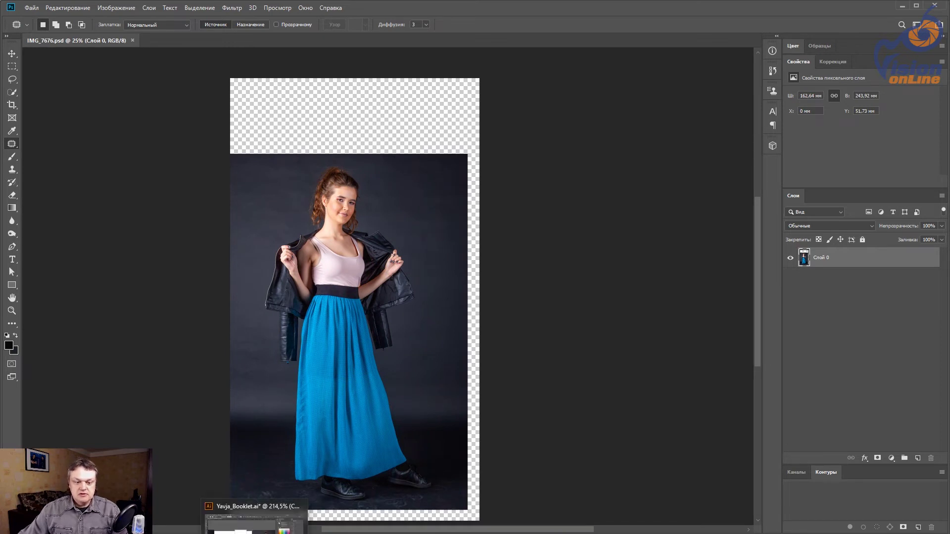
Step: In the booklet, release the right-page photo's clipping mask and delete the old photo
{"action": "left_click", "coordinate": [255, 517]}
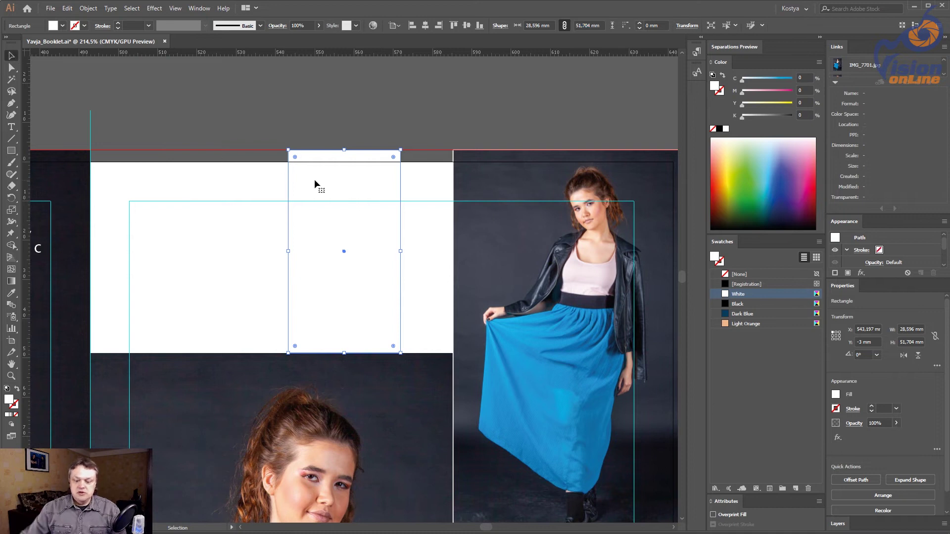
{"action": "key", "text": "ctrl+shift+a"}
{"action": "key", "text": "ctrl+1"}
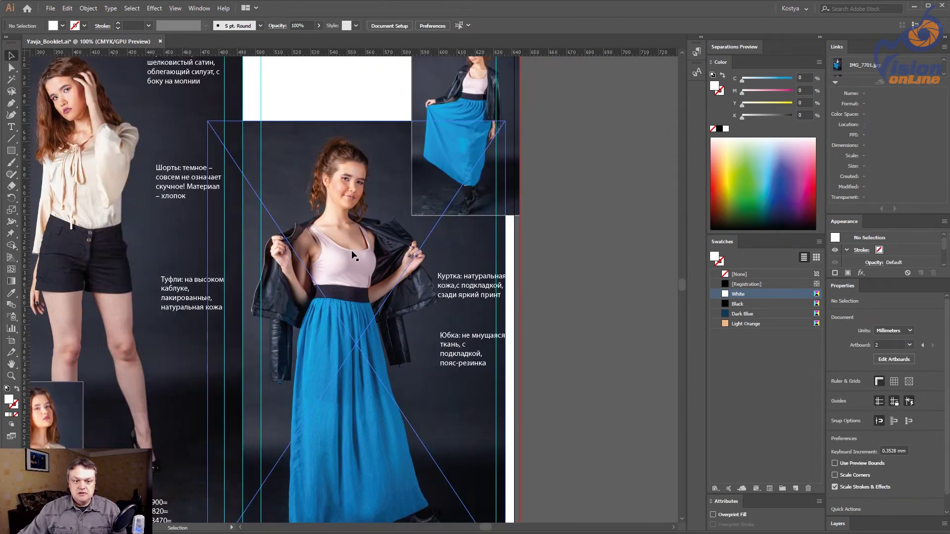
{"action": "left_click", "coordinate": [353, 252]}
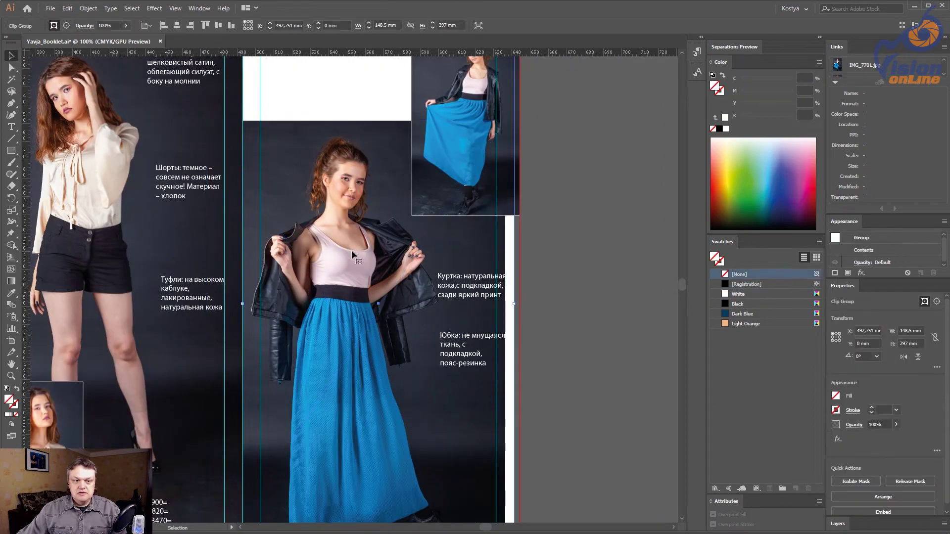
{"action": "right_click", "coordinate": [352, 251]}
{"action": "left_click", "coordinate": [405, 334]}
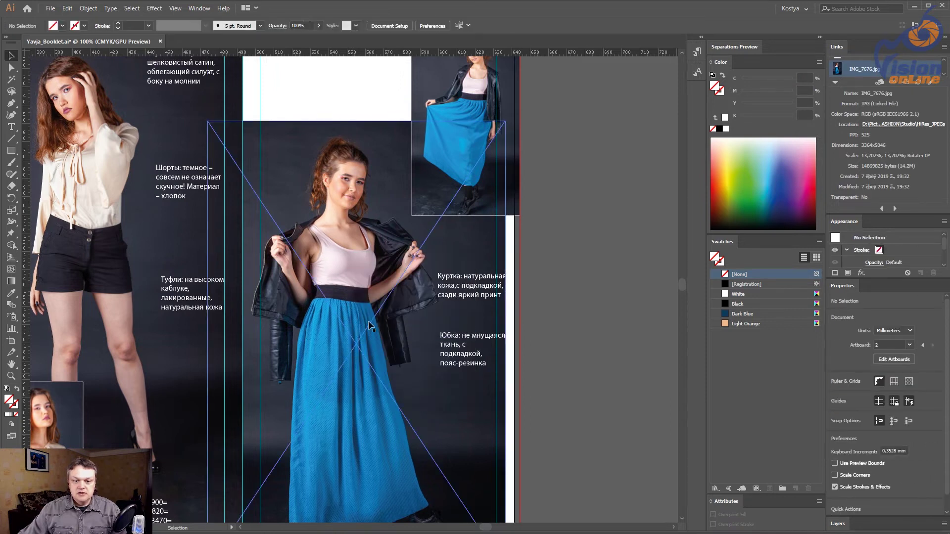
{"action": "key", "text": "Delete"}
Step: Place IMG_7676.psd over the right page as a linked image, after undoing the wrong IMG_7722.psd
{"action": "key", "text": "shift+ctrl+p"}
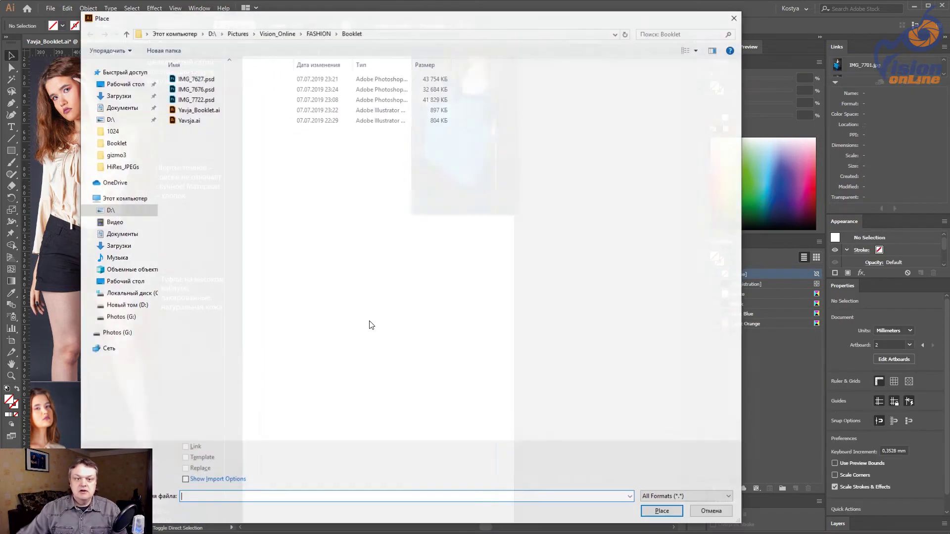
{"action": "double_click", "coordinate": [205, 102]}
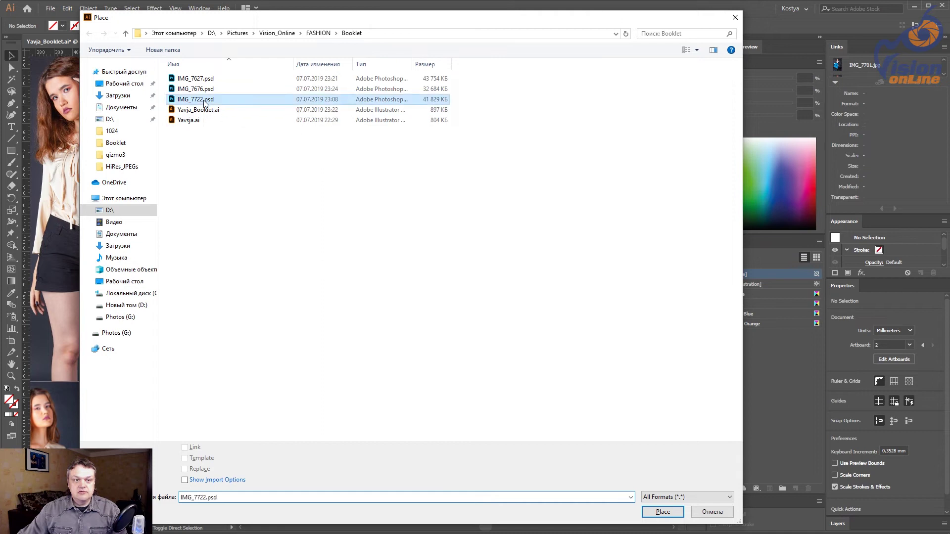
{"action": "left_click", "coordinate": [572, 257]}
{"action": "key", "text": "ctrl+z"}
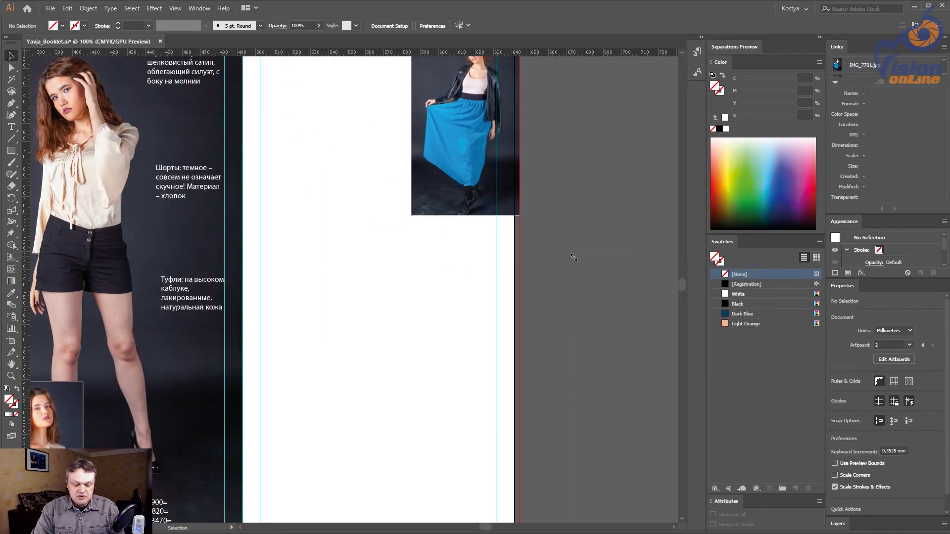
{"action": "key", "text": "shift+ctrl+p"}
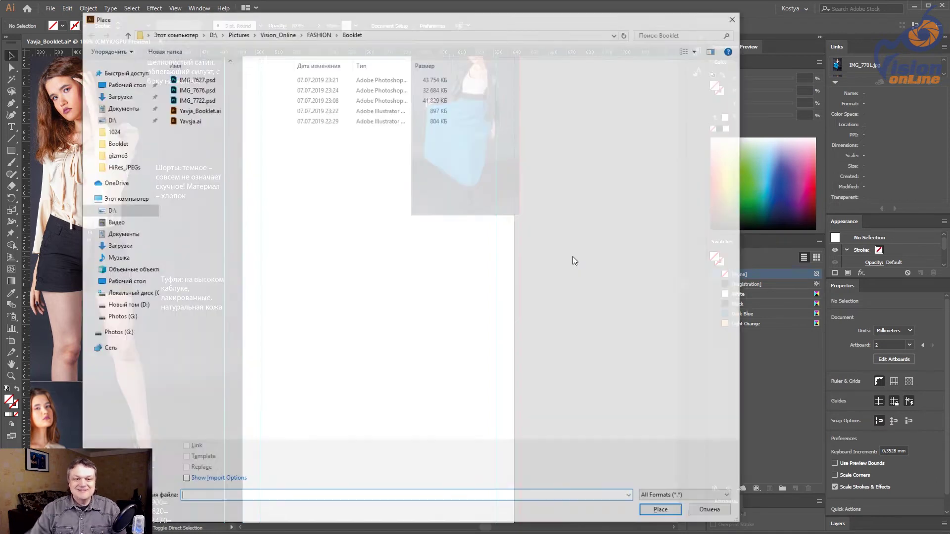
{"action": "double_click", "coordinate": [242, 91]}
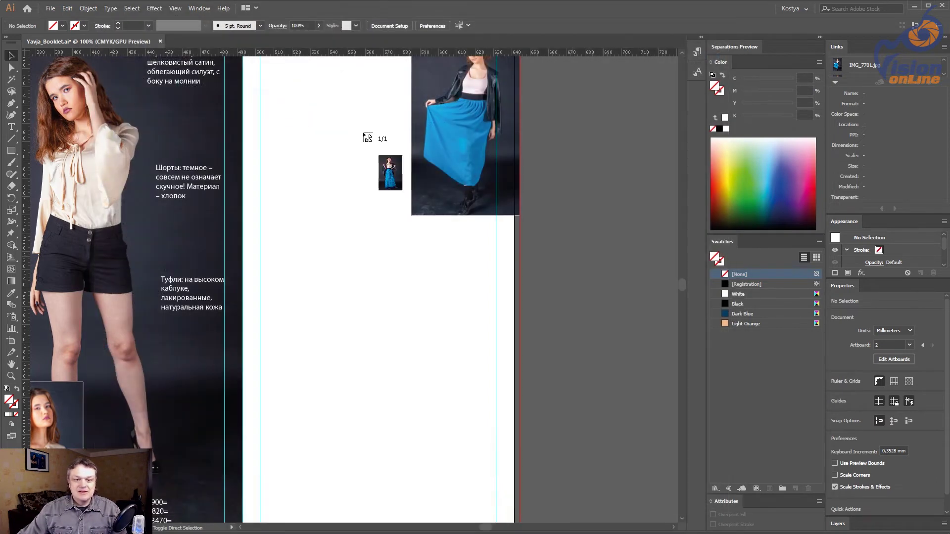
{"action": "left_click", "coordinate": [581, 169]}
{"action": "left_click_drag", "start_coordinate": [630, 348], "coordinate": [339, 203]}
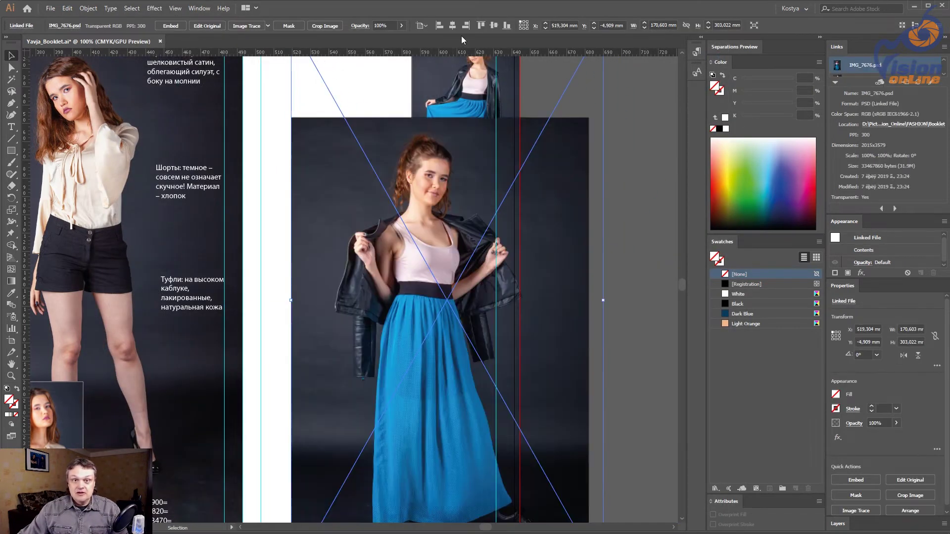
Step: Align the photo to the top and snap its top-left corner to the right page's bleed corner
{"action": "left_click", "coordinate": [493, 24]}
{"action": "left_click_drag", "start_coordinate": [343, 157], "coordinate": [394, 253]}
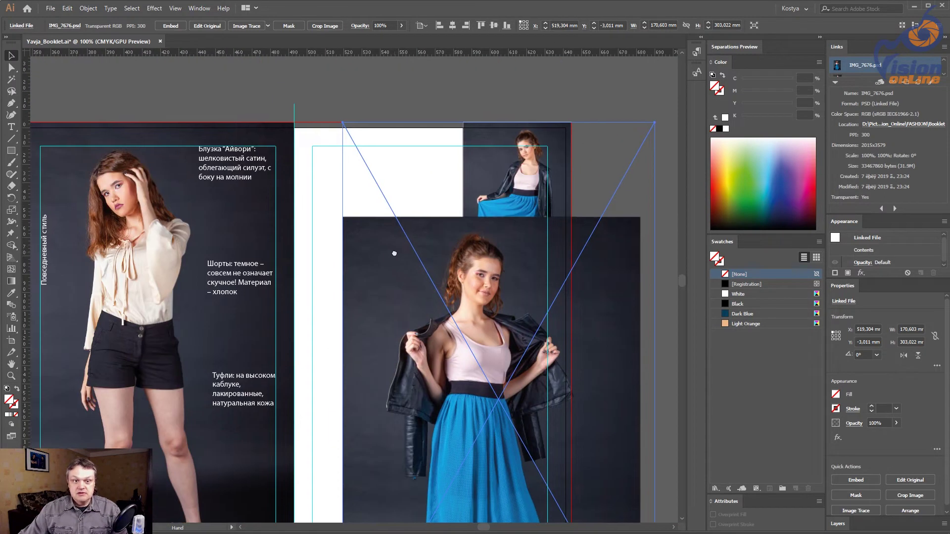
{"action": "left_click_drag", "start_coordinate": [364, 322], "coordinate": [340, 322]}
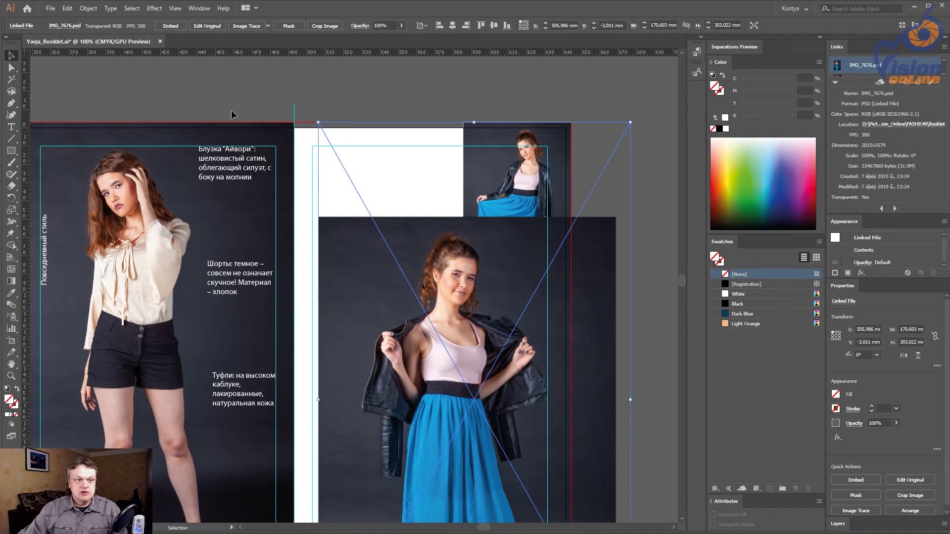
{"action": "left_click_drag", "start_coordinate": [273, 106], "coordinate": [383, 188]}
{"action": "left_click_drag", "start_coordinate": [349, 276], "coordinate": [213, 274]}
{"action": "left_click_drag", "start_coordinate": [169, 138], "coordinate": [248, 233]}
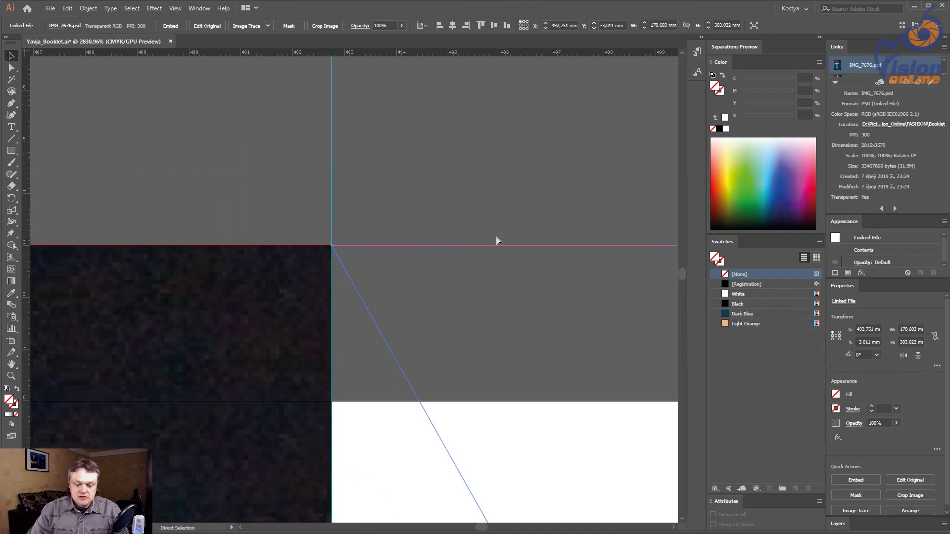
{"action": "key", "text": "ctrl+0"}
Step: Send the photo behind the captions and the small top photo
{"action": "key", "text": "ctrl+shift+bracketleft"}
{"action": "key", "text": "ctrl+shift+p"}
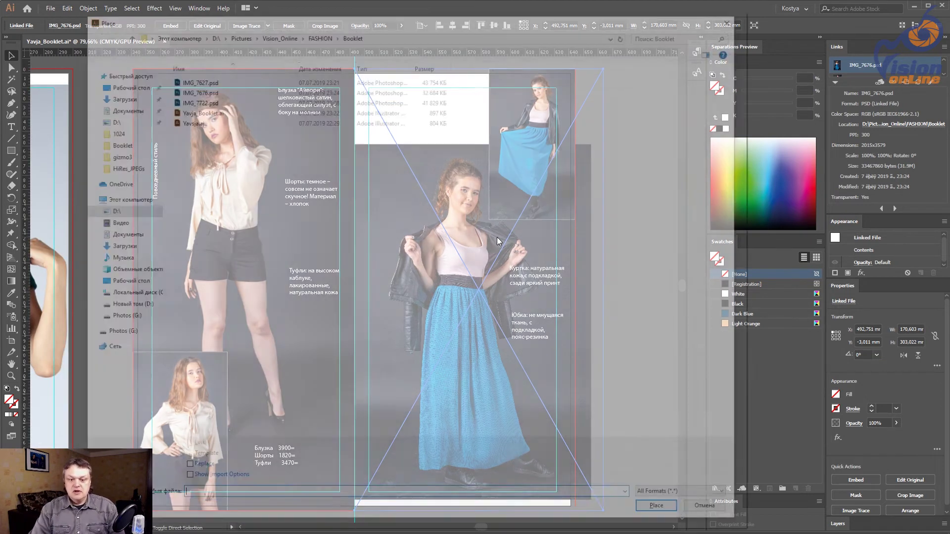
{"action": "key", "text": "Escape"}
{"action": "scroll", "coordinate": [507, 225], "scroll_direction": "down", "scroll_amount": 5}
{"action": "scroll", "coordinate": [544, 297], "scroll_direction": "right", "scroll_amount": 3}
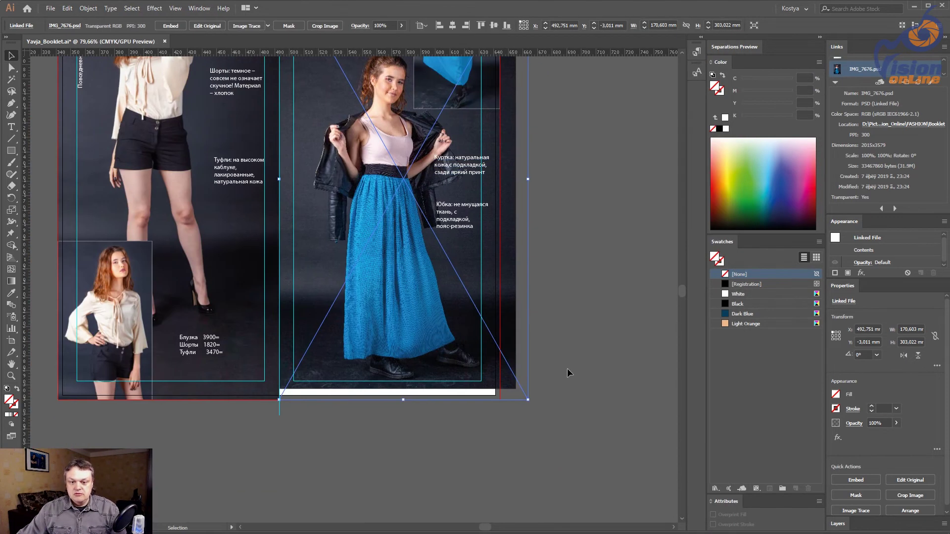
{"action": "left_click", "coordinate": [498, 396]}
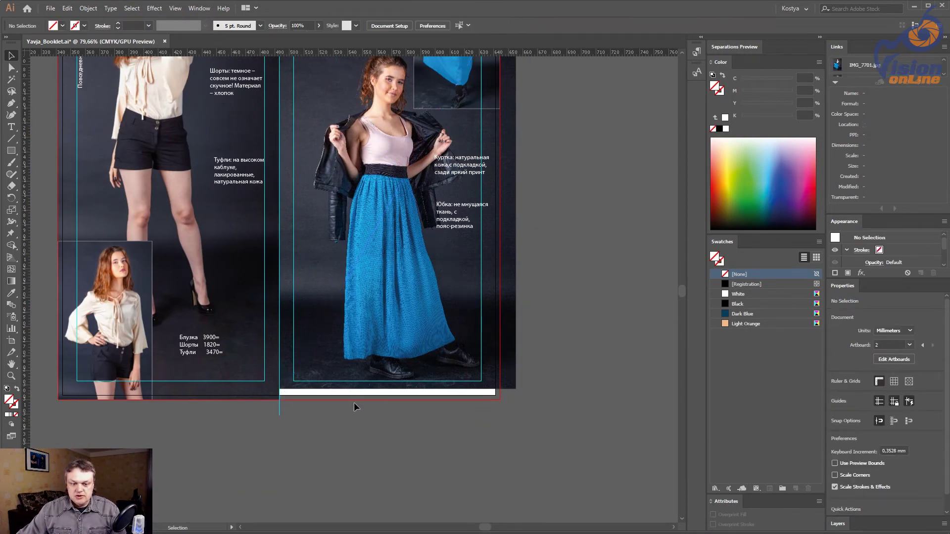
Step: Clip the IMG_7676 photo into the right-page frame with a clipping mask
{"action": "left_click", "coordinate": [322, 364]}
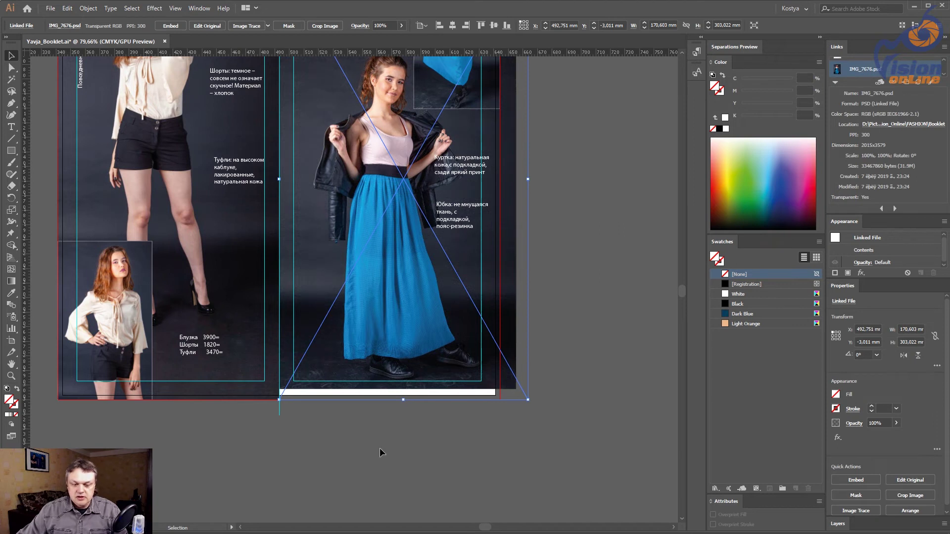
{"action": "left_click", "coordinate": [386, 392]}
{"action": "left_click", "coordinate": [415, 356], "text": "shift"}
{"action": "right_click", "coordinate": [422, 345]}
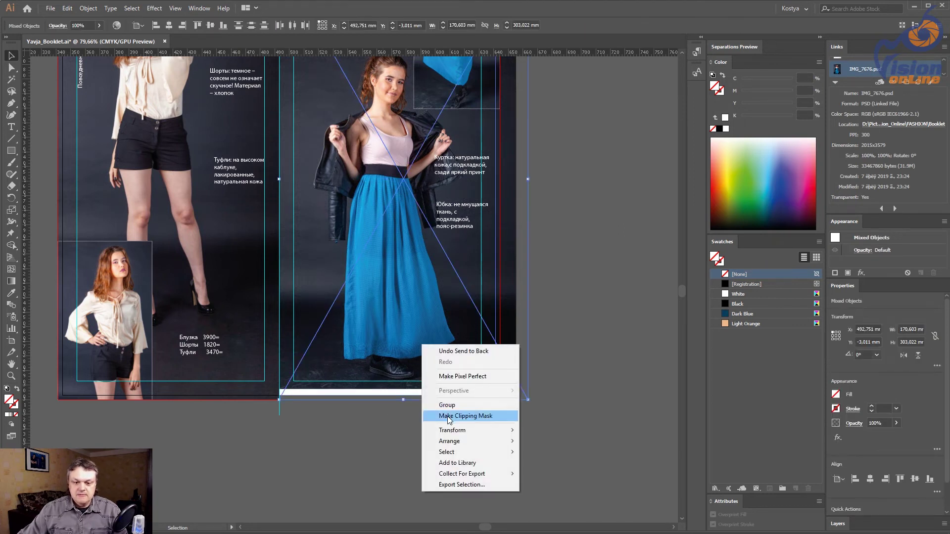
{"action": "left_click", "coordinate": [449, 416]}
{"action": "left_click", "coordinate": [515, 342]}
{"action": "scroll", "coordinate": [518, 409], "scroll_direction": "up", "scroll_amount": 5}
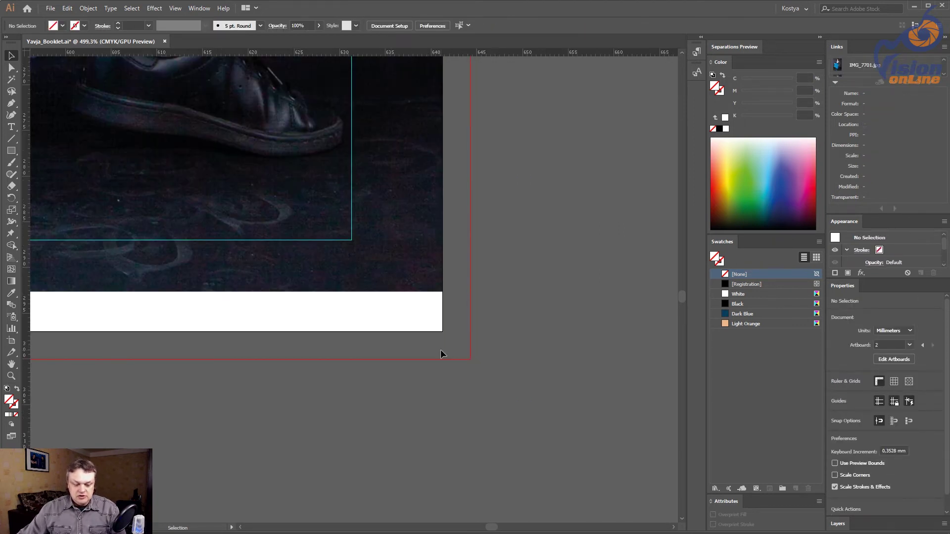
Step: Drag the clip frame's right anchor out to the bleed line, making it 151.5 mm wide
{"action": "key", "text": "a"}
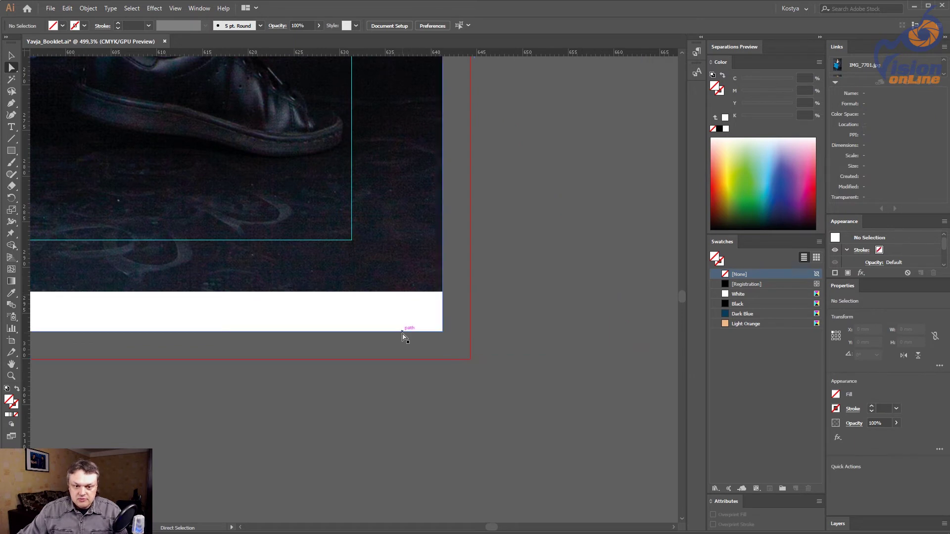
{"action": "left_click_drag", "start_coordinate": [399, 360], "coordinate": [470, 350]}
{"action": "left_click", "coordinate": [529, 350]}
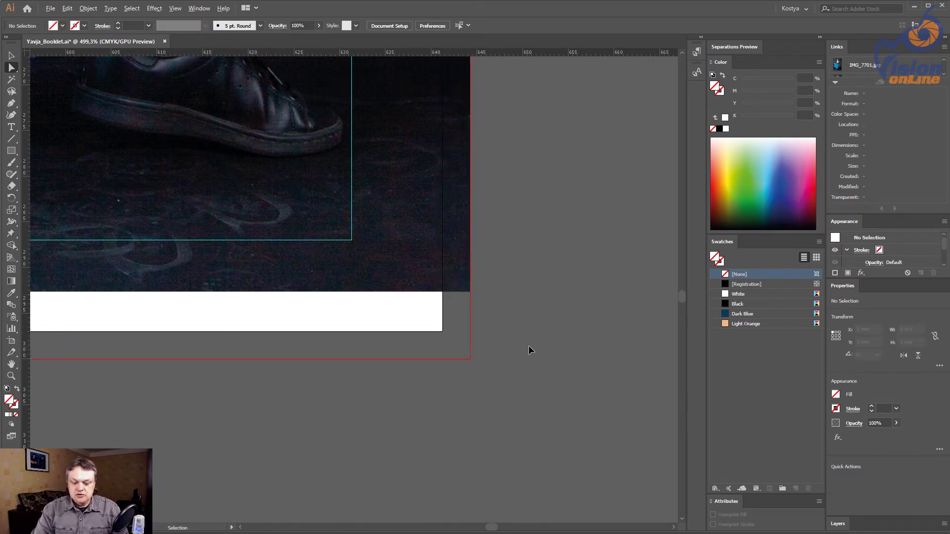
{"action": "key", "text": "ctrl+alt+0"}
{"action": "left_click_drag", "start_coordinate": [654, 158], "coordinate": [450, 193]}
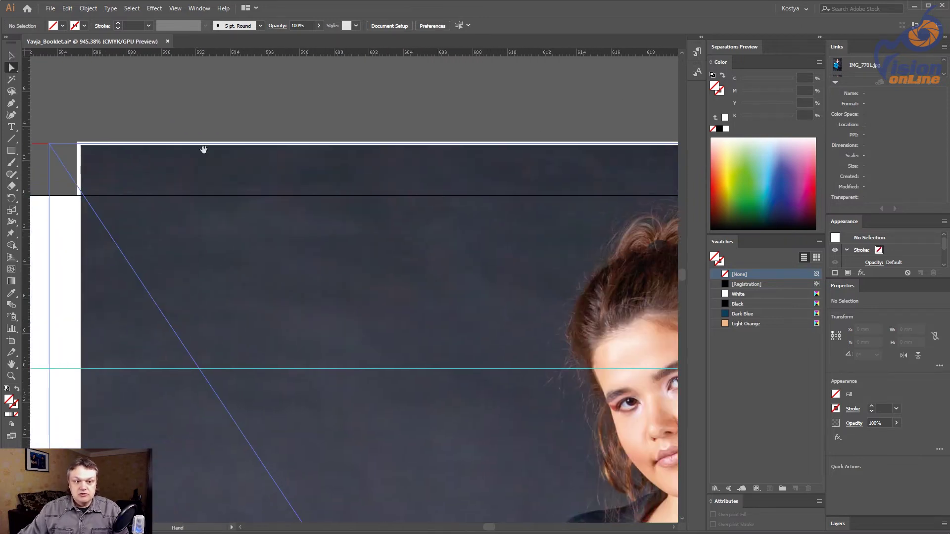
Step: Check the frame's top edge and save the booklet file
{"action": "left_click_drag", "start_coordinate": [231, 150], "coordinate": [517, 229]}
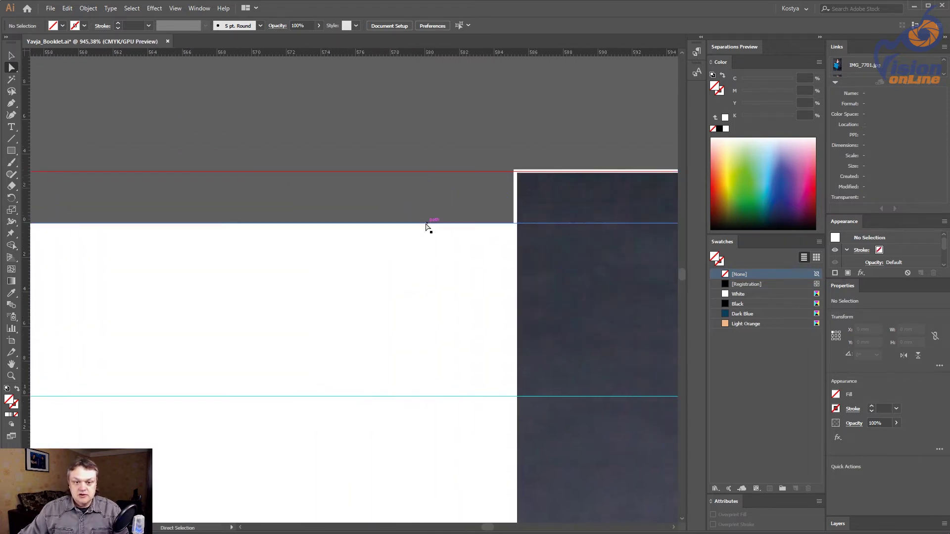
{"action": "left_click", "coordinate": [431, 171]}
{"action": "left_click", "coordinate": [495, 135]}
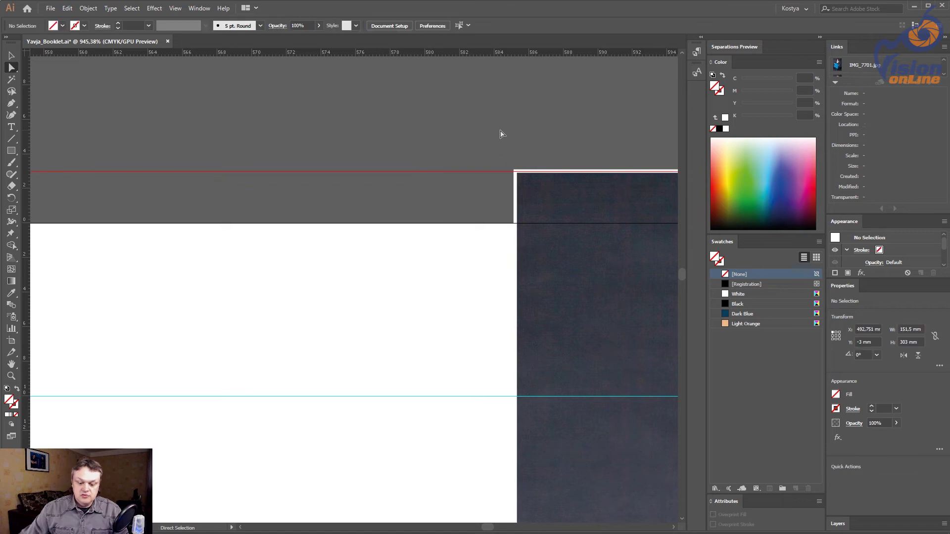
{"action": "key", "text": "ctrl+alt+0"}
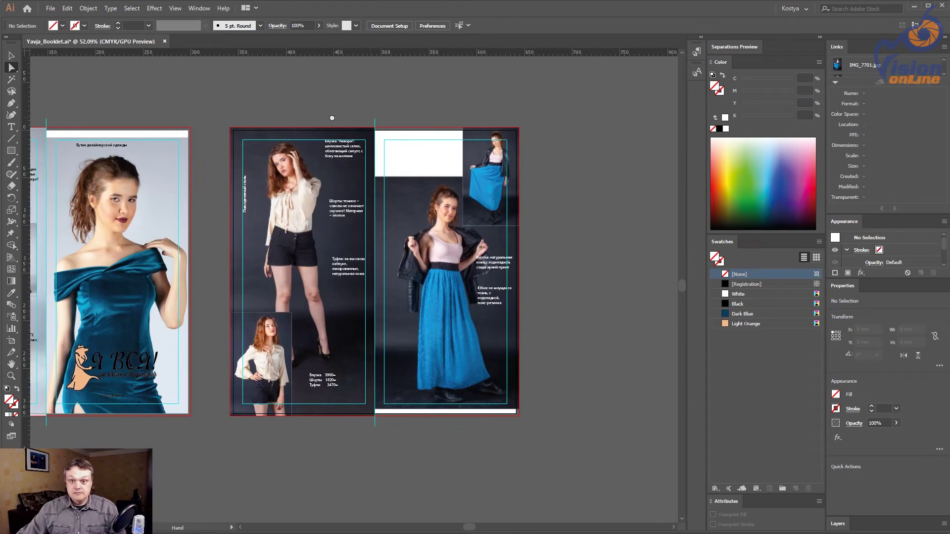
{"action": "left_click_drag", "start_coordinate": [332, 118], "coordinate": [236, 124]}
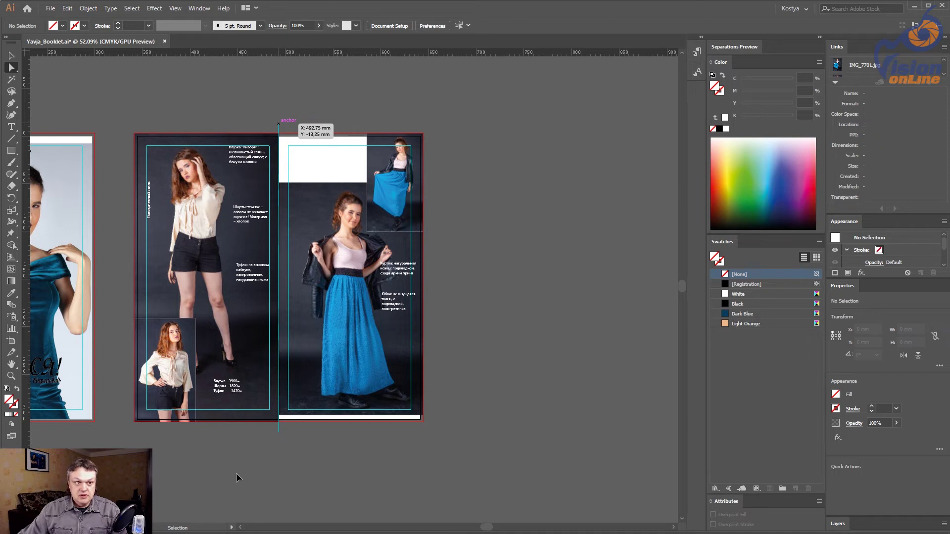
{"action": "key", "text": "ctrl+s"}
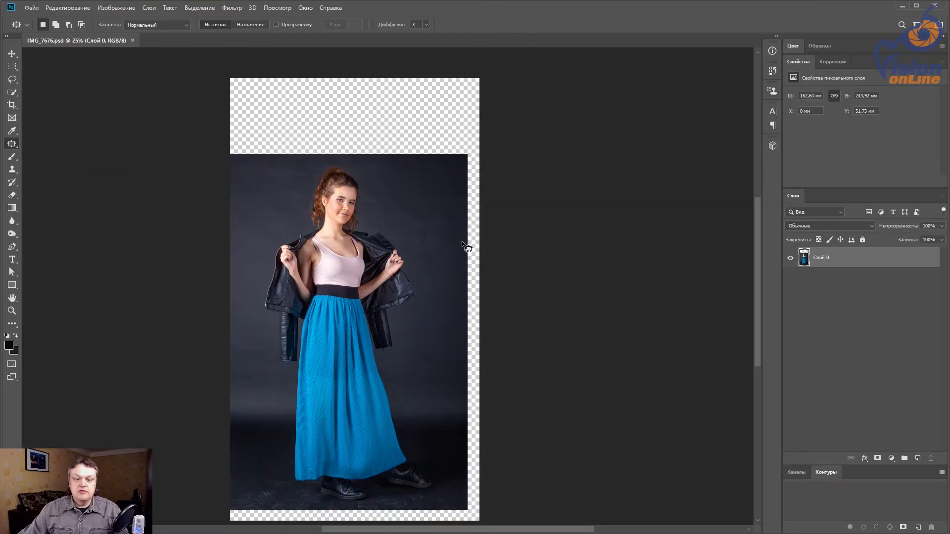
Step: Marquee the transparent strip at the canvas top, nudged left and up to overlap the photo
{"action": "left_click", "coordinate": [10, 64]}
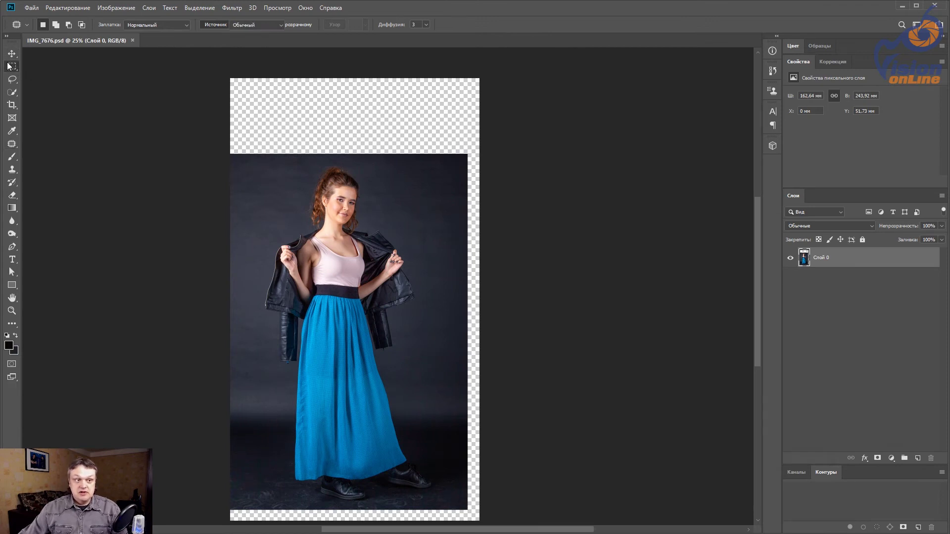
{"action": "left_click_drag", "start_coordinate": [230, 78], "coordinate": [468, 155]}
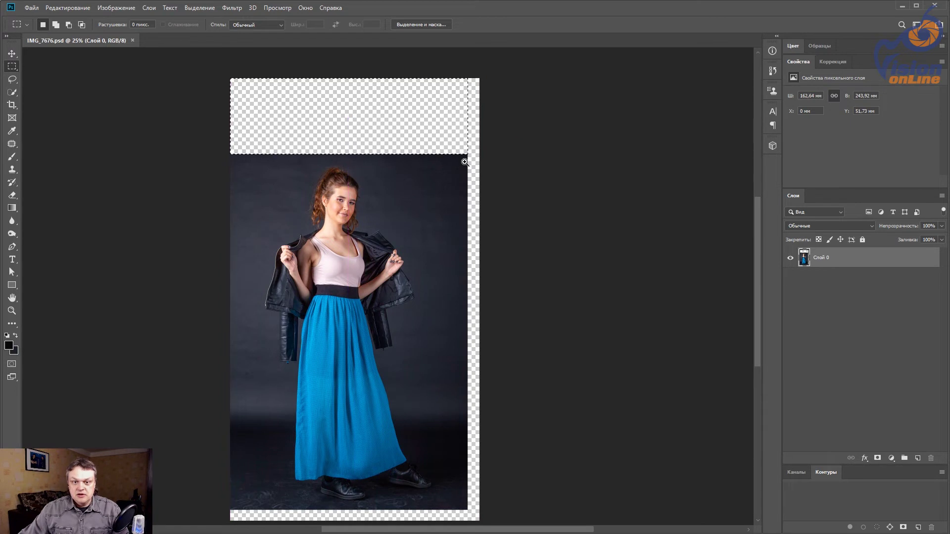
{"action": "scroll", "coordinate": [474, 142], "scroll_direction": "up", "scroll_amount": 10}
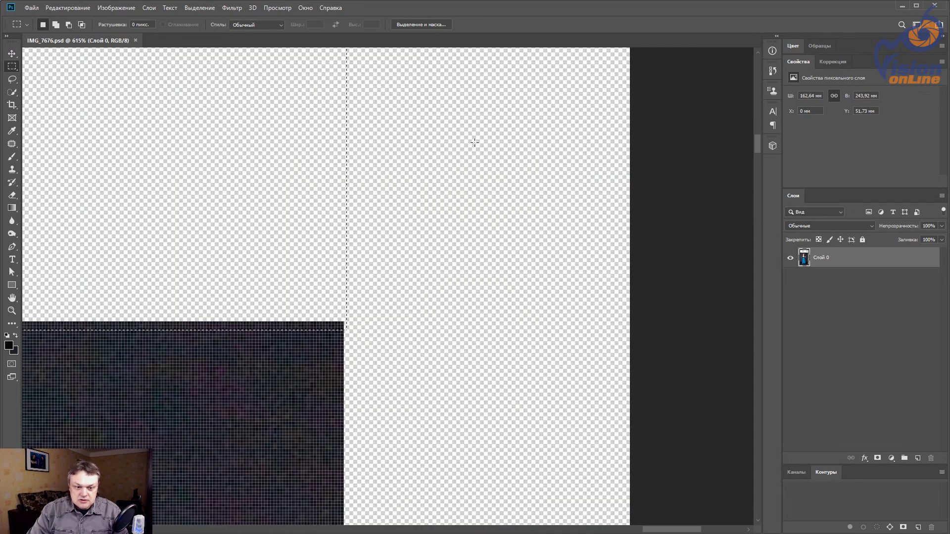
{"action": "key", "text": "Left"}
{"action": "key", "text": "Up"}
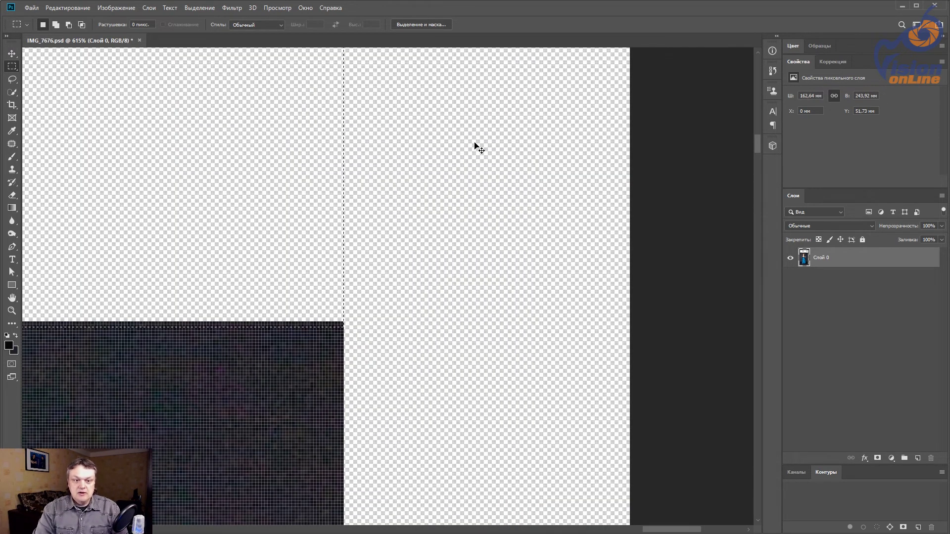
{"action": "key", "text": "ctrl+0"}
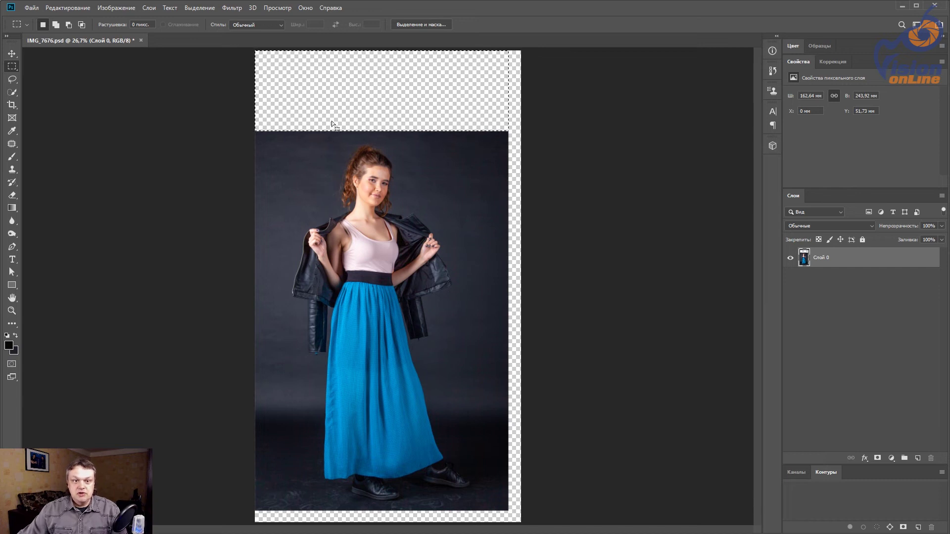
Step: Content-Aware Fill the top strip onto a new layer and inspect the filled backdrop
{"action": "left_click", "coordinate": [79, 8]}
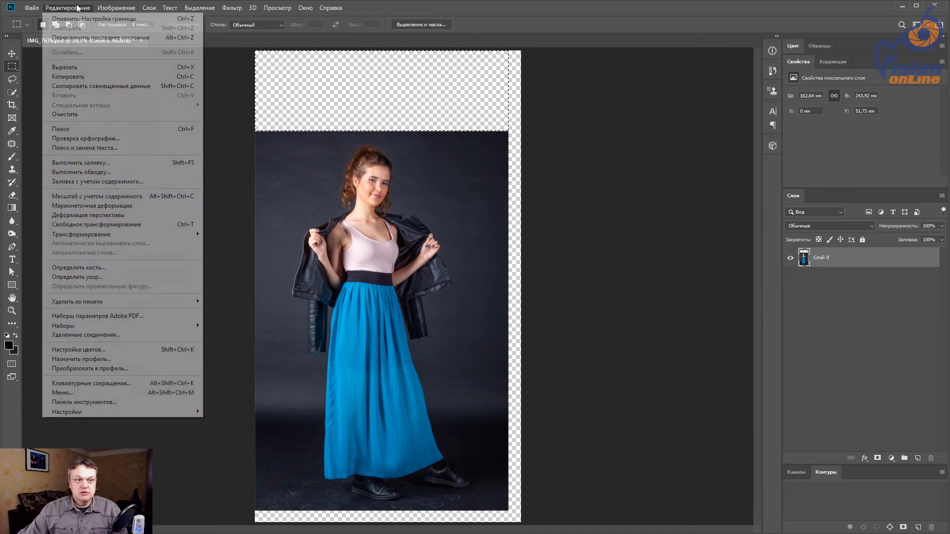
{"action": "left_click", "coordinate": [99, 182]}
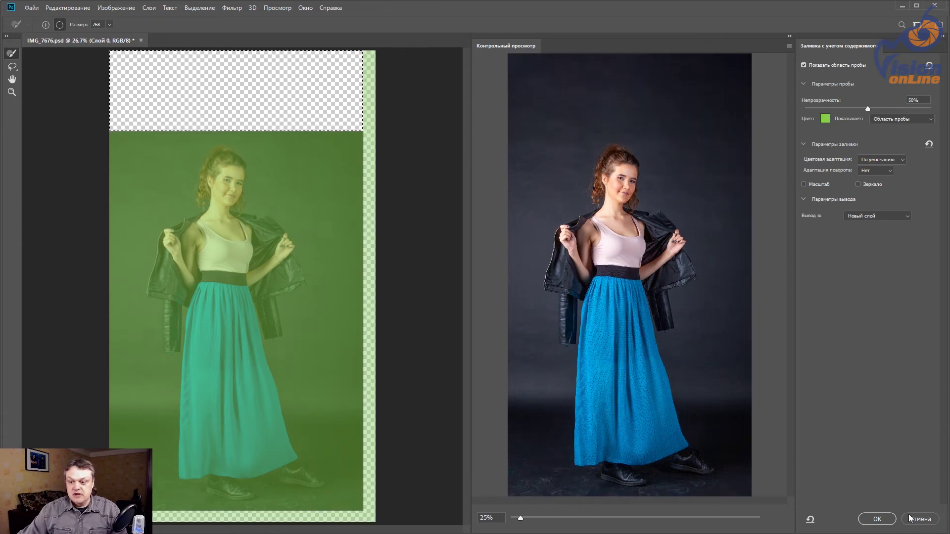
{"action": "left_click", "coordinate": [878, 519]}
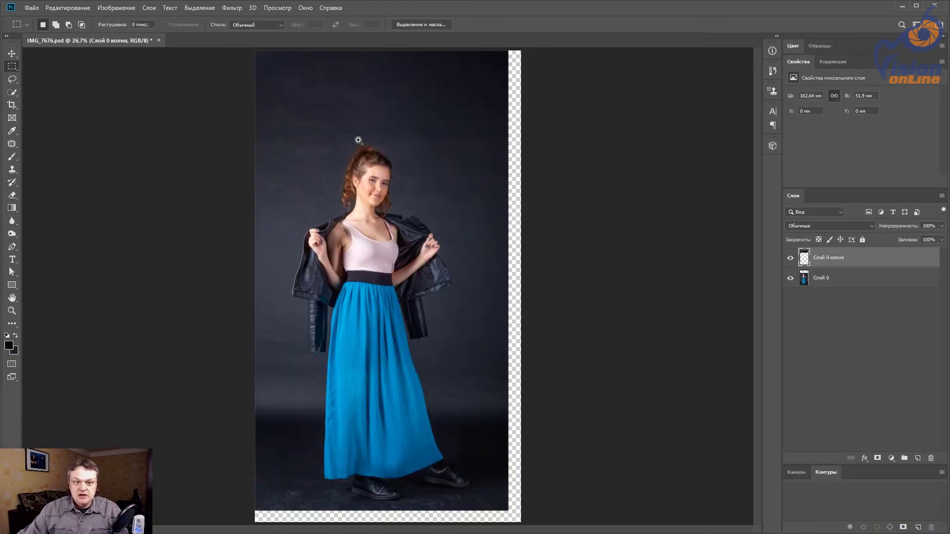
{"action": "mouse_move", "coordinate": [359, 141]}
{"action": "left_mouse_down"}
{"action": "mouse_move", "coordinate": [394, 121]}
{"action": "mouse_move", "coordinate": [526, 370]}
{"action": "left_mouse_up"}
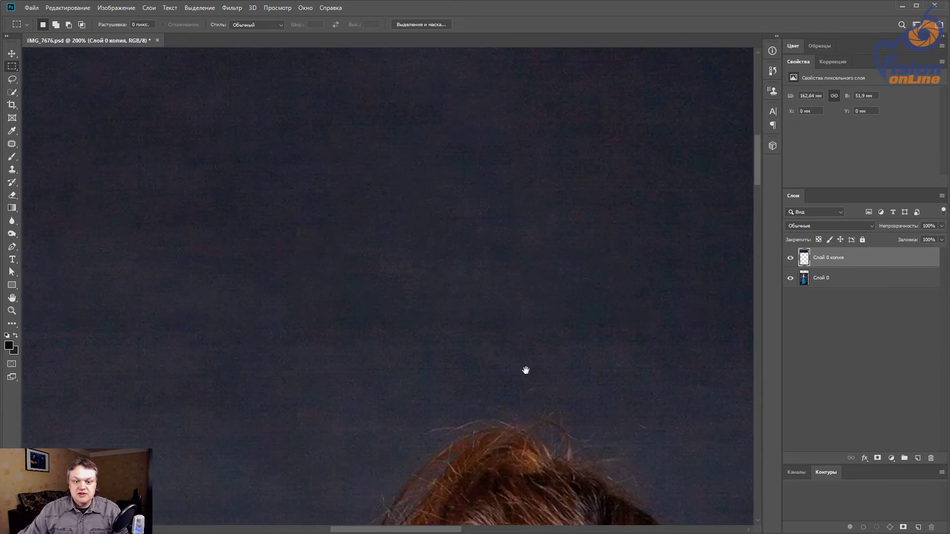
{"action": "left_click", "coordinate": [498, 324], "text": "ctrl+alt"}
{"action": "scroll", "coordinate": [468, 333], "scroll_direction": "up", "scroll_amount": 2}
{"action": "scroll", "coordinate": [424, 335], "scroll_direction": "up", "scroll_amount": 2}
{"action": "scroll", "coordinate": [386, 312], "scroll_direction": "up", "scroll_amount": 2}
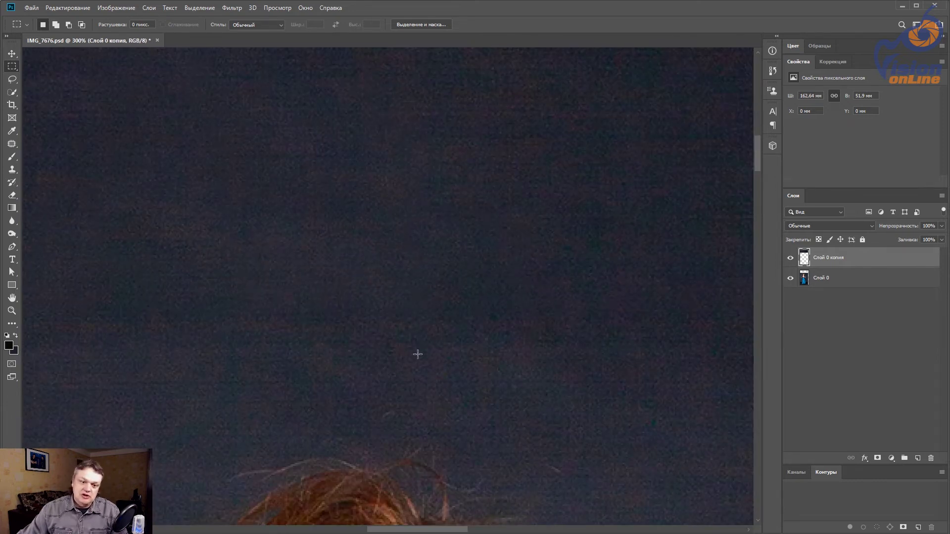
{"action": "scroll", "coordinate": [418, 355], "scroll_direction": "down", "scroll_amount": 3}
{"action": "scroll", "coordinate": [418, 354], "scroll_direction": "down", "scroll_amount": 2}
{"action": "scroll", "coordinate": [475, 219], "scroll_direction": "down", "scroll_amount": 3}
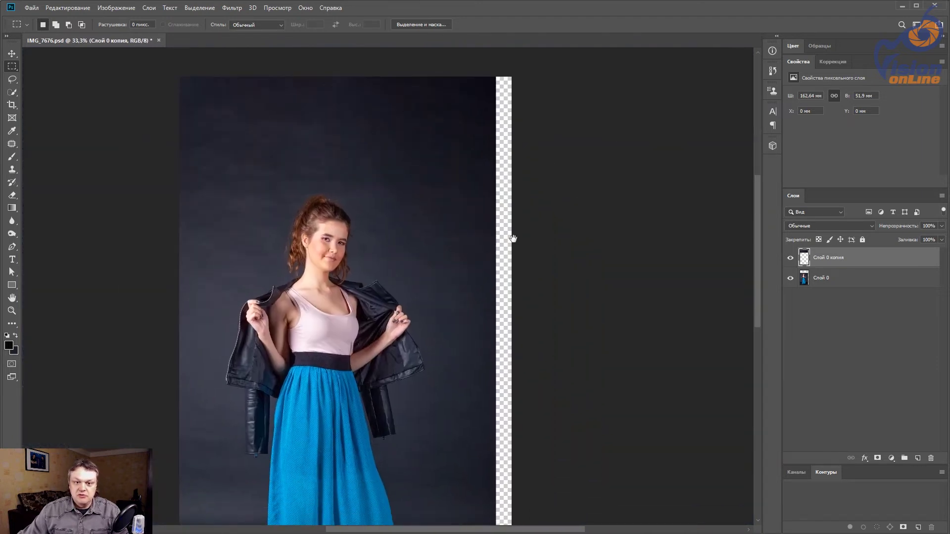
Step: Marquee the transparent strip along the right edge, nudged to overlap the photo
{"action": "left_click_drag", "start_coordinate": [512, 238], "coordinate": [491, 108]}
{"action": "left_click_drag", "start_coordinate": [466, 67], "coordinate": [540, 359]}
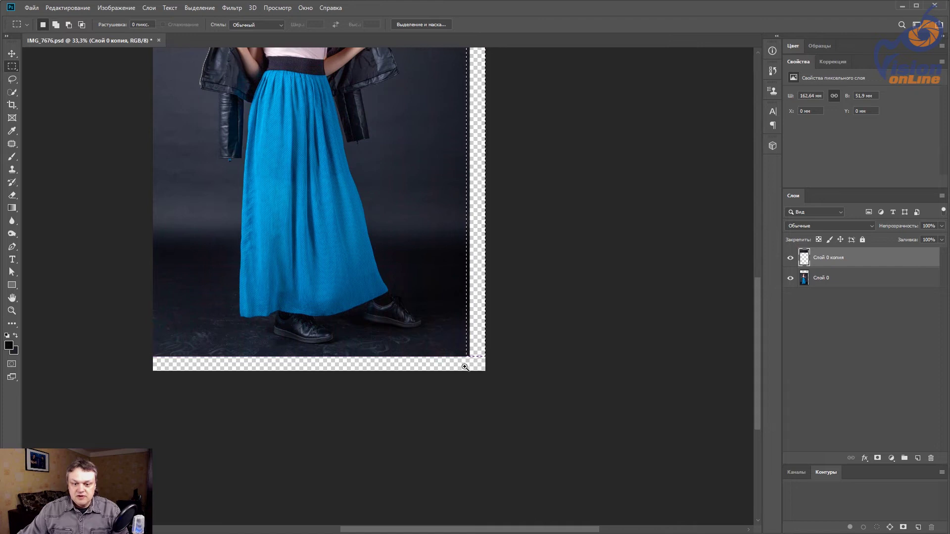
{"action": "left_click_drag", "start_coordinate": [540, 359], "coordinate": [482, 339]}
{"action": "scroll", "coordinate": [482, 339], "scroll_direction": "up", "scroll_amount": 5}
{"action": "key", "text": "Right"}
{"action": "key", "text": "Right"}
{"action": "key", "text": "Right"}
{"action": "key", "text": "Right"}
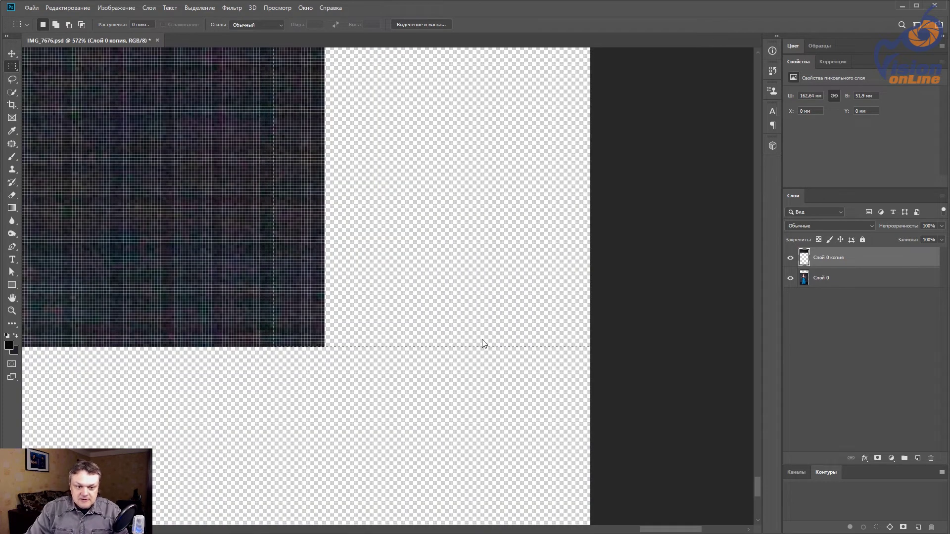
{"action": "key", "text": "Right"}
{"action": "key", "text": "Right"}
{"action": "key", "text": "Right"}
{"action": "key", "text": "Right"}
{"action": "key", "text": "Right"}
{"action": "key", "text": "Right"}
{"action": "key", "text": "ctrl+0"}
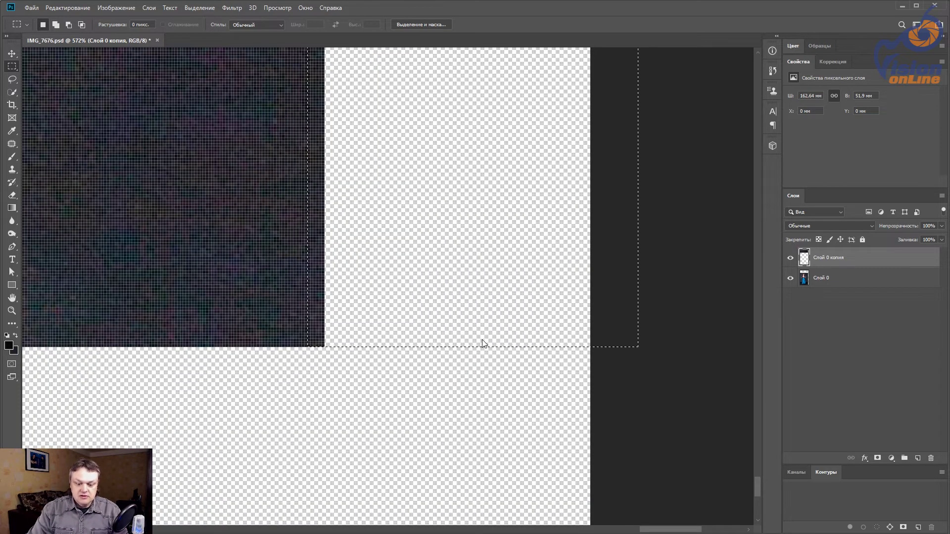
Step: Content-Aware Fill the right strip on Слой 0, then undo the fill and deselect
{"action": "left_click", "coordinate": [886, 276]}
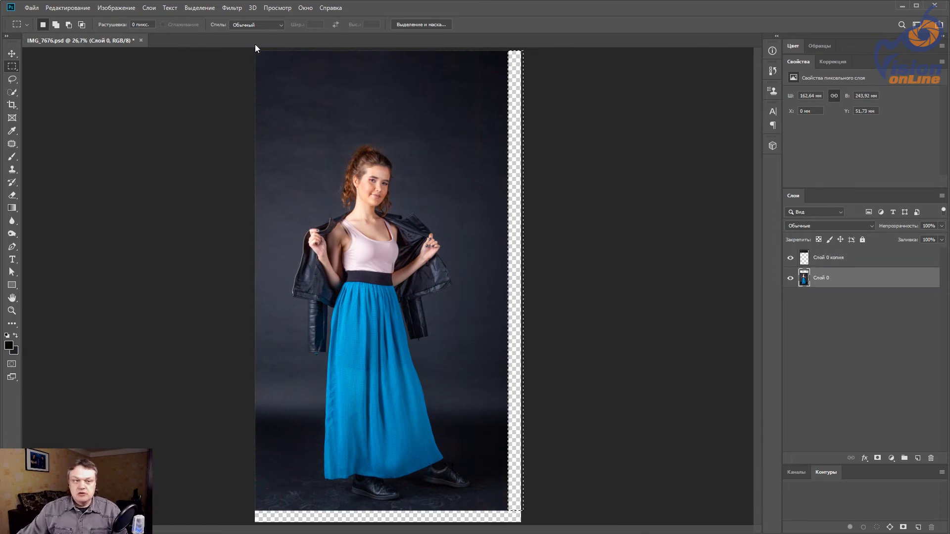
{"action": "left_click", "coordinate": [68, 8]}
{"action": "left_click", "coordinate": [91, 181]}
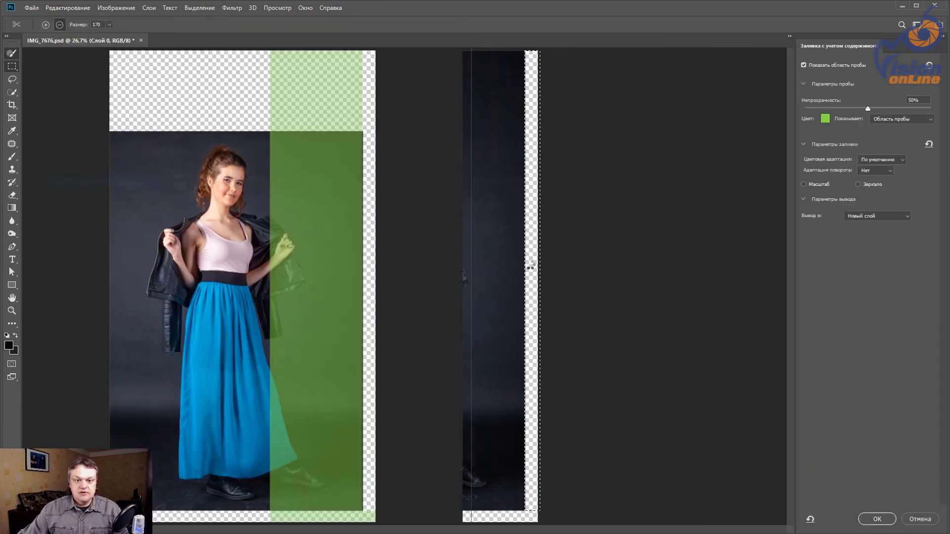
{"action": "left_click", "coordinate": [877, 519]}
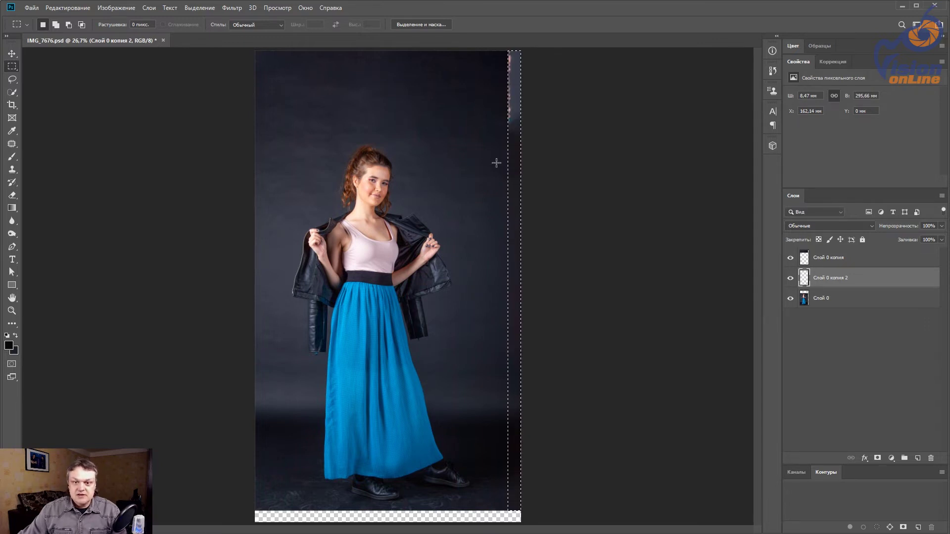
{"action": "key", "text": "ctrl+z"}
{"action": "key", "text": "ctrl+d"}
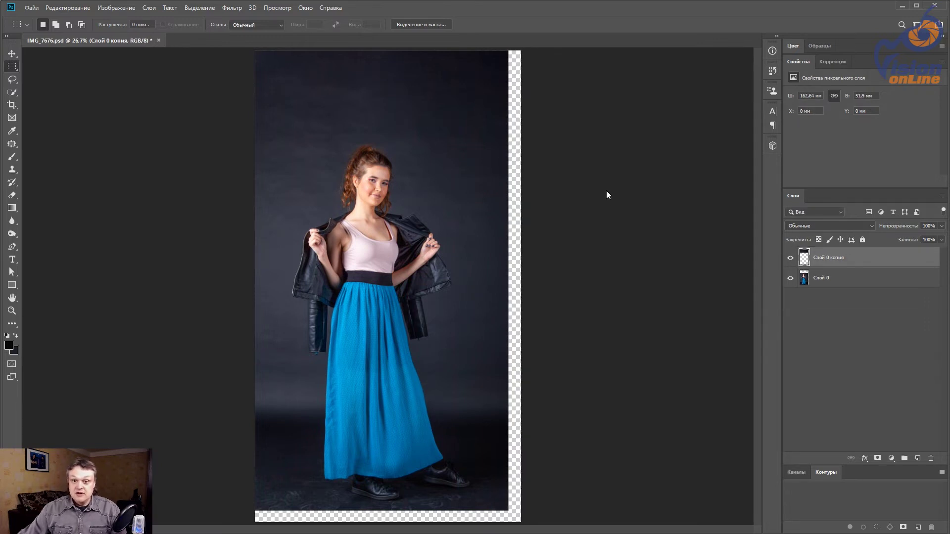
Step: Merge visible layers into Слой 0 копия and marquee the right strip, overlapping the photo slightly
{"action": "left_click", "coordinate": [942, 196]}
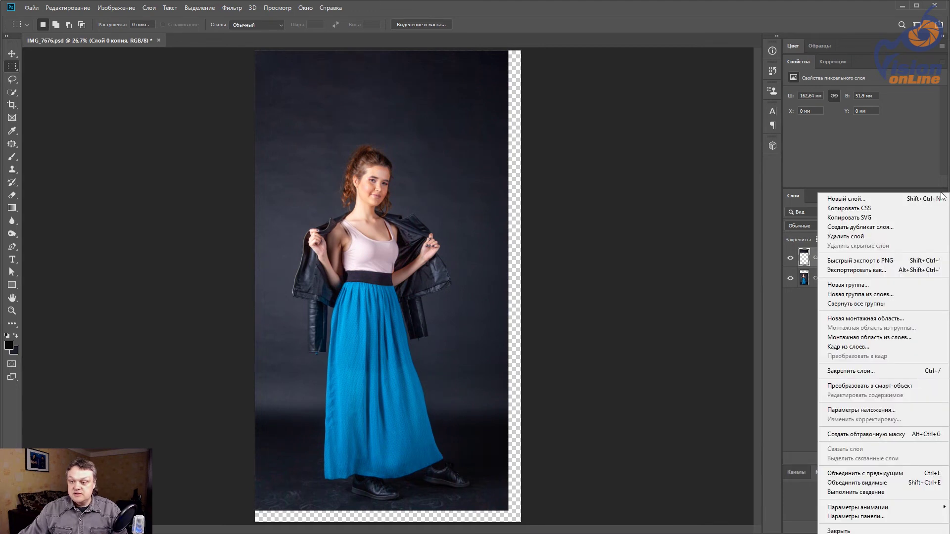
{"action": "left_click", "coordinate": [863, 484]}
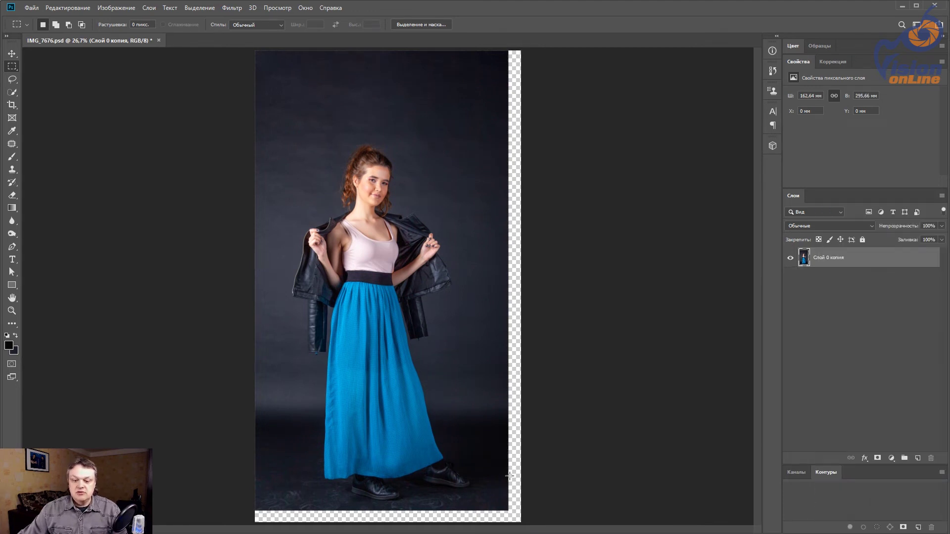
{"action": "left_click_drag", "start_coordinate": [506, 513], "coordinate": [683, 30]}
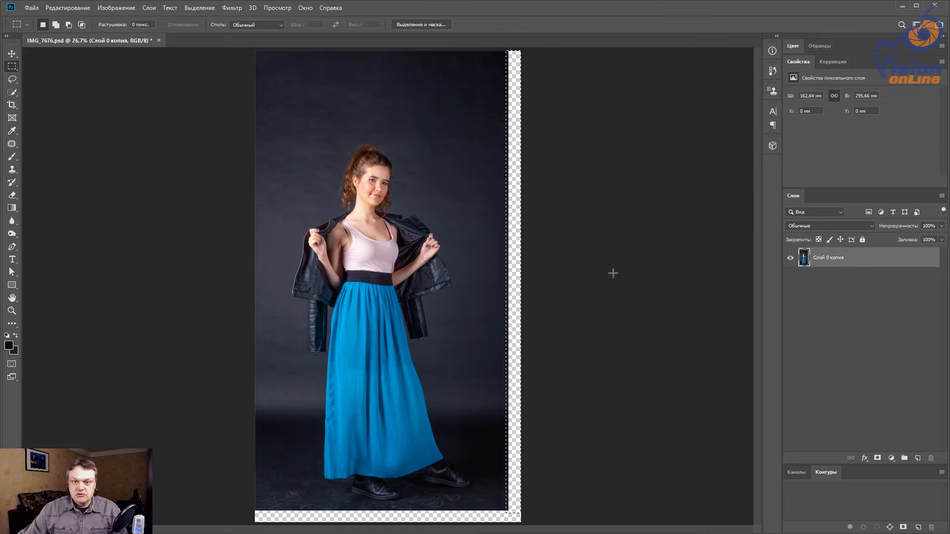
{"action": "left_click_drag", "start_coordinate": [516, 520], "coordinate": [543, 519]}
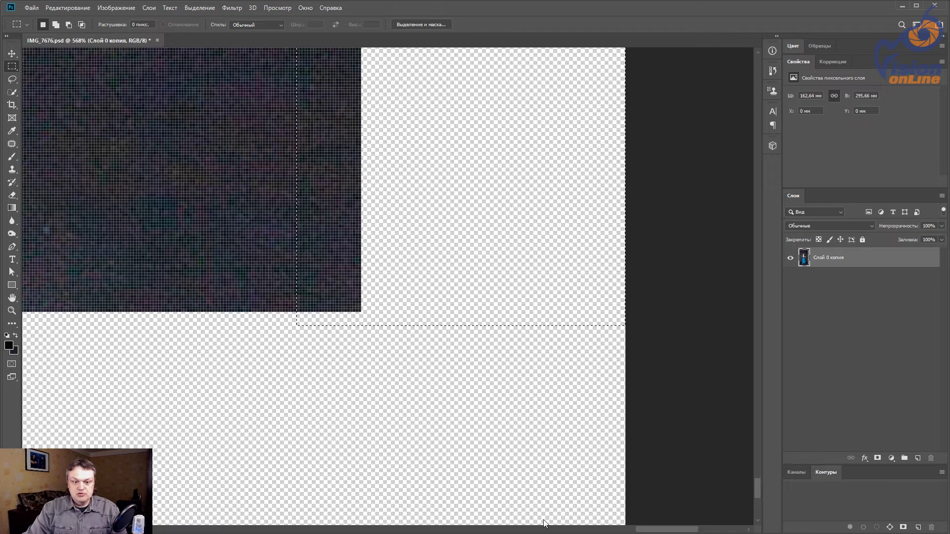
{"action": "key", "text": "Up"}
{"action": "key", "text": "Up"}
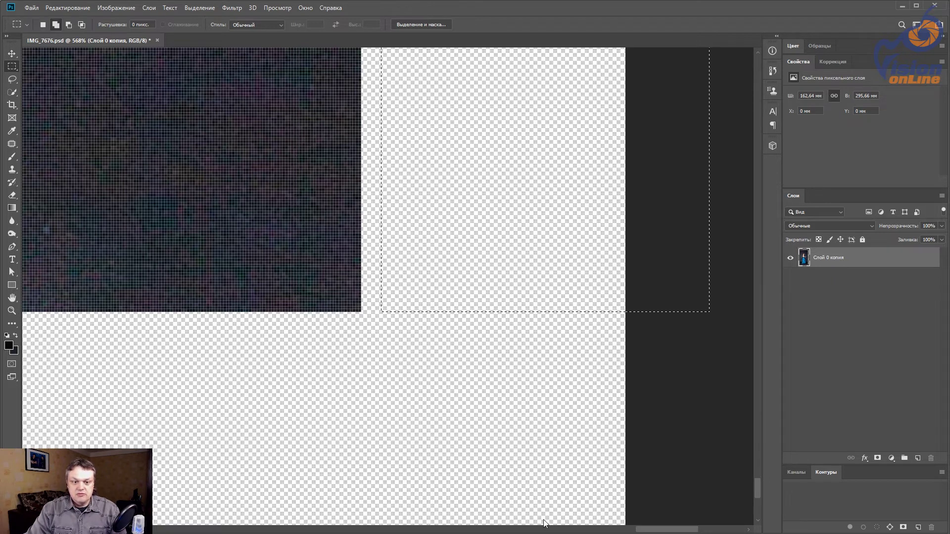
{"action": "key", "text": "shift+Right"}
{"action": "key", "text": "shift+Right"}
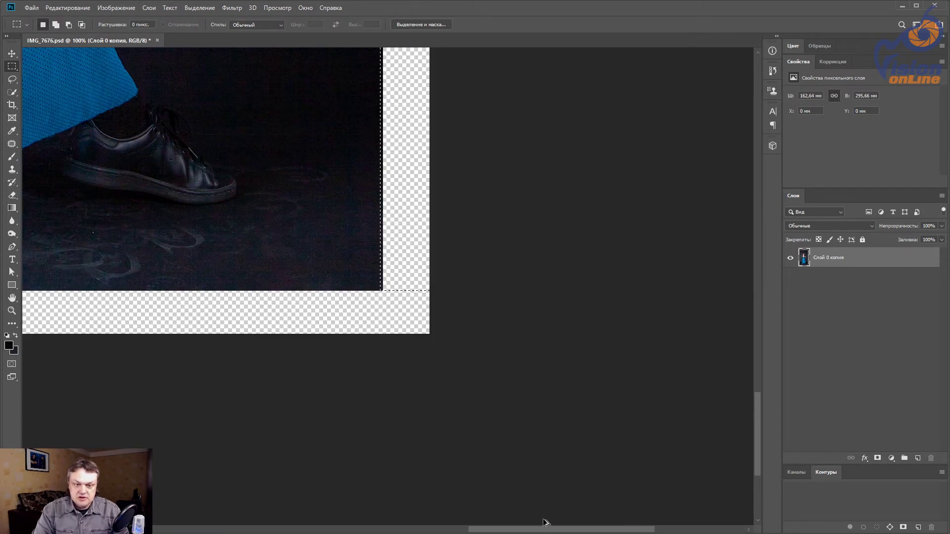
{"action": "key", "text": "ctrl+1"}
{"action": "key", "text": "ctrl+0"}
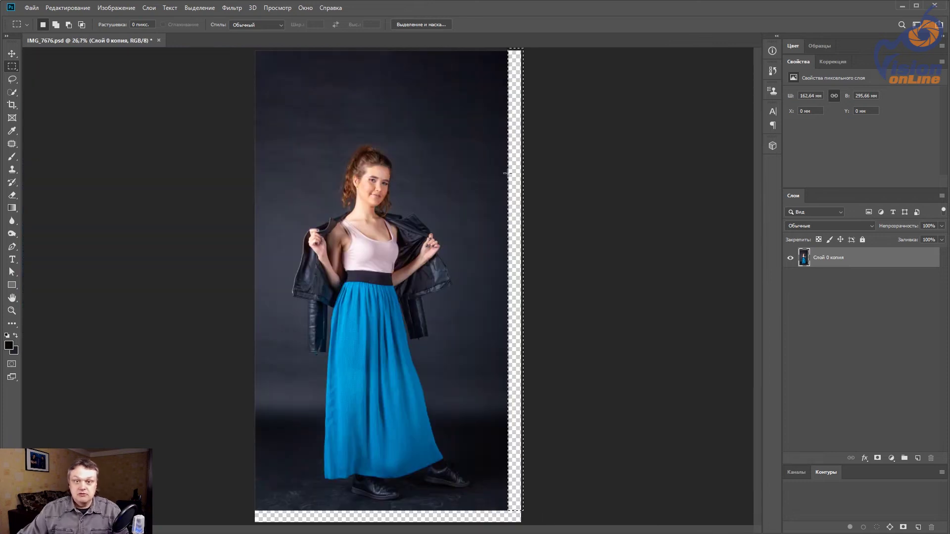
Step: Content-Aware Fill the right-edge strip onto new layer 'Слой 0 копия 2' and zoom to the shoes
{"action": "left_click", "coordinate": [67, 8]}
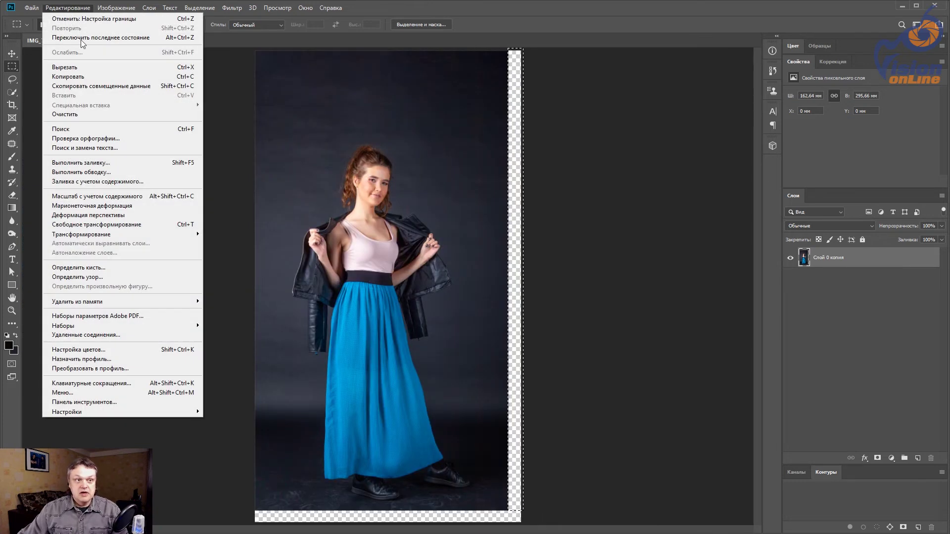
{"action": "left_click", "coordinate": [97, 182]}
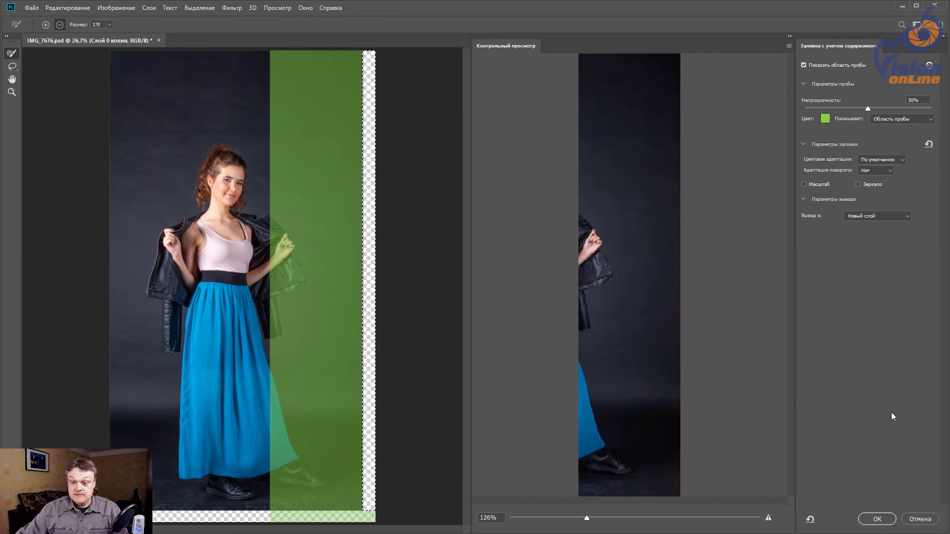
{"action": "left_click", "coordinate": [877, 519]}
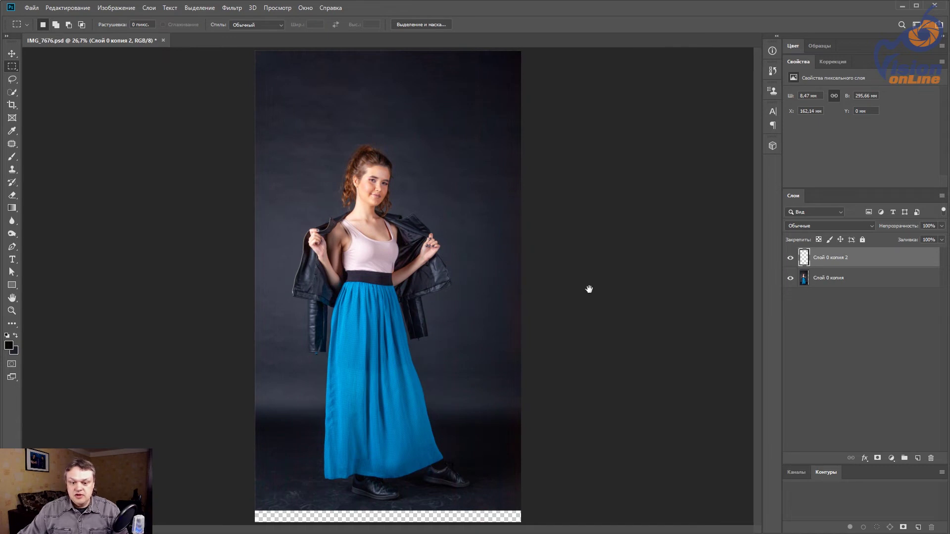
{"action": "left_click", "coordinate": [408, 490]}
{"action": "left_click_drag", "start_coordinate": [426, 449], "coordinate": [525, 301]}
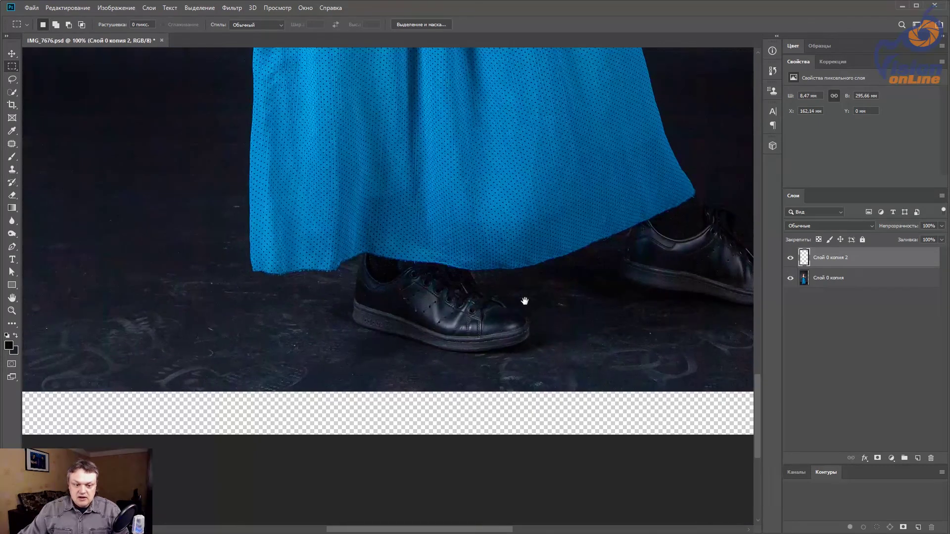
{"action": "left_click_drag", "start_coordinate": [310, 369], "coordinate": [449, 384]}
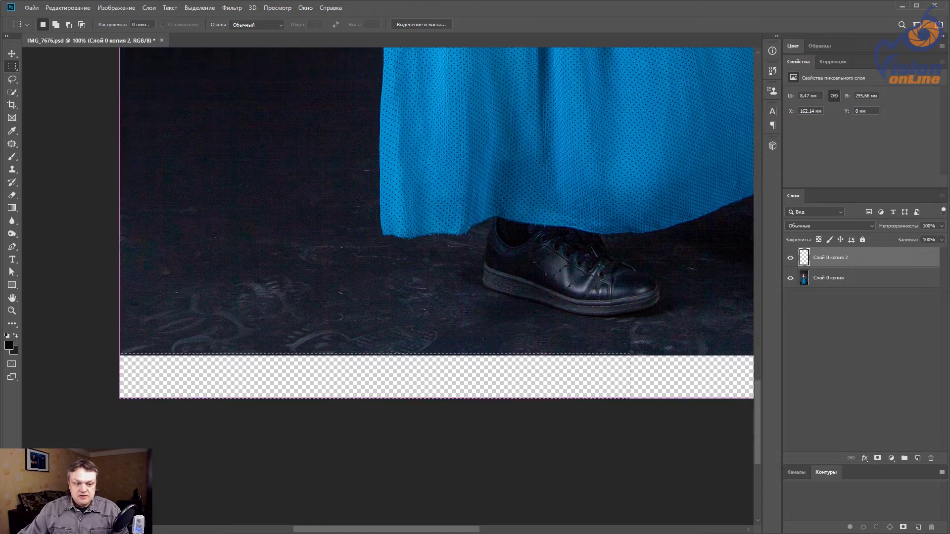
Step: Pan around the floor area and make Слой 0 копия the active layer
{"action": "scroll", "coordinate": [106, 397], "scroll_direction": "down", "scroll_amount": 5}
{"action": "scroll", "coordinate": [297, 420], "scroll_direction": "up", "scroll_amount": 3}
{"action": "scroll", "coordinate": [424, 437], "scroll_direction": "right", "scroll_amount": 5}
{"action": "scroll", "coordinate": [547, 450], "scroll_direction": "left", "scroll_amount": 2}
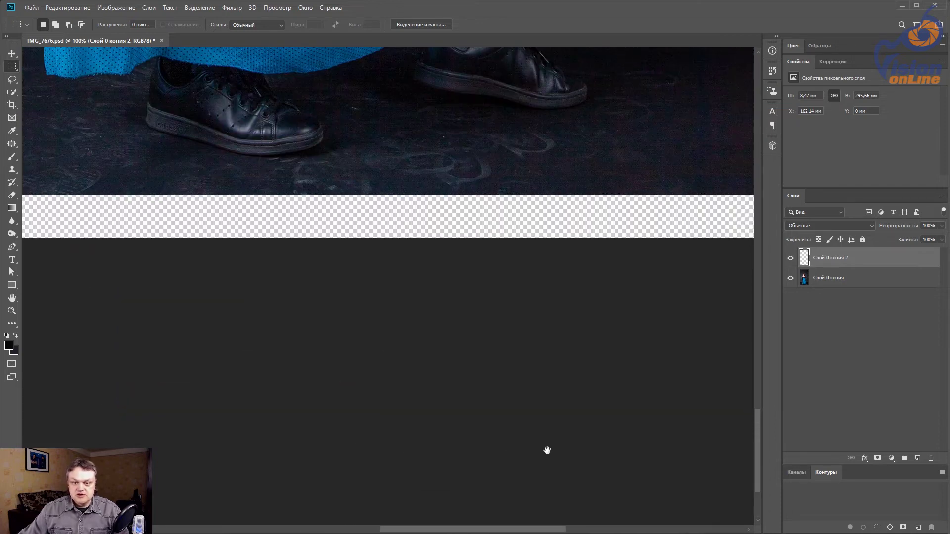
{"action": "scroll", "coordinate": [534, 416], "scroll_direction": "left", "scroll_amount": 2}
{"action": "scroll", "coordinate": [518, 379], "scroll_direction": "left", "scroll_amount": 2}
{"action": "left_click", "coordinate": [854, 277]}
Step: Merge all visible layers into a single layer
{"action": "scroll", "coordinate": [311, 344], "scroll_direction": "down", "scroll_amount": 2}
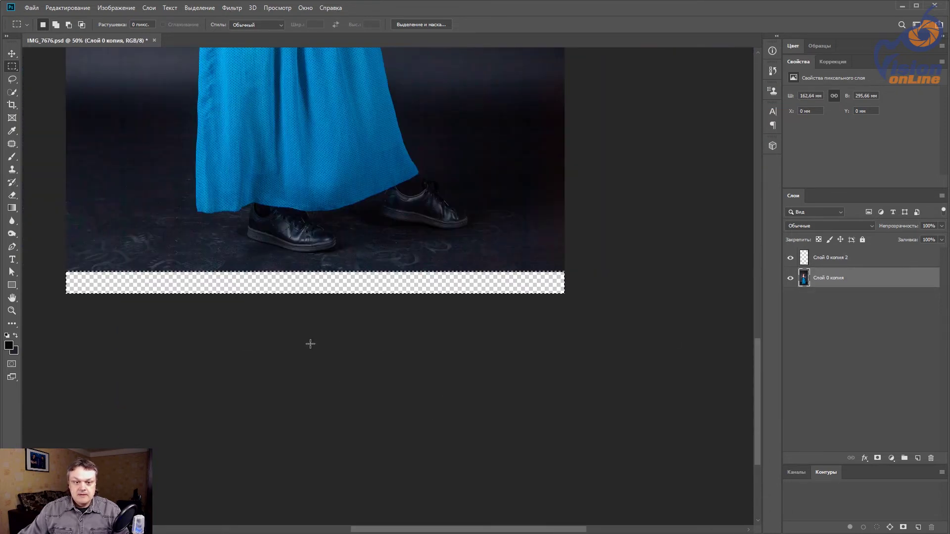
{"action": "scroll", "coordinate": [361, 390], "scroll_direction": "left", "scroll_amount": 2}
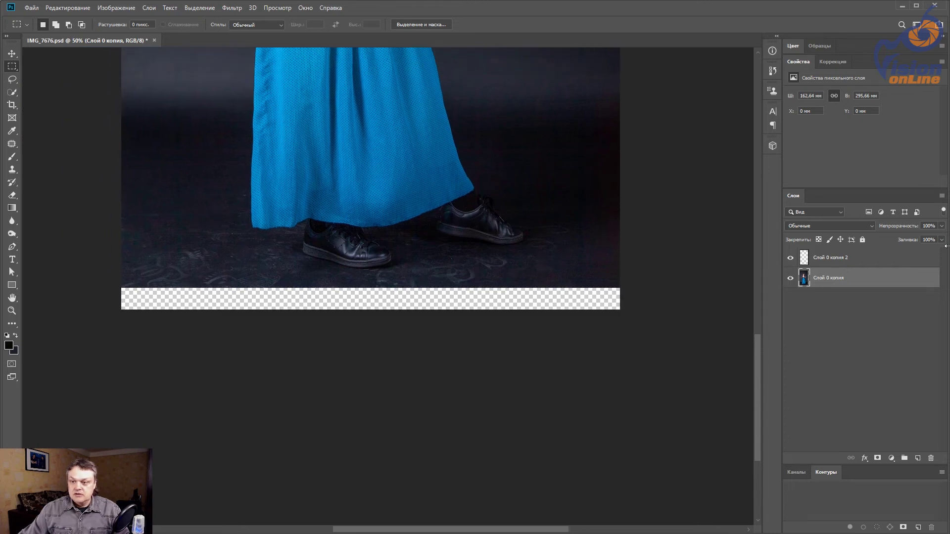
{"action": "left_click", "coordinate": [942, 196]}
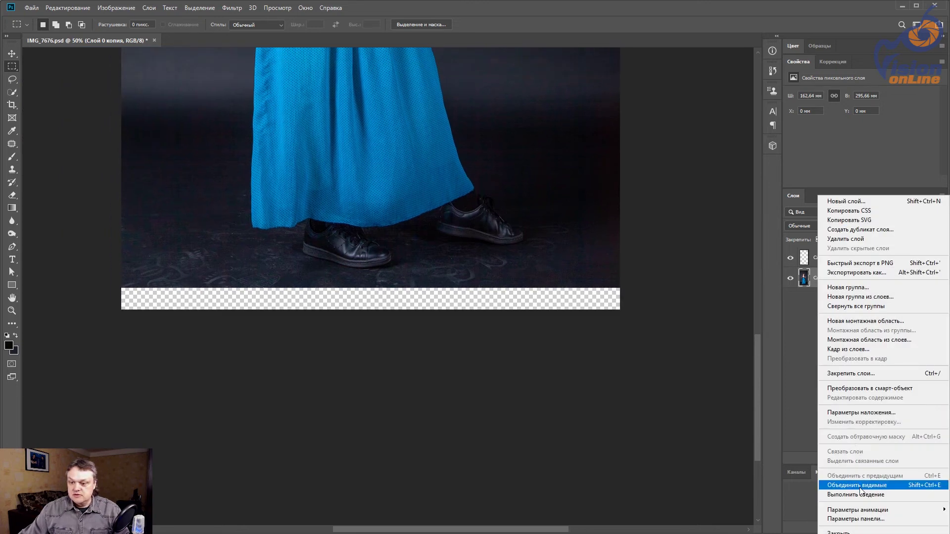
{"action": "left_click", "coordinate": [860, 485]}
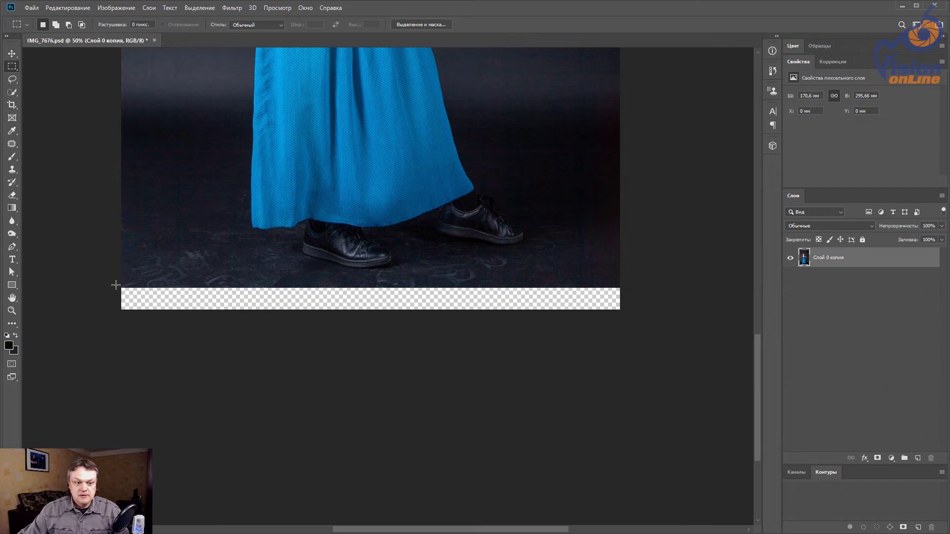
Step: Marquee the empty strip below the feet and Content-Aware Fill it onto a new layer
{"action": "left_click_drag", "start_coordinate": [115, 287], "coordinate": [564, 398]}
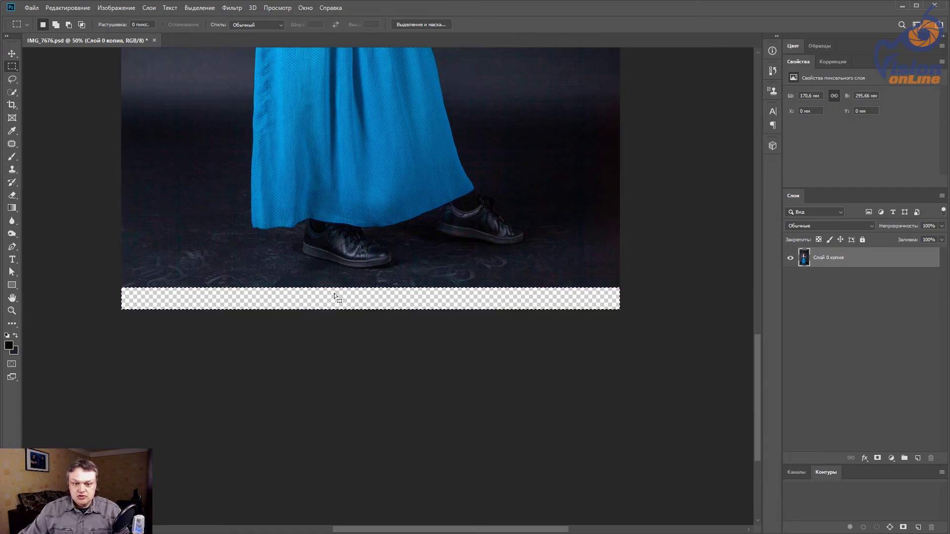
{"action": "left_click", "coordinate": [350, 290], "text": "ctrl"}
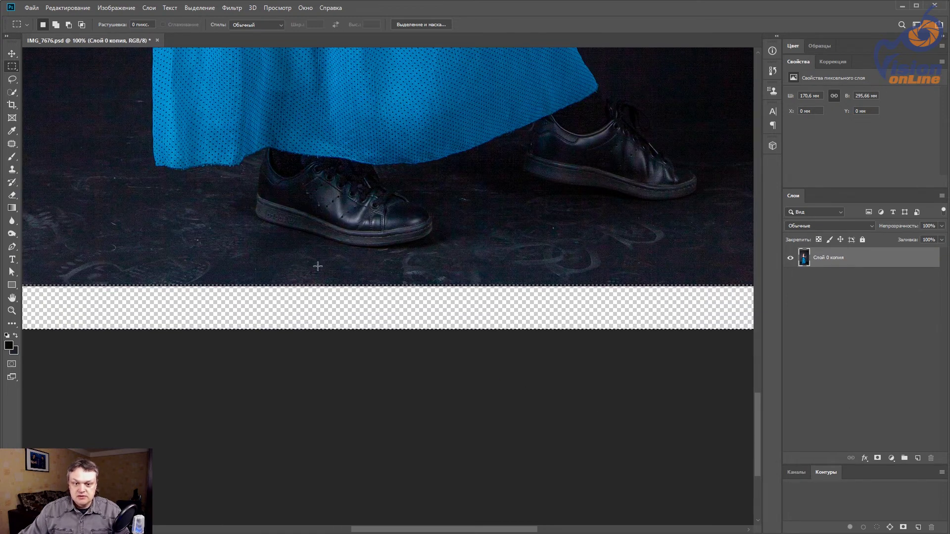
{"action": "left_click", "coordinate": [317, 267], "text": "alt"}
{"action": "left_click", "coordinate": [68, 8]}
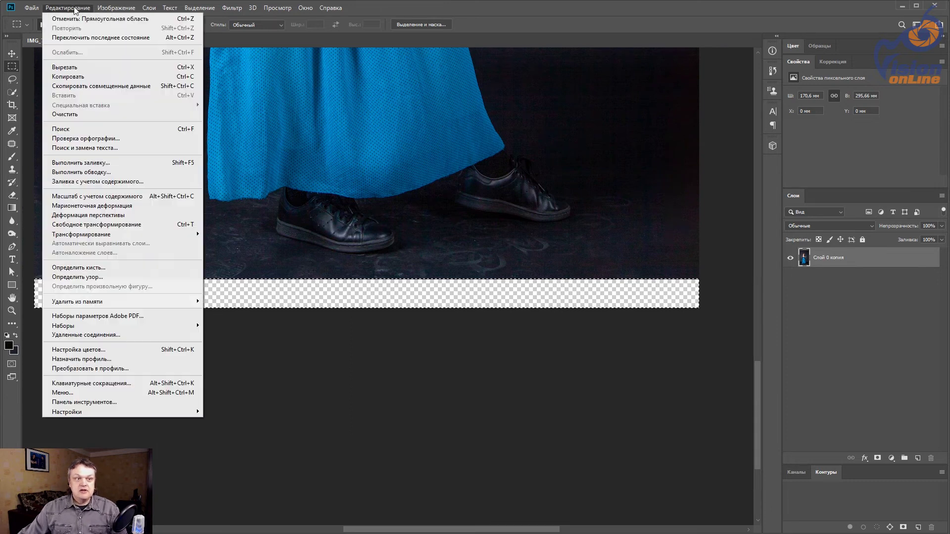
{"action": "left_click", "coordinate": [106, 181]}
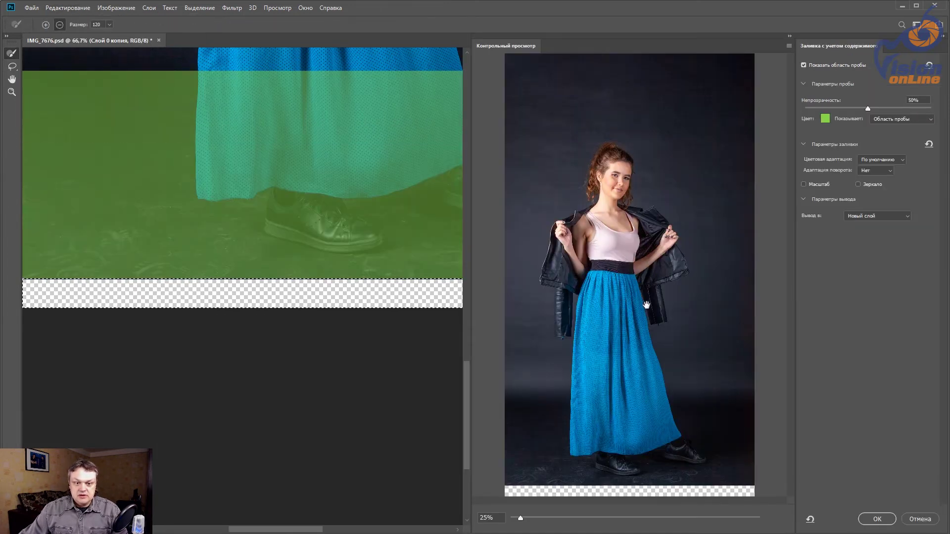
{"action": "left_click", "coordinate": [875, 520]}
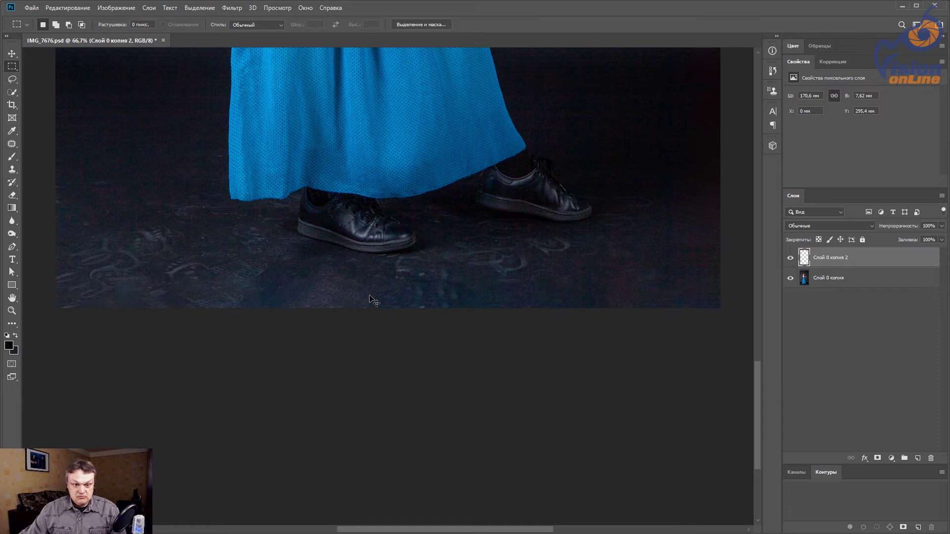
Step: Undo the bottom-strip fill, save the document, and zoom in on the floor
{"action": "key", "text": "ctrl+z"}
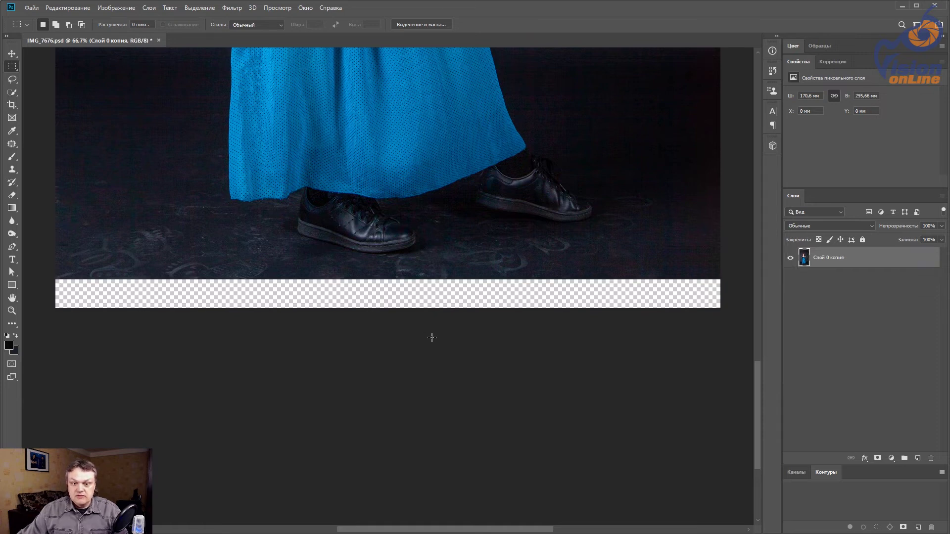
{"action": "left_click_drag", "start_coordinate": [312, 357], "coordinate": [299, 381]}
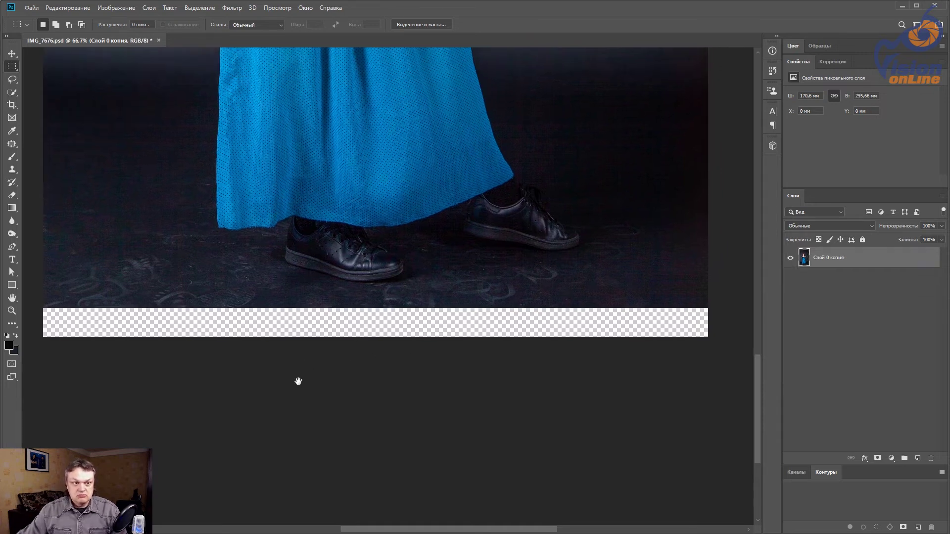
{"action": "key", "text": "ctrl+s"}
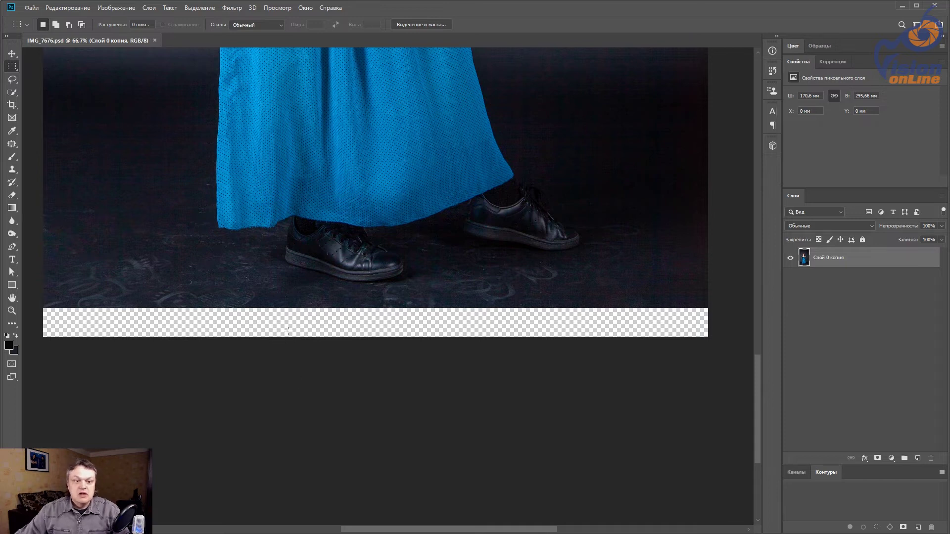
{"action": "left_click", "coordinate": [507, 298], "text": "ctrl"}
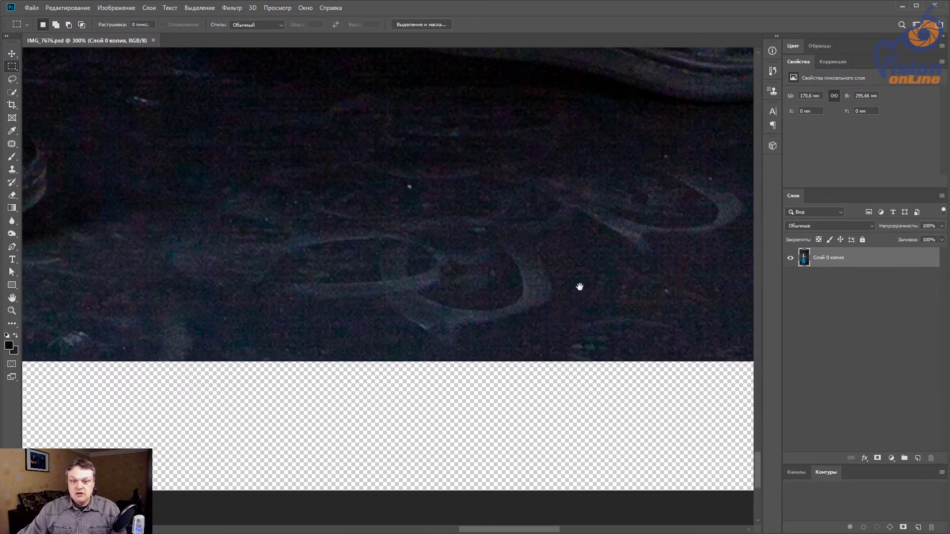
{"action": "scroll", "coordinate": [579, 286], "scroll_direction": "down", "scroll_amount": 3}
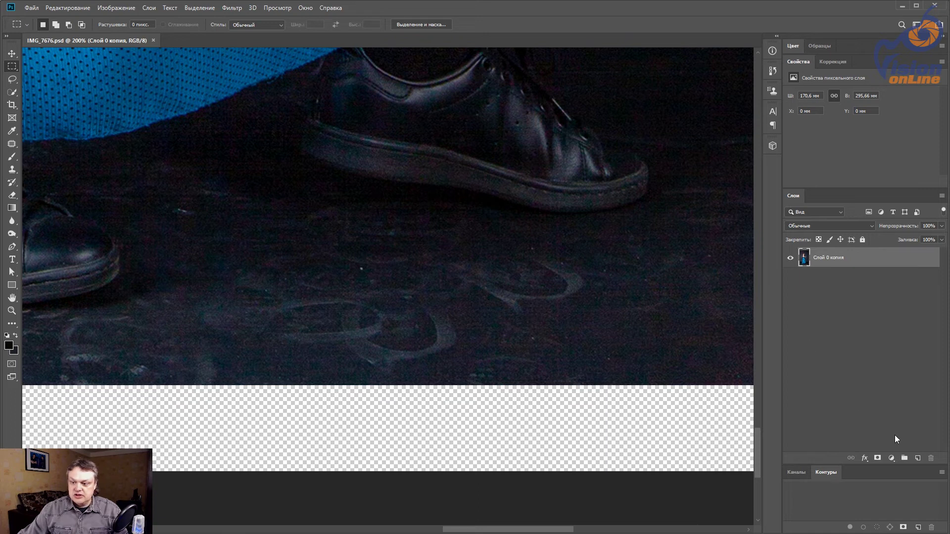
Step: Add an empty retouch layer and clone floor texture over a chalk mark, toggling it to compare
{"action": "left_click", "coordinate": [918, 459]}
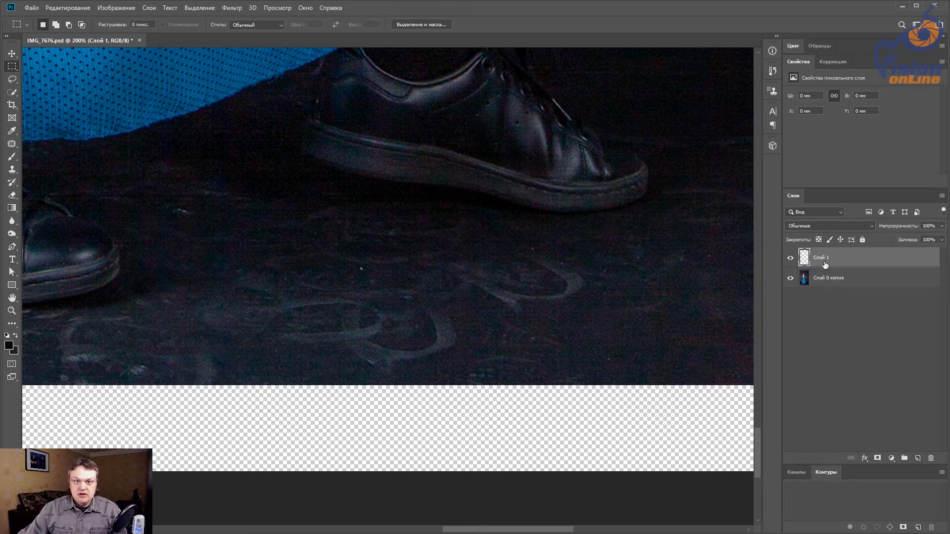
{"action": "left_click_drag", "start_coordinate": [344, 277], "coordinate": [399, 301]}
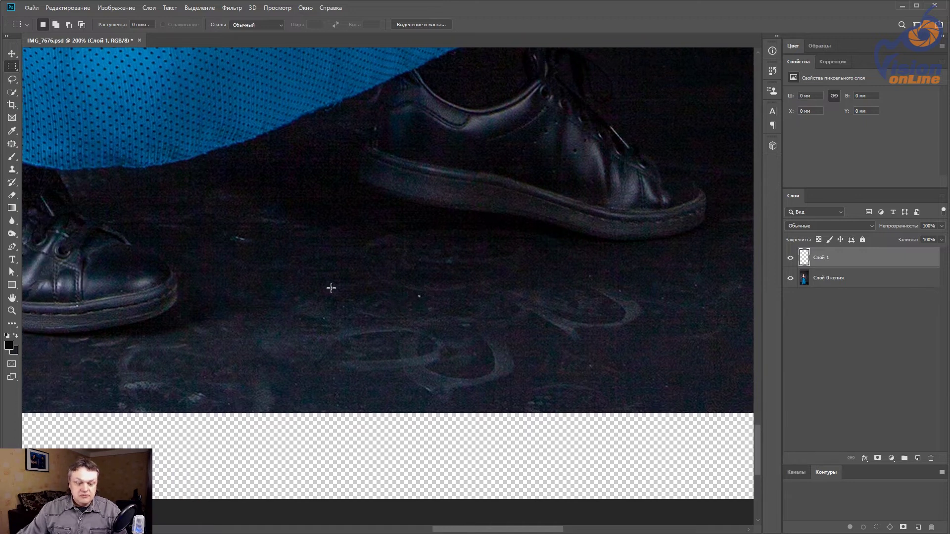
{"action": "key", "text": "s"}
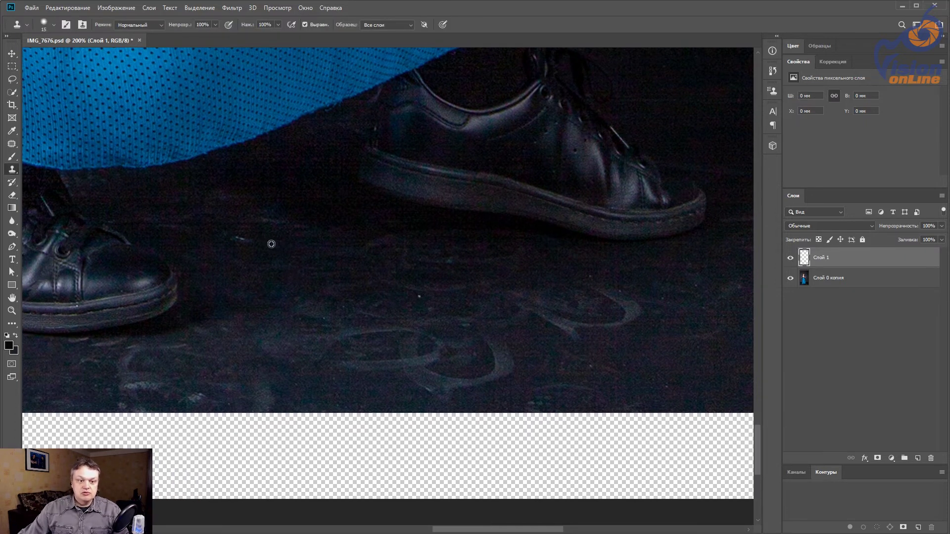
{"action": "left_click", "coordinate": [241, 240]}
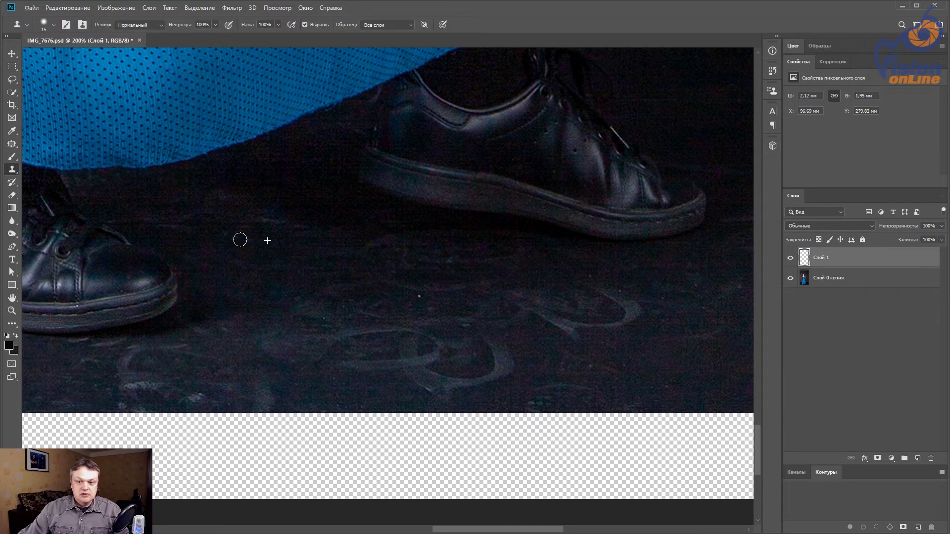
{"action": "left_click", "coordinate": [790, 260]}
{"action": "left_click", "coordinate": [791, 260]}
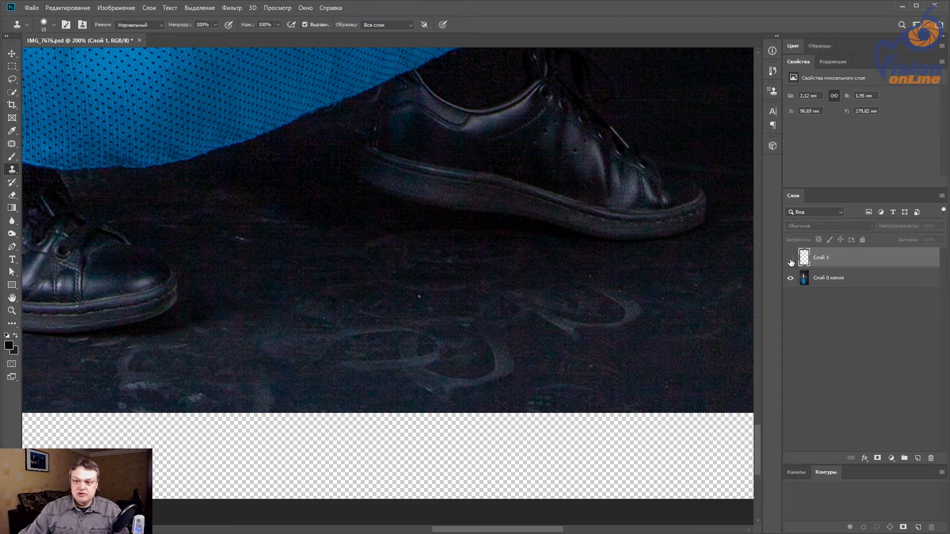
{"action": "left_click", "coordinate": [791, 260]}
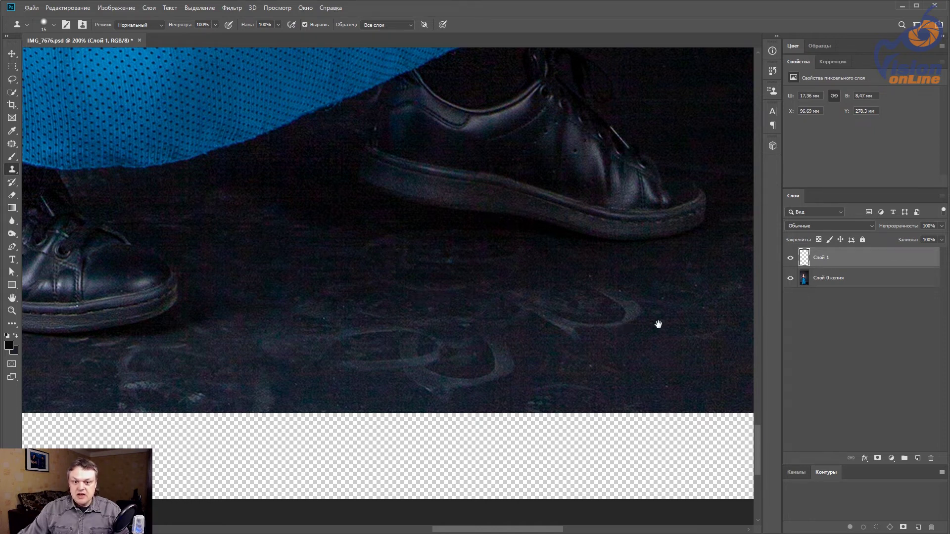
Step: Name the layer Ретушь and move to further floor marks with the clone brush enlarged to 25
{"action": "left_click_drag", "start_coordinate": [658, 324], "coordinate": [547, 319]}
{"action": "left_click_drag", "start_coordinate": [602, 354], "coordinate": [544, 368]}
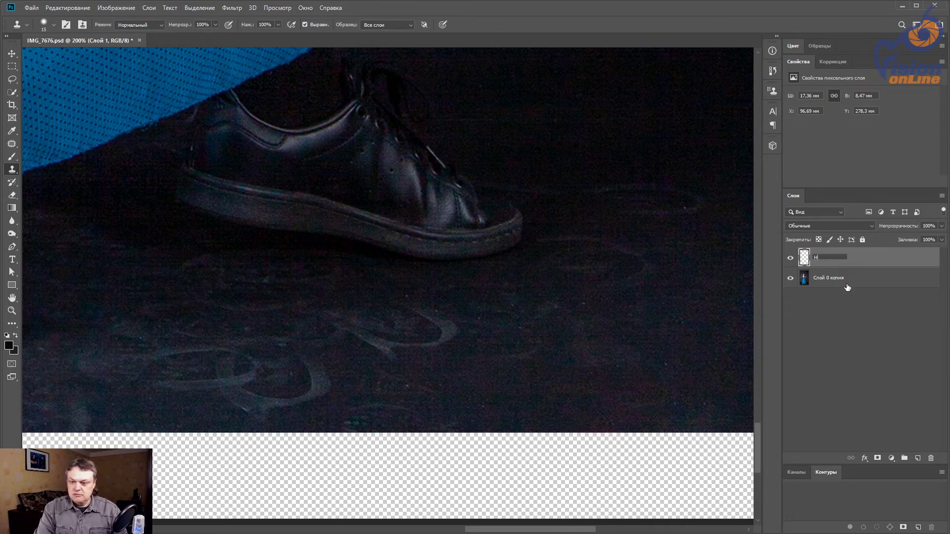
{"action": "key", "text": "Return"}
{"action": "left_click_drag", "start_coordinate": [751, 195], "coordinate": [613, 248]}
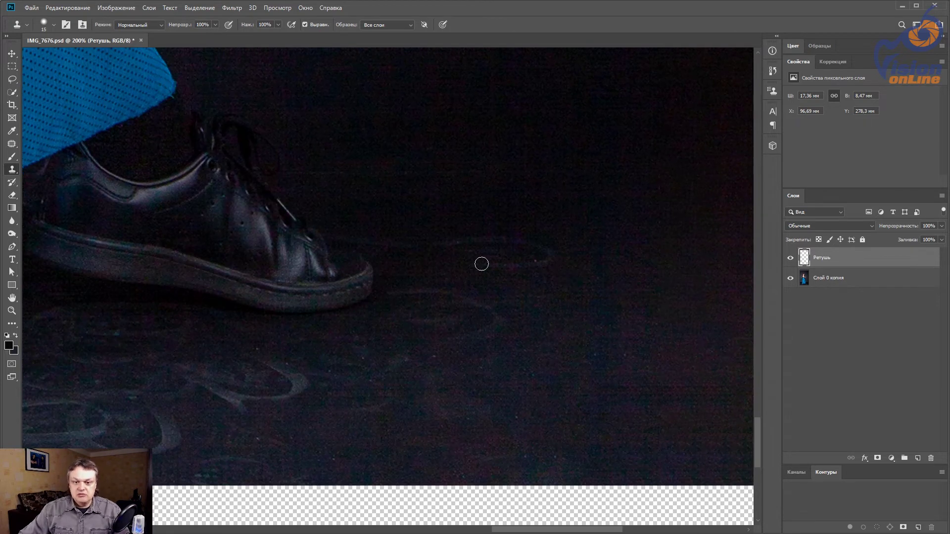
{"action": "key", "text": "bracketright"}
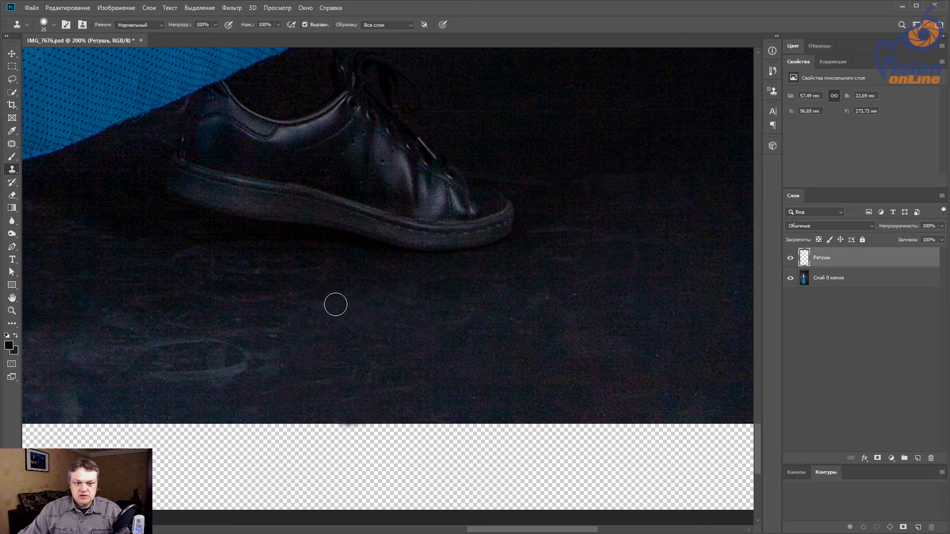
{"action": "scroll", "coordinate": [567, 344], "scroll_direction": "right", "scroll_amount": 3}
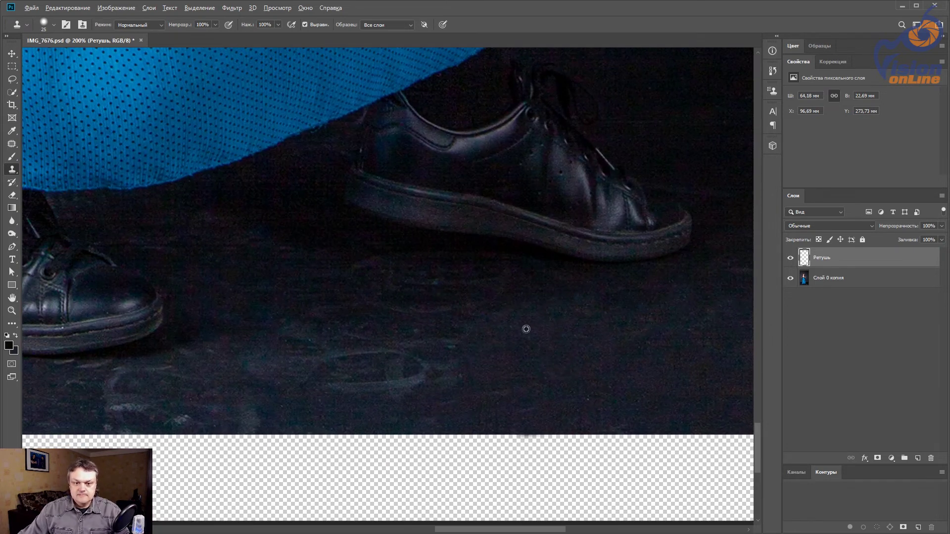
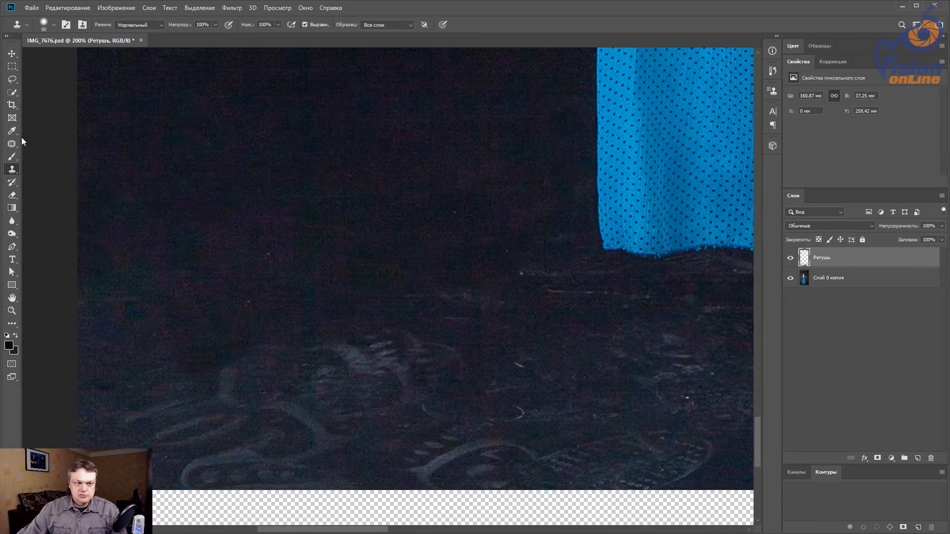
Step: Select the scuffed floor, trim it to a flat bottom edge, and patch it with texture from lower left
{"action": "key", "text": "l"}
{"action": "left_click_drag", "start_coordinate": [74, 327], "coordinate": [75, 494]}
{"action": "key", "text": "m"}
{"action": "left_click_drag", "start_coordinate": [47, 354], "coordinate": [648, 386]}
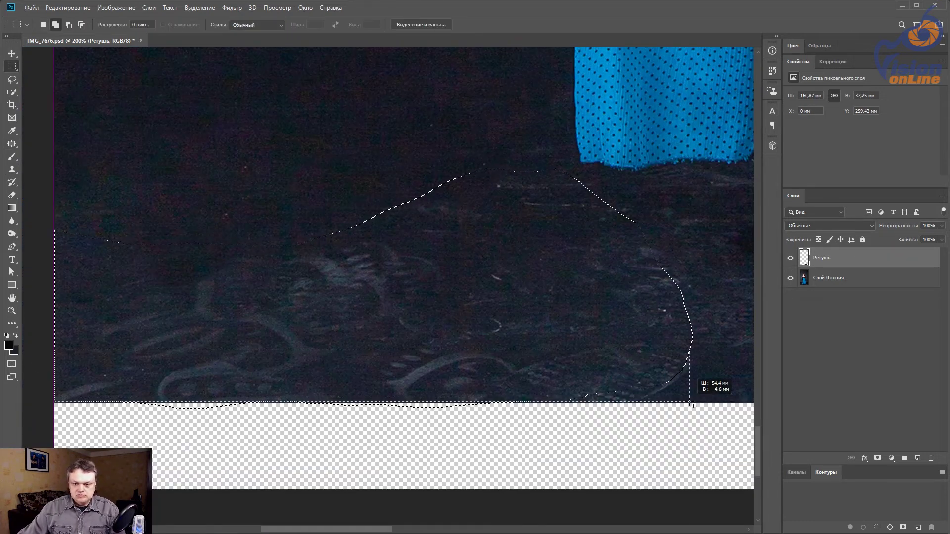
{"action": "scroll", "coordinate": [350, 318], "scroll_direction": "down", "scroll_amount": 4}
{"action": "key", "text": "j"}
{"action": "left_click_drag", "start_coordinate": [675, 175], "coordinate": [368, 371]}
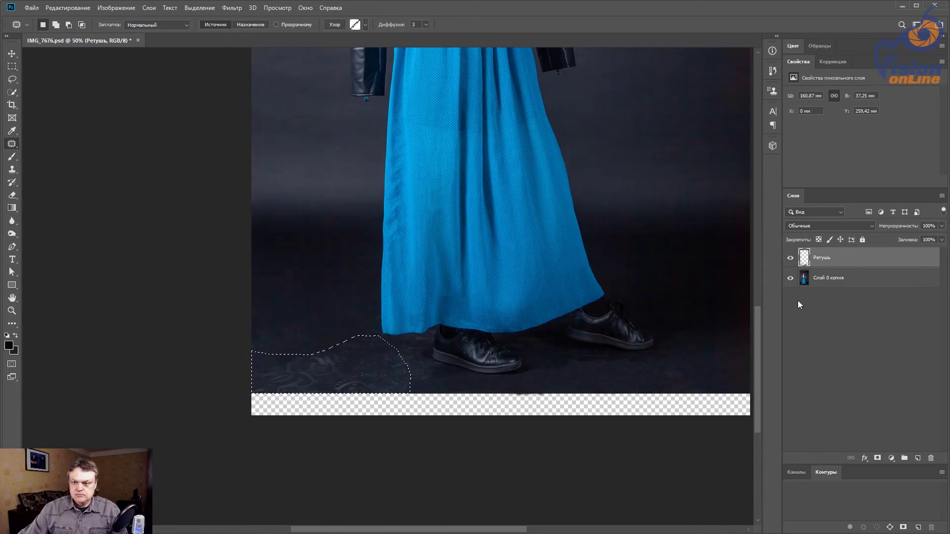
{"action": "key", "text": "ctrl+d"}
{"action": "scroll", "coordinate": [312, 335], "scroll_direction": "up", "scroll_amount": 4}
Step: Clone smoother, darker floor texture around the shoes with a size-30 Clone Stamp brush
{"action": "key", "text": "s"}
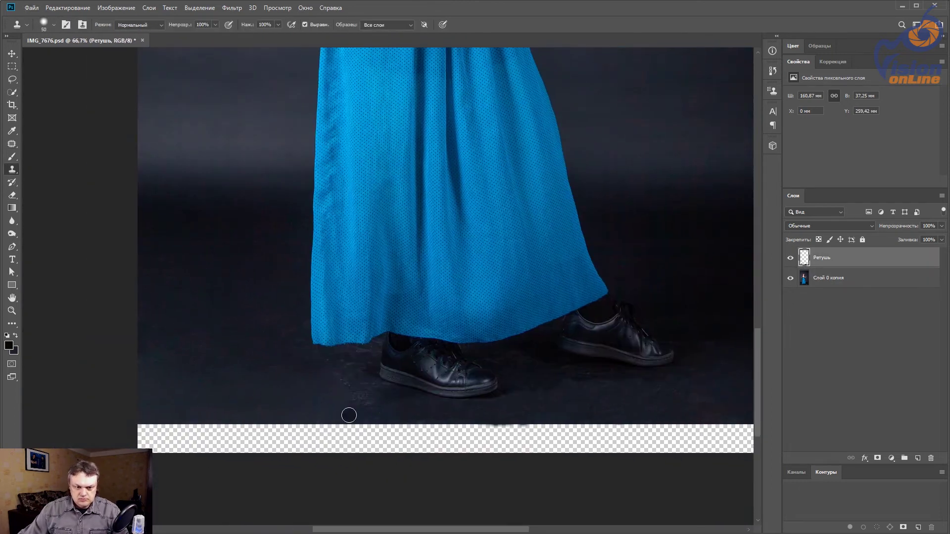
{"action": "scroll", "coordinate": [346, 396], "scroll_direction": "down", "scroll_amount": 3}
{"action": "scroll", "coordinate": [350, 414], "scroll_direction": "up", "scroll_amount": 3}
{"action": "mouse_move", "coordinate": [421, 461]}
{"action": "left_mouse_down"}
{"action": "mouse_move", "coordinate": [339, 398]}
{"action": "mouse_move", "coordinate": [351, 452]}
{"action": "mouse_move", "coordinate": [526, 479]}
{"action": "mouse_move", "coordinate": [437, 445]}
{"action": "left_mouse_up"}
{"action": "scroll", "coordinate": [437, 444], "scroll_direction": "right", "scroll_amount": 5}
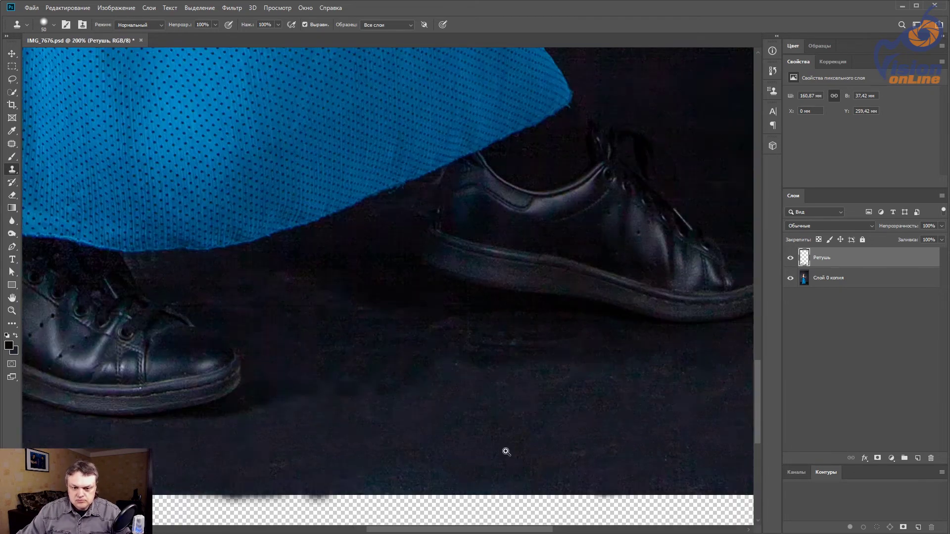
{"action": "key", "text": "o"}
{"action": "scroll", "coordinate": [346, 421], "scroll_direction": "left", "scroll_amount": 5}
{"action": "key", "text": "s"}
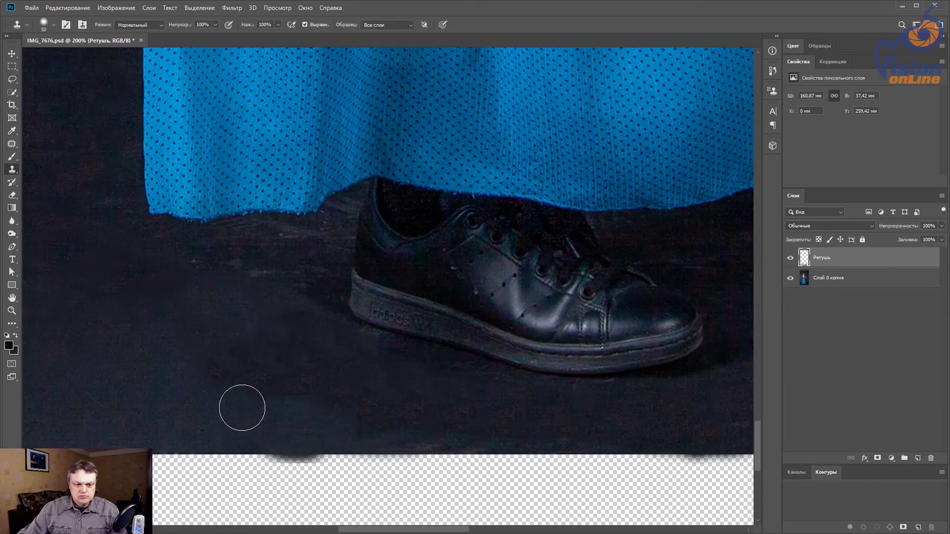
{"action": "scroll", "coordinate": [241, 346], "scroll_direction": "left", "scroll_amount": 1}
{"action": "key", "text": "bracketleft"}
{"action": "key", "text": "bracketleft"}
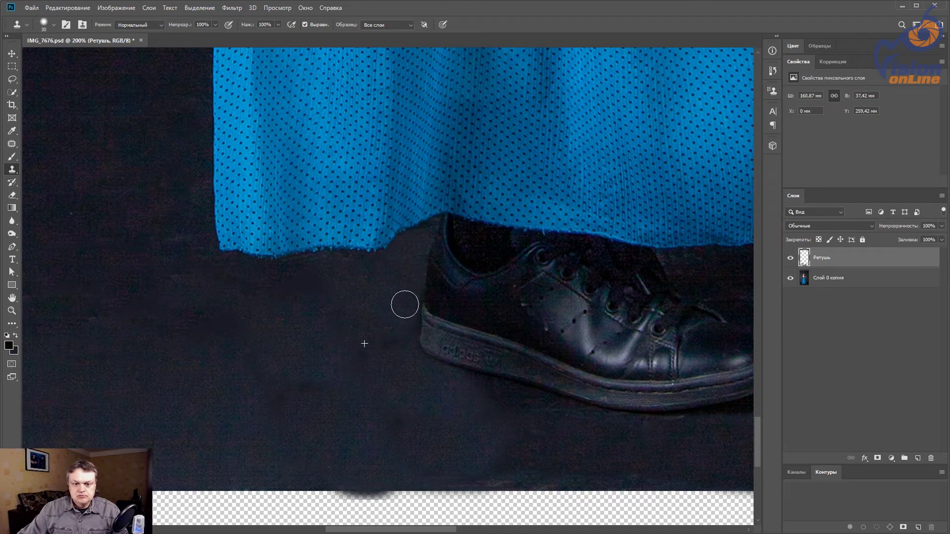
Step: Zoom out and hide the original photo layer to review the retouched floor
{"action": "key", "text": "ctrl+minus"}
{"action": "key", "text": "ctrl+minus"}
{"action": "key", "text": "ctrl+plus"}
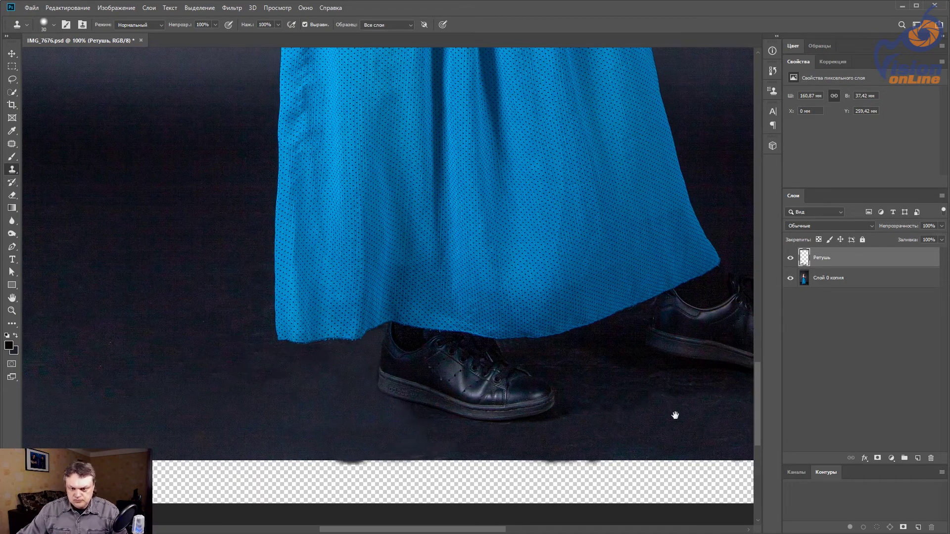
{"action": "left_click_drag", "start_coordinate": [674, 415], "coordinate": [384, 358]}
{"action": "key", "text": "ctrl+minus"}
{"action": "key", "text": "ctrl+minus"}
{"action": "left_click", "coordinate": [791, 277]}
Step: Flatten all layers into a single Ретушь layer
{"action": "left_click", "coordinate": [942, 195]}
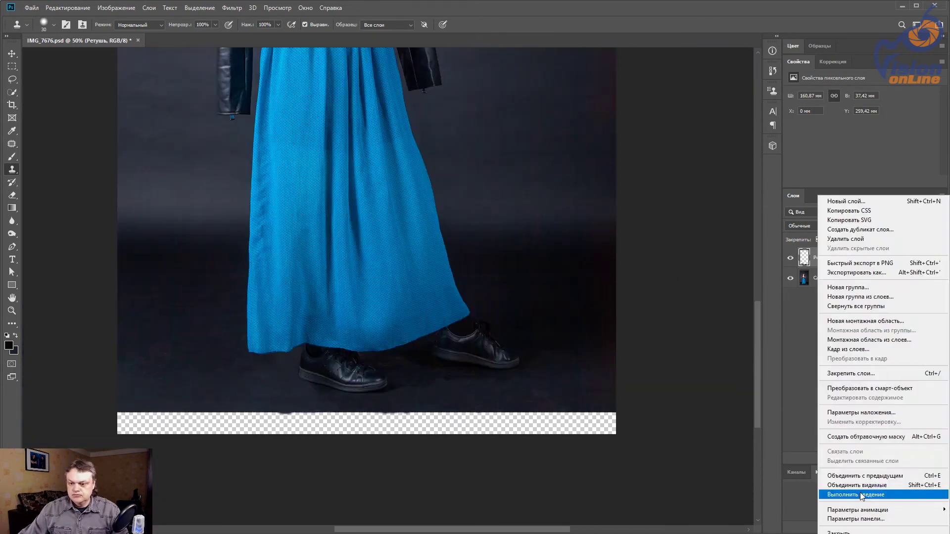
{"action": "left_click", "coordinate": [841, 511]}
{"action": "scroll", "coordinate": [264, 421], "scroll_direction": "up", "scroll_amount": 3}
Step: Set the Burn tool to Shadows, 4% exposure, brush 90, and darken the floor left of the shoe
{"action": "key", "text": "o"}
{"action": "key", "text": "bracketright"}
{"action": "key", "text": "bracketright"}
{"action": "key", "text": "bracketright"}
{"action": "left_click", "coordinate": [135, 24]}
{"action": "left_click", "coordinate": [131, 34]}
{"action": "key", "text": "0"}
{"action": "key", "text": "4"}
{"action": "left_click_drag", "start_coordinate": [356, 292], "coordinate": [477, 377]}
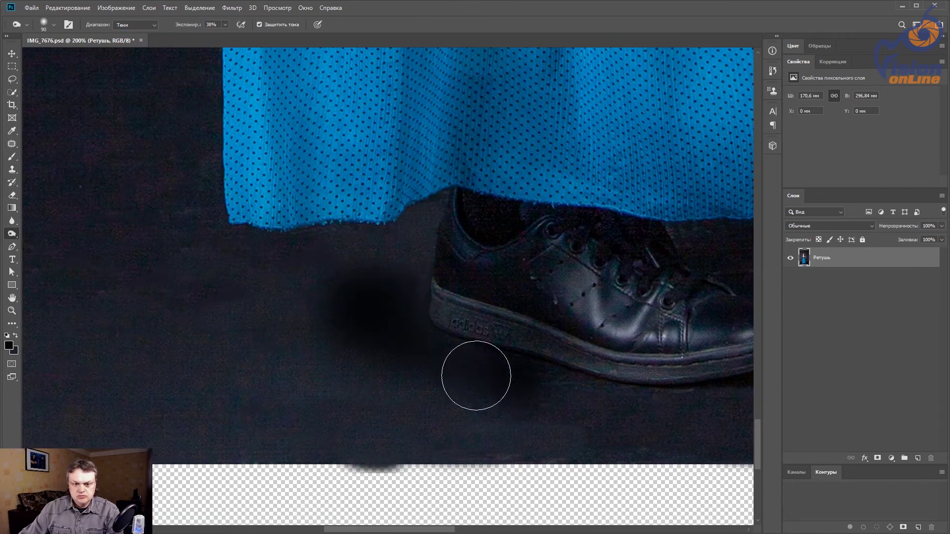
Step: Keep burning the floor shadows with brushes of 150 and 70, then fit the image on screen
{"action": "scroll", "coordinate": [477, 373], "scroll_direction": "down", "scroll_amount": 1}
{"action": "scroll", "coordinate": [526, 377], "scroll_direction": "right", "scroll_amount": 5}
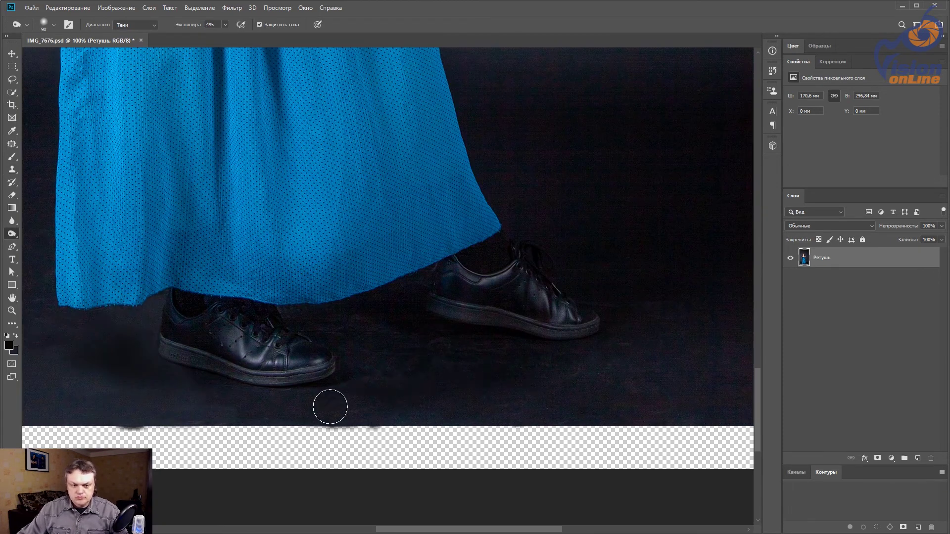
{"action": "scroll", "coordinate": [513, 406], "scroll_direction": "down", "scroll_amount": 1}
{"action": "scroll", "coordinate": [478, 440], "scroll_direction": "up", "scroll_amount": 1}
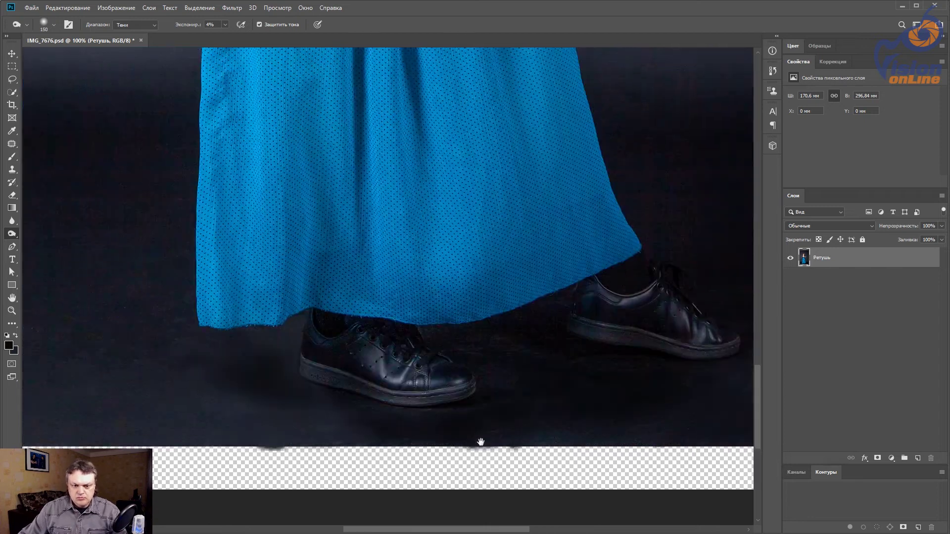
{"action": "key", "text": "bracketright"}
{"action": "key", "text": "bracketright"}
{"action": "key", "text": "bracketright"}
{"action": "scroll", "coordinate": [300, 422], "scroll_direction": "down", "scroll_amount": 1}
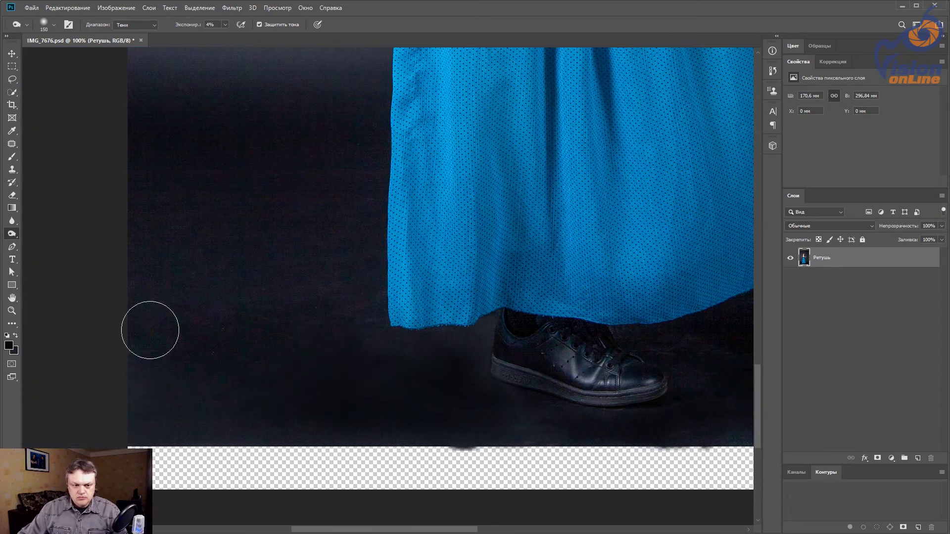
{"action": "scroll", "coordinate": [445, 366], "scroll_direction": "up", "scroll_amount": 2}
{"action": "key", "text": "bracketleft"}
{"action": "key", "text": "bracketleft"}
{"action": "key", "text": "bracketleft"}
{"action": "key", "text": "ctrl+0"}
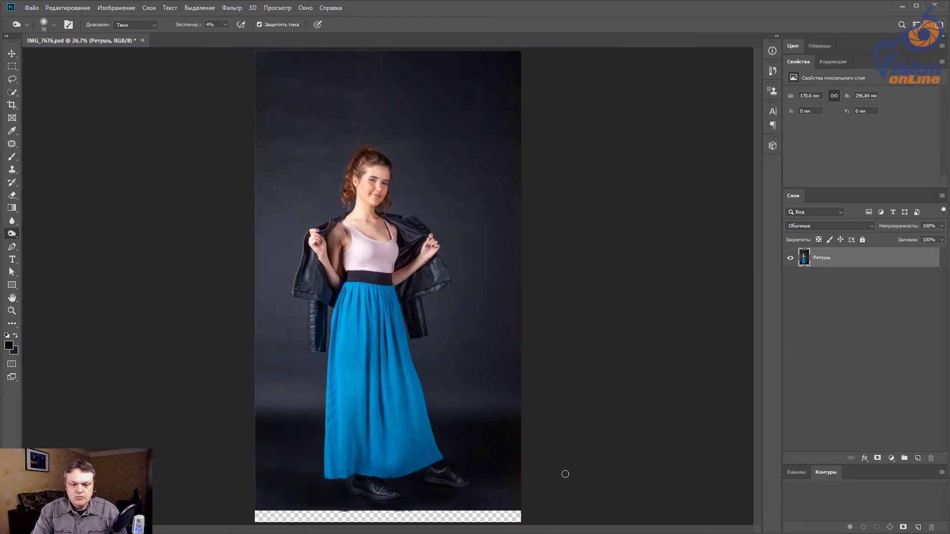
{"action": "scroll", "coordinate": [544, 455], "scroll_direction": "up", "scroll_amount": 2}
{"action": "scroll", "coordinate": [479, 420], "scroll_direction": "up", "scroll_amount": 1}
{"action": "key", "text": "m"}
{"action": "scroll", "coordinate": [347, 364], "scroll_direction": "down", "scroll_amount": 3}
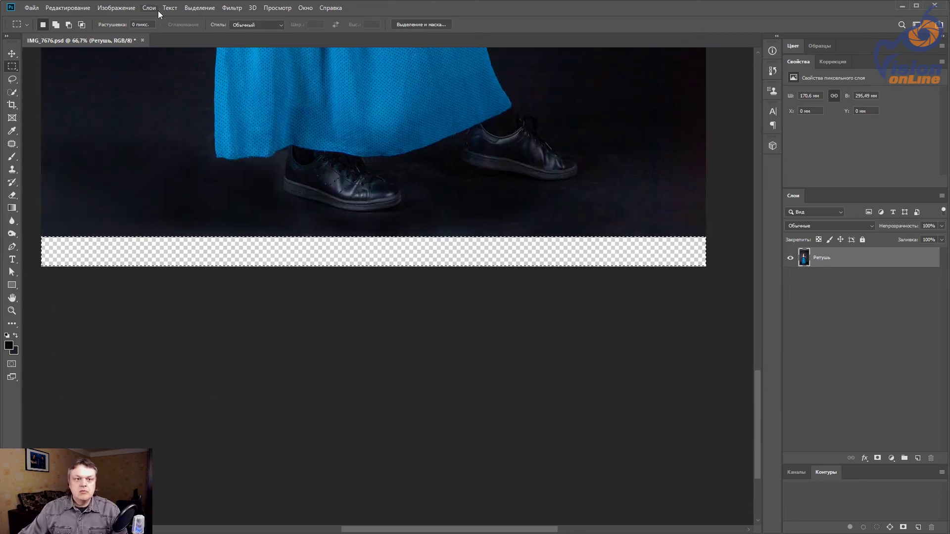
Step: Content-Aware Fill the transparent bottom strip, outputting the result to a new layer
{"action": "left_click_drag", "start_coordinate": [38, 237], "coordinate": [793, 401]}
{"action": "mouse_move", "coordinate": [326, 370]}
{"action": "left_mouse_down"}
{"action": "mouse_move", "coordinate": [566, 426]}
{"action": "mouse_move", "coordinate": [534, 412]}
{"action": "mouse_move", "coordinate": [499, 427]}
{"action": "left_mouse_up"}
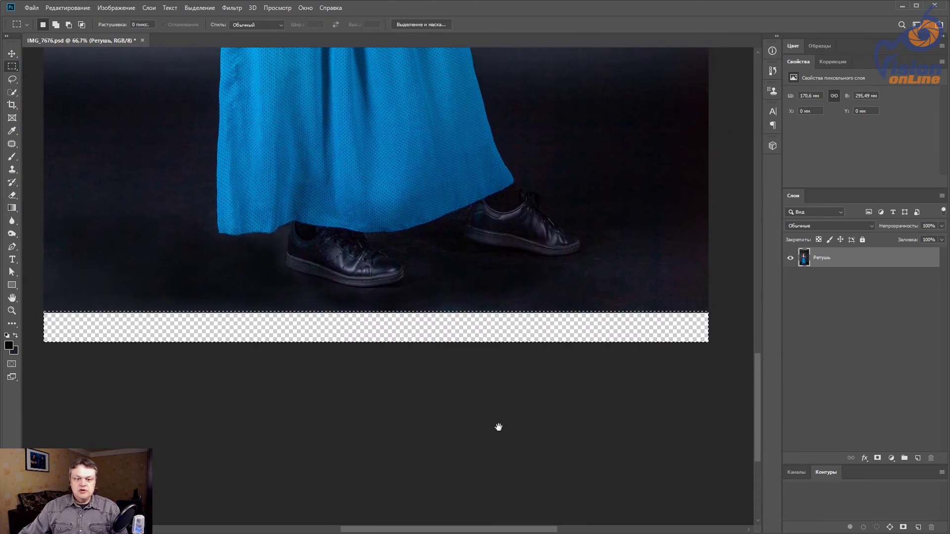
{"action": "left_click", "coordinate": [68, 8]}
{"action": "left_click", "coordinate": [114, 184]}
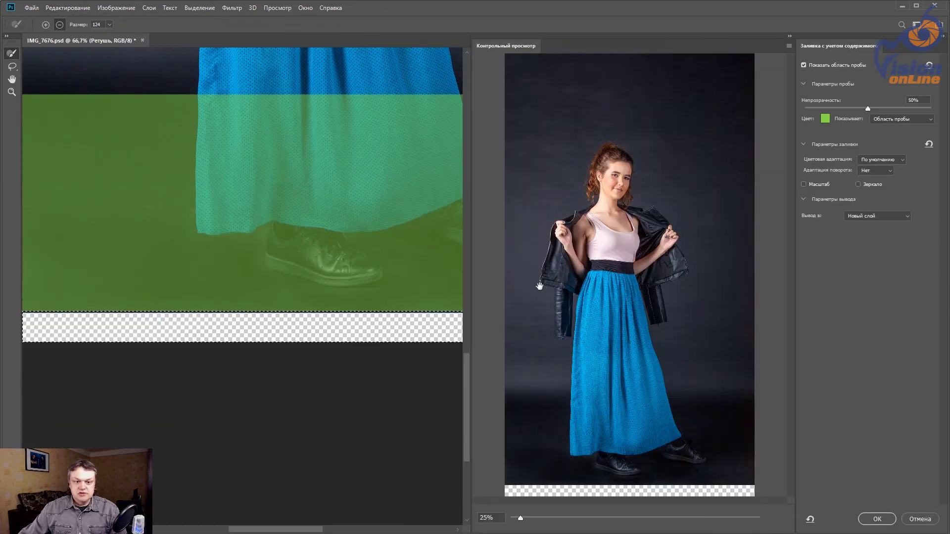
{"action": "left_click", "coordinate": [877, 519]}
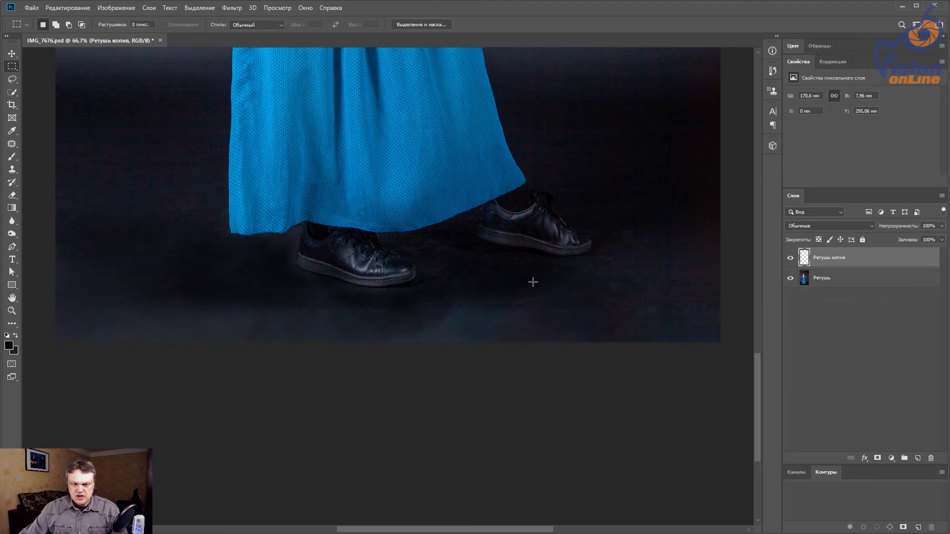
Step: Compare the filled layer at 100% and merge visible layers into Ретушь копия
{"action": "left_click", "coordinate": [346, 323]}
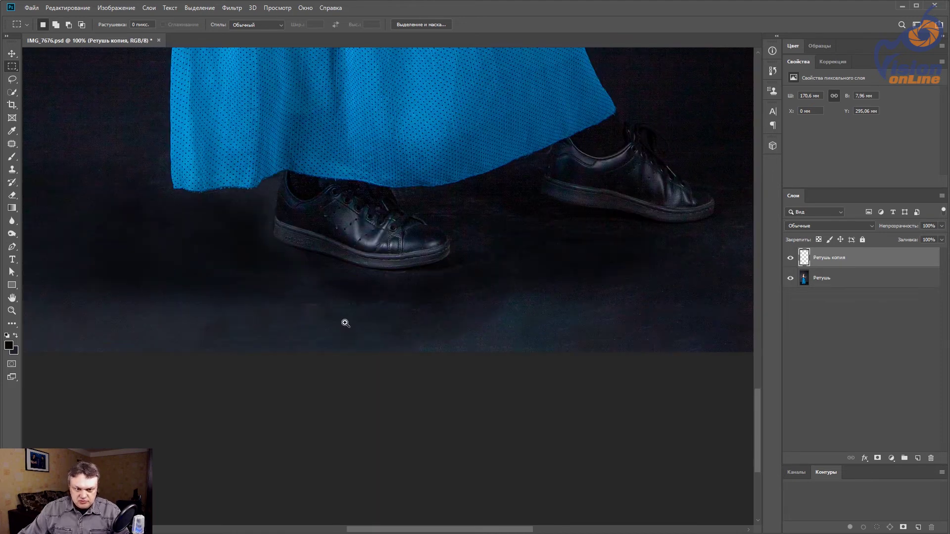
{"action": "left_click", "coordinate": [790, 258]}
{"action": "left_click", "coordinate": [790, 258]}
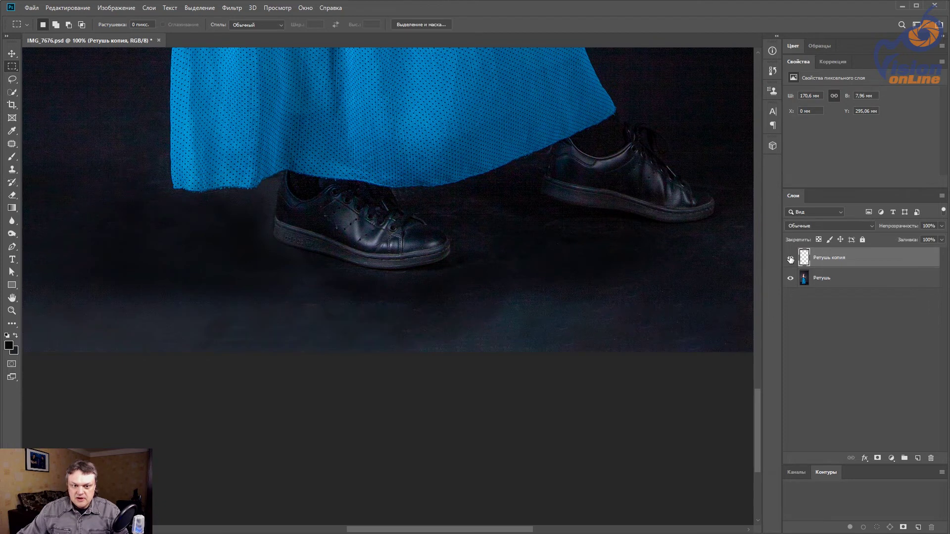
{"action": "left_click", "coordinate": [942, 196]}
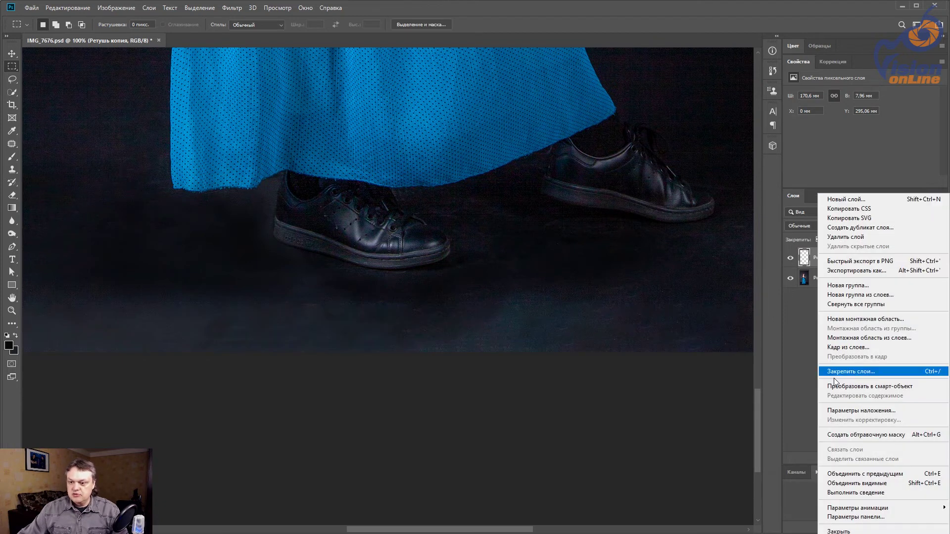
{"action": "left_click", "coordinate": [872, 485]}
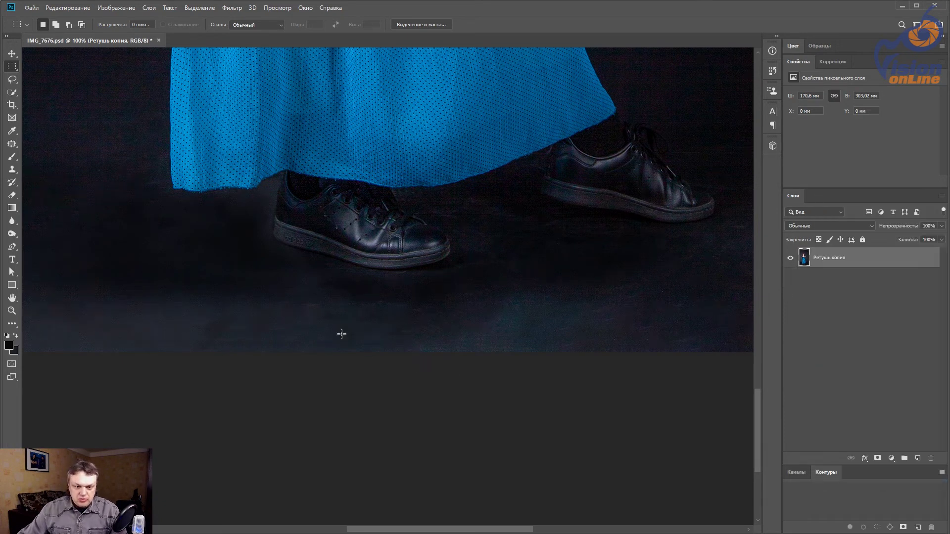
{"action": "left_click", "coordinate": [11, 144]}
{"action": "left_click_drag", "start_coordinate": [339, 281], "coordinate": [286, 296]}
{"action": "left_click_drag", "start_coordinate": [354, 318], "coordinate": [78, 249]}
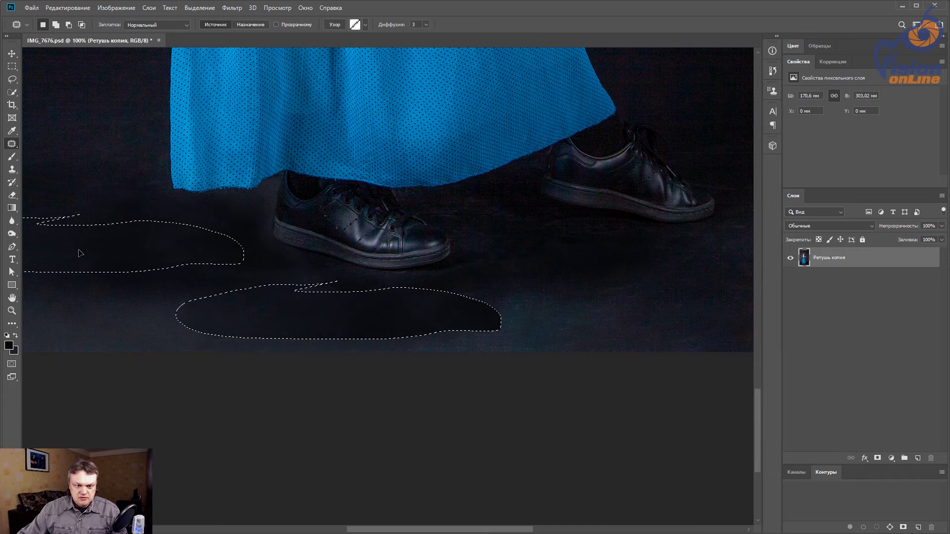
{"action": "key", "text": "ctrl+d"}
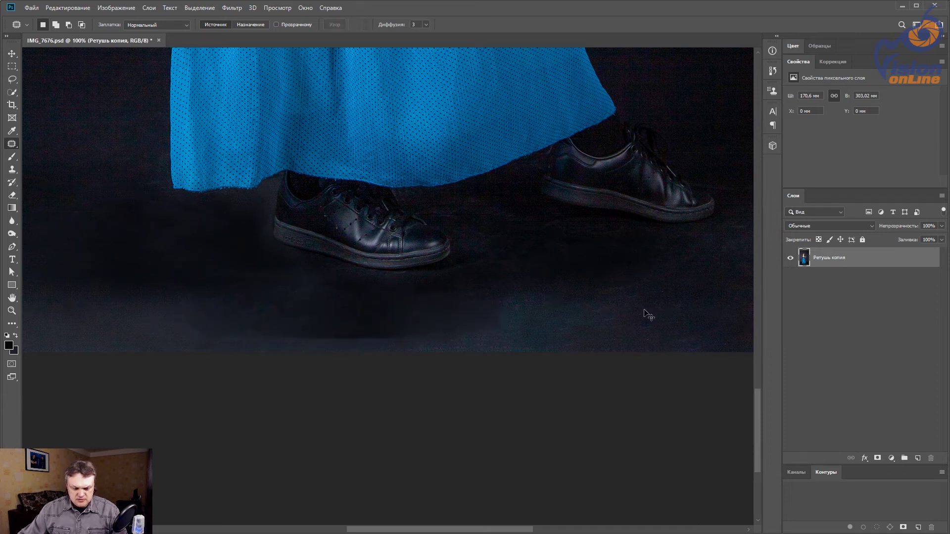
{"action": "key", "text": "ctrl+shift+d"}
{"action": "scroll", "coordinate": [515, 318], "scroll_direction": "down", "scroll_amount": 1}
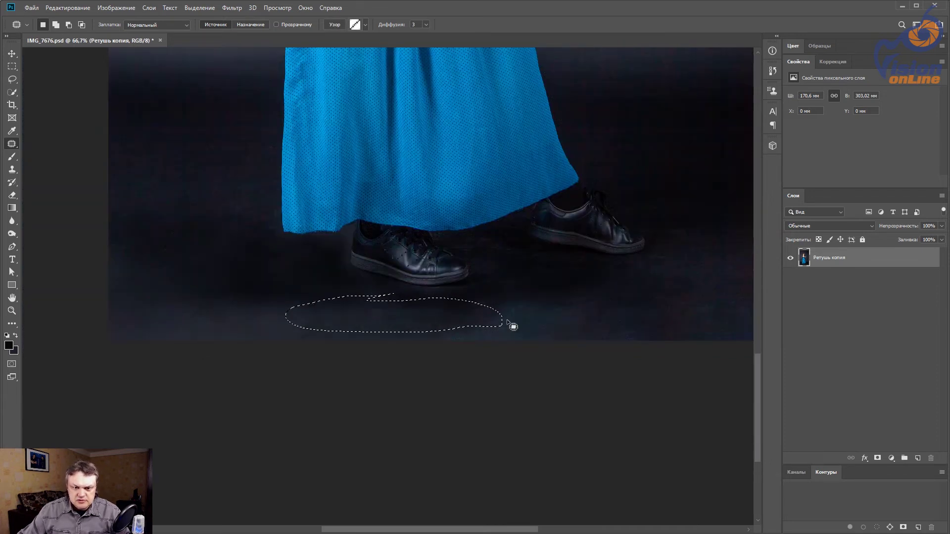
{"action": "key", "text": "ctrl+d"}
{"action": "left_click_drag", "start_coordinate": [560, 322], "coordinate": [471, 323]}
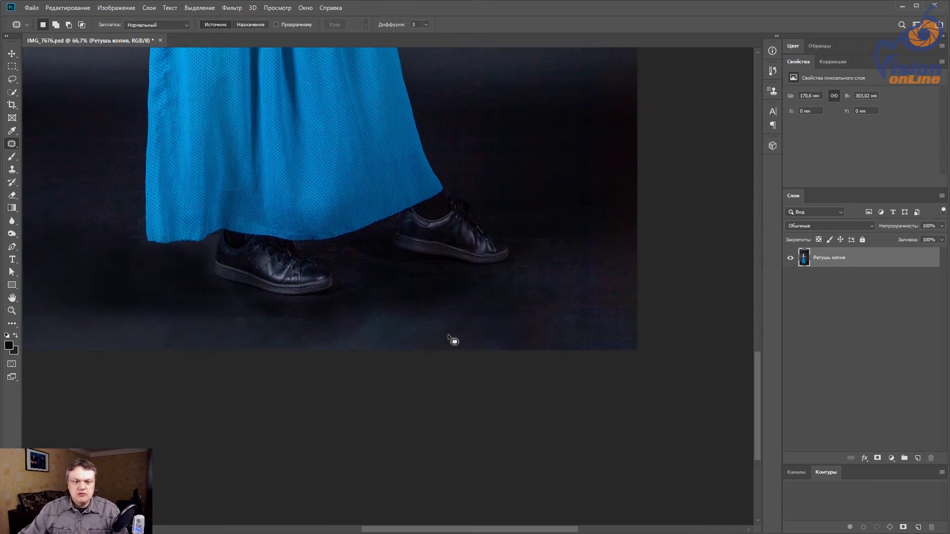
{"action": "left_click_drag", "start_coordinate": [452, 340], "coordinate": [578, 345]}
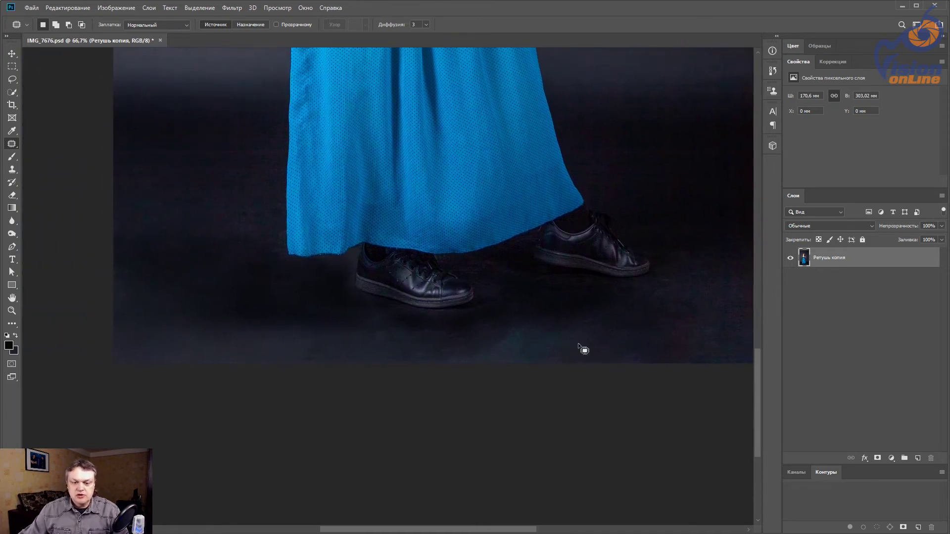
{"action": "scroll", "coordinate": [571, 357], "scroll_direction": "right", "scroll_amount": 2}
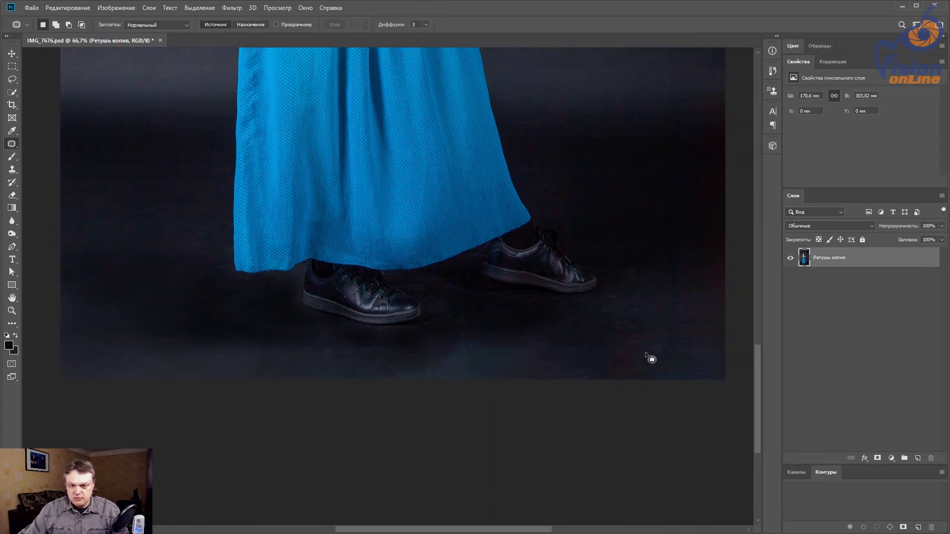
{"action": "key", "text": "ctrl+0"}
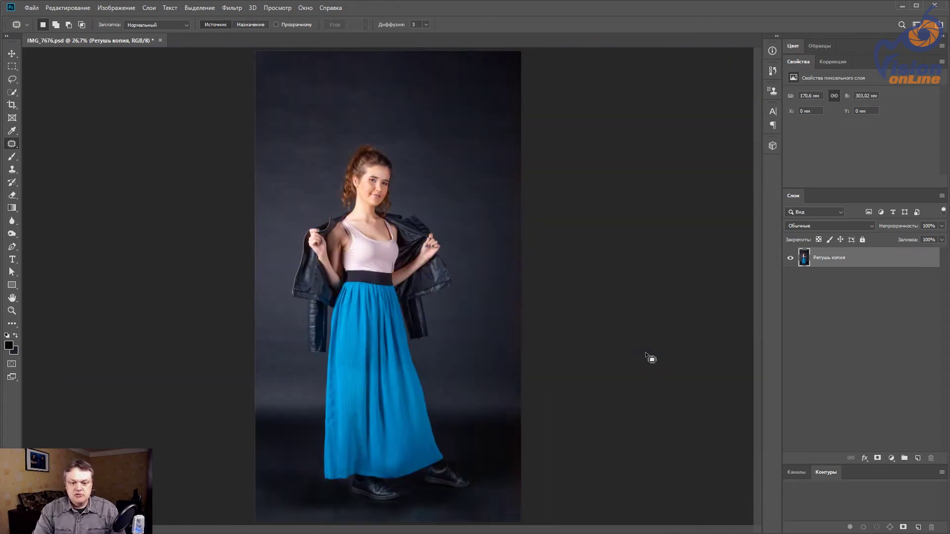
{"action": "scroll", "coordinate": [428, 517], "scroll_direction": "up", "scroll_amount": 2}
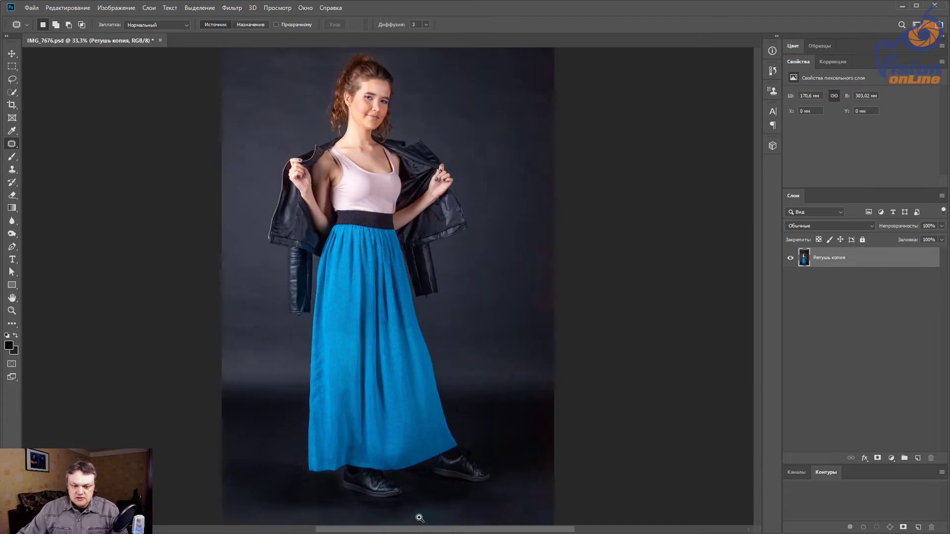
{"action": "left_click_drag", "start_coordinate": [422, 447], "coordinate": [402, 301]}
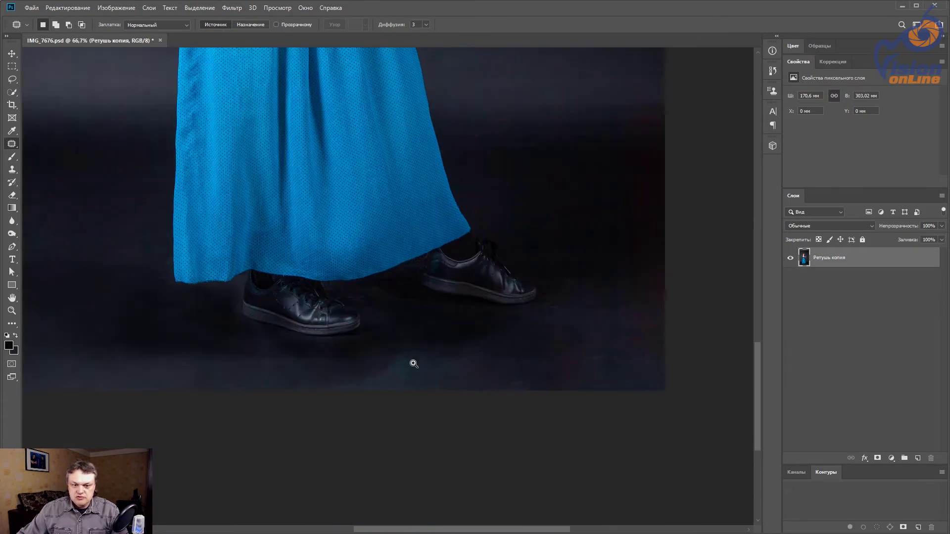
Step: Burn the floor below the shoes with a 150 brush, working across to the left side
{"action": "left_click", "coordinate": [410, 357], "text": "ctrl"}
{"action": "left_click", "coordinate": [11, 234]}
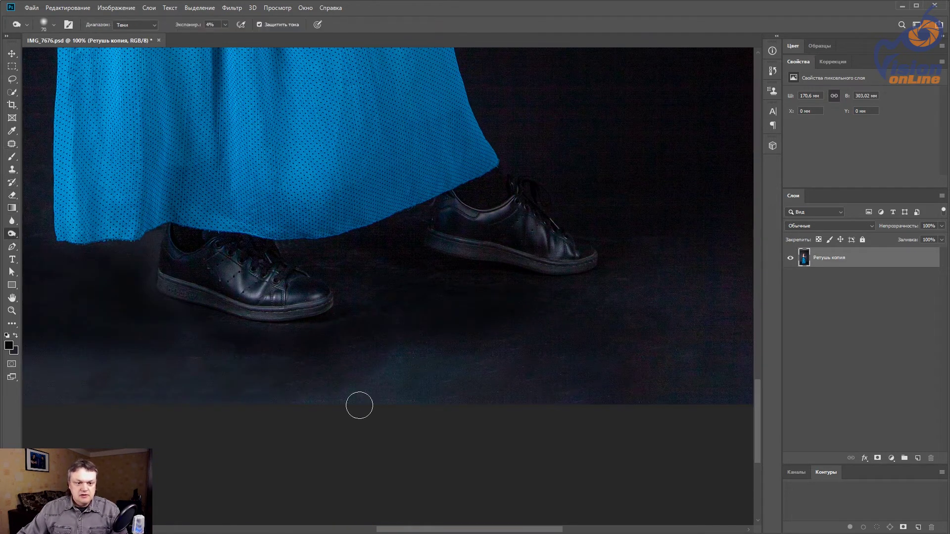
{"action": "key", "text": "bracketright"}
{"action": "key", "text": "bracketright"}
{"action": "key", "text": "bracketright"}
{"action": "key", "text": "bracketright"}
{"action": "key", "text": "bracketright"}
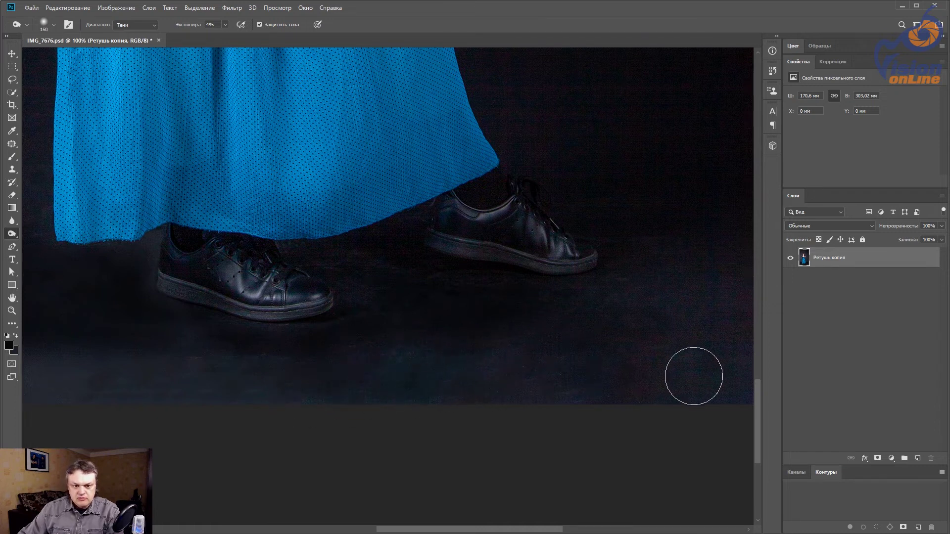
{"action": "scroll", "coordinate": [588, 386], "scroll_direction": "left", "scroll_amount": 5}
{"action": "scroll", "coordinate": [587, 386], "scroll_direction": "left", "scroll_amount": 1}
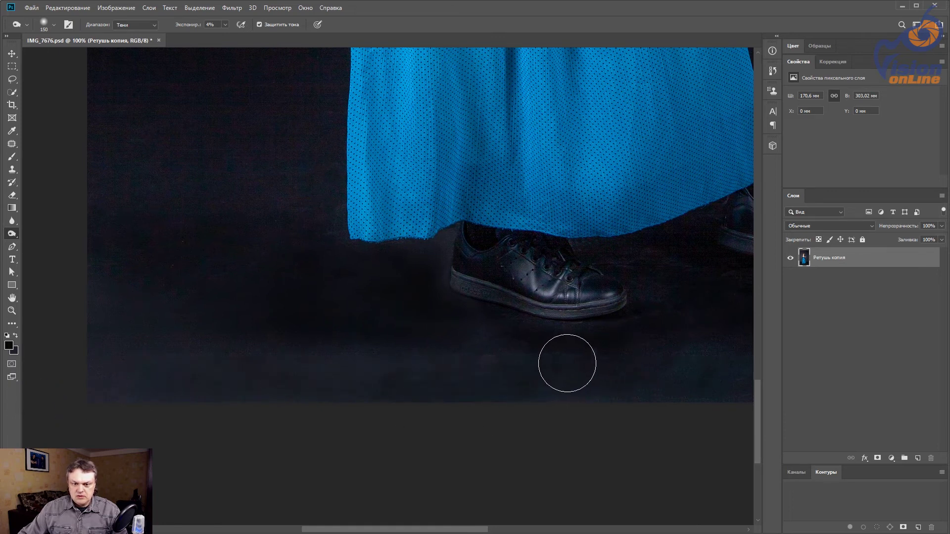
{"action": "left_click_drag", "start_coordinate": [691, 371], "coordinate": [519, 375]}
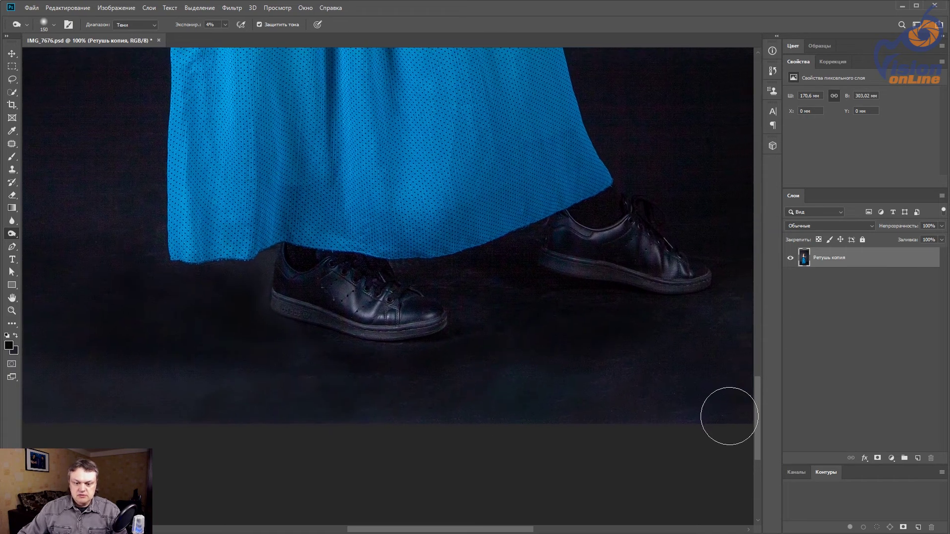
Step: Inspect the skirt hem and shoes, fit the photo, and close IMG_7676.psd
{"action": "key", "text": "ctrl+0"}
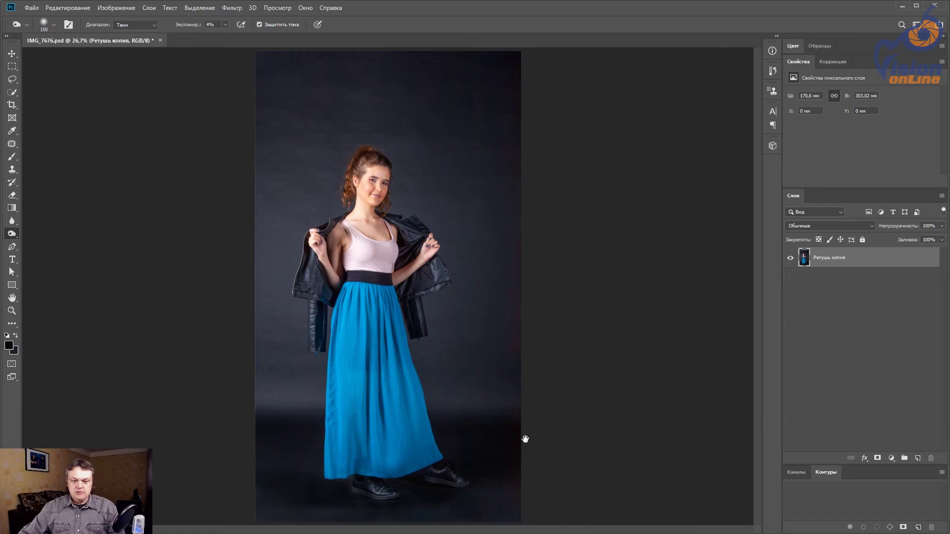
{"action": "left_click", "coordinate": [408, 495]}
{"action": "left_click", "coordinate": [446, 502]}
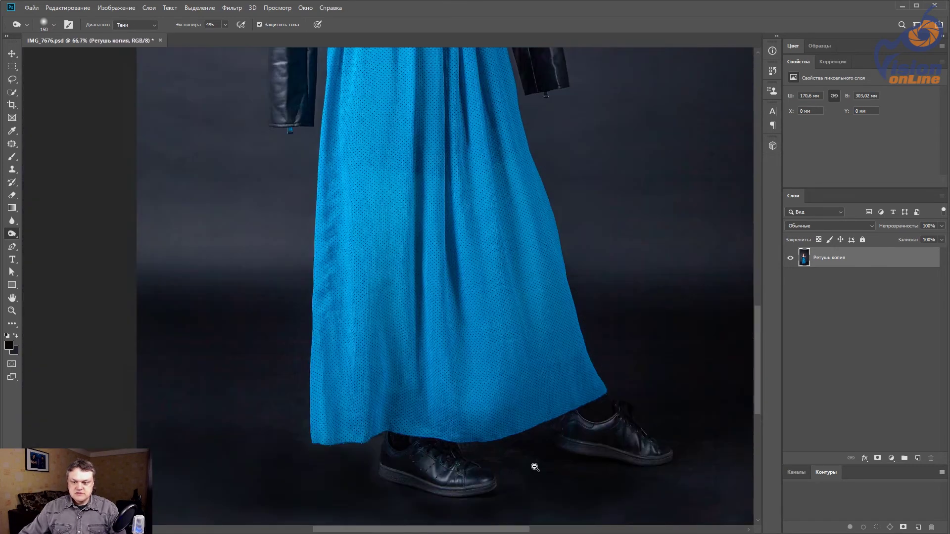
{"action": "left_click", "coordinate": [534, 467], "text": "alt"}
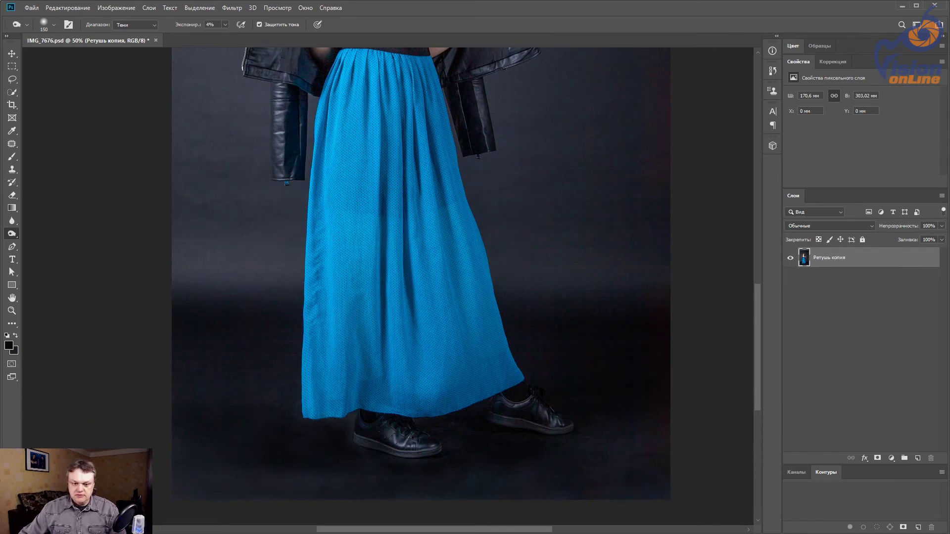
{"action": "key", "text": "ctrl+0"}
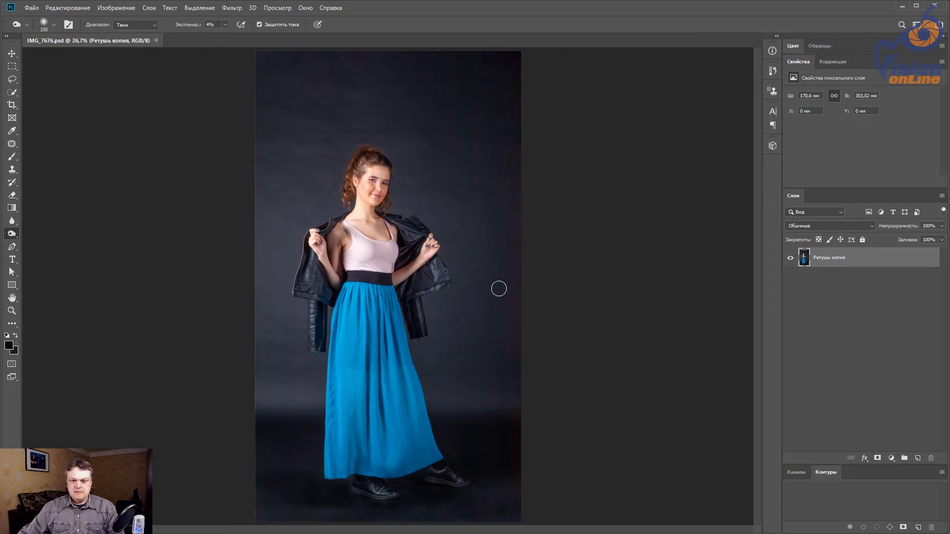
{"action": "key", "text": "ctrl+w"}
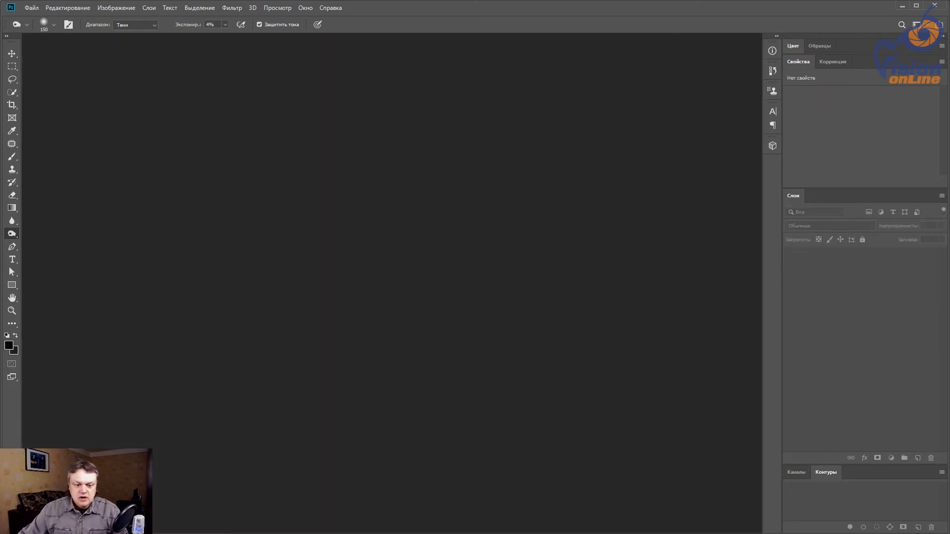
Step: Return to Illustrator and accept updating the modified linked photo
{"action": "key", "text": "alt+Tab"}
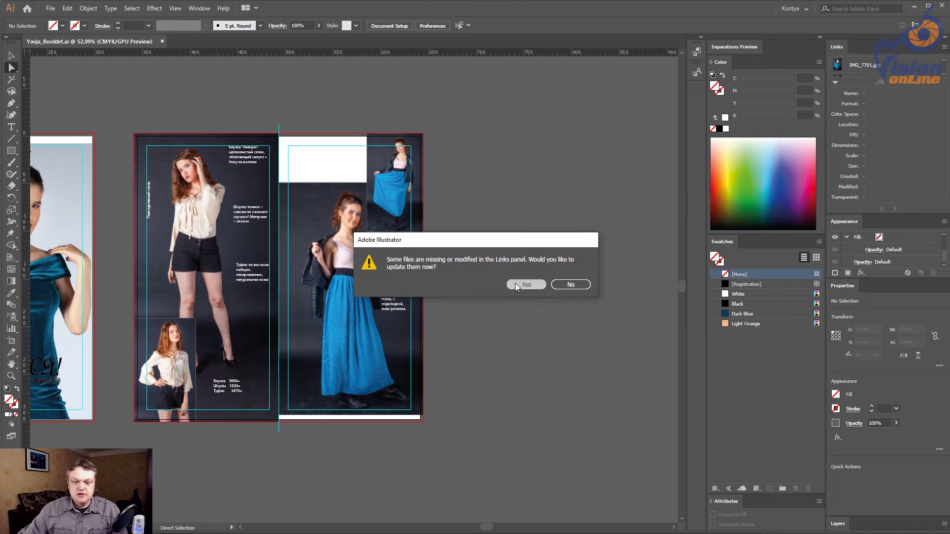
{"action": "left_click", "coordinate": [515, 283]}
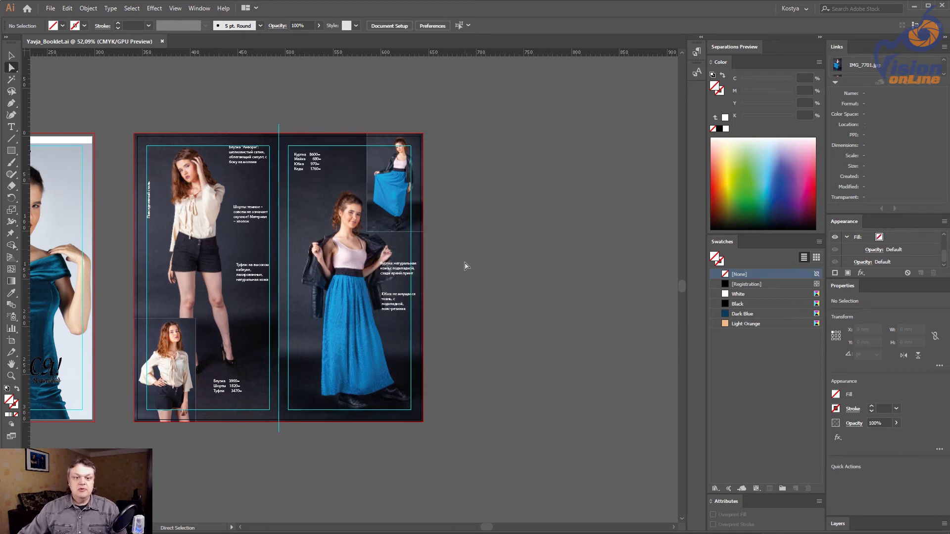
{"action": "scroll", "coordinate": [498, 325], "scroll_direction": "up", "scroll_amount": 3}
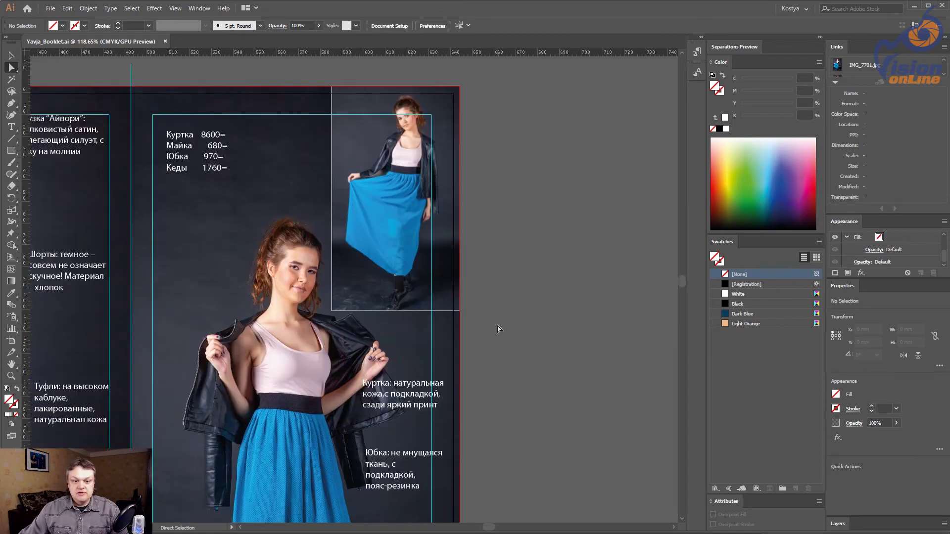
{"action": "scroll", "coordinate": [510, 314], "scroll_direction": "up", "scroll_amount": 2}
Step: Nudge the model photo left so its edge sits flush with the page edge
{"action": "left_click", "coordinate": [430, 322]}
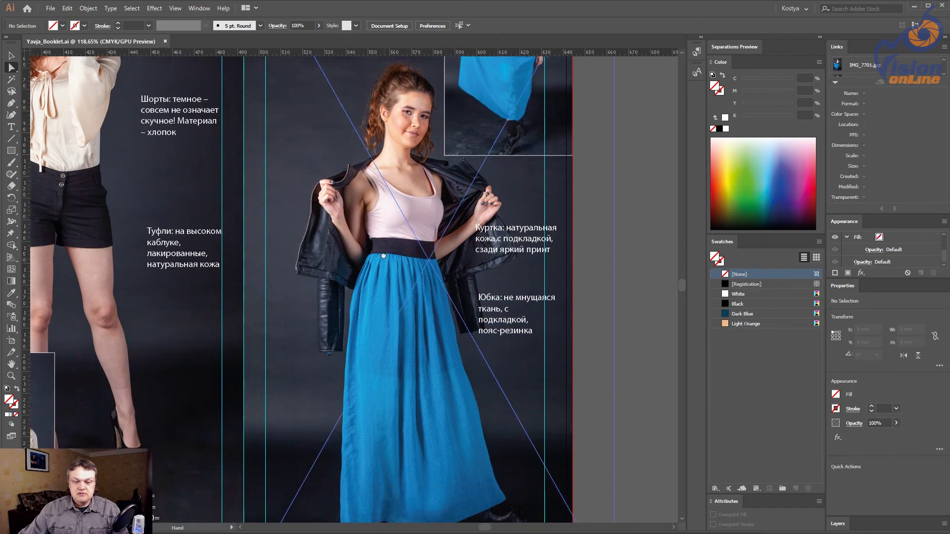
{"action": "scroll", "coordinate": [375, 289], "scroll_direction": "down", "scroll_amount": 3}
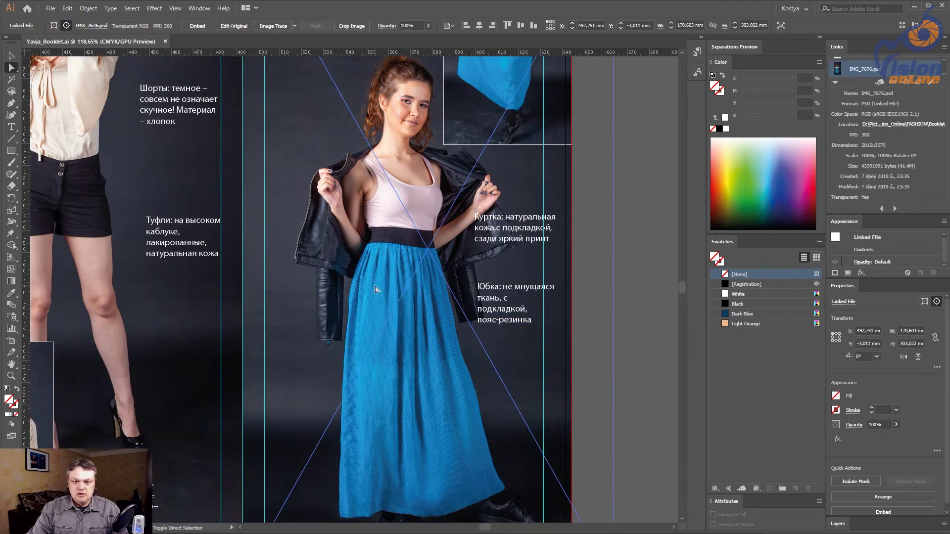
{"action": "key", "text": "shift+Left"}
{"action": "key", "text": "shift+Left"}
{"action": "key", "text": "shift+Left"}
{"action": "key", "text": "shift+Left"}
{"action": "key", "text": "shift+Left"}
{"action": "key", "text": "shift+Left"}
{"action": "key", "text": "shift+Left"}
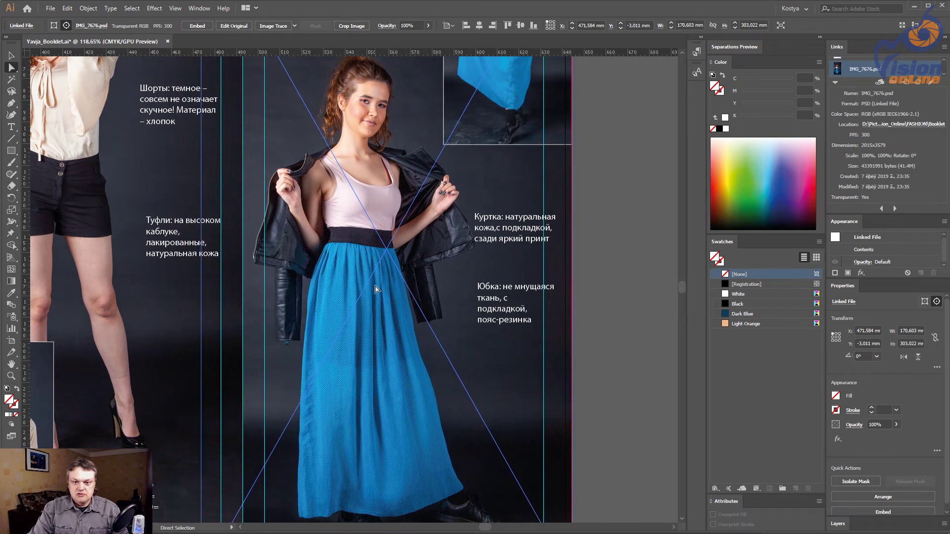
{"action": "scroll", "coordinate": [375, 290], "scroll_direction": "down", "scroll_amount": 5}
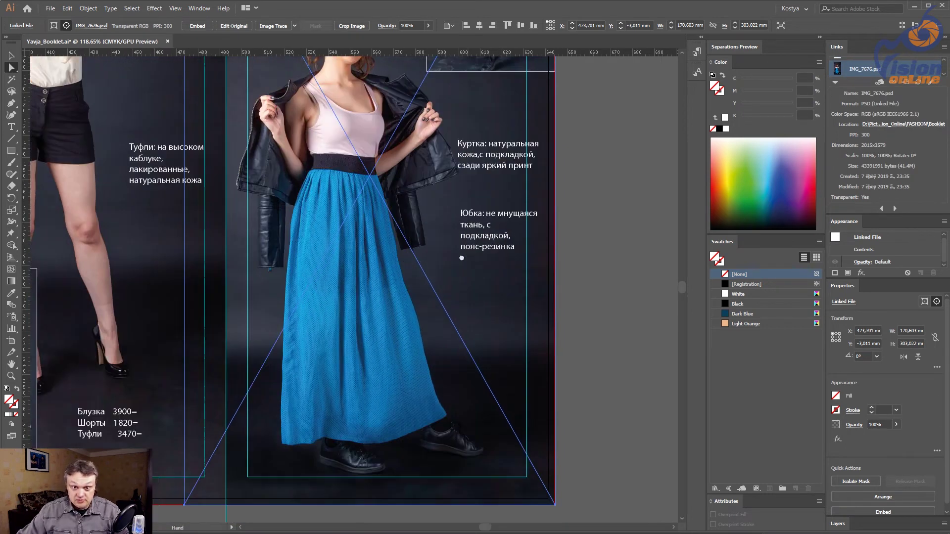
{"action": "scroll", "coordinate": [544, 297], "scroll_direction": "up", "scroll_amount": 10}
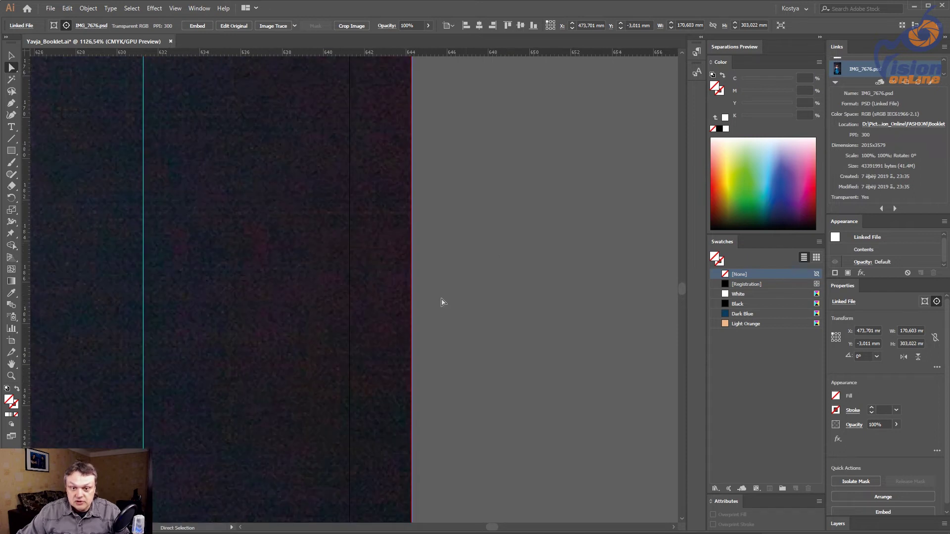
{"action": "left_click_drag", "start_coordinate": [392, 328], "coordinate": [381, 321]}
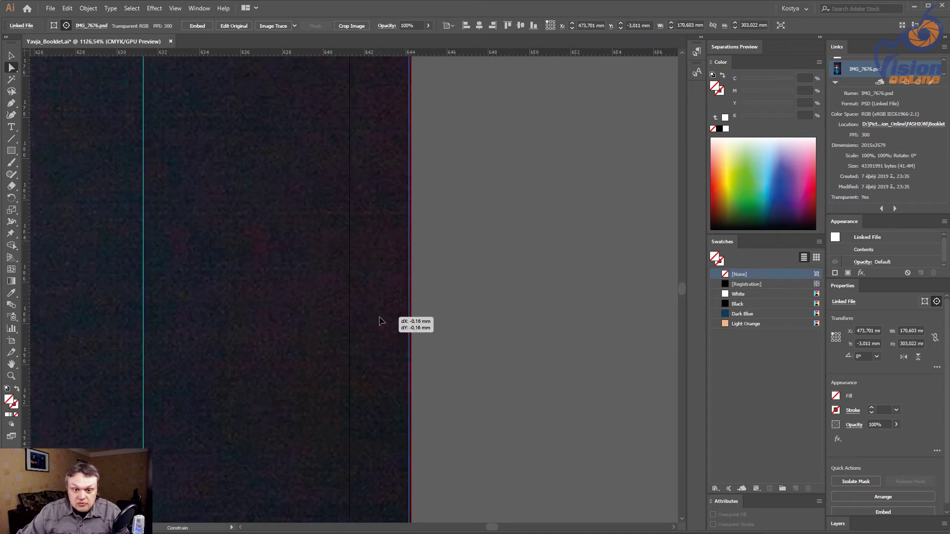
{"action": "left_click", "coordinate": [492, 352]}
Step: Move the Куртка and Юбка captions left beside the model
{"action": "key", "text": "ctrl+minus"}
{"action": "key", "text": "ctrl+minus"}
{"action": "key", "text": "ctrl+minus"}
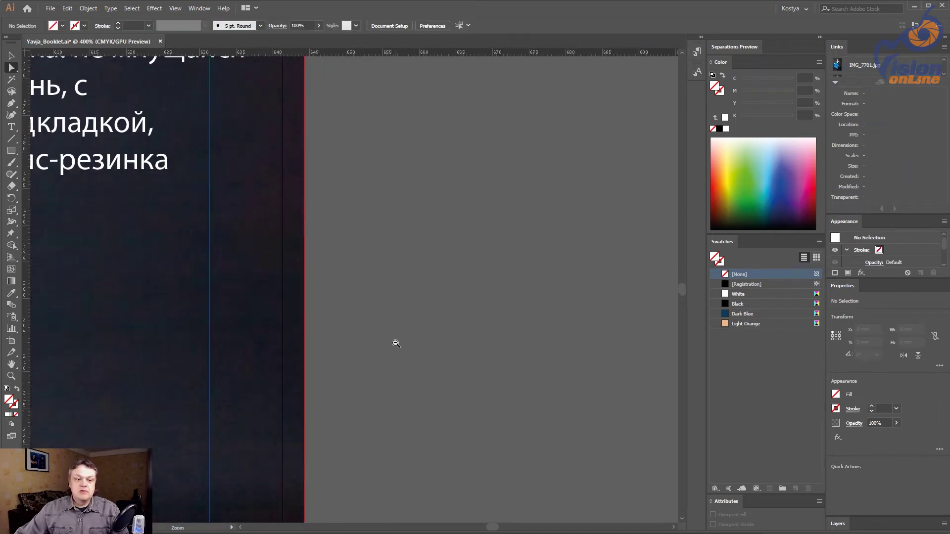
{"action": "key", "text": "ctrl+minus"}
{"action": "key", "text": "ctrl+minus"}
{"action": "key", "text": "ctrl+minus"}
{"action": "scroll", "coordinate": [469, 308], "scroll_direction": "left", "scroll_amount": 3}
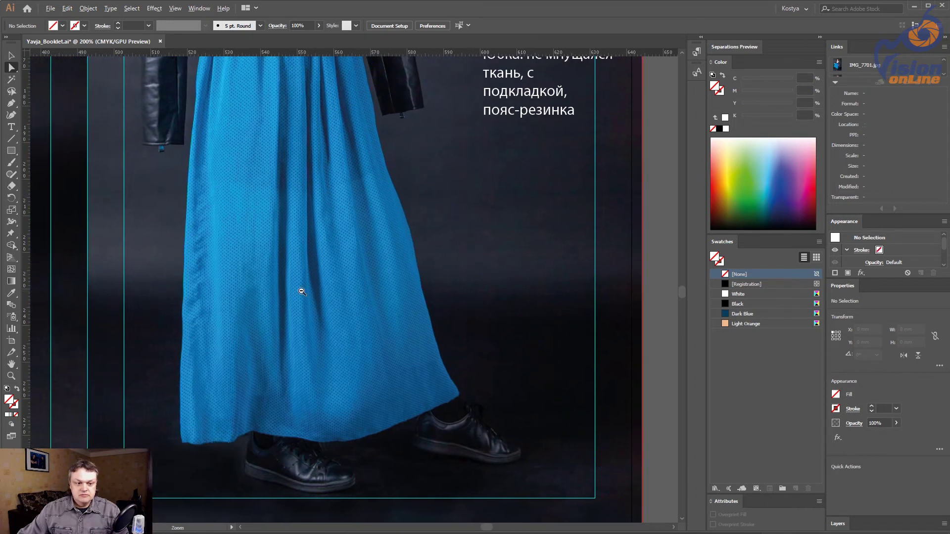
{"action": "scroll", "coordinate": [302, 287], "scroll_direction": "up", "scroll_amount": 2}
{"action": "key", "text": "ctrl+minus"}
{"action": "key", "text": "ctrl+minus"}
{"action": "key", "text": "ctrl+plus"}
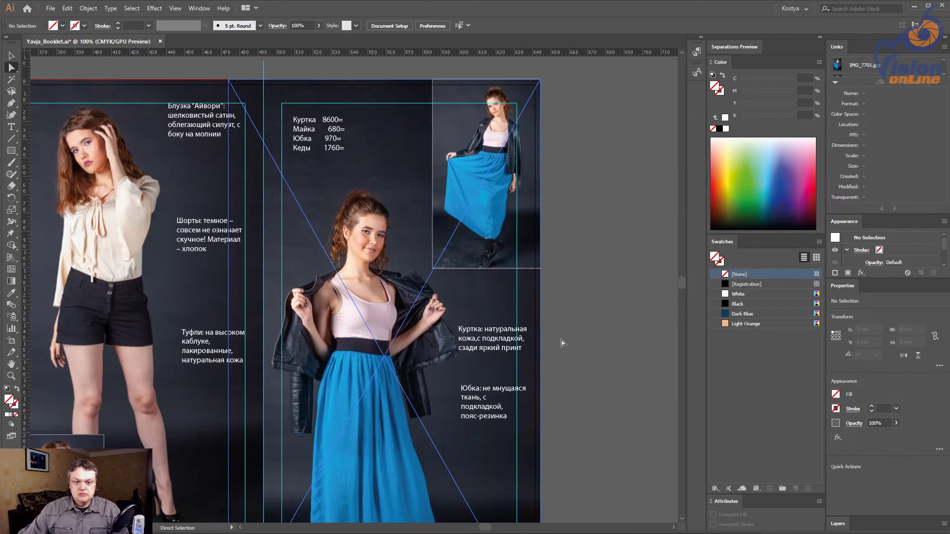
{"action": "left_click_drag", "start_coordinate": [586, 332], "coordinate": [583, 271]}
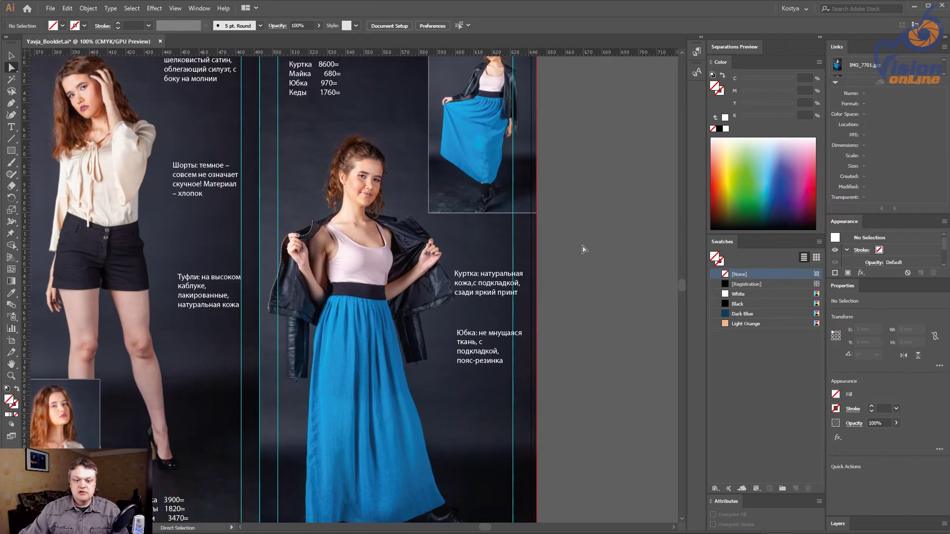
{"action": "left_click", "coordinate": [12, 56]}
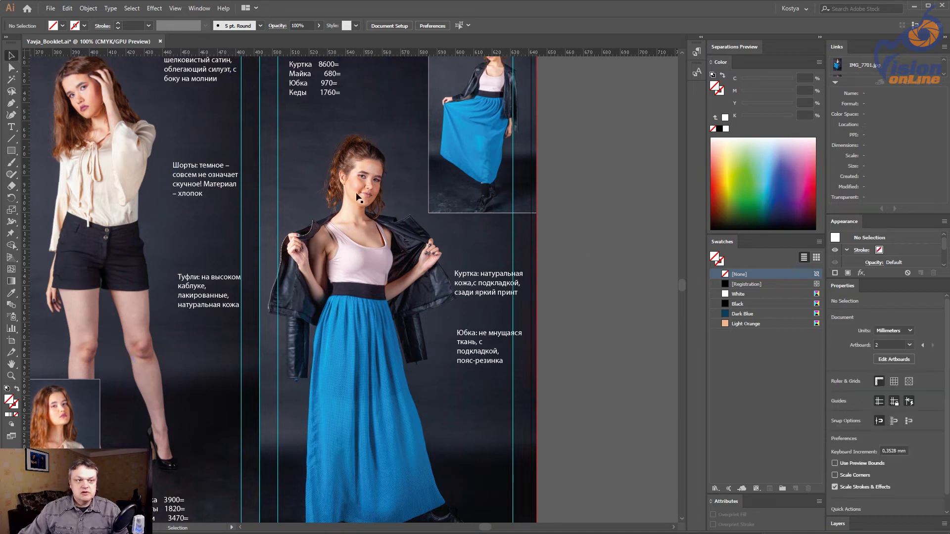
{"action": "left_click_drag", "start_coordinate": [478, 289], "coordinate": [468, 255]}
{"action": "left_click_drag", "start_coordinate": [488, 353], "coordinate": [477, 391]}
{"action": "left_click_drag", "start_coordinate": [465, 264], "coordinate": [464, 292]}
{"action": "left_click", "coordinate": [464, 268]}
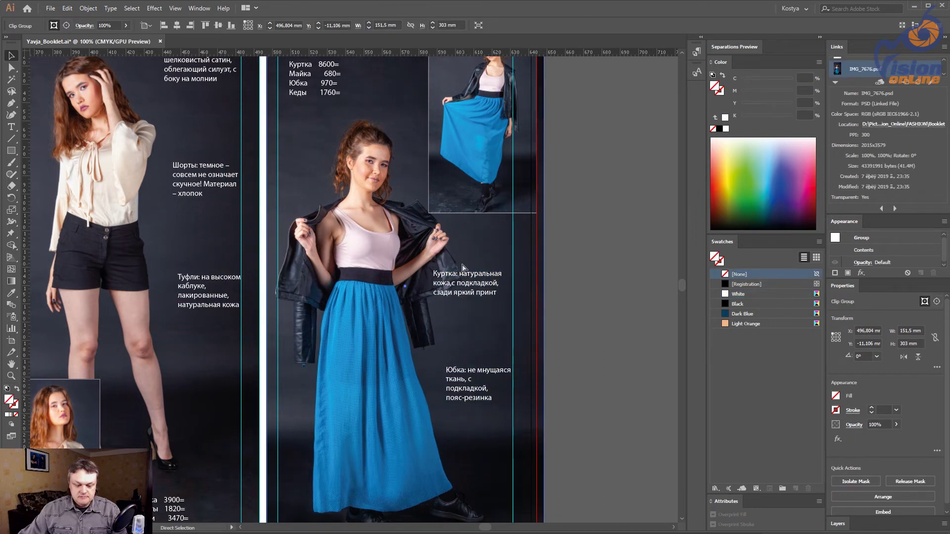
Step: Undo the photo shift and resize the Куртка and Юбка caption frames so their text rewraps
{"action": "key", "text": "ctrl+z"}
{"action": "left_click", "coordinate": [567, 281]}
{"action": "left_click", "coordinate": [435, 275]}
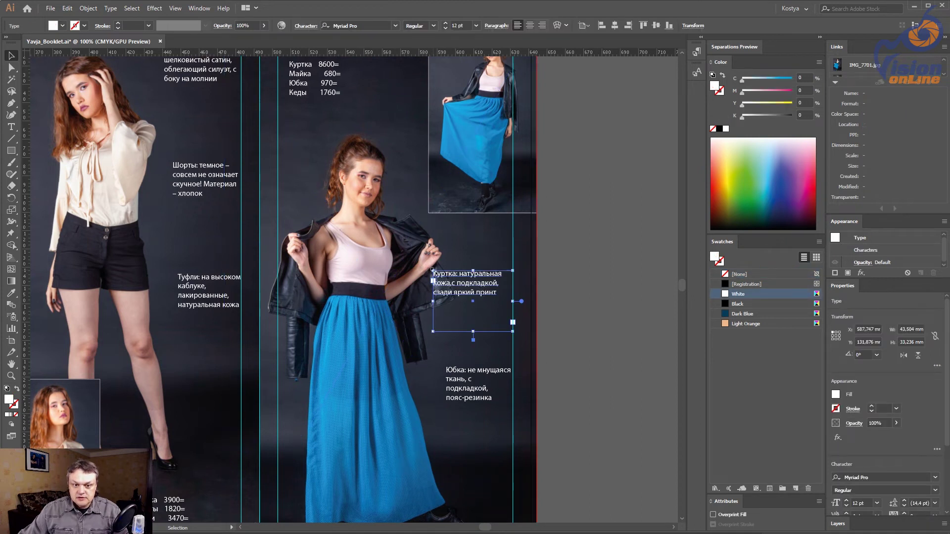
{"action": "left_click_drag", "start_coordinate": [432, 271], "coordinate": [451, 260]}
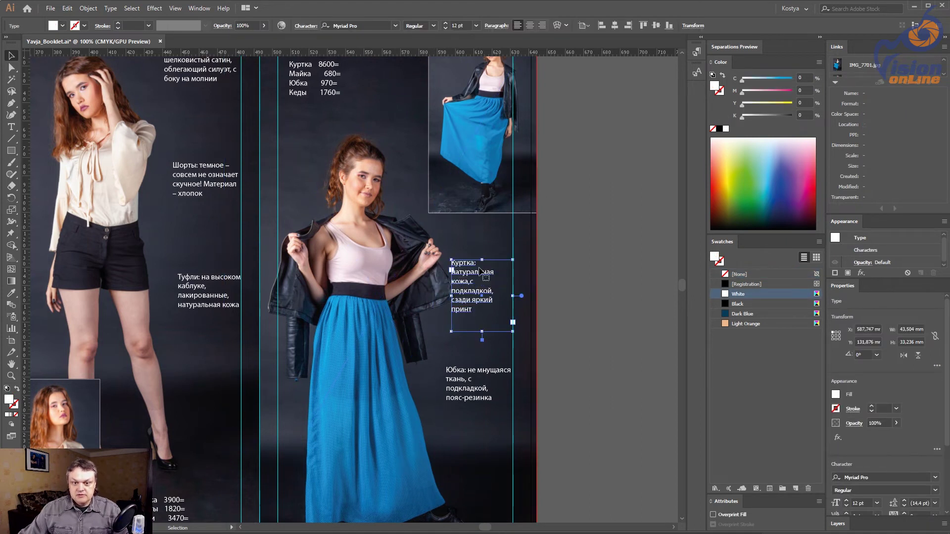
{"action": "left_click", "coordinate": [475, 381]}
{"action": "left_click_drag", "start_coordinate": [450, 423], "coordinate": [446, 450]}
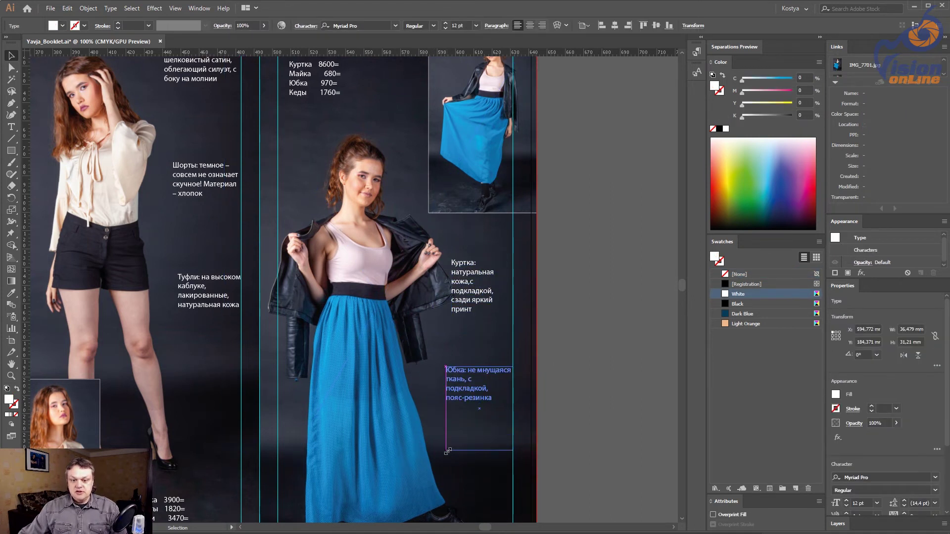
{"action": "left_click", "coordinate": [480, 342]}
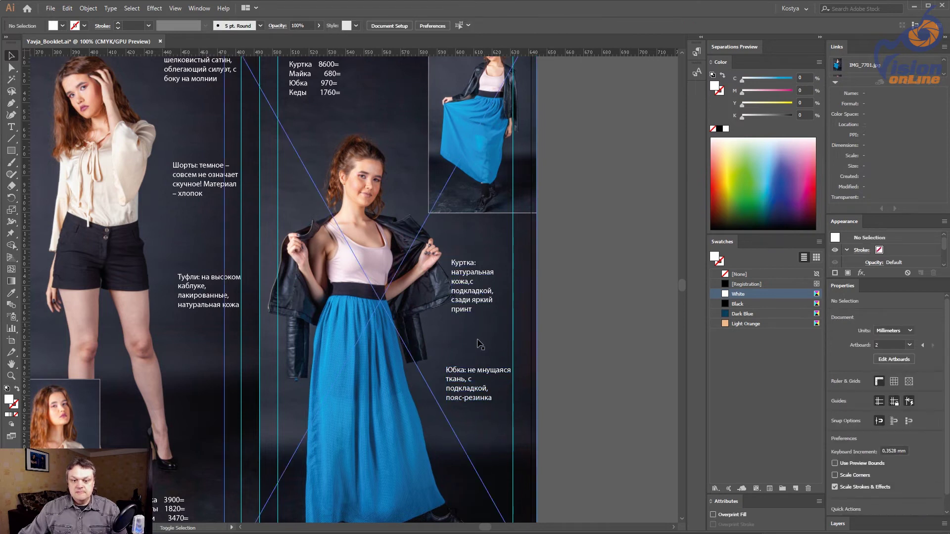
Step: Make the Куртка price list frame wider and shorter
{"action": "left_click_drag", "start_coordinate": [591, 316], "coordinate": [599, 361]}
{"action": "left_click", "coordinate": [307, 117]}
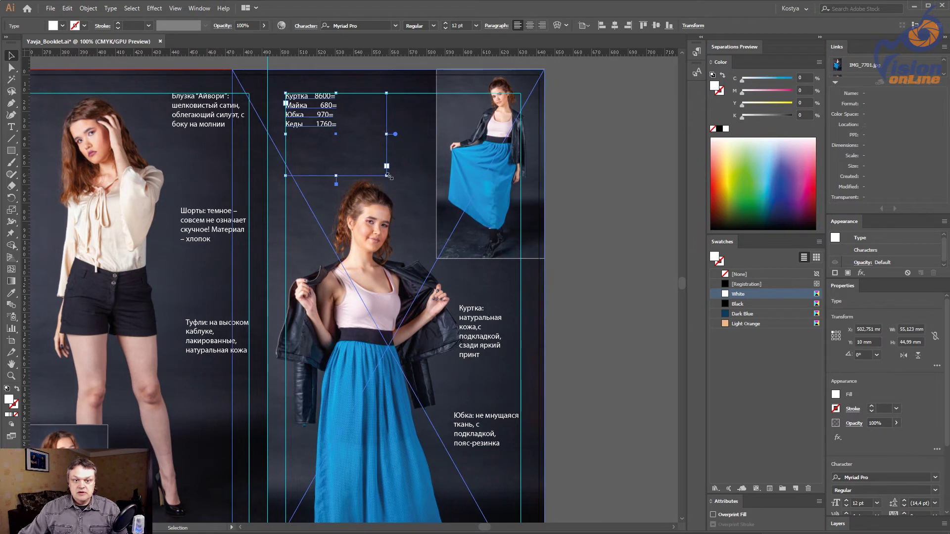
{"action": "left_click_drag", "start_coordinate": [387, 176], "coordinate": [419, 168]}
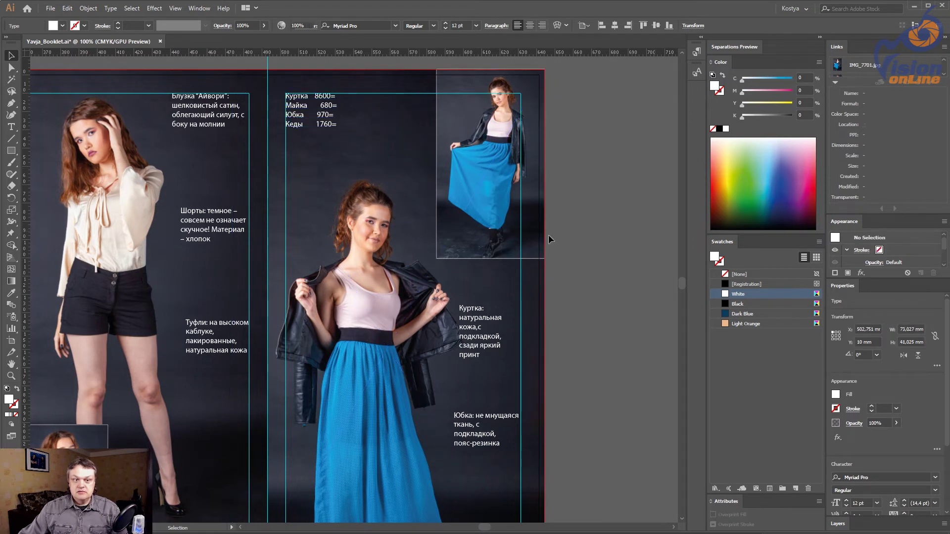
{"action": "left_click", "coordinate": [207, 113]}
{"action": "left_click_drag", "start_coordinate": [499, 326], "coordinate": [493, 160]}
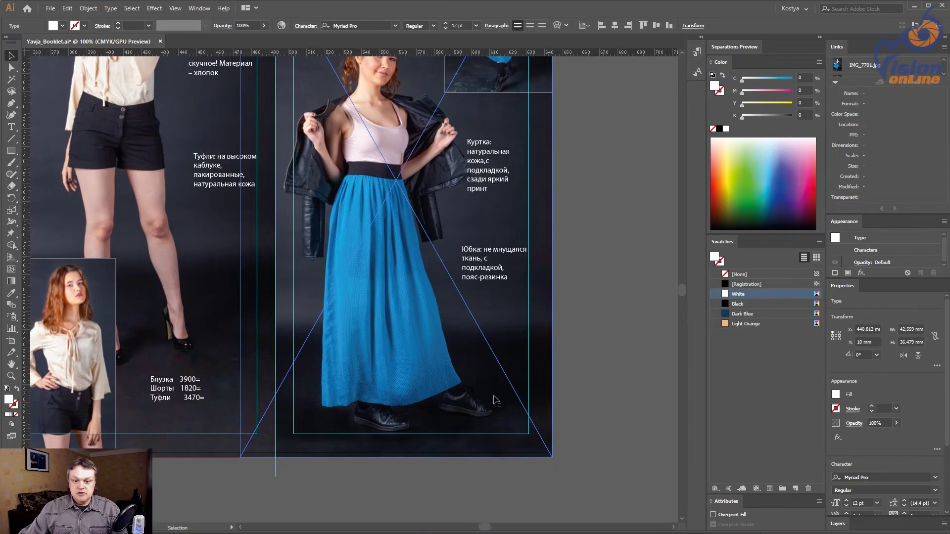
{"action": "left_click", "coordinate": [607, 420]}
{"action": "left_click", "coordinate": [649, 375]}
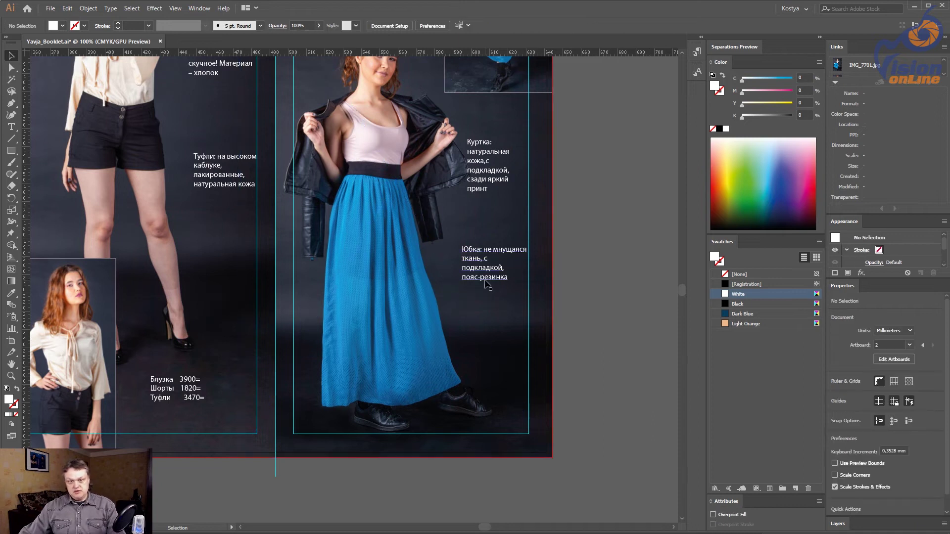
Step: Select the bottom-left price list frame and zoom out to view the whole spread
{"action": "scroll", "coordinate": [622, 286], "scroll_direction": "up", "scroll_amount": 1}
{"action": "scroll", "coordinate": [622, 286], "scroll_direction": "left", "scroll_amount": 1}
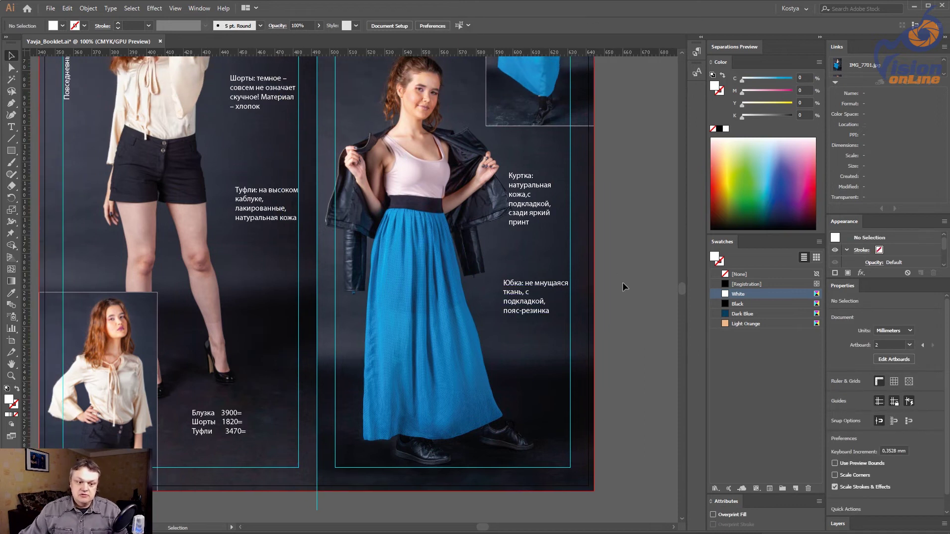
{"action": "left_click", "coordinate": [256, 413]}
{"action": "scroll", "coordinate": [85, 190], "scroll_direction": "up", "scroll_amount": 2}
{"action": "scroll", "coordinate": [85, 190], "scroll_direction": "left", "scroll_amount": 2}
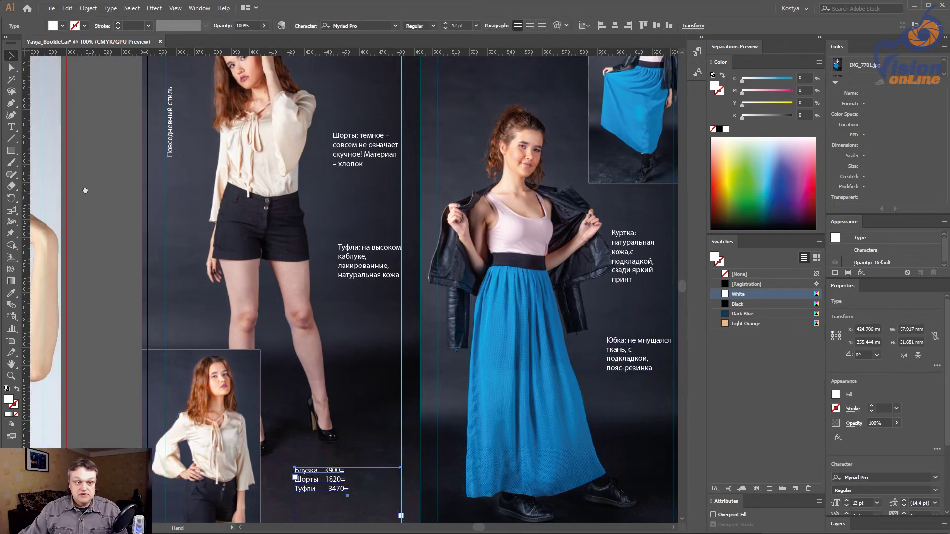
{"action": "scroll", "coordinate": [85, 190], "scroll_direction": "left", "scroll_amount": 2}
{"action": "scroll", "coordinate": [346, 287], "scroll_direction": "right", "scroll_amount": 5}
{"action": "key", "text": "ctrl+minus"}
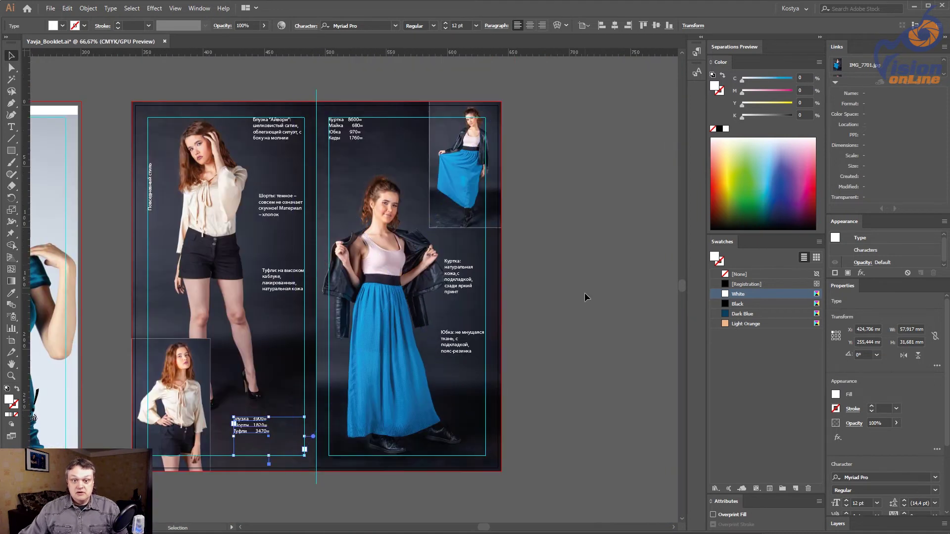
Step: Save the booklet, then zoom in and select the small skirt photo to check its link
{"action": "key", "text": "ctrl+shift+a"}
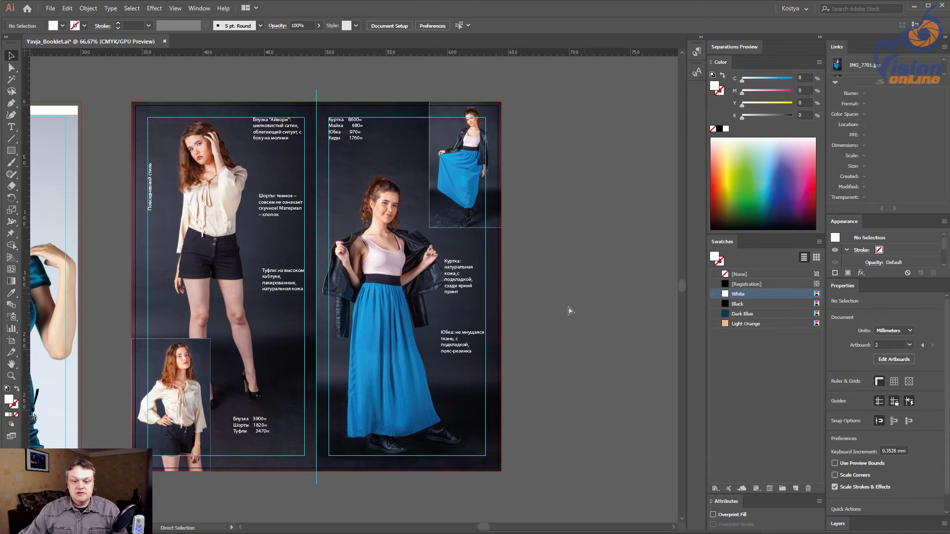
{"action": "key", "text": "ctrl+s"}
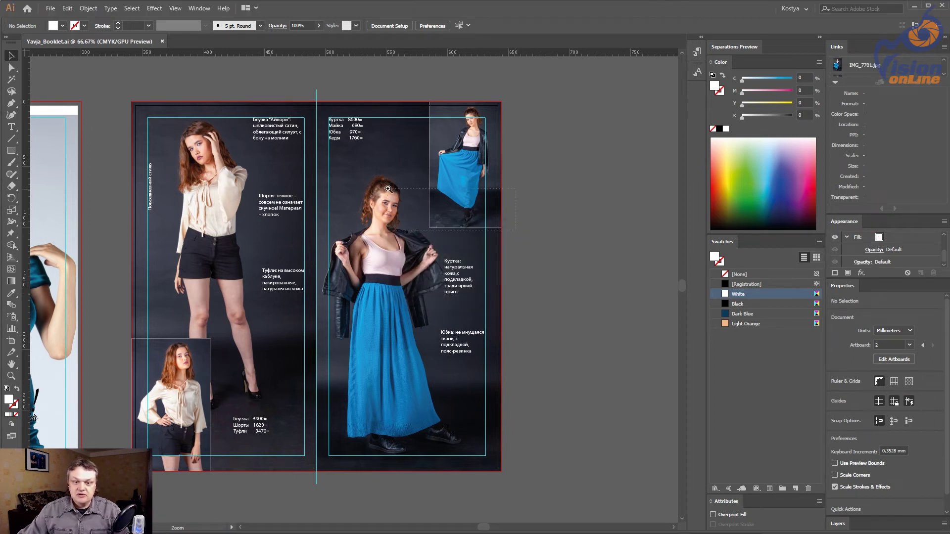
{"action": "left_click_drag", "start_coordinate": [388, 189], "coordinate": [387, 188]}
{"action": "left_click", "coordinate": [412, 266], "text": "alt"}
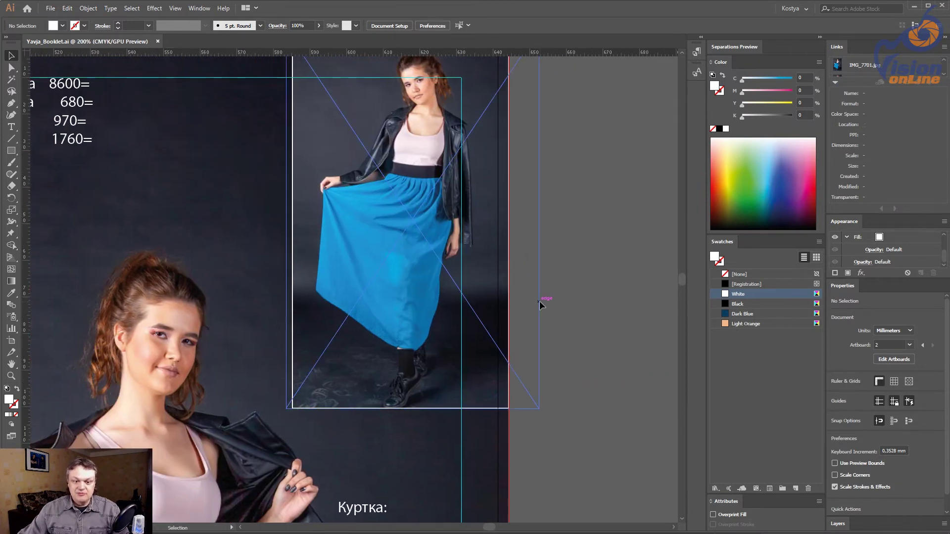
{"action": "key", "text": "ctrl+minus"}
{"action": "scroll", "coordinate": [503, 264], "scroll_direction": "up", "scroll_amount": 2}
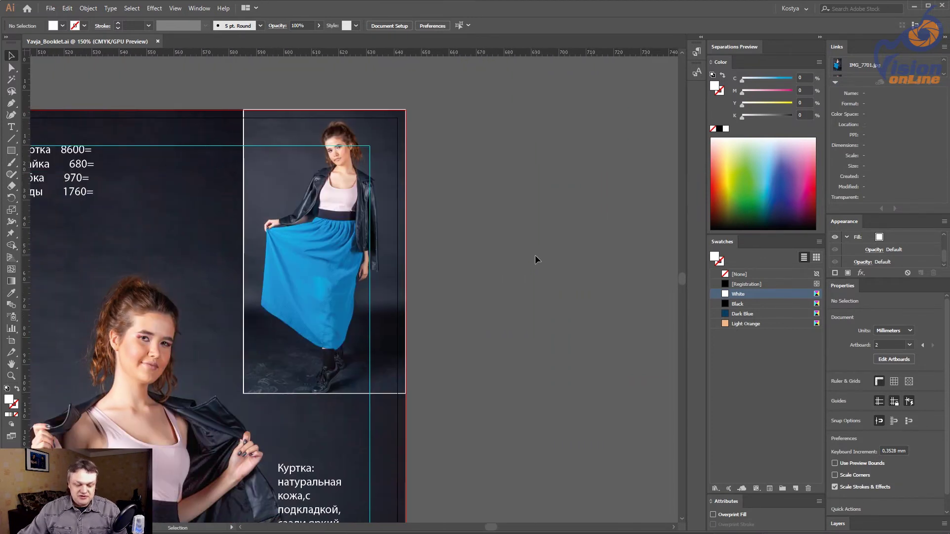
{"action": "key", "text": "a"}
{"action": "left_click", "coordinate": [345, 215]}
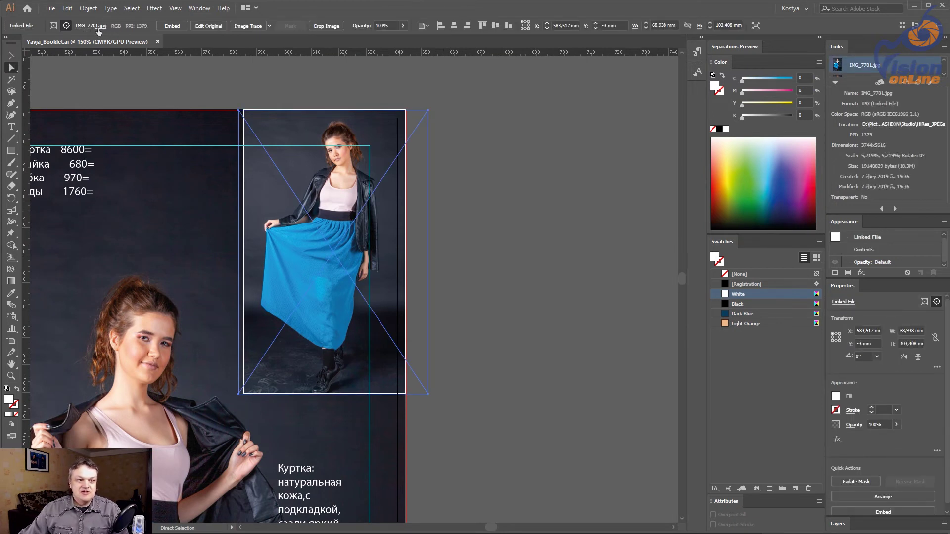
{"action": "left_click", "coordinate": [516, 188]}
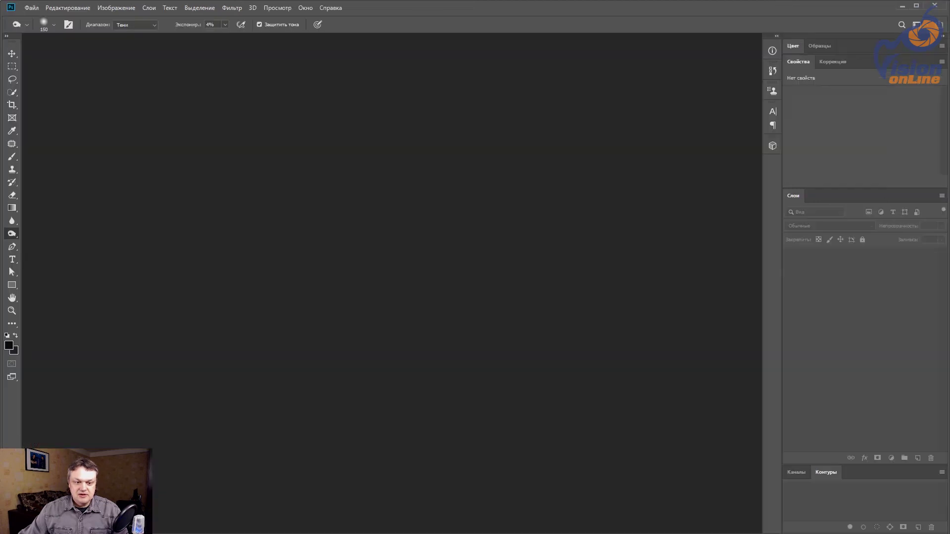
Step: Open IMG_7701.jpg from the HiRes_JPEGs folder with Ctrl+O
{"action": "key", "text": "ctrl+o"}
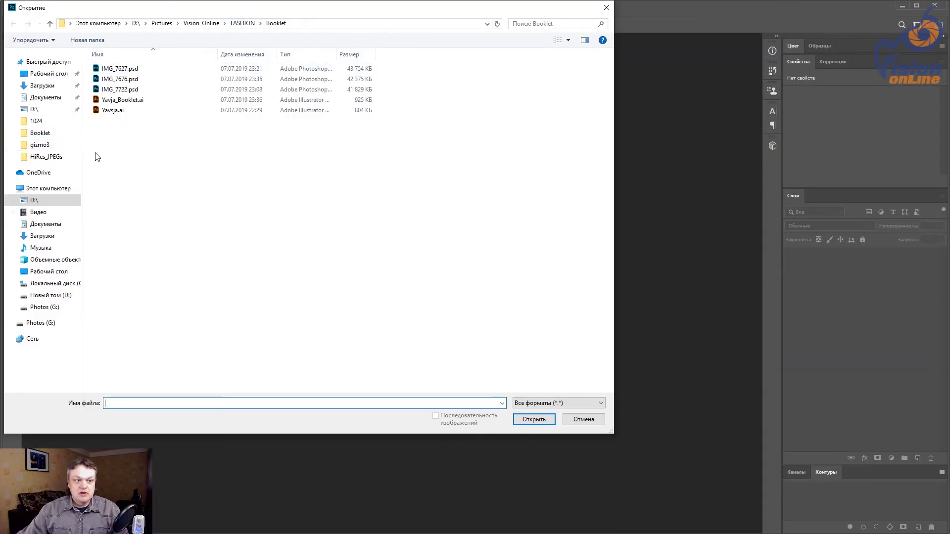
{"action": "left_click", "coordinate": [54, 157]}
{"action": "scroll", "coordinate": [422, 246], "scroll_direction": "down", "scroll_amount": 2}
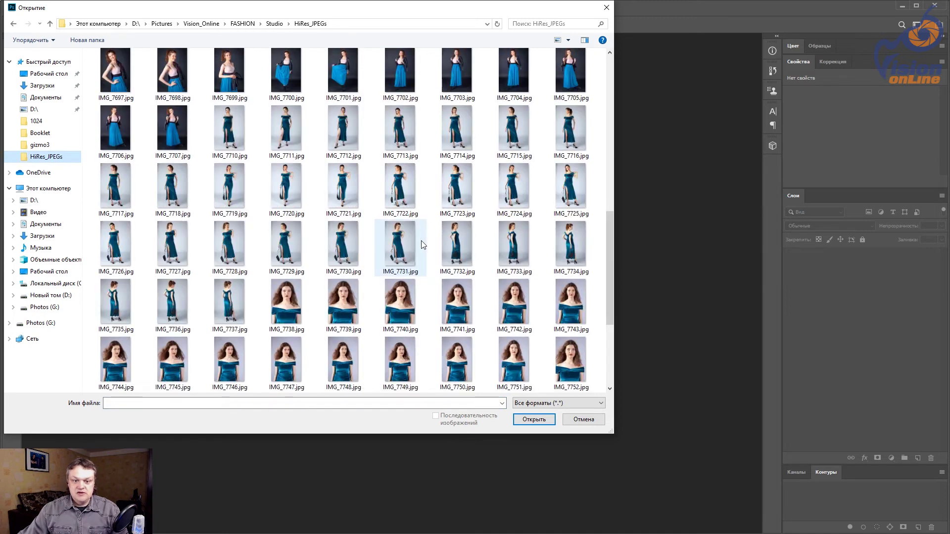
{"action": "scroll", "coordinate": [423, 245], "scroll_direction": "up", "scroll_amount": 2}
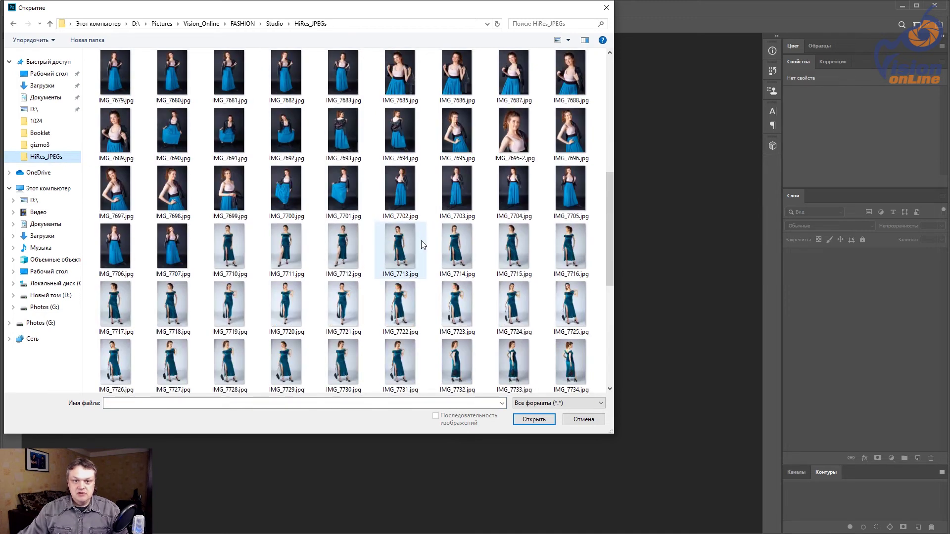
{"action": "double_click", "coordinate": [350, 201]}
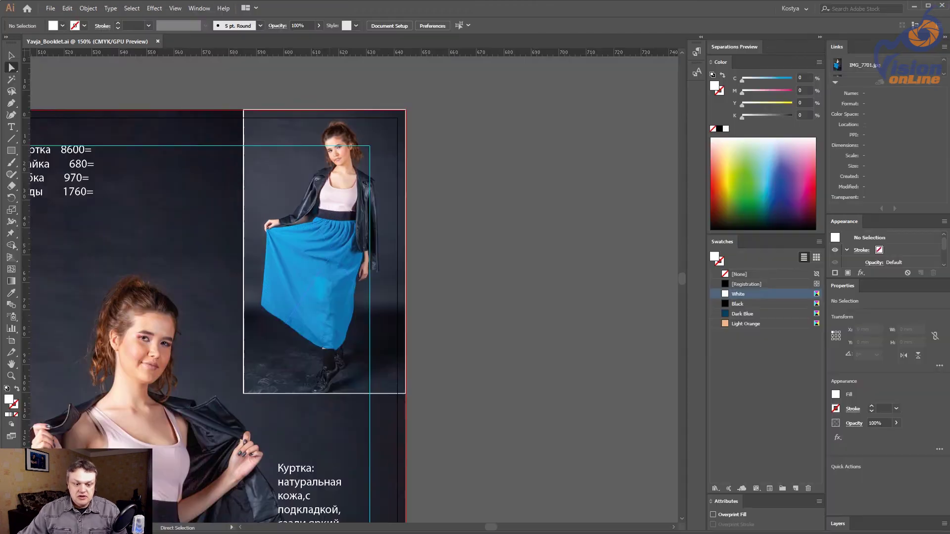
Step: Select the placed skirt photo and copy its 103,408 mm height from the control bar
{"action": "left_click", "coordinate": [341, 176]}
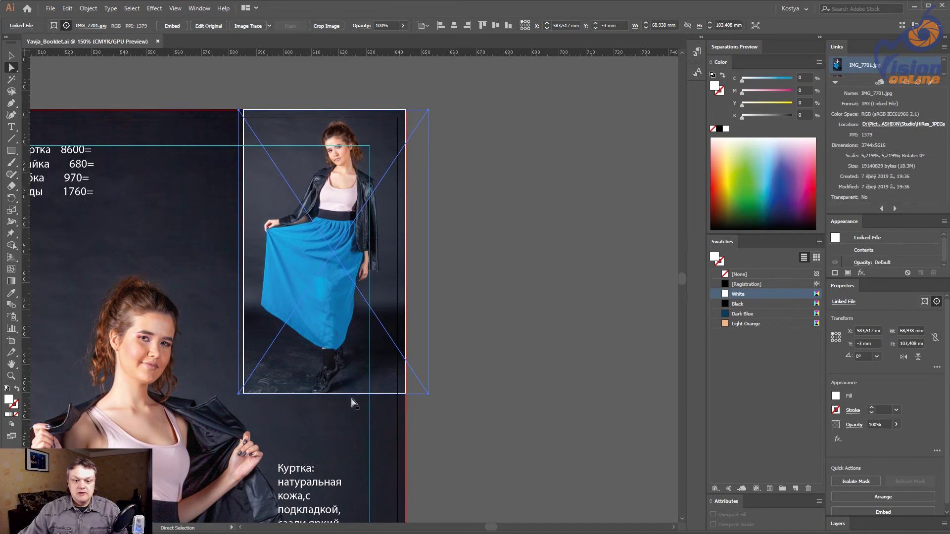
{"action": "double_click", "coordinate": [721, 24]}
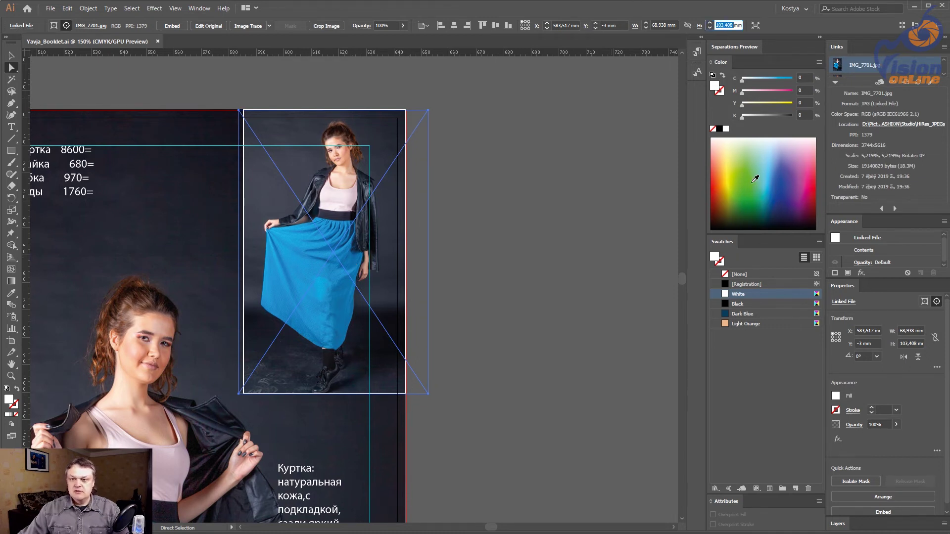
{"action": "left_click", "coordinate": [522, 277]}
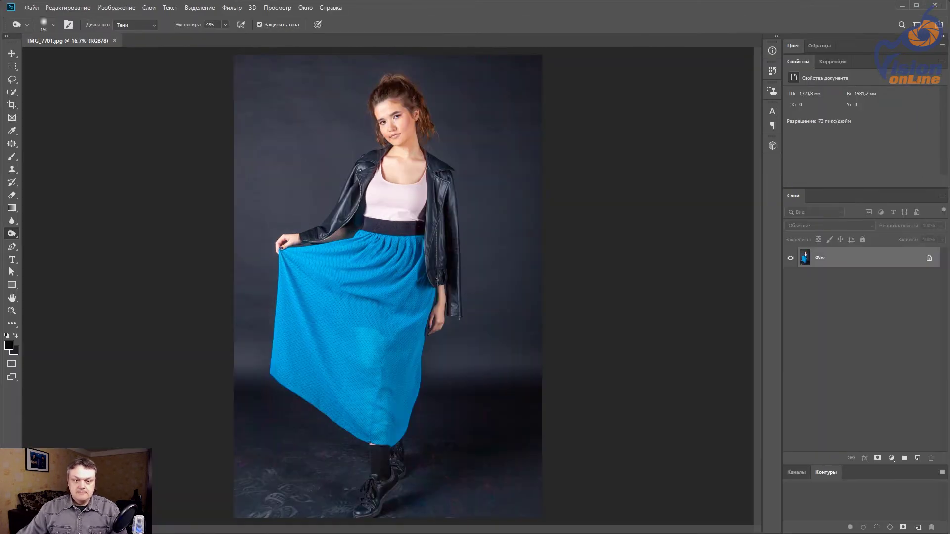
Step: Resize the photo to 300 ppi with a height of 103,38 mm and fit it to the window
{"action": "key", "text": "ctrl+alt+i"}
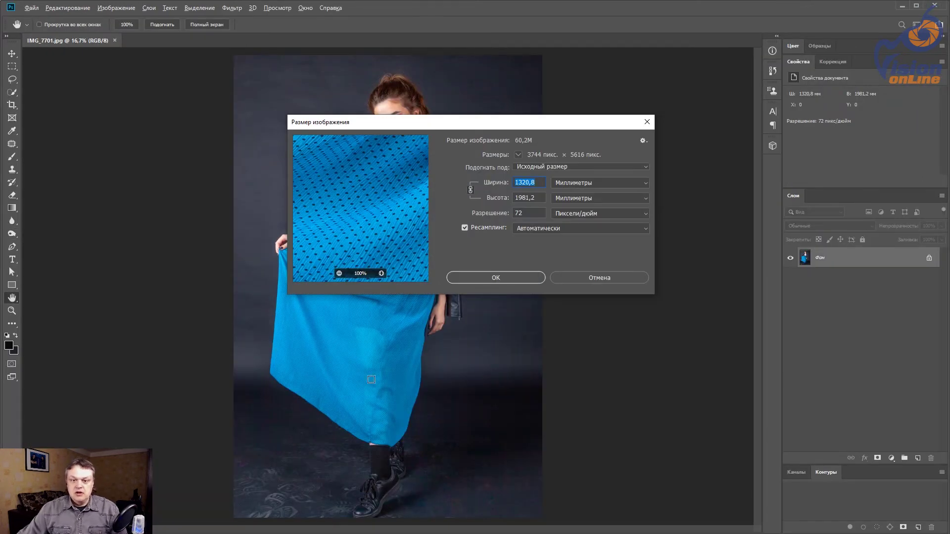
{"action": "key", "text": "Tab"}
{"action": "key", "text": "Tab"}
{"action": "type", "text": "300"}
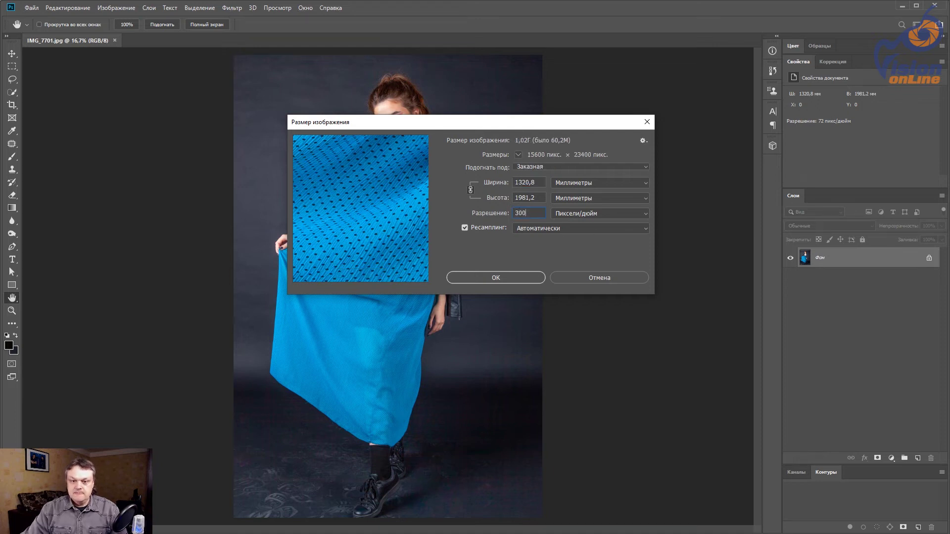
{"action": "type", "text": "103,38"}
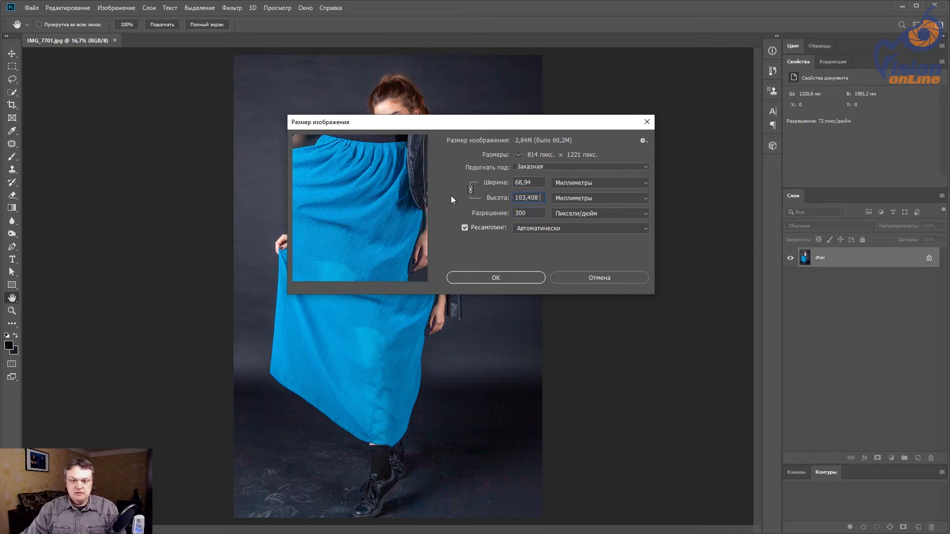
{"action": "key", "text": "Return"}
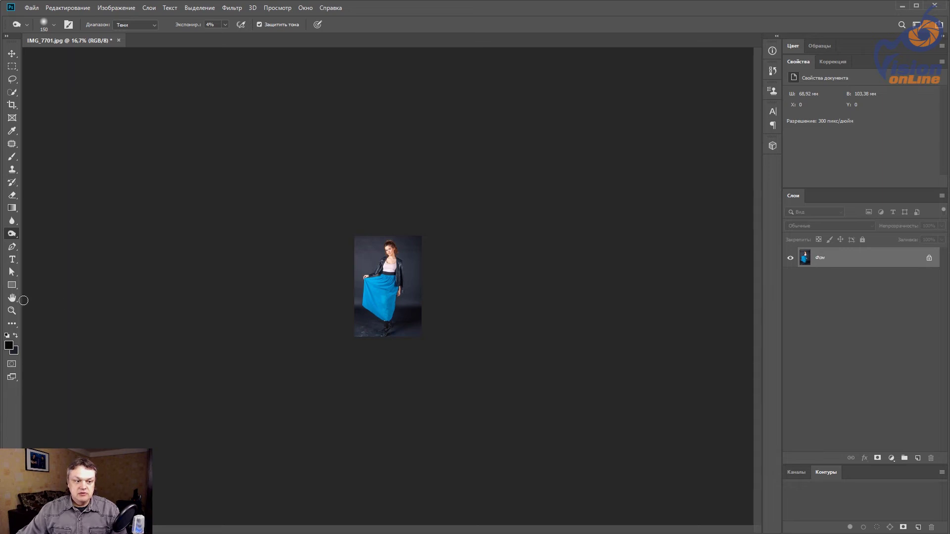
{"action": "double_click", "coordinate": [13, 298]}
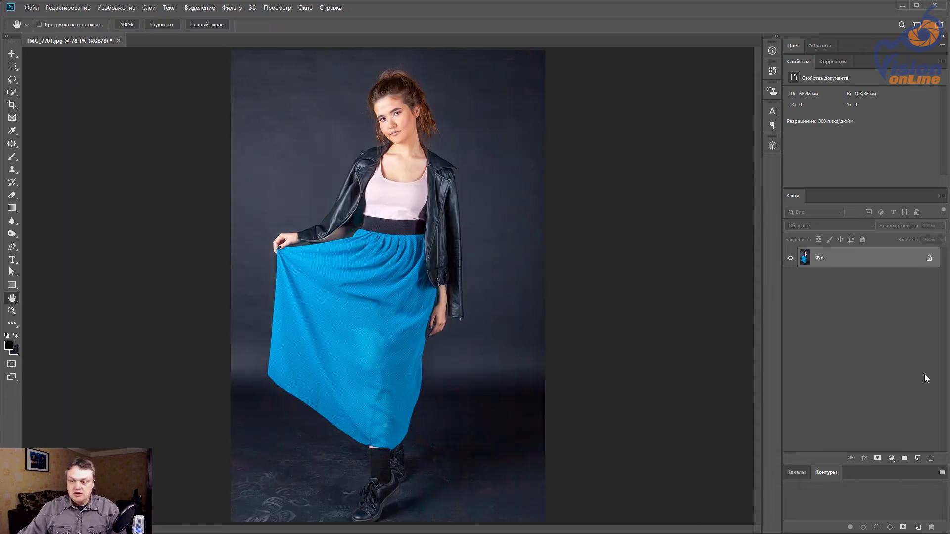
Step: Unlock the background layer and save the photo as IMG_7701.psd in the Booklet folder
{"action": "left_click", "coordinate": [928, 258]}
{"action": "key", "text": "ctrl+shift+s"}
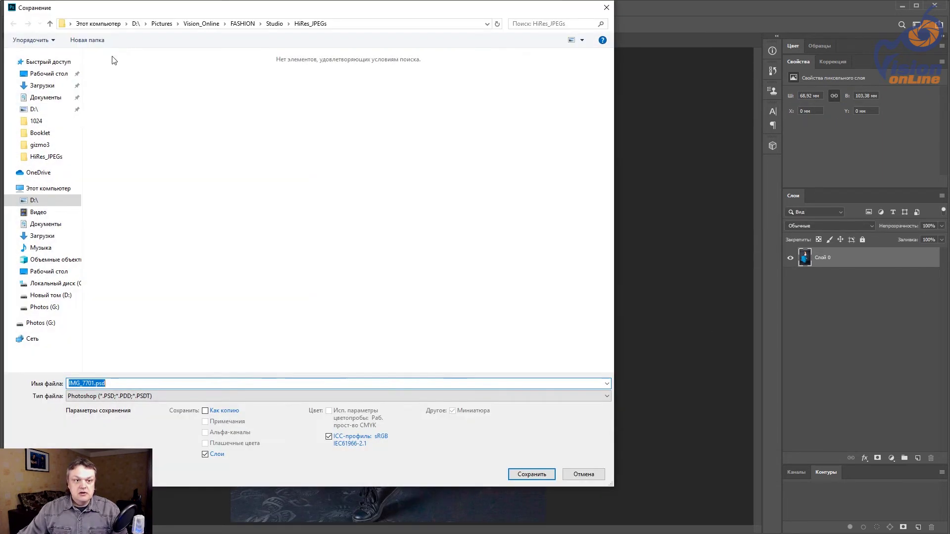
{"action": "left_click", "coordinate": [40, 133]}
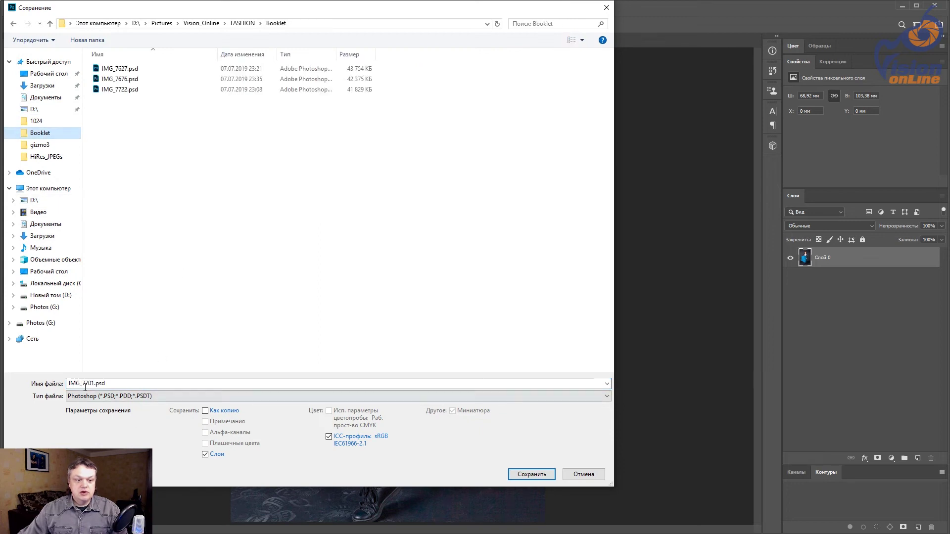
{"action": "left_click", "coordinate": [532, 474]}
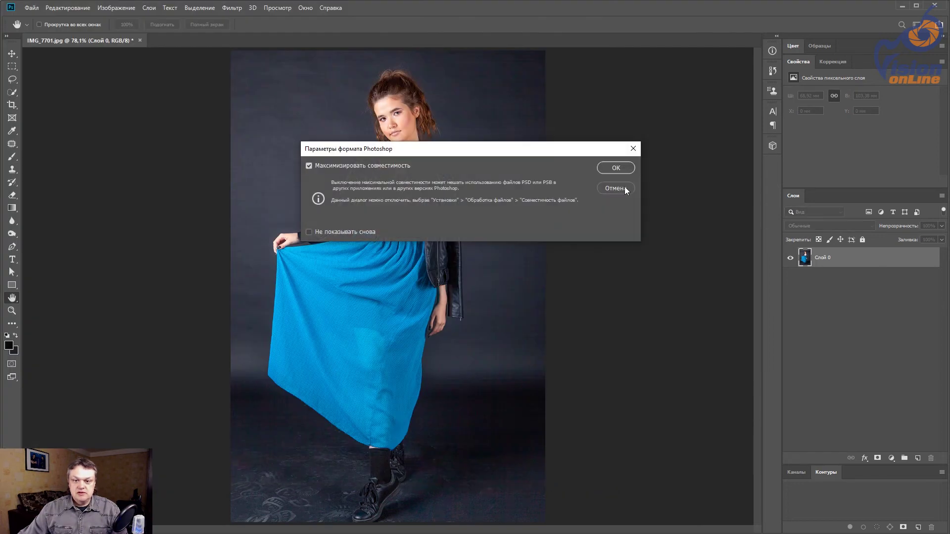
{"action": "left_click", "coordinate": [626, 169]}
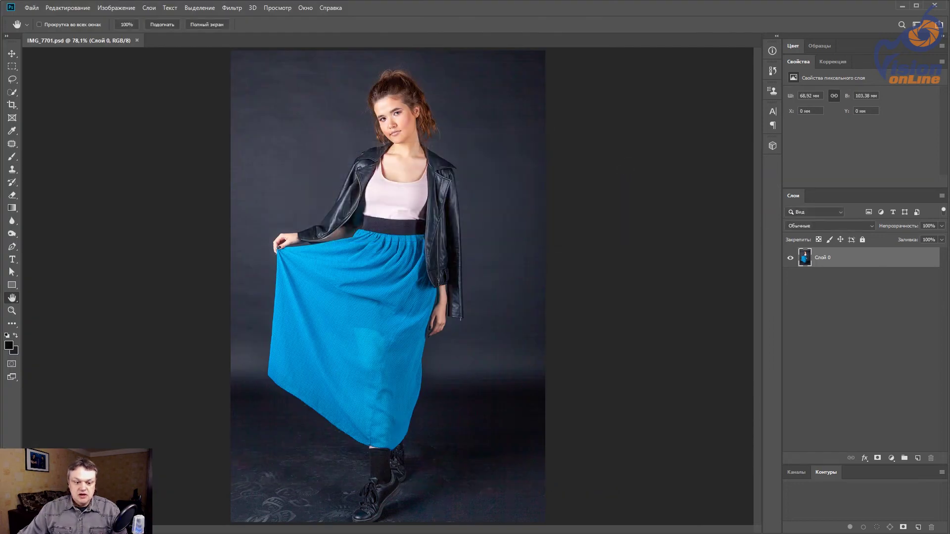
{"action": "key", "text": "alt+Tab"}
Step: Relink the placed skirt photo to IMG_7701.psd and check the new link
{"action": "left_click", "coordinate": [423, 257]}
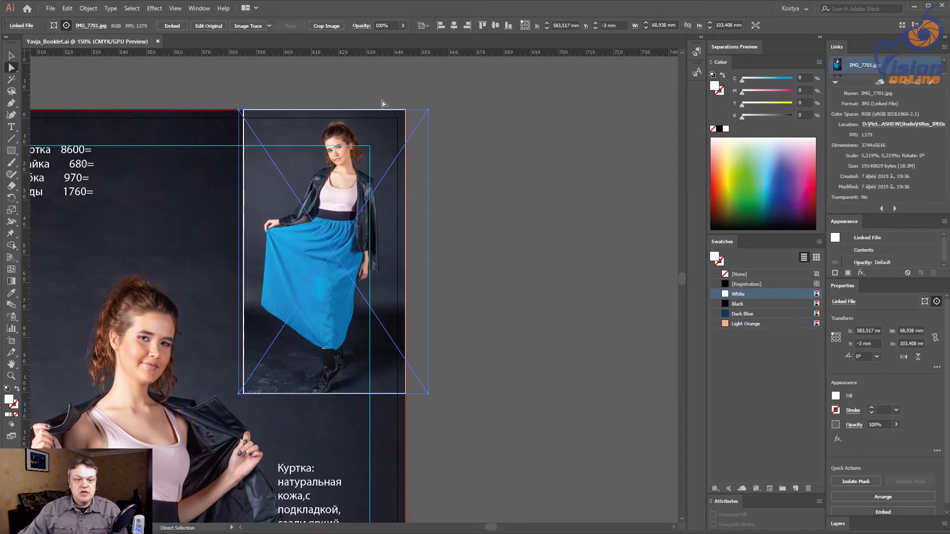
{"action": "left_click", "coordinate": [89, 26]}
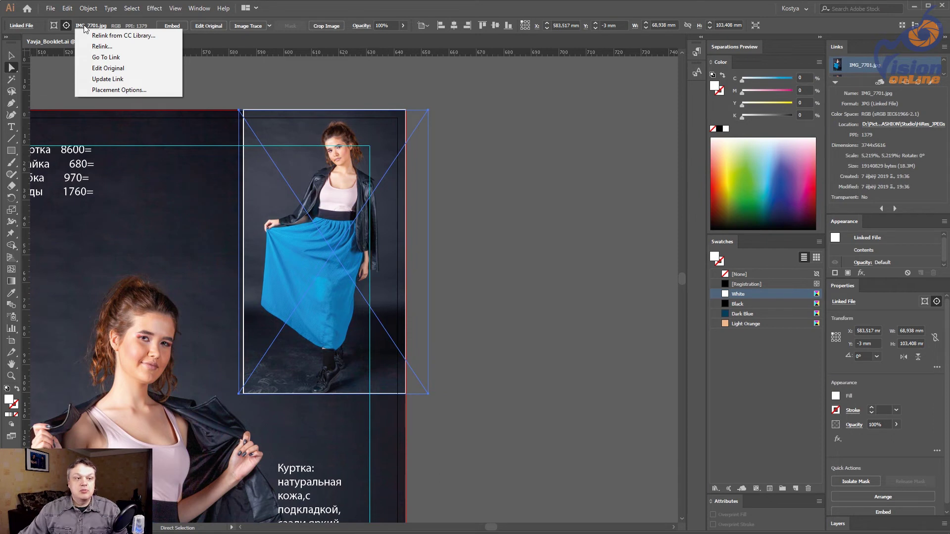
{"action": "left_click", "coordinate": [102, 46]}
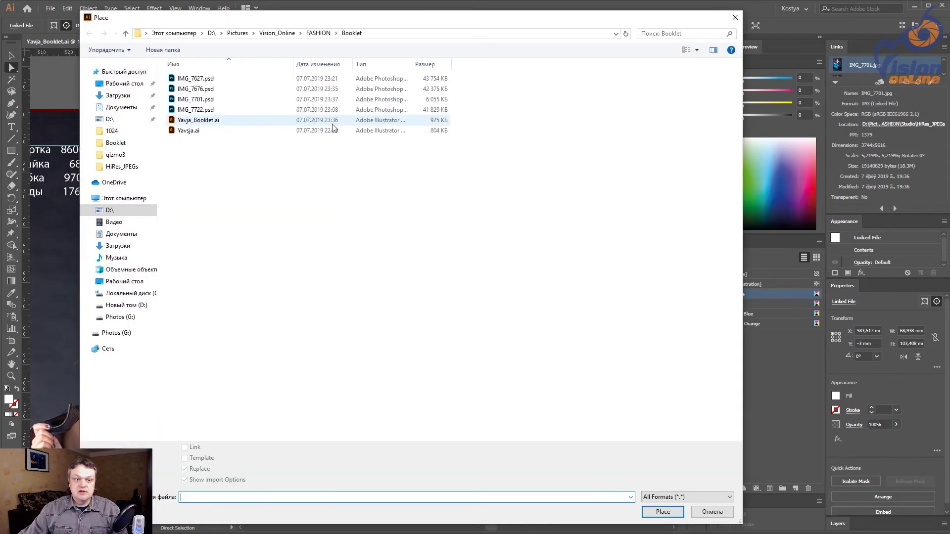
{"action": "double_click", "coordinate": [196, 99]}
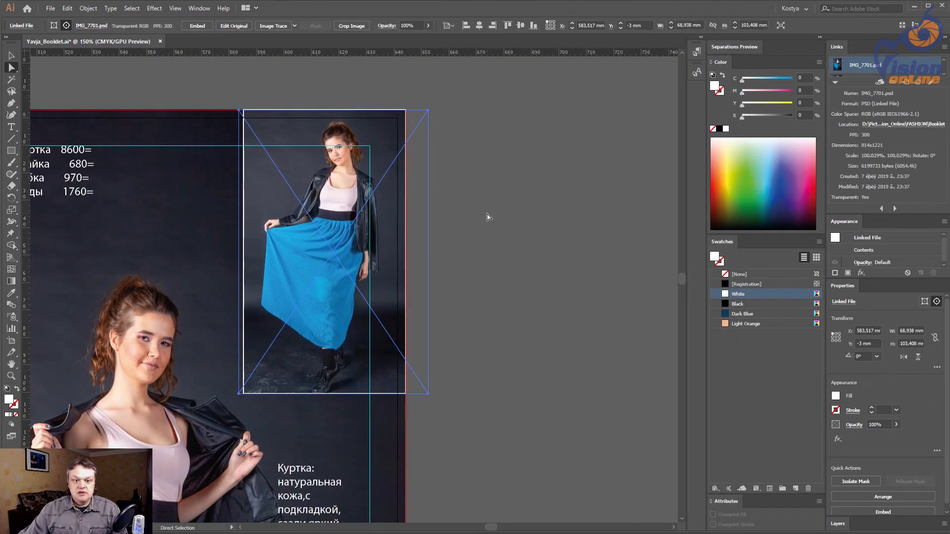
{"action": "left_click", "coordinate": [487, 217]}
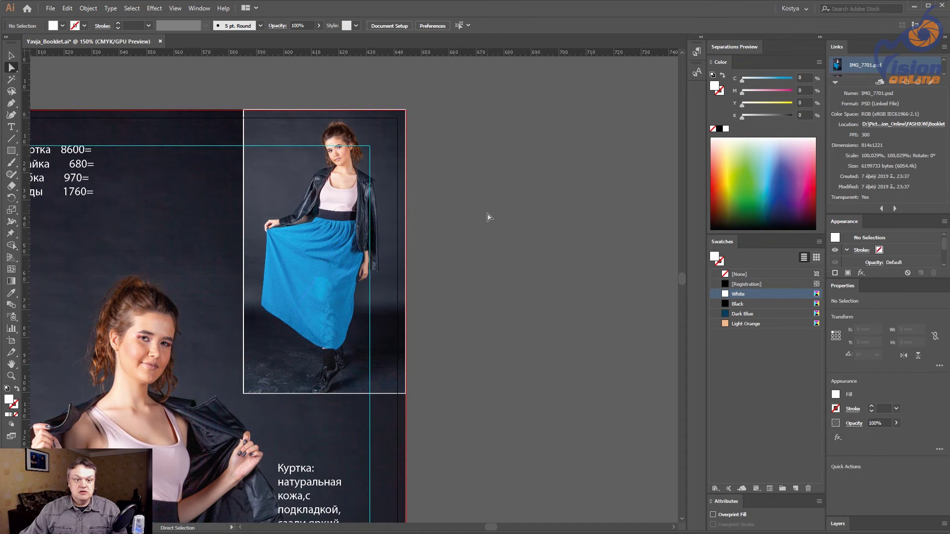
{"action": "left_click", "coordinate": [341, 229]}
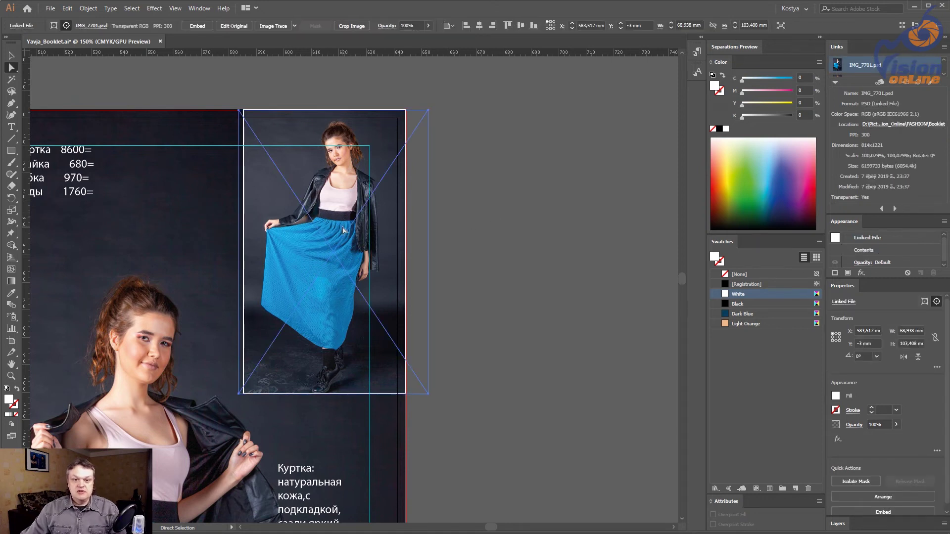
{"action": "left_click", "coordinate": [507, 193]}
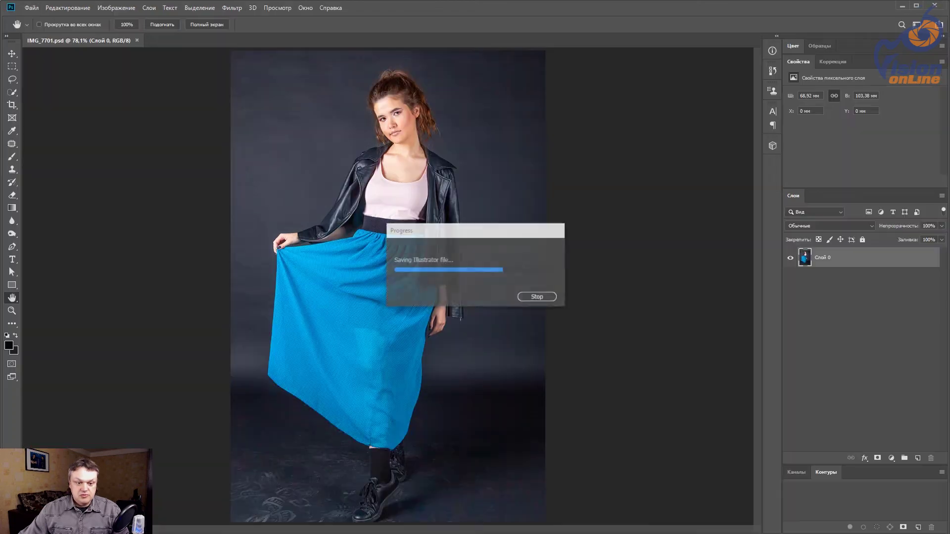
Step: Zoom in on the model's feet and add a new layer named Ретушь above Слой 0
{"action": "left_click", "coordinate": [306, 496], "text": "ctrl"}
{"action": "left_click_drag", "start_coordinate": [331, 462], "coordinate": [311, 317]}
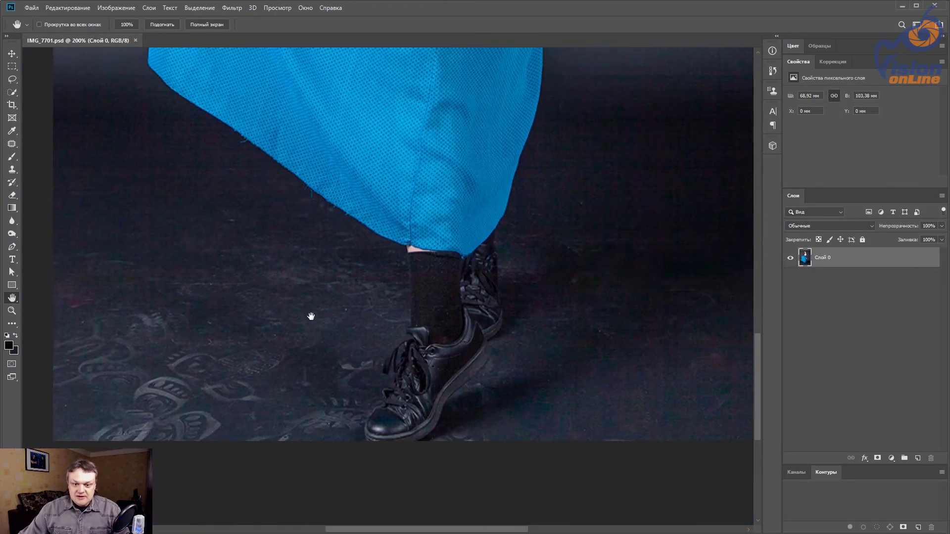
{"action": "scroll", "coordinate": [311, 317], "scroll_direction": "right", "scroll_amount": 2}
{"action": "scroll", "coordinate": [382, 343], "scroll_direction": "right", "scroll_amount": 3}
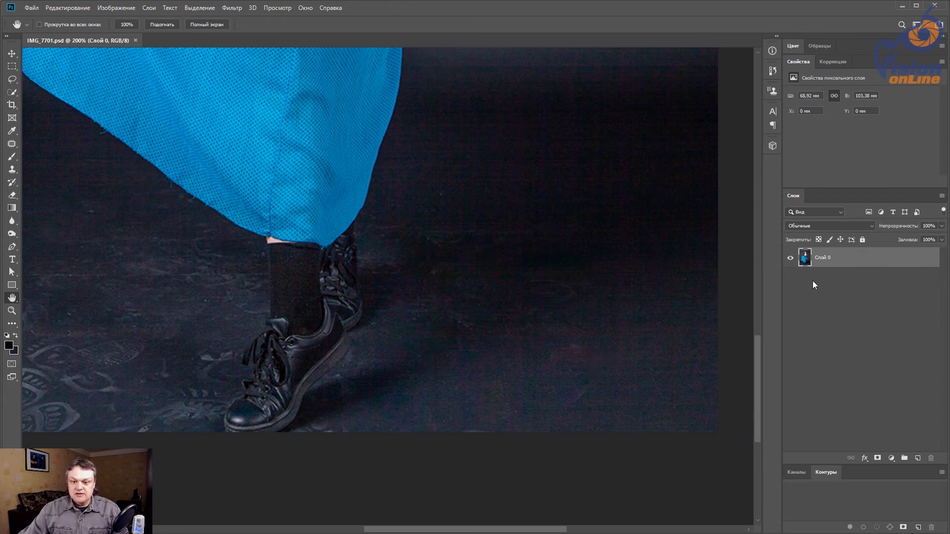
{"action": "left_click", "coordinate": [917, 459]}
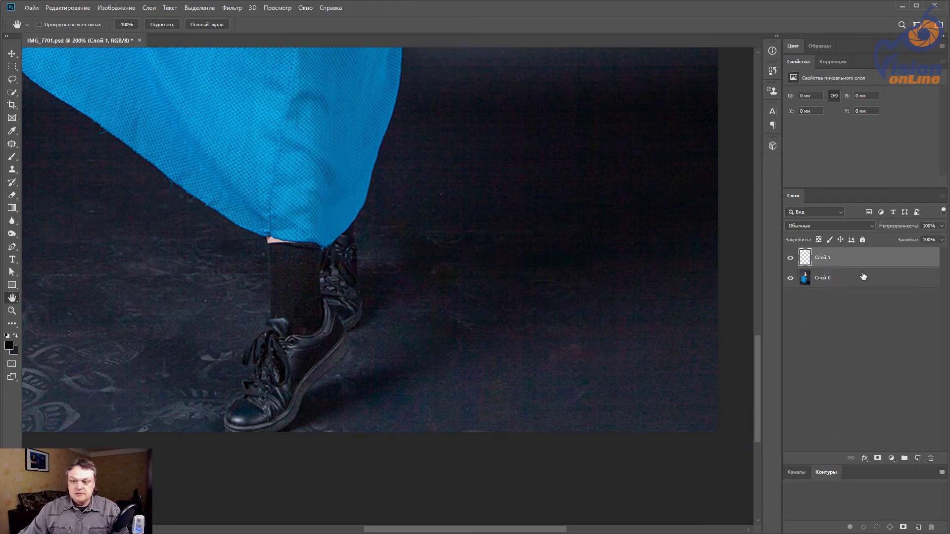
{"action": "double_click", "coordinate": [823, 258]}
{"action": "type", "text": "Ретушь"}
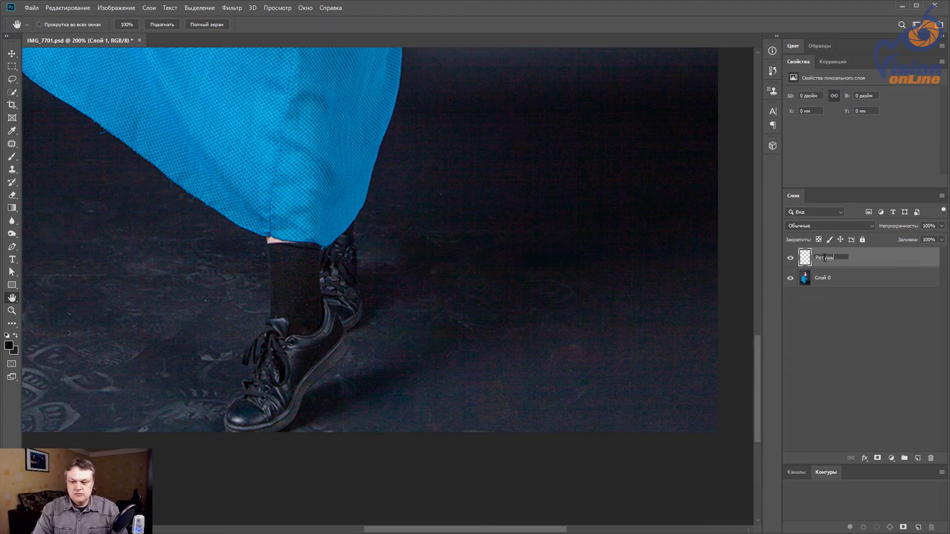
{"action": "key", "text": "Return"}
Step: Outline the floor area left of the shoe with the Patch tool
{"action": "key", "text": "s"}
{"action": "scroll", "coordinate": [562, 339], "scroll_direction": "down", "scroll_amount": 3}
{"action": "scroll", "coordinate": [596, 360], "scroll_direction": "left", "scroll_amount": 3}
{"action": "scroll", "coordinate": [380, 261], "scroll_direction": "up", "scroll_amount": 2}
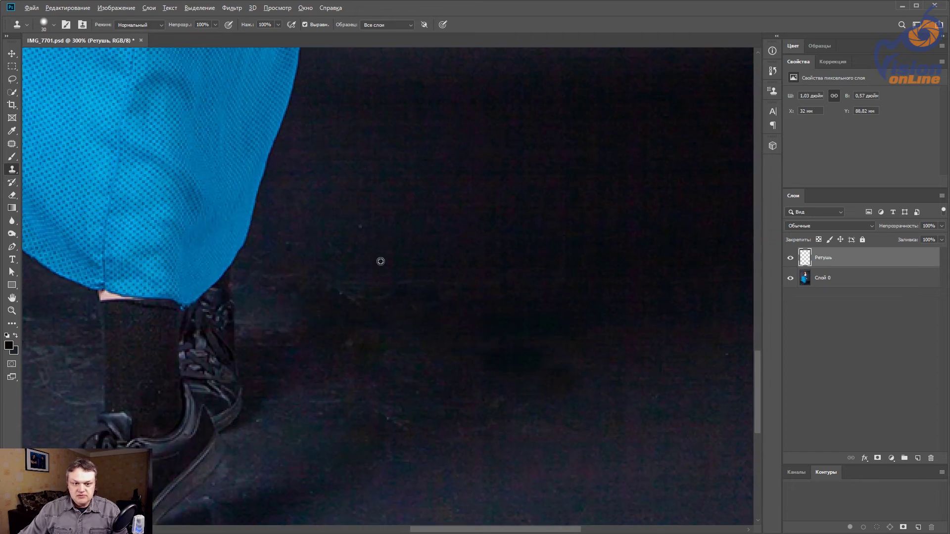
{"action": "scroll", "coordinate": [380, 261], "scroll_direction": "right", "scroll_amount": 2}
{"action": "scroll", "coordinate": [504, 388], "scroll_direction": "left", "scroll_amount": 10}
{"action": "key", "text": "j"}
{"action": "mouse_move", "coordinate": [185, 118]}
{"action": "left_mouse_down"}
{"action": "mouse_move", "coordinate": [706, 238]}
{"action": "mouse_move", "coordinate": [188, 458]}
{"action": "left_mouse_up"}
{"action": "scroll", "coordinate": [494, 346], "scroll_direction": "up", "scroll_amount": 2}
Step: Refine the floor selection in Quick Mask with a smaller eraser around the shoe edge
{"action": "key", "text": "q"}
{"action": "key", "text": "e"}
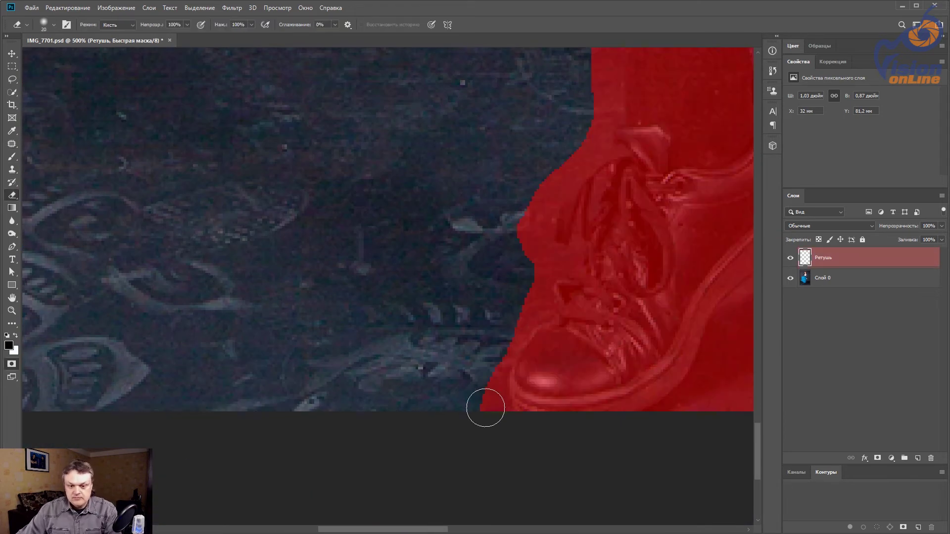
{"action": "scroll", "coordinate": [530, 211], "scroll_direction": "up", "scroll_amount": 5}
{"action": "scroll", "coordinate": [504, 381], "scroll_direction": "up", "scroll_amount": 5}
{"action": "scroll", "coordinate": [254, 292], "scroll_direction": "down", "scroll_amount": 2}
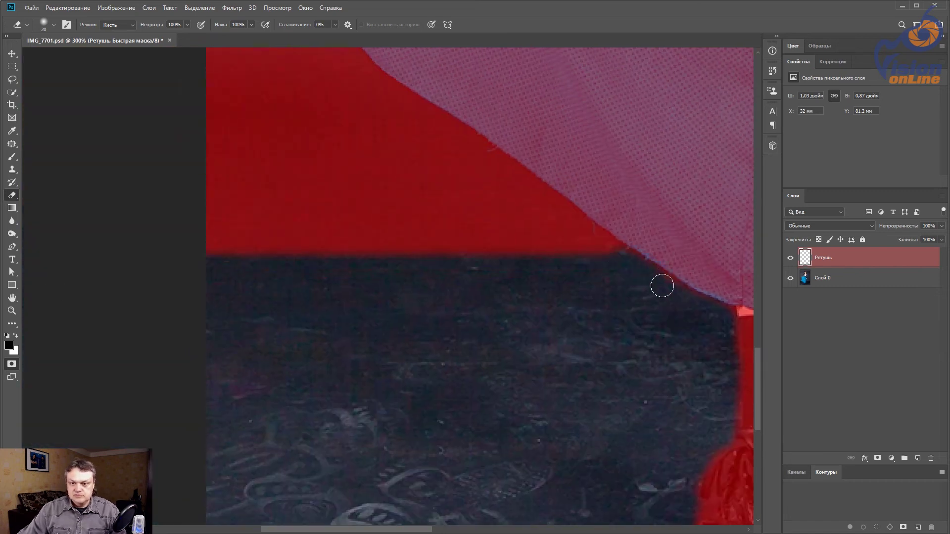
{"action": "scroll", "coordinate": [538, 322], "scroll_direction": "up", "scroll_amount": 1}
{"action": "scroll", "coordinate": [558, 396], "scroll_direction": "up", "scroll_amount": 1}
{"action": "key", "text": "bracketleft"}
{"action": "key", "text": "bracketleft"}
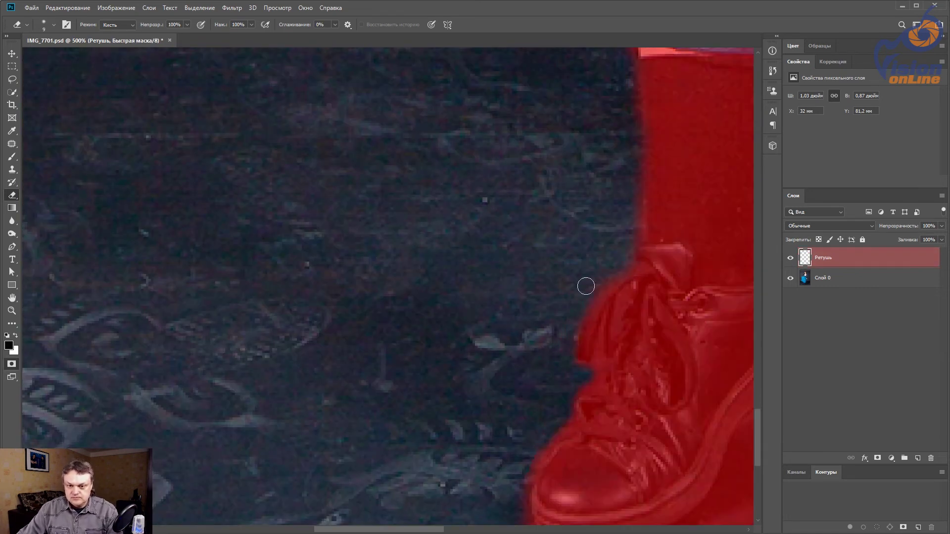
{"action": "key", "text": "q"}
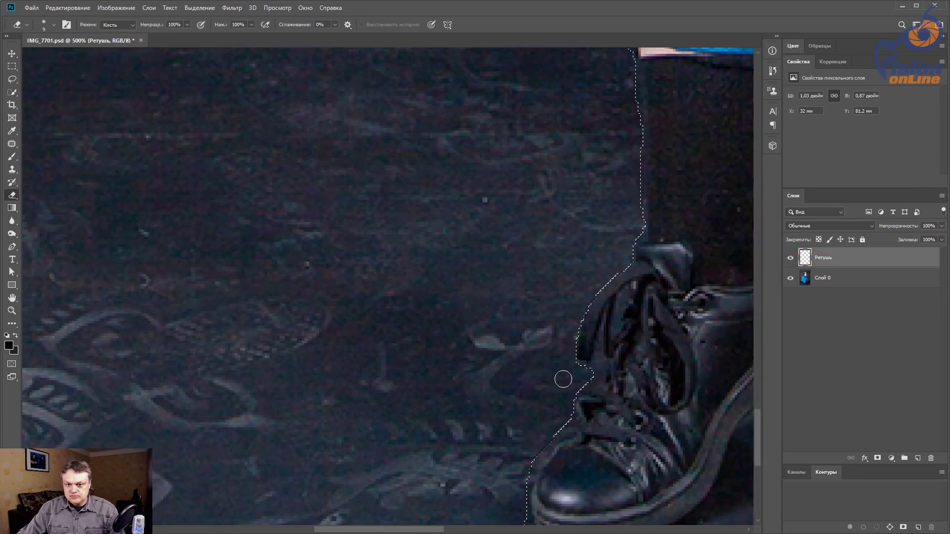
{"action": "scroll", "coordinate": [563, 380], "scroll_direction": "down", "scroll_amount": 2}
{"action": "key", "text": "q"}
{"action": "key", "text": "q"}
{"action": "scroll", "coordinate": [422, 345], "scroll_direction": "down", "scroll_amount": 1}
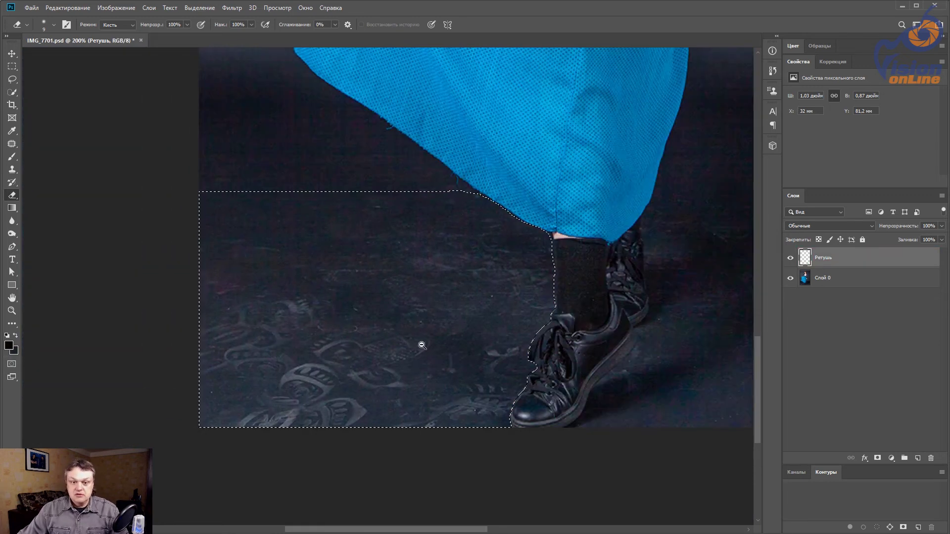
{"action": "scroll", "coordinate": [422, 345], "scroll_direction": "down", "scroll_amount": 2}
Step: Merge the layers into Ретушь and patch the selected floor with a clean area above
{"action": "key", "text": "j"}
{"action": "left_click", "coordinate": [942, 195]}
{"action": "left_click", "coordinate": [848, 464]}
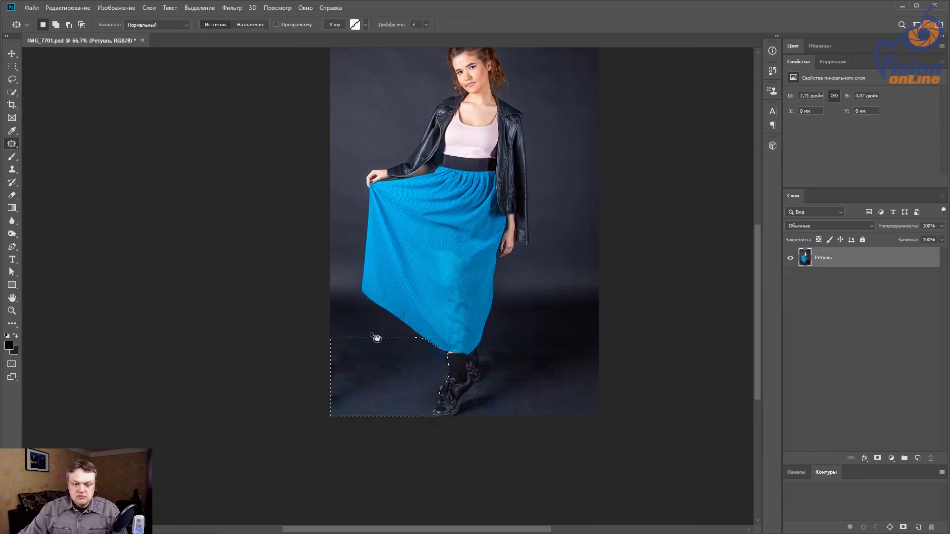
{"action": "left_click_drag", "start_coordinate": [377, 339], "coordinate": [378, 124]}
{"action": "key", "text": "ctrl+d"}
Step: Clone-stamp the floor around the shoes with a progressively smaller brush
{"action": "scroll", "coordinate": [347, 264], "scroll_direction": "up", "scroll_amount": 3}
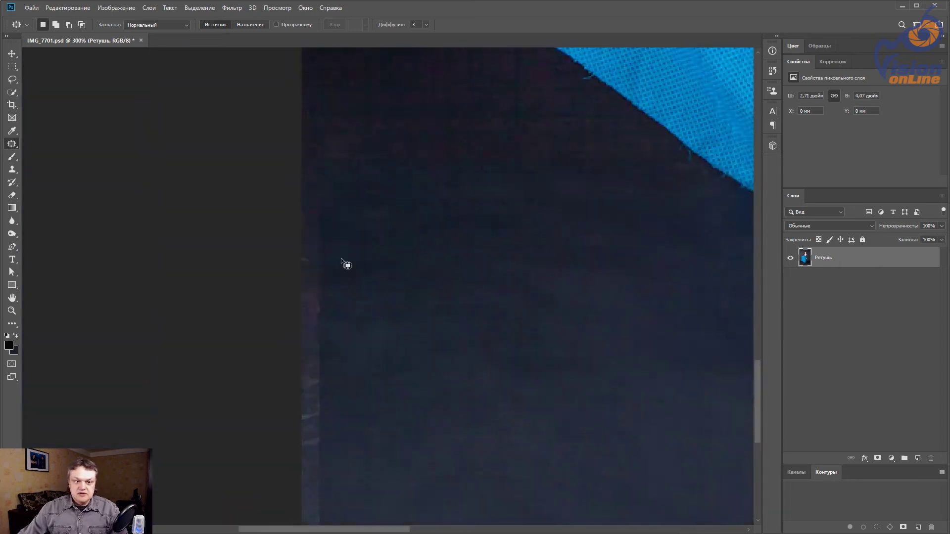
{"action": "key", "text": "s"}
{"action": "scroll", "coordinate": [346, 263], "scroll_direction": "down", "scroll_amount": 2}
{"action": "scroll", "coordinate": [517, 354], "scroll_direction": "up", "scroll_amount": 2}
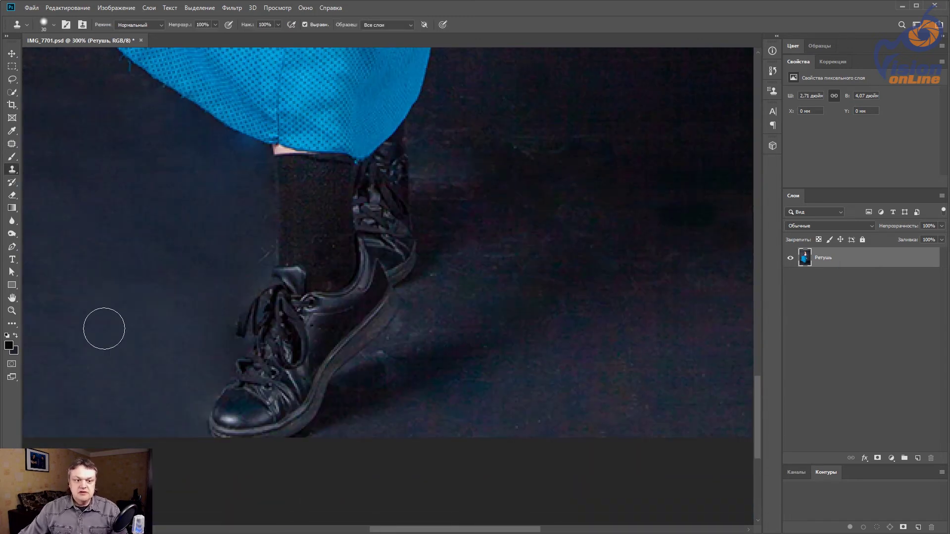
{"action": "scroll", "coordinate": [373, 388], "scroll_direction": "up", "scroll_amount": 1}
{"action": "scroll", "coordinate": [384, 369], "scroll_direction": "up", "scroll_amount": 1}
{"action": "key", "text": "bracketleft"}
{"action": "key", "text": "bracketleft"}
{"action": "key", "text": "bracketleft"}
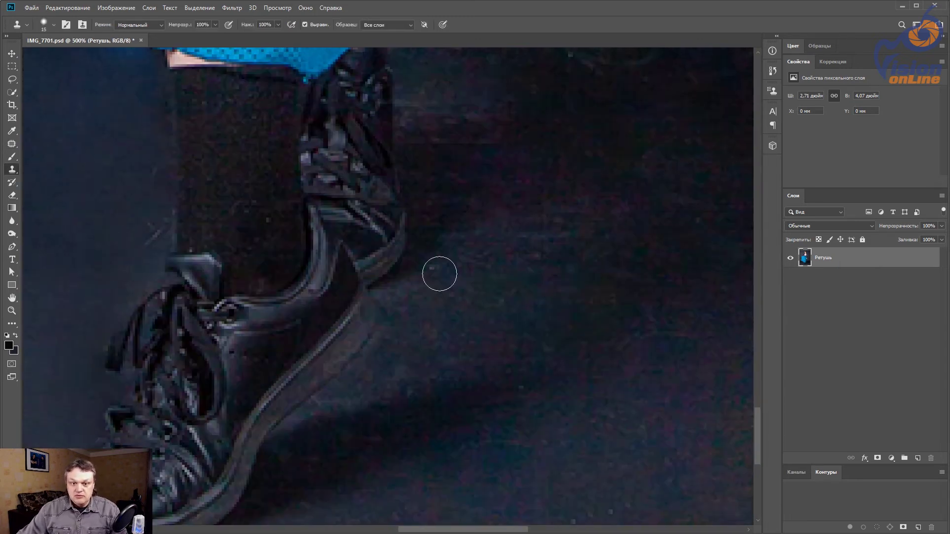
{"action": "scroll", "coordinate": [248, 254], "scroll_direction": "down", "scroll_amount": 3}
{"action": "scroll", "coordinate": [388, 335], "scroll_direction": "up", "scroll_amount": 2}
{"action": "scroll", "coordinate": [388, 335], "scroll_direction": "up", "scroll_amount": 1}
{"action": "key", "text": "bracketleft"}
{"action": "key", "text": "bracketleft"}
{"action": "key", "text": "bracketleft"}
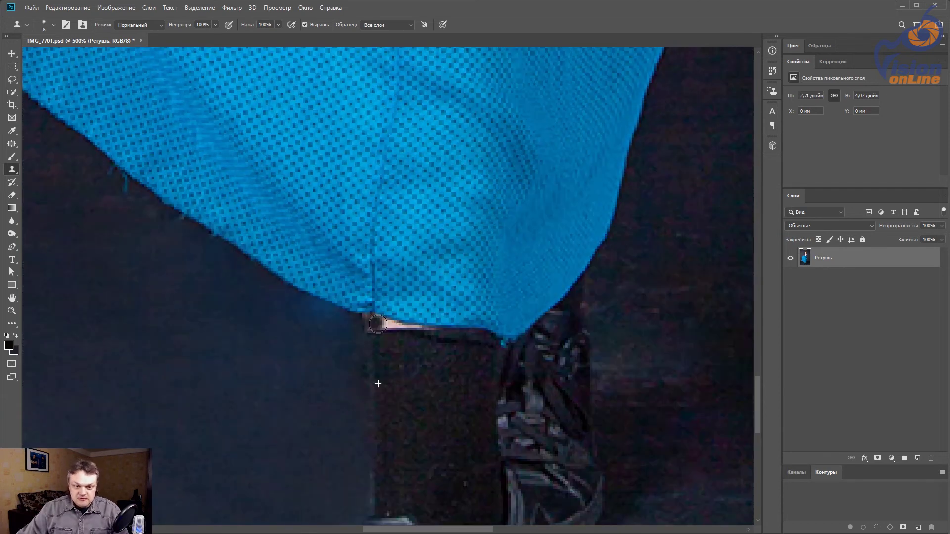
{"action": "scroll", "coordinate": [378, 324], "scroll_direction": "down", "scroll_amount": 2}
{"action": "scroll", "coordinate": [467, 371], "scroll_direction": "down", "scroll_amount": 3}
{"action": "scroll", "coordinate": [365, 414], "scroll_direction": "up", "scroll_amount": 3}
{"action": "scroll", "coordinate": [686, 424], "scroll_direction": "down", "scroll_amount": 3}
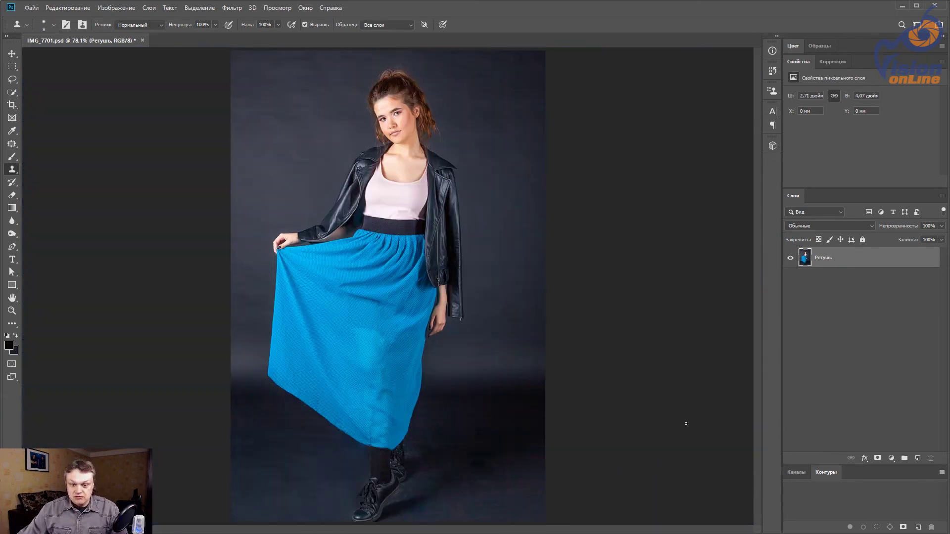
{"action": "scroll", "coordinate": [428, 375], "scroll_direction": "up", "scroll_amount": 4}
Step: Finish cloning with a larger brush, then save and close IMG_7701.psd
{"action": "key", "text": "bracketright"}
{"action": "key", "text": "bracketright"}
{"action": "key", "text": "bracketright"}
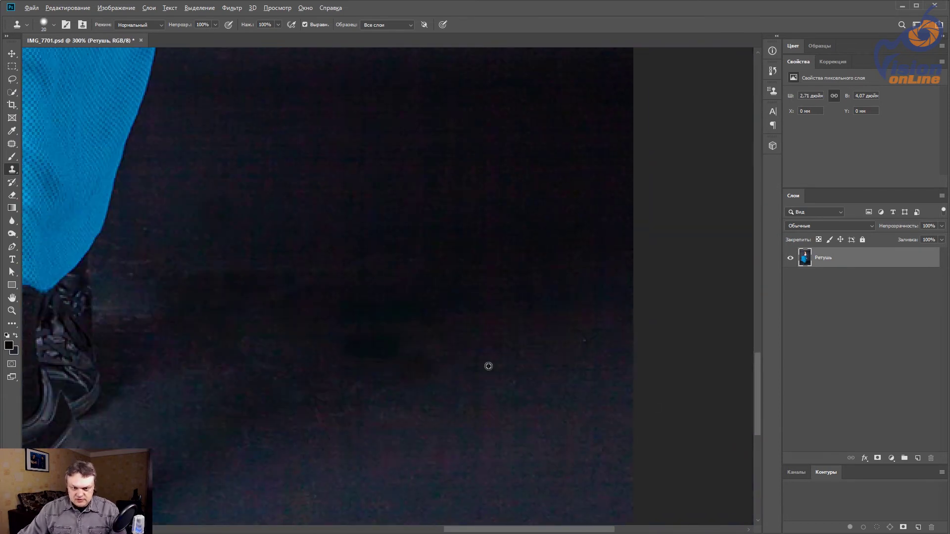
{"action": "key", "text": "bracketright"}
{"action": "key", "text": "bracketright"}
{"action": "scroll", "coordinate": [607, 466], "scroll_direction": "down", "scroll_amount": 1}
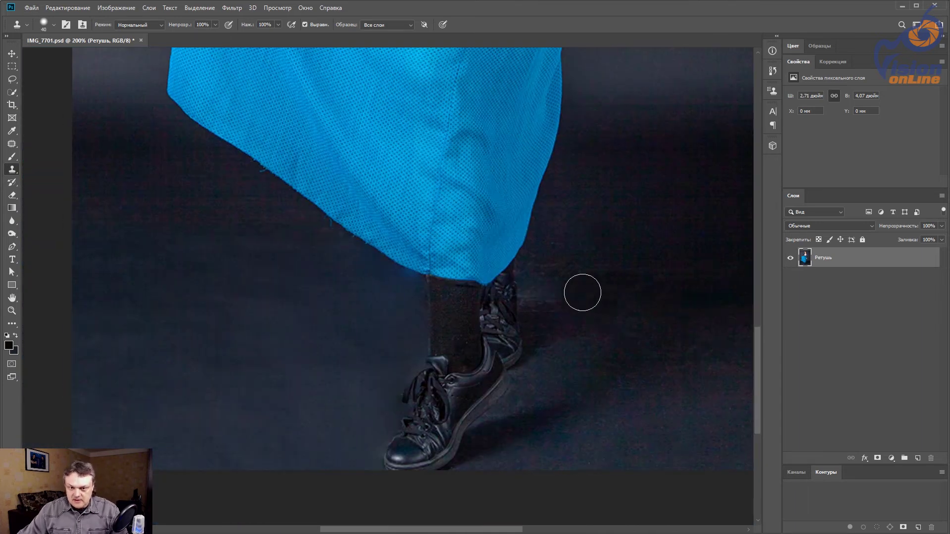
{"action": "key", "text": "bracketleft"}
{"action": "key", "text": "bracketleft"}
{"action": "scroll", "coordinate": [410, 270], "scroll_direction": "up", "scroll_amount": 1}
{"action": "scroll", "coordinate": [386, 287], "scroll_direction": "up", "scroll_amount": 1}
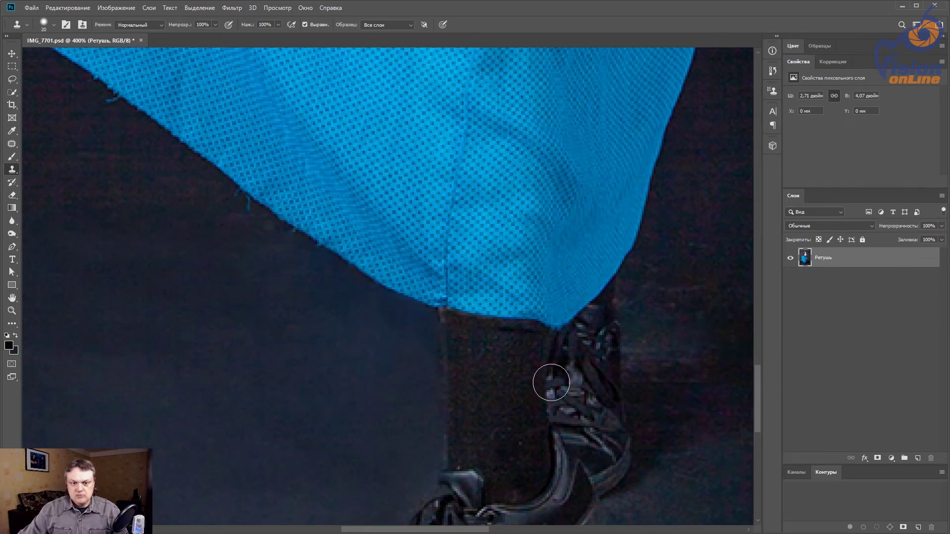
{"action": "scroll", "coordinate": [565, 372], "scroll_direction": "down", "scroll_amount": 4}
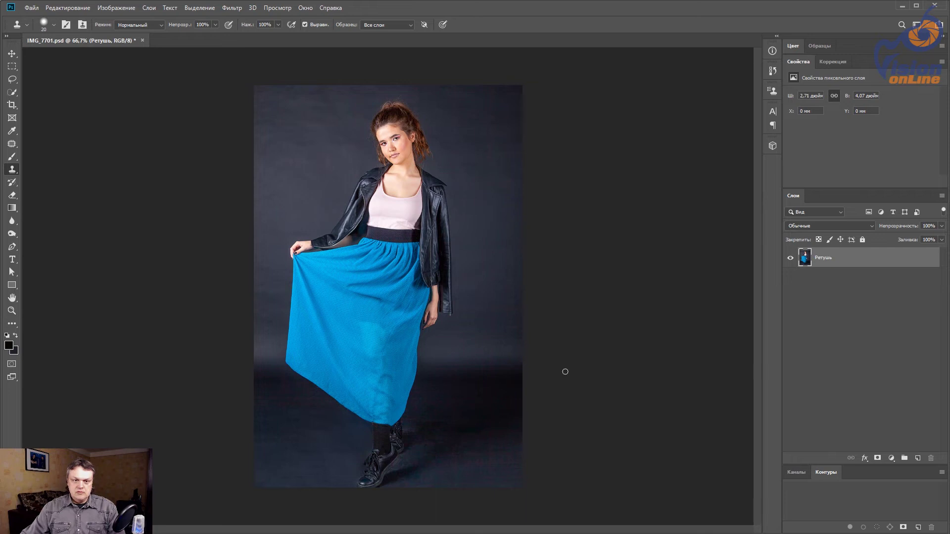
{"action": "key", "text": "ctrl+s"}
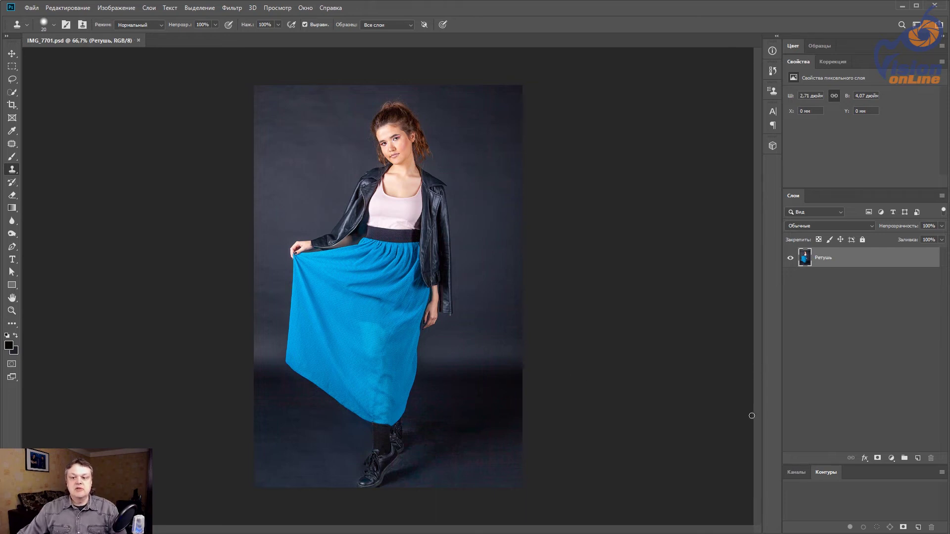
{"action": "key", "text": "ctrl+w"}
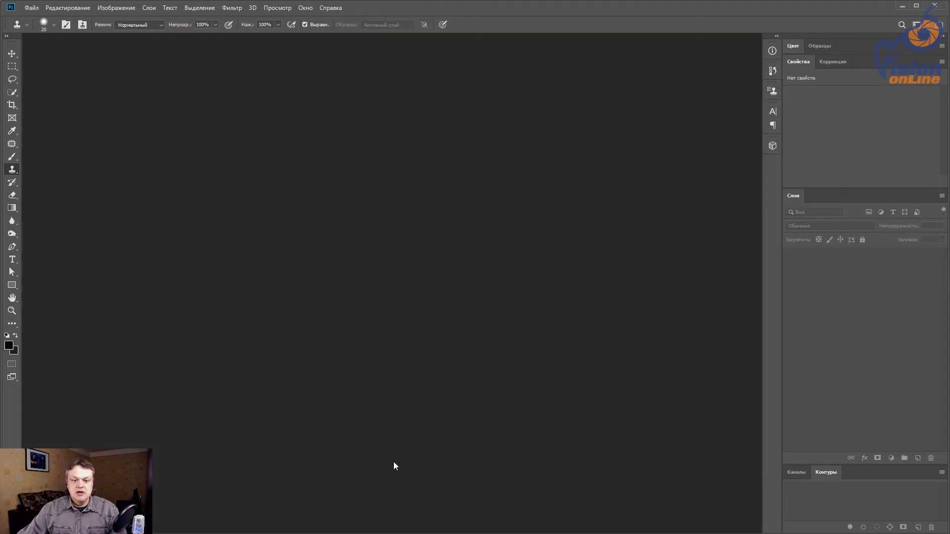
Step: Back in Illustrator, update the placed IMG_7701 photo to its edited version
{"action": "key", "text": "ctrl+q"}
{"action": "left_click", "coordinate": [356, 256]}
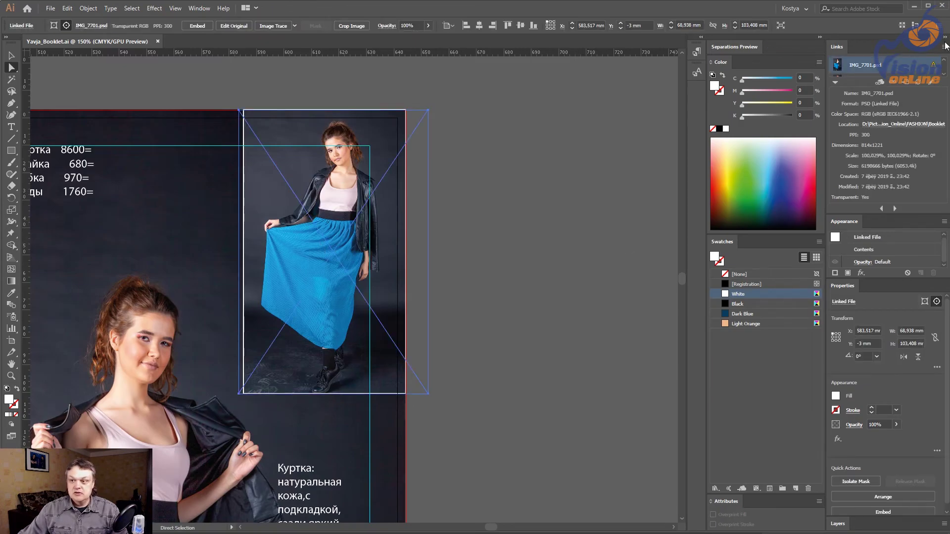
{"action": "left_click", "coordinate": [919, 83]}
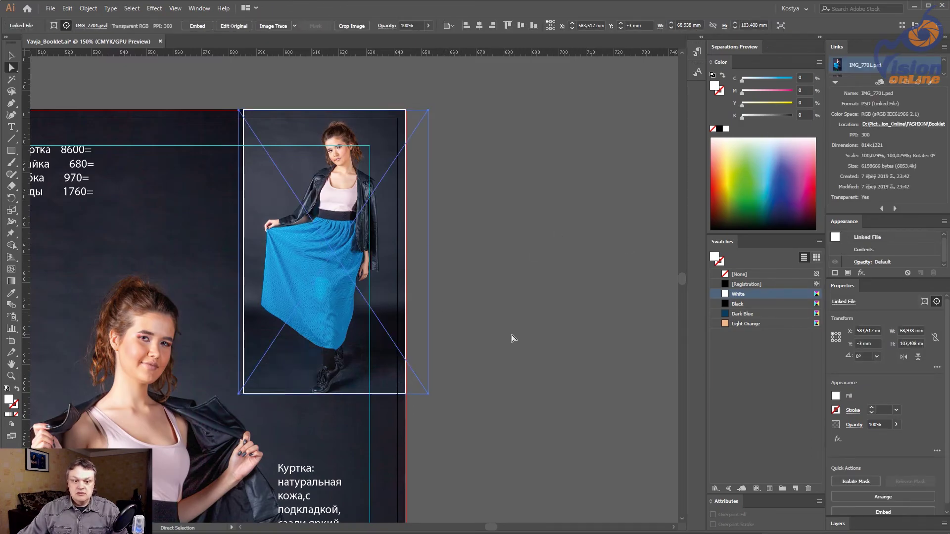
{"action": "left_click", "coordinate": [429, 426]}
Step: Inspect the retouched skirt and shoes up close, then fit both spreads in the window
{"action": "left_click", "coordinate": [324, 339]}
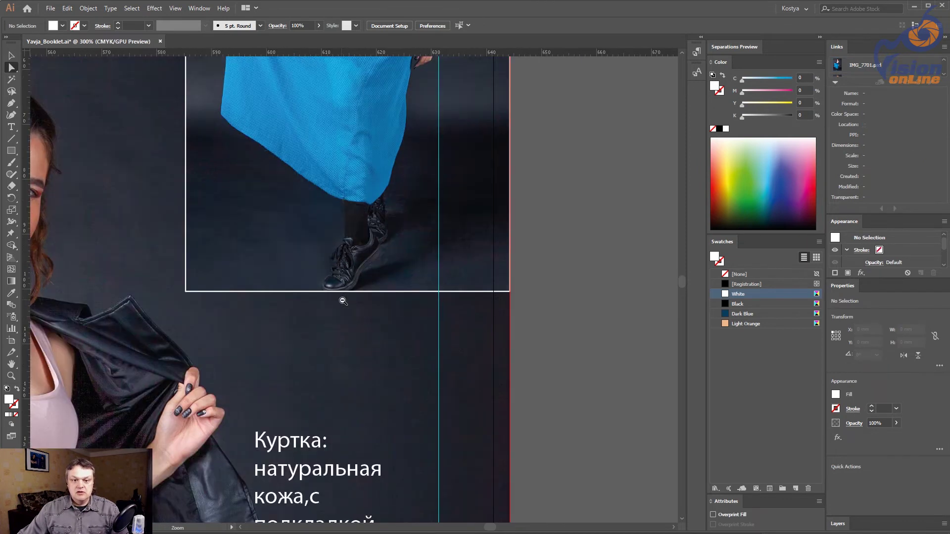
{"action": "mouse_move", "coordinate": [343, 301]}
{"action": "left_mouse_down"}
{"action": "mouse_move", "coordinate": [564, 306]}
{"action": "mouse_move", "coordinate": [585, 345]}
{"action": "left_mouse_up"}
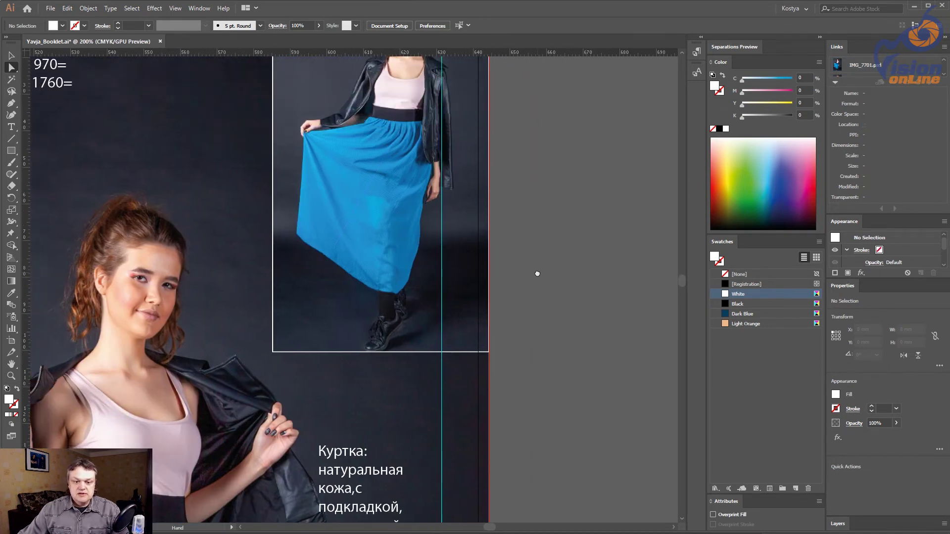
{"action": "left_click_drag", "start_coordinate": [536, 271], "coordinate": [570, 323]}
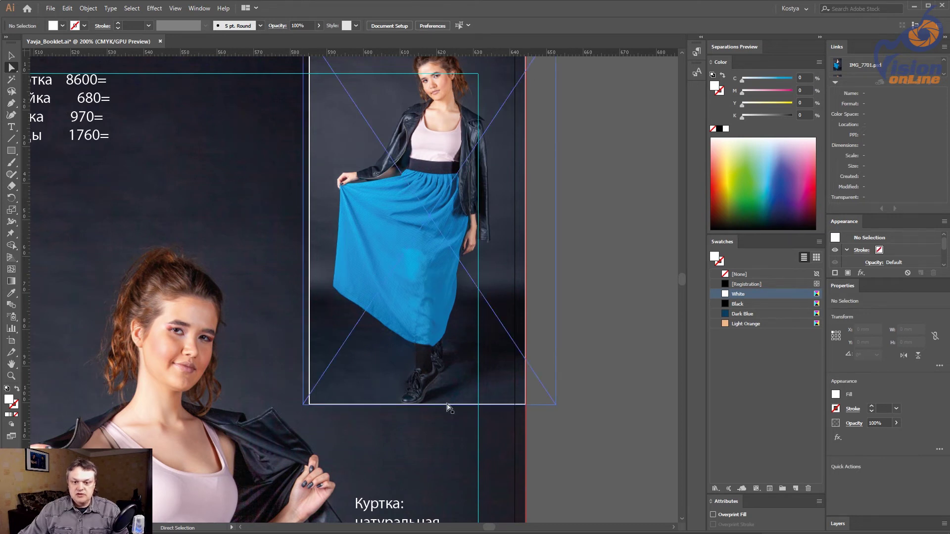
{"action": "scroll", "coordinate": [448, 405], "scroll_direction": "up", "scroll_amount": 3}
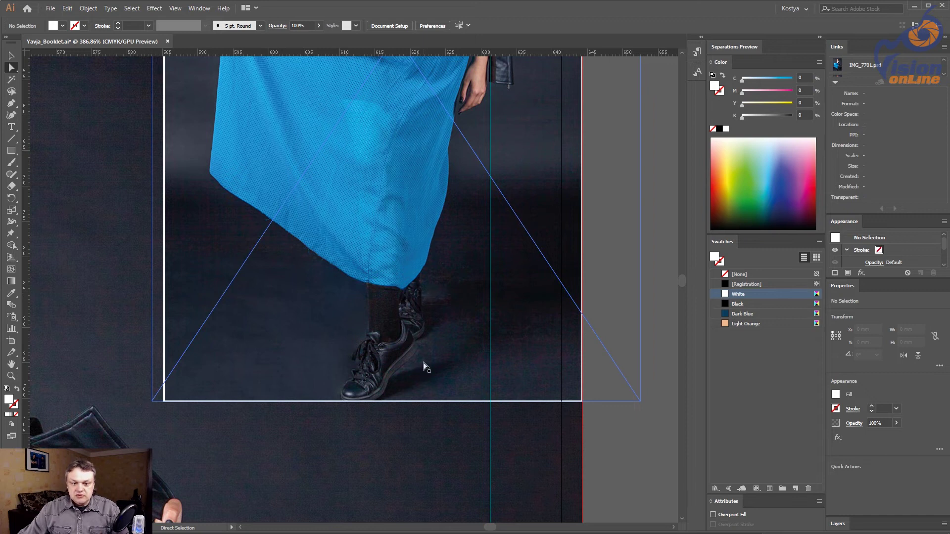
{"action": "key", "text": "ctrl+1"}
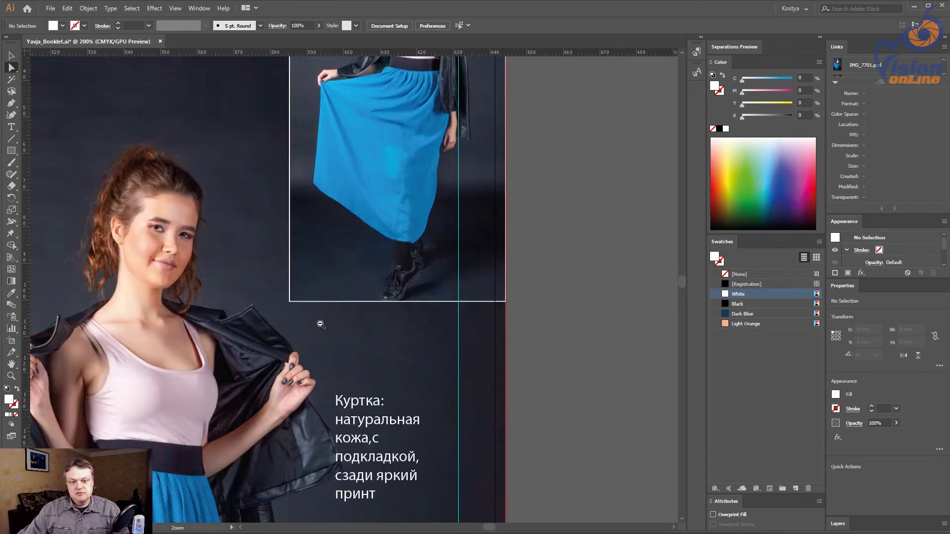
{"action": "left_click_drag", "start_coordinate": [542, 406], "coordinate": [586, 158]}
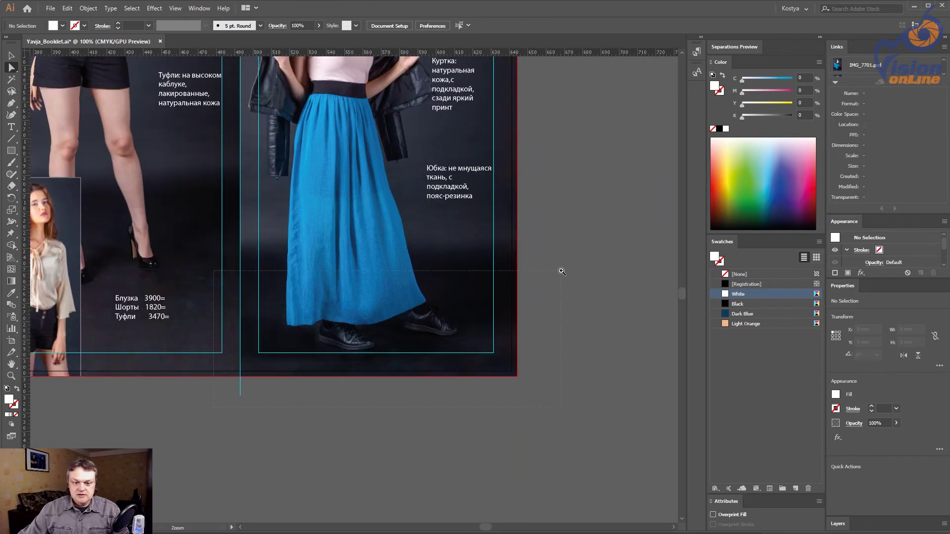
{"action": "scroll", "coordinate": [562, 272], "scroll_direction": "up", "scroll_amount": 3}
{"action": "scroll", "coordinate": [229, 388], "scroll_direction": "left", "scroll_amount": 10}
{"action": "scroll", "coordinate": [615, 409], "scroll_direction": "left", "scroll_amount": 3}
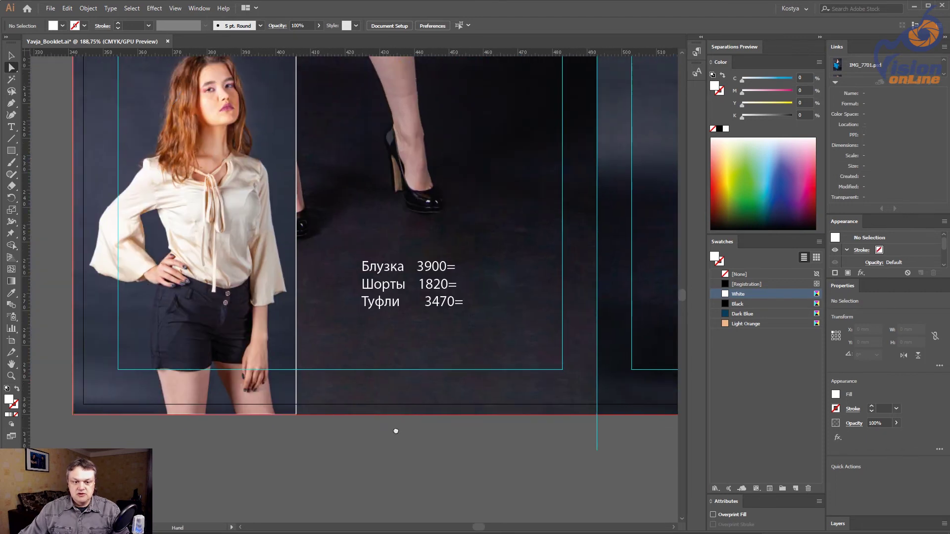
{"action": "scroll", "coordinate": [366, 430], "scroll_direction": "up", "scroll_amount": 10}
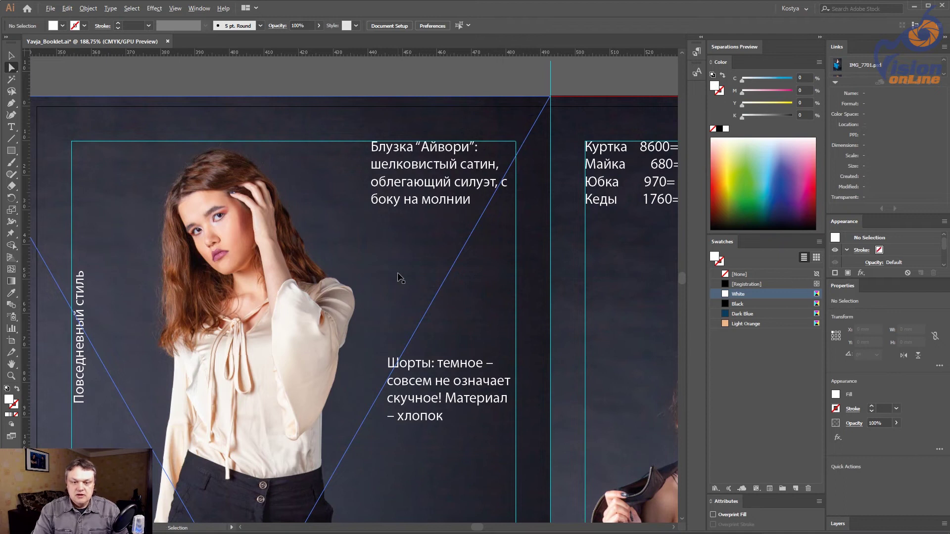
{"action": "key", "text": "ctrl+alt+0"}
Step: Zoom in on the logo area and select the website text and Я ВСЯ! logo
{"action": "key", "text": "ctrl+;"}
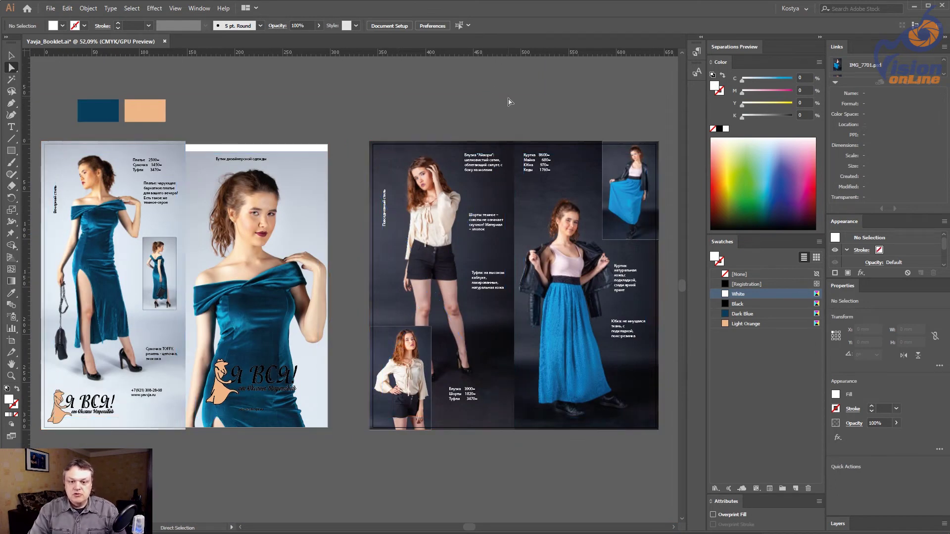
{"action": "key", "text": "ctrl+;"}
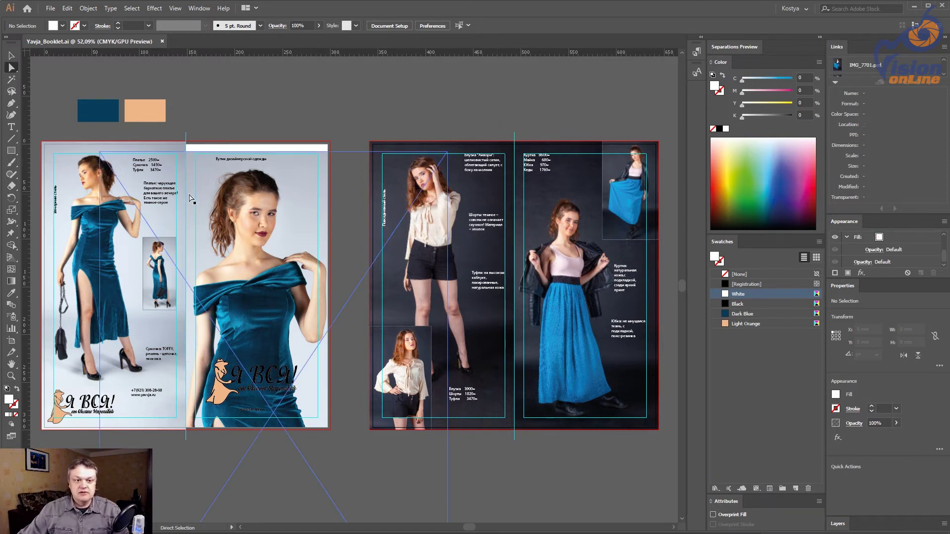
{"action": "key", "text": "ctrl+space"}
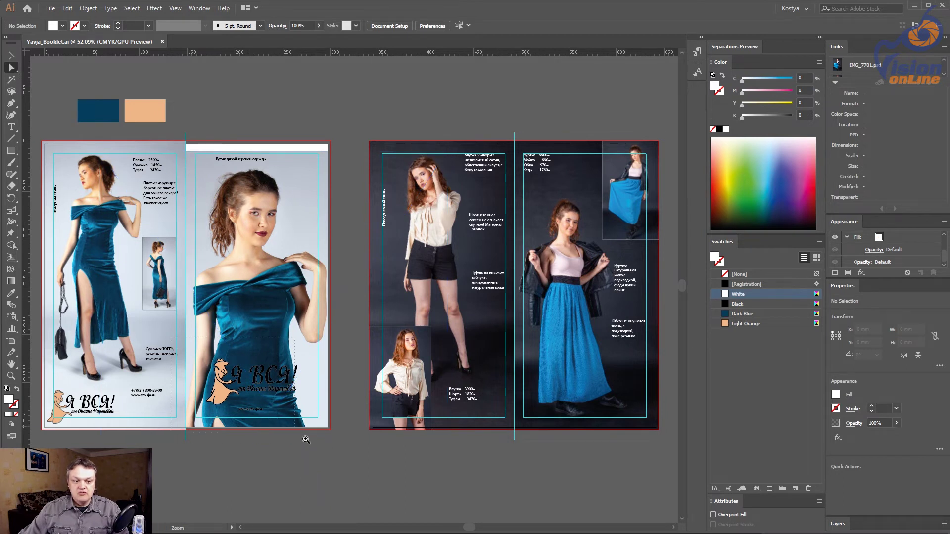
{"action": "left_click_drag", "start_coordinate": [170, 339], "coordinate": [357, 442]}
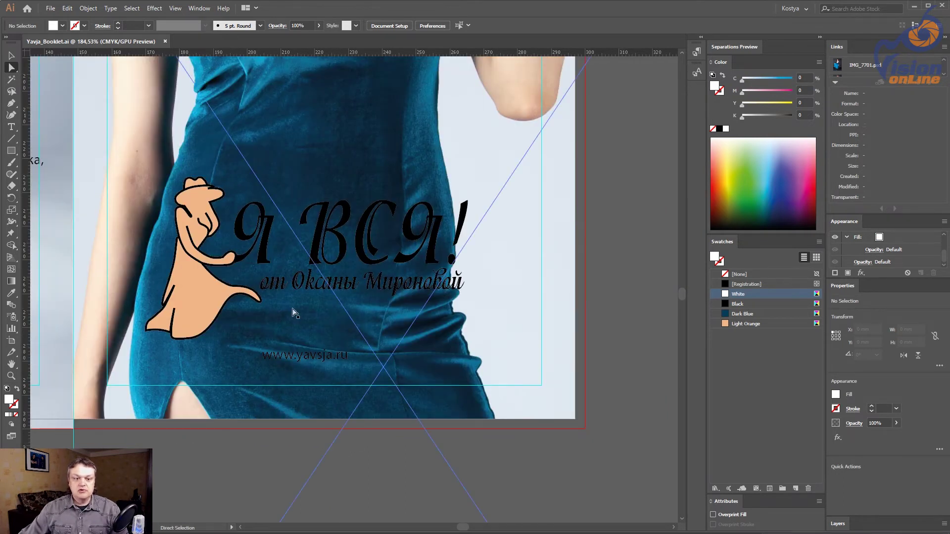
{"action": "left_click", "coordinate": [313, 356]}
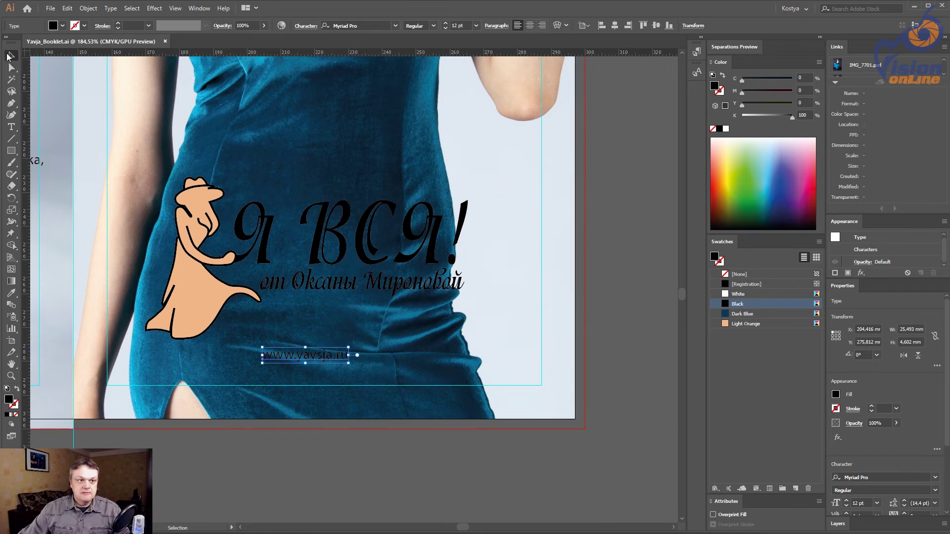
{"action": "key", "text": "ctrl+shift+a"}
{"action": "left_click", "coordinate": [321, 356]}
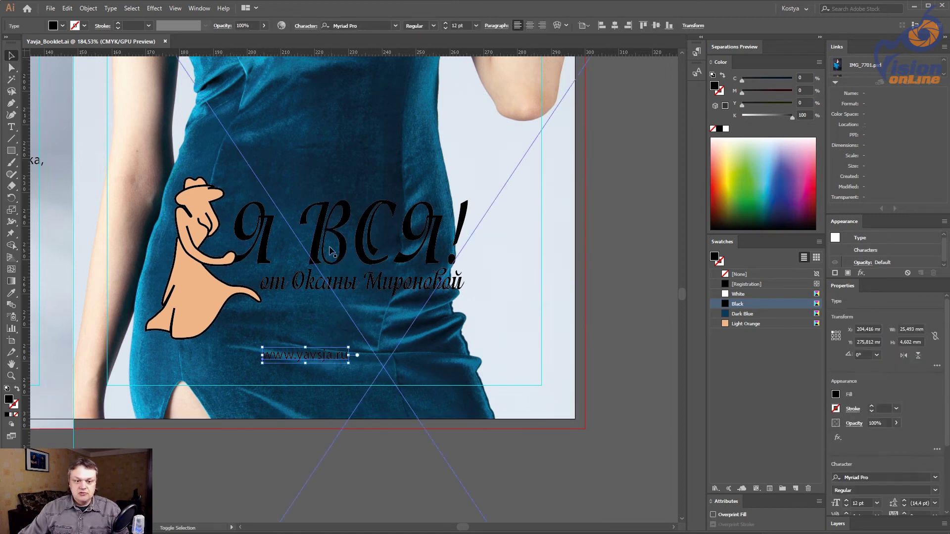
{"action": "left_click", "coordinate": [314, 237], "text": "shift"}
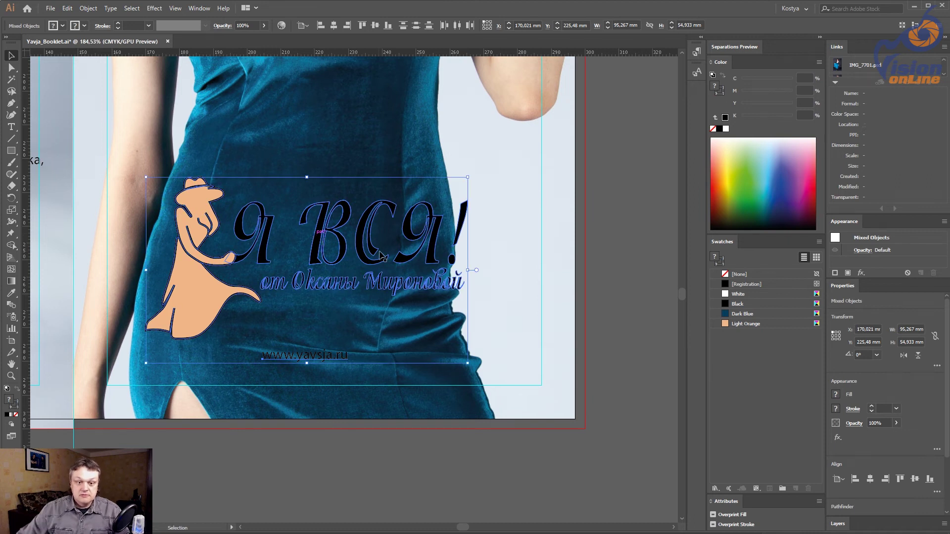
{"action": "key", "text": "ctrl+shift+a"}
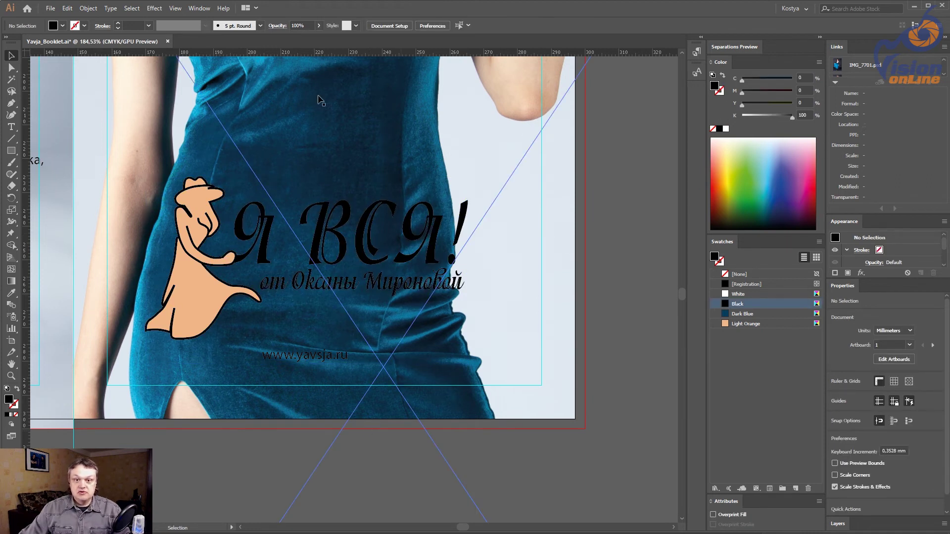
Step: Draw a trial rectangle across the page bottom, then delete it
{"action": "key", "text": "ctrl+minus"}
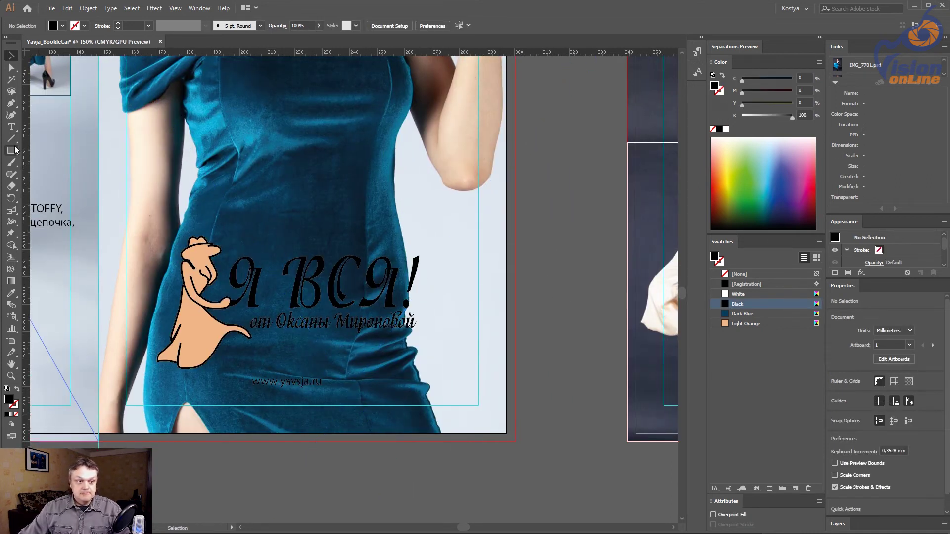
{"action": "left_click", "coordinate": [11, 150]}
{"action": "mouse_move", "coordinate": [100, 441]}
{"action": "left_mouse_down"}
{"action": "mouse_move", "coordinate": [415, 361]}
{"action": "mouse_move", "coordinate": [518, 314]}
{"action": "left_mouse_up"}
{"action": "key", "text": "v"}
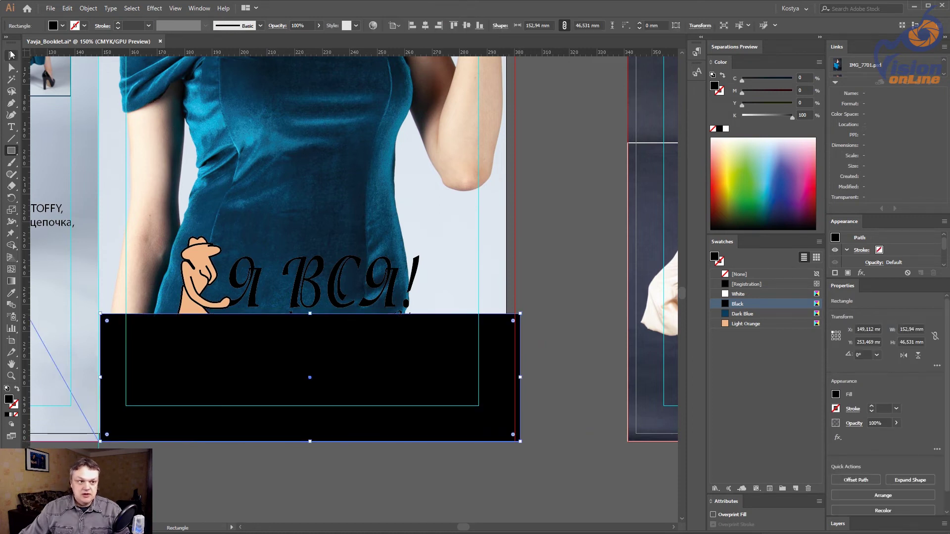
{"action": "key", "text": "Delete"}
Step: Extend the background's bottom edge 3 mm into the bleed and its top edge to the bleed
{"action": "key", "text": "a"}
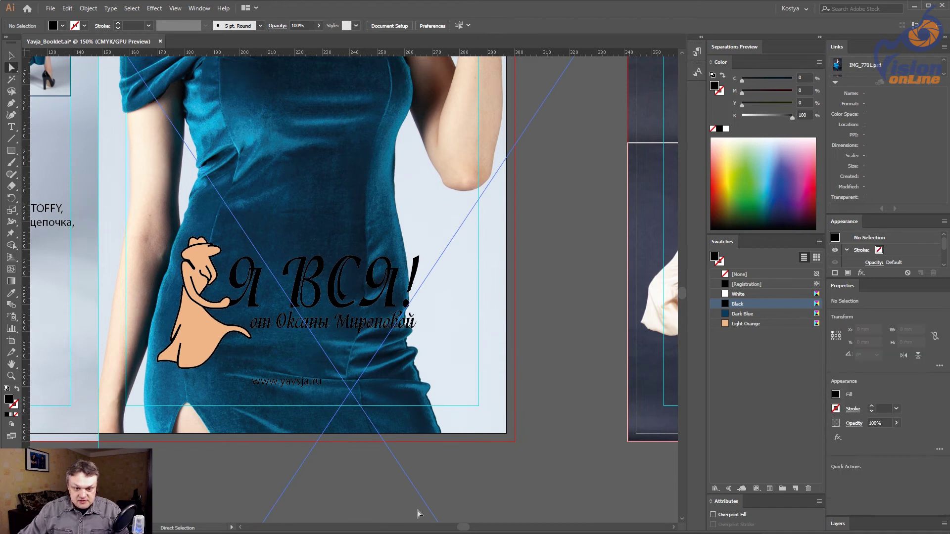
{"action": "left_click_drag", "start_coordinate": [470, 436], "coordinate": [470, 444]}
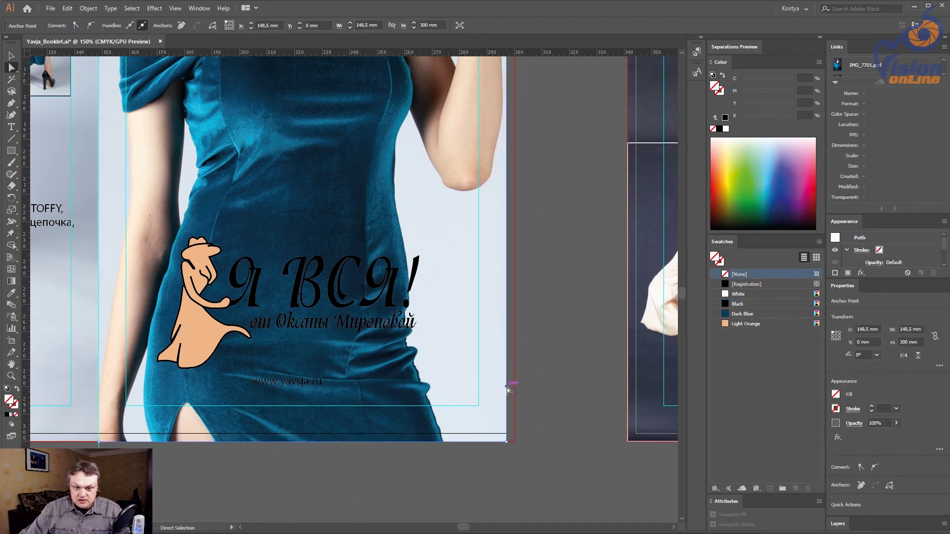
{"action": "left_click_drag", "start_coordinate": [507, 389], "coordinate": [514, 387]}
{"action": "scroll", "coordinate": [519, 388], "scroll_direction": "up", "scroll_amount": 10}
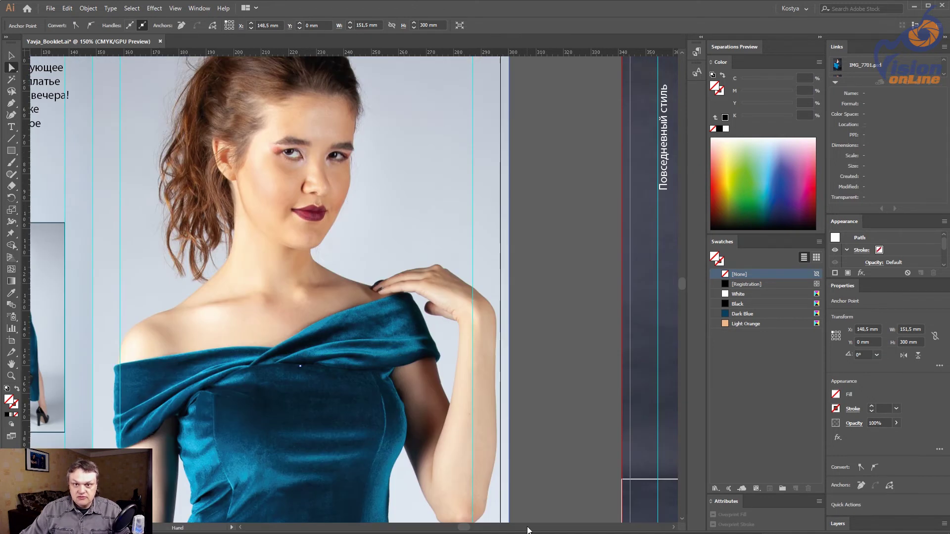
{"action": "scroll", "coordinate": [515, 297], "scroll_direction": "up", "scroll_amount": 10}
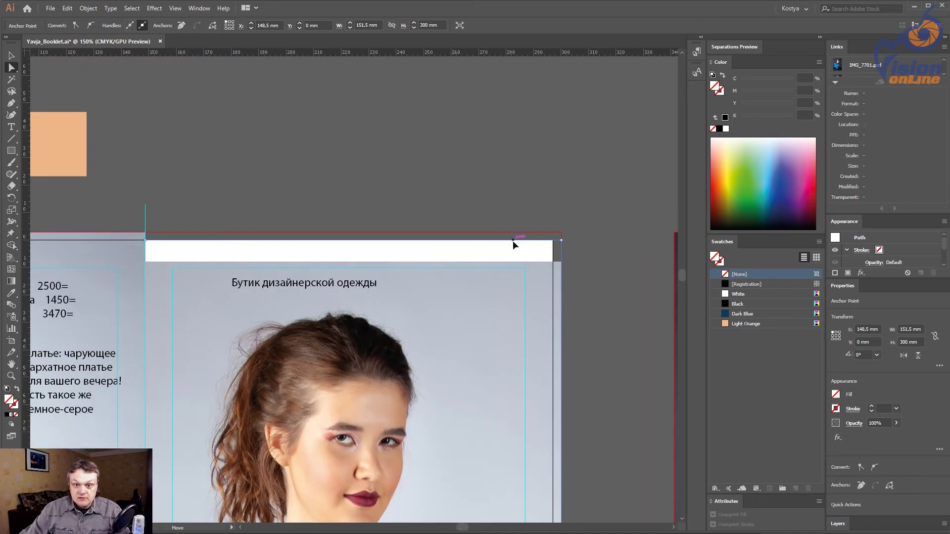
{"action": "left_click_drag", "start_coordinate": [512, 241], "coordinate": [512, 232]}
{"action": "left_click", "coordinate": [539, 188]}
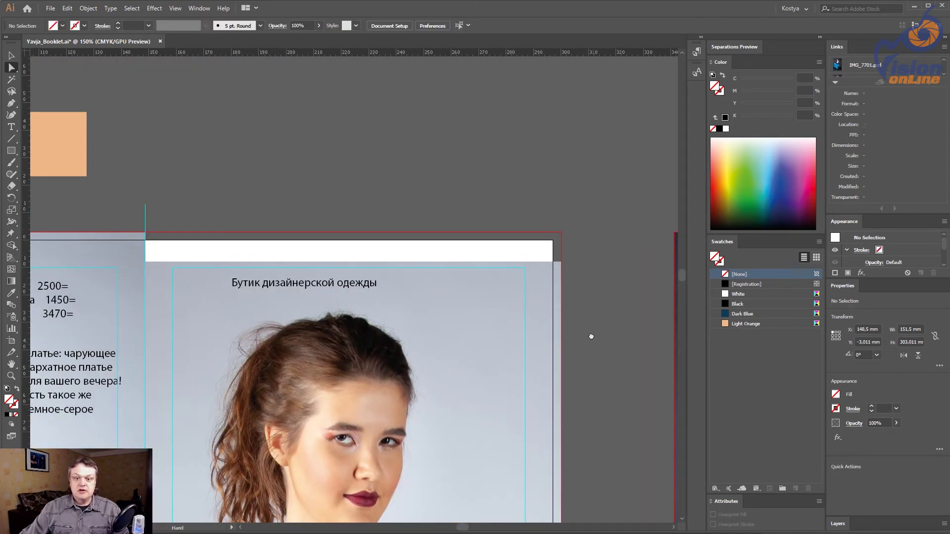
{"action": "scroll", "coordinate": [591, 336], "scroll_direction": "down", "scroll_amount": 3}
Step: Draw a 151,5 × 92,413 mm rectangle across the left page's bottom
{"action": "key", "text": "ctrl+minus"}
{"action": "scroll", "coordinate": [445, 327], "scroll_direction": "down", "scroll_amount": 5}
{"action": "scroll", "coordinate": [423, 325], "scroll_direction": "down", "scroll_amount": 3}
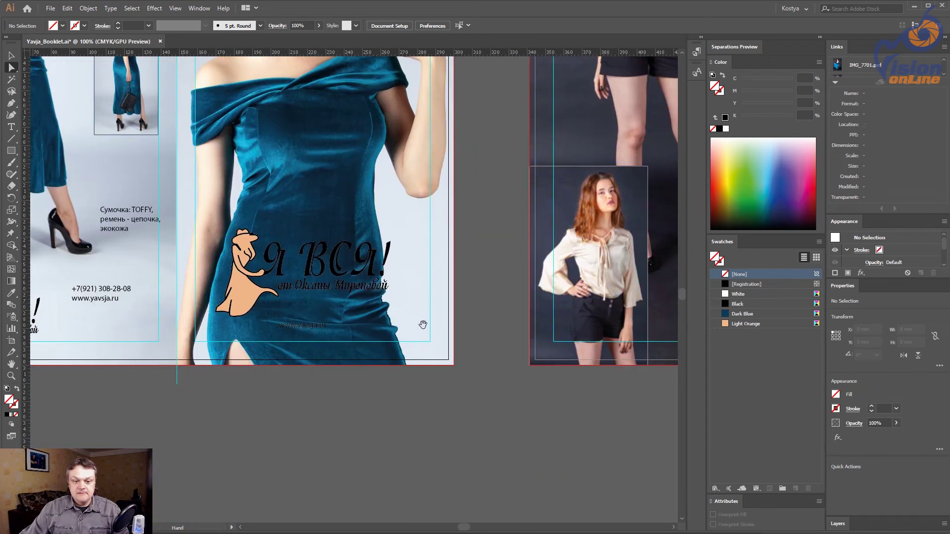
{"action": "left_click_drag", "start_coordinate": [348, 405], "coordinate": [355, 424]}
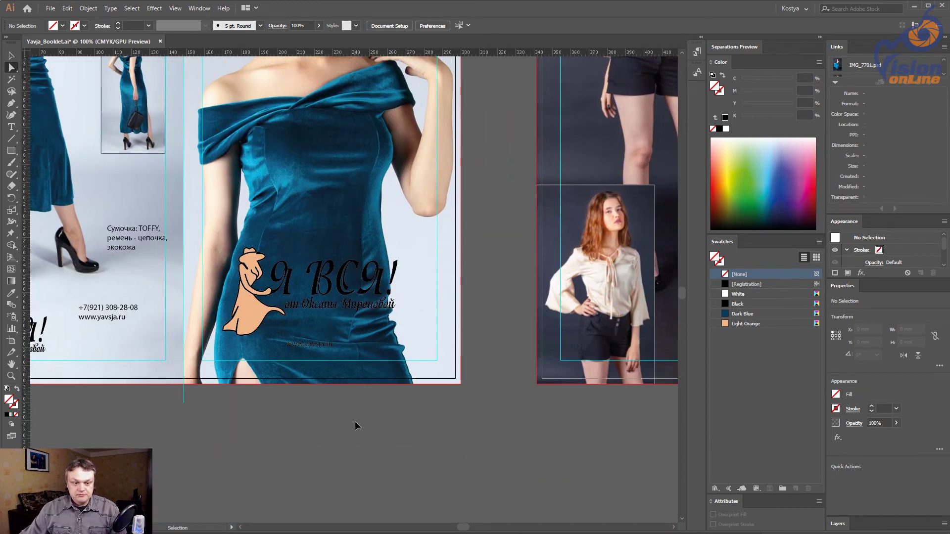
{"action": "left_click", "coordinate": [12, 150]}
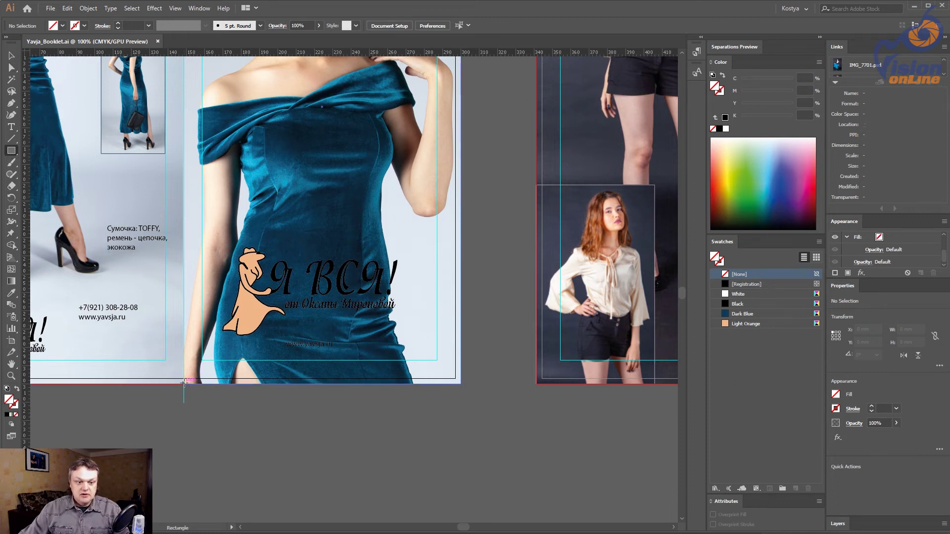
{"action": "mouse_move", "coordinate": [184, 382]}
{"action": "left_mouse_down"}
{"action": "mouse_move", "coordinate": [461, 229]}
{"action": "mouse_move", "coordinate": [462, 213]}
{"action": "left_mouse_up"}
{"action": "key", "text": "v"}
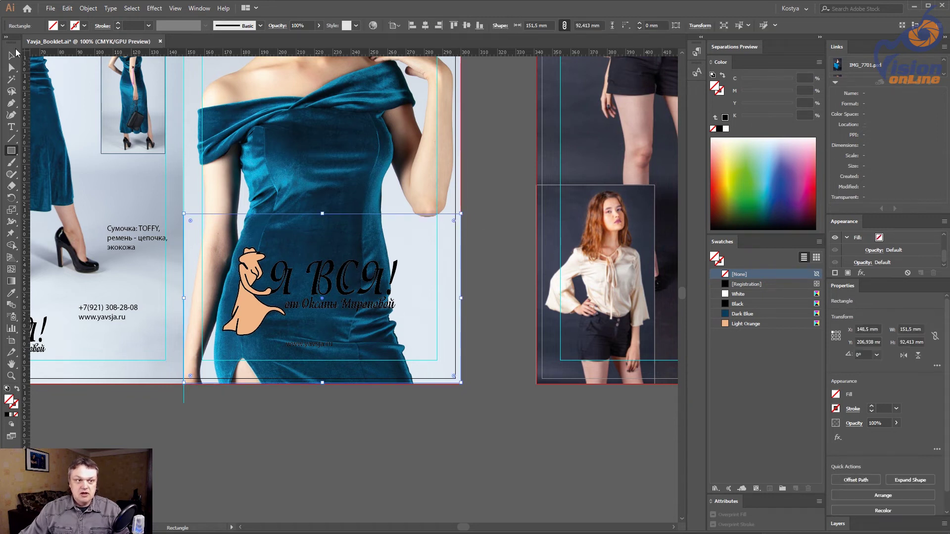
Step: Fill the rectangle with Dark Blue and arrange the dress photo behind it
{"action": "left_click", "coordinate": [747, 316]}
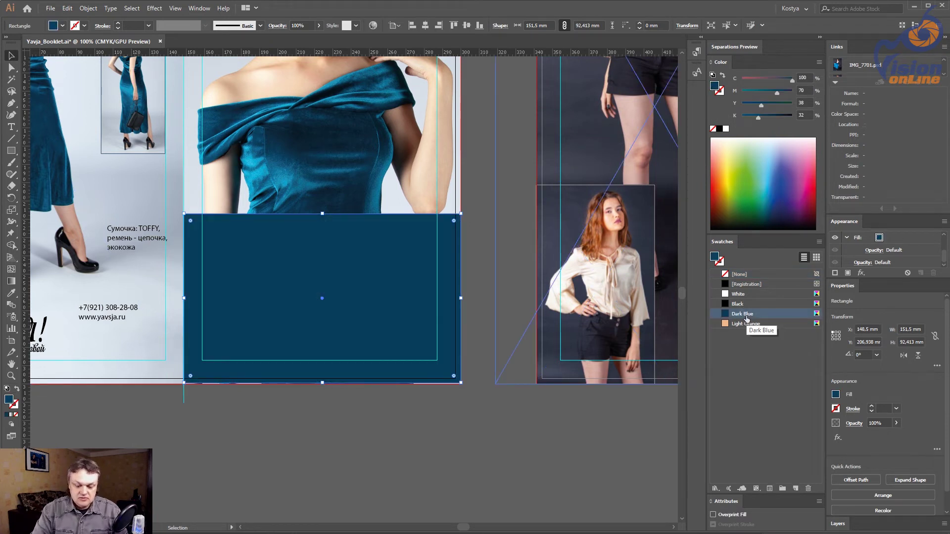
{"action": "key", "text": "ctrl+shift+bracketleft"}
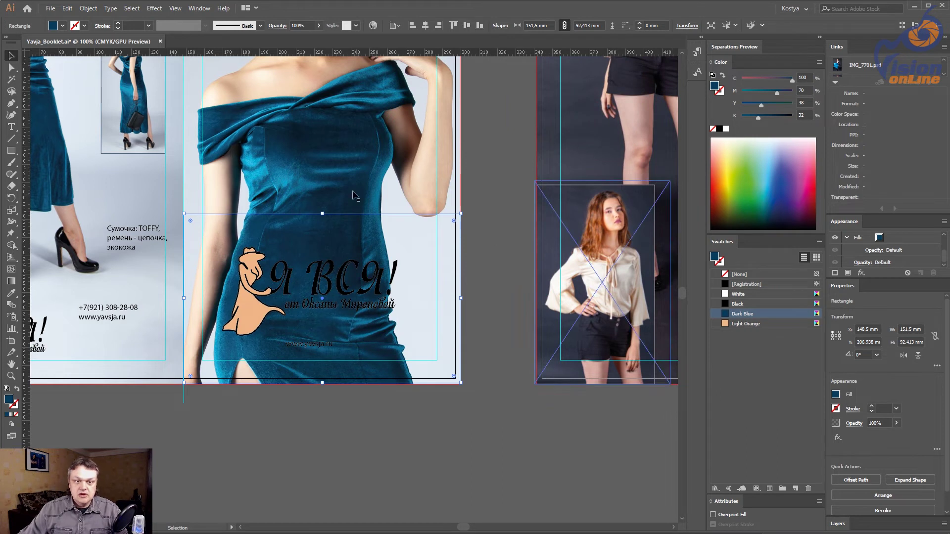
{"action": "left_click", "coordinate": [355, 195]}
{"action": "key", "text": "ctrl+shift+bracketleft"}
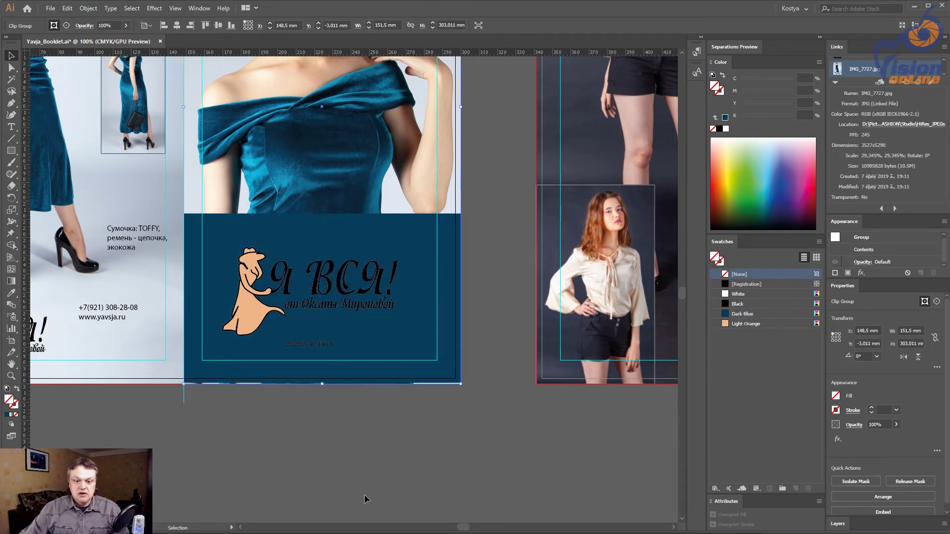
{"action": "left_click", "coordinate": [396, 456]}
Step: Zoom in to check the blue rectangle's bottom-right corner, then view the whole panel
{"action": "key", "text": "z"}
{"action": "left_click_drag", "start_coordinate": [426, 421], "coordinate": [466, 352]}
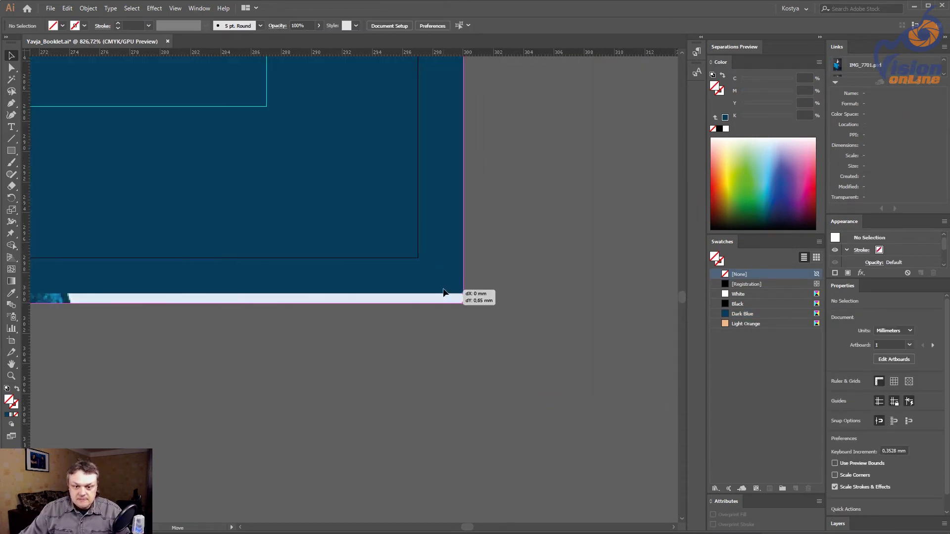
{"action": "left_click", "coordinate": [448, 292]}
{"action": "left_click", "coordinate": [329, 258], "text": "alt"}
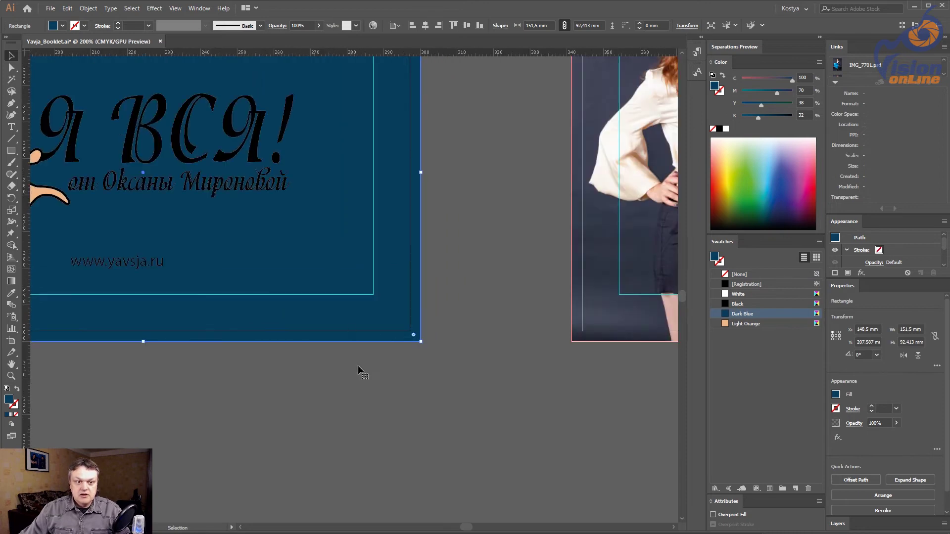
{"action": "left_click", "coordinate": [358, 369], "text": "alt"}
{"action": "left_click", "coordinate": [295, 340], "text": "alt"}
{"action": "left_click_drag", "start_coordinate": [291, 377], "coordinate": [296, 444]}
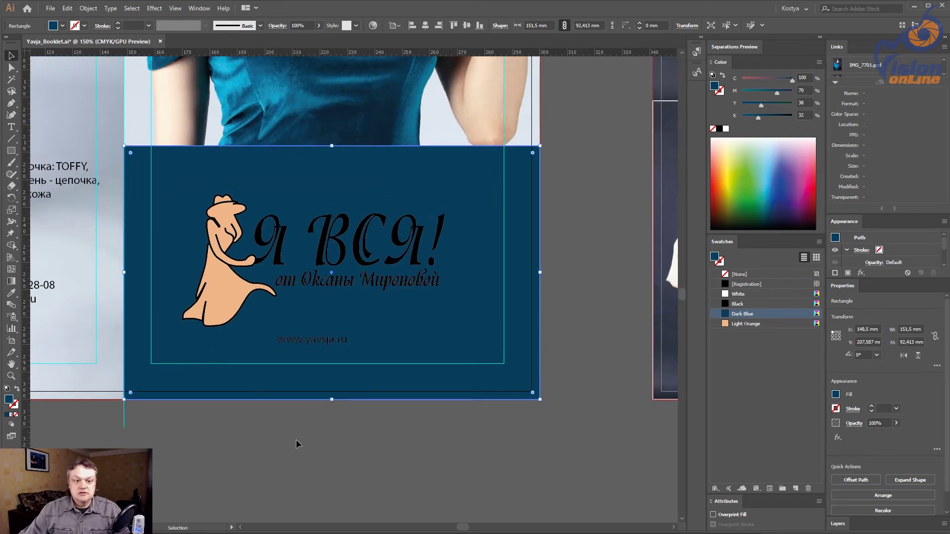
Step: Enlarge the logo group by dragging its top-right and bottom-left corners
{"action": "left_click", "coordinate": [218, 246]}
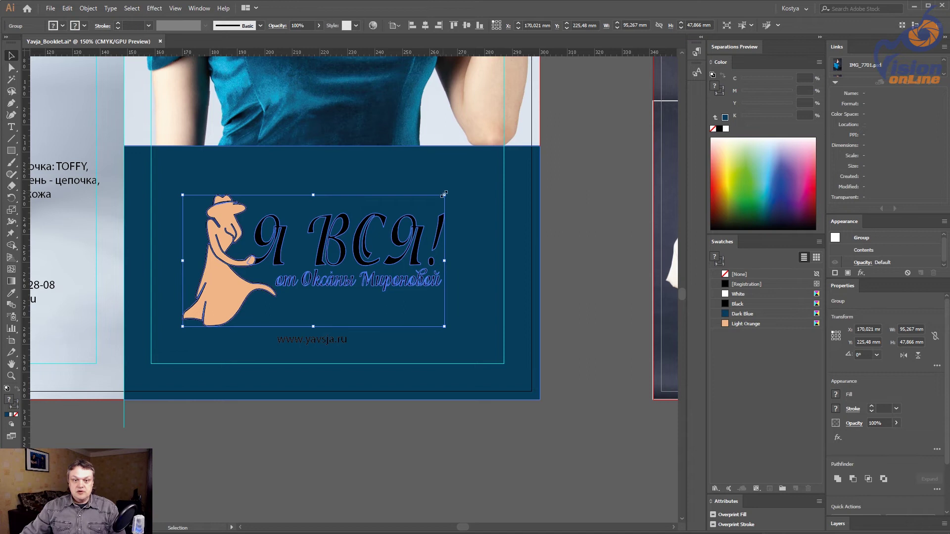
{"action": "left_click_drag", "start_coordinate": [443, 193], "coordinate": [504, 164]}
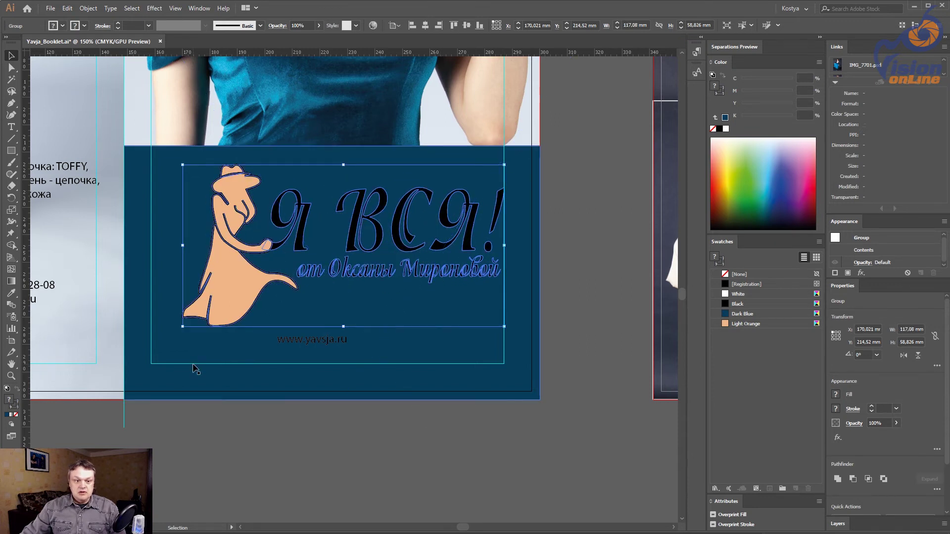
{"action": "left_click_drag", "start_coordinate": [182, 326], "coordinate": [137, 419]}
{"action": "scroll", "coordinate": [554, 327], "scroll_direction": "up", "scroll_amount": 1}
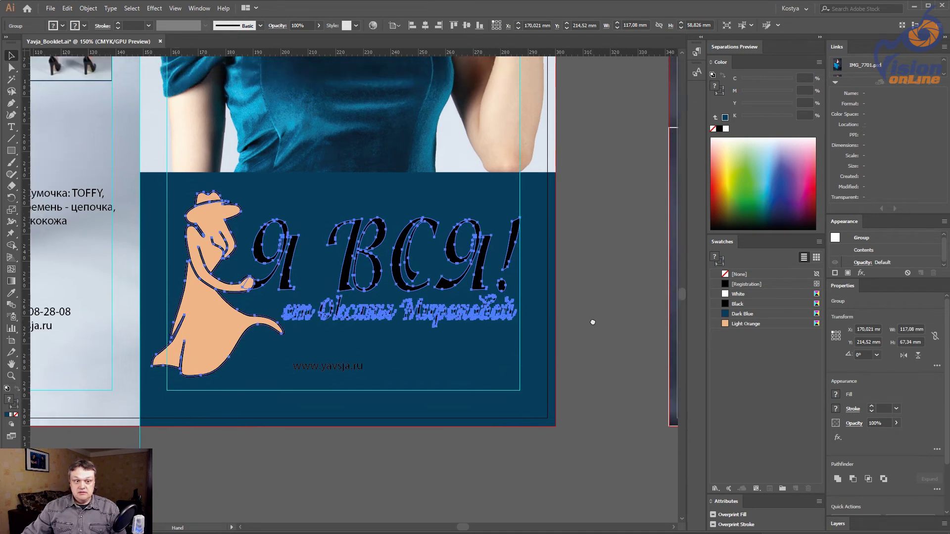
{"action": "scroll", "coordinate": [595, 322], "scroll_direction": "left", "scroll_amount": 1}
{"action": "scroll", "coordinate": [578, 283], "scroll_direction": "up", "scroll_amount": 3}
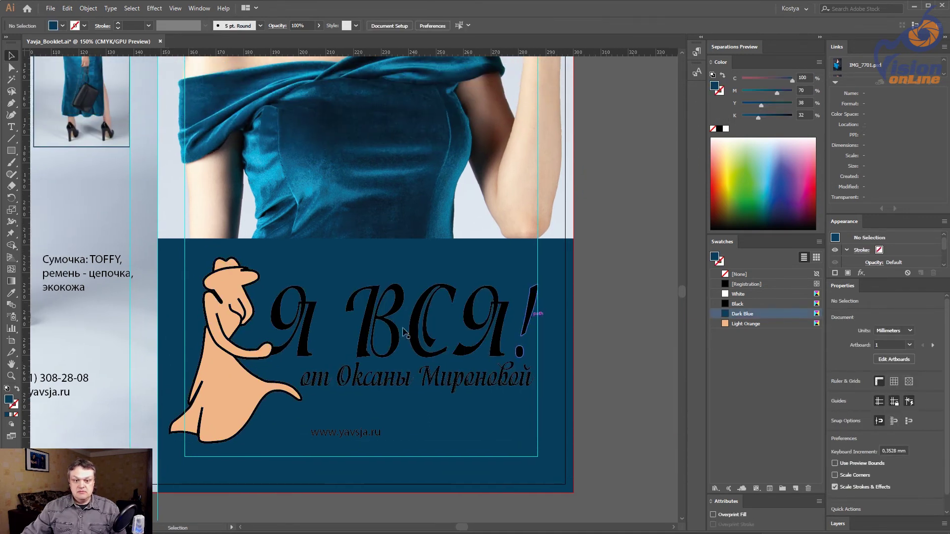
{"action": "left_click", "coordinate": [347, 432]}
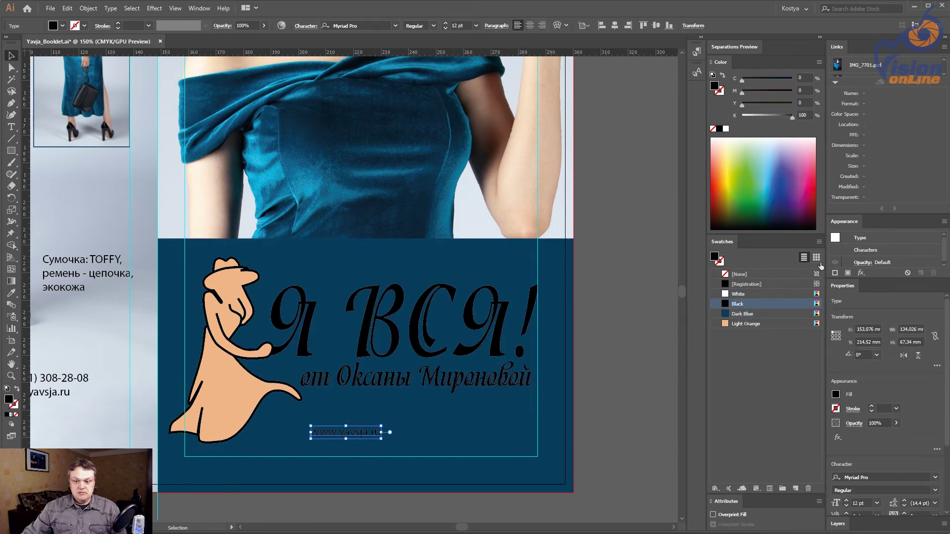
{"action": "left_click", "coordinate": [737, 295]}
{"action": "key", "text": "ctrl+shift+period"}
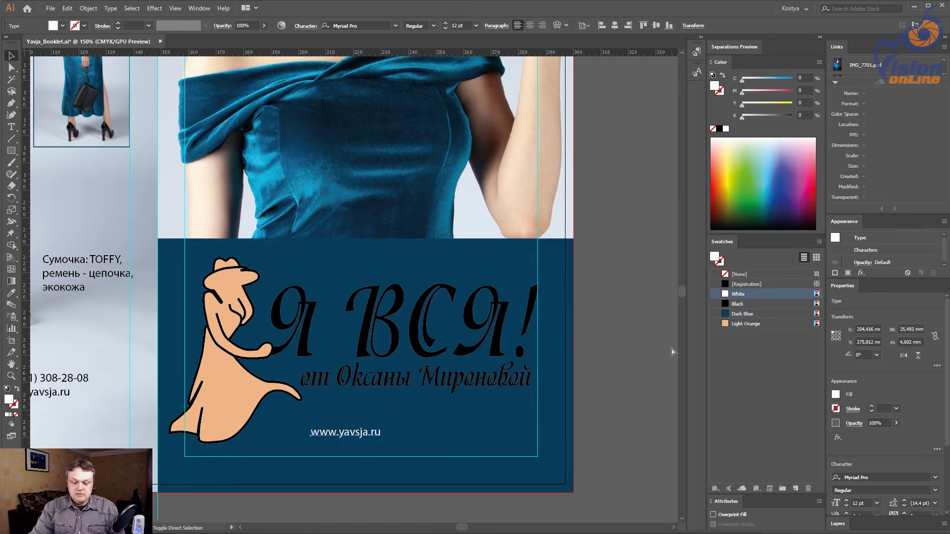
{"action": "key", "text": "ctrl+shift+period"}
{"action": "key", "text": "ctrl+shift+period"}
{"action": "key", "text": "ctrl+shift+period"}
{"action": "key", "text": "ctrl+shift+period"}
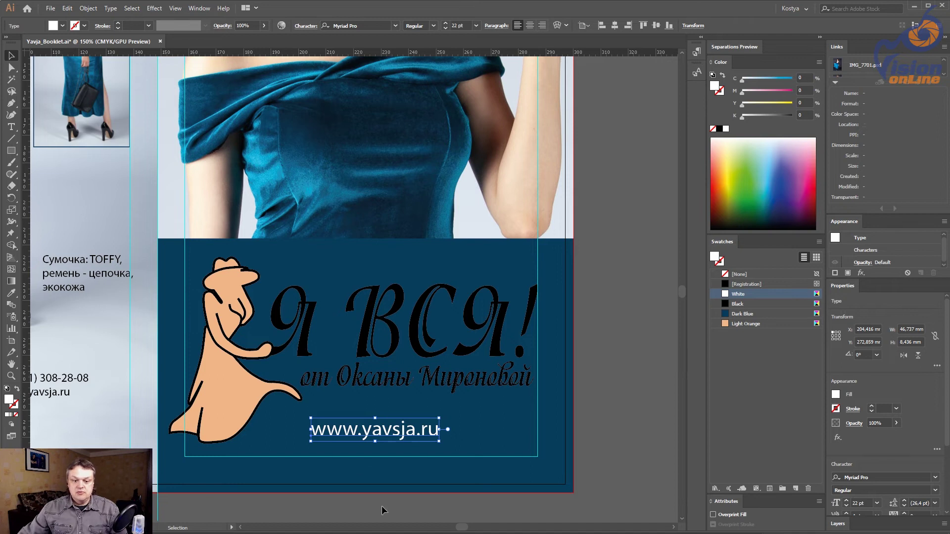
{"action": "left_click_drag", "start_coordinate": [368, 433], "coordinate": [346, 453]}
{"action": "key", "text": "Right"}
{"action": "key", "text": "Right"}
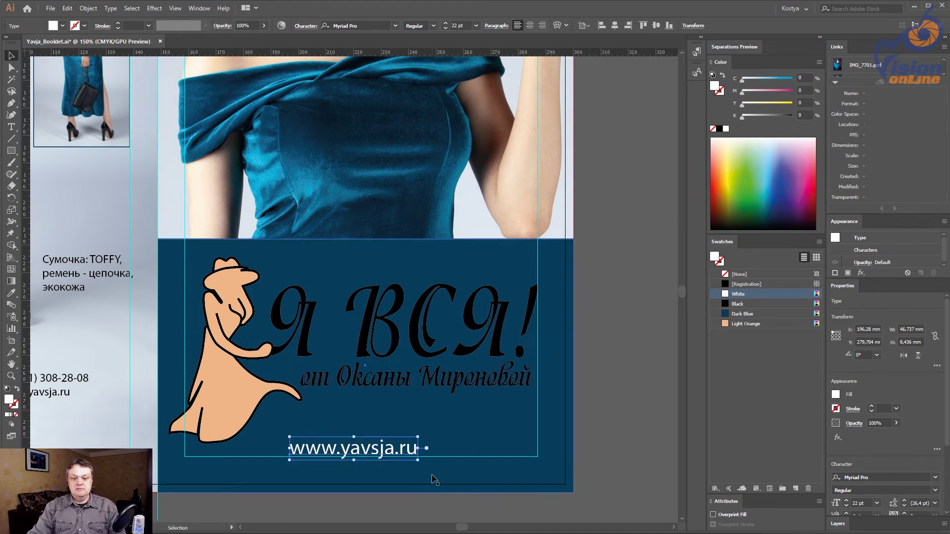
{"action": "key", "text": "Right"}
{"action": "key", "text": "Right"}
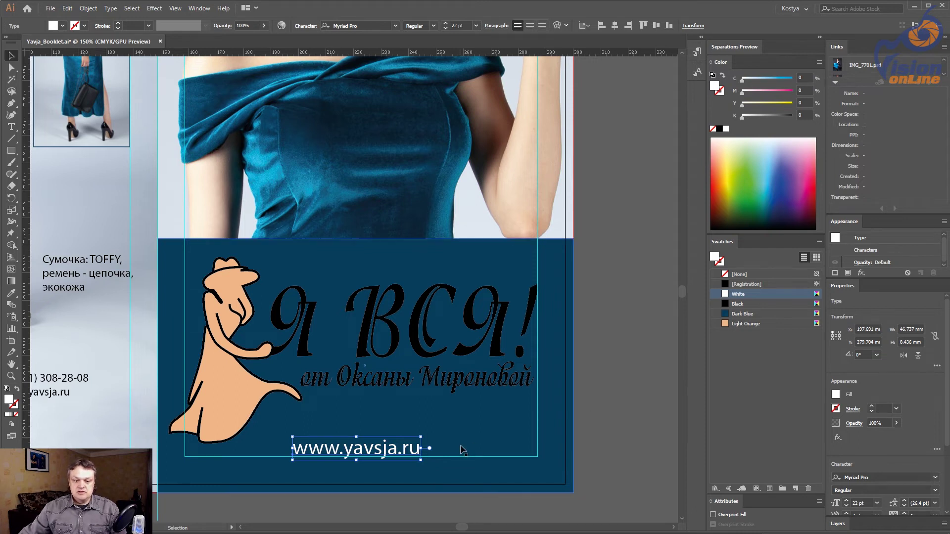
Step: Centre the URL horizontally on the blue rectangle as key object, then fine-tune it
{"action": "left_click", "coordinate": [452, 428], "text": "shift"}
{"action": "left_click", "coordinate": [452, 428]}
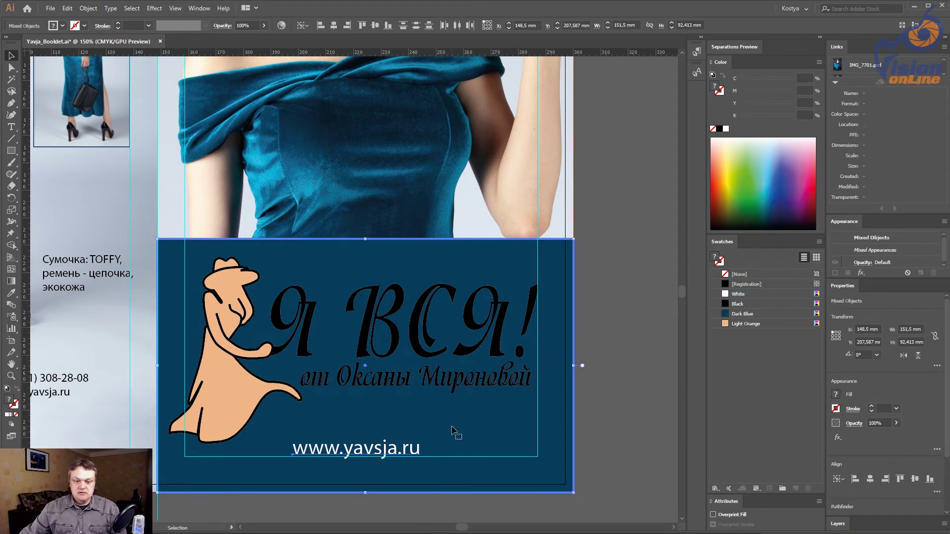
{"action": "left_click", "coordinate": [333, 26]}
{"action": "left_click", "coordinate": [604, 473]}
{"action": "left_click_drag", "start_coordinate": [386, 445], "coordinate": [381, 445]}
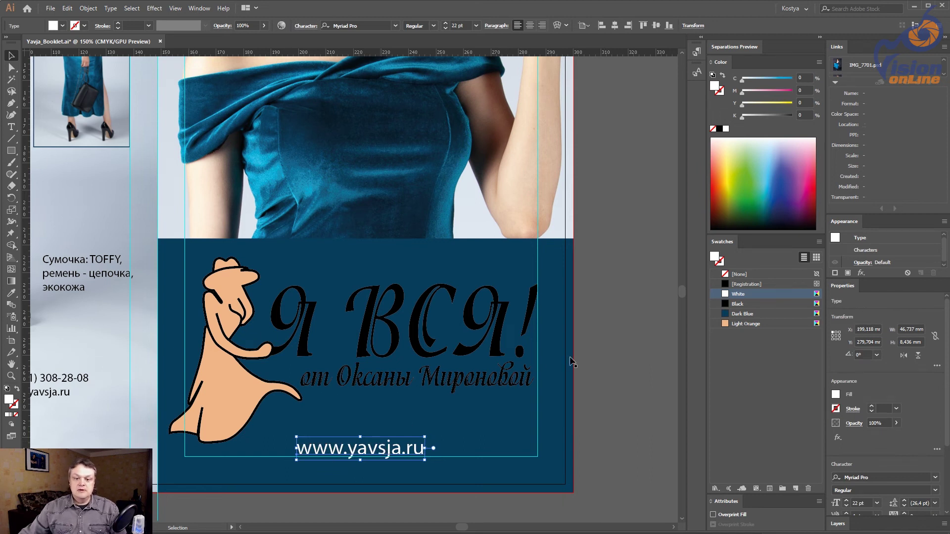
{"action": "left_click", "coordinate": [595, 351]}
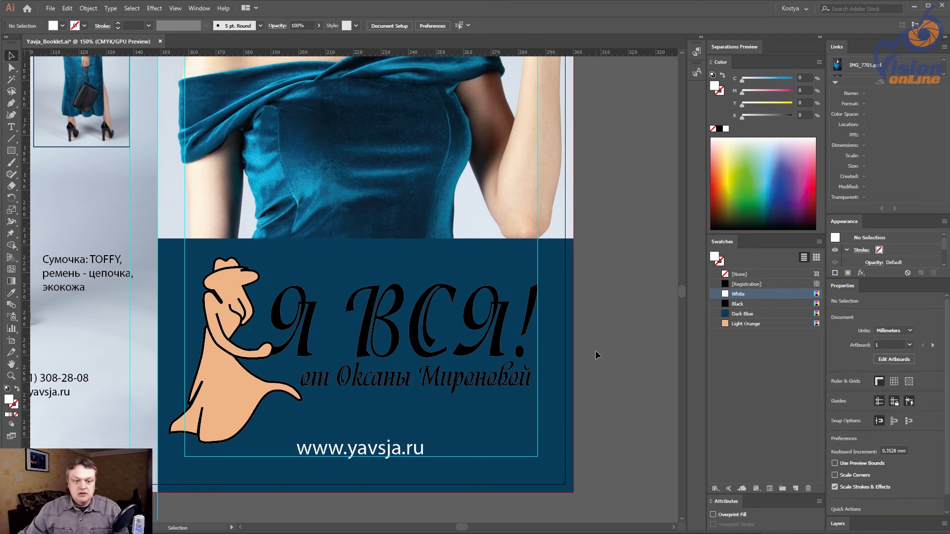
{"action": "left_click_drag", "start_coordinate": [367, 285], "coordinate": [372, 271]}
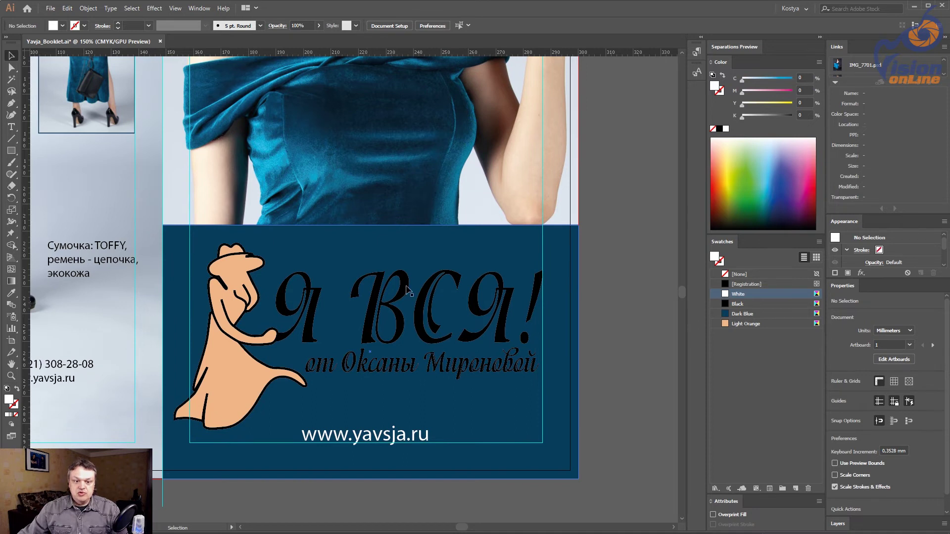
Step: Zoom in on the logo and nudge the logo group slightly lower
{"action": "scroll", "coordinate": [406, 288], "scroll_direction": "down", "scroll_amount": 2, "text": "alt"}
{"action": "scroll", "coordinate": [484, 376], "scroll_direction": "up", "scroll_amount": 1, "text": "alt"}
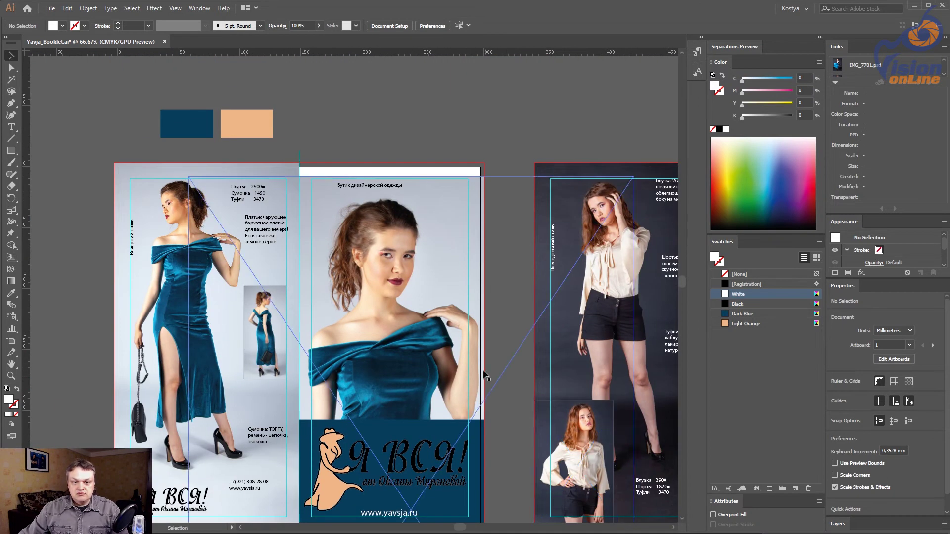
{"action": "scroll", "coordinate": [346, 247], "scroll_direction": "down", "scroll_amount": 2}
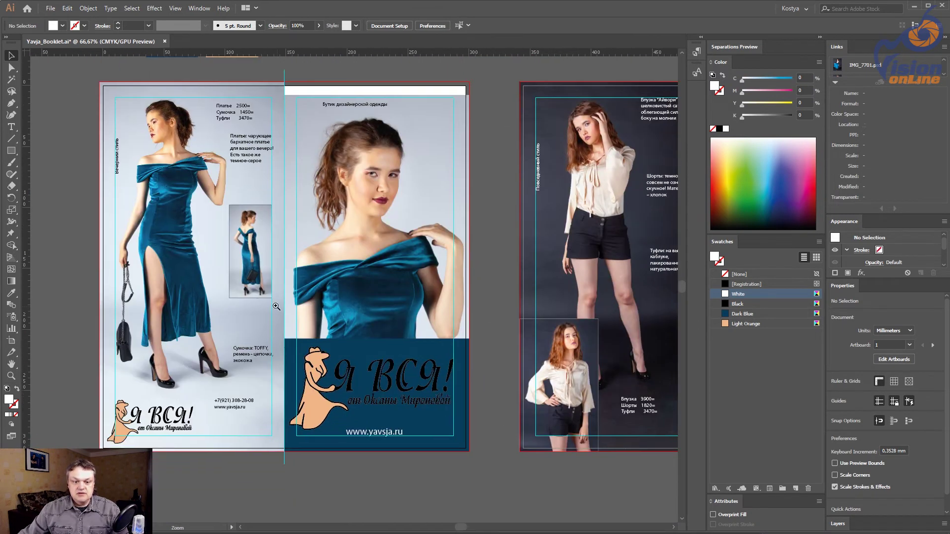
{"action": "left_click_drag", "start_coordinate": [276, 306], "coordinate": [502, 470]}
{"action": "left_click", "coordinate": [151, 326]}
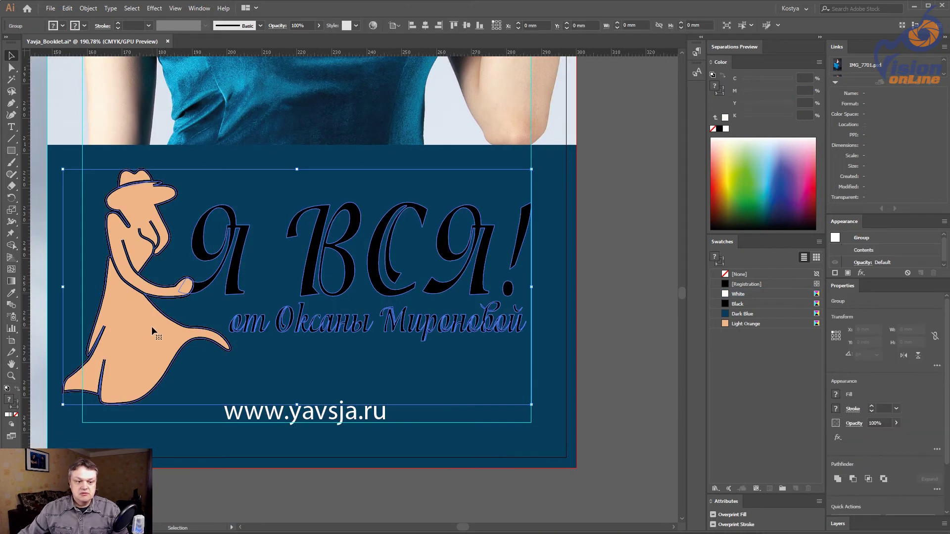
{"action": "key", "text": "Down"}
{"action": "key", "text": "Down"}
{"action": "key", "text": "Down"}
{"action": "key", "text": "Down"}
{"action": "key", "text": "Down"}
{"action": "key", "text": "Down"}
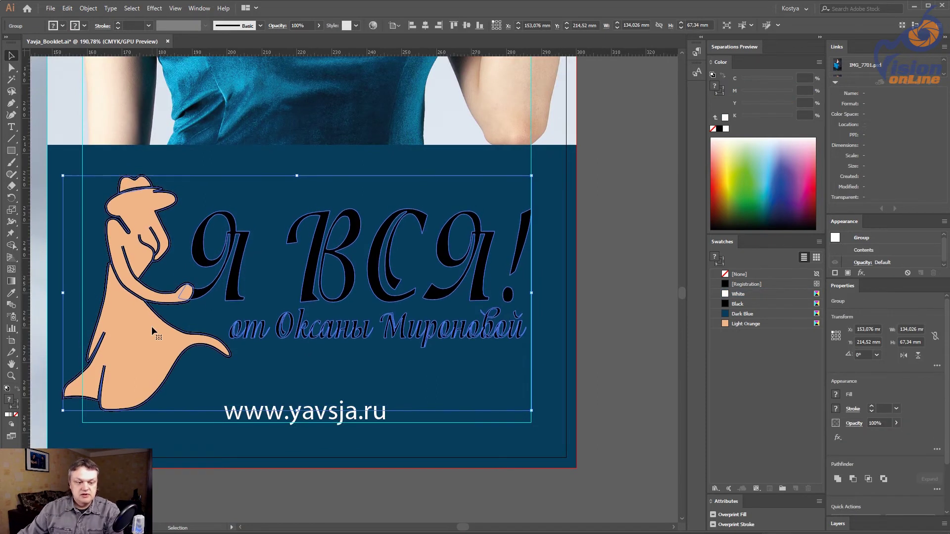
{"action": "key", "text": "Down"}
{"action": "key", "text": "Down"}
{"action": "key", "text": "Down"}
{"action": "key", "text": "Down"}
{"action": "key", "text": "Down"}
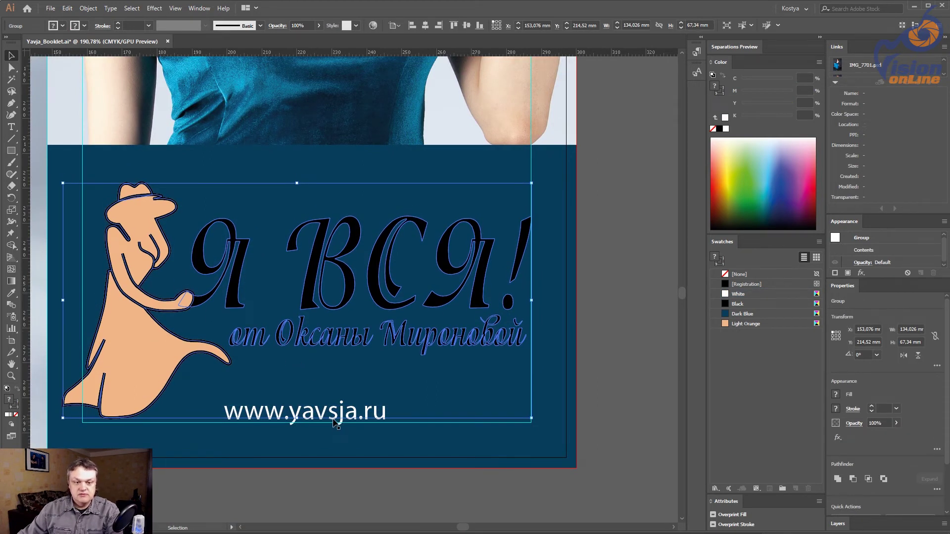
{"action": "key", "text": "Up"}
{"action": "key", "text": "Up"}
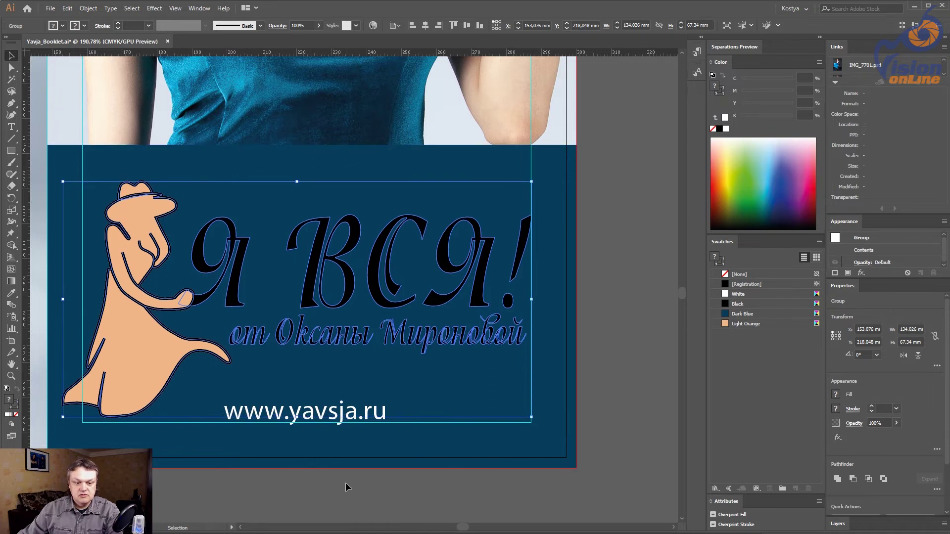
{"action": "left_click", "coordinate": [350, 505]}
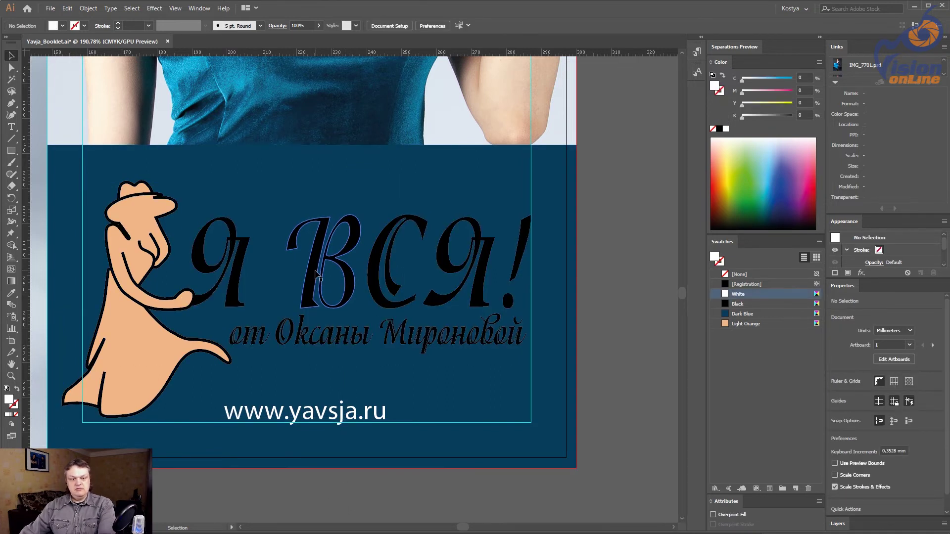
Step: Lower the logo one more nudge, then select the dark blue rectangle at 150%
{"action": "left_click", "coordinate": [317, 275]}
{"action": "key", "text": "Down"}
{"action": "key", "text": "Down"}
{"action": "key", "text": "Down"}
{"action": "key", "text": "Down"}
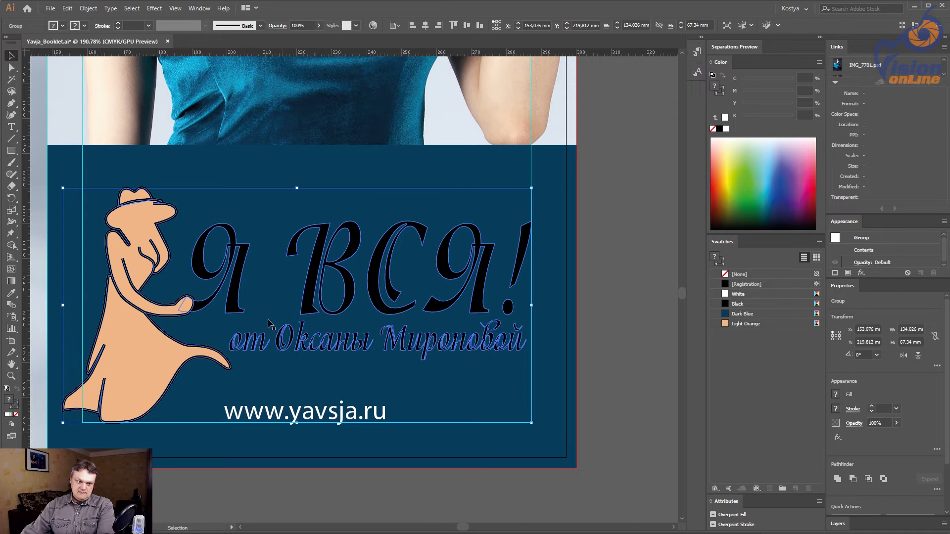
{"action": "left_click", "coordinate": [599, 236]}
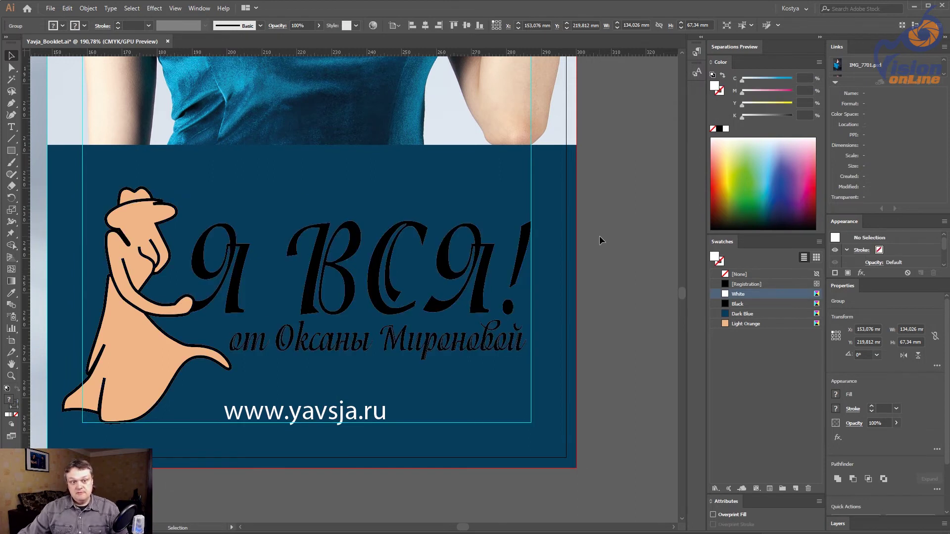
{"action": "left_click", "coordinate": [373, 226], "text": "alt"}
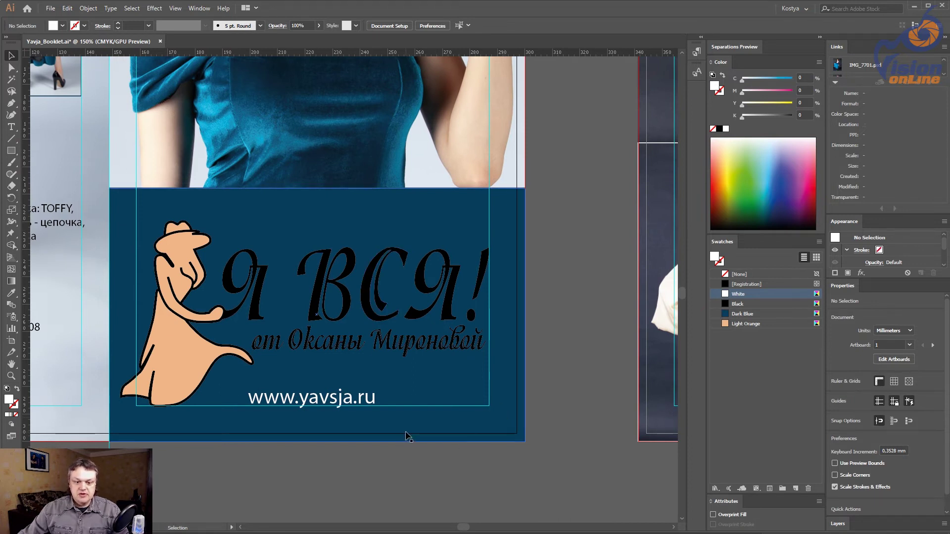
{"action": "left_click", "coordinate": [399, 203]}
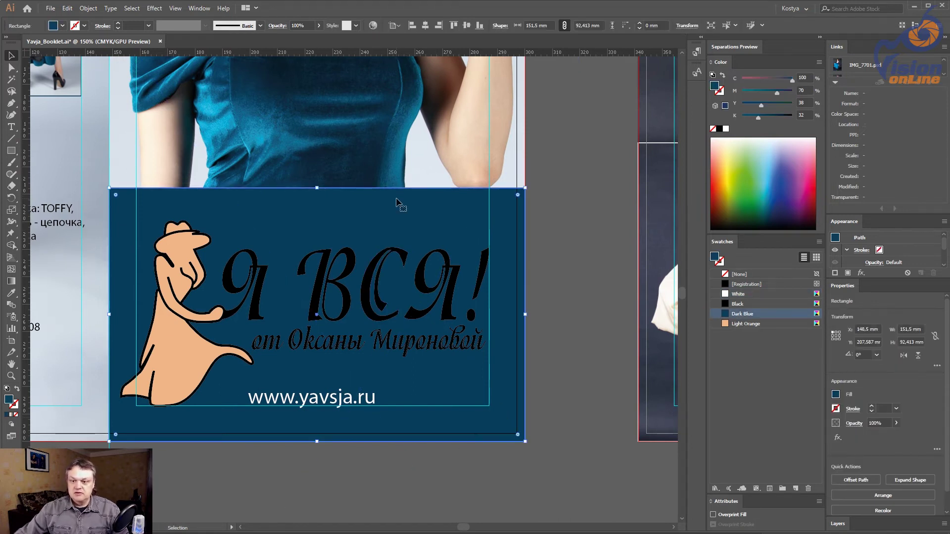
Step: Give the rectangle a default gradient fill and dock the Gradient panel
{"action": "left_click", "coordinate": [11, 281]}
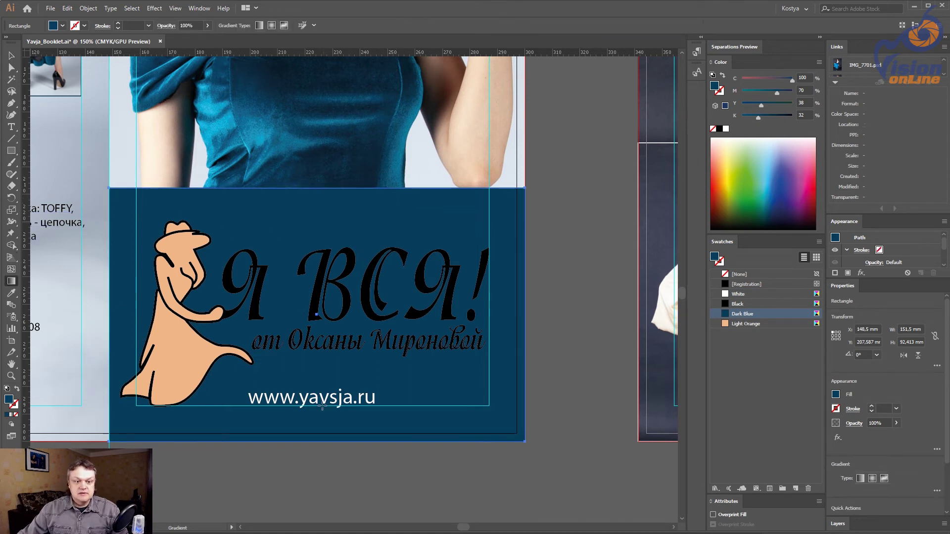
{"action": "left_click", "coordinate": [352, 216]}
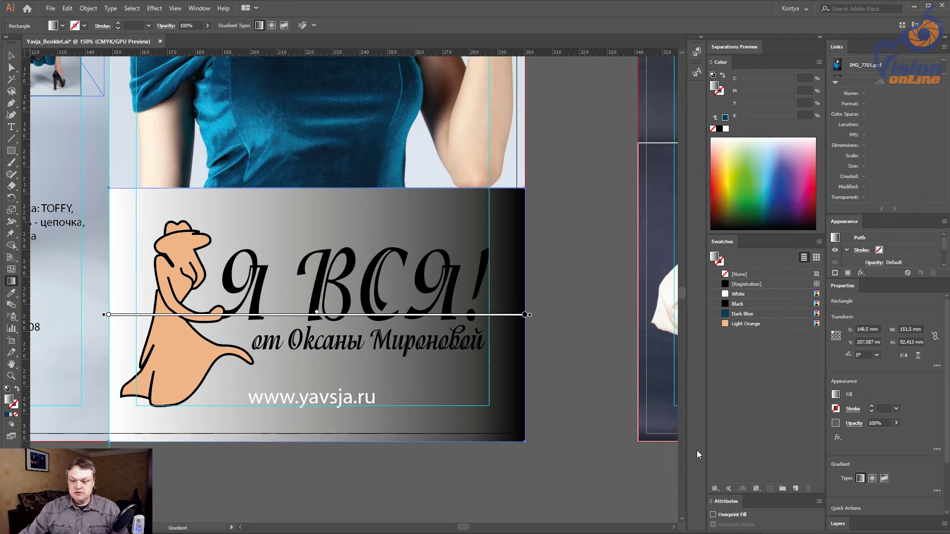
{"action": "key", "text": "v"}
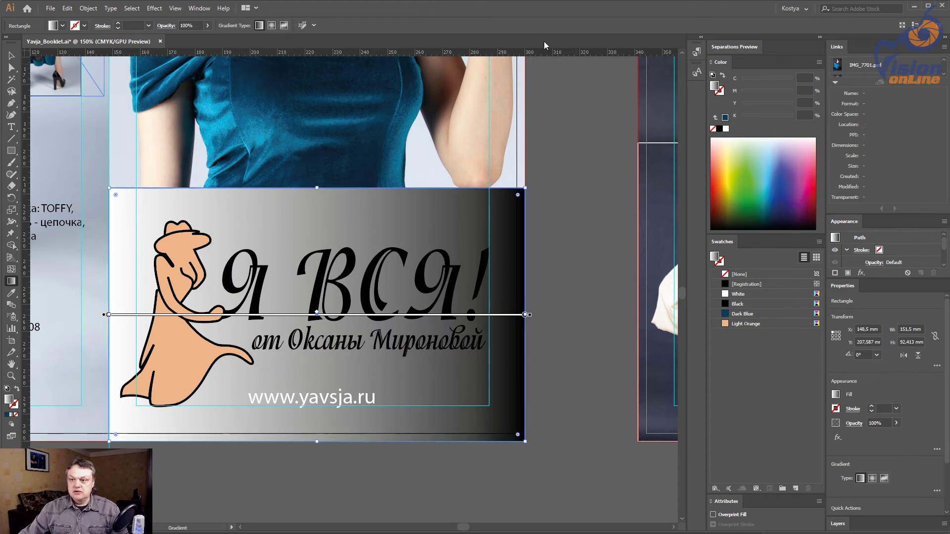
{"action": "left_click", "coordinate": [199, 8]}
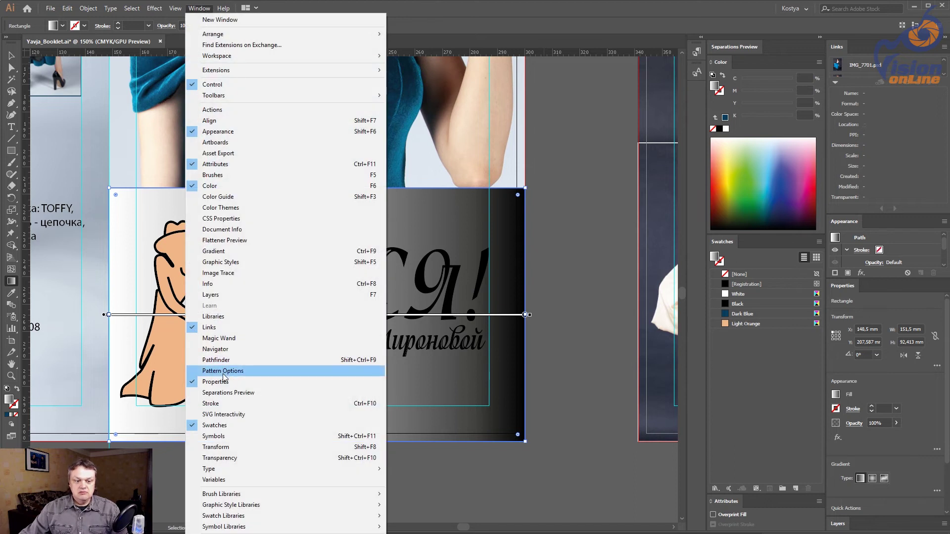
{"action": "left_click", "coordinate": [236, 251]}
{"action": "left_click_drag", "start_coordinate": [402, 289], "coordinate": [760, 230]}
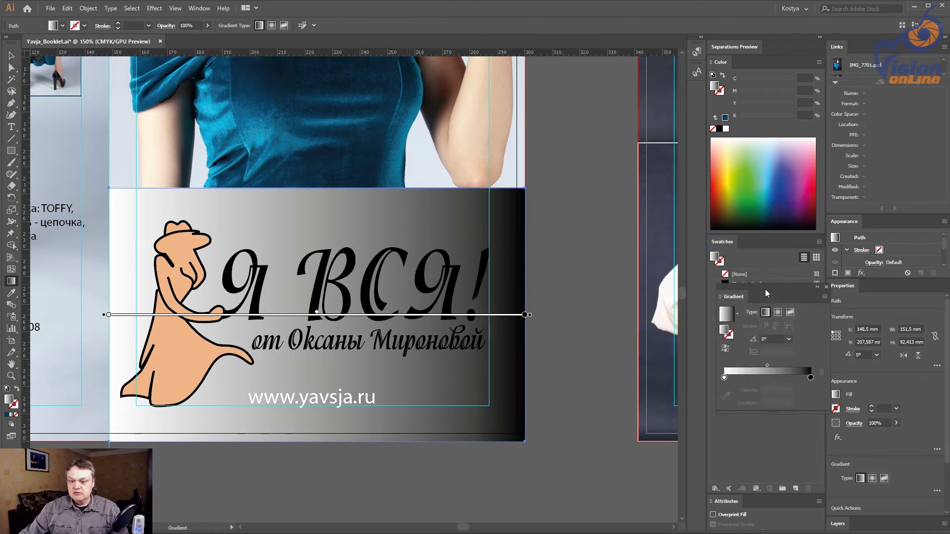
{"action": "left_click_drag", "start_coordinate": [758, 229], "coordinate": [764, 492]}
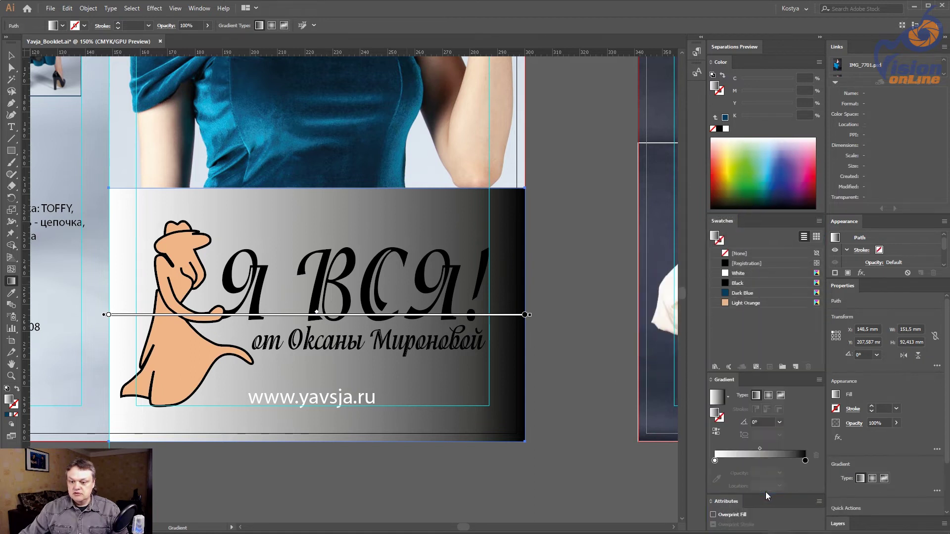
Step: Set a 90° gradient with both stops Dark Blue and the top stop at 0% opacity
{"action": "left_click", "coordinate": [752, 422]}
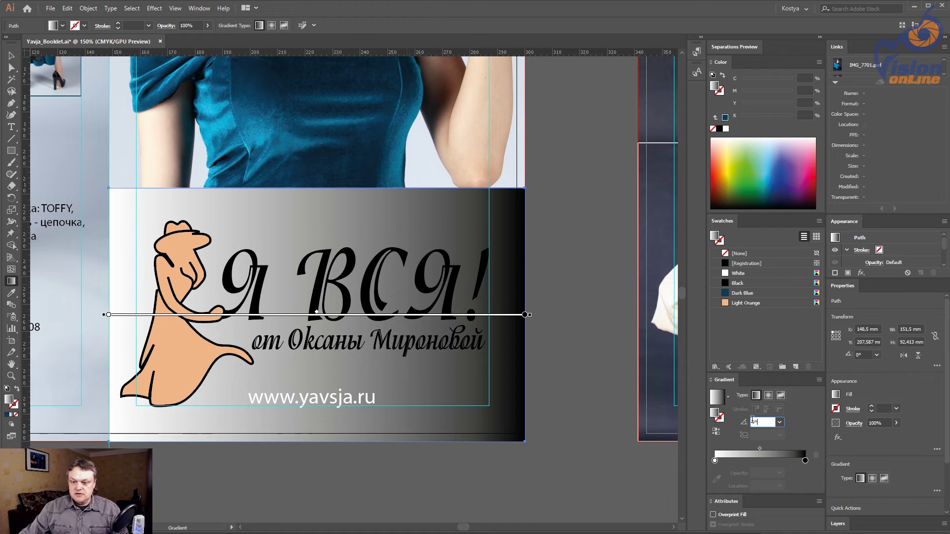
{"action": "type", "text": "90"}
{"action": "key", "text": "Return"}
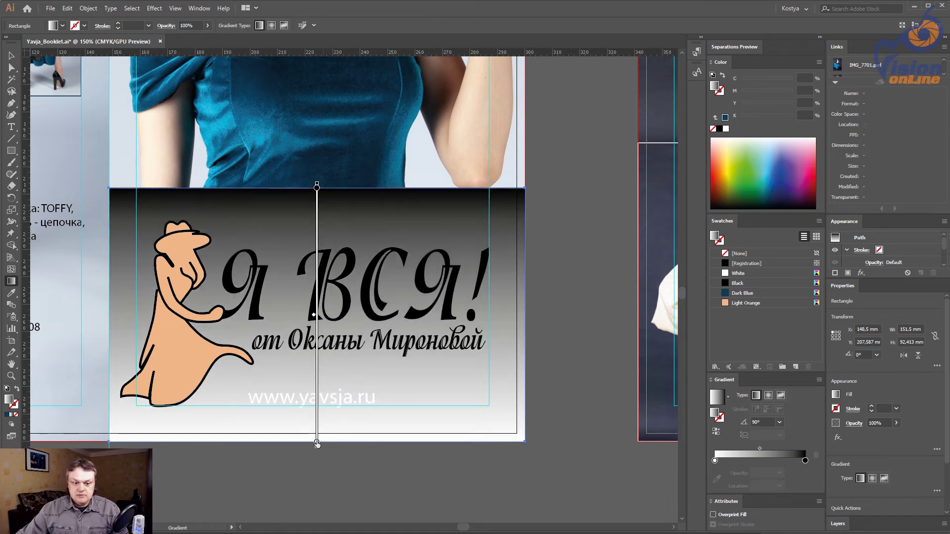
{"action": "left_click", "coordinate": [317, 442]}
{"action": "left_click", "coordinate": [752, 293]}
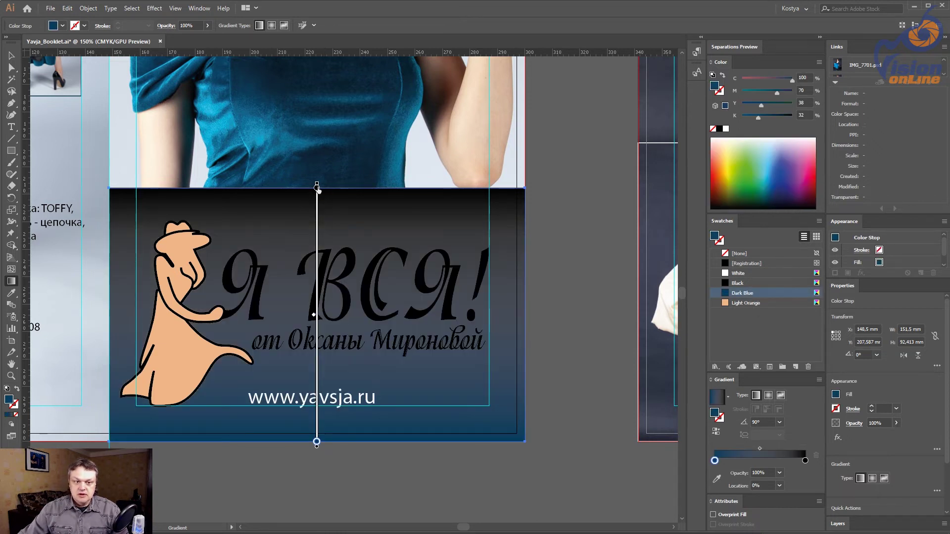
{"action": "left_click", "coordinate": [316, 188]}
{"action": "left_click", "coordinate": [767, 291]}
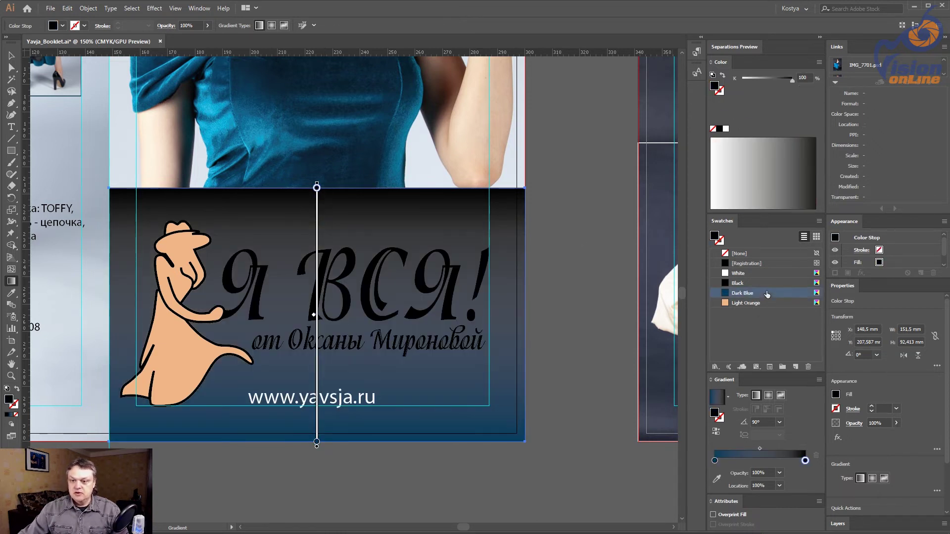
{"action": "double_click", "coordinate": [766, 472]}
{"action": "type", "text": "0"}
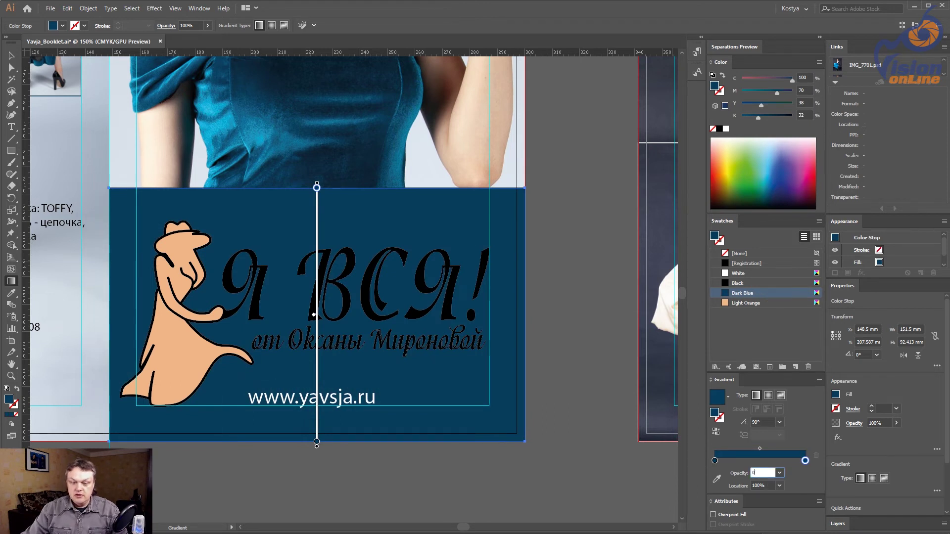
{"action": "key", "text": "Return"}
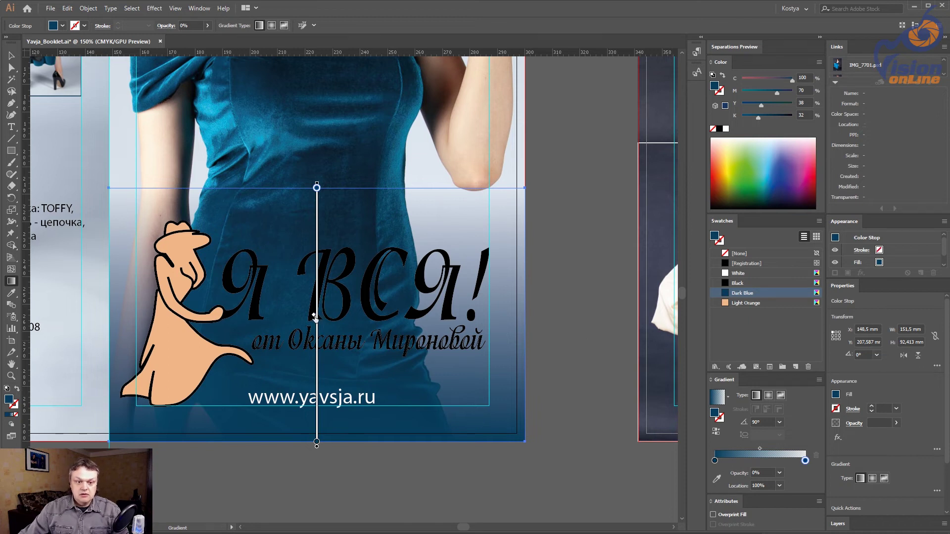
Step: Push the fade higher with its midpoint near 72% and extend the rectangle's top edge
{"action": "left_click_drag", "start_coordinate": [316, 317], "coordinate": [314, 252]}
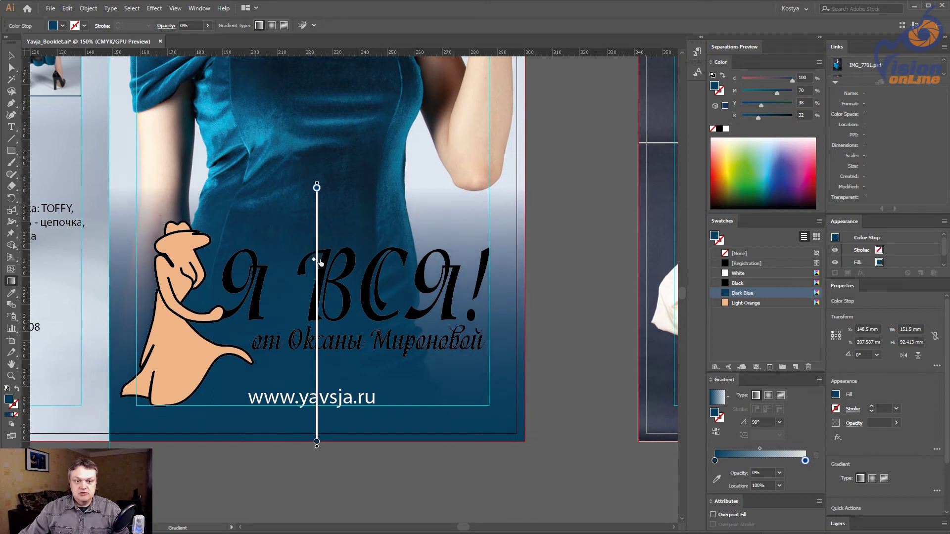
{"action": "left_click_drag", "start_coordinate": [320, 262], "coordinate": [322, 262]}
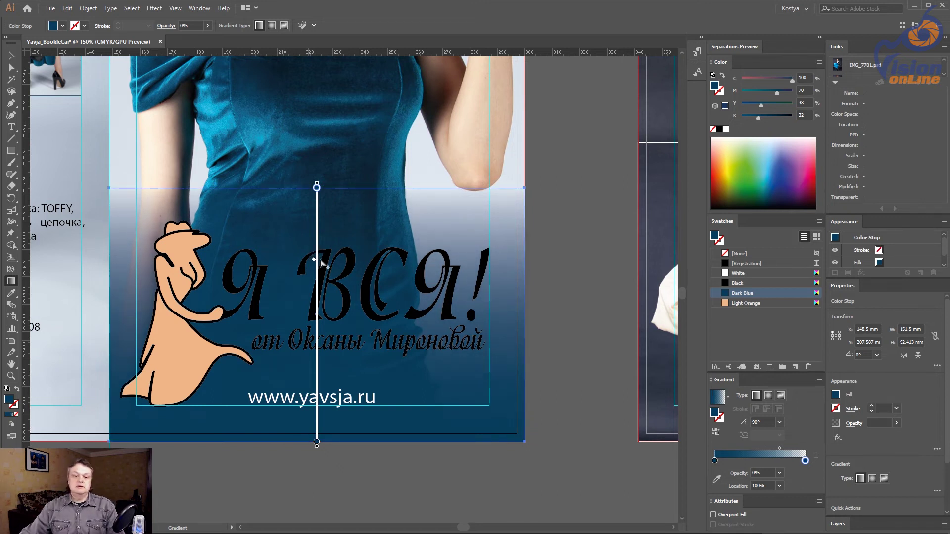
{"action": "left_click_drag", "start_coordinate": [314, 256], "coordinate": [314, 258]}
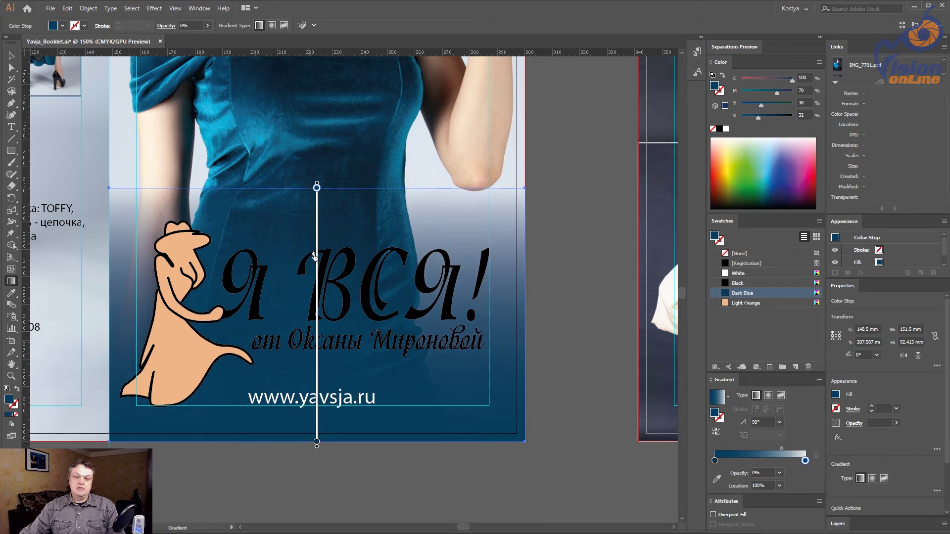
{"action": "left_click", "coordinate": [11, 55]}
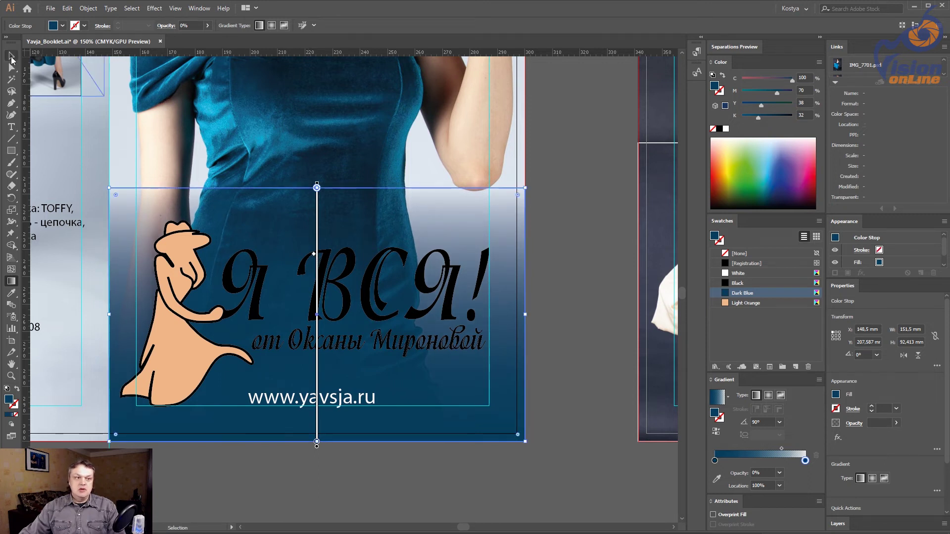
{"action": "mouse_move", "coordinate": [317, 189]}
{"action": "left_mouse_down"}
{"action": "mouse_move", "coordinate": [319, 168]}
{"action": "mouse_move", "coordinate": [319, 177]}
{"action": "left_mouse_up"}
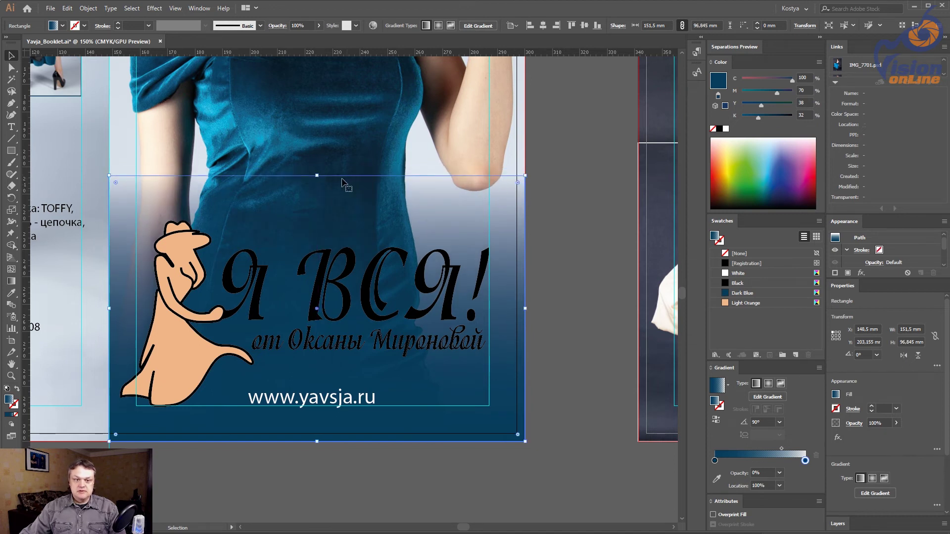
Step: Place the transparent stop at 97.95% and the Dark Blue stop at 6.25%
{"action": "left_click", "coordinate": [11, 283]}
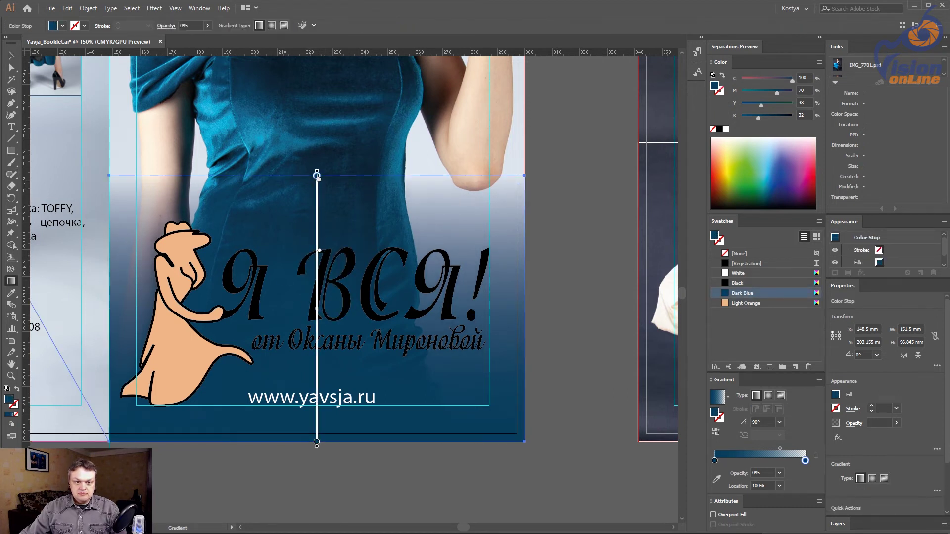
{"action": "left_click_drag", "start_coordinate": [317, 176], "coordinate": [317, 183]}
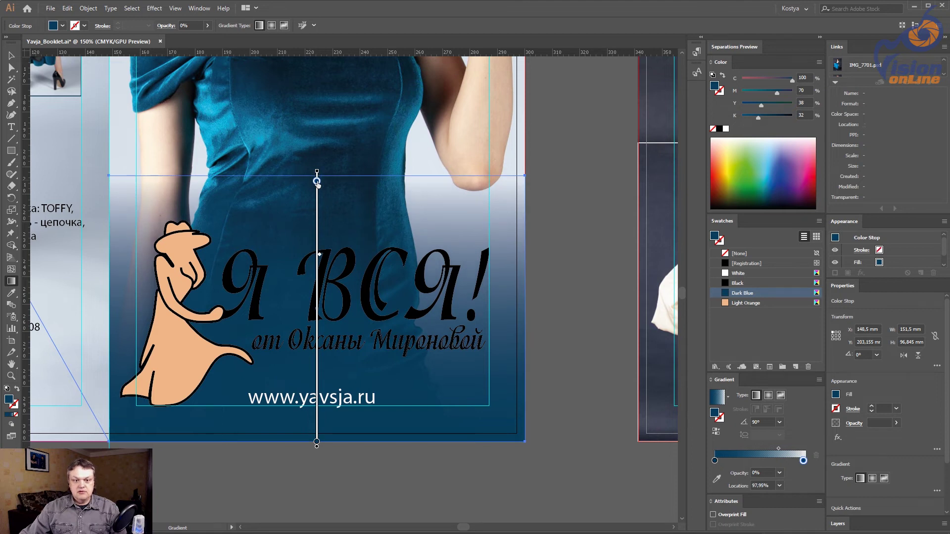
{"action": "left_click_drag", "start_coordinate": [317, 443], "coordinate": [318, 411]}
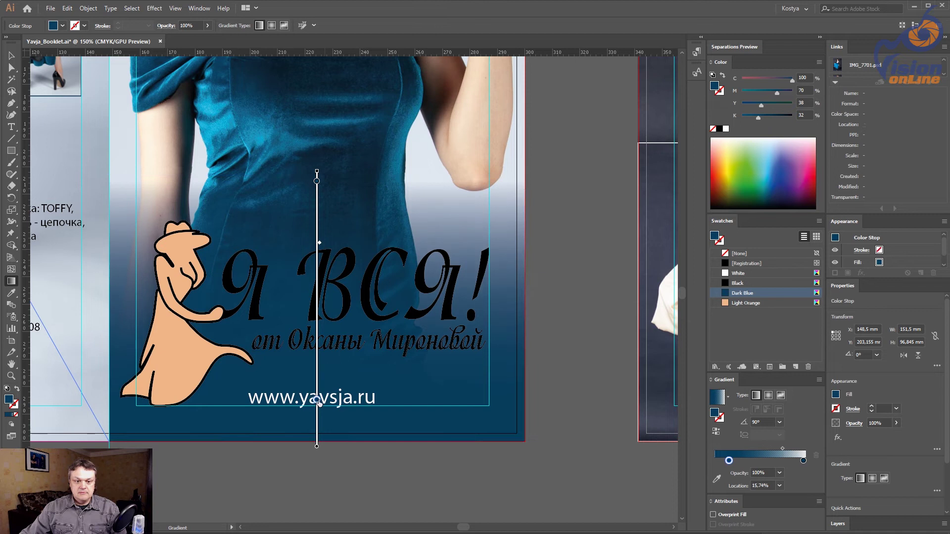
{"action": "left_click_drag", "start_coordinate": [317, 402], "coordinate": [317, 425]}
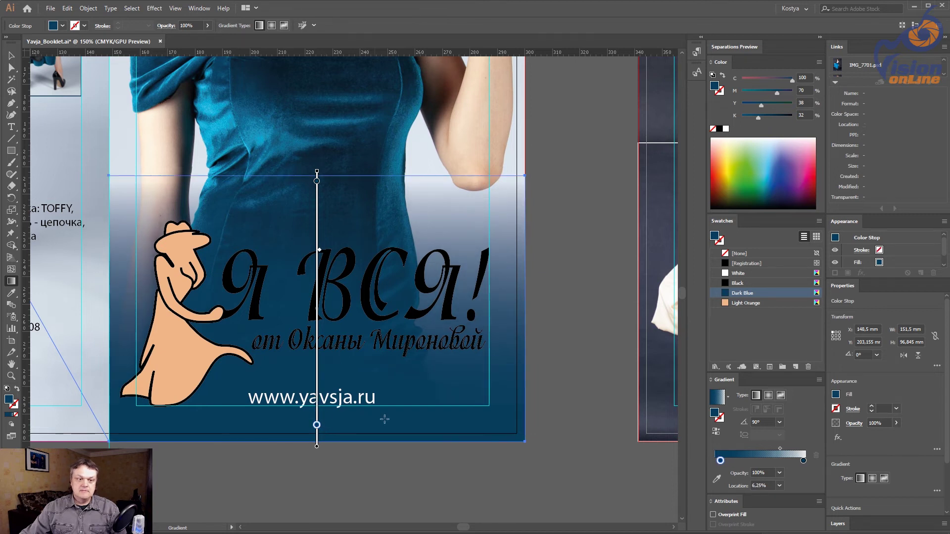
{"action": "left_click", "coordinate": [11, 59]}
{"action": "left_click", "coordinate": [532, 264]}
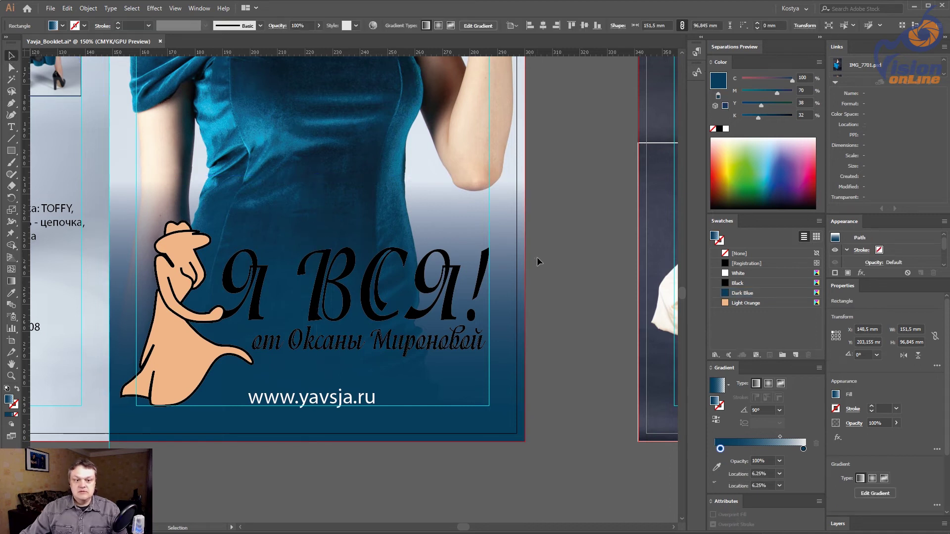
{"action": "key", "text": "ctrl+minus"}
{"action": "left_click_drag", "start_coordinate": [471, 301], "coordinate": [500, 324]}
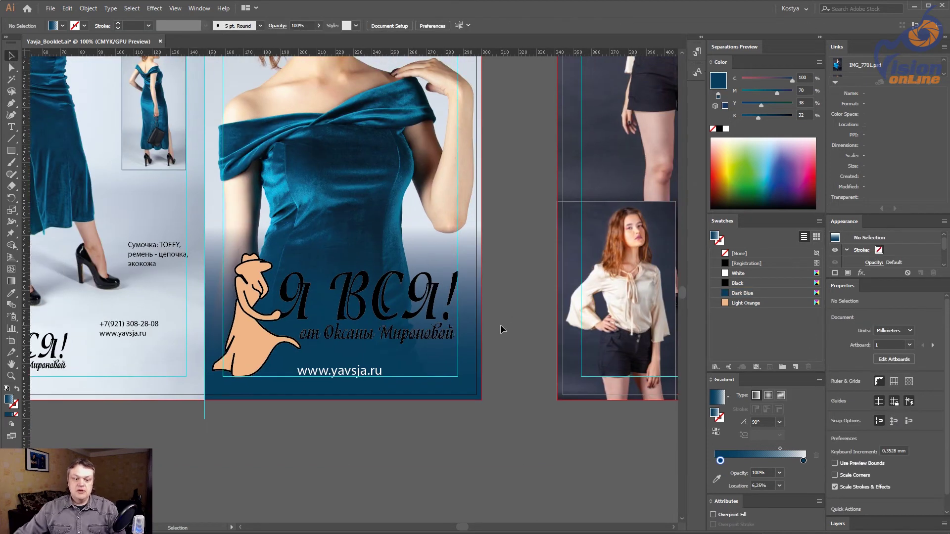
Step: Save the booklet and select the Я ВСЯ! lettering inside the logo group
{"action": "key", "text": "ctrl+s"}
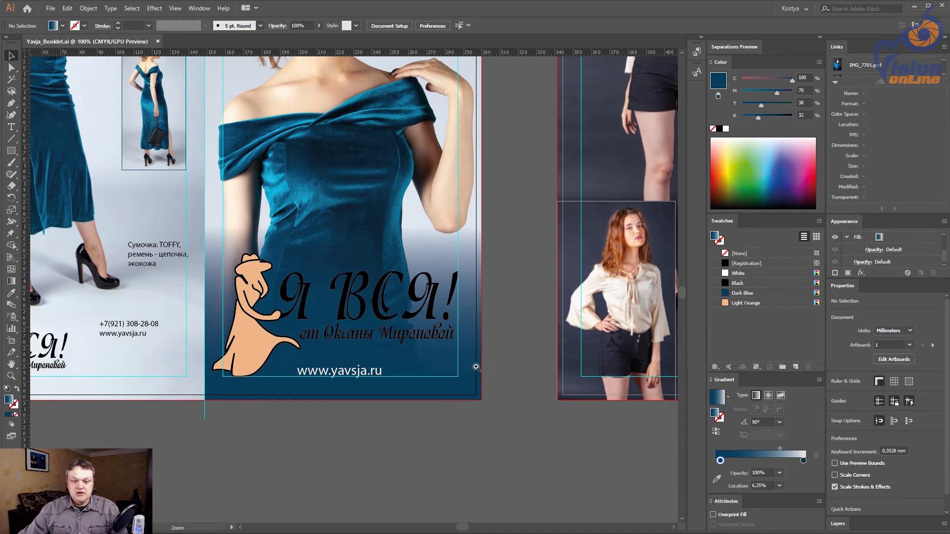
{"action": "scroll", "coordinate": [340, 322], "scroll_direction": "up", "scroll_amount": 3}
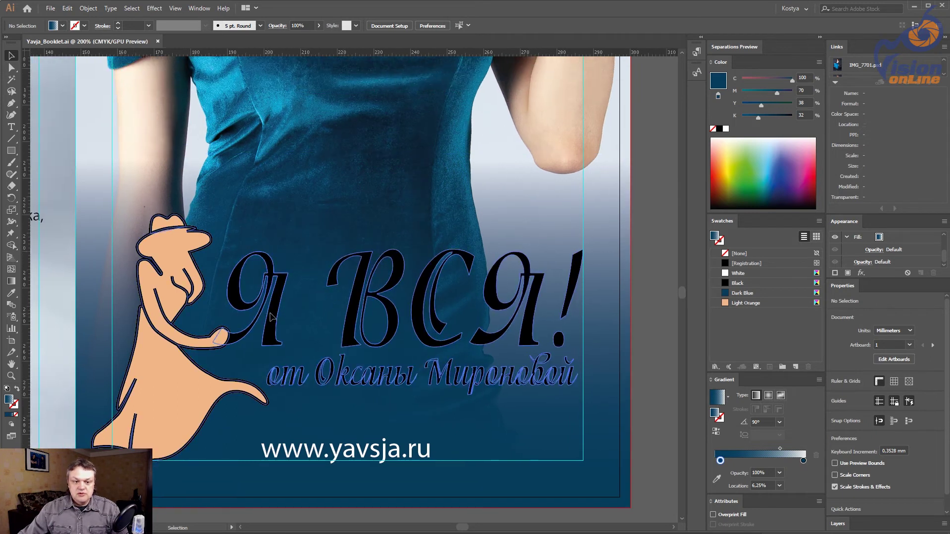
{"action": "double_click", "coordinate": [271, 318]}
{"action": "left_click", "coordinate": [272, 318]}
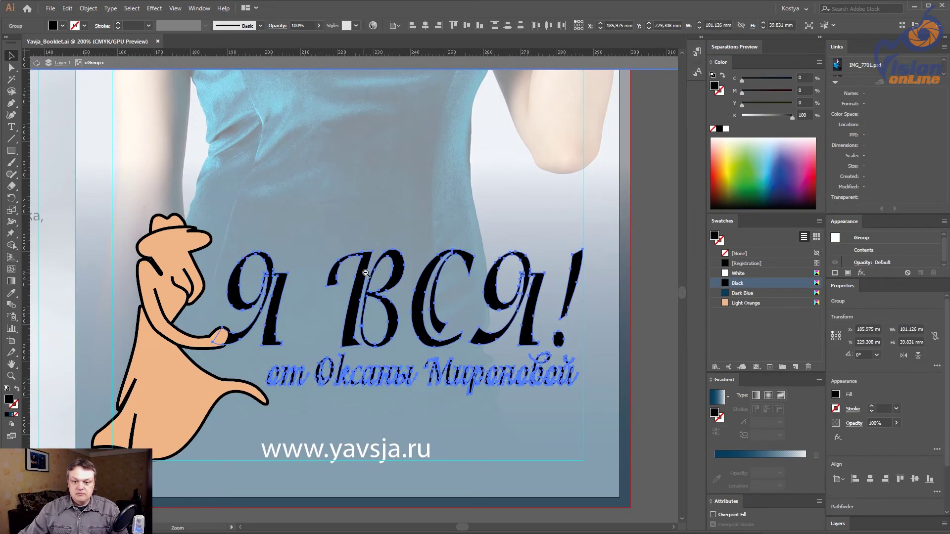
{"action": "key", "text": "ctrl+minus"}
{"action": "left_click_drag", "start_coordinate": [296, 74], "coordinate": [314, 218]}
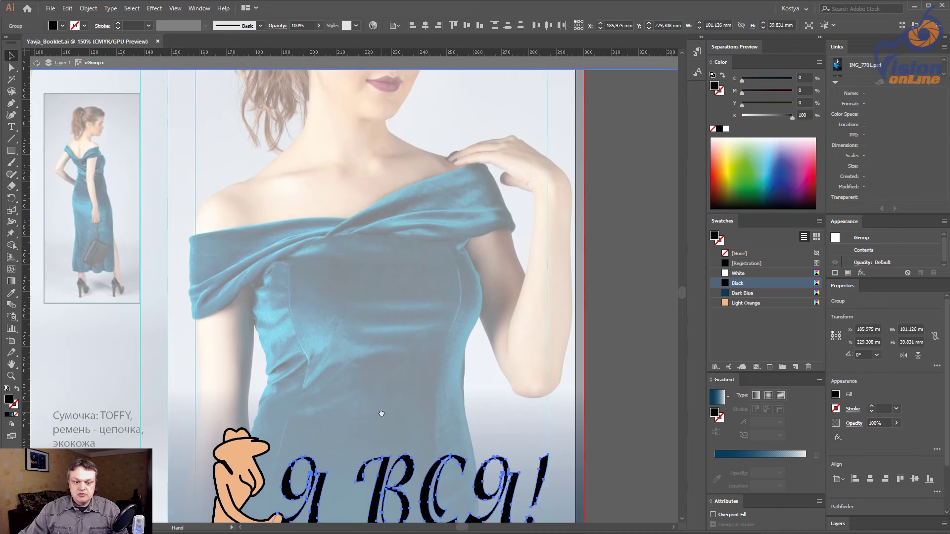
Step: Fill the lettering with a light cream tone sampled from the photo and exit isolation
{"action": "key", "text": "i"}
{"action": "left_click", "coordinate": [278, 191]}
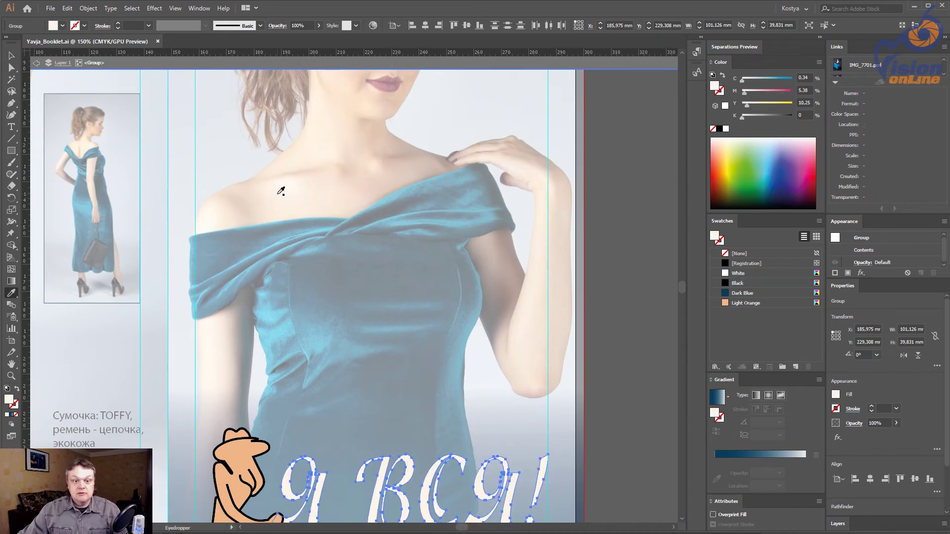
{"action": "left_click_drag", "start_coordinate": [337, 272], "coordinate": [330, 124]}
{"action": "key", "text": "ctrl+shift+a"}
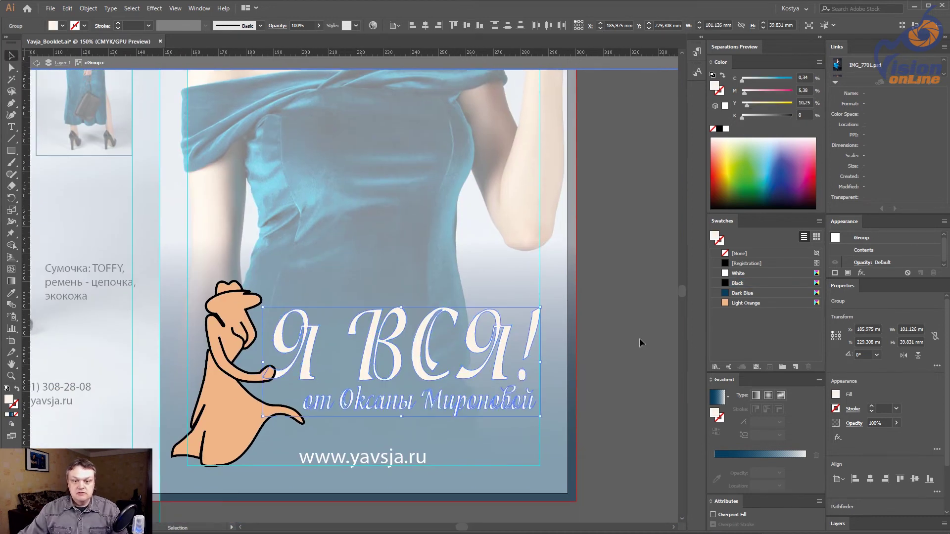
{"action": "double_click", "coordinate": [630, 331]}
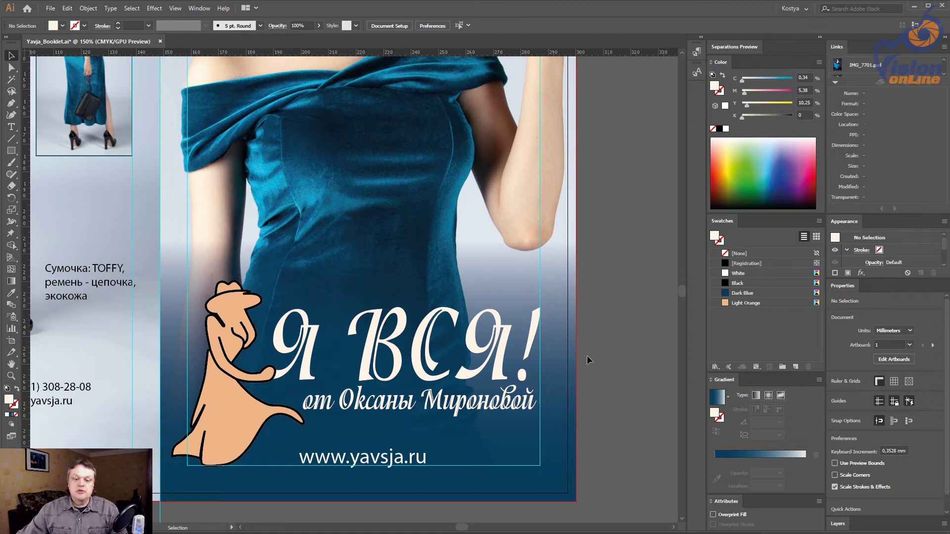
Step: Add a Drop Shadow effect to the logo group from the Appearance panel
{"action": "left_click", "coordinate": [421, 351]}
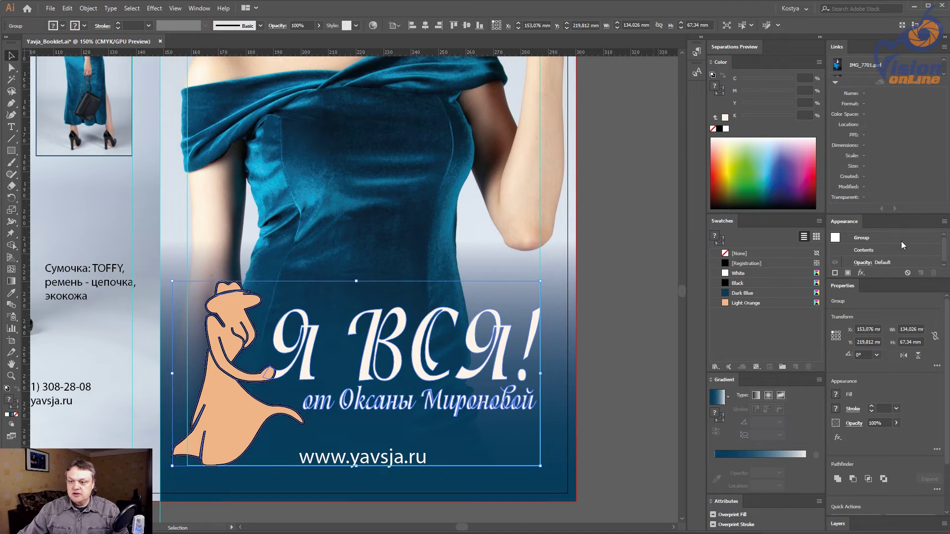
{"action": "double_click", "coordinate": [841, 47]}
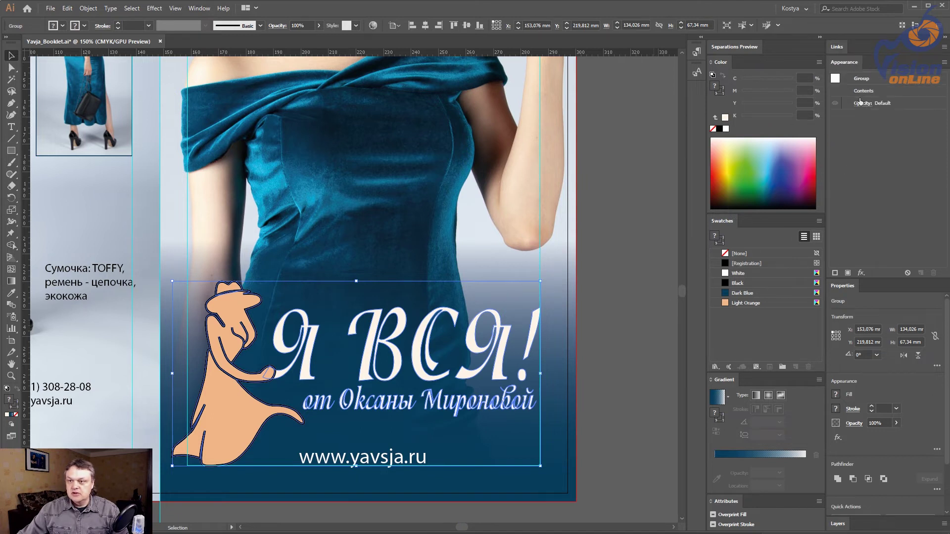
{"action": "left_click", "coordinate": [862, 273]}
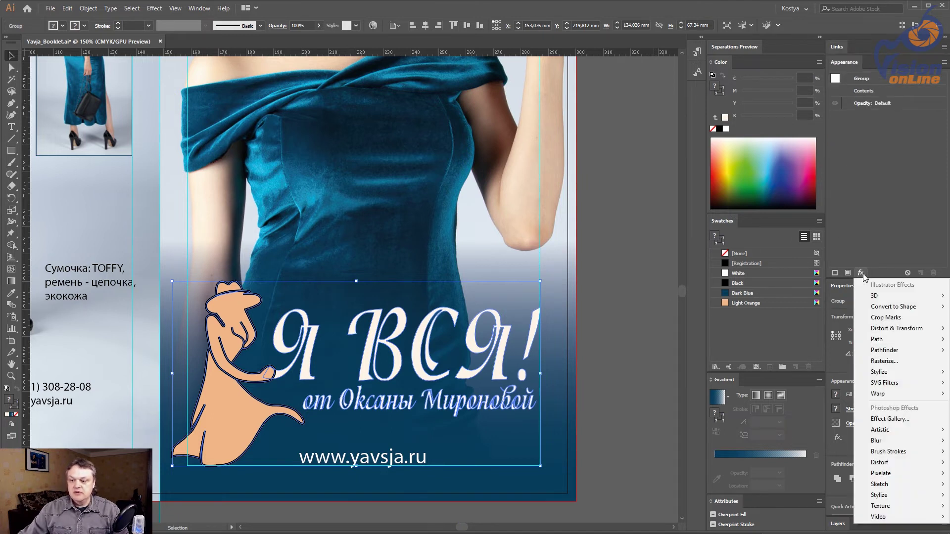
{"action": "mouse_move", "coordinate": [880, 372]}
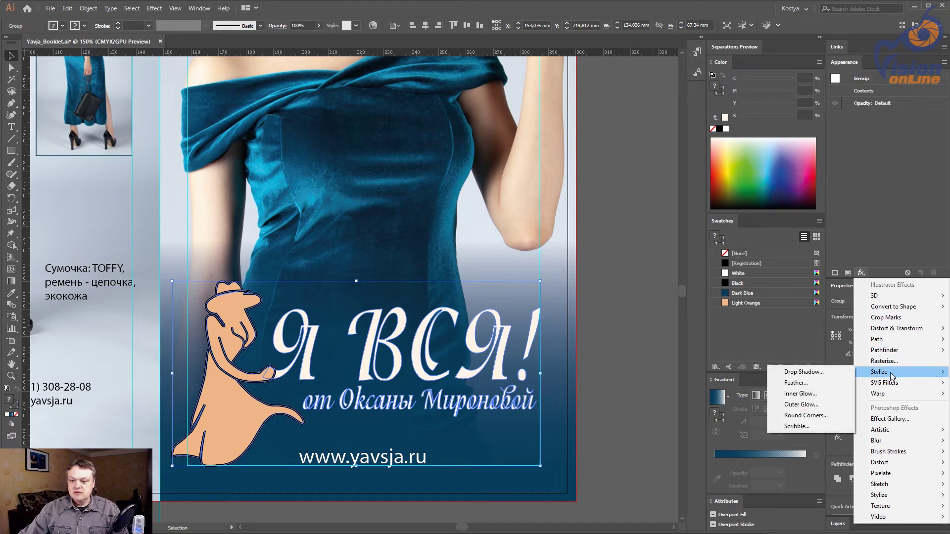
{"action": "left_click", "coordinate": [803, 371]}
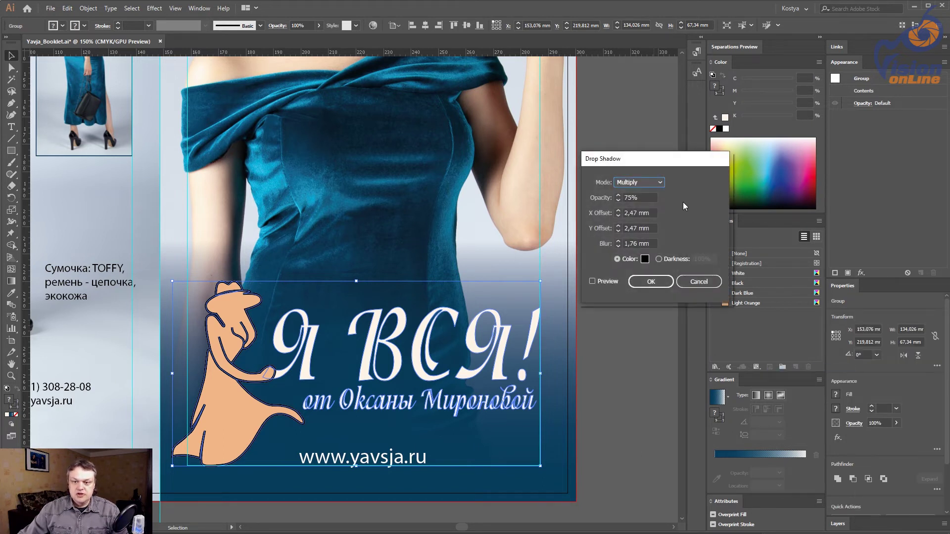
Step: Set the shadow to 70% opacity, 1 mm offsets and a near-black colour
{"action": "double_click", "coordinate": [638, 197]}
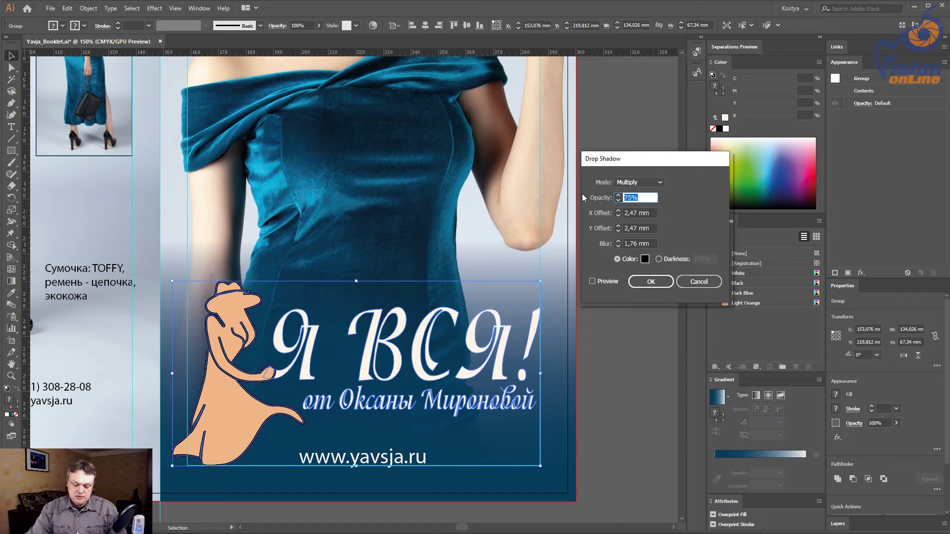
{"action": "type", "text": "70"}
{"action": "key", "text": "Tab"}
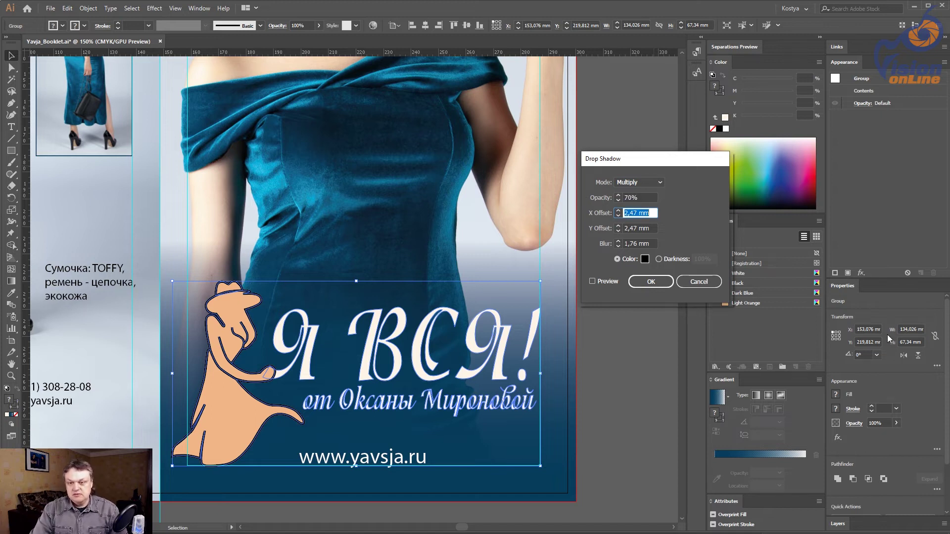
{"action": "type", "text": "1"}
{"action": "key", "text": "Tab"}
{"action": "type", "text": "1"}
{"action": "key", "text": "Tab"}
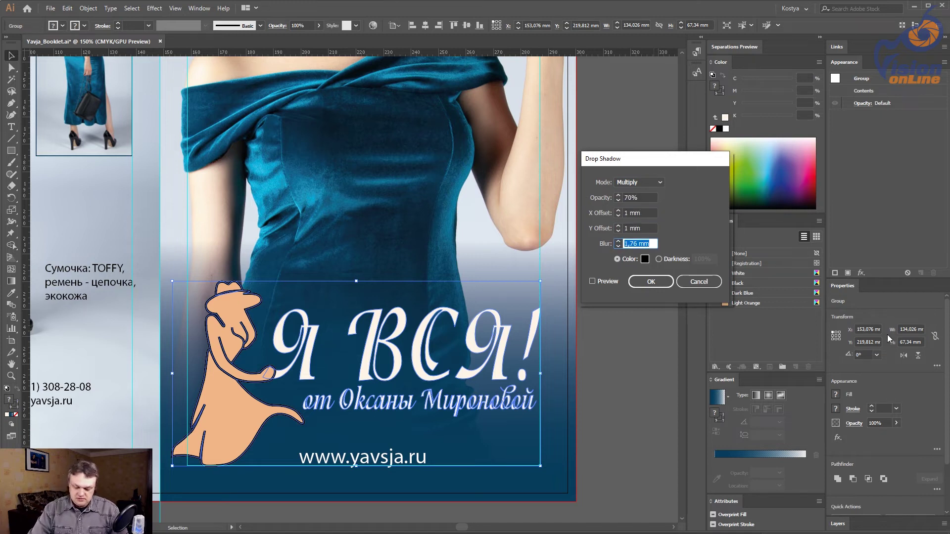
{"action": "type", "text": "1,3"}
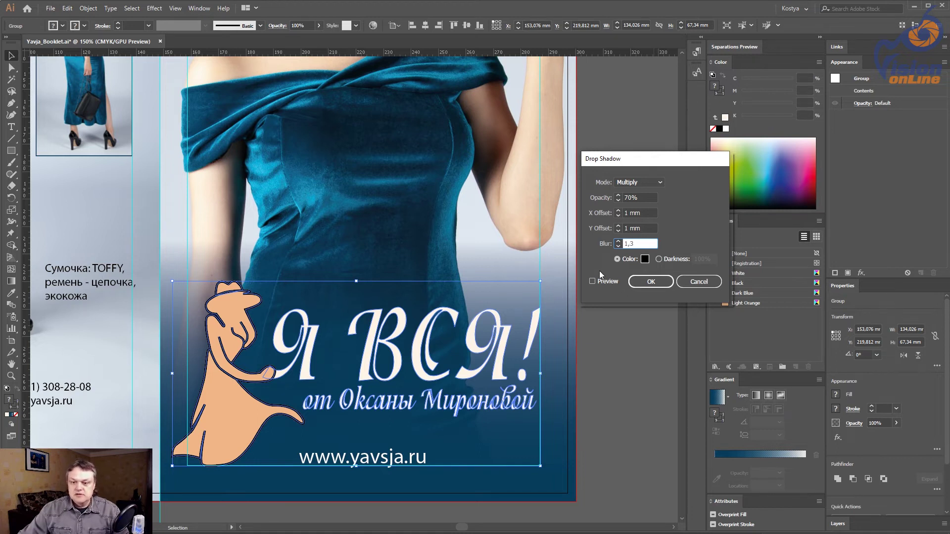
{"action": "left_click", "coordinate": [645, 259]}
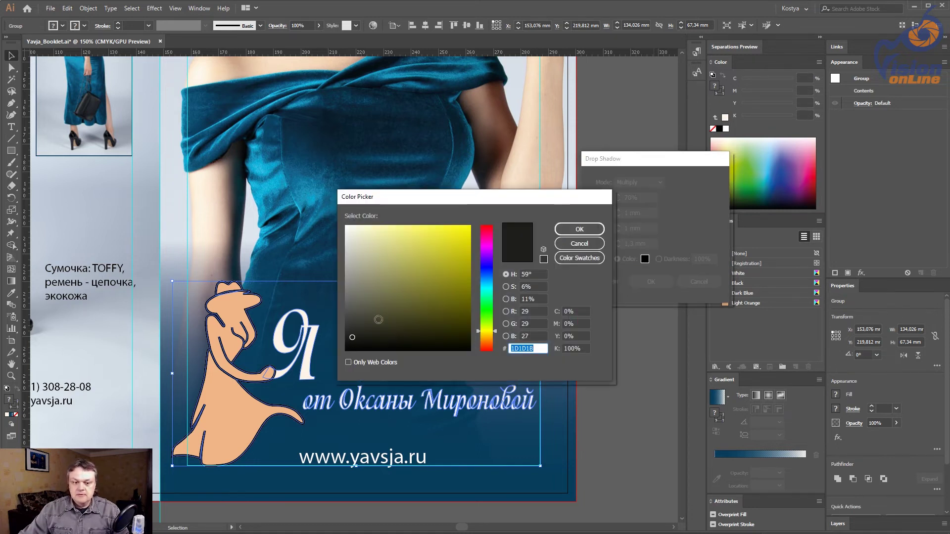
{"action": "left_click_drag", "start_coordinate": [378, 319], "coordinate": [326, 366]}
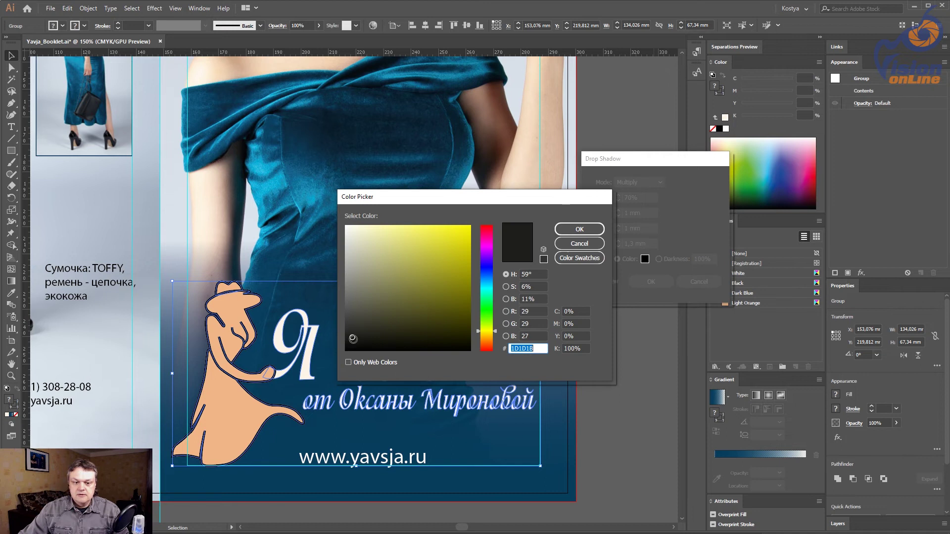
{"action": "left_click", "coordinate": [579, 229]}
{"action": "left_click", "coordinate": [593, 281]}
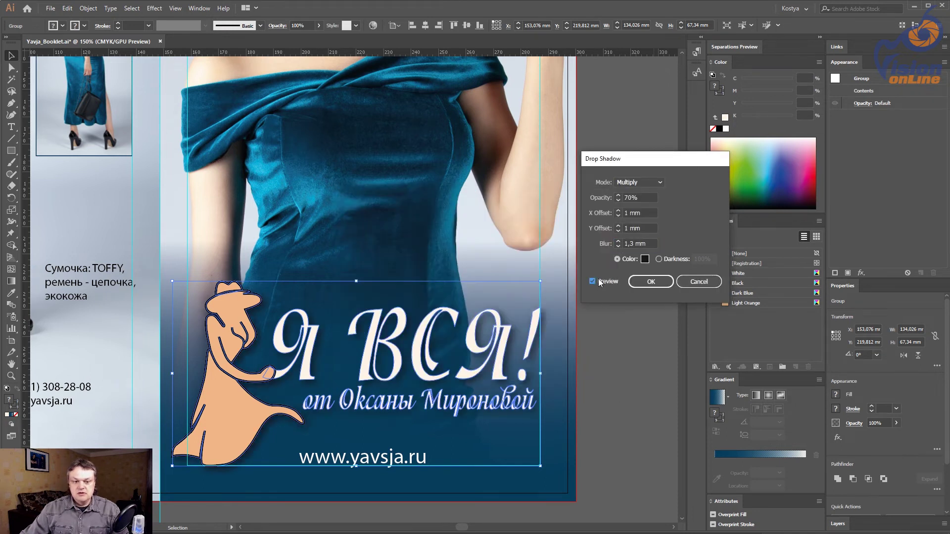
Step: Compare blur values and apply the drop shadow with a 1,6 mm blur
{"action": "left_click", "coordinate": [632, 243]}
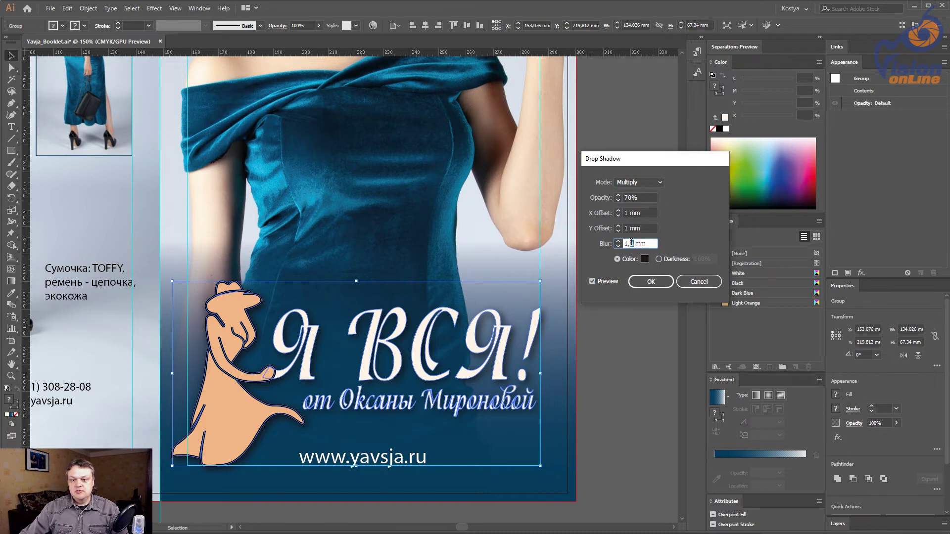
{"action": "type", "text": "6"}
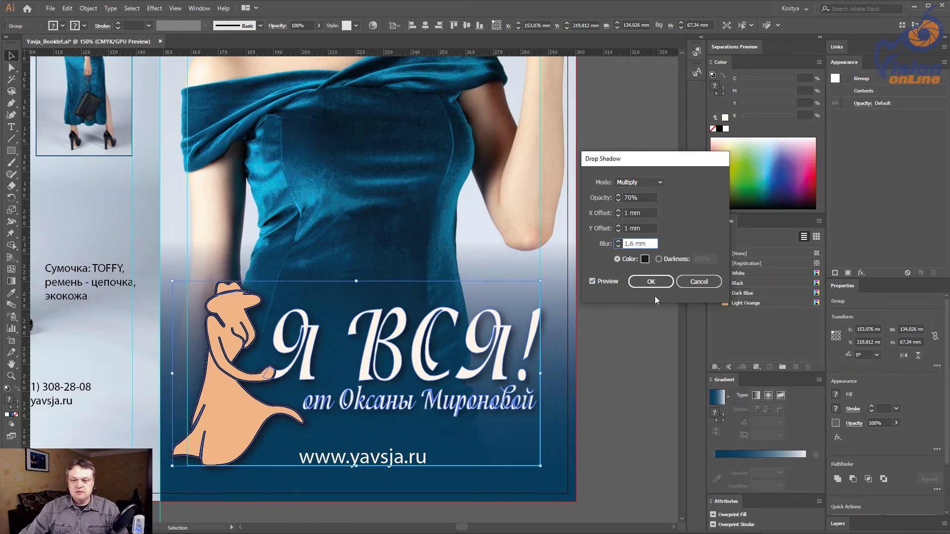
{"action": "key", "text": "BackSpace"}
{"action": "type", "text": "5"}
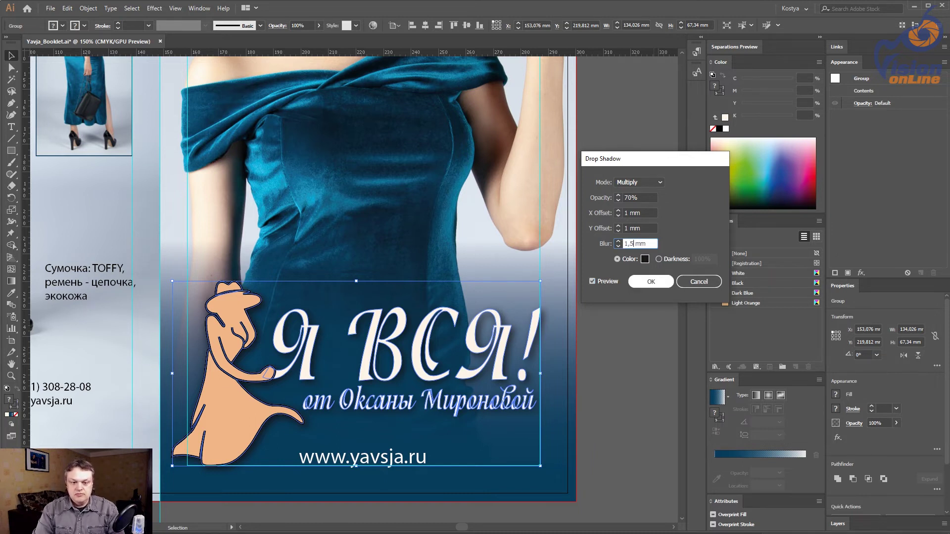
{"action": "left_click", "coordinate": [651, 280]}
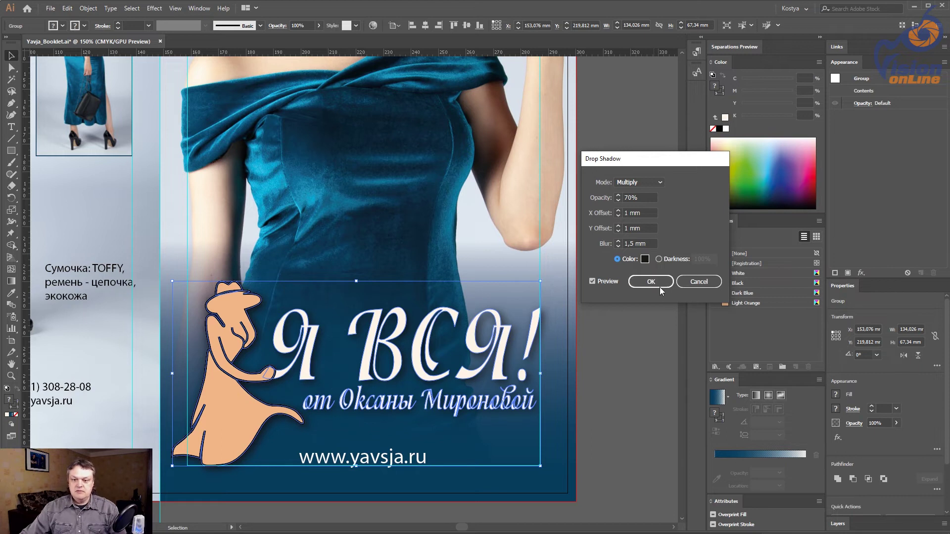
{"action": "left_click", "coordinate": [635, 243]}
{"action": "key", "text": "BackSpace"}
{"action": "type", "text": "6"}
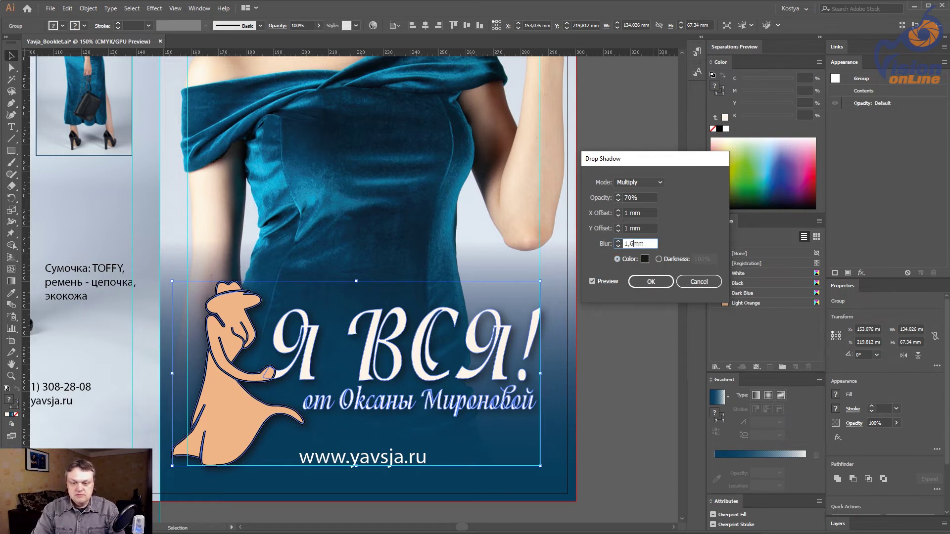
{"action": "left_click", "coordinate": [651, 282]}
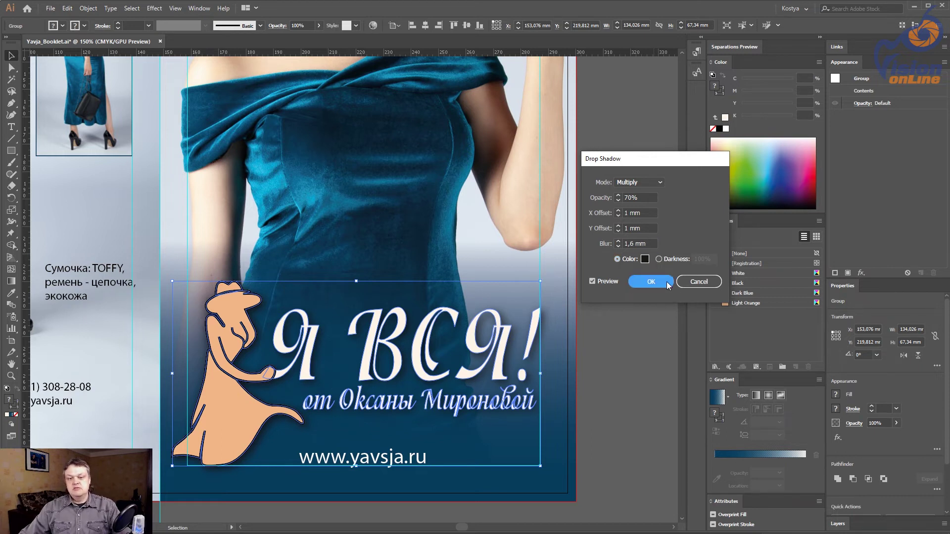
{"action": "left_click", "coordinate": [614, 307]}
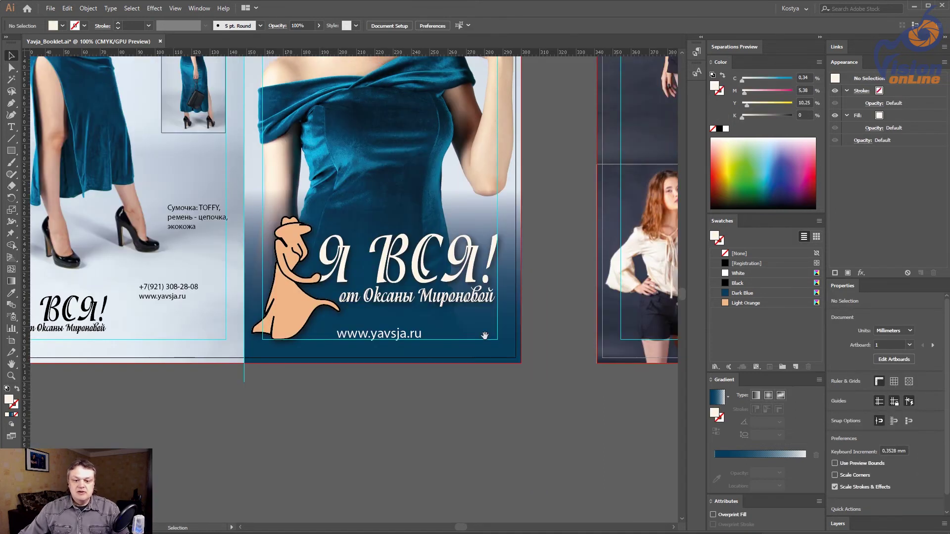
Step: Zoom the spread to 100%, save Yavja_Booklet.ai, and pan up to the top
{"action": "key", "text": "ctrl+minus"}
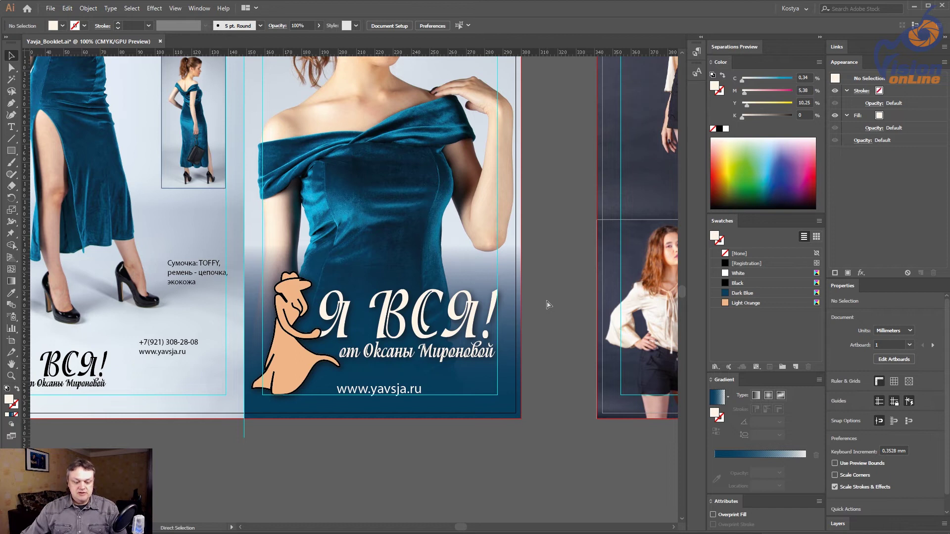
{"action": "key", "text": "ctrl+s"}
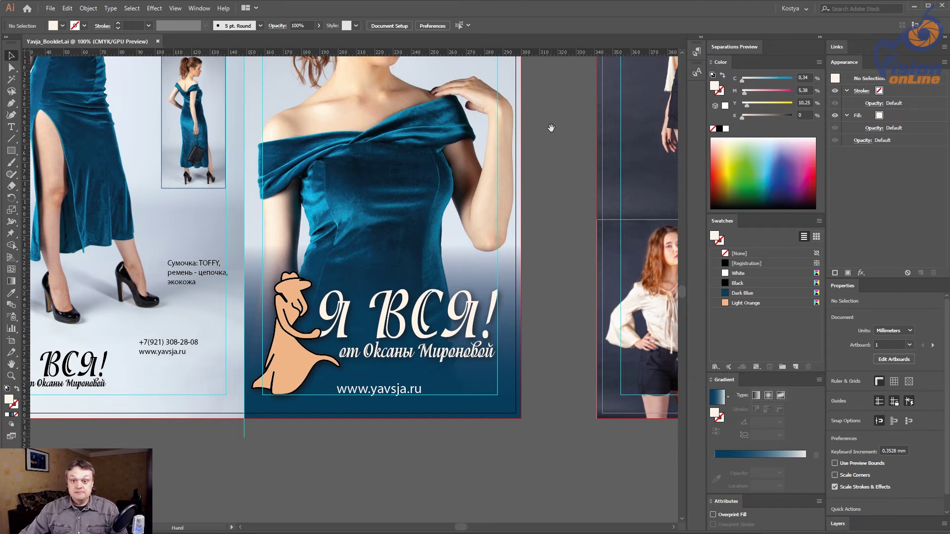
{"action": "left_click_drag", "start_coordinate": [548, 181], "coordinate": [574, 370]}
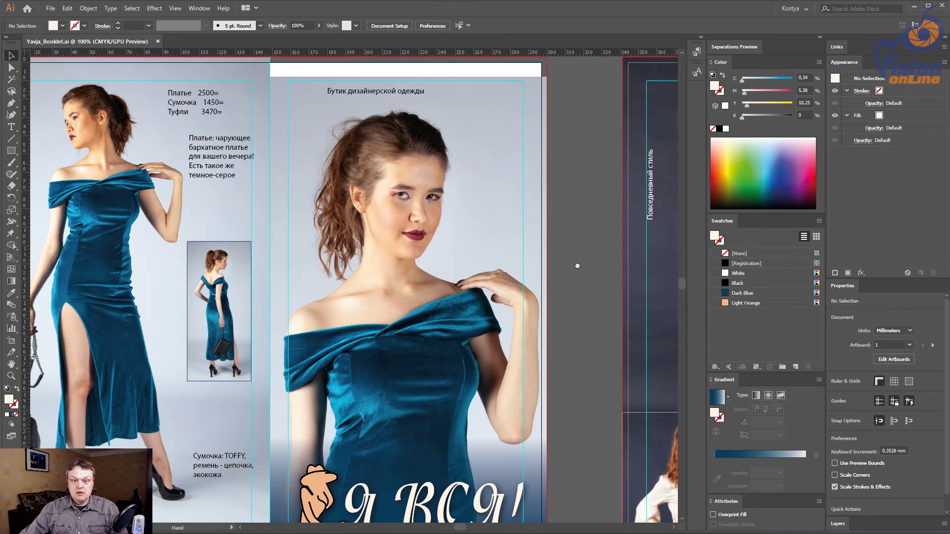
{"action": "left_click_drag", "start_coordinate": [581, 259], "coordinate": [577, 271]}
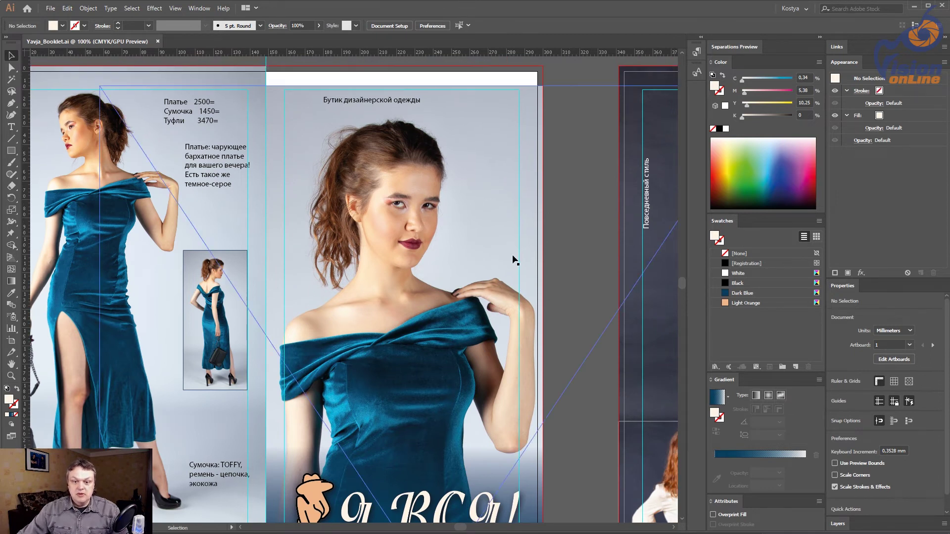
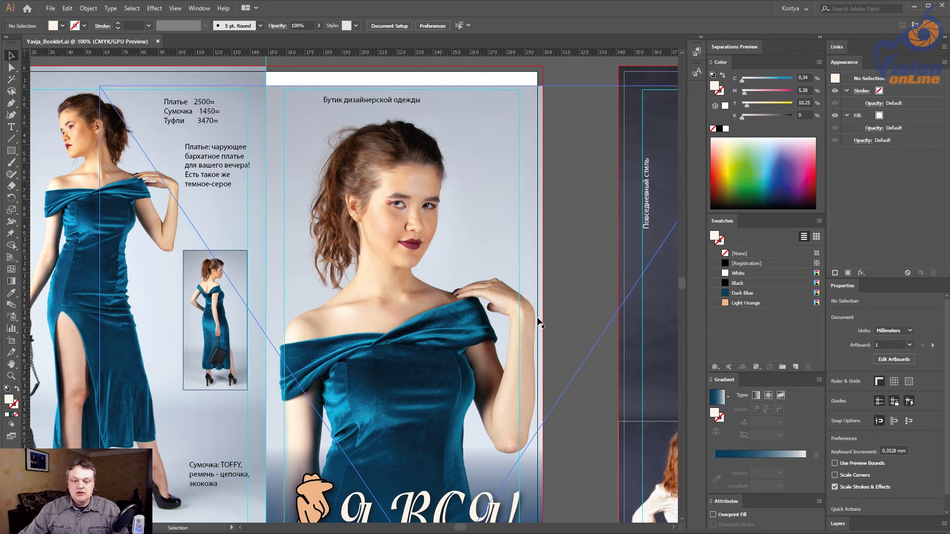
Step: Zoom around the cover photo to inspect its right edge and the model's shoulder
{"action": "key", "text": "a"}
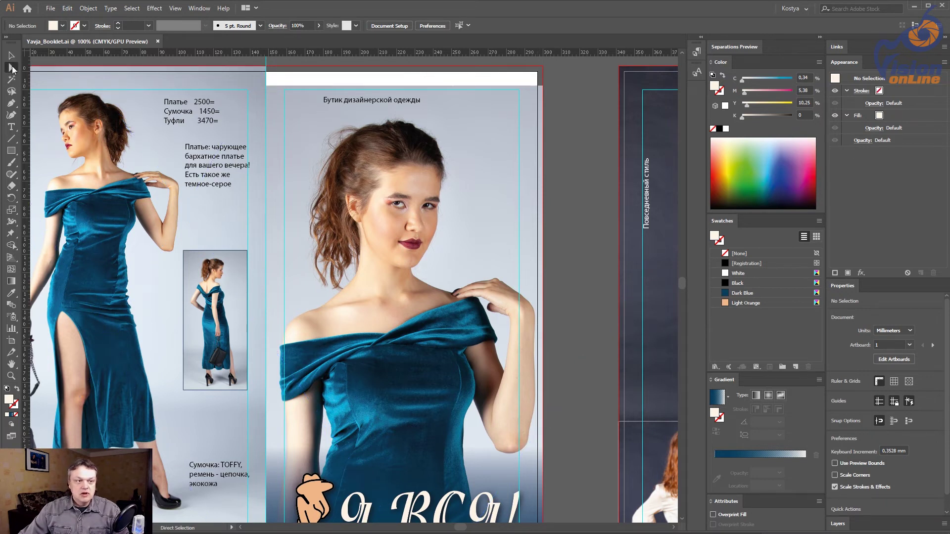
{"action": "key", "text": "ctrl+minus"}
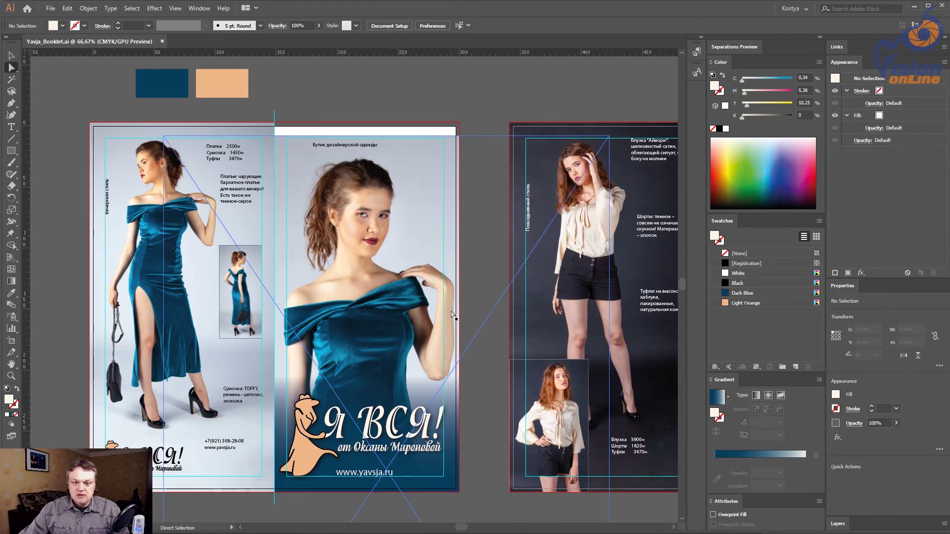
{"action": "left_click_drag", "start_coordinate": [454, 311], "coordinate": [472, 322]}
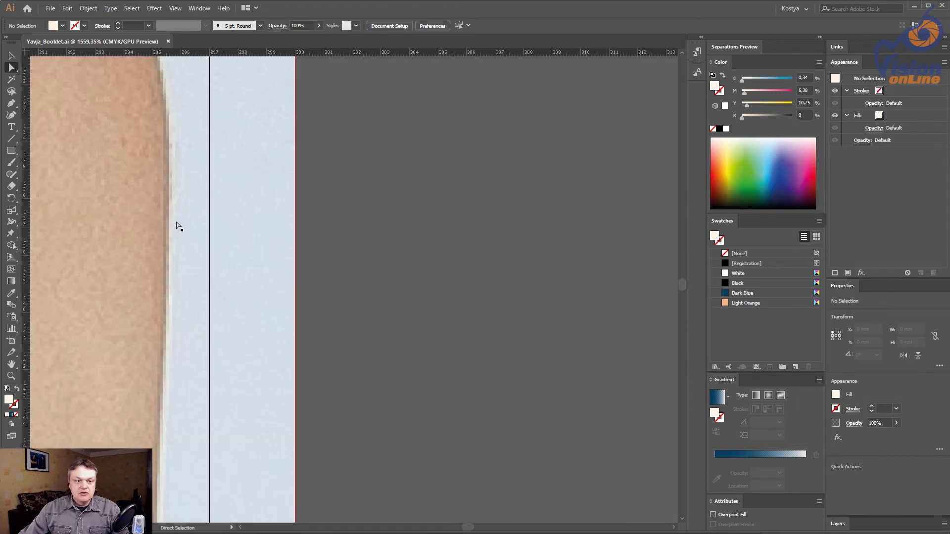
{"action": "key", "text": "ctrl+minus"}
{"action": "key", "text": "ctrl+minus"}
{"action": "key", "text": "ctrl+minus"}
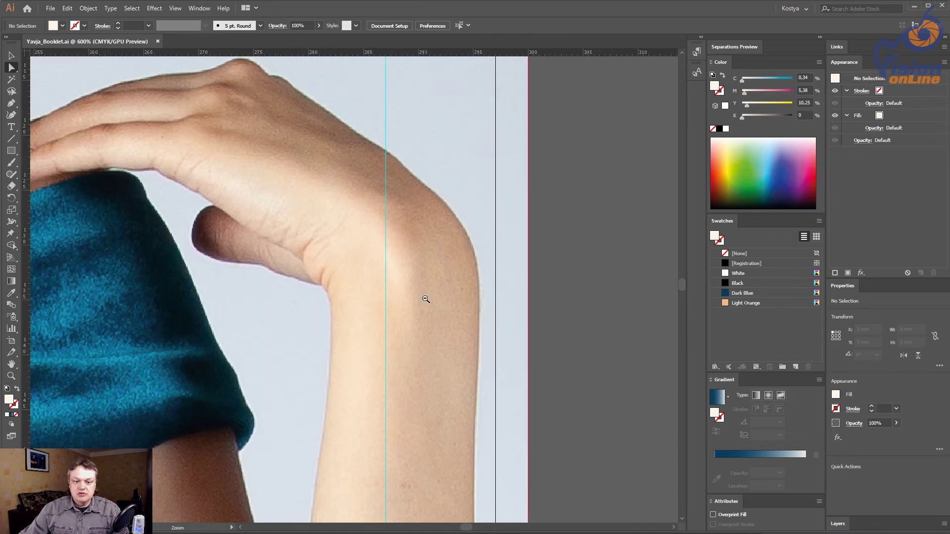
{"action": "key", "text": "ctrl+minus"}
{"action": "key", "text": "ctrl+minus"}
{"action": "left_click_drag", "start_coordinate": [426, 301], "coordinate": [596, 216]}
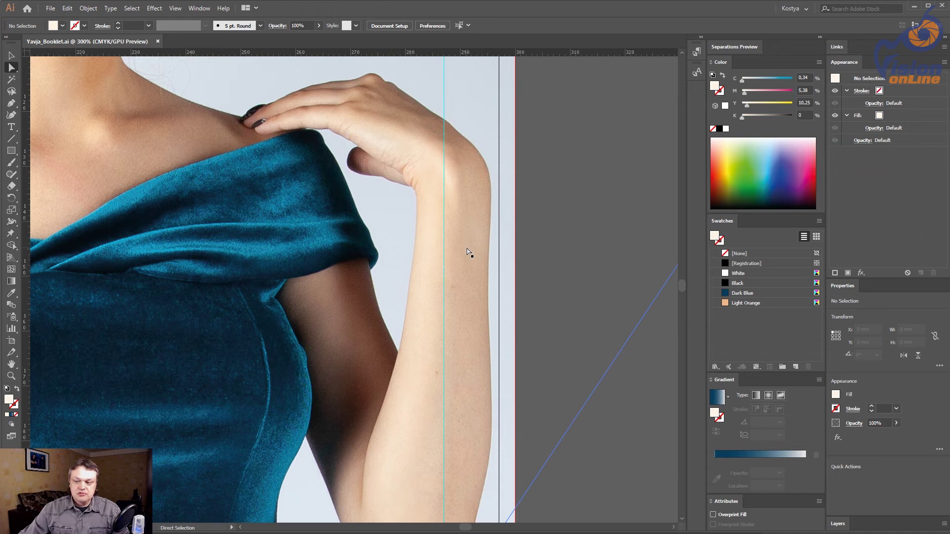
{"action": "key", "text": "ctrl+alt+space"}
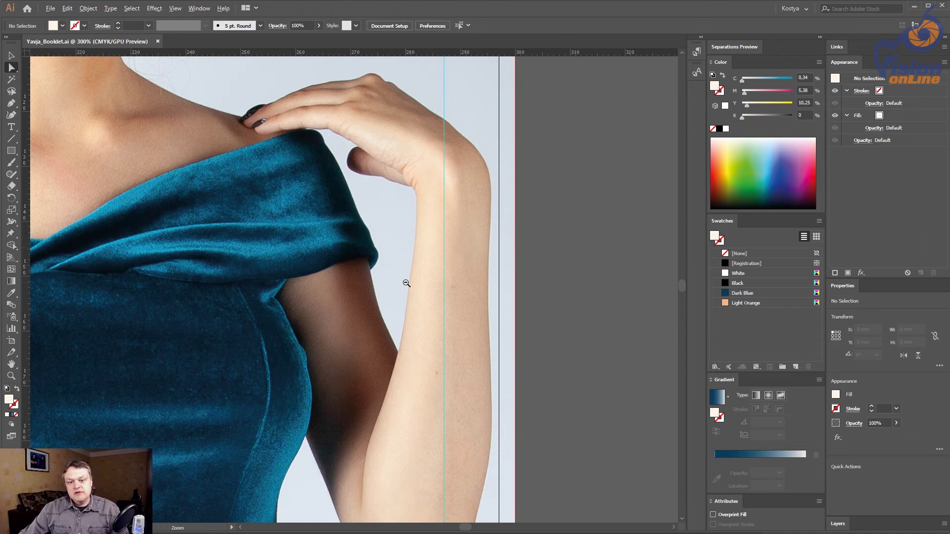
{"action": "left_click", "coordinate": [407, 283], "text": "ctrl+alt"}
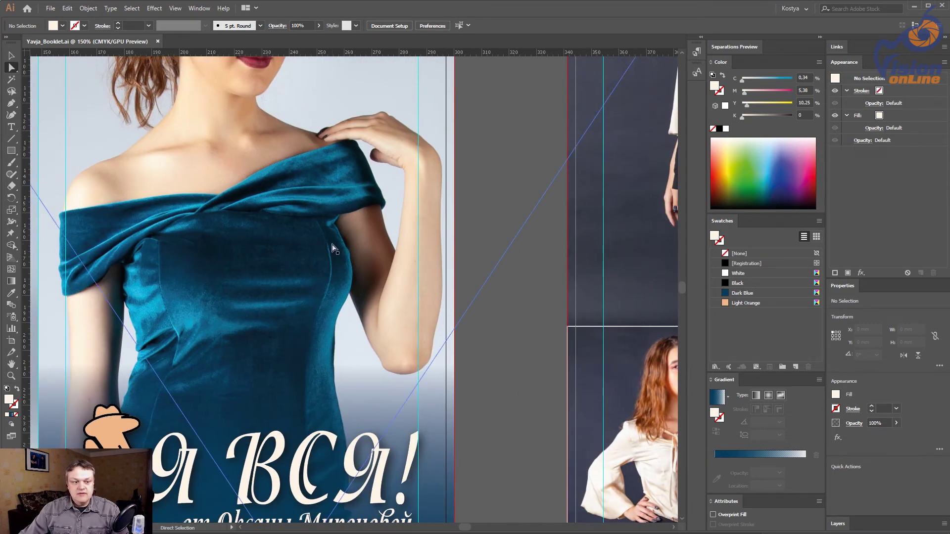
{"action": "left_click", "coordinate": [332, 248], "text": "ctrl+alt"}
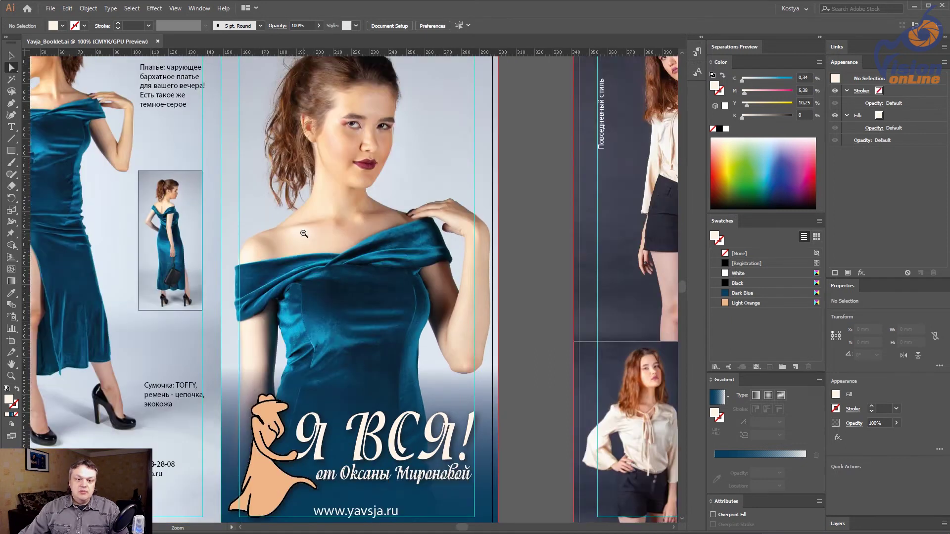
{"action": "left_click", "coordinate": [304, 234], "text": "ctrl+alt"}
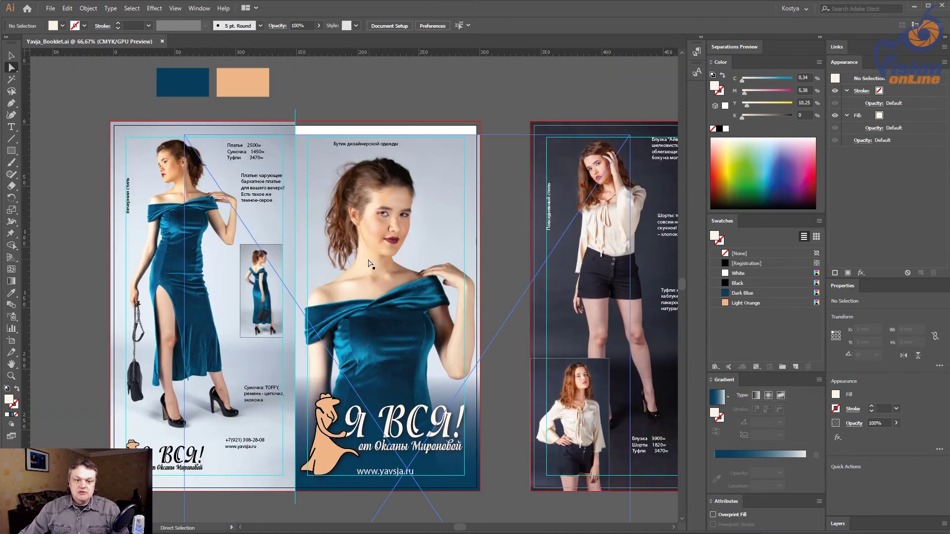
{"action": "left_click", "coordinate": [444, 287], "text": "ctrl+alt"}
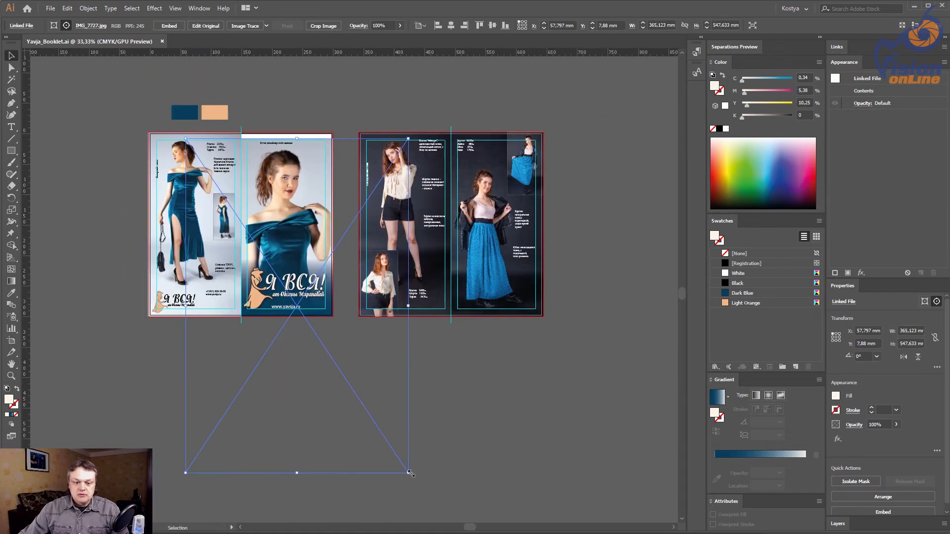
Step: Enlarge the cover photo to 373.41 × 560.063 mm and check its horizontal position
{"action": "left_click_drag", "start_coordinate": [408, 473], "coordinate": [413, 479]}
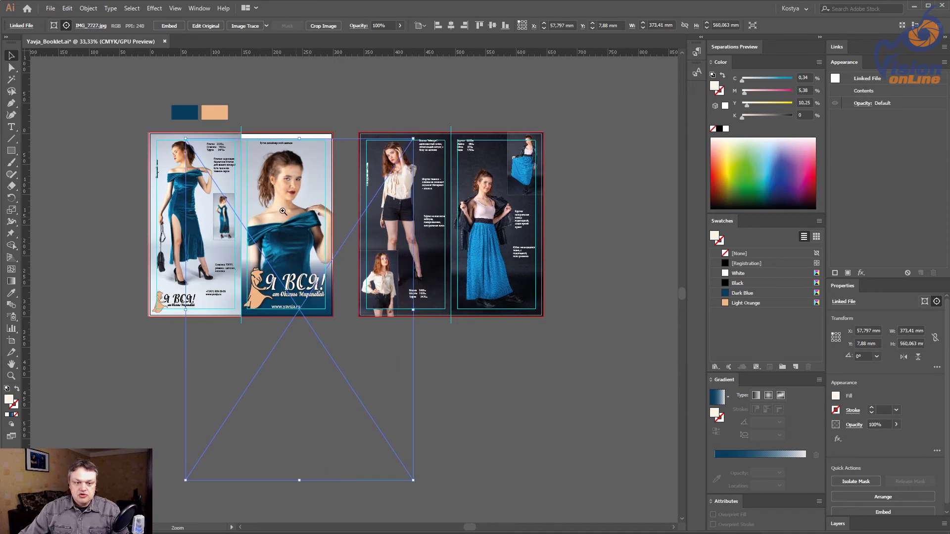
{"action": "left_click_drag", "start_coordinate": [282, 212], "coordinate": [396, 267]}
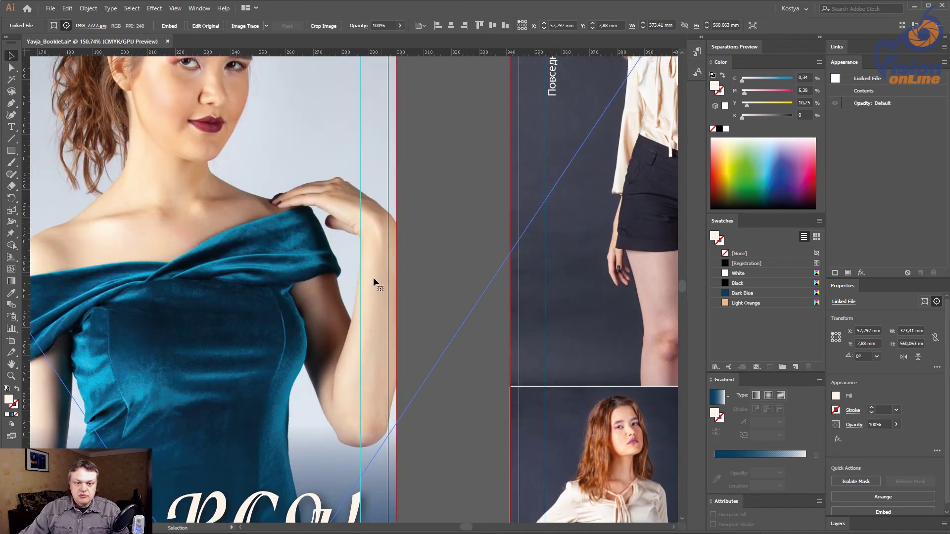
{"action": "left_click", "coordinate": [299, 283], "text": "ctrl+alt"}
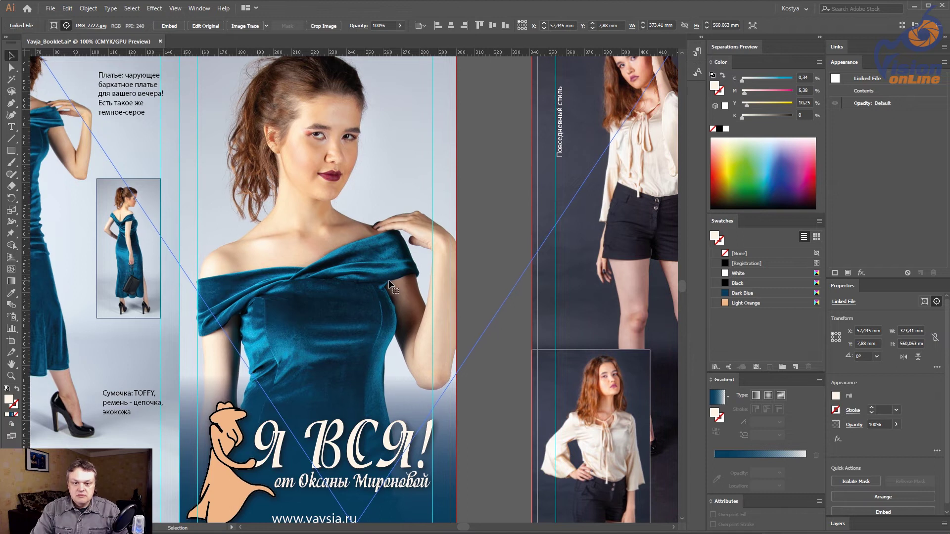
{"action": "key", "text": "Right"}
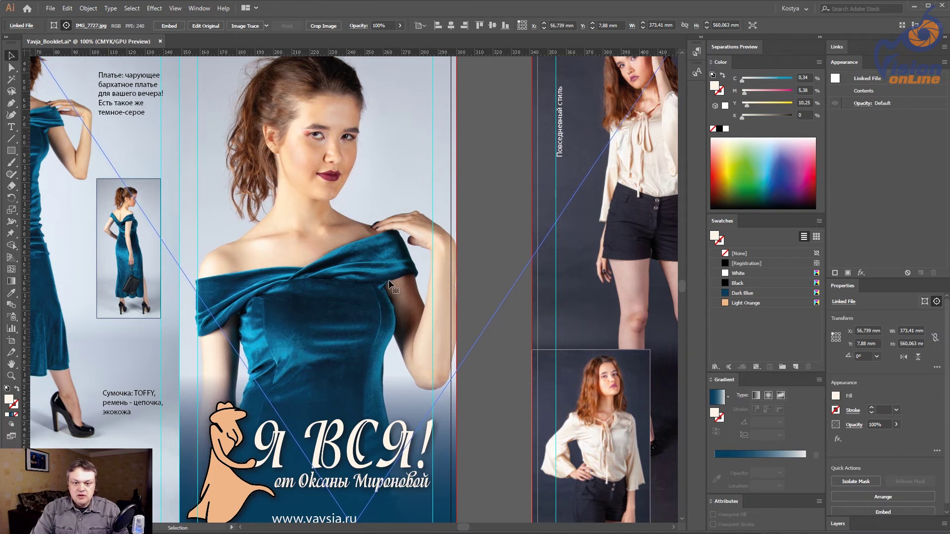
{"action": "key", "text": "Left"}
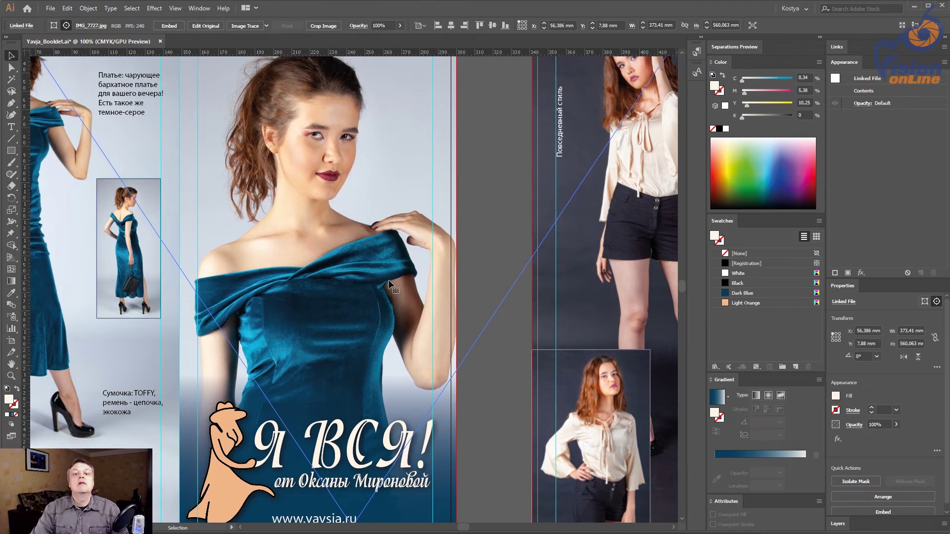
{"action": "left_click", "coordinate": [359, 228], "text": "ctrl+alt"}
{"action": "left_click_drag", "start_coordinate": [358, 229], "coordinate": [351, 246]}
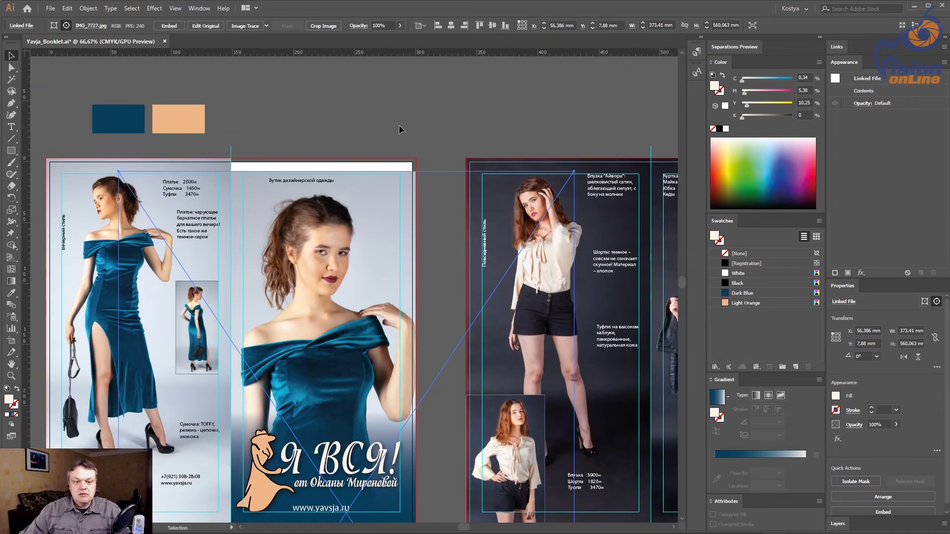
{"action": "left_click", "coordinate": [399, 123]}
Step: Enlarge the cover photo slightly more from its top-right corner
{"action": "left_click_drag", "start_coordinate": [428, 227], "coordinate": [501, 256]}
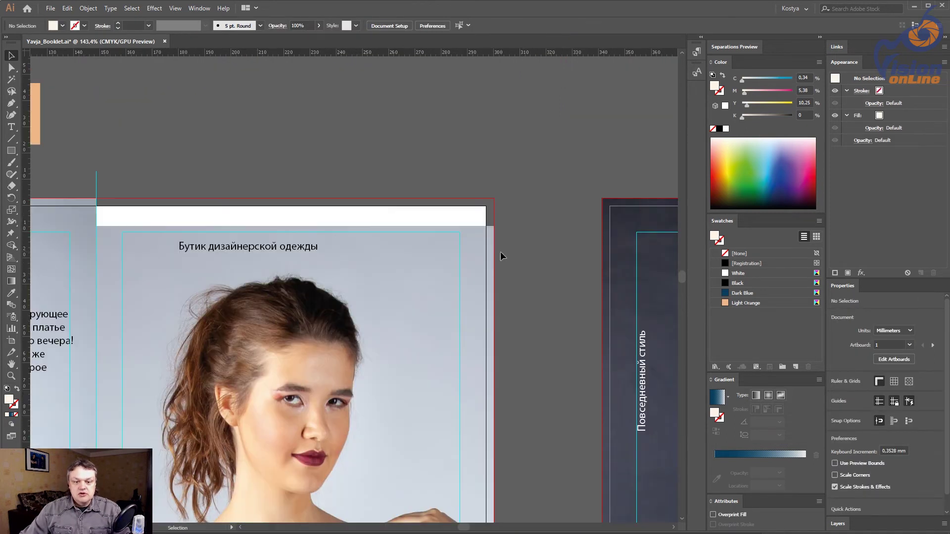
{"action": "left_click_drag", "start_coordinate": [516, 457], "coordinate": [533, 262]}
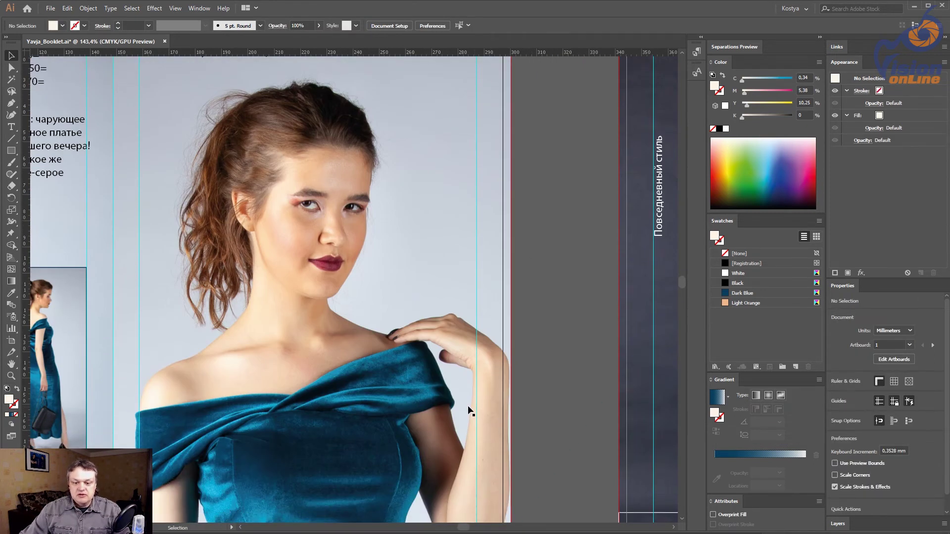
{"action": "left_click", "coordinate": [388, 396], "text": "alt"}
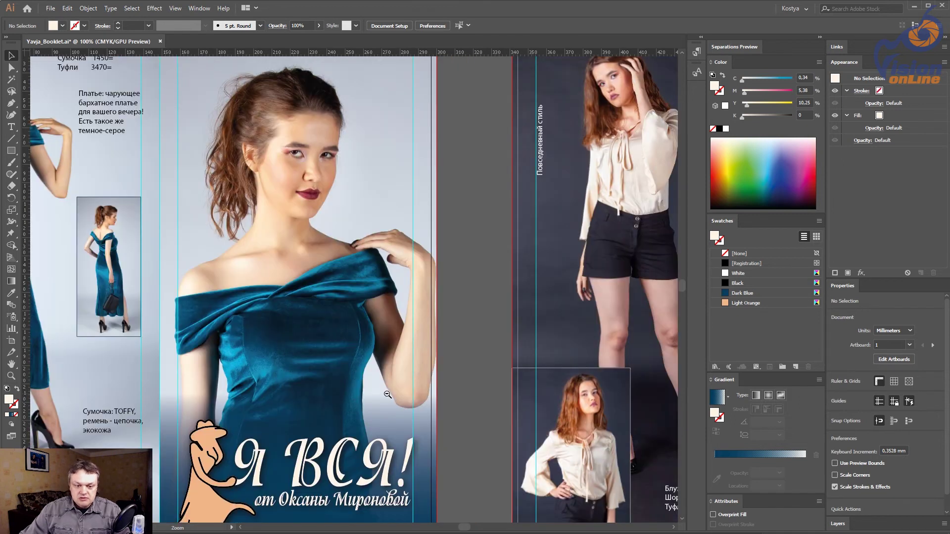
{"action": "key", "text": "a"}
{"action": "left_click", "coordinate": [311, 271]}
{"action": "key", "text": "v"}
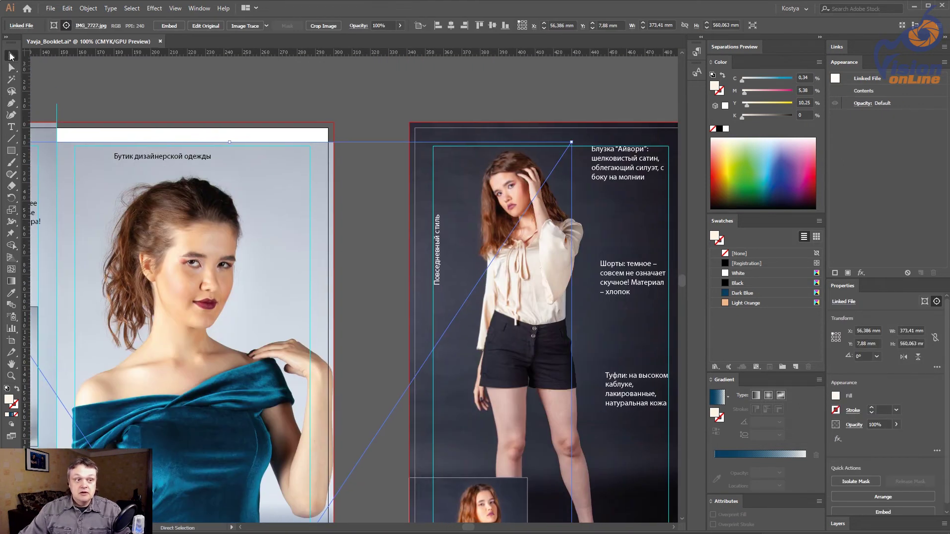
{"action": "left_click_drag", "start_coordinate": [571, 142], "coordinate": [575, 141]}
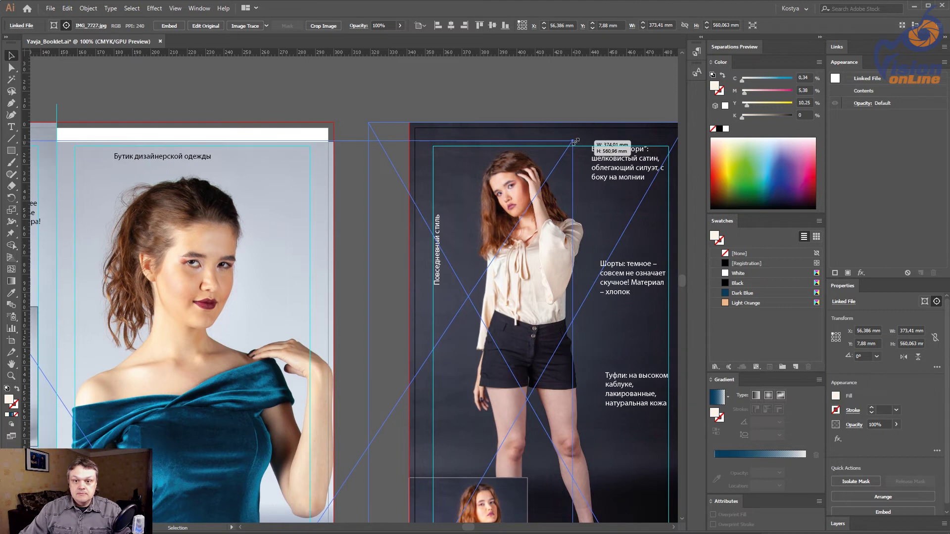
{"action": "left_click", "coordinate": [369, 92]}
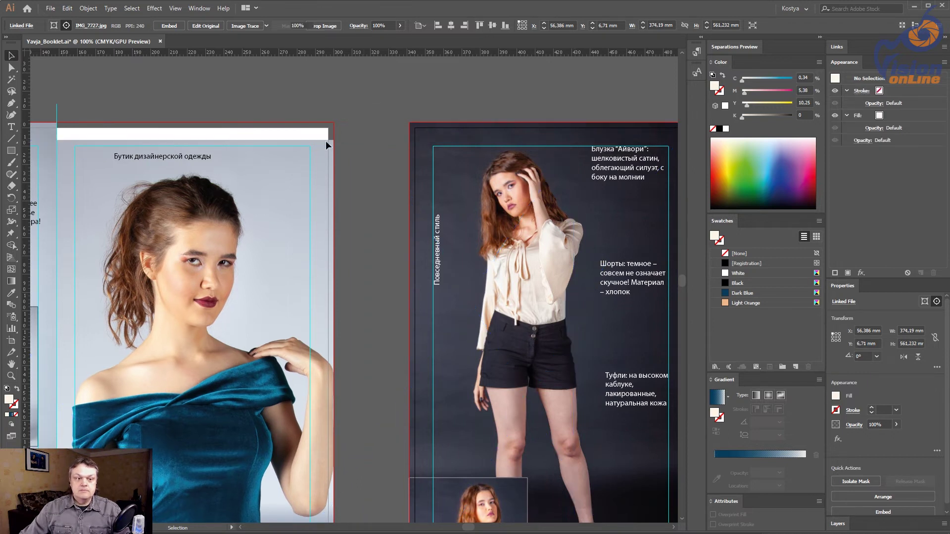
Step: Nudge the cover photo slightly lower and save the booklet
{"action": "left_click_drag", "start_coordinate": [431, 176], "coordinate": [464, 148]}
{"action": "key", "text": "ctrl+minus"}
{"action": "left_click_drag", "start_coordinate": [277, 295], "coordinate": [416, 181]}
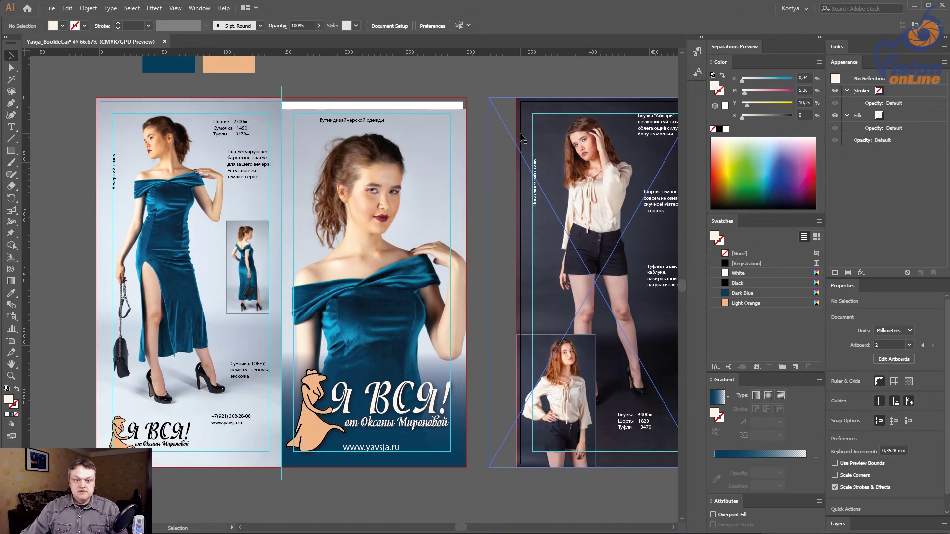
{"action": "key", "text": "a"}
{"action": "left_click", "coordinate": [369, 187]}
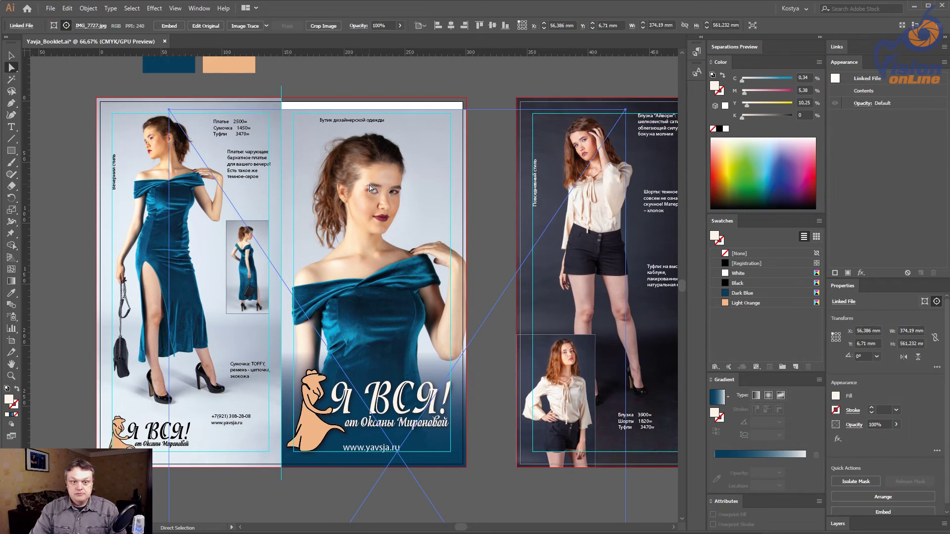
{"action": "key", "text": "Down"}
{"action": "key", "text": "Down"}
{"action": "key", "text": "Down"}
{"action": "key", "text": "Down"}
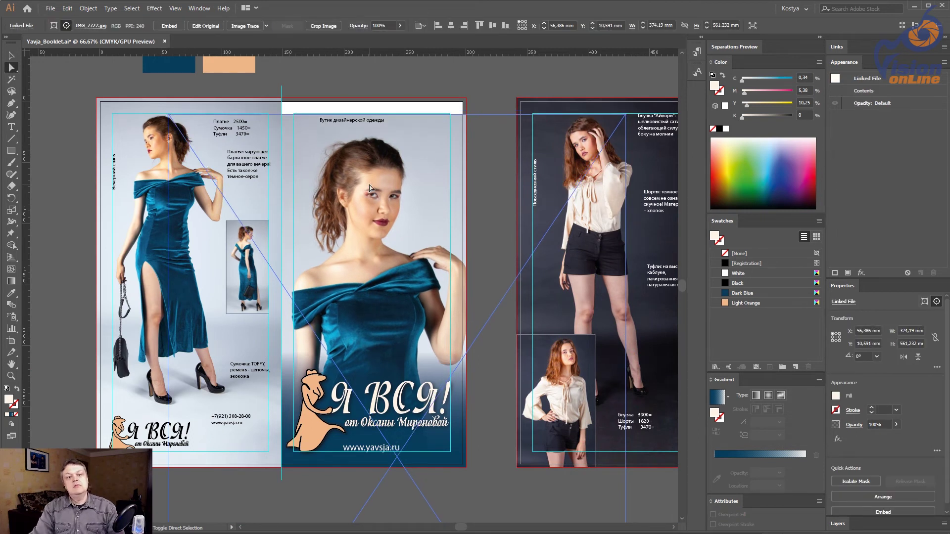
{"action": "key", "text": "Down"}
{"action": "key", "text": "Down"}
{"action": "key", "text": "Down"}
{"action": "key", "text": "Down"}
{"action": "key", "text": "Up"}
{"action": "key", "text": "Up"}
{"action": "key", "text": "Up"}
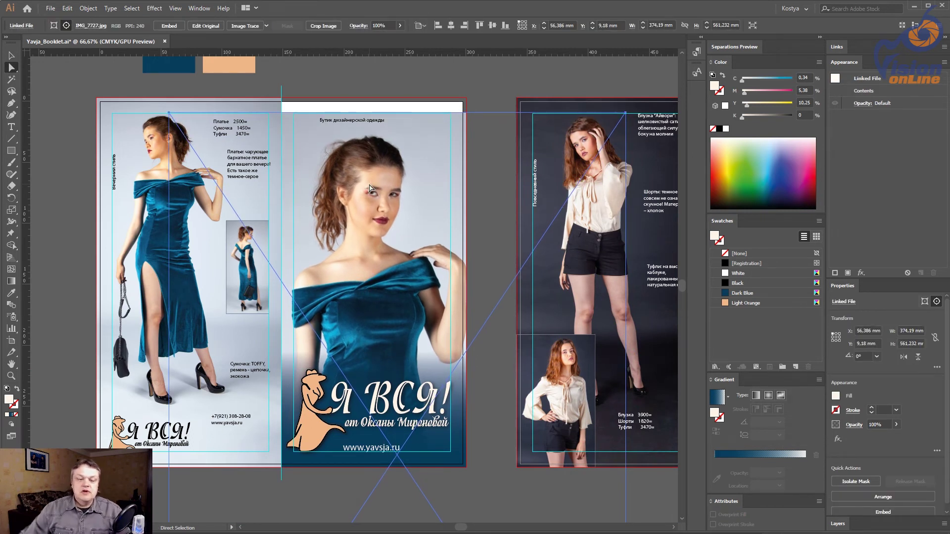
{"action": "left_click", "coordinate": [429, 93]}
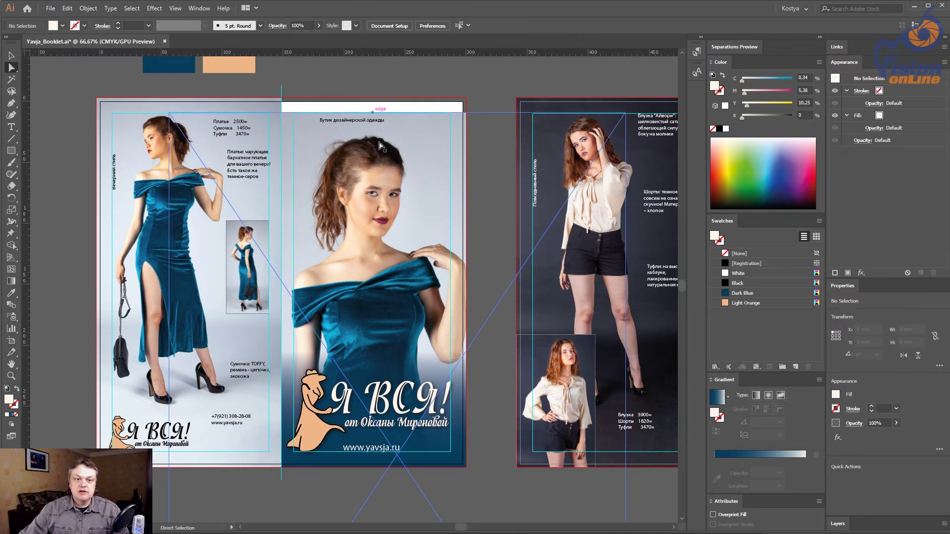
{"action": "left_click", "coordinate": [11, 55]}
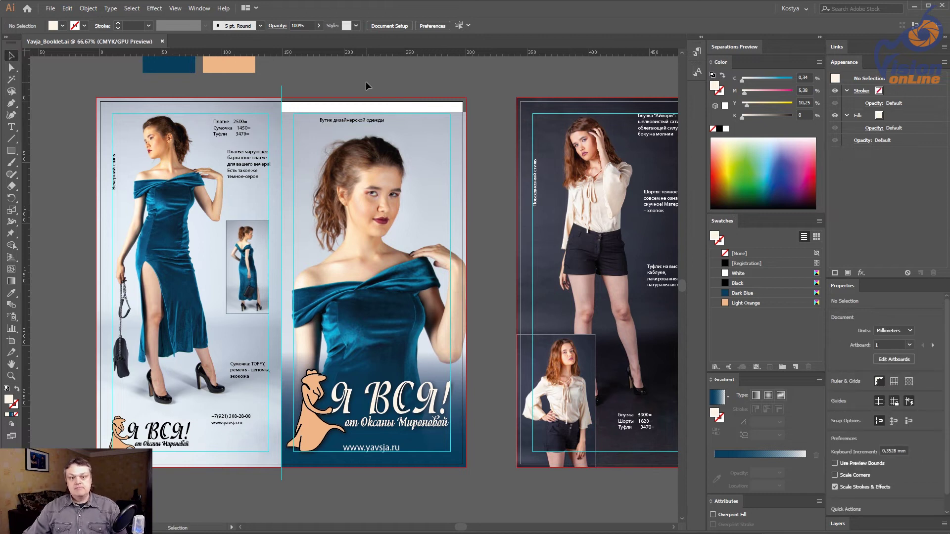
{"action": "key", "text": "ctrl+s"}
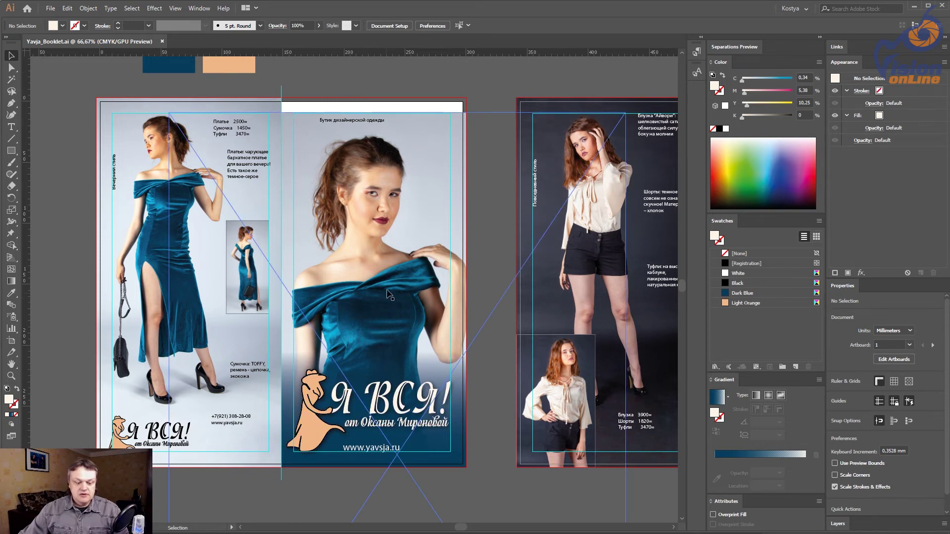
Step: Compare the photo IMG_7727.jpg's vertical position before and after the nudge, then save again
{"action": "key", "text": "a"}
{"action": "left_click", "coordinate": [387, 270]}
{"action": "key", "text": "ctrl+z"}
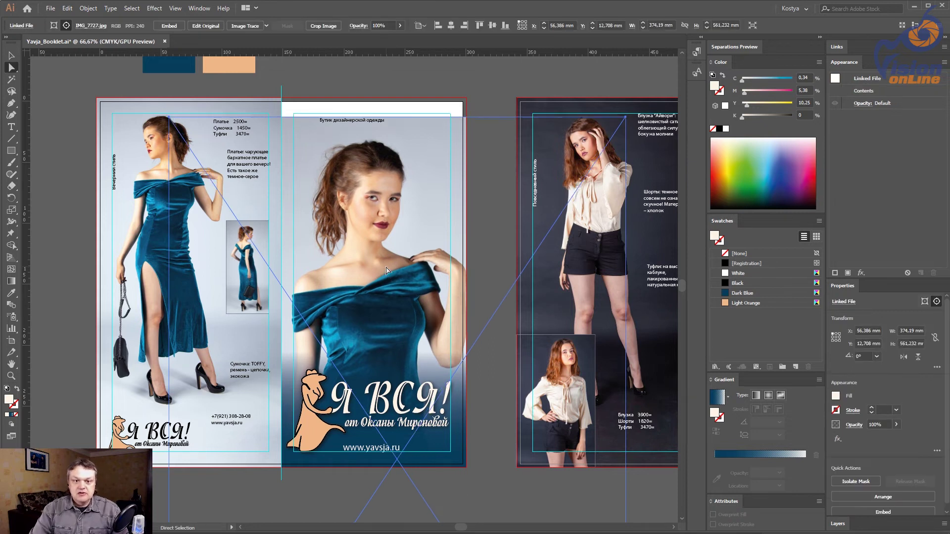
{"action": "key", "text": "ctrl+shift+z"}
{"action": "key", "text": "ctrl+z"}
{"action": "key", "text": "ctrl+z"}
{"action": "key", "text": "ctrl+shift+z"}
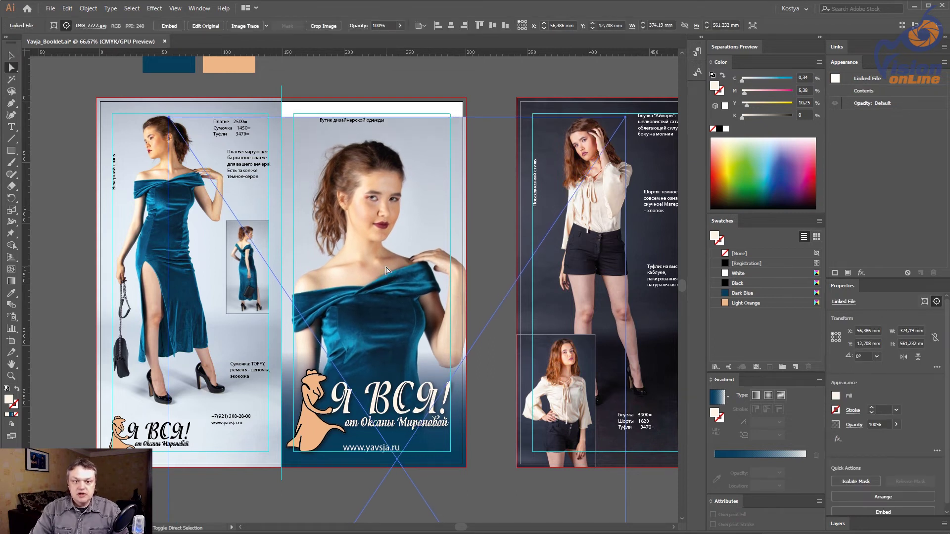
{"action": "key", "text": "ctrl+z"}
{"action": "key", "text": "ctrl+shift+z"}
{"action": "key", "text": "ctrl+z"}
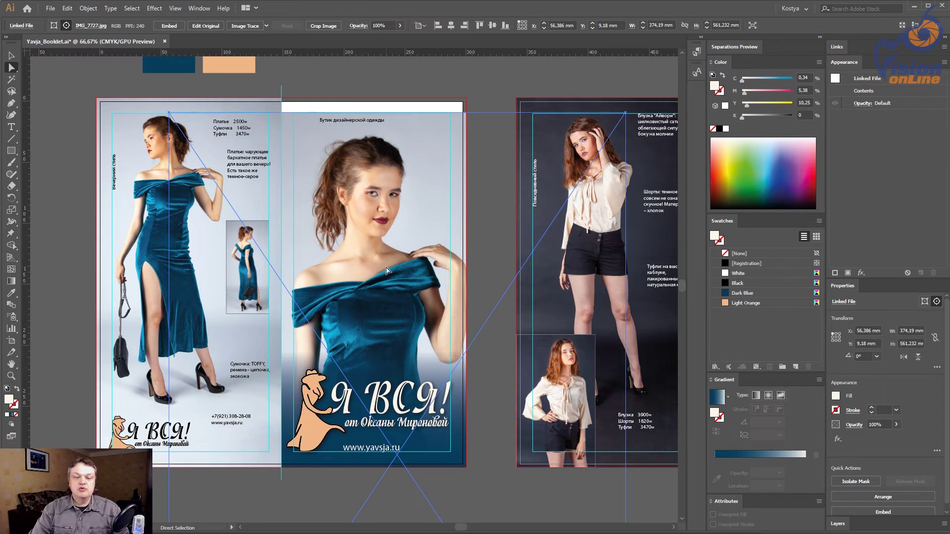
{"action": "key", "text": "ctrl+shift+a"}
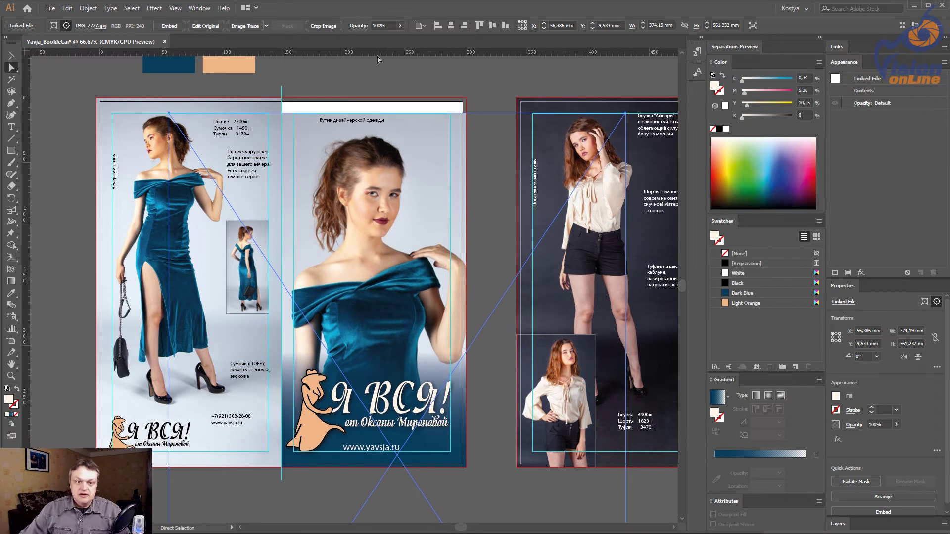
{"action": "key", "text": "ctrl+s"}
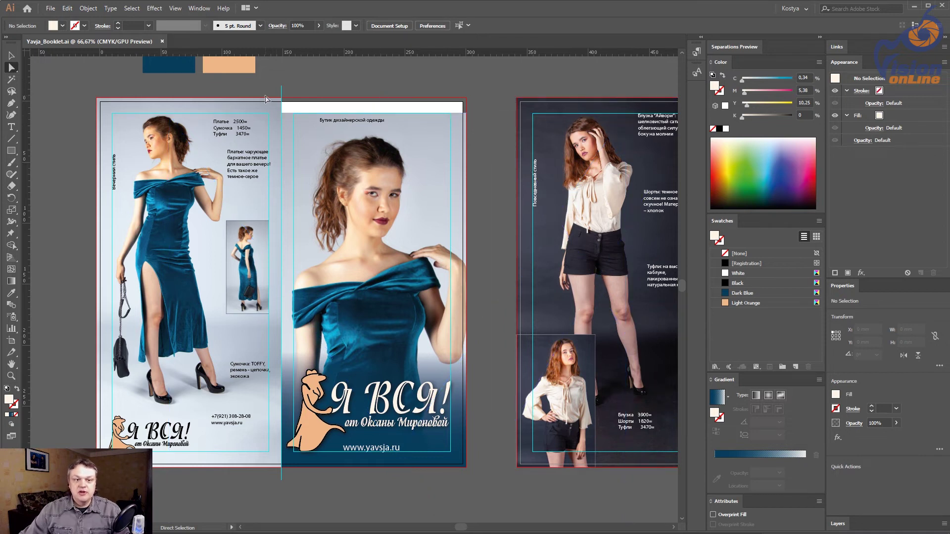
Step: Zoom in on the heading at the top of the middle page
{"action": "key", "text": "z"}
{"action": "mouse_move", "coordinate": [257, 84]}
{"action": "left_mouse_down"}
{"action": "mouse_move", "coordinate": [359, 134]}
{"action": "mouse_move", "coordinate": [516, 186]}
{"action": "left_mouse_up"}
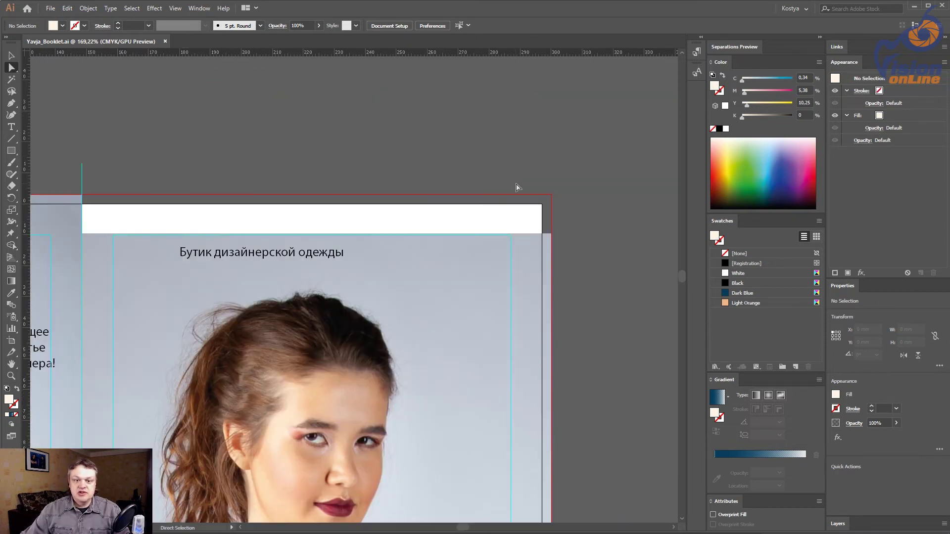
{"action": "left_click_drag", "start_coordinate": [307, 248], "coordinate": [386, 243]}
{"action": "key", "text": "ctrl+minus"}
{"action": "key", "text": "ctrl+minus"}
{"action": "key", "text": "ctrl+minus"}
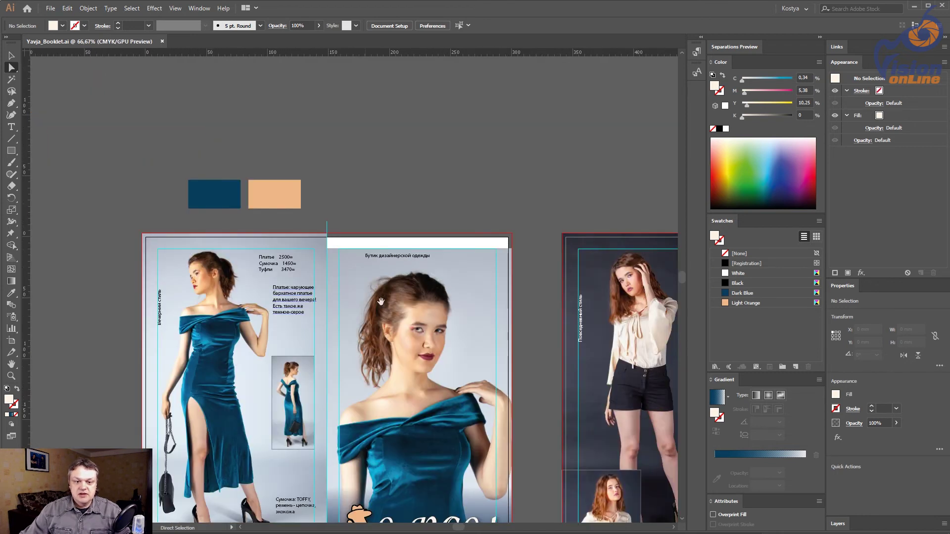
{"action": "left_click_drag", "start_coordinate": [388, 314], "coordinate": [379, 230]}
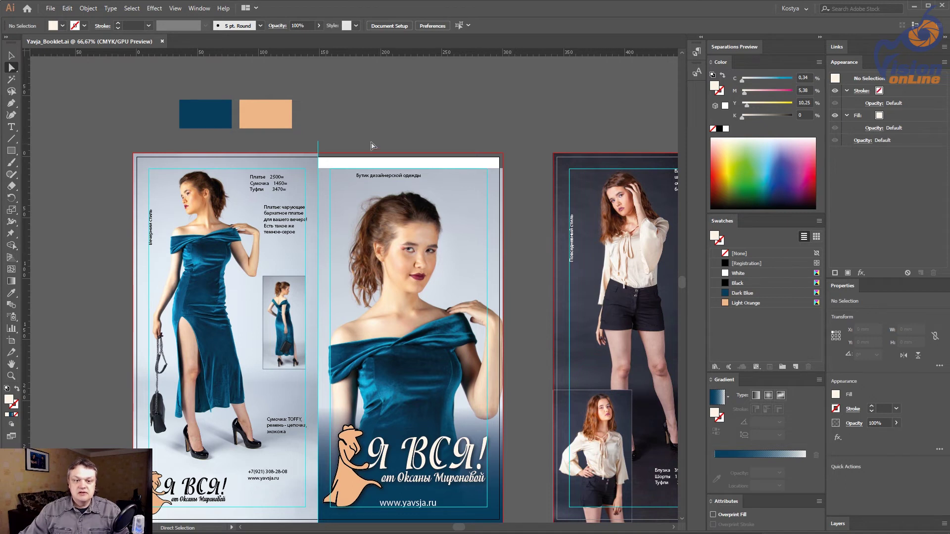
{"action": "scroll", "coordinate": [326, 172], "scroll_direction": "up", "scroll_amount": 5}
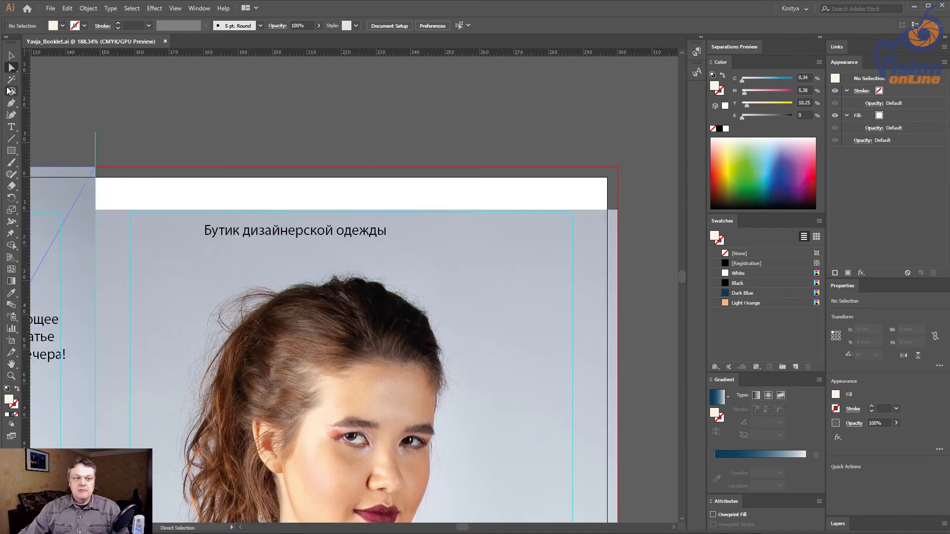
Step: Set the heading 'Бутик дизайнерской одежды' to Montserrat Regular and enlarge it to 24 pt
{"action": "key", "text": "v"}
{"action": "left_click", "coordinate": [269, 234]}
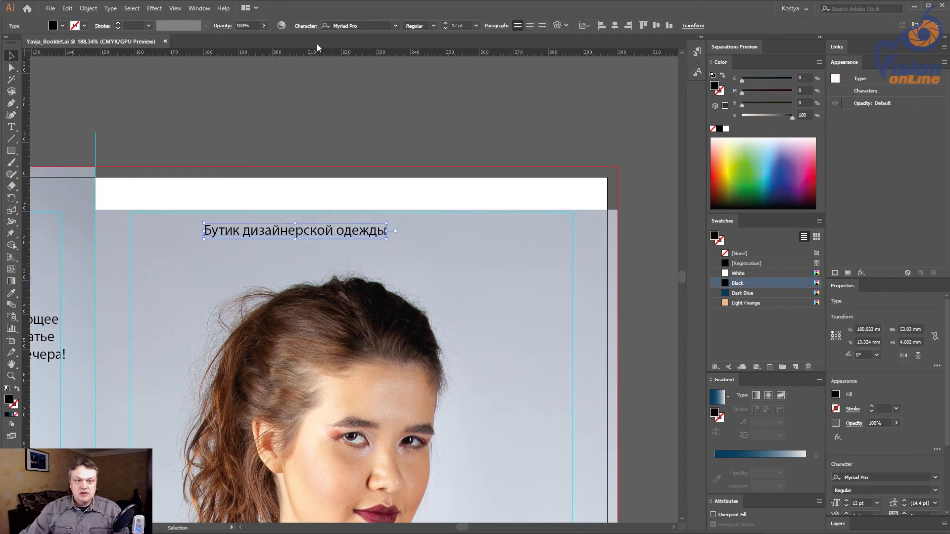
{"action": "left_click", "coordinate": [368, 26]}
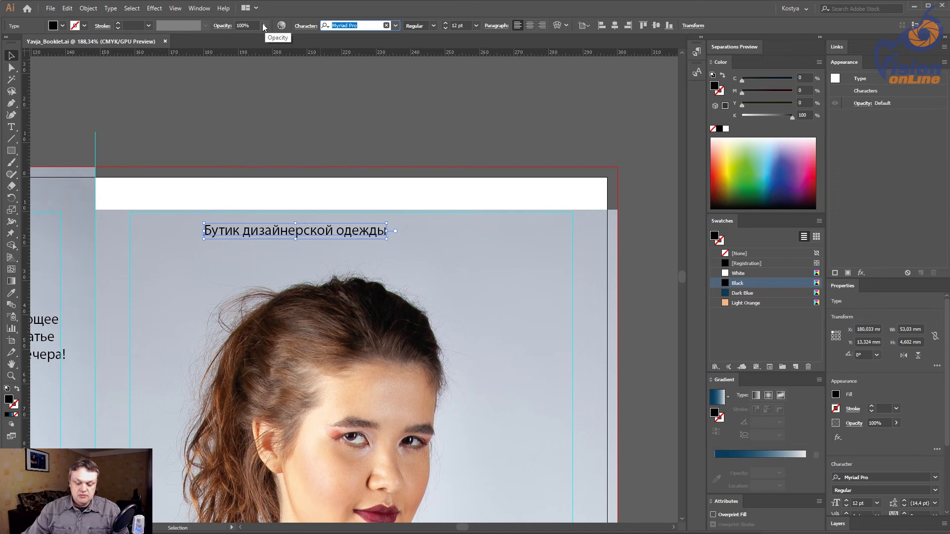
{"action": "type", "text": "ь"}
{"action": "key", "text": "BackSpace"}
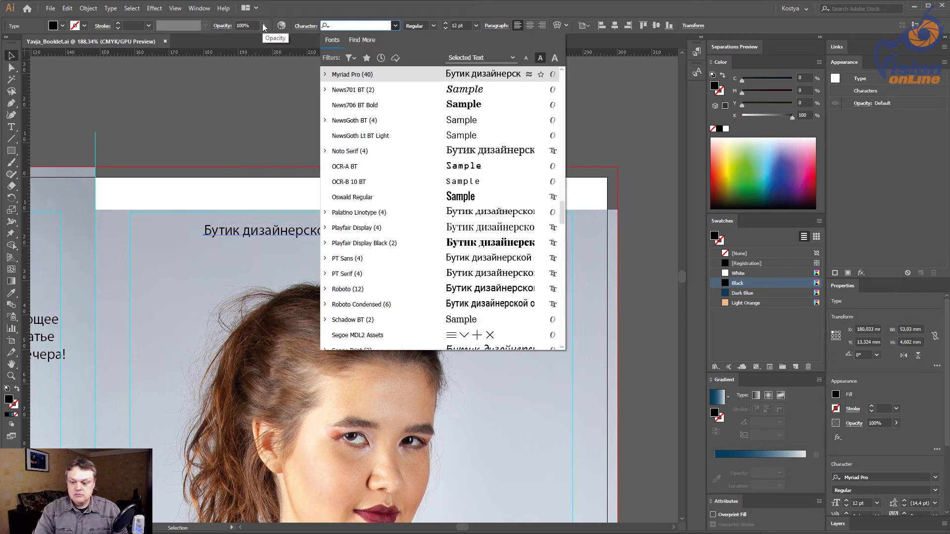
{"action": "type", "text": "M"}
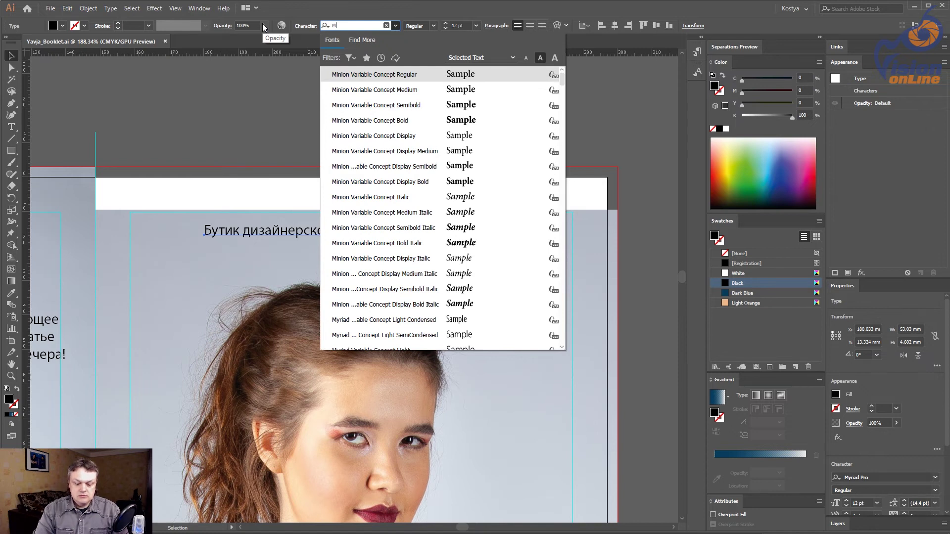
{"action": "type", "text": "on"}
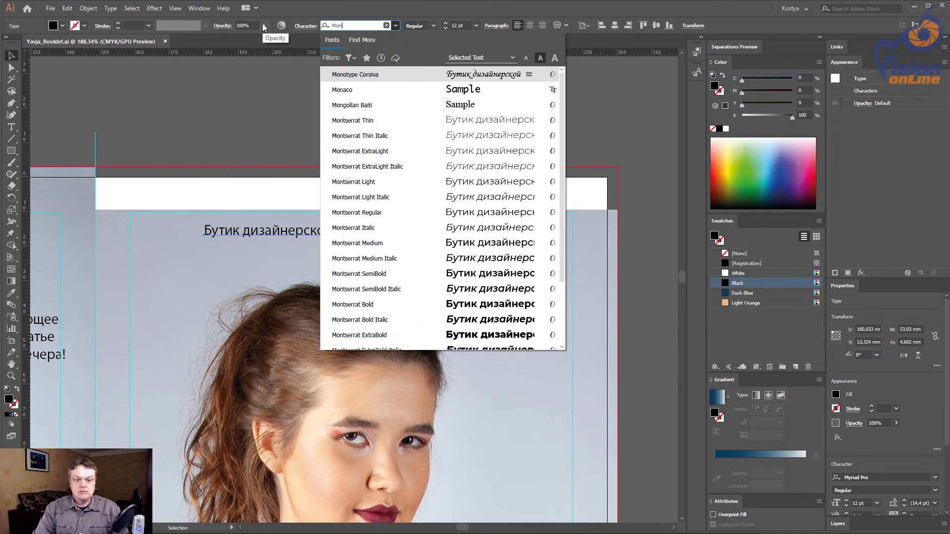
{"action": "left_click", "coordinate": [348, 183]}
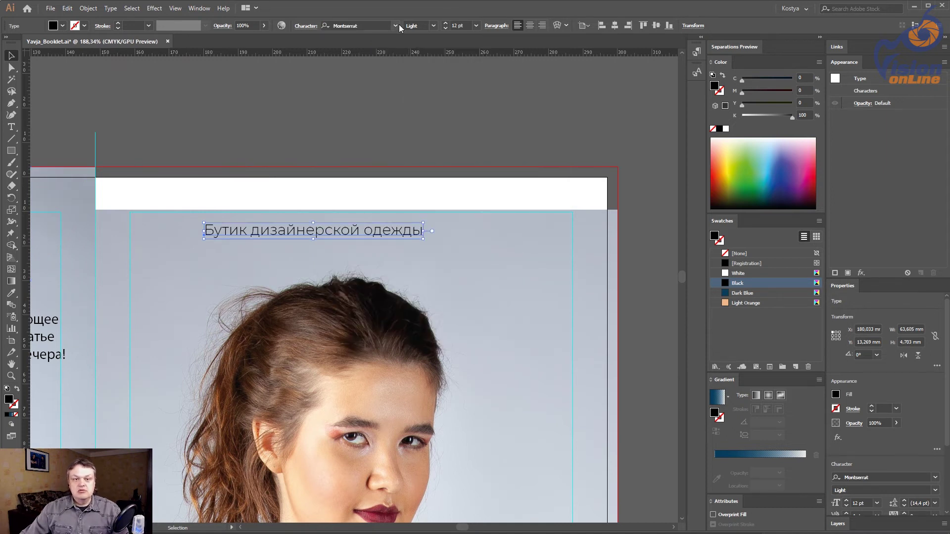
{"action": "left_click", "coordinate": [434, 26]}
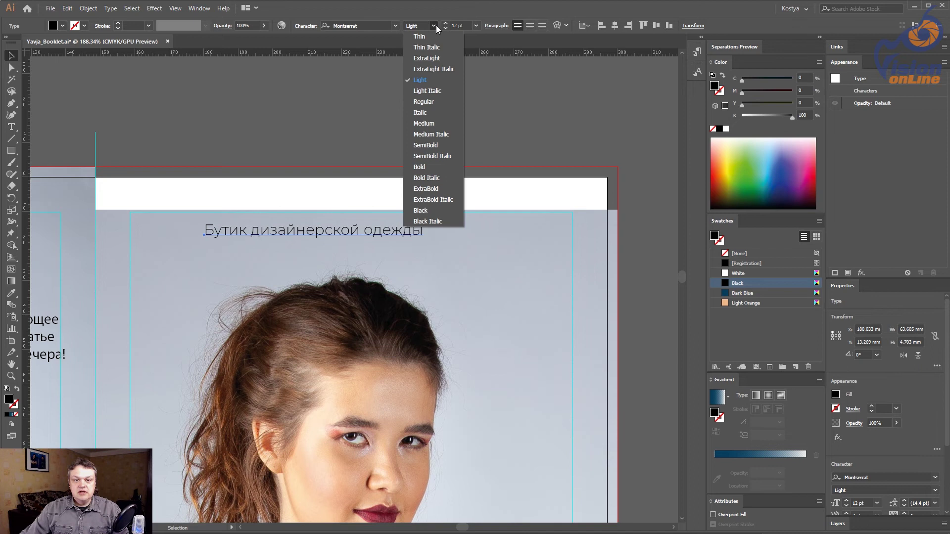
{"action": "left_click", "coordinate": [434, 101]}
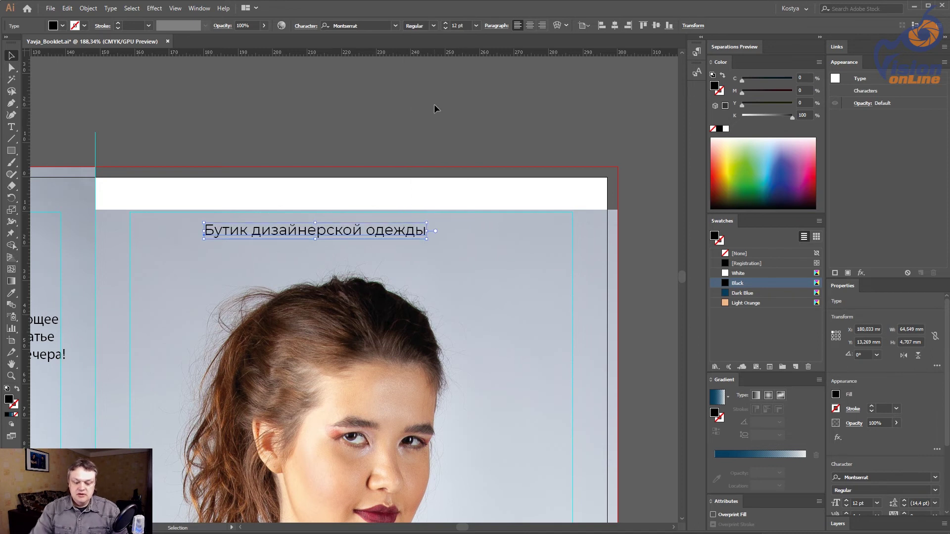
{"action": "key", "text": "ctrl"}
{"action": "key", "text": "ctrl+shift+period"}
{"action": "key", "text": "ctrl+shift+period"}
{"action": "key", "text": "ctrl+shift+period"}
Step: Enlarge the heading, move it top-left, and break одежды onto a second line
{"action": "key", "text": "ctrl+shift+period"}
{"action": "key", "text": "ctrl+shift+period"}
{"action": "key", "text": "ctrl+shift+period"}
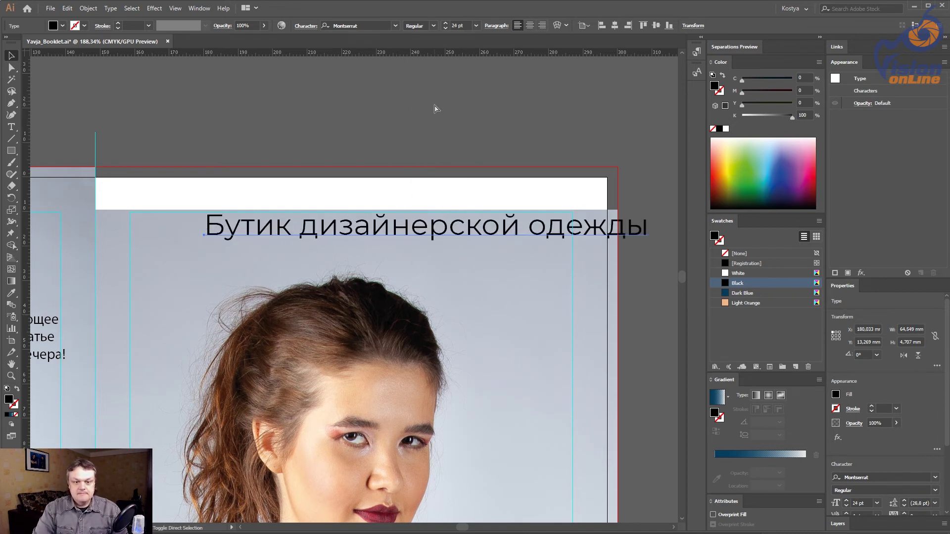
{"action": "key", "text": "ctrl+shift+period"}
{"action": "key", "text": "ctrl+shift+period"}
{"action": "key", "text": "ctrl+shift+period"}
{"action": "left_click_drag", "start_coordinate": [236, 228], "coordinate": [159, 231]}
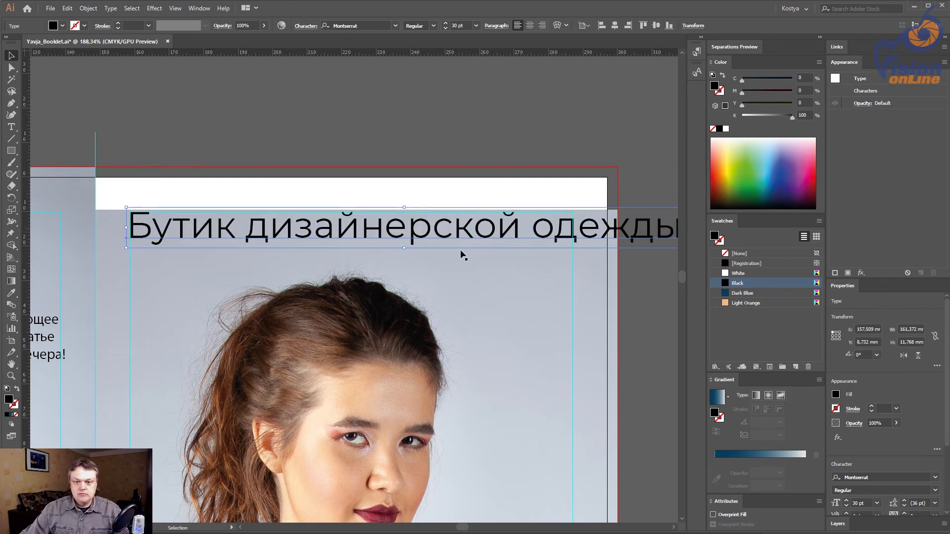
{"action": "double_click", "coordinate": [524, 227]}
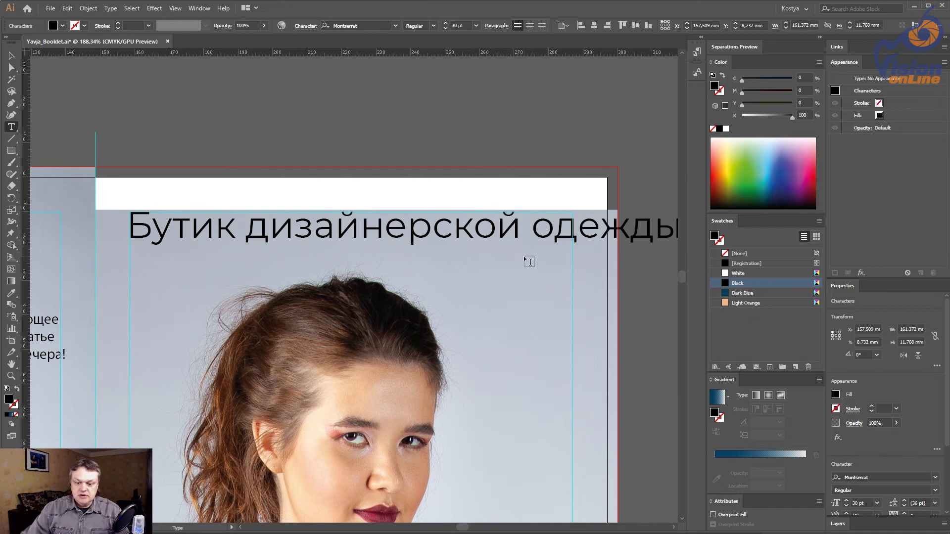
{"action": "key", "text": "Return"}
{"action": "key", "text": "Delete"}
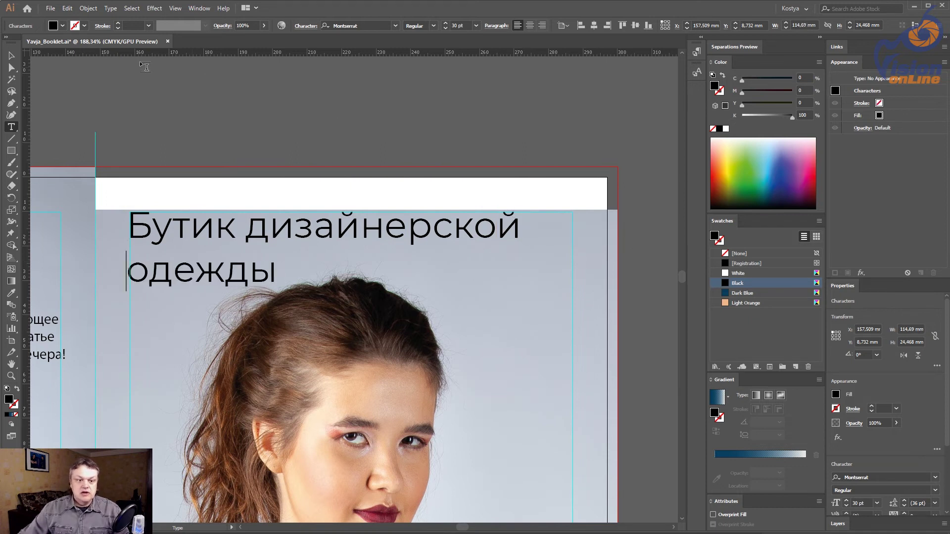
{"action": "key", "text": "Escape"}
{"action": "left_click", "coordinate": [11, 55]}
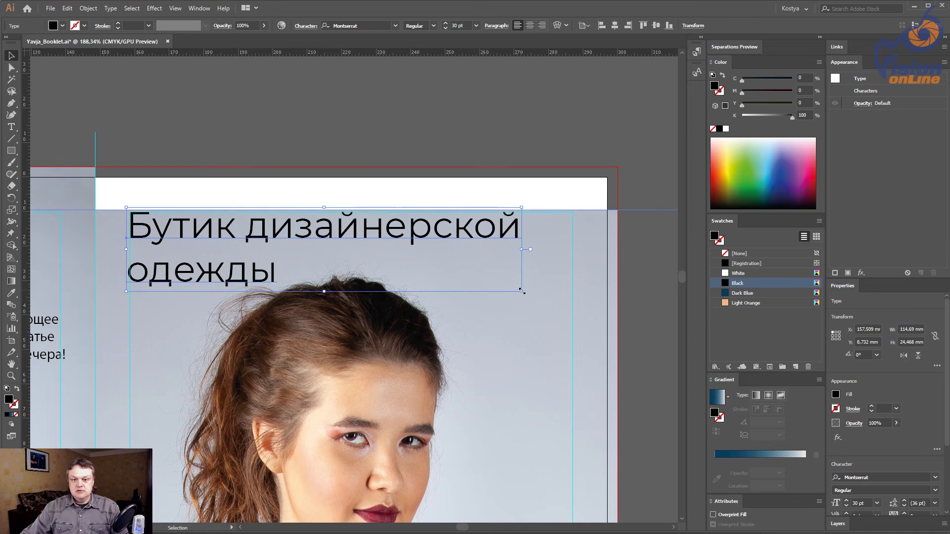
{"action": "left_click_drag", "start_coordinate": [556, 298], "coordinate": [577, 318]}
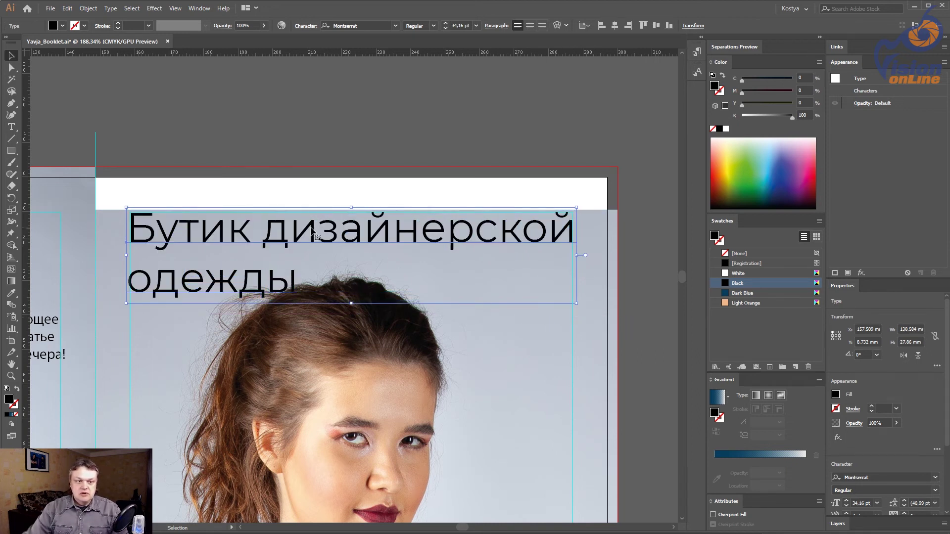
{"action": "key", "text": "Up"}
{"action": "key", "text": "Up"}
{"action": "key", "text": "Up"}
{"action": "key", "text": "Up"}
{"action": "key", "text": "Up"}
{"action": "key", "text": "Up"}
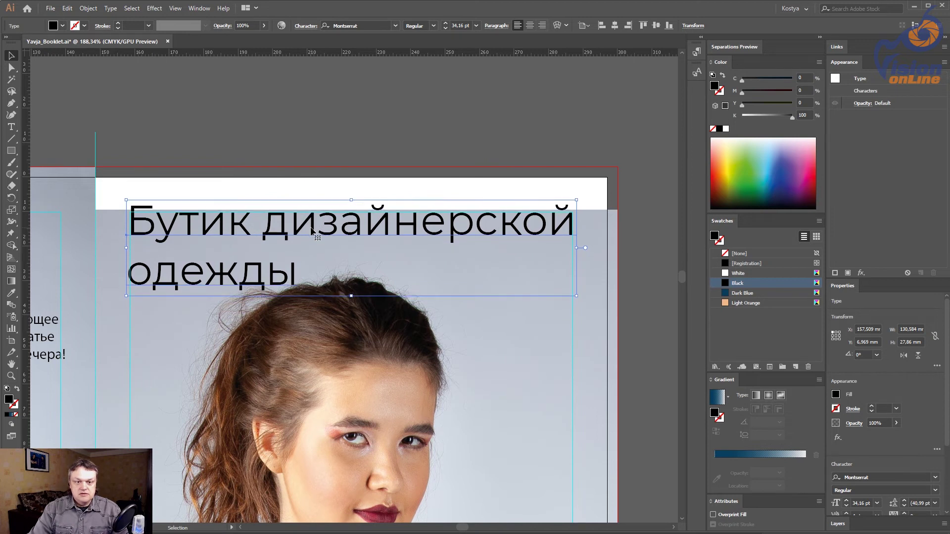
{"action": "left_click", "coordinate": [377, 64]}
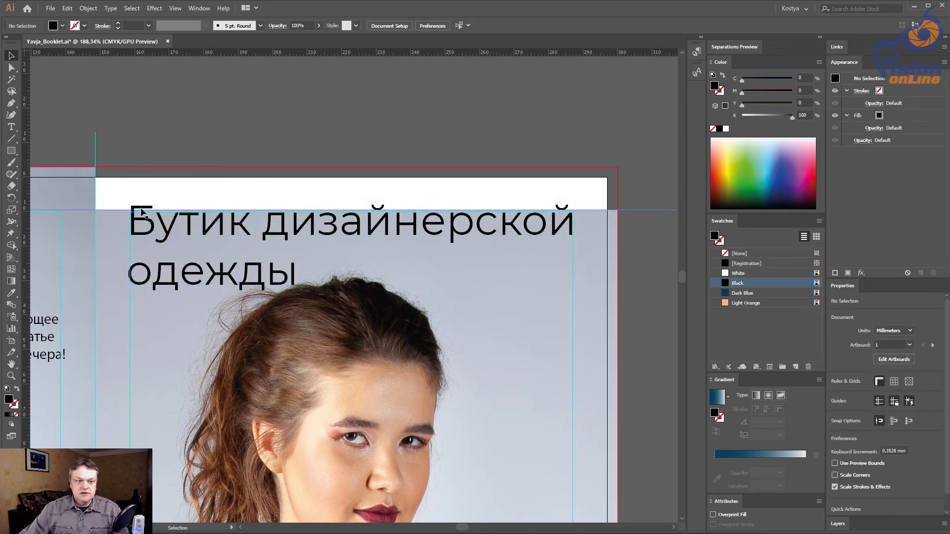
Step: Tighten the heading's leading to 35 pt
{"action": "left_click", "coordinate": [244, 264]}
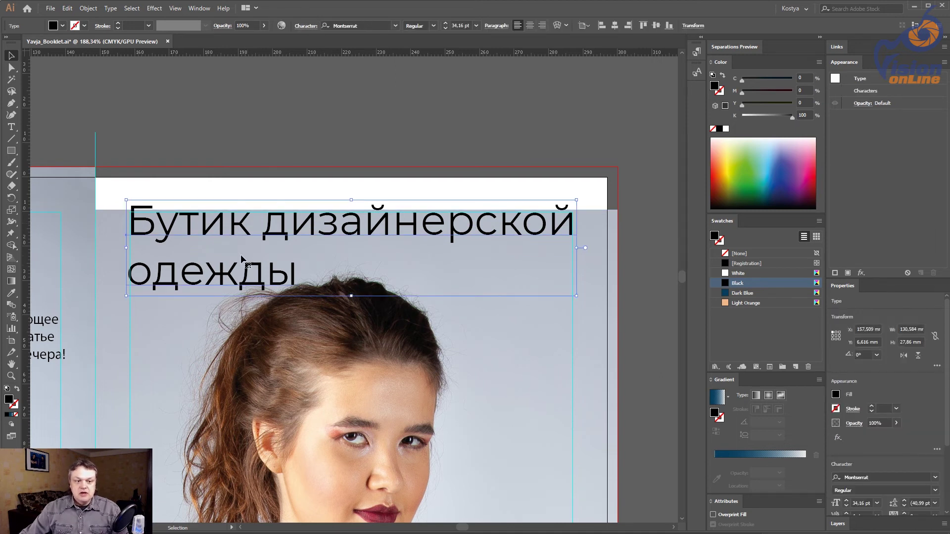
{"action": "left_click", "coordinate": [305, 26]}
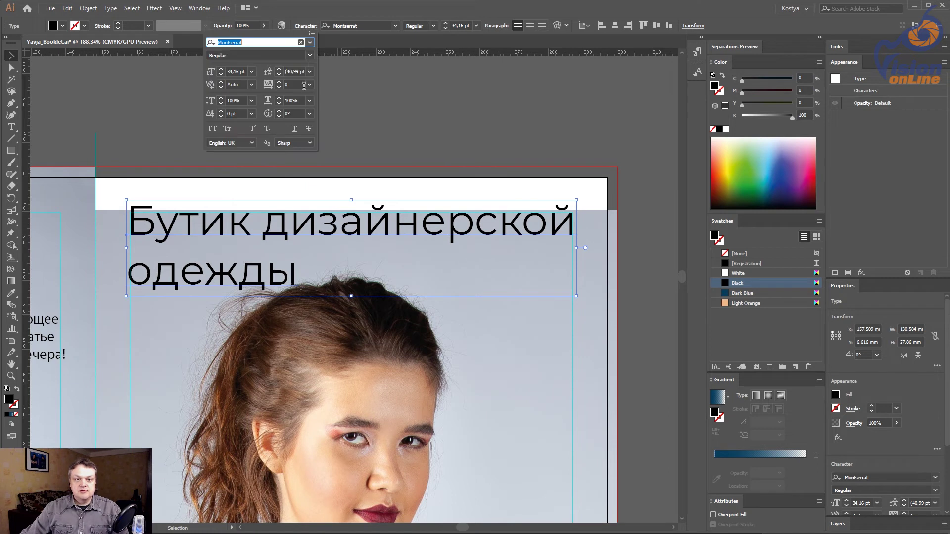
{"action": "left_click", "coordinate": [279, 75]}
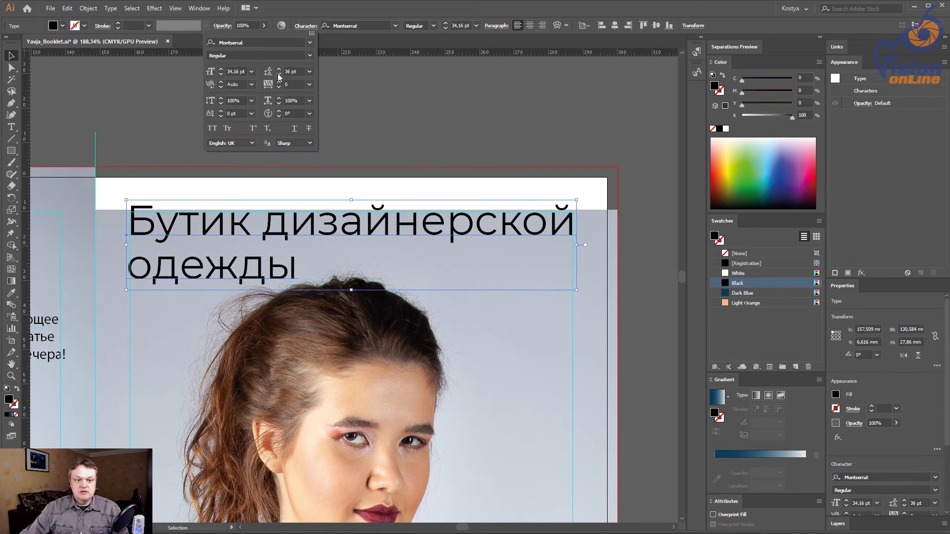
{"action": "left_click", "coordinate": [279, 75]}
{"action": "left_click", "coordinate": [400, 120]}
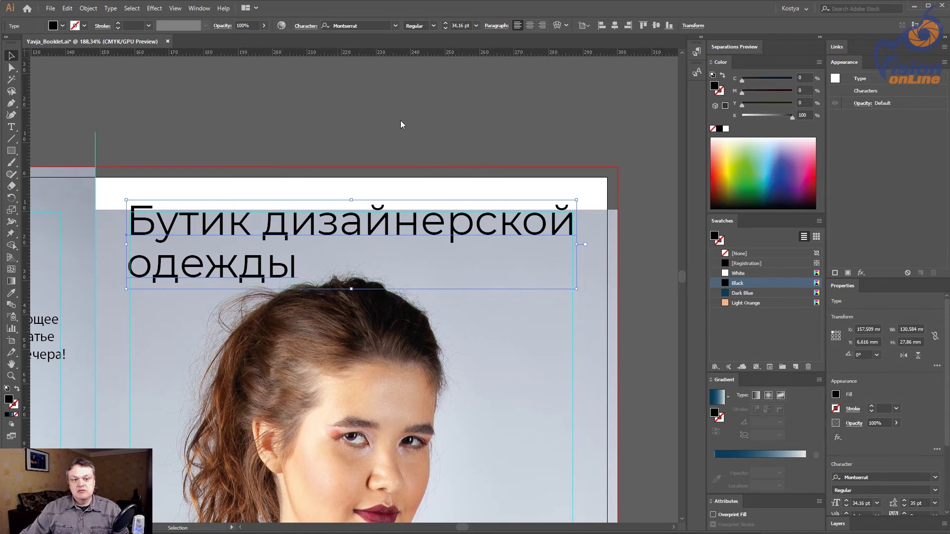
{"action": "scroll", "coordinate": [396, 114], "scroll_direction": "down", "scroll_amount": 3}
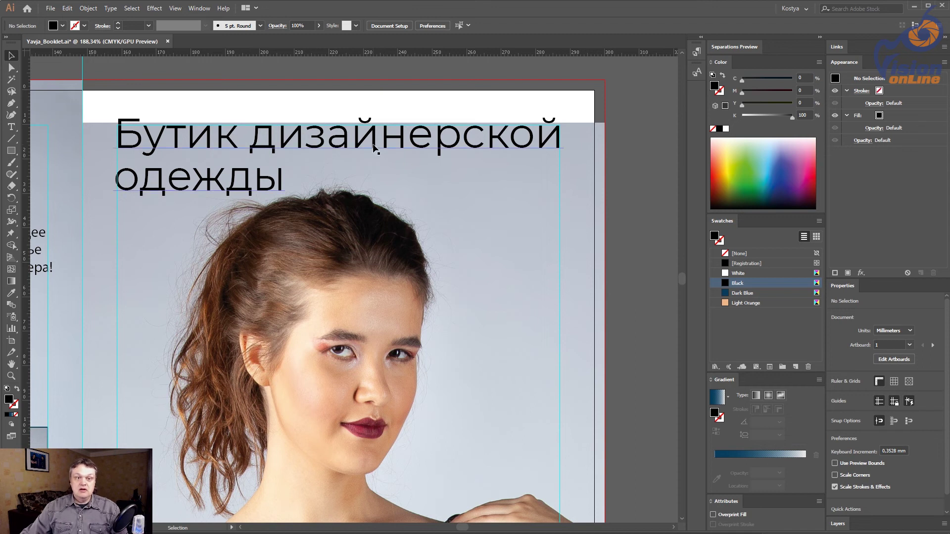
Step: Make the heading white and add a Drop Shadow effect with preview on
{"action": "left_click", "coordinate": [474, 176]}
{"action": "left_click", "coordinate": [740, 275]}
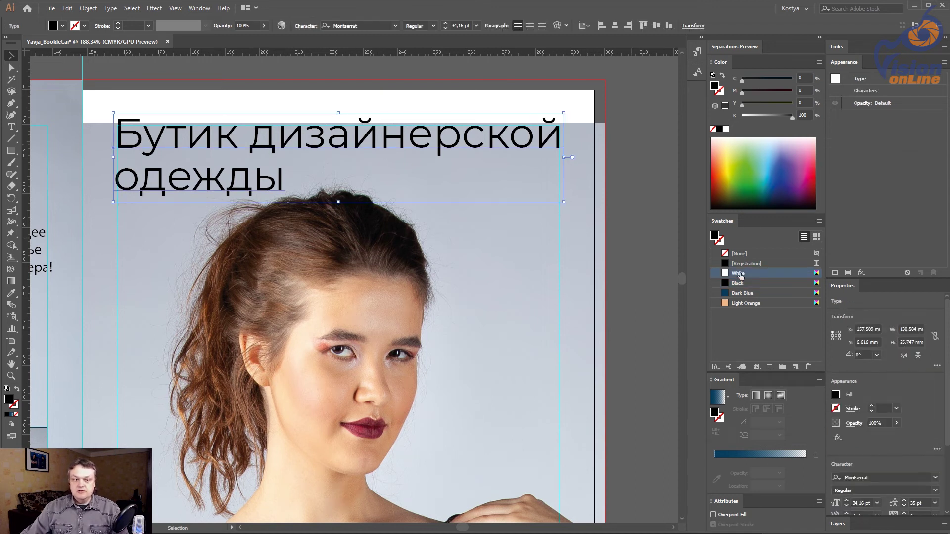
{"action": "left_click", "coordinate": [618, 208]}
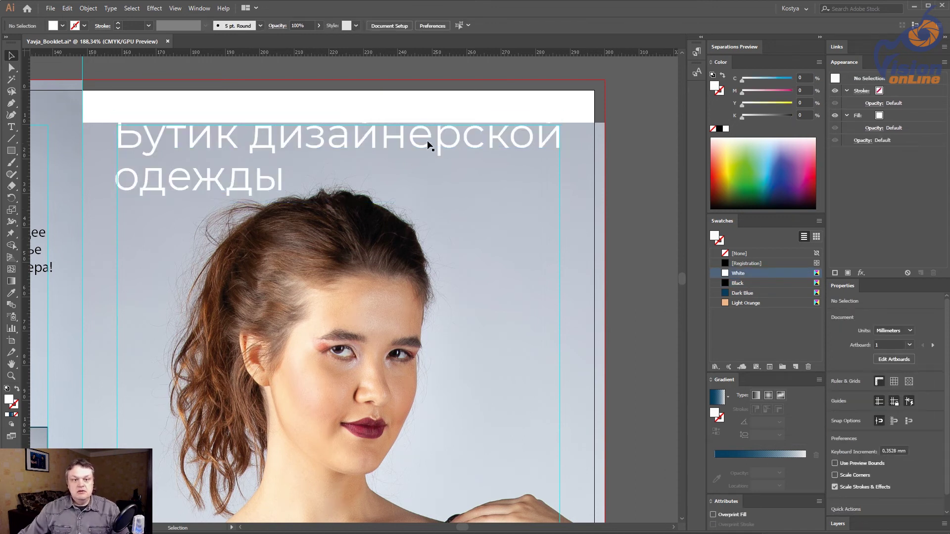
{"action": "left_click", "coordinate": [390, 142]}
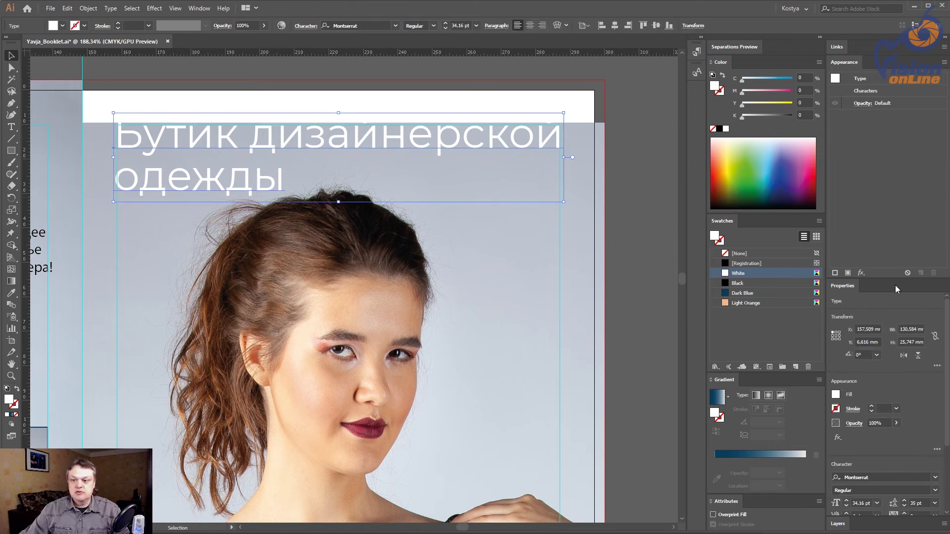
{"action": "left_click", "coordinate": [861, 273]}
{"action": "mouse_move", "coordinate": [883, 372]}
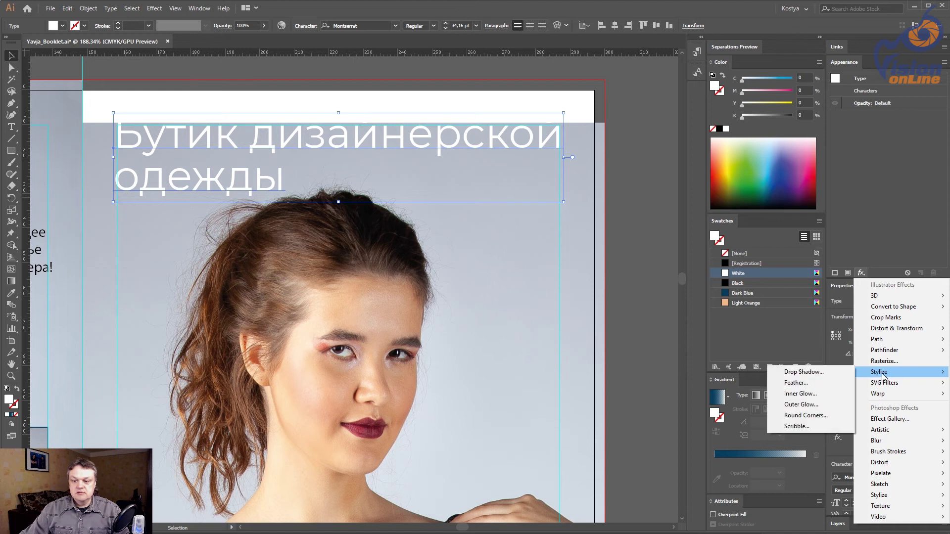
{"action": "left_click", "coordinate": [802, 372]}
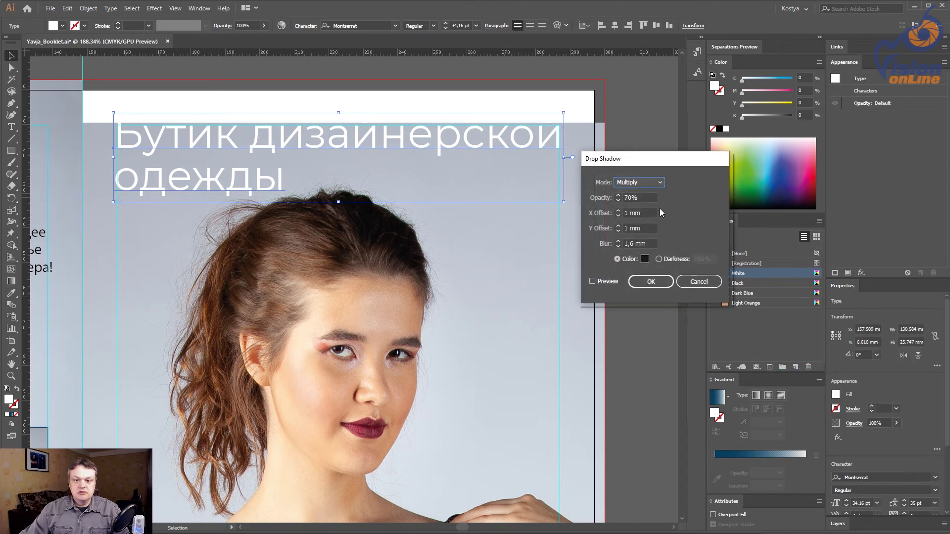
{"action": "left_click", "coordinate": [593, 281]}
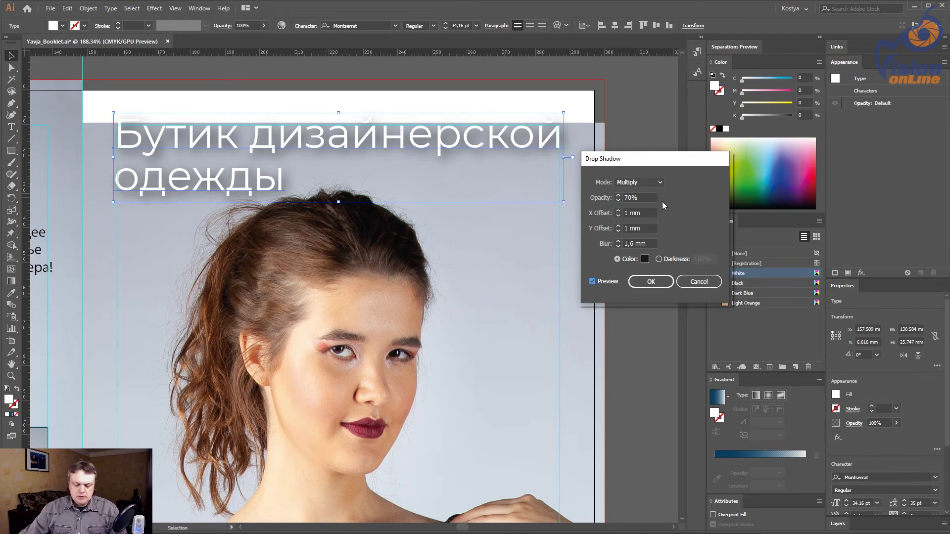
Step: Try shadow values of 95% opacity, 0,9 mm X/Y offsets and 1 mm blur
{"action": "triple_click", "coordinate": [640, 197]}
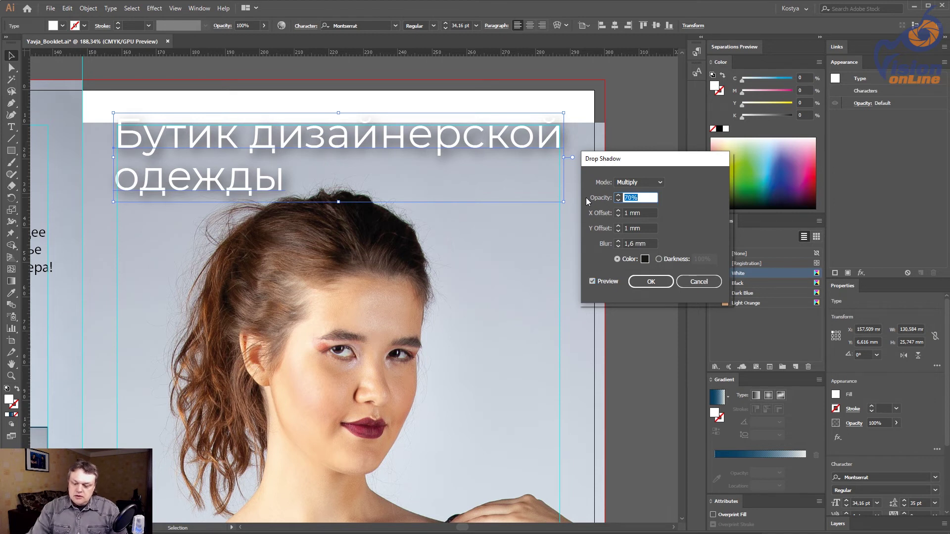
{"action": "type", "text": "95"}
{"action": "key", "text": "Tab"}
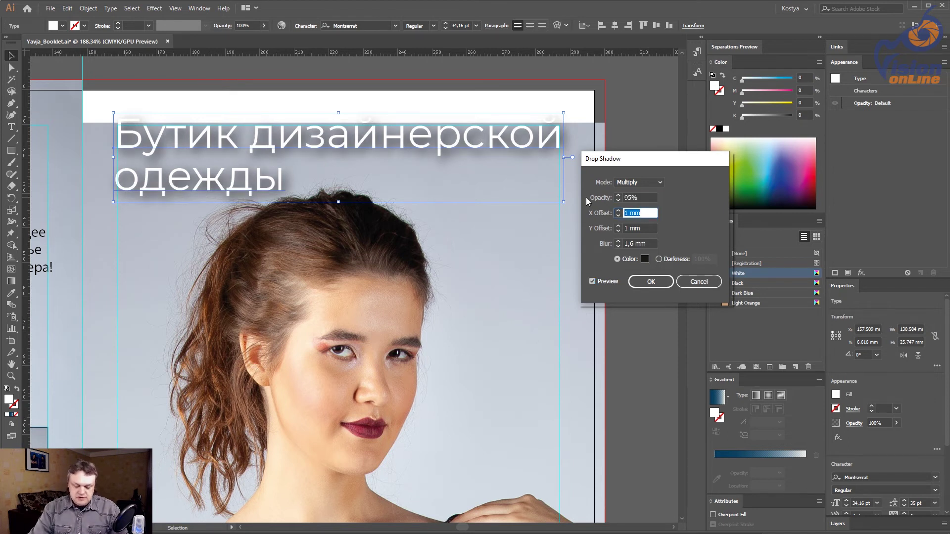
{"action": "type", "text": "0,9"}
{"action": "key", "text": "Tab"}
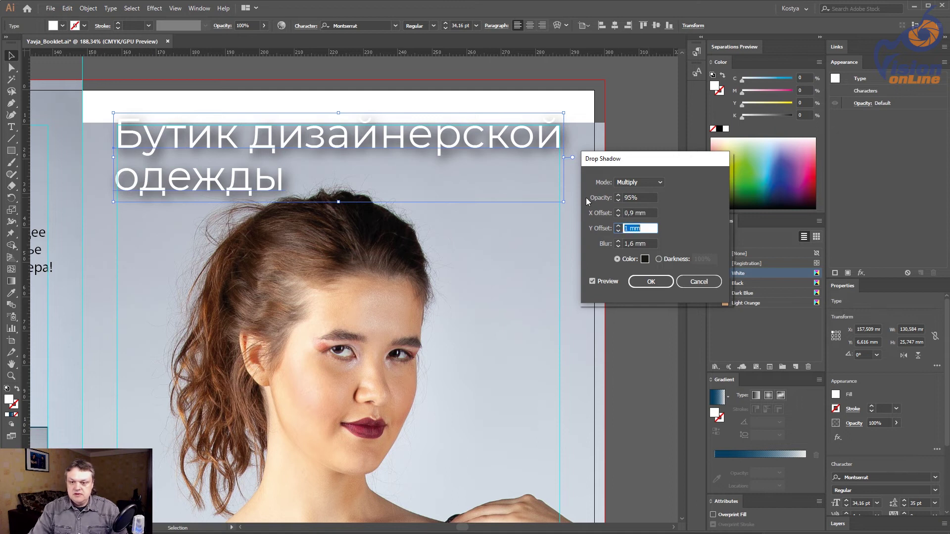
{"action": "type", "text": "0,9"}
{"action": "key", "text": "Tab"}
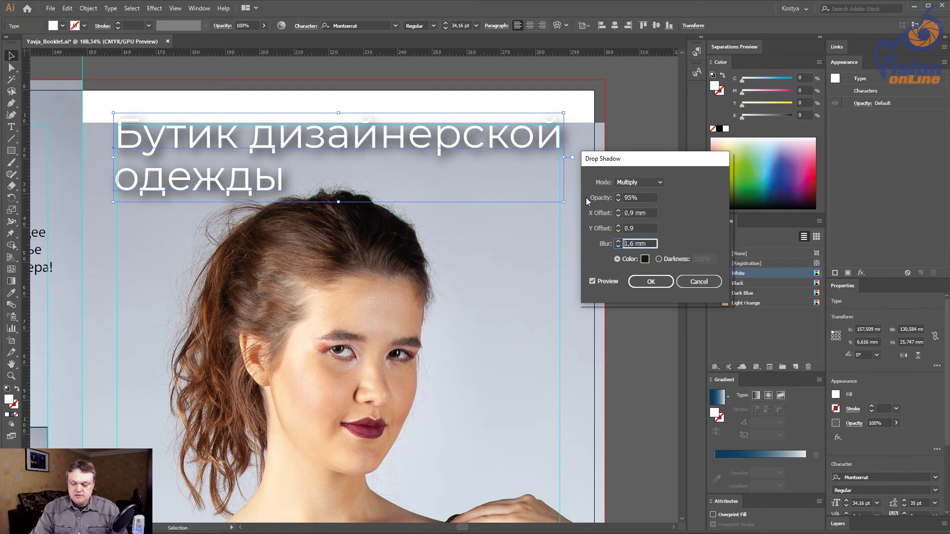
{"action": "type", "text": "1"}
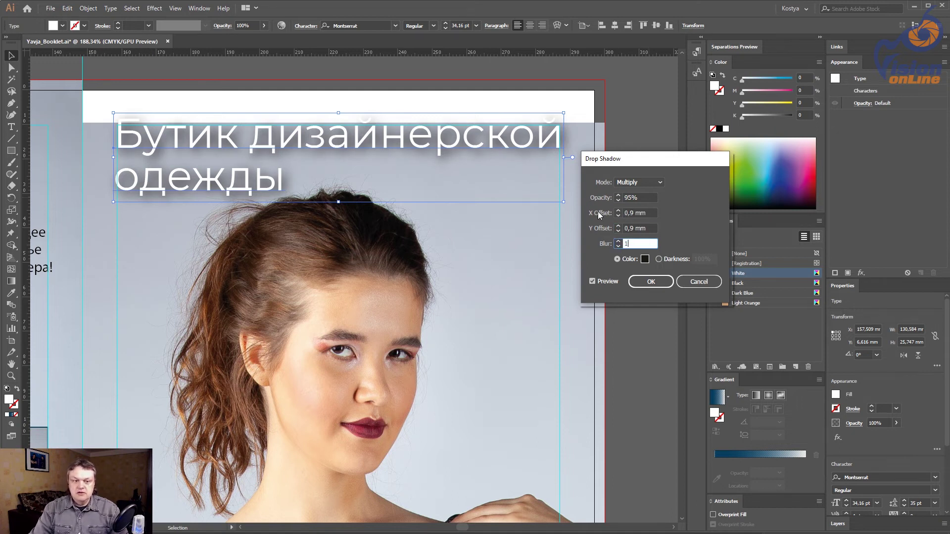
{"action": "key", "text": "Tab"}
{"action": "key", "text": "Tab"}
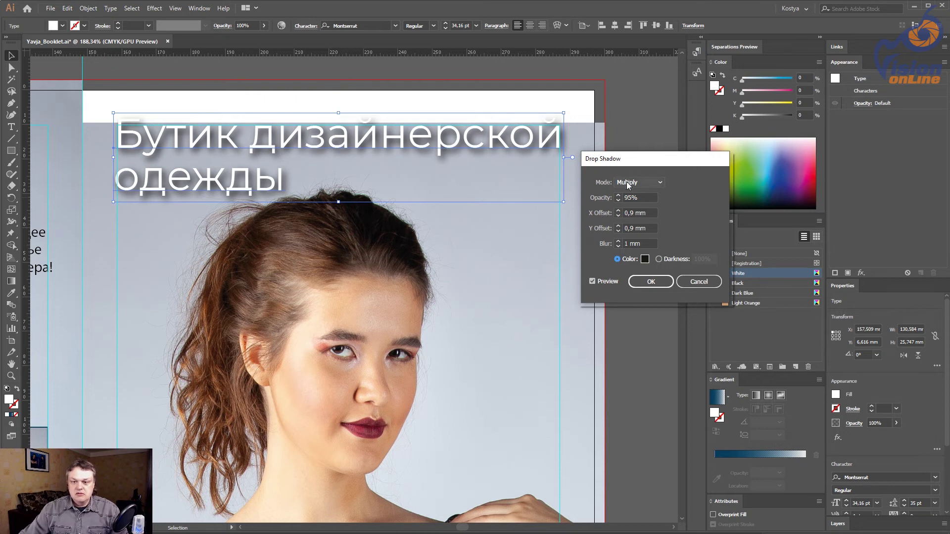
{"action": "key", "text": "Tab"}
{"action": "key", "text": "Tab"}
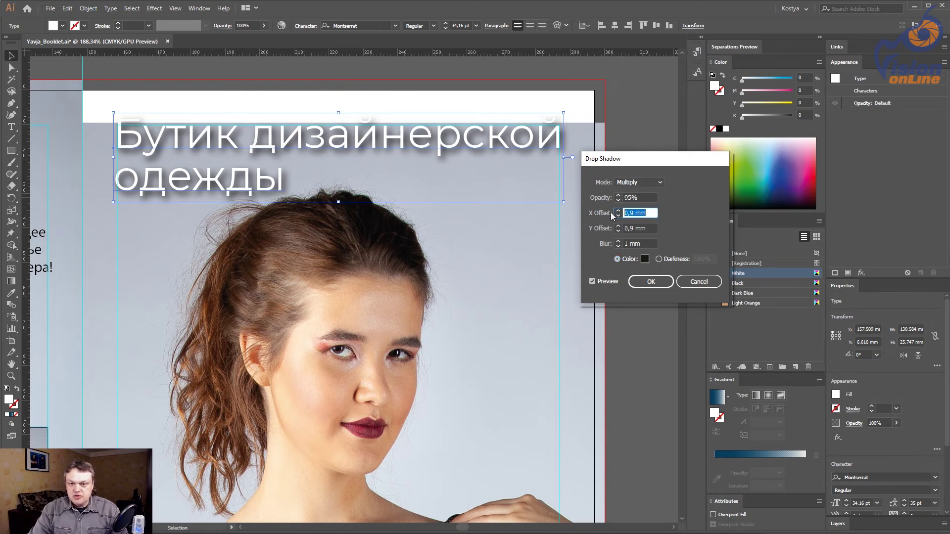
Step: Change the shadow offsets to 0,7 mm and the blur to 1,3 mm
{"action": "type", "text": "0,7"}
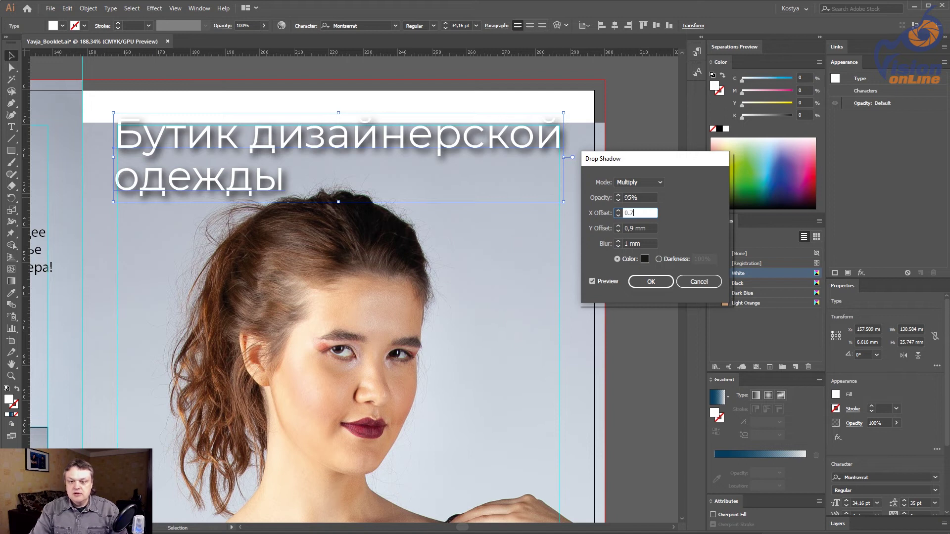
{"action": "key", "text": "Tab"}
{"action": "type", "text": "0,7"}
{"action": "key", "text": "Tab"}
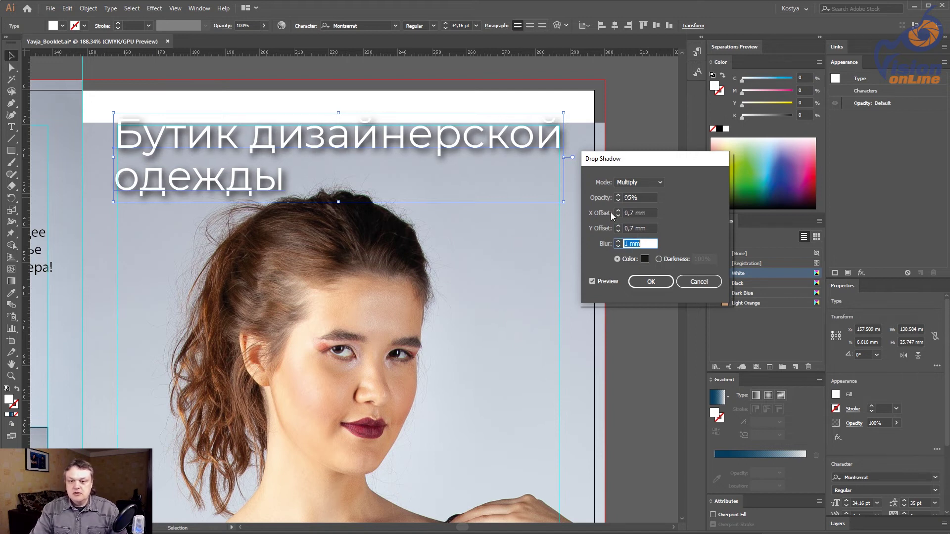
{"action": "type", "text": "1"}
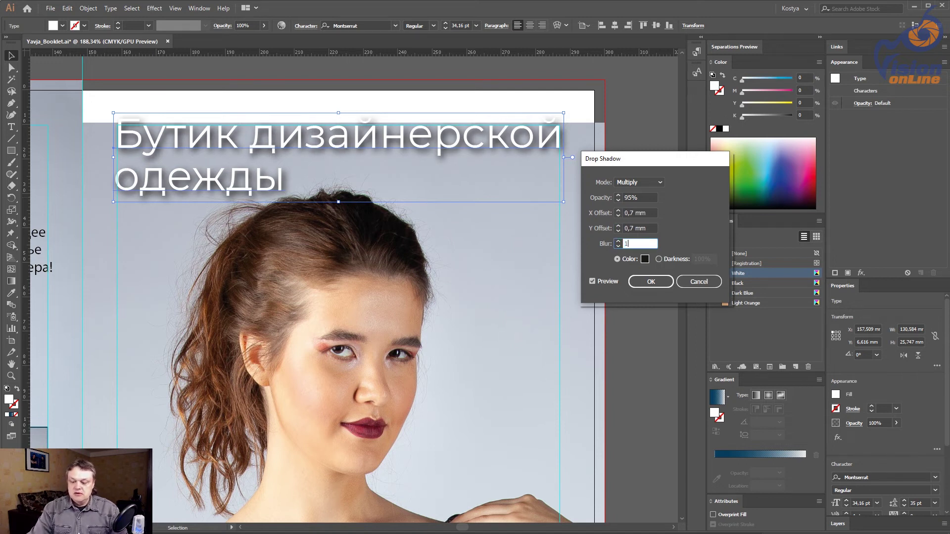
{"action": "type", "text": ",3"}
{"action": "key", "text": "Tab"}
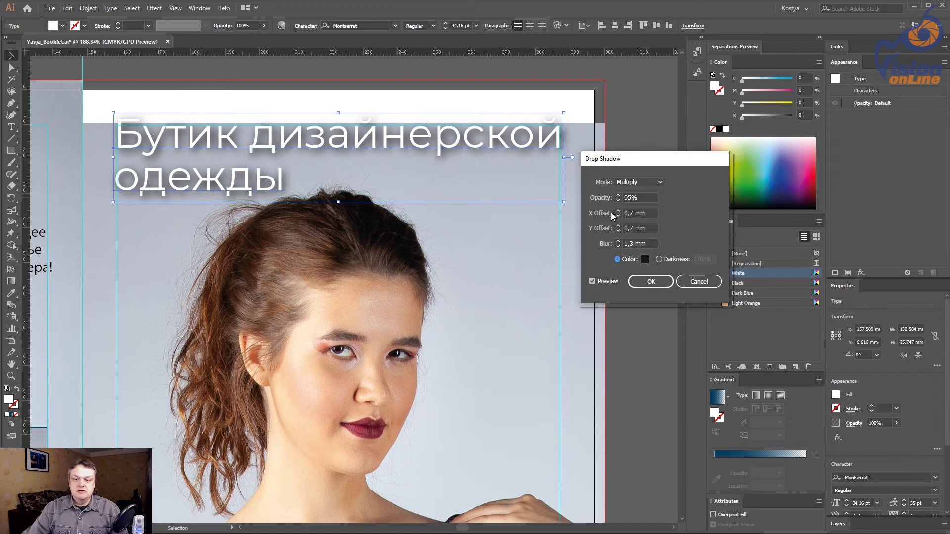
Step: Finalize the shadow at 90% opacity and 1.2 mm blur, apply it, and check the result
{"action": "left_click", "coordinate": [640, 198]}
{"action": "type", "text": "90"}
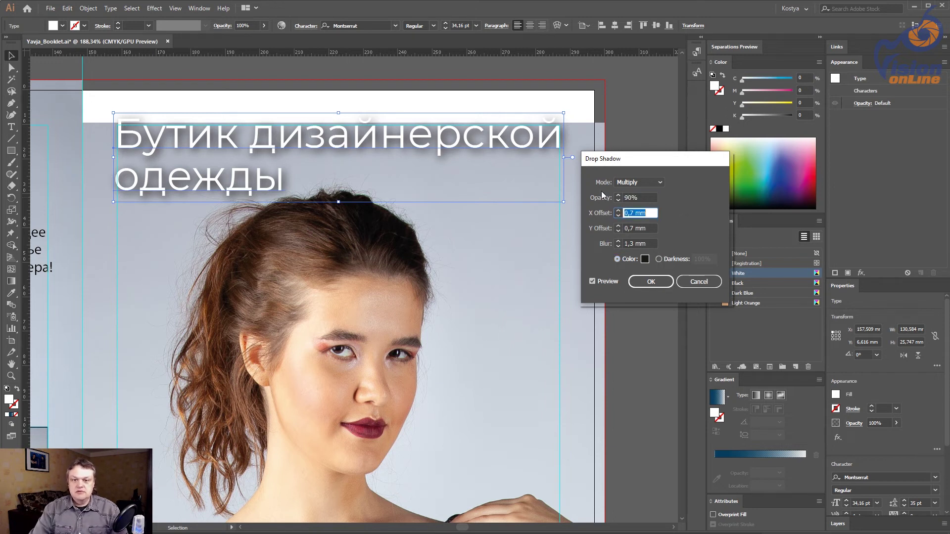
{"action": "key", "text": "Tab"}
{"action": "left_click", "coordinate": [643, 243]}
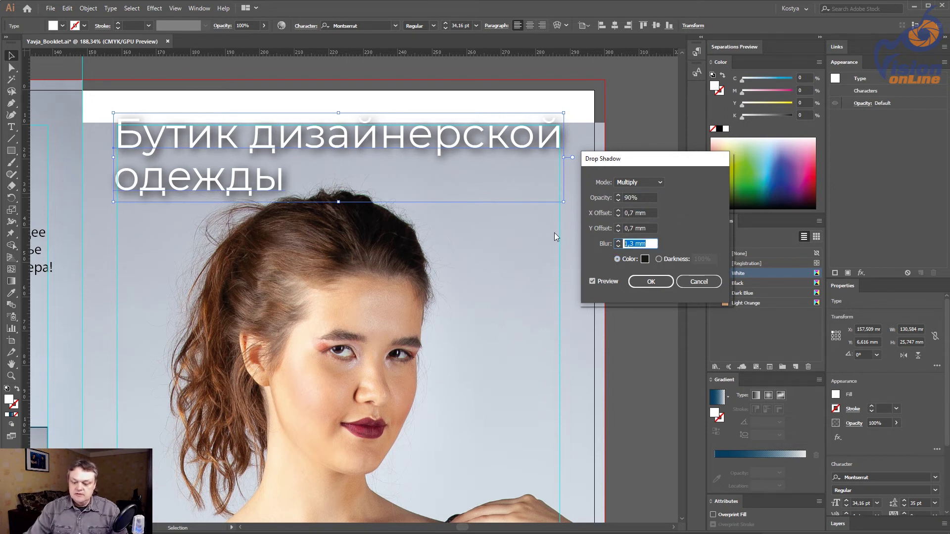
{"action": "type", "text": "1.2"}
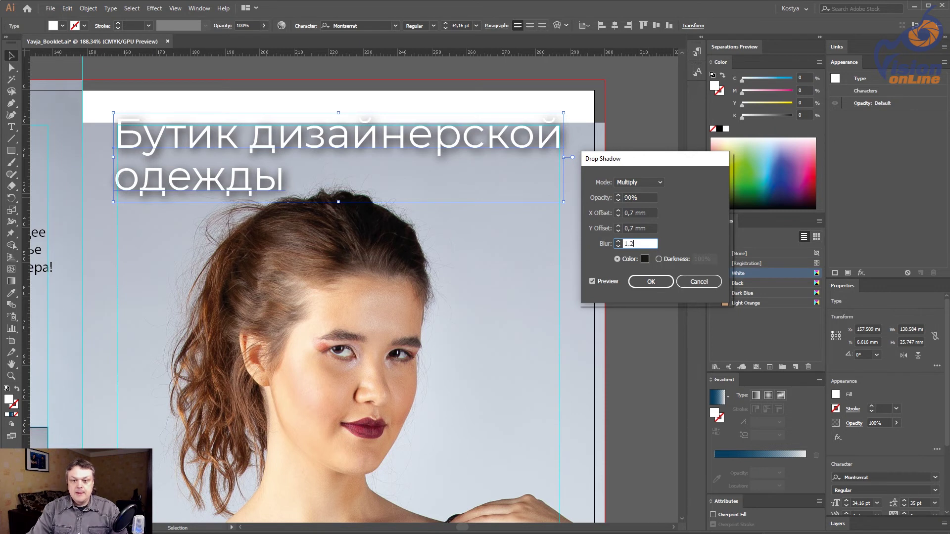
{"action": "key", "text": "Return"}
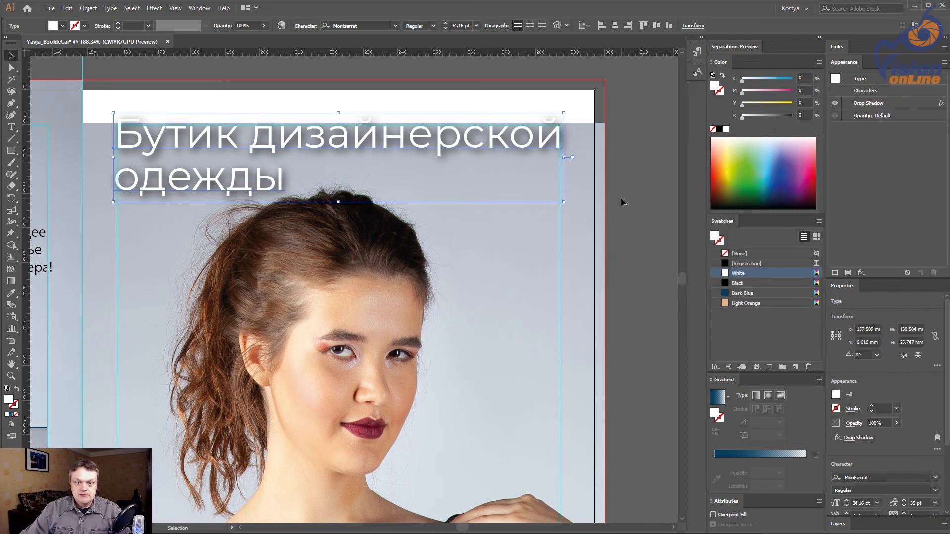
{"action": "left_click", "coordinate": [622, 198]}
{"action": "left_click", "coordinate": [442, 127]}
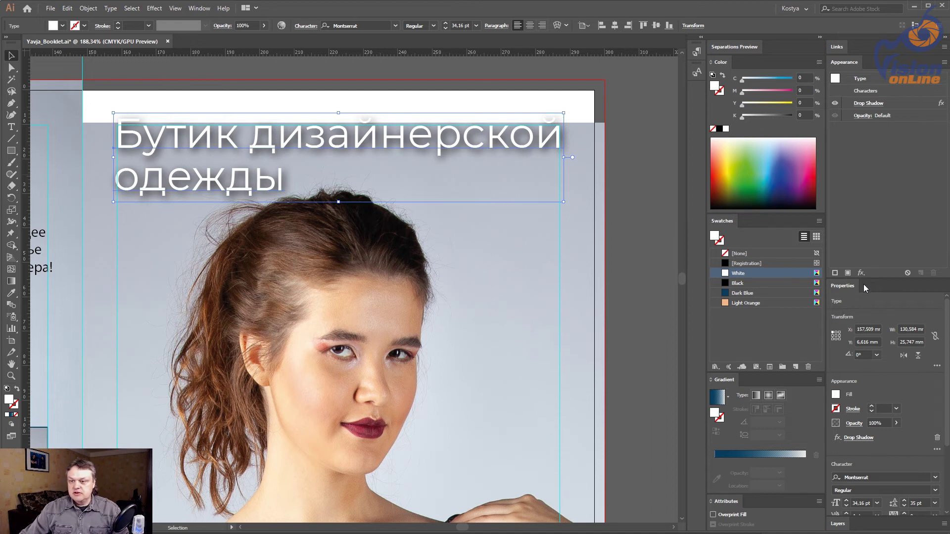
Step: Set the heading's drop shadow offsets to 0,6 mm horizontally and vertically
{"action": "left_click", "coordinate": [879, 104]}
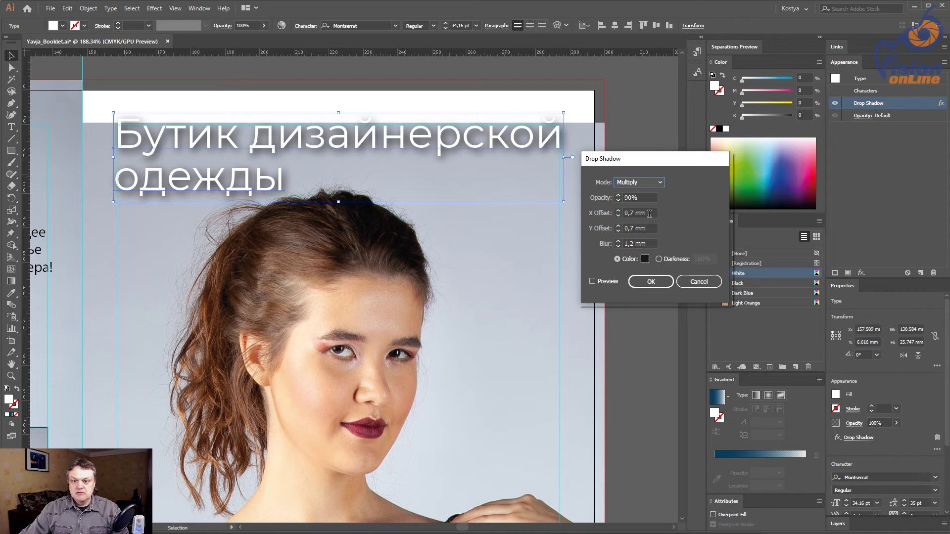
{"action": "left_click_drag", "start_coordinate": [649, 214], "coordinate": [590, 213]}
{"action": "type", "text": "0,6"}
{"action": "key", "text": "Tab"}
{"action": "type", "text": "0,"}
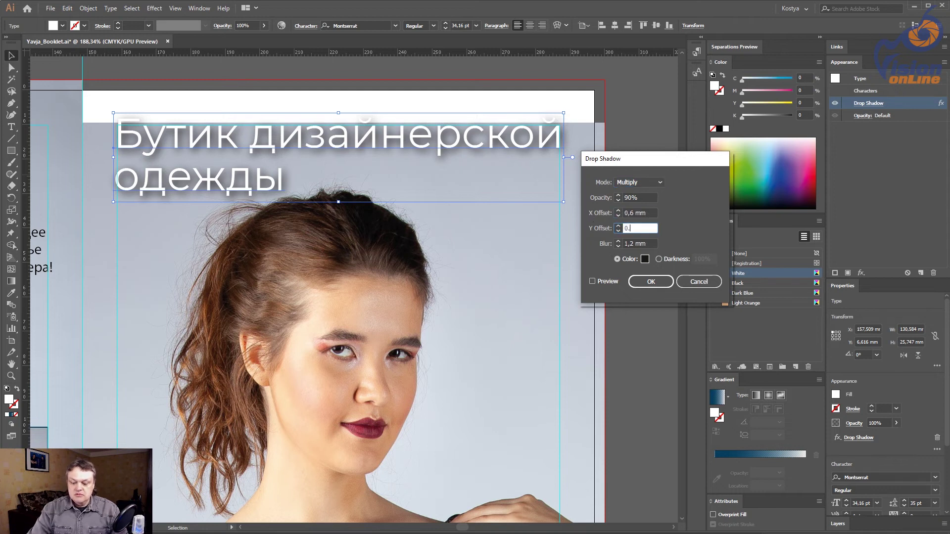
{"action": "type", "text": "6"}
{"action": "key", "text": "Tab"}
{"action": "key", "text": "Return"}
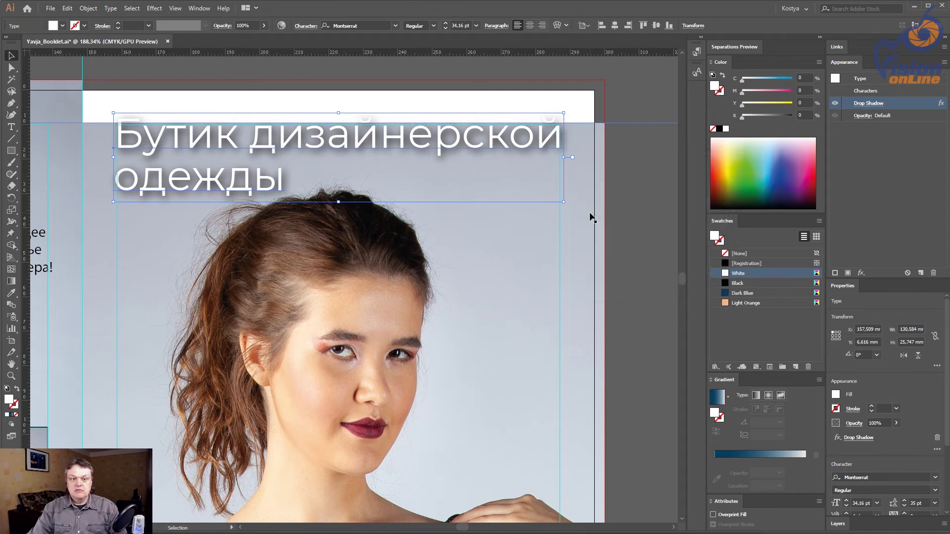
Step: Review the Document Raster Effects Settings and close them unchanged
{"action": "left_click", "coordinate": [636, 97]}
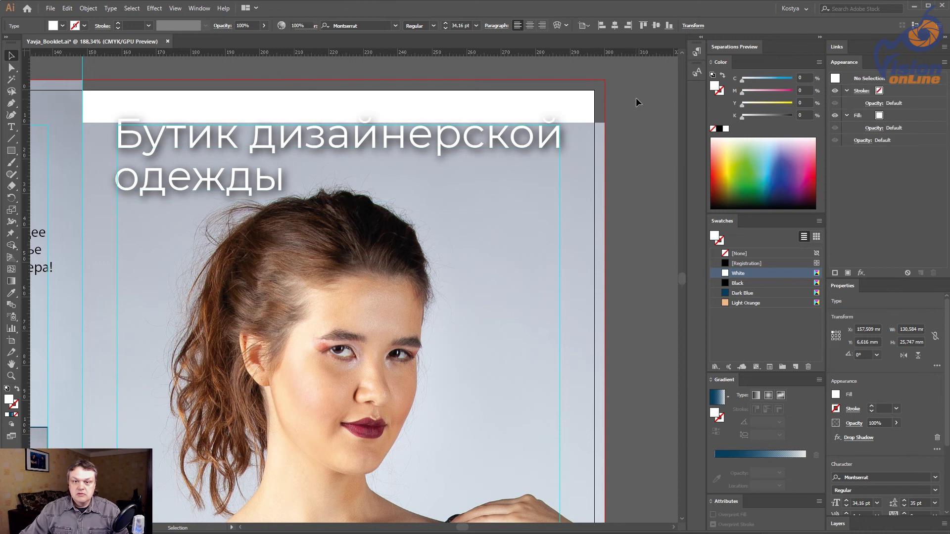
{"action": "left_click", "coordinate": [155, 9]}
{"action": "left_click", "coordinate": [168, 42]}
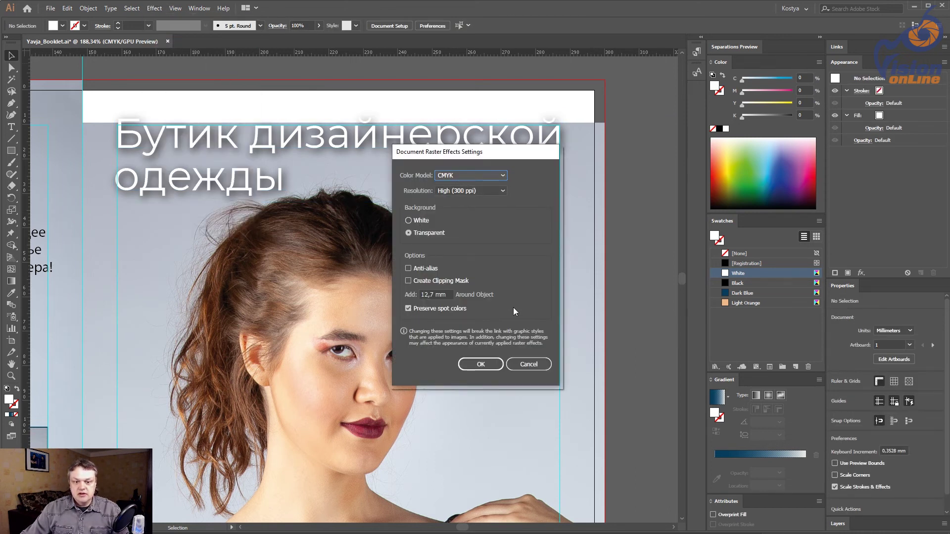
{"action": "key", "text": "Return"}
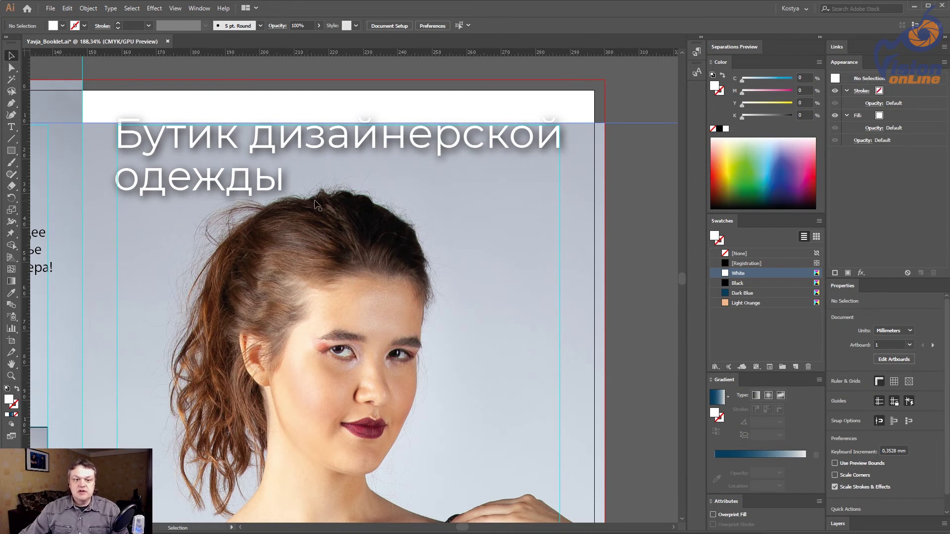
Step: Try the heading's leading at 33 pt, then 34 pt, and recentre the cover
{"action": "left_click", "coordinate": [218, 179]}
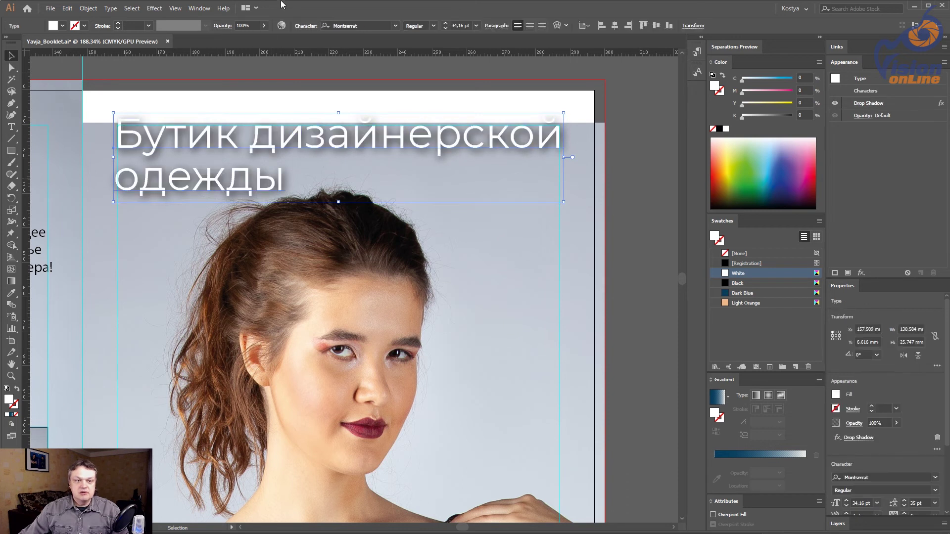
{"action": "left_click", "coordinate": [305, 26]}
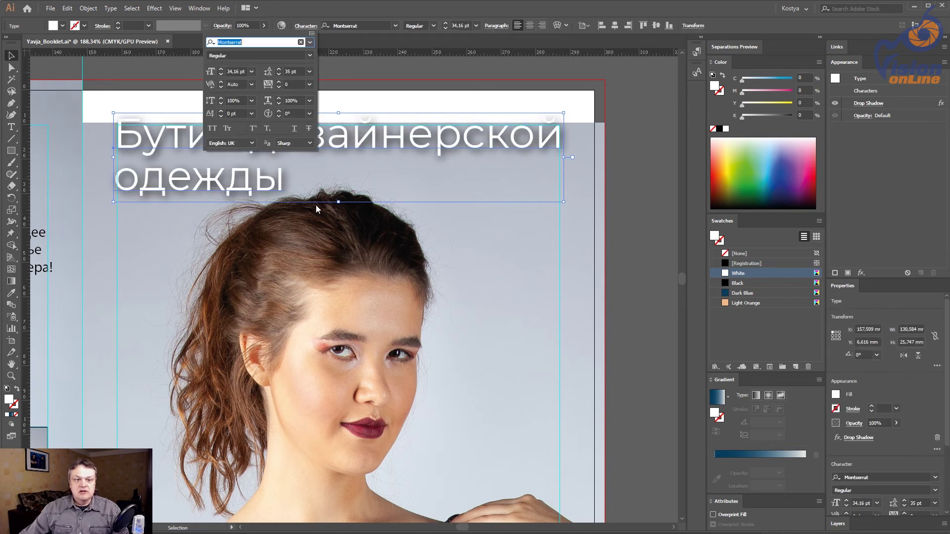
{"action": "left_click", "coordinate": [279, 76]}
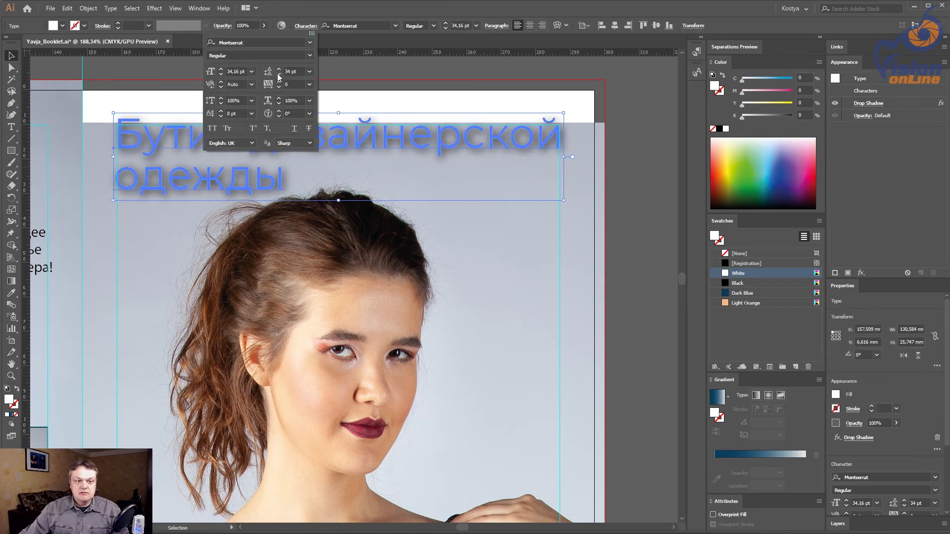
{"action": "left_click", "coordinate": [279, 75]}
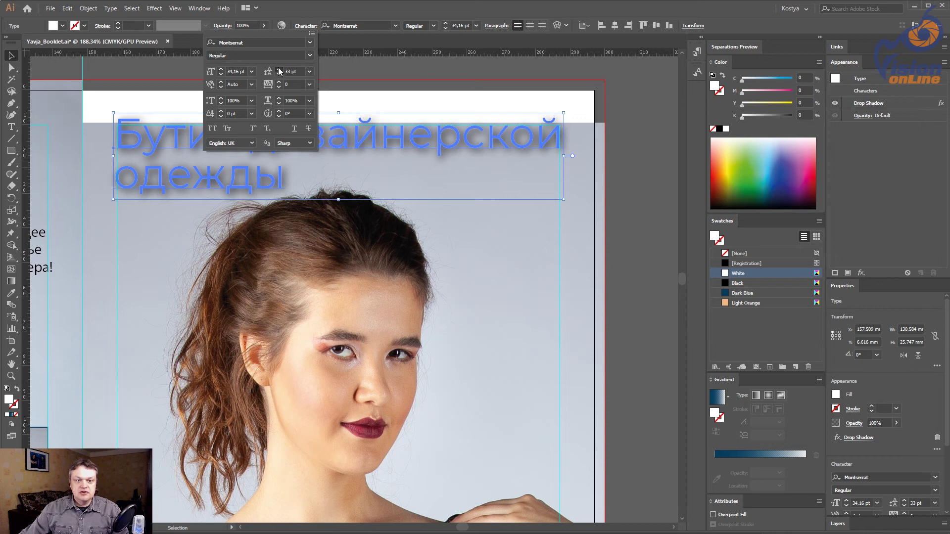
{"action": "left_click", "coordinate": [278, 69]}
{"action": "left_click", "coordinate": [352, 75]}
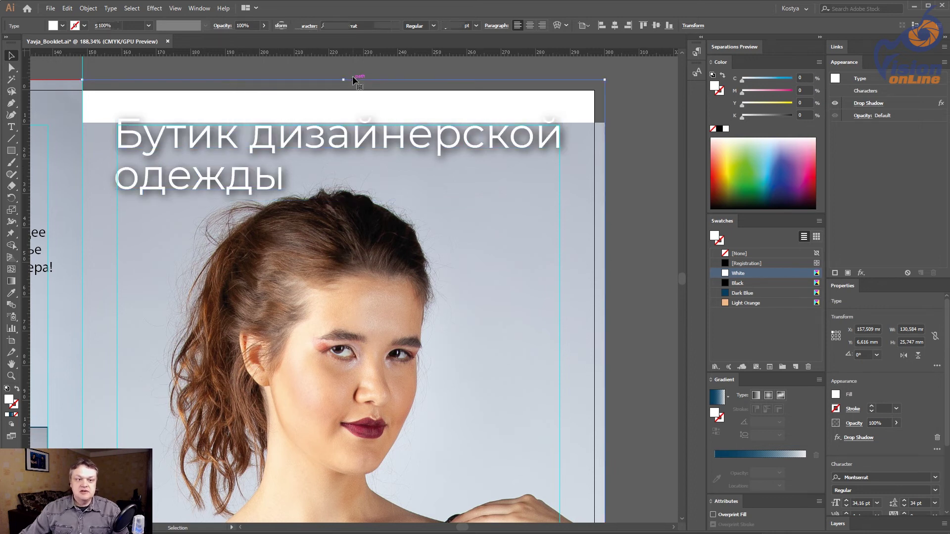
{"action": "key", "text": "ctrl+1"}
{"action": "left_click_drag", "start_coordinate": [422, 296], "coordinate": [462, 212]}
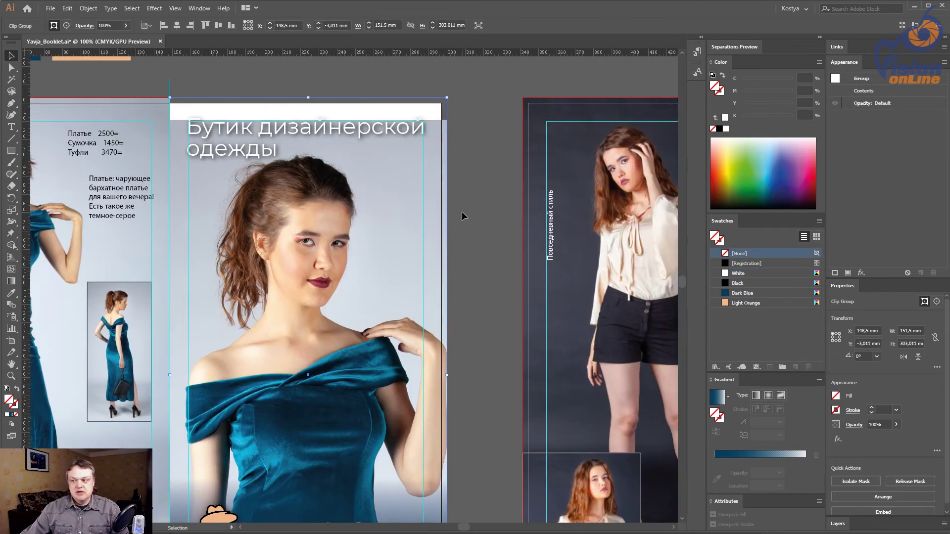
Step: Increase the heading's leading to 36 pt and view the whole spread
{"action": "left_click", "coordinate": [246, 152]}
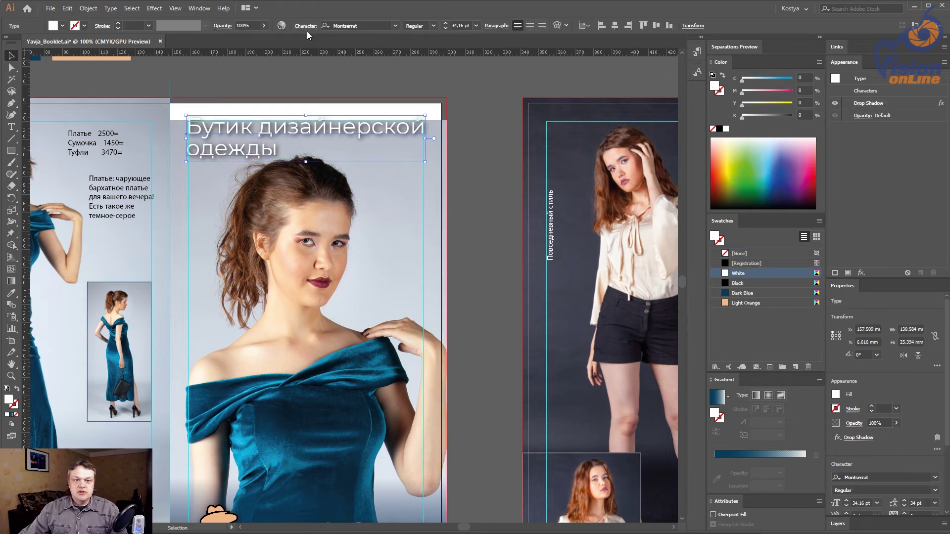
{"action": "left_click", "coordinate": [305, 26]}
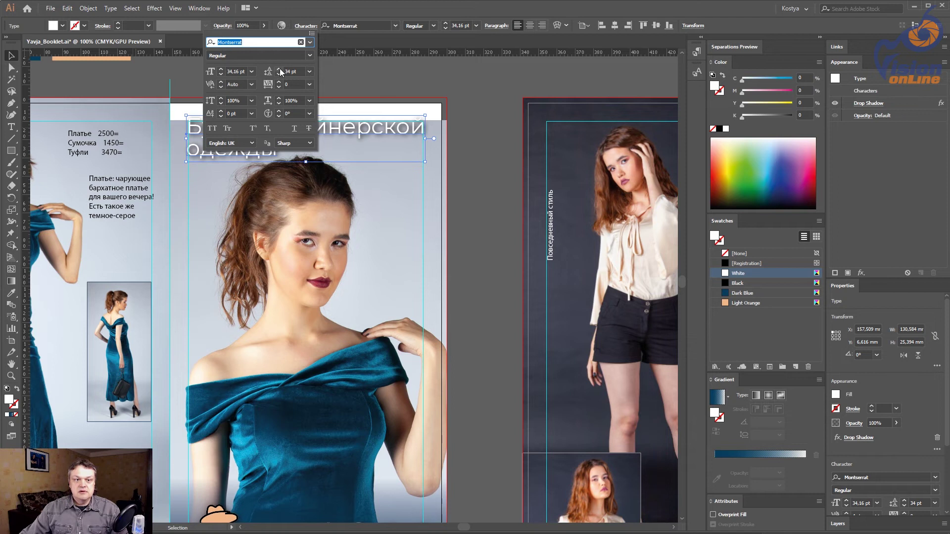
{"action": "key", "text": "Escape"}
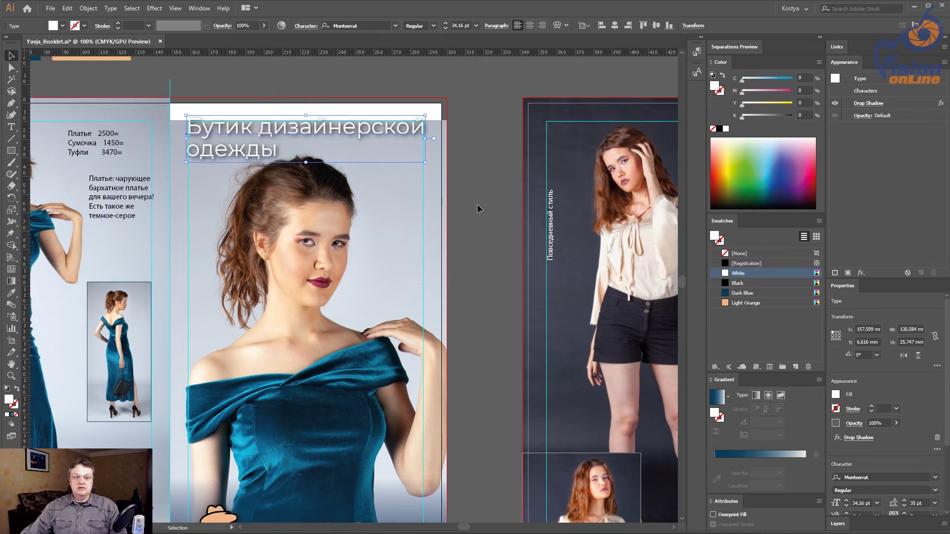
{"action": "left_click", "coordinate": [477, 209]}
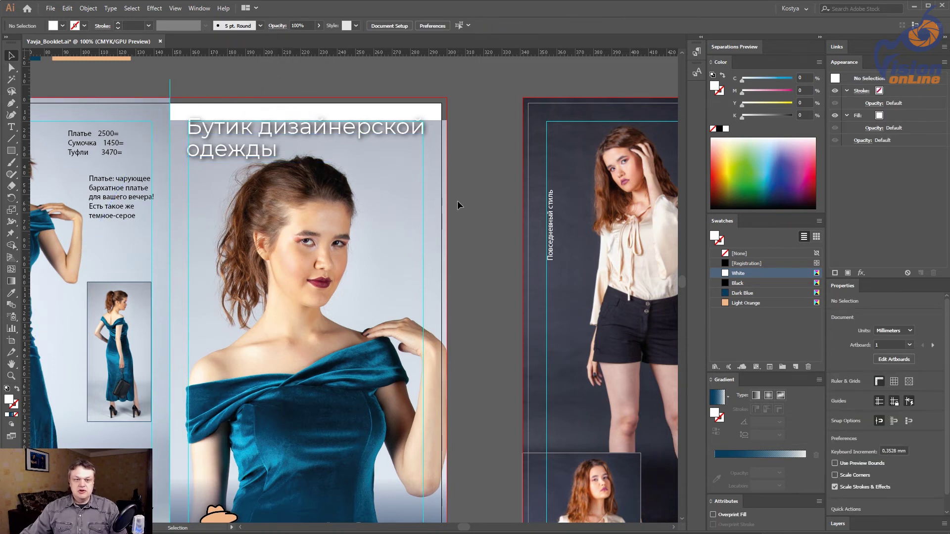
{"action": "scroll", "coordinate": [457, 206], "scroll_direction": "down", "scroll_amount": 2}
{"action": "left_click", "coordinate": [254, 123]}
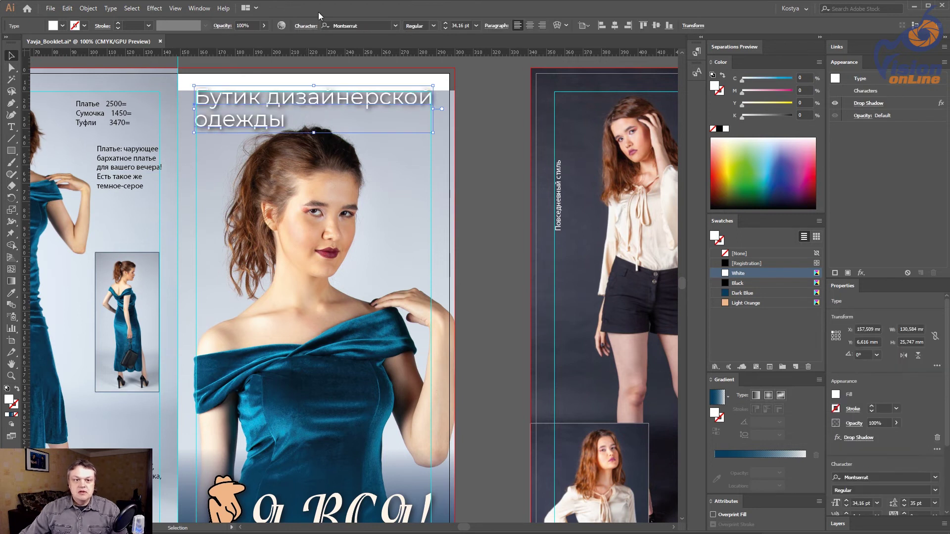
{"action": "left_click", "coordinate": [304, 26]}
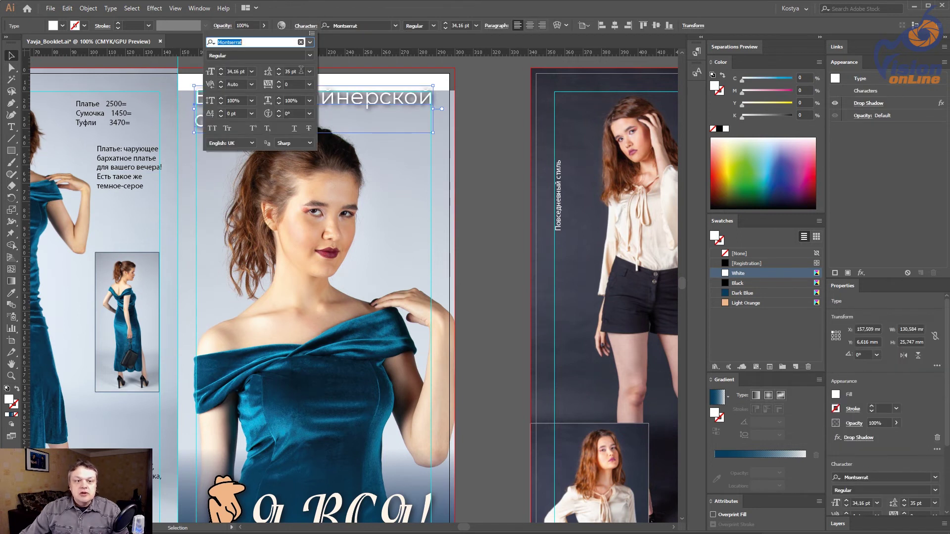
{"action": "left_click", "coordinate": [279, 69]}
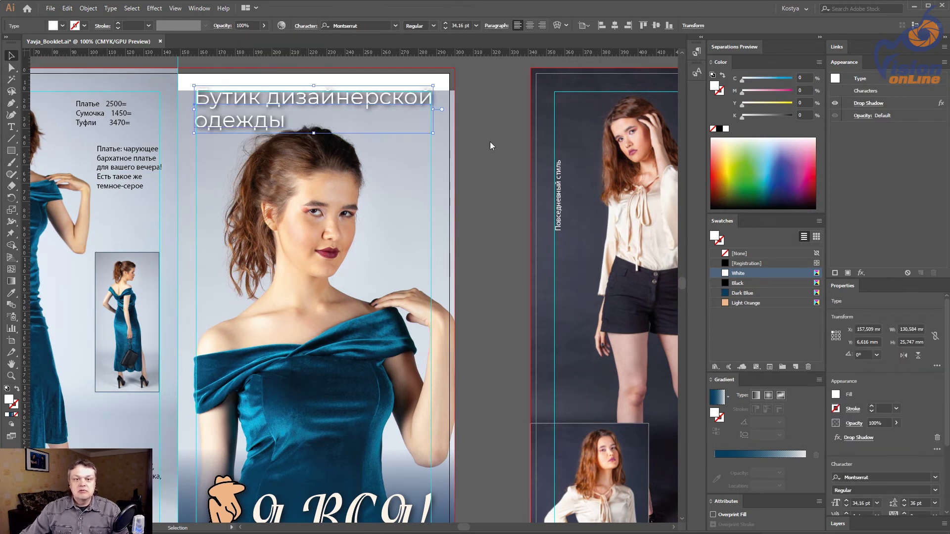
{"action": "key", "text": "ctrl+minus"}
{"action": "left_click_drag", "start_coordinate": [328, 300], "coordinate": [325, 258]}
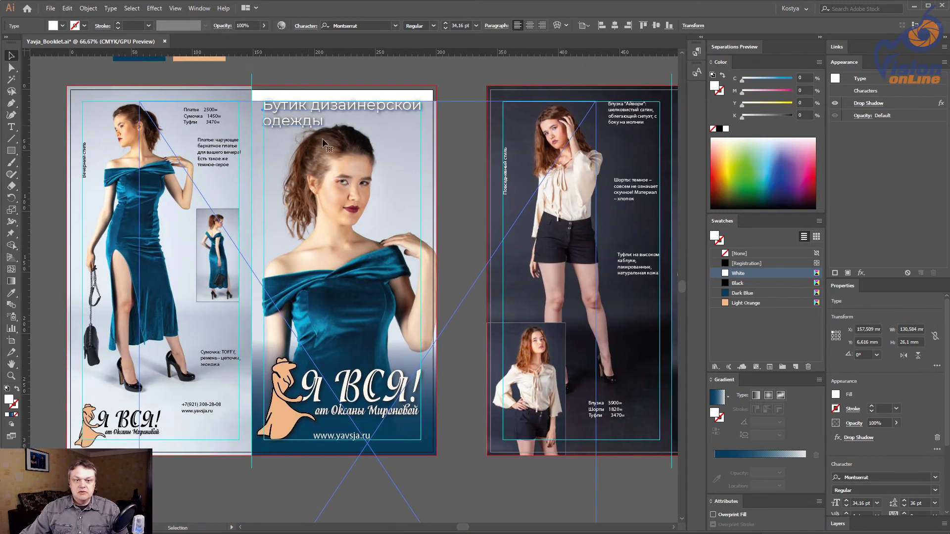
Step: Nudge the teal-dress cover photo slightly lower to Y 14.824 mm
{"action": "left_click", "coordinate": [426, 73]}
{"action": "key", "text": "a"}
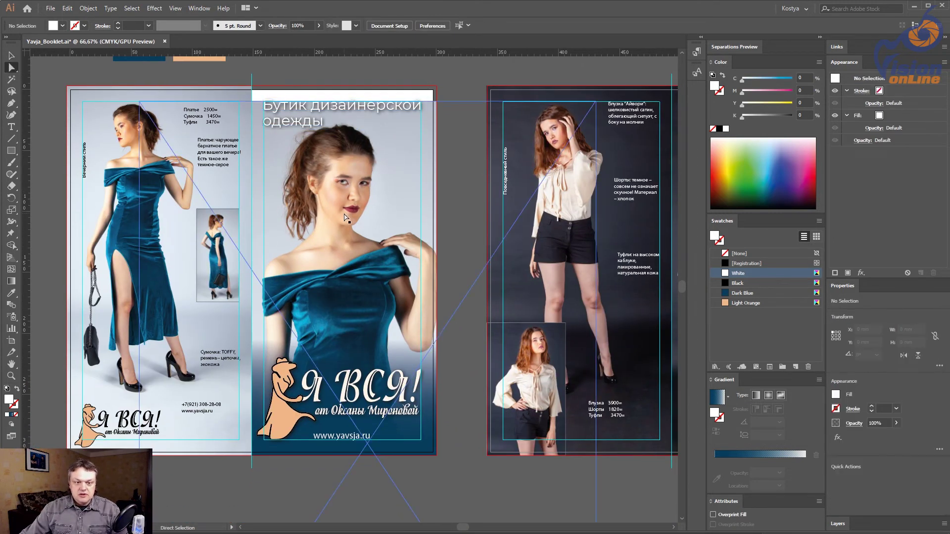
{"action": "left_click", "coordinate": [345, 216]}
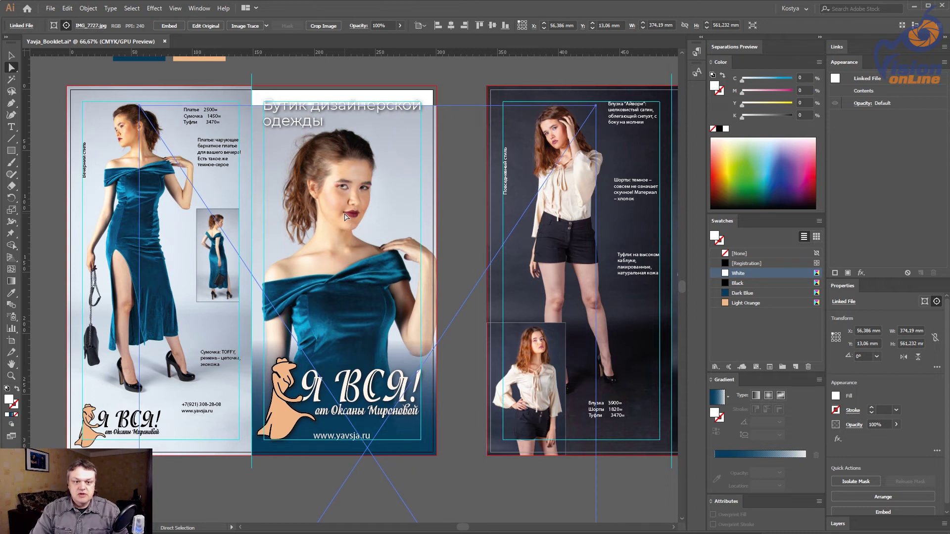
{"action": "key", "text": "Down"}
{"action": "key", "text": "Down"}
{"action": "key", "text": "Down"}
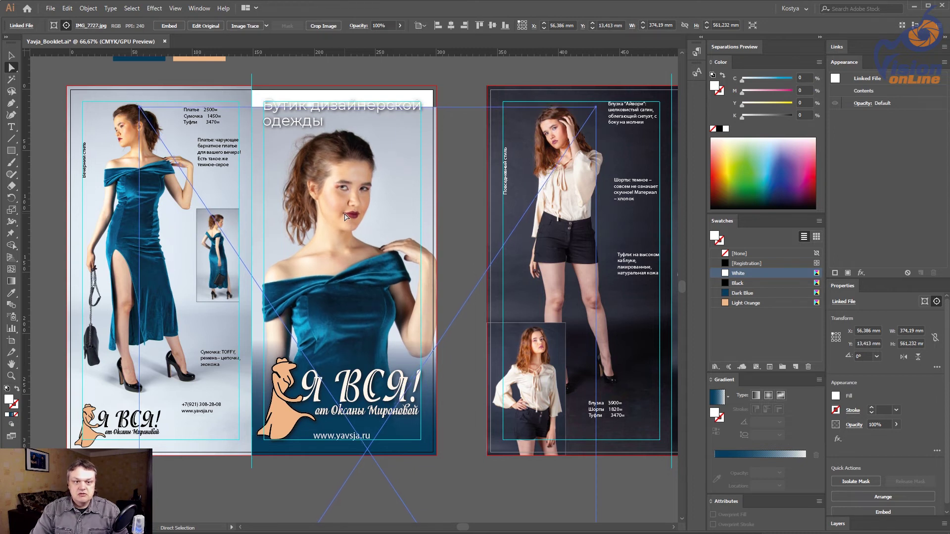
{"action": "key", "text": "Down"}
{"action": "key", "text": "Down"}
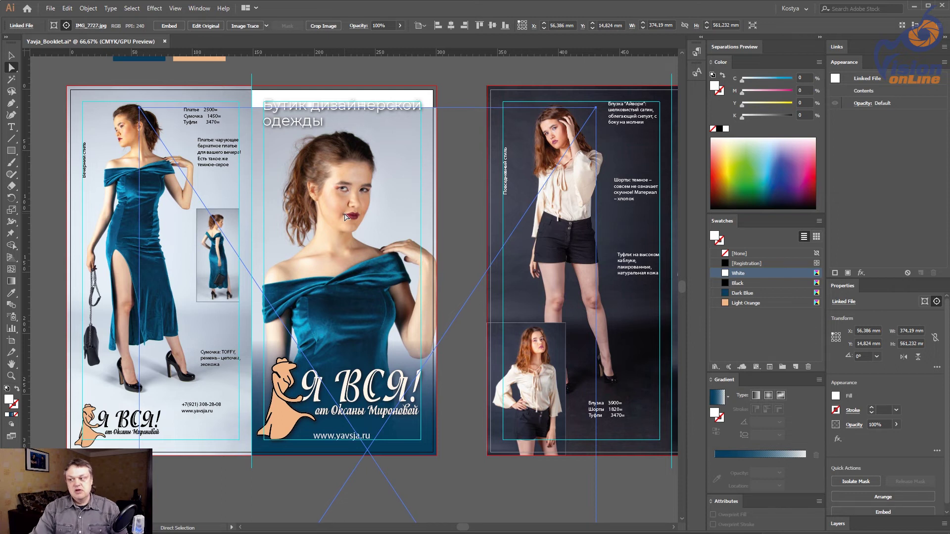
{"action": "key", "text": "Up"}
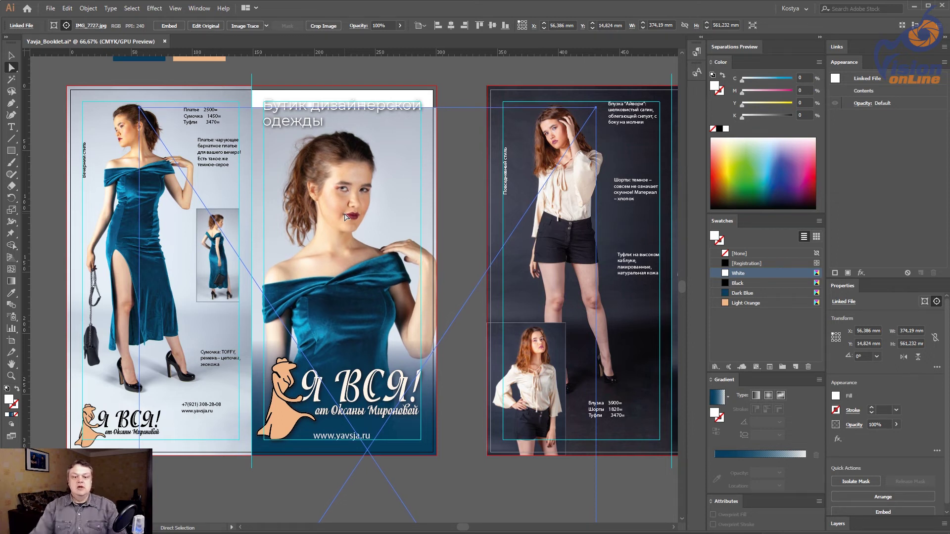
{"action": "left_click", "coordinate": [437, 408]}
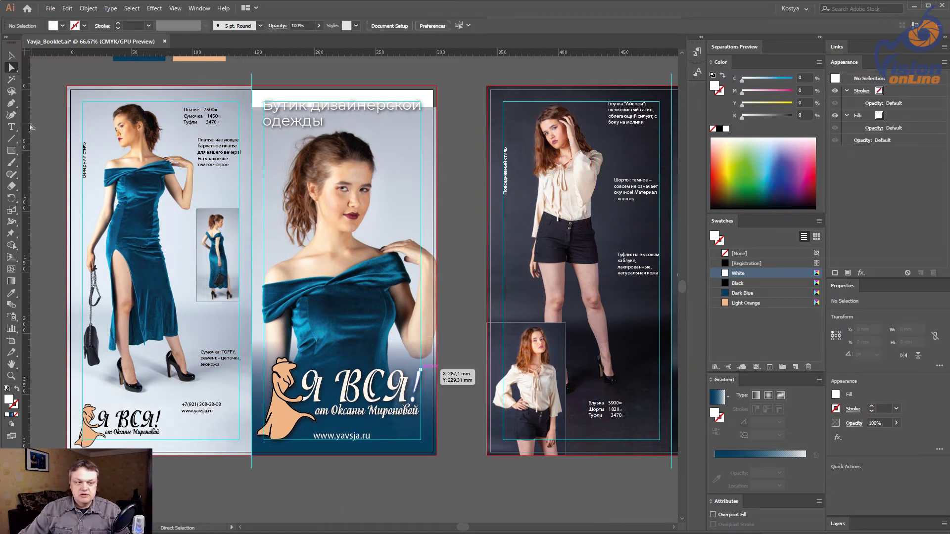
{"action": "key", "text": "ctrl+space"}
{"action": "left_click_drag", "start_coordinate": [176, 297], "coordinate": [462, 444]}
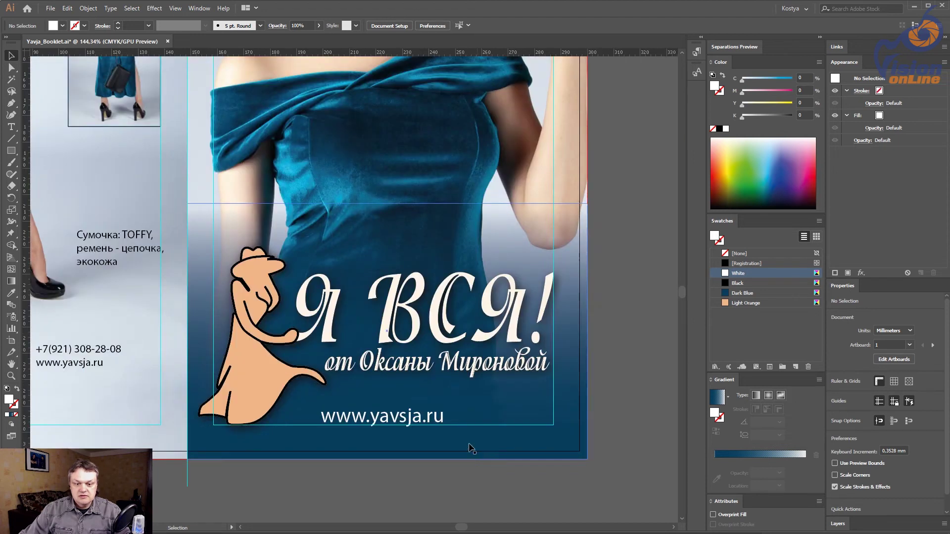
Step: Resize the blue gradient band behind the logo to 95,122 mm tall and save the booklet
{"action": "left_click", "coordinate": [386, 208]}
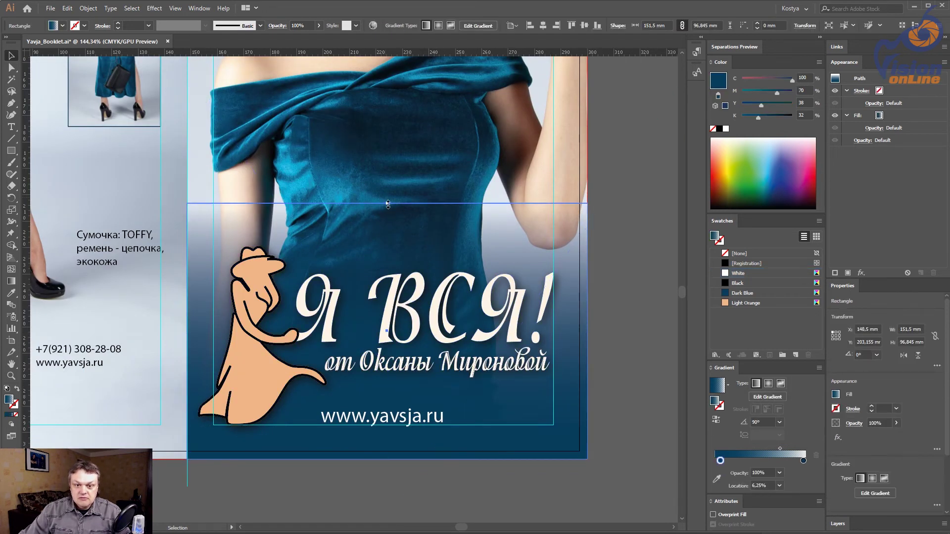
{"action": "left_click_drag", "start_coordinate": [386, 202], "coordinate": [386, 212]}
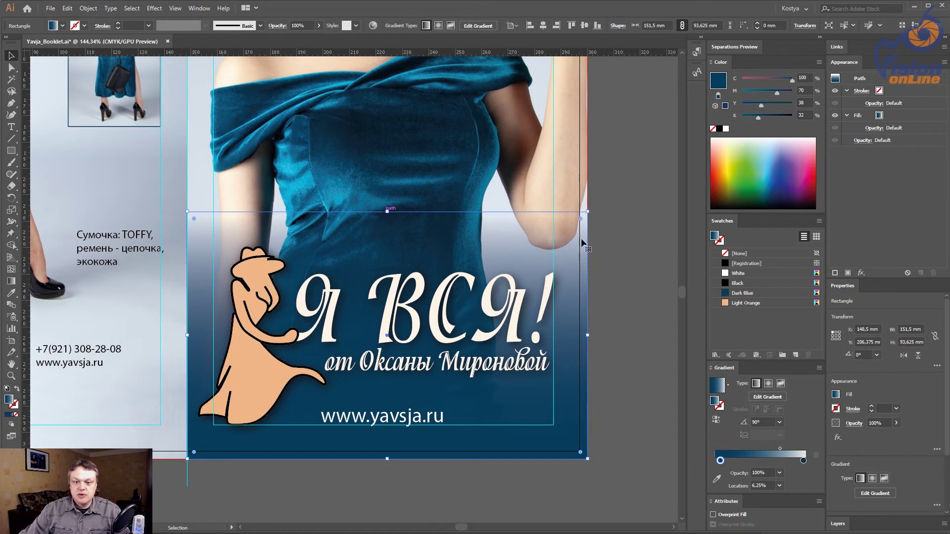
{"action": "left_click_drag", "start_coordinate": [390, 212], "coordinate": [390, 207]}
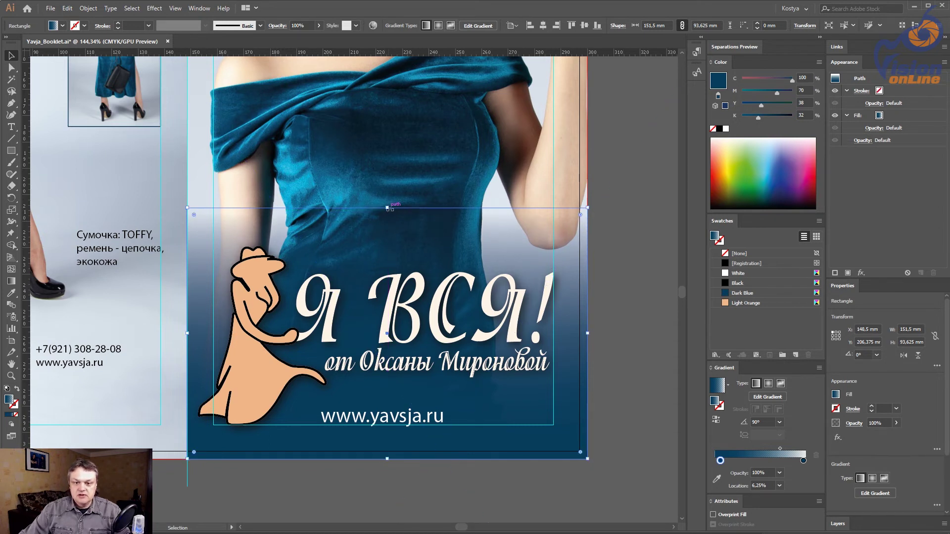
{"action": "key", "text": "ctrl+minus"}
{"action": "key", "text": "ctrl+minus"}
{"action": "key", "text": "ctrl+minus"}
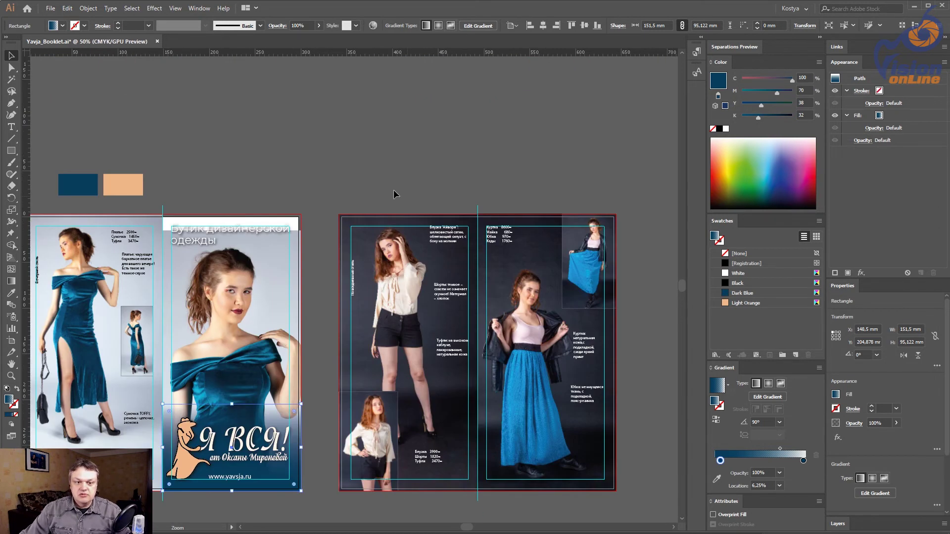
{"action": "left_click_drag", "start_coordinate": [331, 177], "coordinate": [342, 138]}
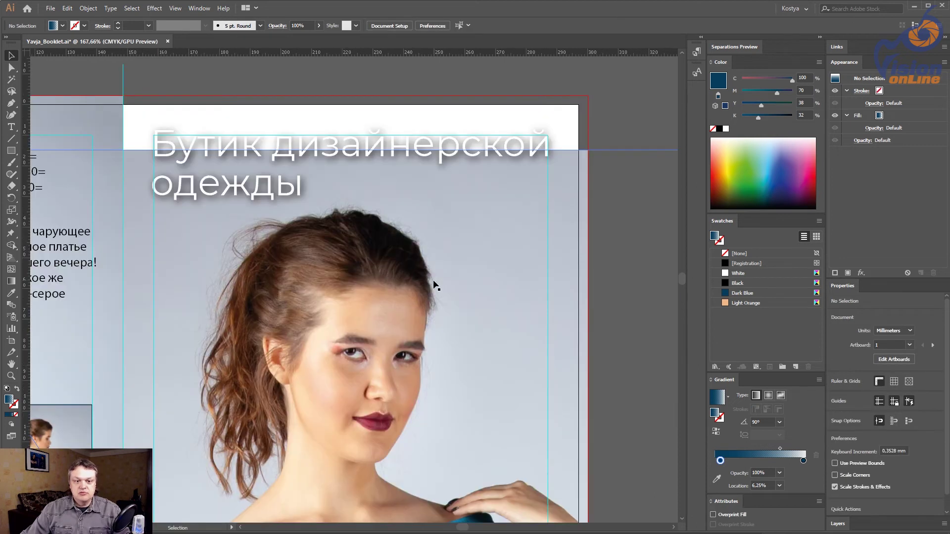
{"action": "left_click_drag", "start_coordinate": [256, 143], "coordinate": [427, 275]}
{"action": "key", "text": "ctrl+s"}
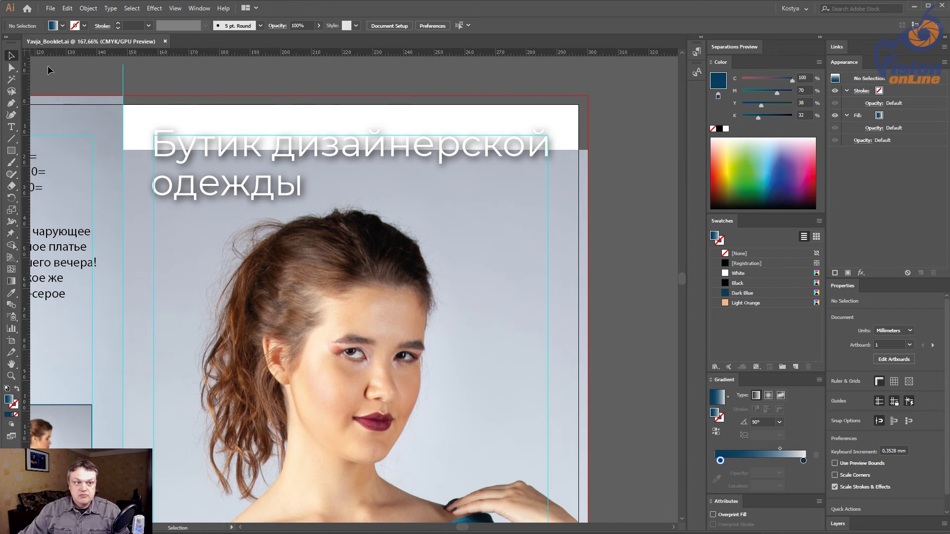
Step: Check the large cover photo's height, then bring up Photoshop's Open dialog
{"action": "left_click", "coordinate": [11, 67]}
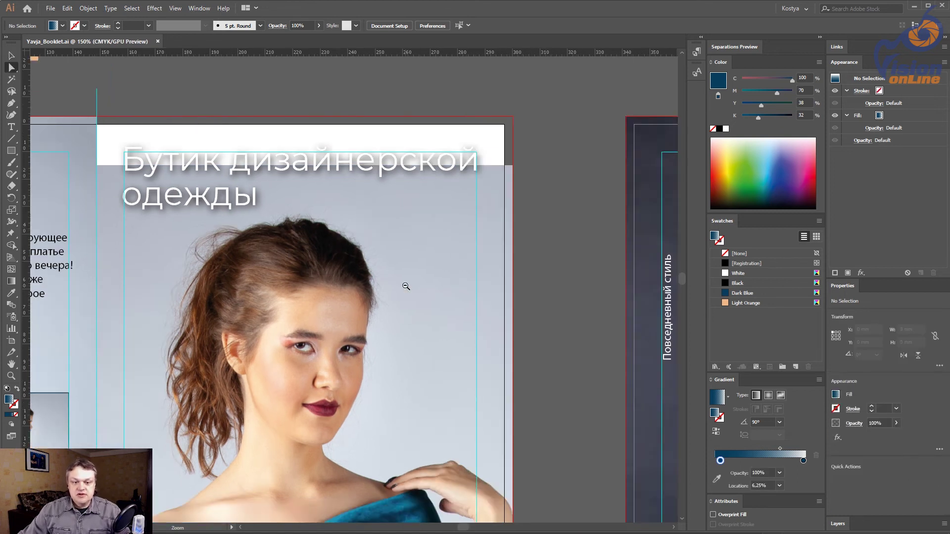
{"action": "scroll", "coordinate": [403, 277], "scroll_direction": "down", "scroll_amount": 3}
{"action": "left_click", "coordinate": [349, 262]}
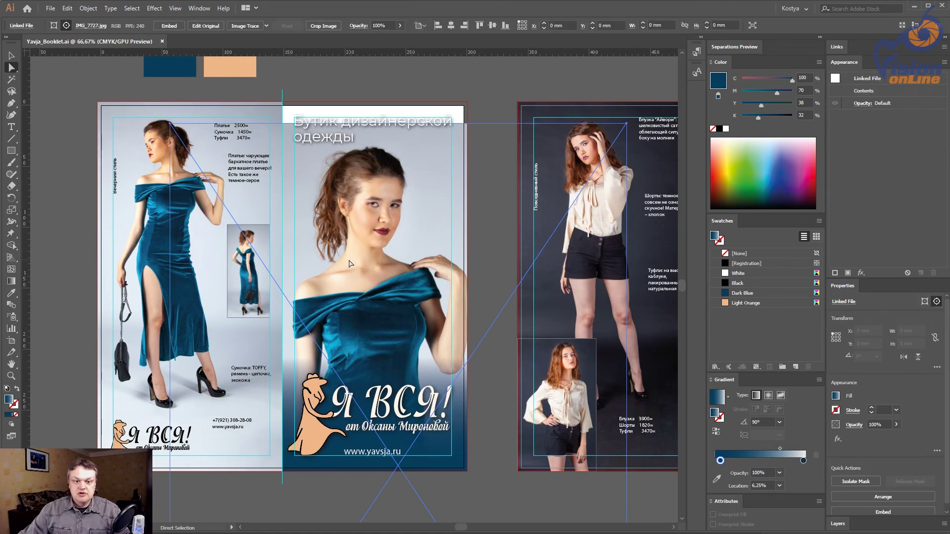
{"action": "left_click", "coordinate": [733, 24]}
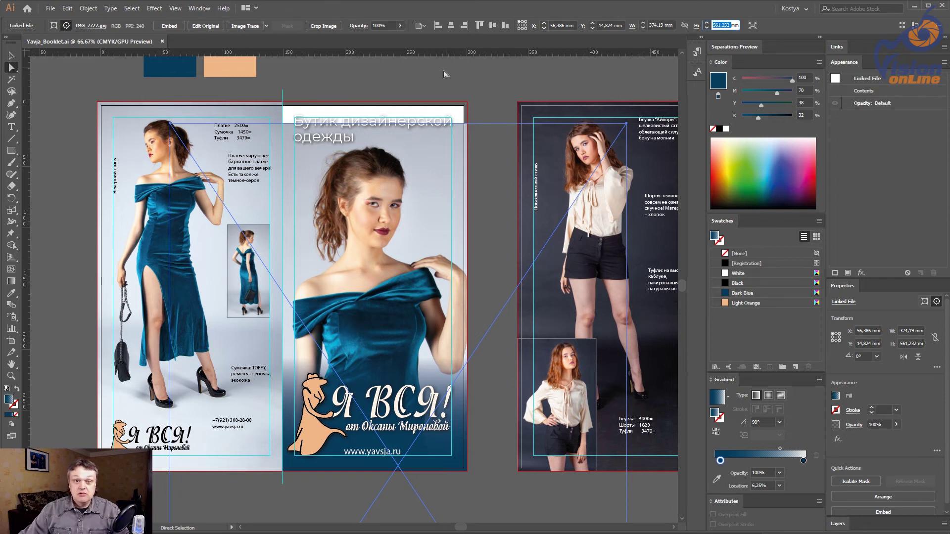
{"action": "key", "text": "Return"}
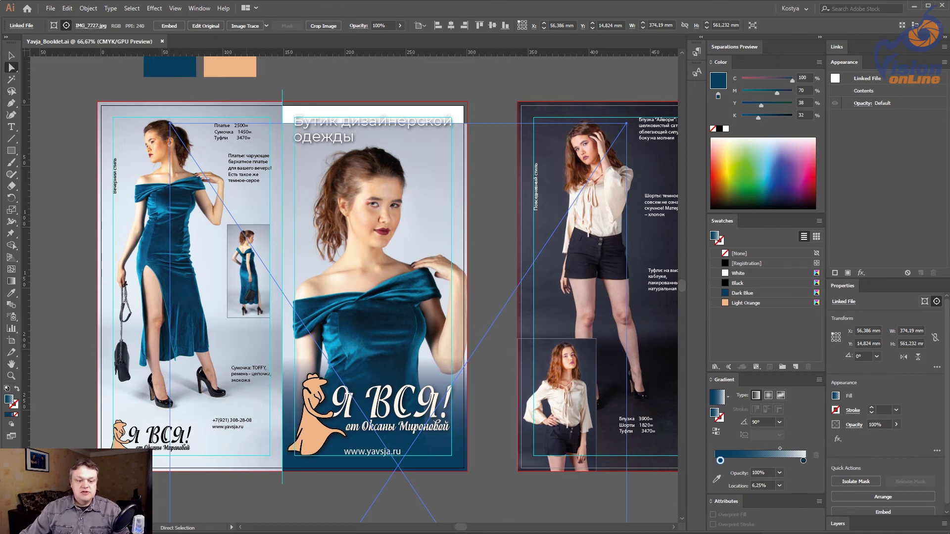
{"action": "key", "text": "ctrl+o"}
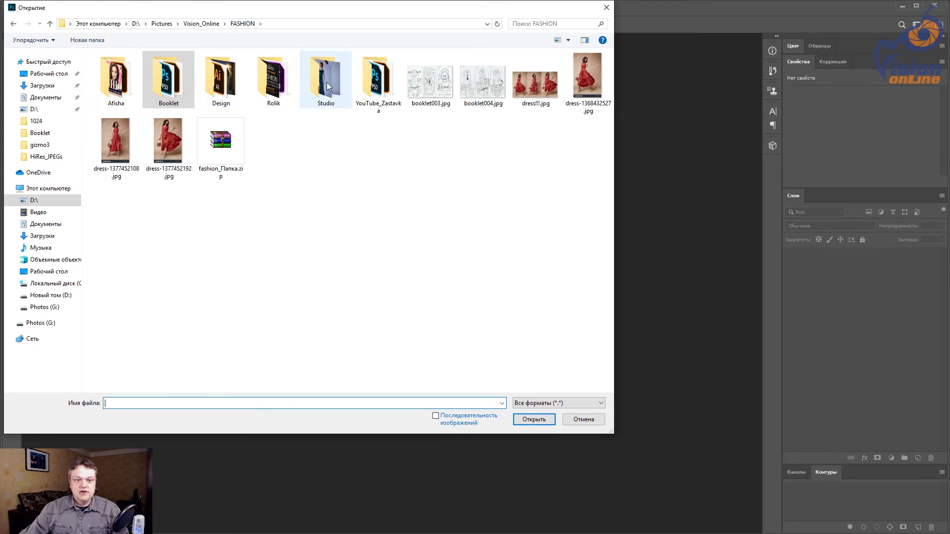
Step: Open IMG_7727.jpg from the Studio photos HiRes_JPEGs folder
{"action": "double_click", "coordinate": [326, 79]}
{"action": "double_click", "coordinate": [171, 78]}
{"action": "scroll", "coordinate": [400, 257], "scroll_direction": "down", "scroll_amount": 3}
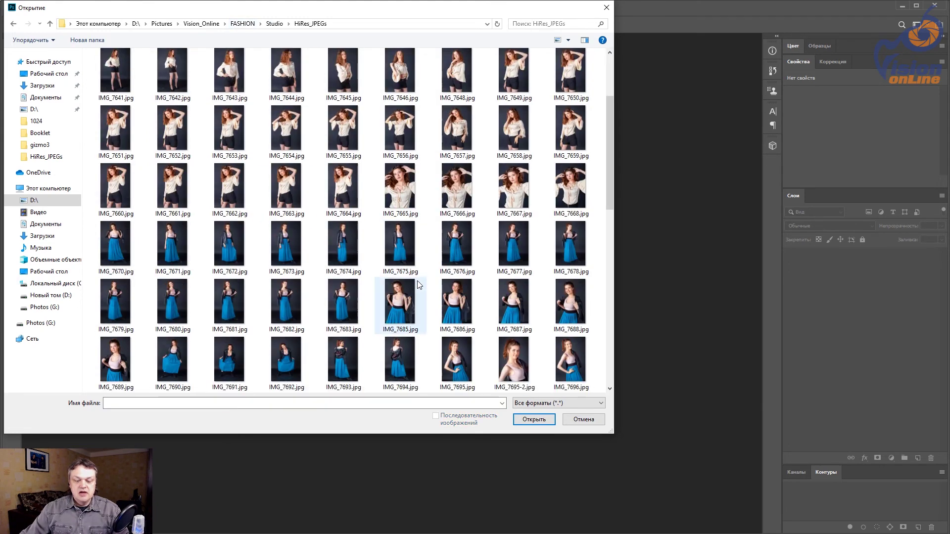
{"action": "scroll", "coordinate": [399, 258], "scroll_direction": "down", "scroll_amount": 4}
{"action": "scroll", "coordinate": [400, 257], "scroll_direction": "down", "scroll_amount": 4}
{"action": "scroll", "coordinate": [337, 247], "scroll_direction": "up", "scroll_amount": 2}
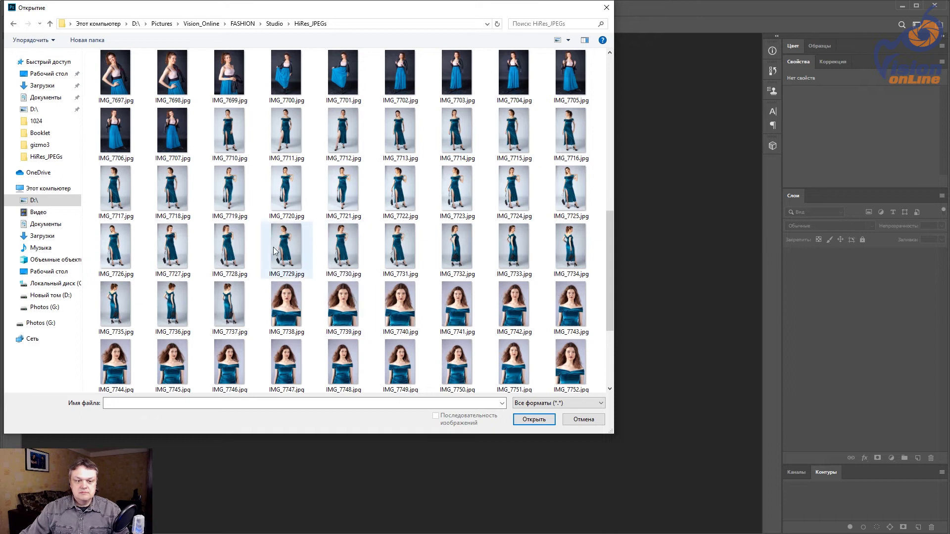
{"action": "double_click", "coordinate": [175, 261]}
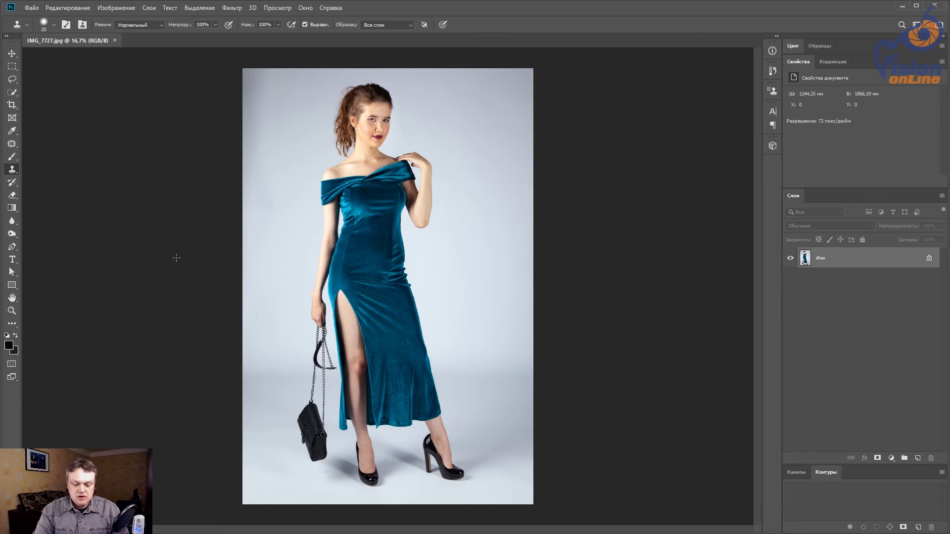
Step: Resize the image to 300 ppi with a height of 561,232 mm
{"action": "key", "text": "ctrl+alt+i"}
{"action": "double_click", "coordinate": [524, 213]}
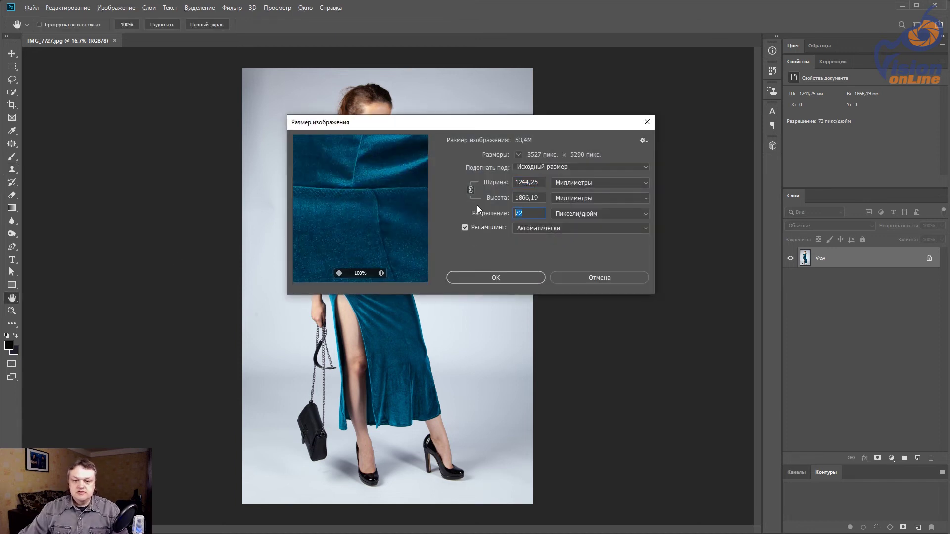
{"action": "type", "text": "300"}
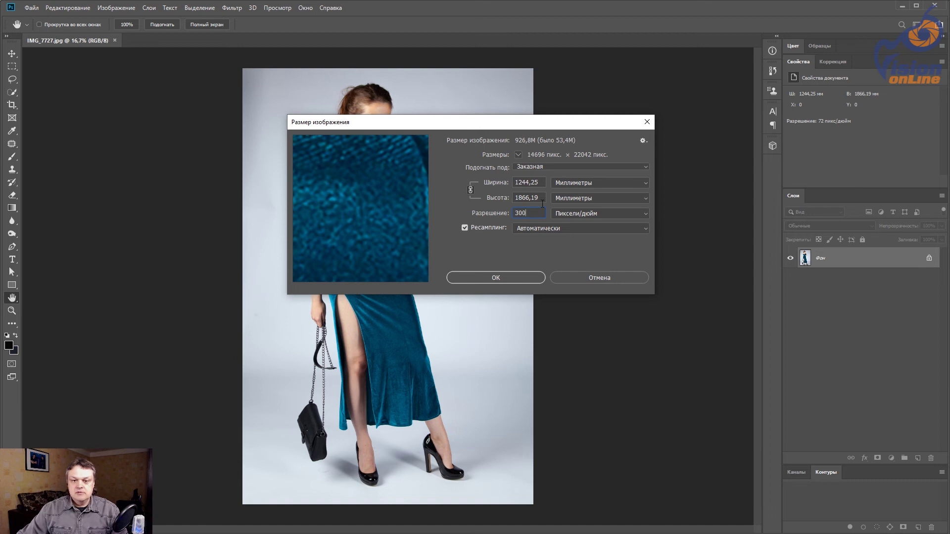
{"action": "key", "text": "shift+Tab"}
{"action": "type", "text": "561,232"}
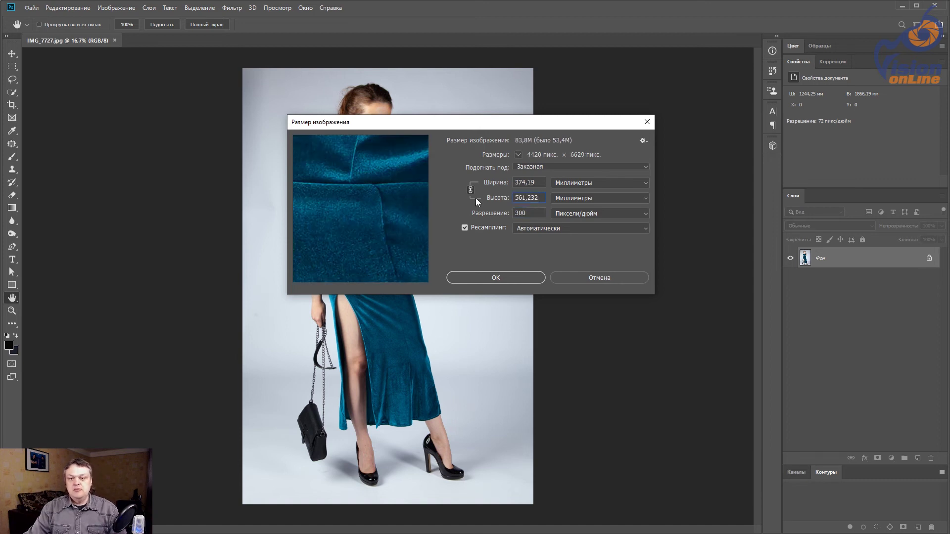
{"action": "key", "text": "Return"}
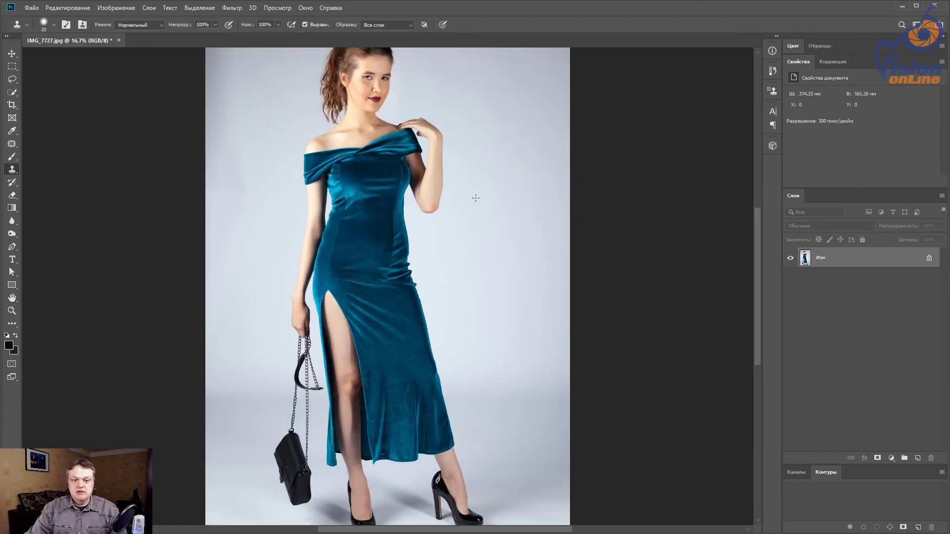
Step: Unlock the Background layer and save the photo as IMG_7727.psd in the Booklet folder
{"action": "left_click", "coordinate": [929, 258]}
{"action": "key", "text": "ctrl+shift+s"}
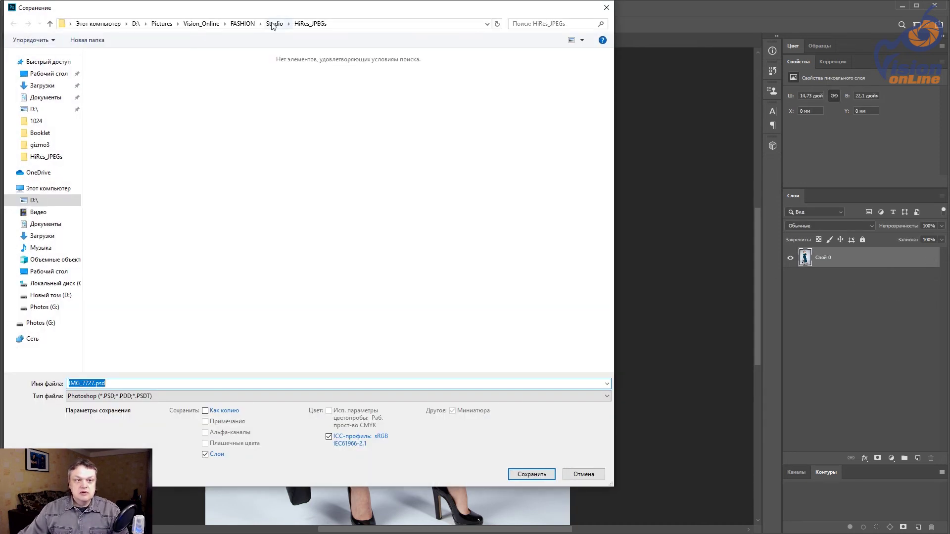
{"action": "left_click", "coordinate": [54, 132]}
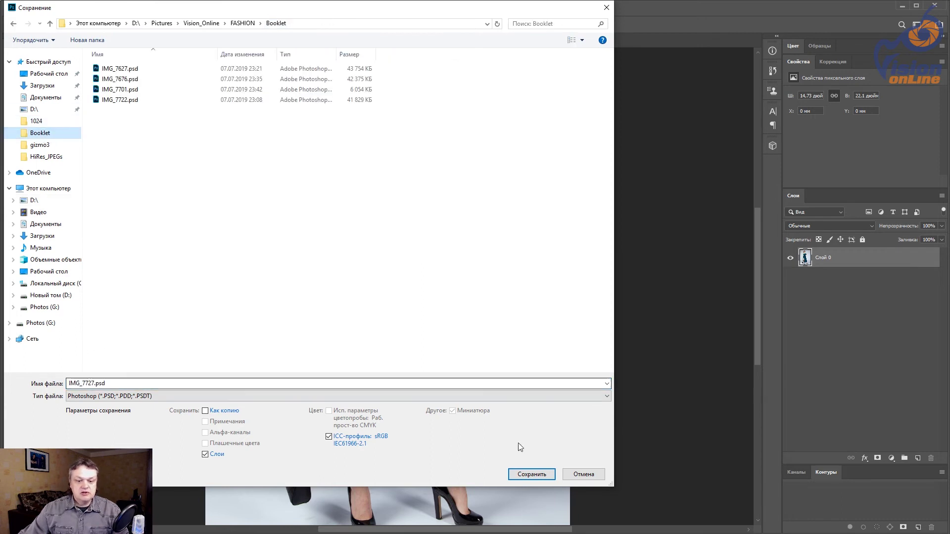
{"action": "left_click", "coordinate": [532, 474]}
{"action": "left_click", "coordinate": [613, 168]}
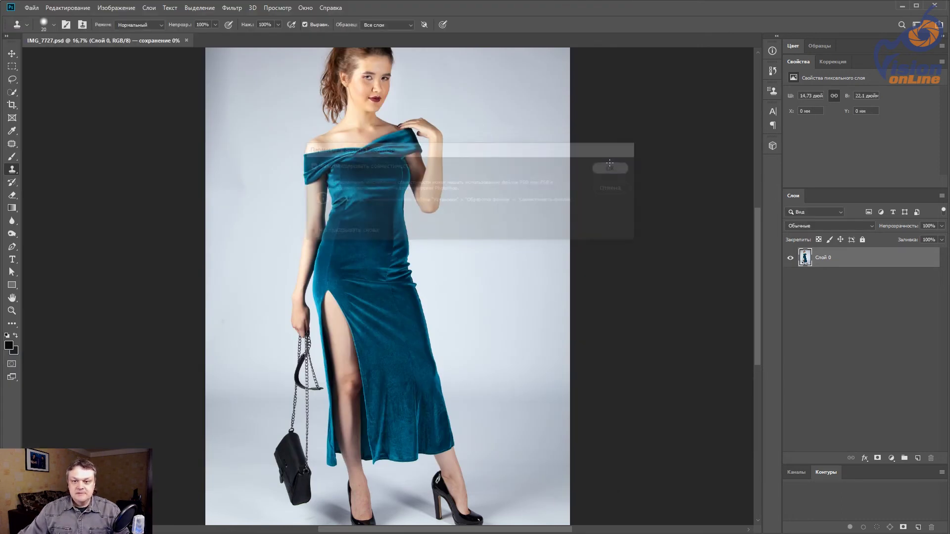
{"action": "left_click", "coordinate": [434, 267], "text": "alt"}
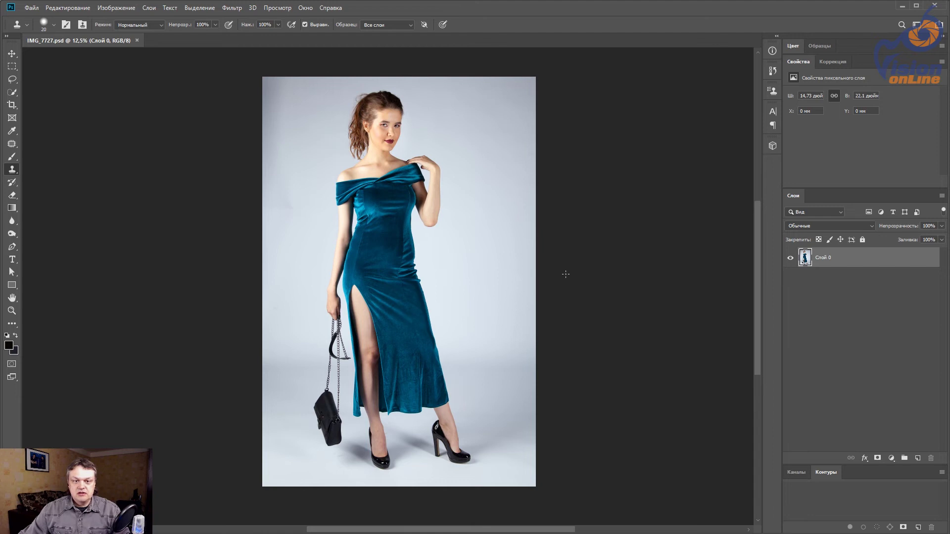
{"action": "left_click_drag", "start_coordinate": [565, 274], "coordinate": [553, 279]}
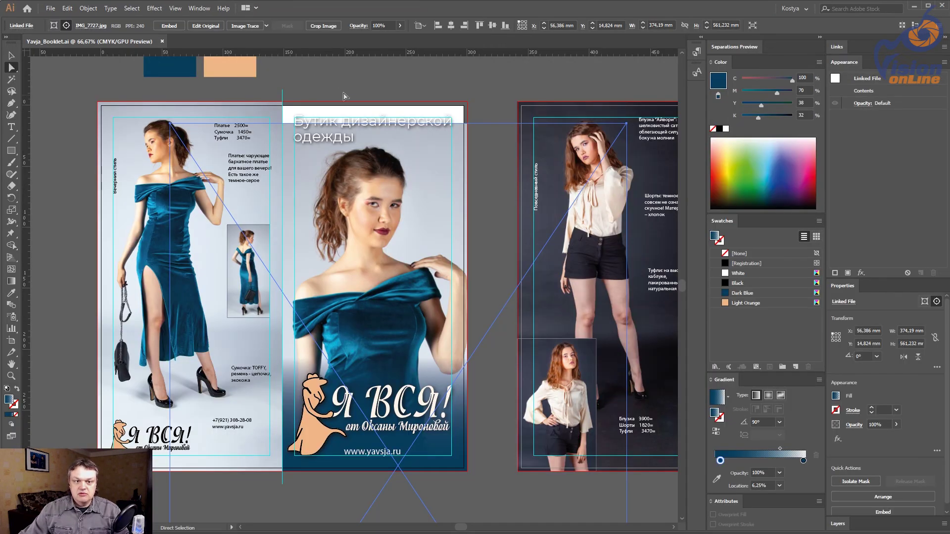
{"action": "left_click", "coordinate": [345, 96]}
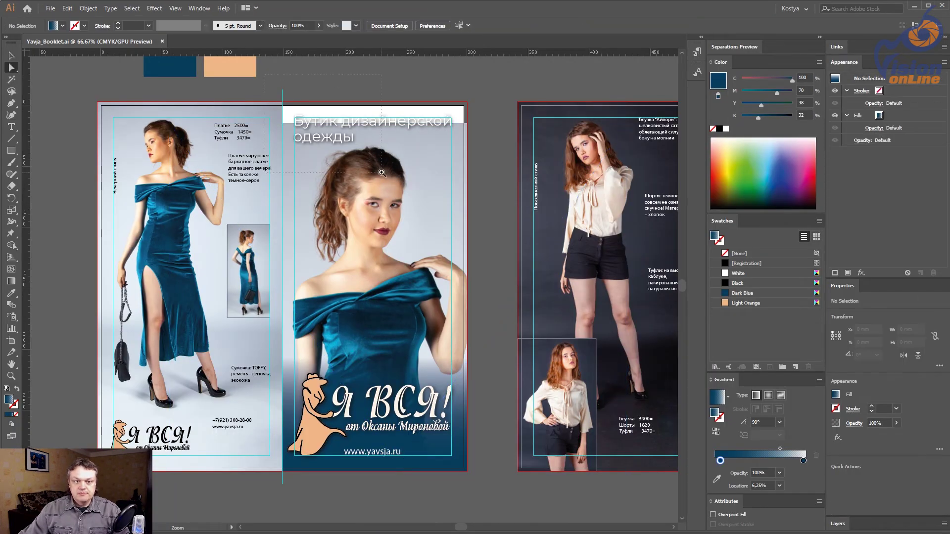
Step: Measure the white strip above the cover photo with a temporary rectangle (18,103 mm), then delete it
{"action": "scroll", "coordinate": [317, 87], "scroll_direction": "up", "scroll_amount": 5}
{"action": "left_click", "coordinate": [10, 151]}
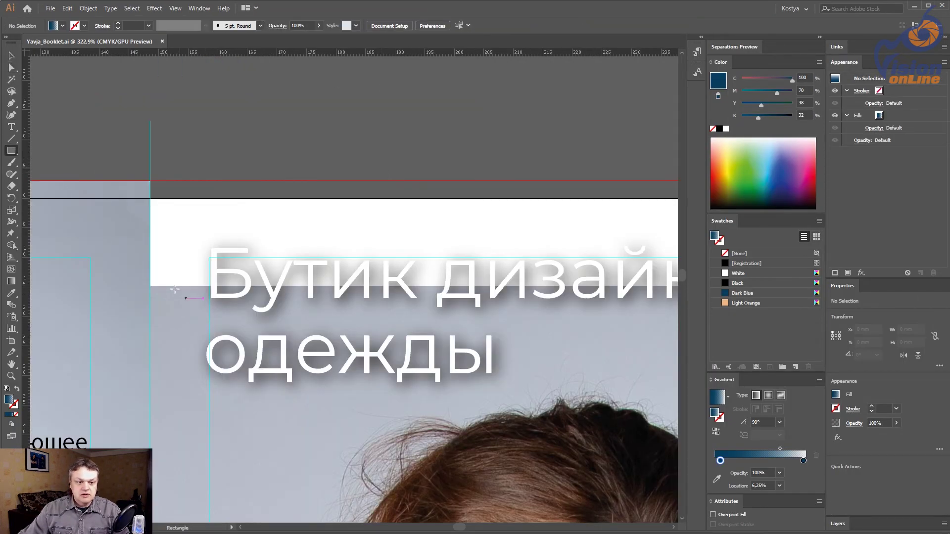
{"action": "left_click_drag", "start_coordinate": [160, 285], "coordinate": [190, 181]}
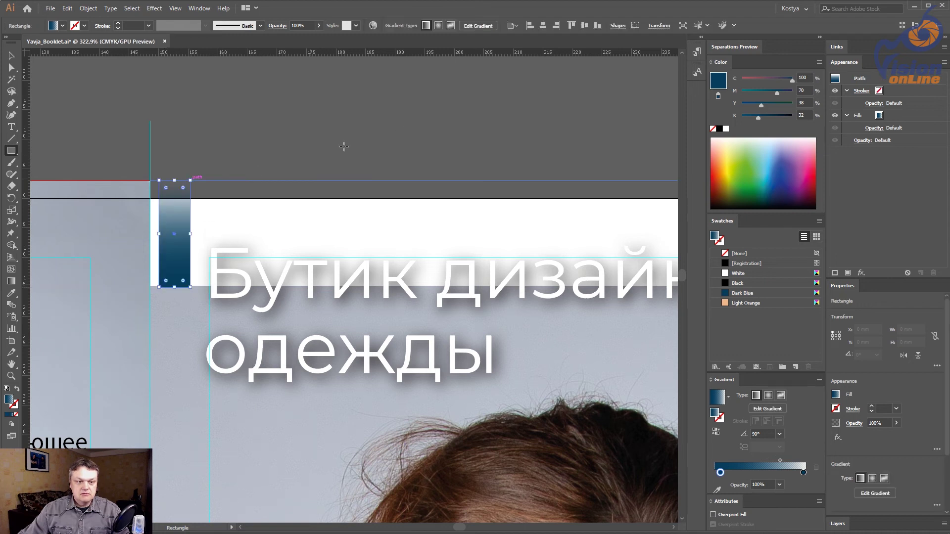
{"action": "left_click", "coordinate": [682, 26]}
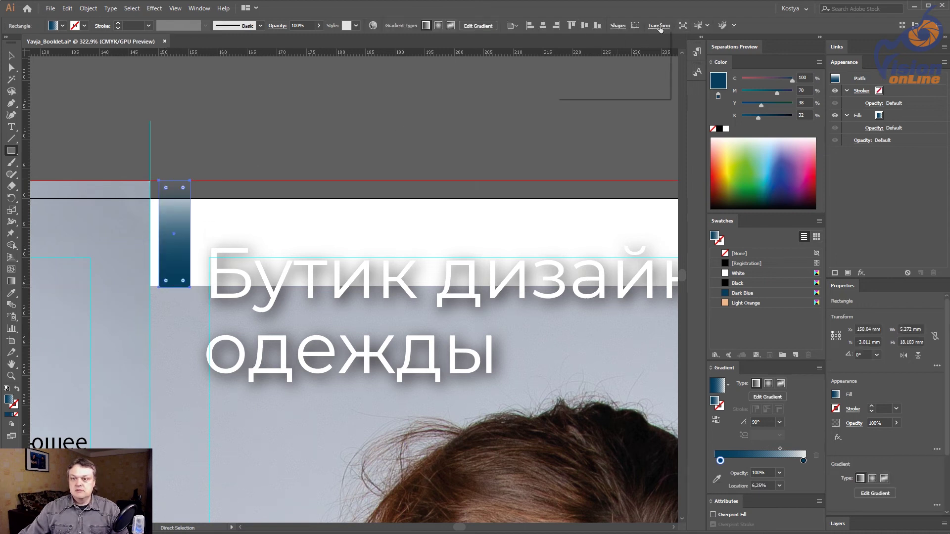
{"action": "double_click", "coordinate": [633, 53]}
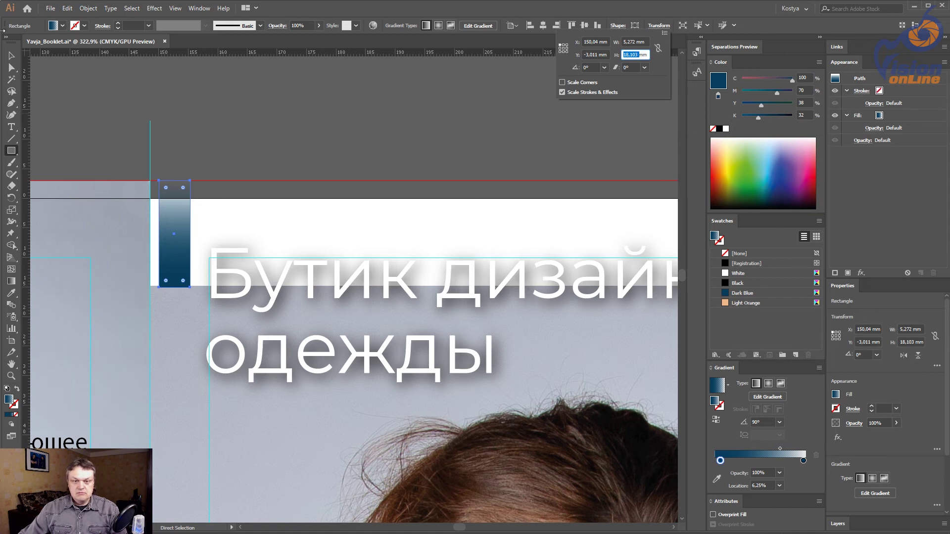
{"action": "key", "text": "Return"}
{"action": "left_click", "coordinate": [188, 206]}
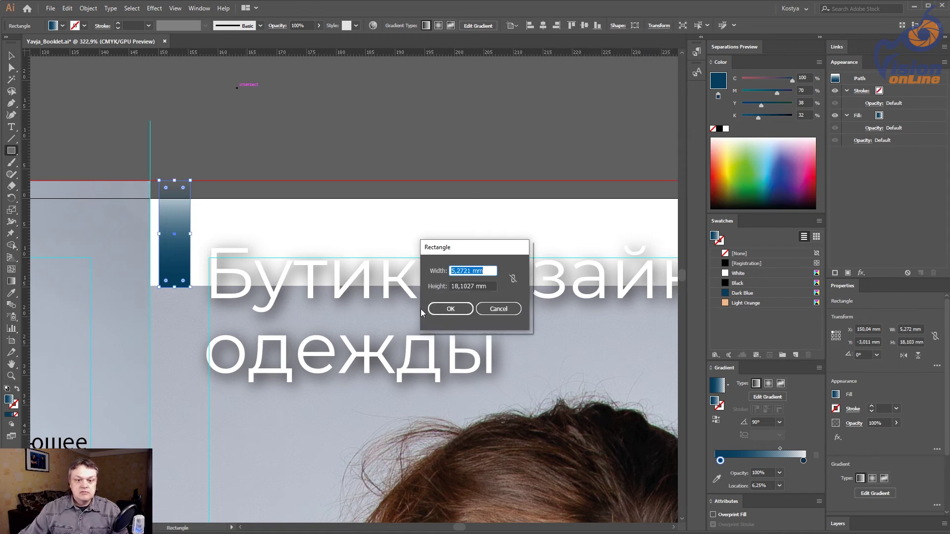
{"action": "key", "text": "Escape"}
{"action": "key", "text": "v"}
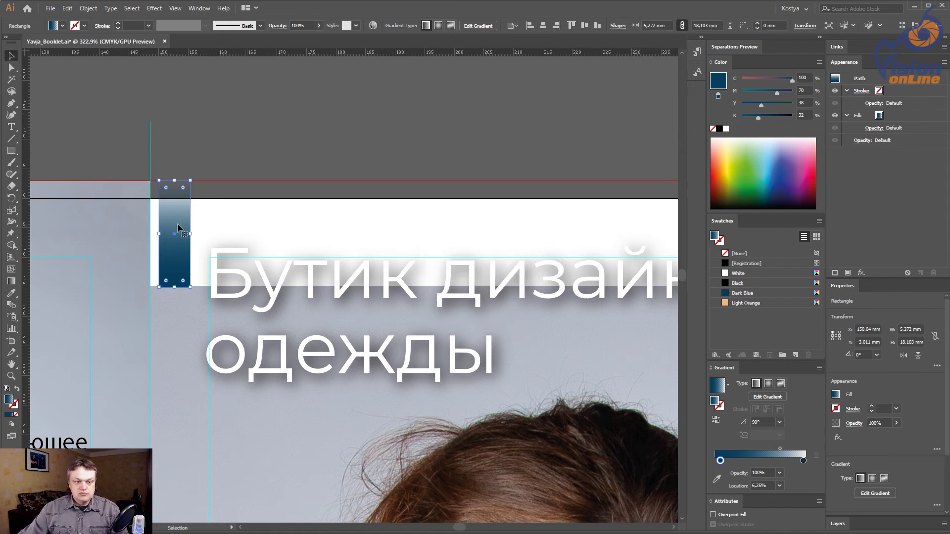
{"action": "key", "text": "Delete"}
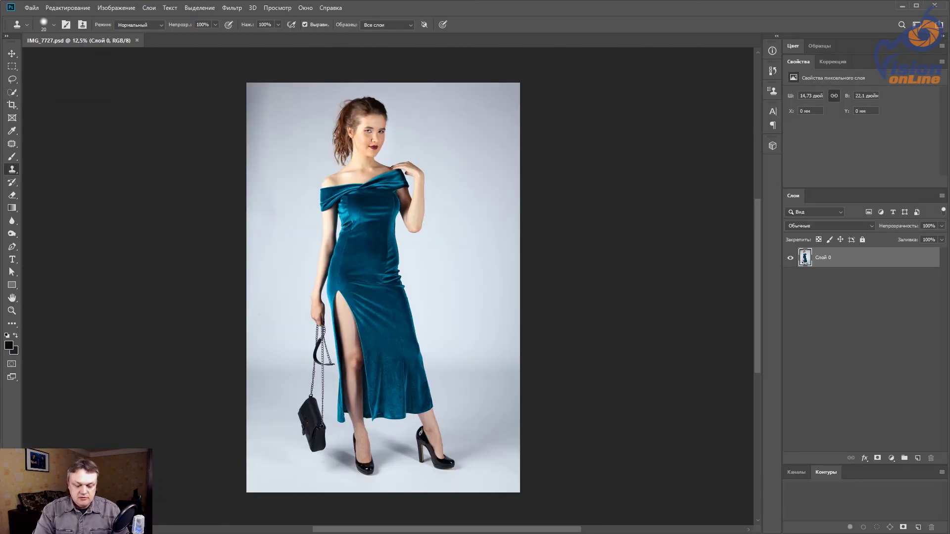
Step: Extend the canvas height to 580 mm and save IMG_7727.psd
{"action": "key", "text": "ctrl+alt+c"}
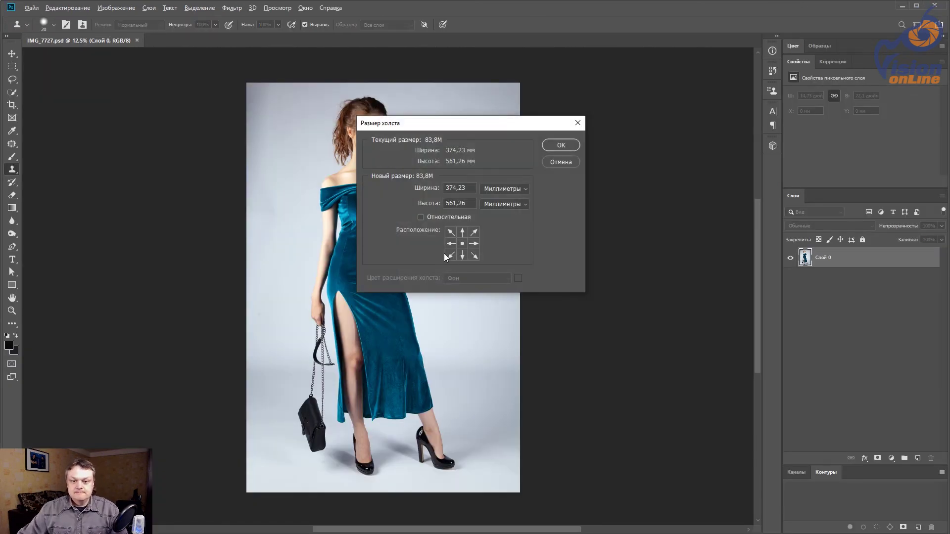
{"action": "type", "text": "580"}
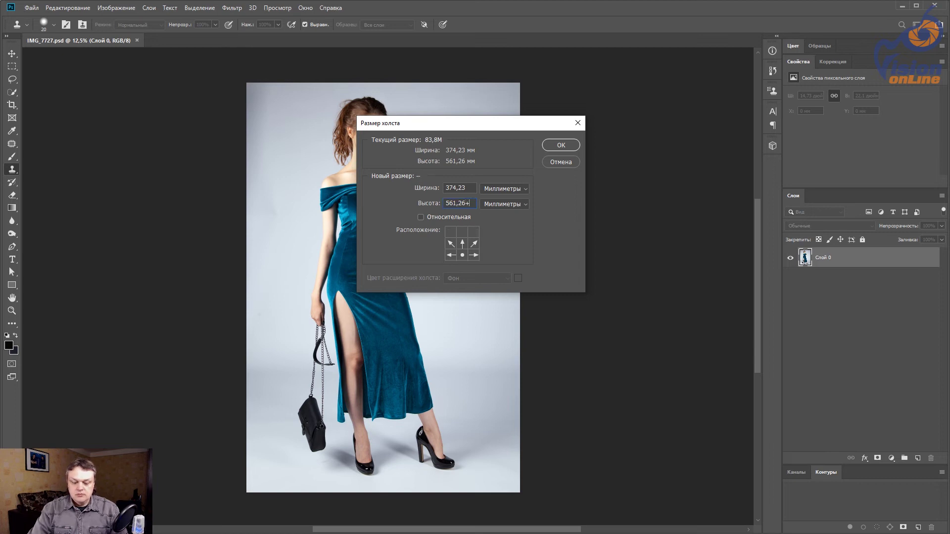
{"action": "key", "text": "Return"}
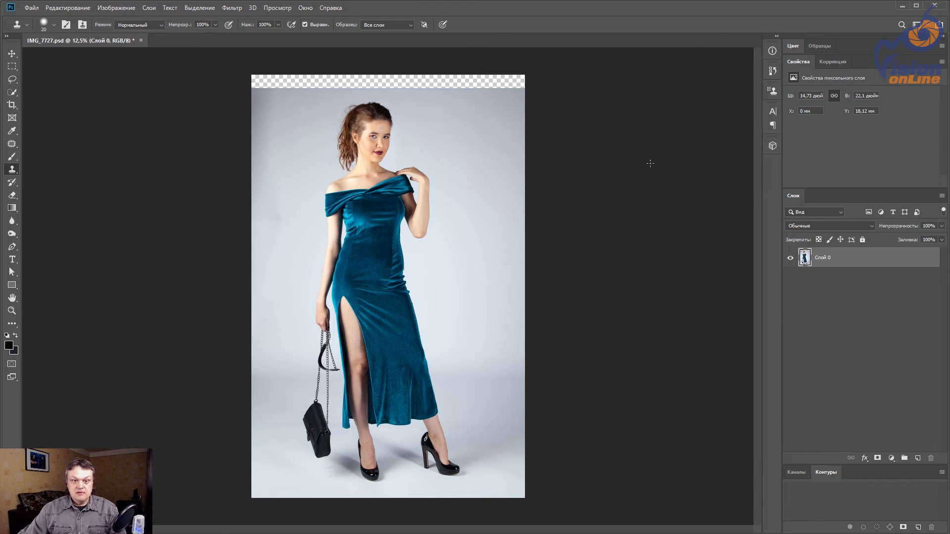
{"action": "key", "text": "ctrl+s"}
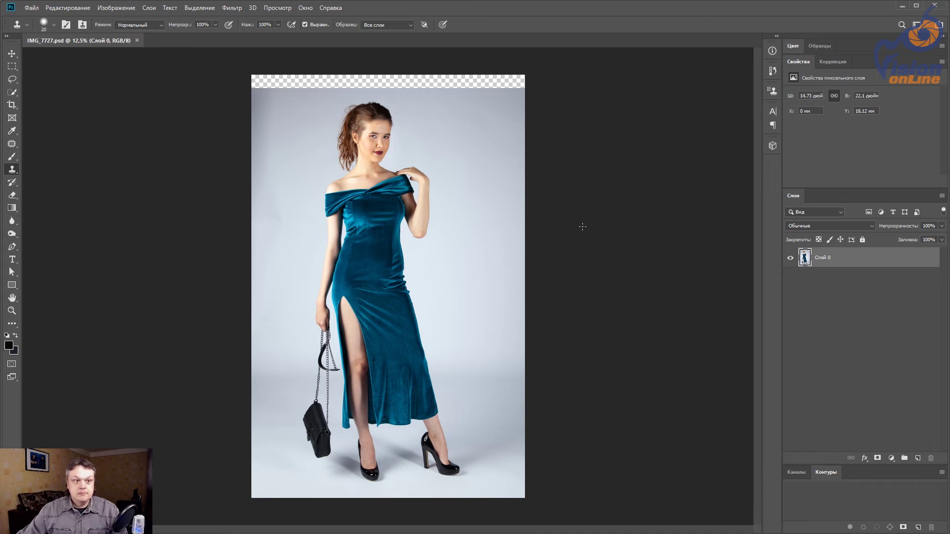
Step: Back in Illustrator, add a vertical ruler guide on the cover page
{"action": "key", "text": "alt+Tab"}
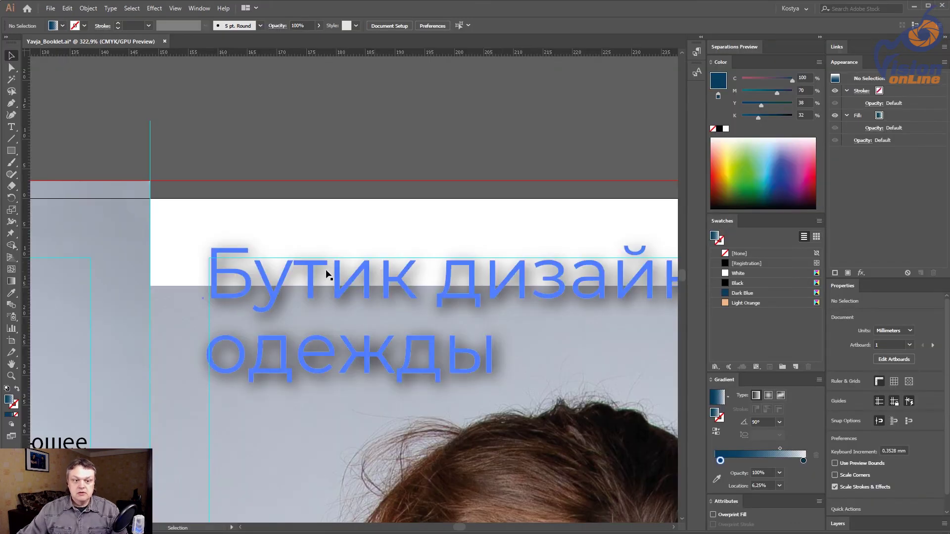
{"action": "left_click", "coordinate": [386, 370], "text": "alt"}
{"action": "left_click", "coordinate": [387, 370], "text": "alt"}
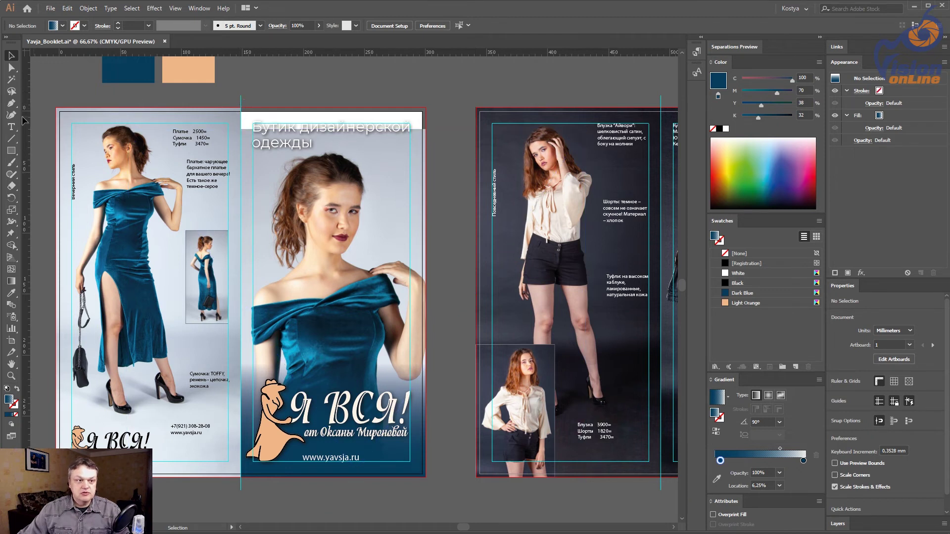
{"action": "left_click_drag", "start_coordinate": [27, 127], "coordinate": [331, 209]}
{"action": "scroll", "coordinate": [396, 247], "scroll_direction": "up", "scroll_amount": 5}
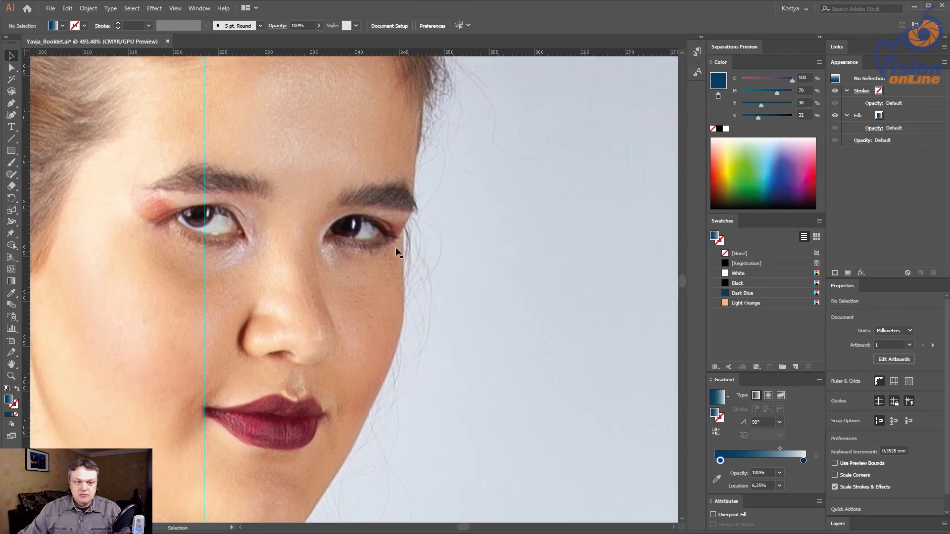
Step: Add a vertical guide across the model's face and a horizontal guide at eye level, then show both spreads
{"action": "key", "text": "ctrl+minus"}
{"action": "key", "text": "ctrl+minus"}
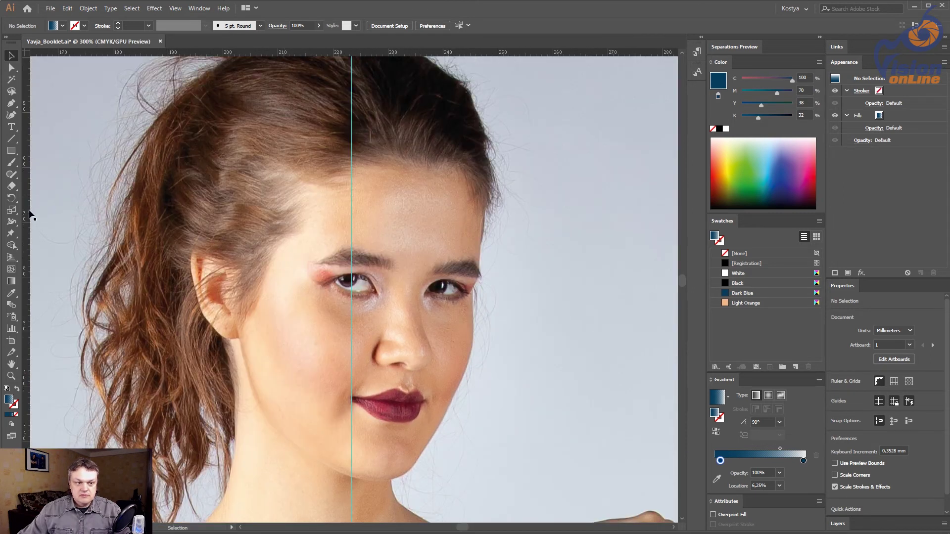
{"action": "left_click_drag", "start_coordinate": [29, 215], "coordinate": [437, 285]}
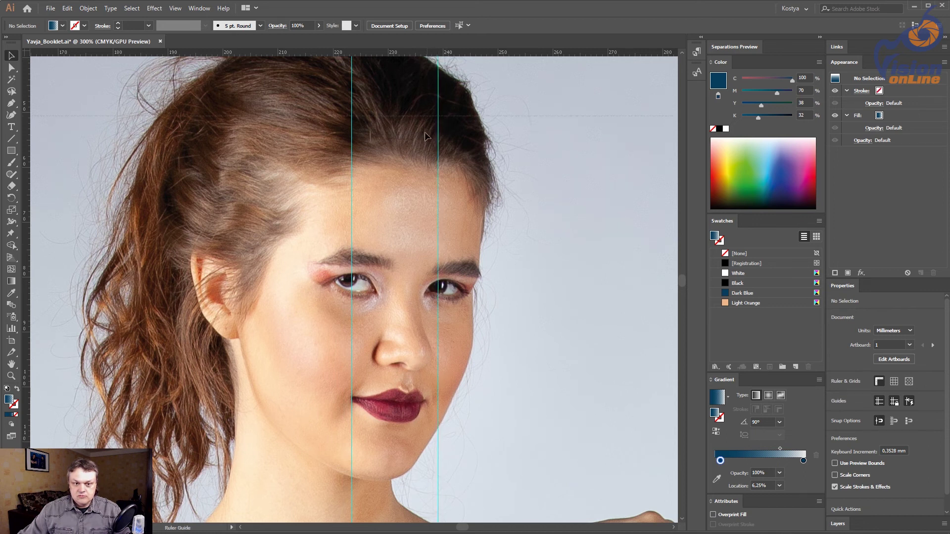
{"action": "mouse_move", "coordinate": [425, 132]}
{"action": "left_mouse_down"}
{"action": "mouse_move", "coordinate": [353, 277]}
{"action": "mouse_move", "coordinate": [388, 281]}
{"action": "left_mouse_up"}
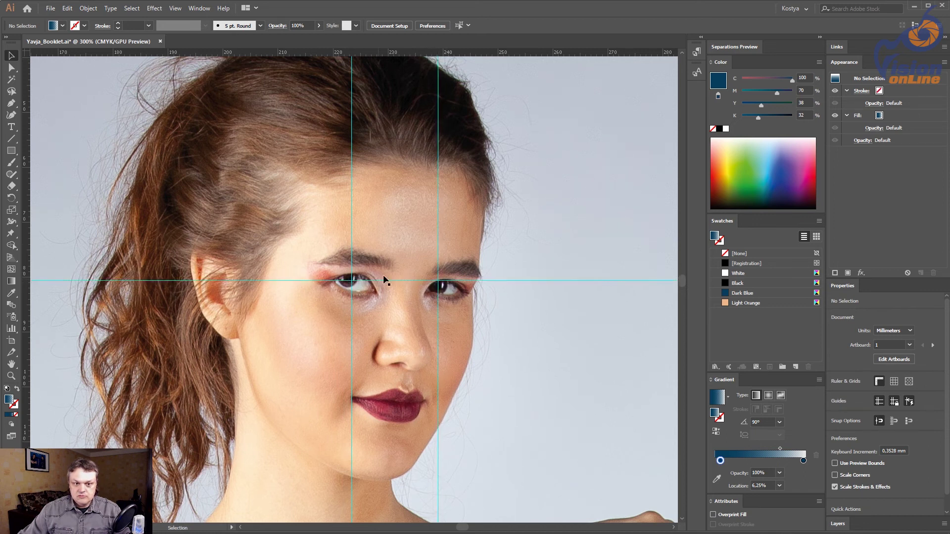
{"action": "left_click_drag", "start_coordinate": [443, 53], "coordinate": [423, 261]}
{"action": "left_click_drag", "start_coordinate": [437, 295], "coordinate": [439, 287]}
{"action": "key", "text": "ctrl+minus"}
{"action": "key", "text": "ctrl+minus"}
{"action": "key", "text": "ctrl+minus"}
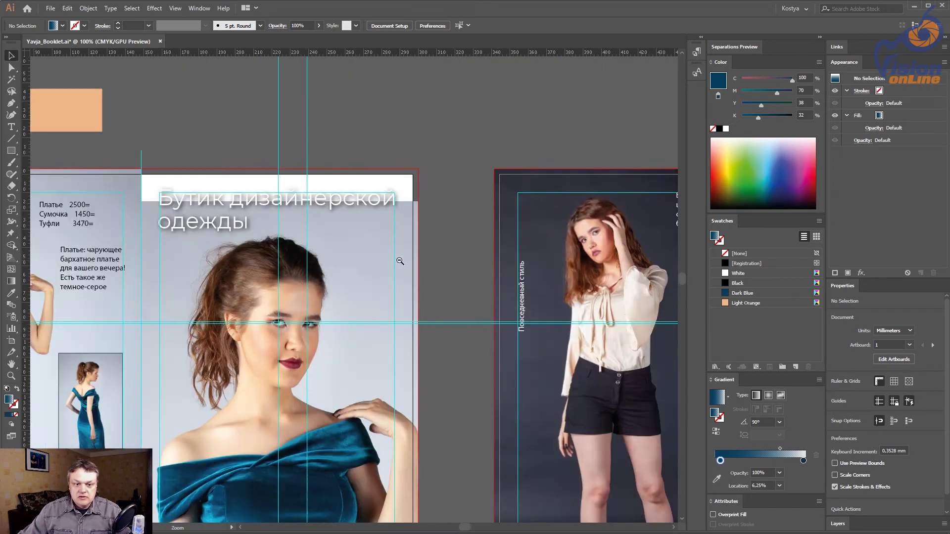
{"action": "scroll", "coordinate": [369, 202], "scroll_direction": "down", "scroll_amount": 4}
{"action": "scroll", "coordinate": [369, 202], "scroll_direction": "left", "scroll_amount": 3}
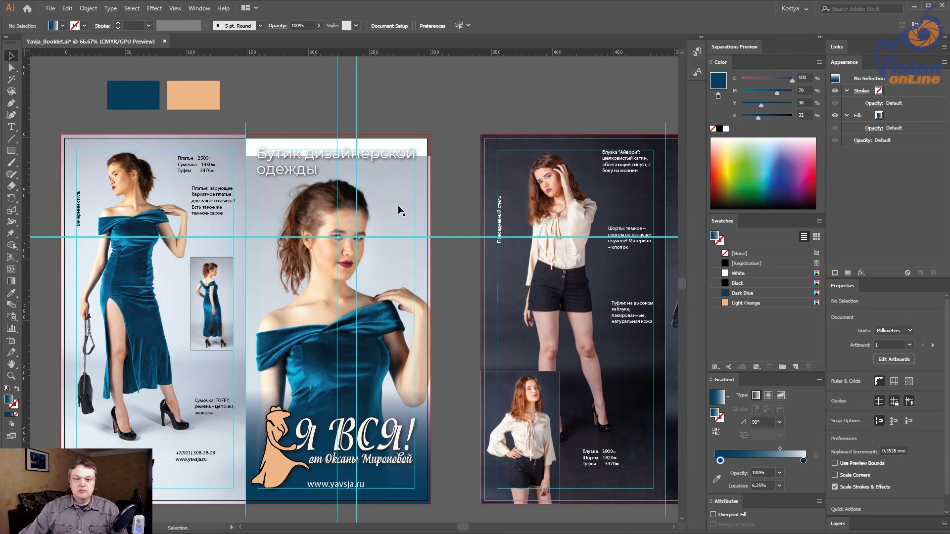
Step: Release the cover photo's clipping mask and delete the old photo
{"action": "right_click", "coordinate": [378, 219]}
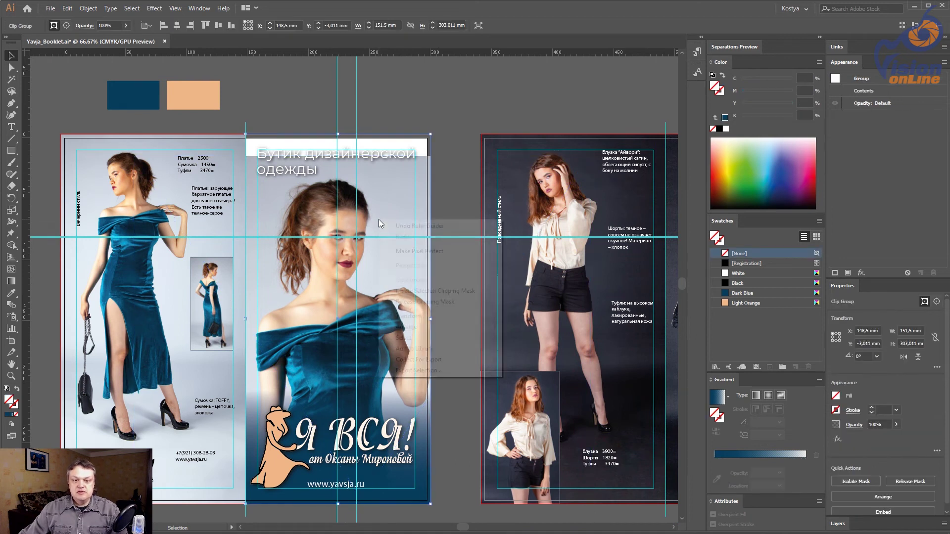
{"action": "left_click", "coordinate": [429, 302]}
{"action": "left_click", "coordinate": [449, 203]}
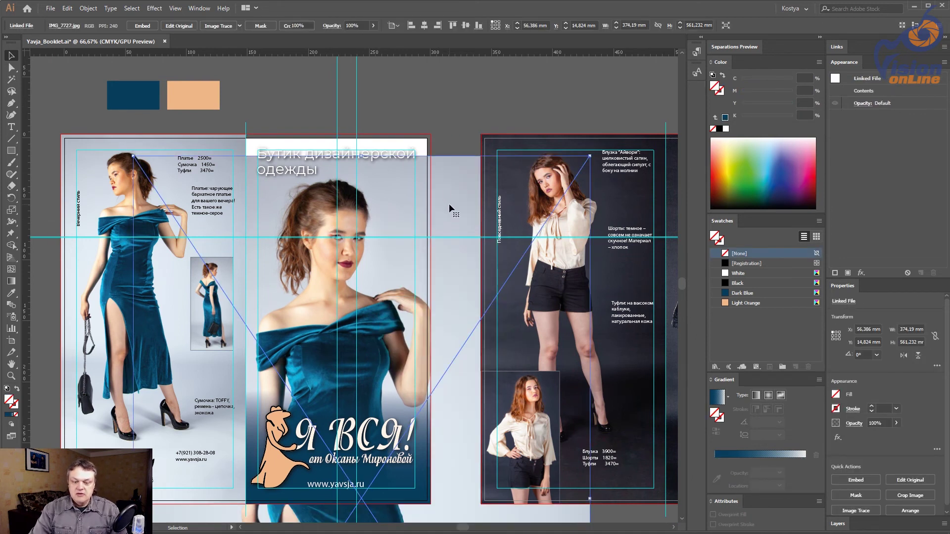
{"action": "key", "text": "Delete"}
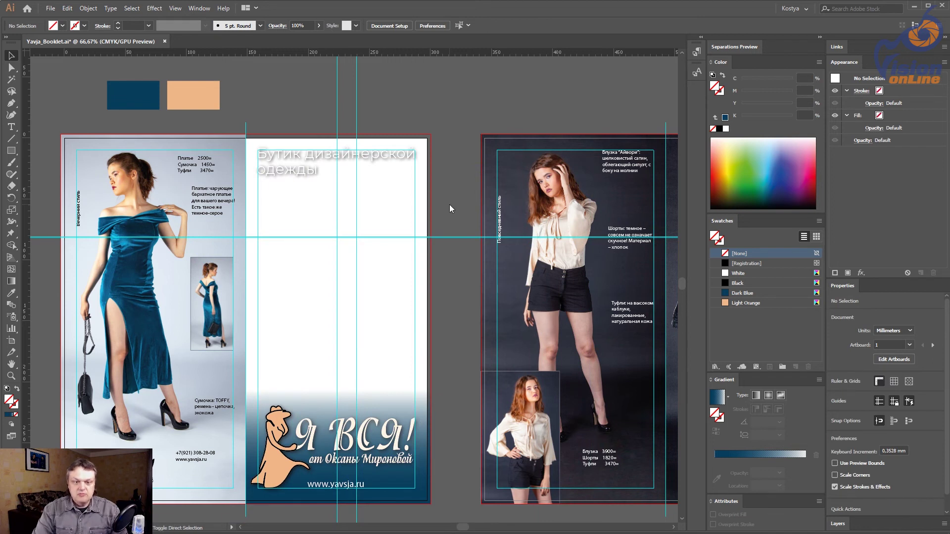
Step: Place IMG_7727.psd and move it onto the cover page
{"action": "key", "text": "ctrl+shift+p"}
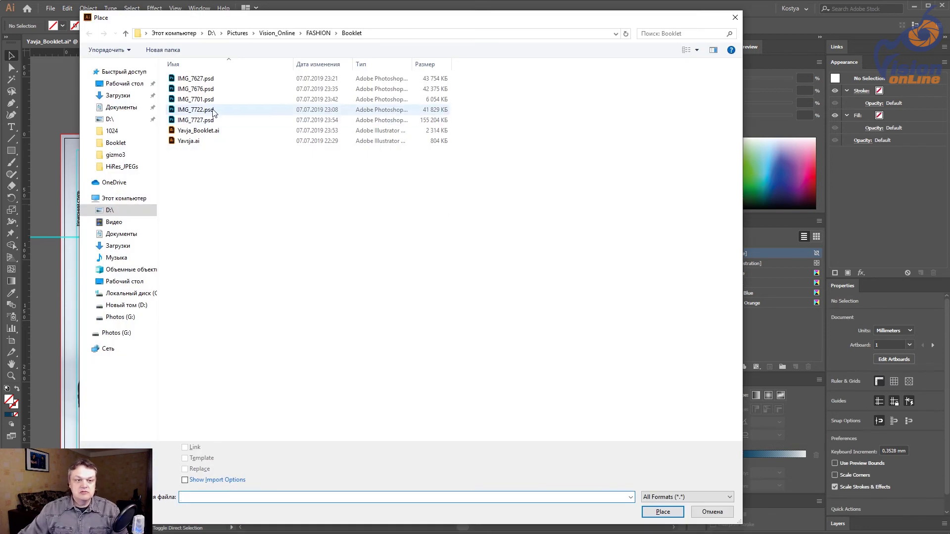
{"action": "double_click", "coordinate": [210, 120]}
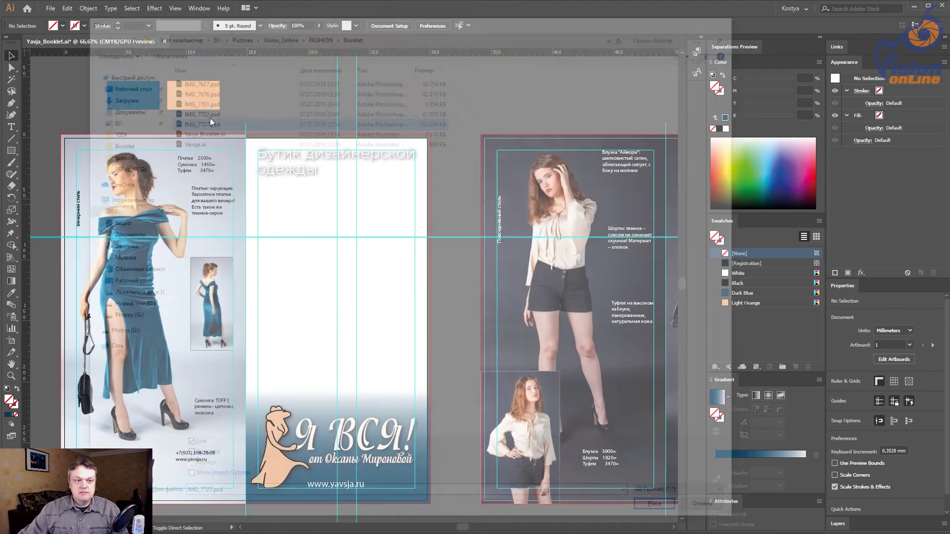
{"action": "left_click", "coordinate": [251, 97]}
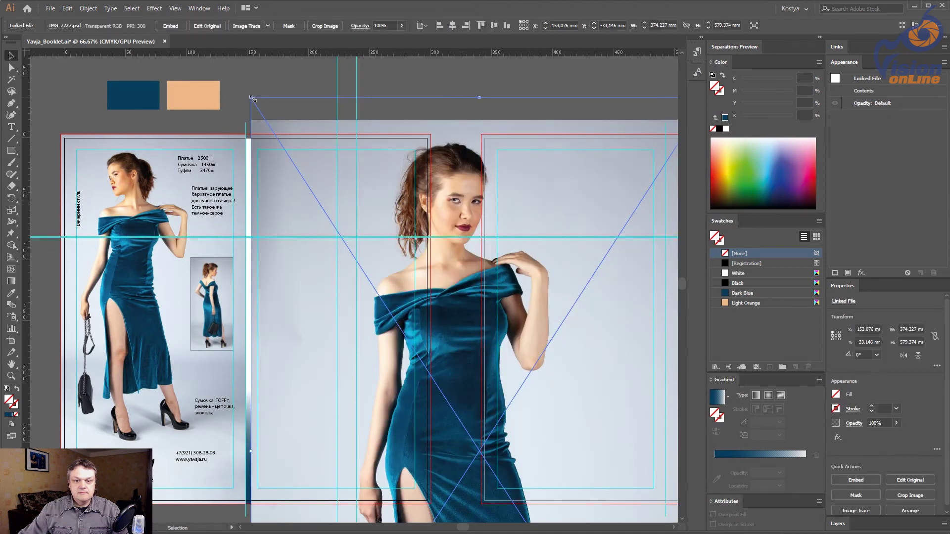
{"action": "left_click_drag", "start_coordinate": [462, 308], "coordinate": [340, 334]}
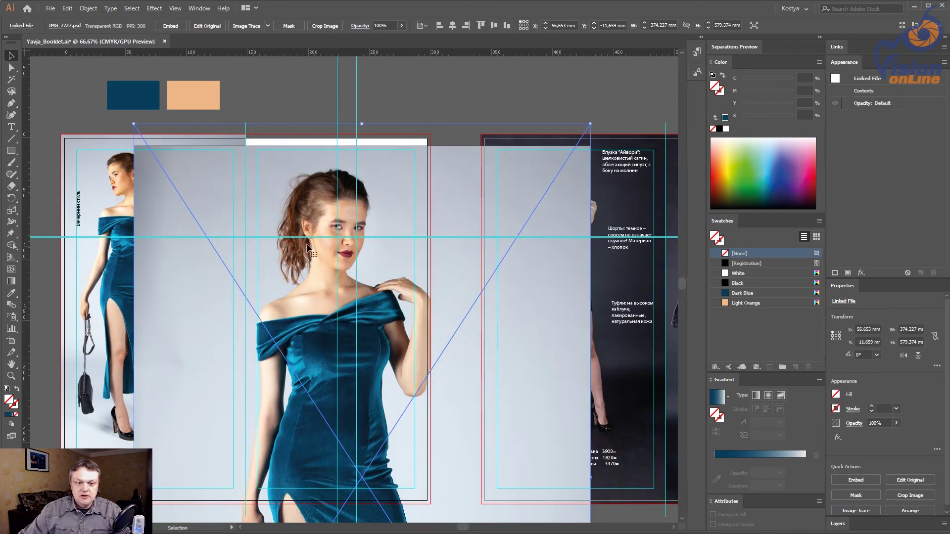
{"action": "scroll", "coordinate": [366, 262], "scroll_direction": "up", "scroll_amount": 5}
{"action": "left_click_drag", "start_coordinate": [393, 314], "coordinate": [393, 314]}
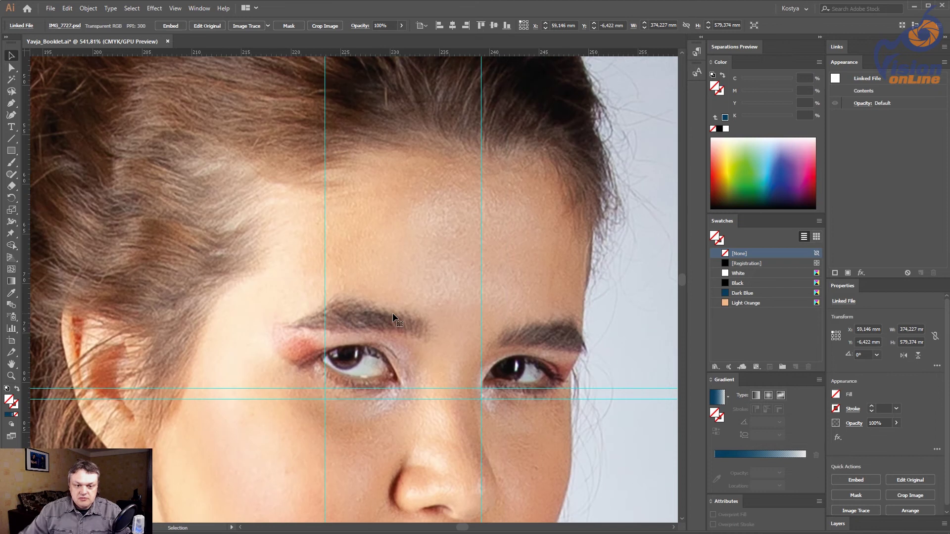
Step: Nudge the new photo so the model's eyes line up with the guides
{"action": "key", "text": "Down"}
{"action": "key", "text": "Down"}
{"action": "key", "text": "Down"}
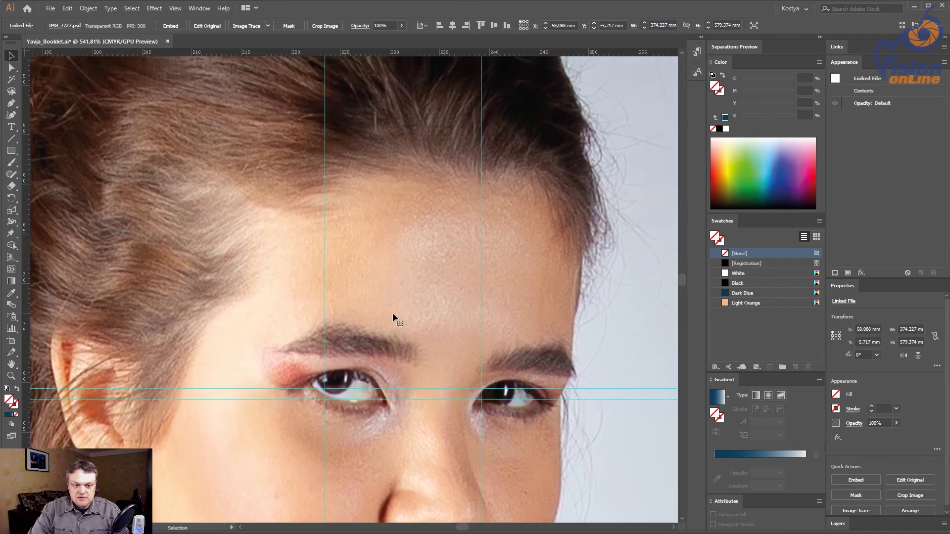
{"action": "key", "text": "Down"}
{"action": "key", "text": "Down"}
{"action": "key", "text": "Left"}
{"action": "key", "text": "Down"}
{"action": "key", "text": "Down"}
{"action": "key", "text": "Left"}
{"action": "key", "text": "Left"}
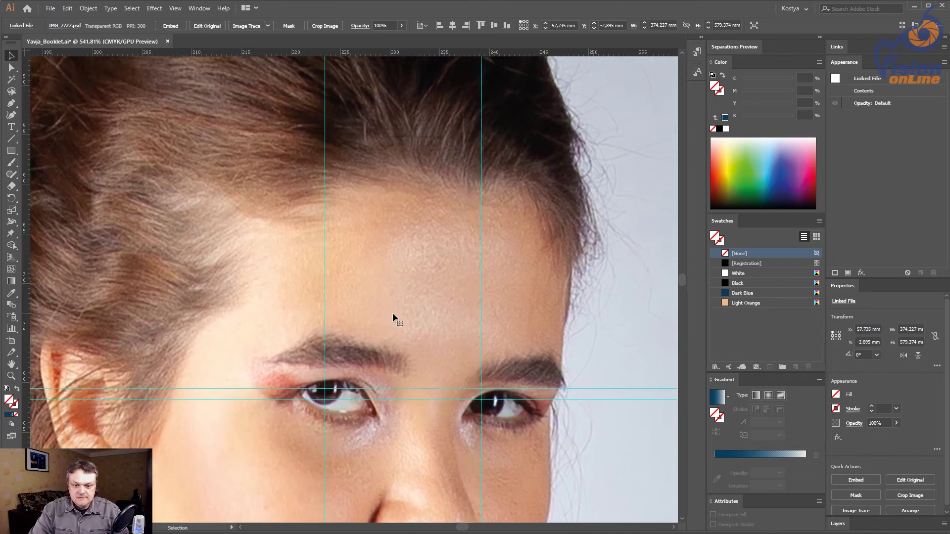
{"action": "key", "text": "Down"}
{"action": "key", "text": "Left"}
{"action": "key", "text": "Down"}
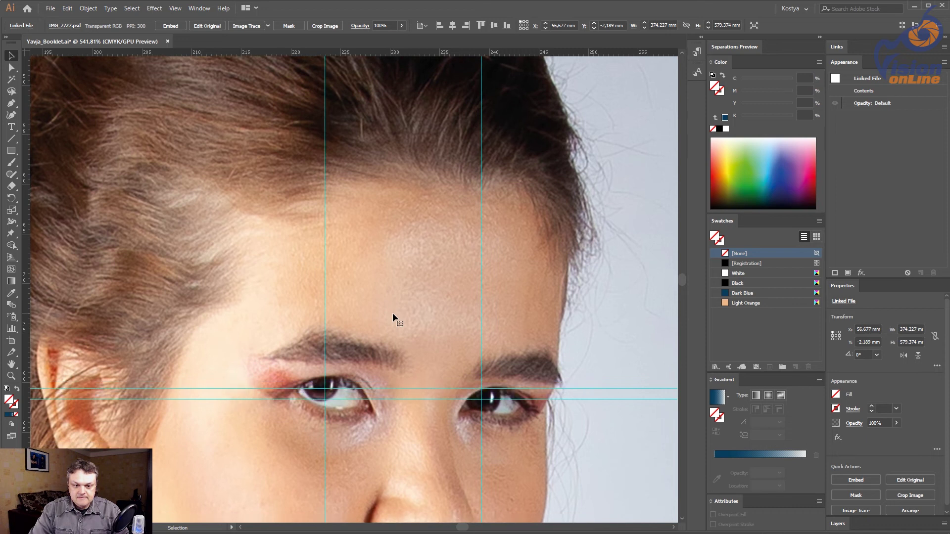
{"action": "key", "text": "Right"}
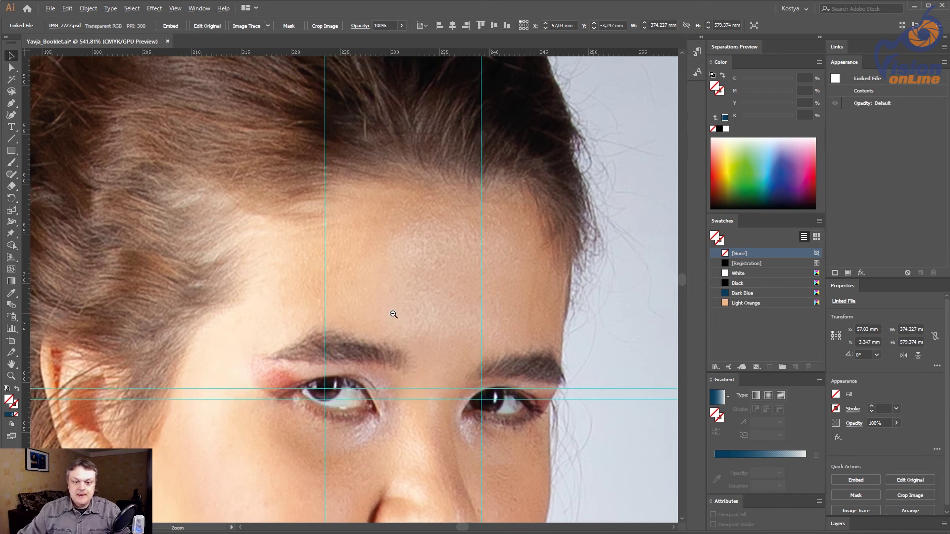
{"action": "key", "text": "ctrl+minus"}
{"action": "key", "text": "ctrl+minus"}
{"action": "key", "text": "ctrl+minus"}
Step: Select the new cover photo with its frame and make a clipping mask
{"action": "left_click_drag", "start_coordinate": [394, 315], "coordinate": [458, 440]}
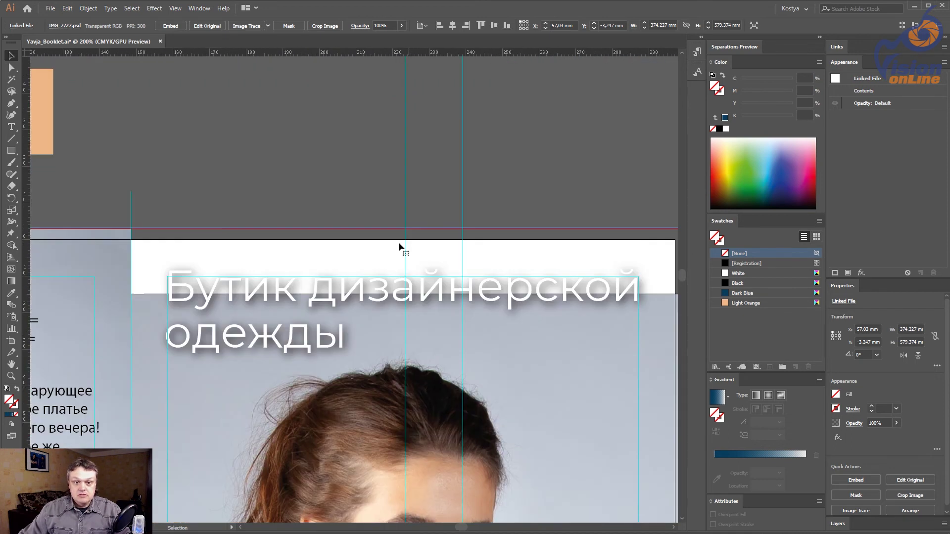
{"action": "left_click", "coordinate": [192, 188]}
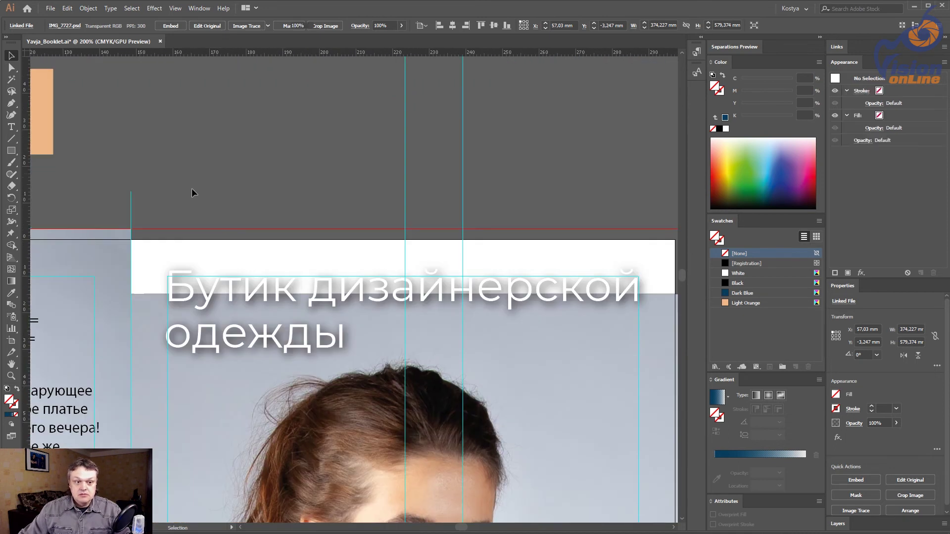
{"action": "left_click_drag", "start_coordinate": [164, 256], "coordinate": [165, 255]}
{"action": "right_click", "coordinate": [217, 208]}
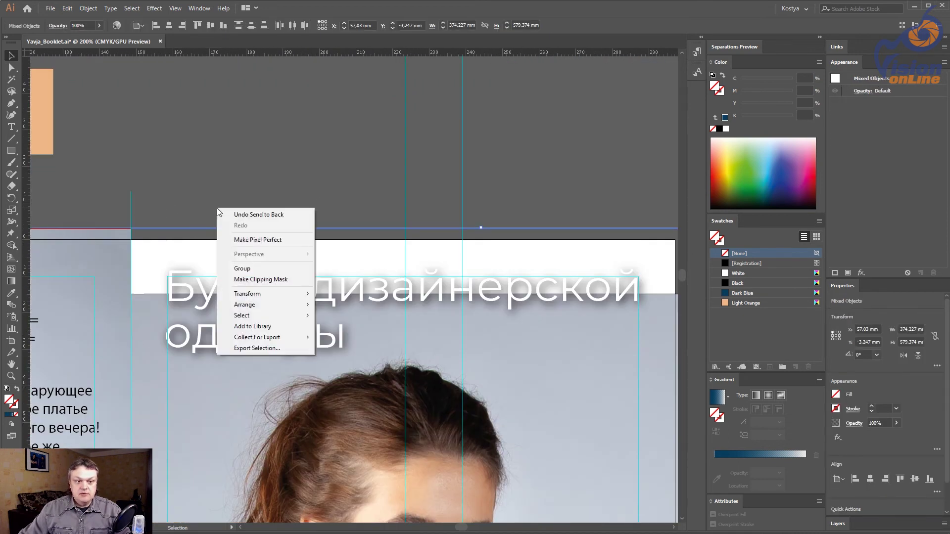
{"action": "left_click", "coordinate": [255, 280]}
{"action": "left_click", "coordinate": [336, 166]}
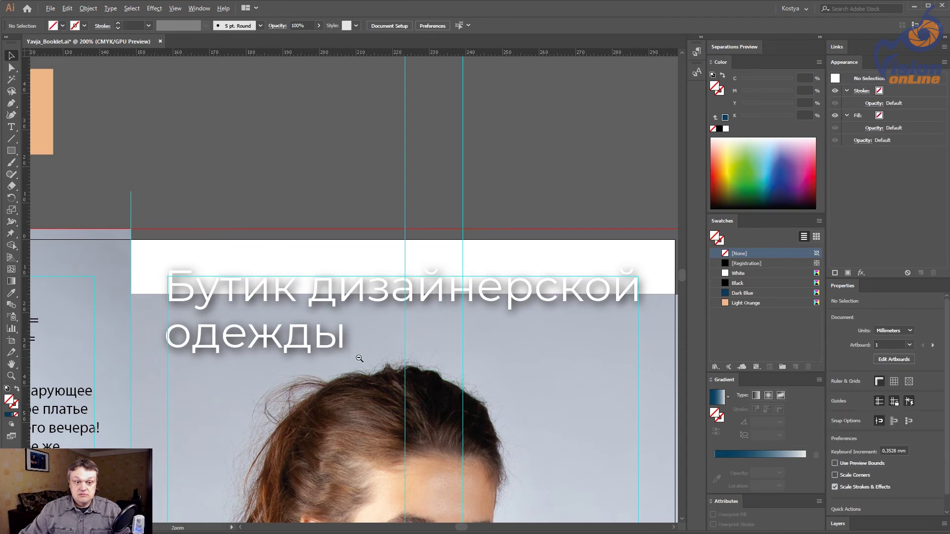
Step: Zoom out to review the booklet and check the clipped cover photo group
{"action": "key", "text": "ctrl+minus"}
{"action": "key", "text": "ctrl+minus"}
{"action": "key", "text": "ctrl+minus"}
{"action": "left_click_drag", "start_coordinate": [362, 241], "coordinate": [367, 218]}
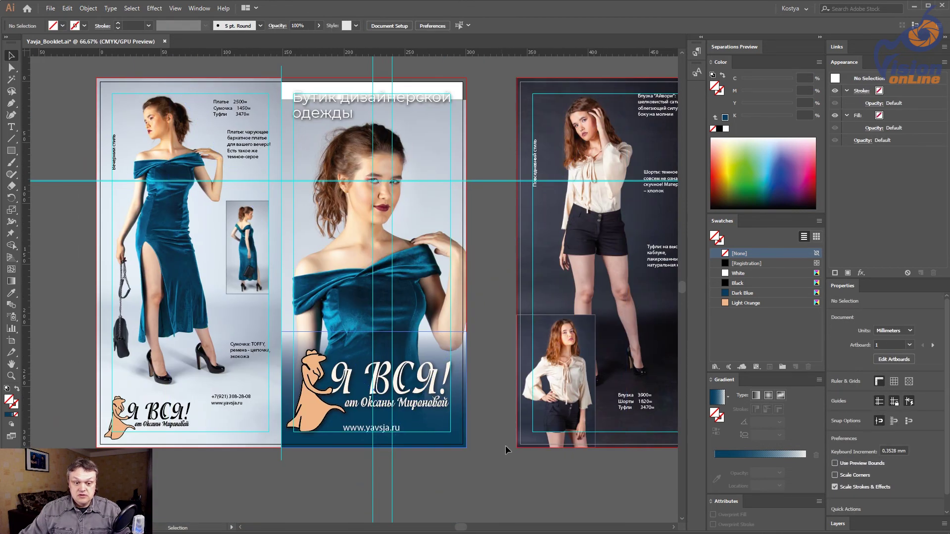
{"action": "left_click", "coordinate": [452, 442]}
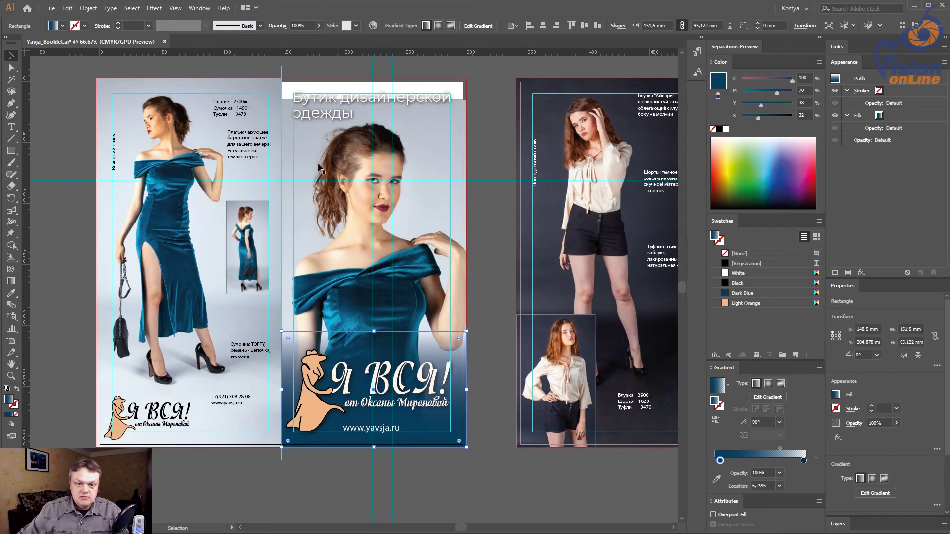
{"action": "left_click", "coordinate": [422, 162]}
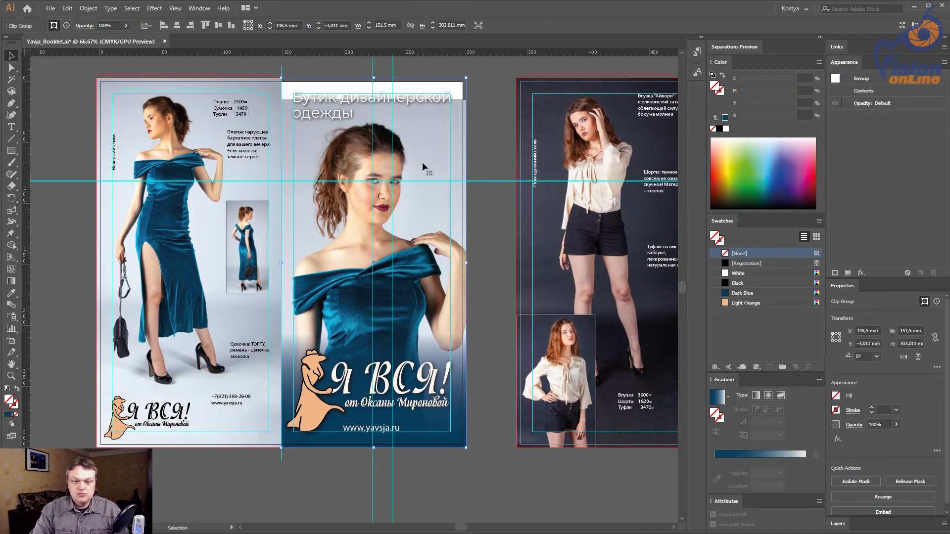
{"action": "left_click_drag", "start_coordinate": [445, 145], "coordinate": [457, 204]}
{"action": "left_click", "coordinate": [463, 104]}
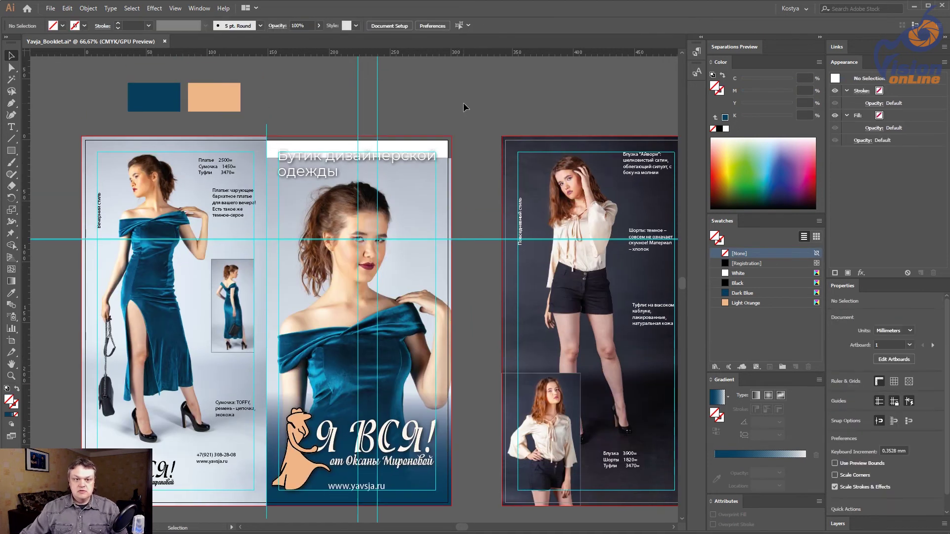
Step: Move the photo inside the clipping group so its top edge sits on the bleed line
{"action": "left_click_drag", "start_coordinate": [328, 181], "coordinate": [244, 115]}
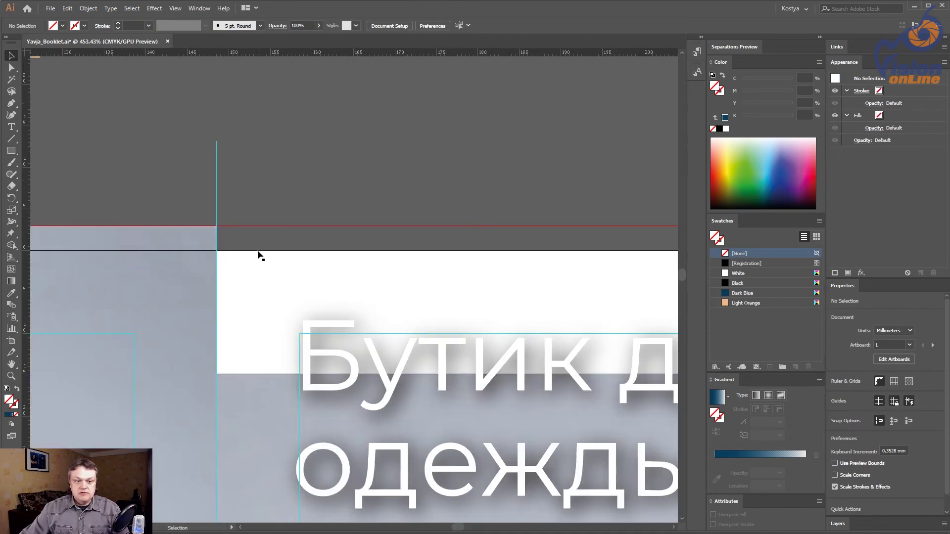
{"action": "left_click", "coordinate": [230, 402]}
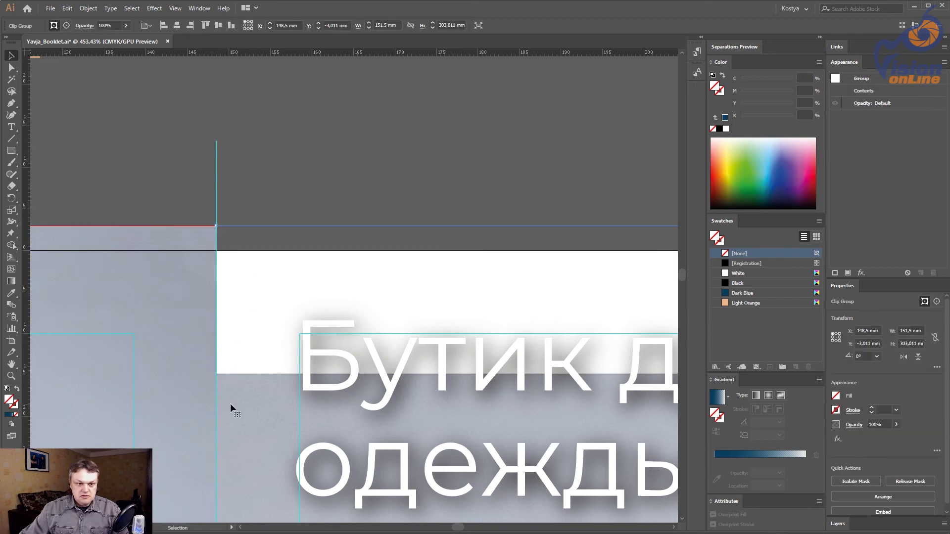
{"action": "key", "text": "a"}
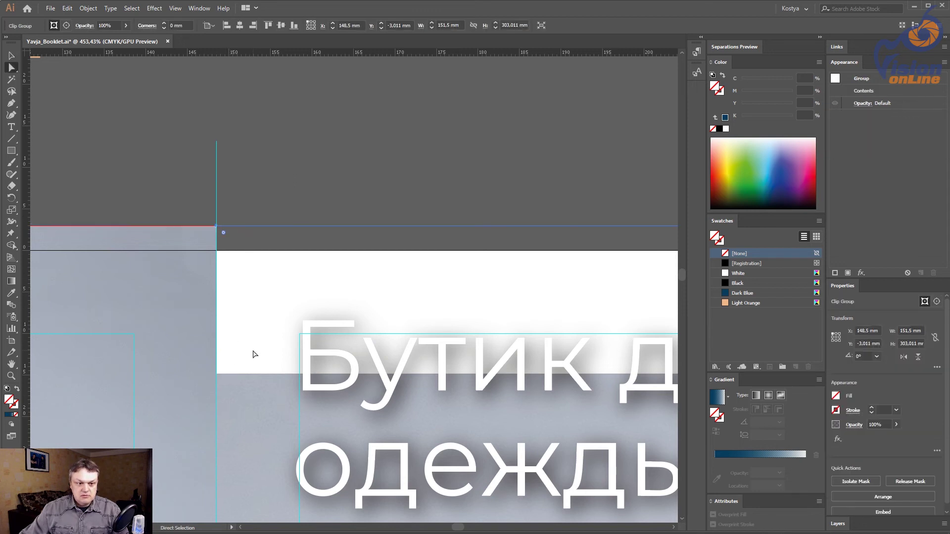
{"action": "left_click", "coordinate": [251, 165]}
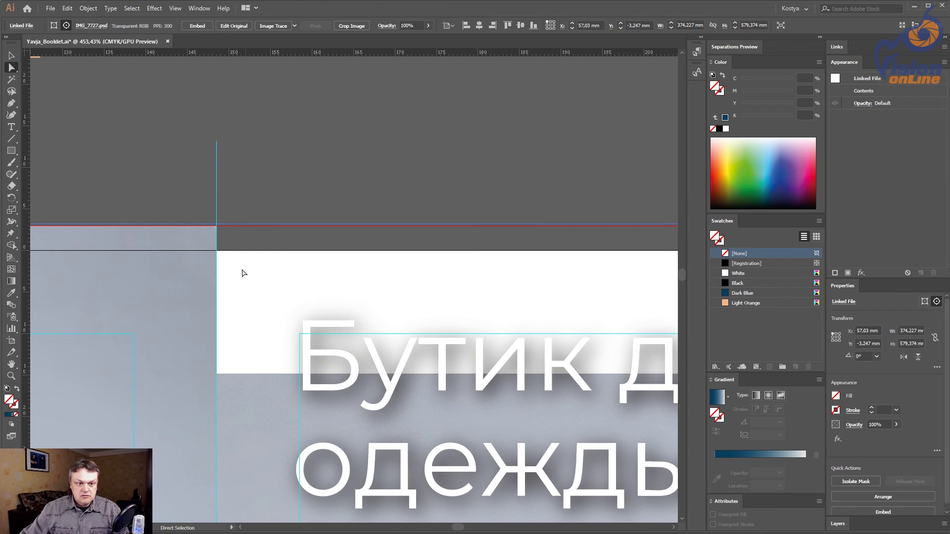
{"action": "left_click_drag", "start_coordinate": [226, 238], "coordinate": [277, 277]}
{"action": "left_click", "coordinate": [446, 460]}
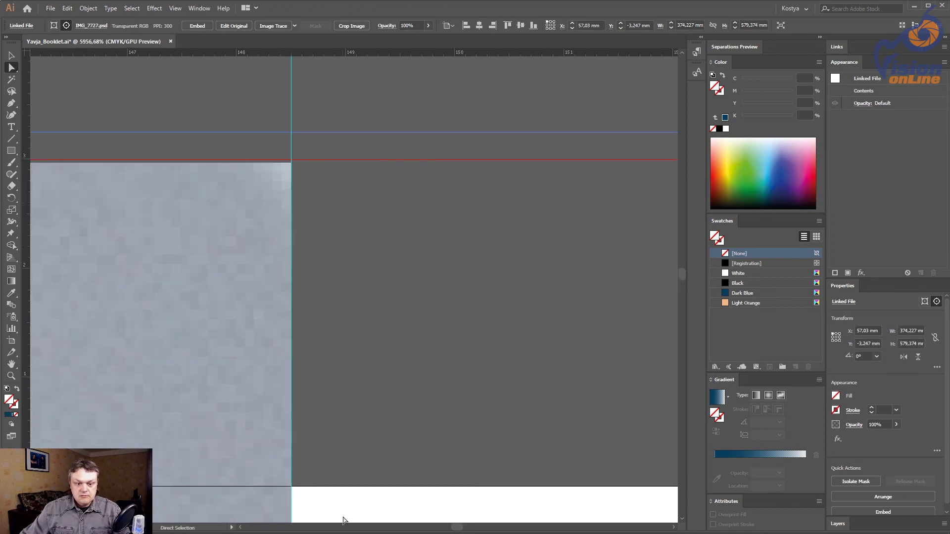
{"action": "left_click_drag", "start_coordinate": [348, 132], "coordinate": [343, 159]}
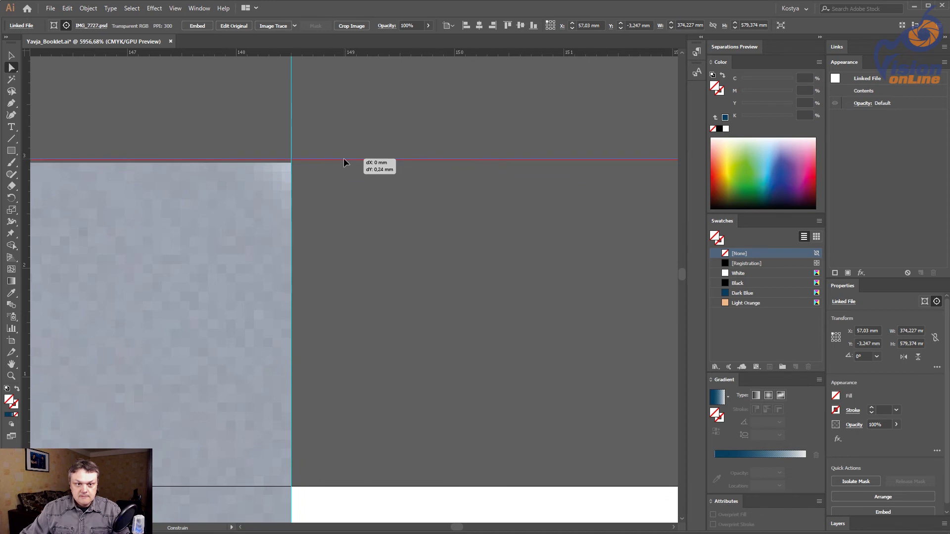
{"action": "left_click", "coordinate": [411, 253], "text": "alt"}
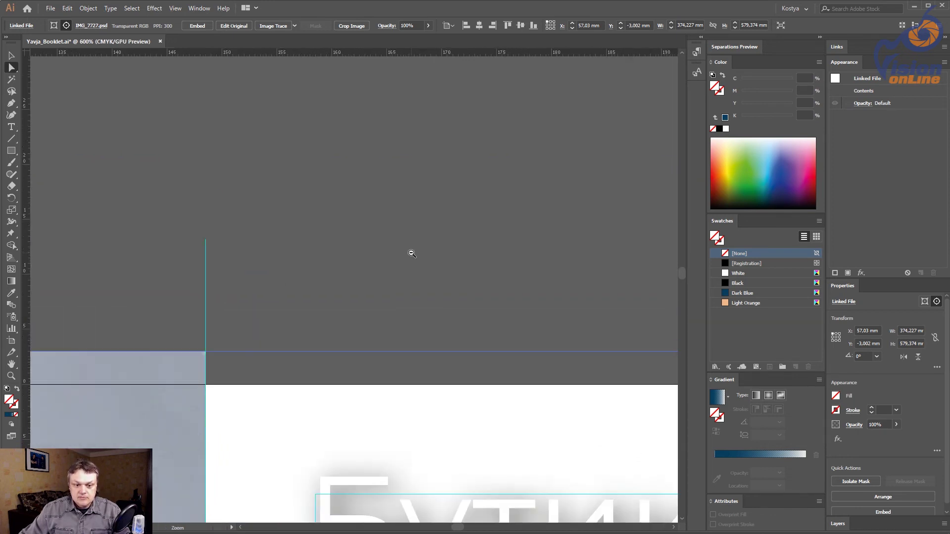
{"action": "left_click", "coordinate": [412, 253], "text": "alt"}
{"action": "scroll", "coordinate": [411, 263], "scroll_direction": "down", "scroll_amount": 5}
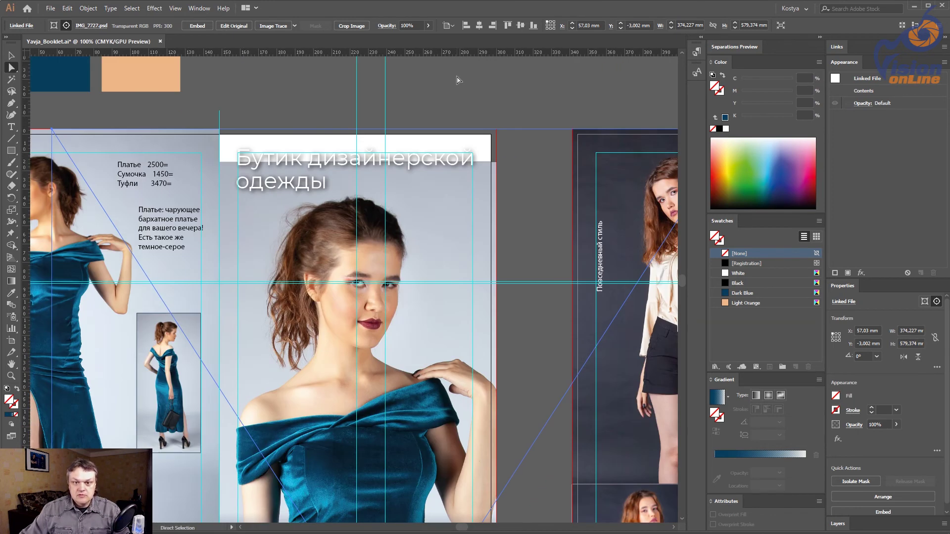
{"action": "left_click", "coordinate": [457, 80]}
{"action": "key", "text": "v"}
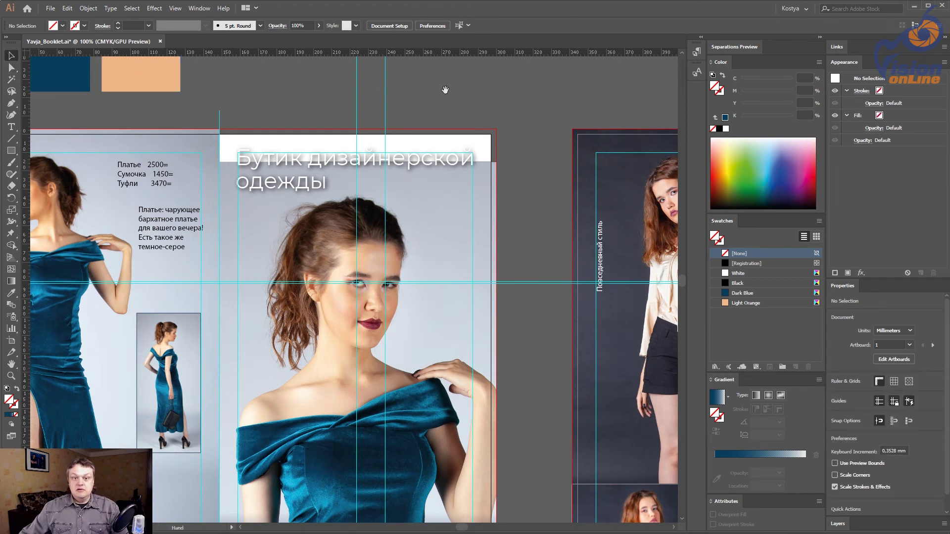
{"action": "mouse_move", "coordinate": [445, 89]}
{"action": "left_mouse_down"}
{"action": "mouse_move", "coordinate": [454, 183]}
{"action": "mouse_move", "coordinate": [430, 155]}
{"action": "left_mouse_up"}
Step: Release the selected stray guide into a path and delete it
{"action": "right_click", "coordinate": [474, 144]}
{"action": "left_click", "coordinate": [358, 138]}
{"action": "key", "text": "ctrl+alt+5"}
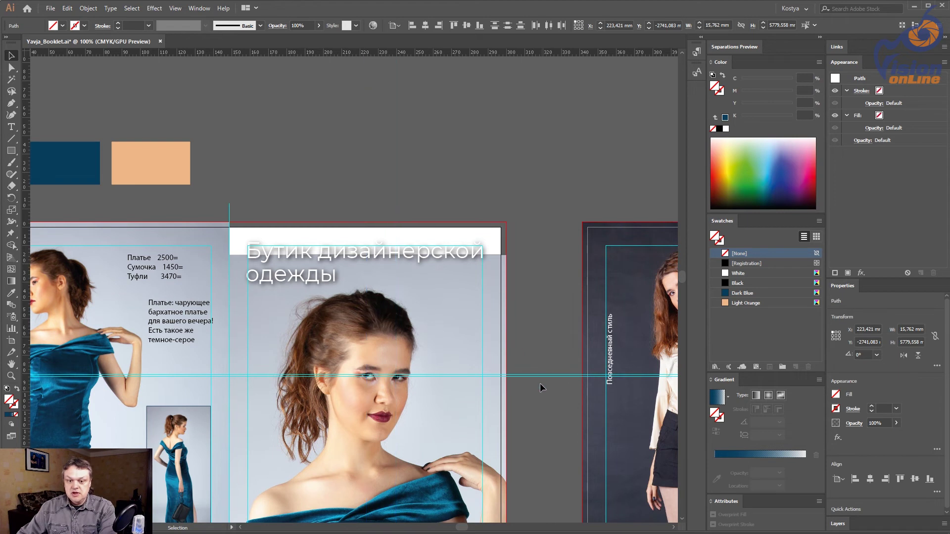
{"action": "key", "text": "Delete"}
Step: Lock the remaining guides and save the booklet file
{"action": "right_click", "coordinate": [483, 111]}
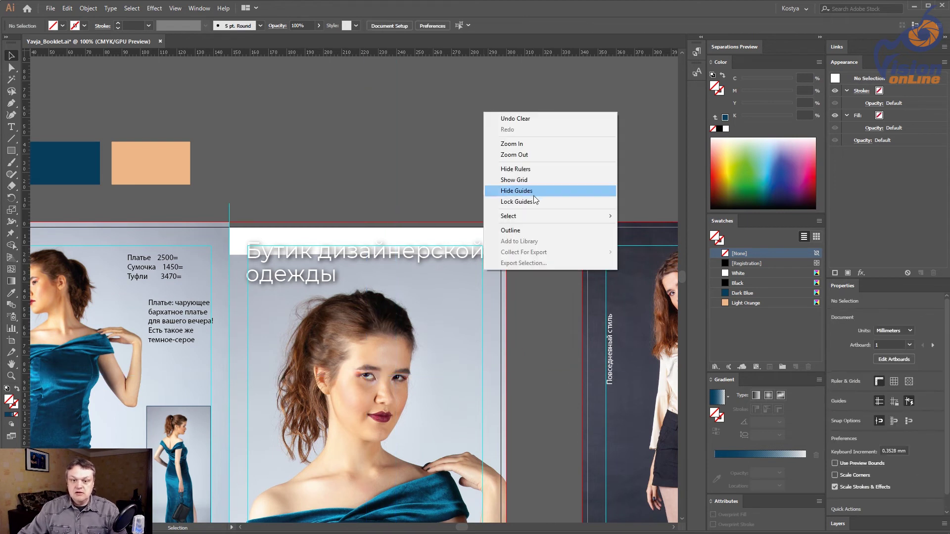
{"action": "left_click", "coordinate": [536, 202]}
{"action": "scroll", "coordinate": [420, 242], "scroll_direction": "down", "scroll_amount": 3}
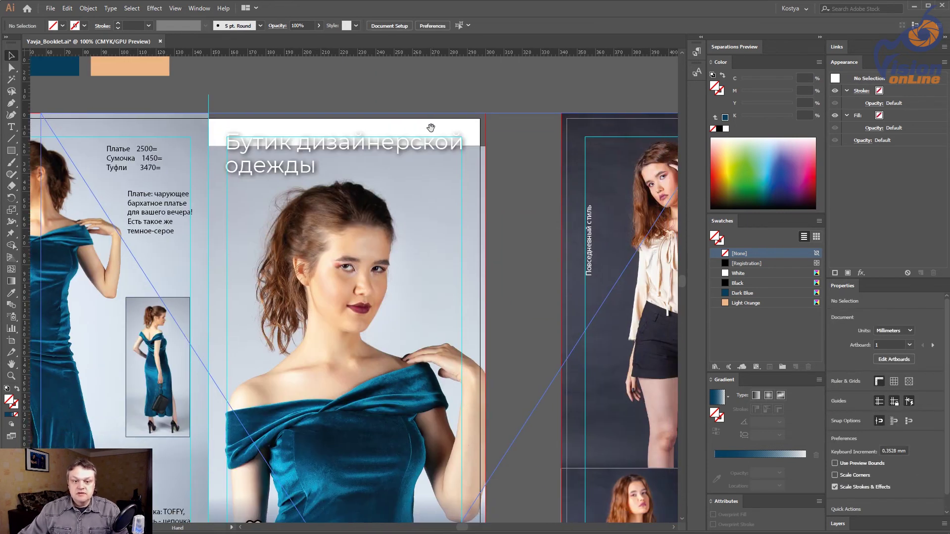
{"action": "key", "text": "ctrl+minus"}
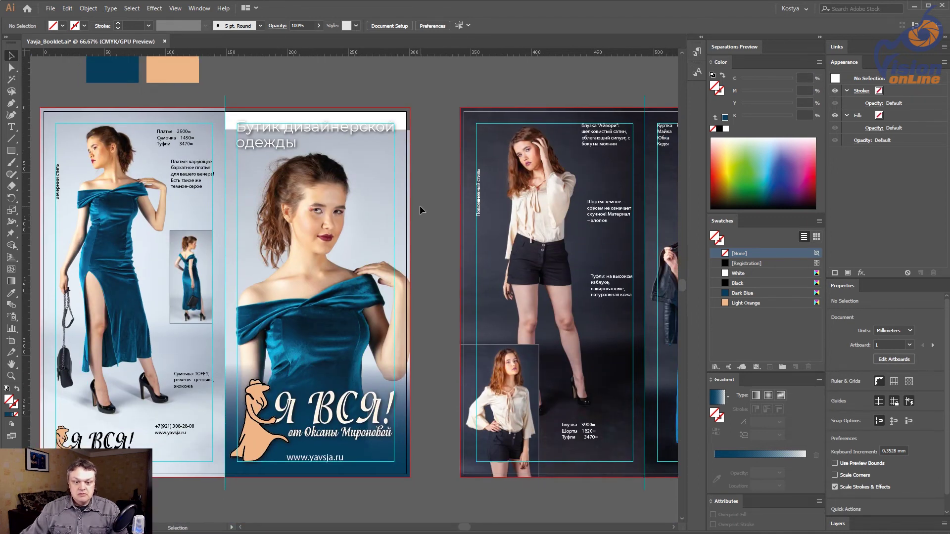
{"action": "key", "text": "ctrl+s"}
{"action": "key", "text": "v"}
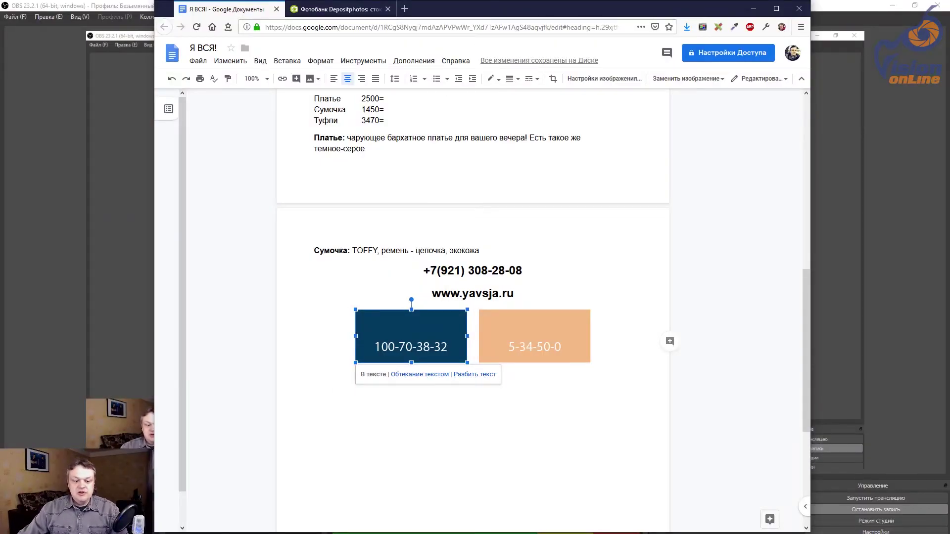
Step: Put Illustrator behind the browser and show the Depositphotos tab
{"action": "key", "text": "alt+Tab"}
{"action": "key", "text": "alt+Tab"}
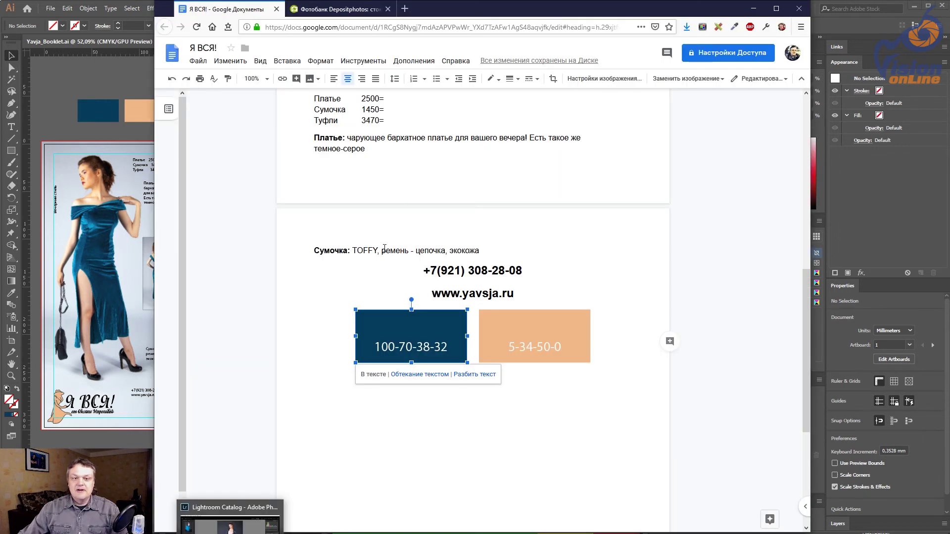
{"action": "left_click", "coordinate": [353, 11]}
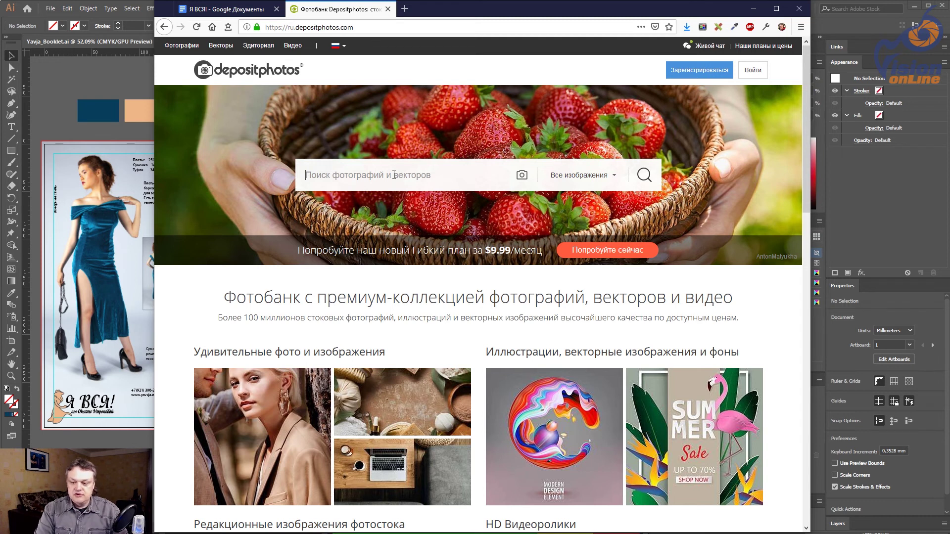
Step: Search Depositphotos for 'ночной город'
{"action": "left_click", "coordinate": [394, 174]}
{"action": "type", "text": "ночно"}
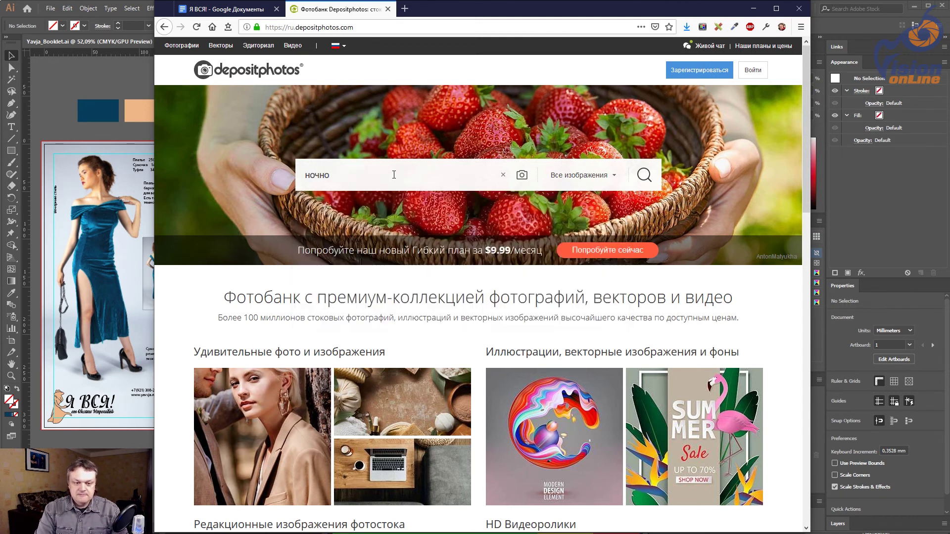
{"action": "type", "text": "й город"}
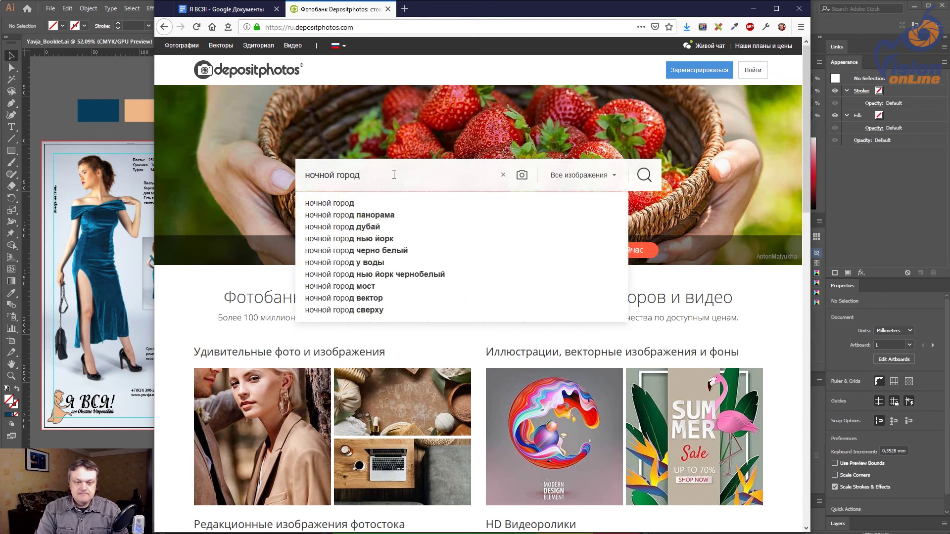
{"action": "left_click", "coordinate": [644, 175]}
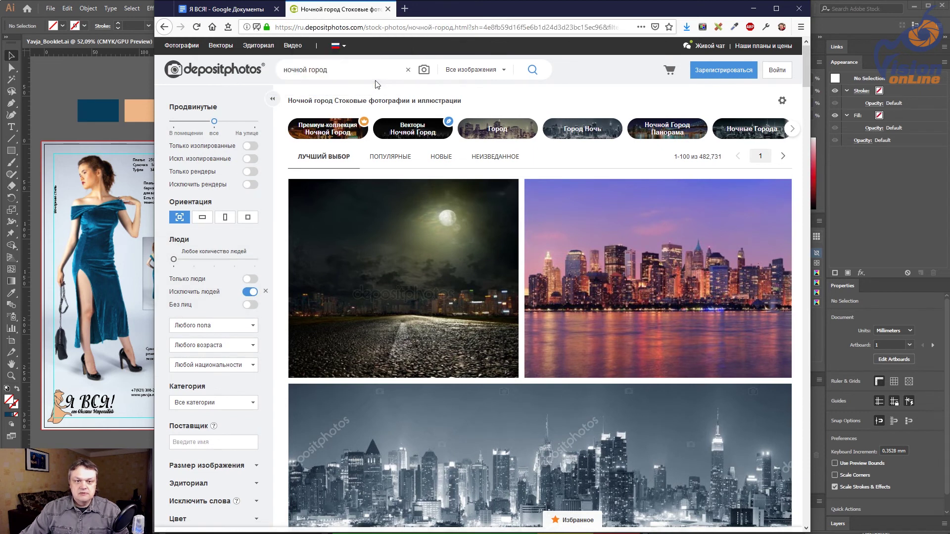
Step: Filter results to portrait orientation, dismiss the sign-up prompt and collapse the filter sidebar
{"action": "left_click", "coordinate": [225, 218]}
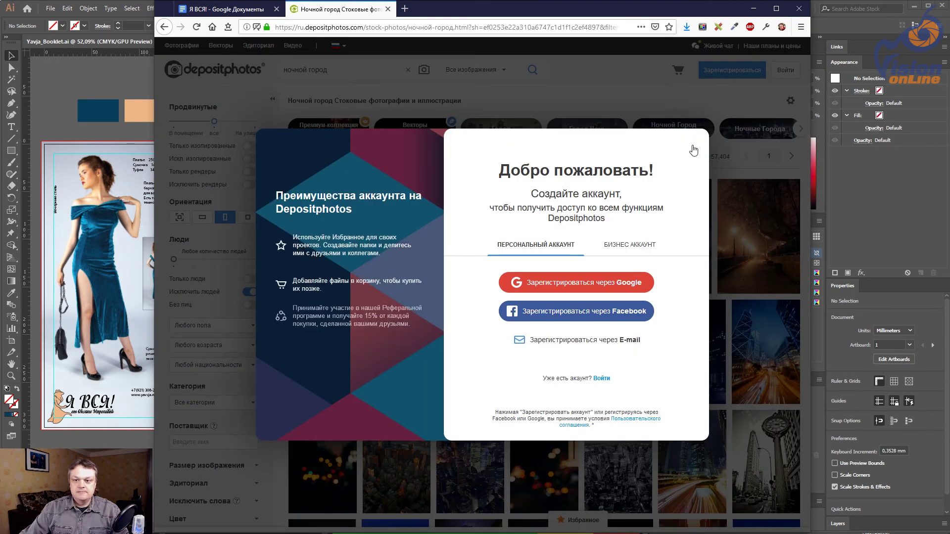
{"action": "left_click", "coordinate": [695, 142]}
{"action": "left_click", "coordinate": [273, 102]}
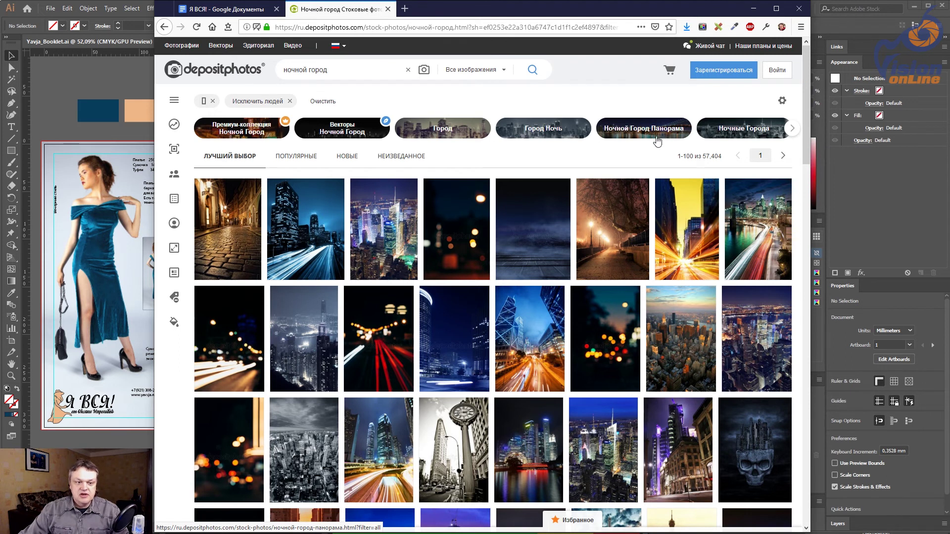
{"action": "mouse_move", "coordinate": [228, 230]}
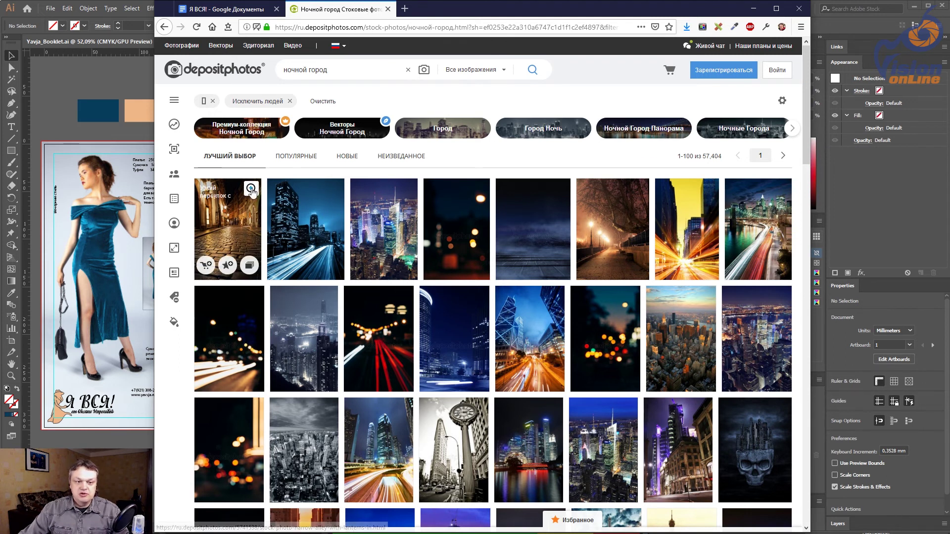
Step: Preview the cobblestone street, misty promenade, Times Square and fast-cars photos
{"action": "left_click", "coordinate": [251, 189]}
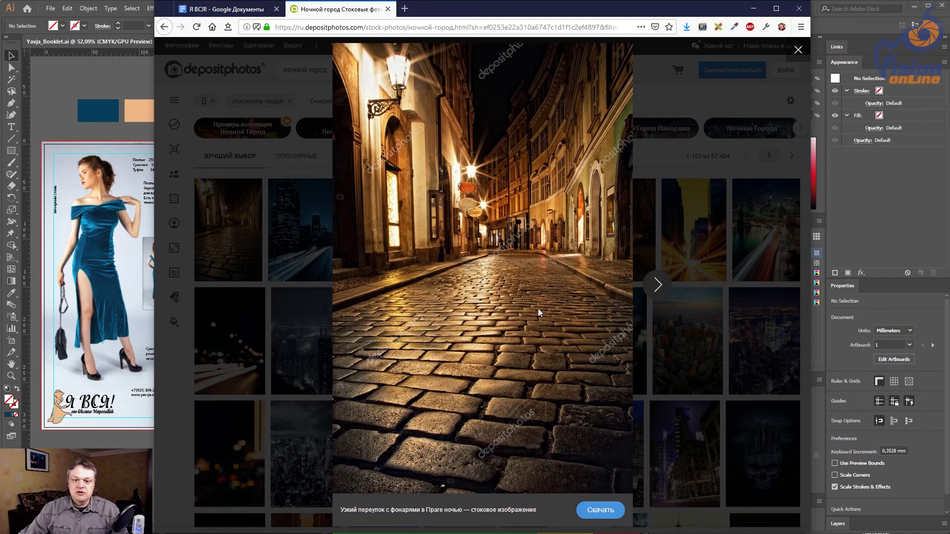
{"action": "left_click", "coordinate": [797, 50]}
{"action": "mouse_move", "coordinate": [455, 230]}
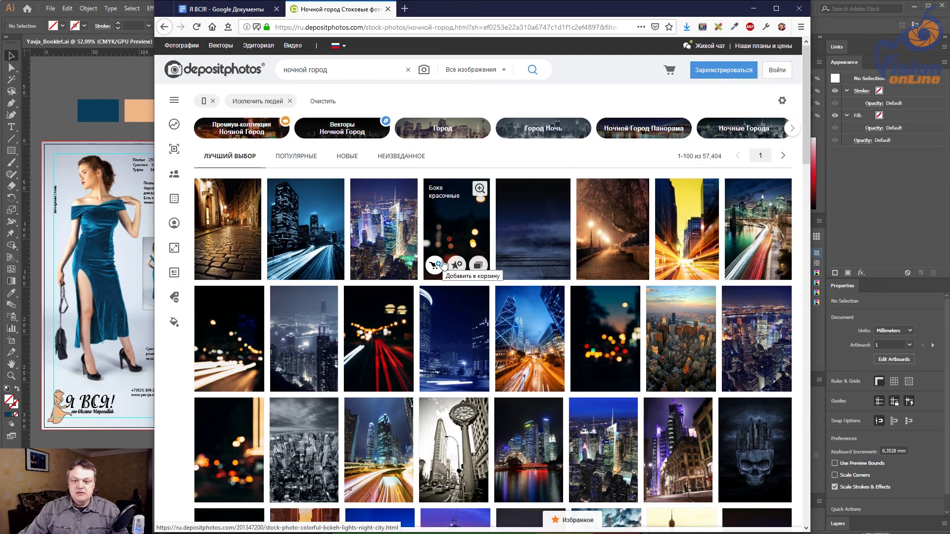
{"action": "left_click", "coordinate": [638, 189]}
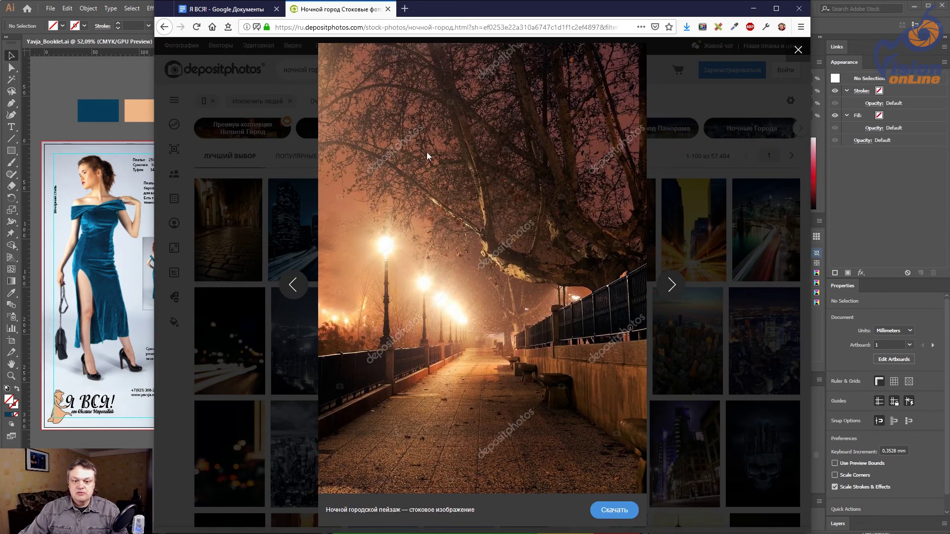
{"action": "left_click", "coordinate": [798, 51]}
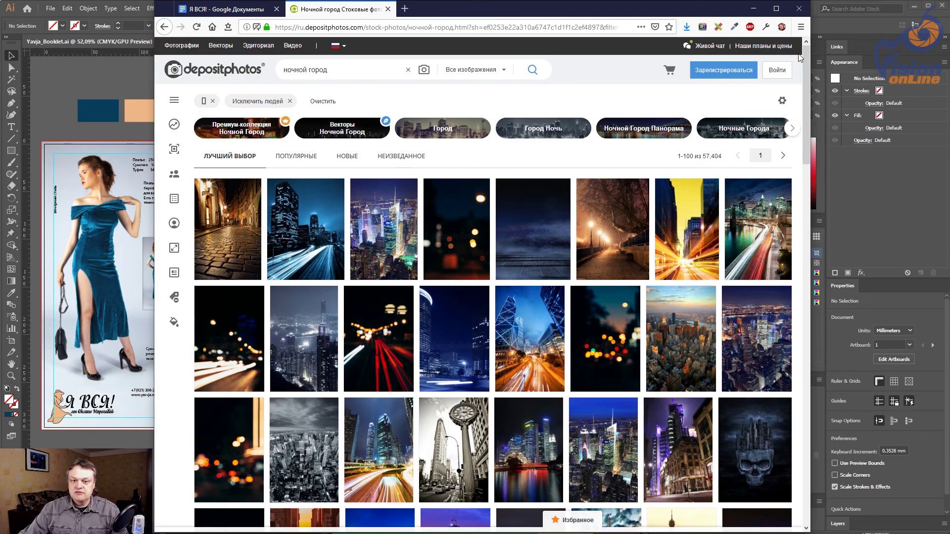
{"action": "left_click", "coordinate": [381, 218]}
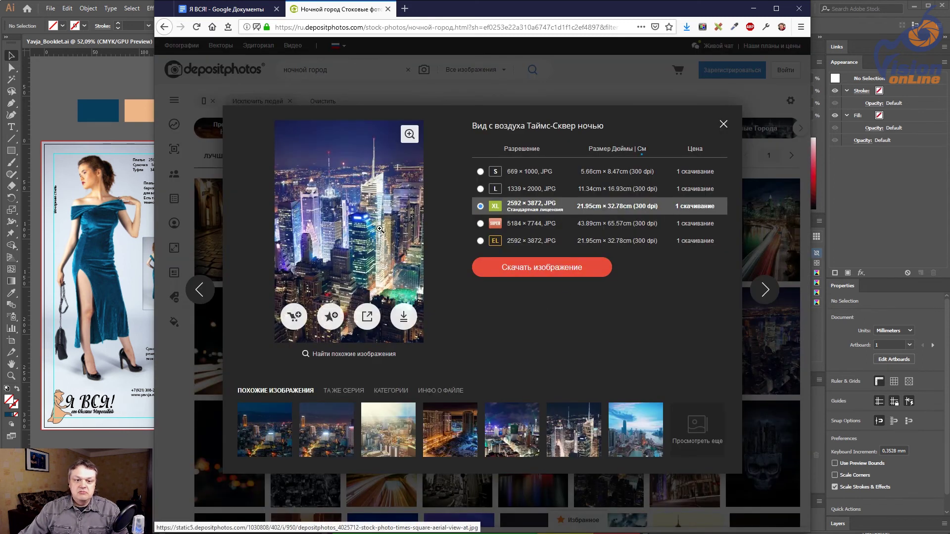
{"action": "left_click", "coordinate": [723, 124]}
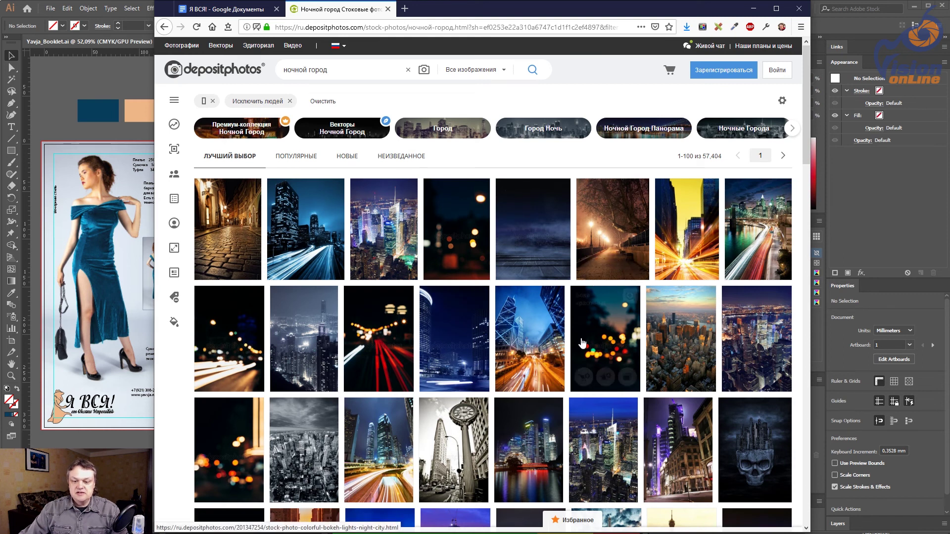
{"action": "left_click", "coordinate": [554, 321]}
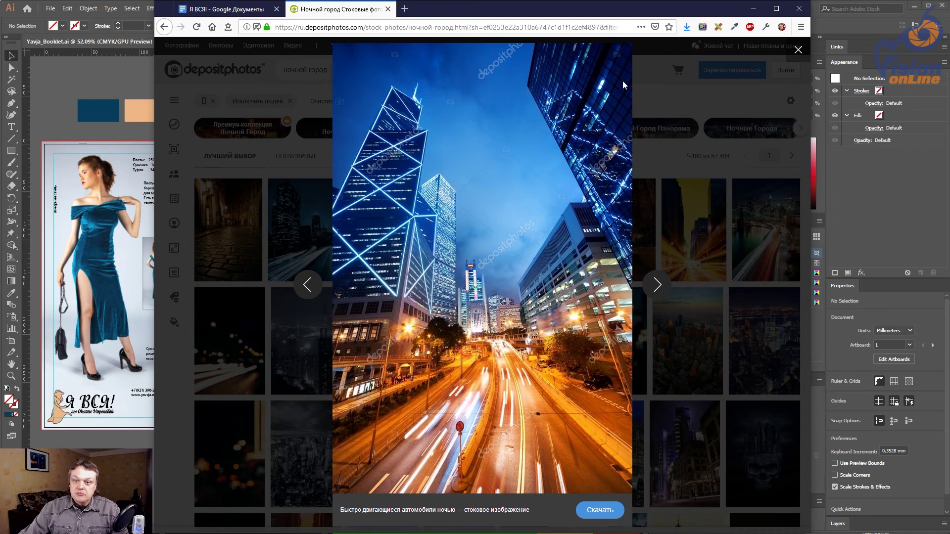
{"action": "left_click", "coordinate": [797, 49]}
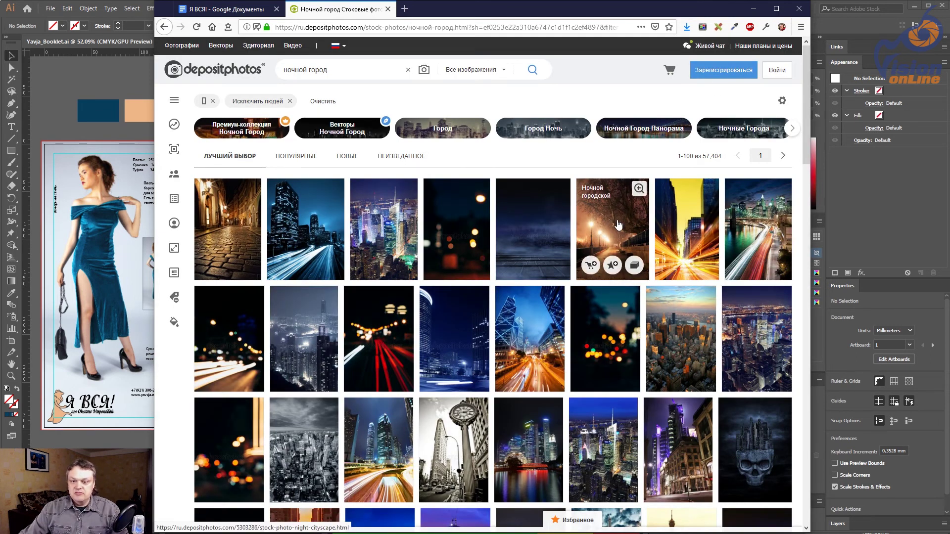
{"action": "scroll", "coordinate": [618, 225], "scroll_direction": "down", "scroll_amount": 2}
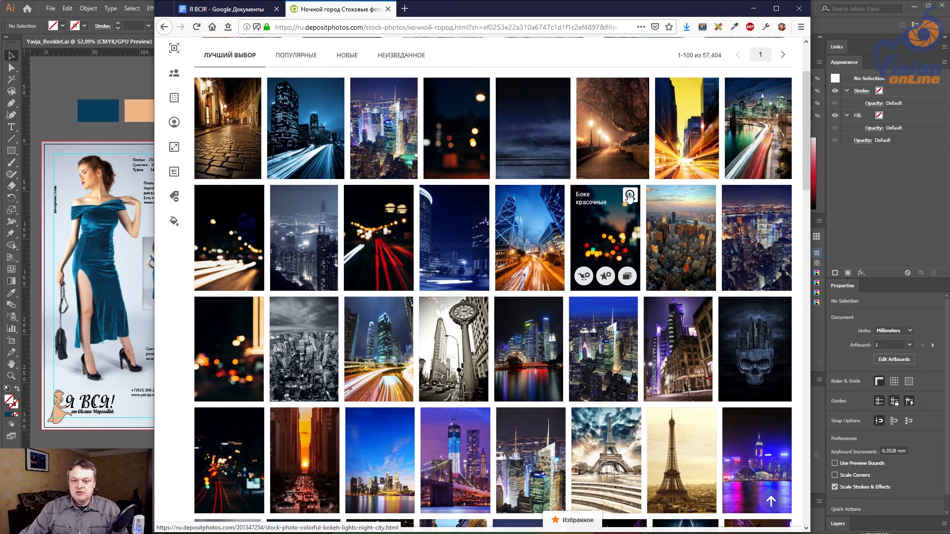
{"action": "left_click", "coordinate": [629, 196]}
{"action": "left_click", "coordinate": [795, 50]}
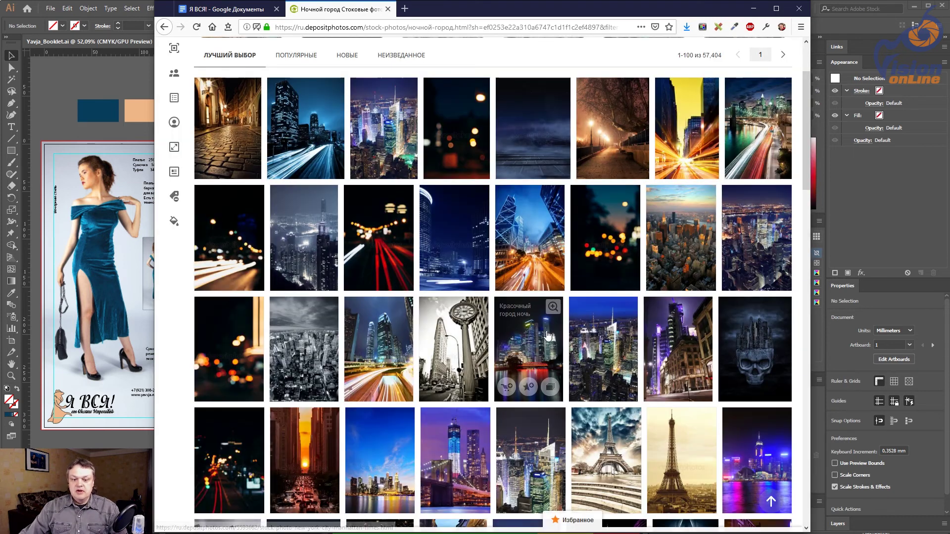
{"action": "scroll", "coordinate": [548, 335], "scroll_direction": "down", "scroll_amount": 3}
{"action": "scroll", "coordinate": [547, 336], "scroll_direction": "down", "scroll_amount": 3}
{"action": "scroll", "coordinate": [548, 335], "scroll_direction": "down", "scroll_amount": 1}
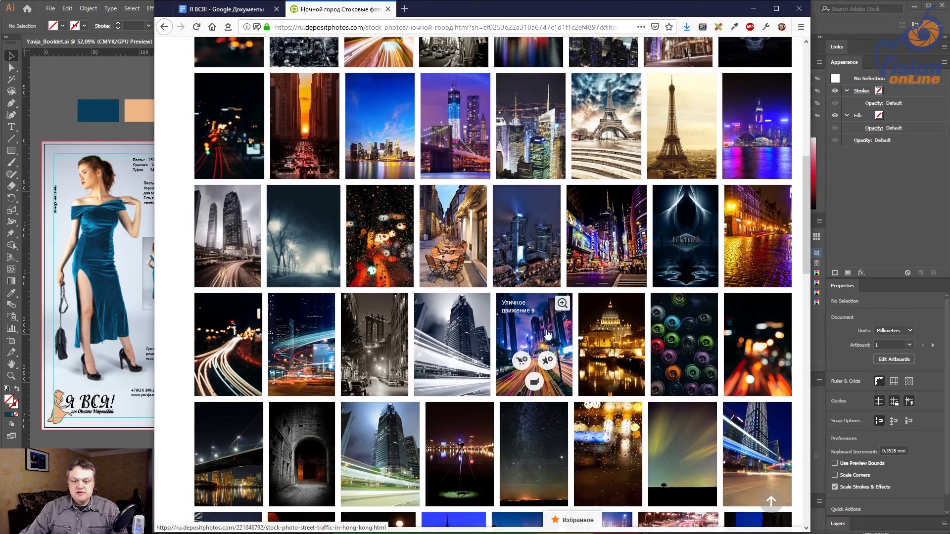
{"action": "scroll", "coordinate": [548, 335], "scroll_direction": "down", "scroll_amount": 2}
{"action": "scroll", "coordinate": [548, 335], "scroll_direction": "down", "scroll_amount": 3}
{"action": "scroll", "coordinate": [548, 336], "scroll_direction": "down", "scroll_amount": 2}
{"action": "scroll", "coordinate": [547, 336], "scroll_direction": "down", "scroll_amount": 1}
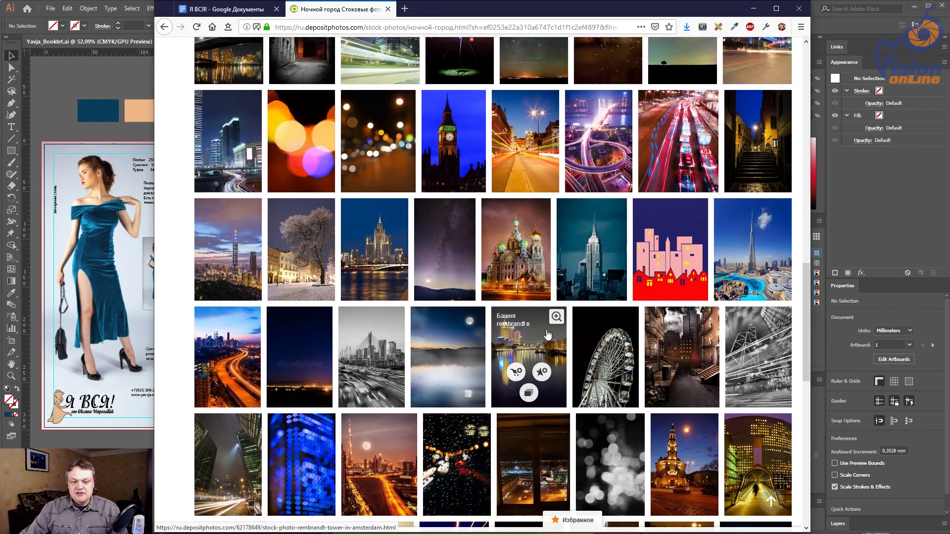
{"action": "scroll", "coordinate": [548, 335], "scroll_direction": "down", "scroll_amount": 2}
{"action": "scroll", "coordinate": [548, 335], "scroll_direction": "down", "scroll_amount": 3}
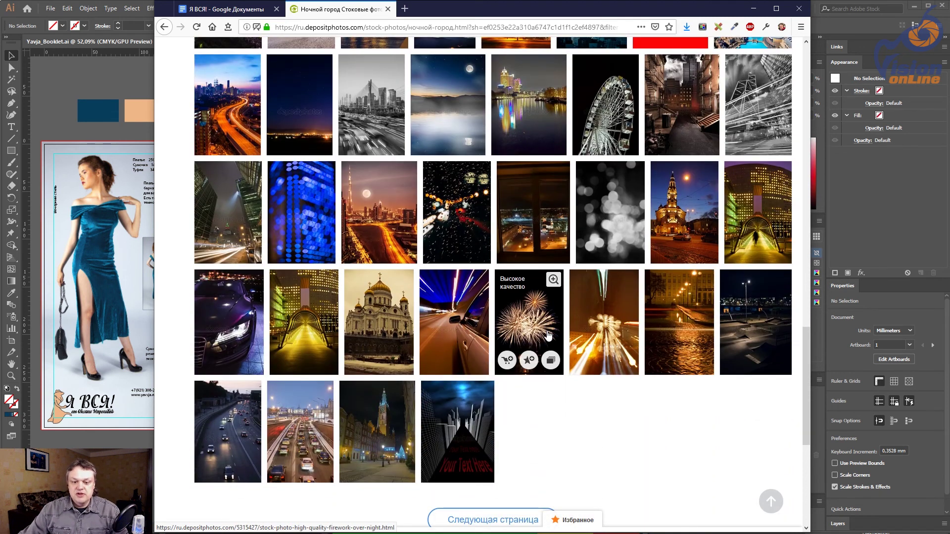
{"action": "scroll", "coordinate": [556, 334], "scroll_direction": "down", "scroll_amount": 2}
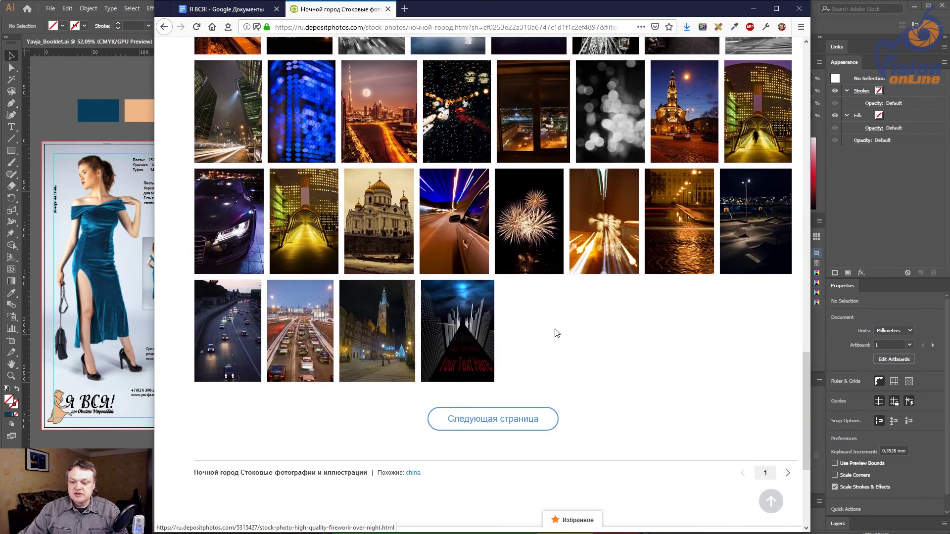
{"action": "type", "text": "6"}
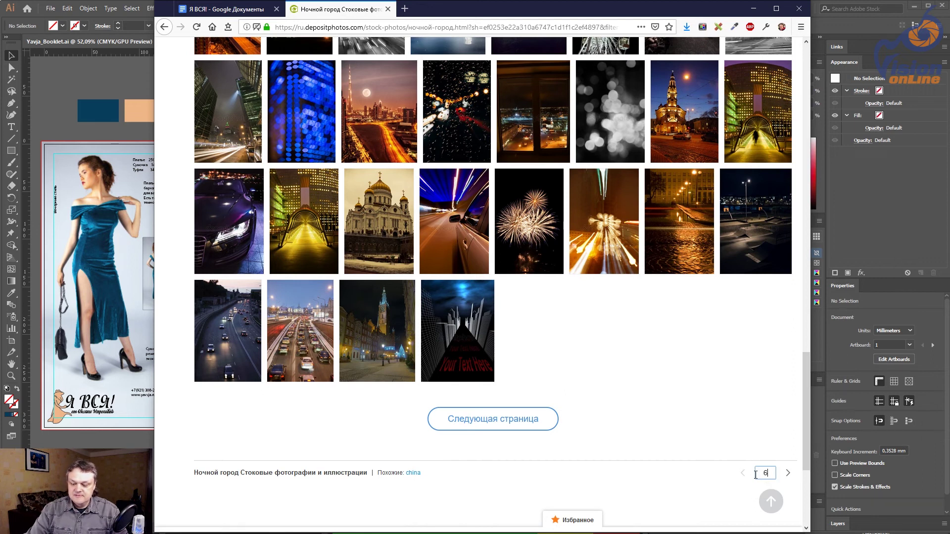
{"action": "key", "text": "Return"}
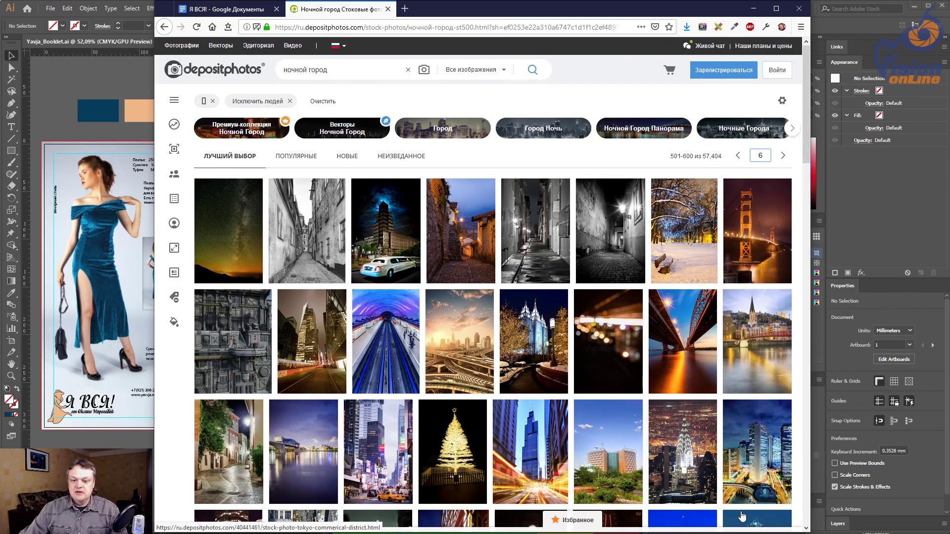
{"action": "scroll", "coordinate": [604, 373], "scroll_direction": "down", "scroll_amount": 1}
{"action": "scroll", "coordinate": [603, 368], "scroll_direction": "down", "scroll_amount": 2}
{"action": "scroll", "coordinate": [603, 364], "scroll_direction": "down", "scroll_amount": 3}
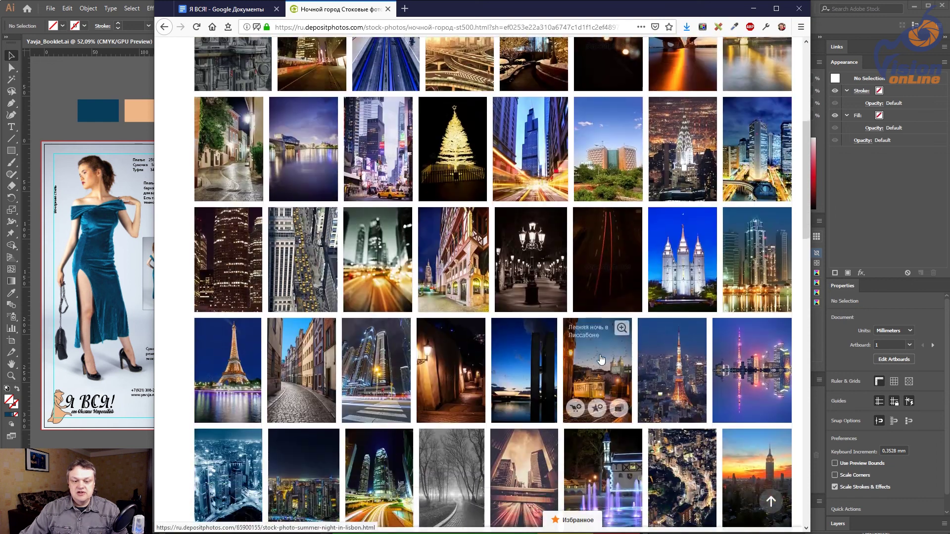
{"action": "scroll", "coordinate": [601, 359], "scroll_direction": "down", "scroll_amount": 3}
{"action": "scroll", "coordinate": [601, 358], "scroll_direction": "down", "scroll_amount": 3}
{"action": "scroll", "coordinate": [601, 359], "scroll_direction": "down", "scroll_amount": 2}
{"action": "scroll", "coordinate": [601, 359], "scroll_direction": "down", "scroll_amount": 1}
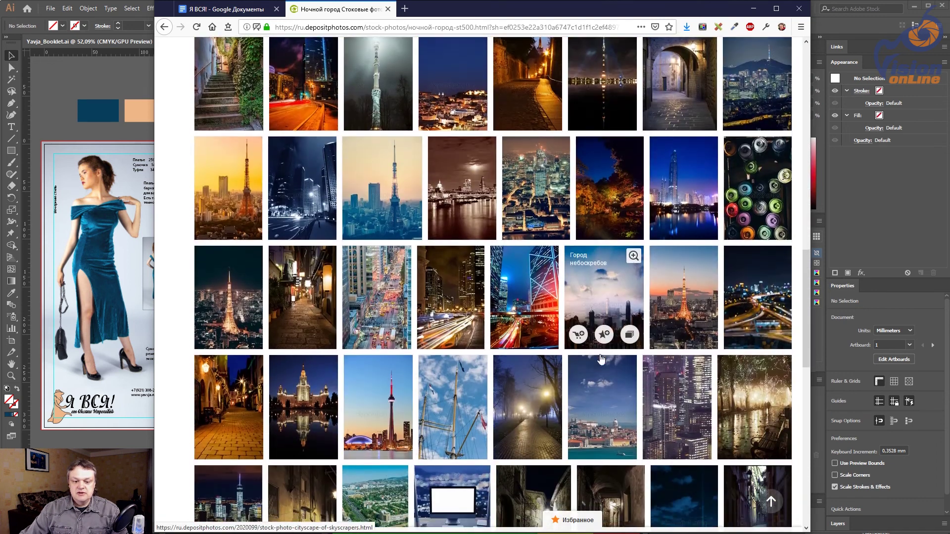
{"action": "scroll", "coordinate": [601, 358], "scroll_direction": "down", "scroll_amount": 3}
{"action": "scroll", "coordinate": [601, 358], "scroll_direction": "down", "scroll_amount": 3}
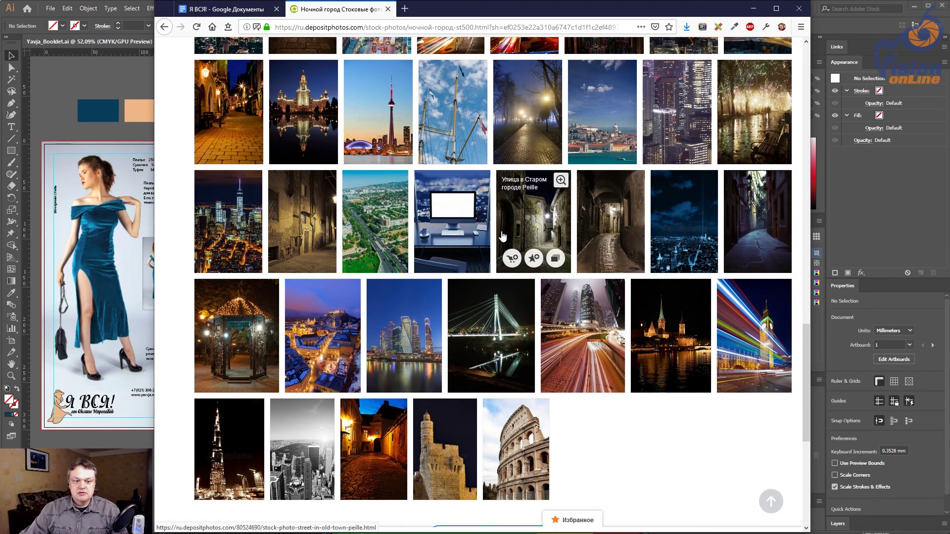
{"action": "scroll", "coordinate": [502, 236], "scroll_direction": "up", "scroll_amount": 2}
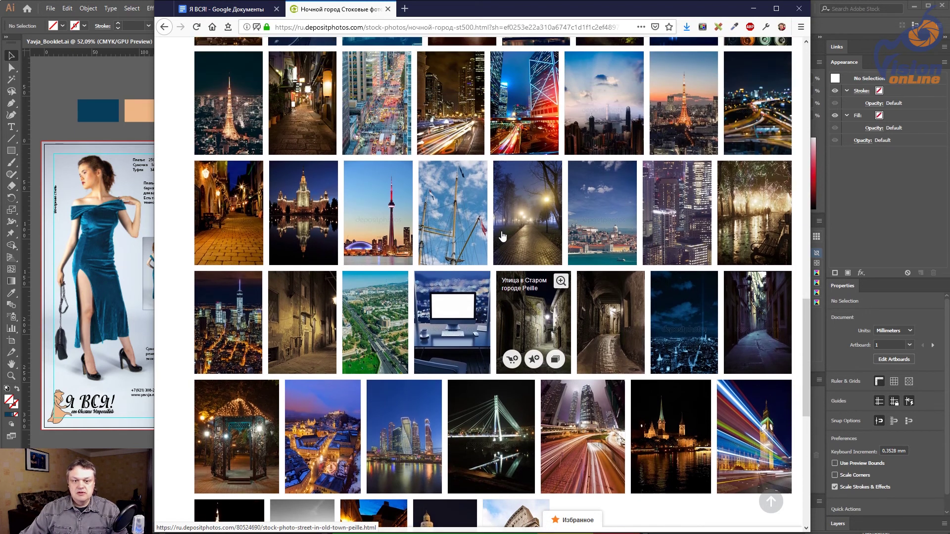
{"action": "scroll", "coordinate": [502, 237], "scroll_direction": "up", "scroll_amount": 2}
{"action": "scroll", "coordinate": [502, 237], "scroll_direction": "up", "scroll_amount": 1}
{"action": "scroll", "coordinate": [502, 235], "scroll_direction": "up", "scroll_amount": 2}
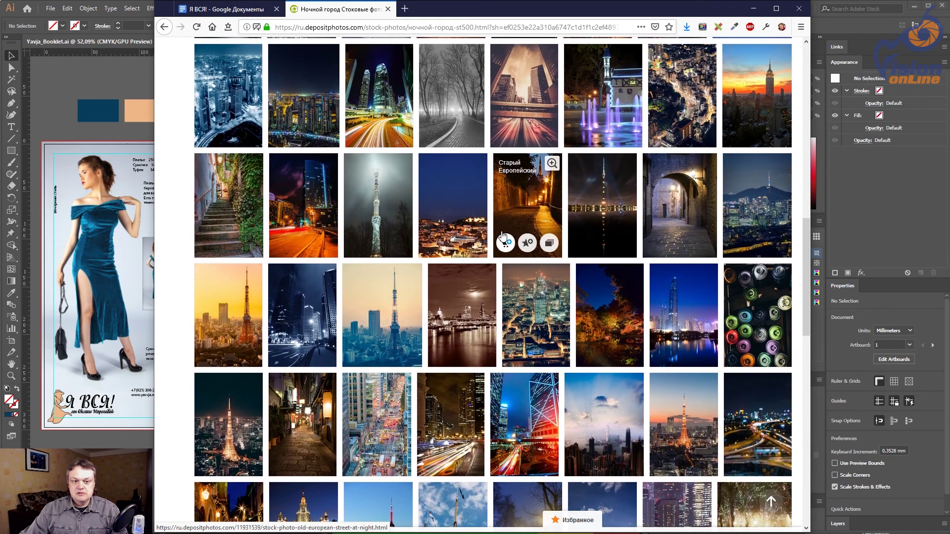
{"action": "scroll", "coordinate": [502, 234], "scroll_direction": "up", "scroll_amount": 1}
{"action": "scroll", "coordinate": [502, 235], "scroll_direction": "up", "scroll_amount": 1}
{"action": "scroll", "coordinate": [503, 235], "scroll_direction": "up", "scroll_amount": 2}
{"action": "scroll", "coordinate": [502, 235], "scroll_direction": "up", "scroll_amount": 1}
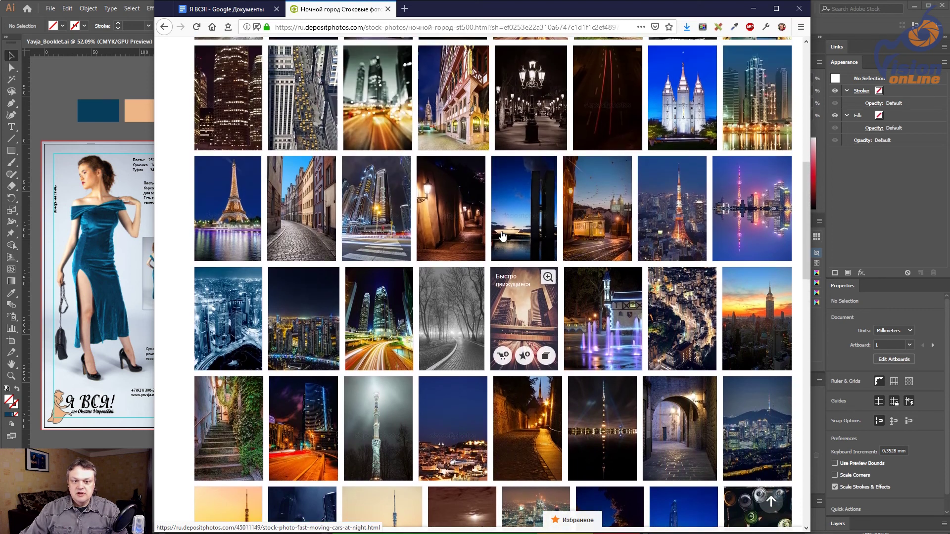
{"action": "scroll", "coordinate": [502, 236], "scroll_direction": "up", "scroll_amount": 2}
{"action": "scroll", "coordinate": [502, 237], "scroll_direction": "up", "scroll_amount": 1}
{"action": "scroll", "coordinate": [502, 236], "scroll_direction": "up", "scroll_amount": 1}
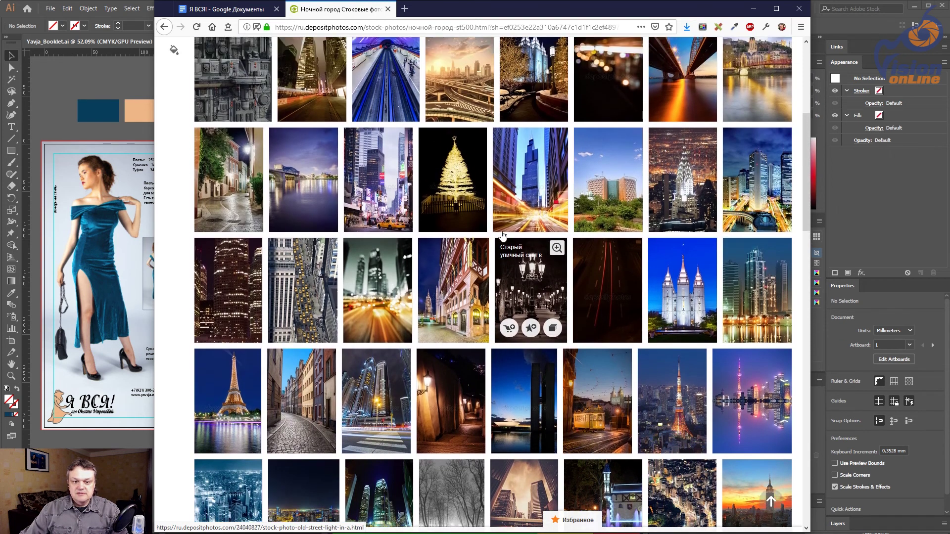
{"action": "scroll", "coordinate": [502, 236], "scroll_direction": "up", "scroll_amount": 1}
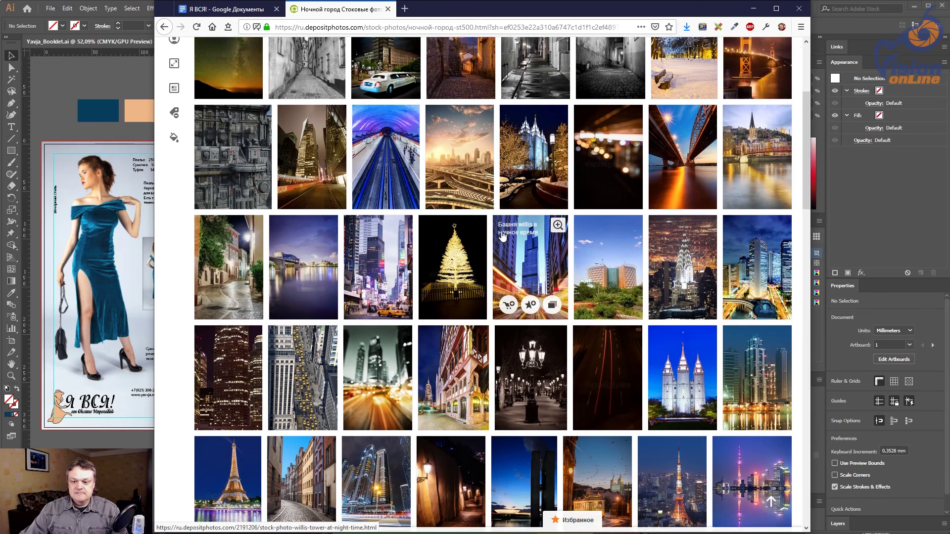
{"action": "scroll", "coordinate": [502, 234], "scroll_direction": "up", "scroll_amount": 2}
{"action": "scroll", "coordinate": [502, 236], "scroll_direction": "up", "scroll_amount": 1}
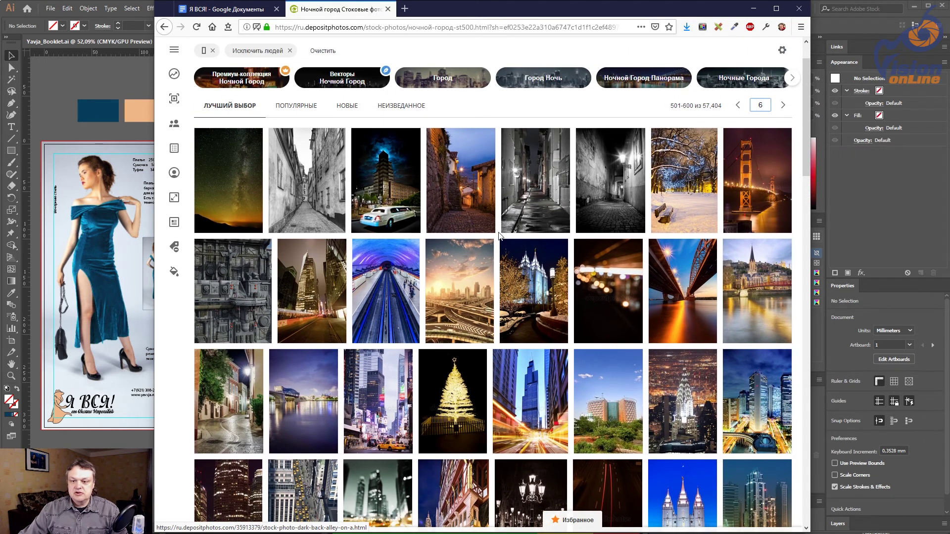
{"action": "scroll", "coordinate": [493, 243], "scroll_direction": "down", "scroll_amount": 2}
{"action": "scroll", "coordinate": [494, 243], "scroll_direction": "down", "scroll_amount": 1}
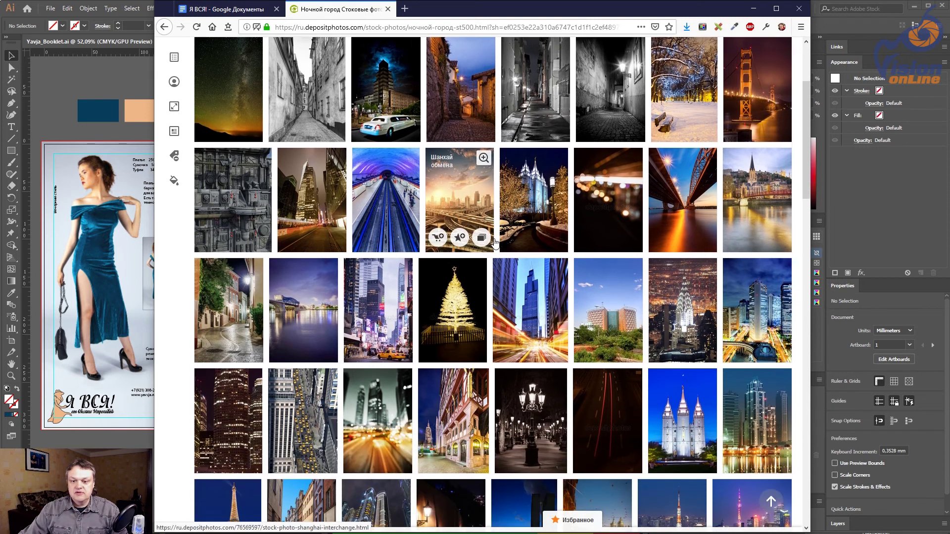
{"action": "scroll", "coordinate": [494, 242], "scroll_direction": "down", "scroll_amount": 1}
{"action": "scroll", "coordinate": [494, 243], "scroll_direction": "down", "scroll_amount": 2}
{"action": "scroll", "coordinate": [494, 242], "scroll_direction": "down", "scroll_amount": 1}
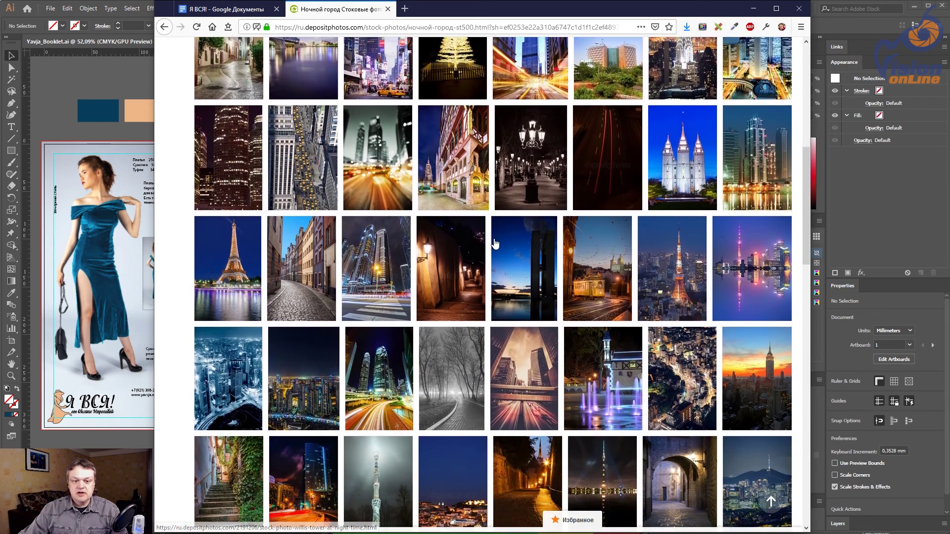
{"action": "scroll", "coordinate": [494, 242], "scroll_direction": "down", "scroll_amount": 1}
{"action": "scroll", "coordinate": [495, 242], "scroll_direction": "down", "scroll_amount": 1}
{"action": "scroll", "coordinate": [495, 243], "scroll_direction": "down", "scroll_amount": 1}
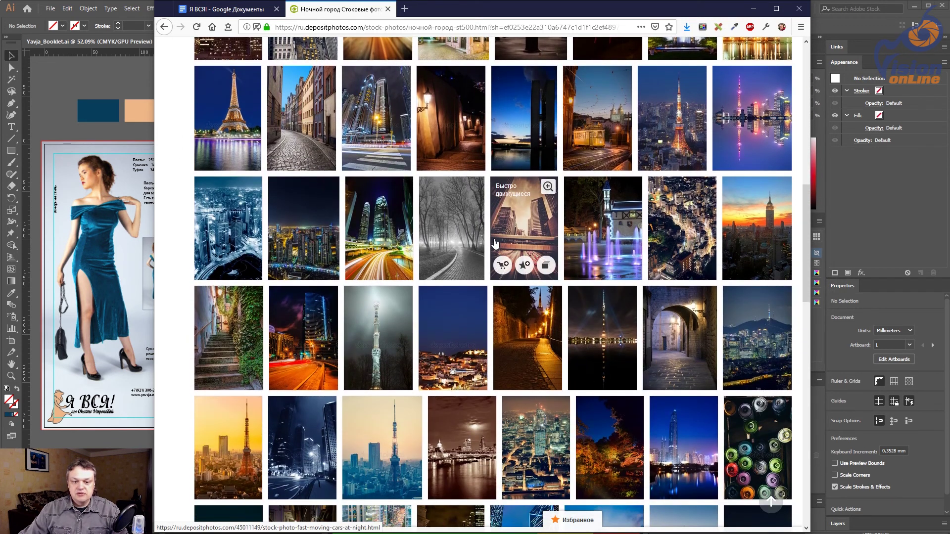
{"action": "scroll", "coordinate": [495, 243], "scroll_direction": "down", "scroll_amount": 2}
{"action": "scroll", "coordinate": [494, 243], "scroll_direction": "down", "scroll_amount": 1}
{"action": "scroll", "coordinate": [495, 243], "scroll_direction": "down", "scroll_amount": 2}
{"action": "scroll", "coordinate": [494, 244], "scroll_direction": "down", "scroll_amount": 3}
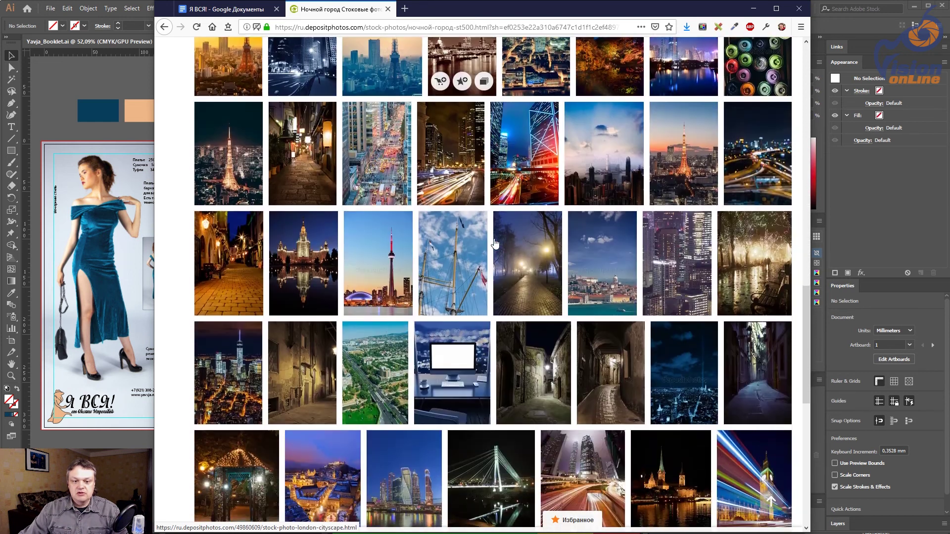
{"action": "scroll", "coordinate": [495, 243], "scroll_direction": "down", "scroll_amount": 1}
{"action": "scroll", "coordinate": [495, 243], "scroll_direction": "down", "scroll_amount": 2}
{"action": "scroll", "coordinate": [495, 242], "scroll_direction": "down", "scroll_amount": 1}
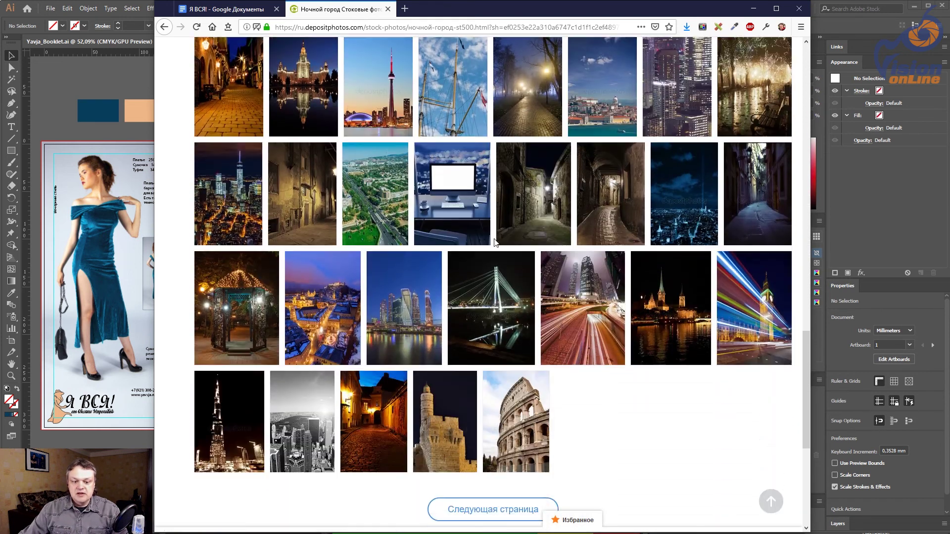
{"action": "scroll", "coordinate": [494, 242], "scroll_direction": "down", "scroll_amount": 1}
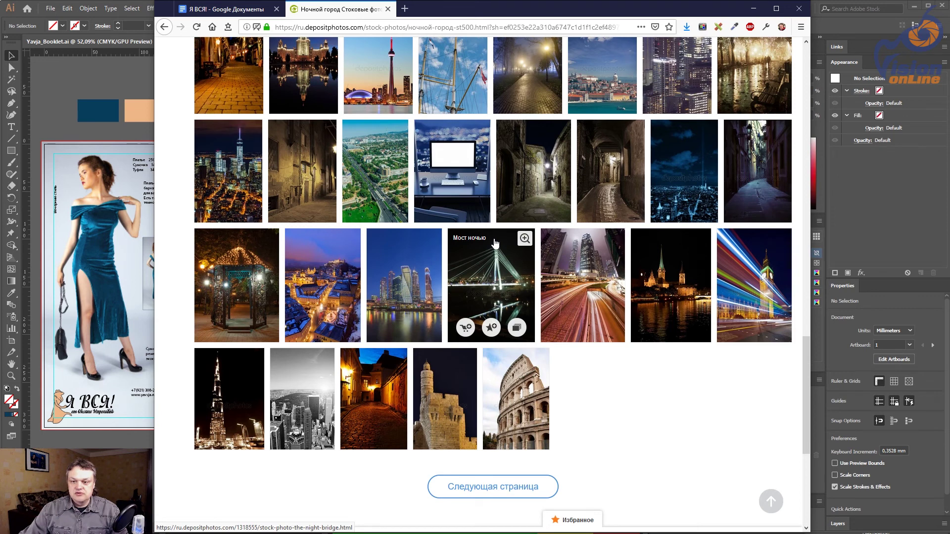
{"action": "scroll", "coordinate": [494, 242], "scroll_direction": "up", "scroll_amount": 1}
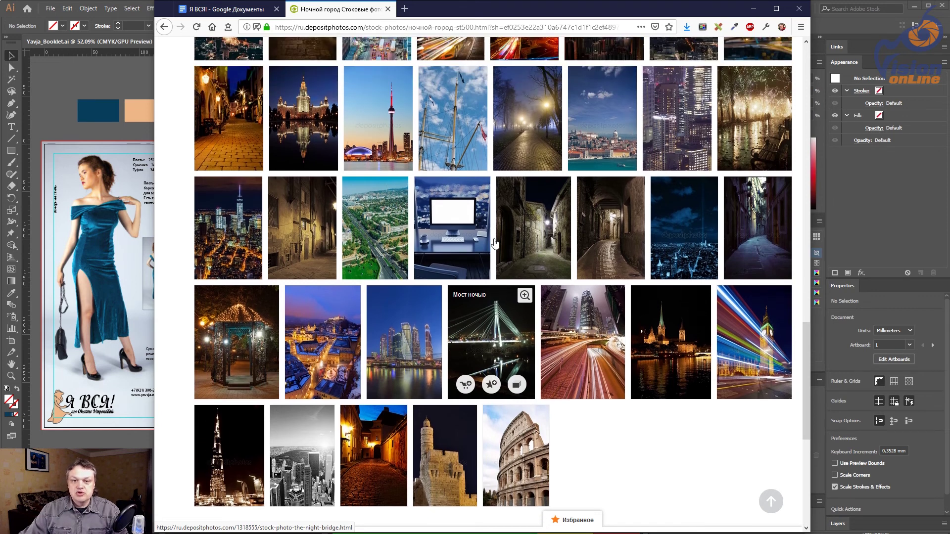
{"action": "scroll", "coordinate": [494, 242], "scroll_direction": "up", "scroll_amount": 2}
{"action": "scroll", "coordinate": [494, 242], "scroll_direction": "up", "scroll_amount": 1}
{"action": "scroll", "coordinate": [494, 243], "scroll_direction": "up", "scroll_amount": 1}
{"action": "scroll", "coordinate": [495, 243], "scroll_direction": "up", "scroll_amount": 4}
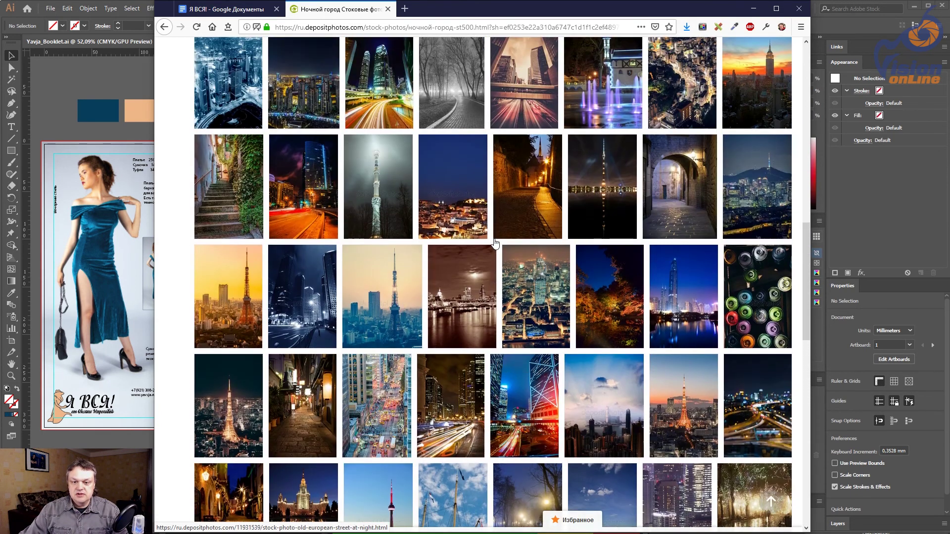
{"action": "scroll", "coordinate": [495, 243], "scroll_direction": "up", "scroll_amount": 4}
{"action": "scroll", "coordinate": [495, 243], "scroll_direction": "up", "scroll_amount": 2}
{"action": "scroll", "coordinate": [494, 243], "scroll_direction": "up", "scroll_amount": 4}
{"action": "scroll", "coordinate": [495, 243], "scroll_direction": "up", "scroll_amount": 3}
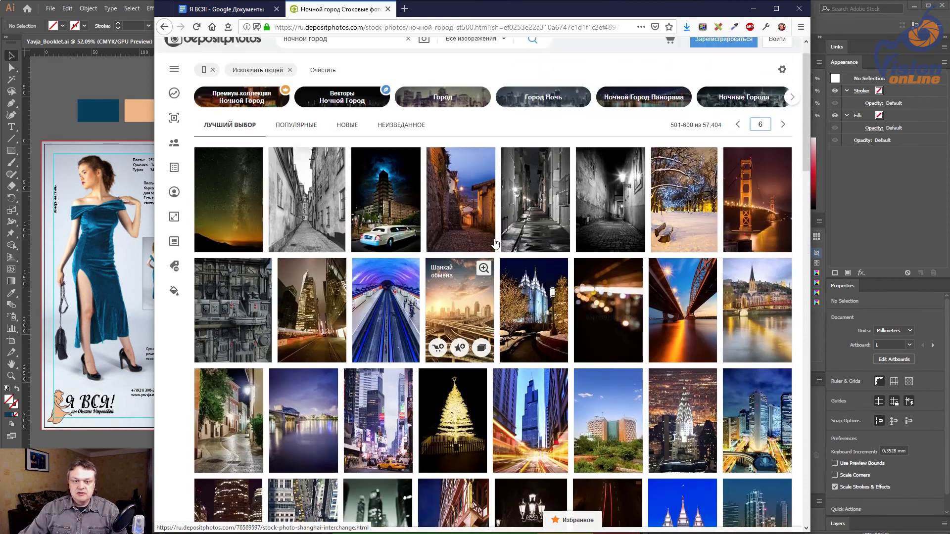
{"action": "left_click", "coordinate": [342, 70]}
Step: Search for 'узкая улочка в Барселоне' and preview the lamp-lit arched alley photo
{"action": "key", "text": "ctrl+a"}
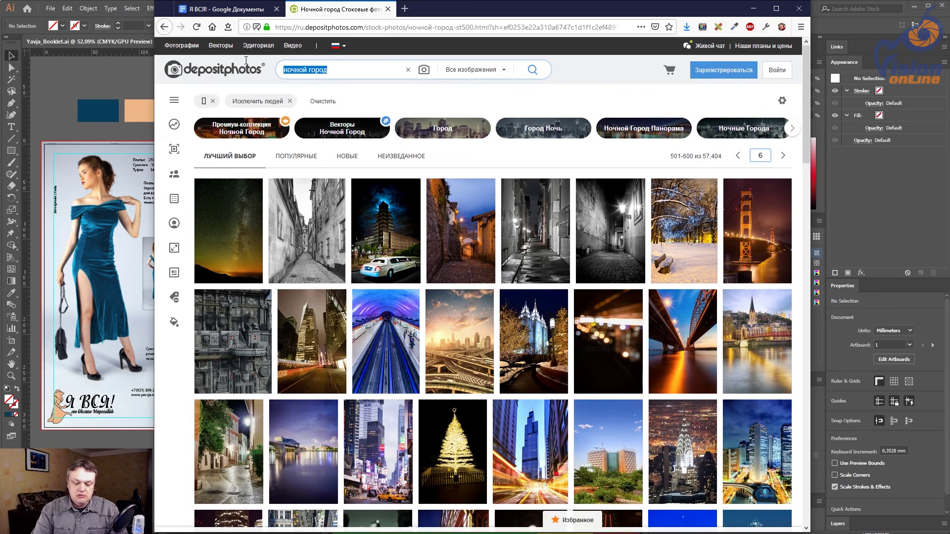
{"action": "type", "text": "узкая"}
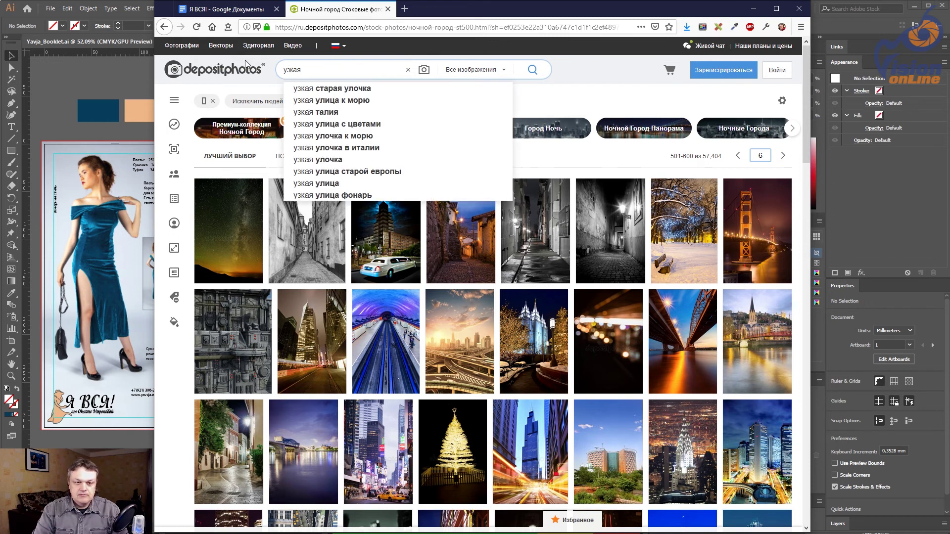
{"action": "type", "text": " улоч"}
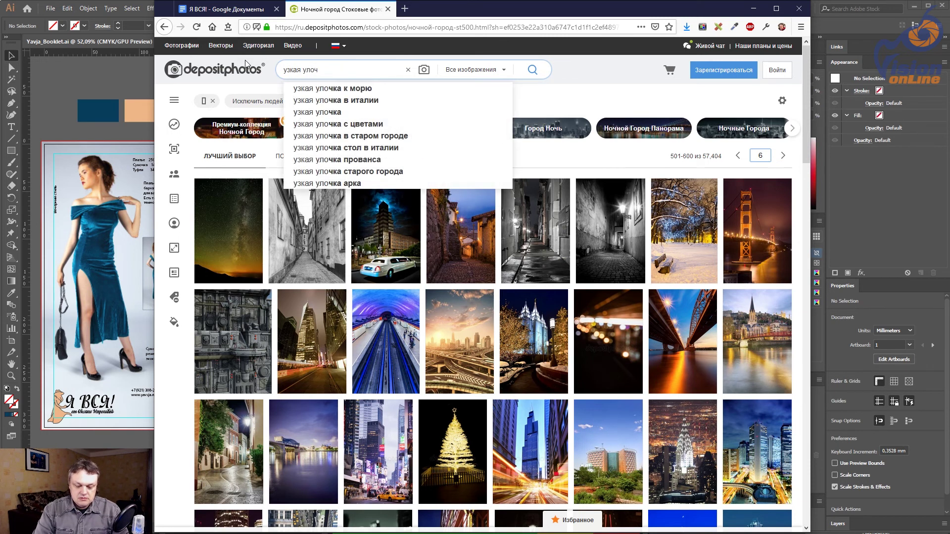
{"action": "type", "text": "ка в"}
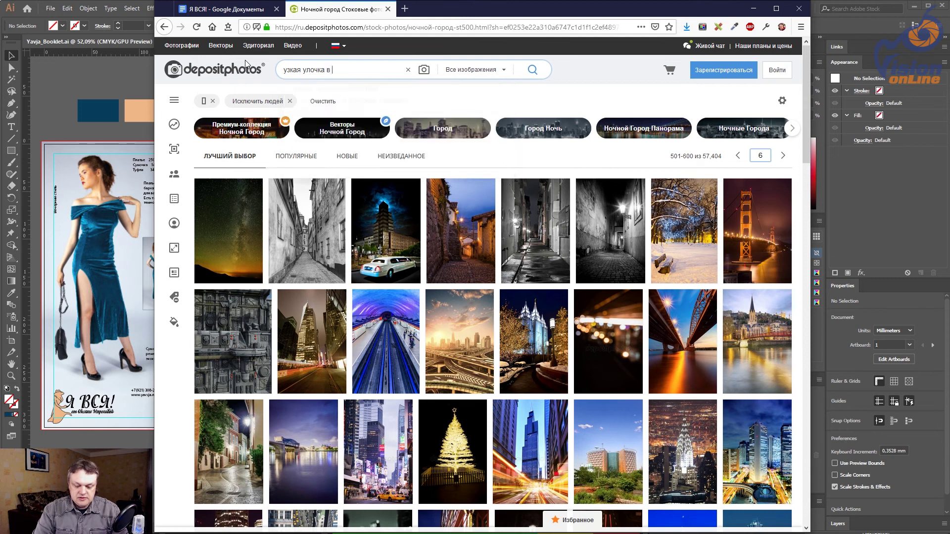
{"action": "type", "text": " Барселоне"}
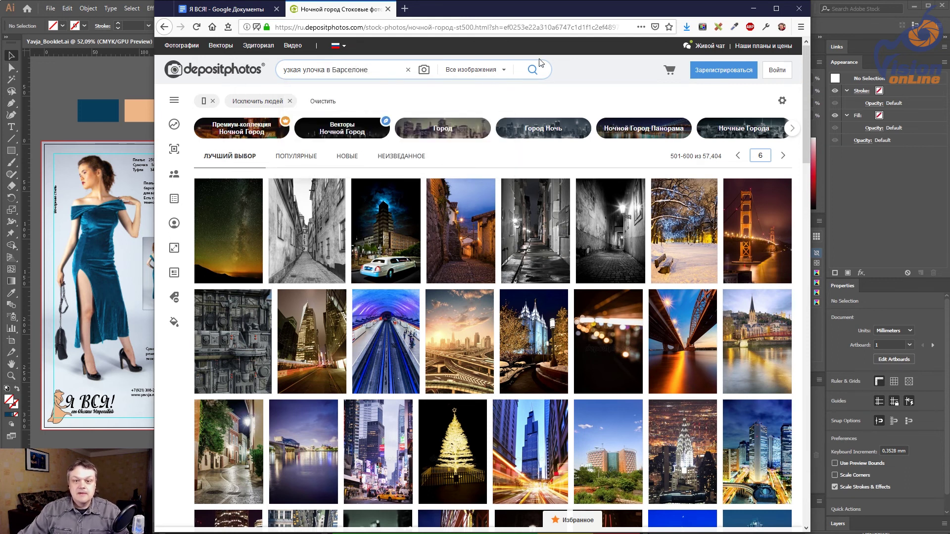
{"action": "left_click", "coordinate": [532, 72]}
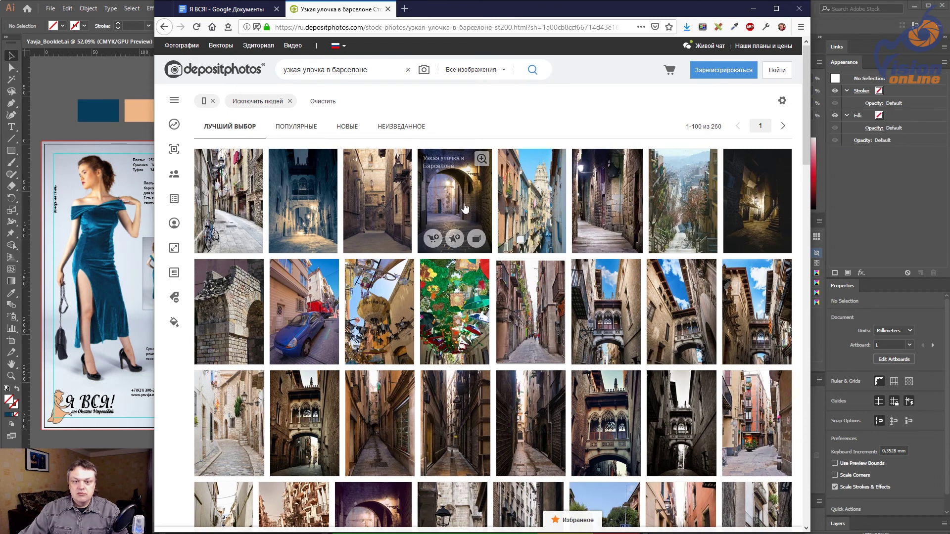
{"action": "left_click", "coordinate": [478, 160]}
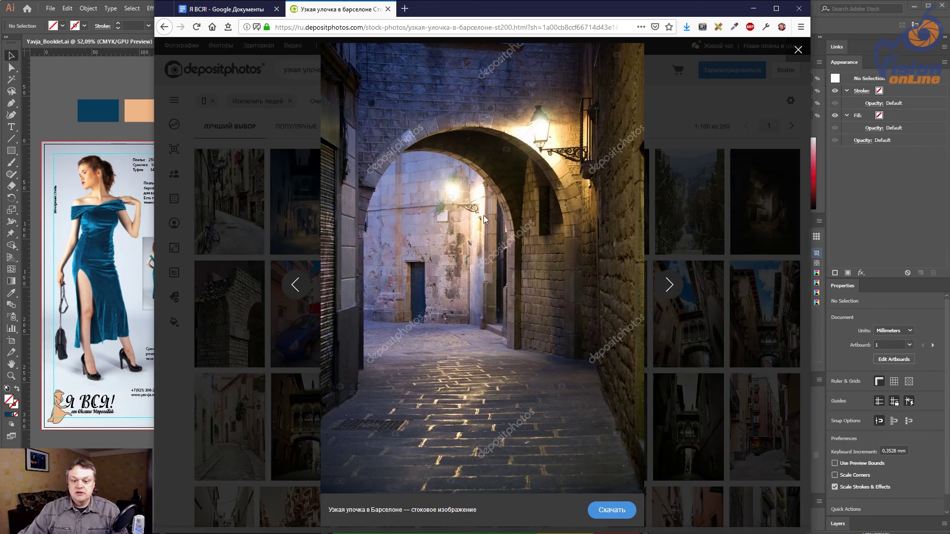
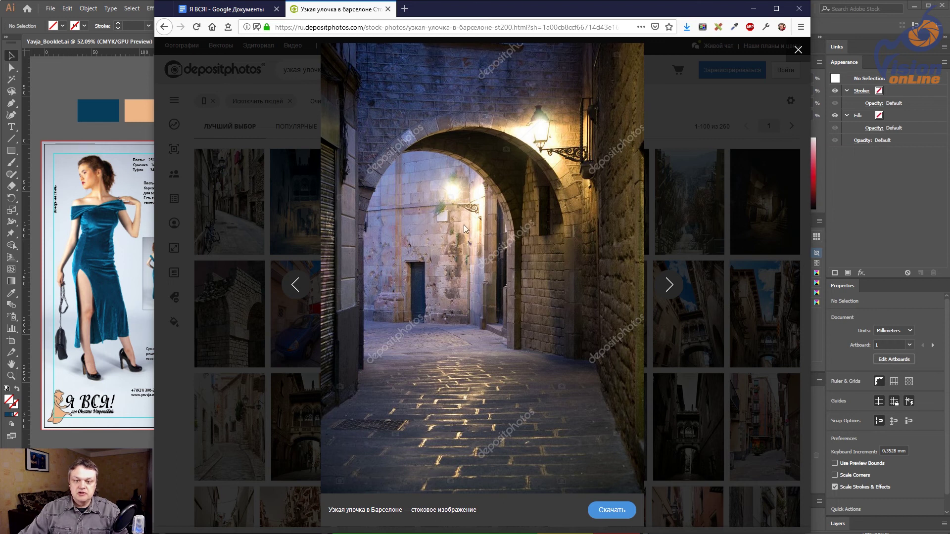
Step: Save the narrow Barcelona street photo as a JPEG into Booklet, close the lightbox, and minimize the browser
{"action": "right_click", "coordinate": [455, 205]}
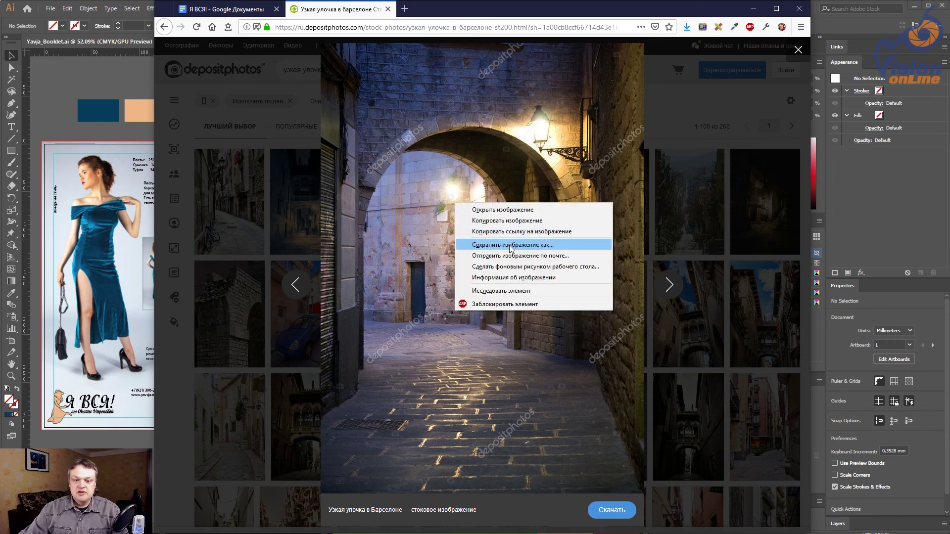
{"action": "left_click", "coordinate": [492, 244]}
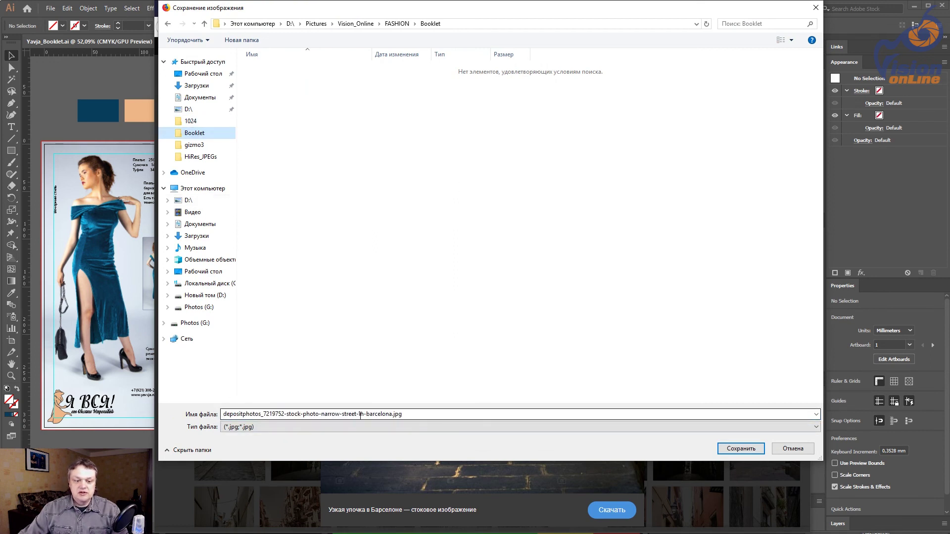
{"action": "left_click", "coordinate": [391, 415]}
{"action": "left_click", "coordinate": [255, 414]}
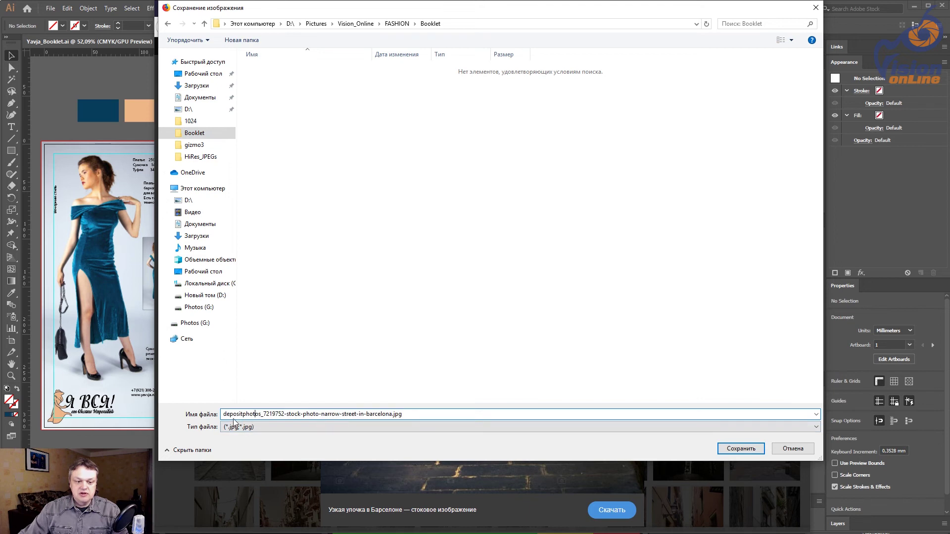
{"action": "left_click_drag", "start_coordinate": [382, 414], "coordinate": [222, 415]}
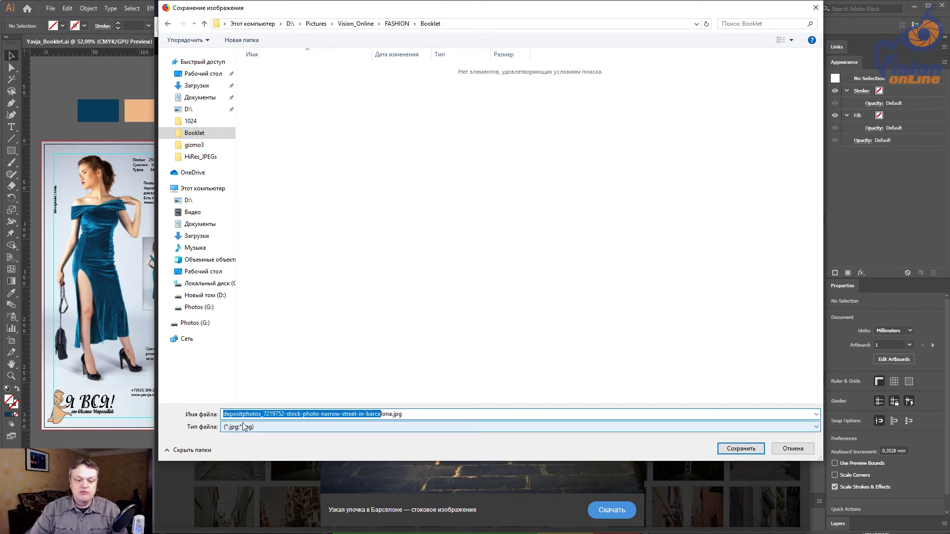
{"action": "left_click", "coordinate": [313, 415]}
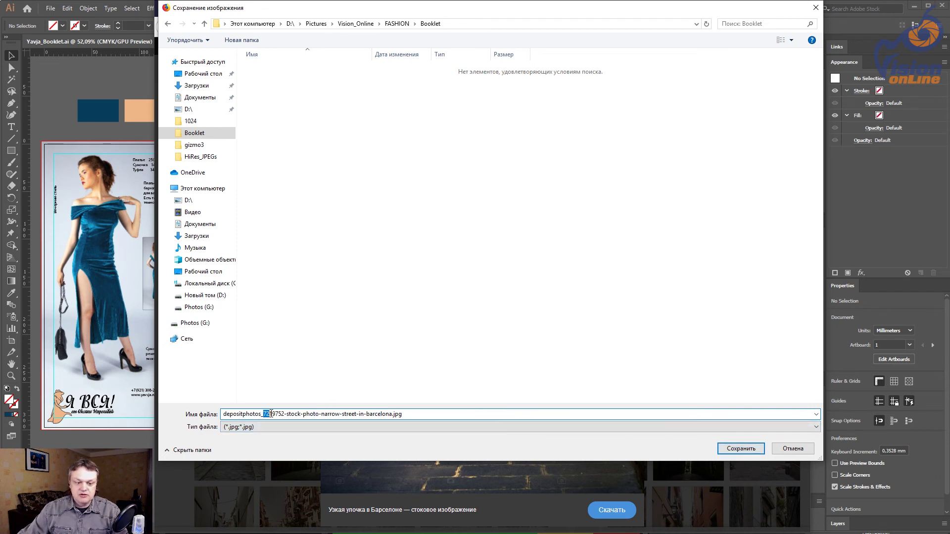
{"action": "left_click_drag", "start_coordinate": [271, 414], "coordinate": [282, 415]}
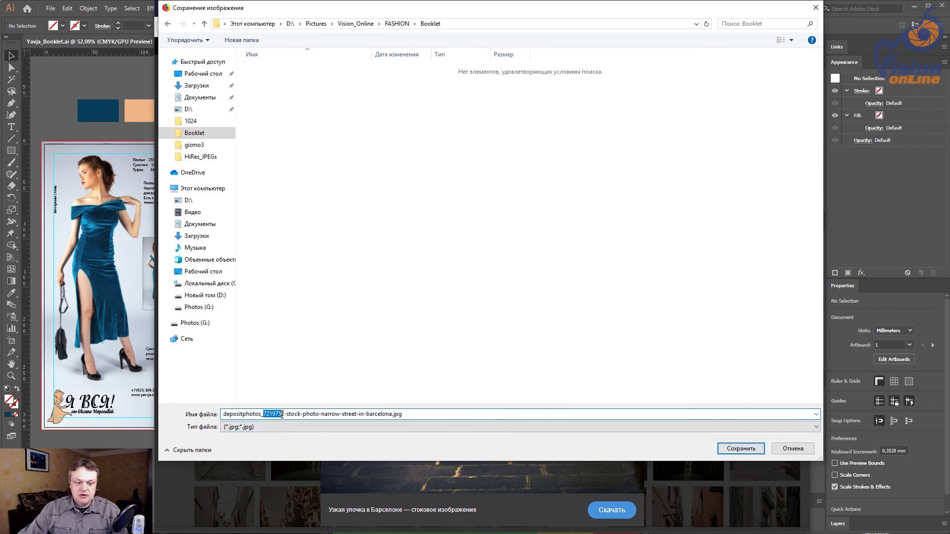
{"action": "left_click", "coordinate": [753, 449]}
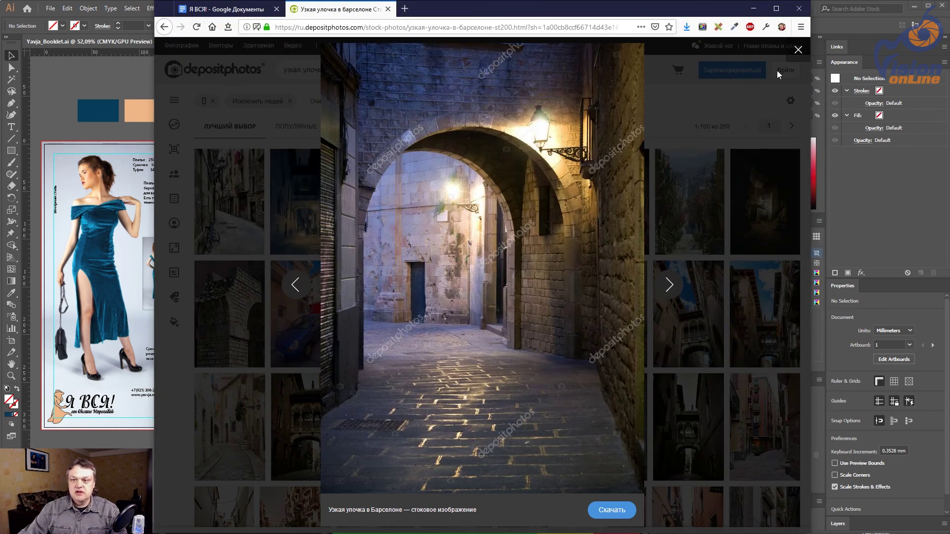
{"action": "left_click", "coordinate": [798, 49]}
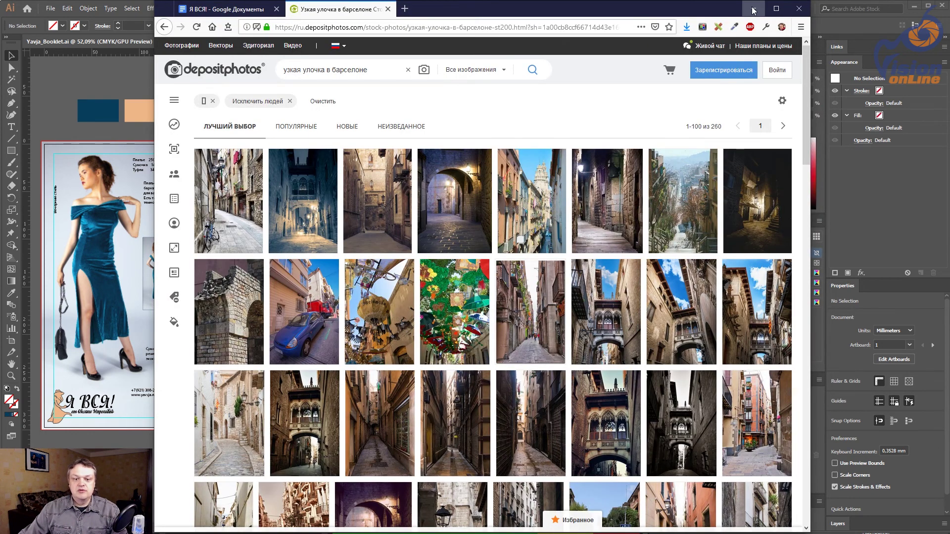
{"action": "left_click", "coordinate": [753, 10]}
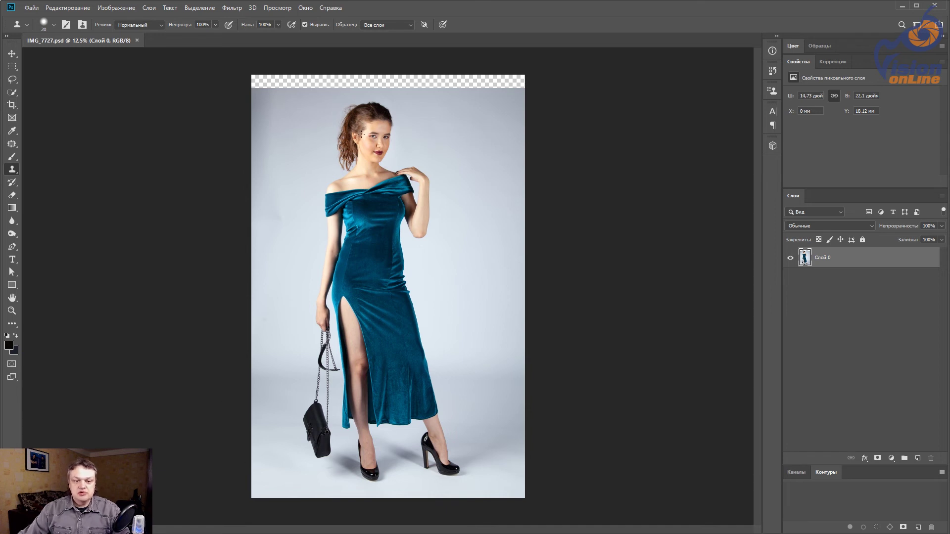
Step: Select the model figure with the Quick Selection tool
{"action": "key", "text": "w"}
{"action": "scroll", "coordinate": [356, 185], "scroll_direction": "up", "scroll_amount": 5}
{"action": "scroll", "coordinate": [322, 322], "scroll_direction": "down", "scroll_amount": 3}
{"action": "scroll", "coordinate": [392, 313], "scroll_direction": "down", "scroll_amount": 5}
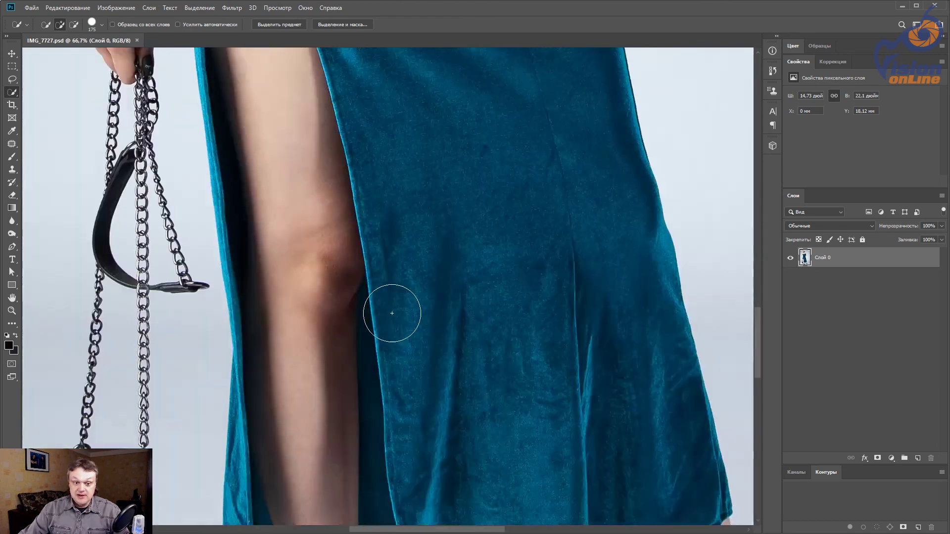
{"action": "left_click_drag", "start_coordinate": [392, 313], "coordinate": [425, 259]}
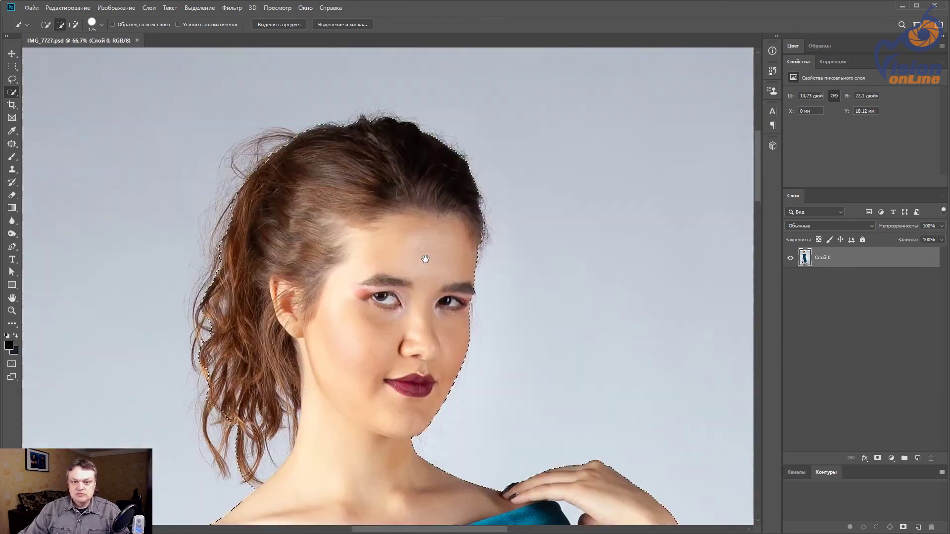
{"action": "scroll", "coordinate": [425, 258], "scroll_direction": "up", "scroll_amount": 1}
{"action": "scroll", "coordinate": [425, 259], "scroll_direction": "down", "scroll_amount": 3}
{"action": "scroll", "coordinate": [347, 247], "scroll_direction": "down", "scroll_amount": 3}
{"action": "scroll", "coordinate": [284, 238], "scroll_direction": "down", "scroll_amount": 5}
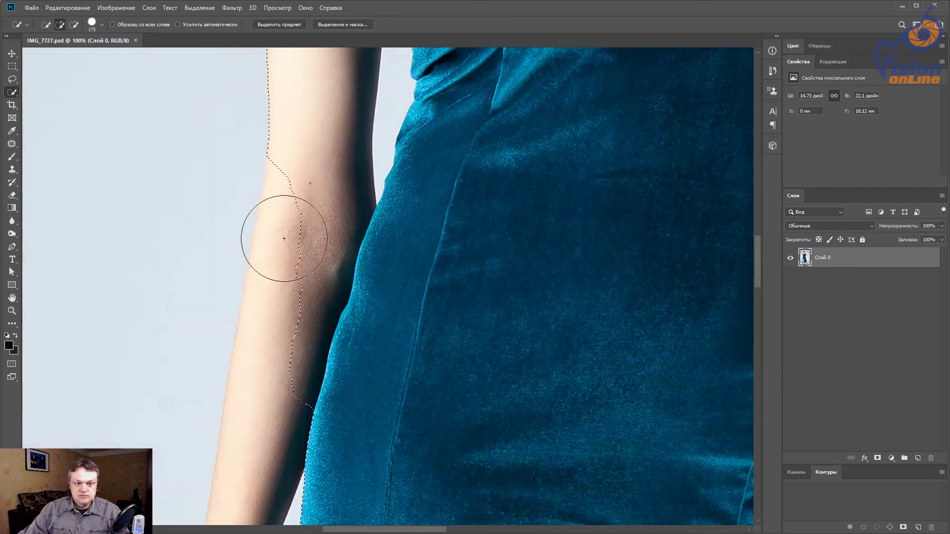
{"action": "scroll", "coordinate": [280, 349], "scroll_direction": "right", "scroll_amount": 5}
{"action": "scroll", "coordinate": [426, 378], "scroll_direction": "up", "scroll_amount": 10}
Step: Refine the selection in Select and Mask with Smoothing 8 and confirm
{"action": "key", "text": "alt+ctrl+r"}
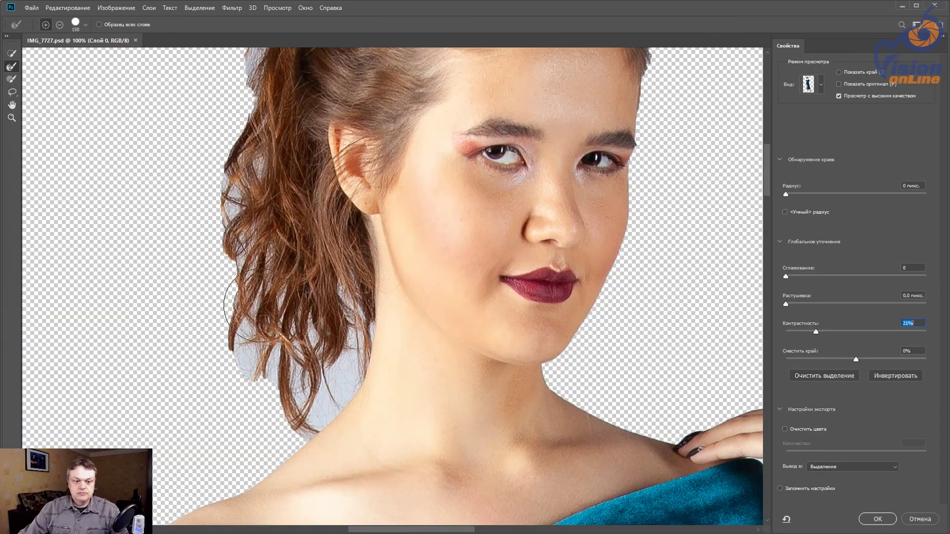
{"action": "scroll", "coordinate": [250, 135], "scroll_direction": "up", "scroll_amount": 5}
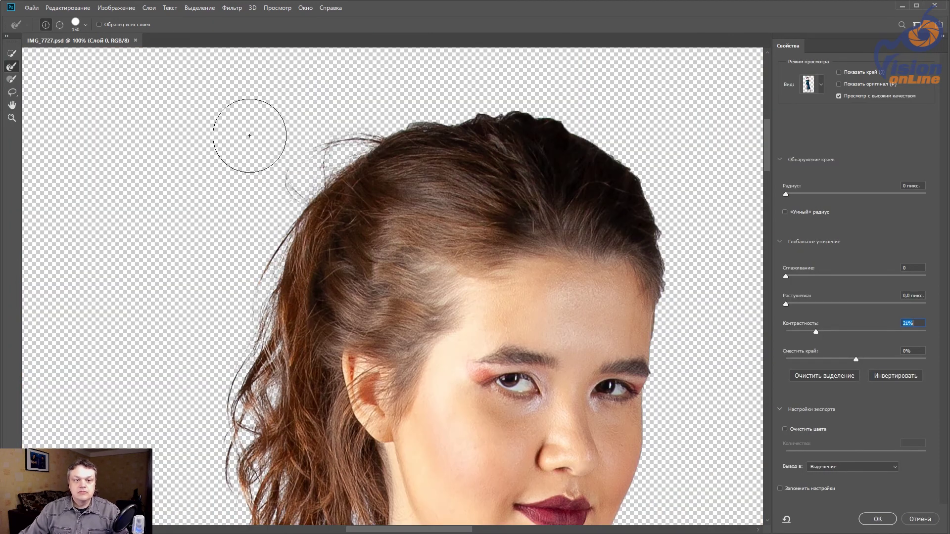
{"action": "scroll", "coordinate": [691, 183], "scroll_direction": "down", "scroll_amount": 5}
{"action": "scroll", "coordinate": [691, 183], "scroll_direction": "right", "scroll_amount": 2}
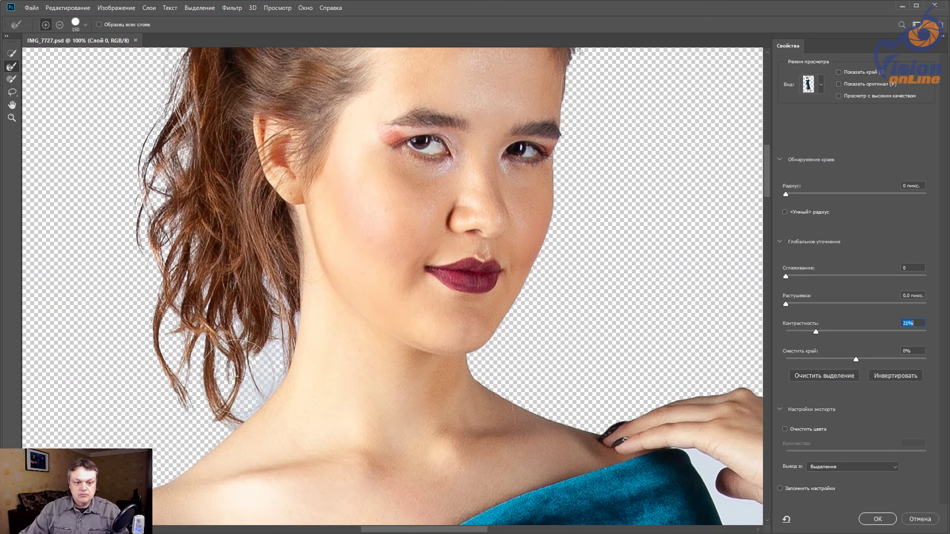
{"action": "scroll", "coordinate": [180, 282], "scroll_direction": "up", "scroll_amount": 4}
{"action": "key", "text": "shift+Tab"}
{"action": "key", "text": "shift+Tab"}
{"action": "type", "text": "8"}
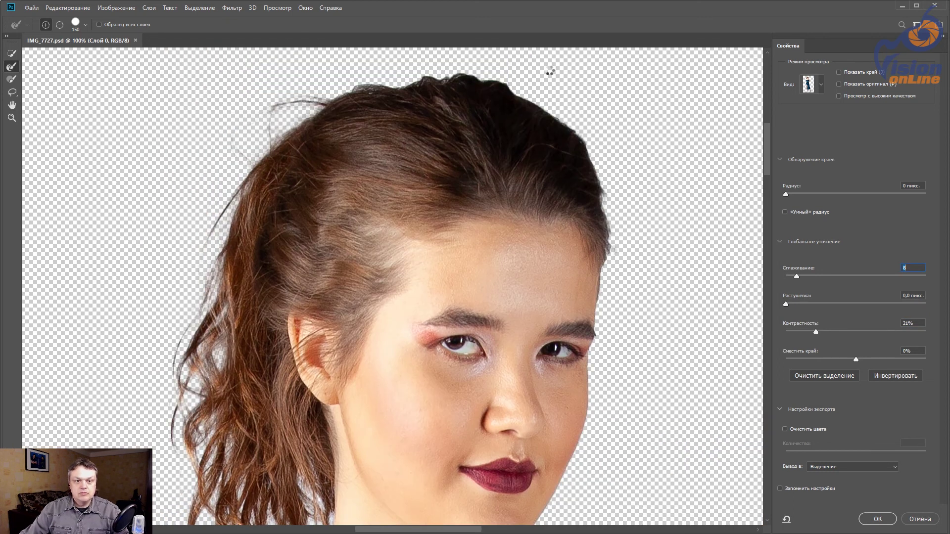
{"action": "scroll", "coordinate": [617, 290], "scroll_direction": "down", "scroll_amount": 5}
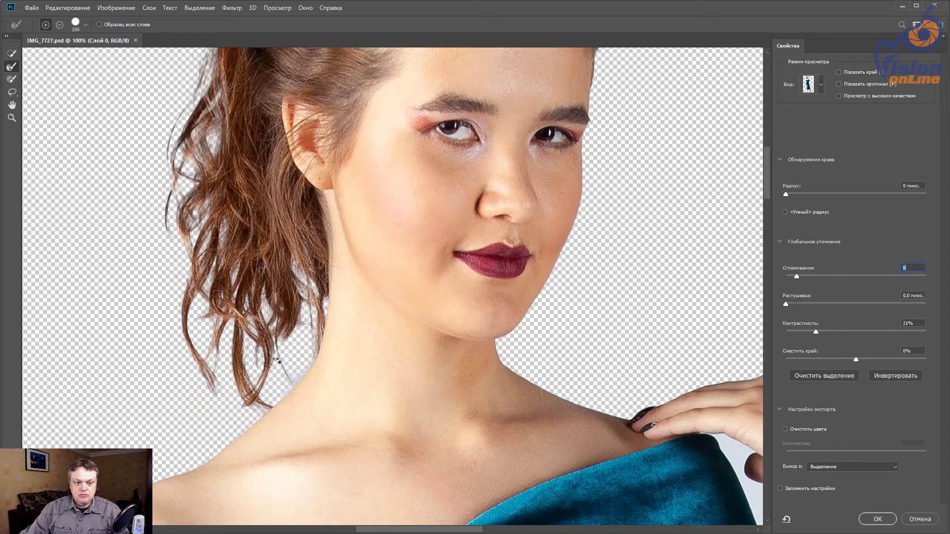
{"action": "scroll", "coordinate": [278, 361], "scroll_direction": "up", "scroll_amount": 2}
{"action": "key", "text": "ctrl+minus"}
{"action": "key", "text": "Return"}
Step: Output the cutout to a new layer and pick the Clone Stamp at brush size 10
{"action": "key", "text": "ctrl+j"}
{"action": "left_click", "coordinate": [790, 279]}
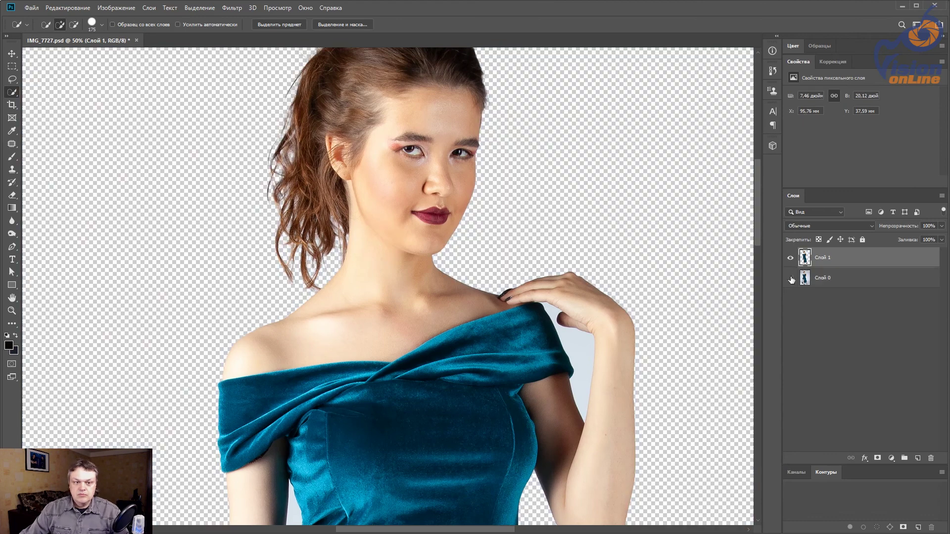
{"action": "scroll", "coordinate": [542, 340], "scroll_direction": "up", "scroll_amount": 2}
{"action": "key", "text": "s"}
{"action": "scroll", "coordinate": [318, 339], "scroll_direction": "up", "scroll_amount": 2}
{"action": "scroll", "coordinate": [269, 282], "scroll_direction": "up", "scroll_amount": 2}
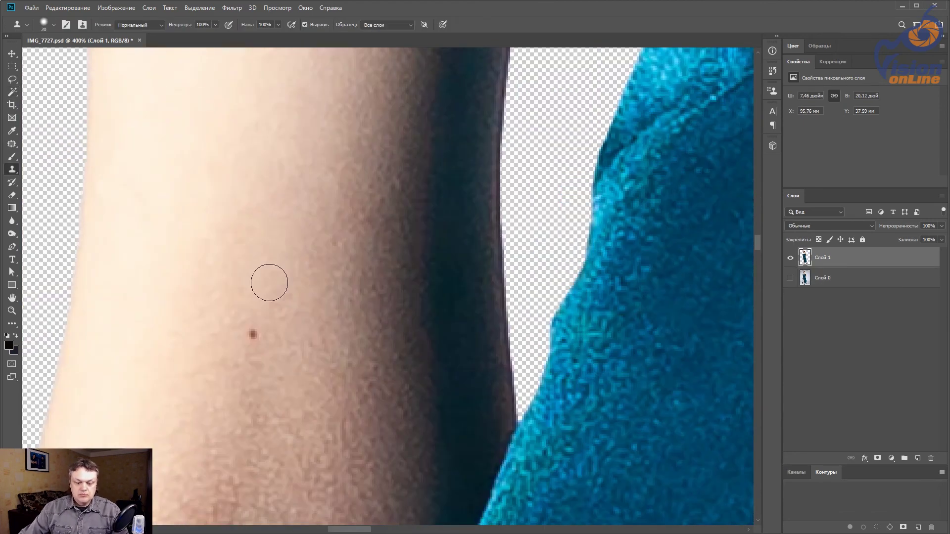
{"action": "key", "text": "bracketleft"}
{"action": "scroll", "coordinate": [447, 352], "scroll_direction": "down", "scroll_amount": 3}
{"action": "scroll", "coordinate": [494, 237], "scroll_direction": "up", "scroll_amount": 2}
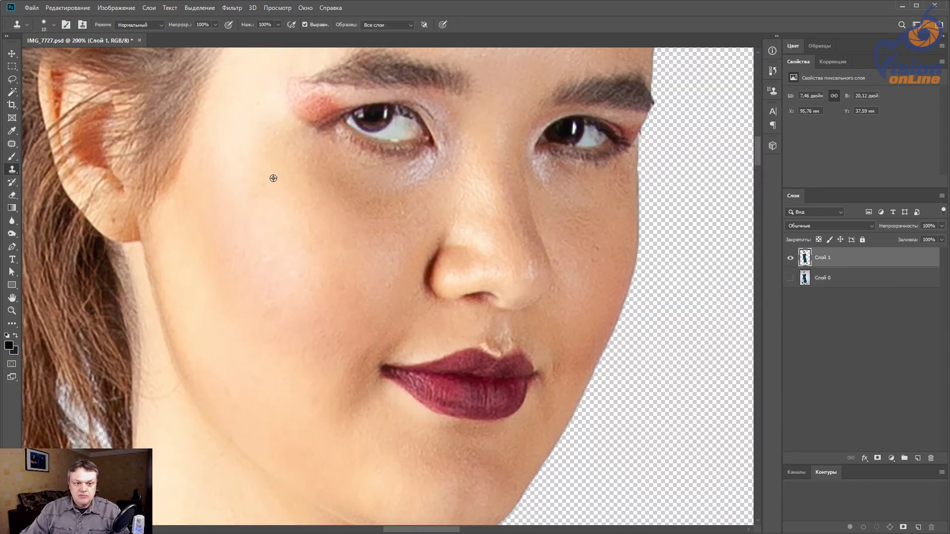
{"action": "scroll", "coordinate": [430, 262], "scroll_direction": "up", "scroll_amount": 3}
{"action": "scroll", "coordinate": [440, 198], "scroll_direction": "down", "scroll_amount": 2}
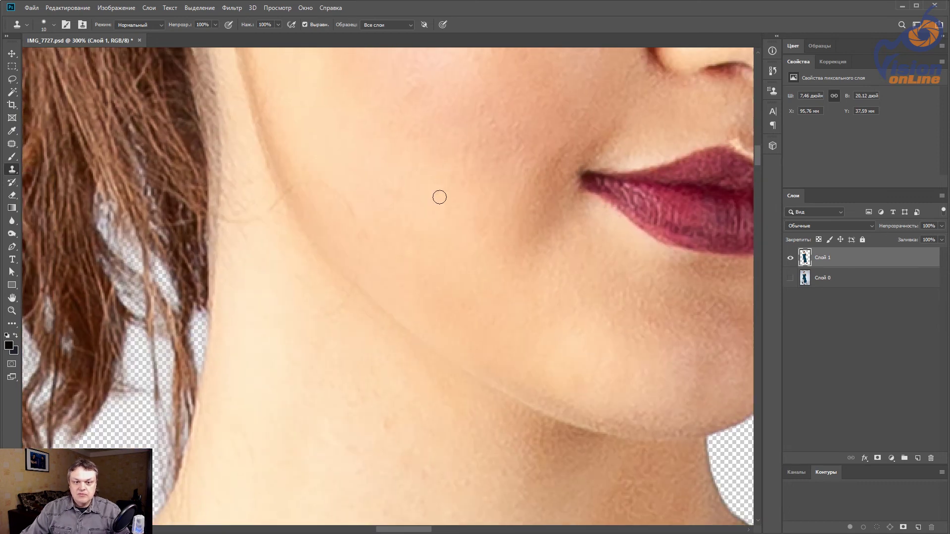
Step: Switch to the Spot Healing Brush, inspect the chin and lips, then fit the figure on screen
{"action": "right_click", "coordinate": [12, 169]}
{"action": "right_click", "coordinate": [12, 143]}
{"action": "left_click", "coordinate": [60, 153]}
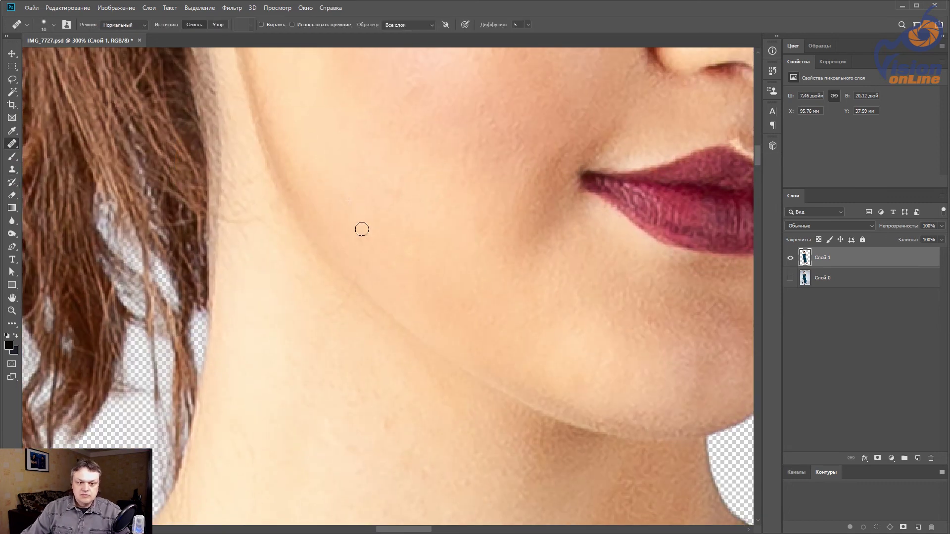
{"action": "scroll", "coordinate": [317, 425], "scroll_direction": "down", "scroll_amount": 3}
{"action": "left_click_drag", "start_coordinate": [446, 49], "coordinate": [377, 182]}
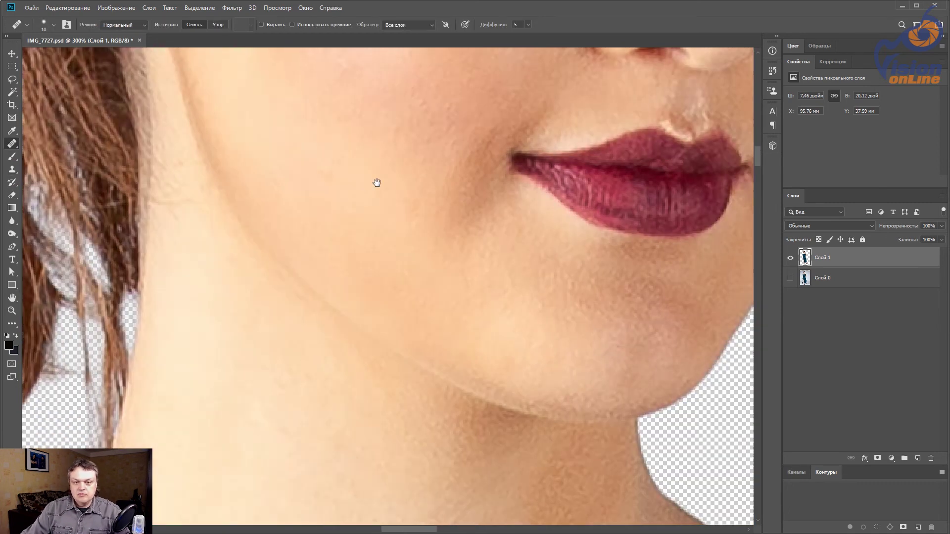
{"action": "scroll", "coordinate": [377, 183], "scroll_direction": "up", "scroll_amount": 10}
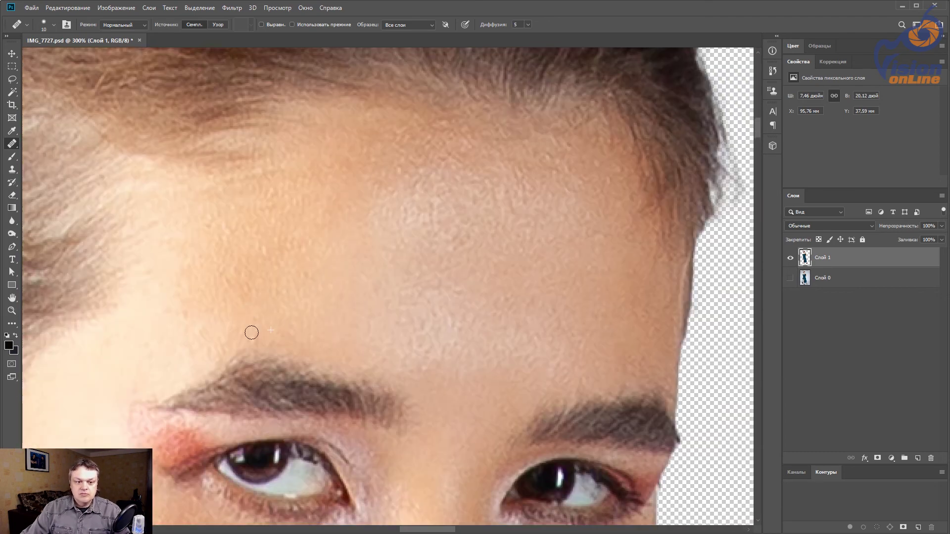
{"action": "scroll", "coordinate": [413, 180], "scroll_direction": "down", "scroll_amount": 5}
{"action": "scroll", "coordinate": [405, 276], "scroll_direction": "down", "scroll_amount": 3}
{"action": "scroll", "coordinate": [375, 225], "scroll_direction": "up", "scroll_amount": 2}
{"action": "scroll", "coordinate": [394, 177], "scroll_direction": "up", "scroll_amount": 4}
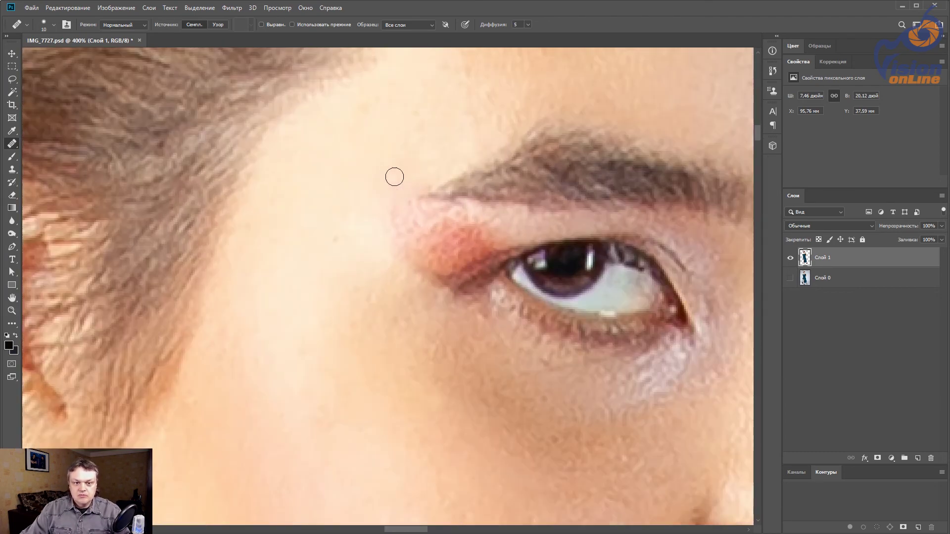
{"action": "scroll", "coordinate": [371, 193], "scroll_direction": "down", "scroll_amount": 3}
{"action": "key", "text": "ctrl+0"}
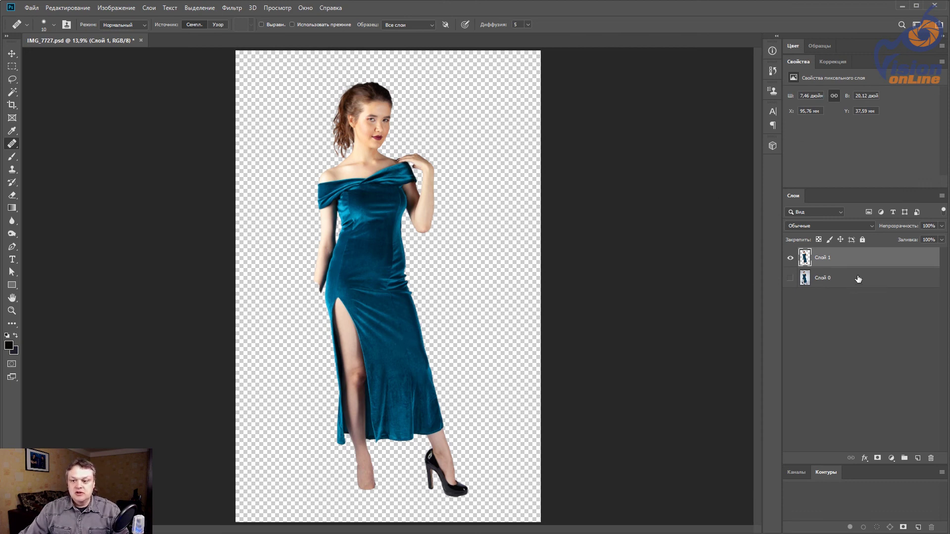
Step: Hide the original Слой 0 layer, save IMG_7727.psd, and browse to the Booklet folder
{"action": "left_click", "coordinate": [791, 278]}
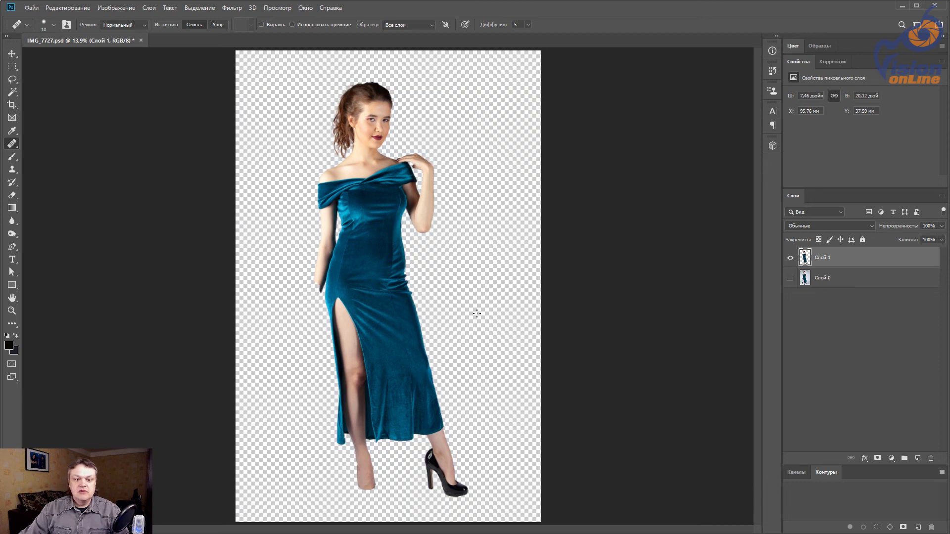
{"action": "left_click", "coordinate": [791, 277]}
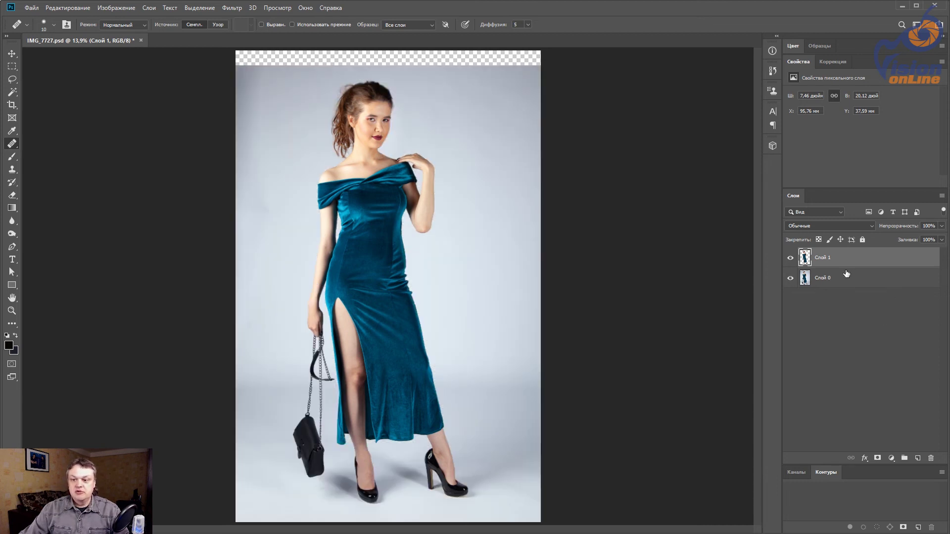
{"action": "left_click", "coordinate": [790, 278]}
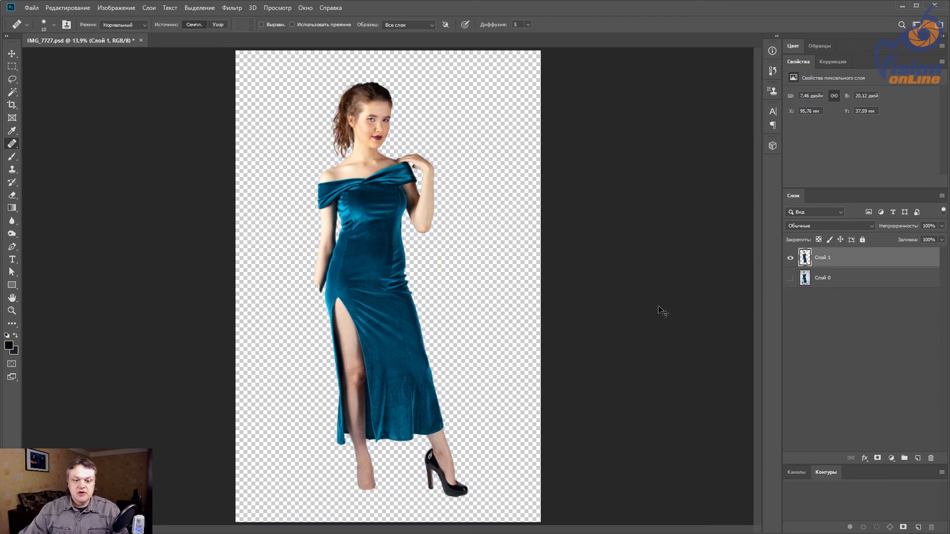
{"action": "key", "text": "ctrl+s"}
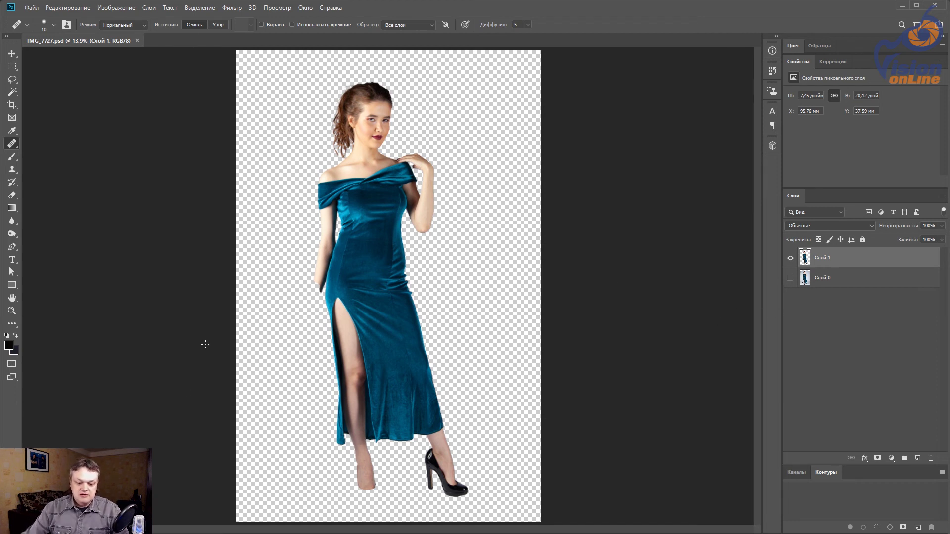
{"action": "key", "text": "ctrl+o"}
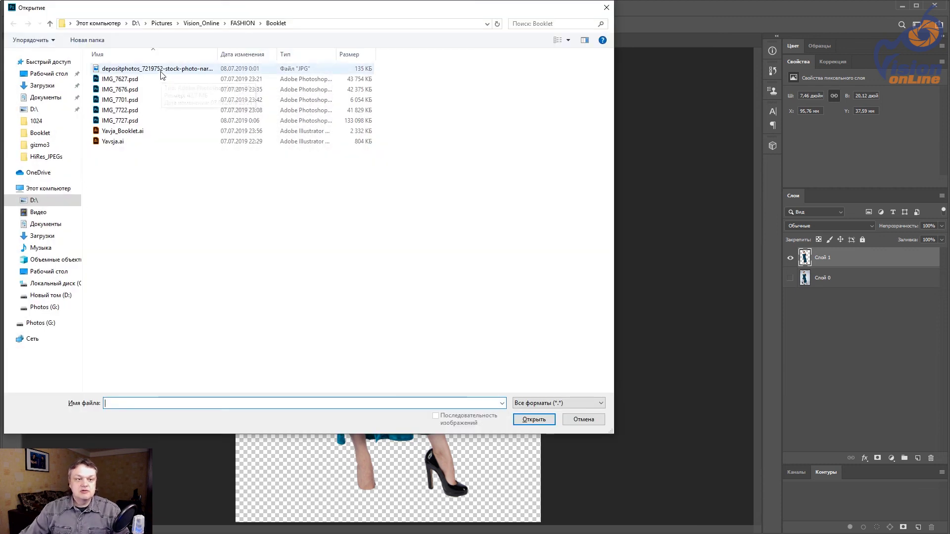
Step: Open the Barcelona street JPG and move it into IMG_7727.psd as Слой 2 beneath the model layer
{"action": "double_click", "coordinate": [161, 70]}
{"action": "left_click", "coordinate": [534, 257]}
{"action": "key", "text": "j"}
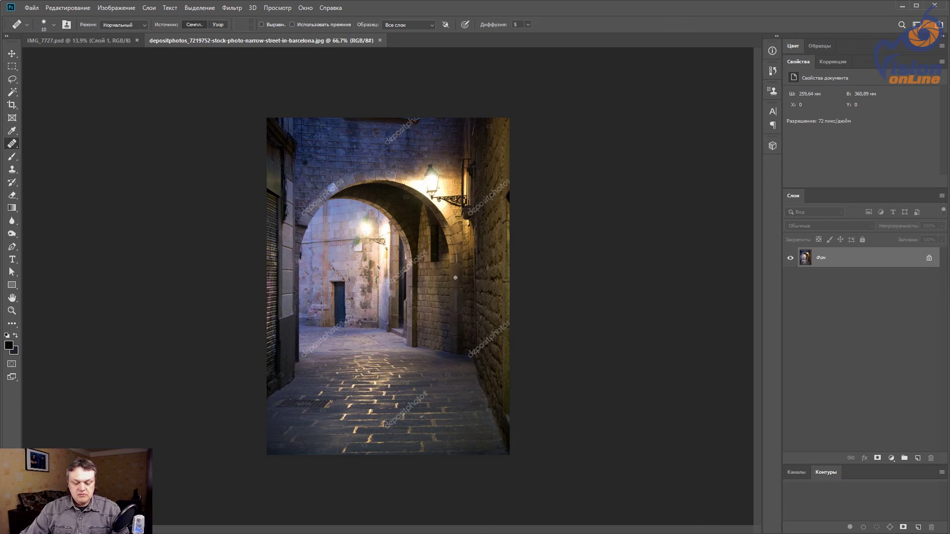
{"action": "key", "text": "v"}
{"action": "mouse_move", "coordinate": [374, 261]}
{"action": "left_mouse_down"}
{"action": "mouse_move", "coordinate": [140, 61]}
{"action": "mouse_move", "coordinate": [328, 182]}
{"action": "left_mouse_up"}
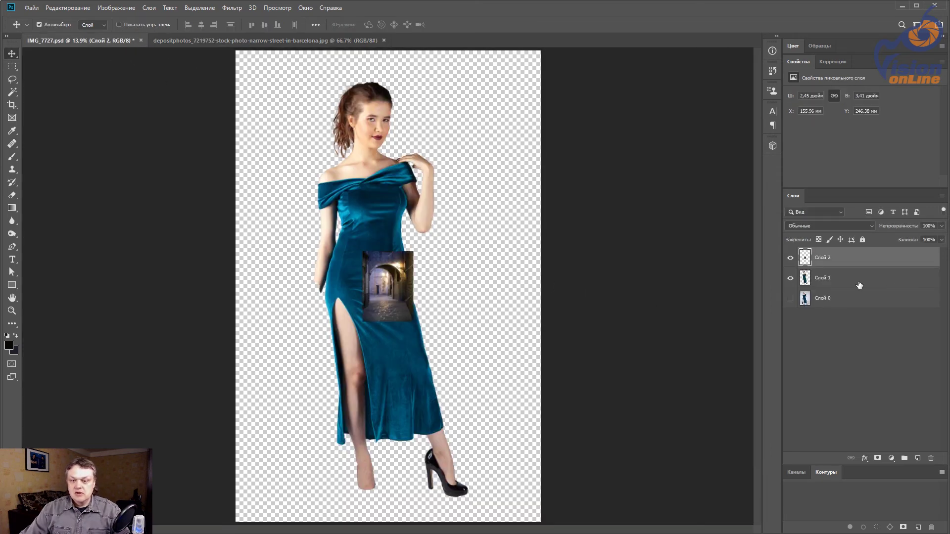
{"action": "left_click_drag", "start_coordinate": [856, 257], "coordinate": [856, 289]}
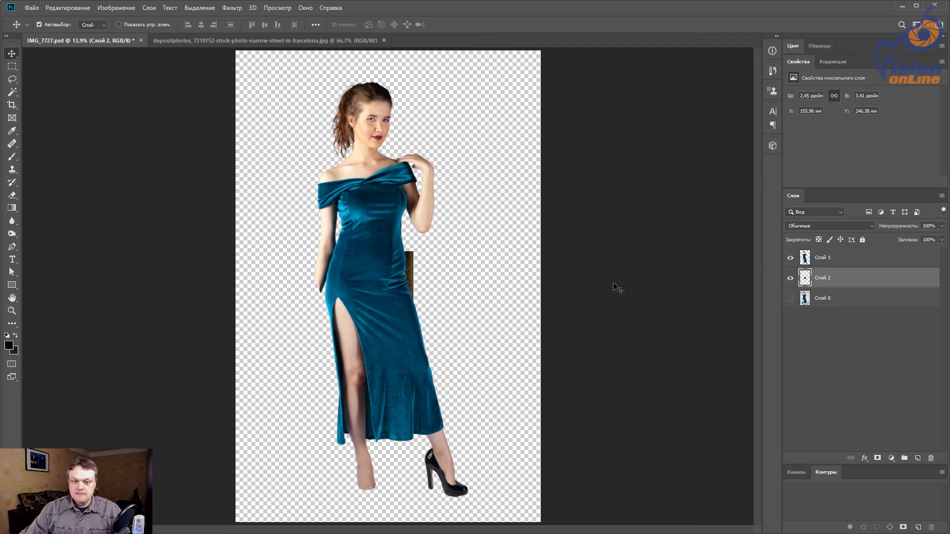
Step: Try enlarging the street layer with Free Transform, then cancel the resize
{"action": "key", "text": "ctrl+minus"}
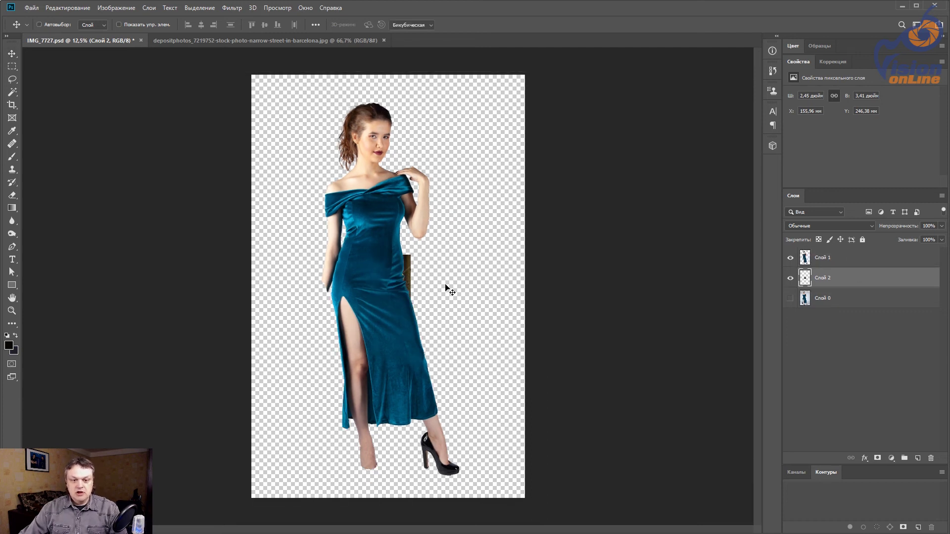
{"action": "key", "text": "ctrl+t"}
{"action": "left_click_drag", "start_coordinate": [421, 248], "coordinate": [638, 35]}
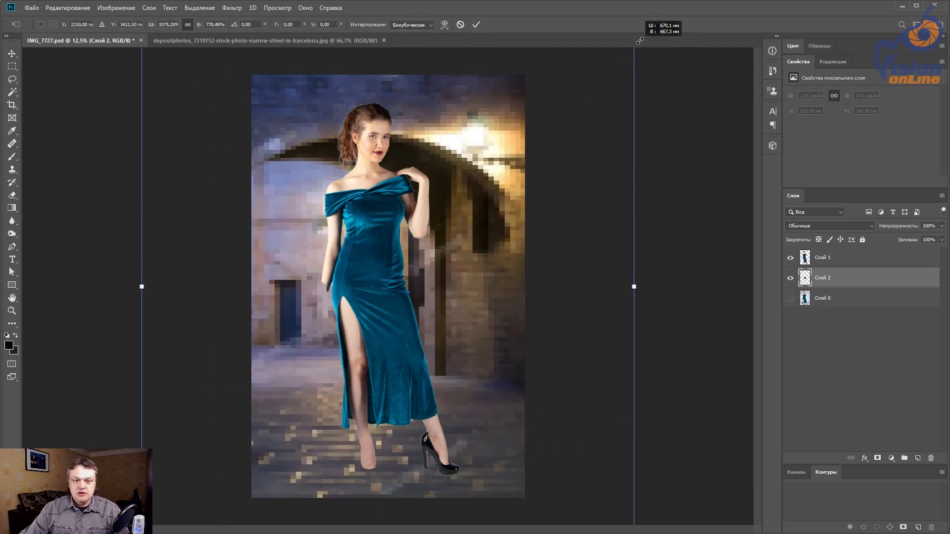
{"action": "mouse_move", "coordinate": [467, 191]}
{"action": "left_mouse_down"}
{"action": "mouse_move", "coordinate": [515, 255]}
{"action": "mouse_move", "coordinate": [540, 252]}
{"action": "left_mouse_up"}
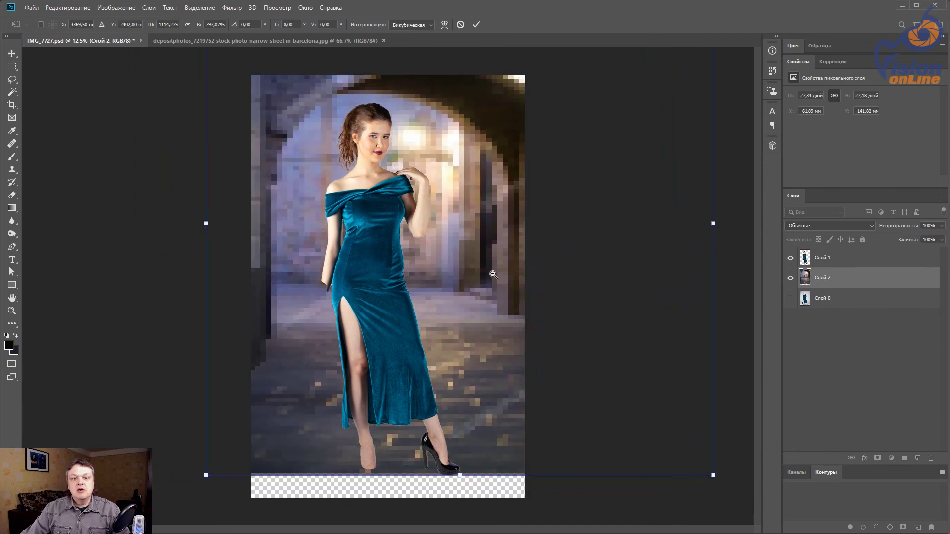
{"action": "key", "text": "ctrl+minus"}
{"action": "left_click_drag", "start_coordinate": [604, 412], "coordinate": [614, 431]}
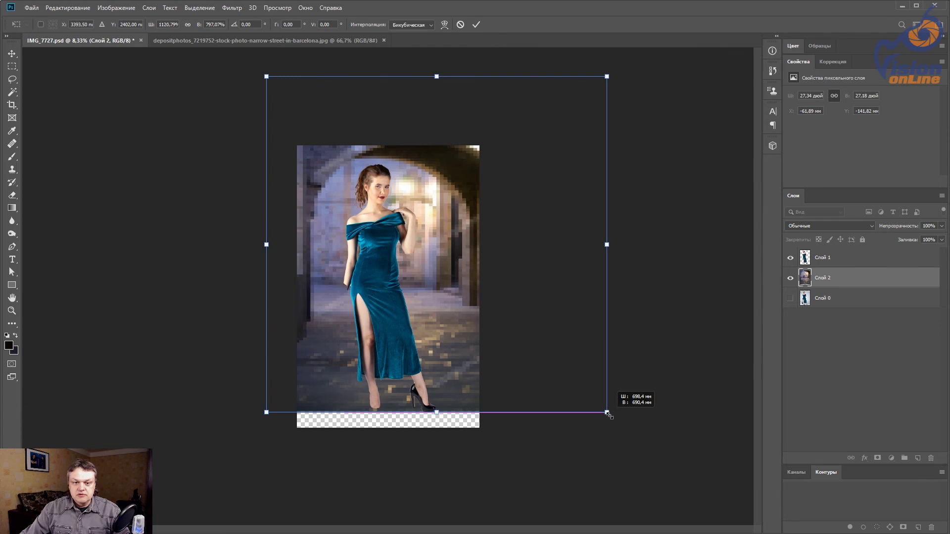
{"action": "key", "text": "Escape"}
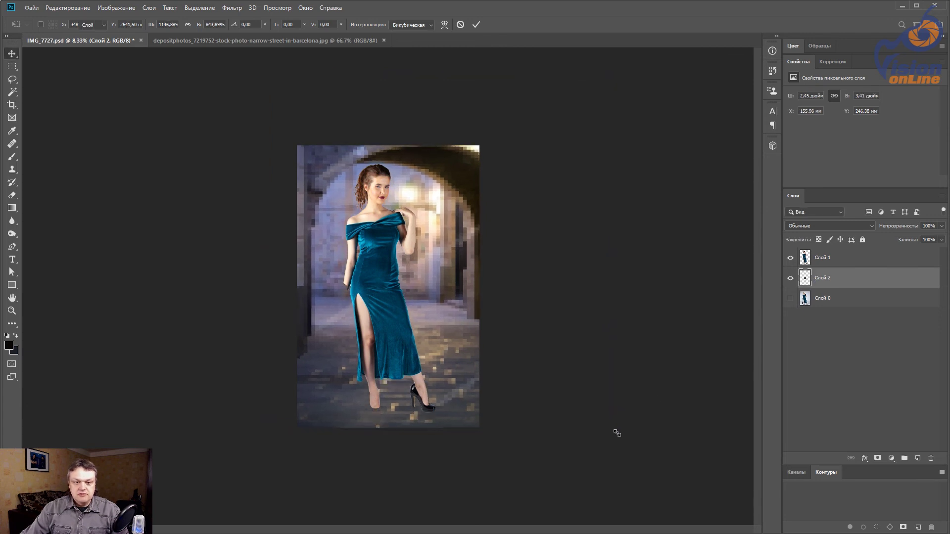
Step: Scale and nudge the street layer until it fills the canvas, and apply the transform
{"action": "key", "text": "ctrl+t"}
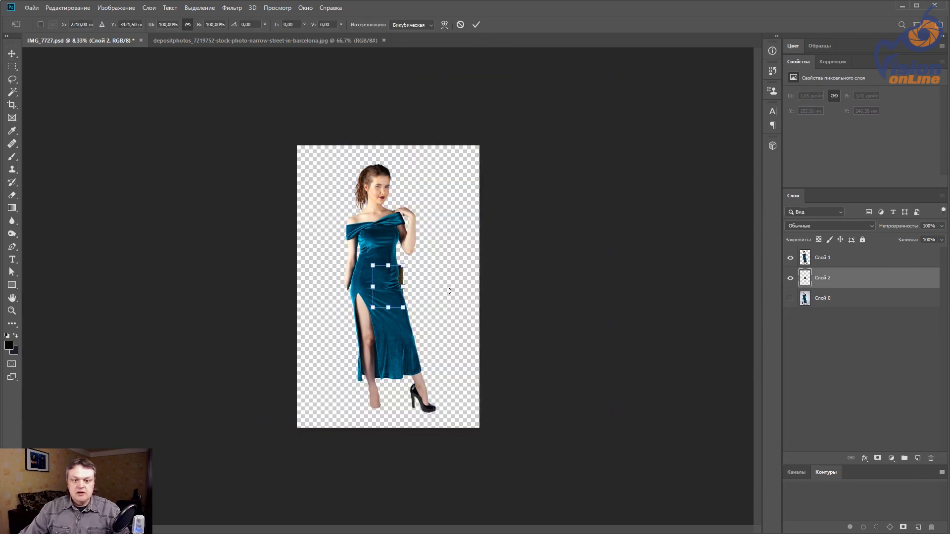
{"action": "left_click_drag", "start_coordinate": [404, 263], "coordinate": [500, 131]}
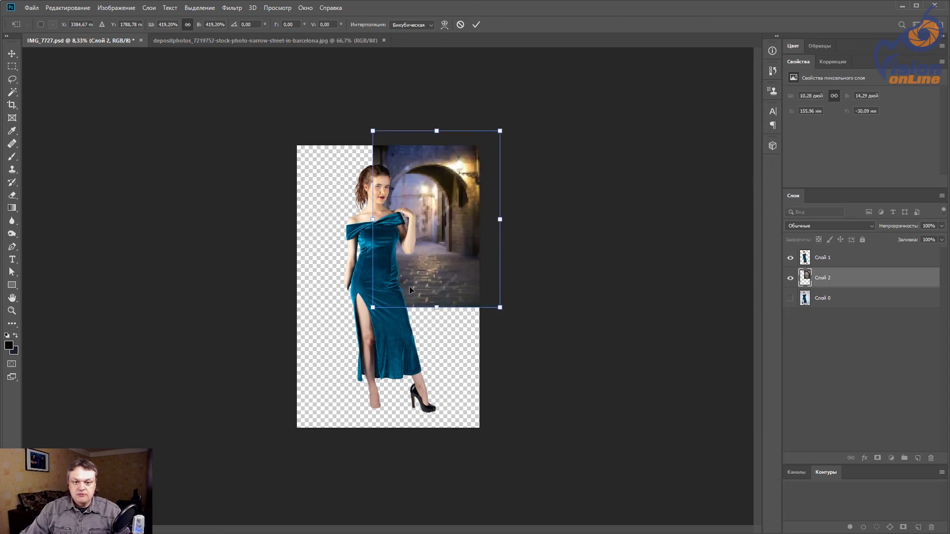
{"action": "left_click_drag", "start_coordinate": [373, 307], "coordinate": [267, 474]}
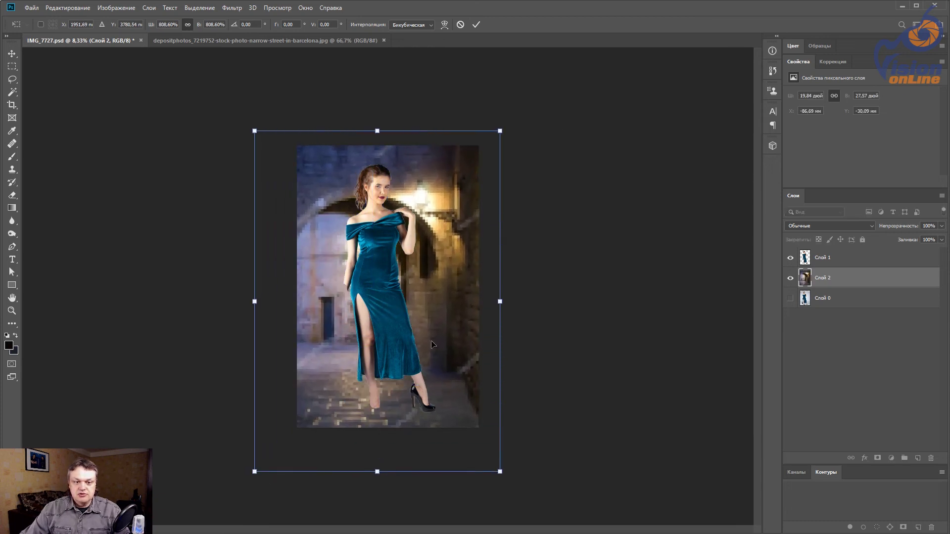
{"action": "left_click_drag", "start_coordinate": [455, 299], "coordinate": [495, 243]}
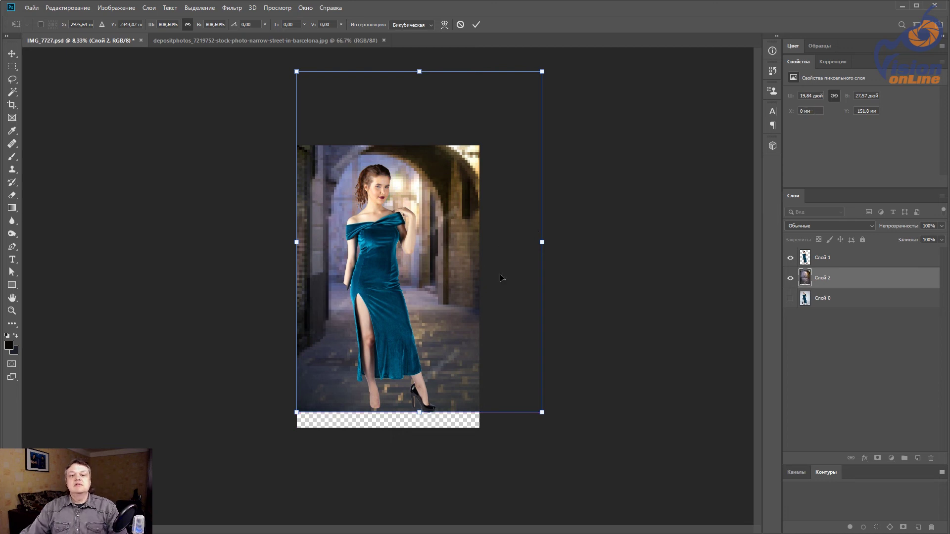
{"action": "left_click_drag", "start_coordinate": [542, 412], "coordinate": [548, 420]}
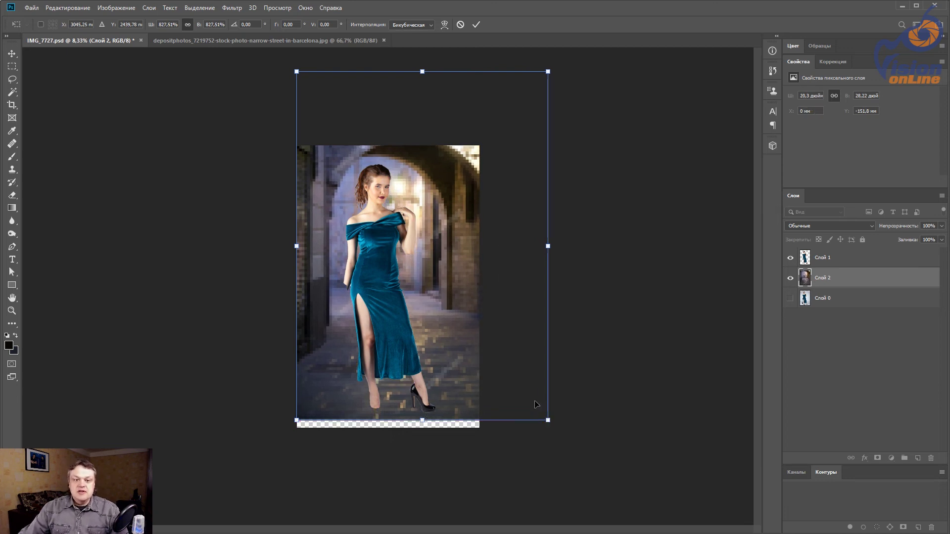
{"action": "key", "text": "shift+Up"}
{"action": "key", "text": "shift+Left"}
{"action": "key", "text": "shift+Left"}
{"action": "key", "text": "shift+Left"}
{"action": "key", "text": "shift+Left"}
{"action": "key", "text": "shift+Left"}
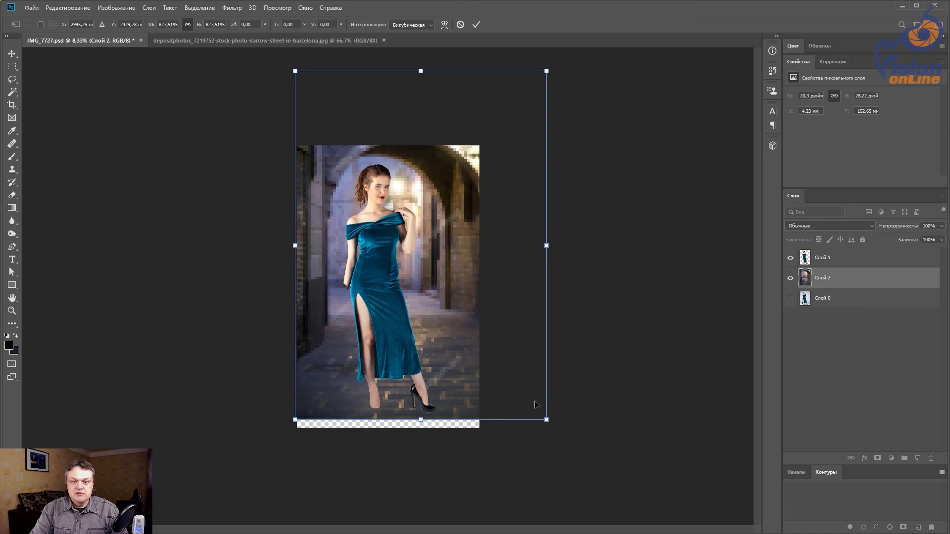
{"action": "key", "text": "shift+Left"}
{"action": "key", "text": "shift+Left"}
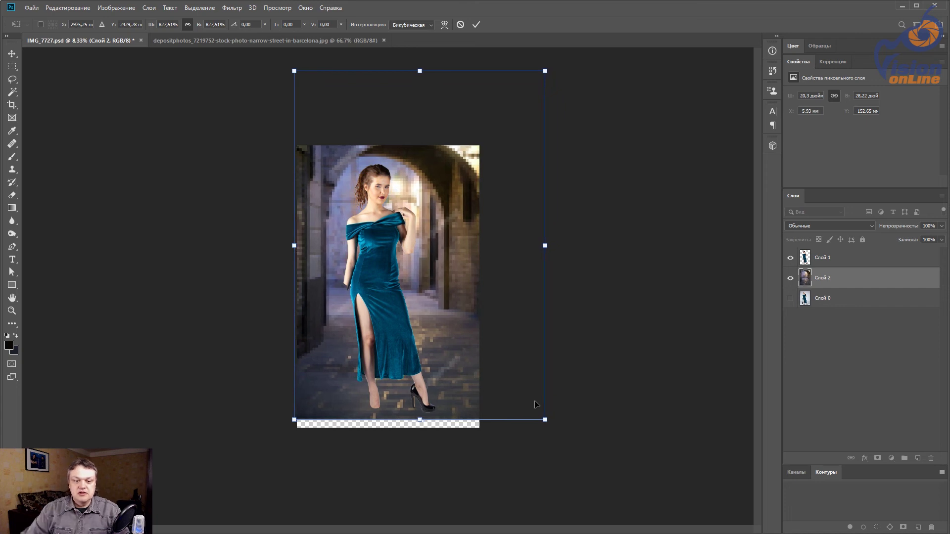
{"action": "left_click_drag", "start_coordinate": [418, 421], "coordinate": [419, 429]}
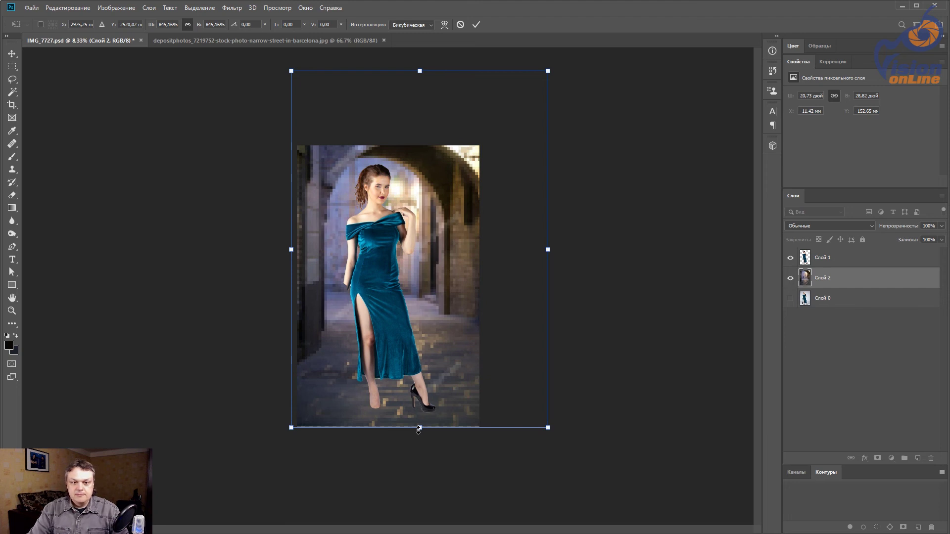
{"action": "key", "text": "shift+Up"}
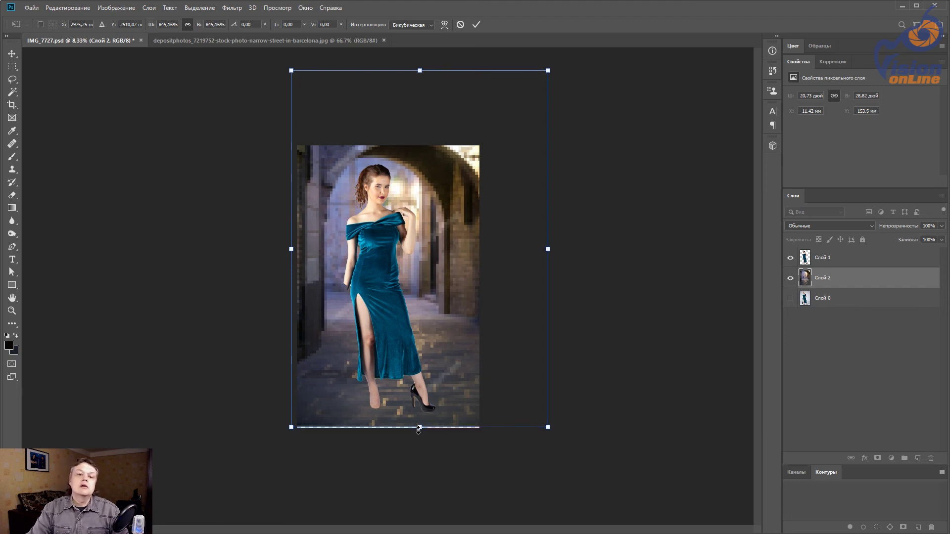
{"action": "key", "text": "shift+Down"}
{"action": "key", "text": "shift+Right"}
{"action": "key", "text": "shift+Right"}
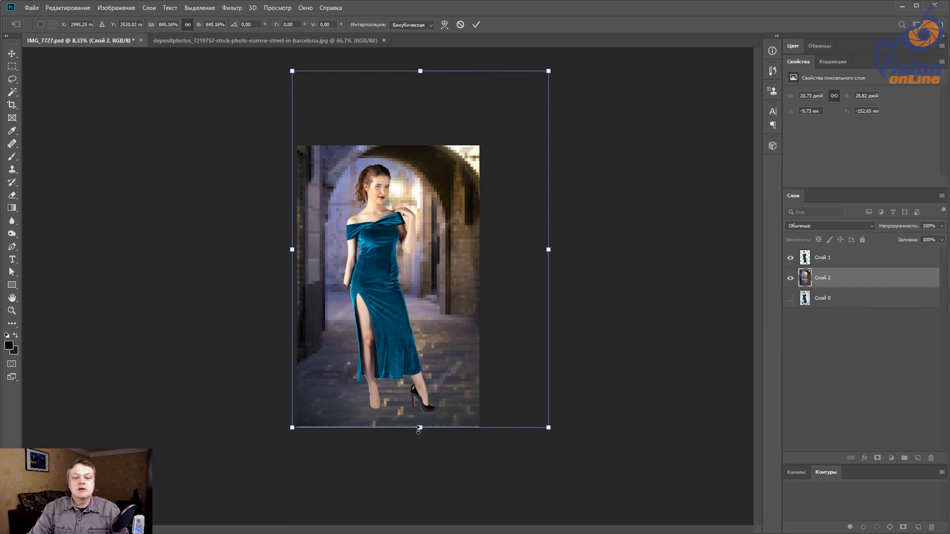
{"action": "key", "text": "shift+Right"}
{"action": "key", "text": "shift+Right"}
{"action": "key", "text": "shift+Right"}
{"action": "key", "text": "shift+Right"}
{"action": "key", "text": "shift+Right"}
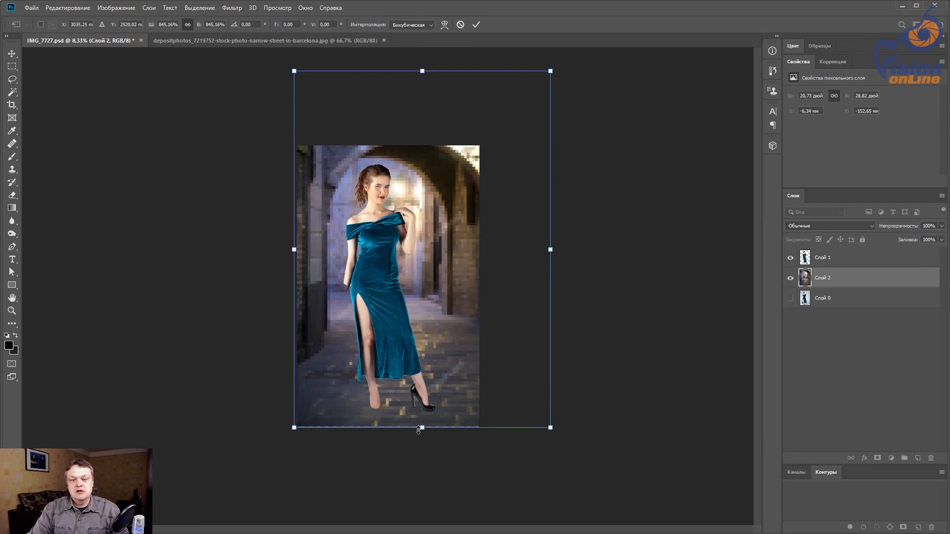
{"action": "key", "text": "shift+Left"}
{"action": "key", "text": "Return"}
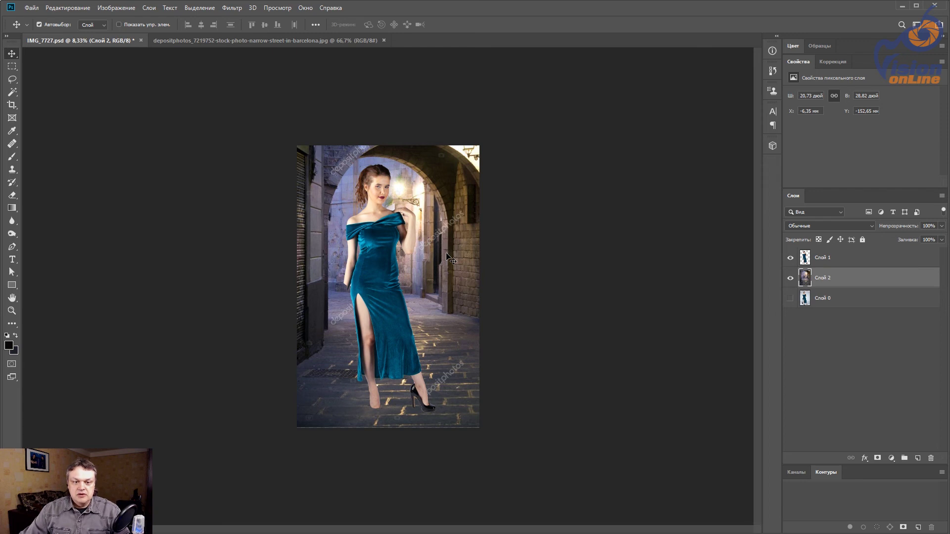
Step: Zoom in and out to check the model against the new street background
{"action": "left_click", "coordinate": [437, 225]}
{"action": "left_click", "coordinate": [388, 197]}
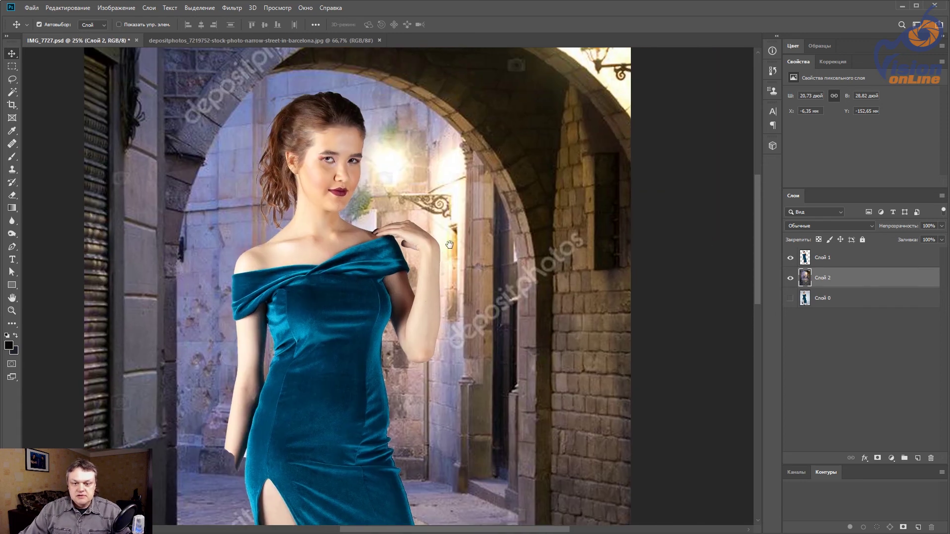
{"action": "left_click", "coordinate": [368, 196], "text": "alt"}
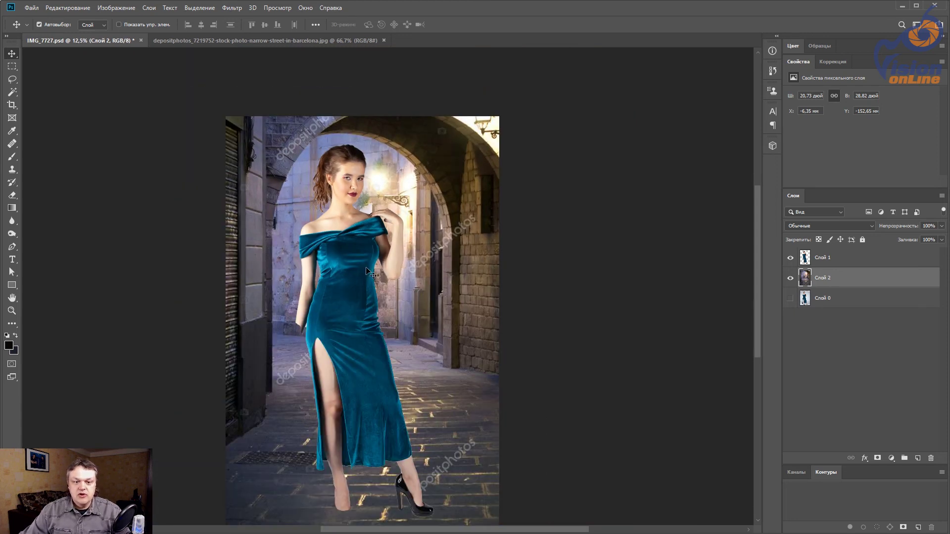
{"action": "scroll", "coordinate": [363, 200], "scroll_direction": "up", "scroll_amount": 1}
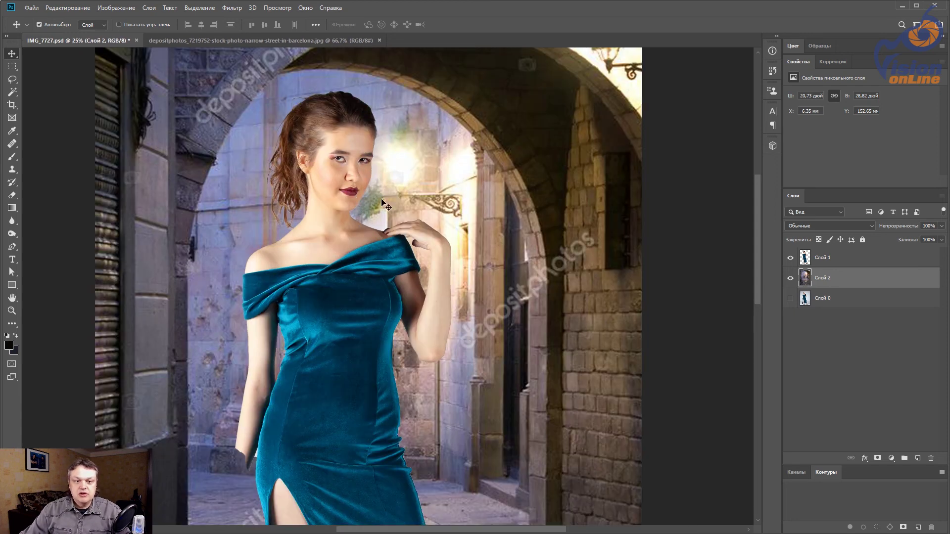
{"action": "scroll", "coordinate": [424, 338], "scroll_direction": "down", "scroll_amount": 1}
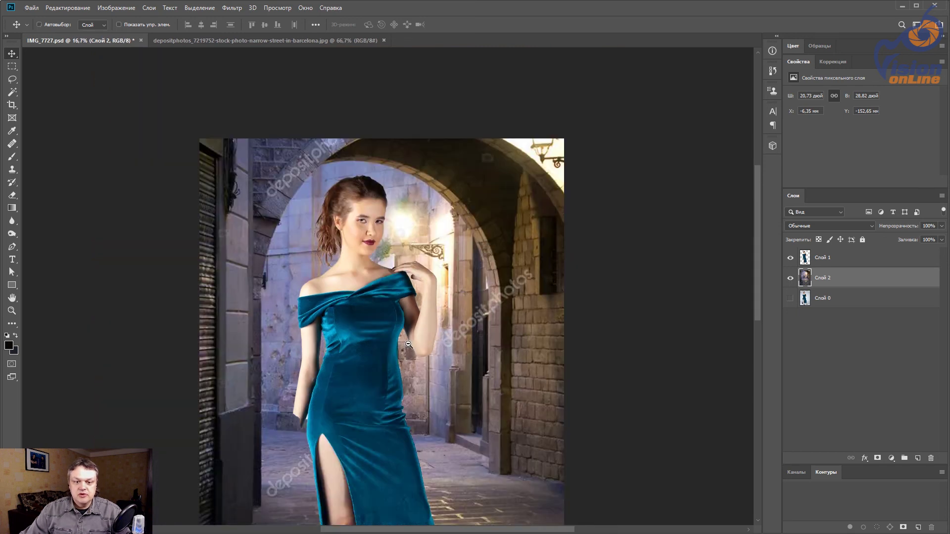
{"action": "left_click_drag", "start_coordinate": [486, 317], "coordinate": [486, 252]}
{"action": "left_click_drag", "start_coordinate": [502, 312], "coordinate": [498, 286]}
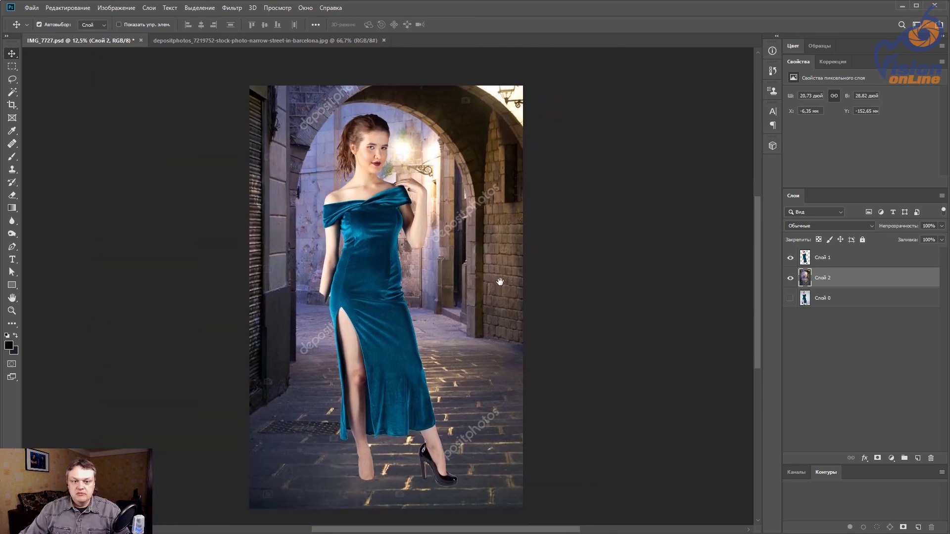
Step: Apply Iris Blur, rotating the focus ellipse horizontal and moving it down to the feet
{"action": "left_click", "coordinate": [233, 8]}
{"action": "mouse_move", "coordinate": [253, 129]}
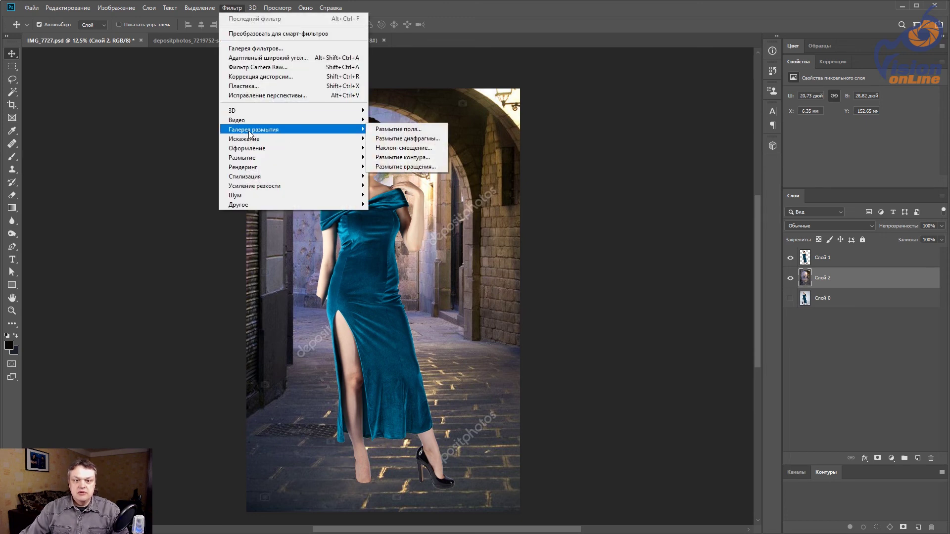
{"action": "left_click", "coordinate": [425, 139]}
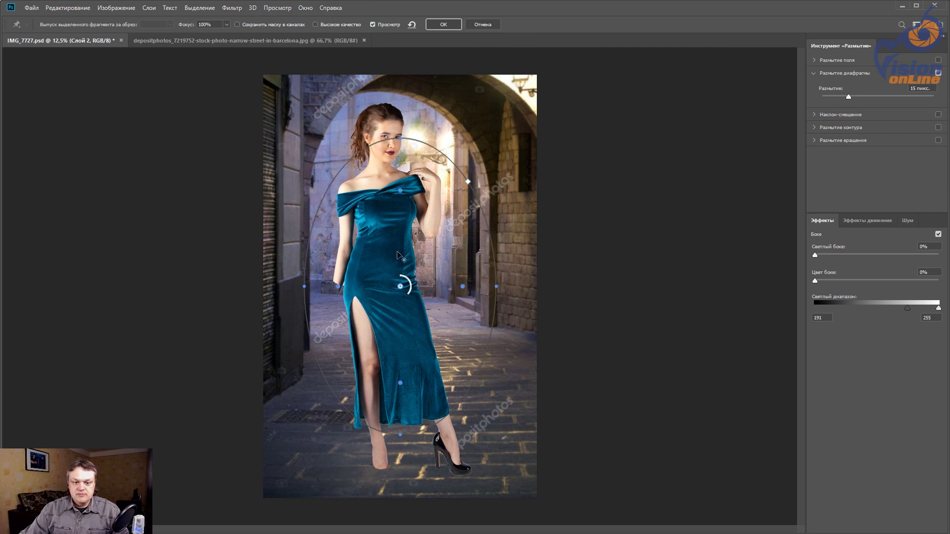
{"action": "mouse_move", "coordinate": [400, 286]}
{"action": "left_click", "coordinate": [464, 175]}
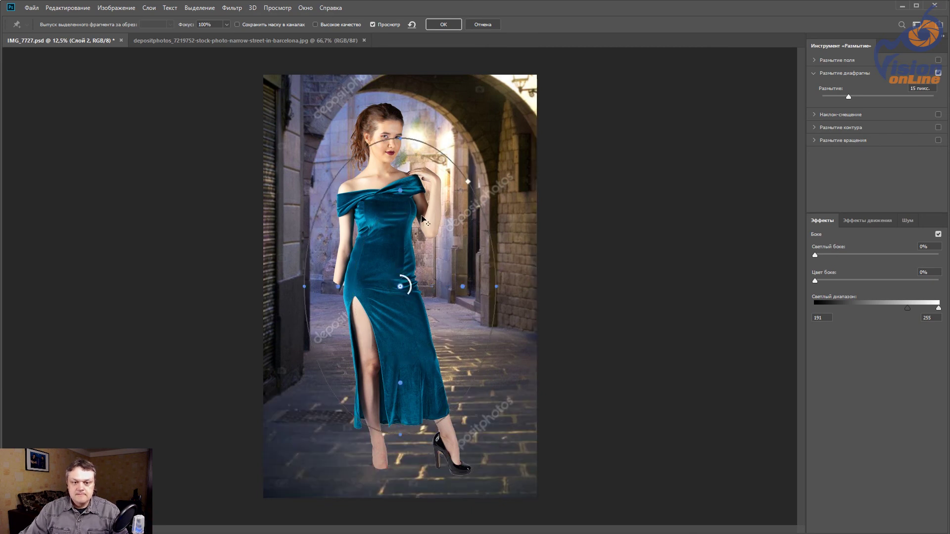
{"action": "left_click_drag", "start_coordinate": [378, 143], "coordinate": [223, 307]}
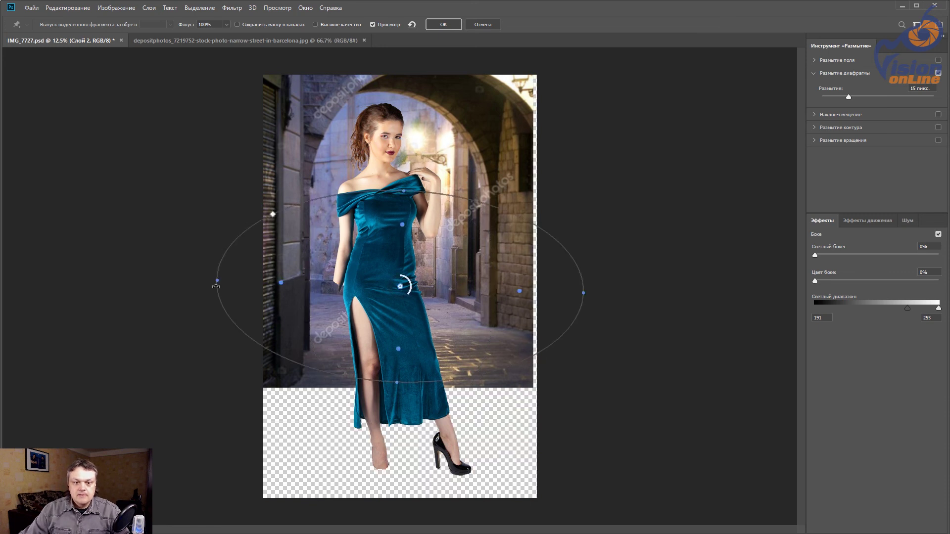
{"action": "left_click_drag", "start_coordinate": [413, 299], "coordinate": [420, 460]}
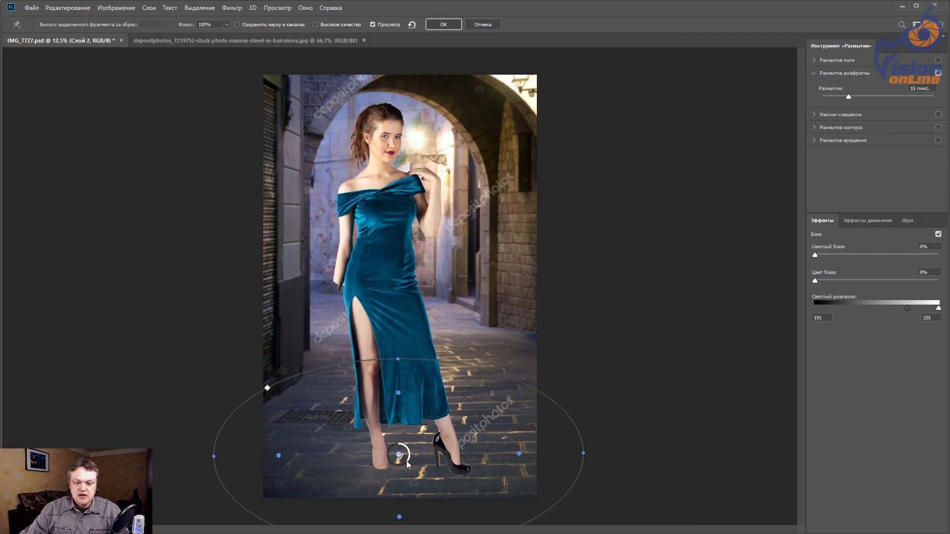
Step: Try blur strengths of 28 px and 21 px, dismissing the out-of-range warning
{"action": "left_click_drag", "start_coordinate": [407, 463], "coordinate": [396, 469]}
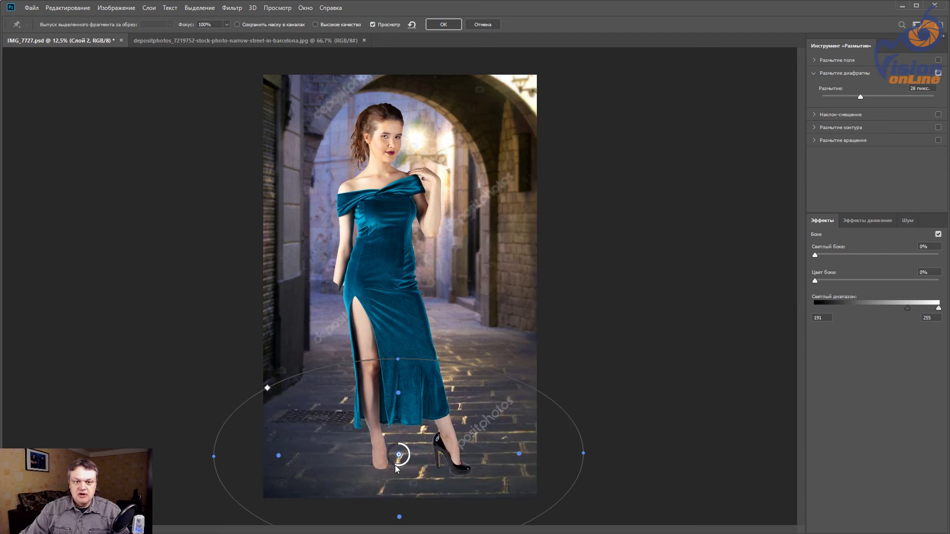
{"action": "scroll", "coordinate": [396, 145], "scroll_direction": "up", "scroll_amount": 4}
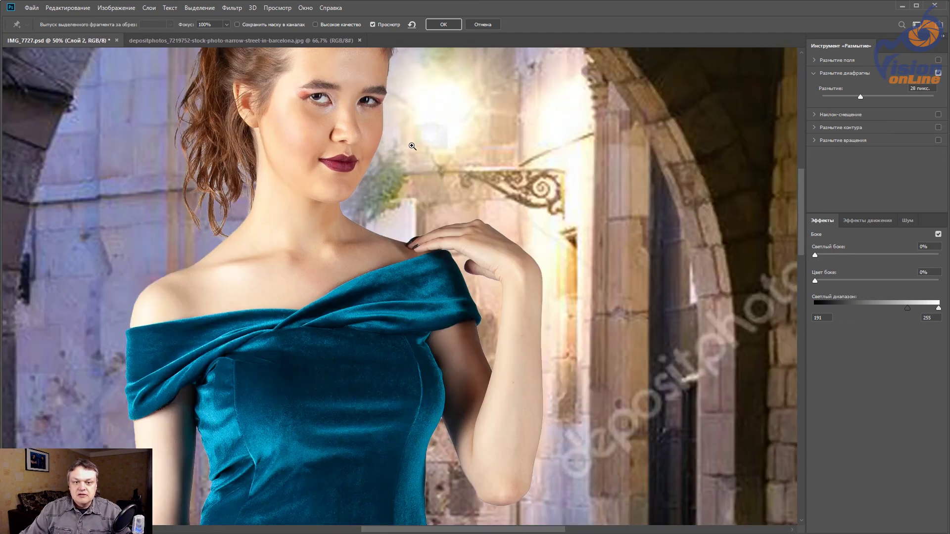
{"action": "scroll", "coordinate": [440, 331], "scroll_direction": "down", "scroll_amount": 1}
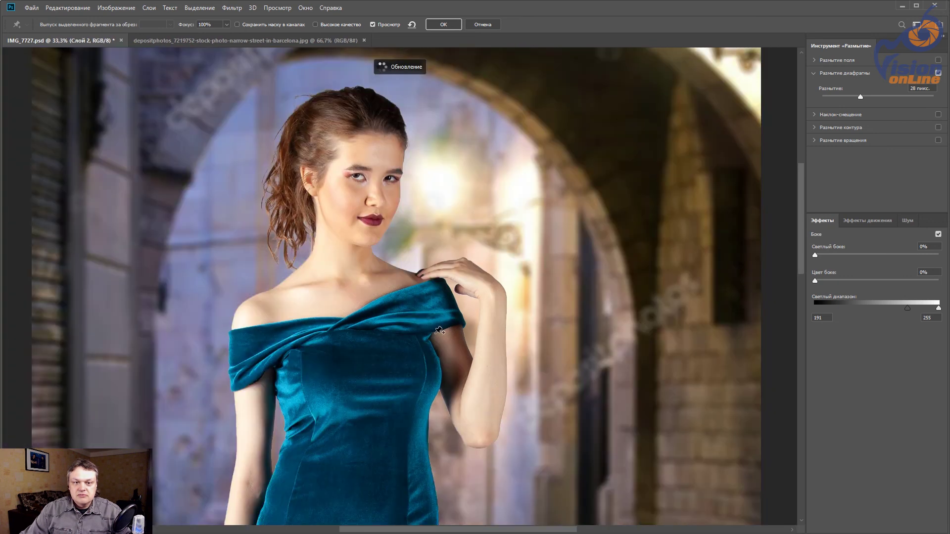
{"action": "scroll", "coordinate": [380, 358], "scroll_direction": "down", "scroll_amount": 1}
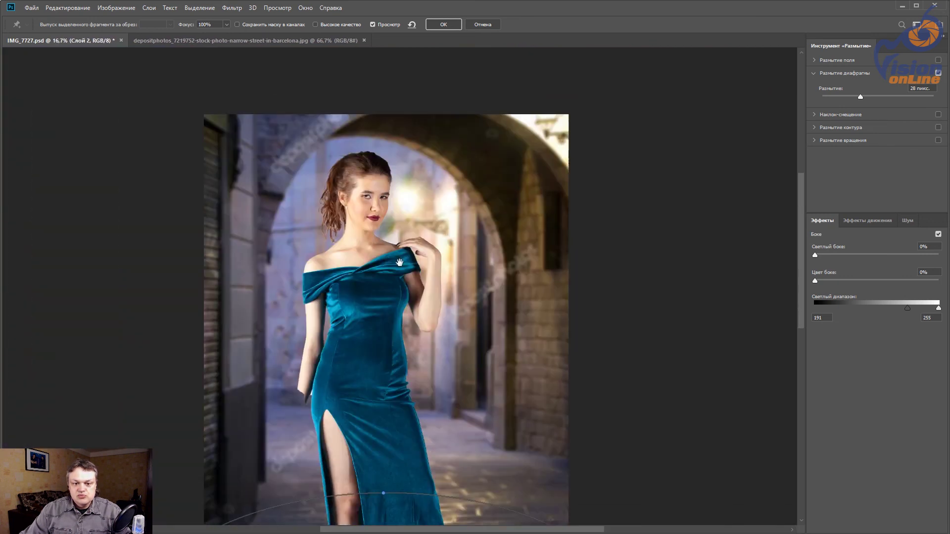
{"action": "left_click_drag", "start_coordinate": [399, 262], "coordinate": [380, 161]}
{"action": "left_click_drag", "start_coordinate": [860, 97], "coordinate": [854, 96]}
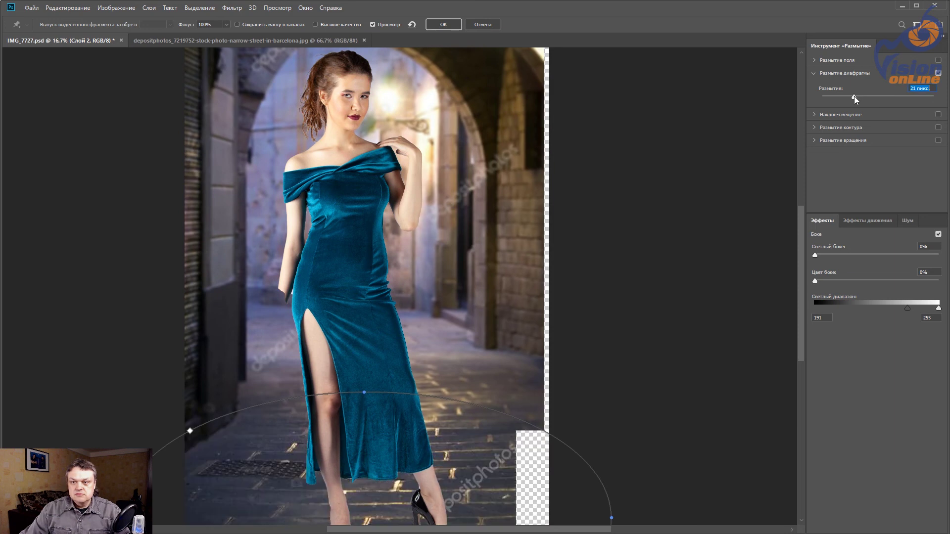
{"action": "key", "text": "Return"}
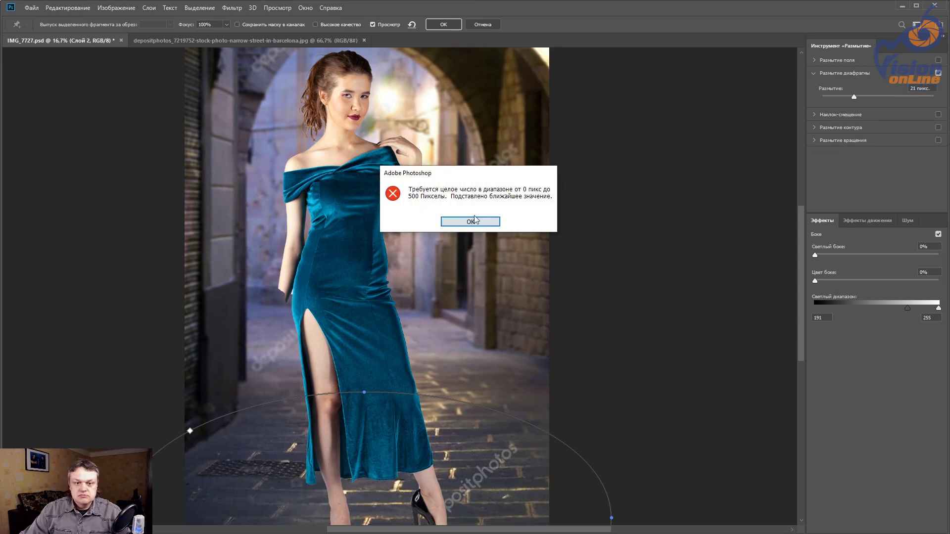
{"action": "left_click", "coordinate": [474, 220]}
Step: Set the blur to 34 px, apply it, and inspect the blurred result
{"action": "scroll", "coordinate": [362, 132], "scroll_direction": "up", "scroll_amount": 1}
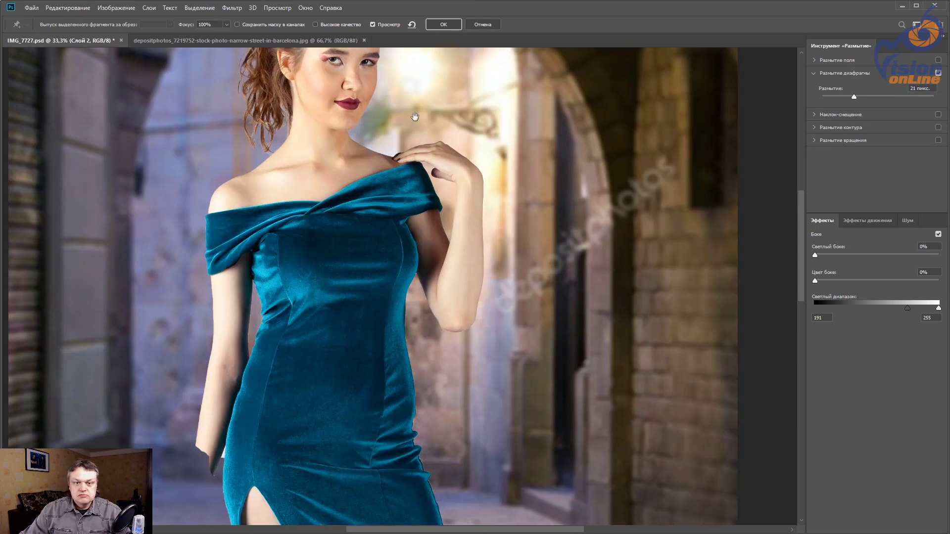
{"action": "left_click_drag", "start_coordinate": [415, 117], "coordinate": [450, 245]}
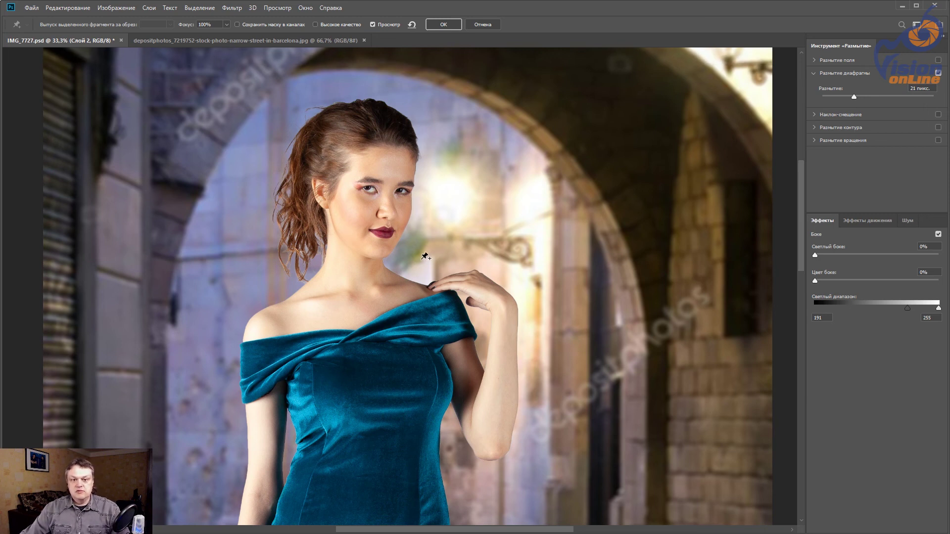
{"action": "scroll", "coordinate": [409, 283], "scroll_direction": "down", "scroll_amount": 2}
{"action": "scroll", "coordinate": [445, 257], "scroll_direction": "down", "scroll_amount": 2}
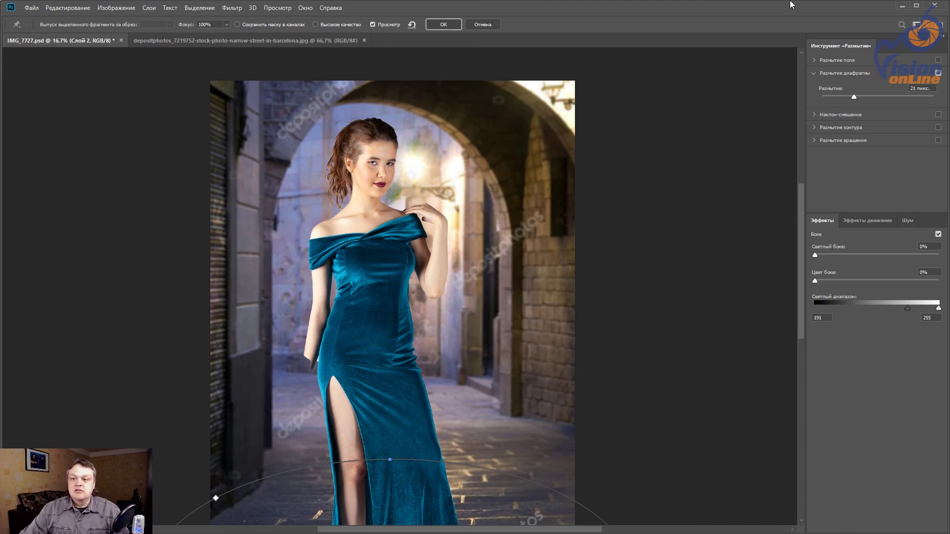
{"action": "left_click", "coordinate": [865, 97]}
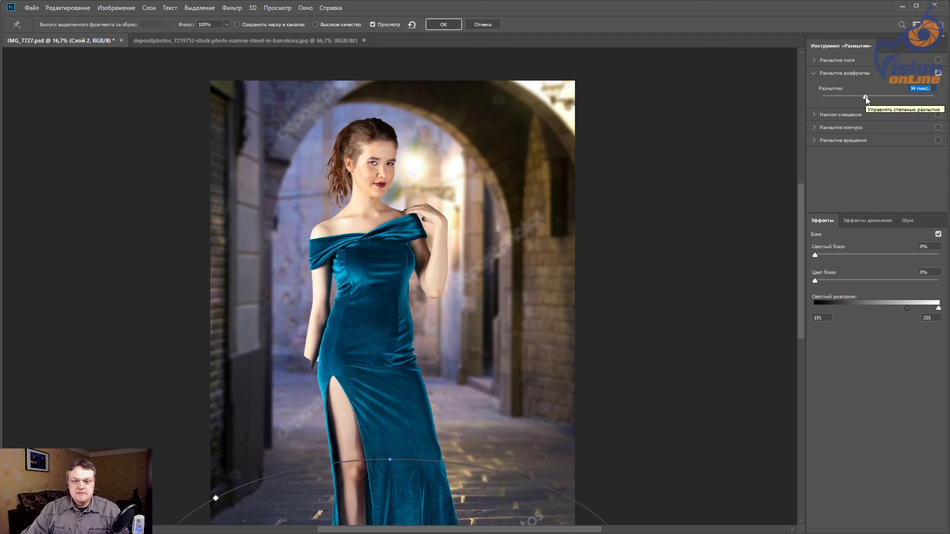
{"action": "left_click", "coordinate": [444, 25]}
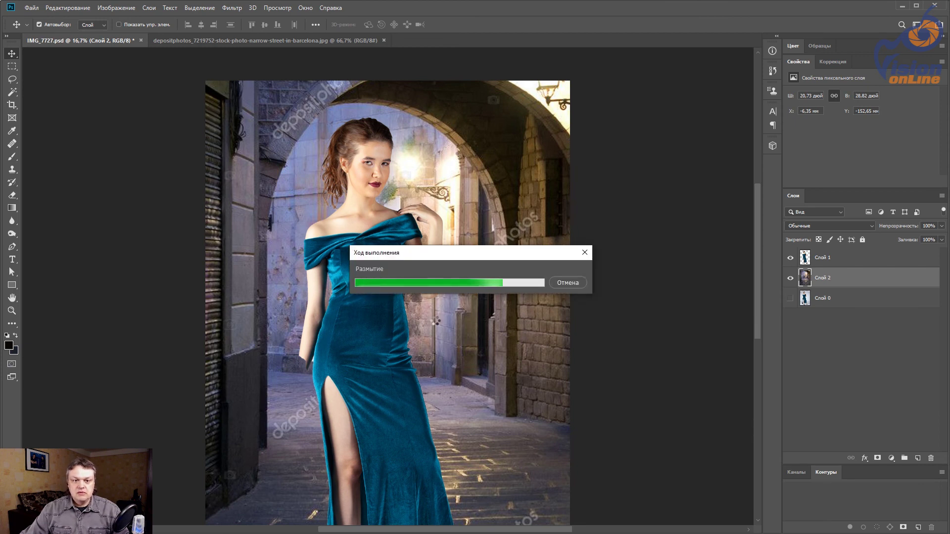
{"action": "mouse_move", "coordinate": [489, 346]}
{"action": "left_mouse_down"}
{"action": "mouse_move", "coordinate": [501, 327]}
{"action": "mouse_move", "coordinate": [499, 163]}
{"action": "left_mouse_up"}
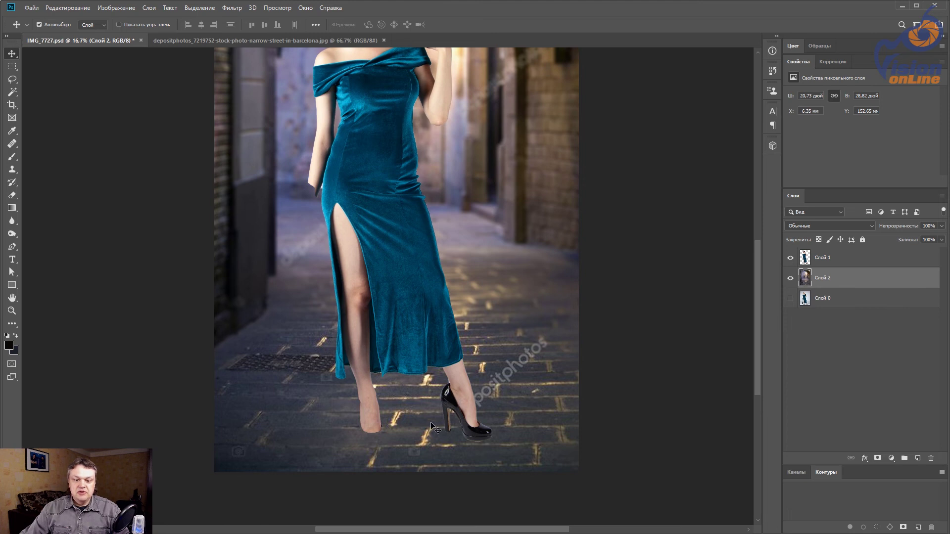
{"action": "left_click_drag", "start_coordinate": [556, 440], "coordinate": [559, 470]}
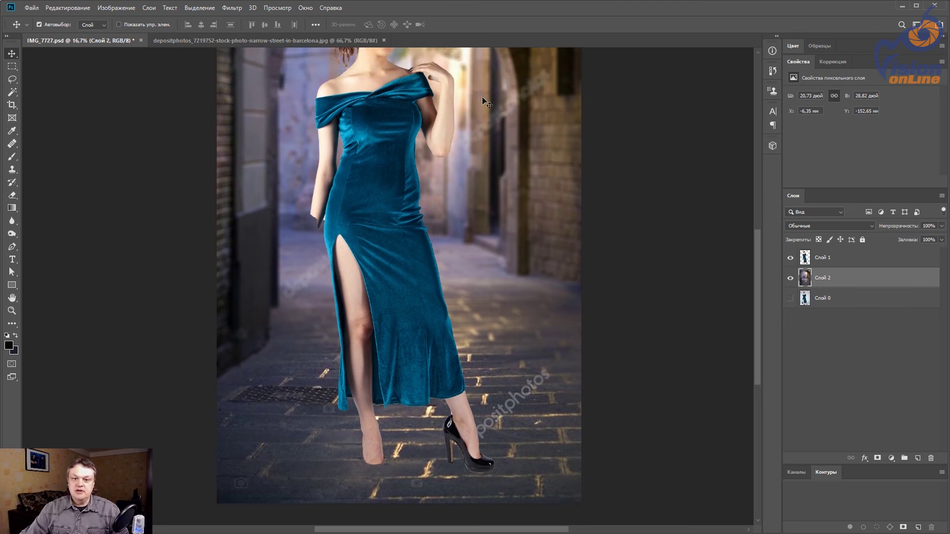
{"action": "left_click_drag", "start_coordinate": [485, 101], "coordinate": [488, 187]}
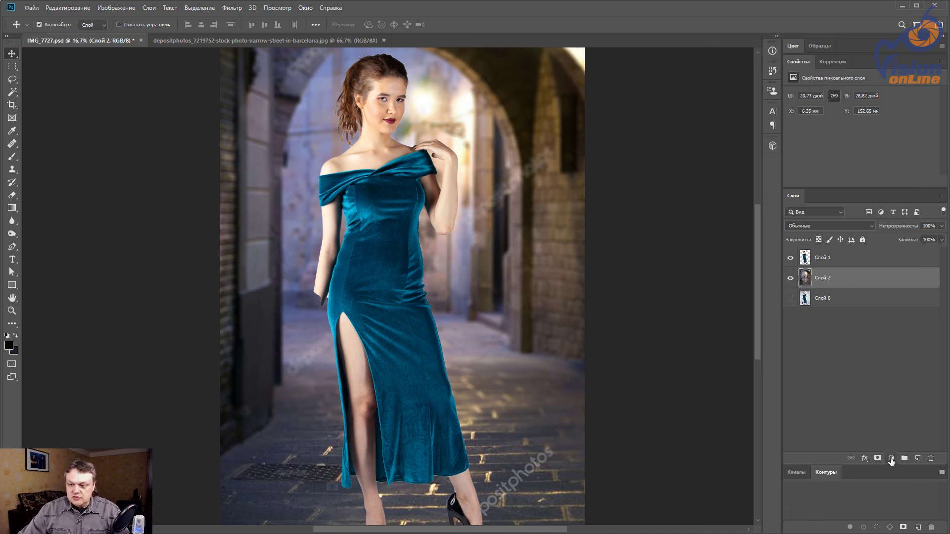
Step: Add a Кривые 1 Curves layer raising the shadow and highlight points, save IMG_7727.psd, and switch to the Barcelona photo tab
{"action": "left_click", "coordinate": [891, 459]}
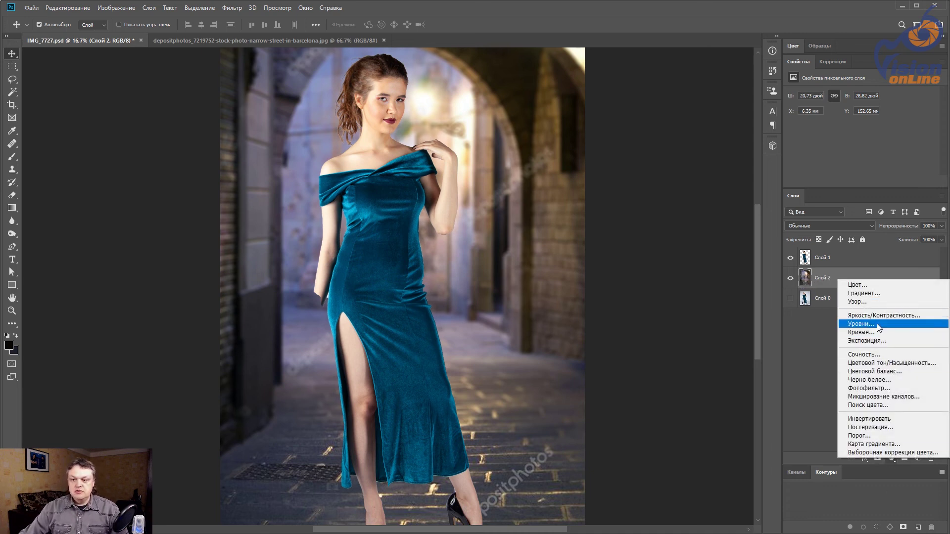
{"action": "left_click", "coordinate": [870, 333]}
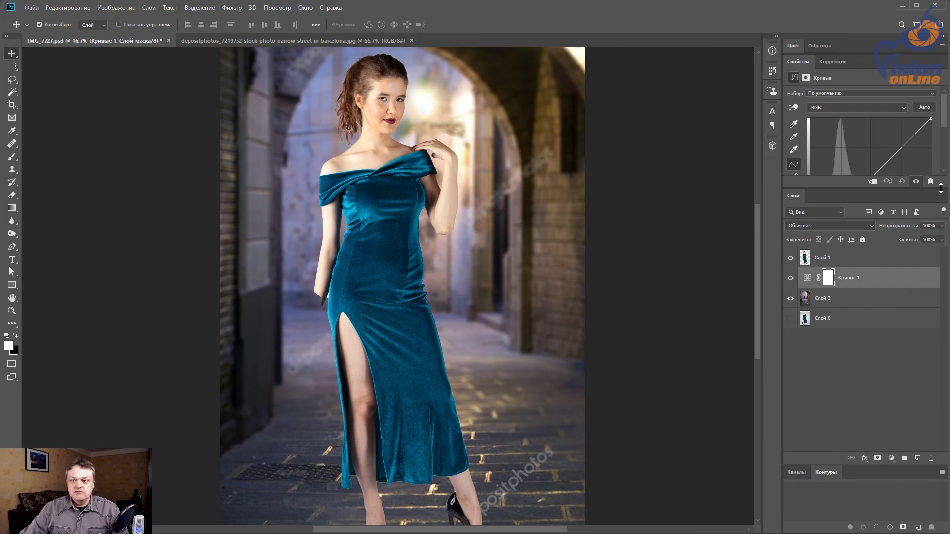
{"action": "left_click_drag", "start_coordinate": [941, 188], "coordinate": [941, 306]}
{"action": "left_click", "coordinate": [903, 146]}
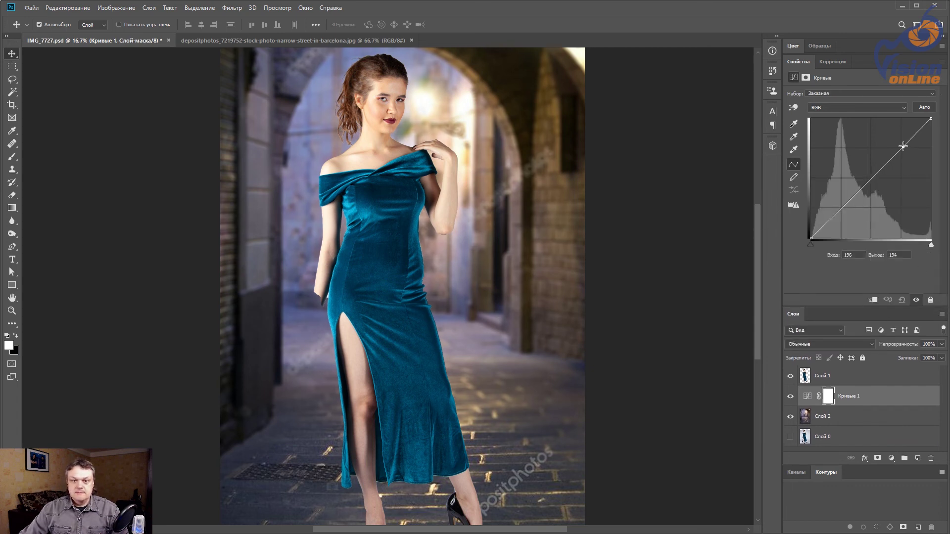
{"action": "left_click_drag", "start_coordinate": [903, 147], "coordinate": [902, 139]}
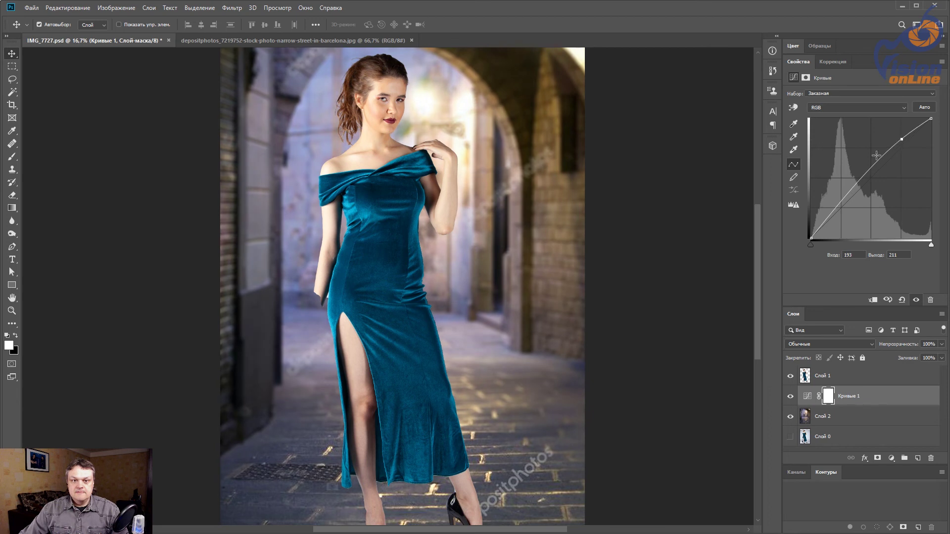
{"action": "left_click_drag", "start_coordinate": [840, 207], "coordinate": [833, 205]}
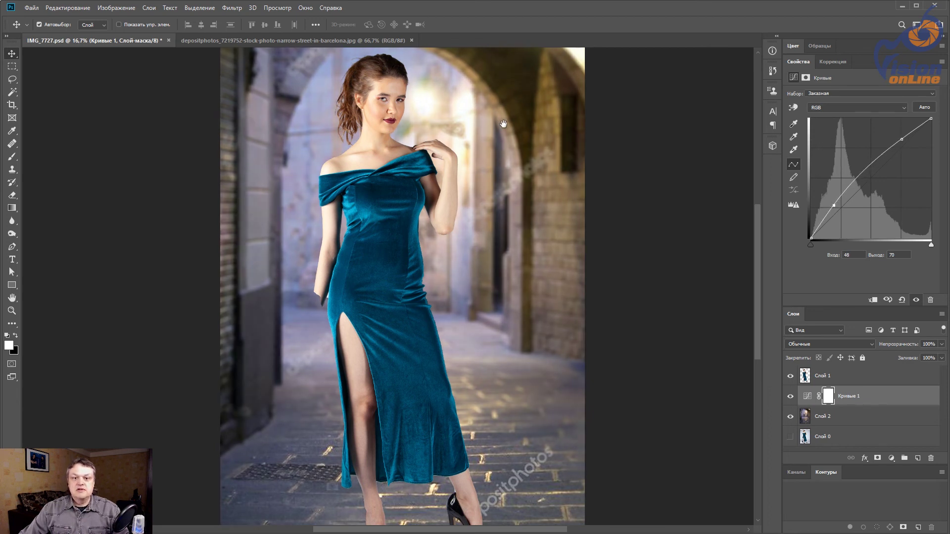
{"action": "left_click_drag", "start_coordinate": [503, 124], "coordinate": [510, 164]}
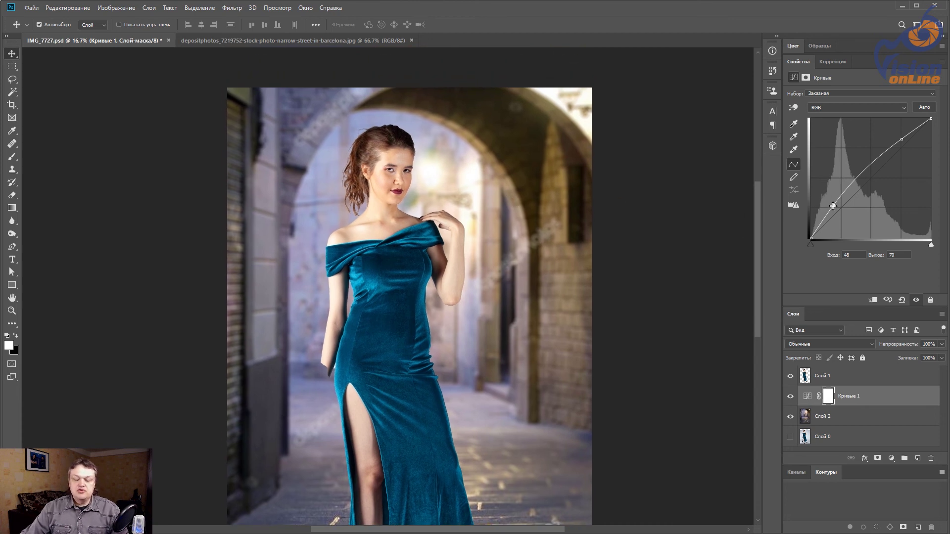
{"action": "left_click_drag", "start_coordinate": [833, 205], "coordinate": [833, 204]}
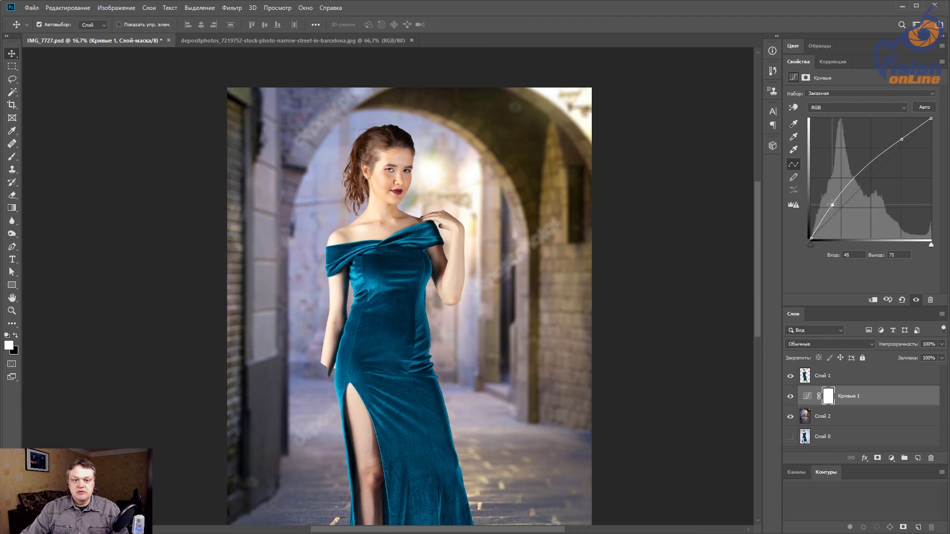
{"action": "left_click_drag", "start_coordinate": [899, 141], "coordinate": [900, 136]}
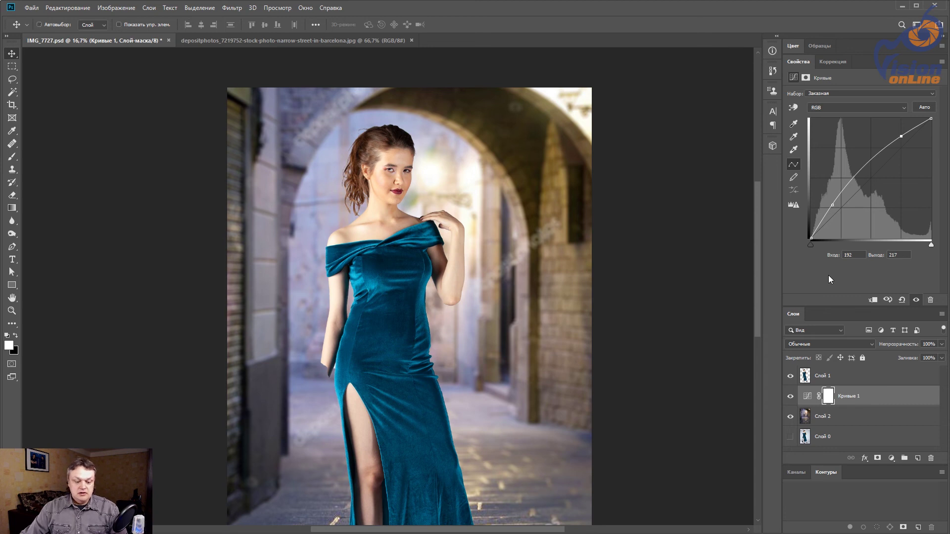
{"action": "key", "text": "ctrl+s"}
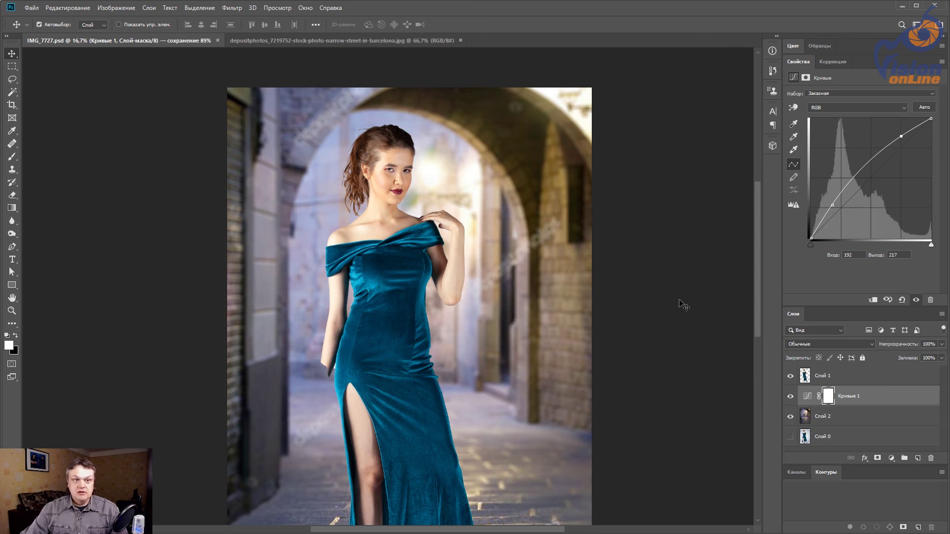
{"action": "left_click", "coordinate": [344, 42]}
Step: Close both Photoshop documents and update the modified linked images in the Illustrator booklet
{"action": "key", "text": "ctrl+alt+w"}
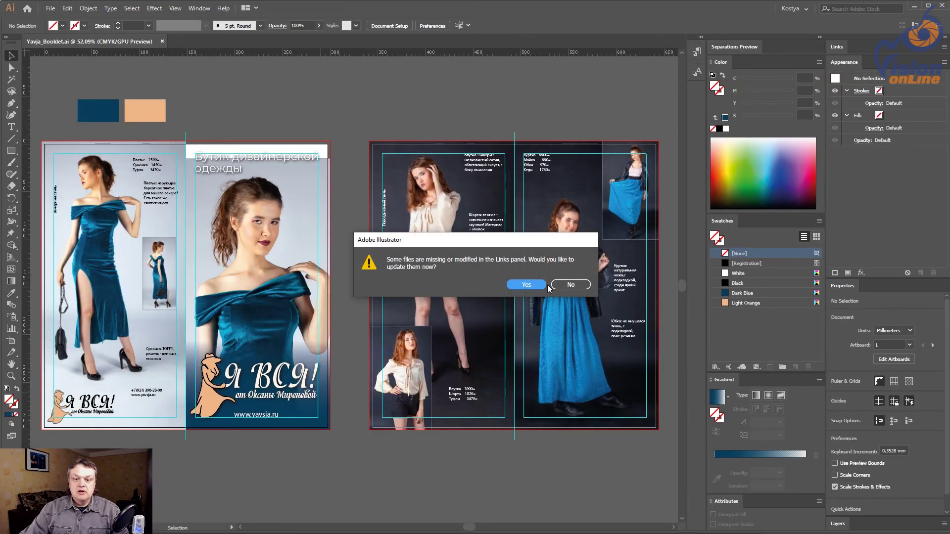
{"action": "left_click", "coordinate": [533, 283]}
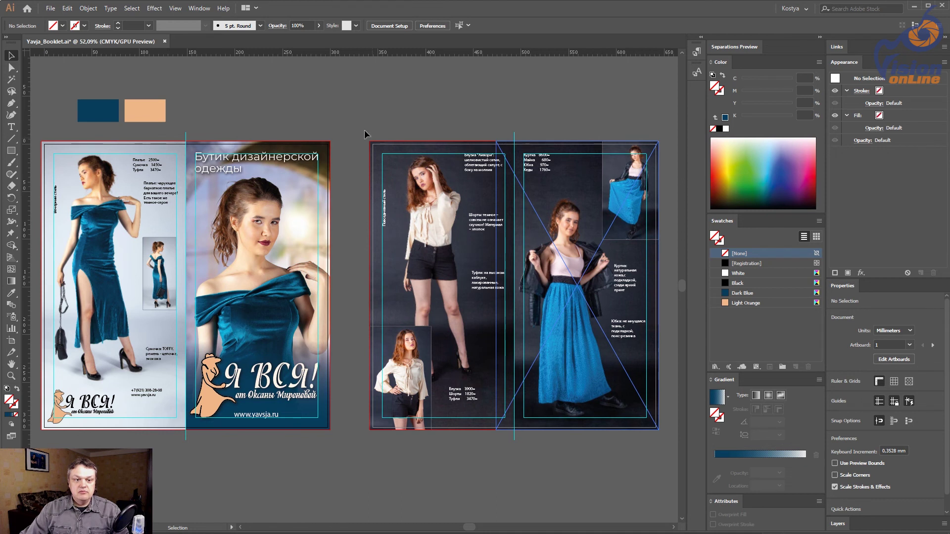
{"action": "scroll", "coordinate": [451, 283], "scroll_direction": "up", "scroll_amount": 5}
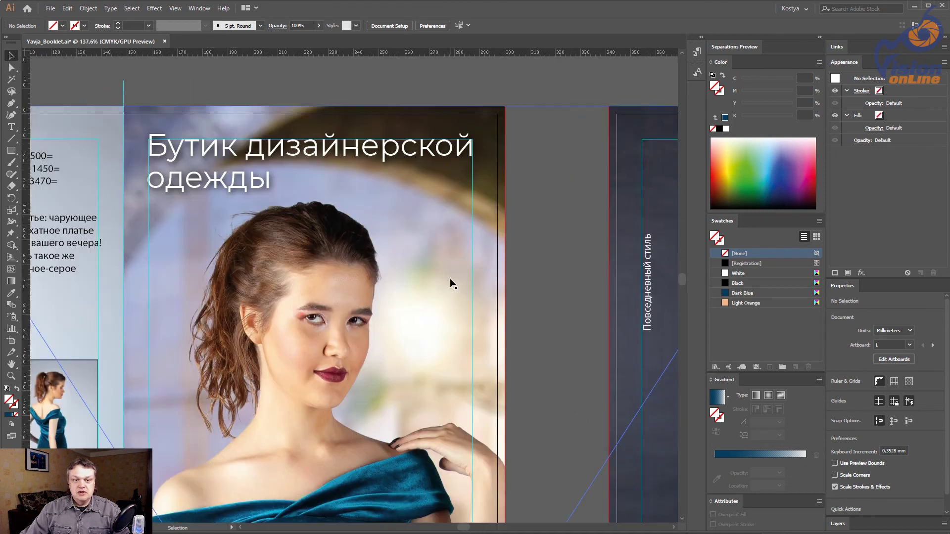
{"action": "scroll", "coordinate": [451, 283], "scroll_direction": "down", "scroll_amount": 3}
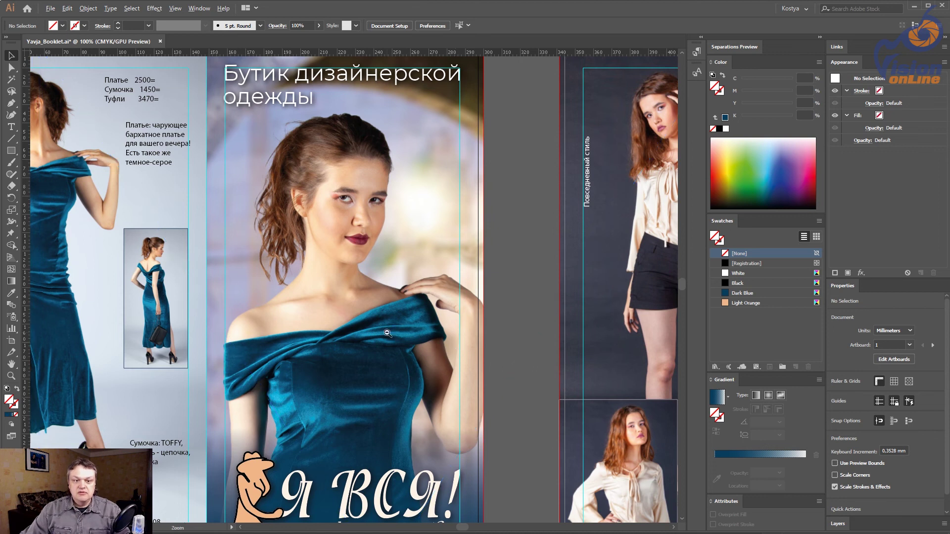
{"action": "scroll", "coordinate": [417, 343], "scroll_direction": "down", "scroll_amount": 1}
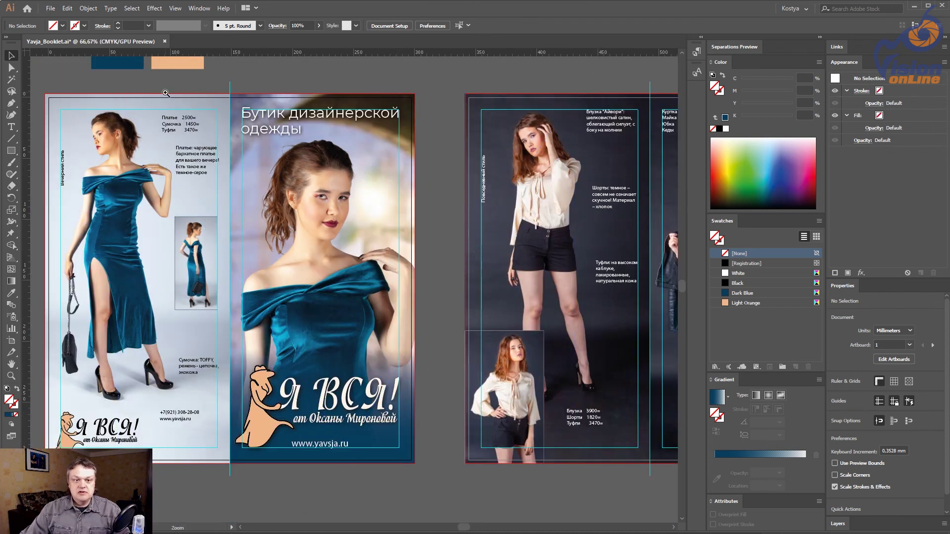
{"action": "scroll", "coordinate": [314, 81], "scroll_direction": "up", "scroll_amount": 3}
Step: Pan across the left page, collapse the right panel dock, and show the Paragraph and Character Styles panels
{"action": "scroll", "coordinate": [425, 347], "scroll_direction": "down", "scroll_amount": 3}
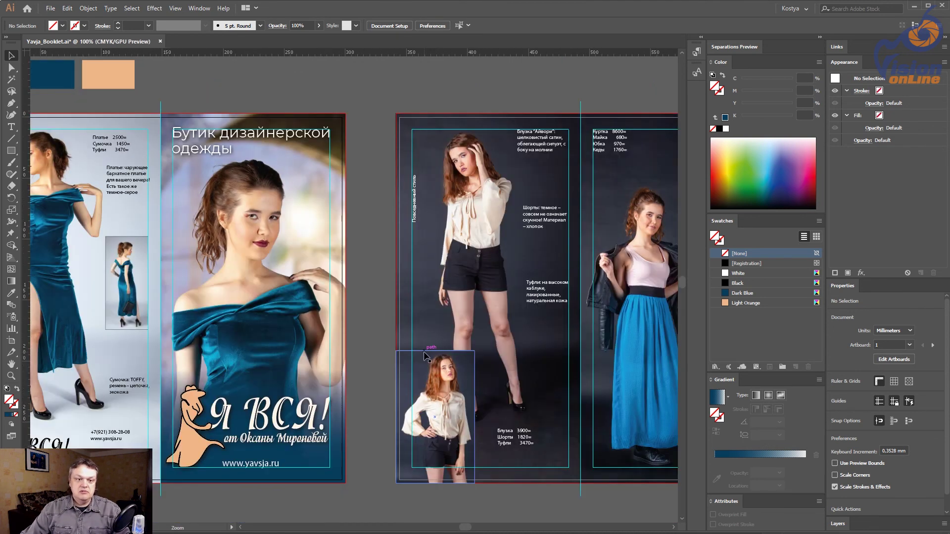
{"action": "scroll", "coordinate": [396, 494], "scroll_direction": "up", "scroll_amount": 1}
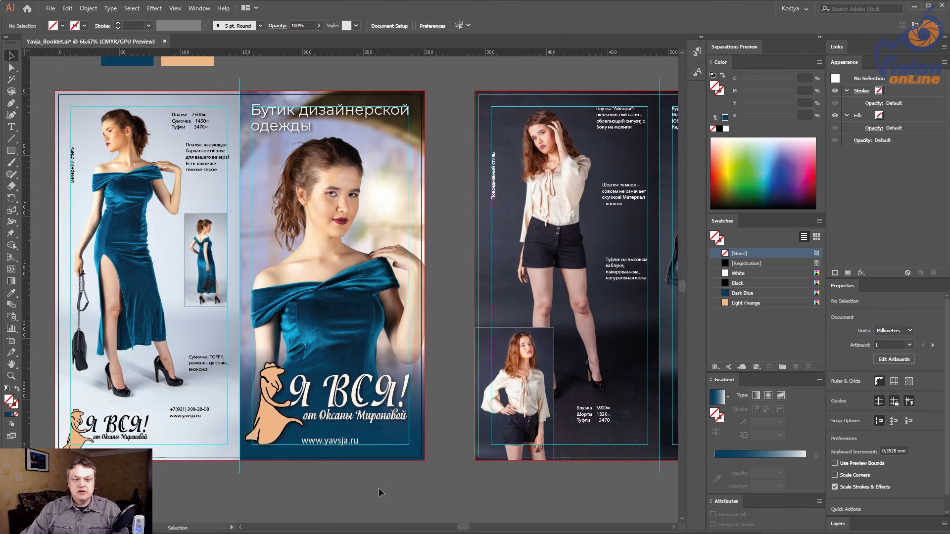
{"action": "left_click_drag", "start_coordinate": [368, 453], "coordinate": [432, 470]}
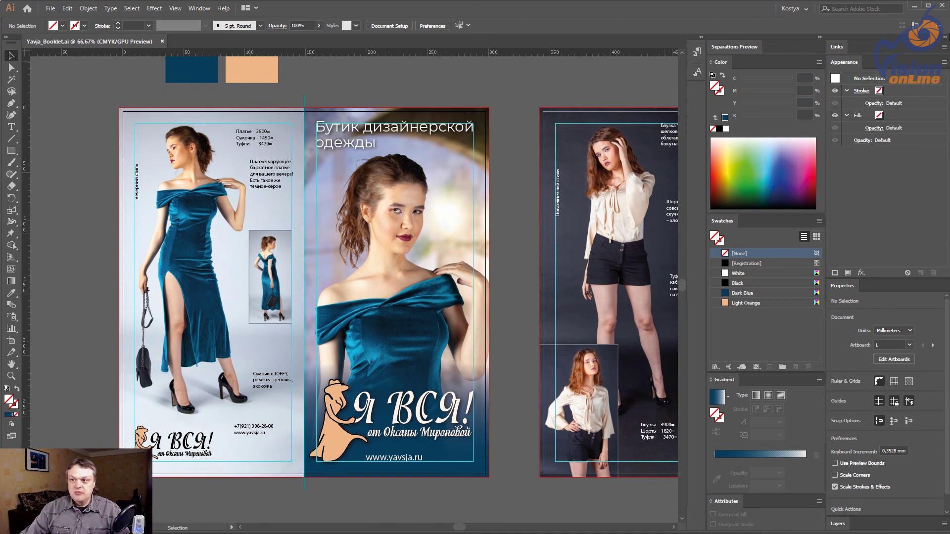
{"action": "left_click", "coordinate": [945, 39]}
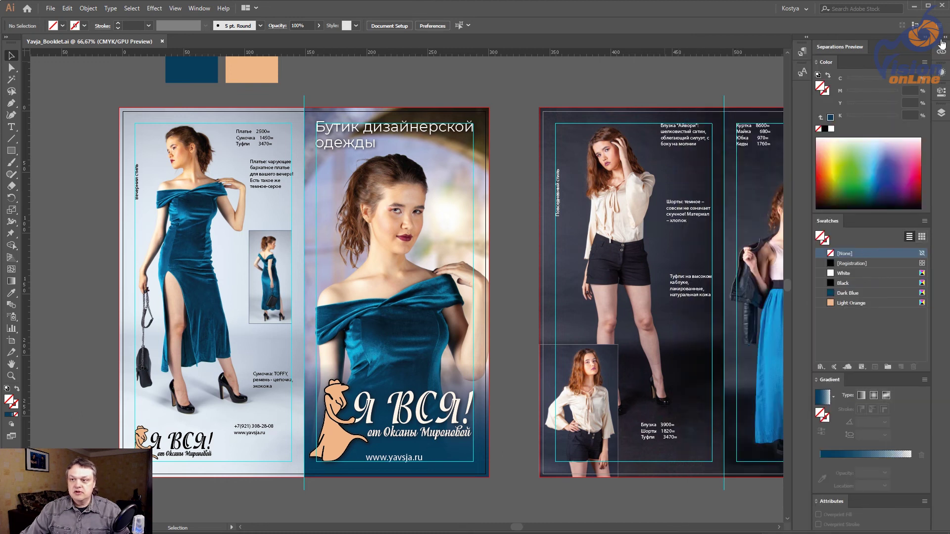
{"action": "left_click", "coordinate": [807, 39]}
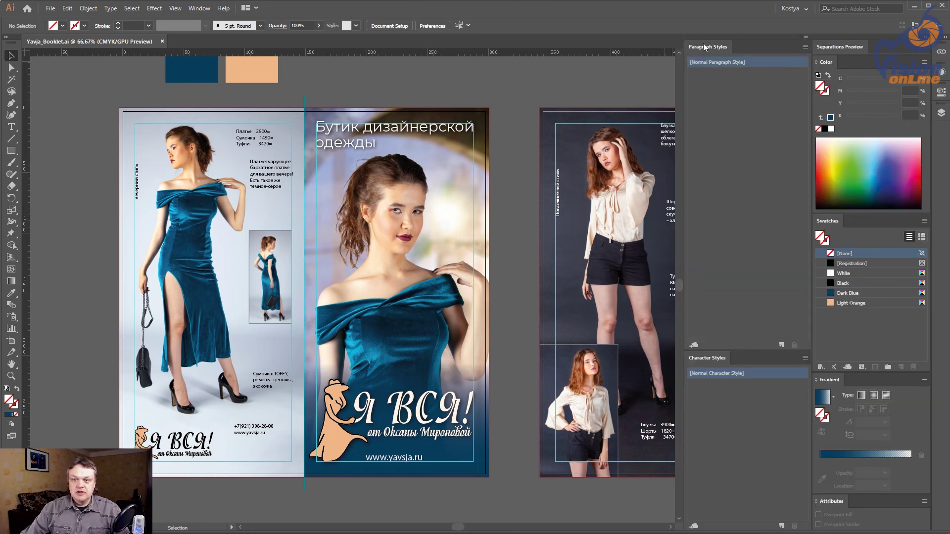
Step: Create the ZAGOL paragraph style from the Вечерний стиль heading and apply it to Повседневный стиль
{"action": "left_click", "coordinate": [141, 194]}
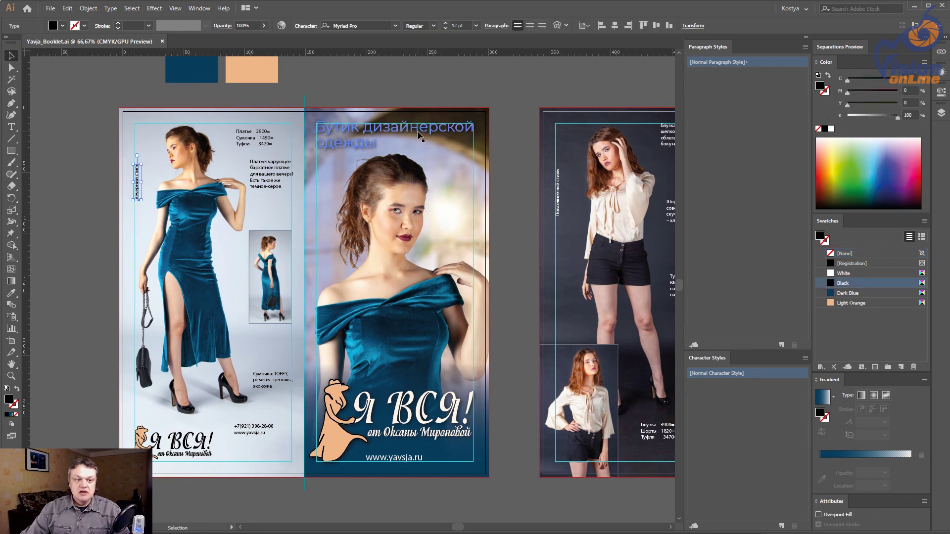
{"action": "left_click", "coordinate": [781, 344]}
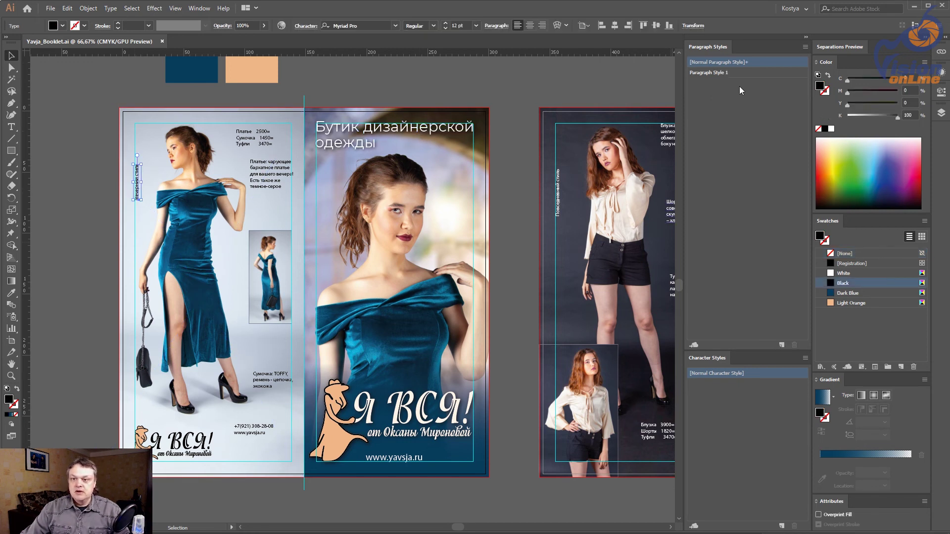
{"action": "double_click", "coordinate": [729, 71]}
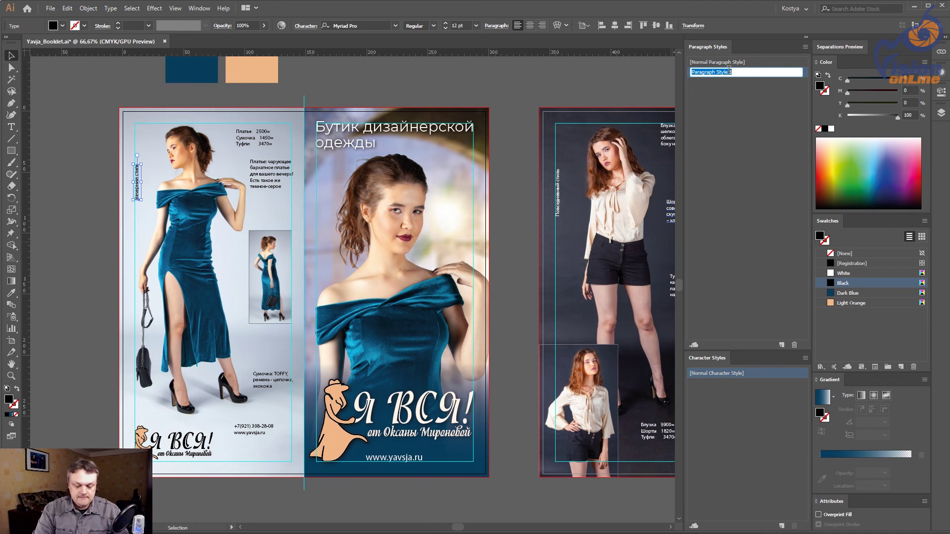
{"action": "type", "text": "ZAGOL"}
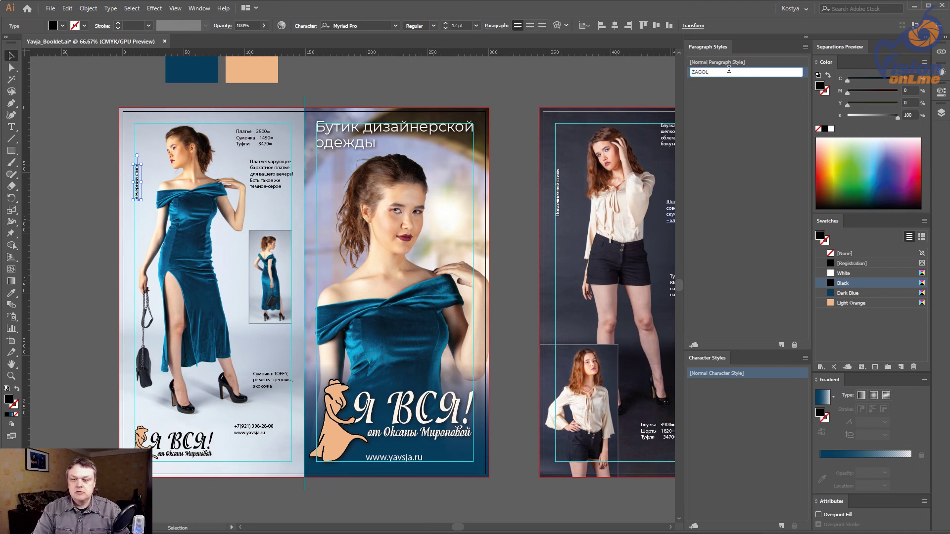
{"action": "key", "text": "Return"}
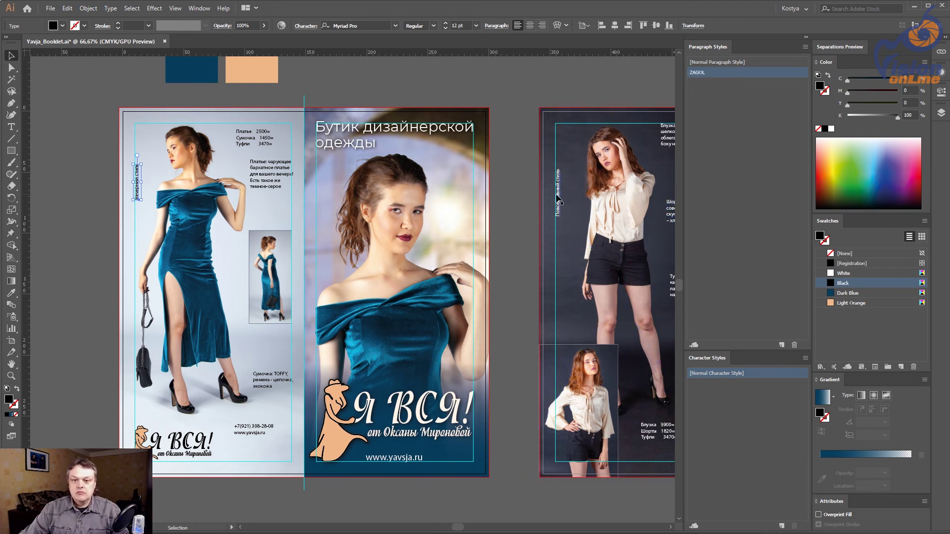
{"action": "left_click", "coordinate": [559, 194]}
{"action": "left_click", "coordinate": [726, 73]}
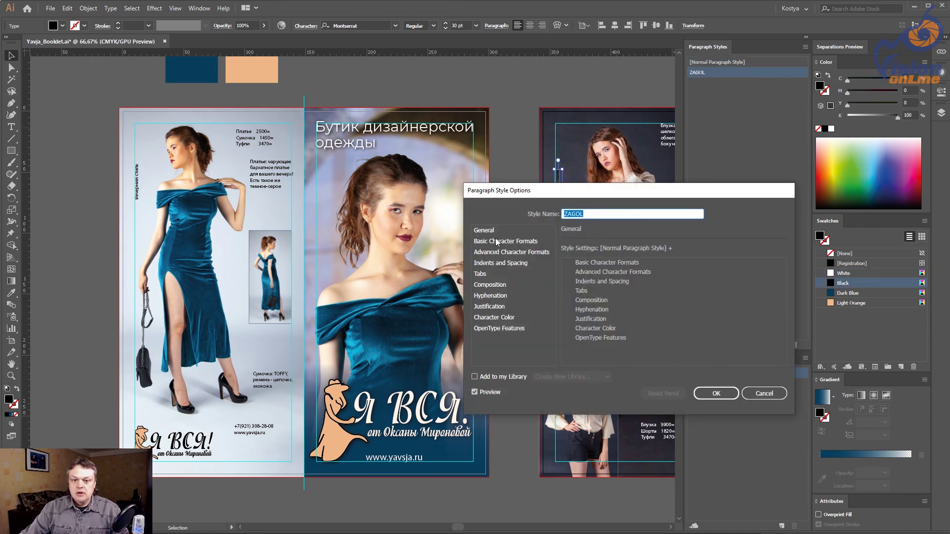
Step: Set the ZAGOL style's font to Montserrat Light at 36 pt
{"action": "left_click", "coordinate": [500, 241]}
{"action": "left_click", "coordinate": [623, 251]}
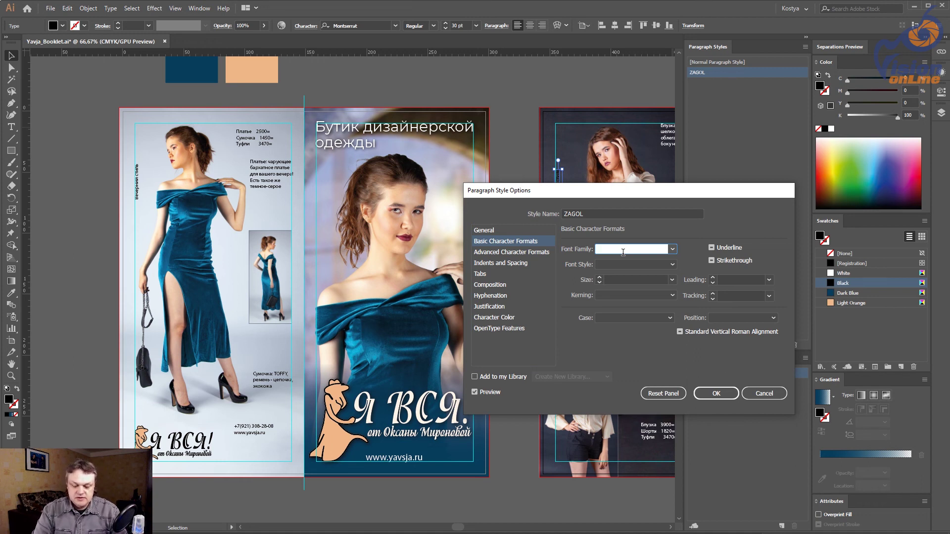
{"action": "type", "text": "Monotype Corsiva"}
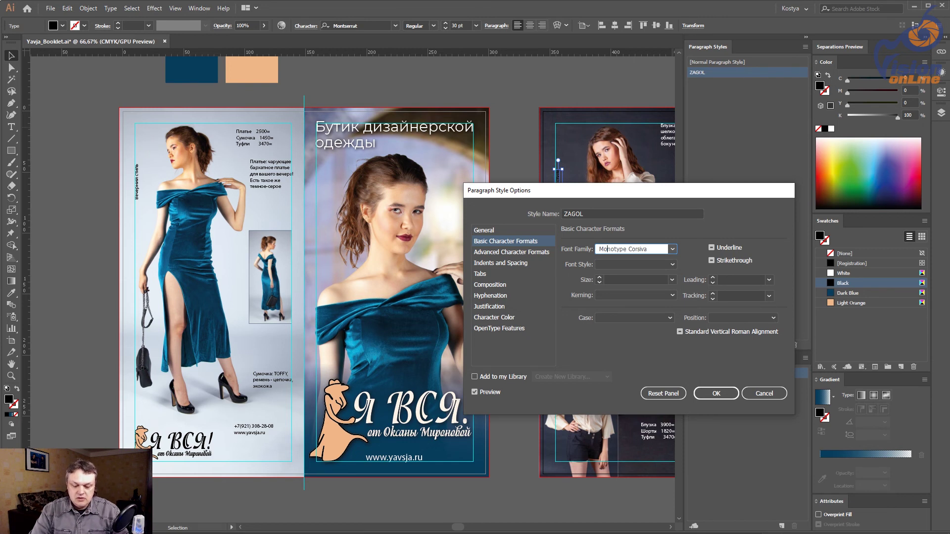
{"action": "type", "text": "DeVinne Txt BT"}
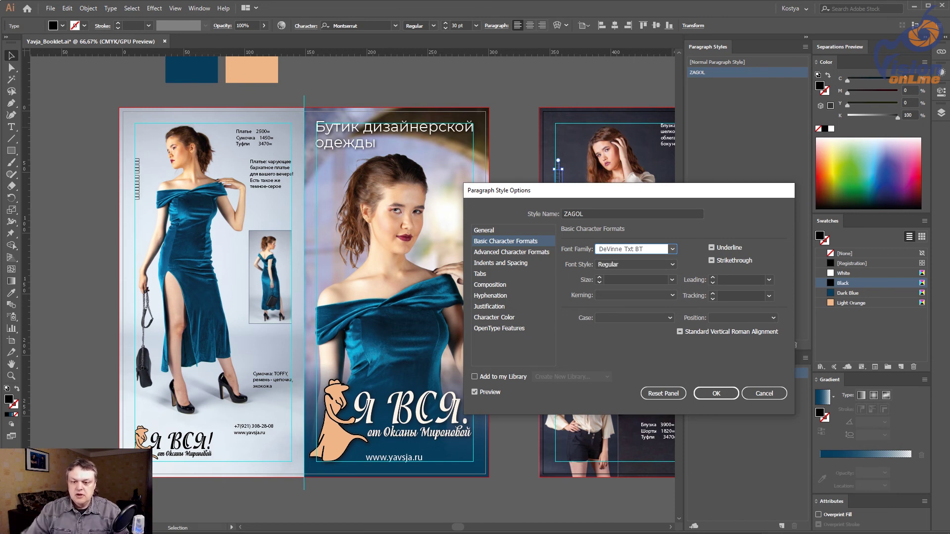
{"action": "left_click", "coordinate": [672, 249]}
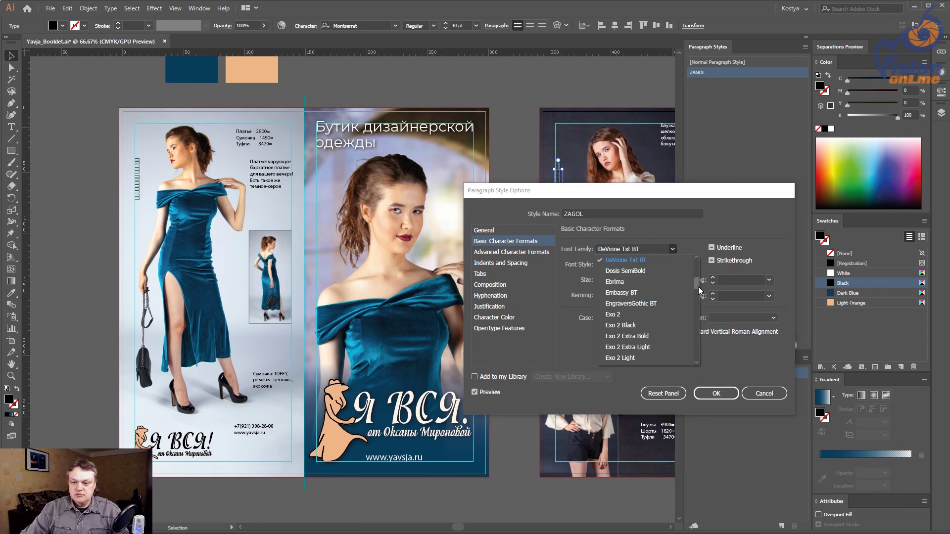
{"action": "left_click_drag", "start_coordinate": [698, 286], "coordinate": [697, 305]}
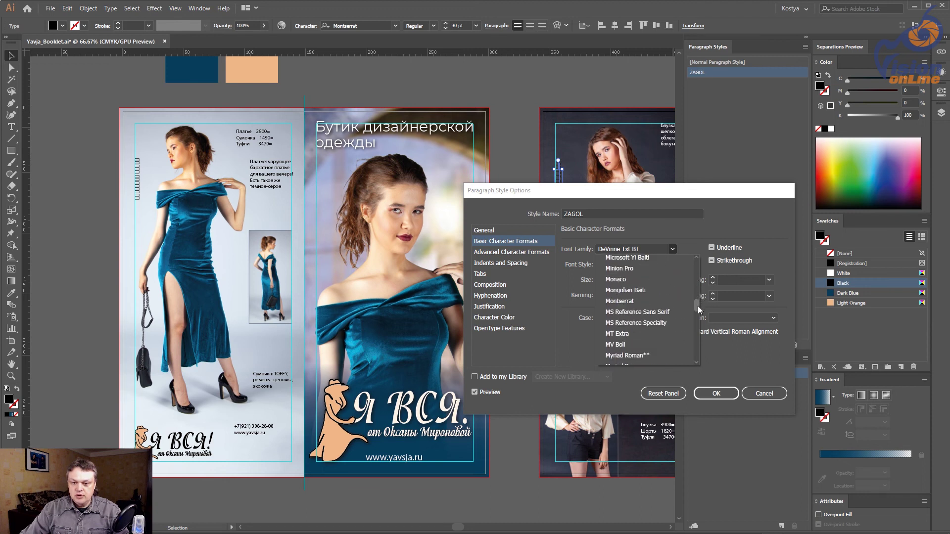
{"action": "left_click", "coordinate": [643, 302]}
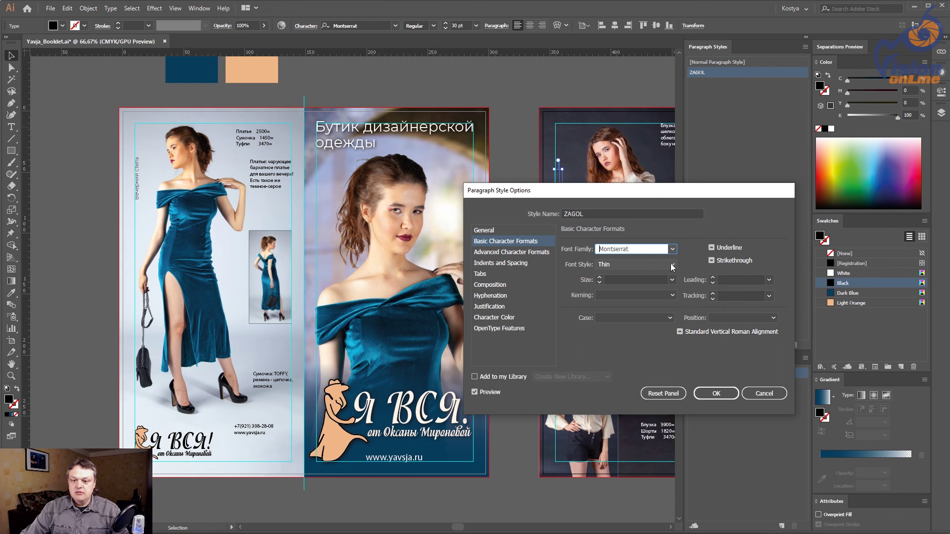
{"action": "left_click", "coordinate": [672, 265]}
{"action": "left_click", "coordinate": [632, 319]}
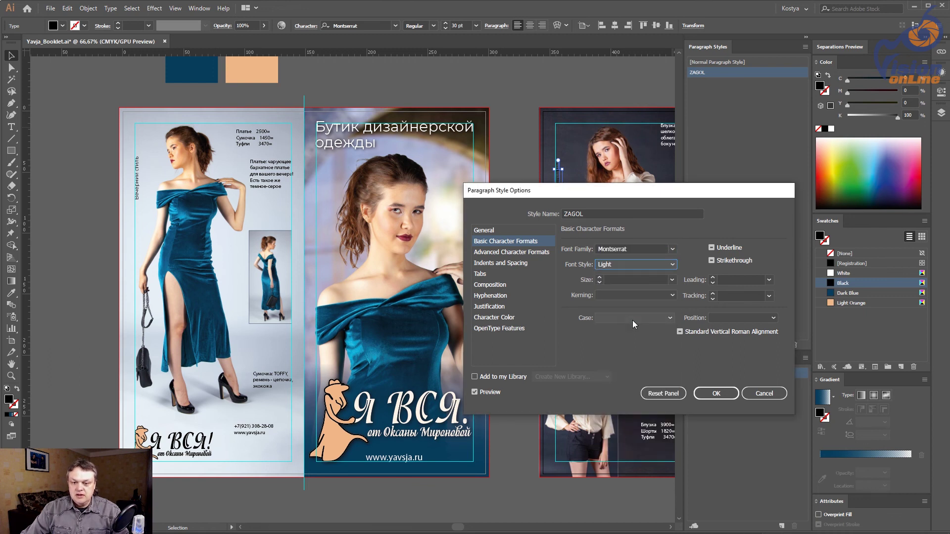
{"action": "left_click", "coordinate": [639, 279]}
{"action": "type", "text": "36"}
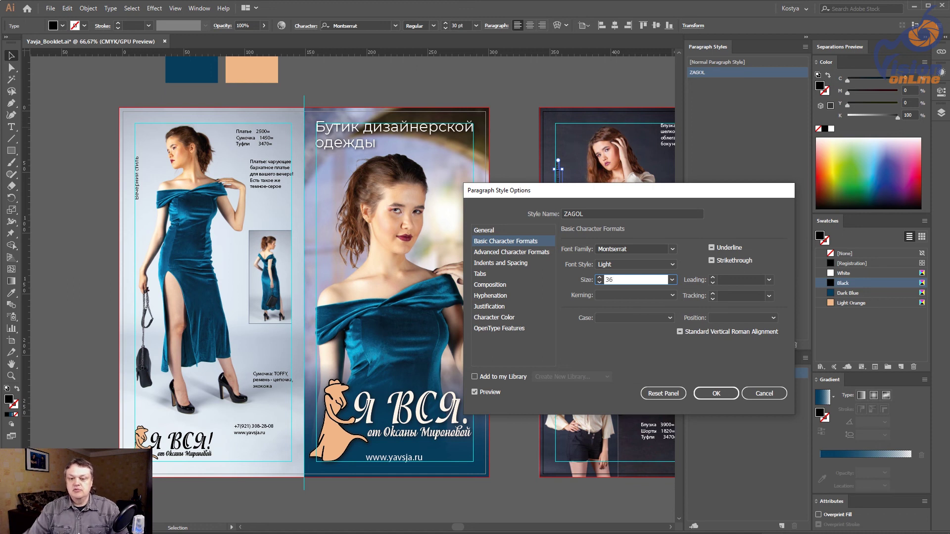
{"action": "key", "text": "Tab"}
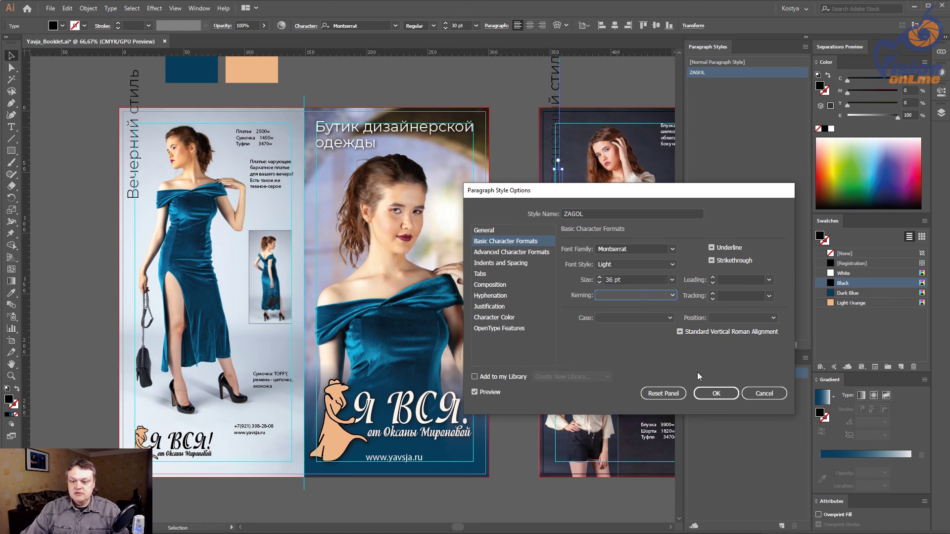
Step: Make the ZAGOL style's character colour white and confirm it
{"action": "left_click", "coordinate": [486, 318]}
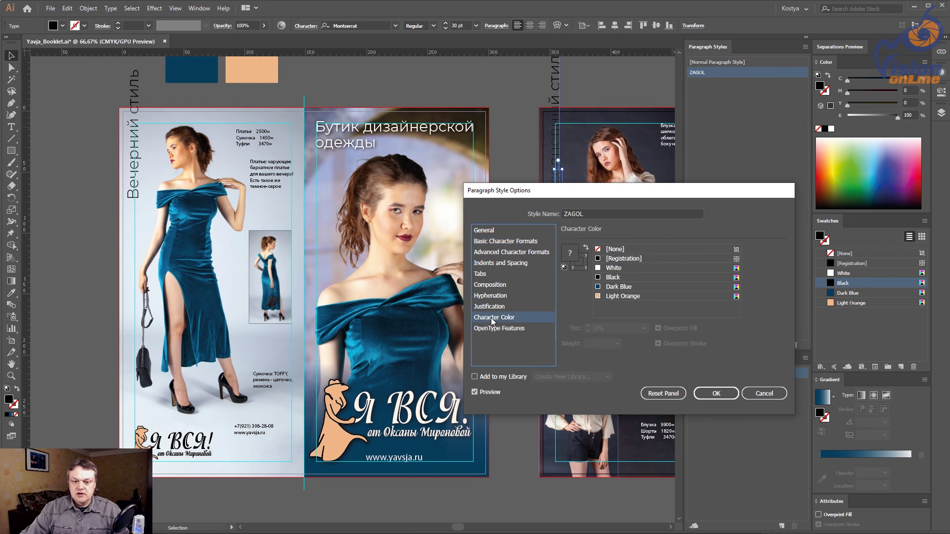
{"action": "left_click", "coordinate": [620, 269]}
{"action": "left_click", "coordinate": [716, 394]}
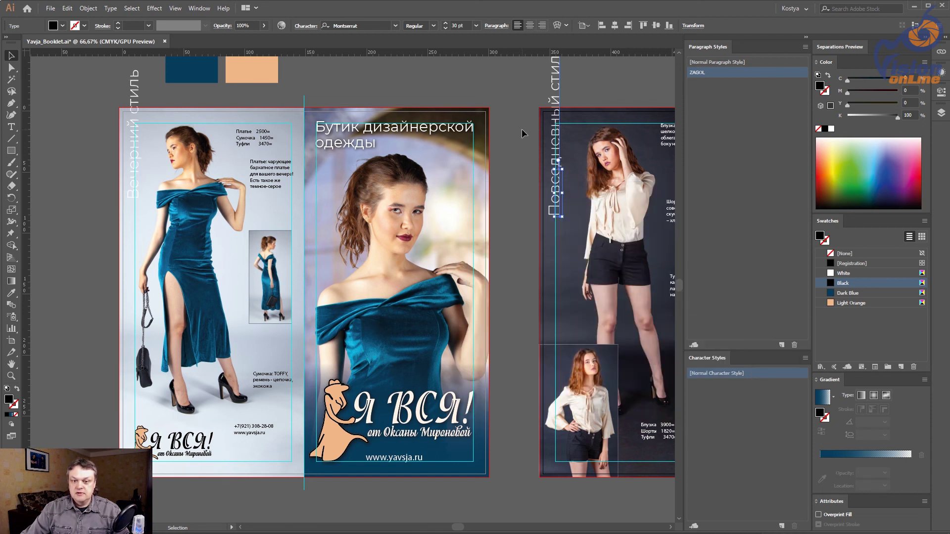
Step: Move the Повседневный стиль heading lower along the page's left edge
{"action": "left_click_drag", "start_coordinate": [558, 103], "coordinate": [557, 129]}
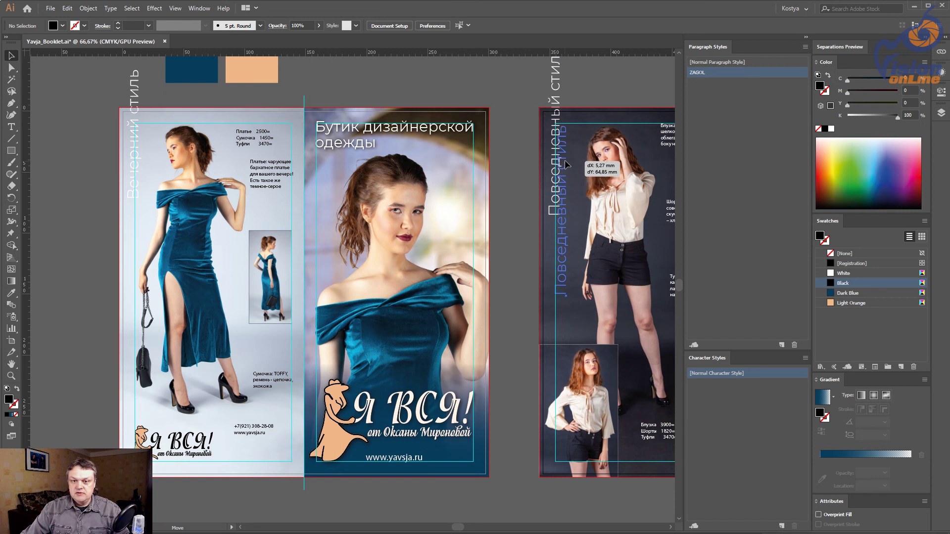
{"action": "left_click_drag", "start_coordinate": [568, 174], "coordinate": [567, 164]}
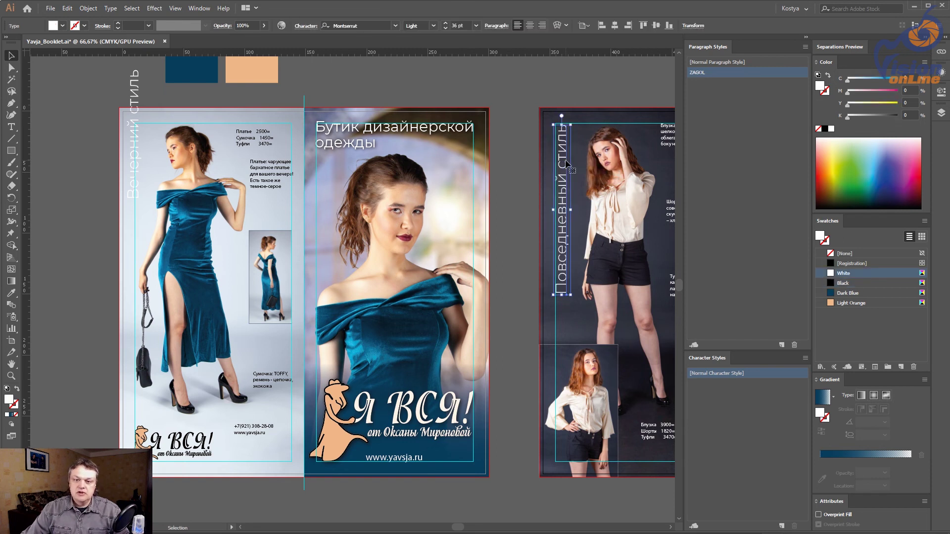
{"action": "left_click", "coordinate": [519, 145]}
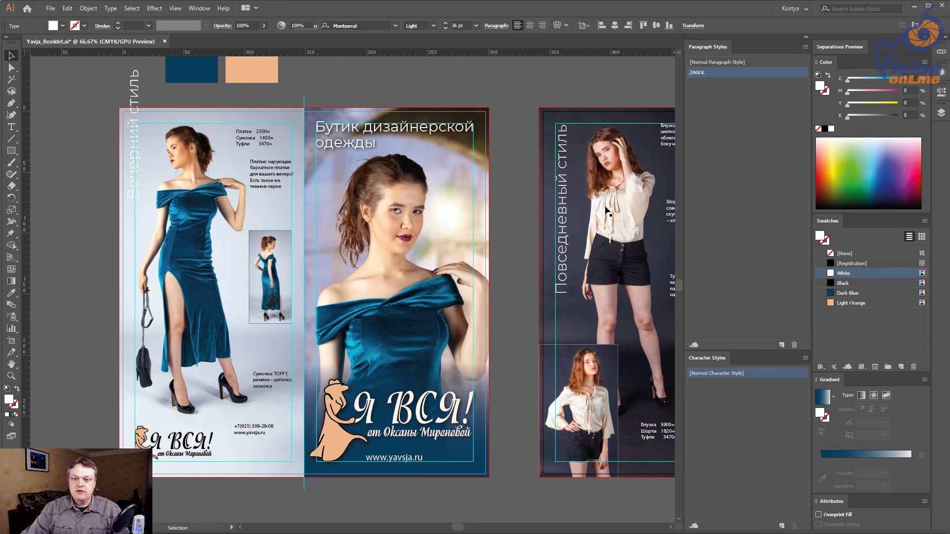
Step: Set the ZAGOL style's alignment to Right and shift the Вечерний стиль heading up
{"action": "double_click", "coordinate": [758, 72]}
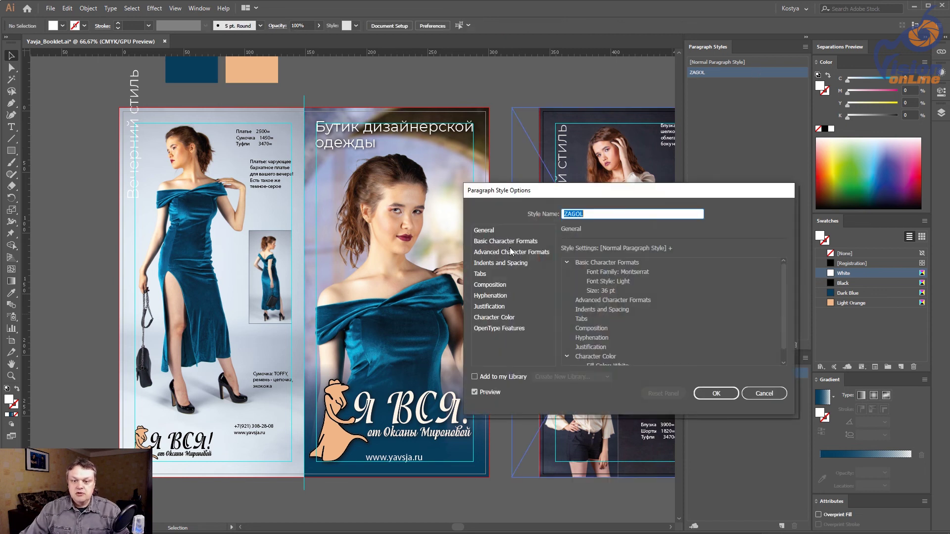
{"action": "left_click", "coordinate": [509, 264]}
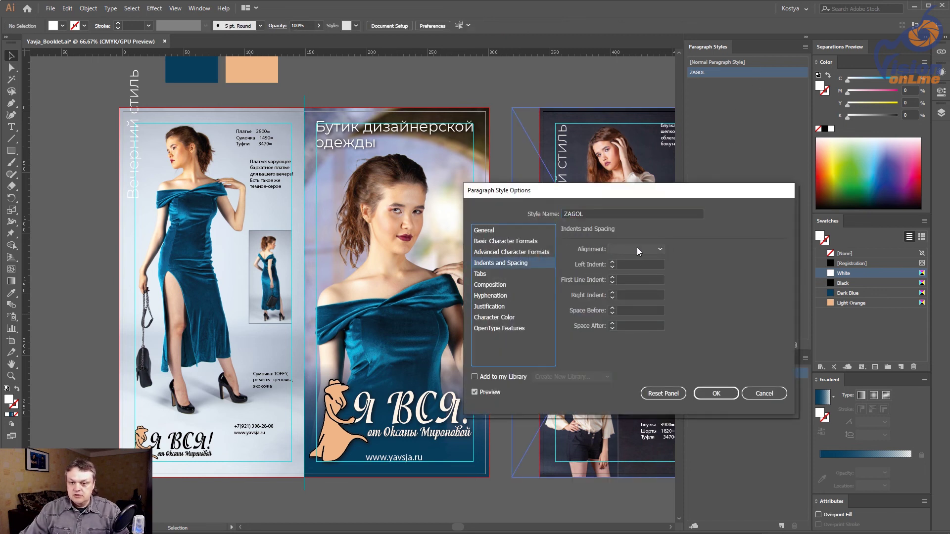
{"action": "left_click", "coordinate": [637, 250]}
{"action": "left_click", "coordinate": [652, 280]}
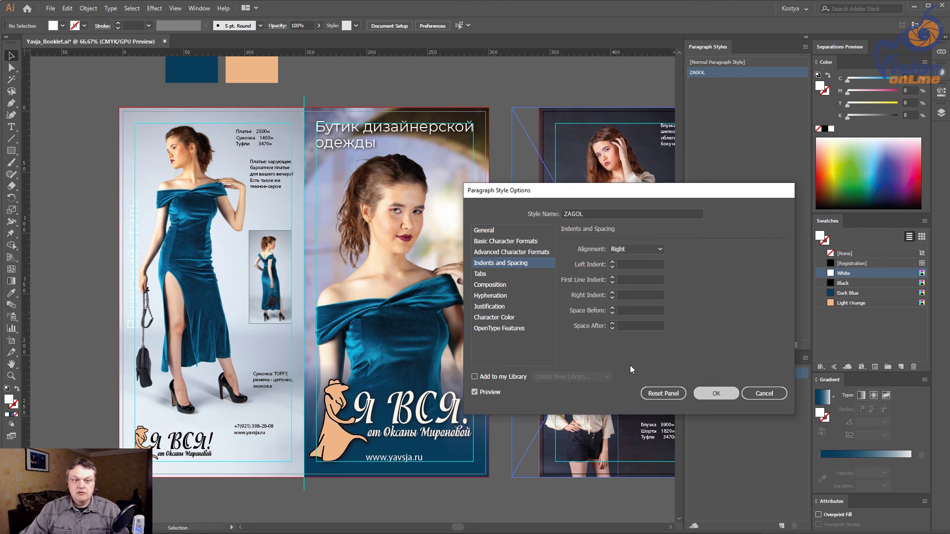
{"action": "key", "text": "Return"}
{"action": "left_click_drag", "start_coordinate": [139, 211], "coordinate": [139, 134]}
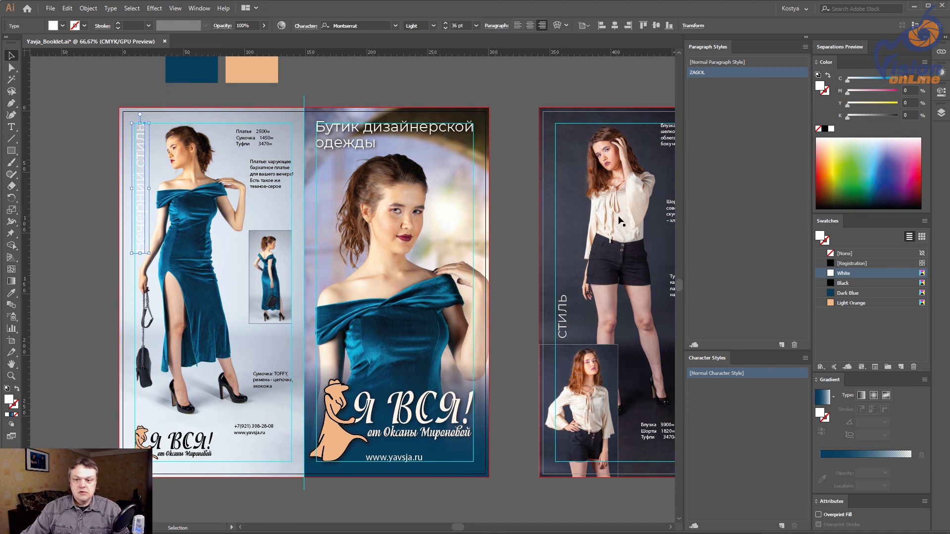
Step: Colour the Вечерний стиль heading Dark Blue and nudge it slightly left
{"action": "left_click", "coordinate": [849, 293]}
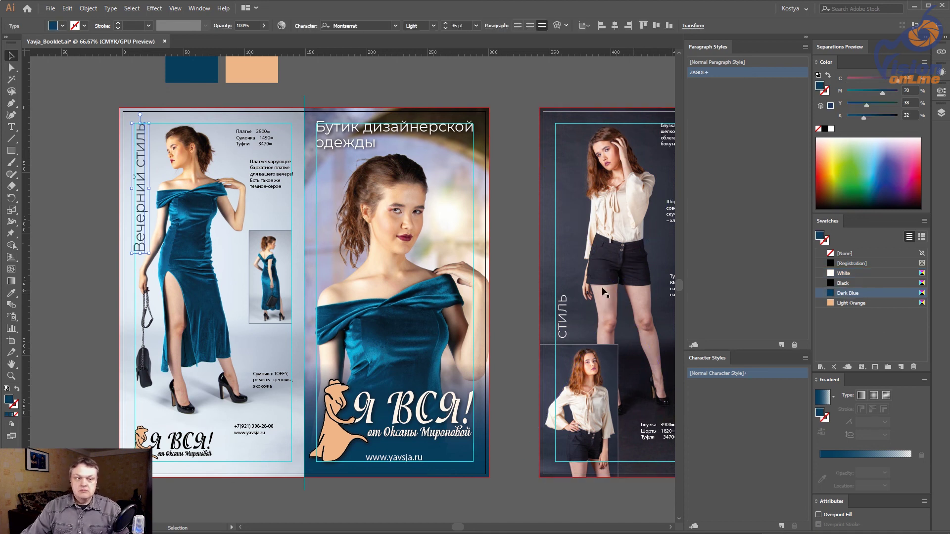
{"action": "left_click", "coordinate": [88, 188]}
{"action": "key", "text": "z"}
{"action": "left_click", "coordinate": [172, 170]}
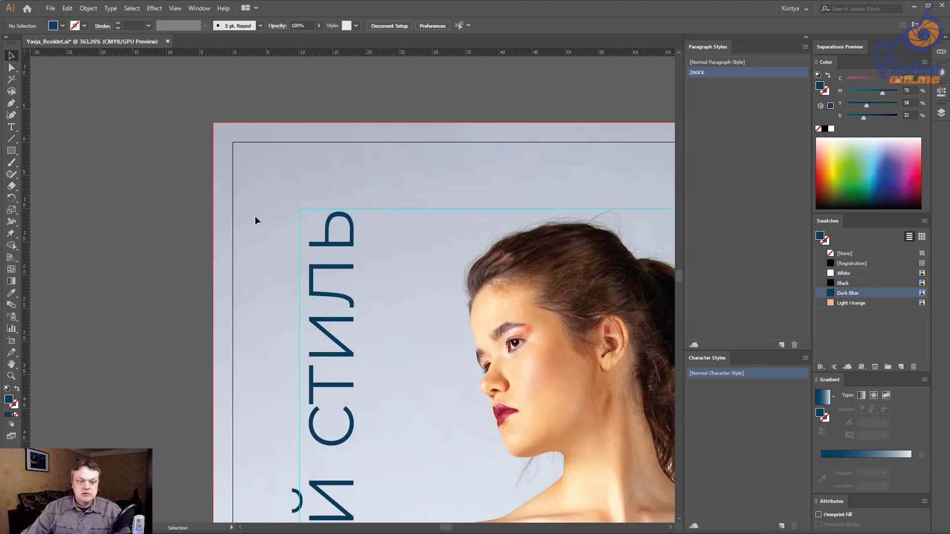
{"action": "key", "text": "v"}
{"action": "left_click_drag", "start_coordinate": [326, 243], "coordinate": [321, 244]}
{"action": "key", "text": "Left"}
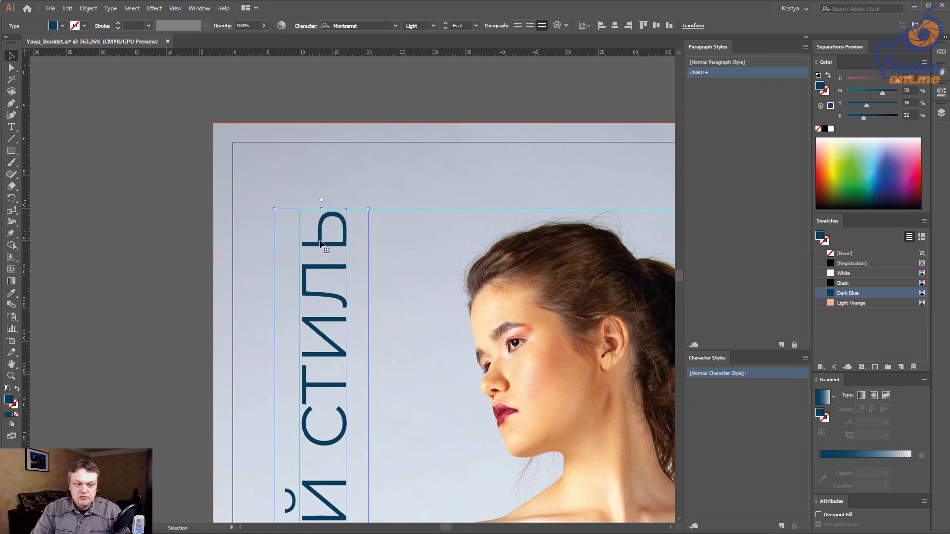
Step: Resize the Вечерний стиль heading's text frame
{"action": "left_click", "coordinate": [263, 275]}
{"action": "key", "text": "ctrl+minus"}
{"action": "key", "text": "ctrl+minus"}
{"action": "key", "text": "ctrl+minus"}
{"action": "left_click_drag", "start_coordinate": [302, 330], "coordinate": [207, 296]}
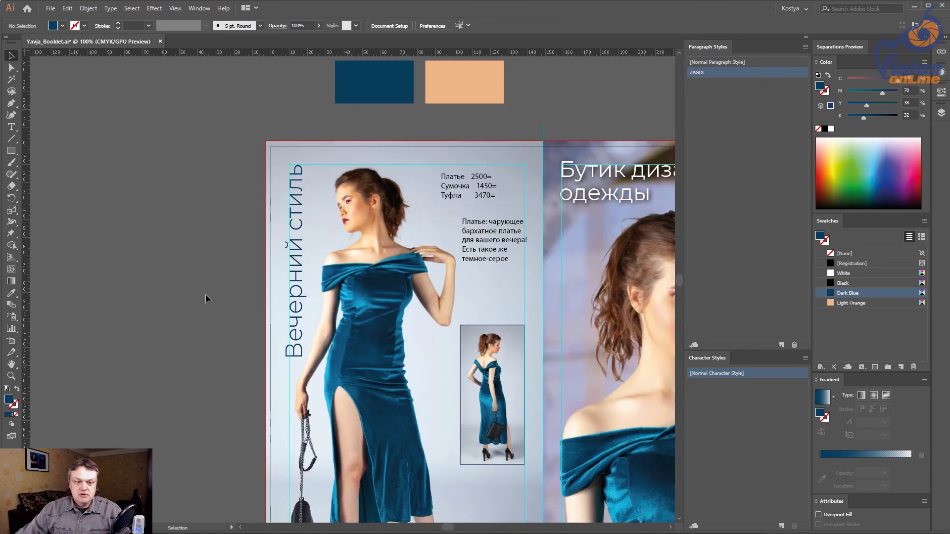
{"action": "left_click_drag", "start_coordinate": [367, 328], "coordinate": [270, 265]}
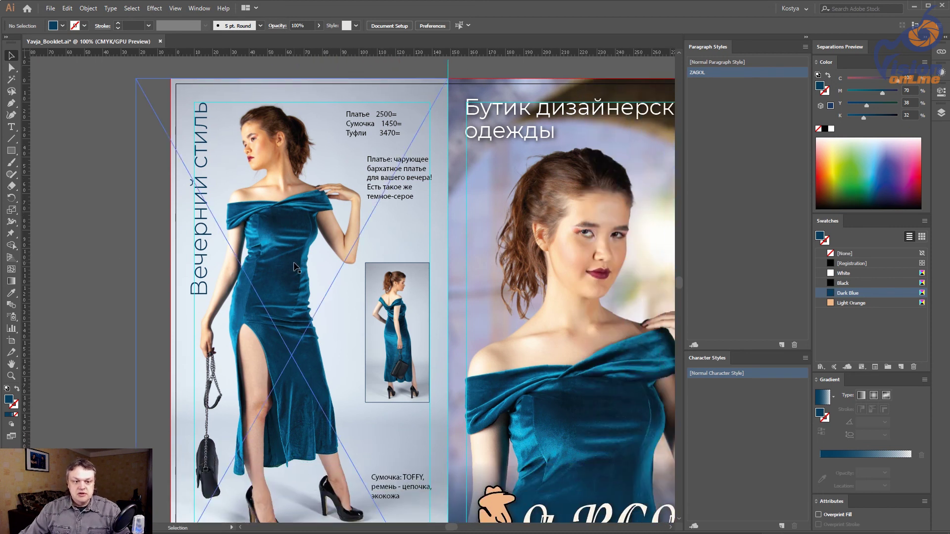
{"action": "left_click", "coordinate": [207, 214]}
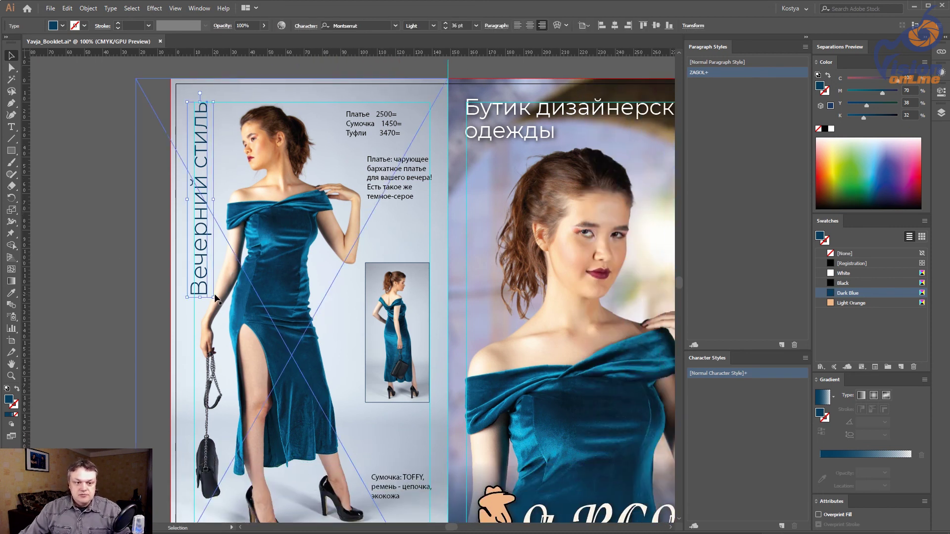
{"action": "left_click_drag", "start_coordinate": [213, 296], "coordinate": [212, 295]}
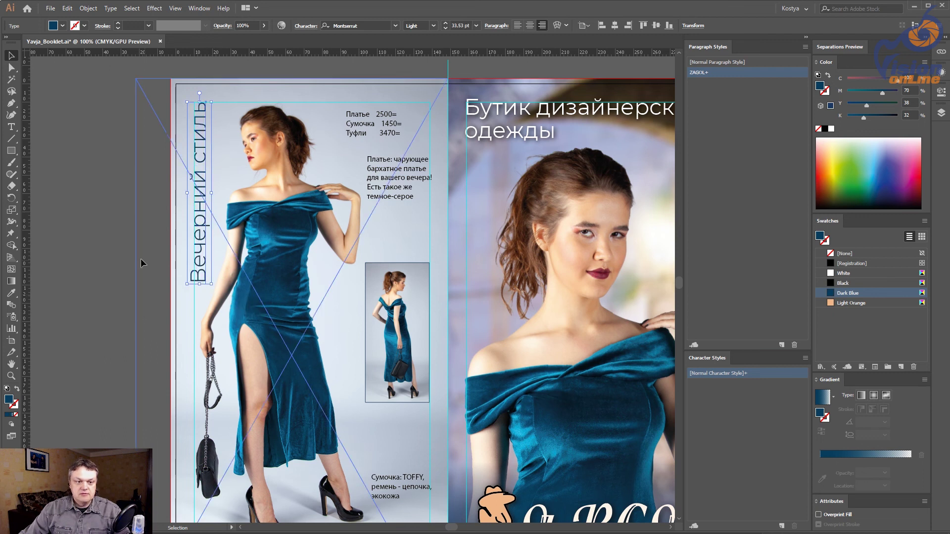
{"action": "left_click", "coordinate": [107, 251]}
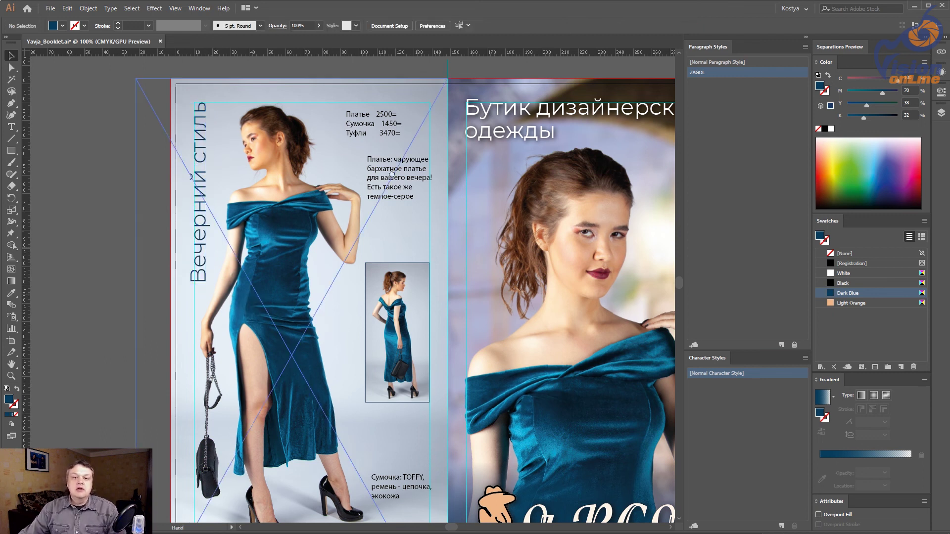
Step: Move the Повседневный стиль heading up to the page top and nudge it left
{"action": "scroll", "coordinate": [351, 333], "scroll_direction": "right", "scroll_amount": 5}
{"action": "scroll", "coordinate": [351, 332], "scroll_direction": "right", "scroll_amount": 5}
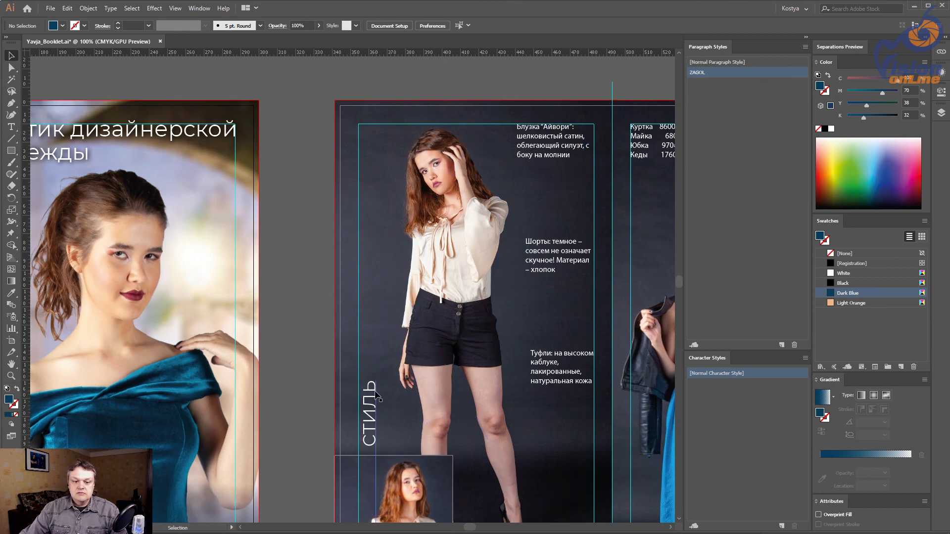
{"action": "left_click_drag", "start_coordinate": [369, 419], "coordinate": [369, 159]}
{"action": "left_click", "coordinate": [290, 163]}
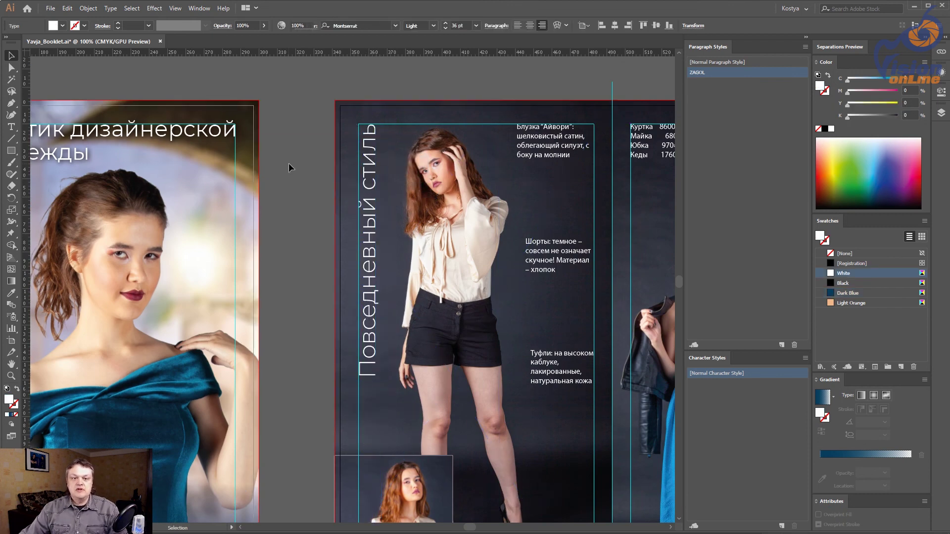
{"action": "scroll", "coordinate": [522, 272], "scroll_direction": "up", "scroll_amount": 3}
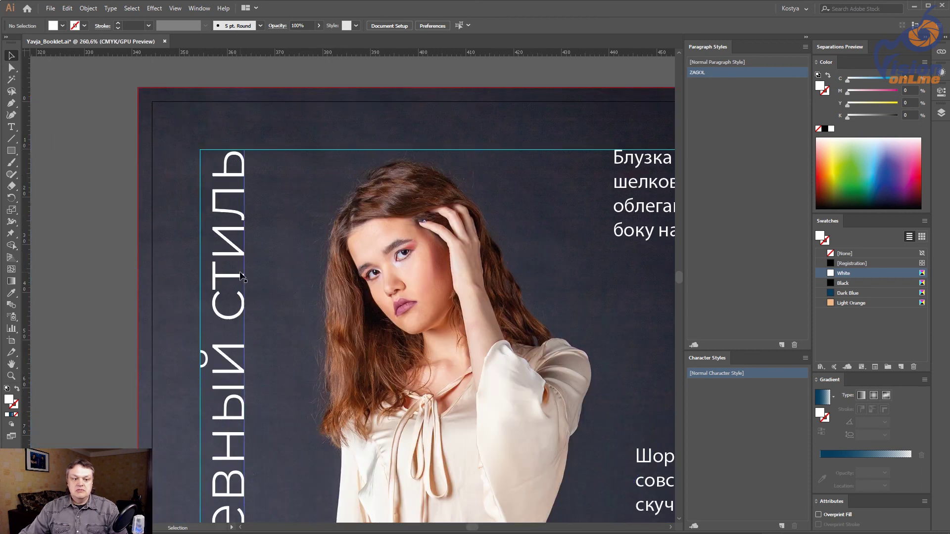
{"action": "left_click_drag", "start_coordinate": [240, 274], "coordinate": [229, 274]}
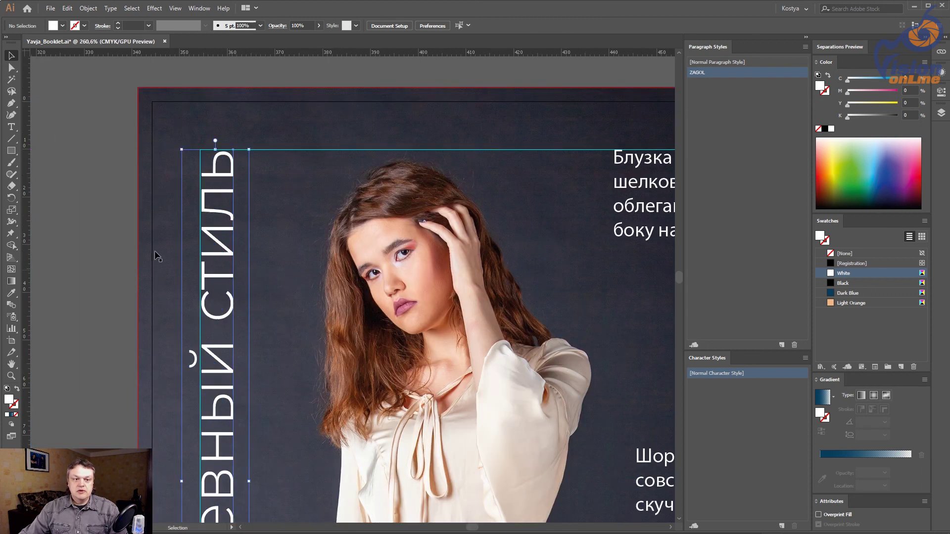
Step: Preview the whole spread with guides hidden, then show the guides again
{"action": "left_click", "coordinate": [114, 207]}
{"action": "scroll", "coordinate": [335, 286], "scroll_direction": "down", "scroll_amount": 2}
{"action": "scroll", "coordinate": [459, 338], "scroll_direction": "down", "scroll_amount": 2}
{"action": "key", "text": "ctrl+;"}
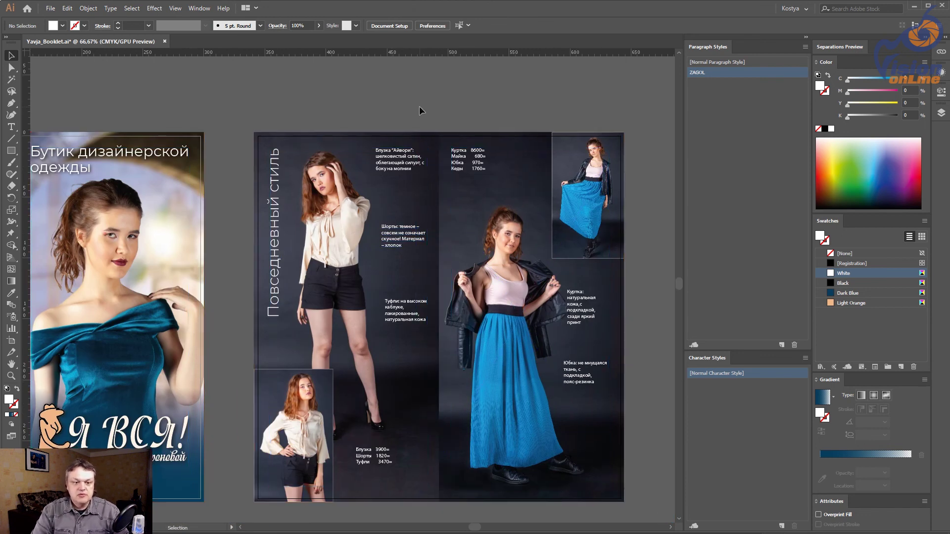
{"action": "key", "text": "ctrl+;"}
Step: Scroll over to bring the second spread into view
{"action": "scroll", "coordinate": [424, 100], "scroll_direction": "left", "scroll_amount": 3}
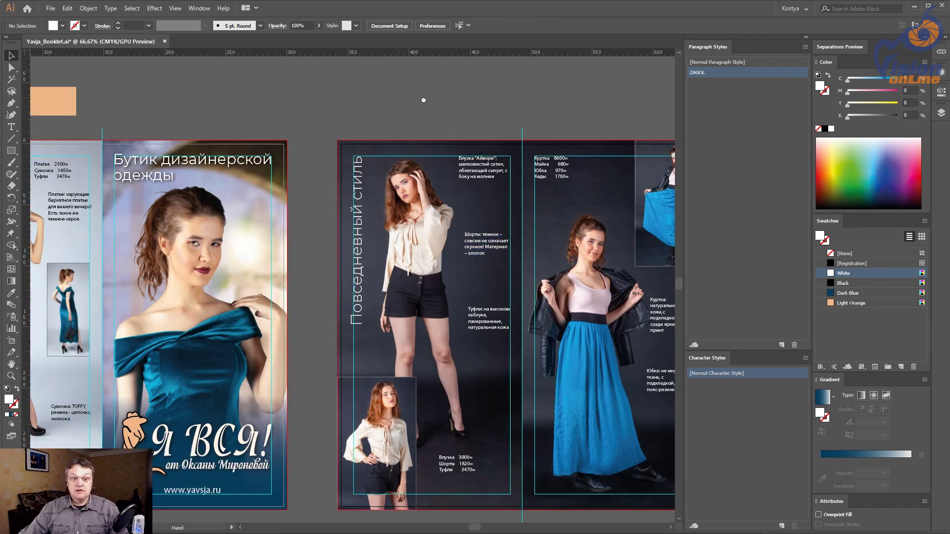
{"action": "scroll", "coordinate": [424, 100], "scroll_direction": "left", "scroll_amount": 2}
{"action": "scroll", "coordinate": [428, 105], "scroll_direction": "left", "scroll_amount": 2}
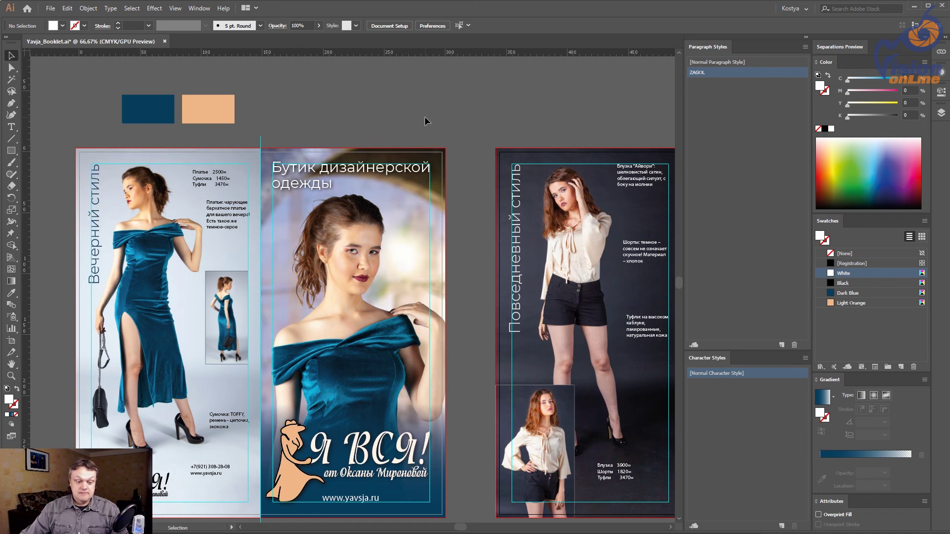
{"action": "left_click_drag", "start_coordinate": [567, 118], "coordinate": [436, 74]}
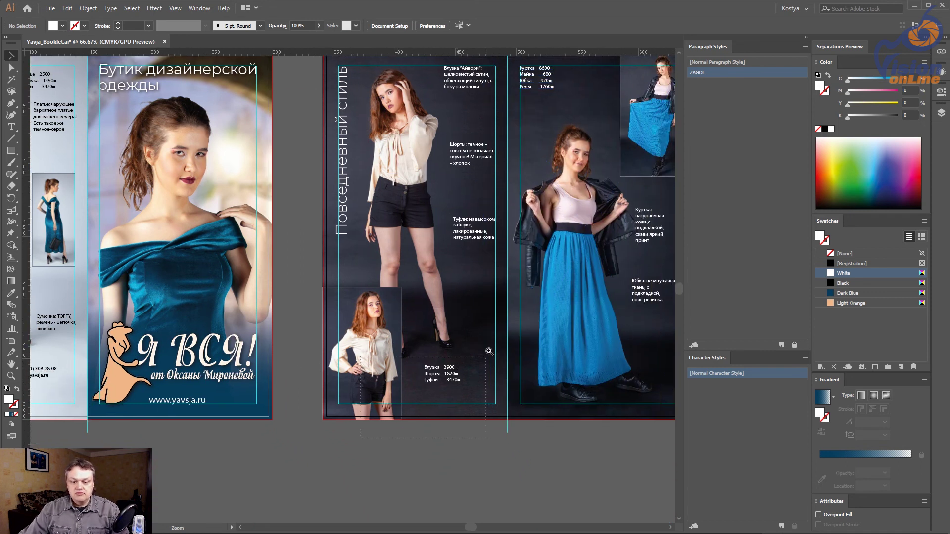
{"action": "scroll", "coordinate": [495, 346], "scroll_direction": "up", "scroll_amount": 5}
Step: Name the price list's new paragraph style Price and open its options
{"action": "left_click", "coordinate": [349, 255]}
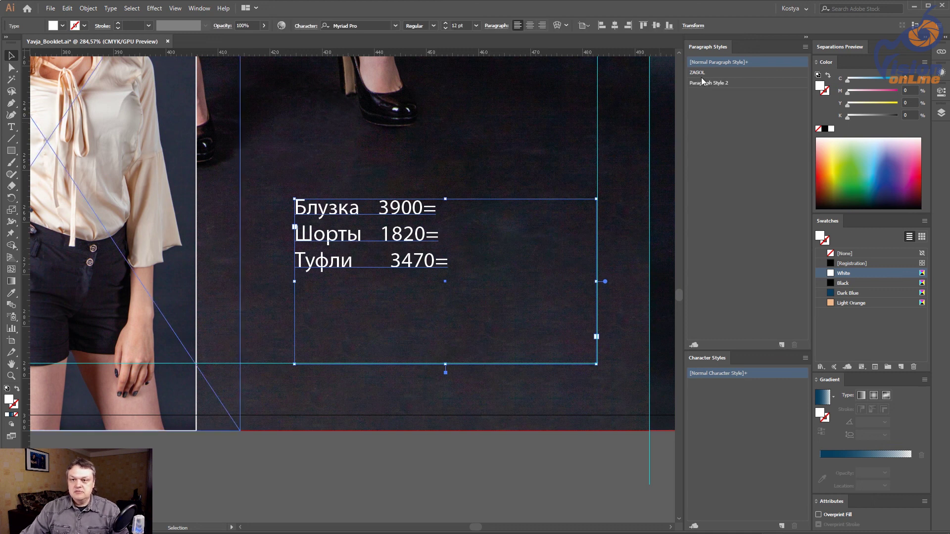
{"action": "double_click", "coordinate": [705, 82]}
{"action": "type", "text": "Price"}
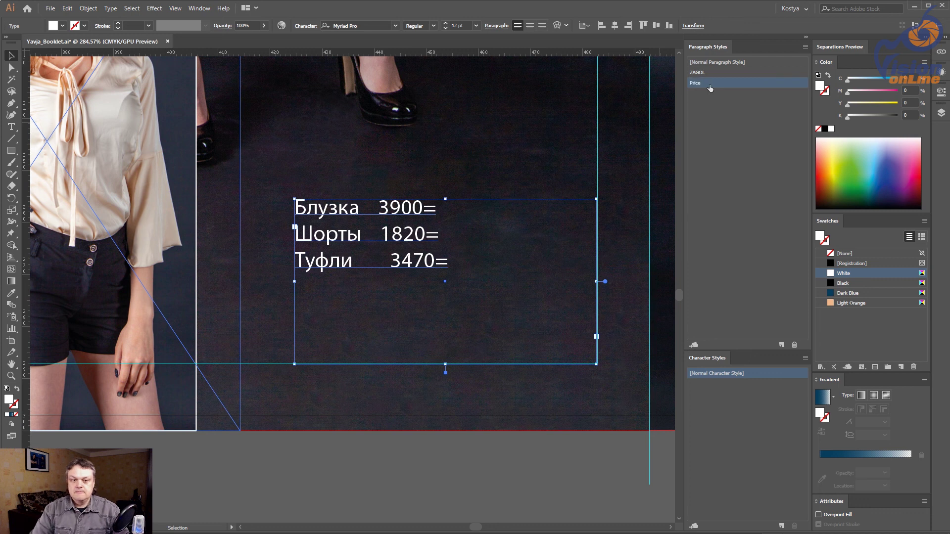
{"action": "double_click", "coordinate": [704, 84]}
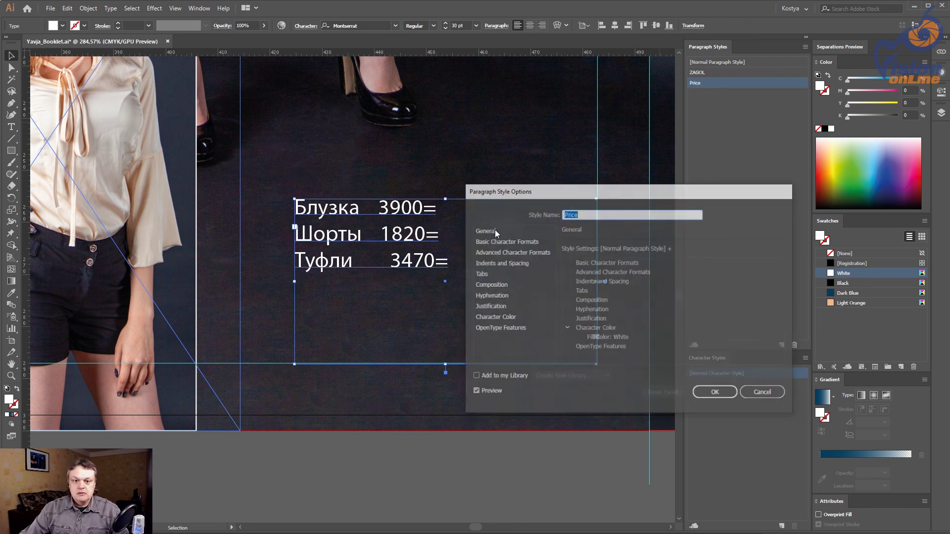
{"action": "left_click", "coordinate": [515, 241]}
Step: Set the Price style's font family to Montserrat
{"action": "left_click", "coordinate": [632, 249]}
{"action": "type", "text": "Monotype Corsiva"}
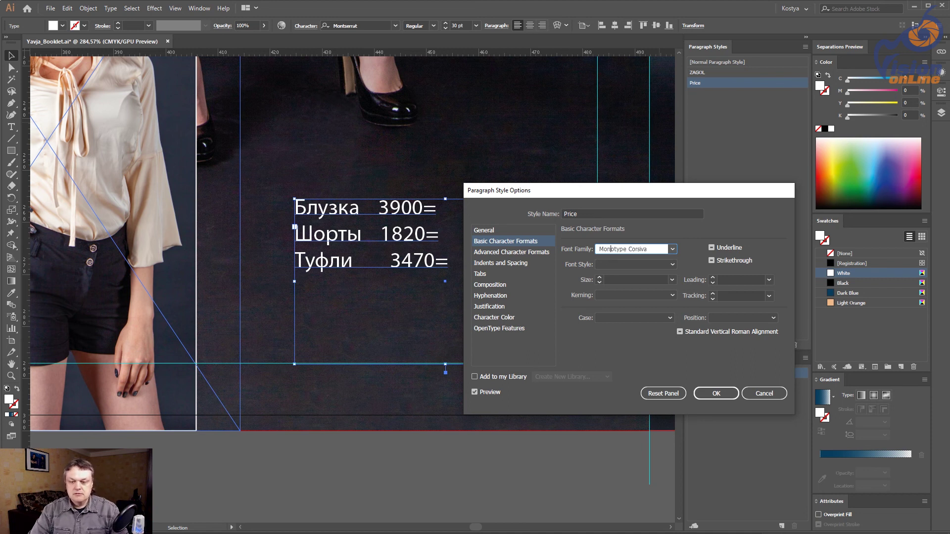
{"action": "left_click", "coordinate": [672, 250]}
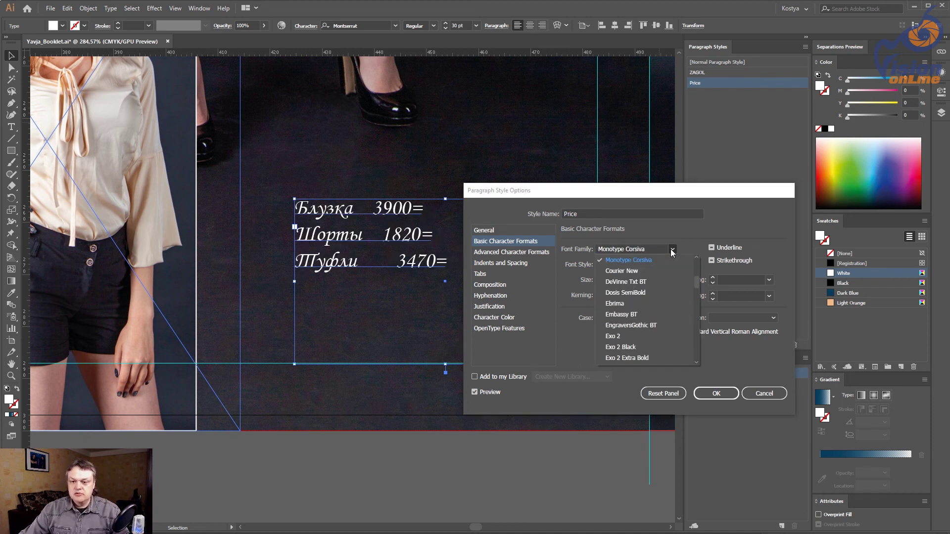
{"action": "scroll", "coordinate": [664, 287], "scroll_direction": "down", "scroll_amount": 3}
{"action": "scroll", "coordinate": [664, 288], "scroll_direction": "down", "scroll_amount": 3}
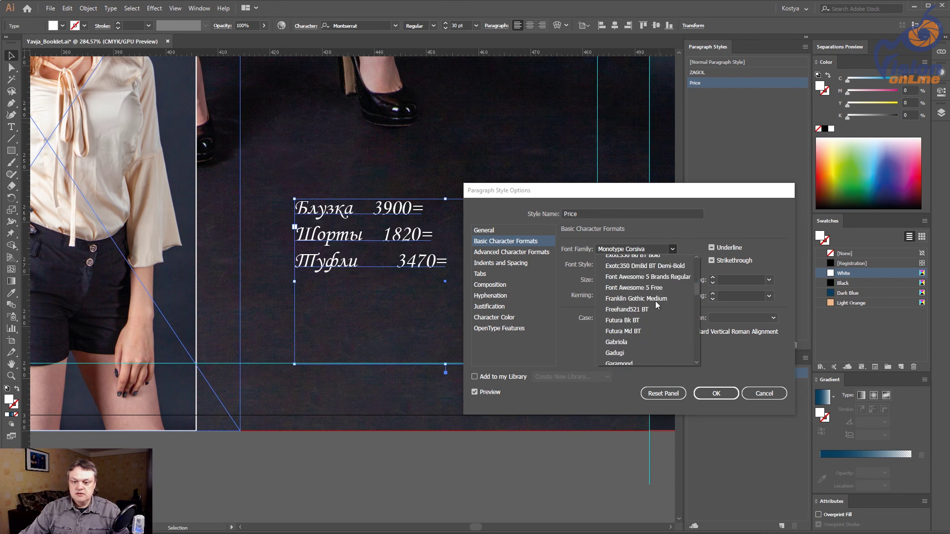
{"action": "scroll", "coordinate": [655, 301], "scroll_direction": "down", "scroll_amount": 4}
{"action": "scroll", "coordinate": [652, 304], "scroll_direction": "down", "scroll_amount": 3}
{"action": "scroll", "coordinate": [652, 304], "scroll_direction": "down", "scroll_amount": 4}
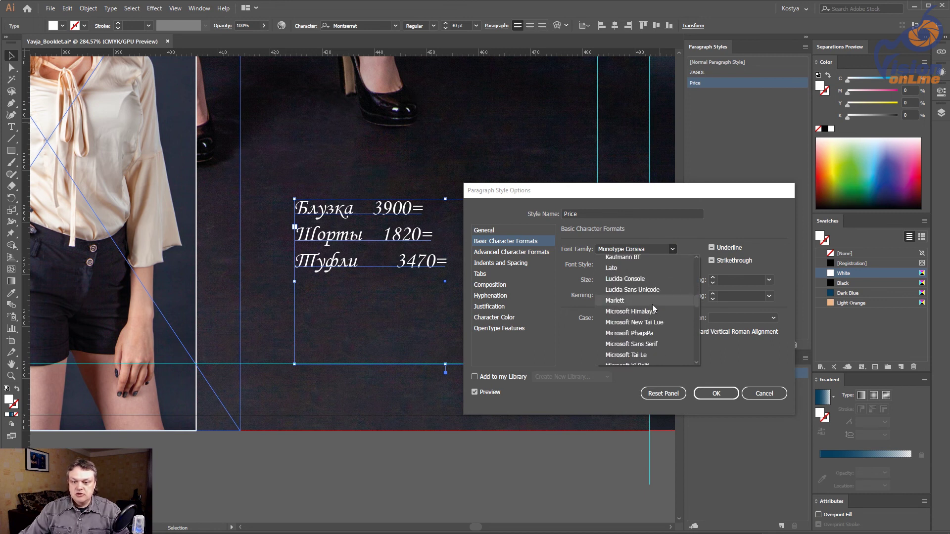
{"action": "scroll", "coordinate": [652, 304], "scroll_direction": "down", "scroll_amount": 3}
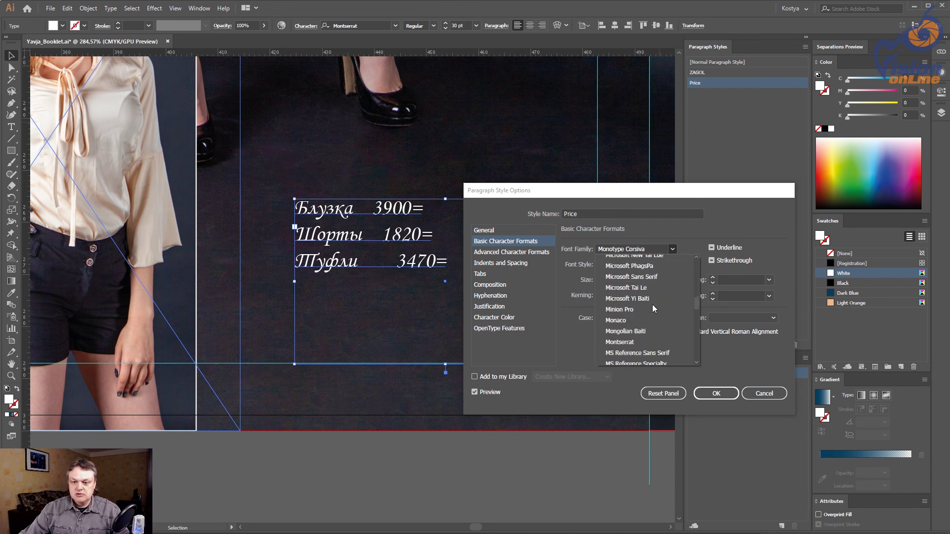
{"action": "left_click", "coordinate": [640, 339]}
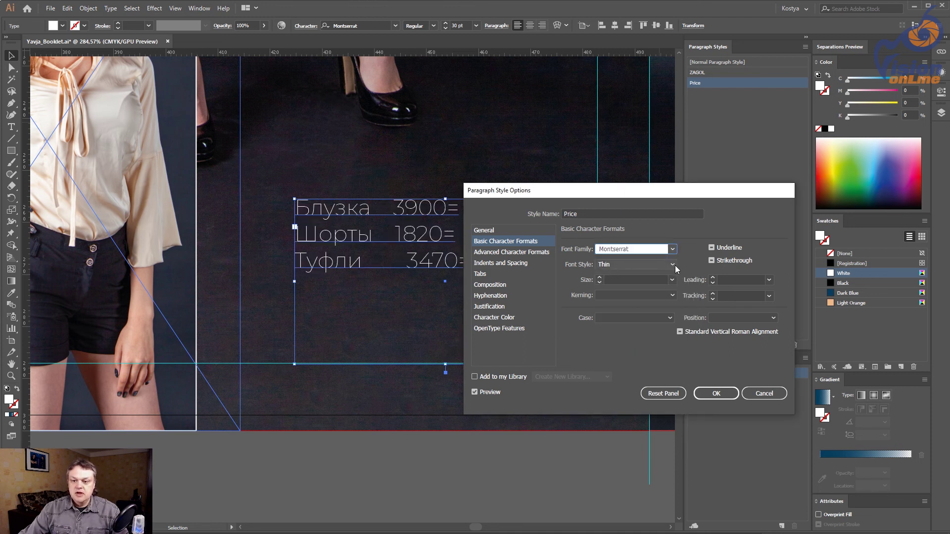
Step: Give the Price style Light weight, 19 pt size and 22 pt leading
{"action": "left_click", "coordinate": [675, 265]}
{"action": "left_click", "coordinate": [628, 319]}
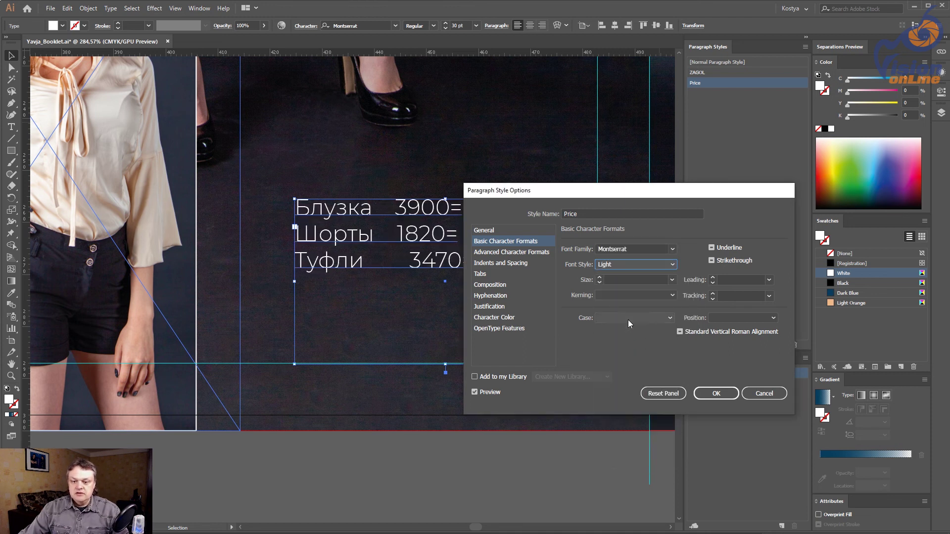
{"action": "left_click", "coordinate": [638, 280]}
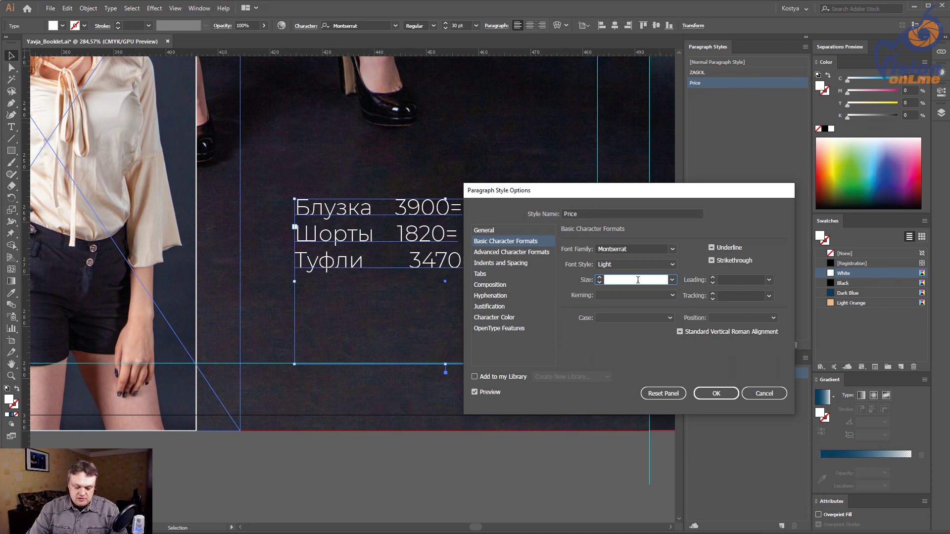
{"action": "type", "text": "19"}
{"action": "key", "text": "Tab"}
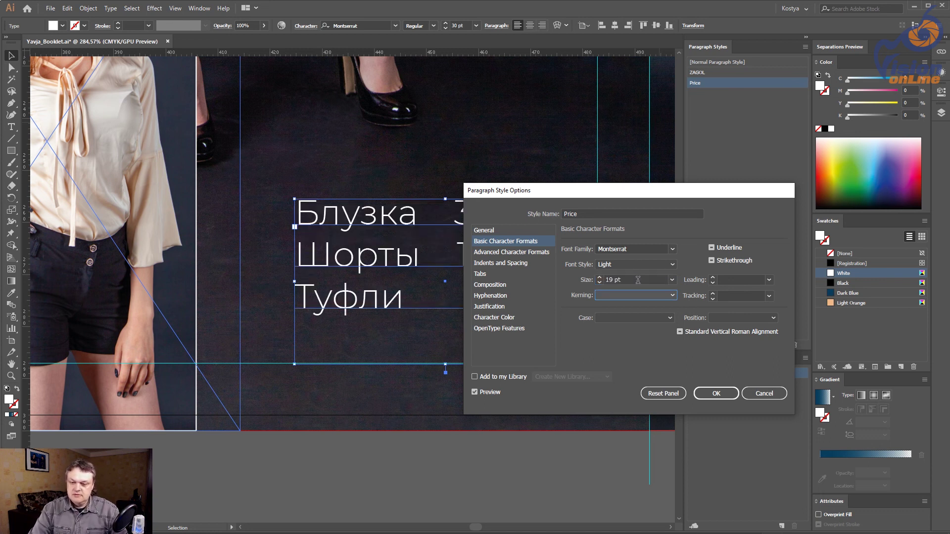
{"action": "left_click", "coordinate": [724, 278]}
{"action": "type", "text": "22"}
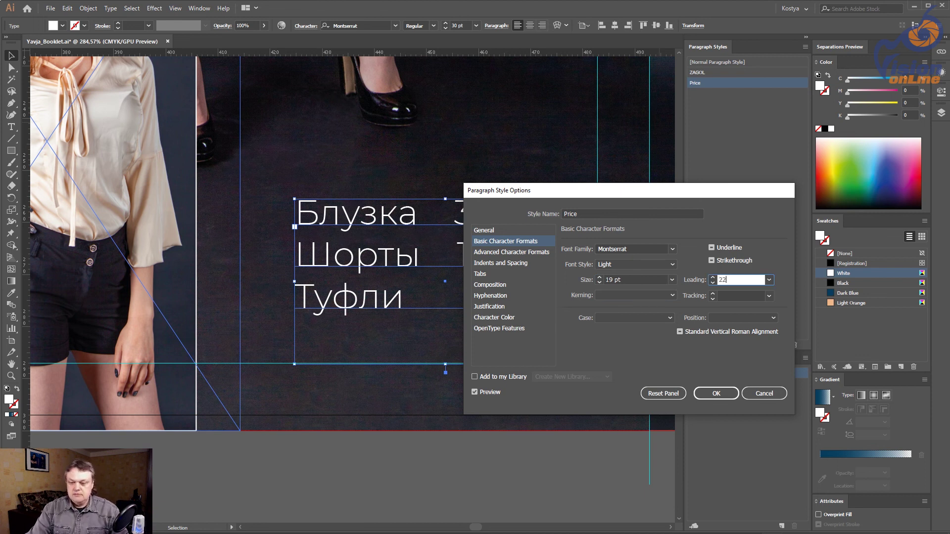
Step: Set the Price style's space before to 4
{"action": "left_click", "coordinate": [506, 264]}
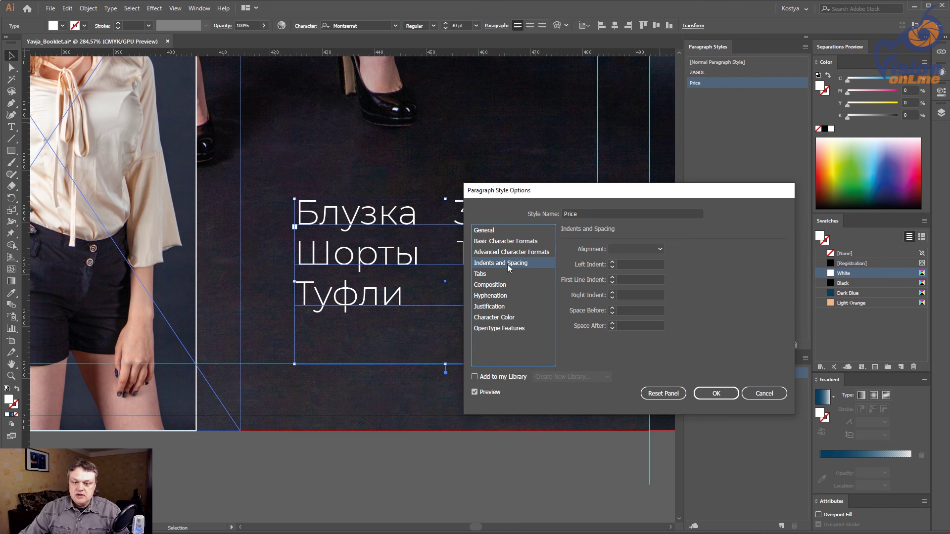
{"action": "left_click", "coordinate": [632, 310]}
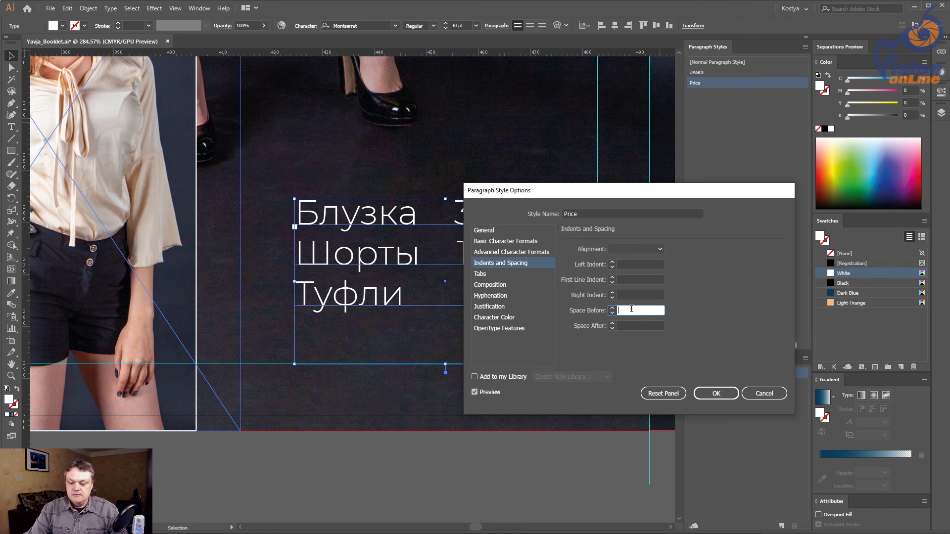
{"action": "type", "text": "4"}
{"action": "left_click_drag", "start_coordinate": [594, 194], "coordinate": [734, 186]}
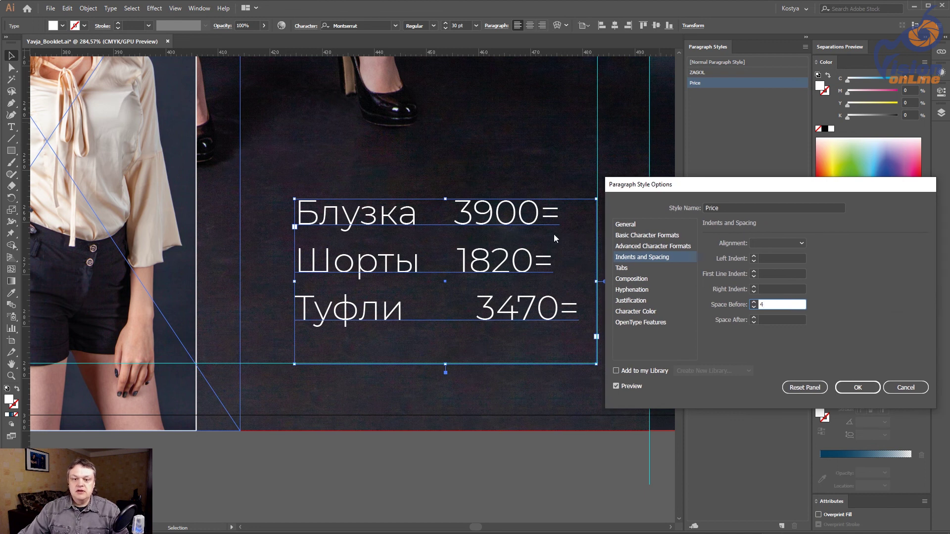
Step: Add a right-justified tab stop to the Price style at the frame's right edge (212 mm)
{"action": "left_click", "coordinate": [622, 268]}
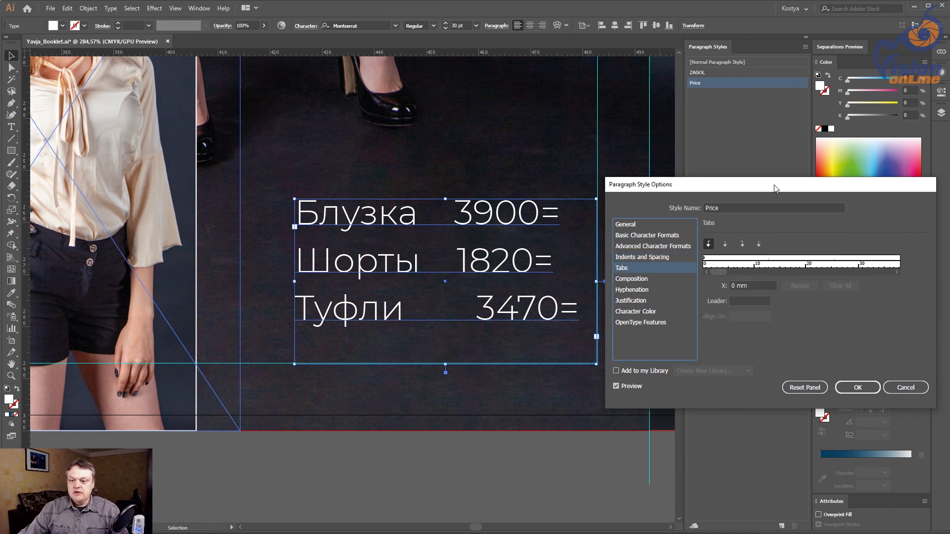
{"action": "left_click_drag", "start_coordinate": [775, 189], "coordinate": [719, 210]}
{"action": "left_click", "coordinate": [687, 265]}
{"action": "type", "text": "."}
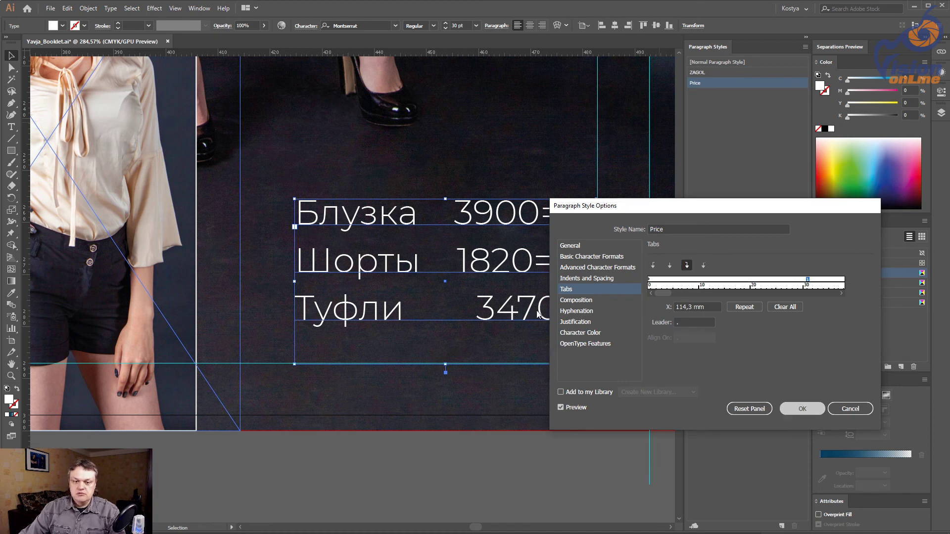
{"action": "left_click", "coordinate": [802, 409]}
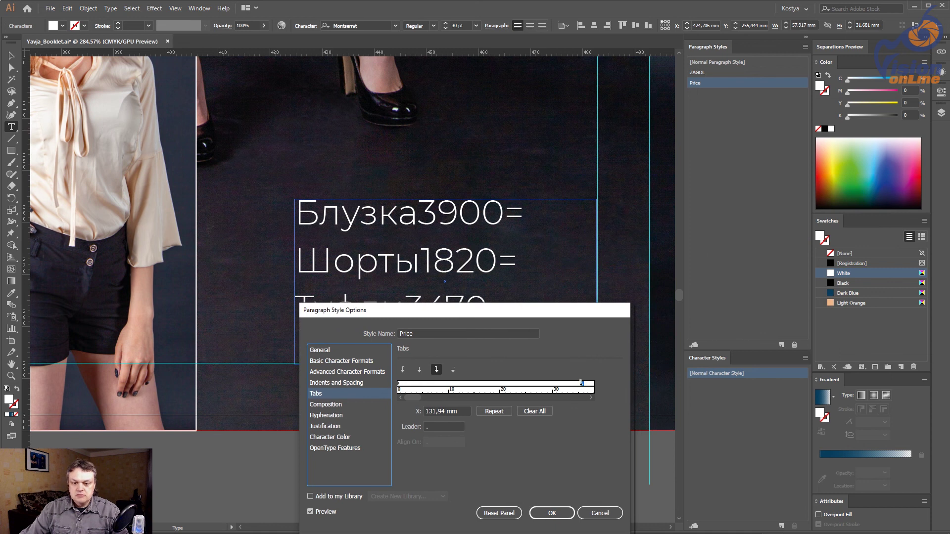
{"action": "left_click_drag", "start_coordinate": [581, 383], "coordinate": [479, 385]}
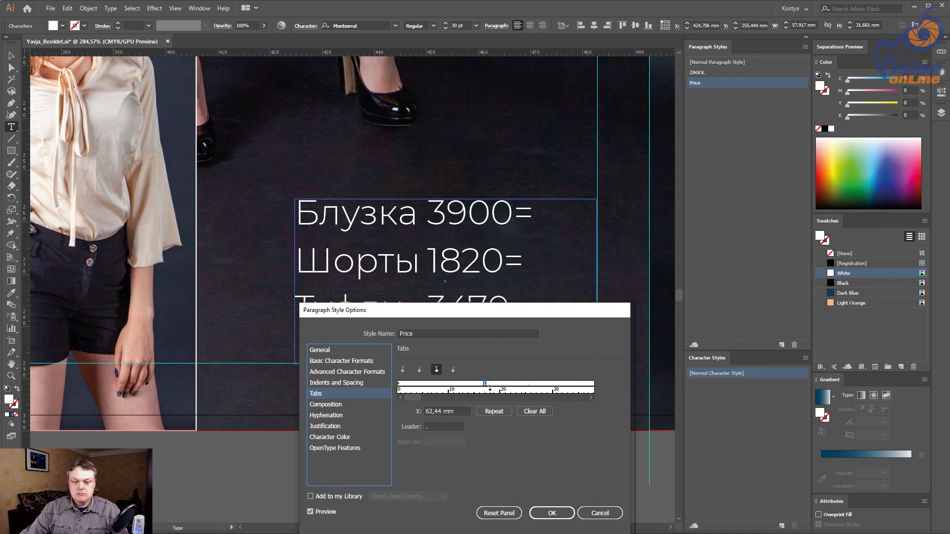
{"action": "left_click_drag", "start_coordinate": [492, 310], "coordinate": [475, 365]}
{"action": "mouse_move", "coordinate": [468, 439]}
{"action": "left_mouse_down"}
{"action": "mouse_move", "coordinate": [508, 439]}
{"action": "mouse_move", "coordinate": [568, 465]}
{"action": "mouse_move", "coordinate": [569, 441]}
{"action": "left_mouse_up"}
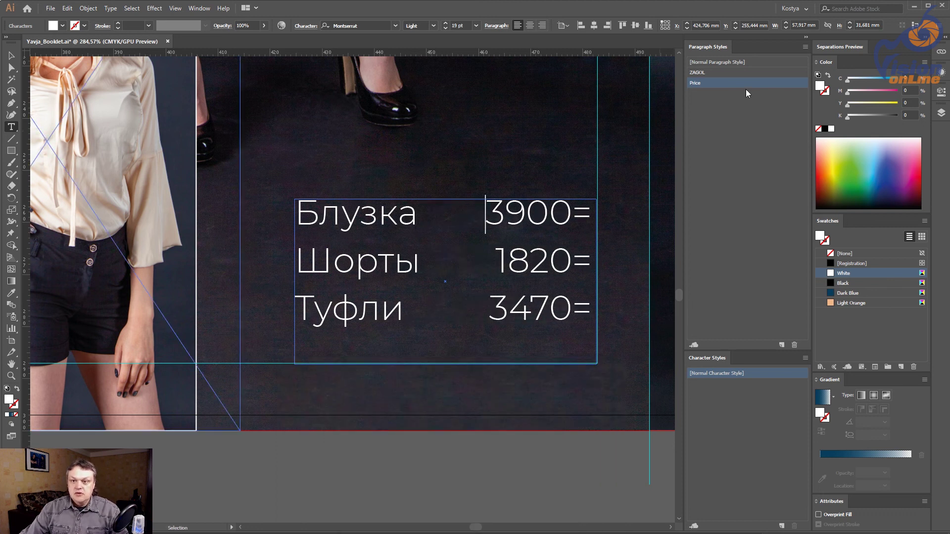
{"action": "left_click", "coordinate": [861, 258]}
Step: Give the tab stop a '.' dot leader and confirm the Price style
{"action": "left_click", "coordinate": [740, 241]}
{"action": "left_click", "coordinate": [748, 298]}
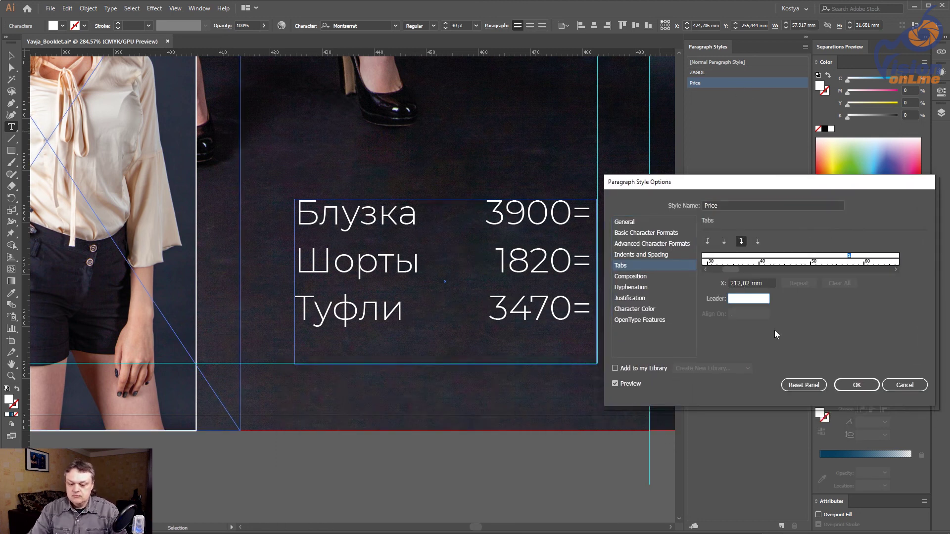
{"action": "type", "text": "."}
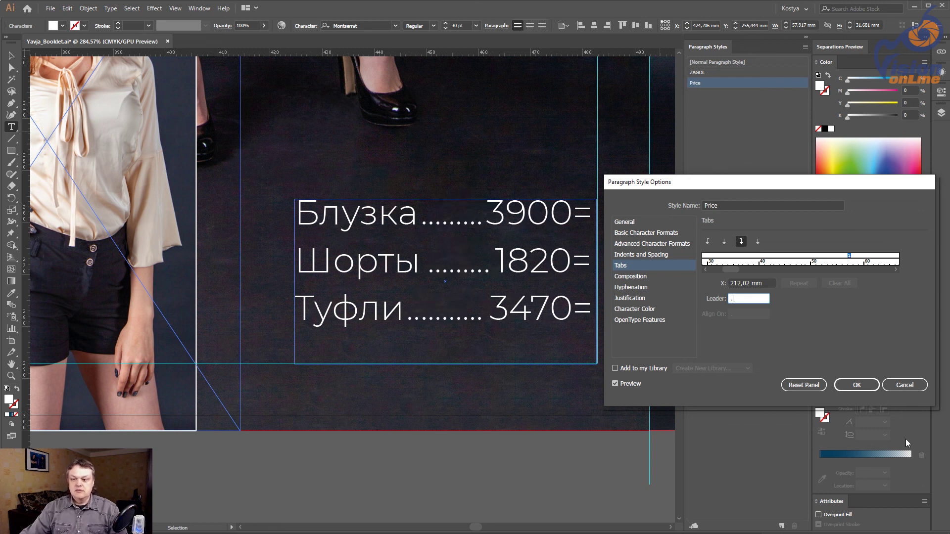
{"action": "left_click", "coordinate": [857, 385]}
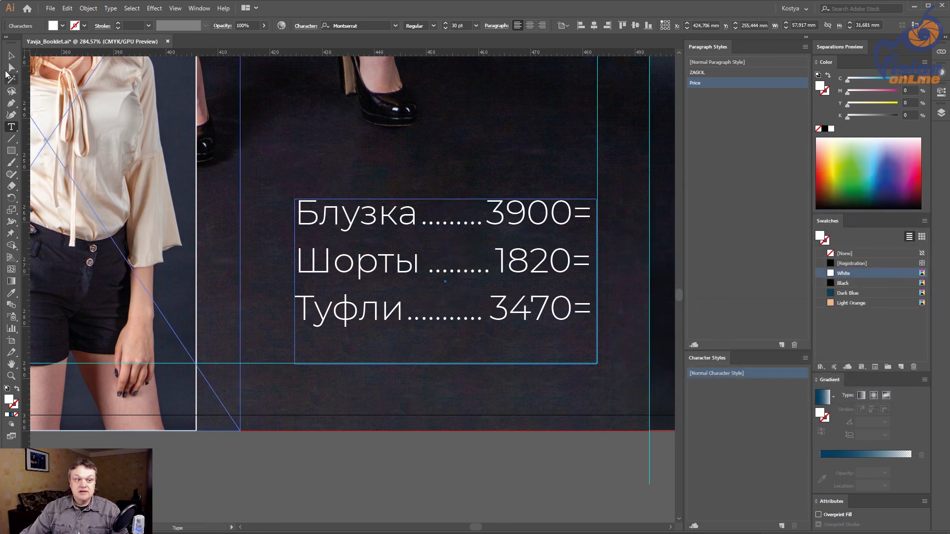
{"action": "key", "text": "Escape"}
Step: Nudge the casual price frame down and make the word Блузка Medium weight
{"action": "left_click", "coordinate": [388, 482]}
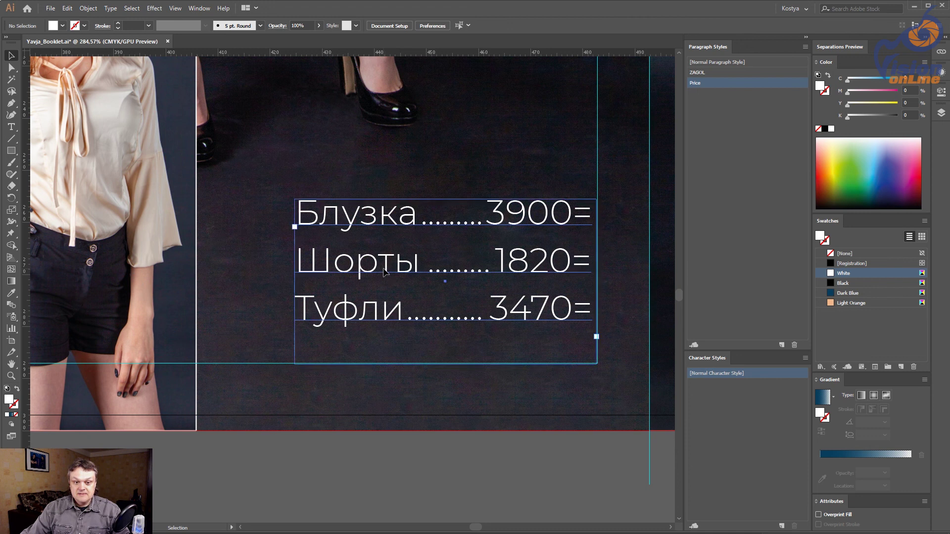
{"action": "mouse_move", "coordinate": [387, 273]}
{"action": "left_mouse_down"}
{"action": "mouse_move", "coordinate": [389, 300]}
{"action": "mouse_move", "coordinate": [386, 269]}
{"action": "left_mouse_up"}
{"action": "key", "text": "t"}
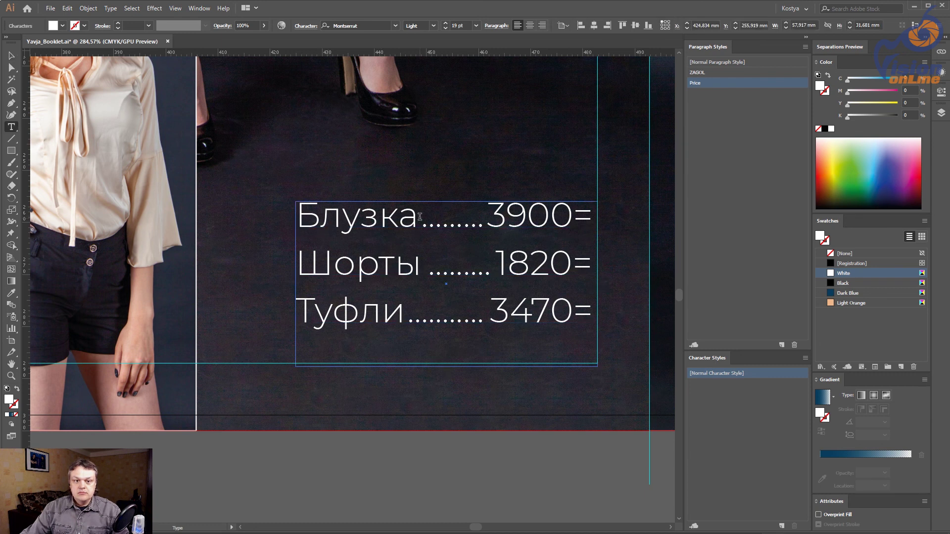
{"action": "left_click_drag", "start_coordinate": [419, 216], "coordinate": [292, 216]}
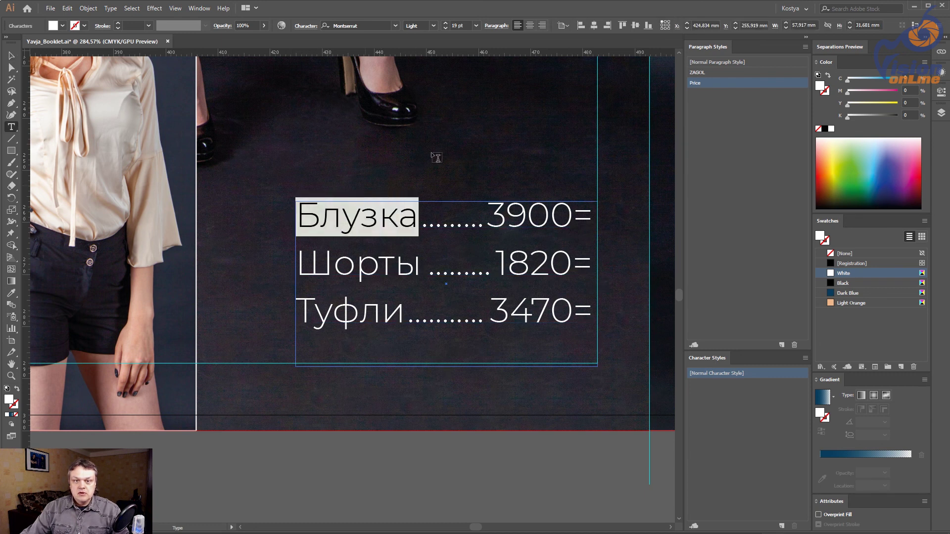
{"action": "left_click", "coordinate": [434, 26]}
{"action": "left_click", "coordinate": [425, 125]}
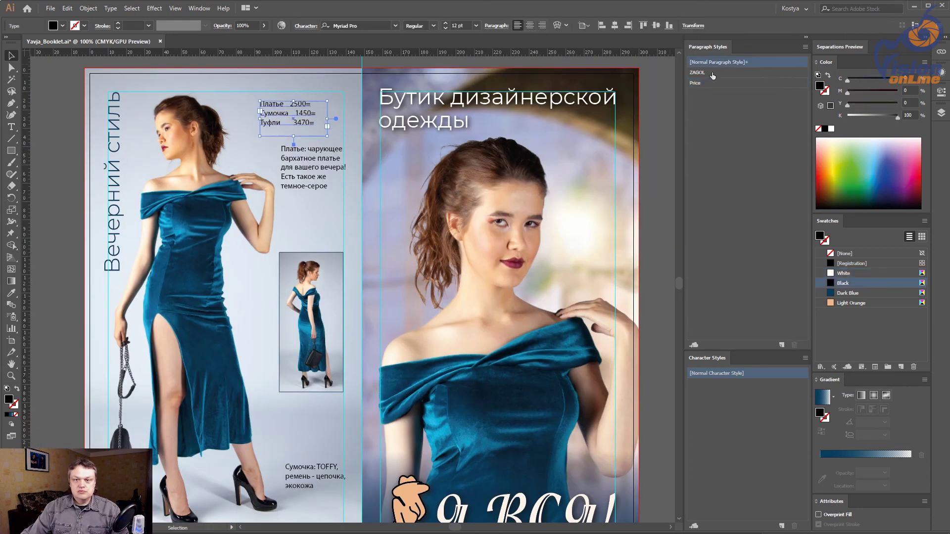
Step: Apply the Price style to the evening page's price list
{"action": "left_click", "coordinate": [699, 82]}
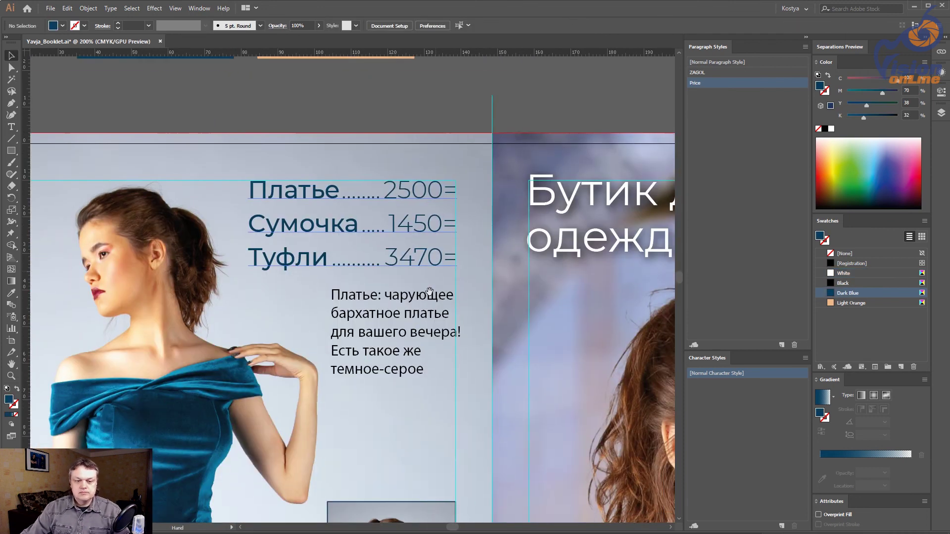
{"action": "left_click_drag", "start_coordinate": [429, 291], "coordinate": [418, 224]}
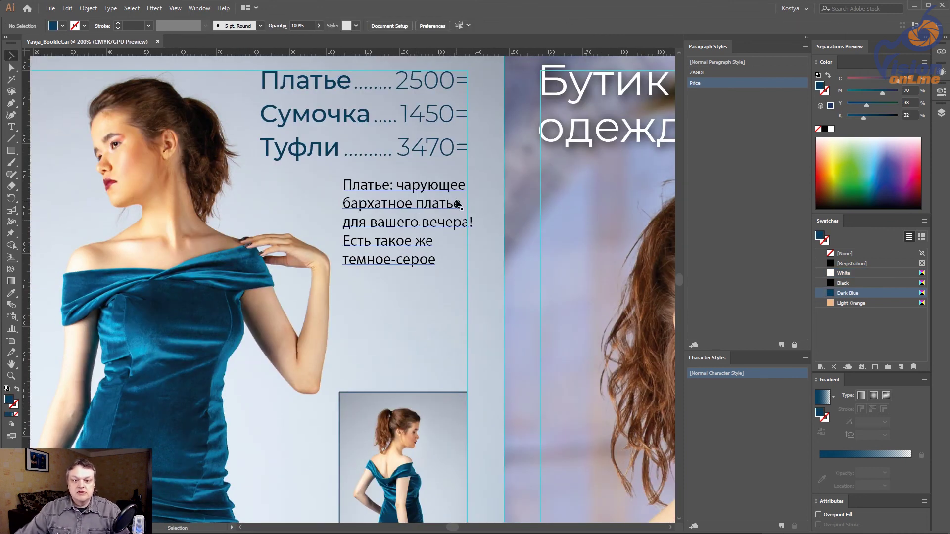
{"action": "left_click", "coordinate": [381, 203]}
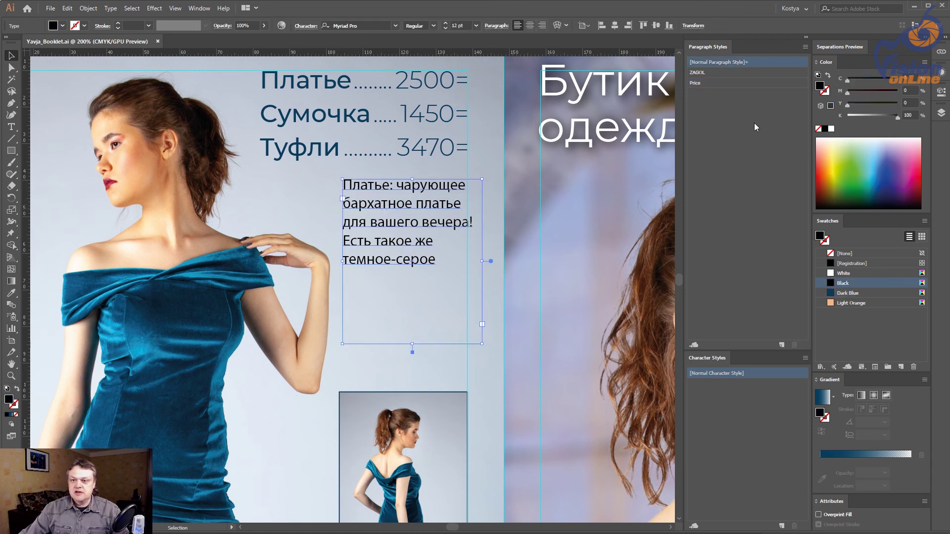
Step: Create a Text About paragraph style from the description with Montserrat Light 14 pt
{"action": "left_click", "coordinate": [741, 94]}
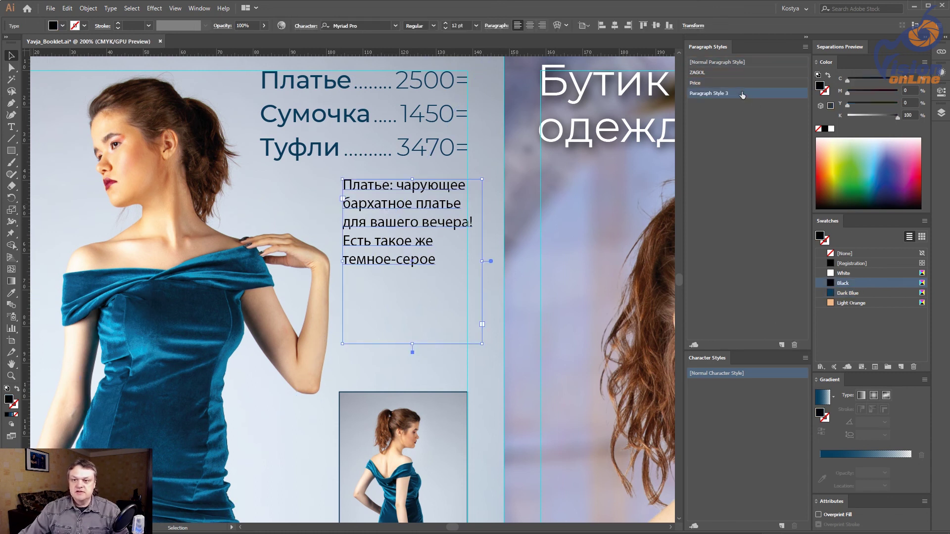
{"action": "double_click", "coordinate": [741, 93]}
{"action": "type", "text": "Text About"}
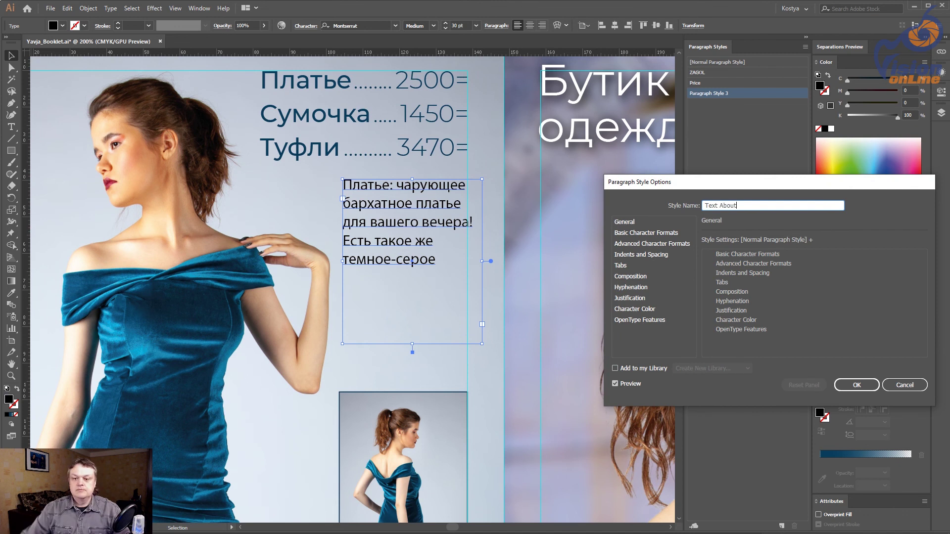
{"action": "left_click", "coordinate": [646, 233]}
{"action": "left_click", "coordinate": [772, 241]}
{"action": "type", "text": "Mont"}
{"action": "left_click", "coordinate": [812, 256]}
{"action": "left_click", "coordinate": [767, 273]}
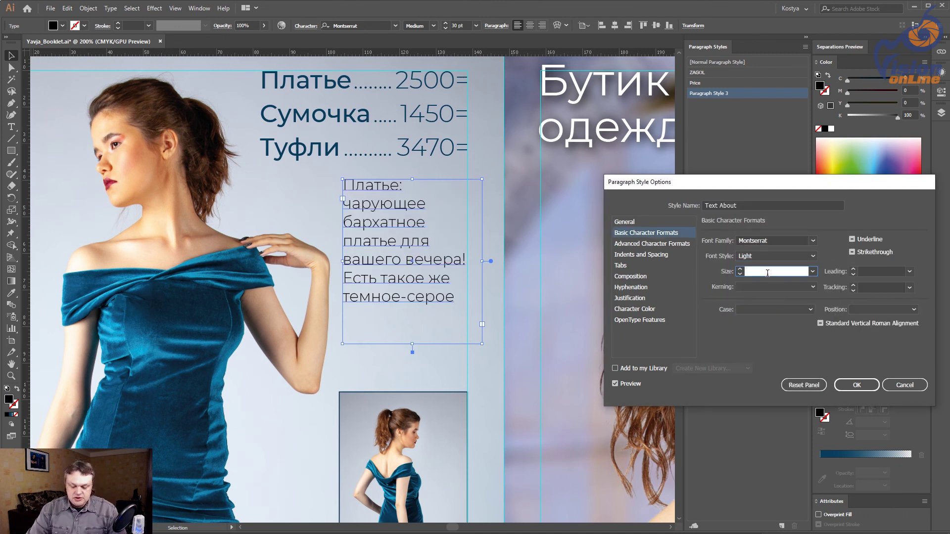
{"action": "type", "text": "14"}
{"action": "key", "text": "Tab"}
Step: Make the Text About style right-aligned and white, and confirm it
{"action": "left_click", "coordinate": [641, 255]}
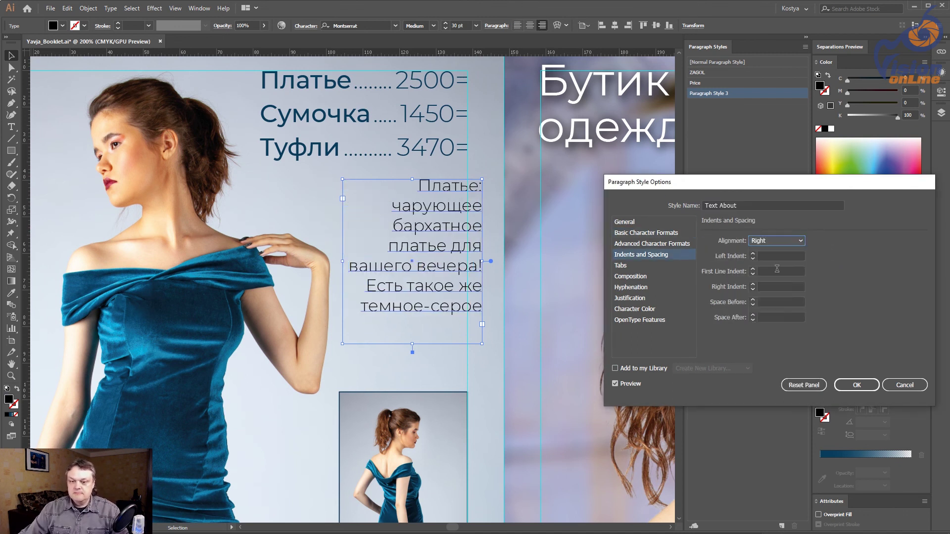
{"action": "left_click", "coordinate": [634, 309]}
{"action": "left_click", "coordinate": [754, 259]}
{"action": "left_click", "coordinate": [856, 385]}
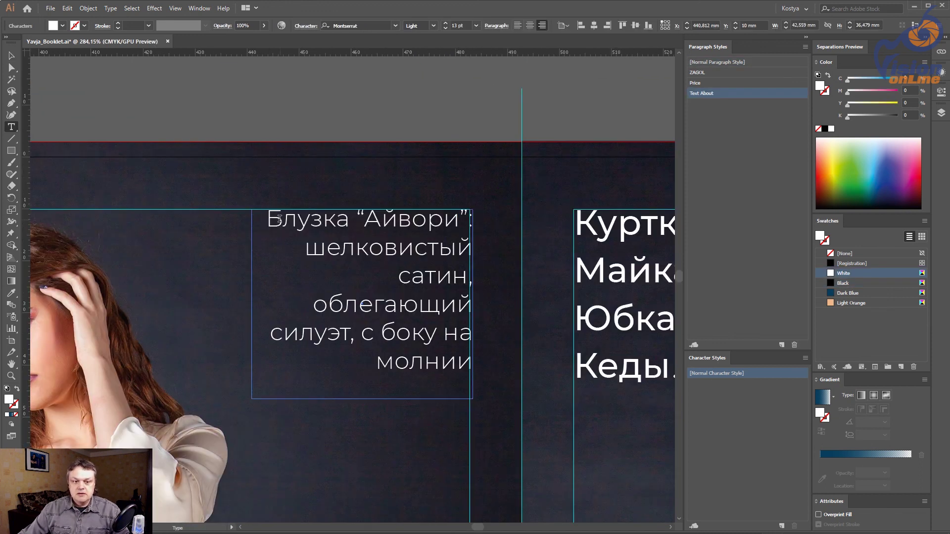
Step: Create a Bold character style in Montserrat Bold and apply it to the Блузка “Айвори” heading
{"action": "triple_click", "coordinate": [280, 219]}
{"action": "left_click", "coordinate": [781, 525], "text": "alt"}
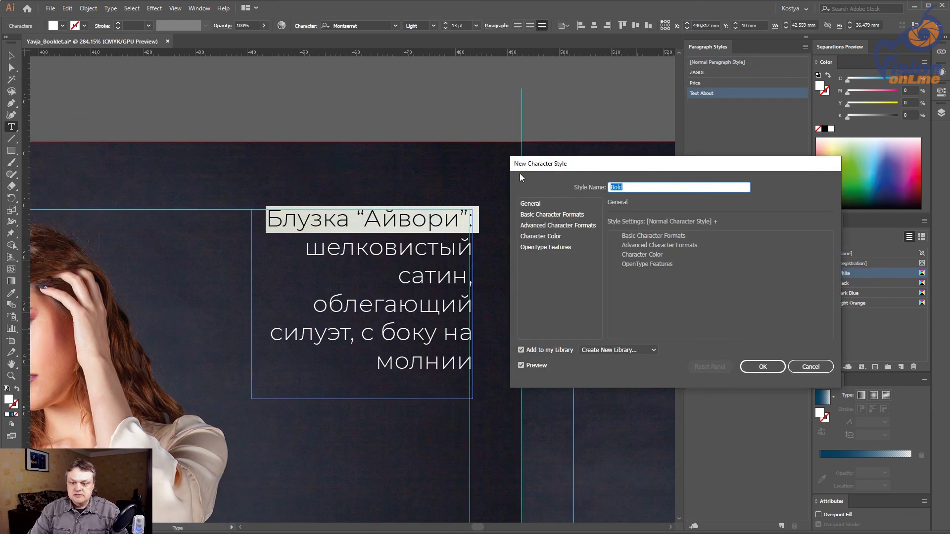
{"action": "left_click", "coordinate": [551, 215]}
{"action": "left_click", "coordinate": [719, 222]}
{"action": "scroll", "coordinate": [693, 285], "scroll_direction": "up", "scroll_amount": 2}
{"action": "left_click", "coordinate": [672, 235]}
{"action": "left_click", "coordinate": [718, 237]}
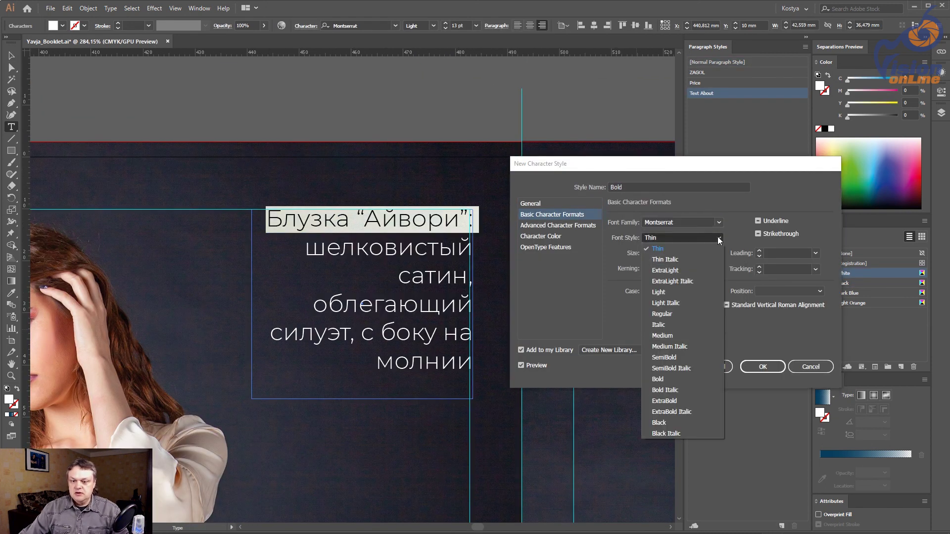
{"action": "left_click", "coordinate": [670, 379]}
{"action": "left_click", "coordinate": [762, 367]}
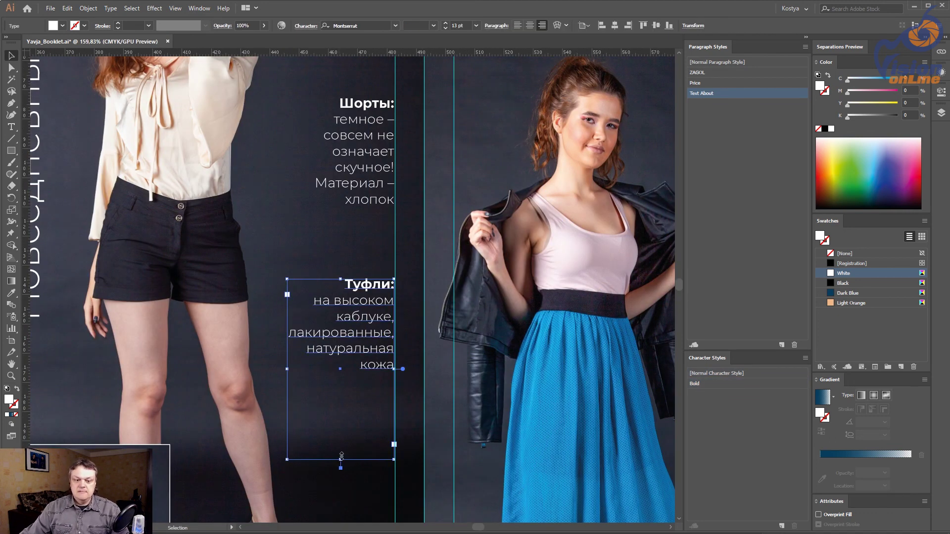
Step: Make the Сумочка: heading bold and select the dress description frame
{"action": "key", "text": "ctrl+minus"}
{"action": "key", "text": "ctrl+minus"}
{"action": "key", "text": "ctrl+minus"}
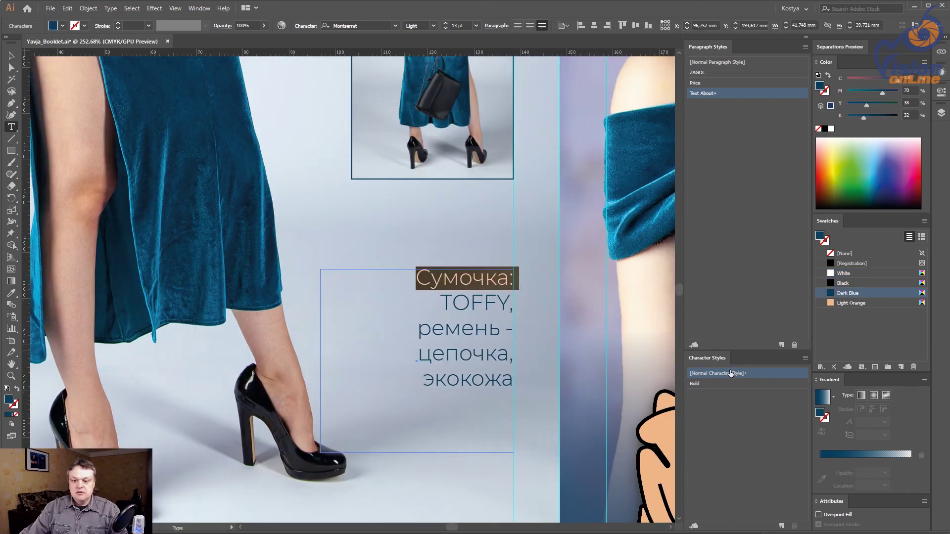
{"action": "left_click", "coordinate": [730, 383]}
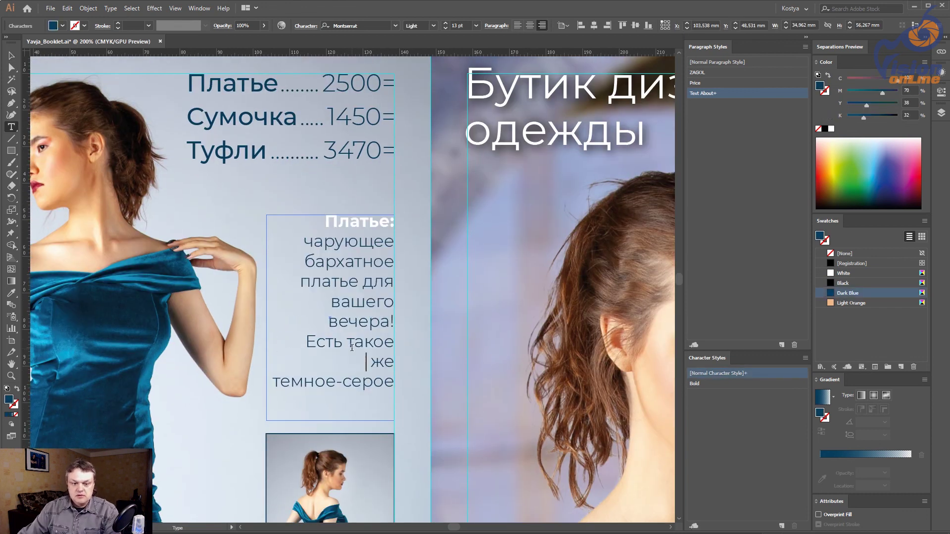
{"action": "left_click", "coordinate": [319, 340]}
{"action": "left_click", "coordinate": [11, 59]}
{"action": "scroll", "coordinate": [513, 237], "scroll_direction": "down", "scroll_amount": 2}
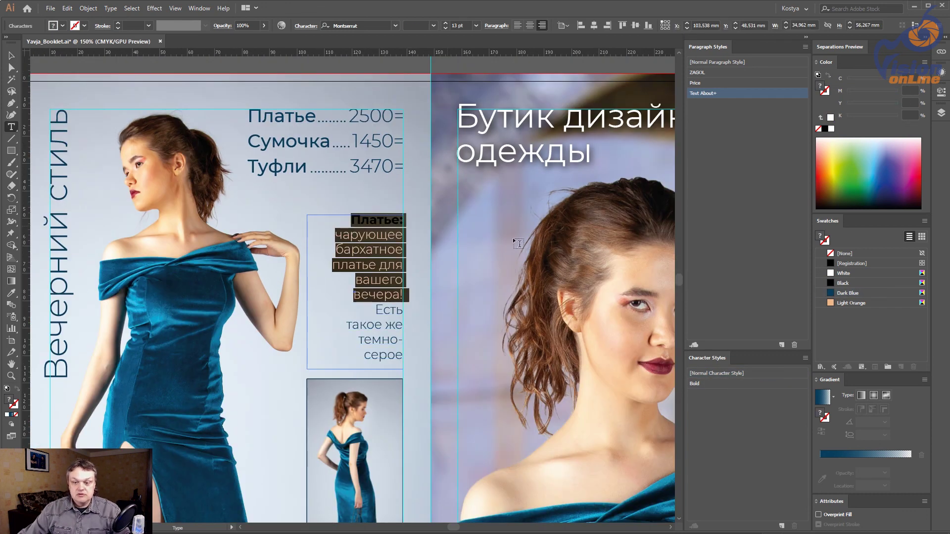
{"action": "scroll", "coordinate": [441, 253], "scroll_direction": "up", "scroll_amount": 1}
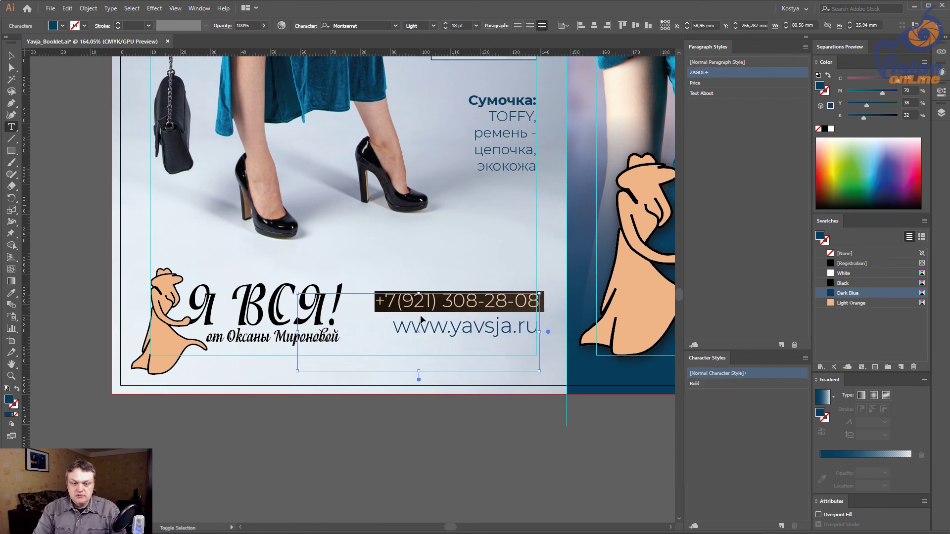
{"action": "left_click", "coordinate": [452, 332]}
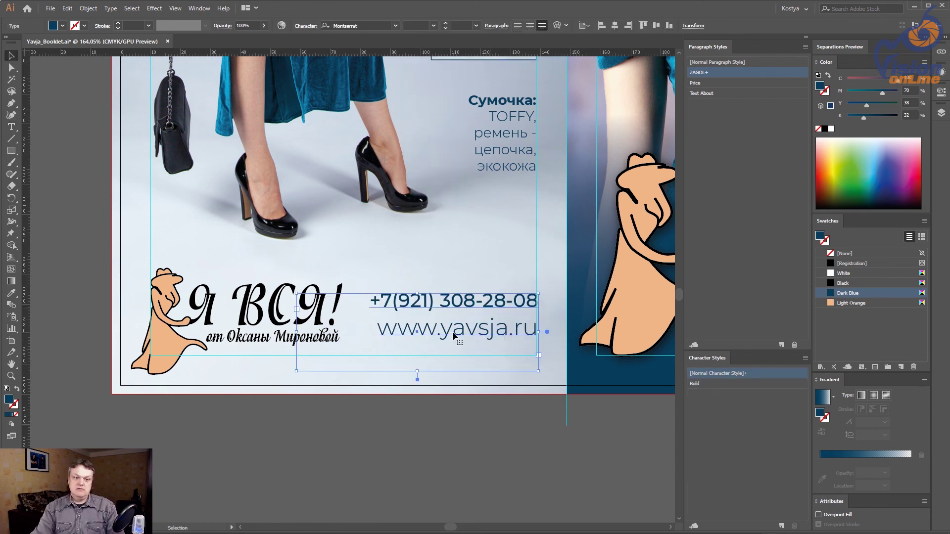
{"action": "left_click", "coordinate": [479, 437]}
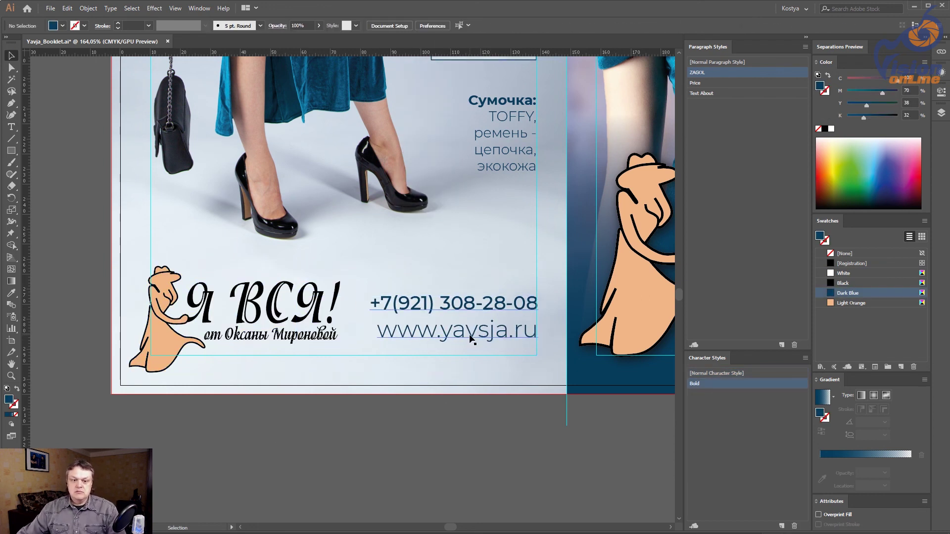
{"action": "triple_click", "coordinate": [516, 338]}
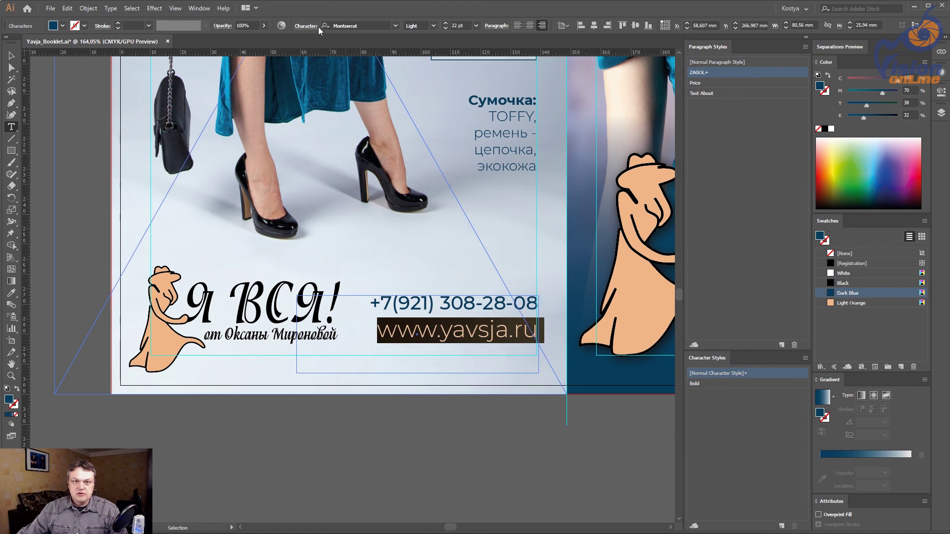
{"action": "left_click", "coordinate": [306, 26]}
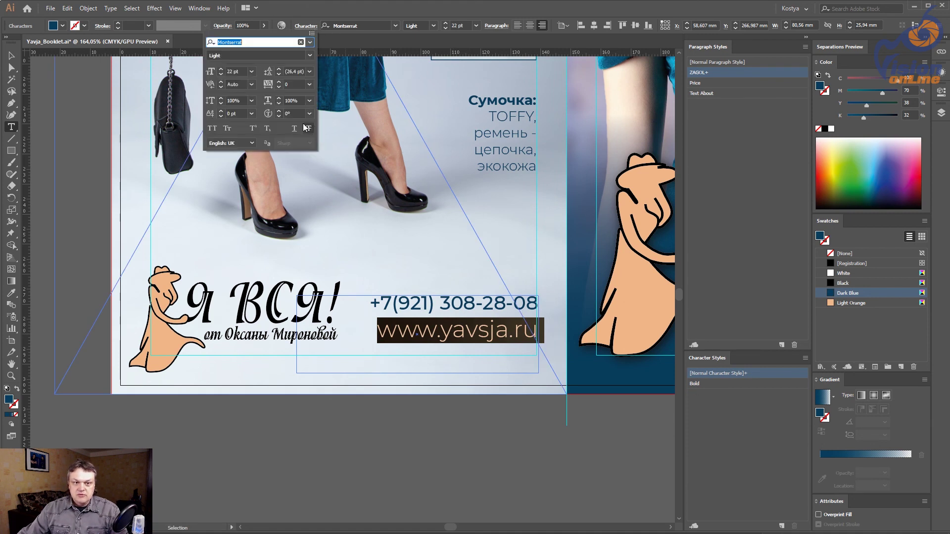
{"action": "left_click", "coordinate": [279, 97]}
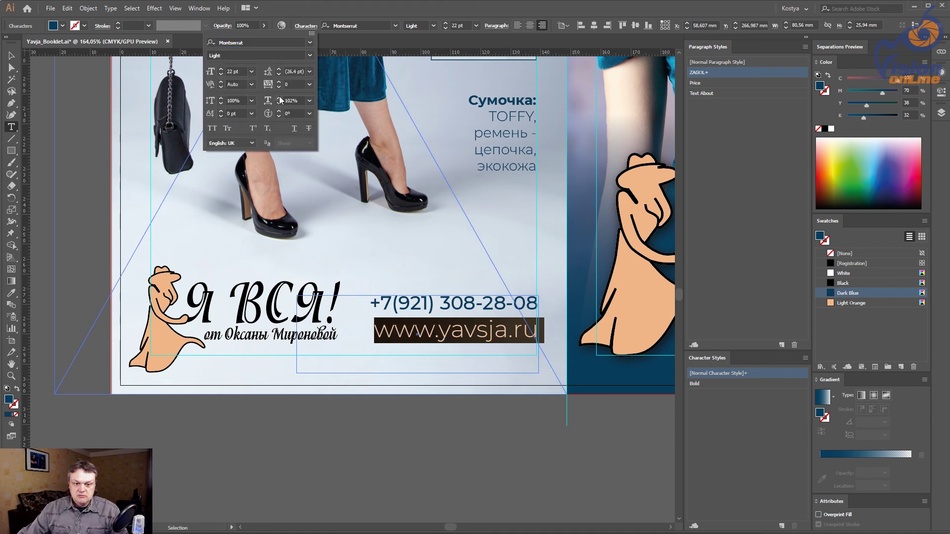
{"action": "left_click", "coordinate": [279, 97]}
{"action": "left_click", "coordinate": [279, 98]}
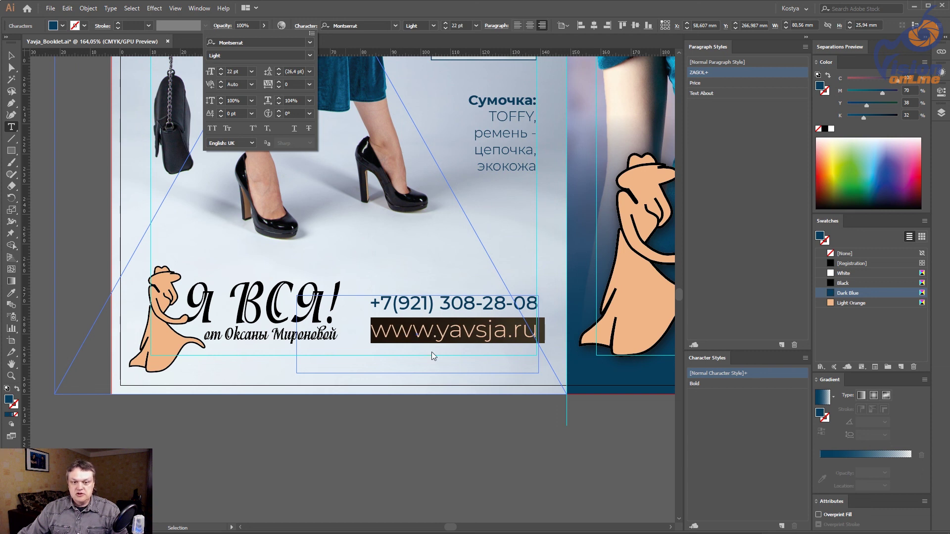
{"action": "key", "text": "Escape"}
{"action": "key", "text": "Escape"}
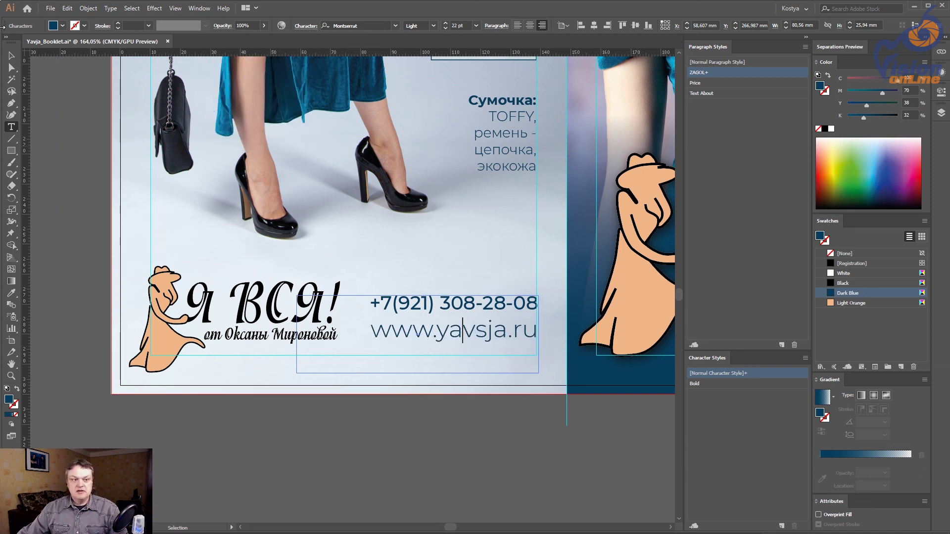
Step: Deselect the text and briefly hide the guides to preview the page
{"action": "left_click", "coordinate": [501, 485]}
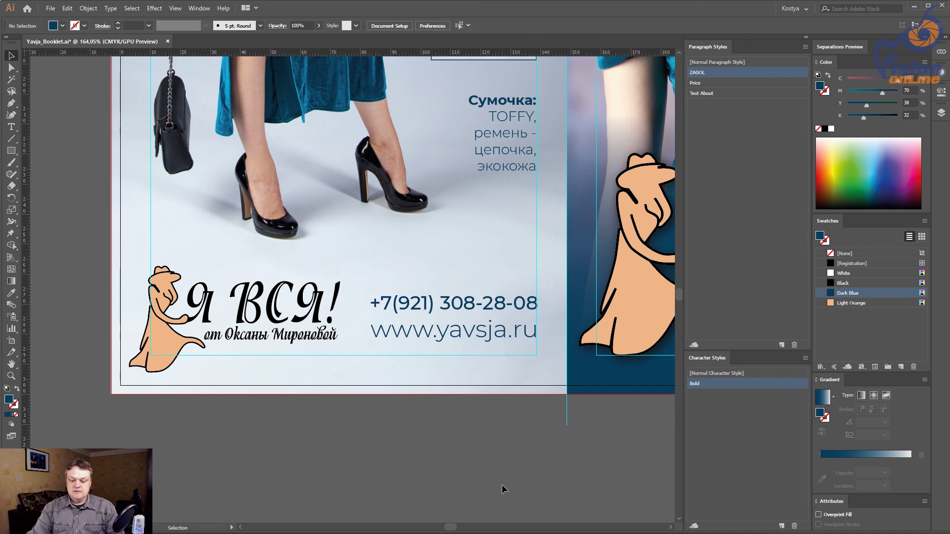
{"action": "key", "text": "ctrl+semicolon"}
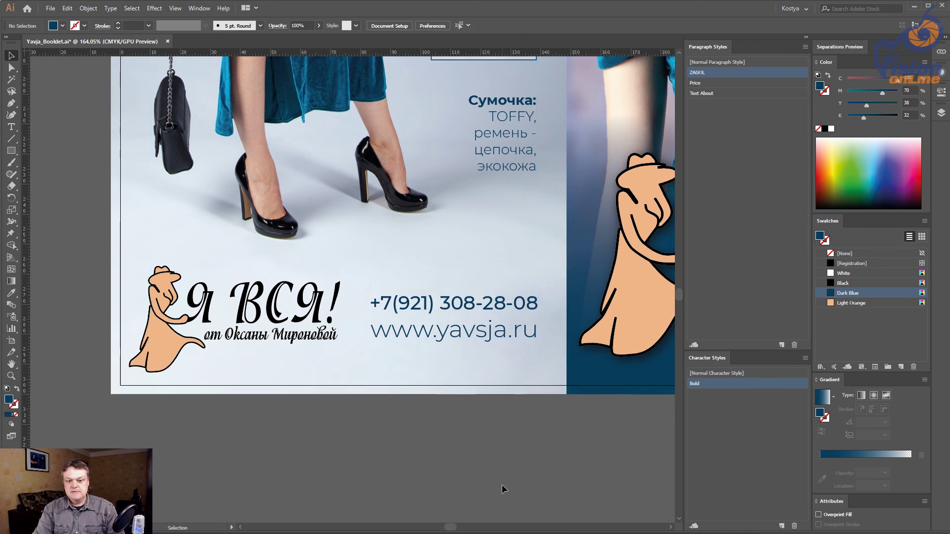
{"action": "key", "text": "ctrl+semicolon"}
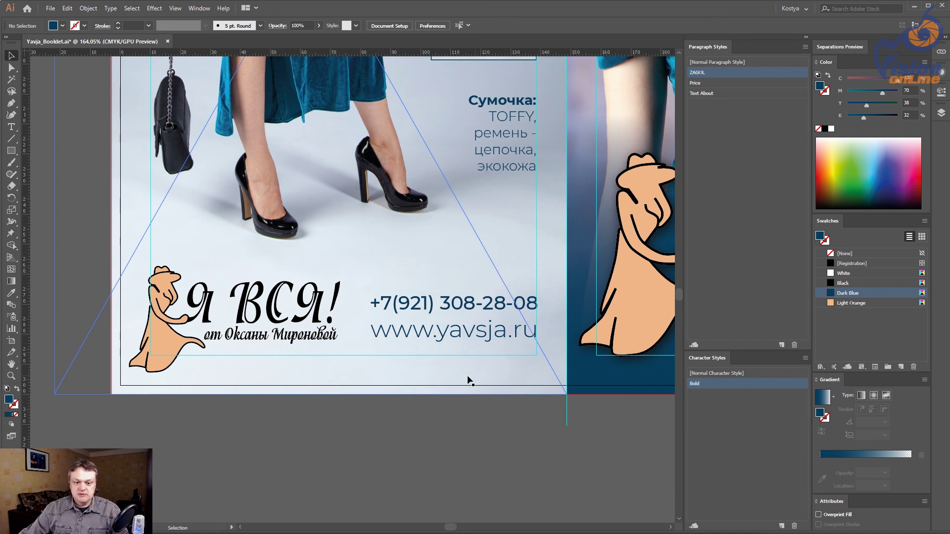
Step: Inside the isolated logo group, recolour the Я ВСЯ! title and its subtitle with the Dark Blue swatch
{"action": "left_click", "coordinate": [445, 355], "text": "ctrl+alt"}
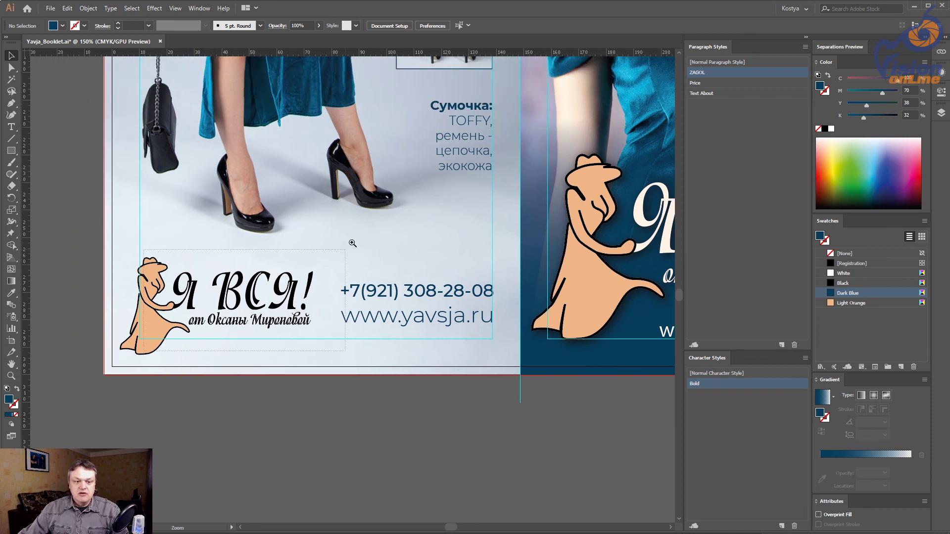
{"action": "left_click_drag", "start_coordinate": [211, 294], "coordinate": [277, 295]}
{"action": "left_click", "coordinate": [158, 291]}
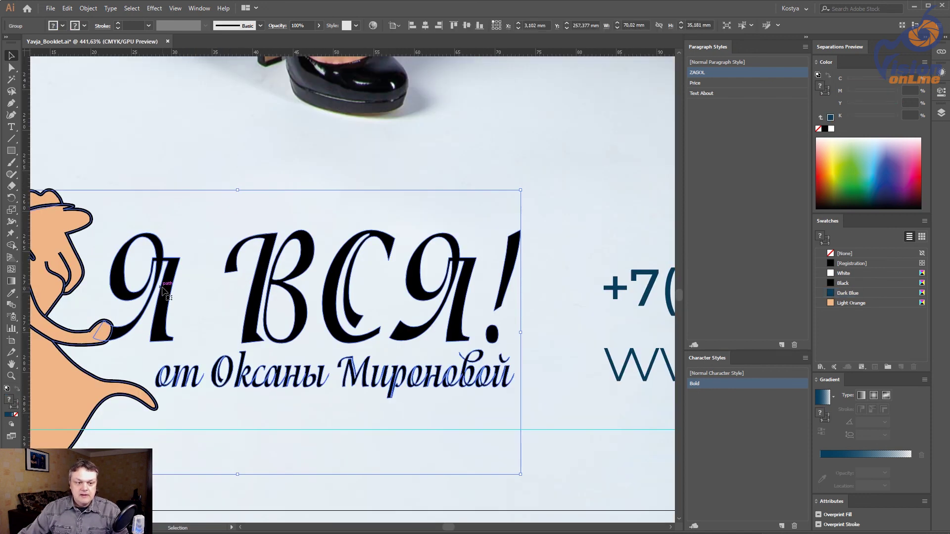
{"action": "double_click", "coordinate": [163, 299]}
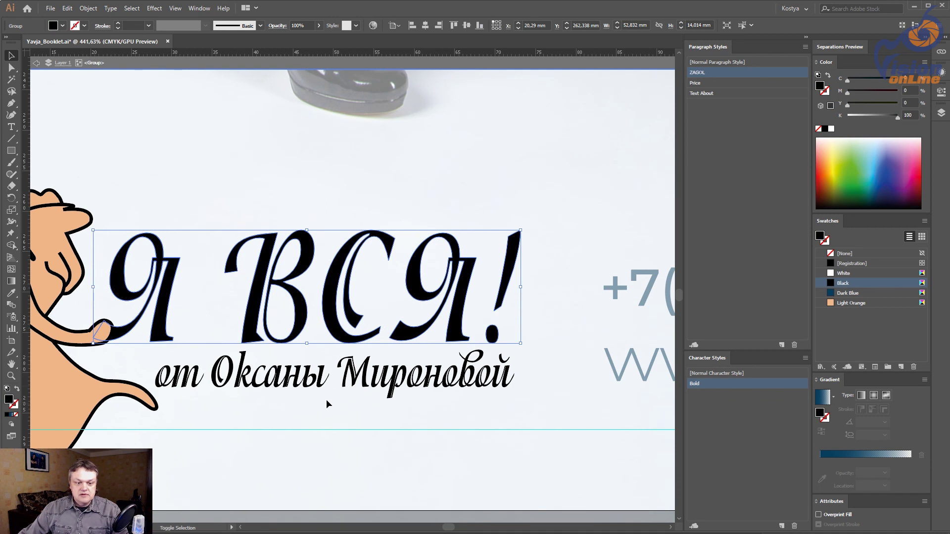
{"action": "left_click", "coordinate": [322, 381], "text": "shift"}
{"action": "left_click", "coordinate": [847, 293]}
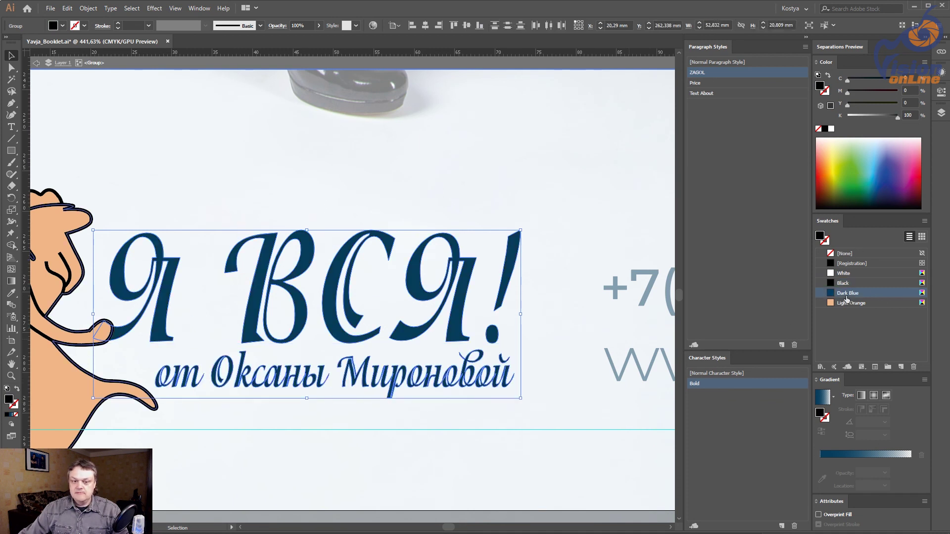
{"action": "left_click", "coordinate": [319, 308], "text": "alt"}
Step: Exit the logo group, fit both spreads in the window, and save the booklet
{"action": "key", "text": "Escape"}
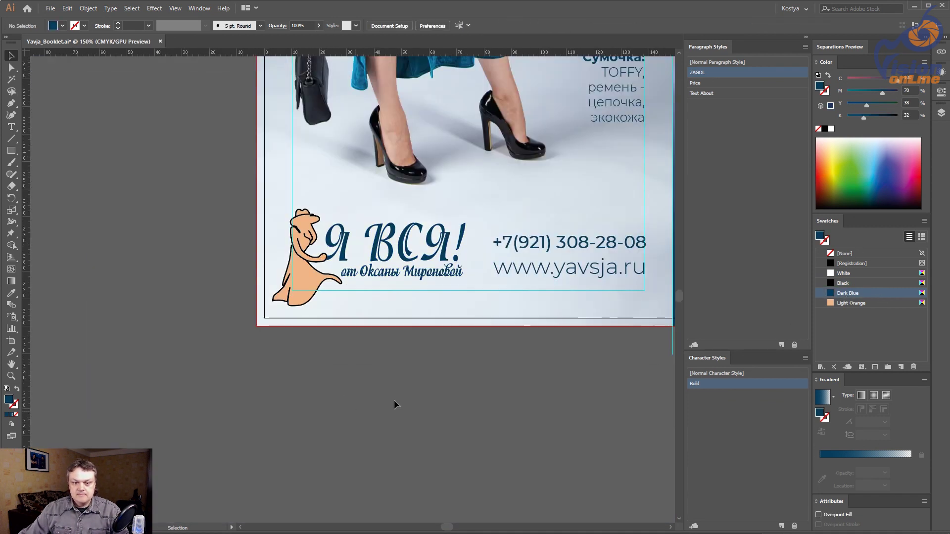
{"action": "scroll", "coordinate": [382, 459], "scroll_direction": "up", "scroll_amount": 2}
{"action": "left_click_drag", "start_coordinate": [131, 137], "coordinate": [157, 268]}
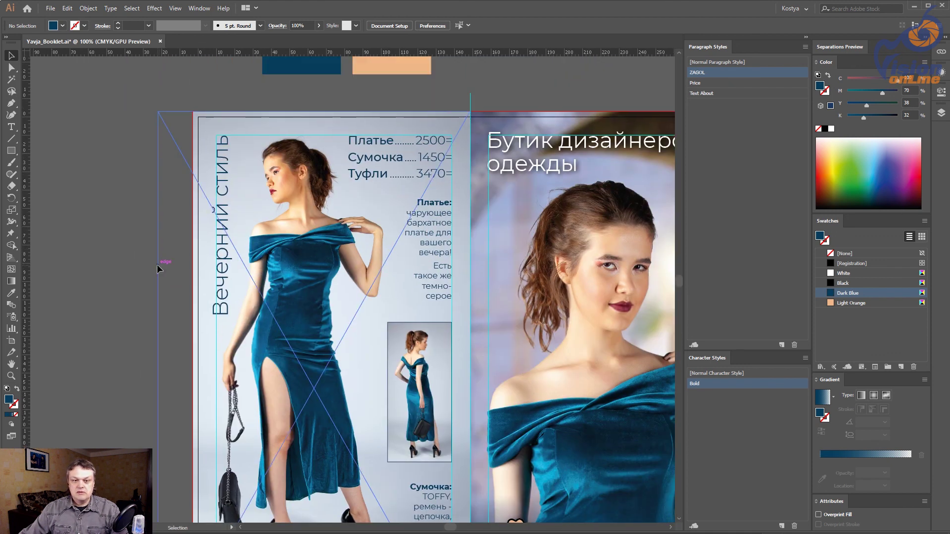
{"action": "scroll", "coordinate": [157, 267], "scroll_direction": "down", "scroll_amount": 1, "text": "alt"}
{"action": "mouse_move", "coordinate": [351, 288]}
{"action": "left_mouse_down"}
{"action": "mouse_move", "coordinate": [379, 316]}
{"action": "mouse_move", "coordinate": [360, 311]}
{"action": "left_mouse_up"}
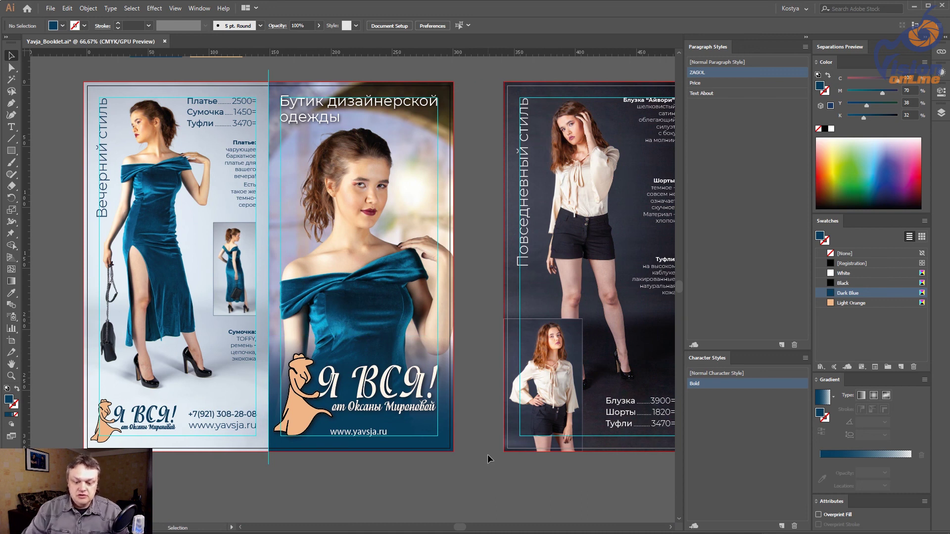
{"action": "key", "text": "ctrl+alt+0"}
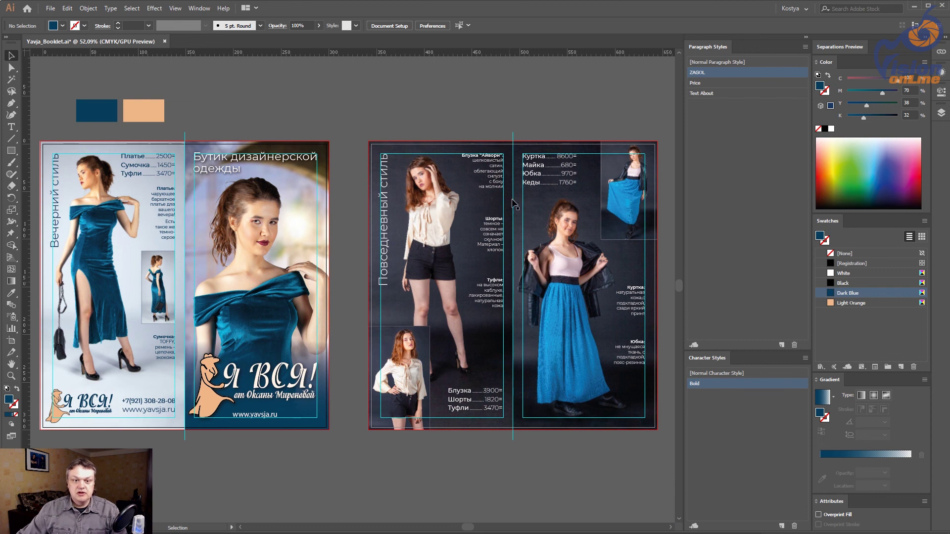
{"action": "key", "text": "a"}
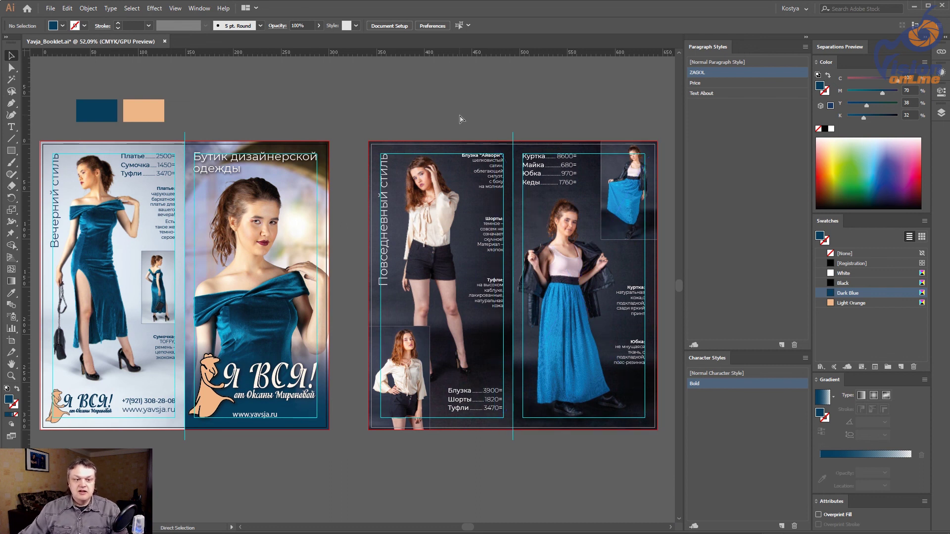
{"action": "key", "text": "ctrl+s"}
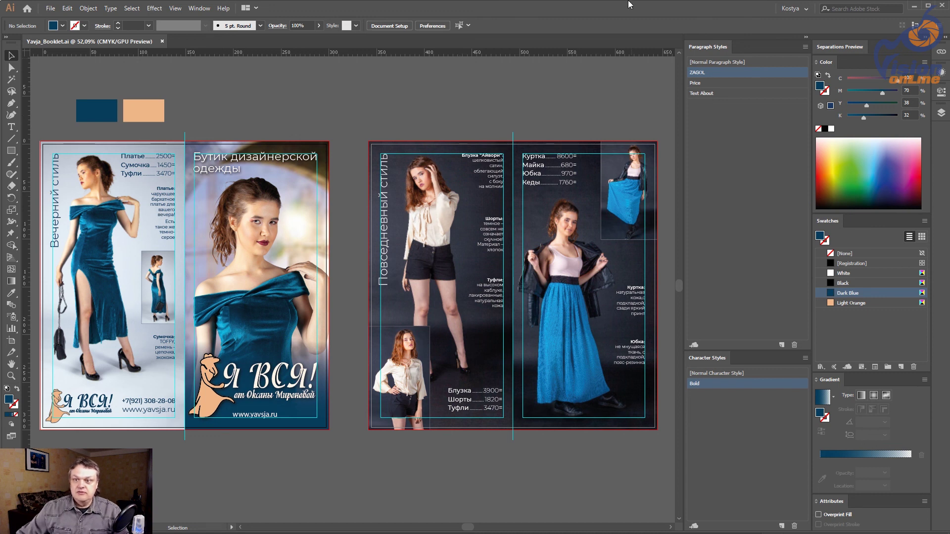
Step: Collapse the side panels, hide rulers, refit both spreads, and preview them without guides
{"action": "left_click", "coordinate": [806, 37]}
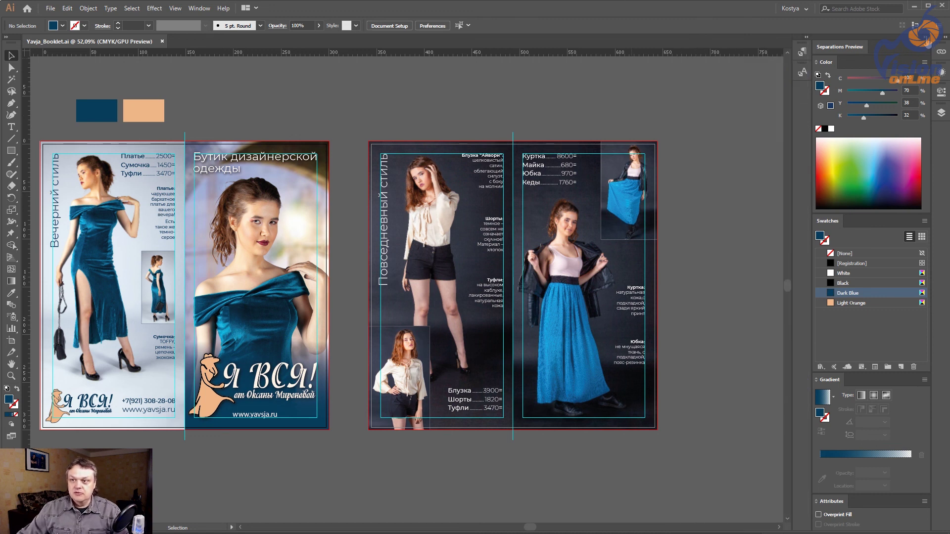
{"action": "left_click", "coordinate": [929, 38]}
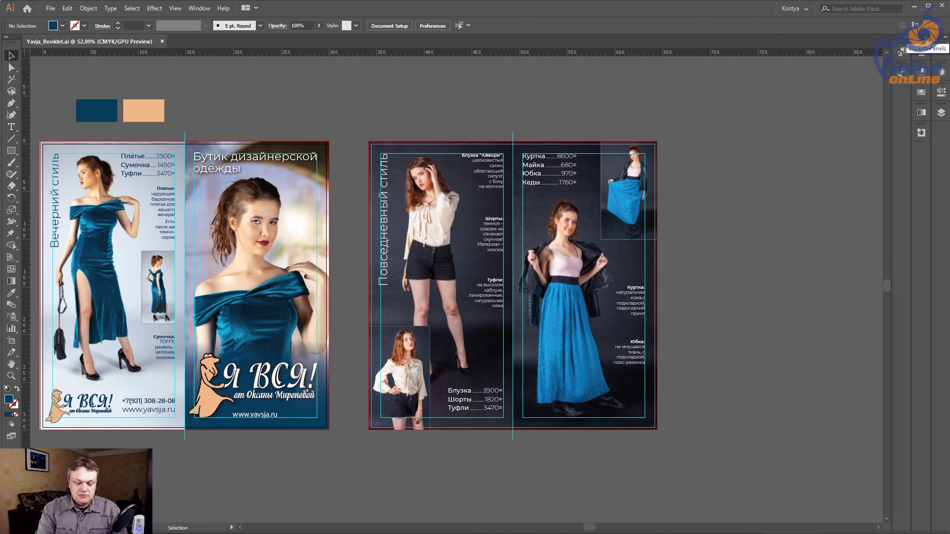
{"action": "key", "text": "ctrl+r"}
{"action": "key", "text": "ctrl+alt+0"}
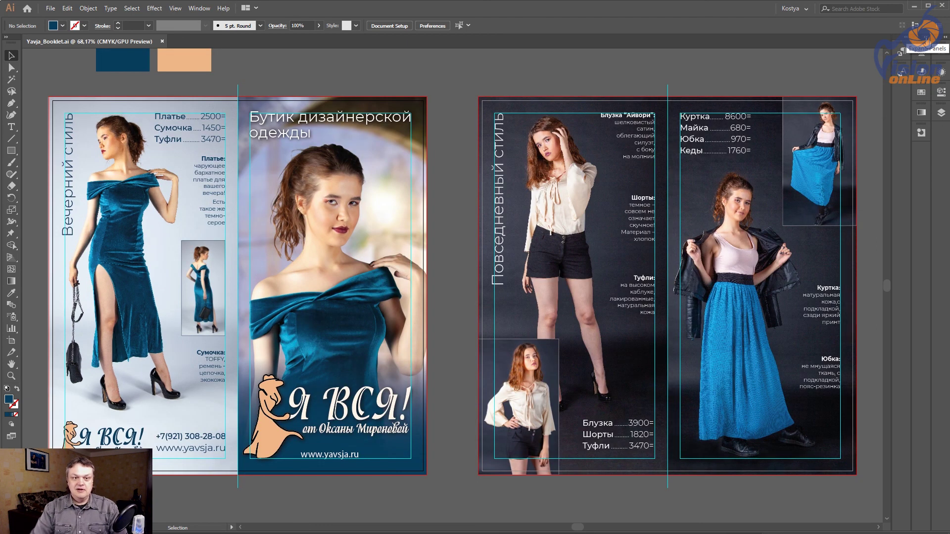
{"action": "key", "text": "ctrl+semicolon"}
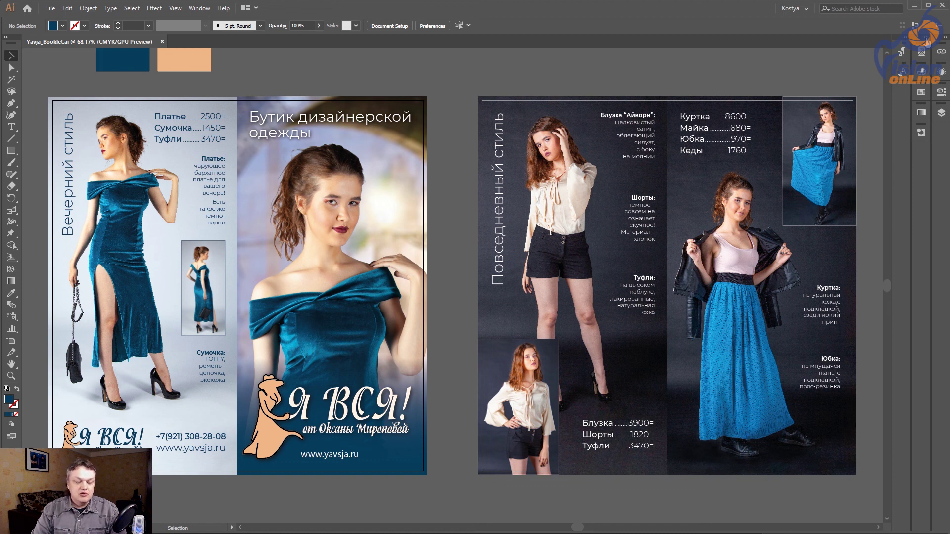
{"action": "key", "text": "ctrl+semicolon"}
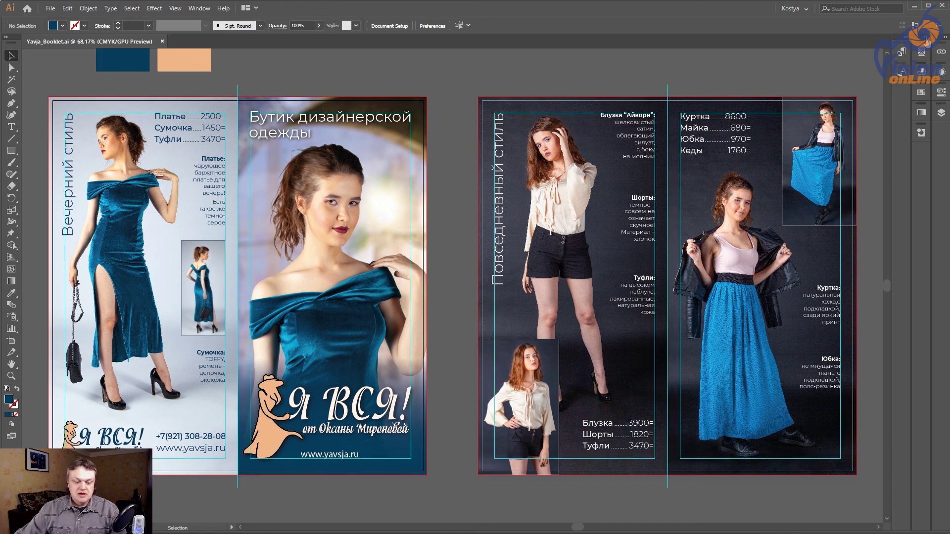
Step: Open the left-page photo IMG_7722.psd in Adobe Photoshop CC 2019 via Links > Edit Original
{"action": "left_click", "coordinate": [11, 67]}
{"action": "left_click", "coordinate": [136, 187]}
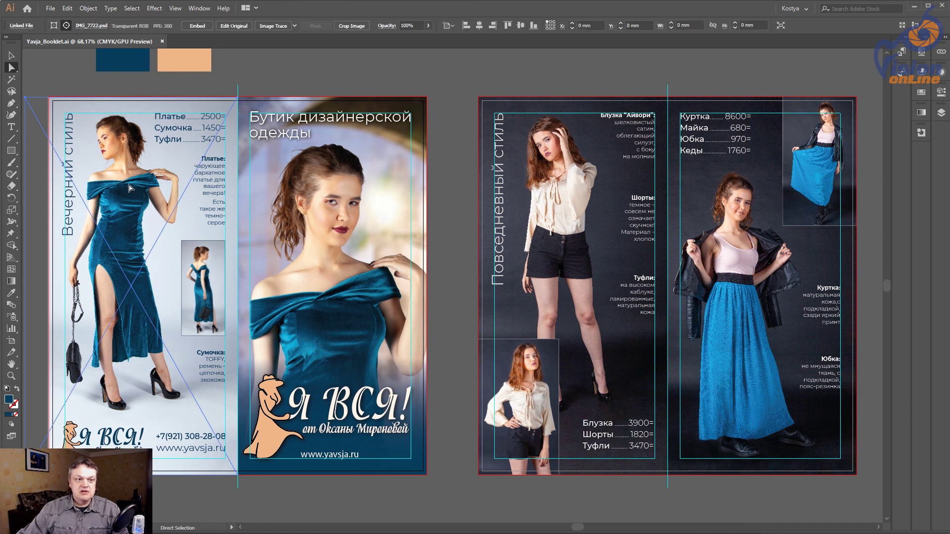
{"action": "left_click", "coordinate": [946, 40]}
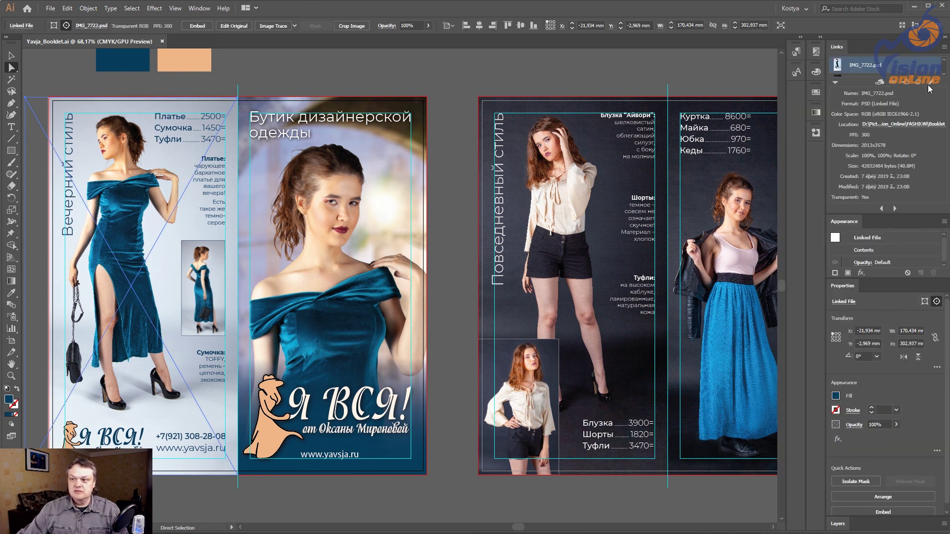
{"action": "left_click", "coordinate": [923, 84]}
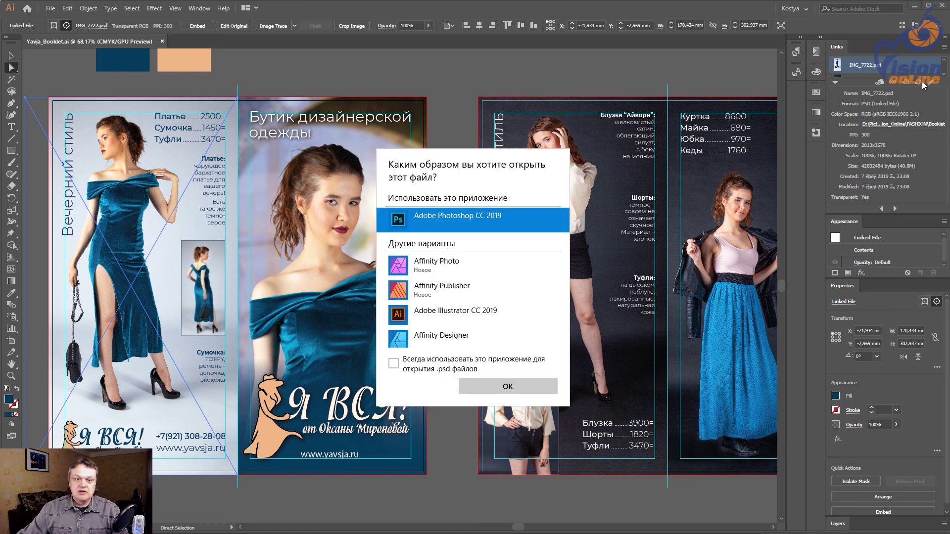
{"action": "left_click", "coordinate": [509, 386]}
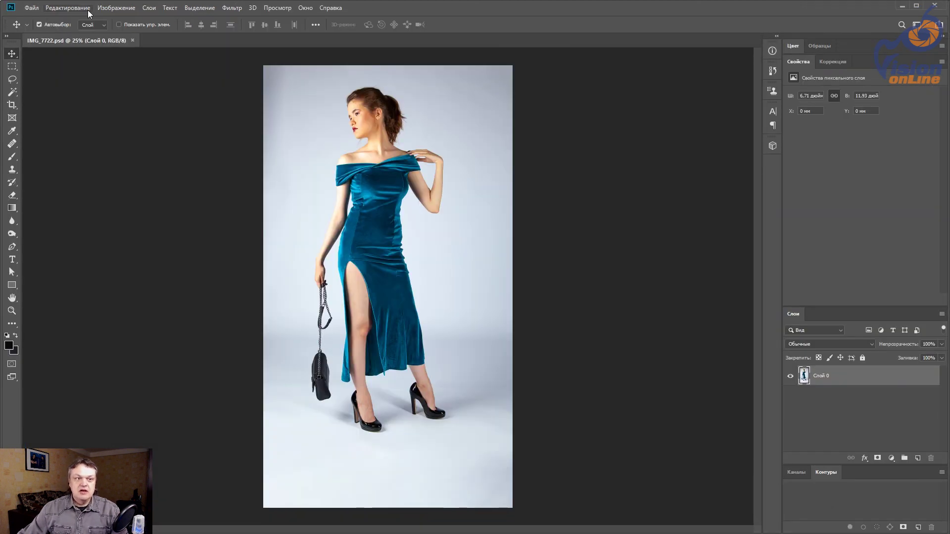
Step: Check IMG_7722.psd's colour mode under Image > Mode without changing it, then close it
{"action": "left_click", "coordinate": [67, 8]}
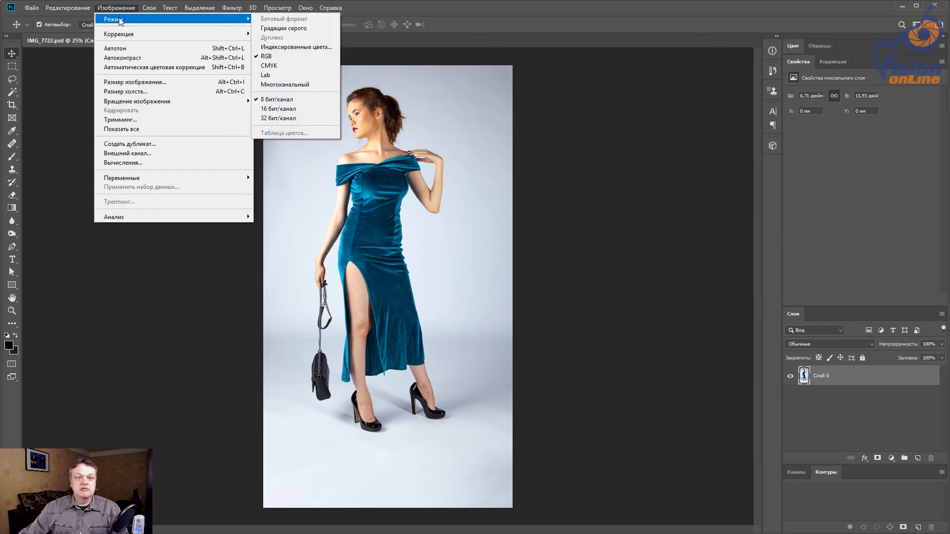
{"action": "mouse_move", "coordinate": [173, 19]}
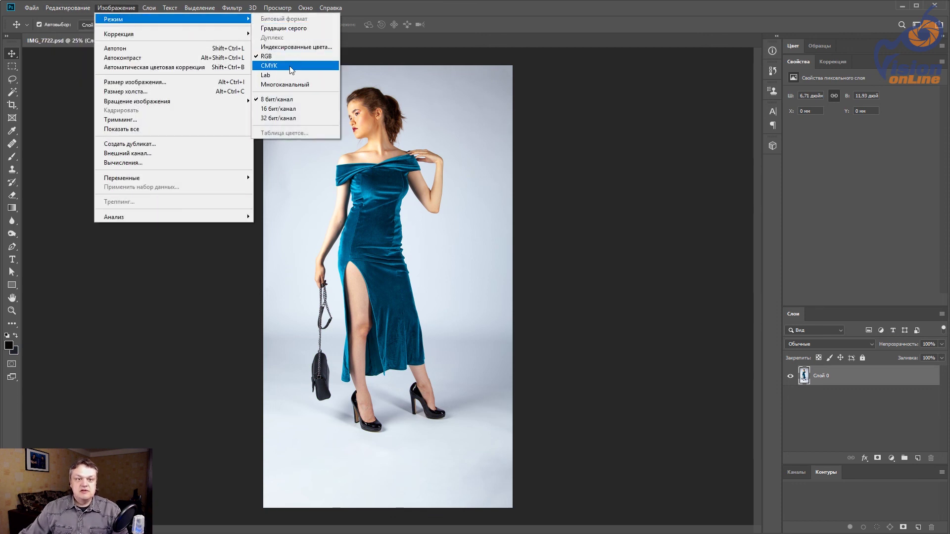
{"action": "left_click", "coordinate": [622, 150]}
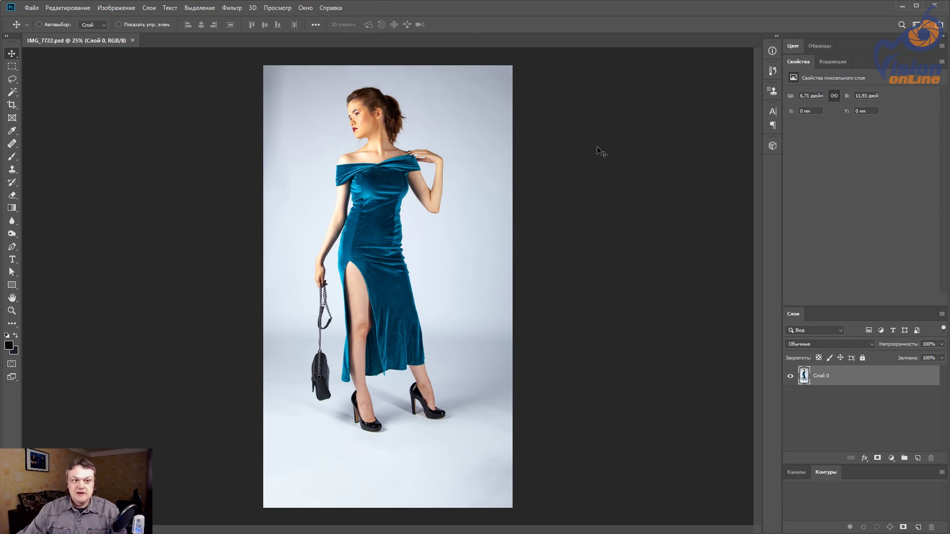
{"action": "key", "text": "ctrl+w"}
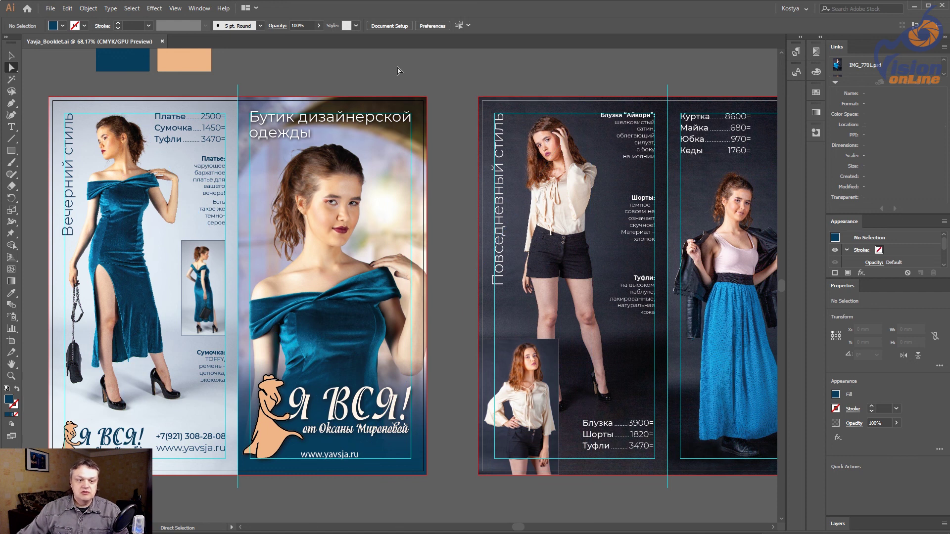
Step: Fit both spreads in the window and start the Save for Web JPEG export of the front spread
{"action": "key", "text": "ctrl+alt+0"}
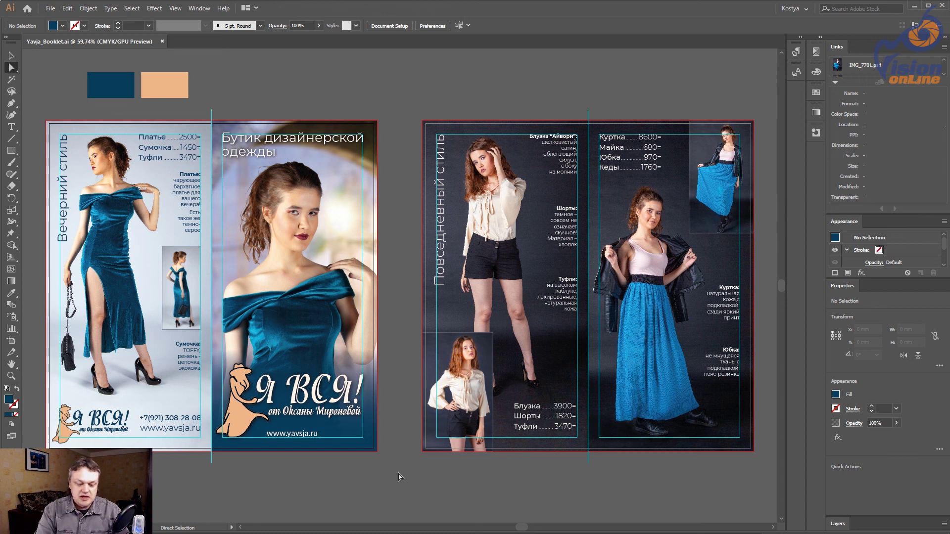
{"action": "key", "text": "ctrl+alt+shift+s"}
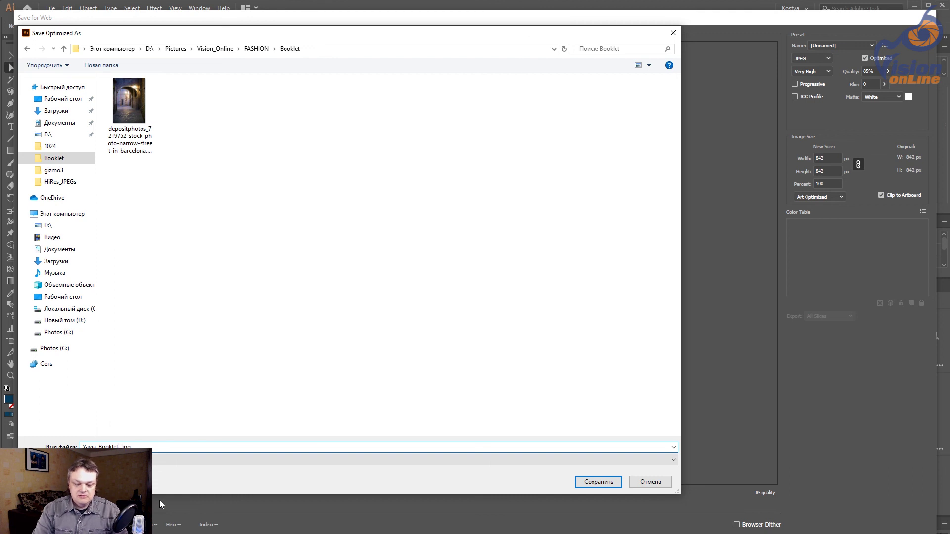
Step: Name the file Yavja_Booklet_Face_01.jpg and save the front spread JPEG
{"action": "type", "text": "_01"}
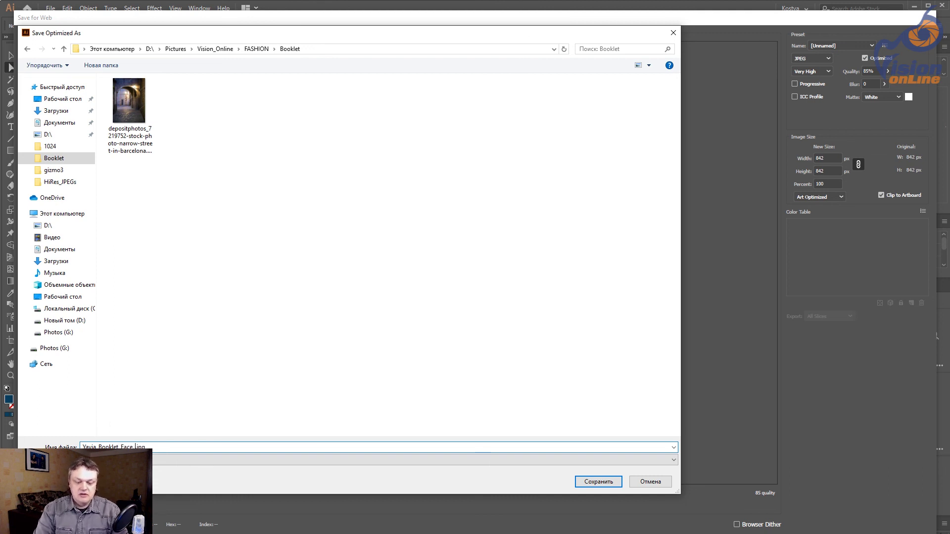
{"action": "key", "text": "BackSpace"}
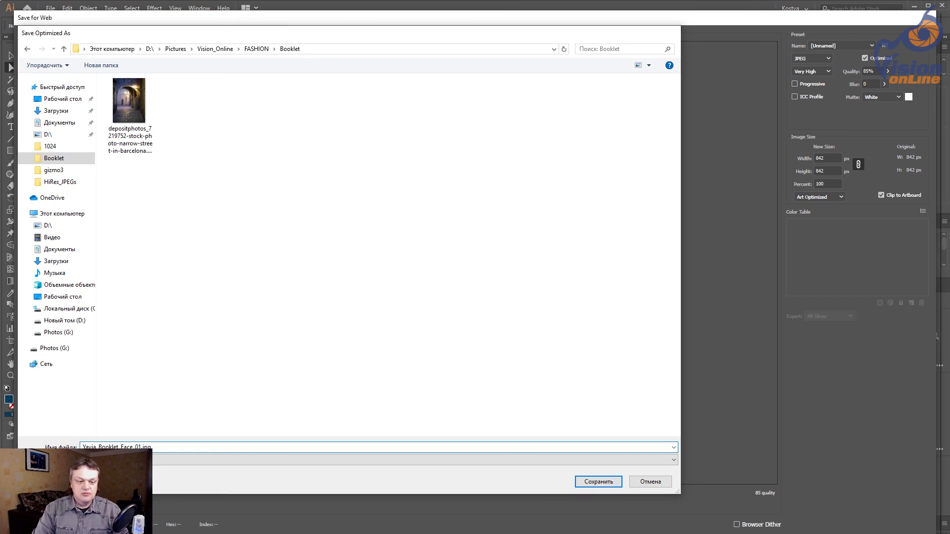
{"action": "key", "text": "Return"}
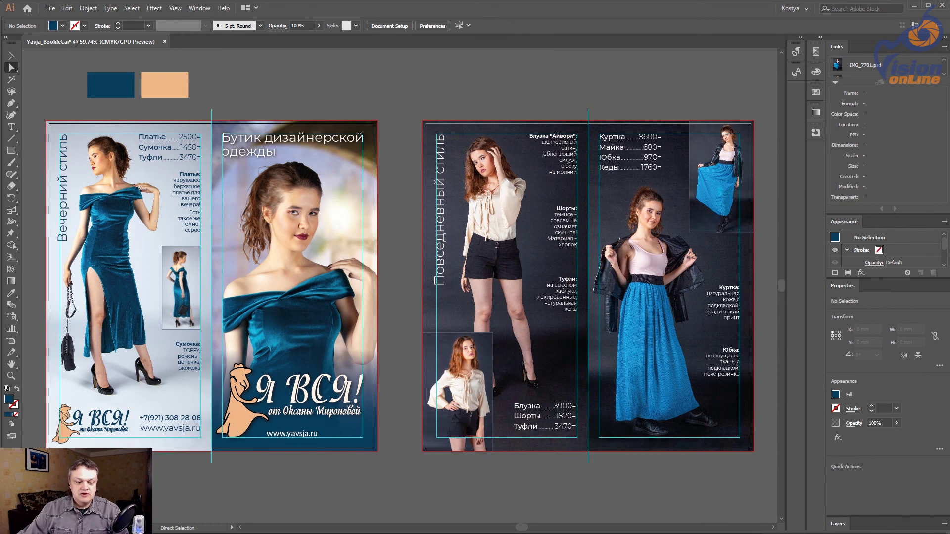
Step: Export the back spread through Save for Web as Yavja_Booklet_Back_01.jpg in the Booklet folder
{"action": "scroll", "coordinate": [588, 288], "scroll_direction": "up", "scroll_amount": 2}
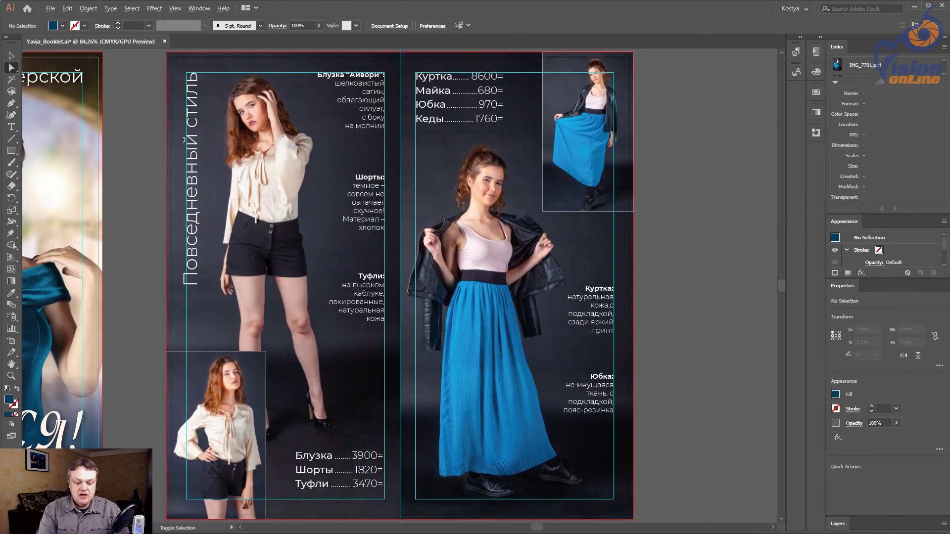
{"action": "key", "text": "ctrl+alt+shift+s"}
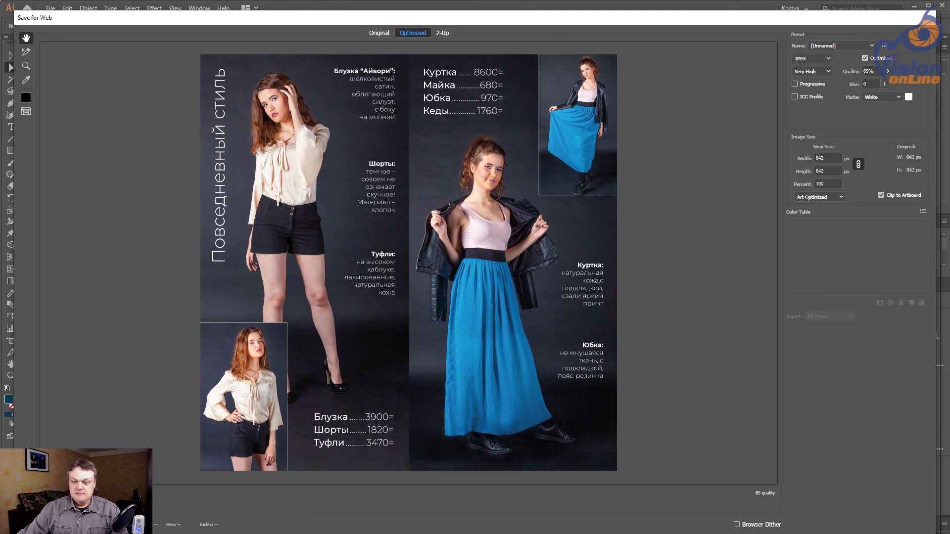
{"action": "key", "text": "Return"}
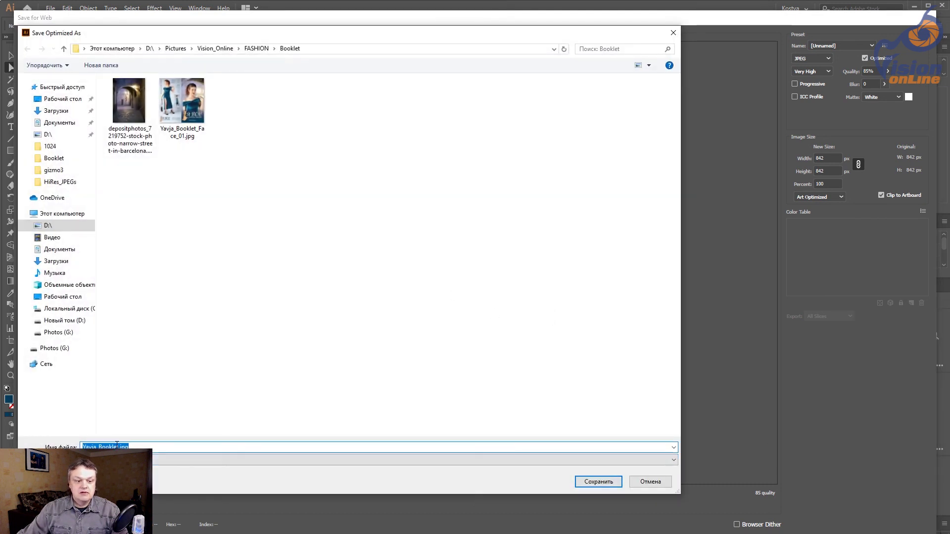
{"action": "left_click", "coordinate": [173, 134]}
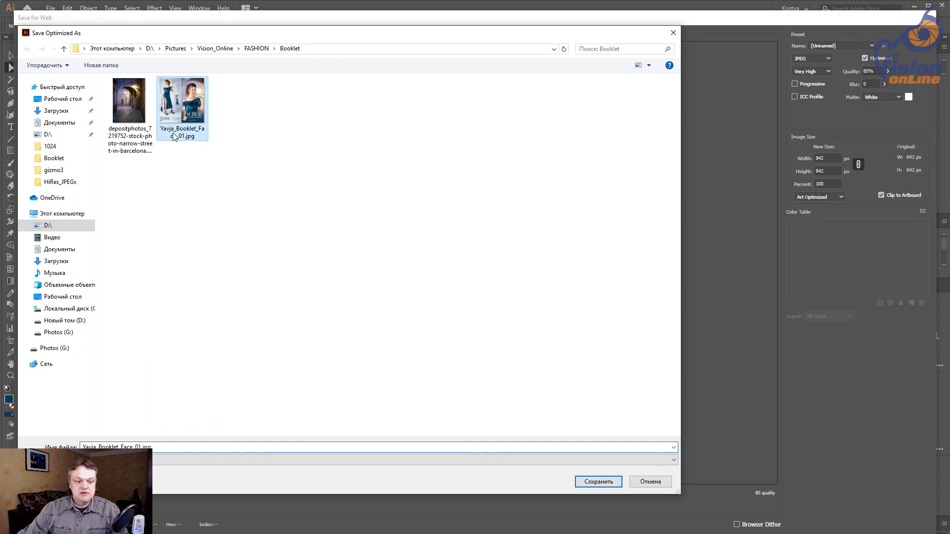
{"action": "key", "text": "Tab"}
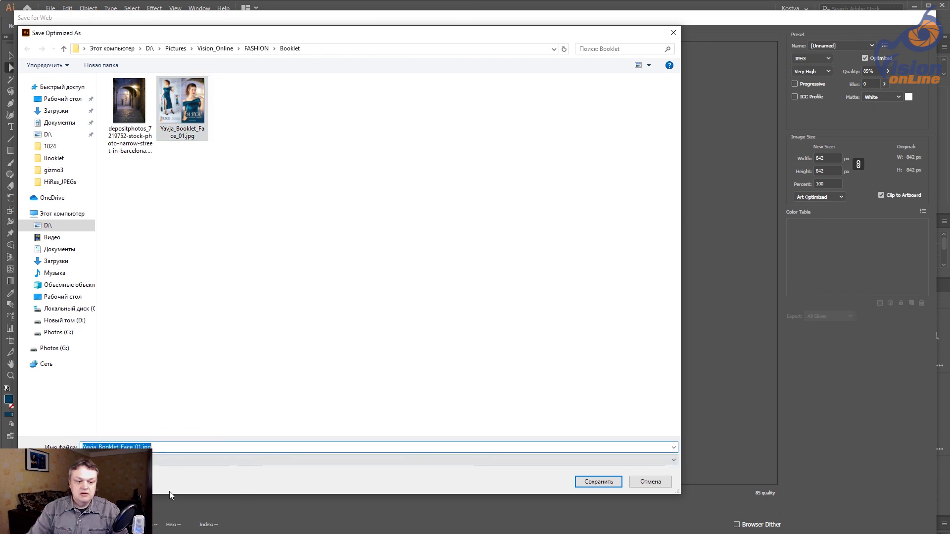
{"action": "key", "text": "End"}
{"action": "key", "text": "BackSpace"}
{"action": "key", "text": "BackSpace"}
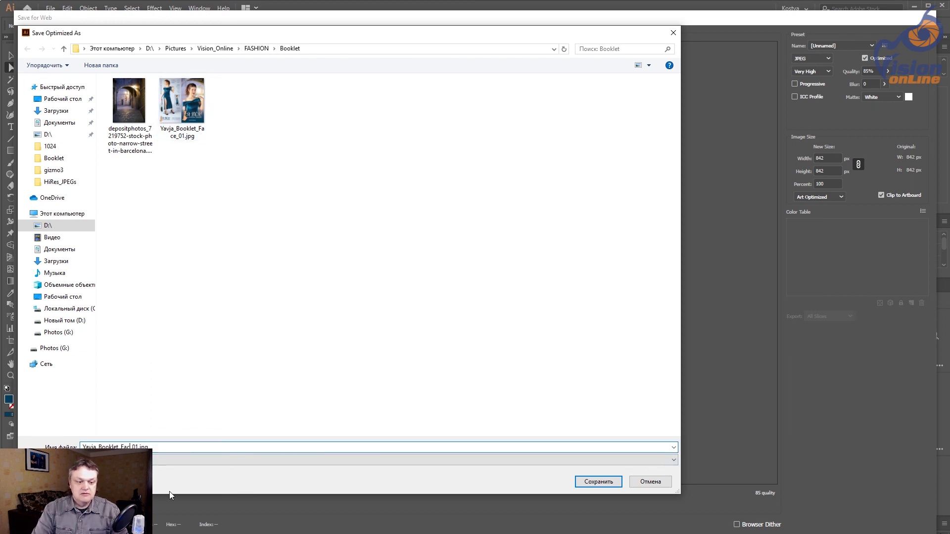
{"action": "key", "text": "BackSpace"}
{"action": "key", "text": "BackSpace"}
{"action": "key", "text": "BackSpace"}
{"action": "type", "text": "Bac"}
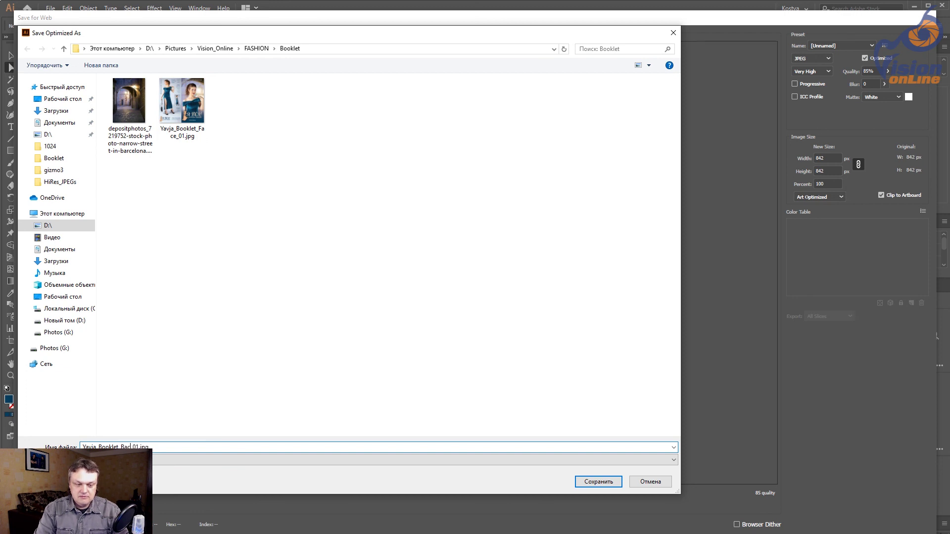
{"action": "type", "text": "k"}
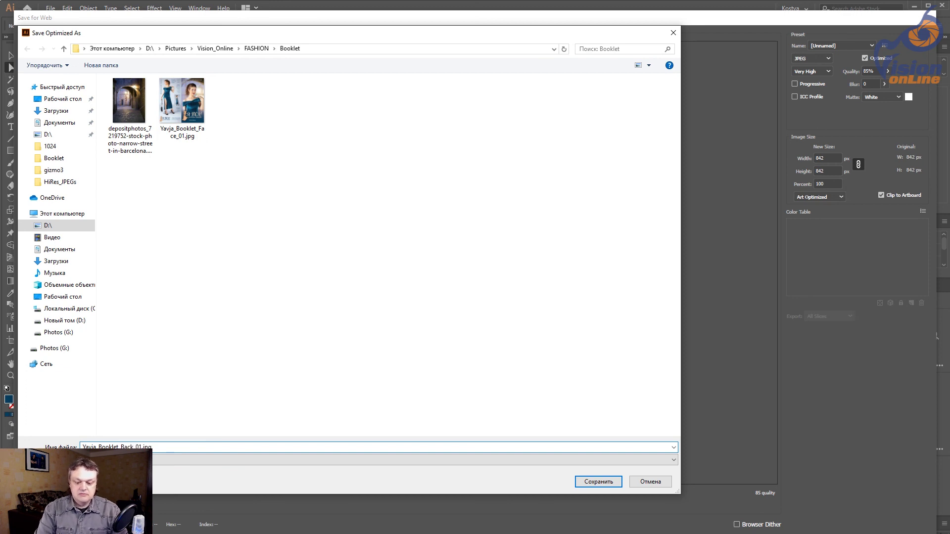
{"action": "key", "text": "Return"}
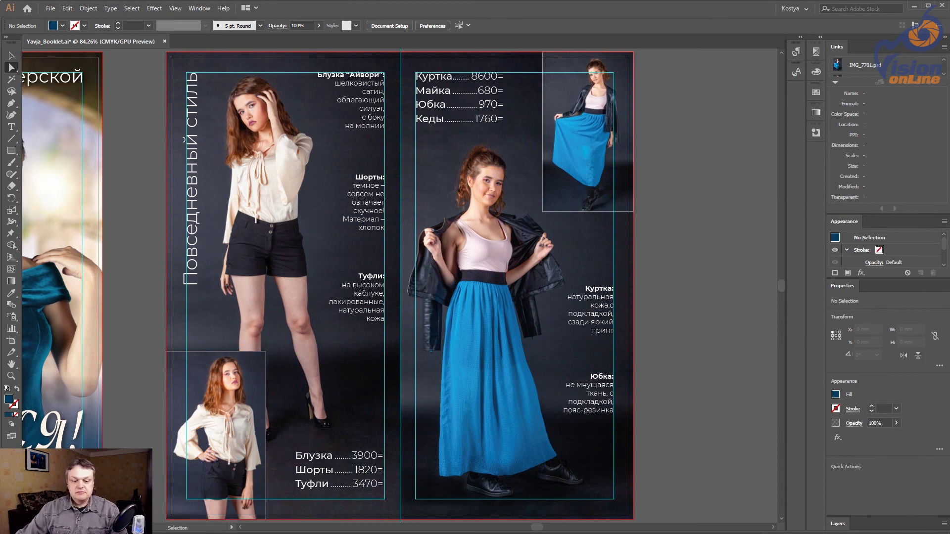
Step: Save the booklet, then open Yavja_Booklet_Face_01.jpg from the Booklet folder in Photos
{"action": "key", "text": "ctrl+s"}
{"action": "key", "text": "super+e"}
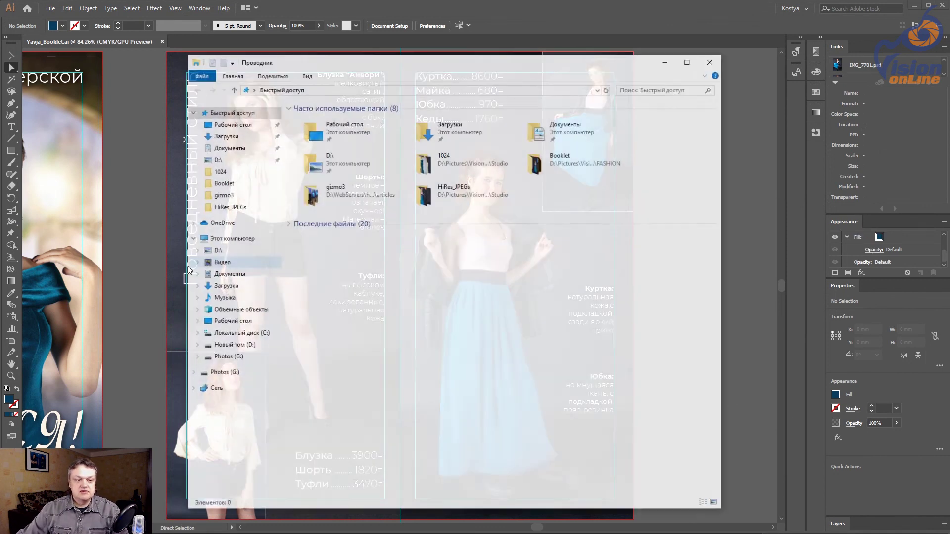
{"action": "left_click", "coordinate": [218, 184]}
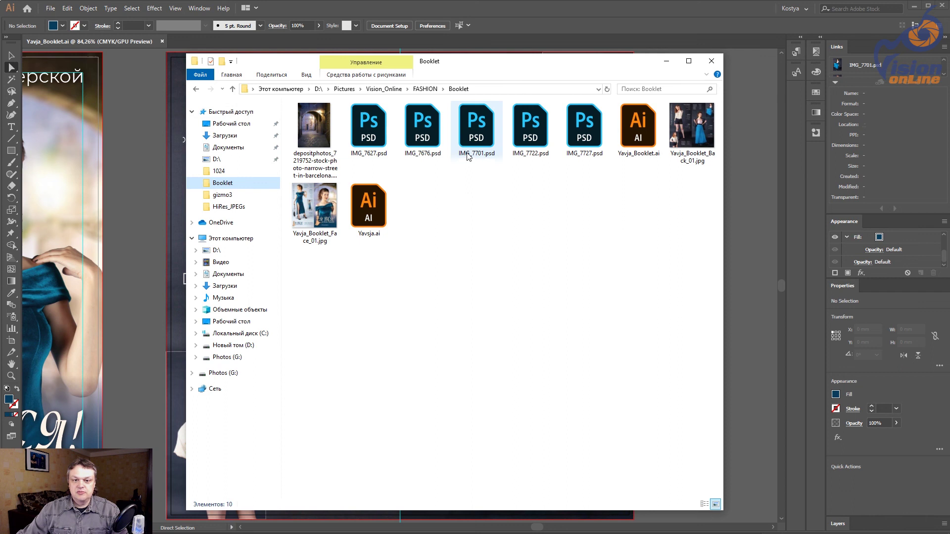
{"action": "left_click", "coordinate": [692, 131]}
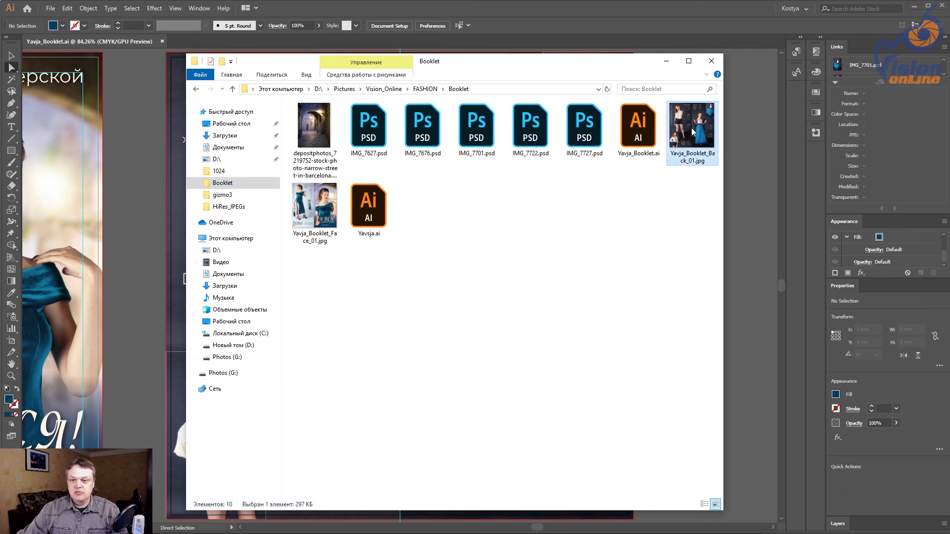
{"action": "double_click", "coordinate": [328, 207]}
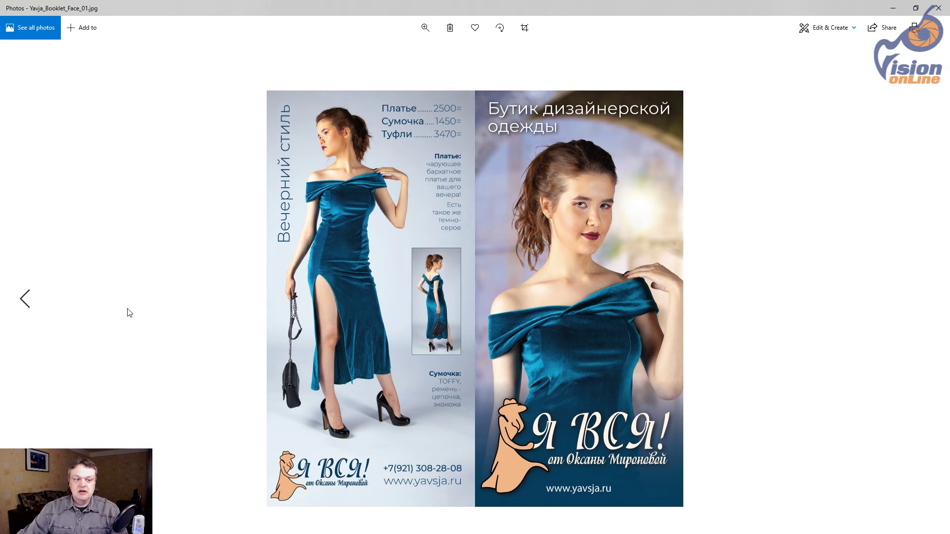
Step: Flip between the back and front spread JPEGs in Photos, then close Photos and Explorer
{"action": "left_click", "coordinate": [28, 299]}
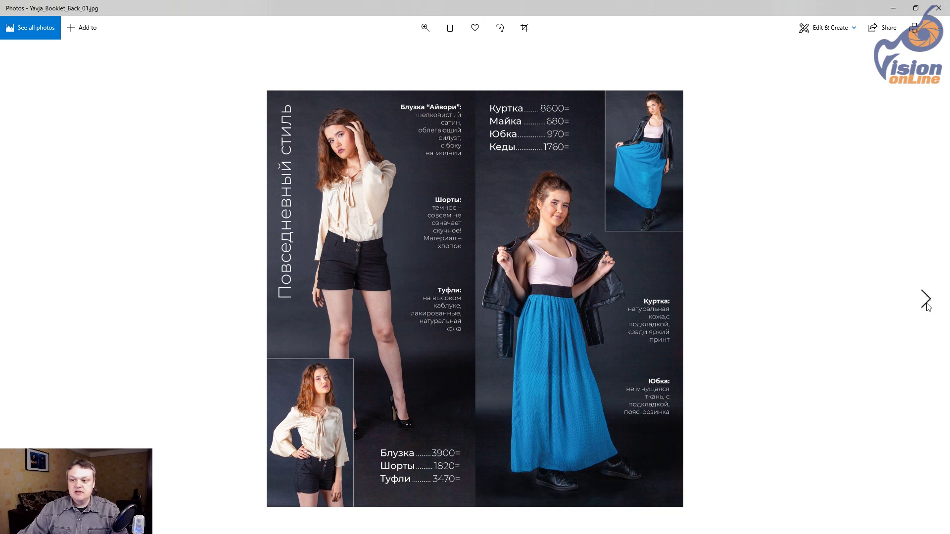
{"action": "left_click", "coordinate": [928, 307]}
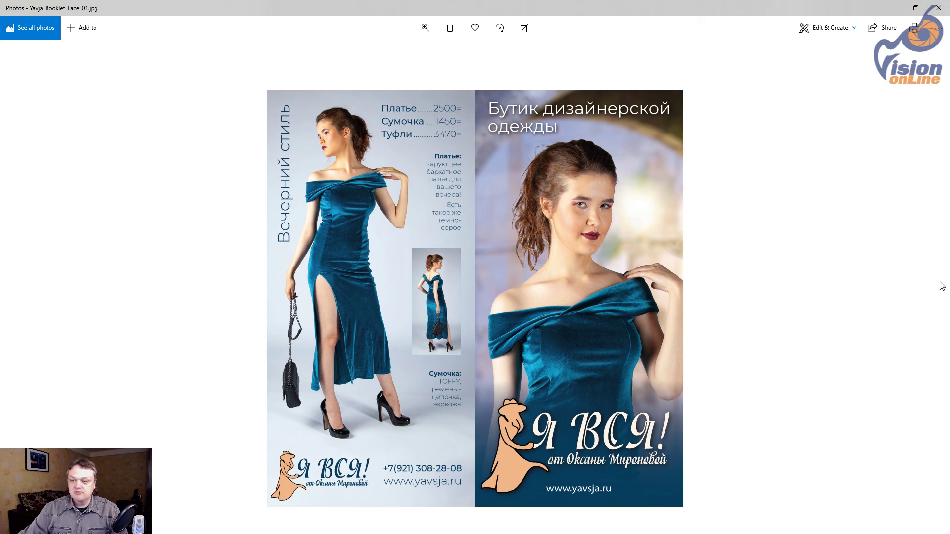
{"action": "left_click", "coordinate": [23, 299]}
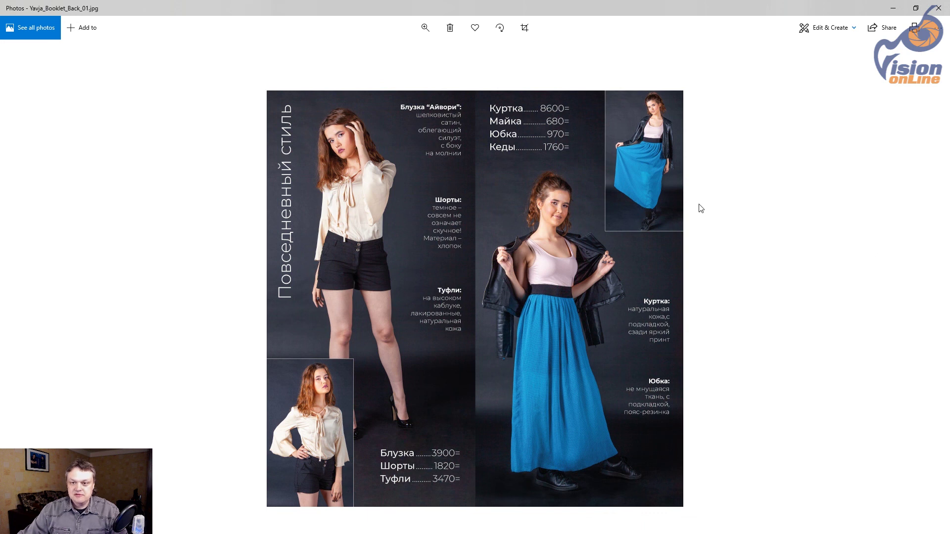
{"action": "left_click", "coordinate": [937, 8]}
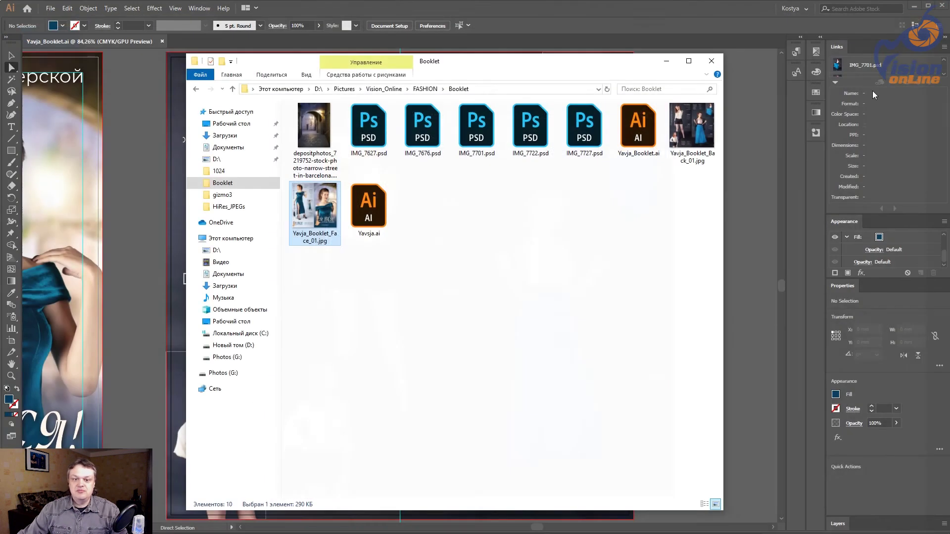
{"action": "left_click", "coordinate": [712, 60]}
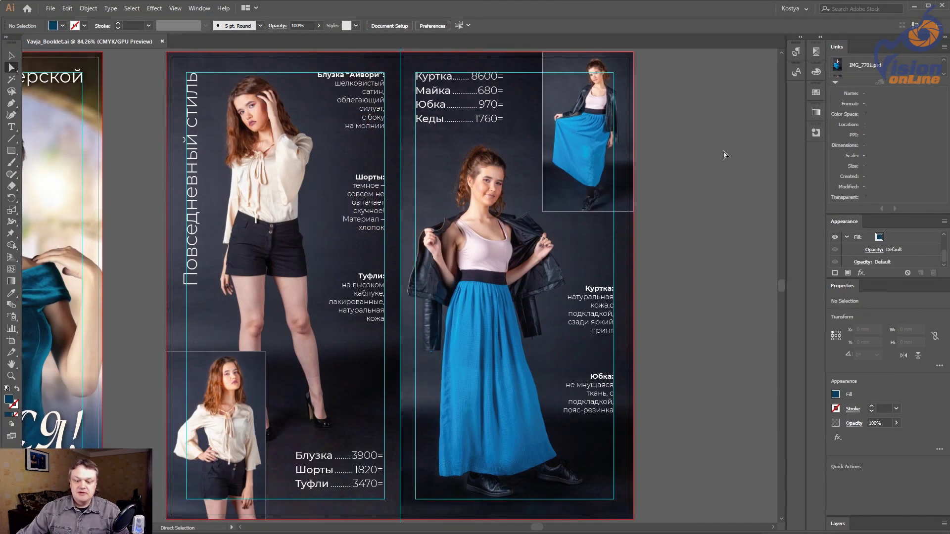